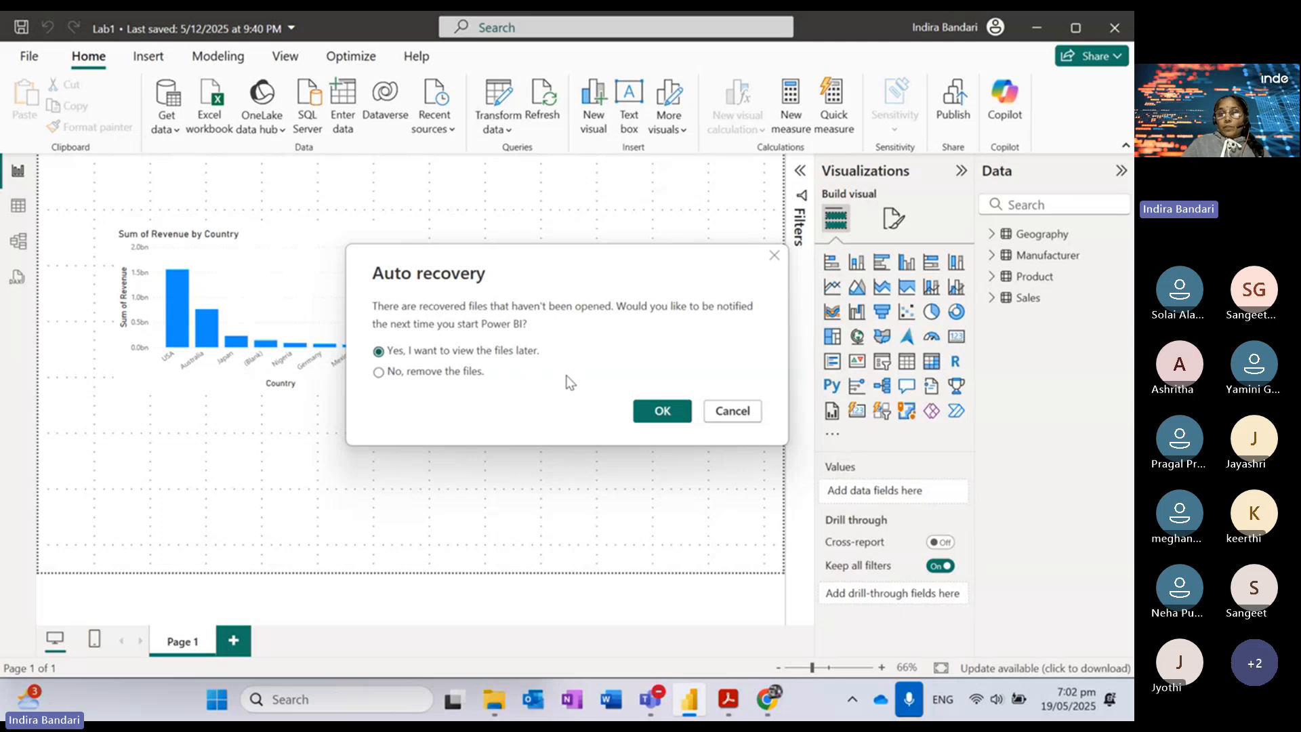
# Step: Accept the Power BI auto-recovery prompt, then switch over to the Teams meeting window
pyautogui.click(662, 412)
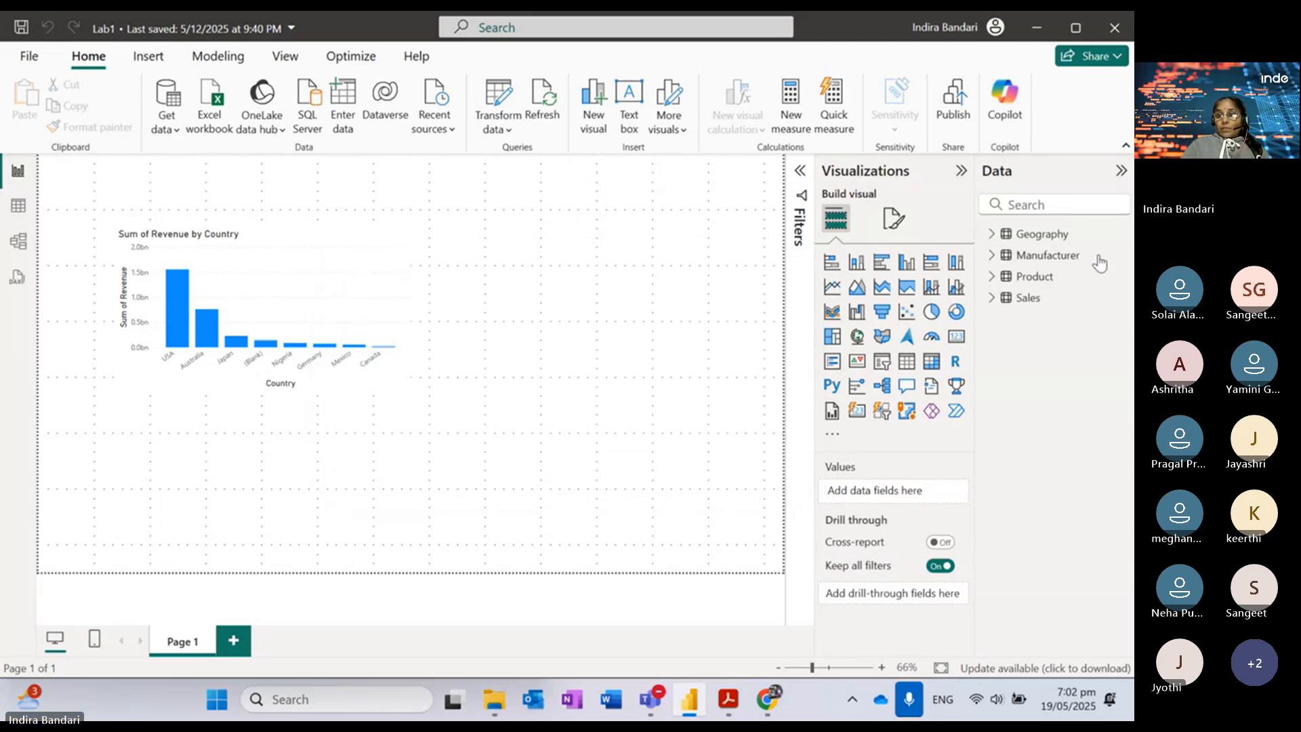
pyautogui.hotkey('alt', 'Tab')
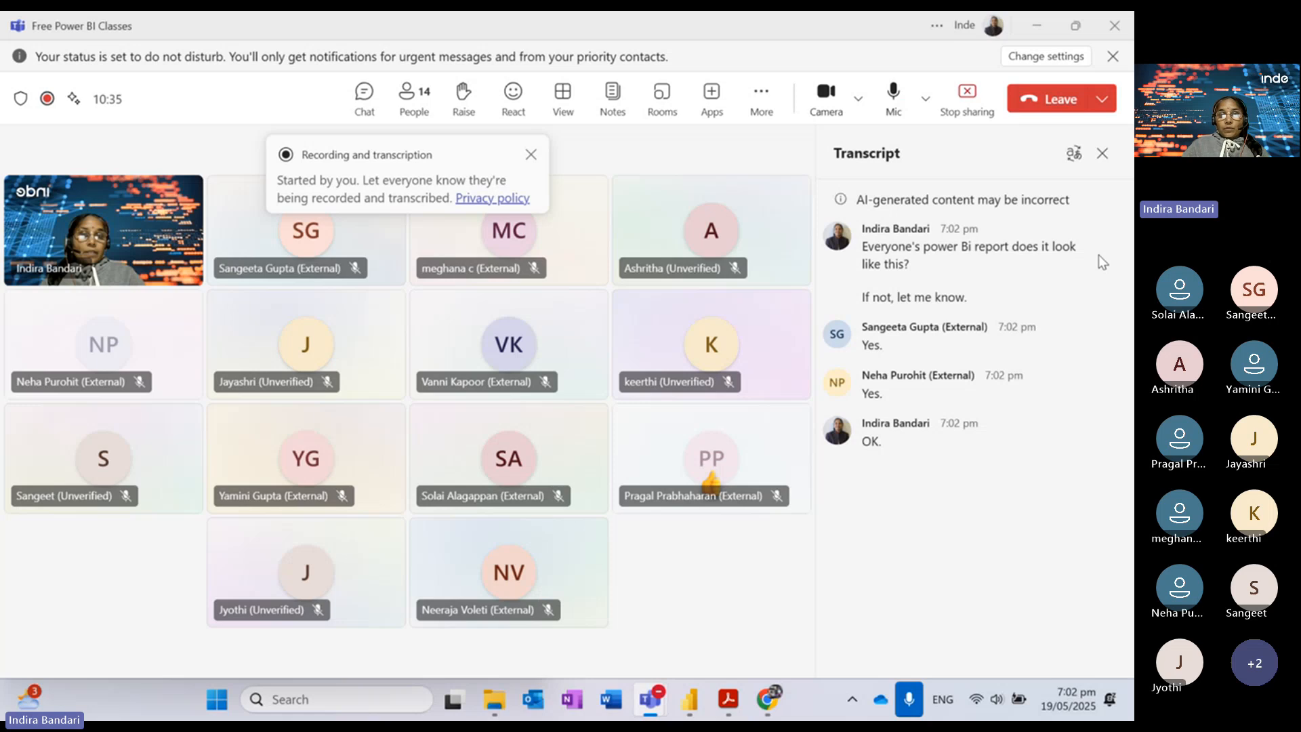
# Step: Minimize the Teams meeting so the Lab1 report with its revenue chart shows
pyautogui.click(1038, 30)
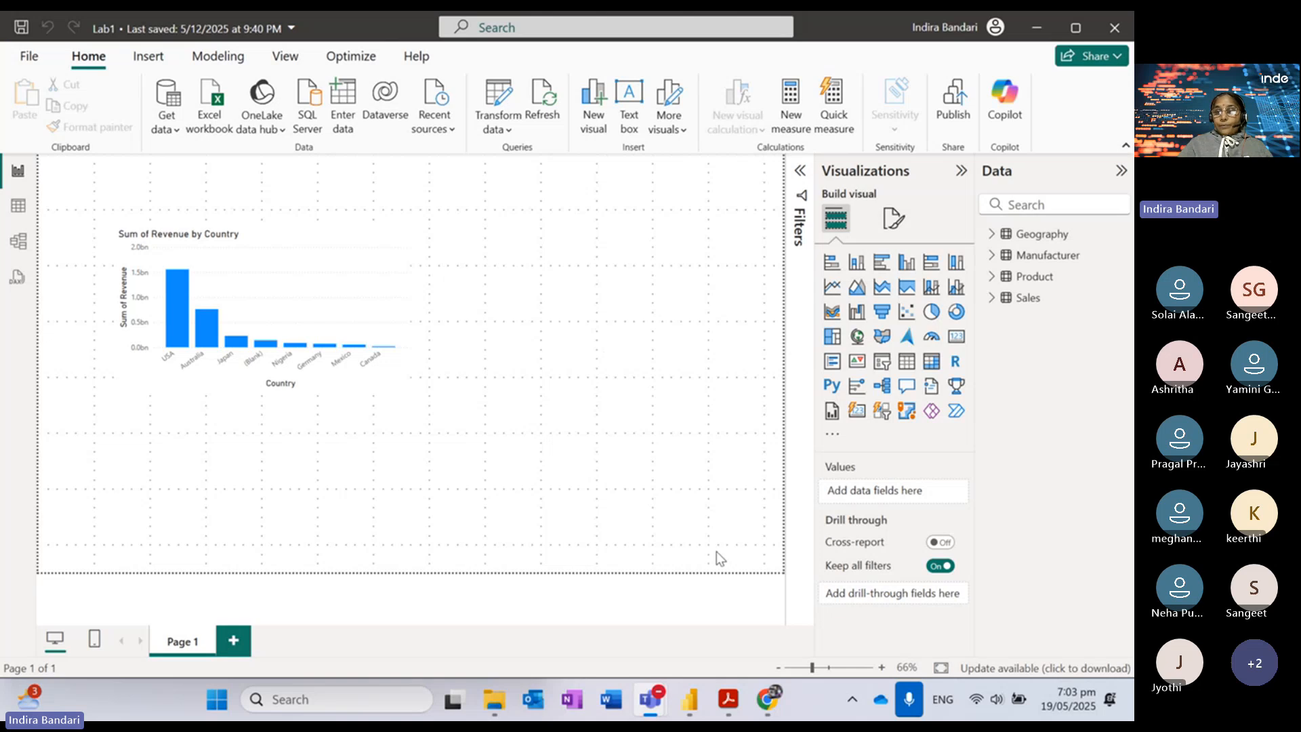
# Step: Bring up the Lab 2 - Data Modeling PDF and highlight step 18 on sorting the axis by Country
pyautogui.moveTo(729, 704)
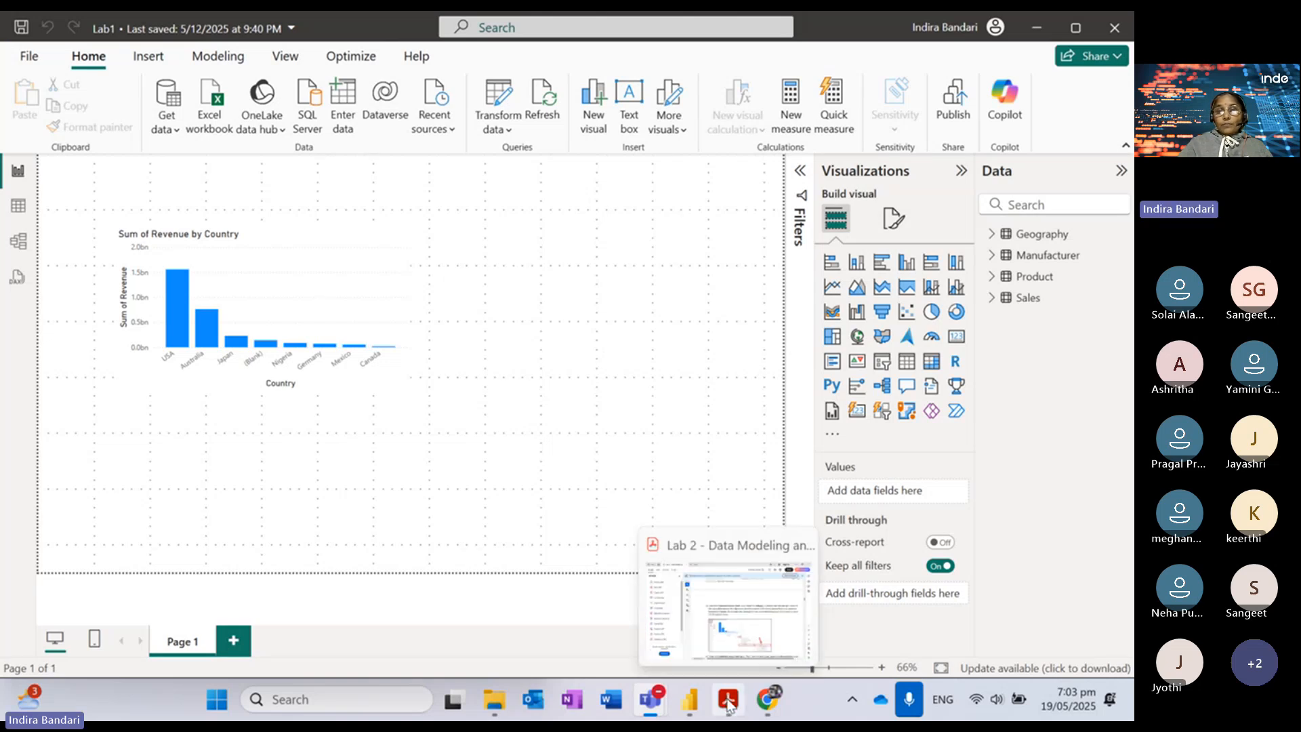
pyautogui.click(729, 705)
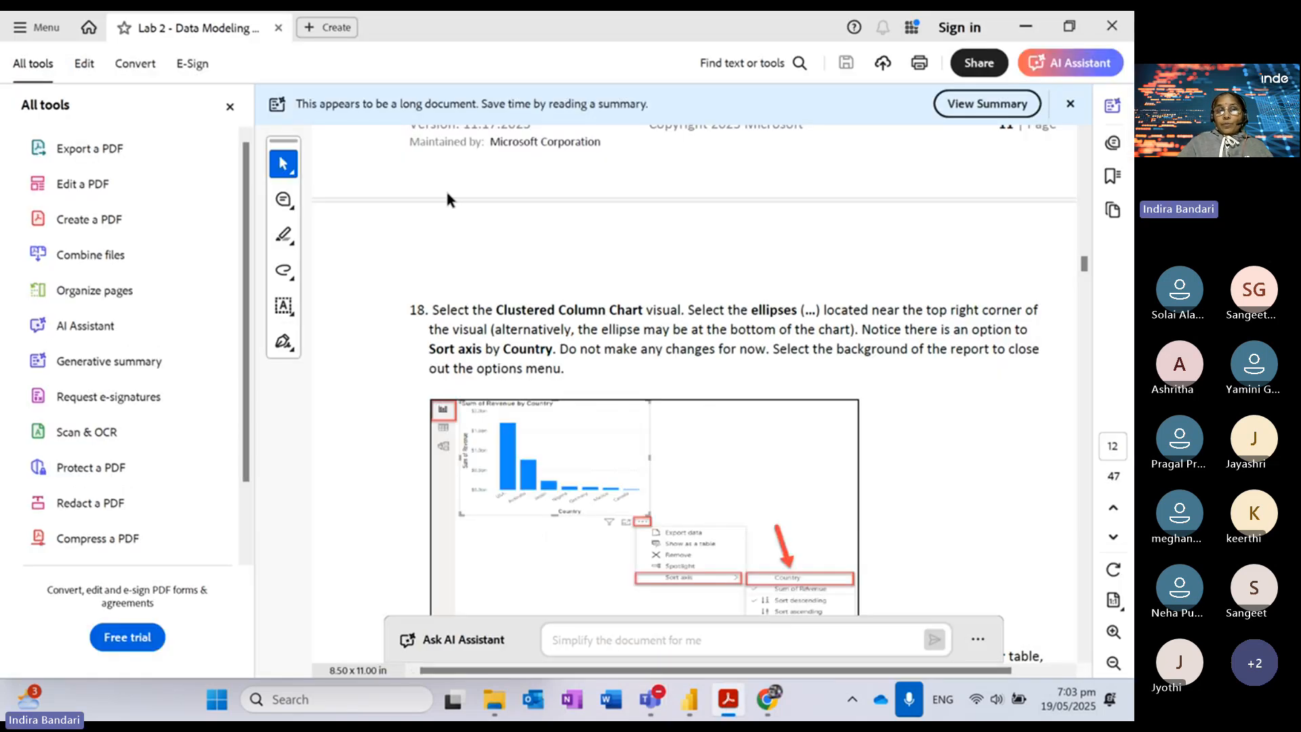
pyautogui.doubleClick(427, 309)
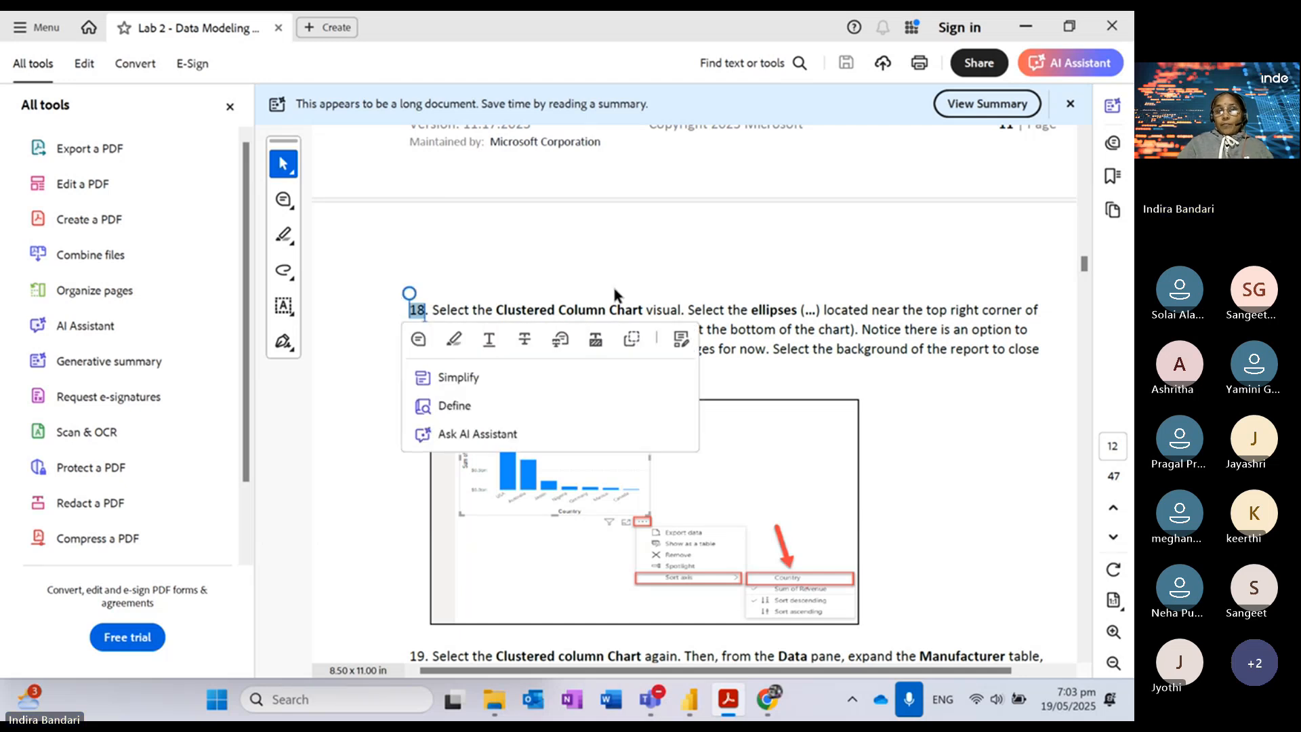
pyautogui.click(614, 244)
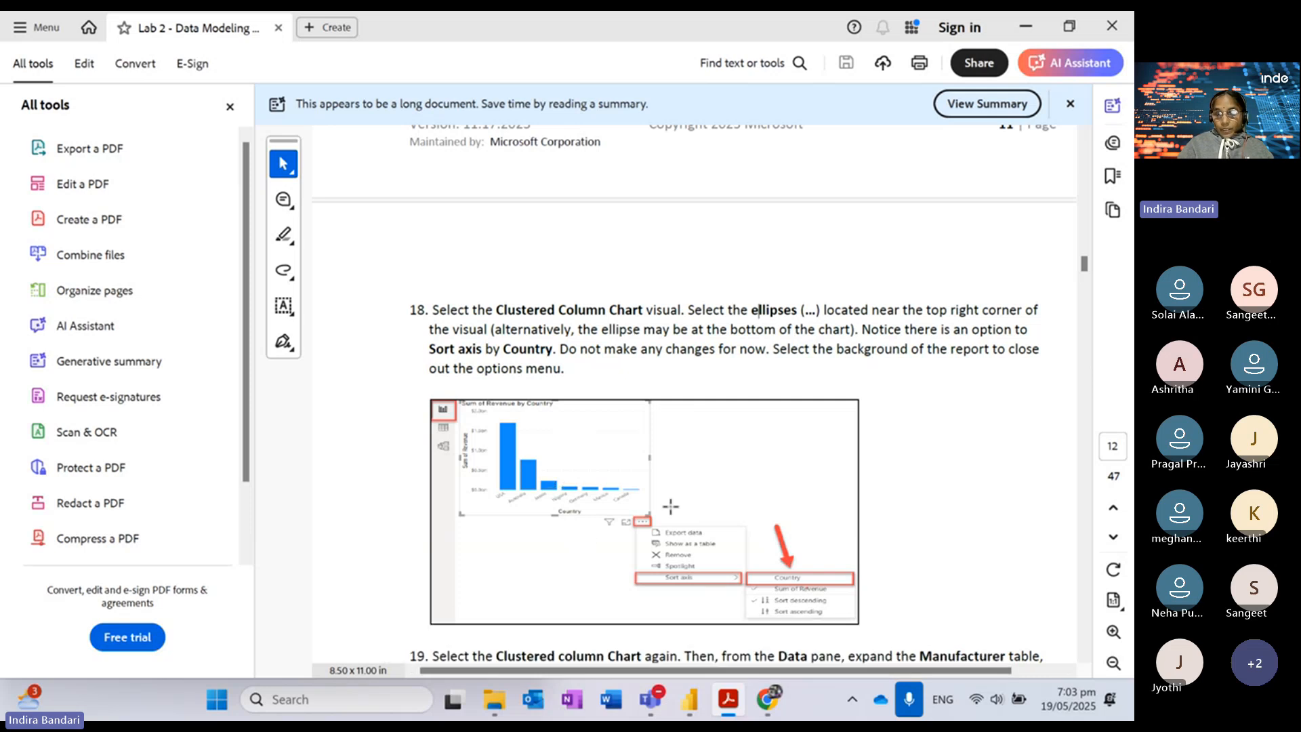
# Step: Select the revenue chart to check its Country and Sum of Revenue fields, then return to Teams
pyautogui.click(692, 712)
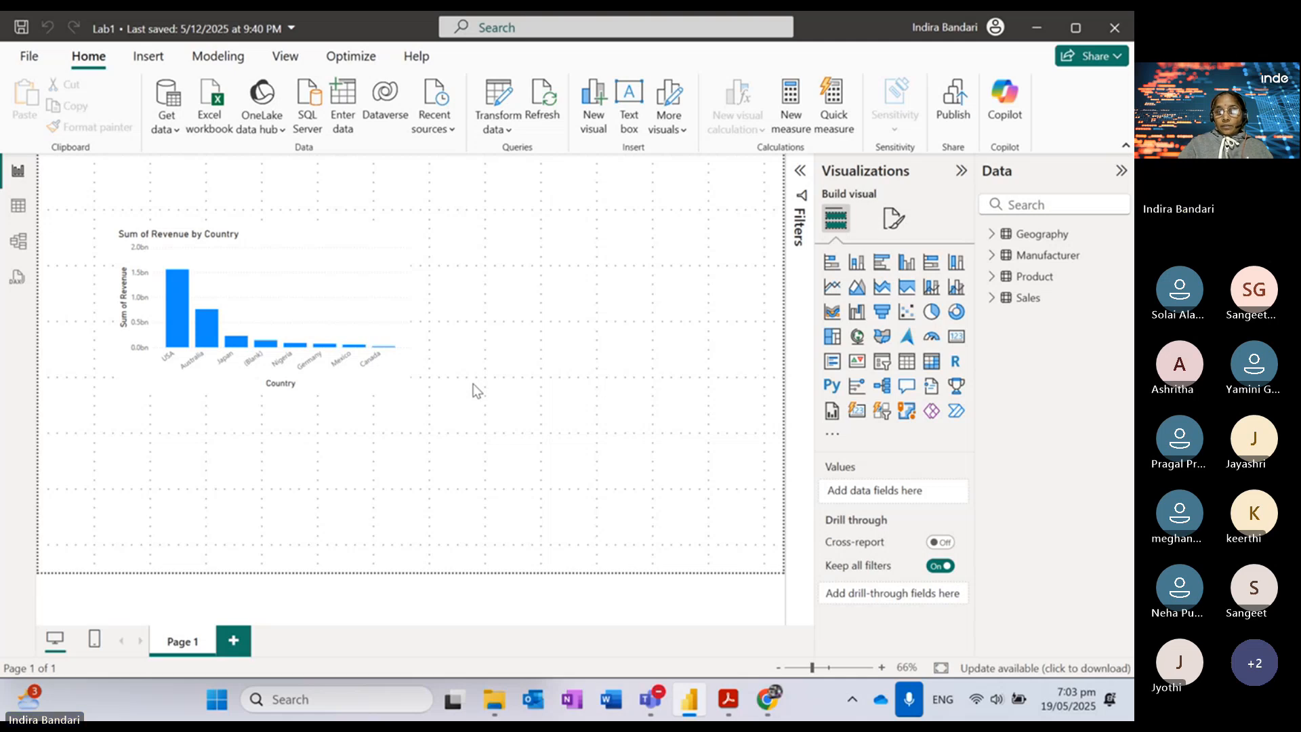
pyautogui.moveTo(266, 351)
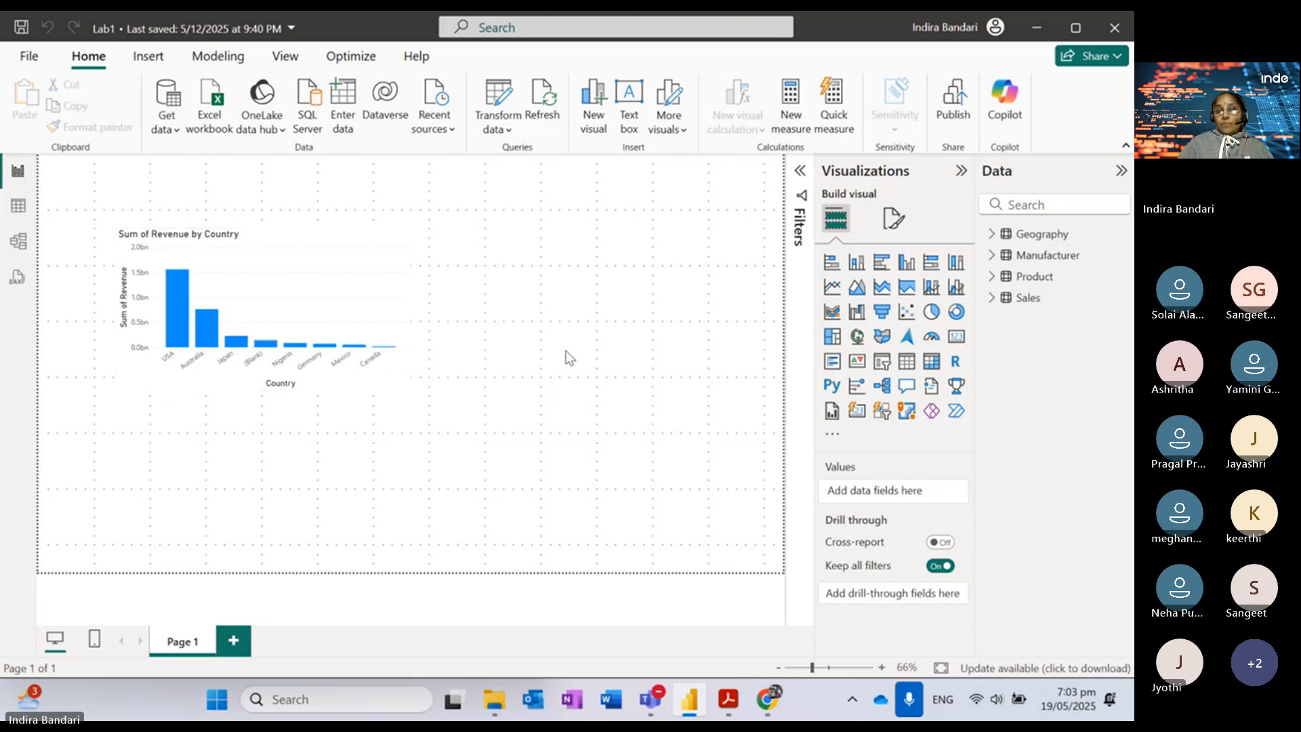
pyautogui.click(292, 245)
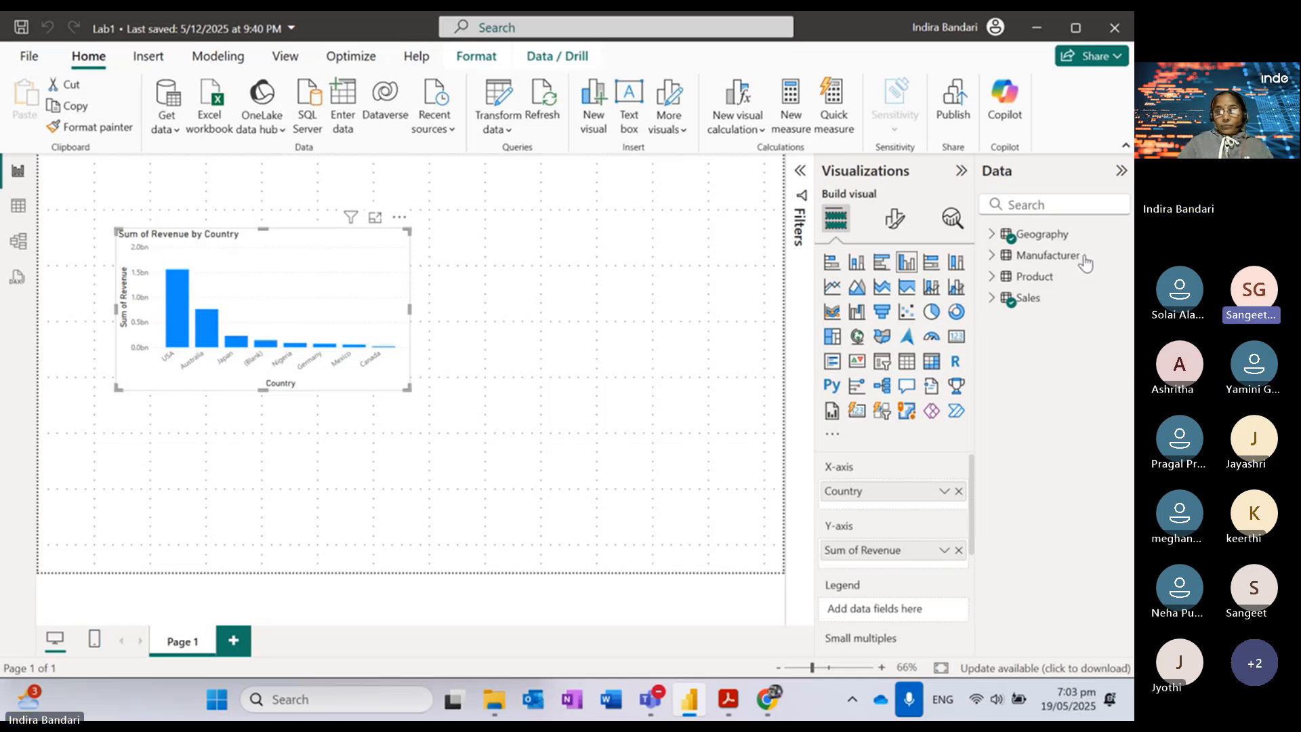
pyautogui.hotkey('alt', 'Tab')
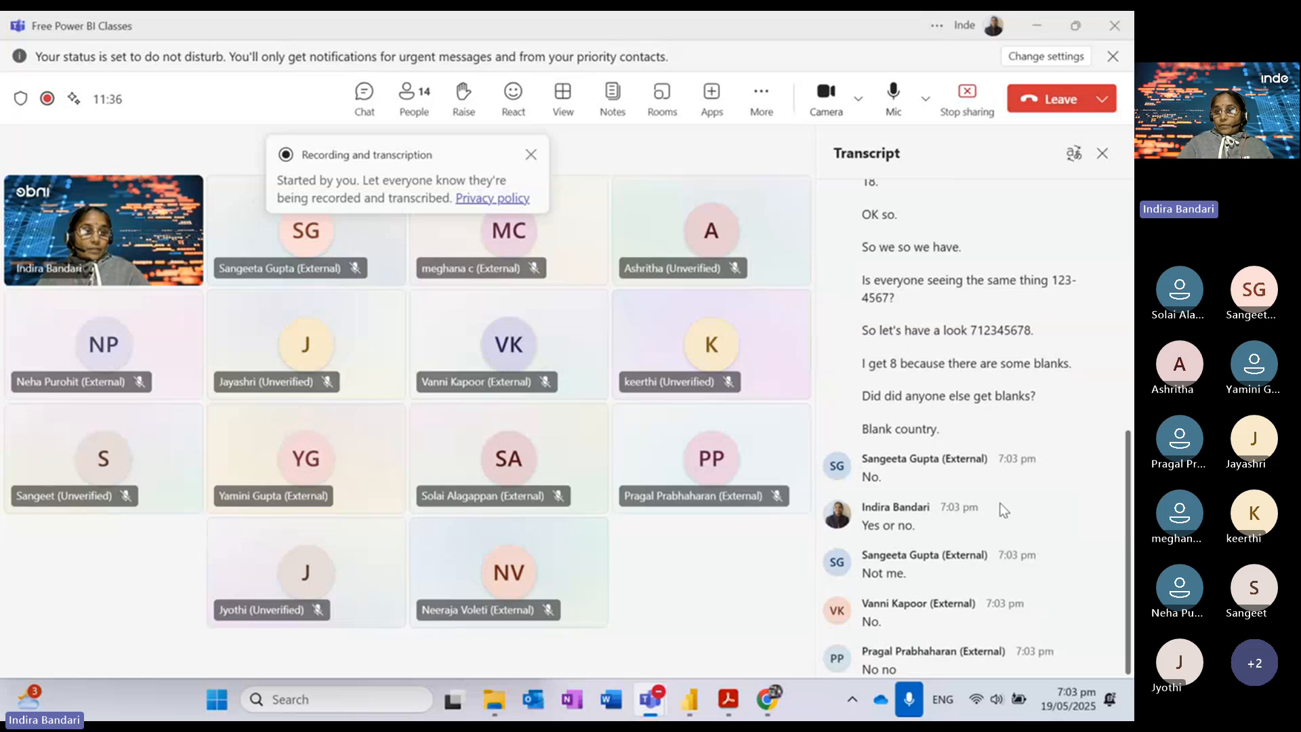
# Step: Swap the Teams transcript panel for the meeting chat, briefly showing then minimizing the lab PDF
pyautogui.click(1103, 153)
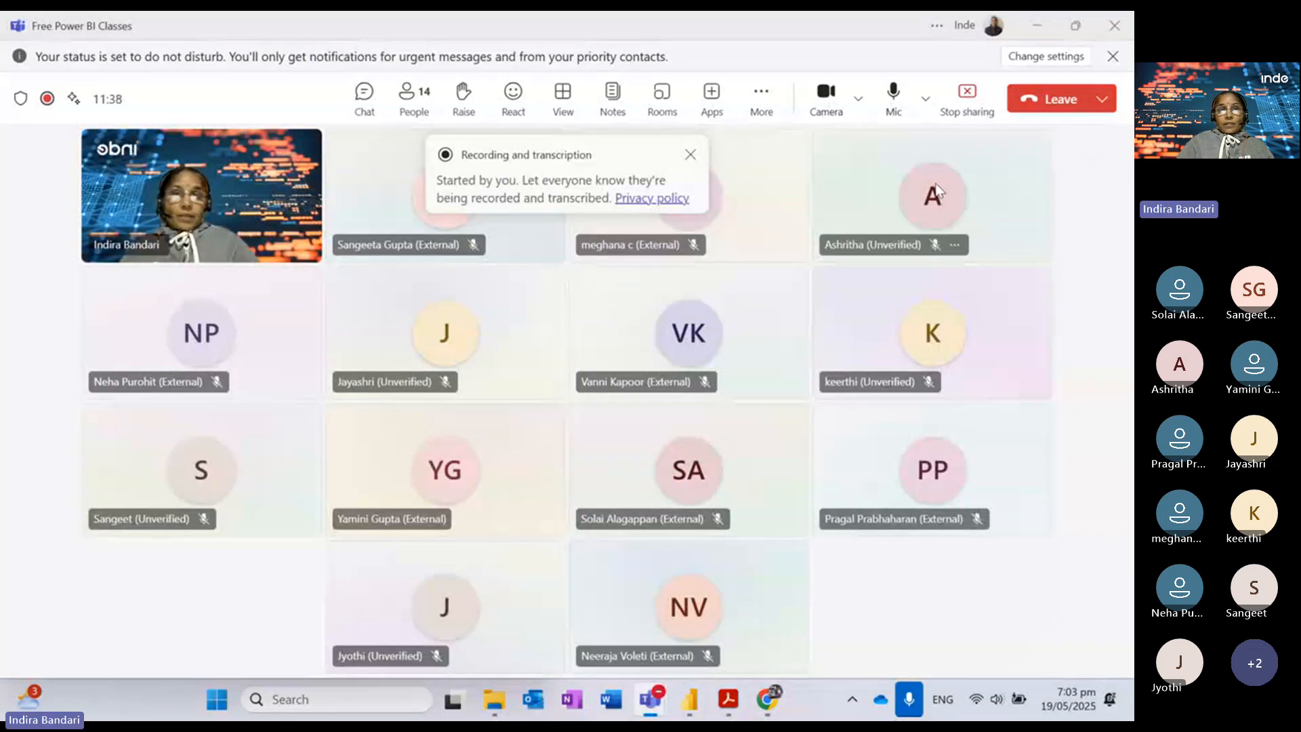
pyautogui.click(364, 95)
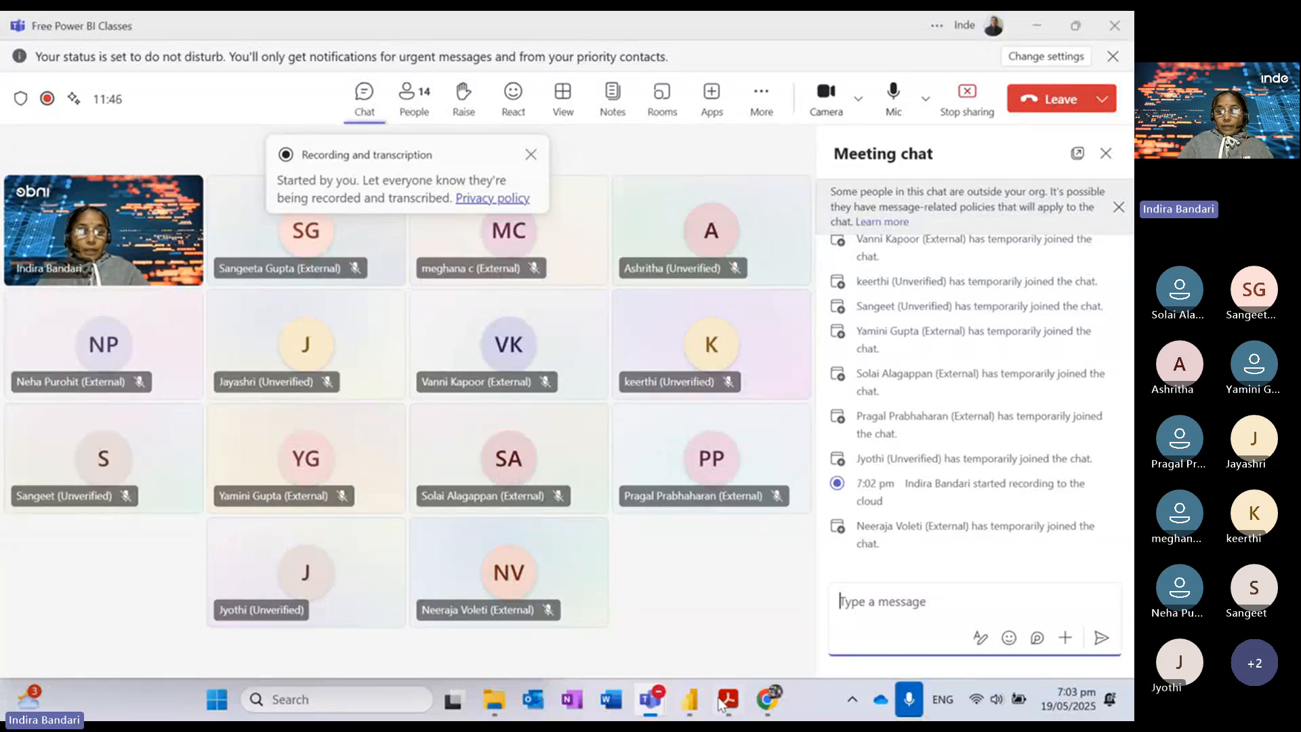
pyautogui.click(726, 705)
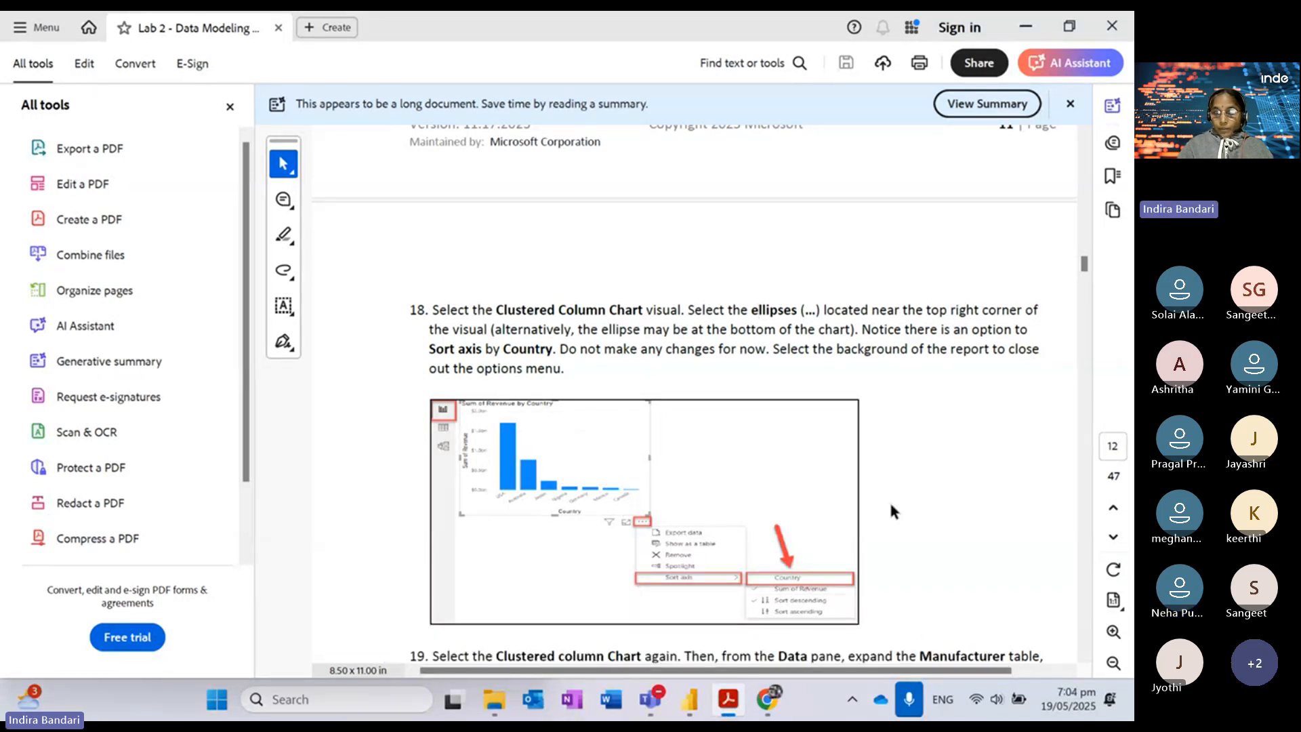
pyautogui.click(1027, 27)
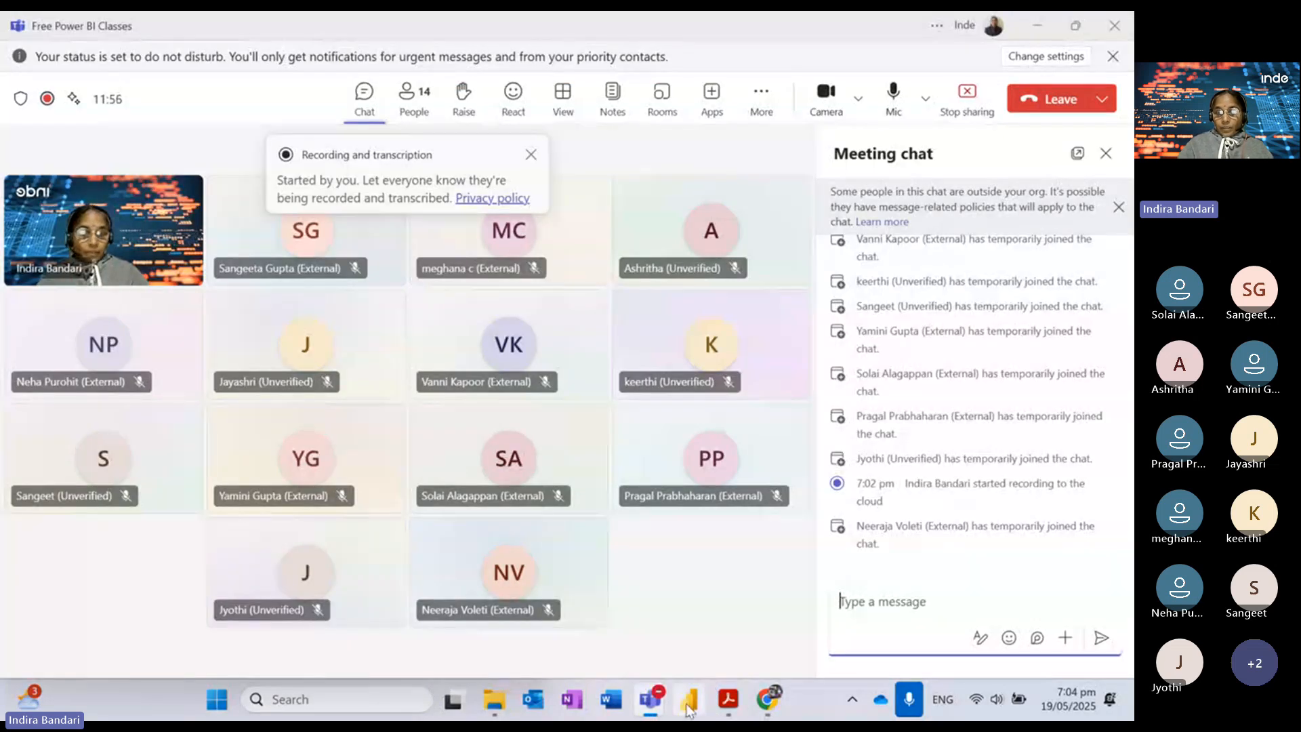
# Step: Return to the Lab1 report and expand the Sales table to show Country, Date, ProductID and other fields
pyautogui.moveTo(691, 704)
pyautogui.click(666, 503)
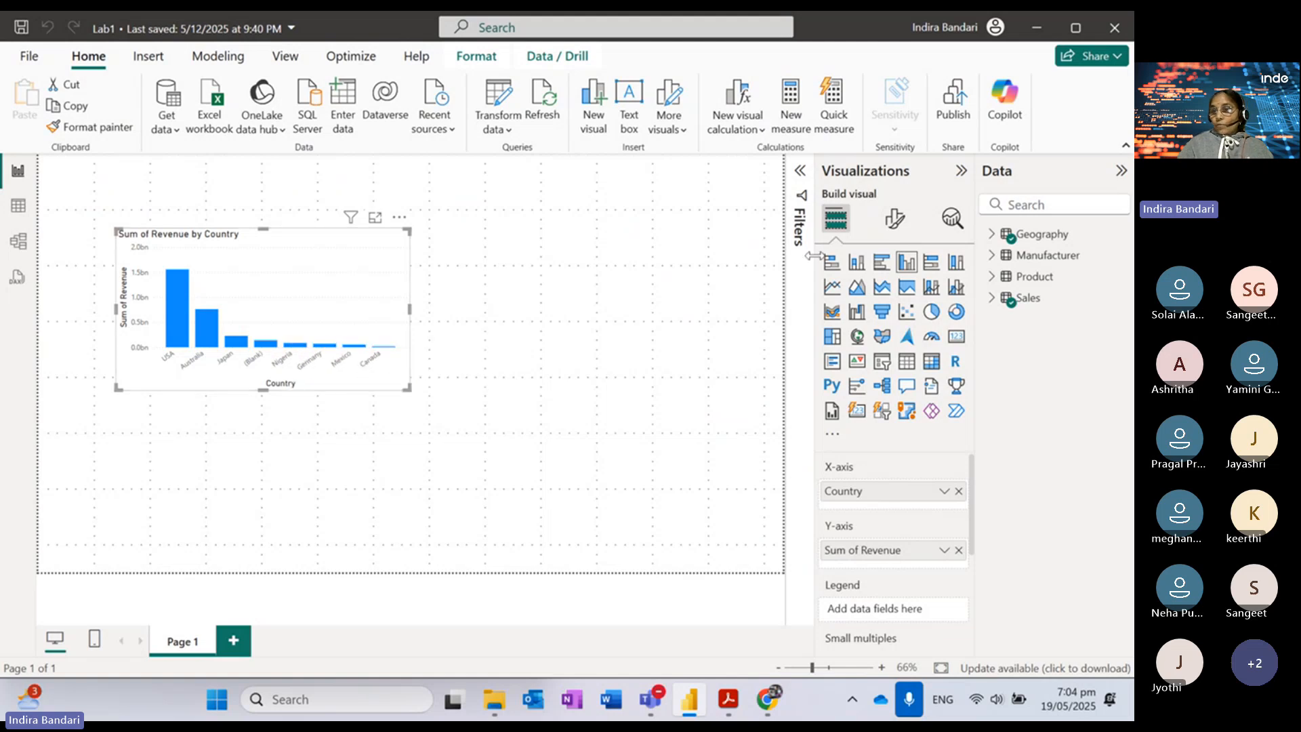
pyautogui.click(994, 298)
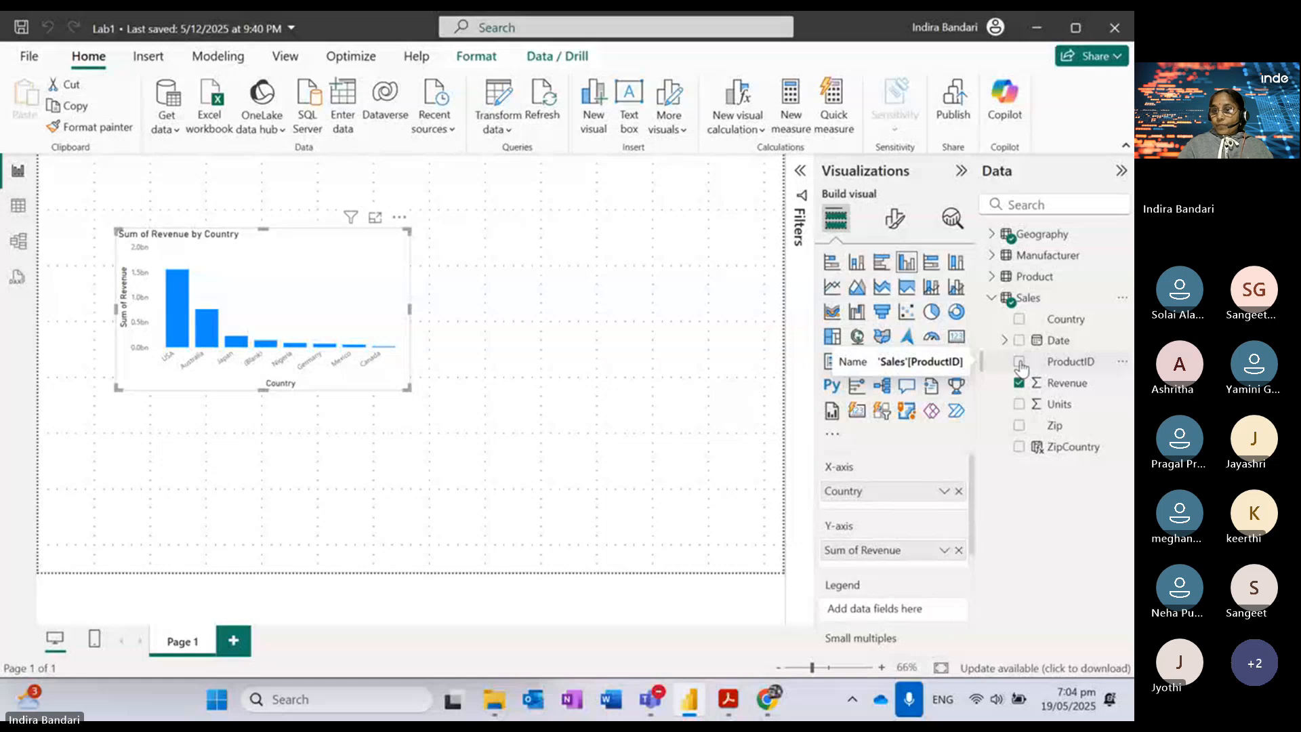
# Step: Add a Count of ProductID card and place it beside the revenue chart
pyautogui.click(631, 356)
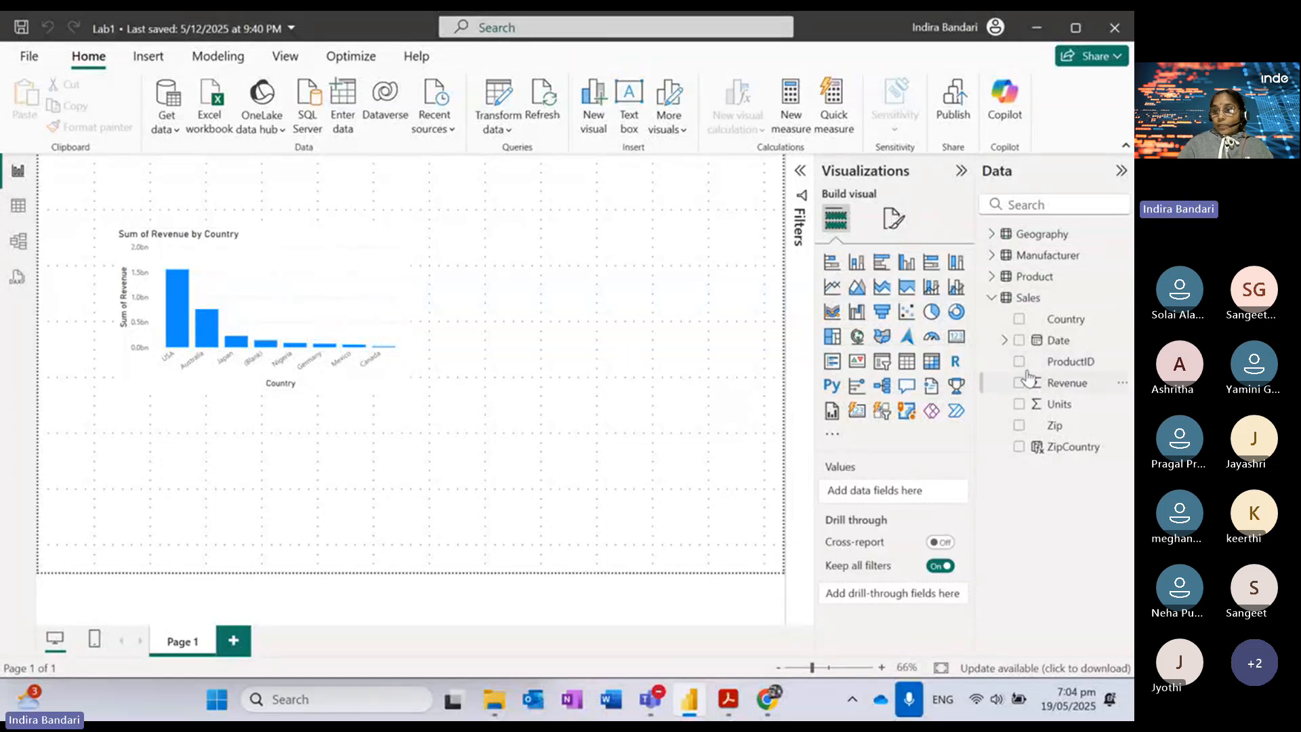
pyautogui.click(1020, 362)
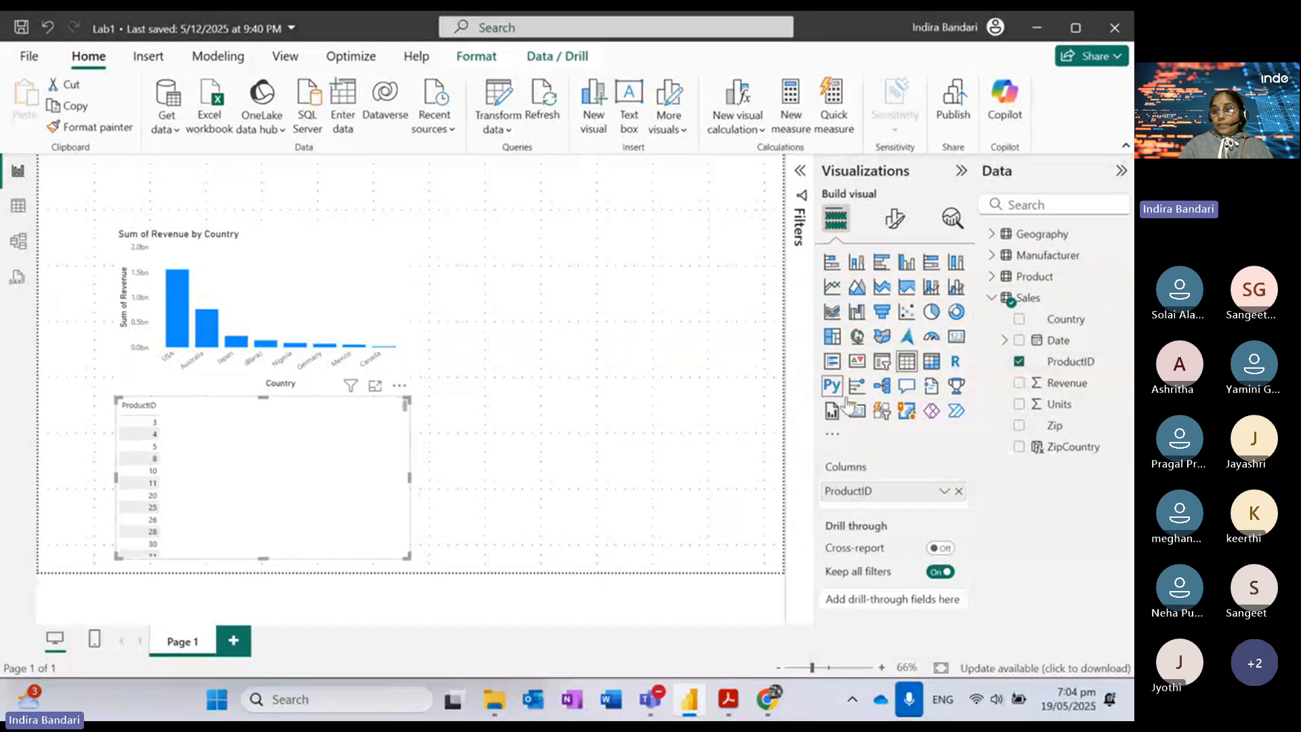
pyautogui.click(956, 337)
pyautogui.moveTo(347, 434); pyautogui.dragTo(661, 271)
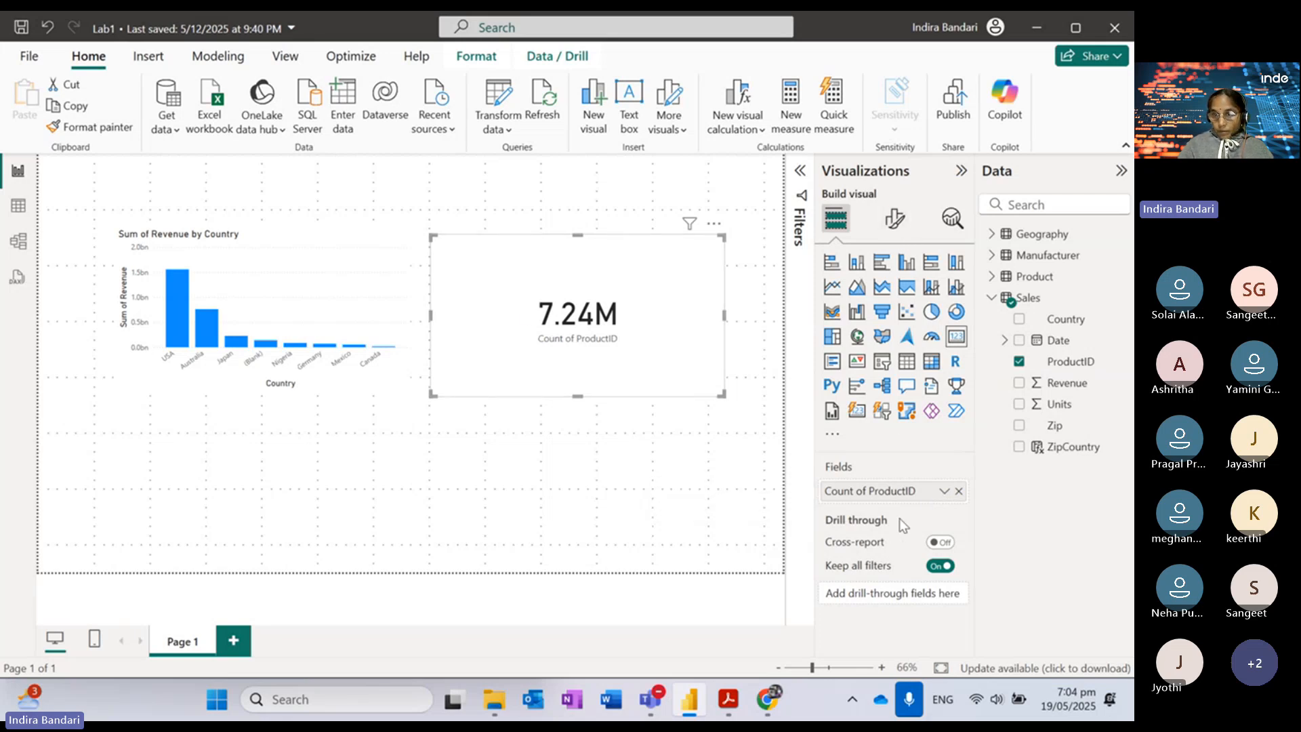
# Step: Set the card's callout value display units to None so it shows 7235490
pyautogui.click(894, 220)
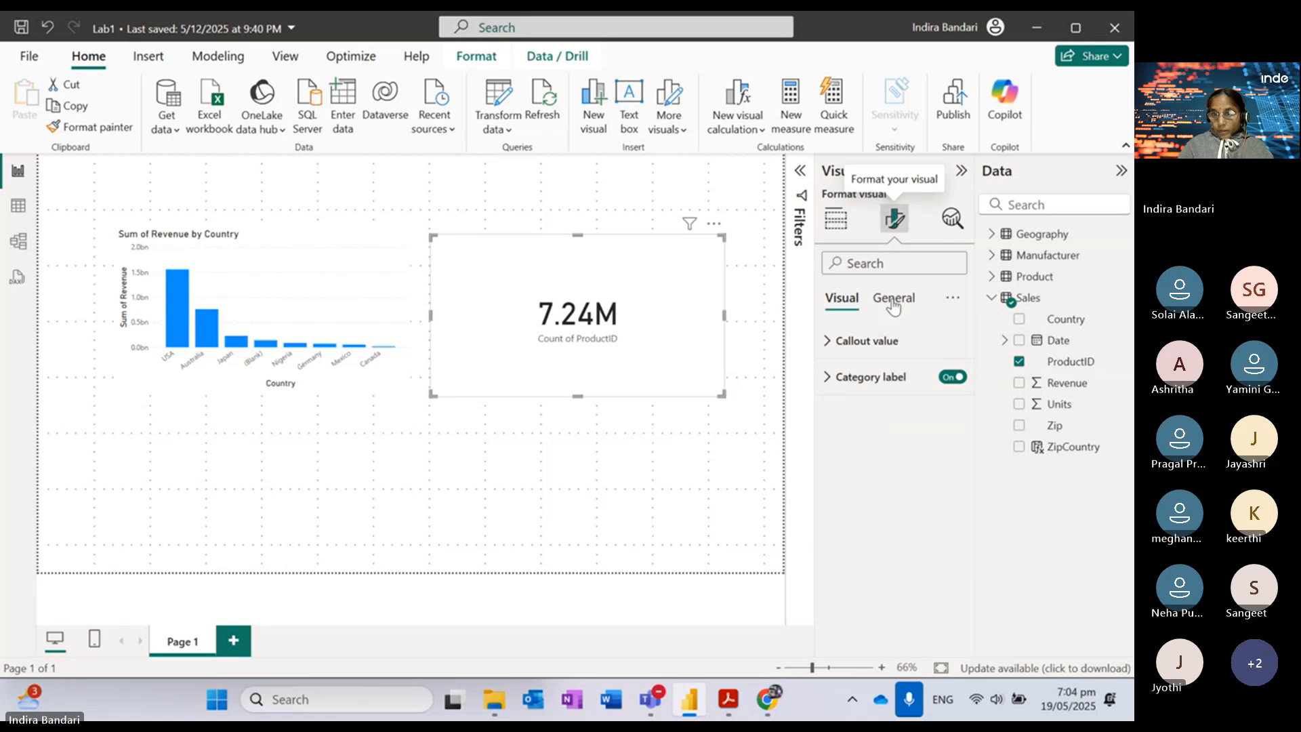
pyautogui.click(832, 378)
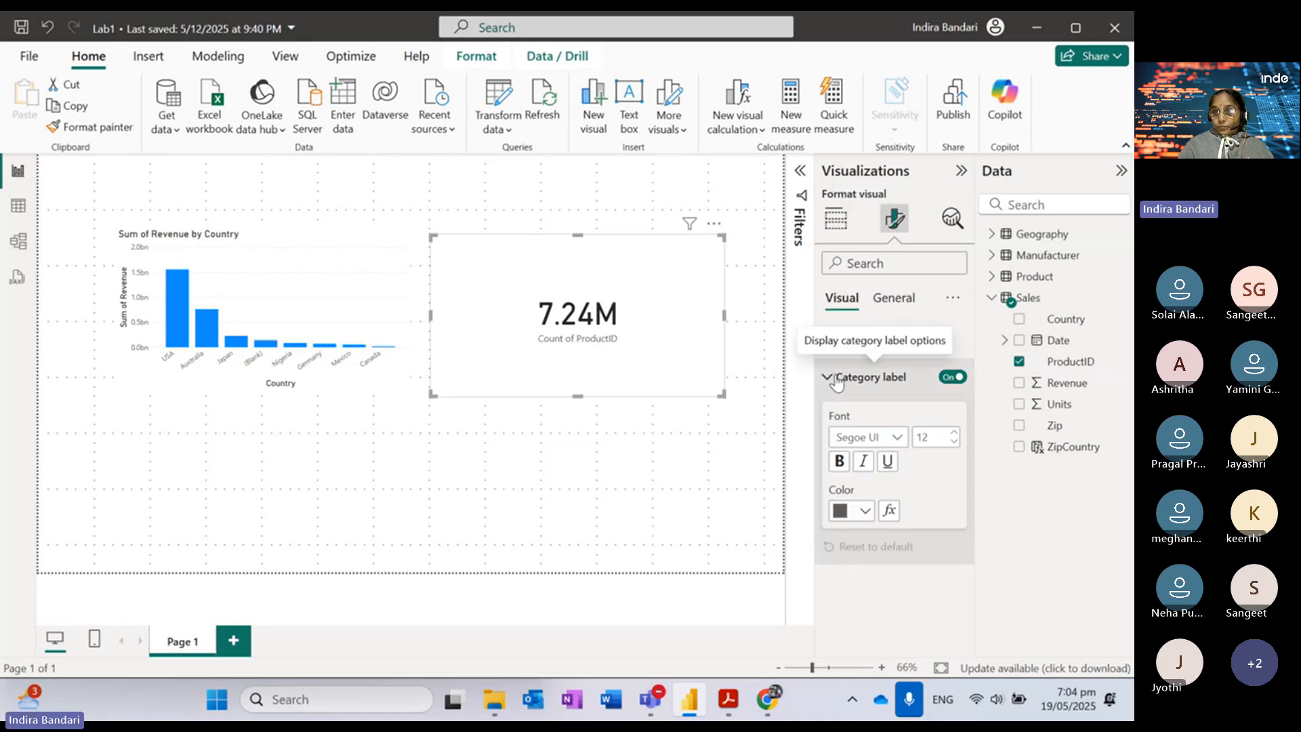
pyautogui.click(833, 378)
pyautogui.click(894, 304)
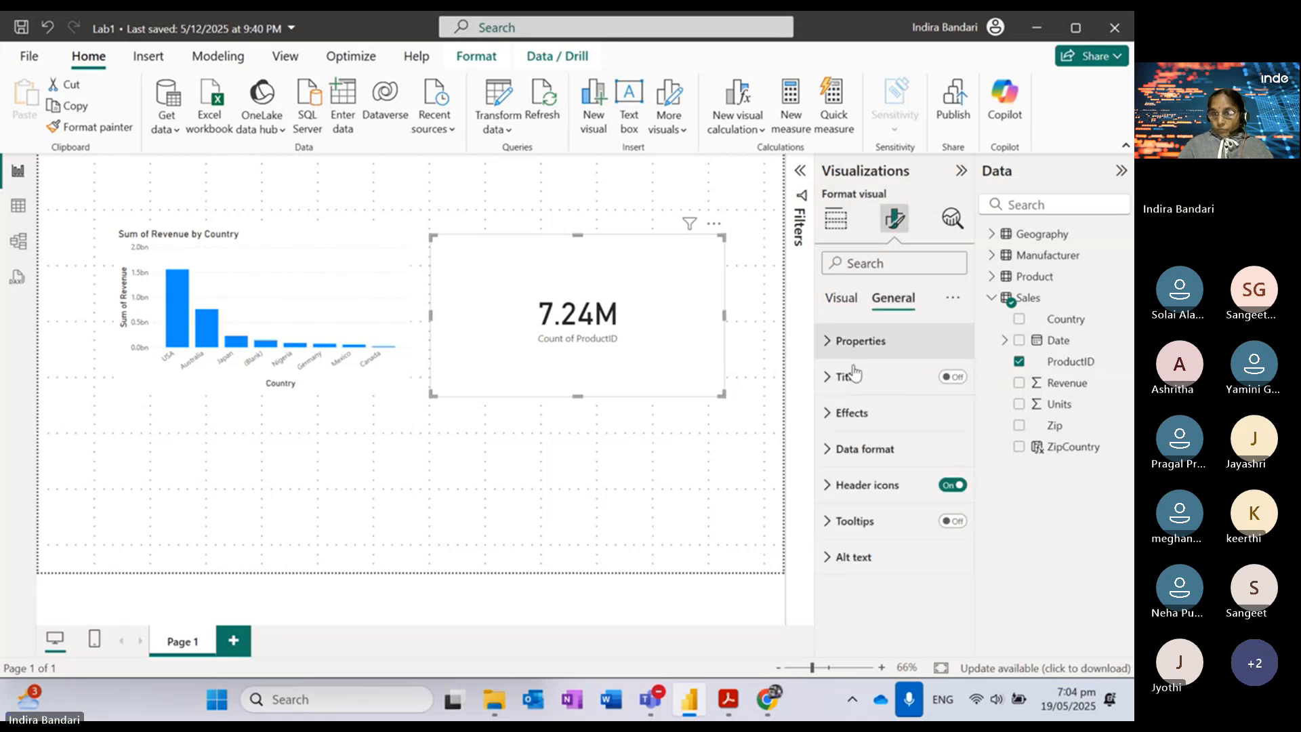
pyautogui.click(832, 446)
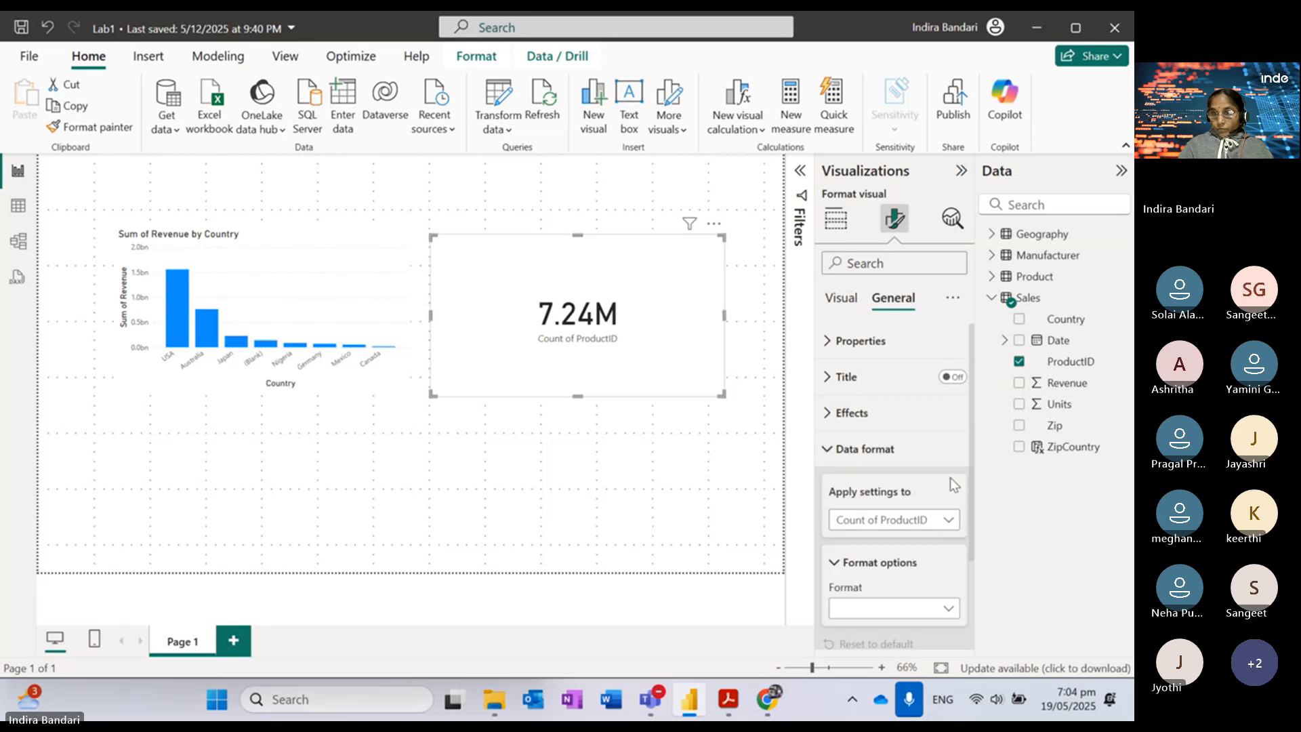
pyautogui.moveTo(969, 539); pyautogui.dragTo(983, 391)
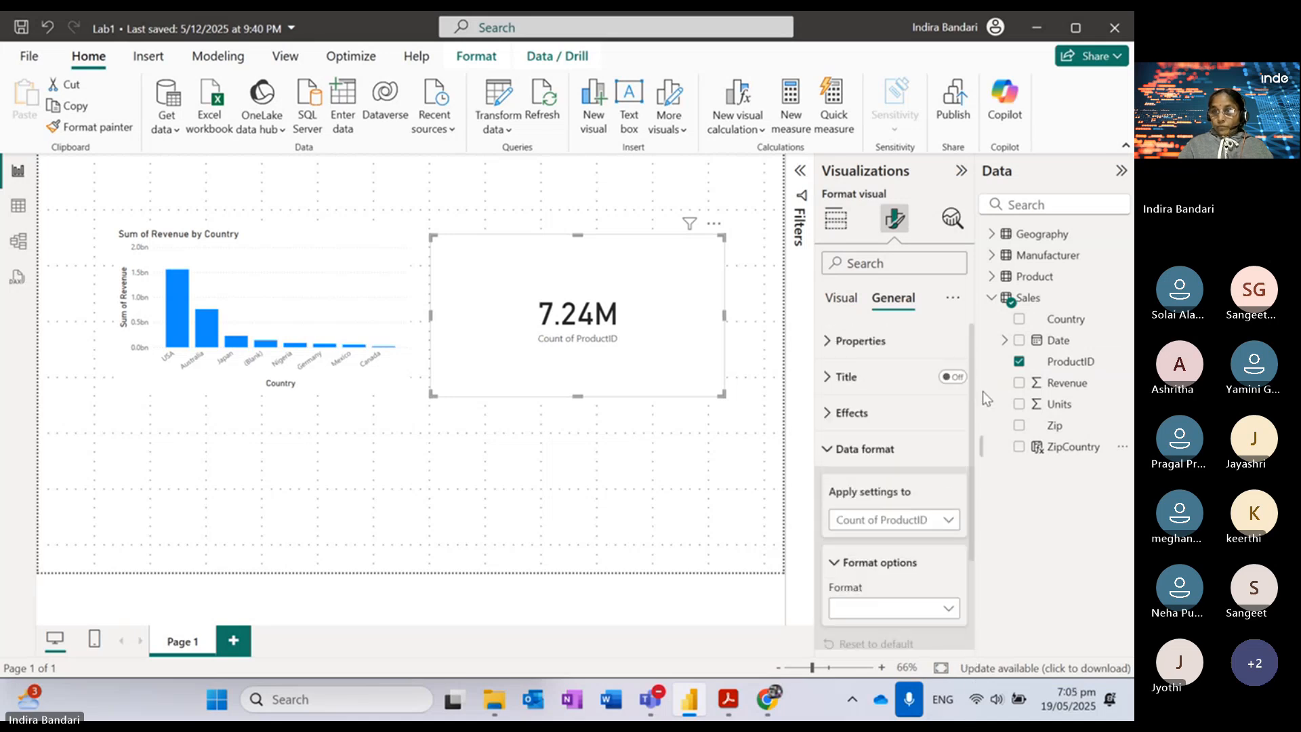
pyautogui.click(843, 299)
pyautogui.click(891, 351)
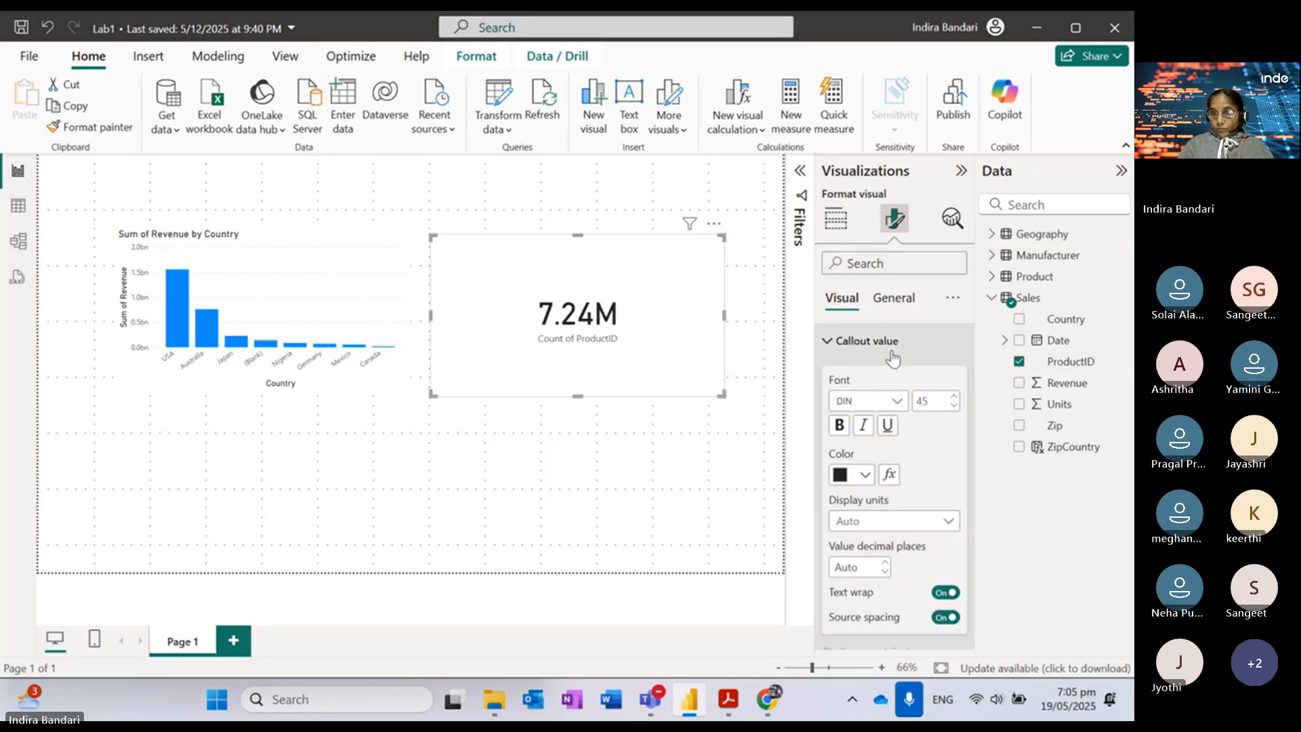
pyautogui.click(943, 523)
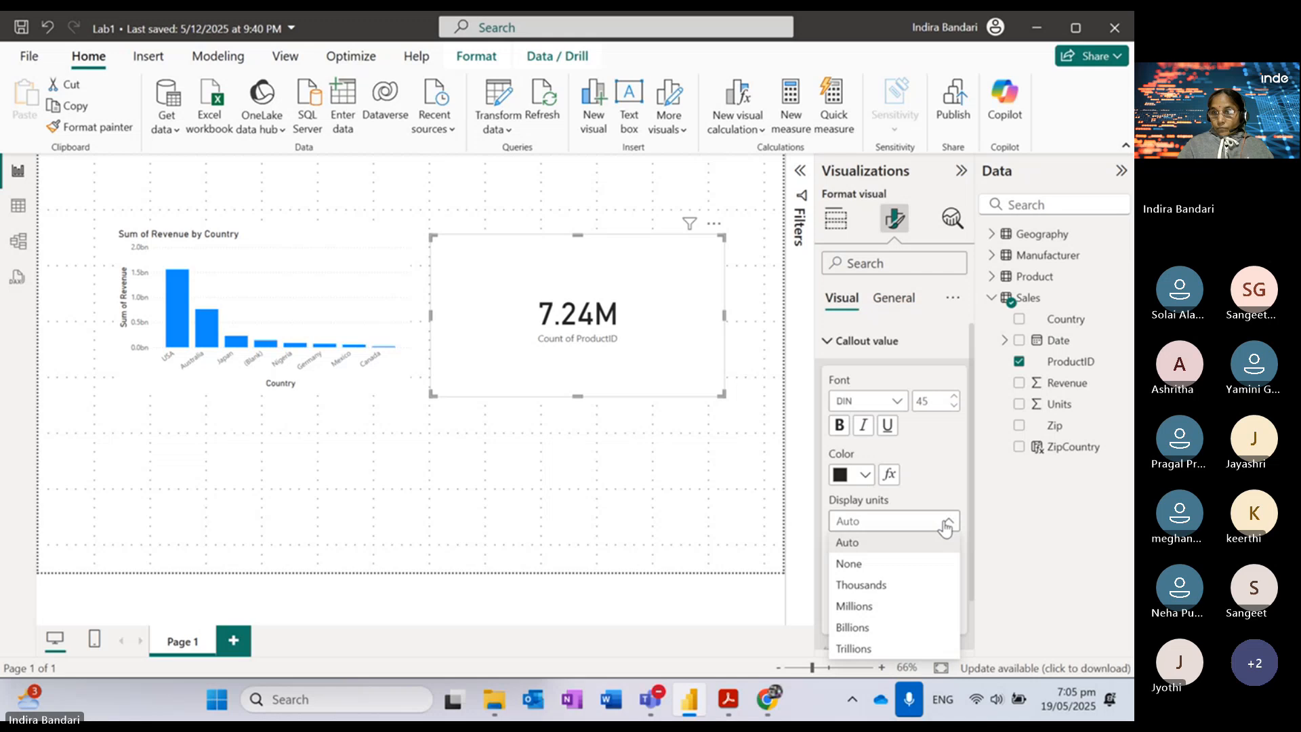
pyautogui.click(881, 565)
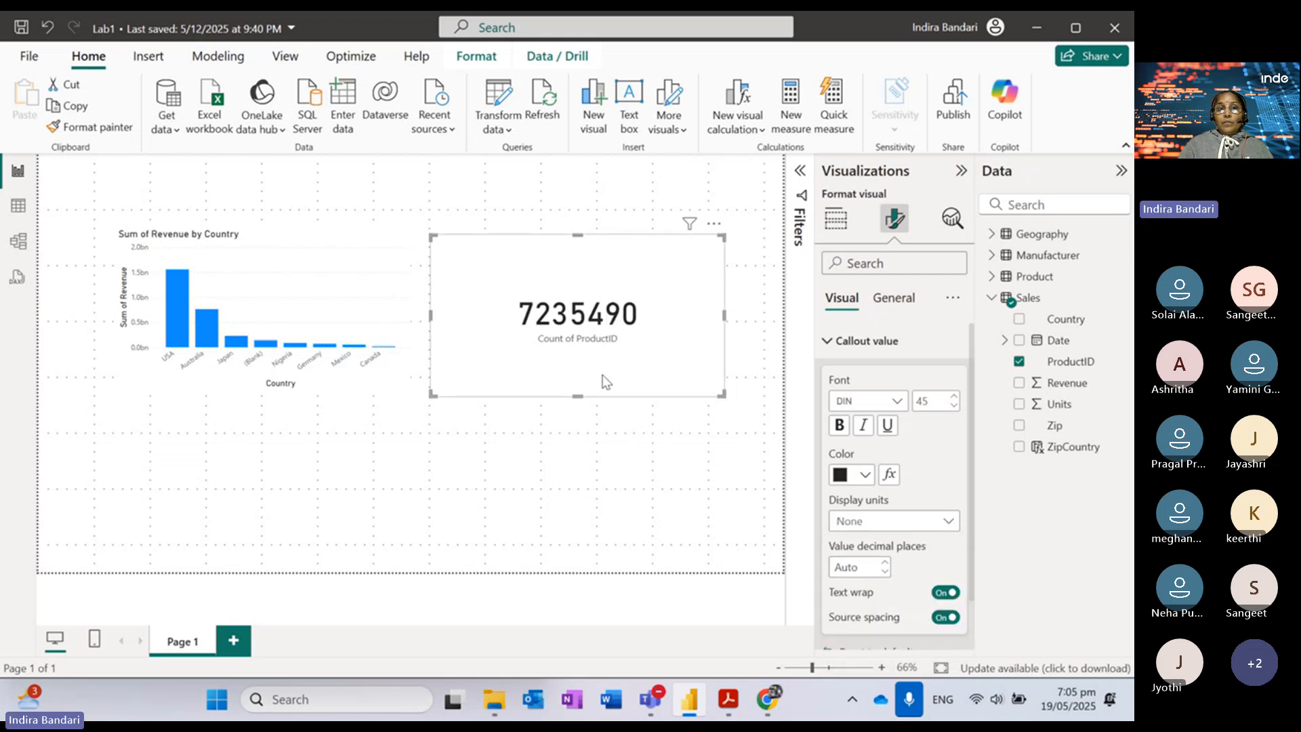
# Step: Cross-filter on the (Blank) country bar so the card reads 323286, then deselect
pyautogui.click(265, 344)
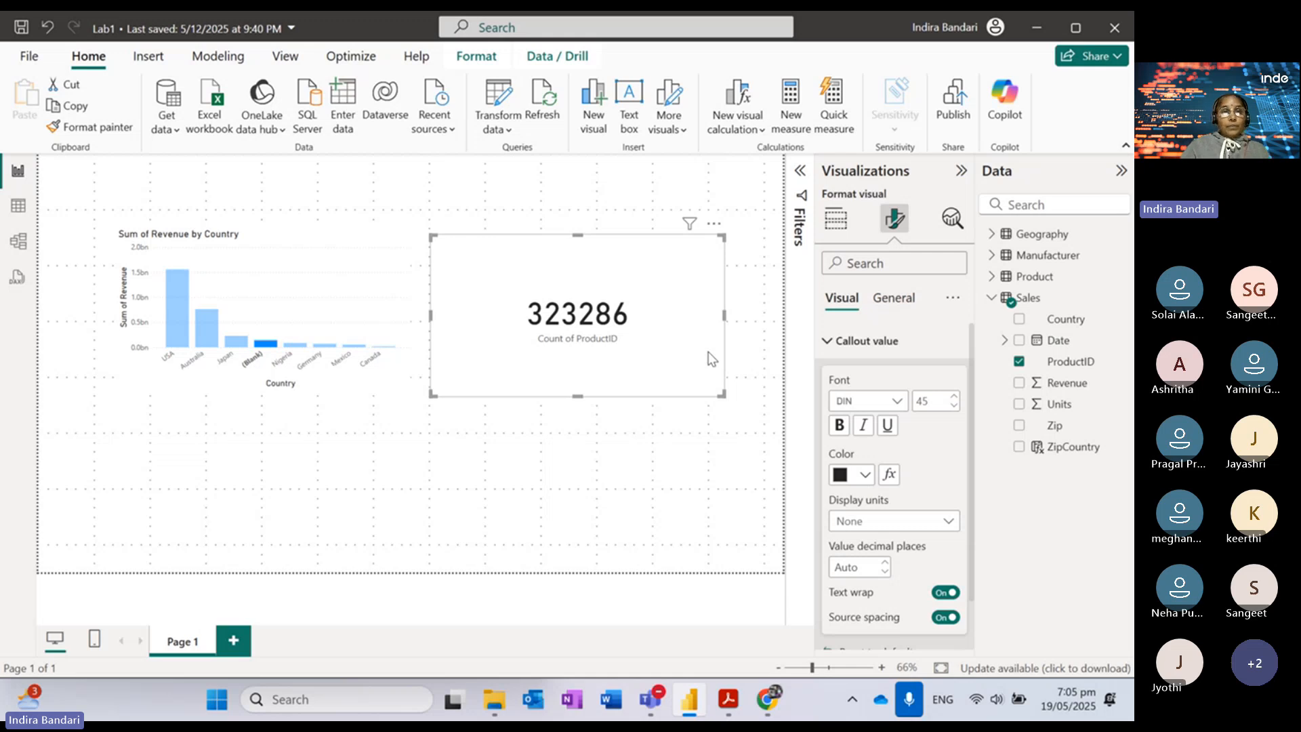
pyautogui.click(621, 493)
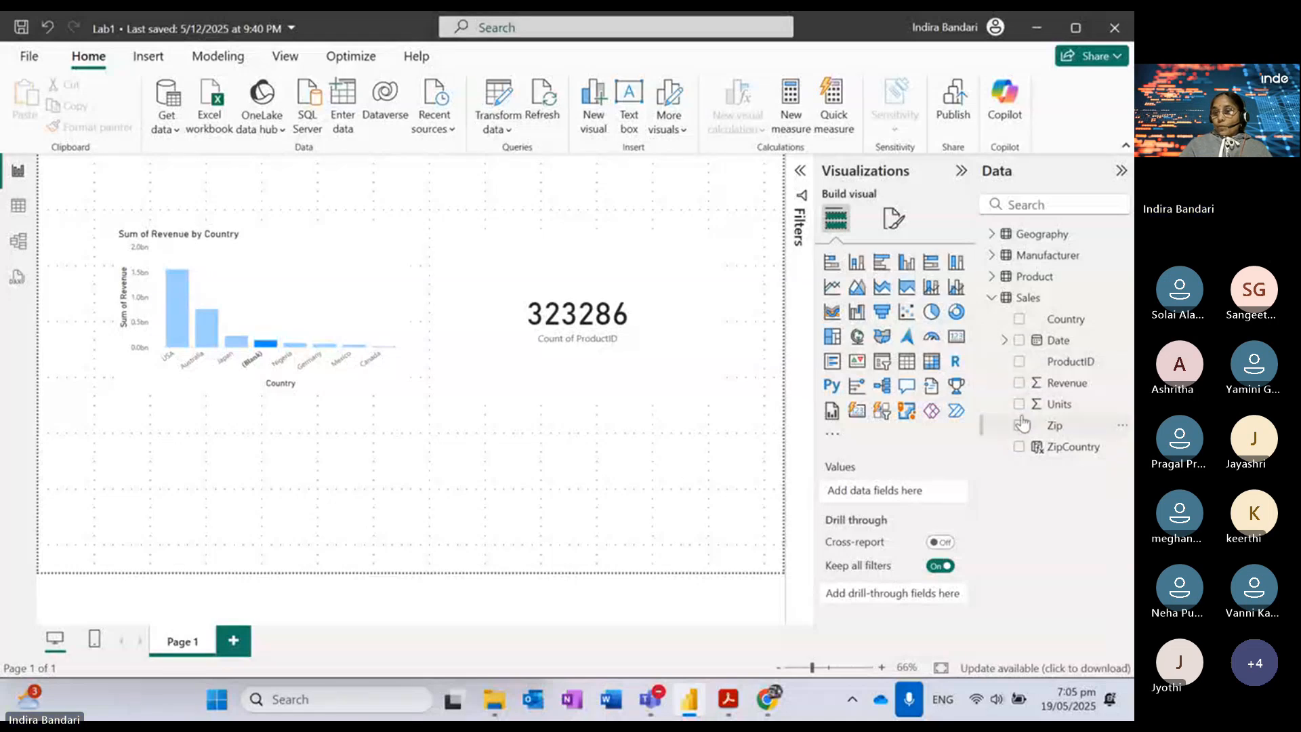
# Step: Build a Sum of Revenue by Date visual, convert it to a table, and reapply the (Blank) filter
pyautogui.click(1019, 383)
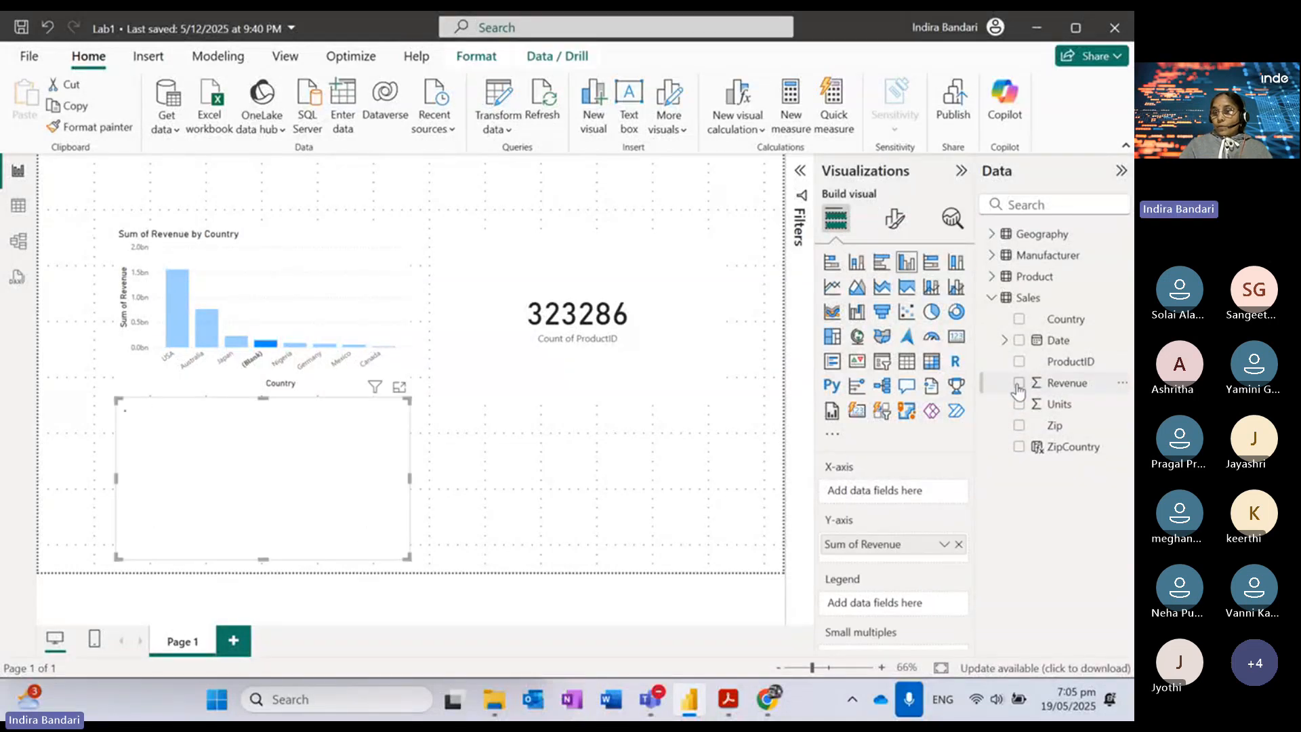
pyautogui.click(1020, 341)
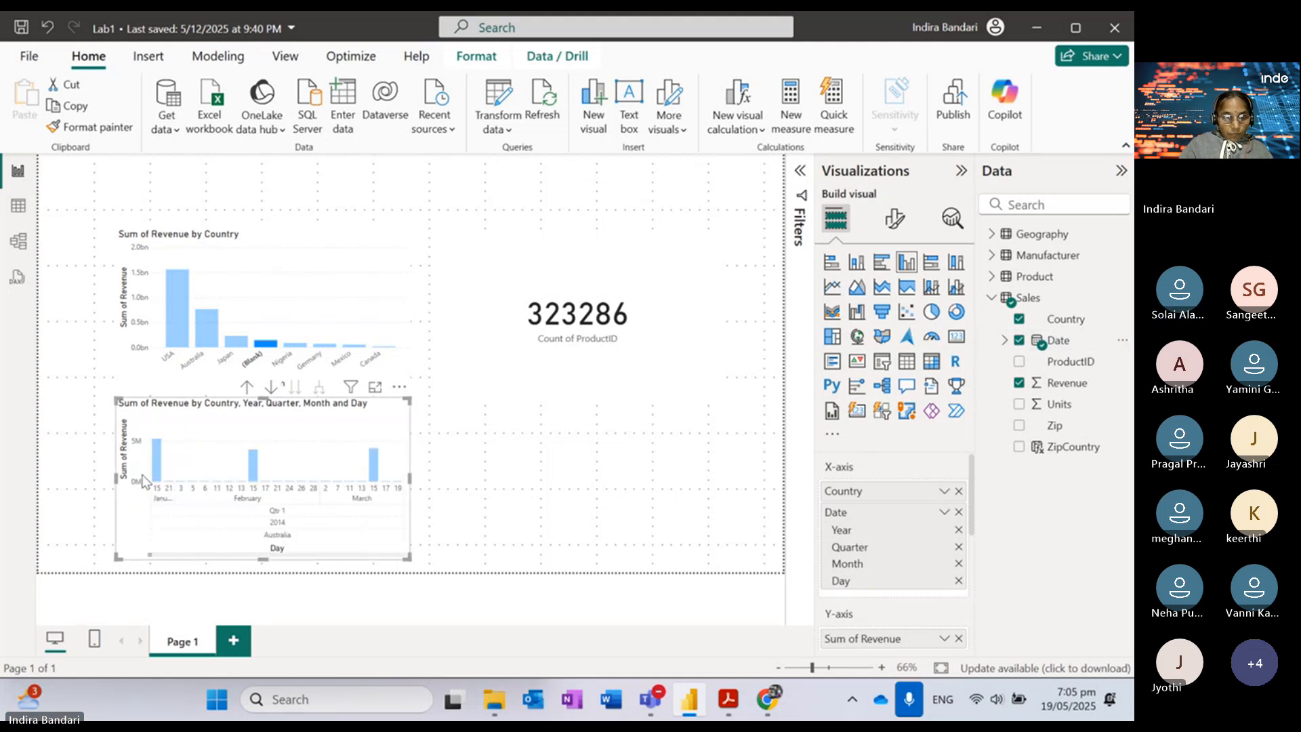
pyautogui.moveTo(159, 466)
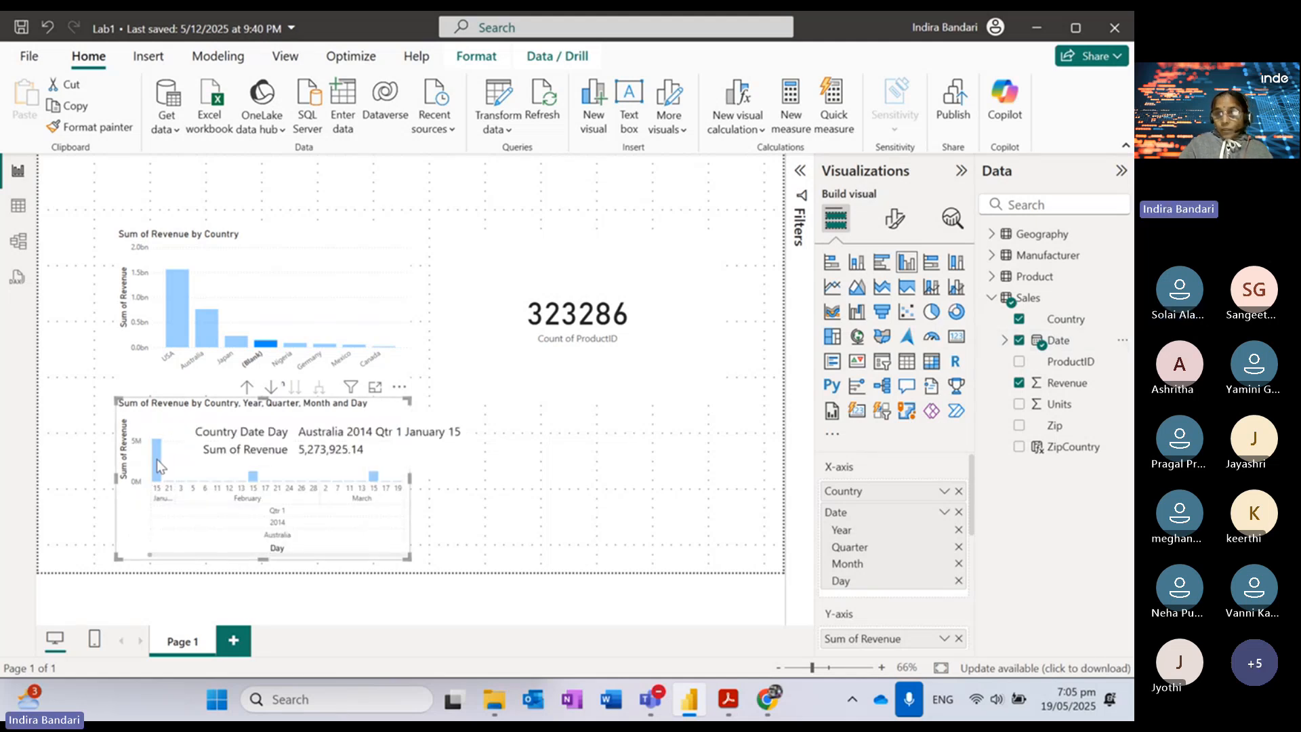
pyautogui.click(907, 361)
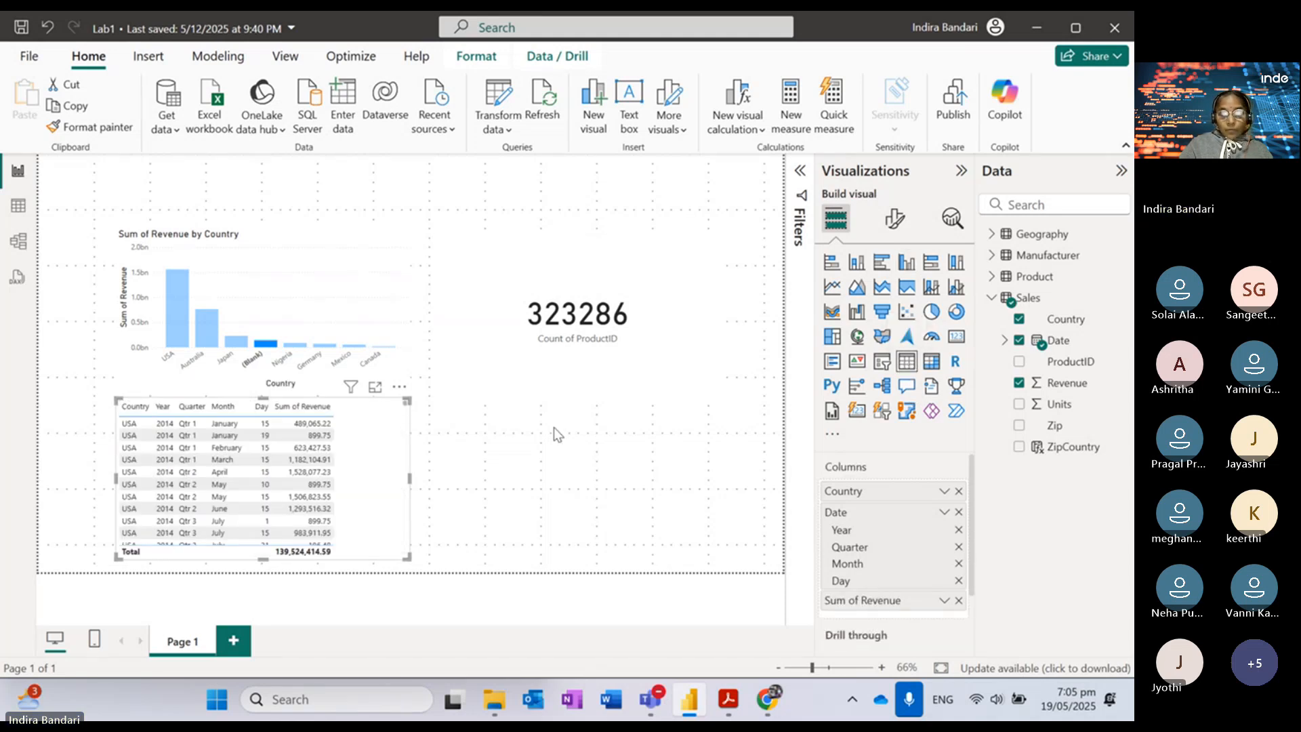
pyautogui.click(266, 344)
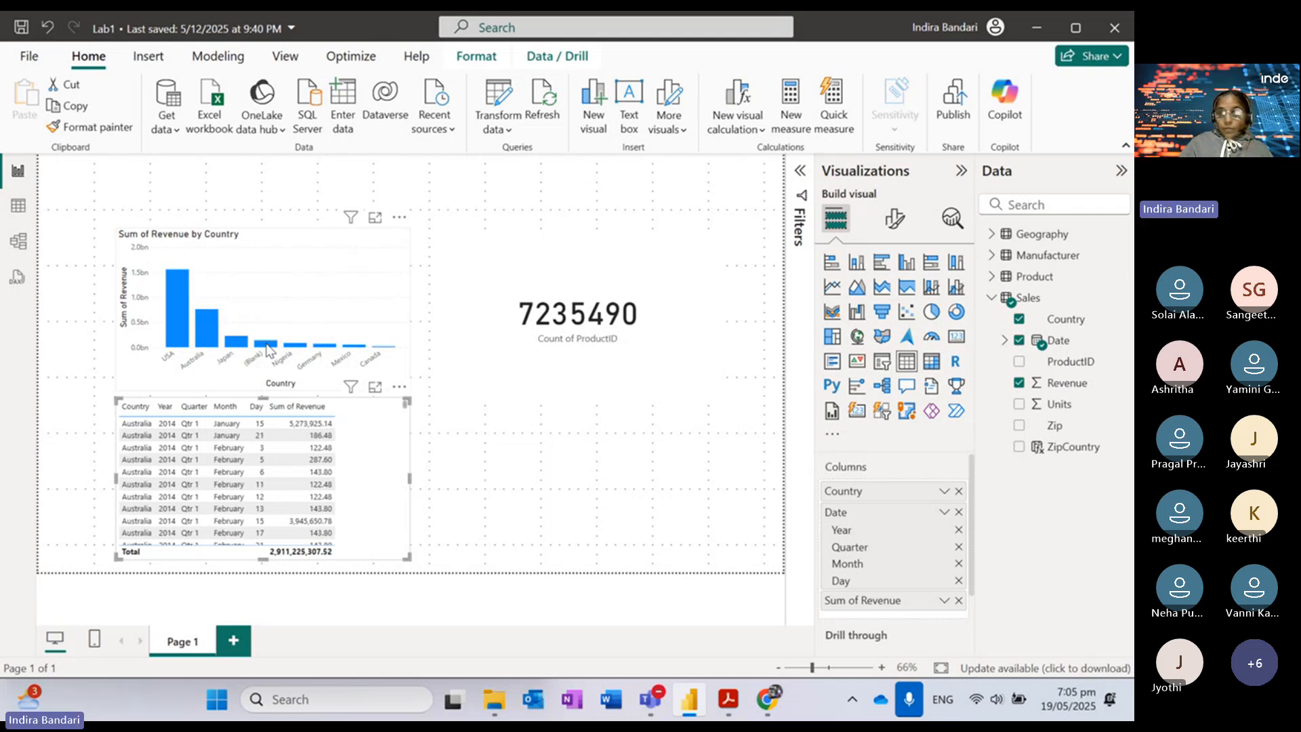
pyautogui.click(266, 344)
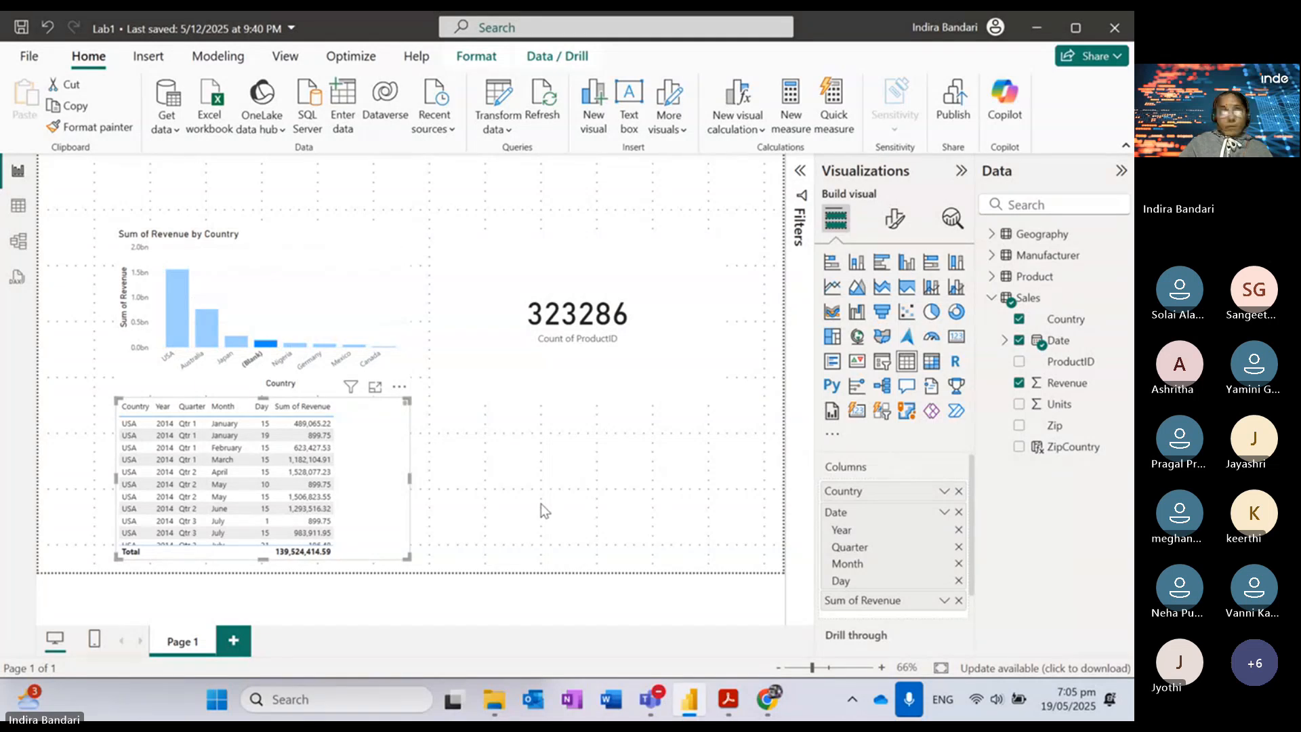
# Step: Inspect the Manufacturer, Product, Geography and Sales relationships in Model view, then open Data view
pyautogui.click(22, 241)
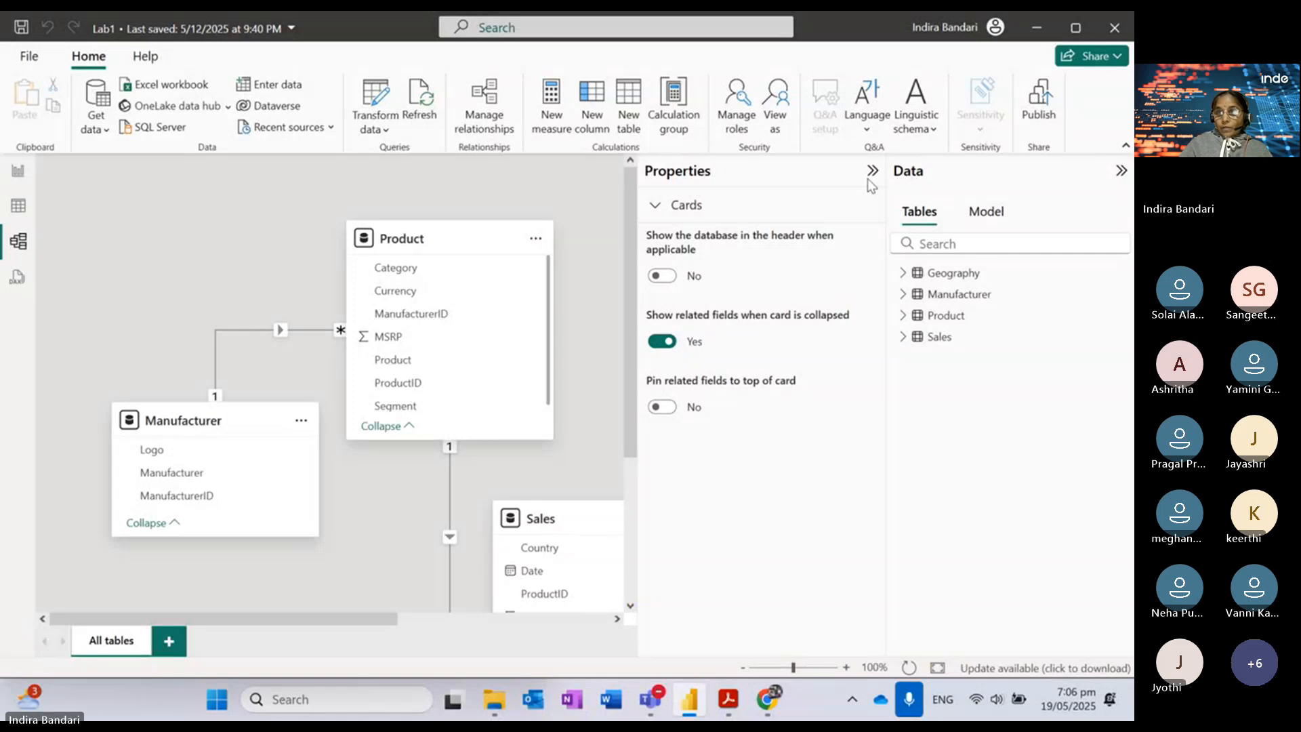
pyautogui.click(872, 171)
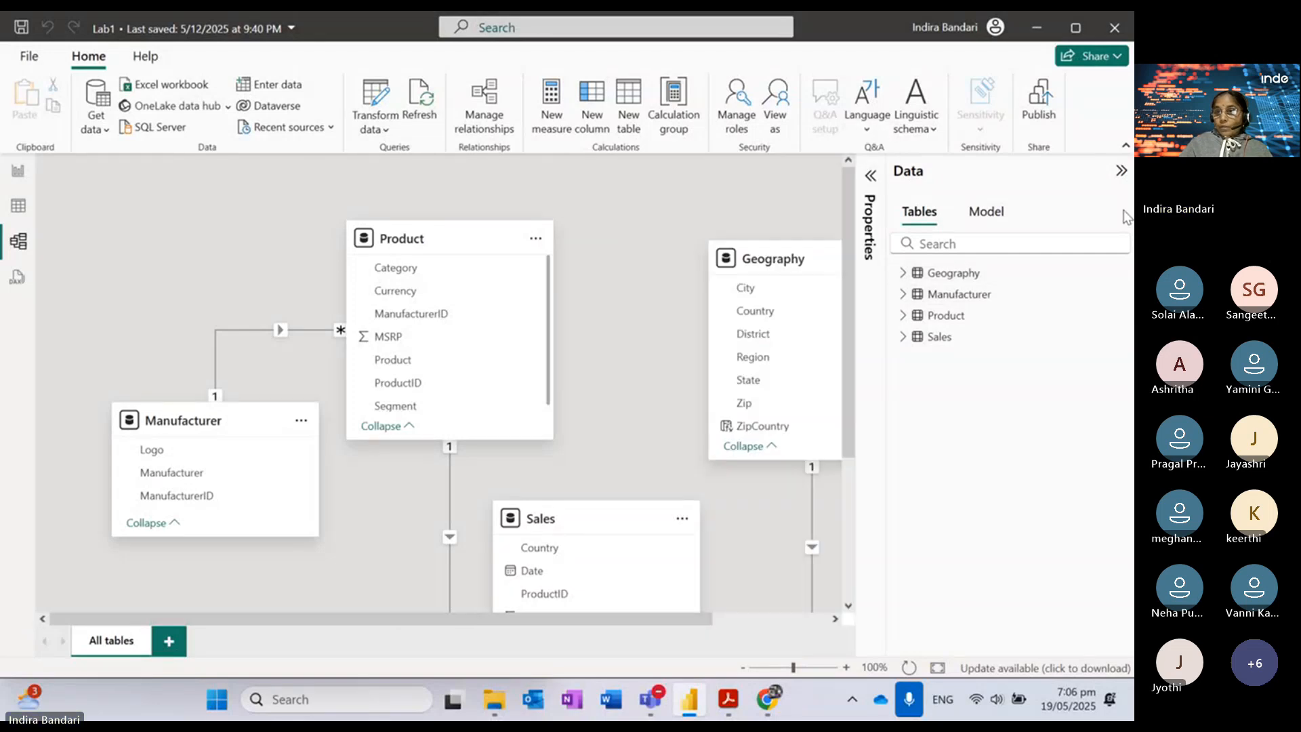
pyautogui.scroll(-3, 830, 490)
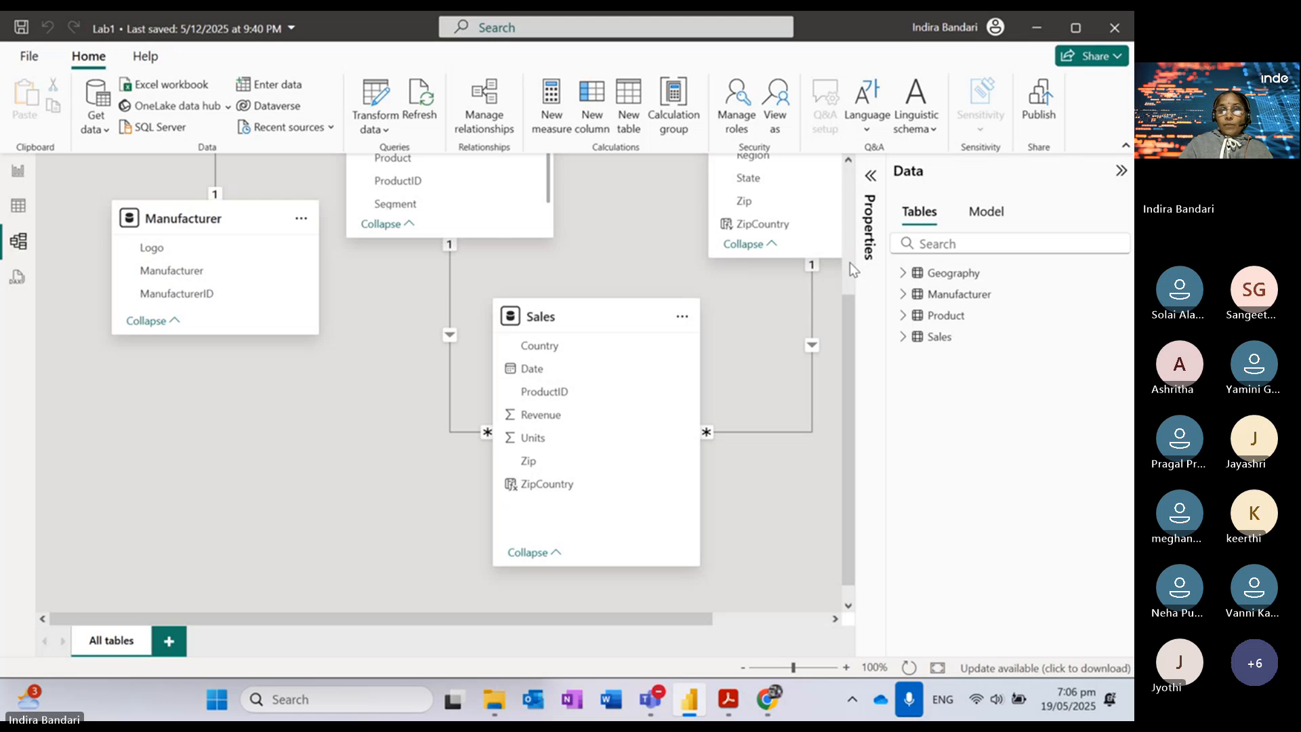
pyautogui.moveTo(846, 311); pyautogui.dragTo(856, 221)
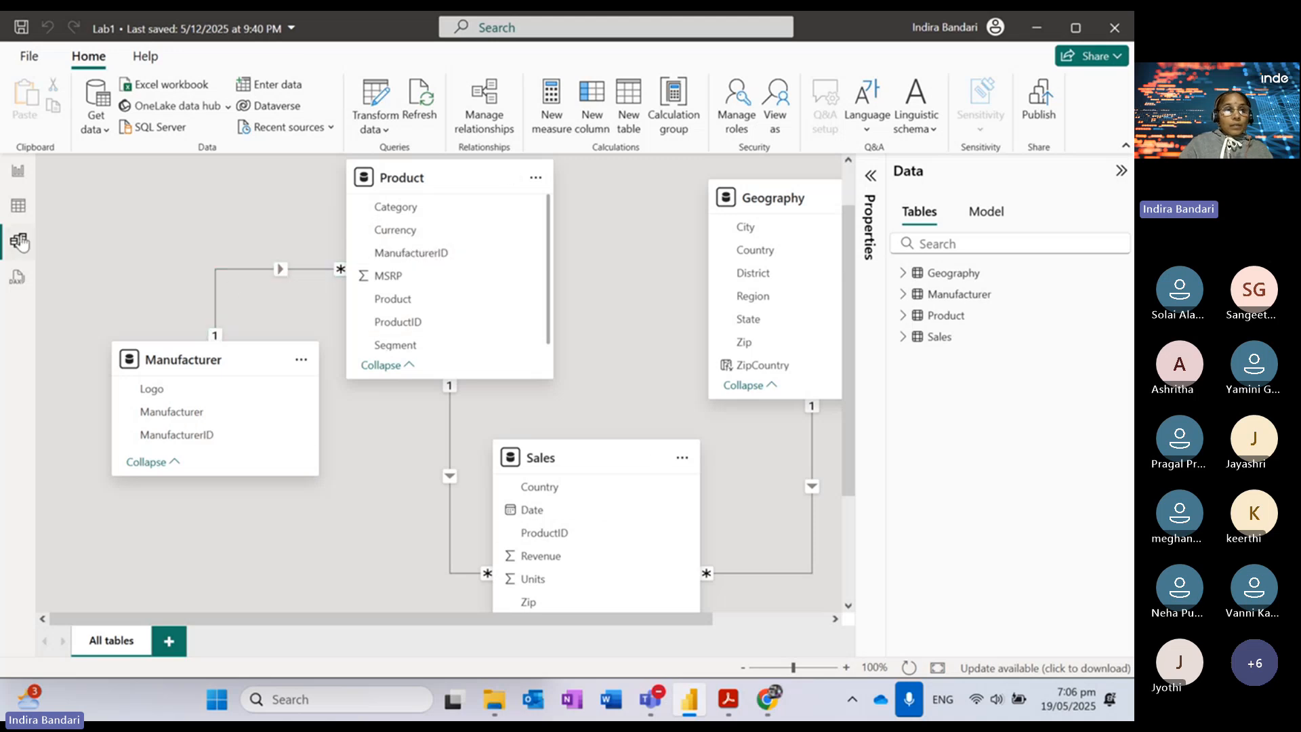
pyautogui.click(25, 212)
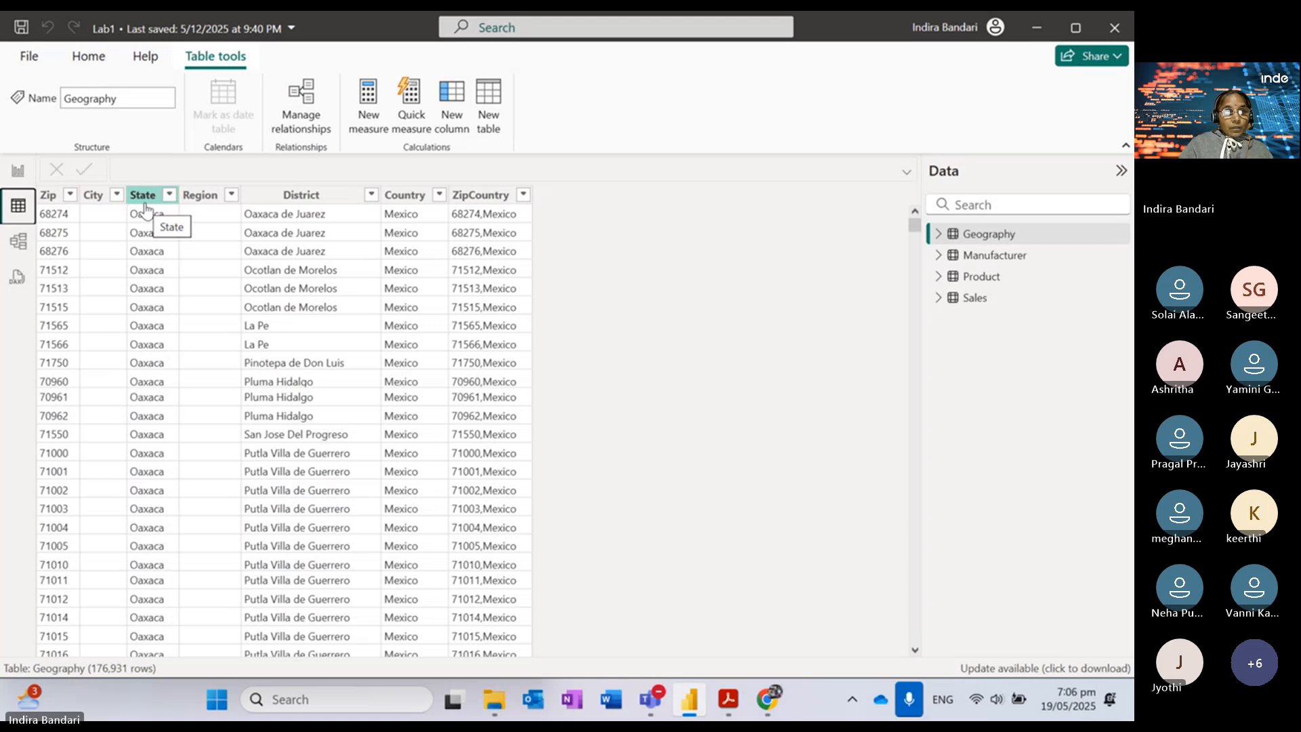
# Step: Compare the Zip and Country columns of Geography and Sales in Table view, then return to the report
pyautogui.click(52, 198)
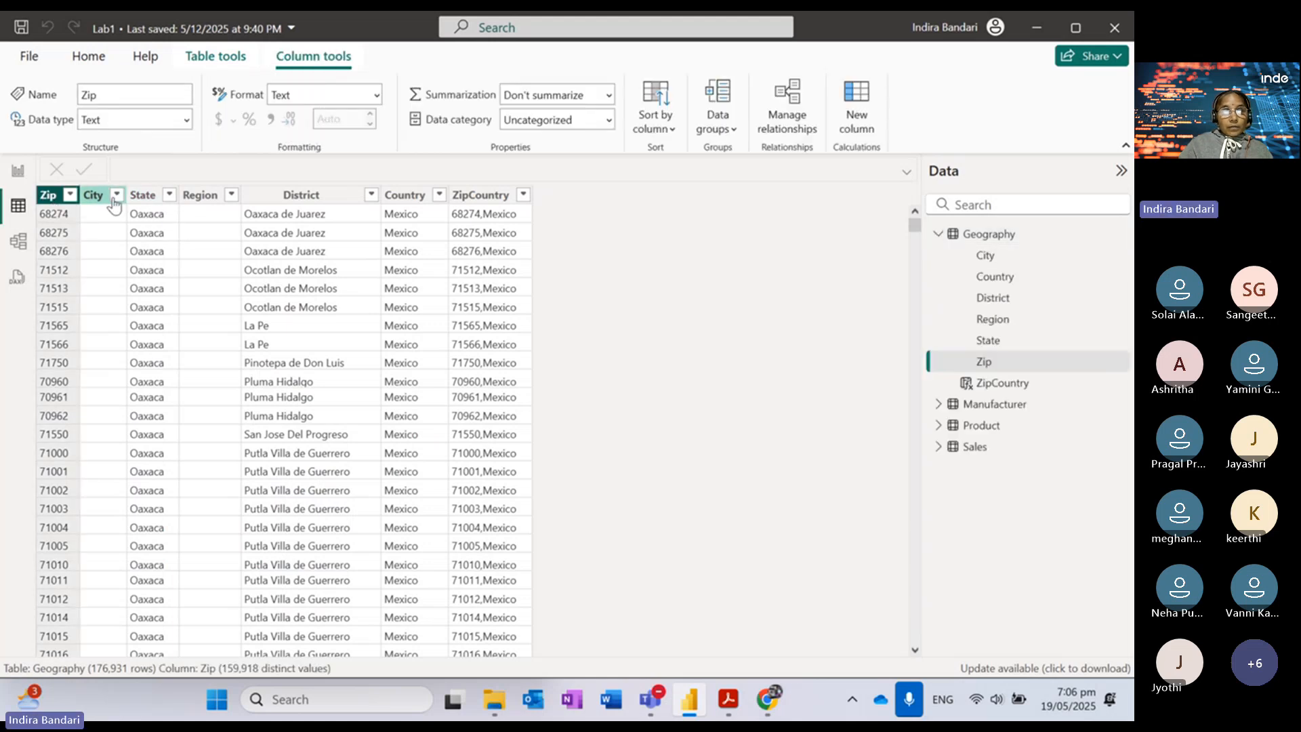
pyautogui.click(939, 448)
pyautogui.click(985, 575)
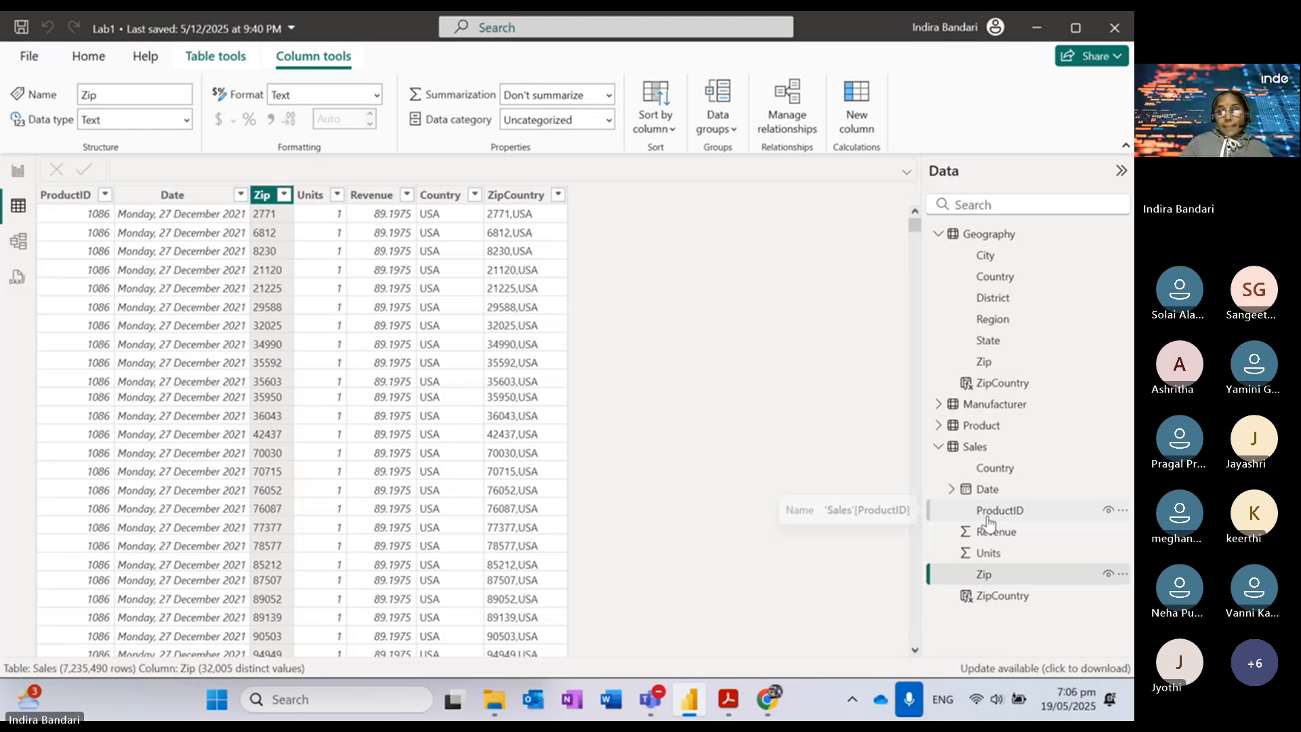
pyautogui.click(986, 473)
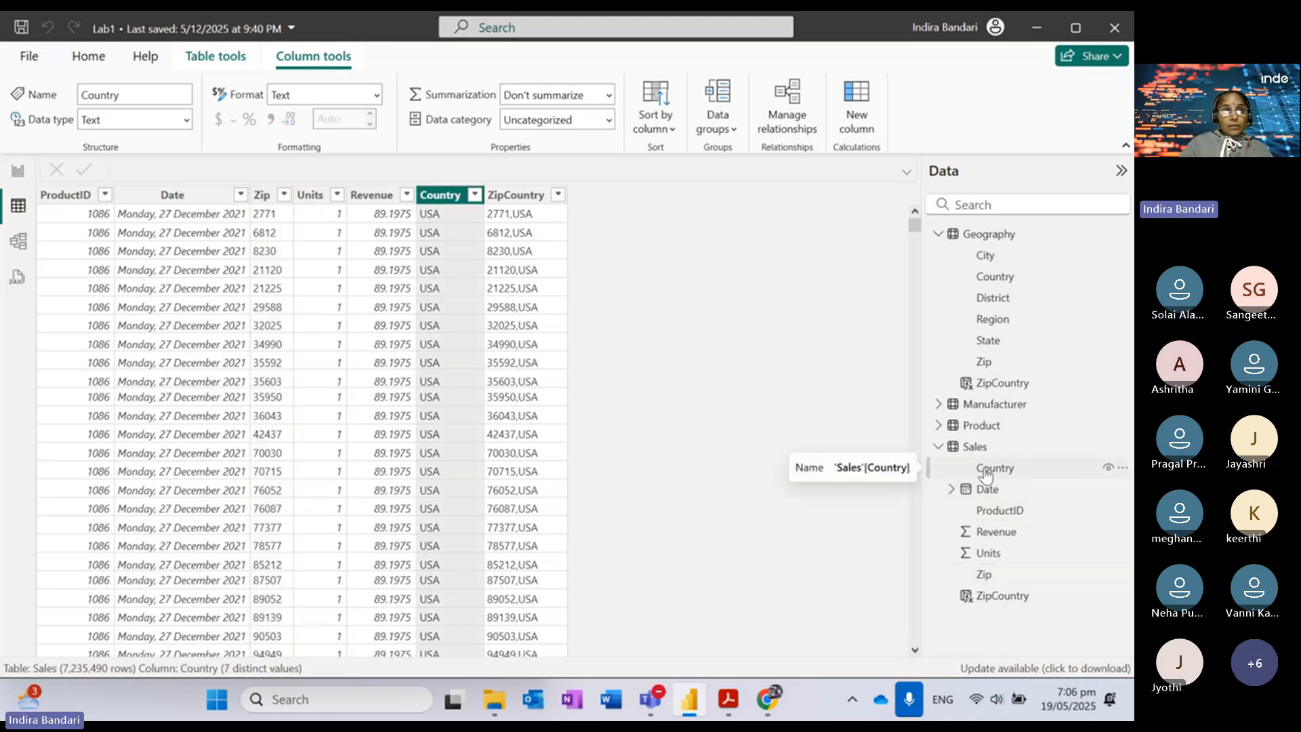
pyautogui.click(992, 278)
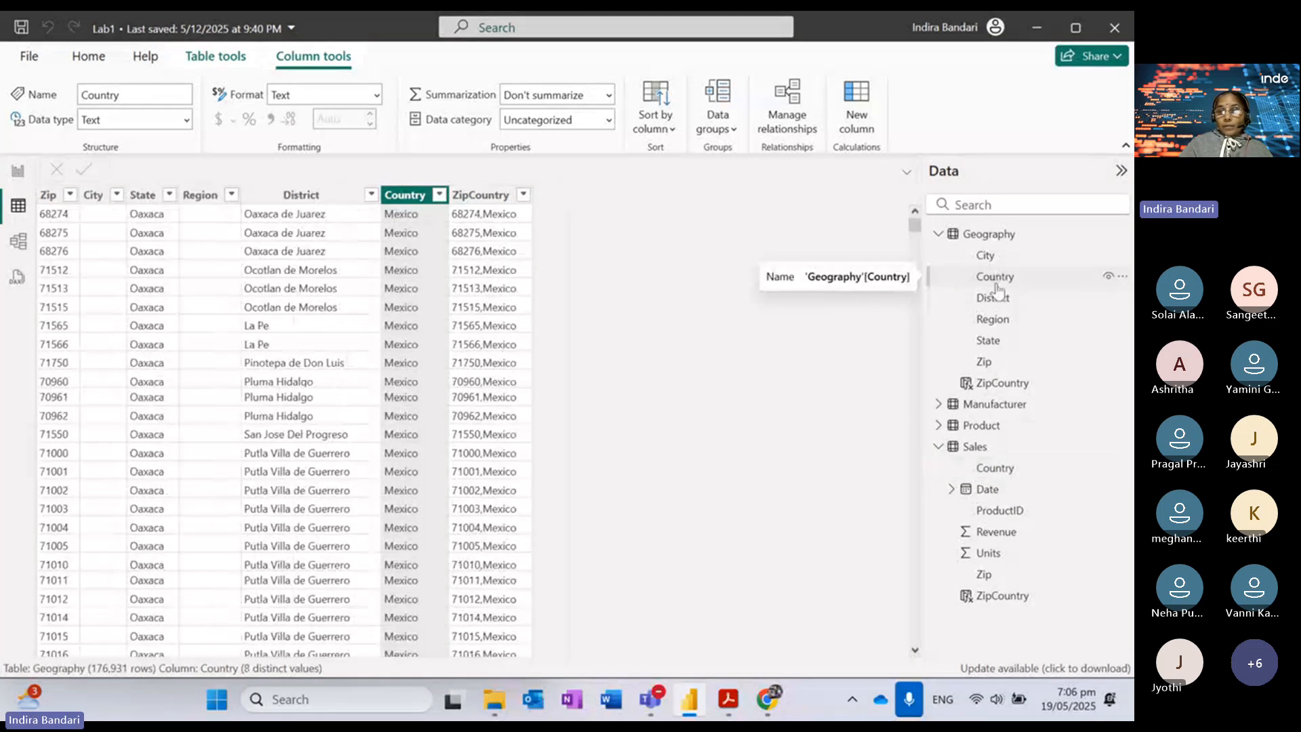
pyautogui.click(985, 576)
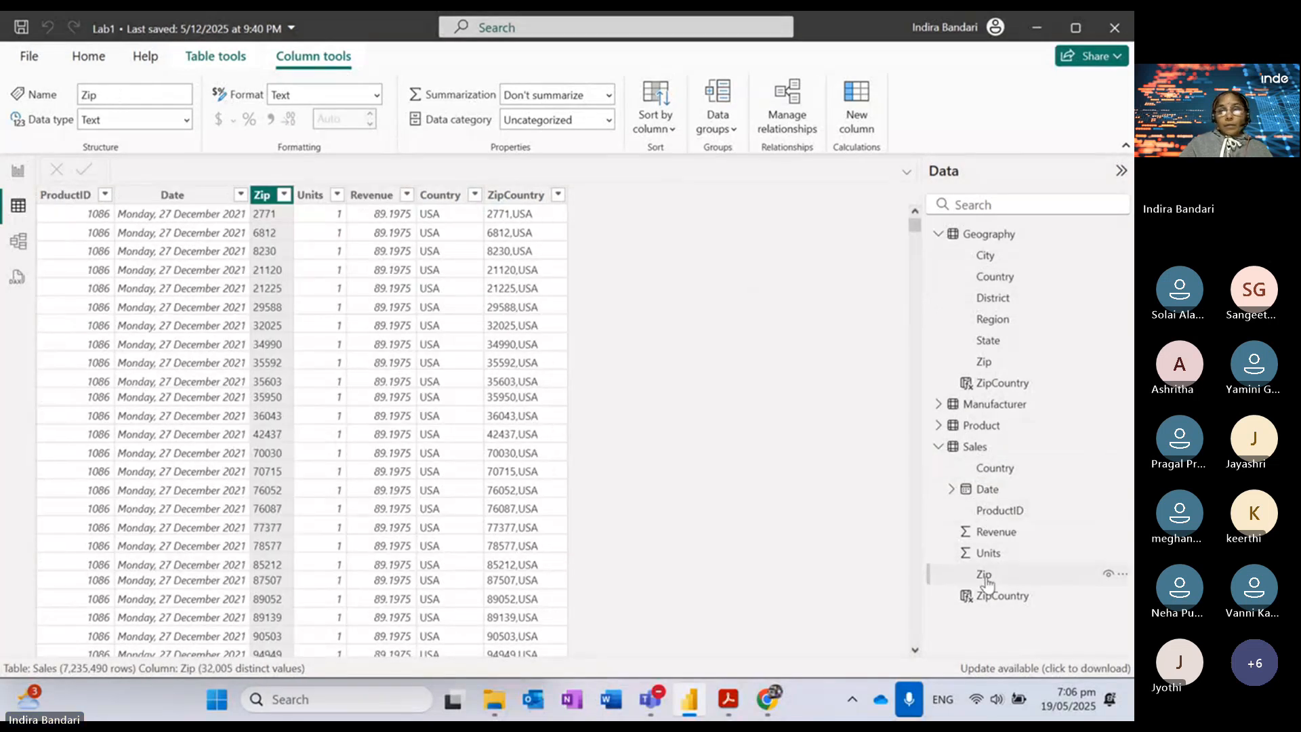
pyautogui.click(990, 366)
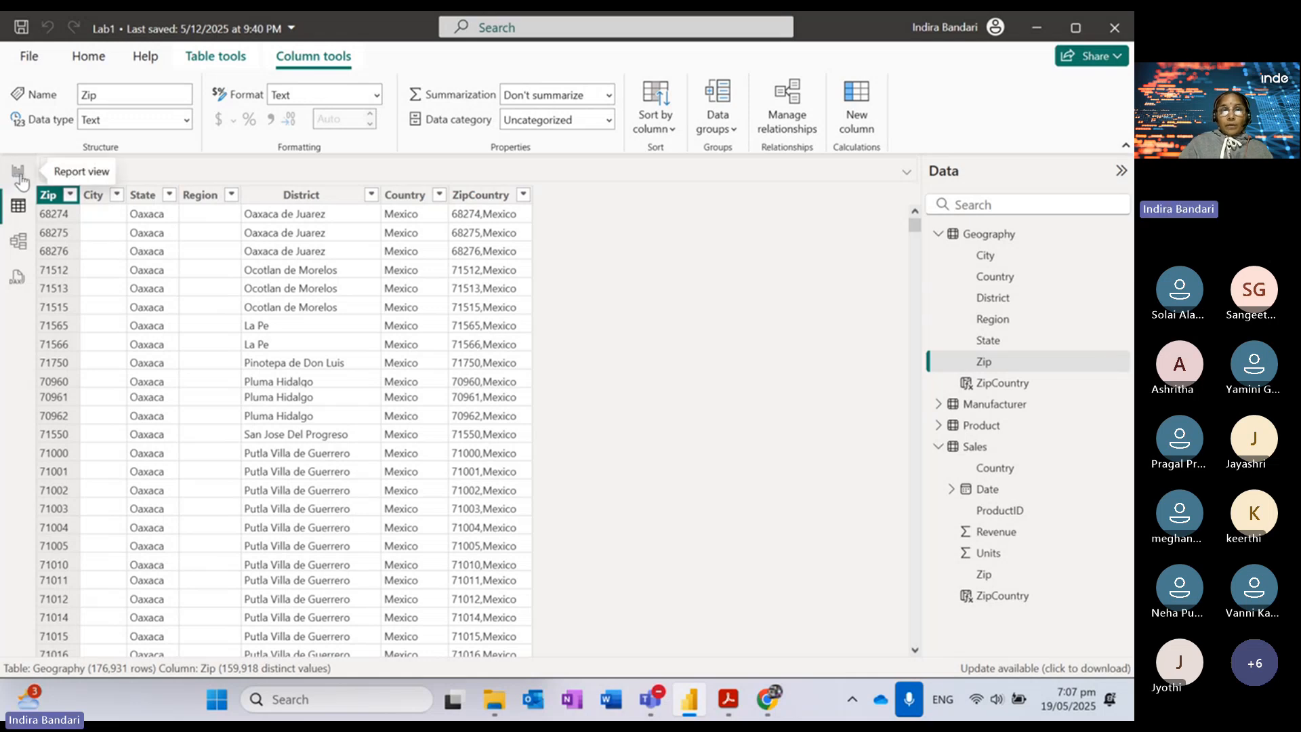
pyautogui.click(19, 178)
# Step: Shrink the Count of ProductID card on the report page
pyautogui.click(595, 507)
pyautogui.click(639, 338)
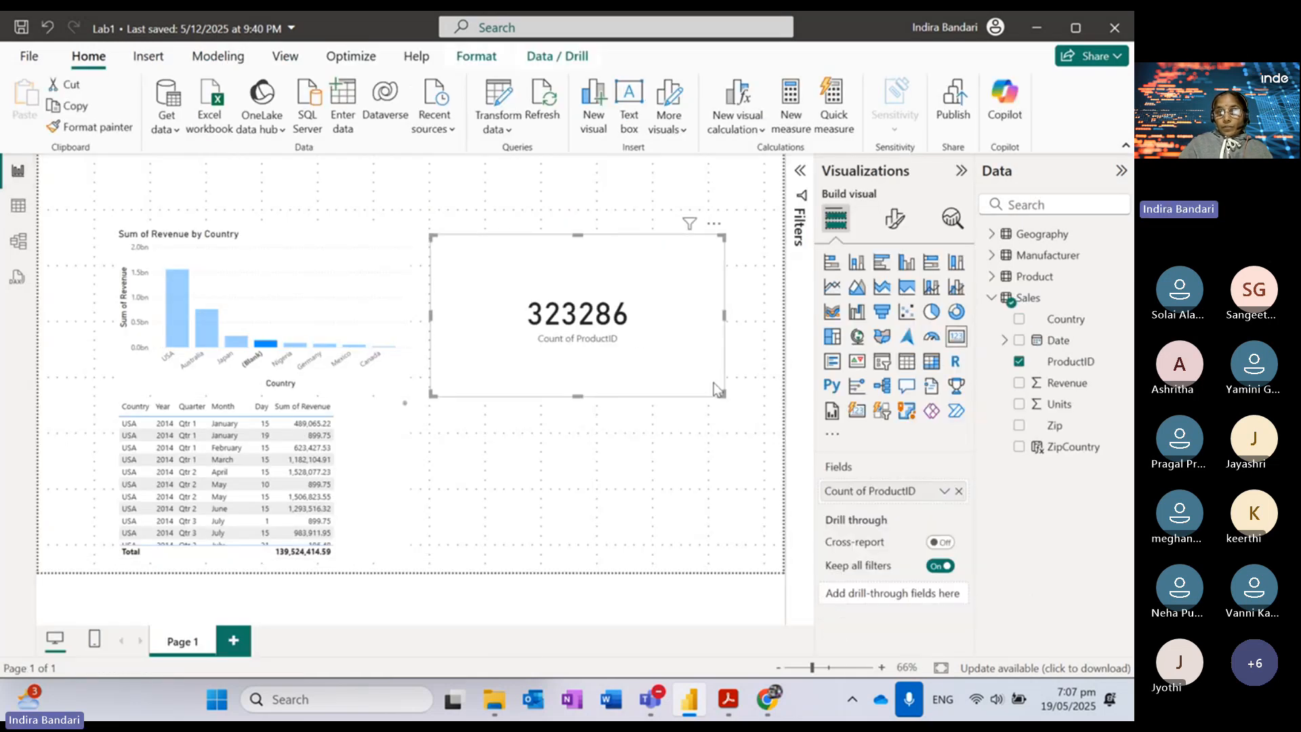
pyautogui.moveTo(725, 398); pyautogui.dragTo(624, 294)
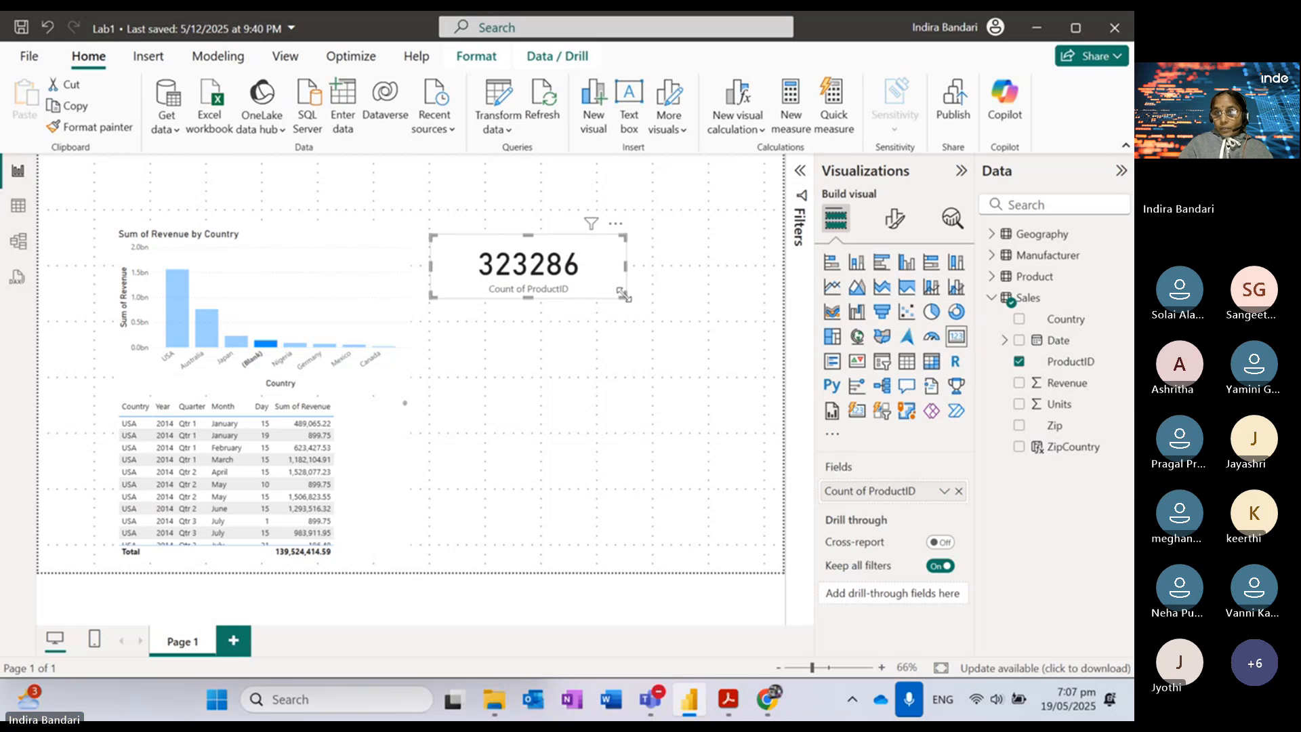
pyautogui.click(701, 313)
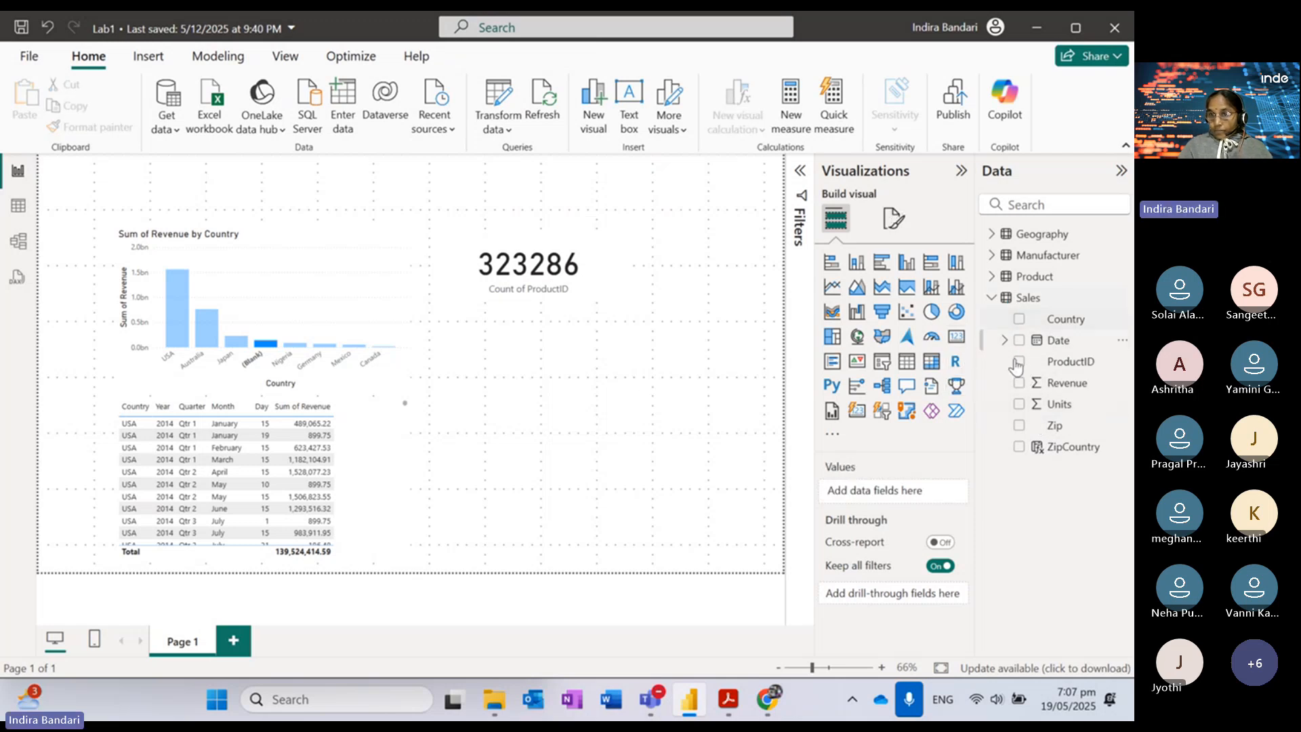
# Step: Add a table of Sales and Geography ZipCountry values and enlarge it to show more rows
pyautogui.click(1020, 448)
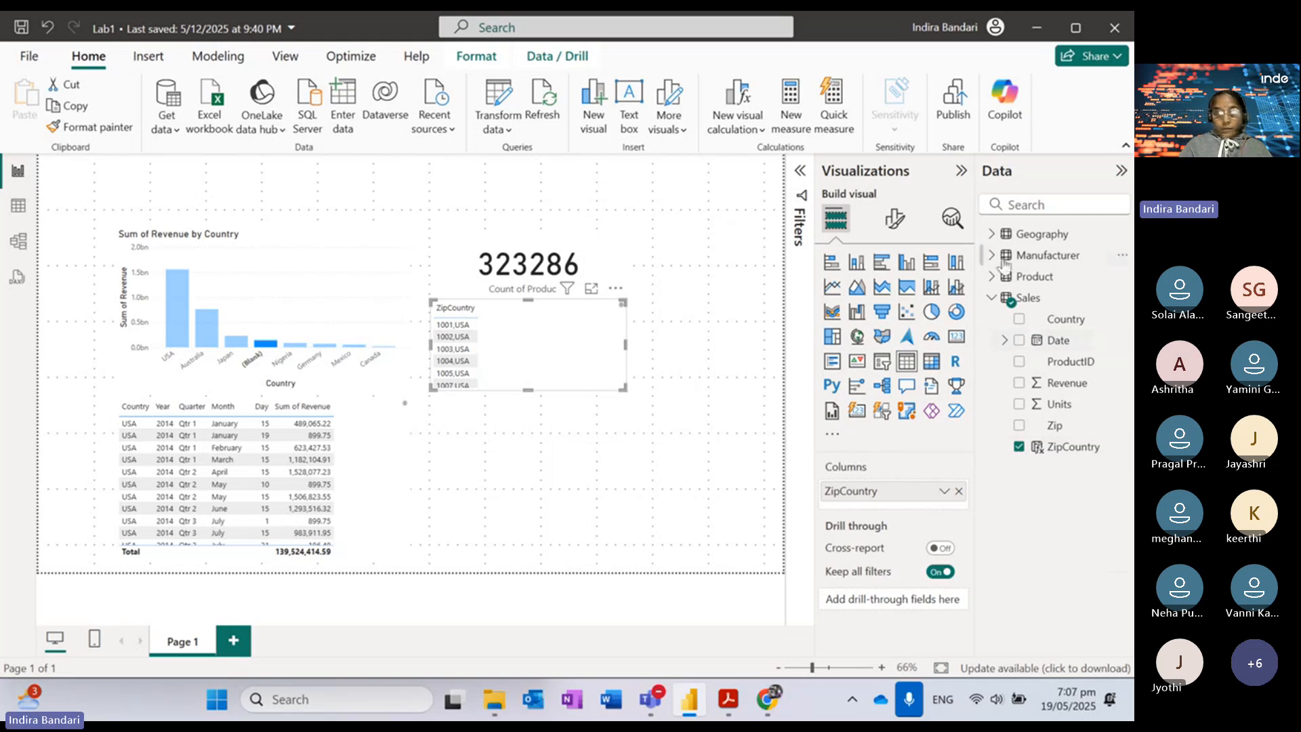
pyautogui.click(992, 234)
pyautogui.click(1019, 383)
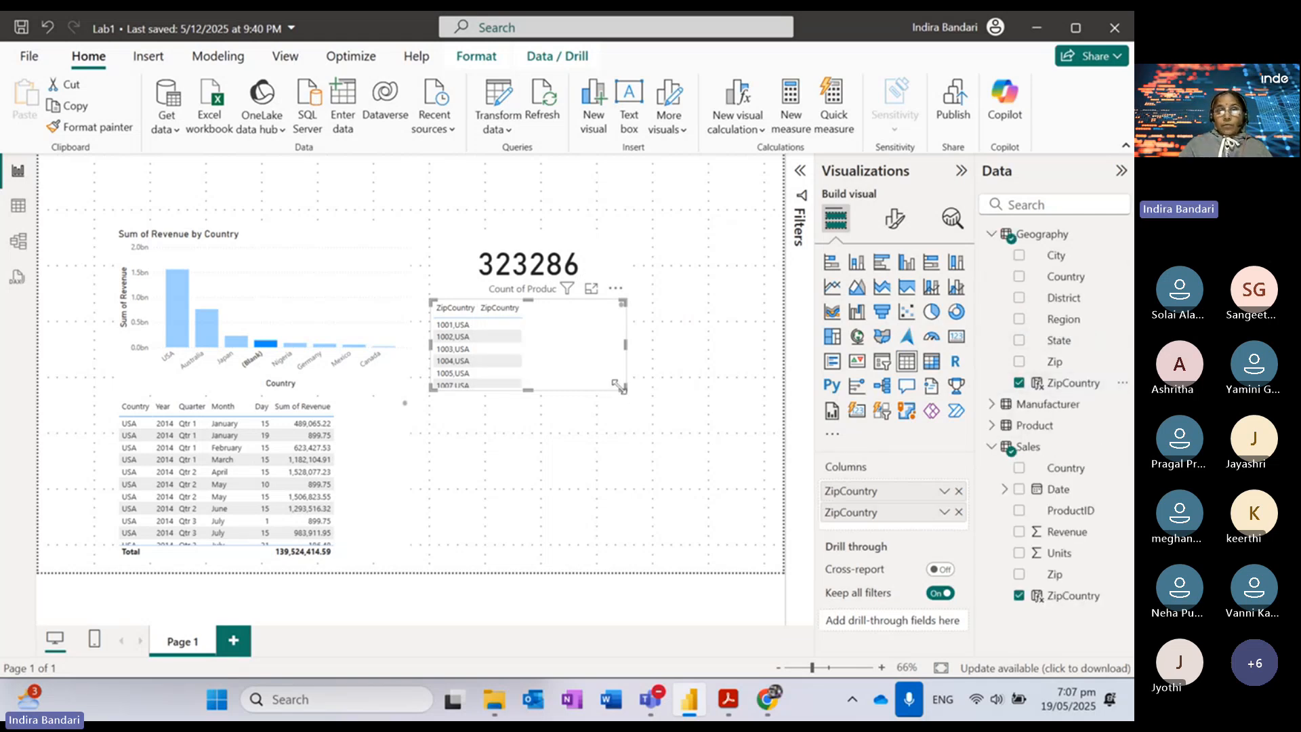
pyautogui.moveTo(624, 389); pyautogui.dragTo(683, 498)
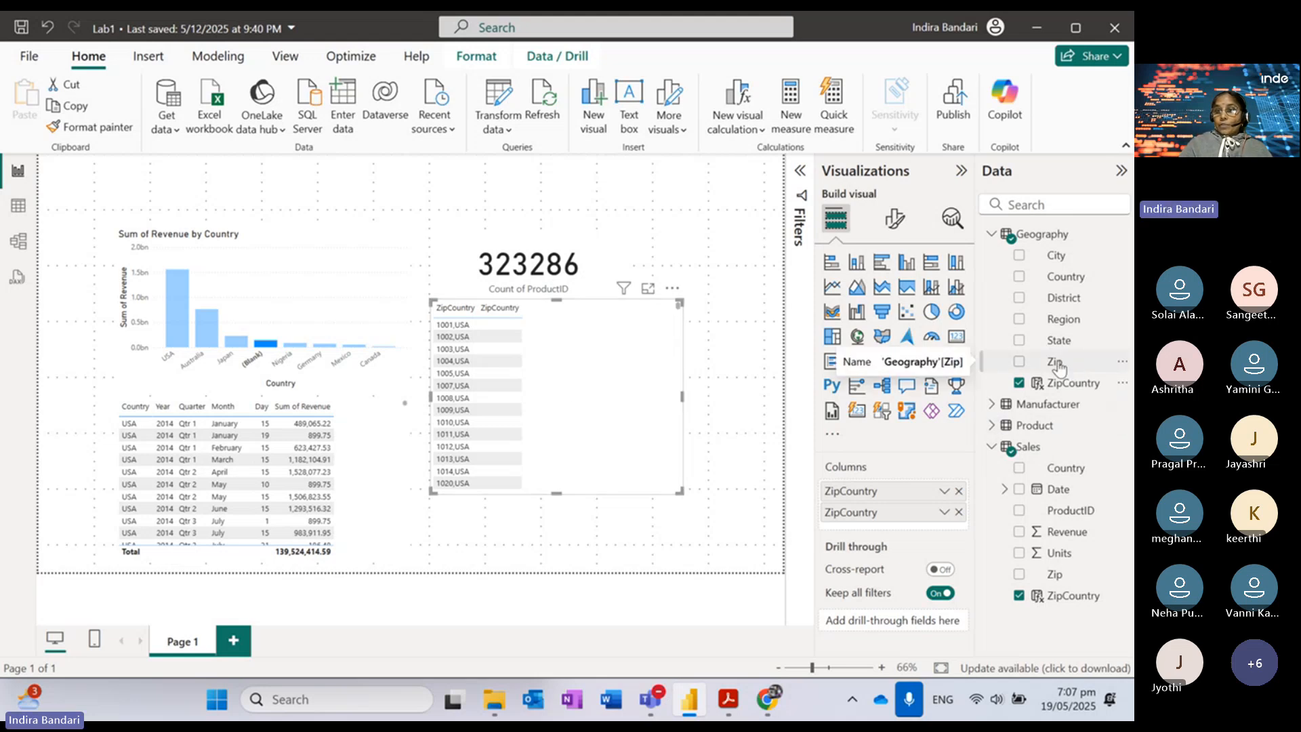
pyautogui.click(1054, 280)
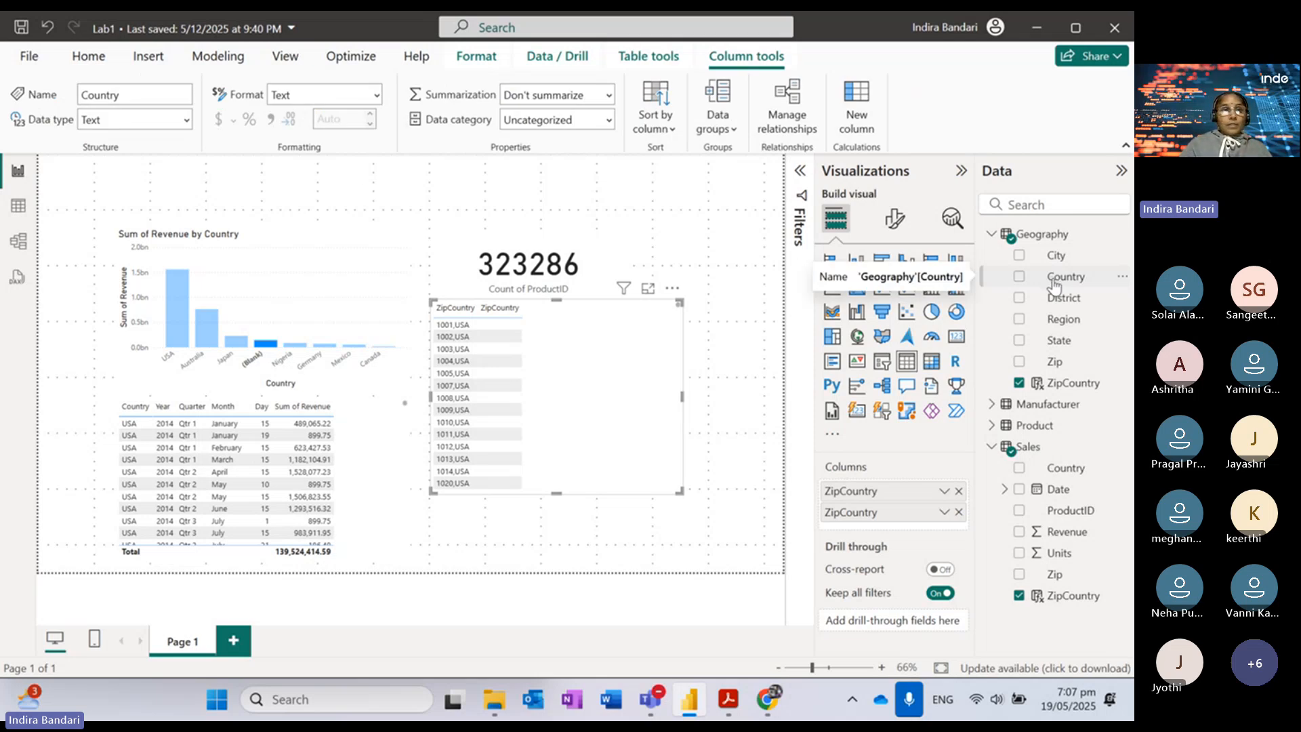
pyautogui.click(19, 209)
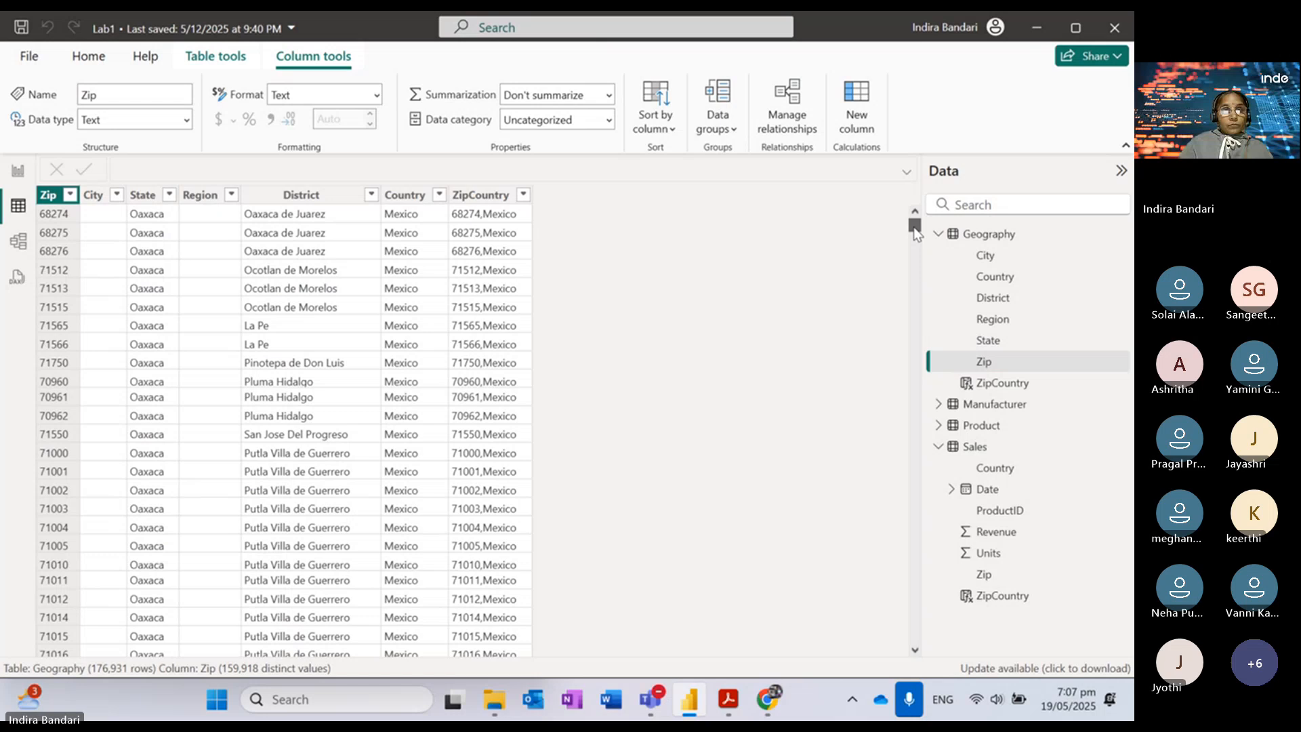
# Step: Open the Power Query Editor with Transform data and select the Geography query
pyautogui.moveTo(916, 234); pyautogui.dragTo(916, 274)
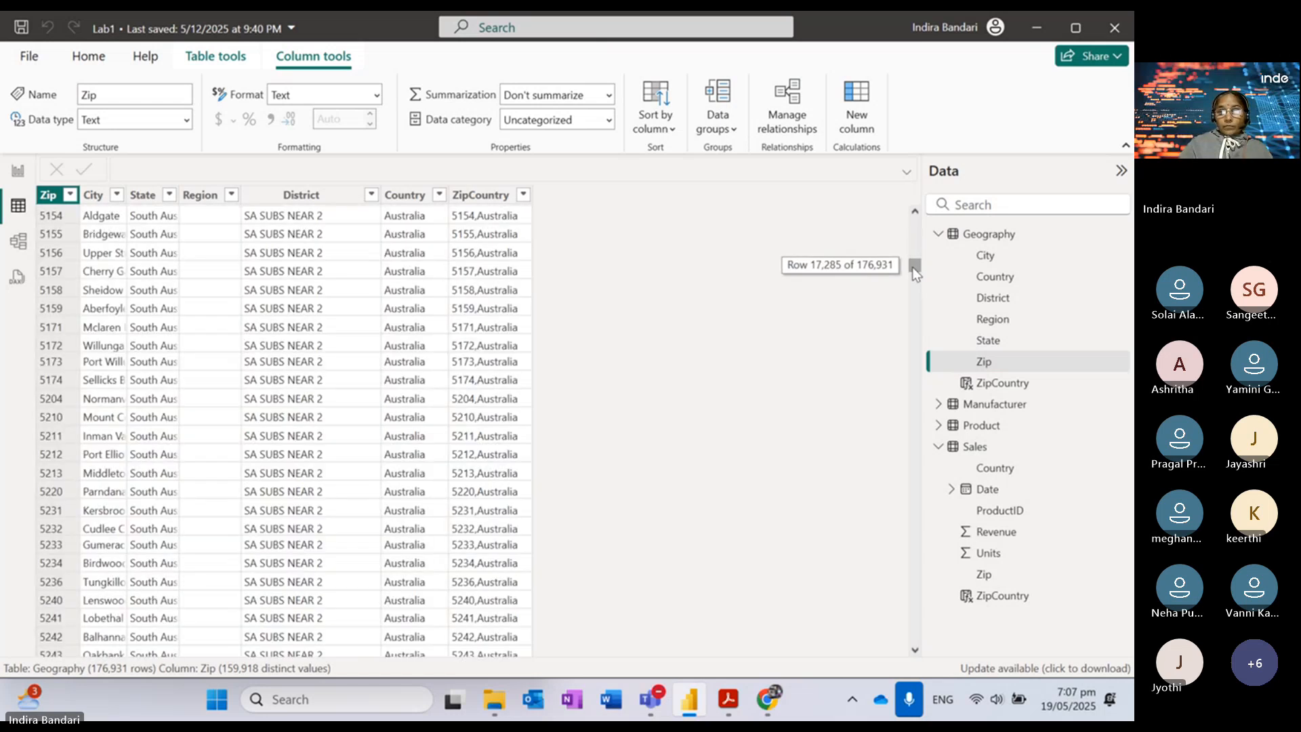
pyautogui.click(76, 61)
pyautogui.click(454, 127)
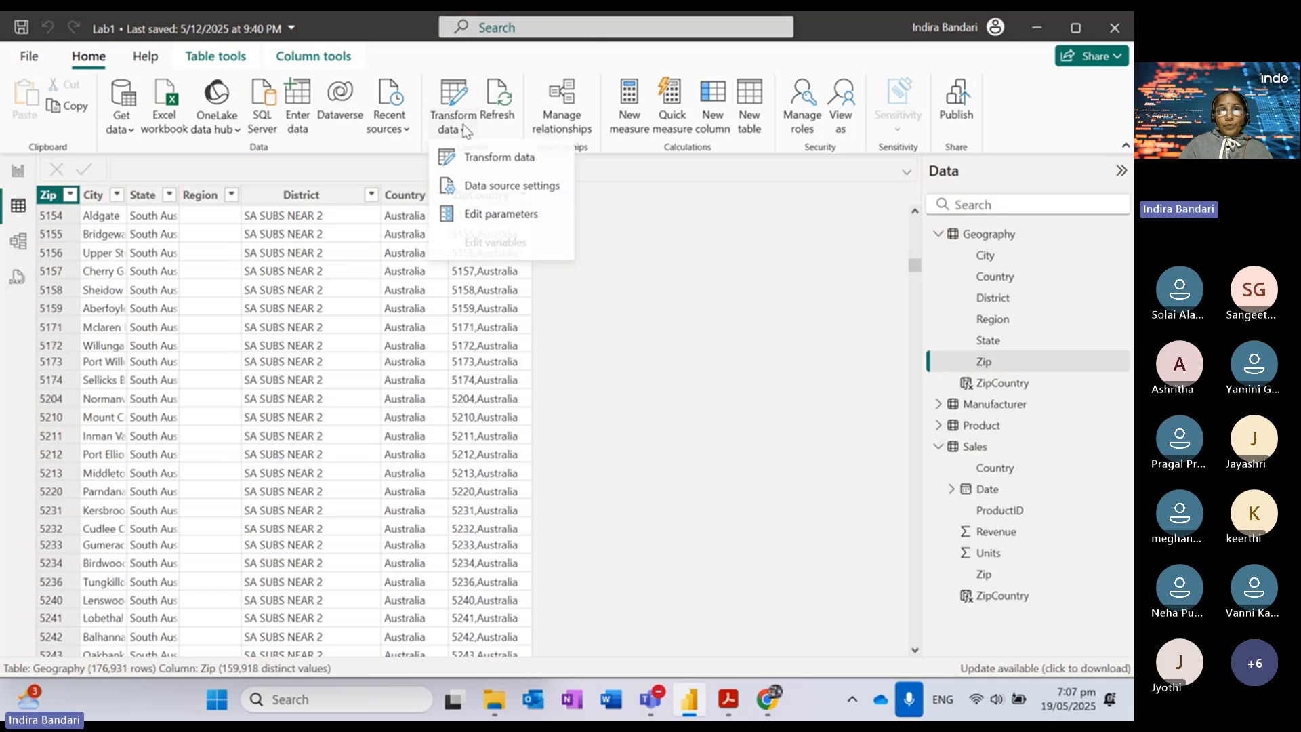
pyautogui.click(484, 161)
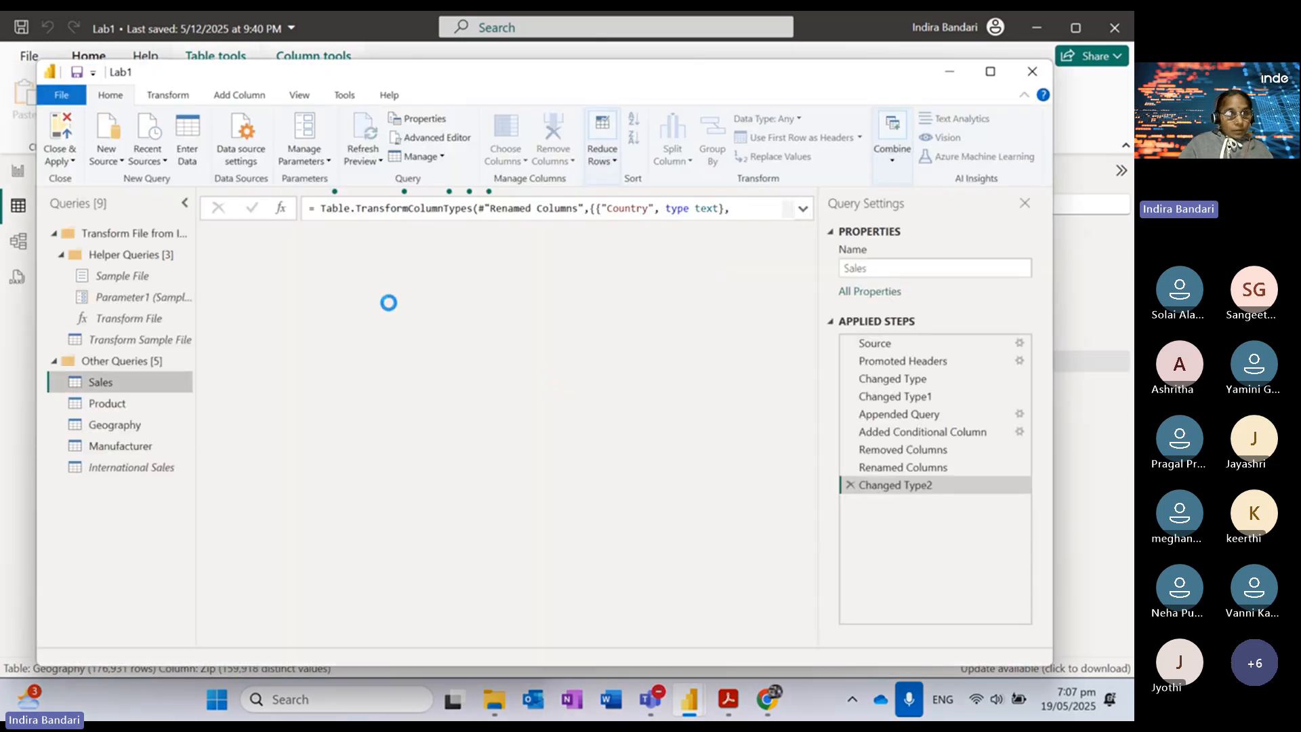
pyautogui.click(122, 427)
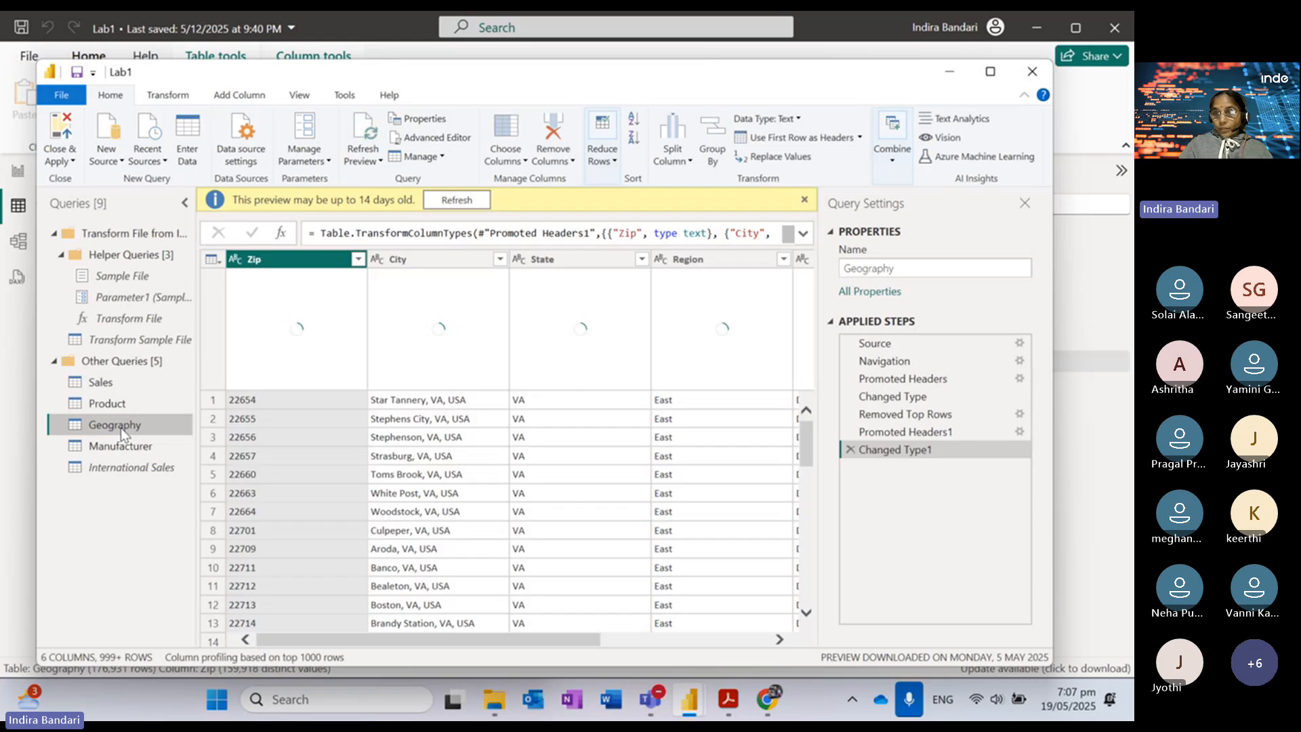
# Step: Filter Geography's Country column to keep only null values
pyautogui.moveTo(521, 637); pyautogui.dragTo(766, 637)
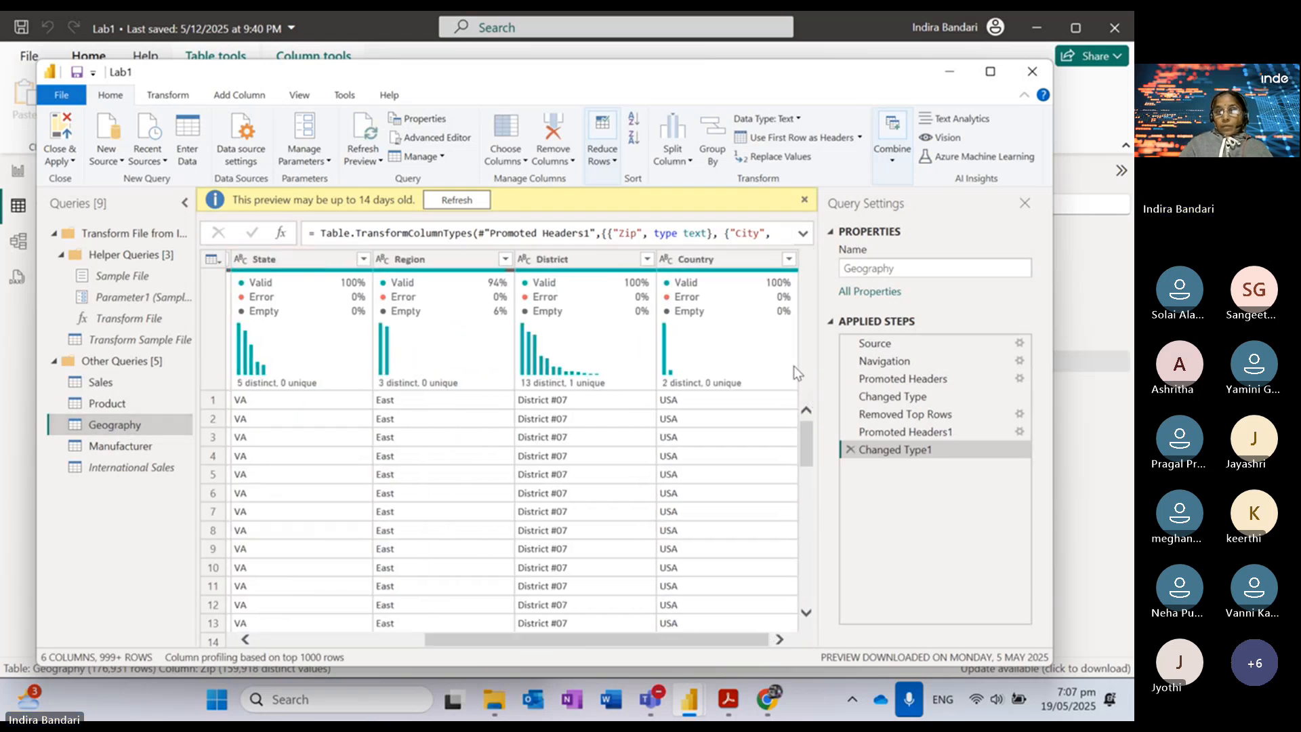
pyautogui.click(789, 260)
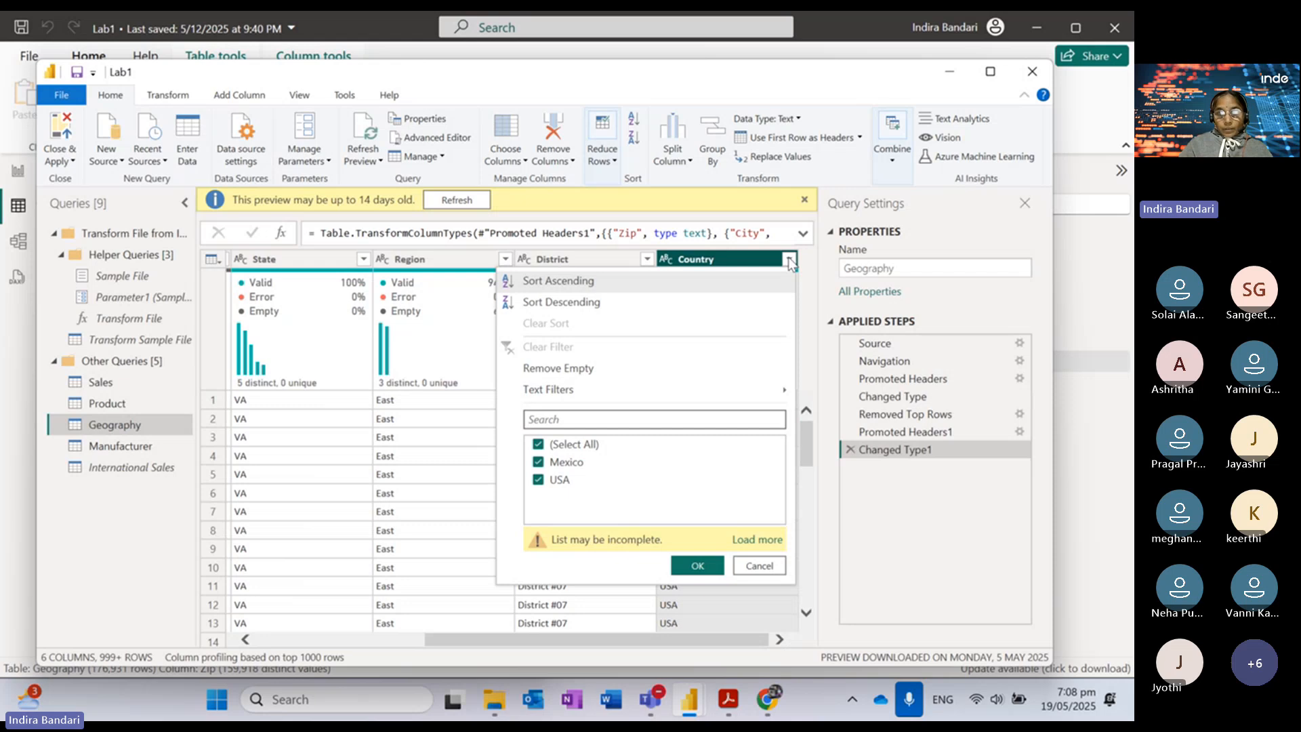
pyautogui.click(755, 540)
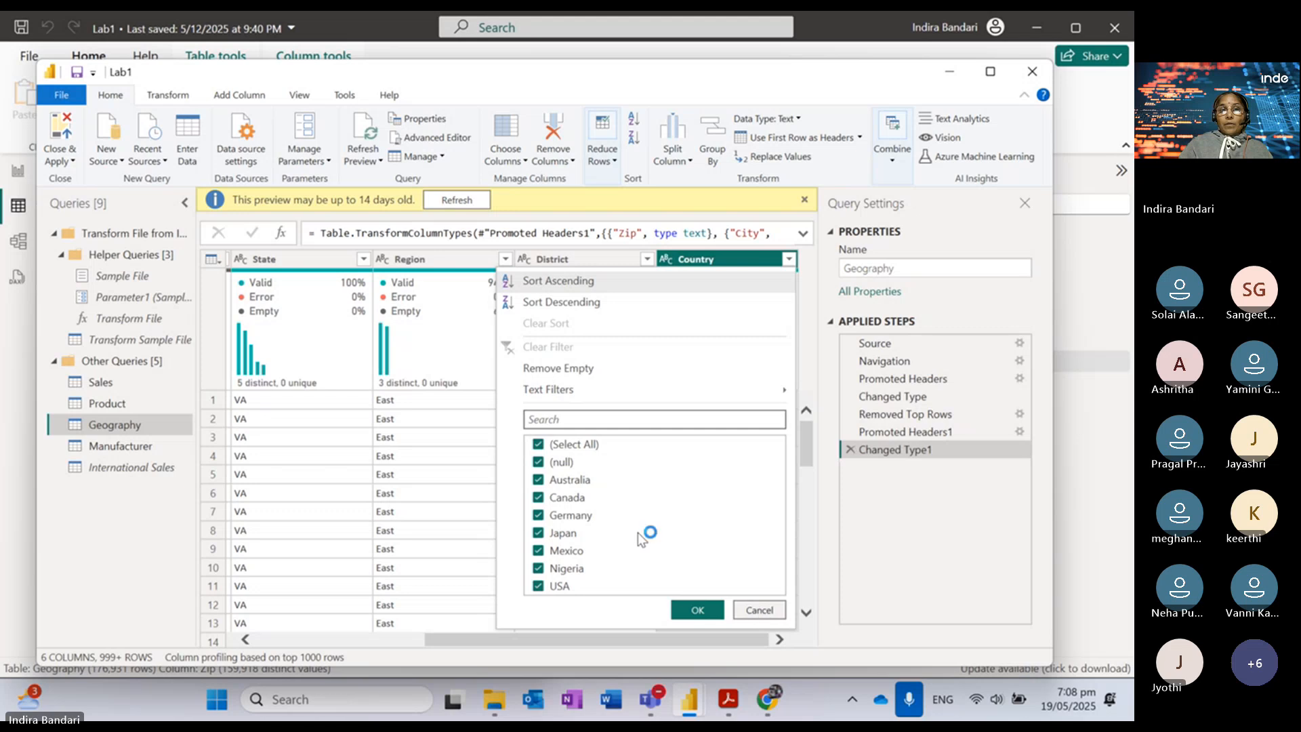
pyautogui.click(539, 445)
pyautogui.click(538, 462)
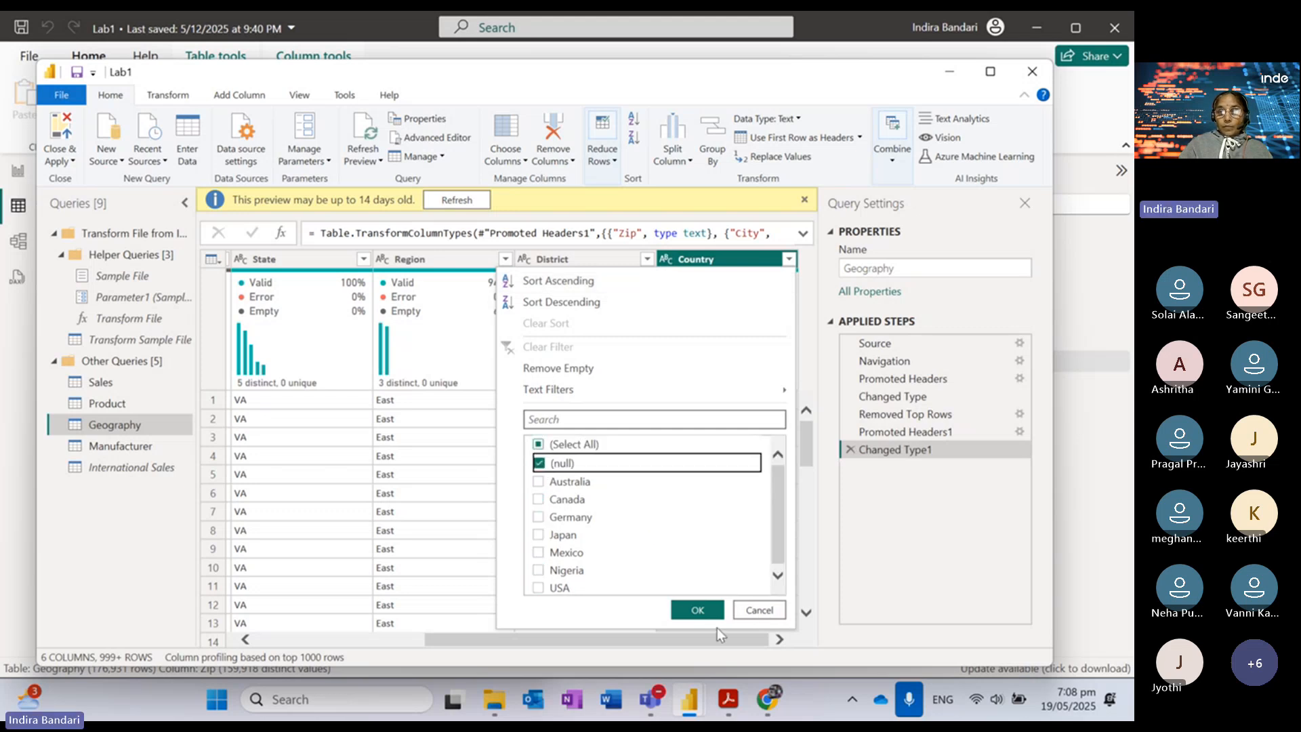
pyautogui.click(698, 611)
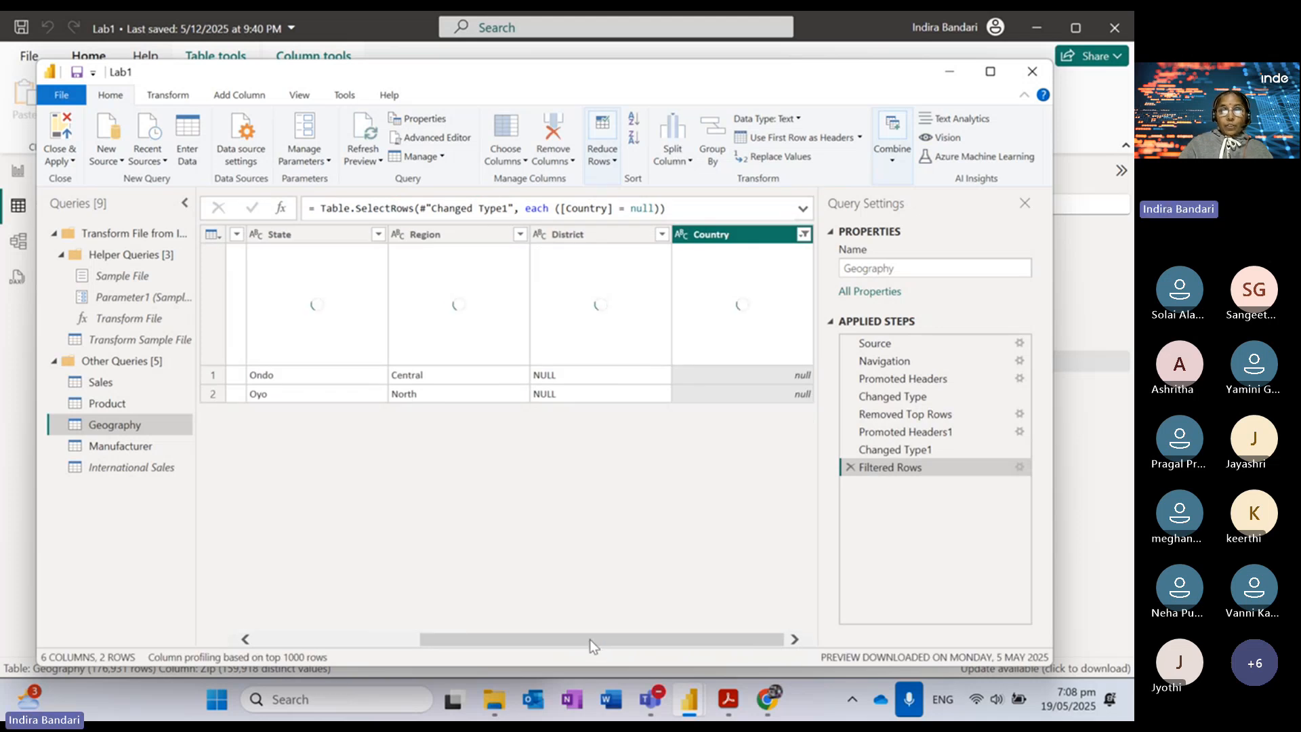
# Step: Inspect the Geography query's data at the Source and Navigation steps
pyautogui.moveTo(590, 639); pyautogui.dragTo(328, 632)
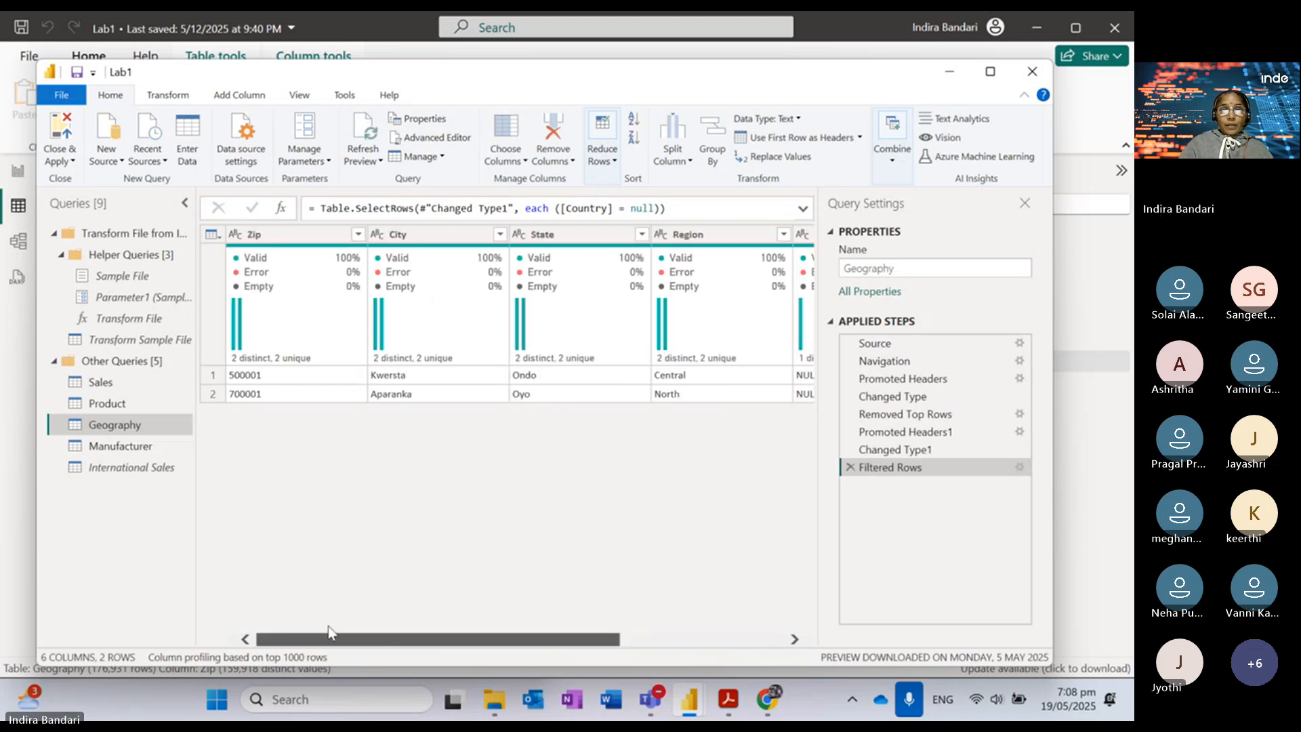
pyautogui.moveTo(413, 631); pyautogui.dragTo(650, 653)
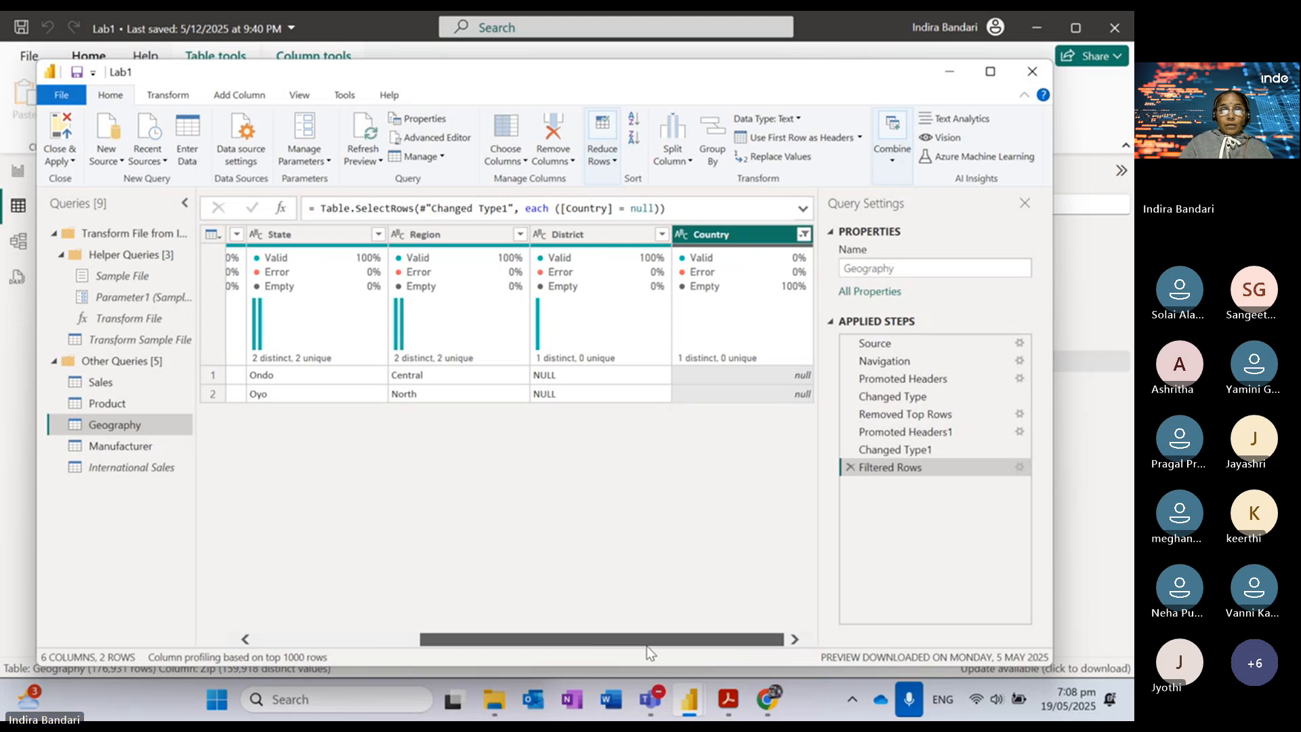
pyautogui.moveTo(649, 652); pyautogui.dragTo(381, 634)
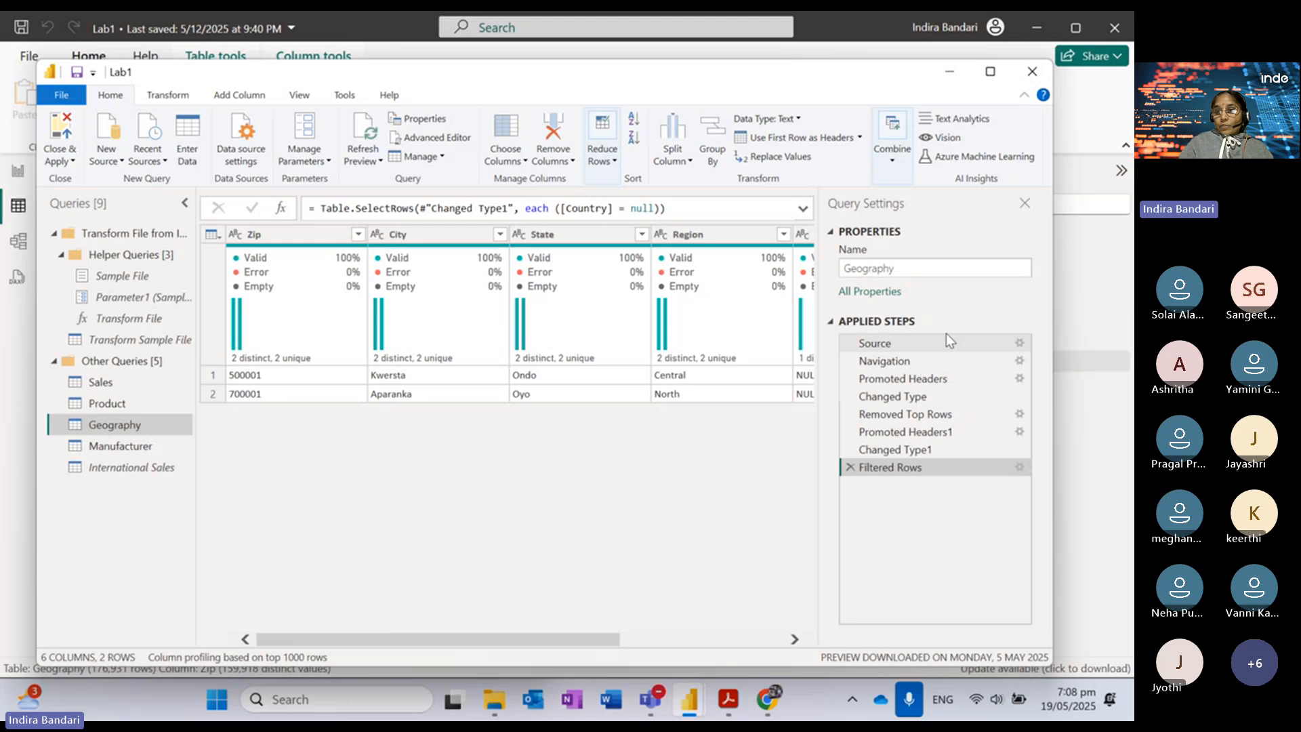
pyautogui.click(1022, 336)
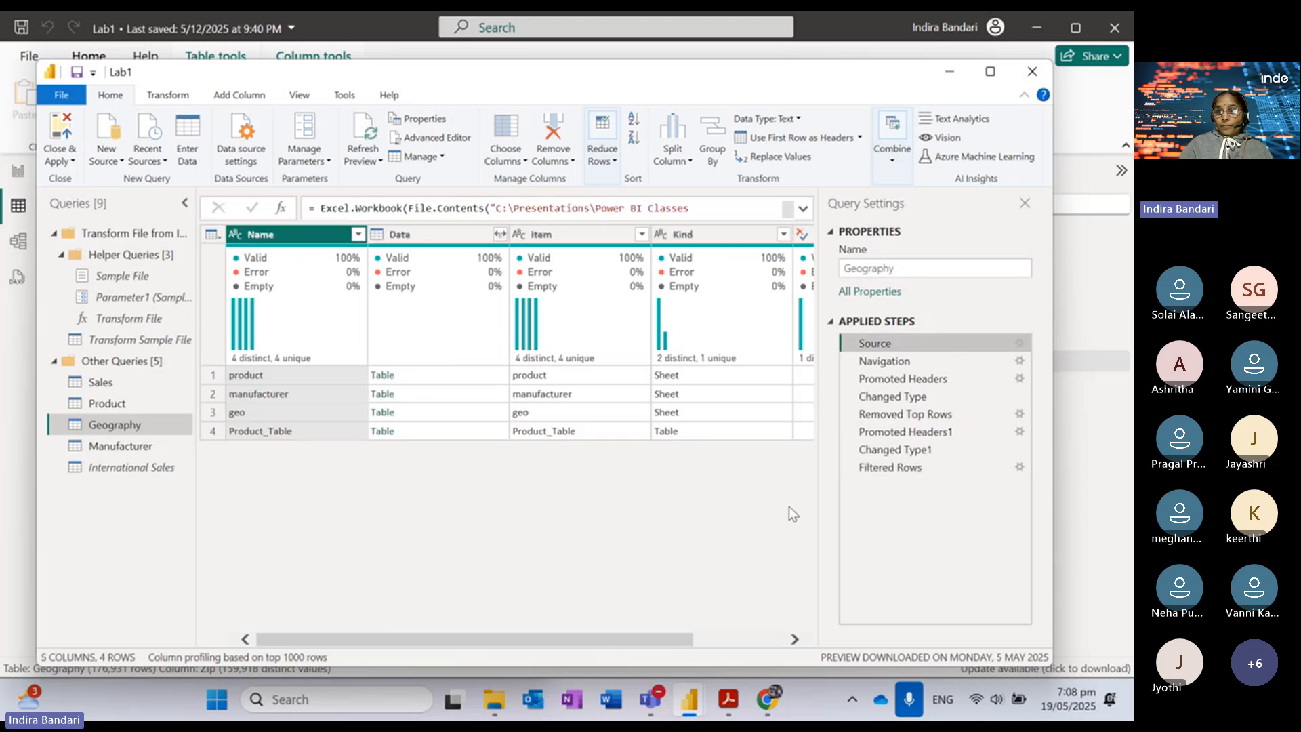
pyautogui.click(1019, 361)
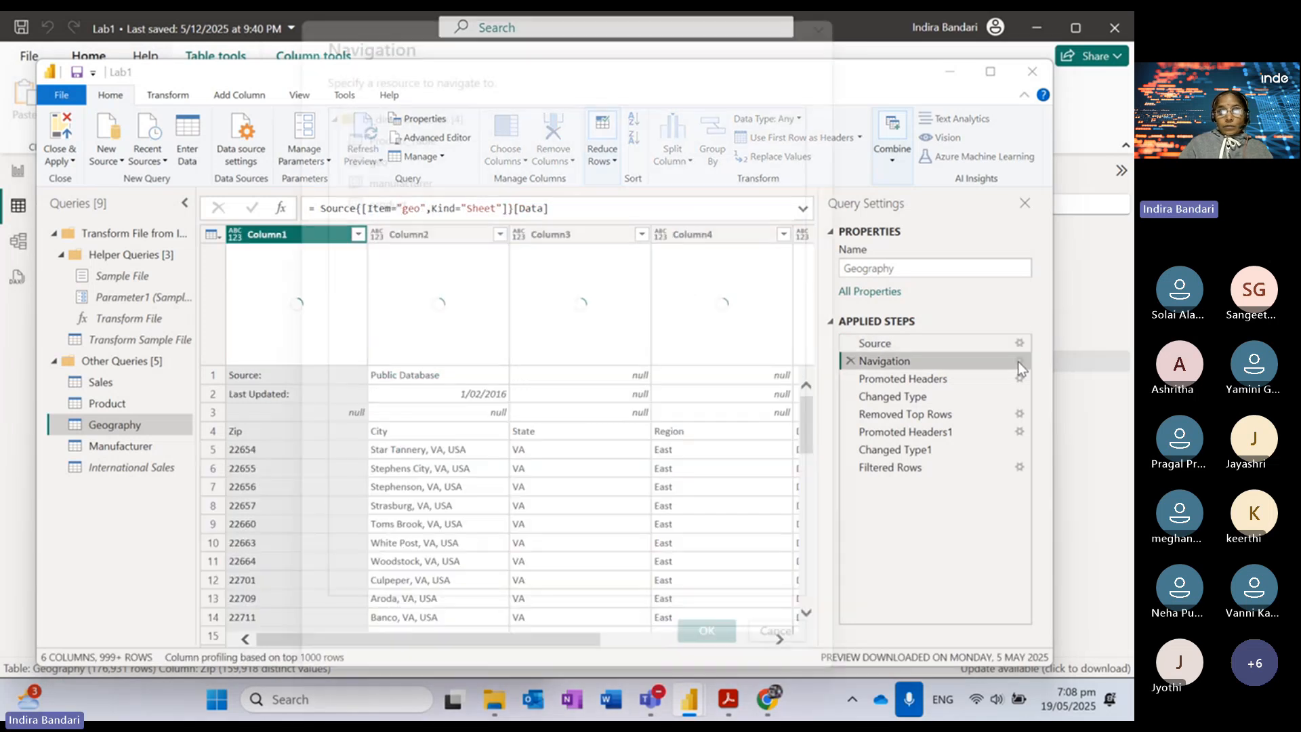
pyautogui.click(765, 629)
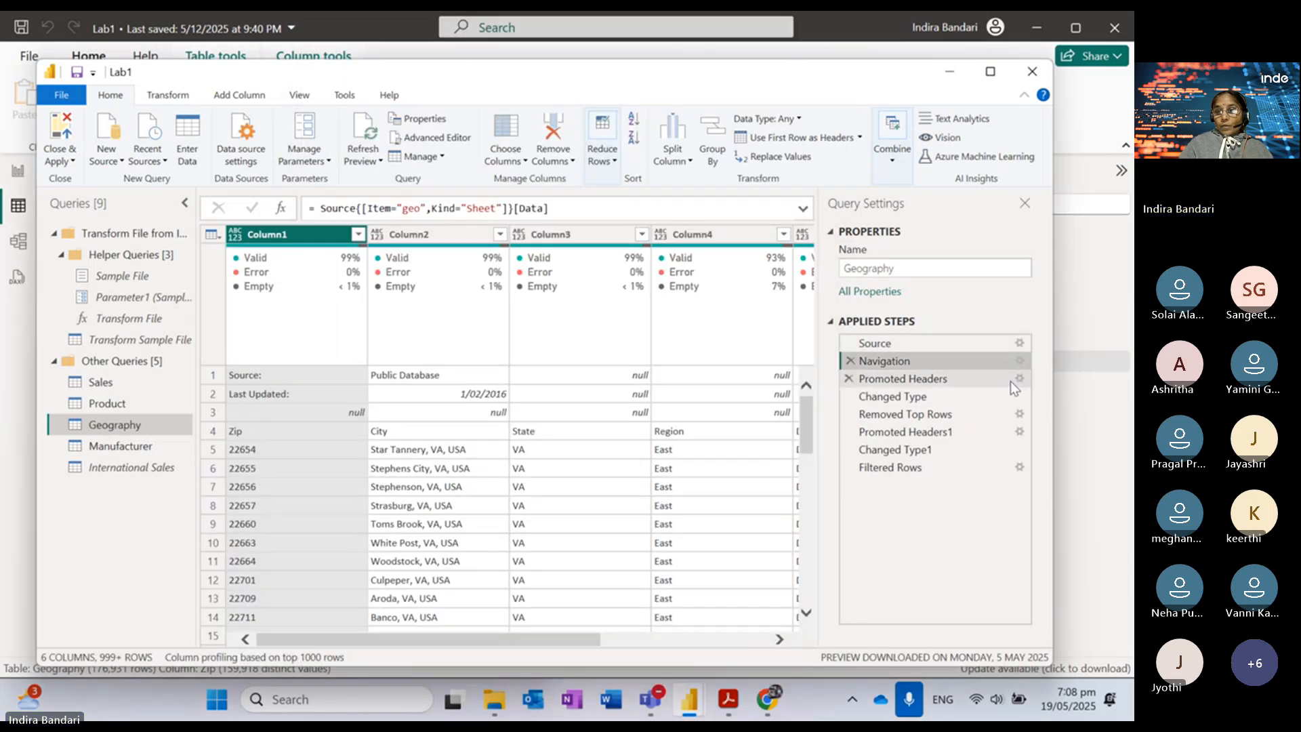
# Step: View the data at the Removed Top Rows, Promoted Headers1 and Changed Type1 steps
pyautogui.click(927, 416)
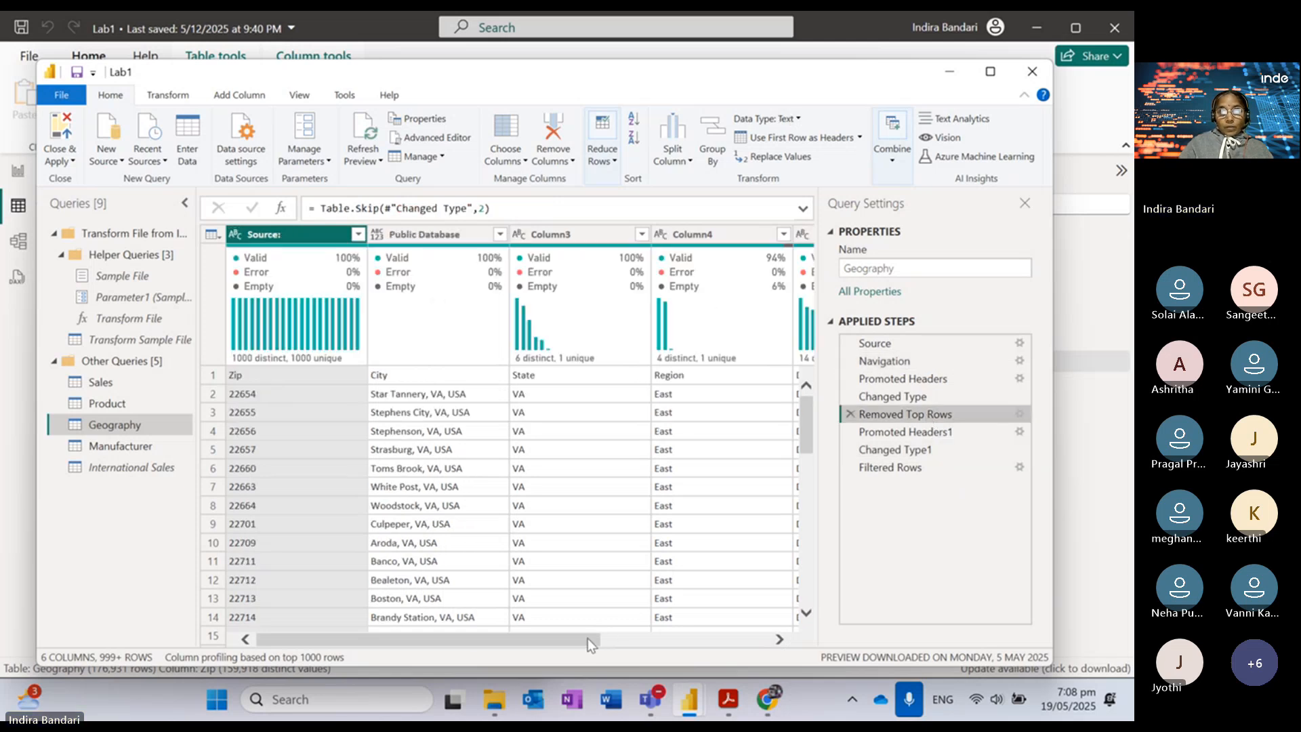
pyautogui.moveTo(592, 644); pyautogui.dragTo(773, 647)
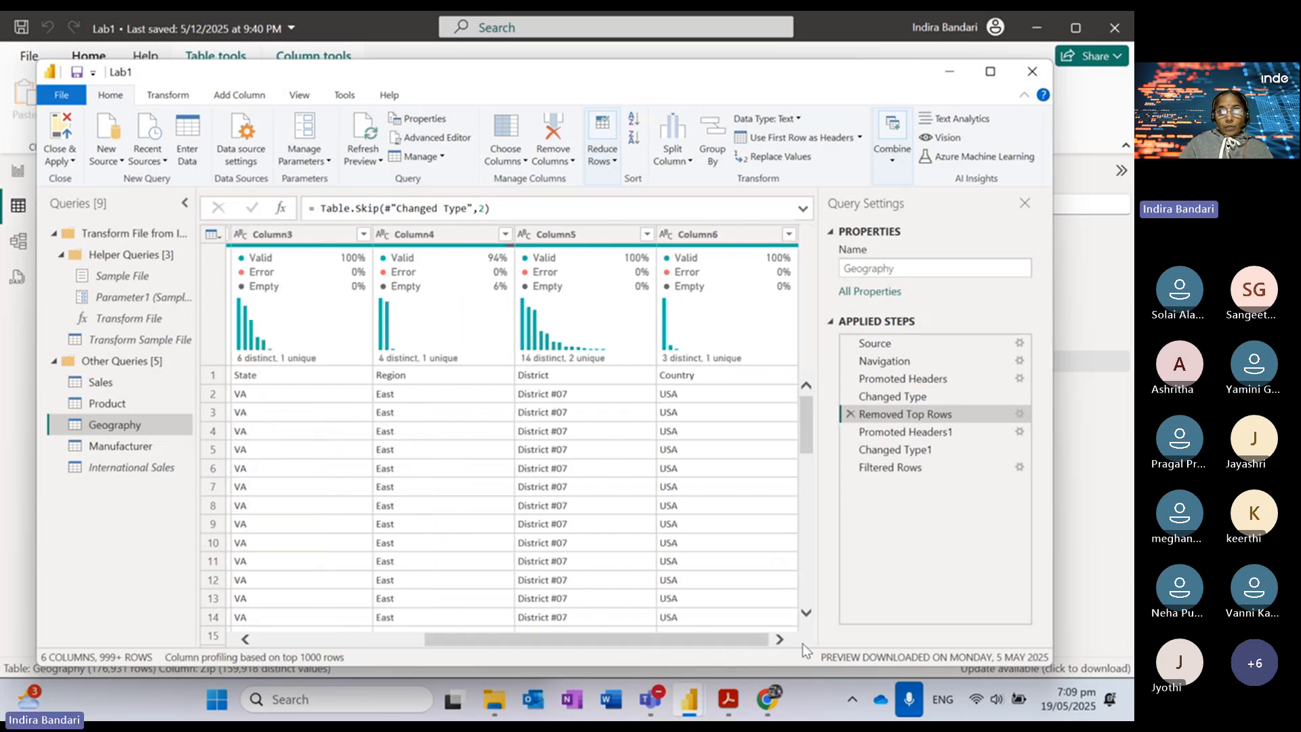
pyautogui.click(888, 432)
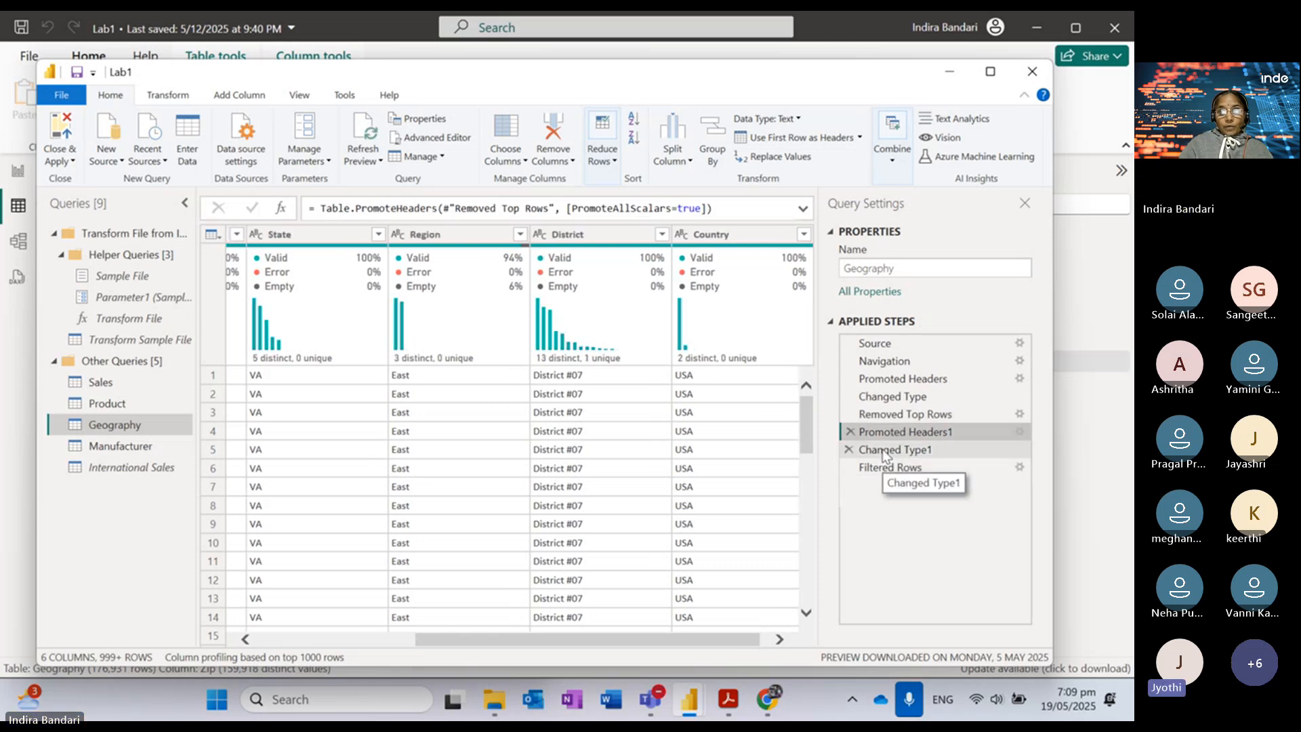
pyautogui.click(885, 450)
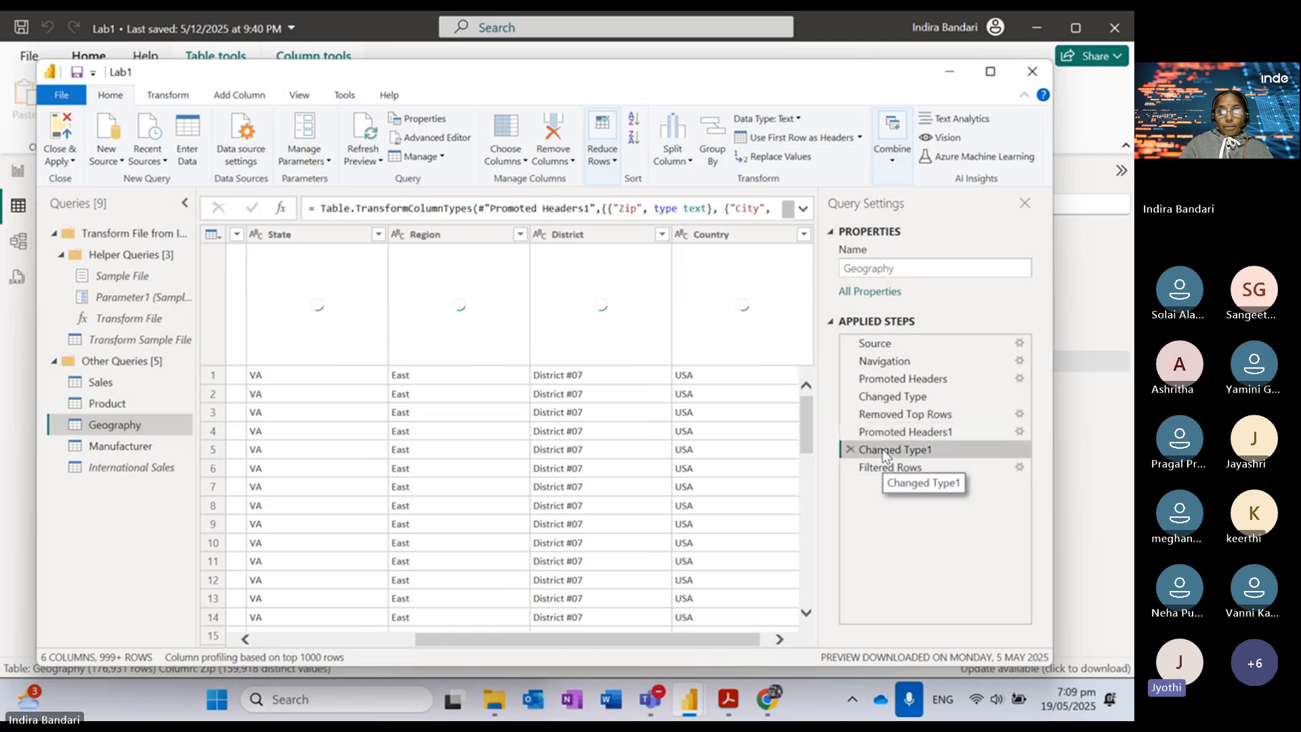
pyautogui.moveTo(641, 643); pyautogui.dragTo(730, 639)
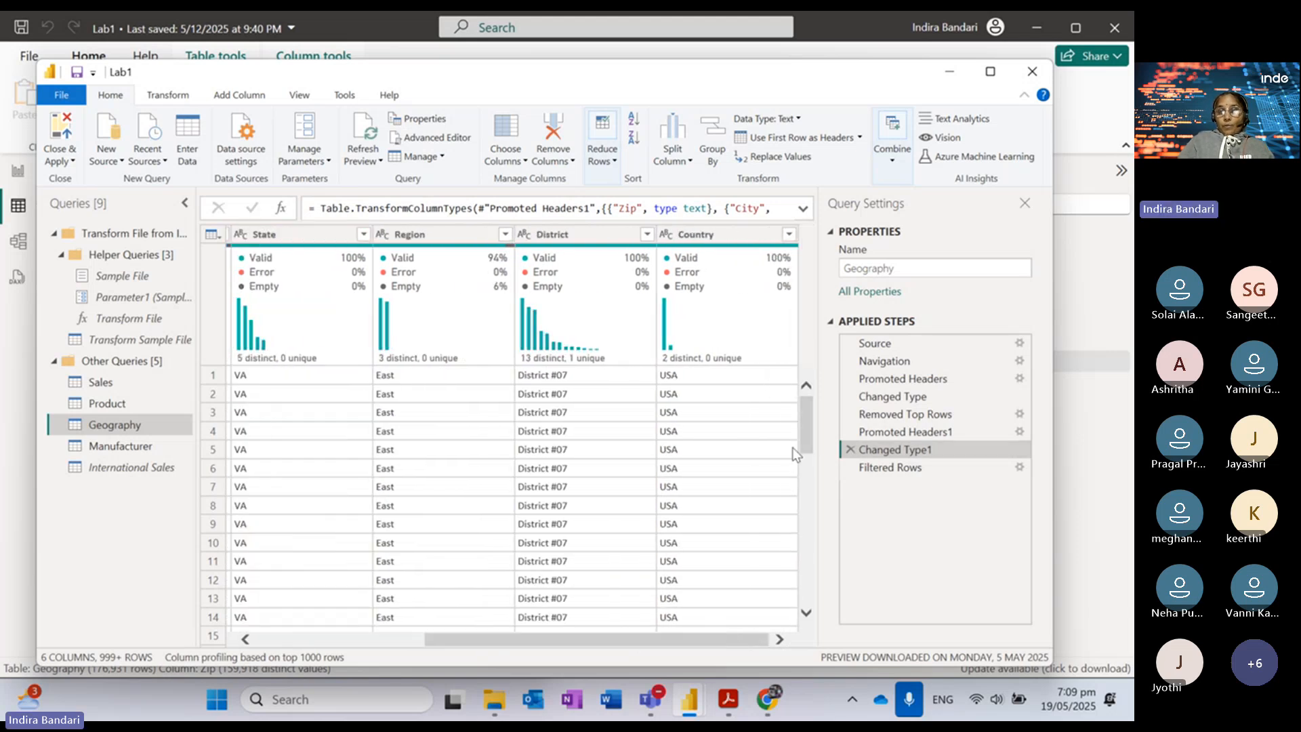
pyautogui.moveTo(808, 427); pyautogui.dragTo(798, 606)
pyautogui.moveTo(597, 649); pyautogui.dragTo(380, 653)
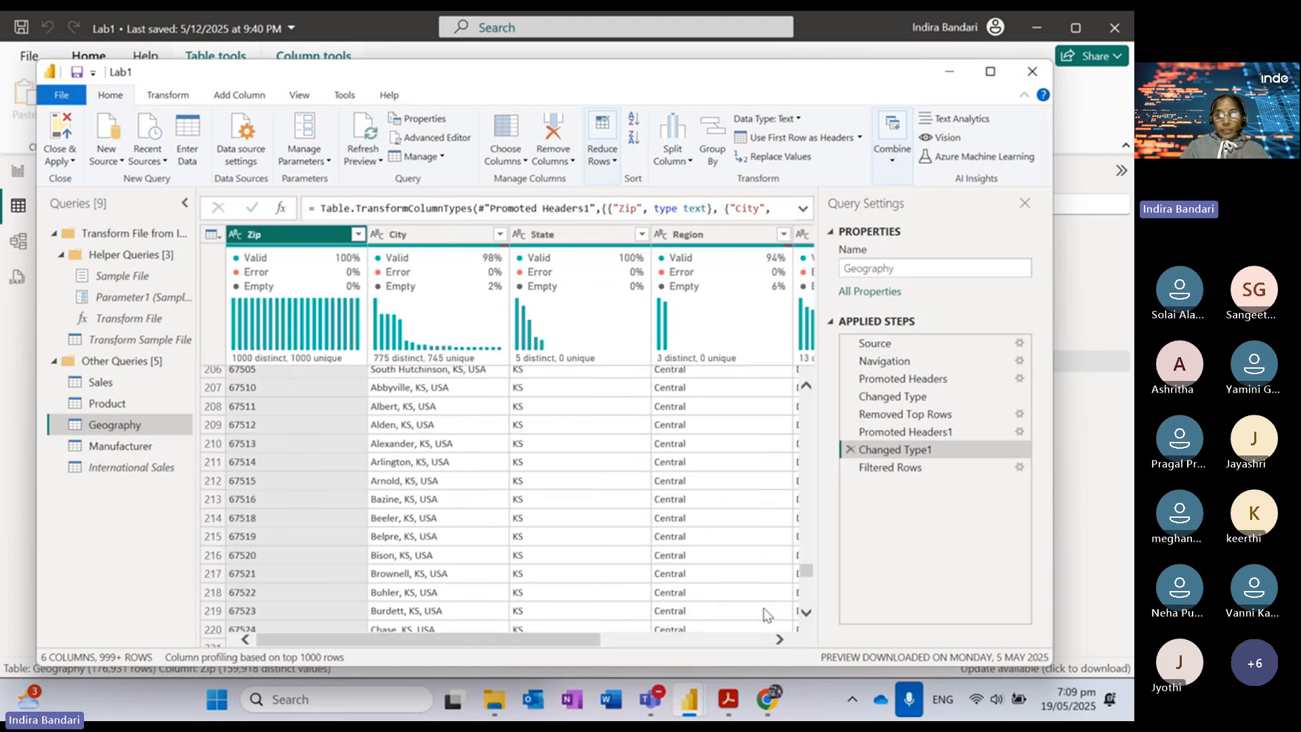
# Step: Browse File Explorer to diad_instructor > Data and check the source file path settings
pyautogui.click(494, 700)
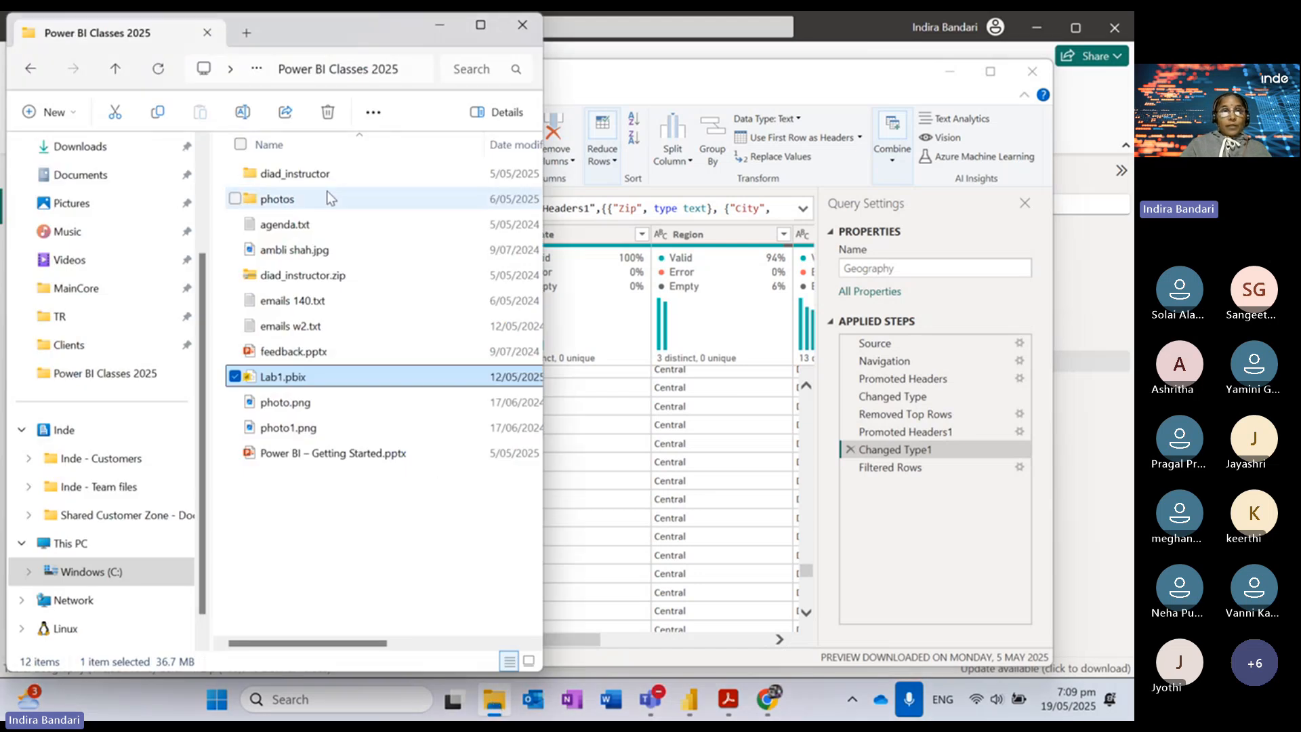
pyautogui.doubleClick(314, 175)
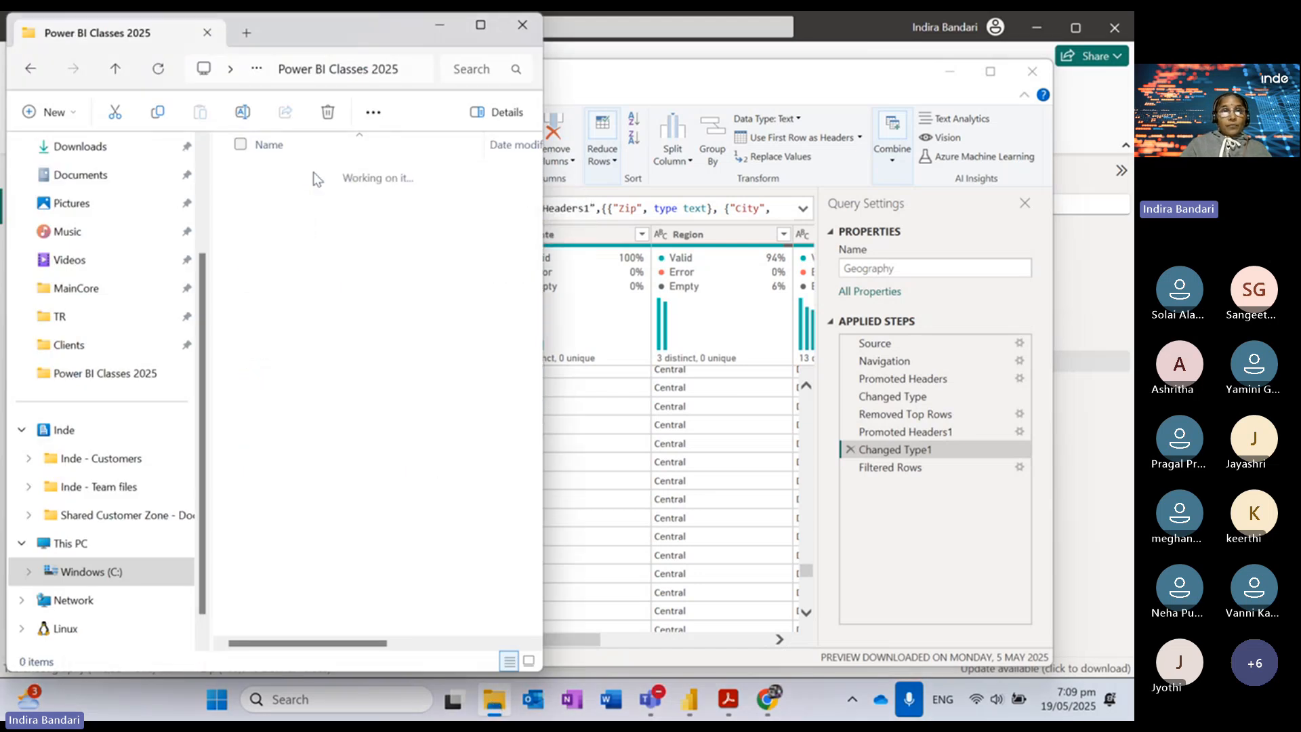
pyautogui.doubleClick(303, 178)
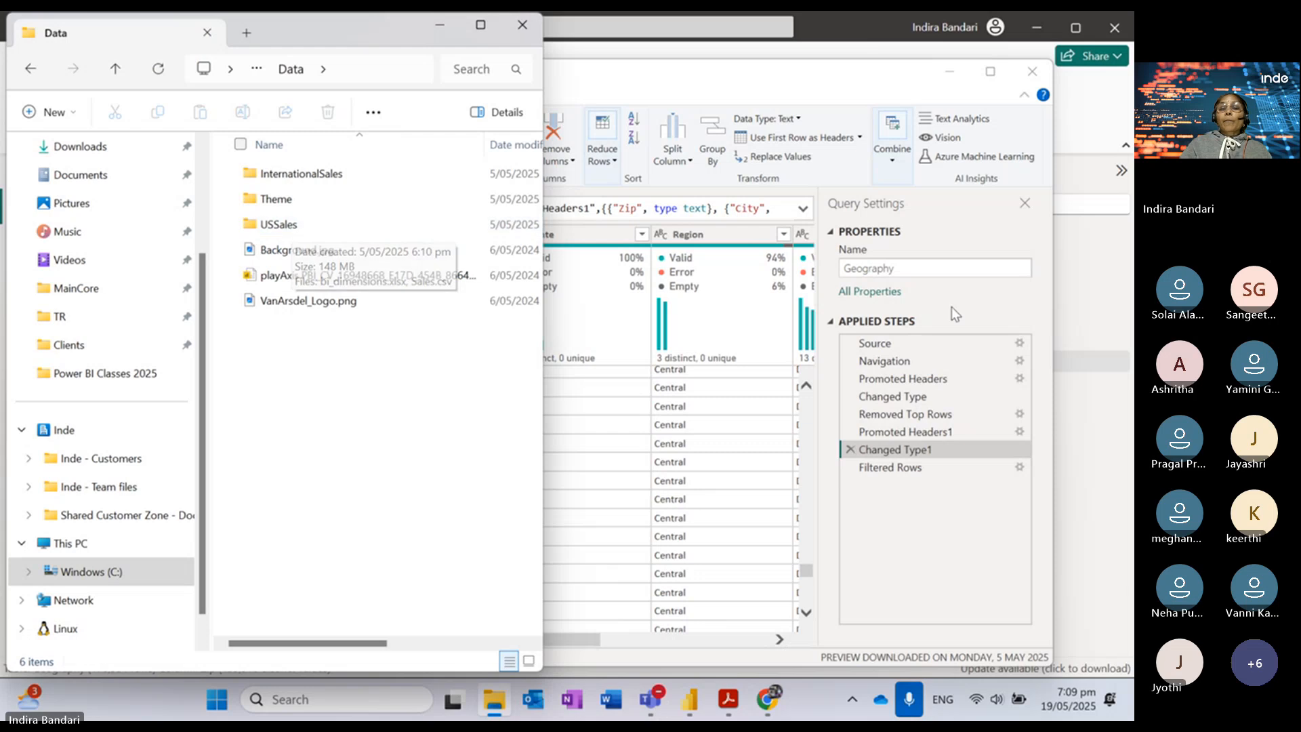
pyautogui.click(1020, 344)
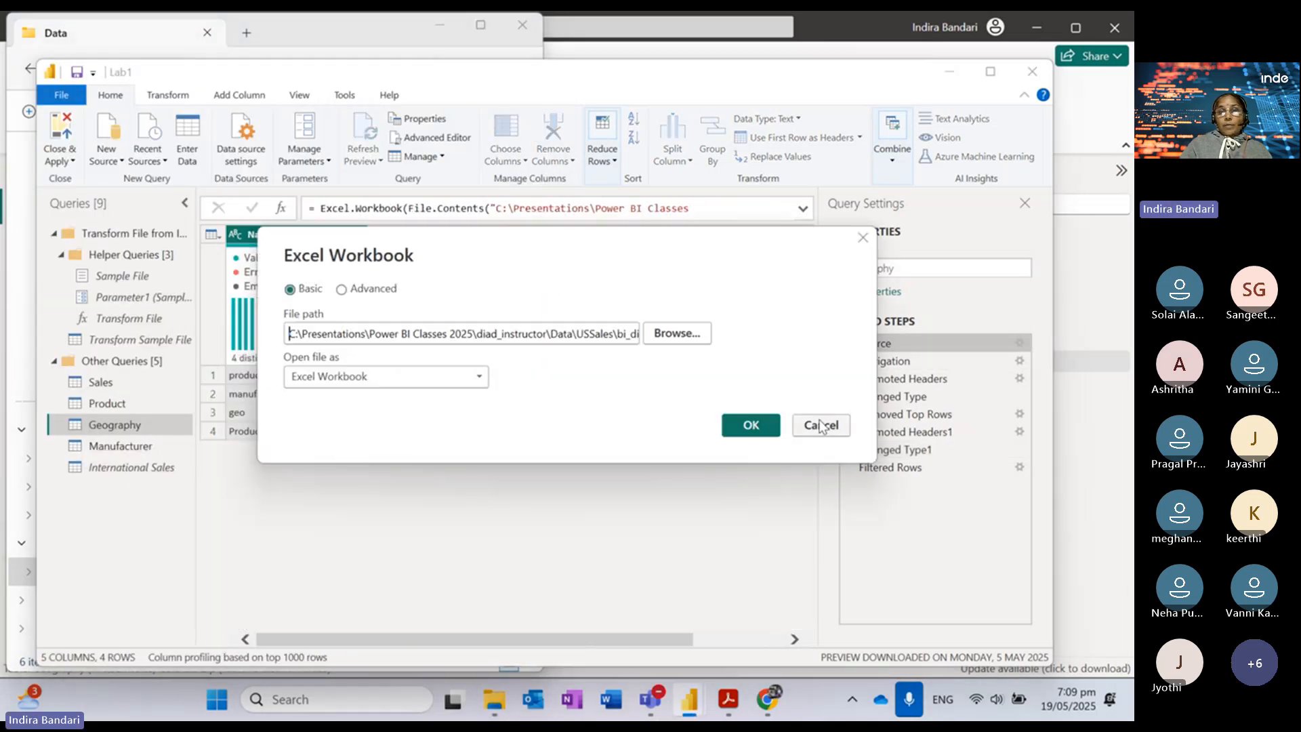
pyautogui.click(822, 426)
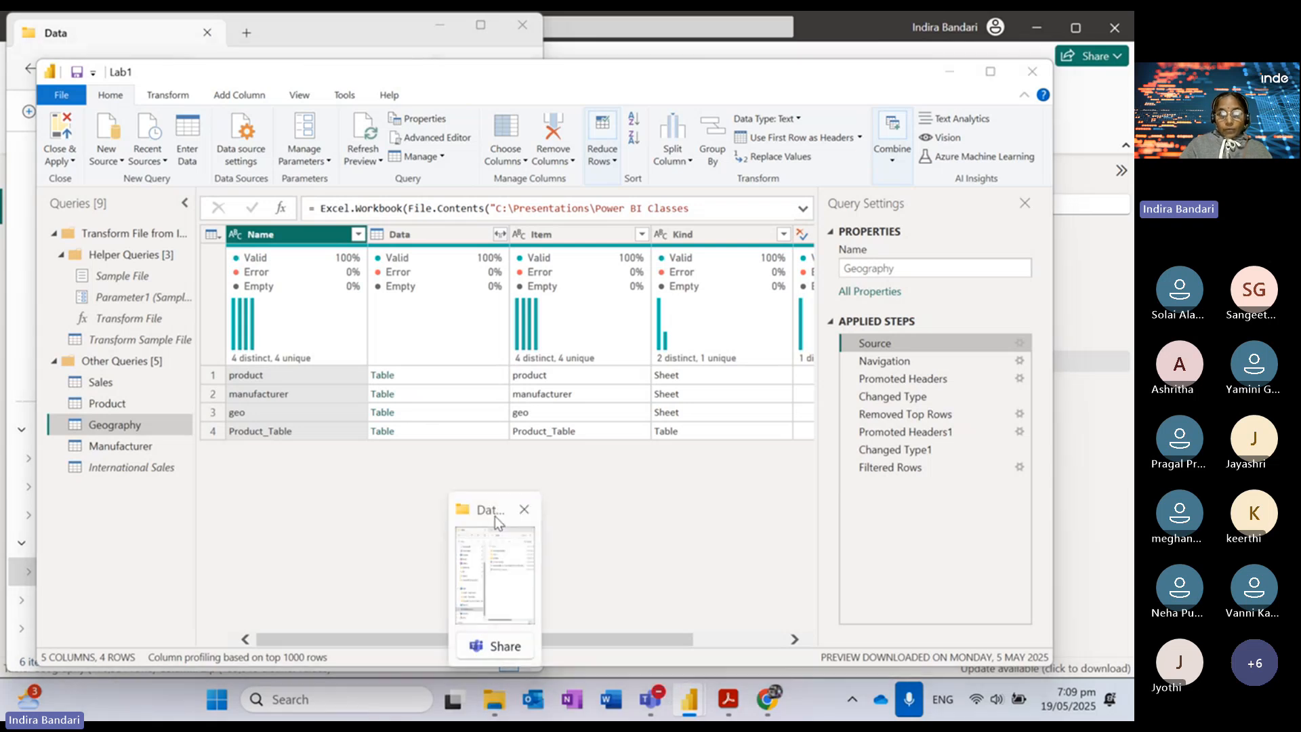
# Step: Open bi_dimensions.xlsx from the USSales folder
pyautogui.click(495, 516)
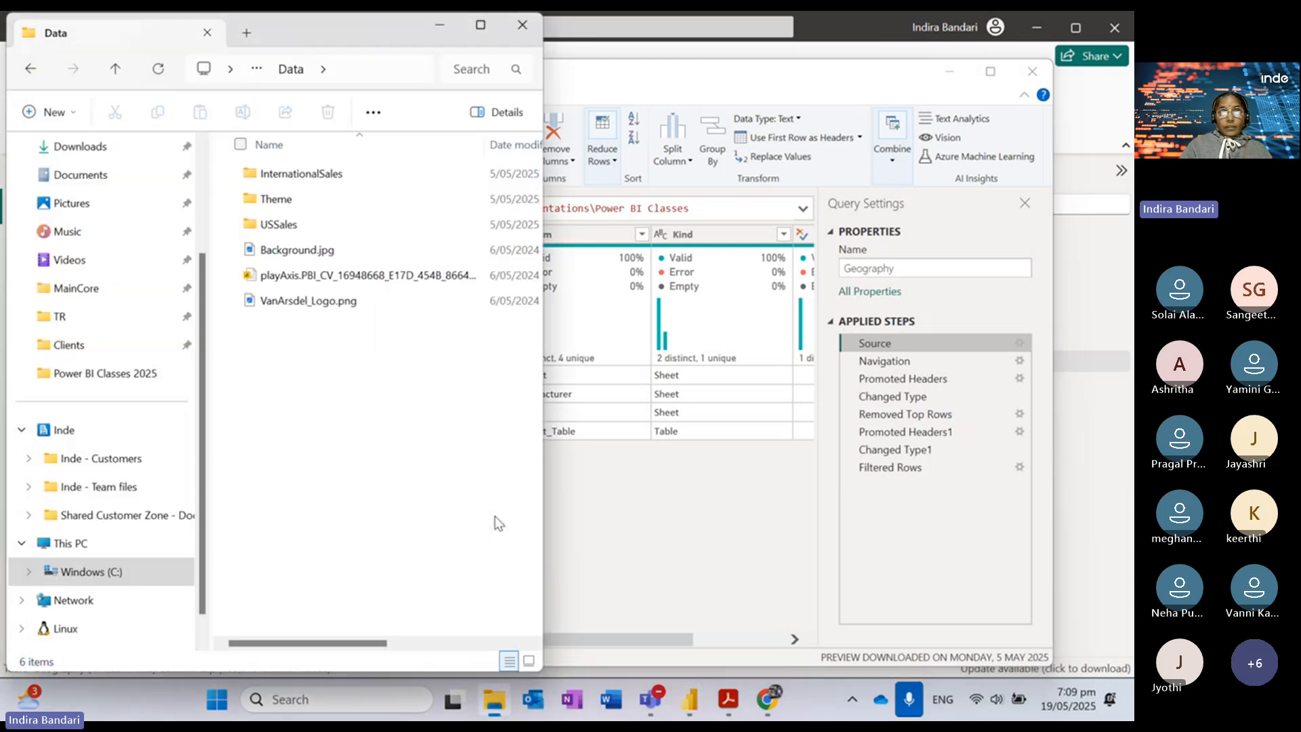
pyautogui.doubleClick(295, 215)
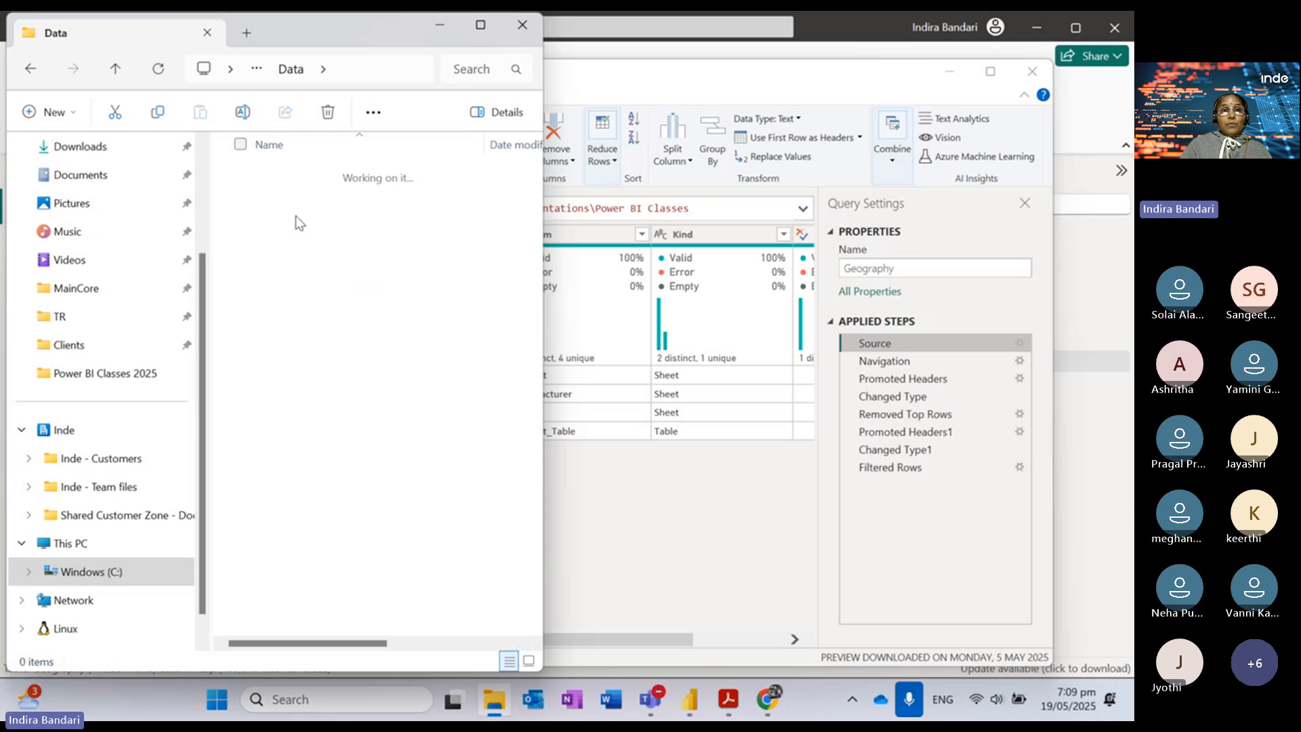
pyautogui.click(305, 178)
pyautogui.doubleClick(302, 177)
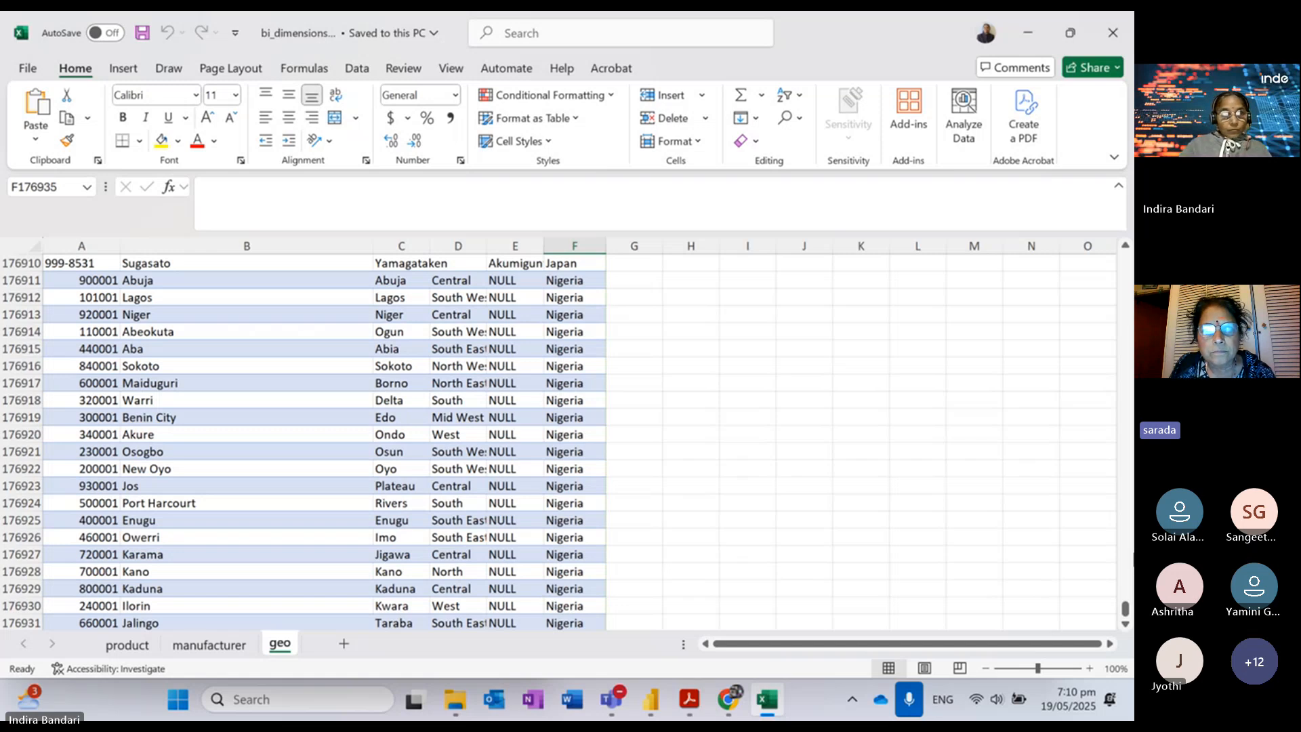
# Step: Select the geo table from header cells A4:F4 down to the last data row
pyautogui.hotkey('ctrl', 'Home')
pyautogui.moveTo(58, 315); pyautogui.dragTo(553, 317)
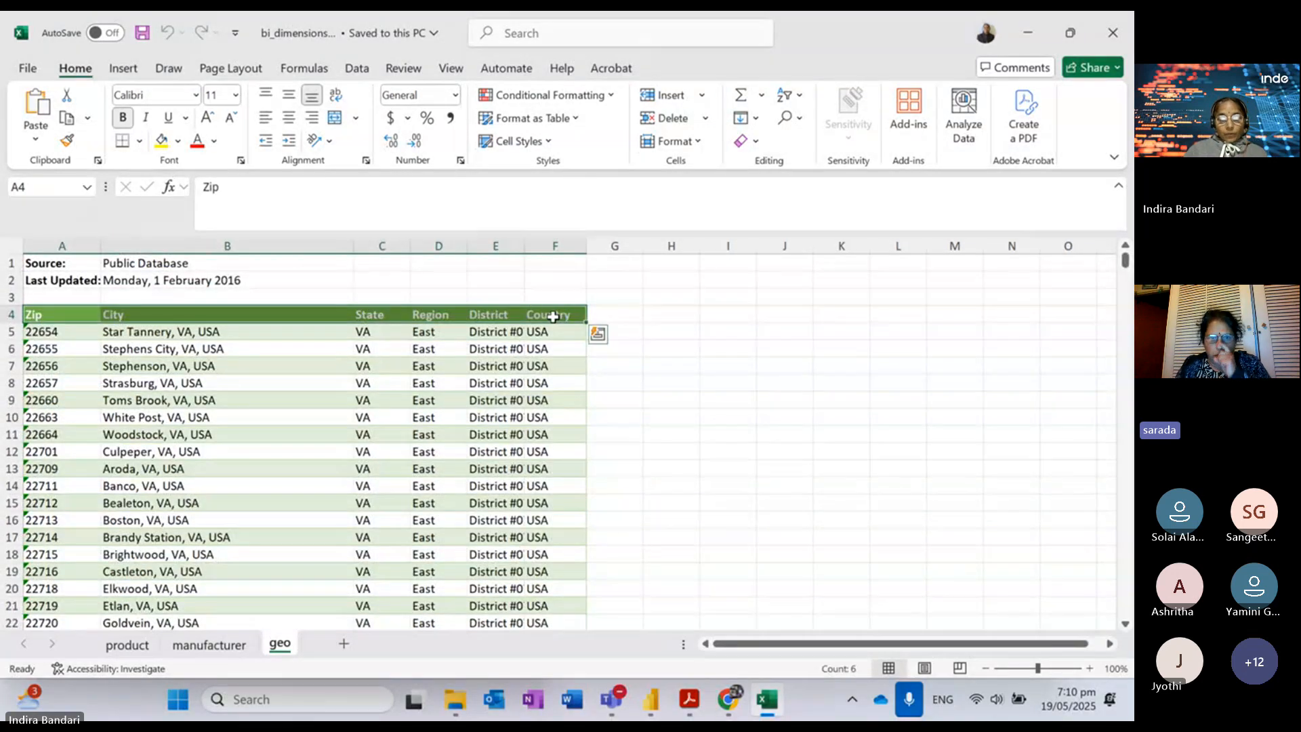
pyautogui.hotkey('ctrl', 'shift', 'Down')
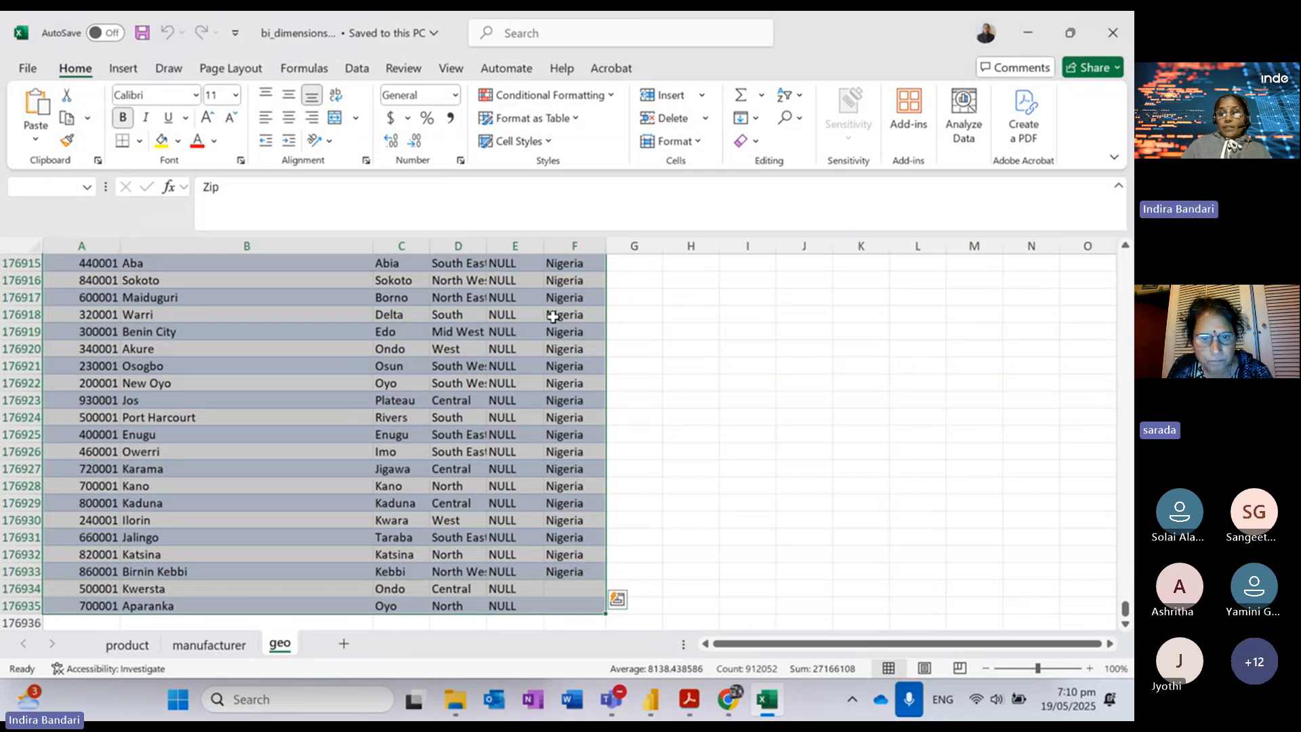
# Step: Switch to the Free Power BI Classes Teams meeting window
pyautogui.click(609, 714)
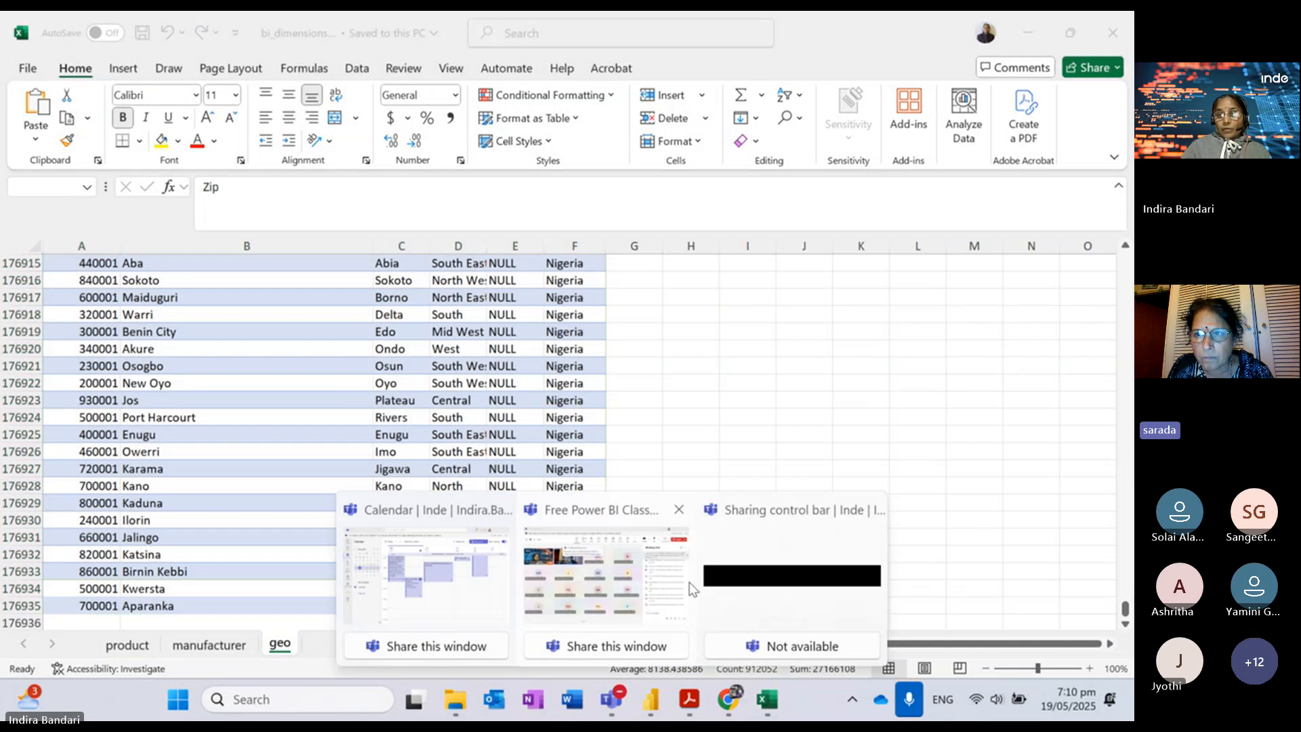
pyautogui.click(689, 583)
pyautogui.click(967, 239)
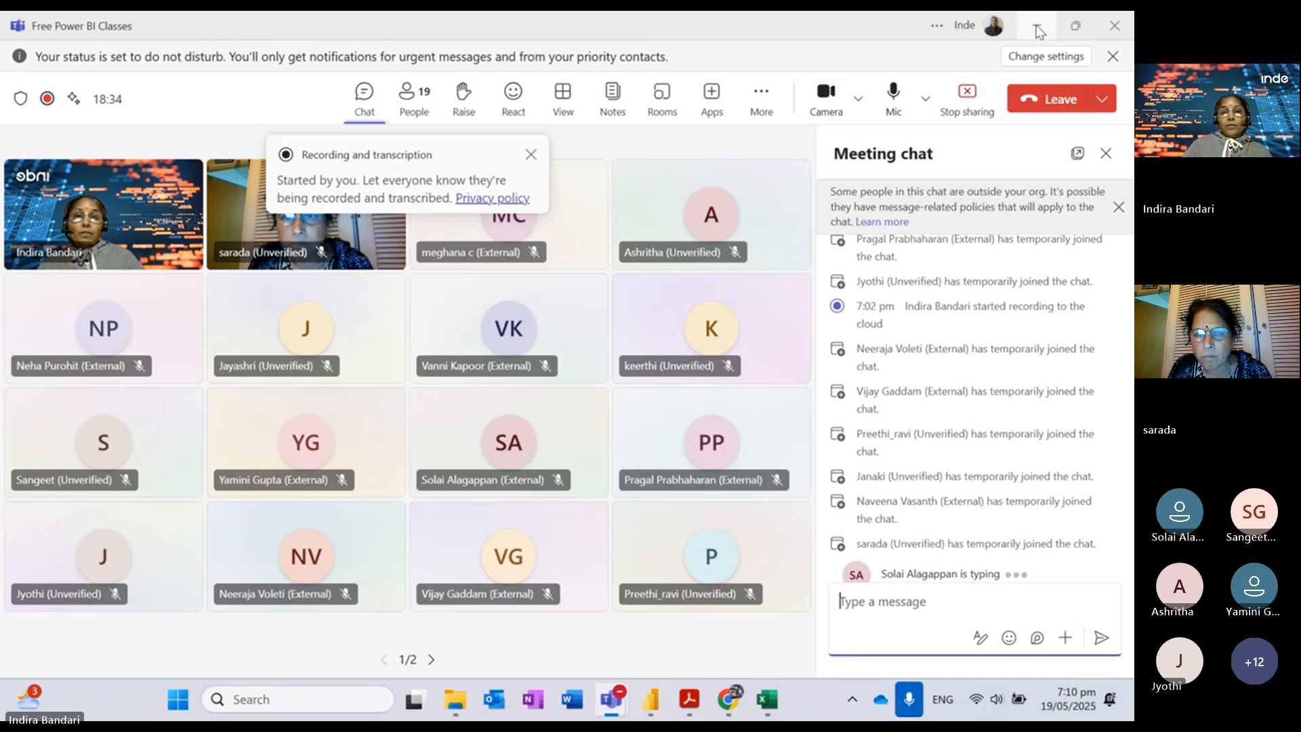
# Step: Minimize Teams, open the Power Query Editor maximized via Transform data, and select Geography
pyautogui.click(1037, 30)
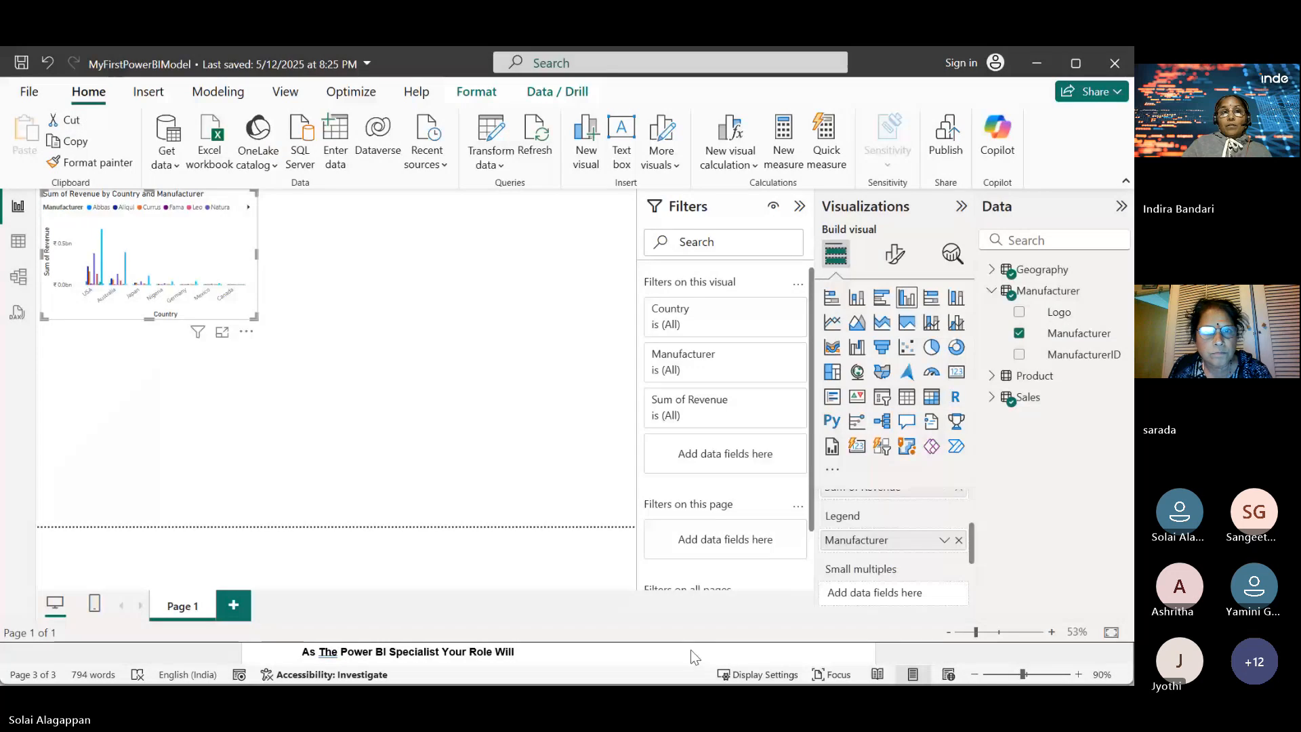
pyautogui.click(489, 306)
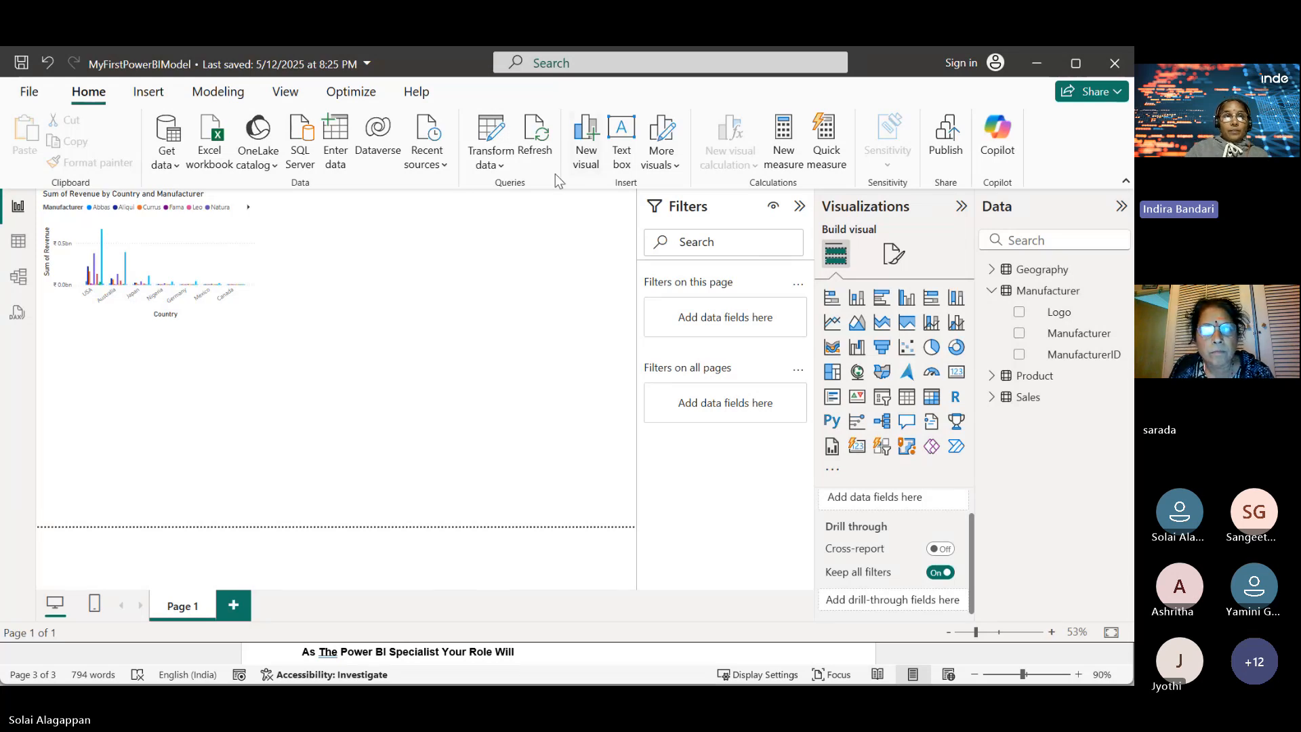
pyautogui.click(501, 165)
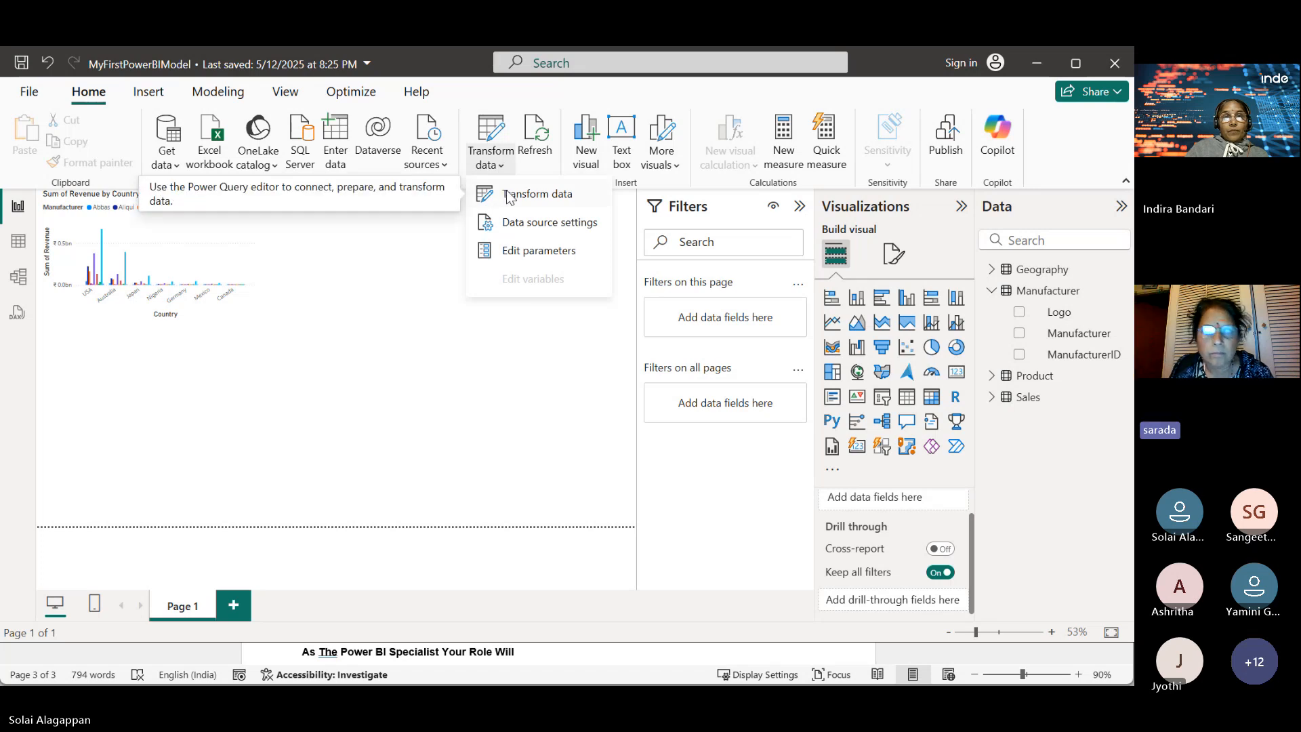
pyautogui.click(519, 196)
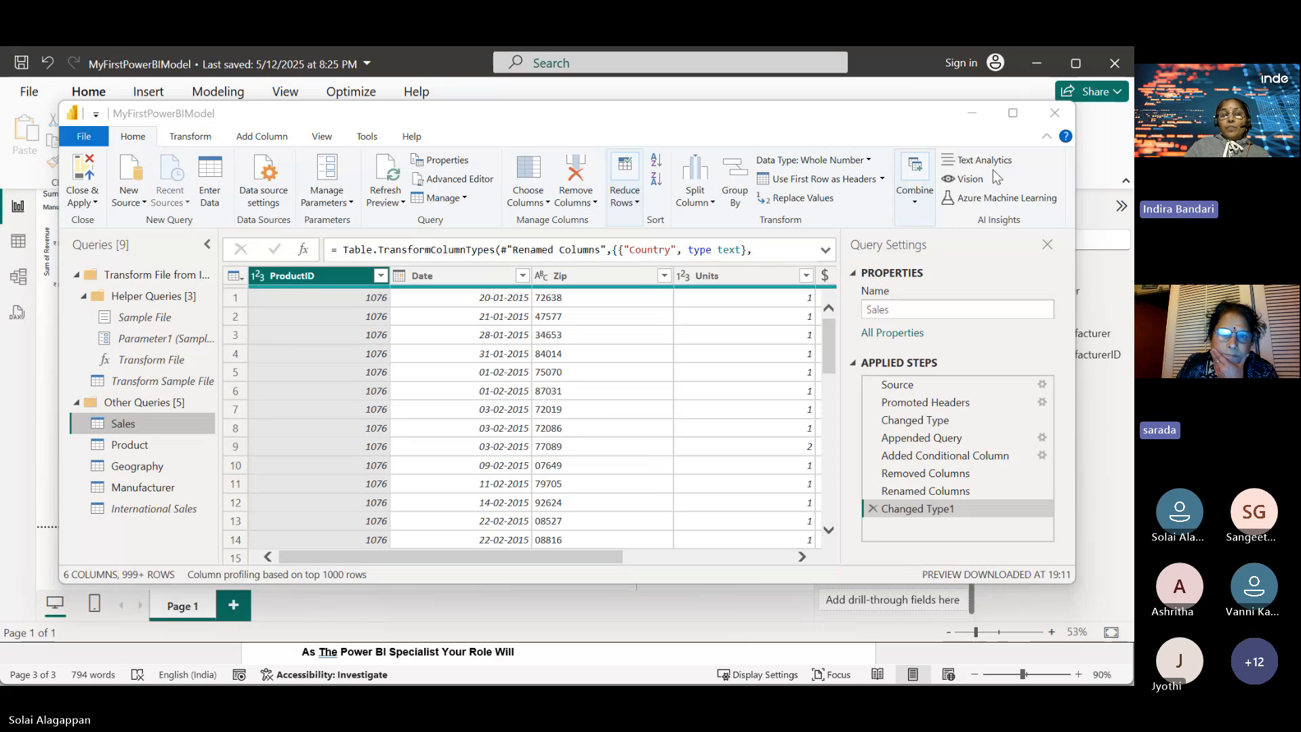
pyautogui.click(1014, 119)
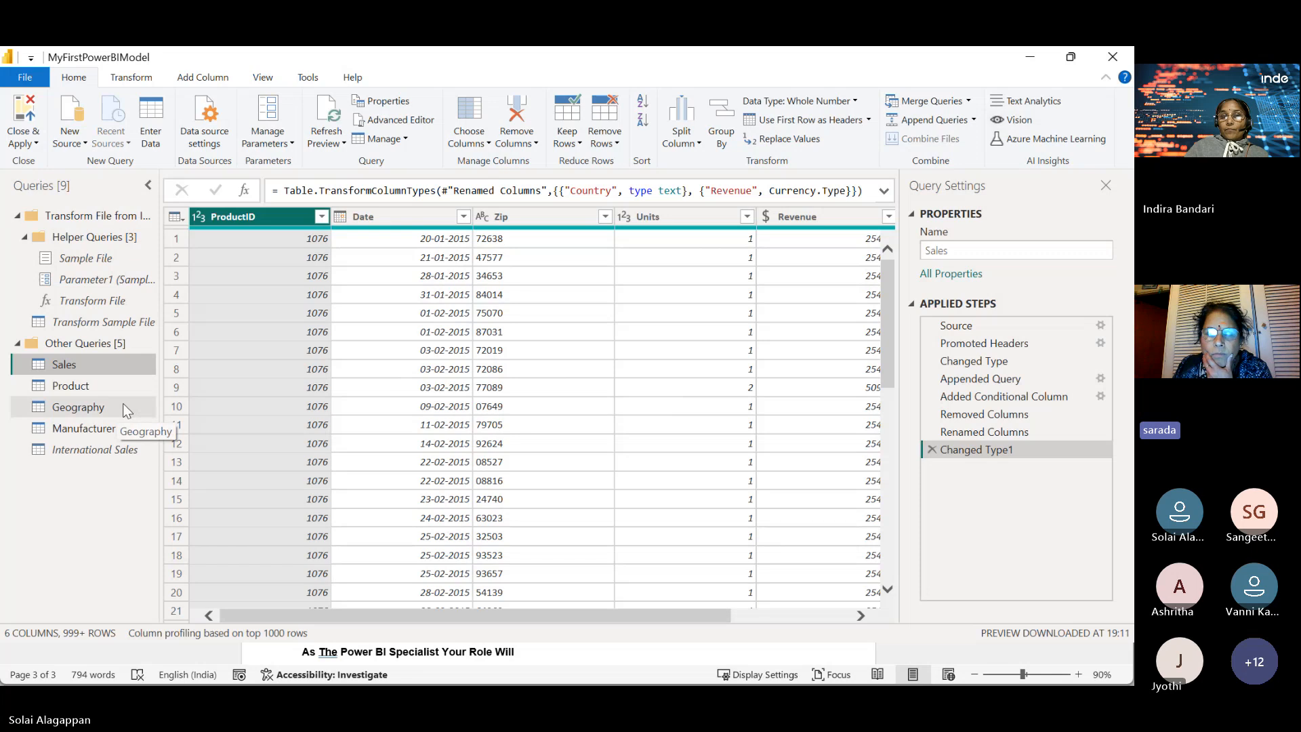
pyautogui.click(123, 404)
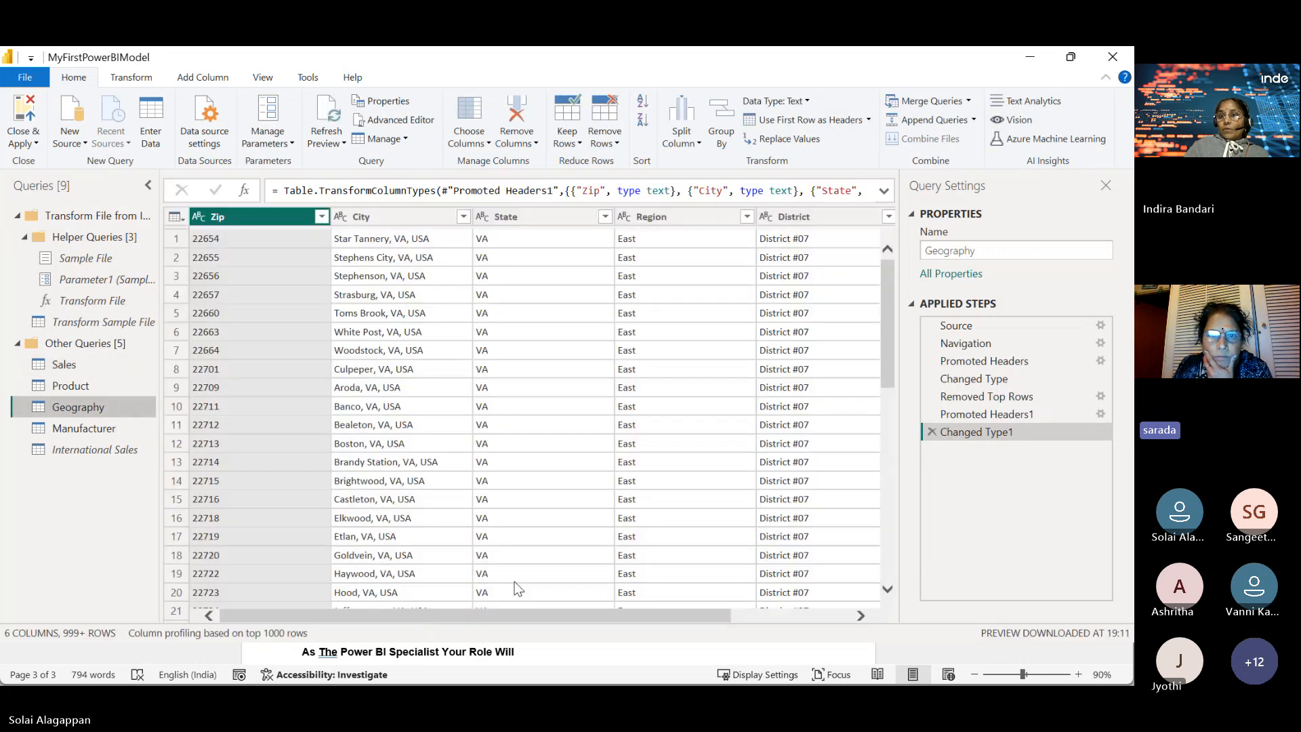
# Step: Filter Geography's Country column to (null) only, leaving the Ondo and Oyo rows
pyautogui.moveTo(471, 616); pyautogui.dragTo(555, 615)
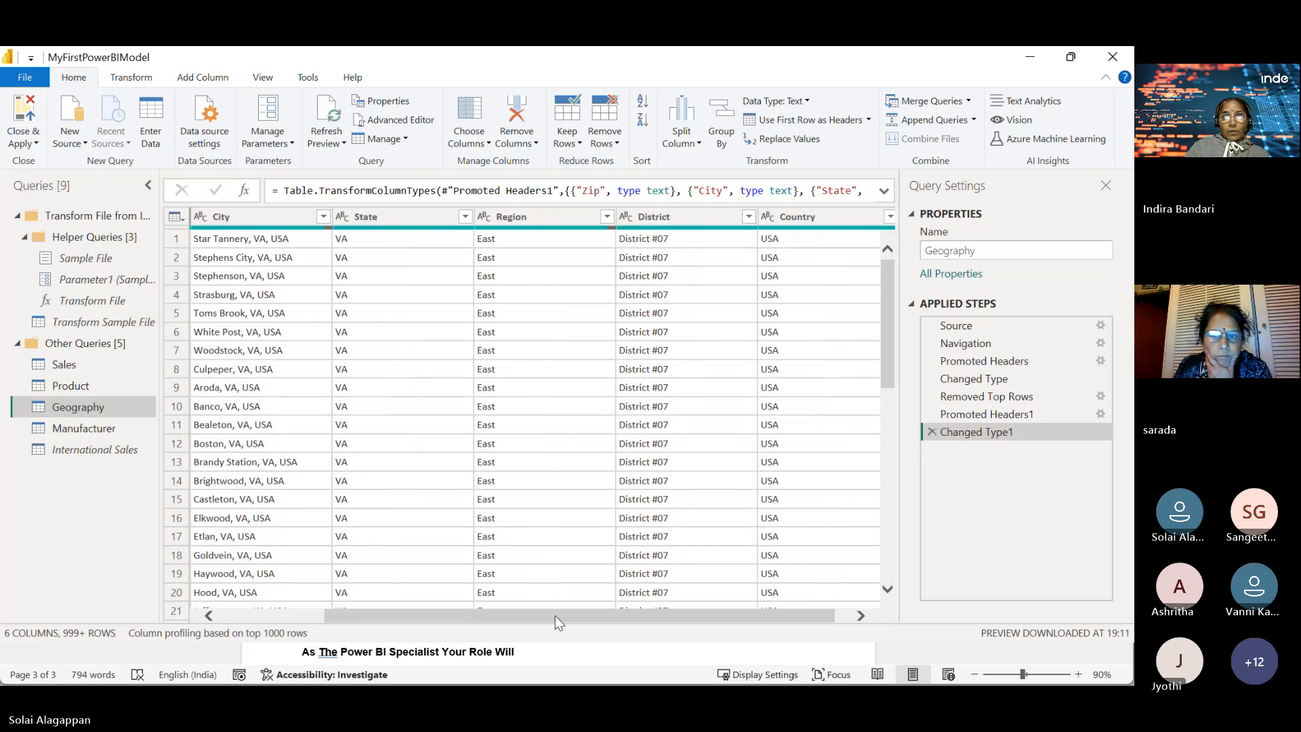
pyautogui.click(890, 221)
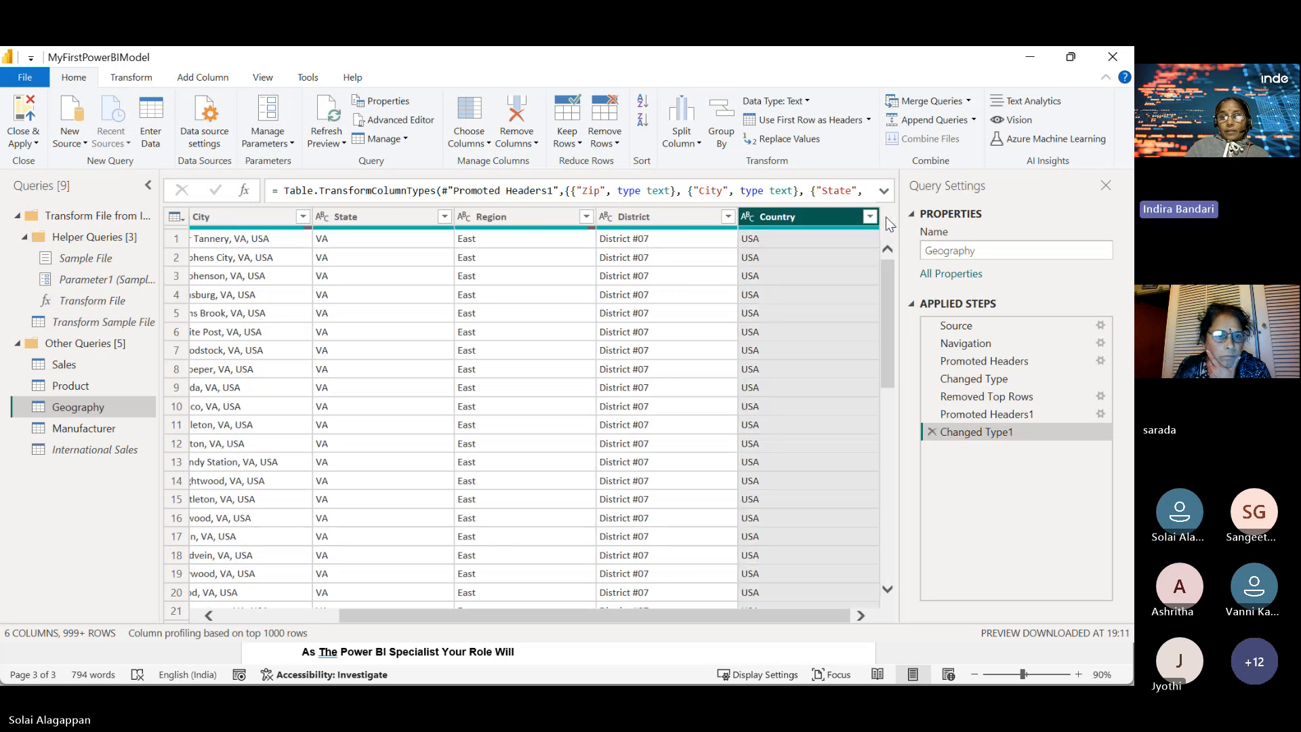
pyautogui.click(870, 216)
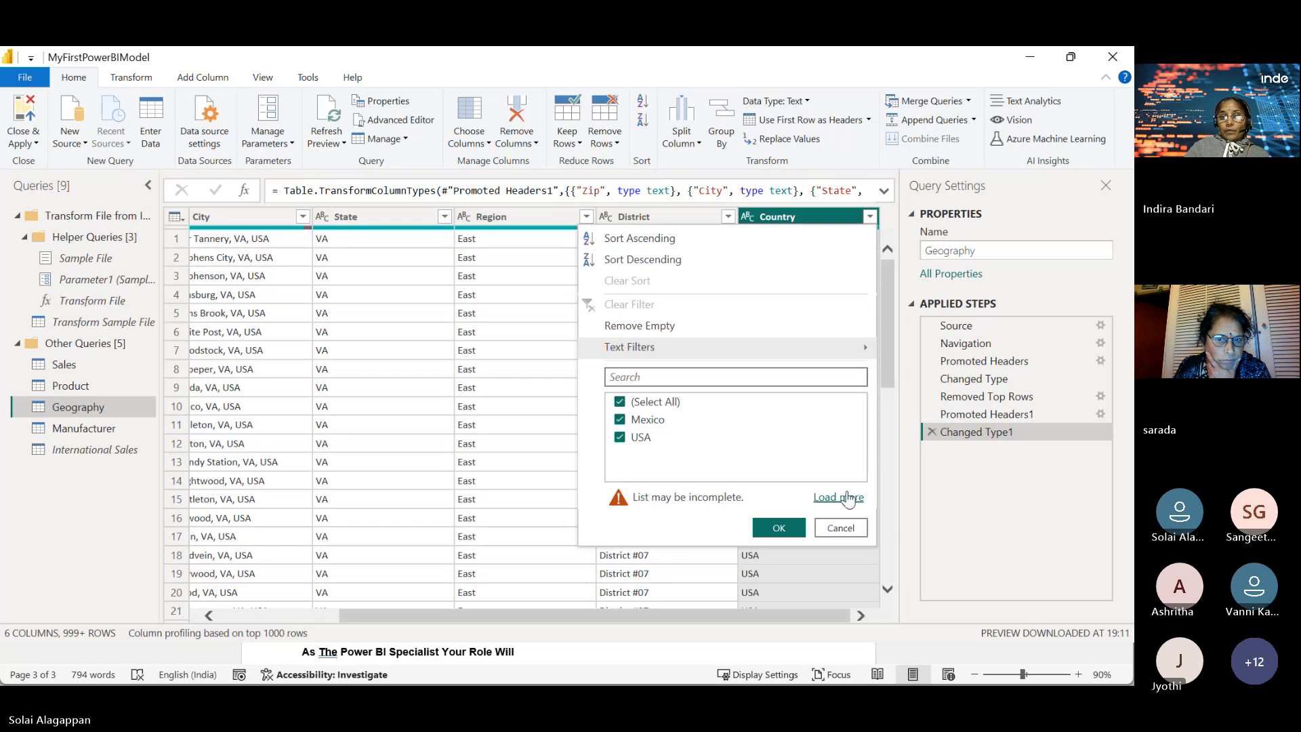
pyautogui.click(846, 498)
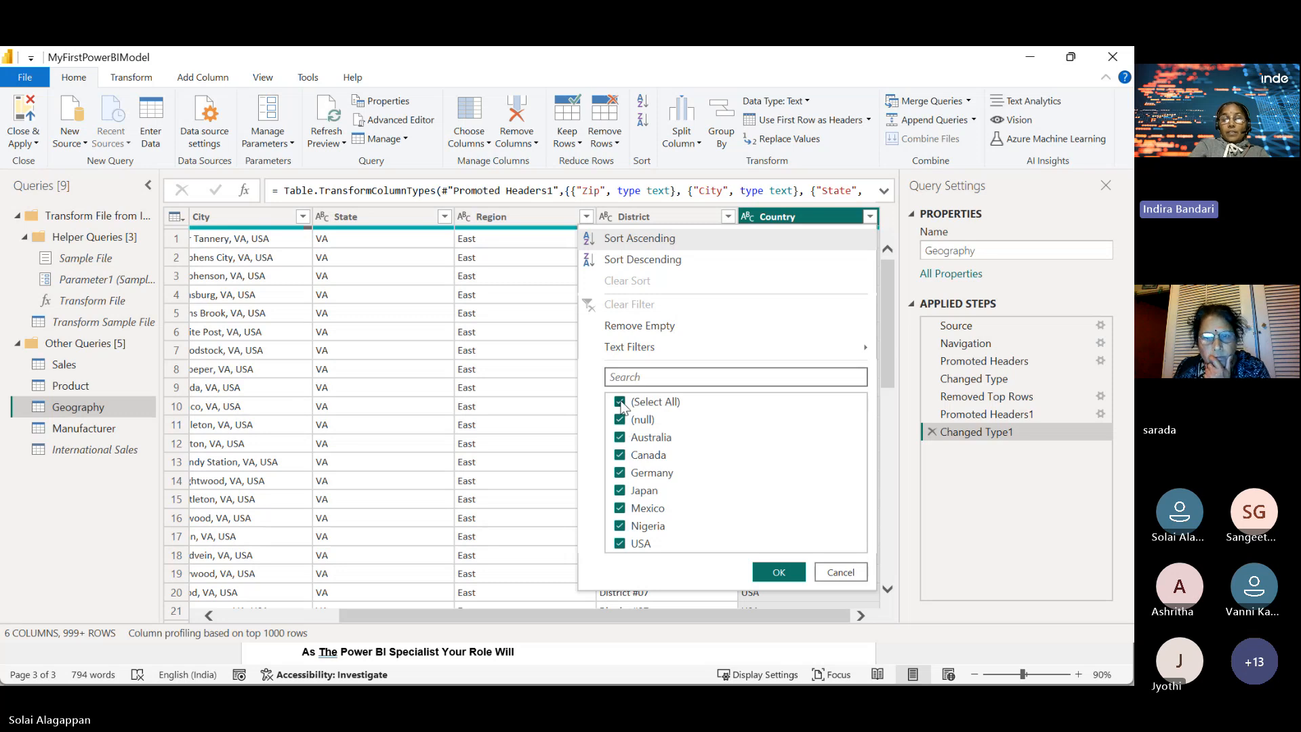
pyautogui.click(620, 403)
pyautogui.click(621, 419)
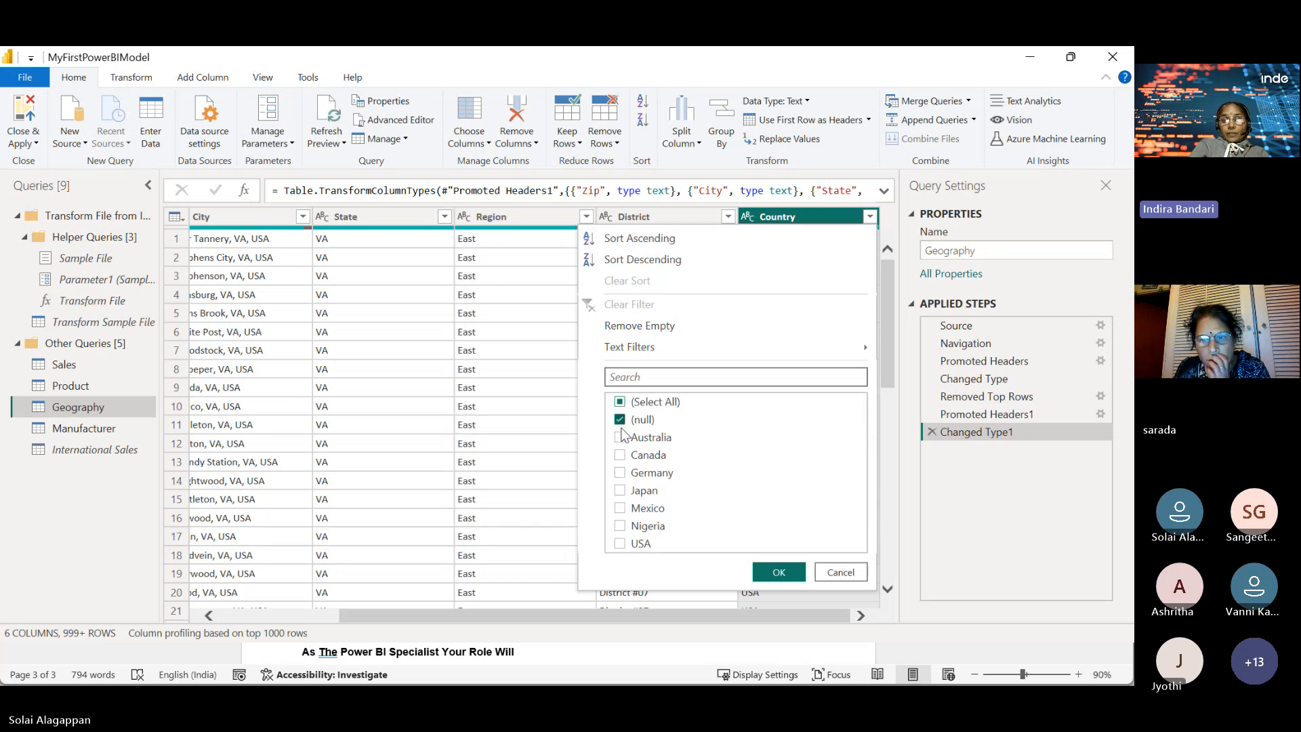
pyautogui.click(771, 573)
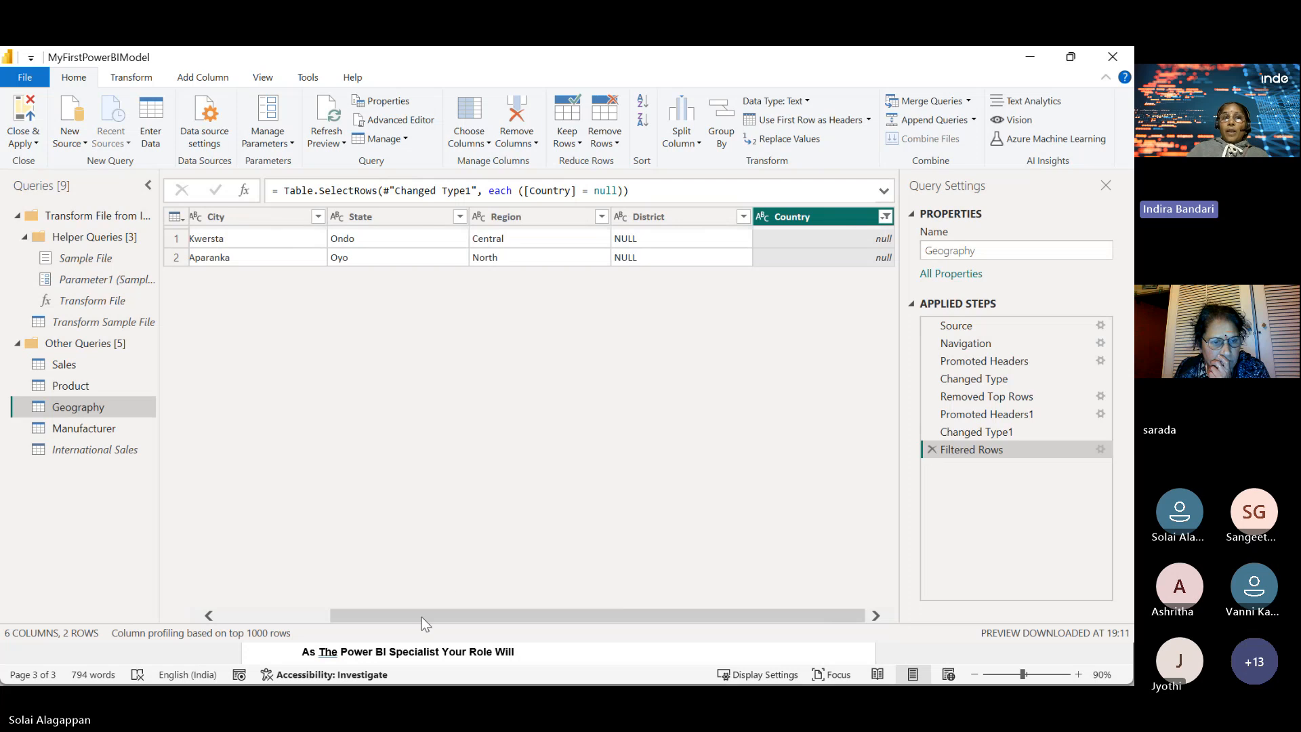
# Step: Cancel the Country filter edits and delete the Filtered Rows step to restore 999+ rows
pyautogui.moveTo(422, 617); pyautogui.dragTo(570, 629)
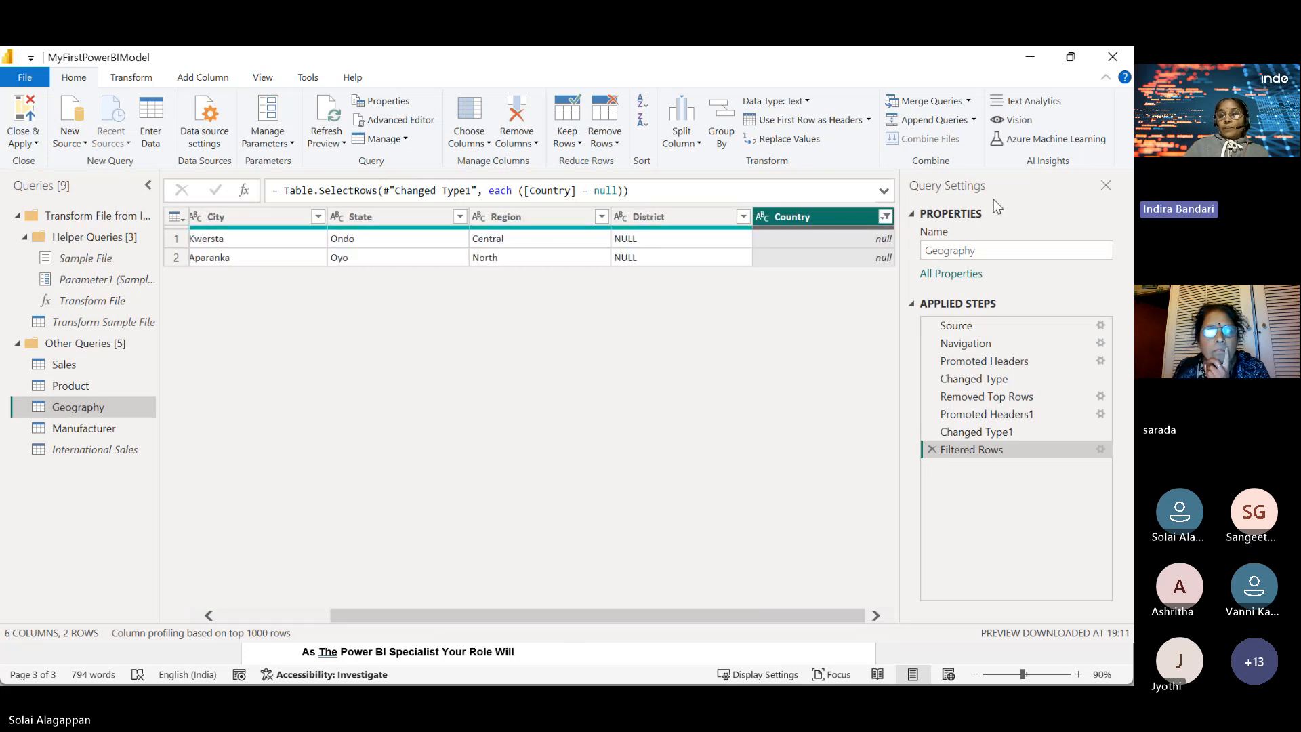
pyautogui.click(886, 217)
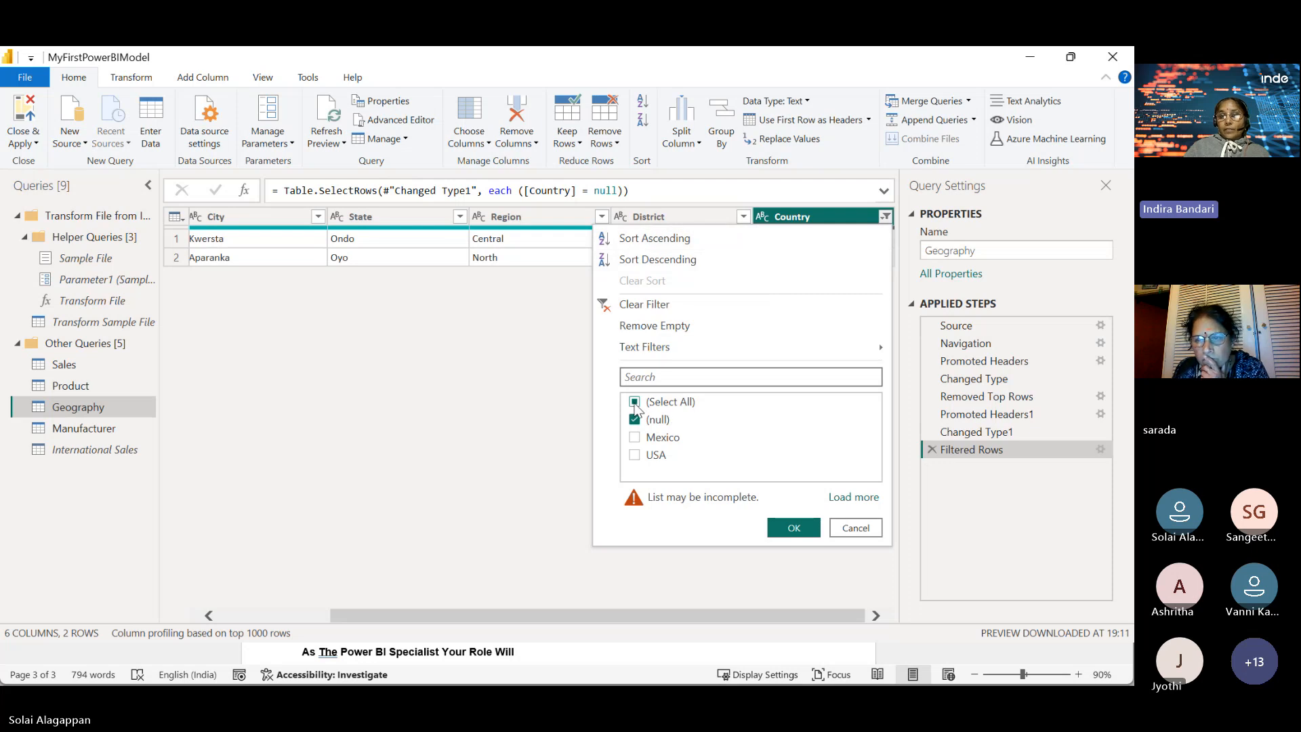
pyautogui.click(638, 406)
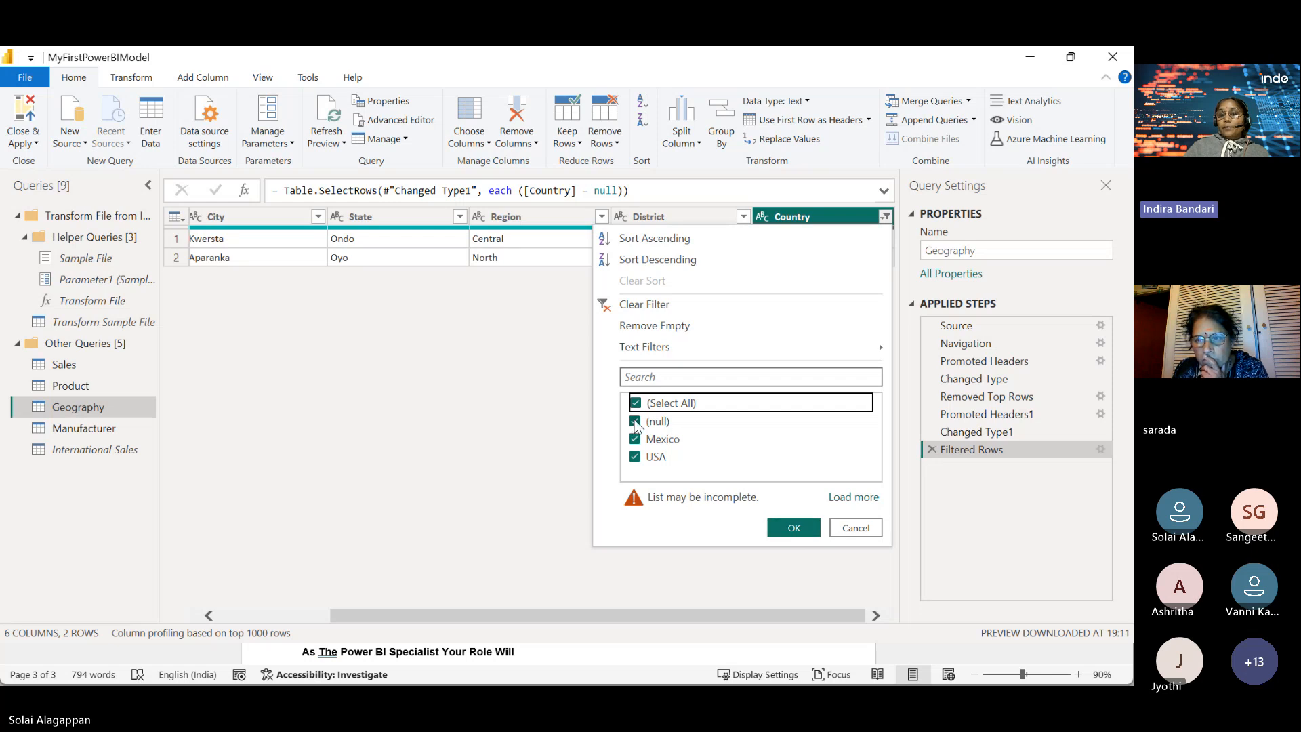
pyautogui.click(636, 421)
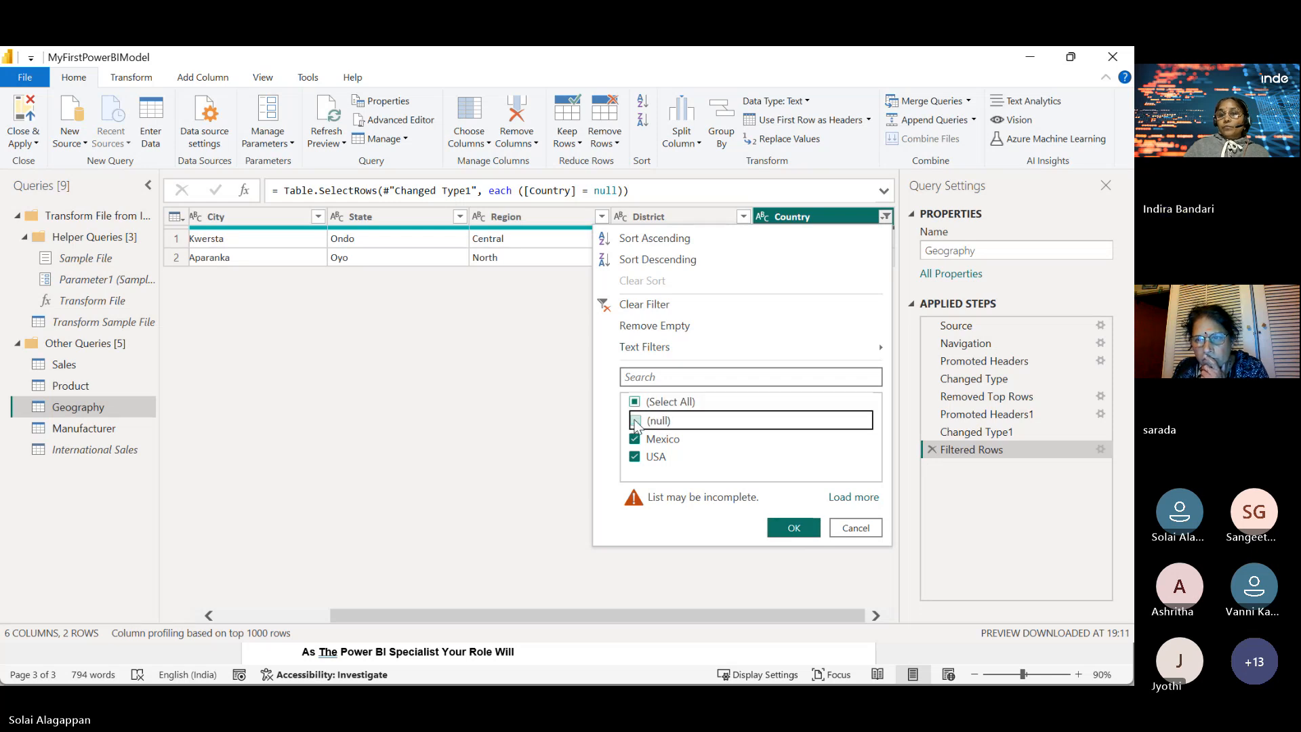
pyautogui.click(854, 528)
pyautogui.click(885, 217)
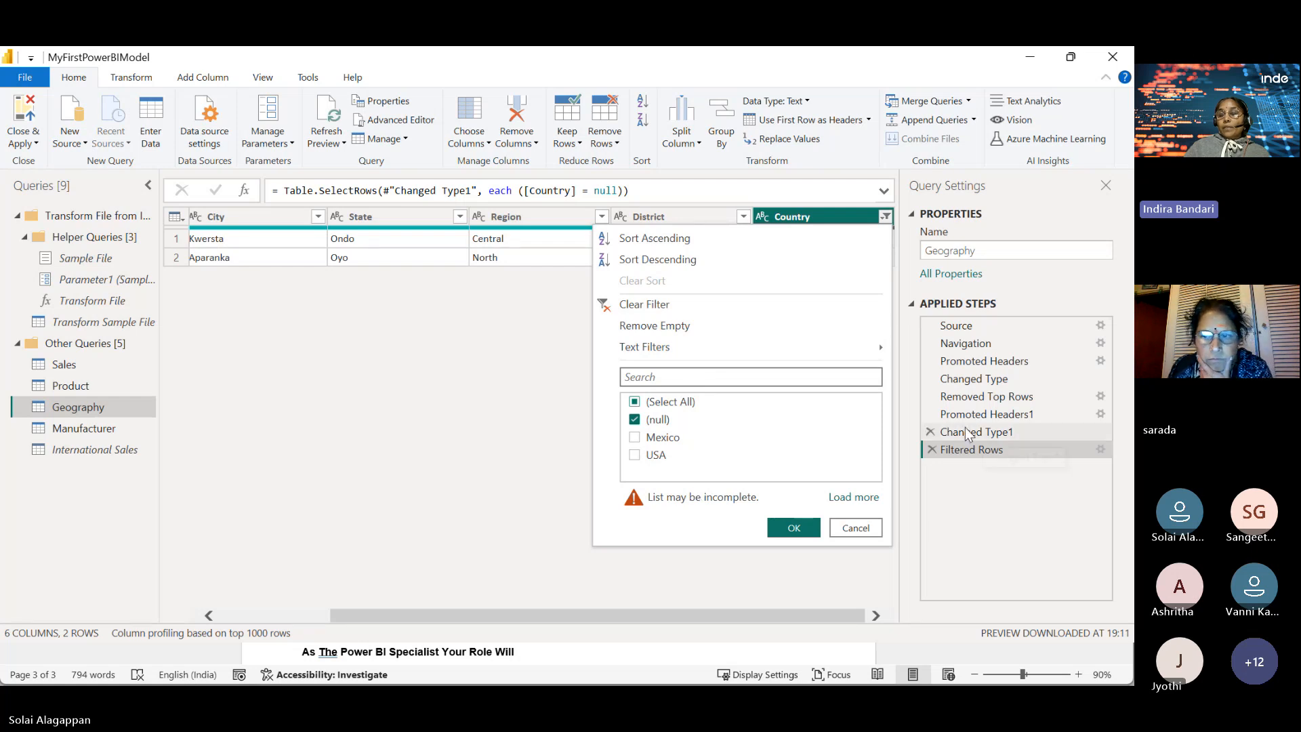
pyautogui.click(932, 450)
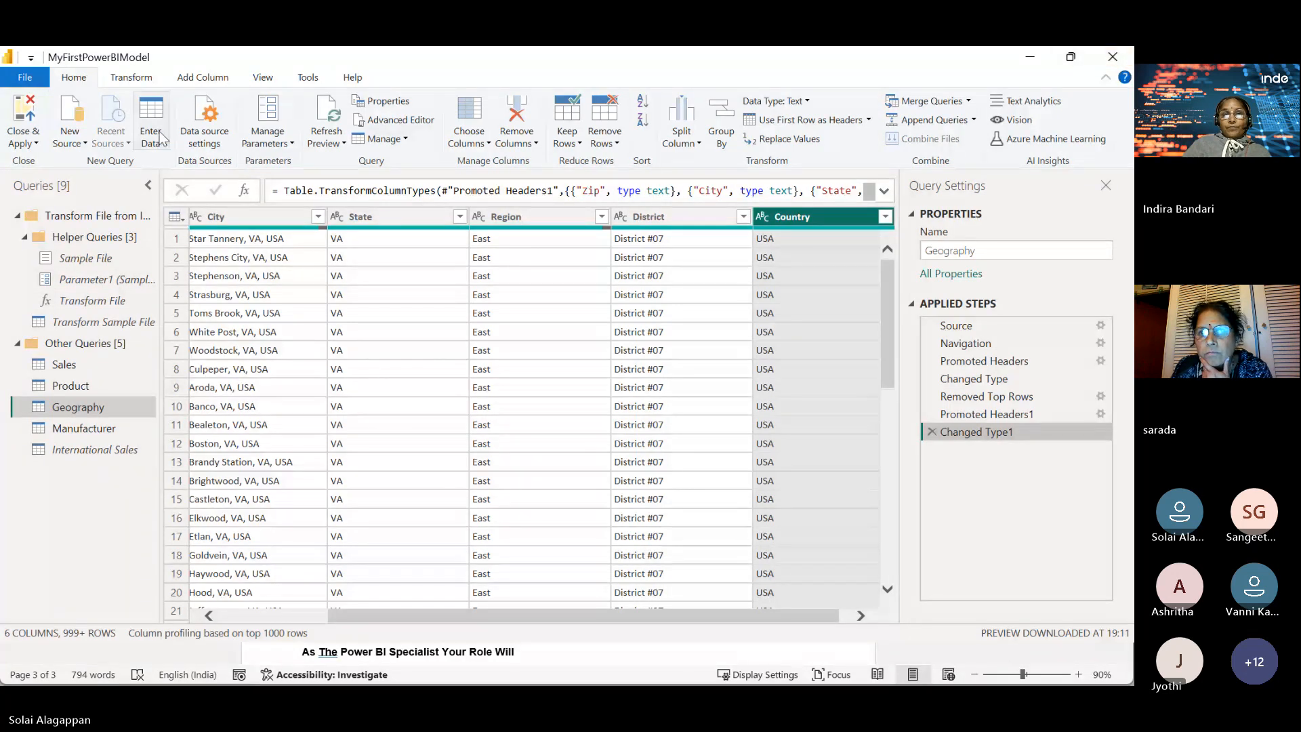
# Step: Close & Apply, enlarge the revenue chart, and remove Manufacturer from its legend
pyautogui.click(31, 143)
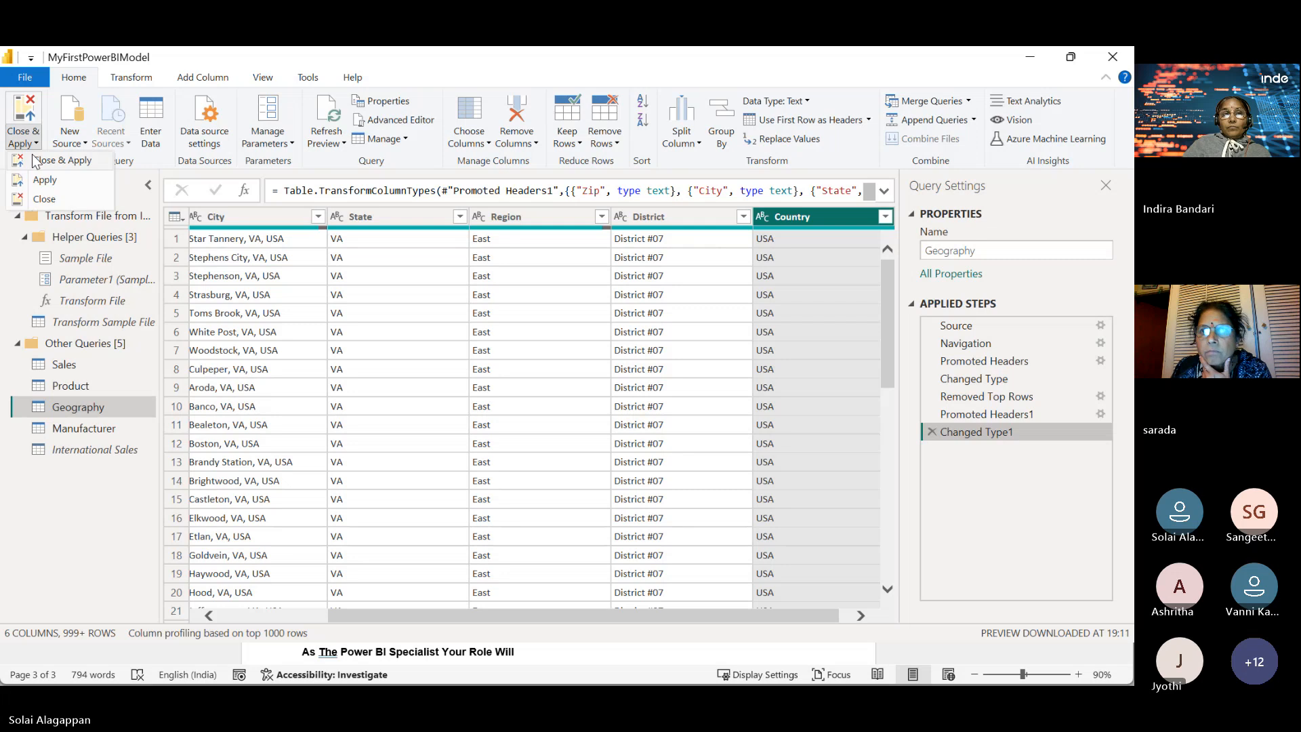
pyautogui.click(33, 160)
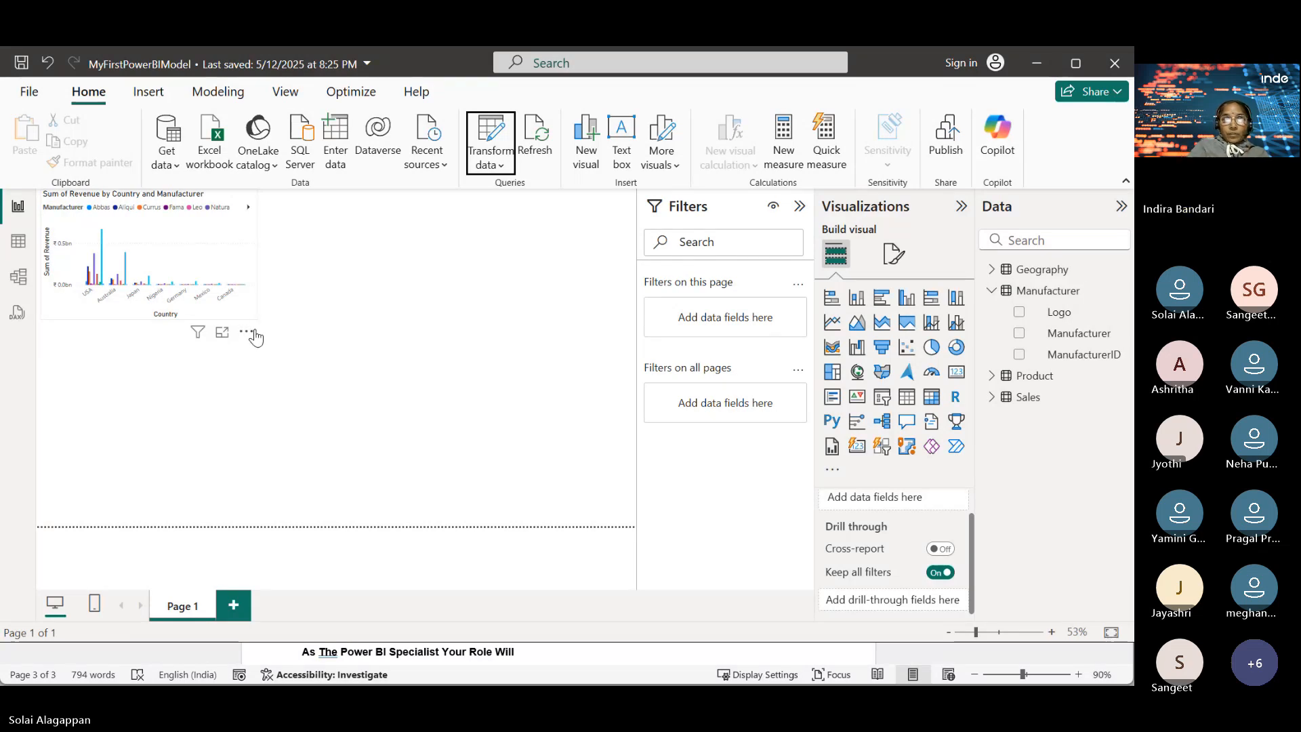
pyautogui.click(161, 266)
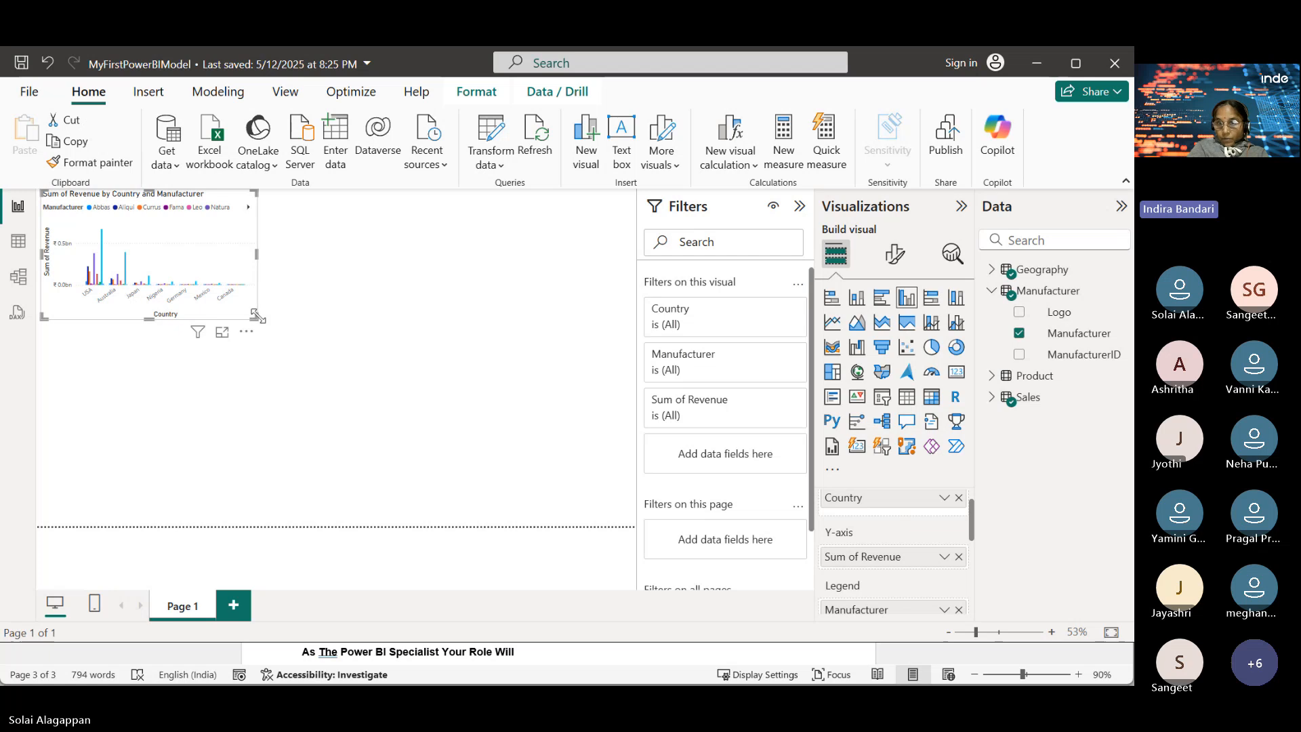
pyautogui.moveTo(259, 317); pyautogui.dragTo(309, 399)
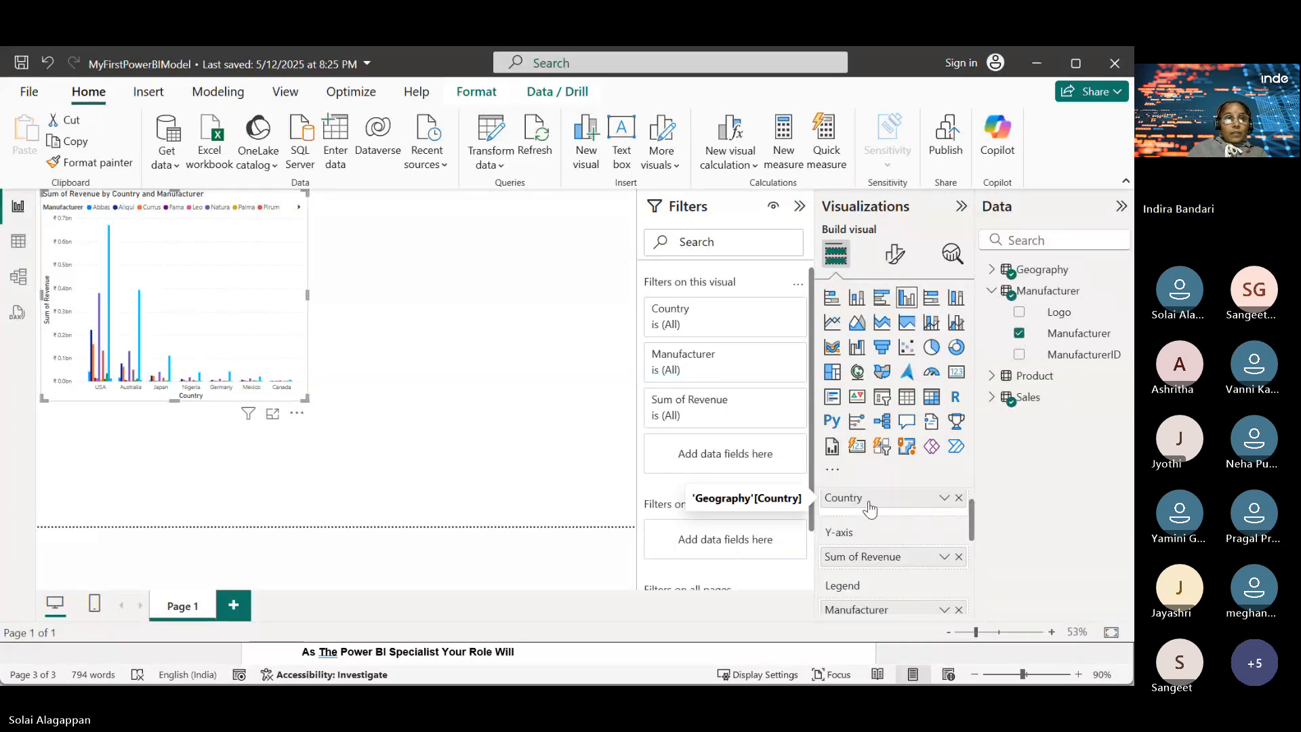
pyautogui.click(959, 610)
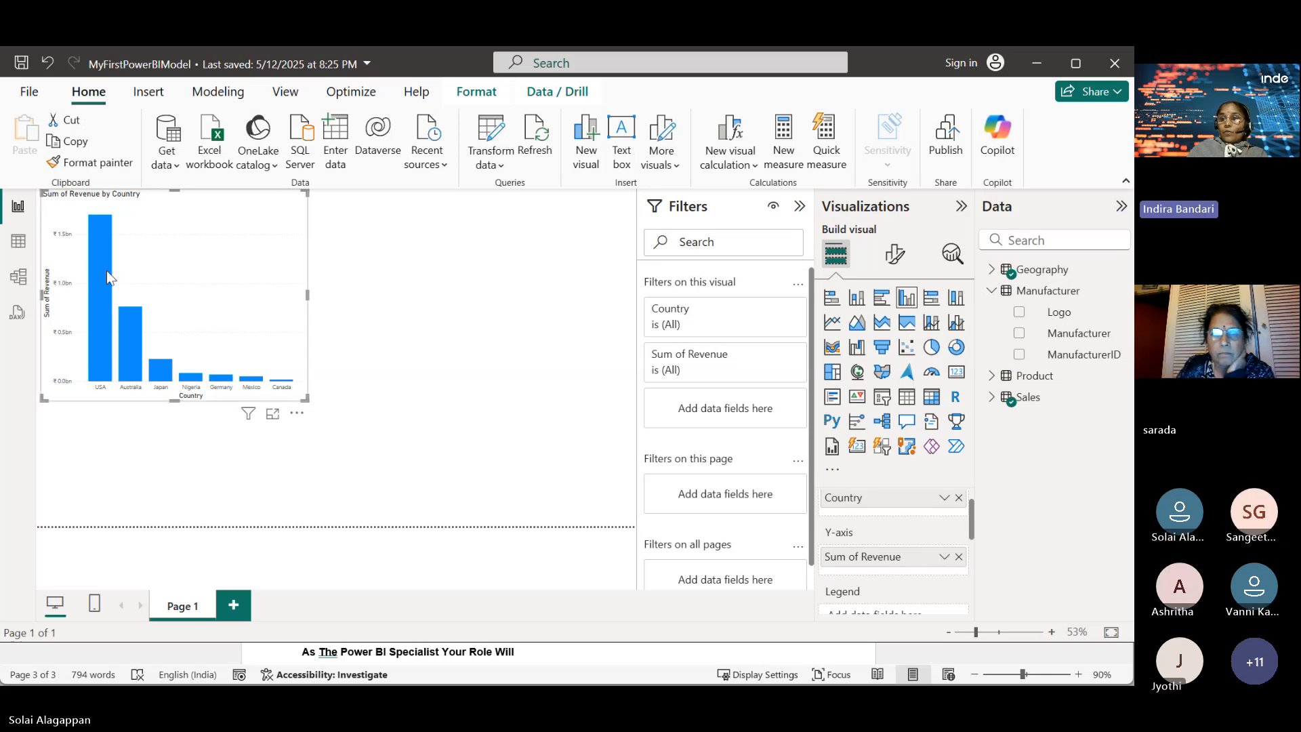
pyautogui.moveTo(107, 270)
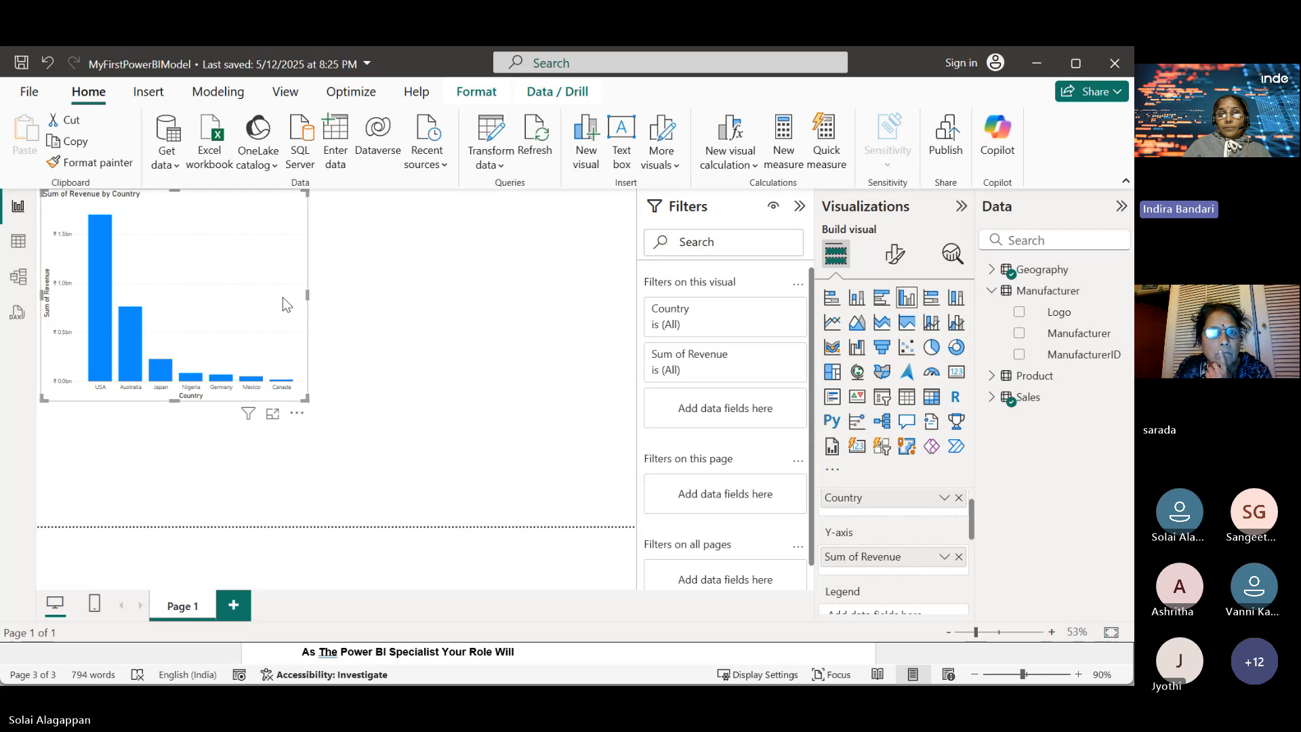
pyautogui.click(423, 346)
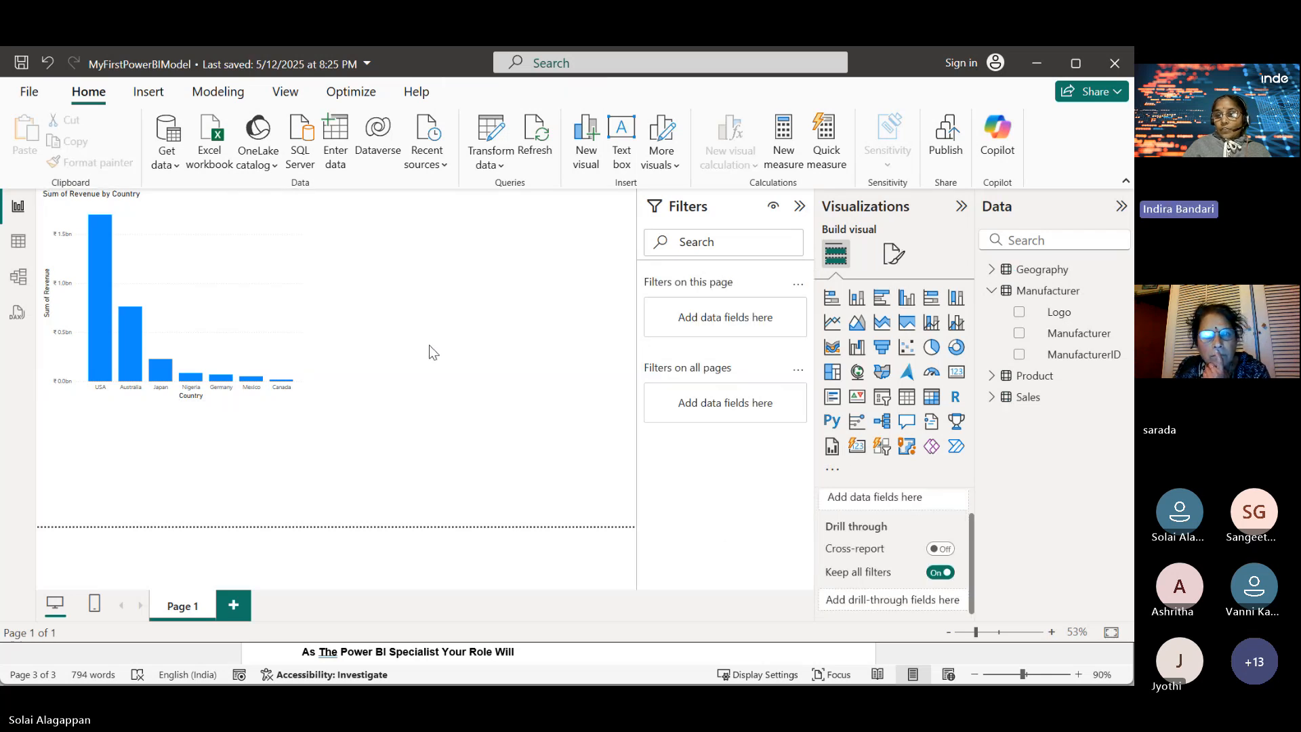
pyautogui.click(213, 319)
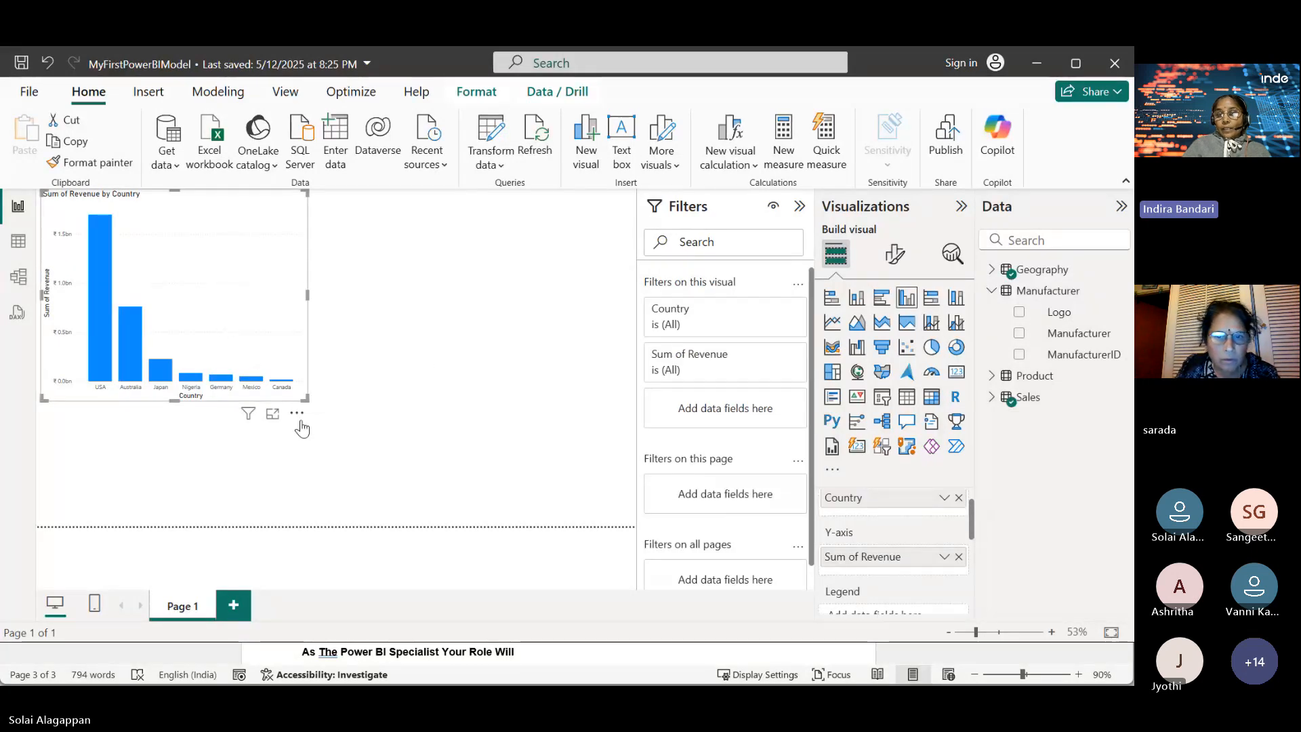
pyautogui.click(359, 433)
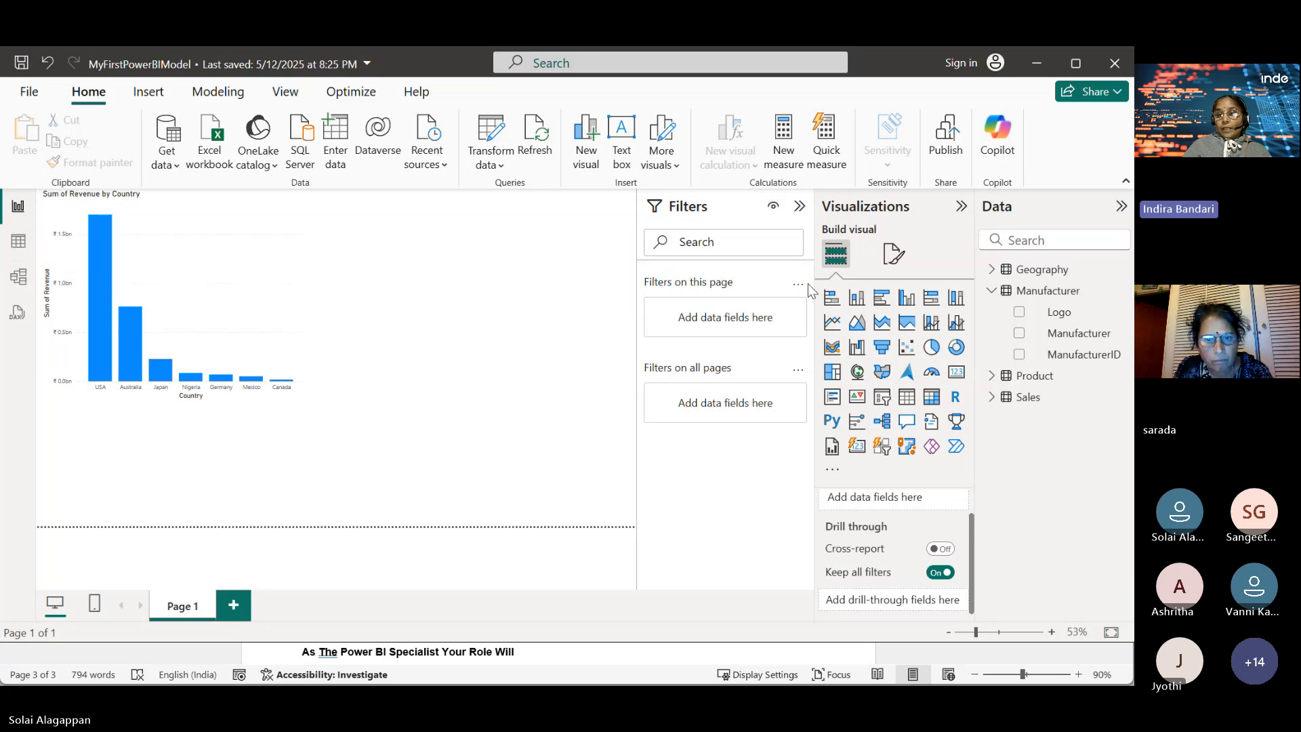
# Step: Add a table visual with Zip, Country, Geography's ZipCountry and Sales' ZipCountry fields
pyautogui.click(909, 399)
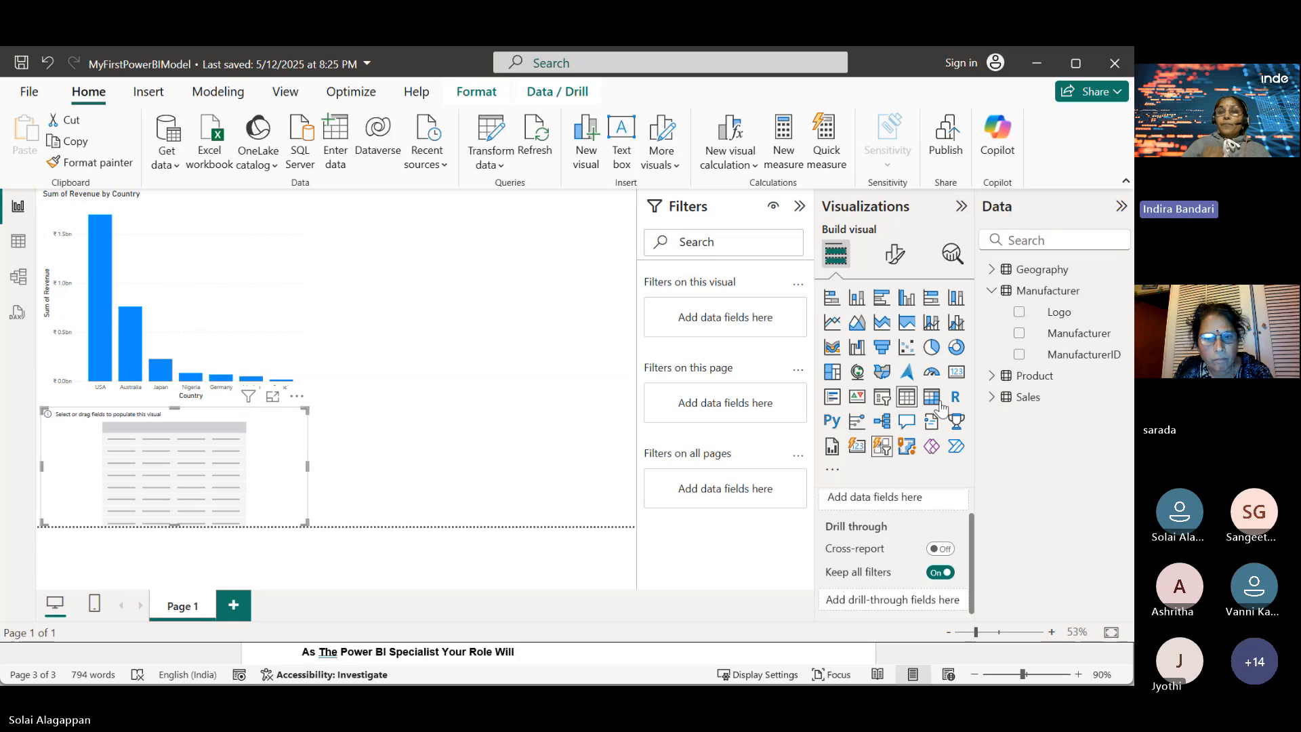
pyautogui.click(990, 269)
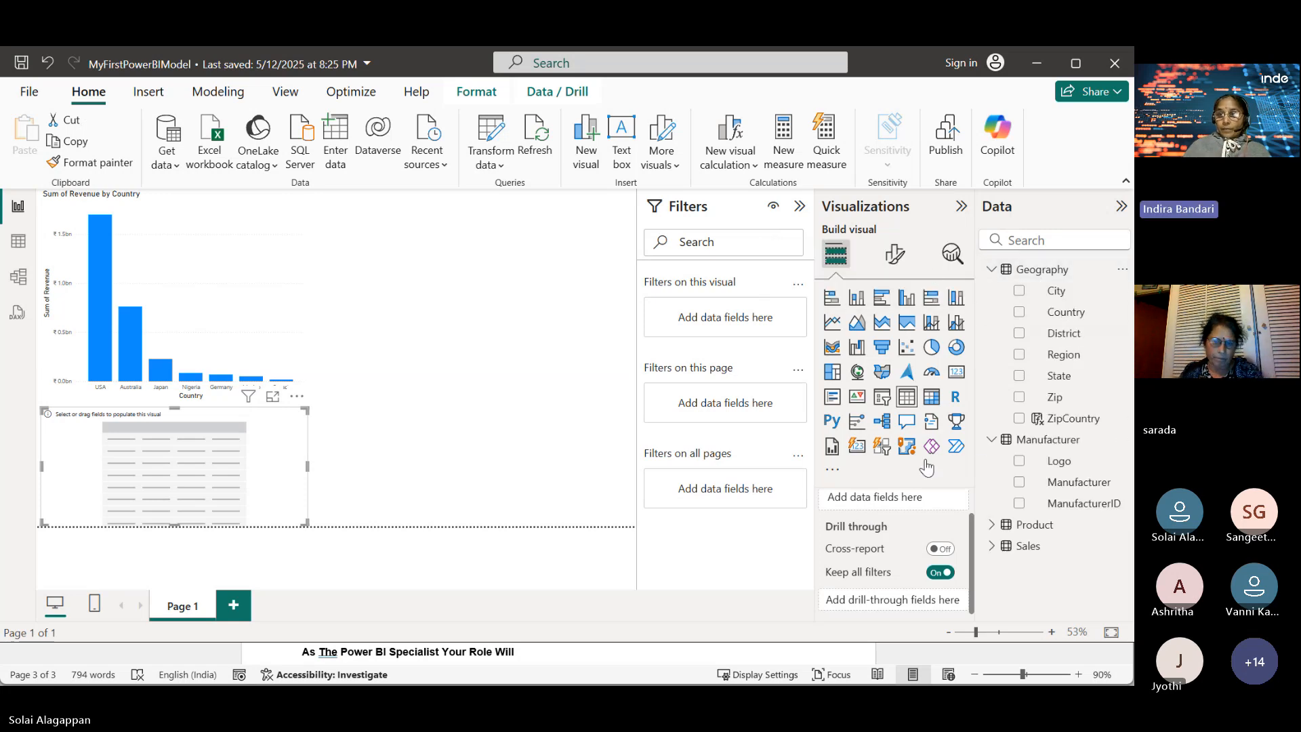
pyautogui.click(1019, 397)
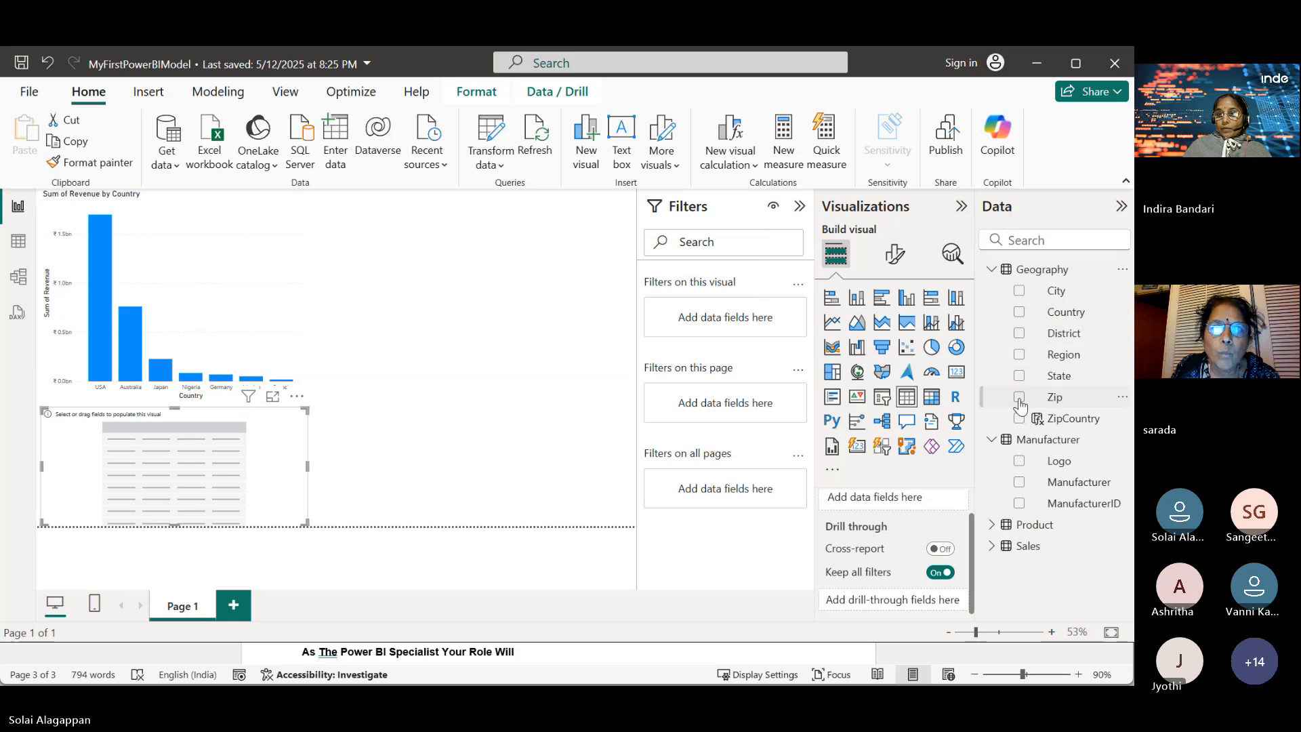
pyautogui.click(1020, 313)
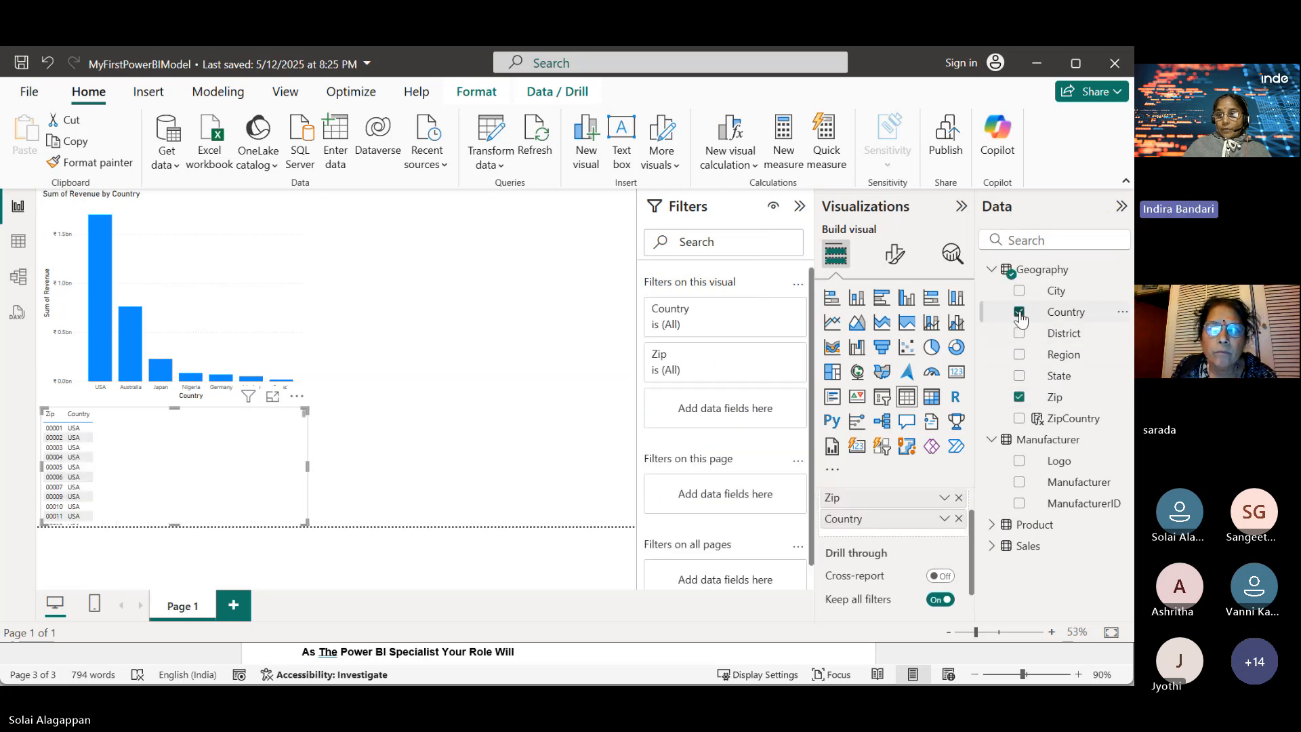
pyautogui.click(1020, 419)
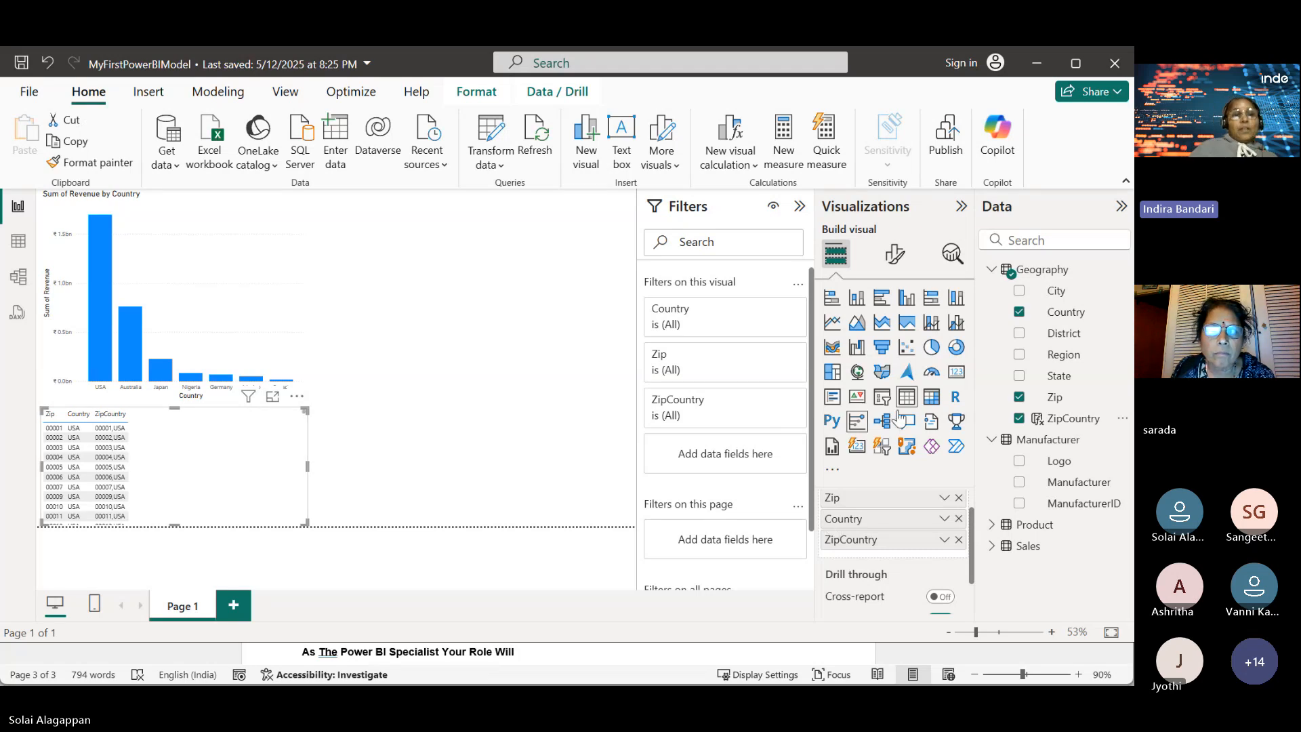
pyautogui.click(993, 546)
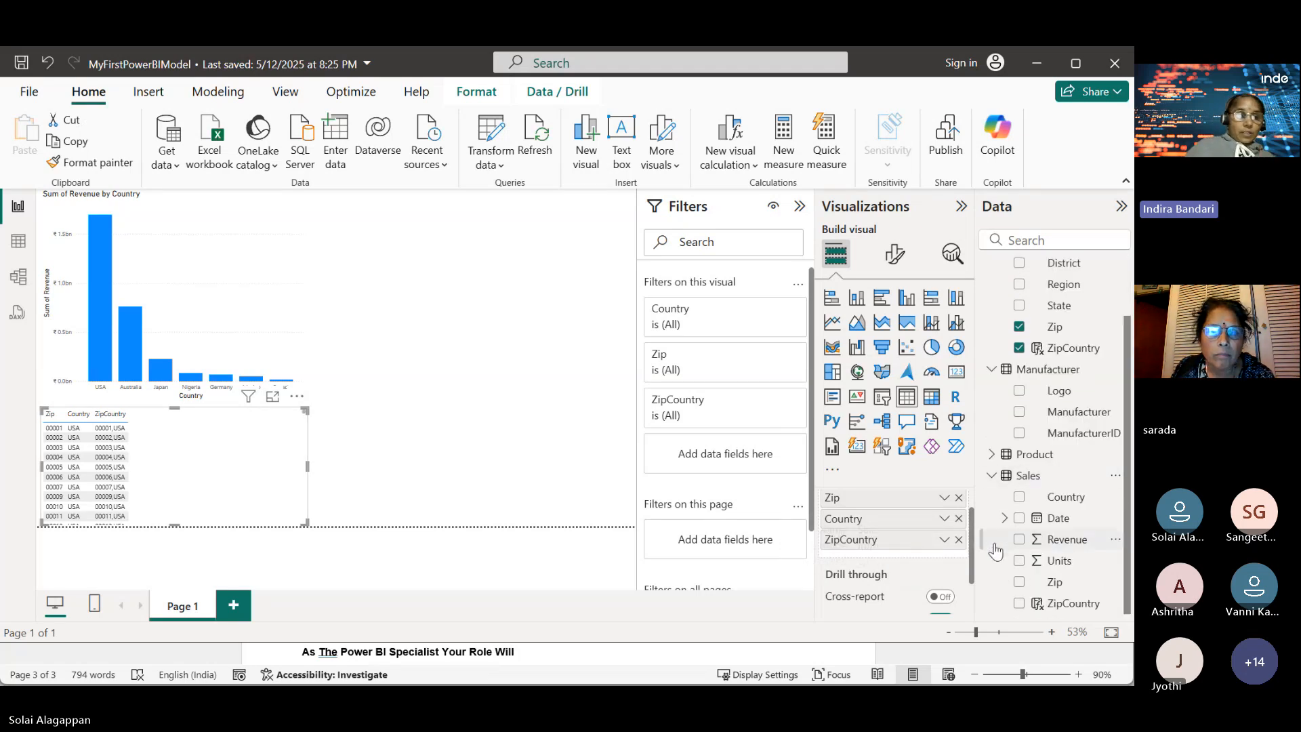
pyautogui.click(1020, 604)
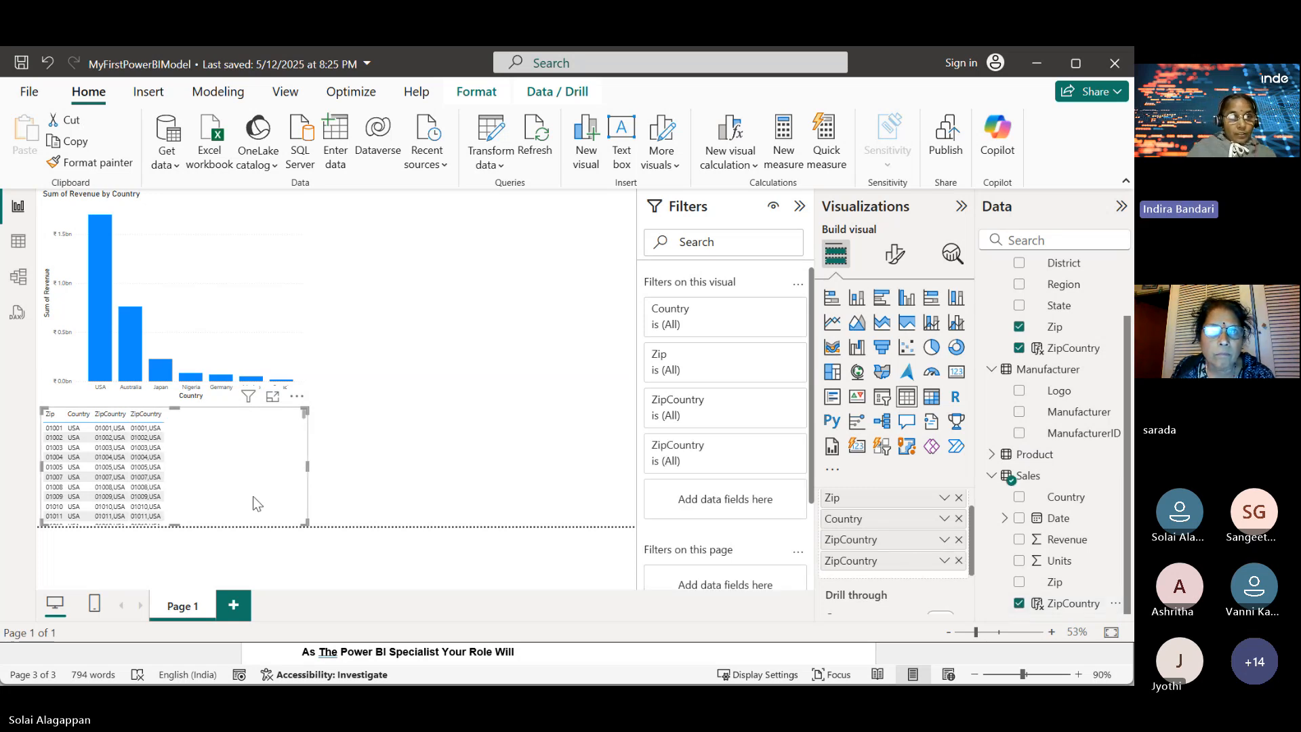
pyautogui.scroll(-2, 253, 496)
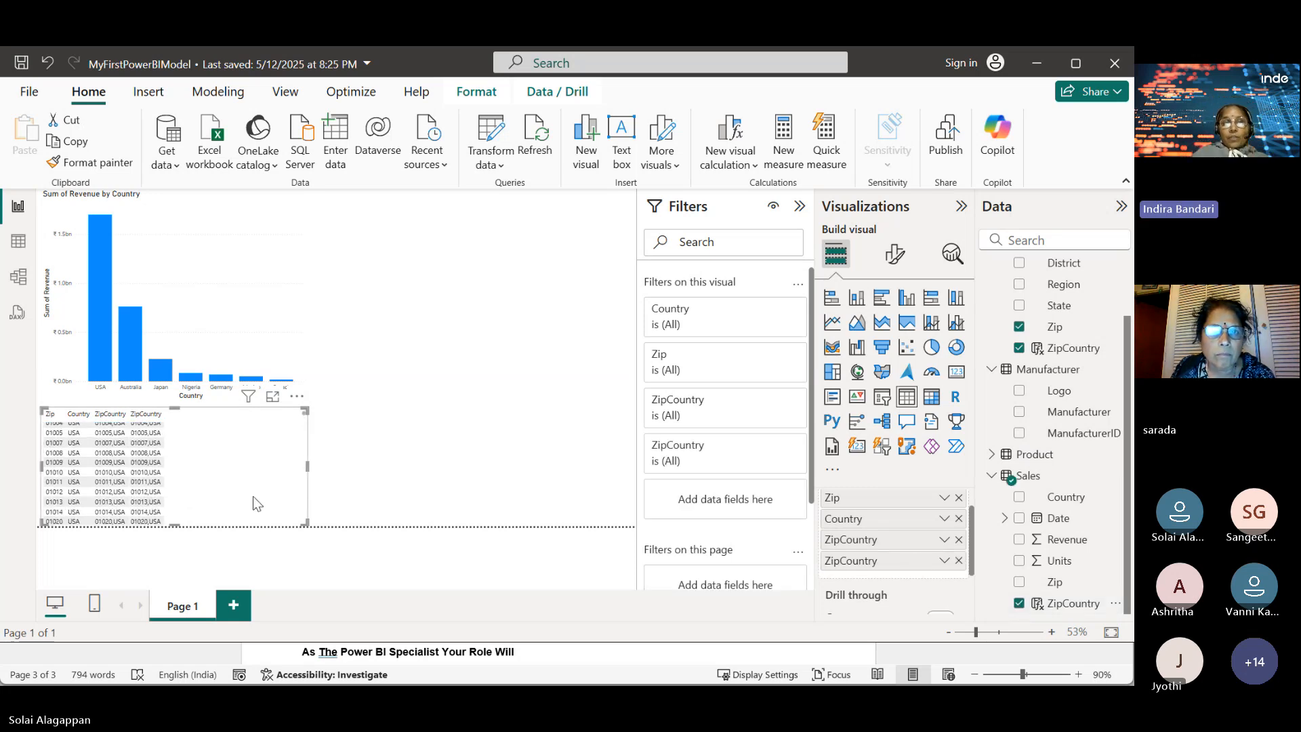
pyautogui.scroll(2, 253, 498)
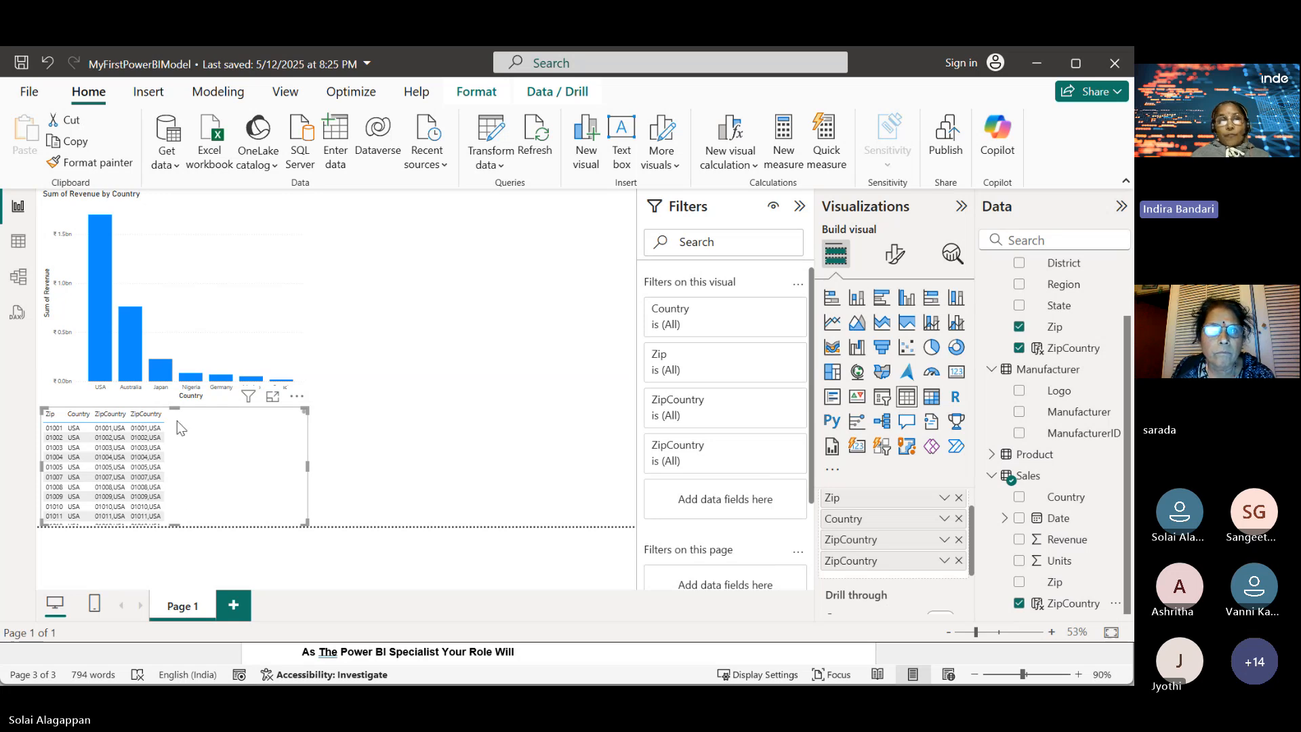
pyautogui.scroll(-10, 168, 465)
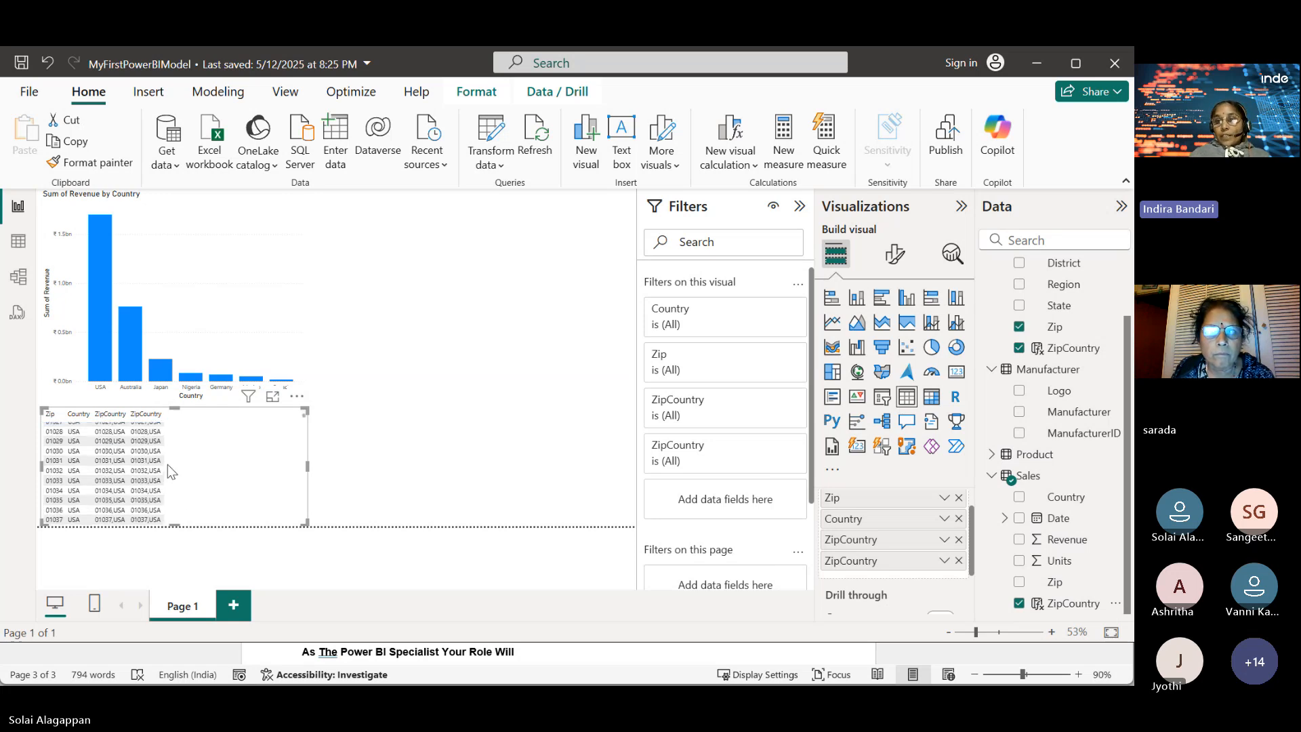
pyautogui.scroll(-4, 168, 465)
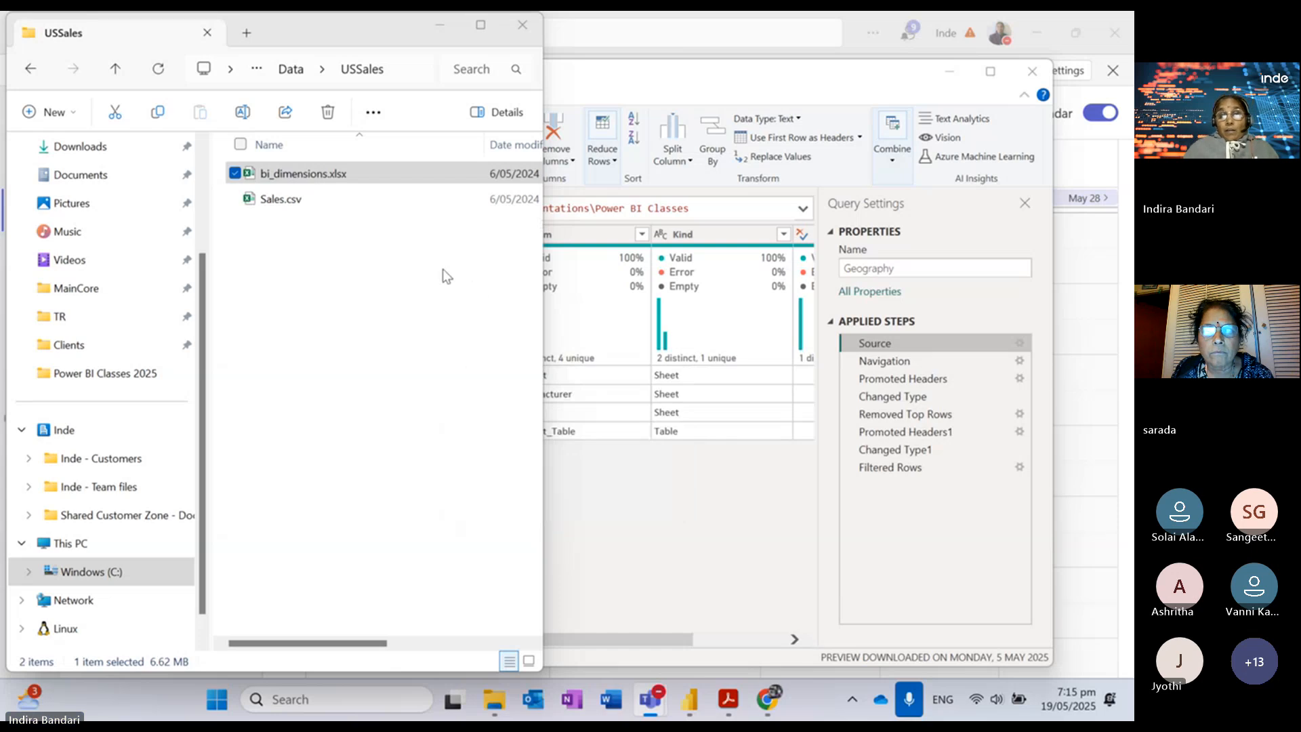
# Step: Cancel the apply prompt and delete Geography's Filtered Rows step, previewing Changed Type1
pyautogui.click(690, 524)
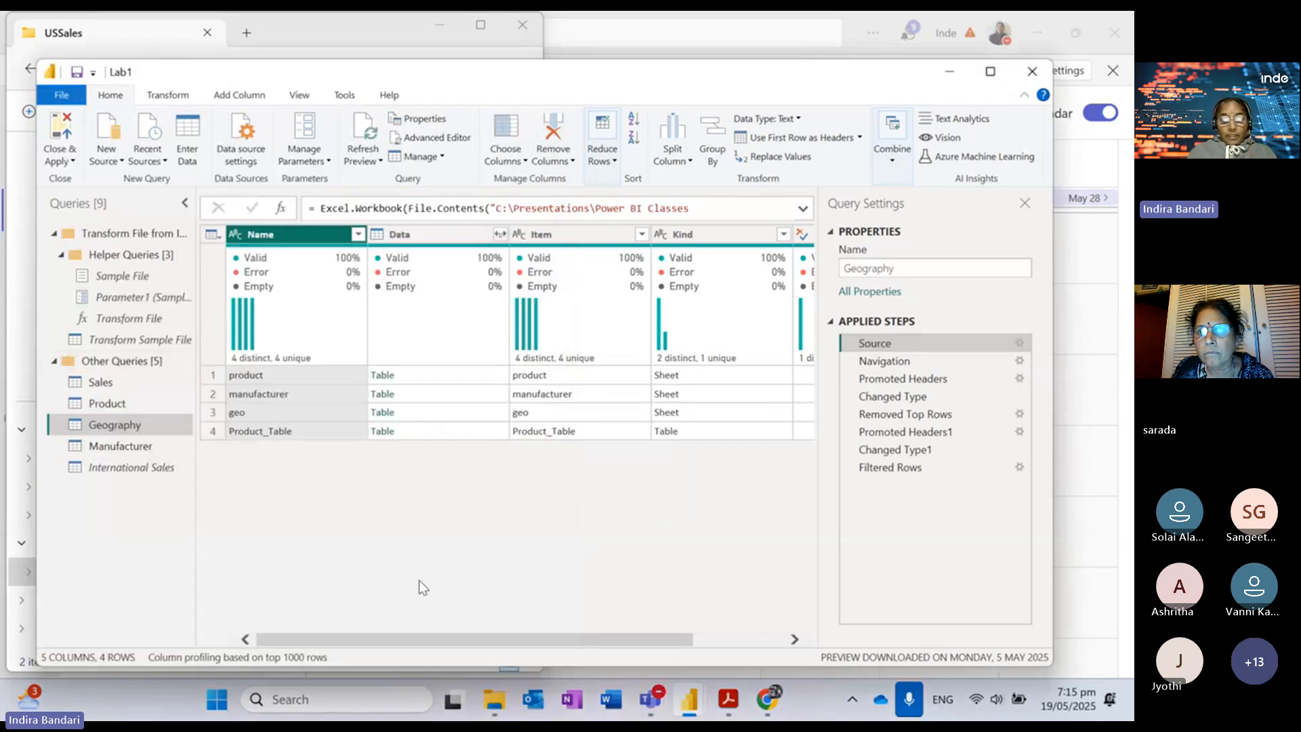
pyautogui.click(1032, 72)
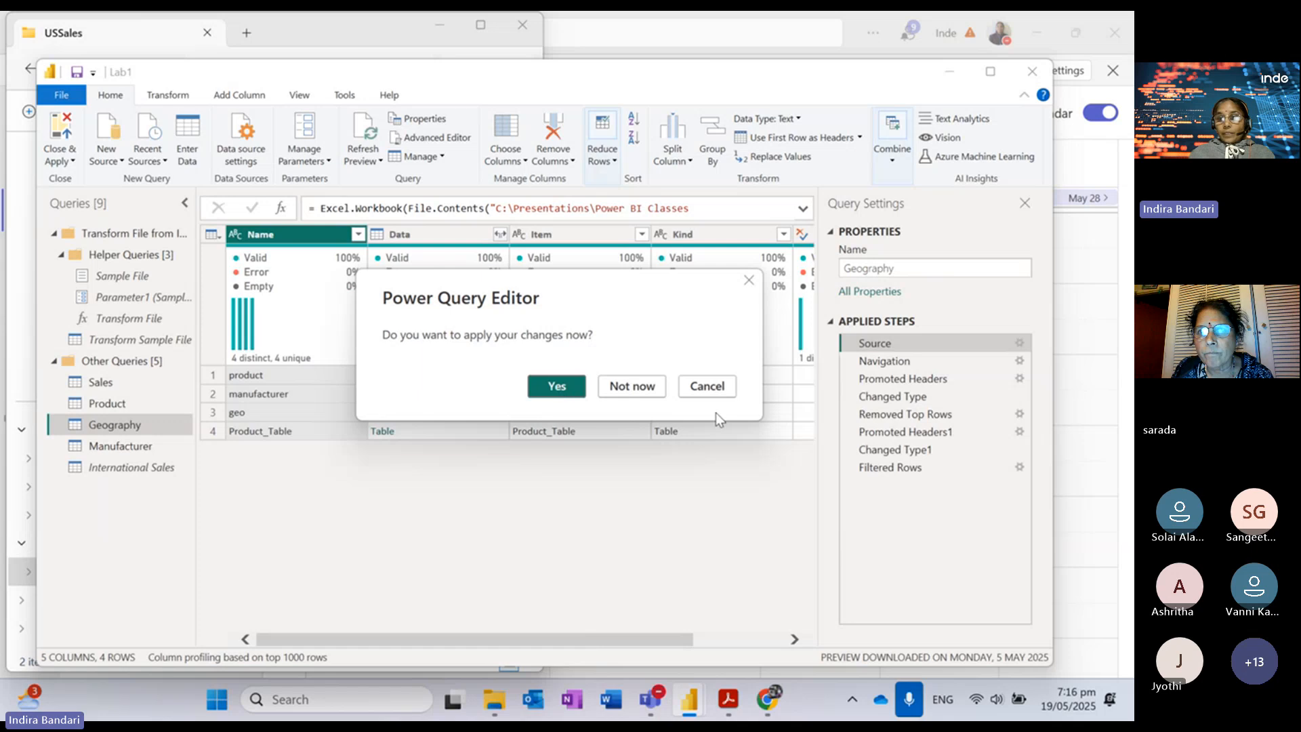
pyautogui.click(723, 395)
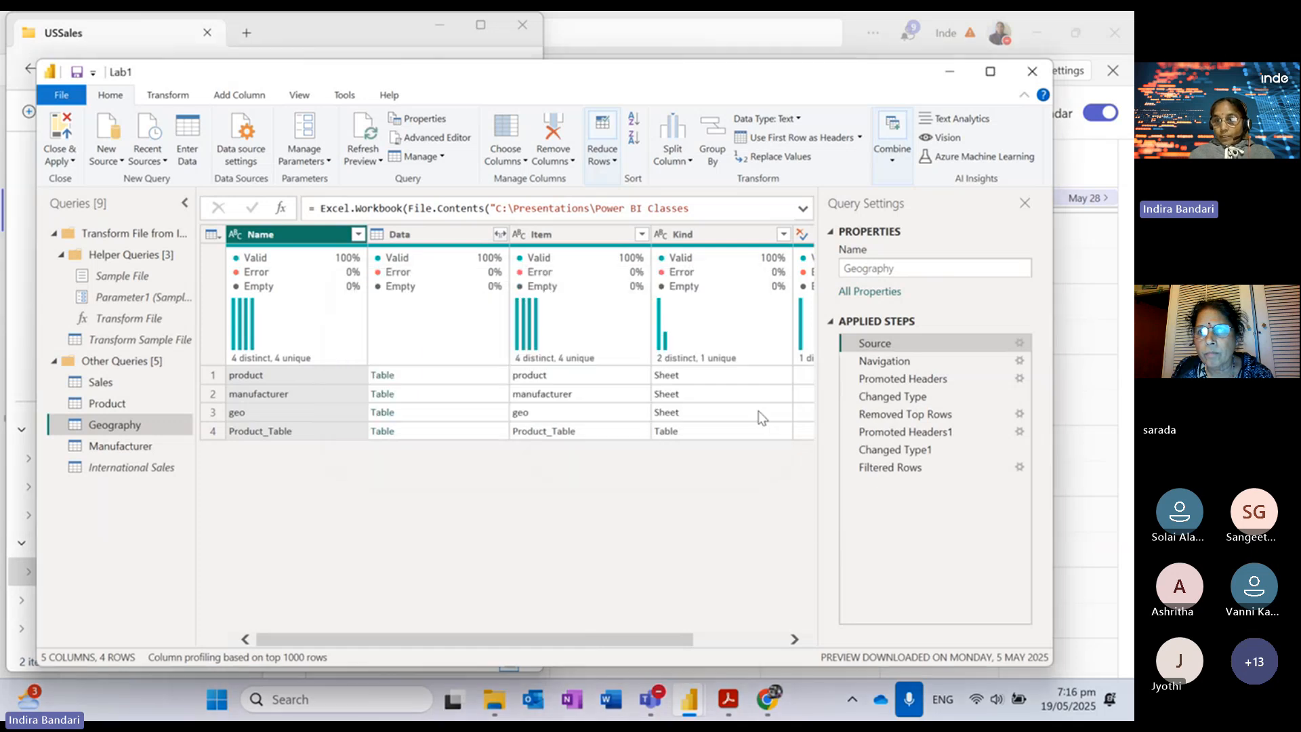
pyautogui.click(850, 468)
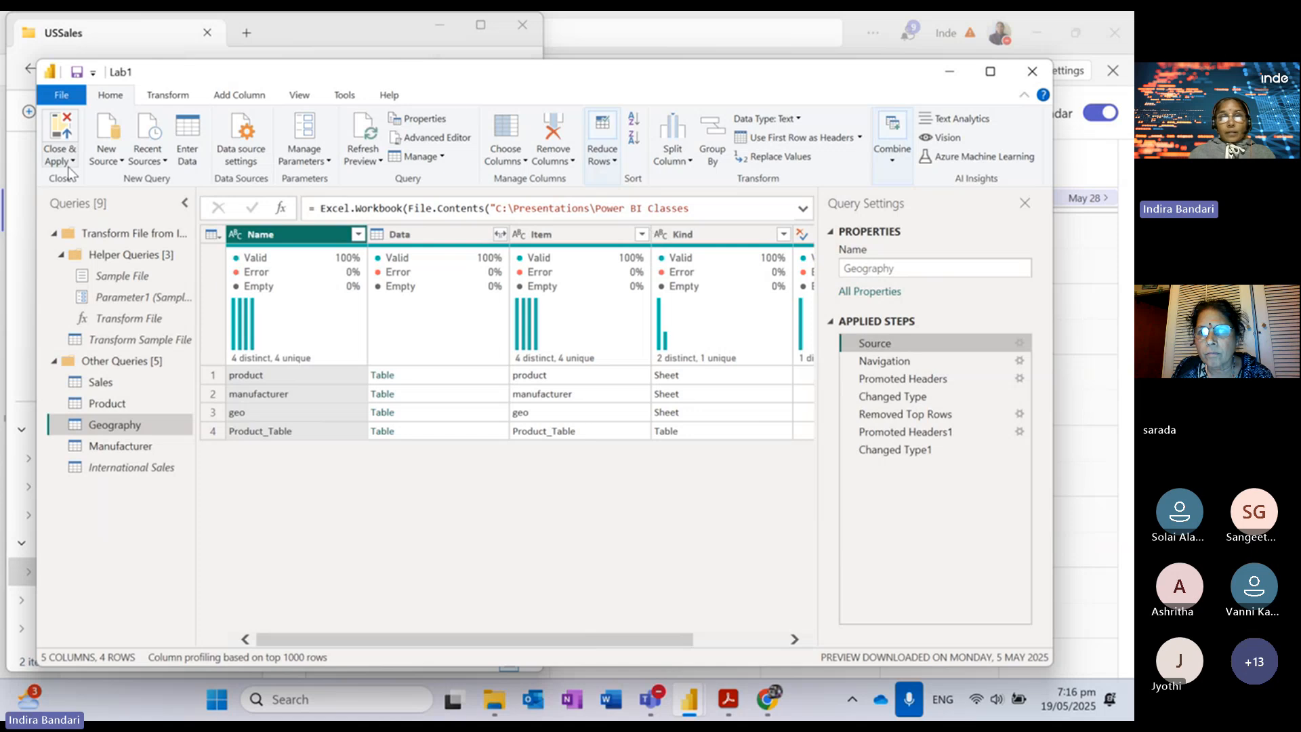
pyautogui.click(871, 455)
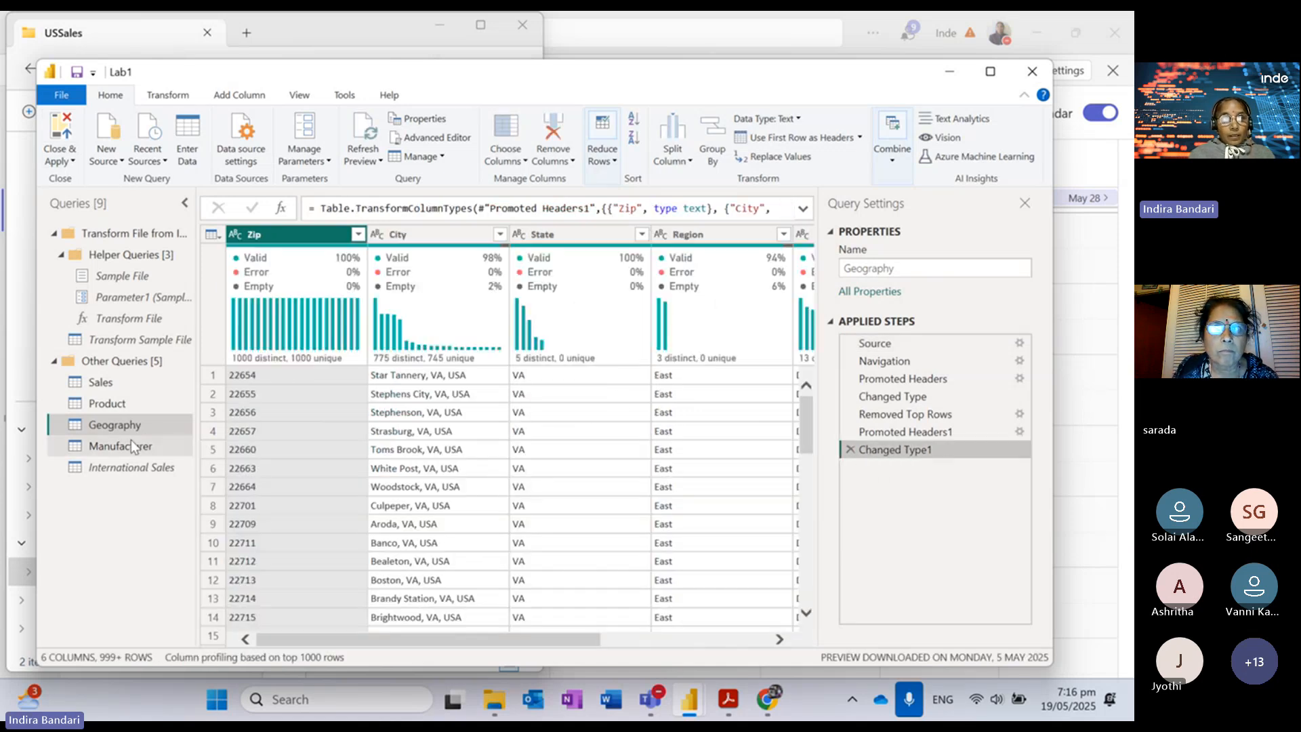
# Step: Turn on column profiling to inspect Country values, then Close & Apply the changes
pyautogui.click(263, 238)
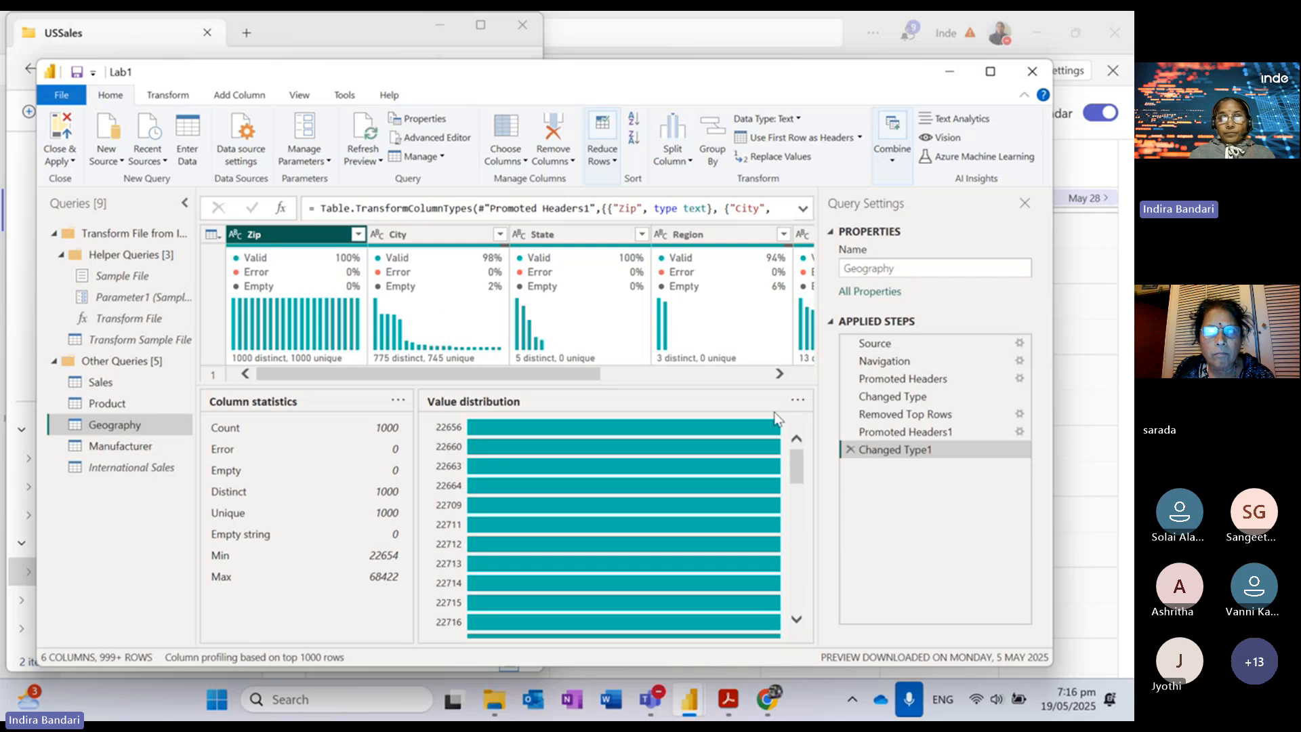
pyautogui.hscroll(3, 725, 273)
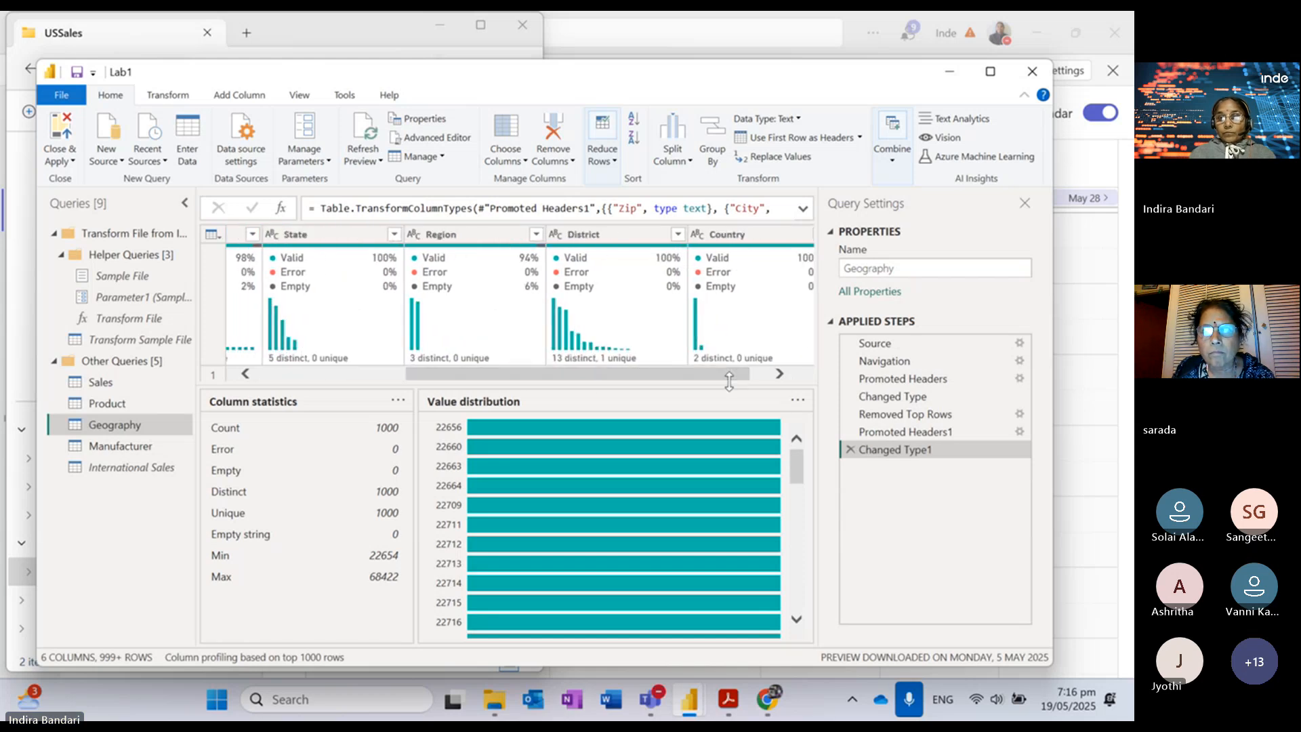
pyautogui.click(715, 235)
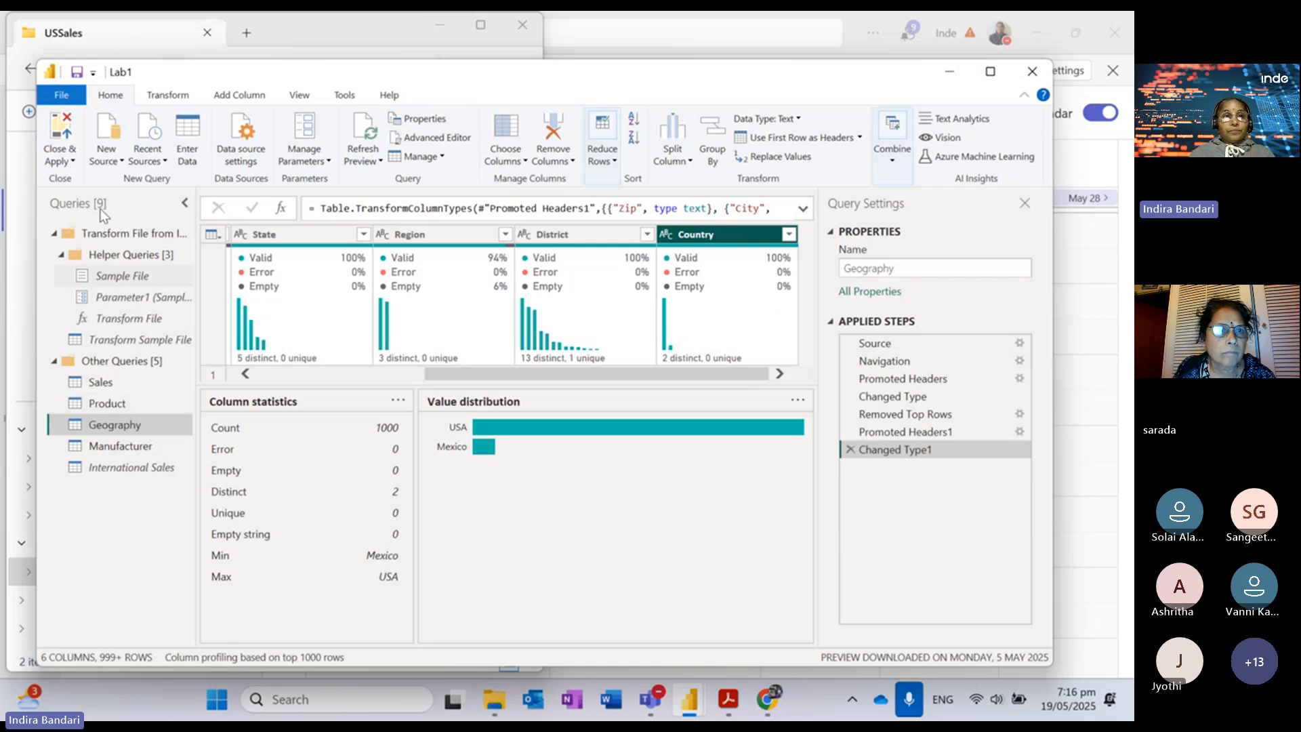
pyautogui.click(71, 161)
pyautogui.click(80, 180)
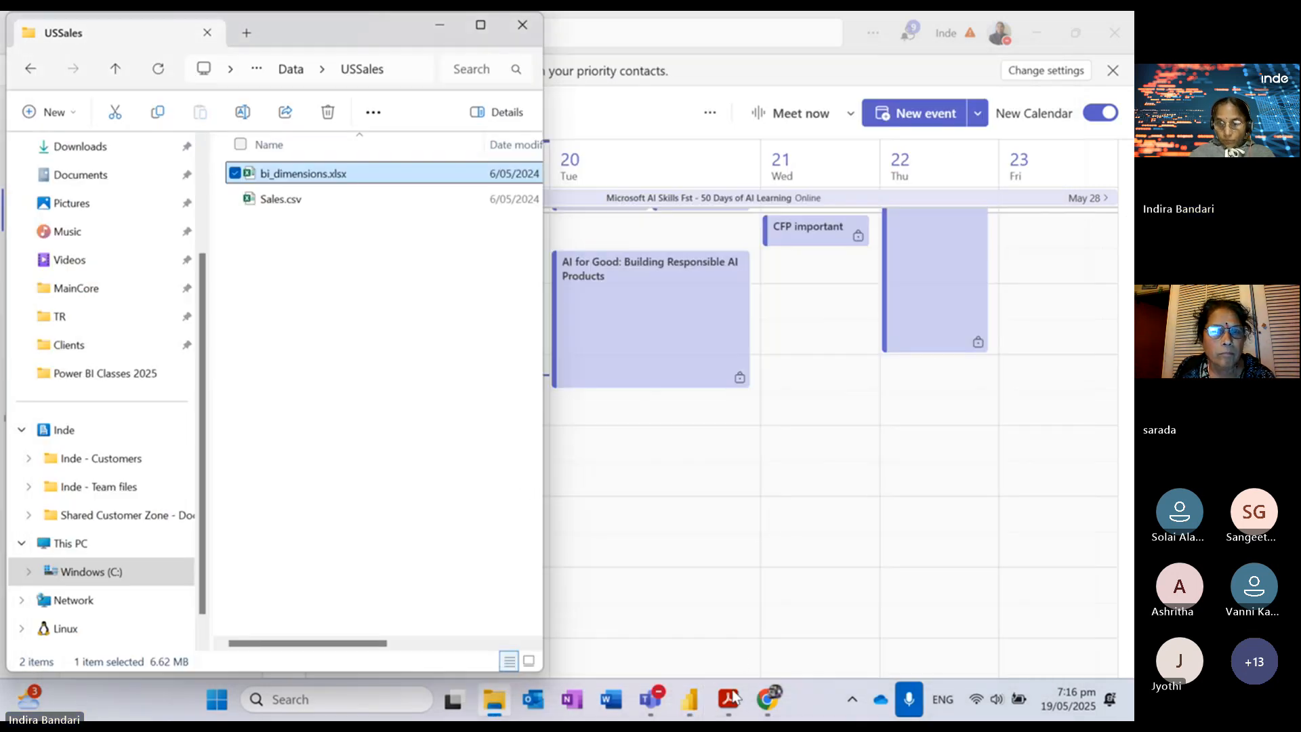
# Step: Return to the Lab1 report and filter it to the (Blank) country bar, showing 323286
pyautogui.moveTo(735, 705)
pyautogui.moveTo(690, 702)
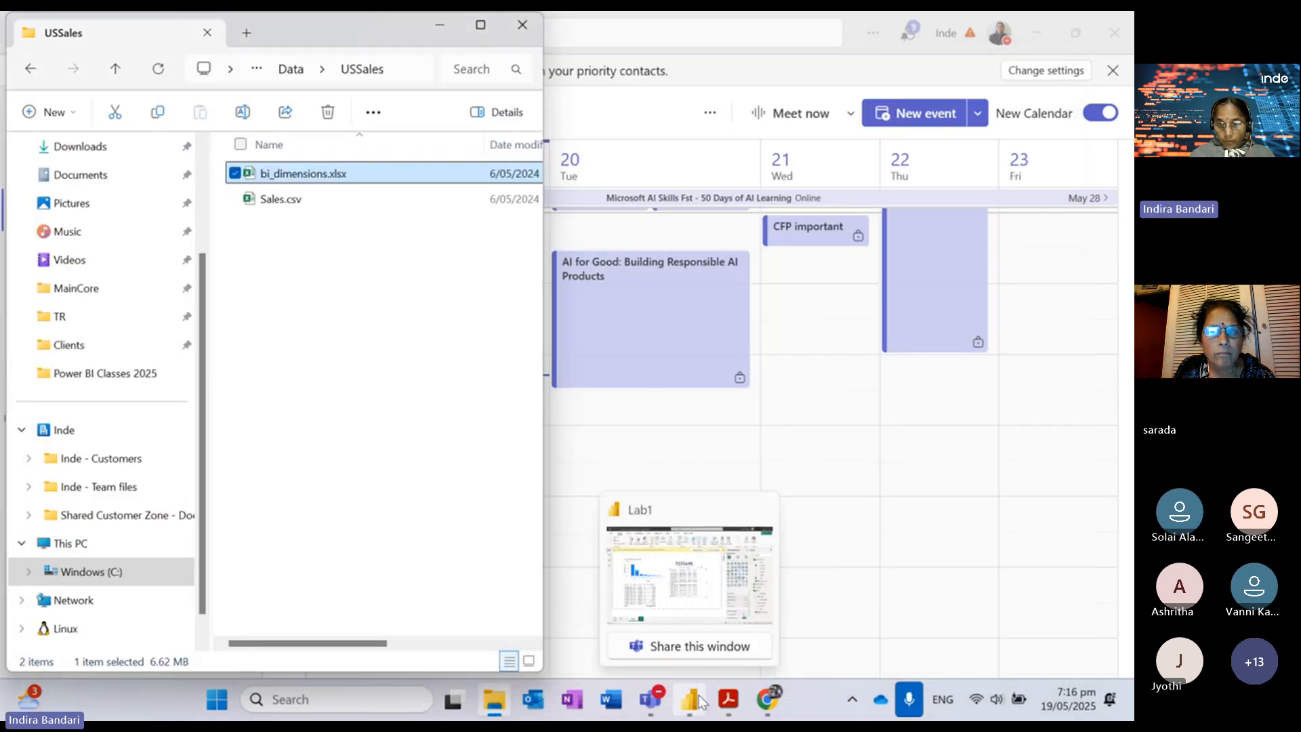
pyautogui.click(677, 593)
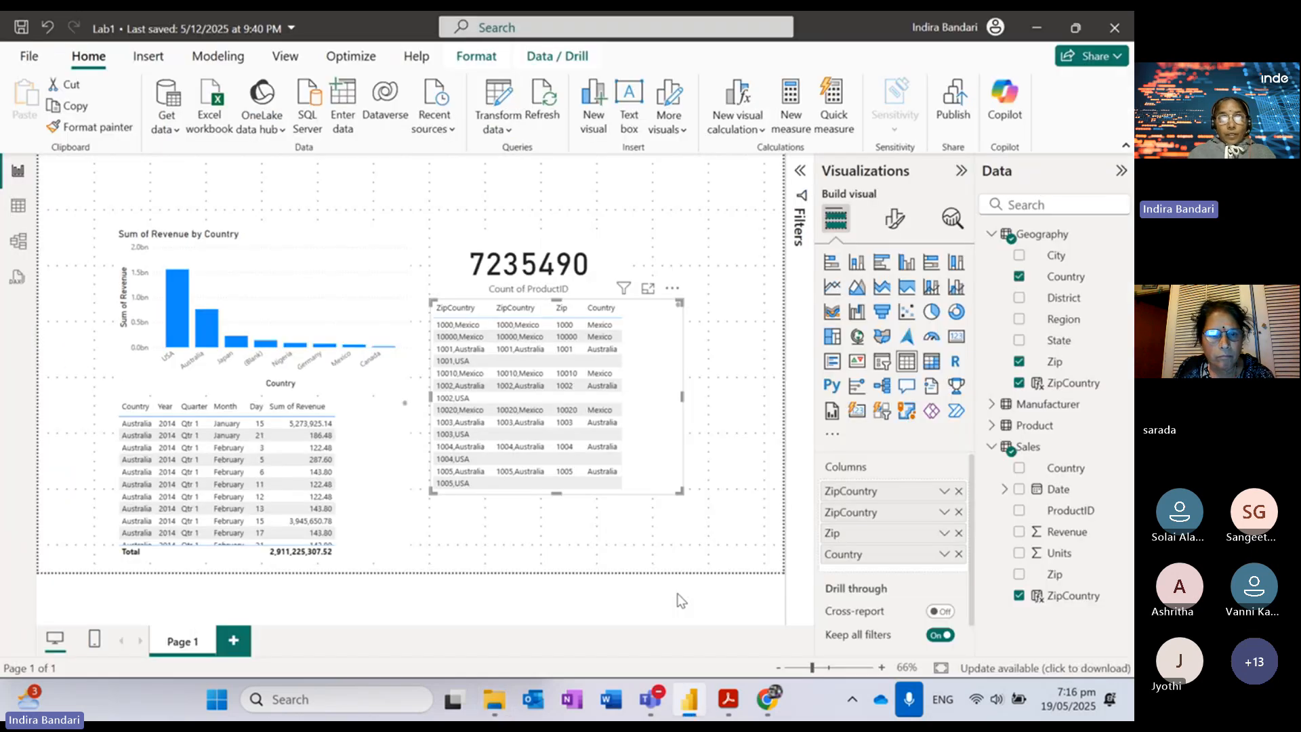
pyautogui.click(265, 345)
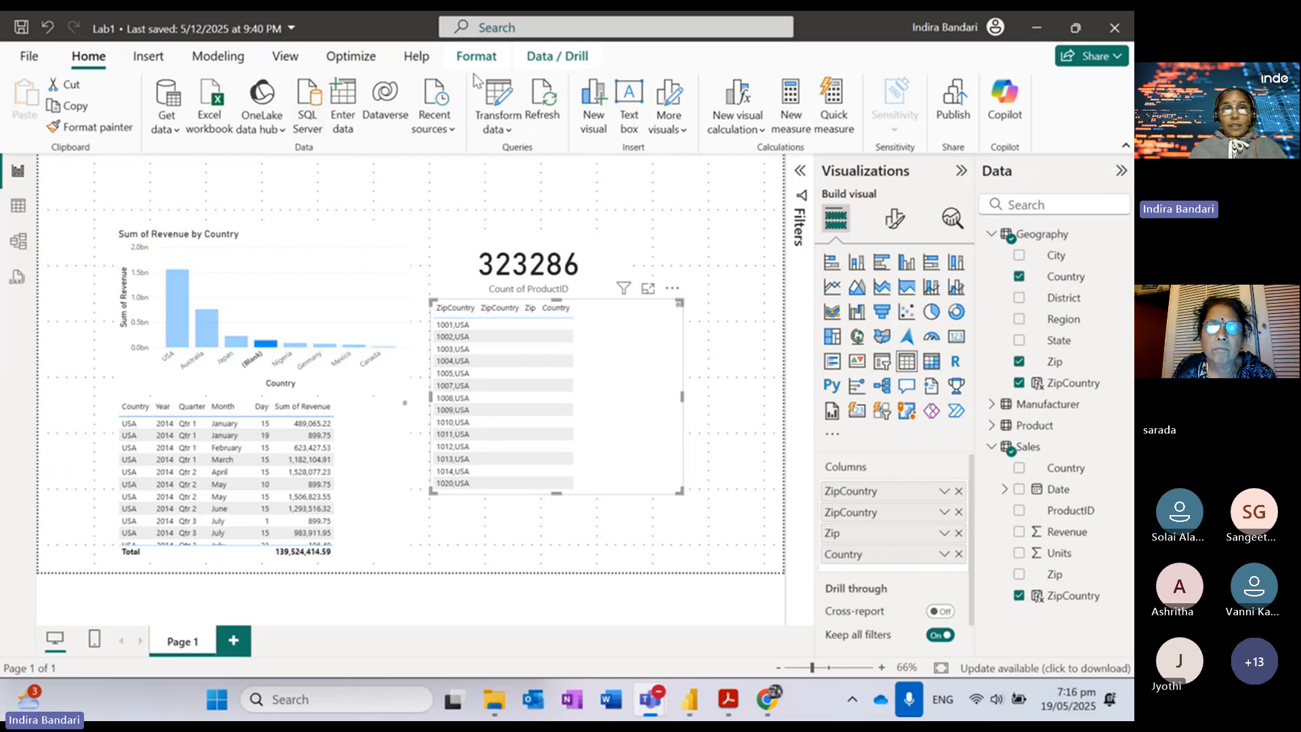
pyautogui.click(555, 107)
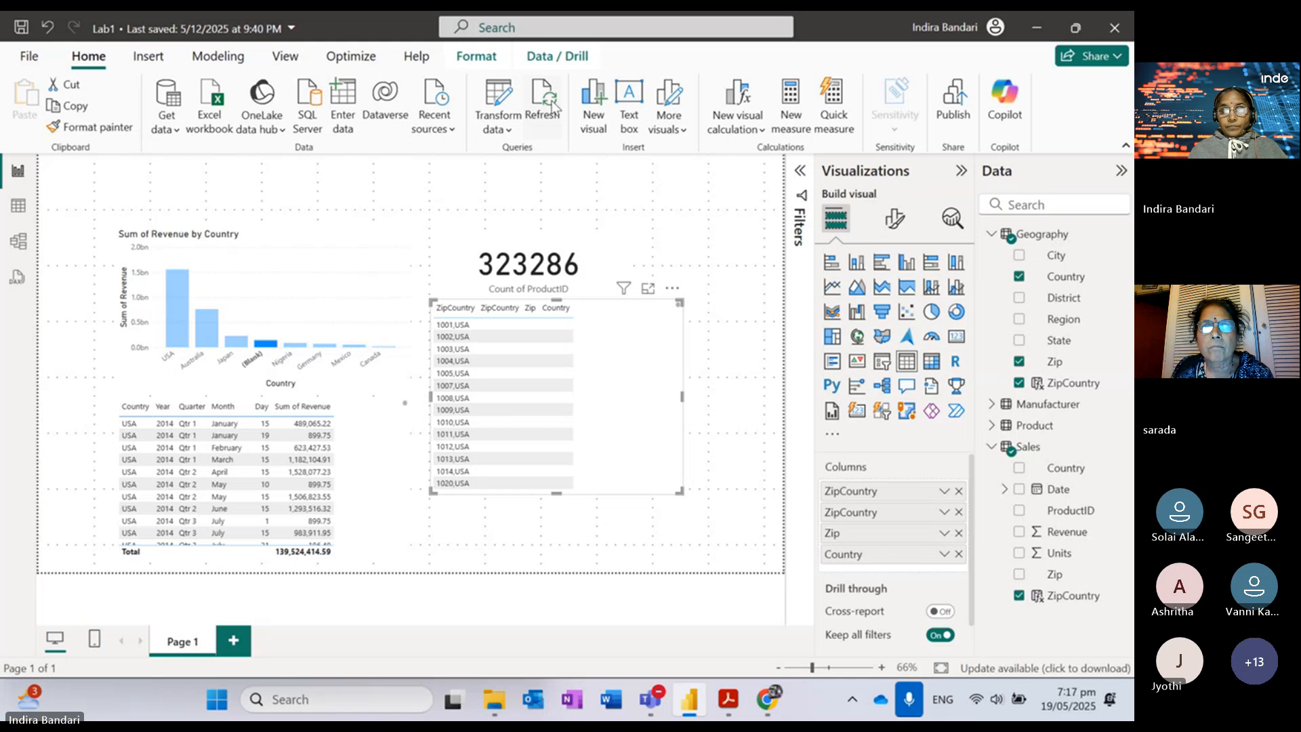
# Step: Refresh the Lab1 report data from the CSV files and bi_dimensions.xlsx
pyautogui.click(554, 107)
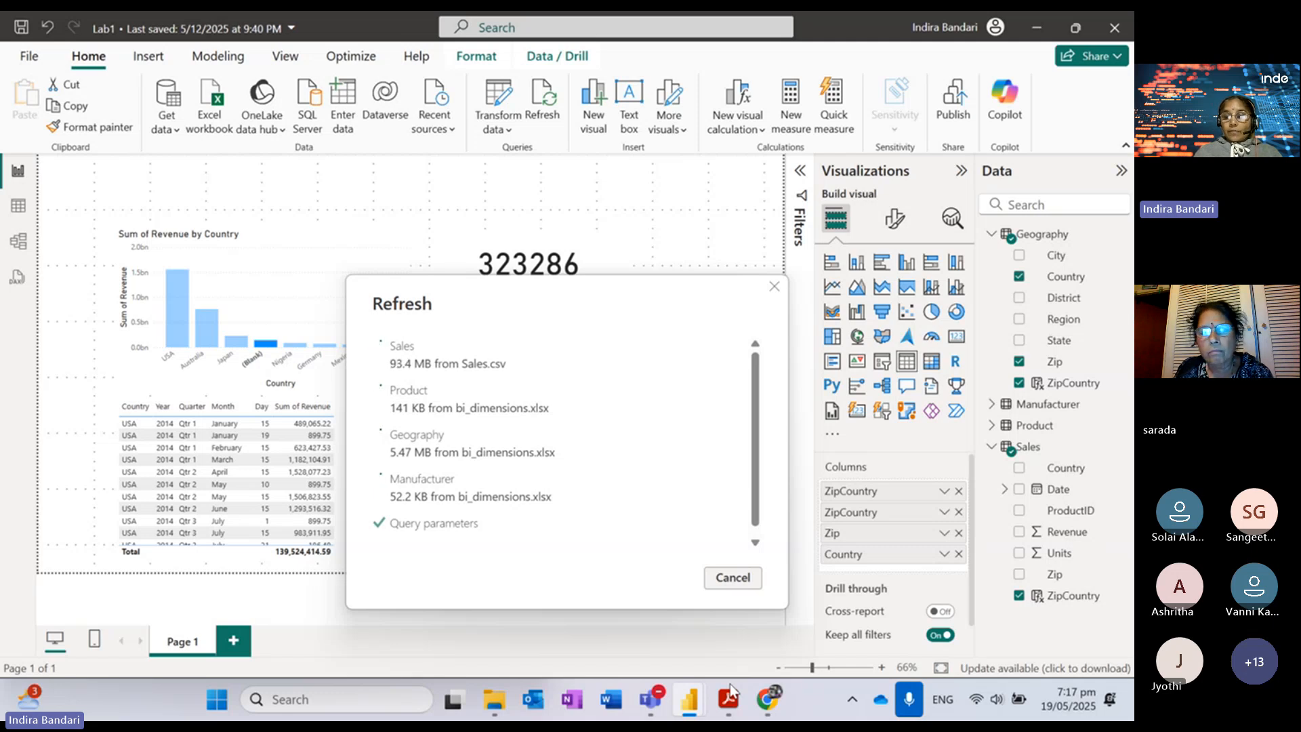
pyautogui.moveTo(732, 698)
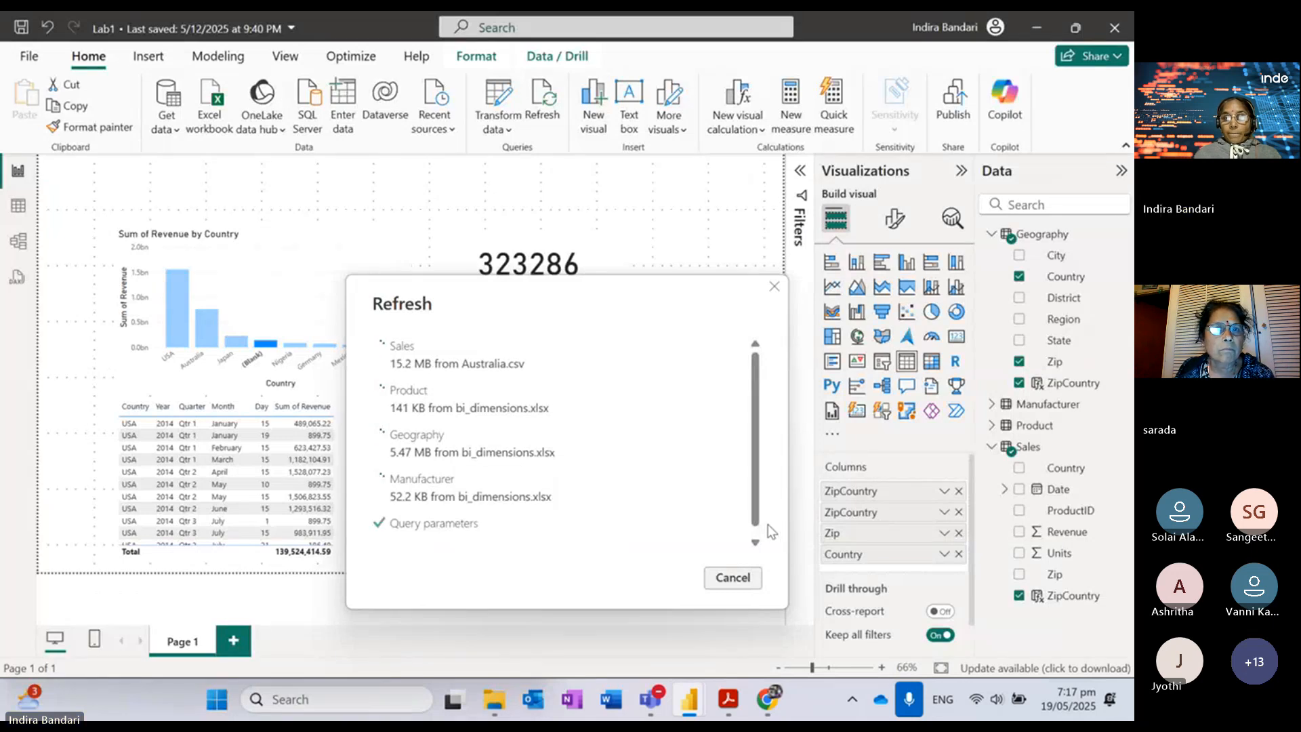
pyautogui.click(756, 547)
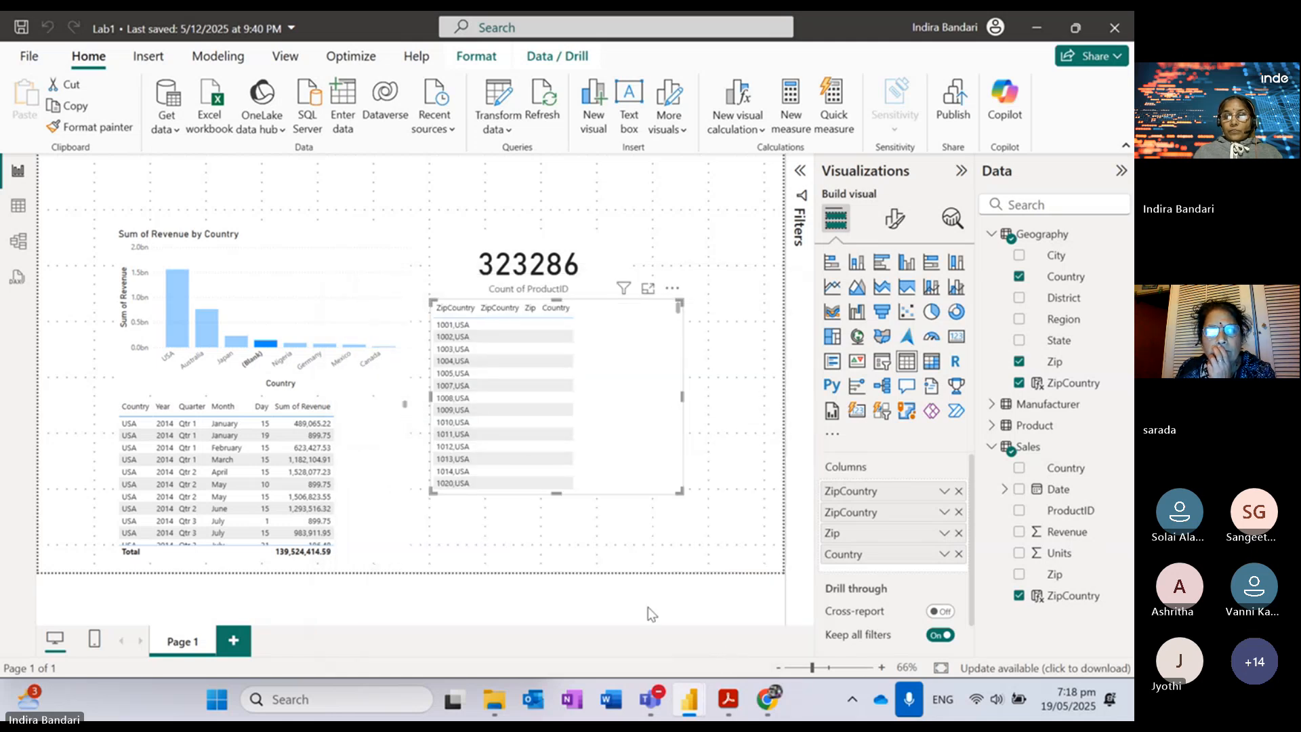
# Step: Open bi_dimensions.xlsx and inspect the Nigeria rows, such as Warri and zip 900001
pyautogui.moveTo(483, 713)
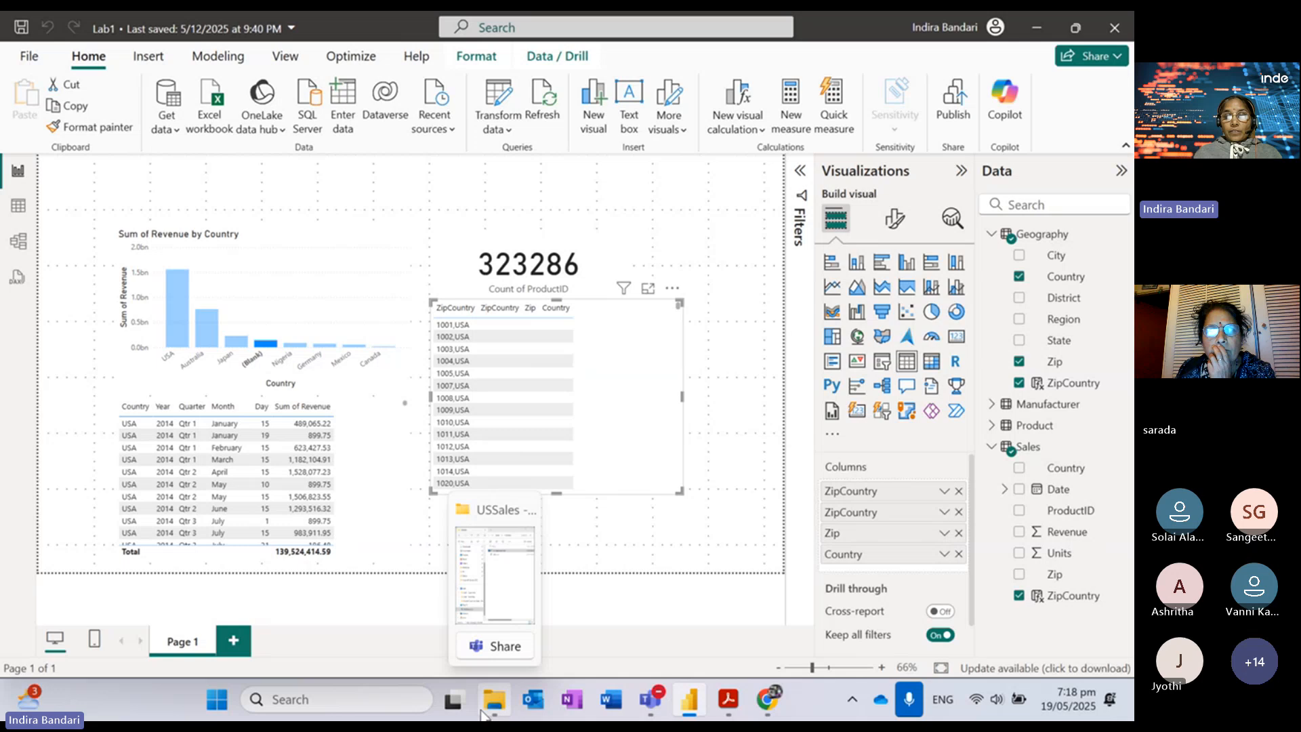
pyautogui.click(493, 582)
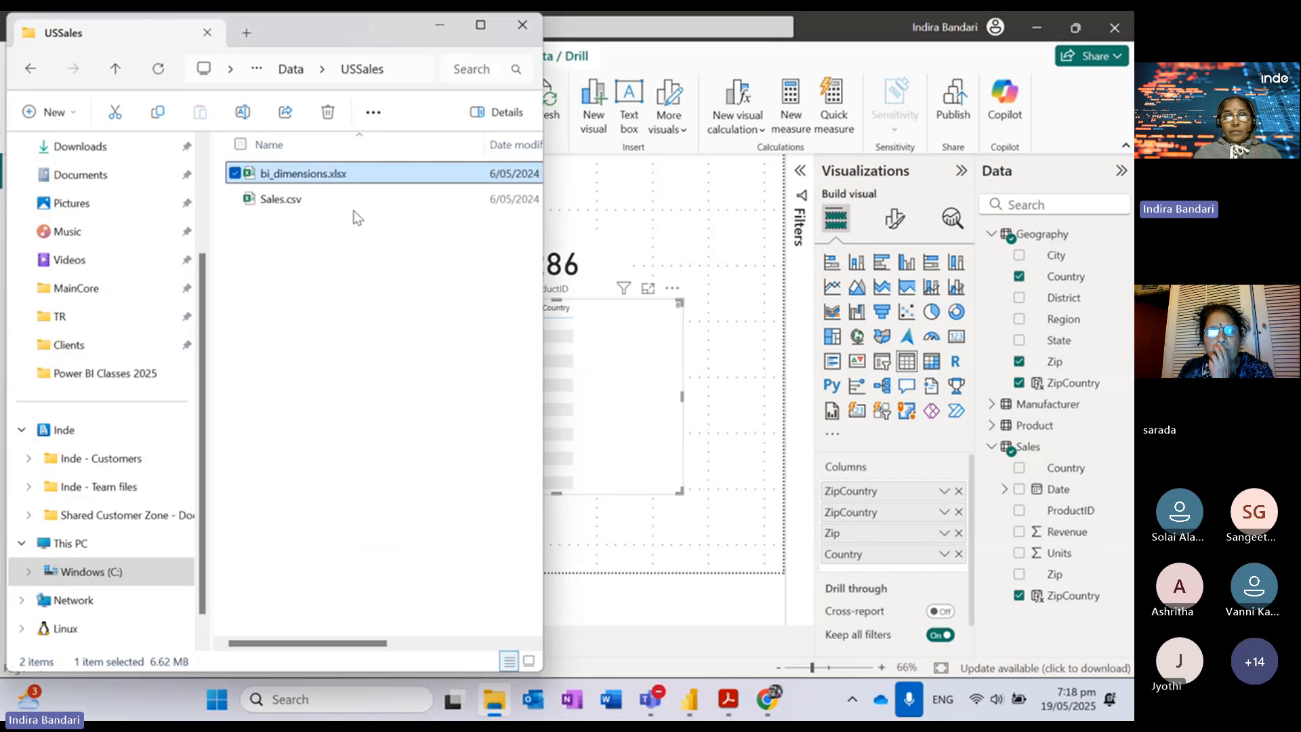
pyautogui.doubleClick(336, 175)
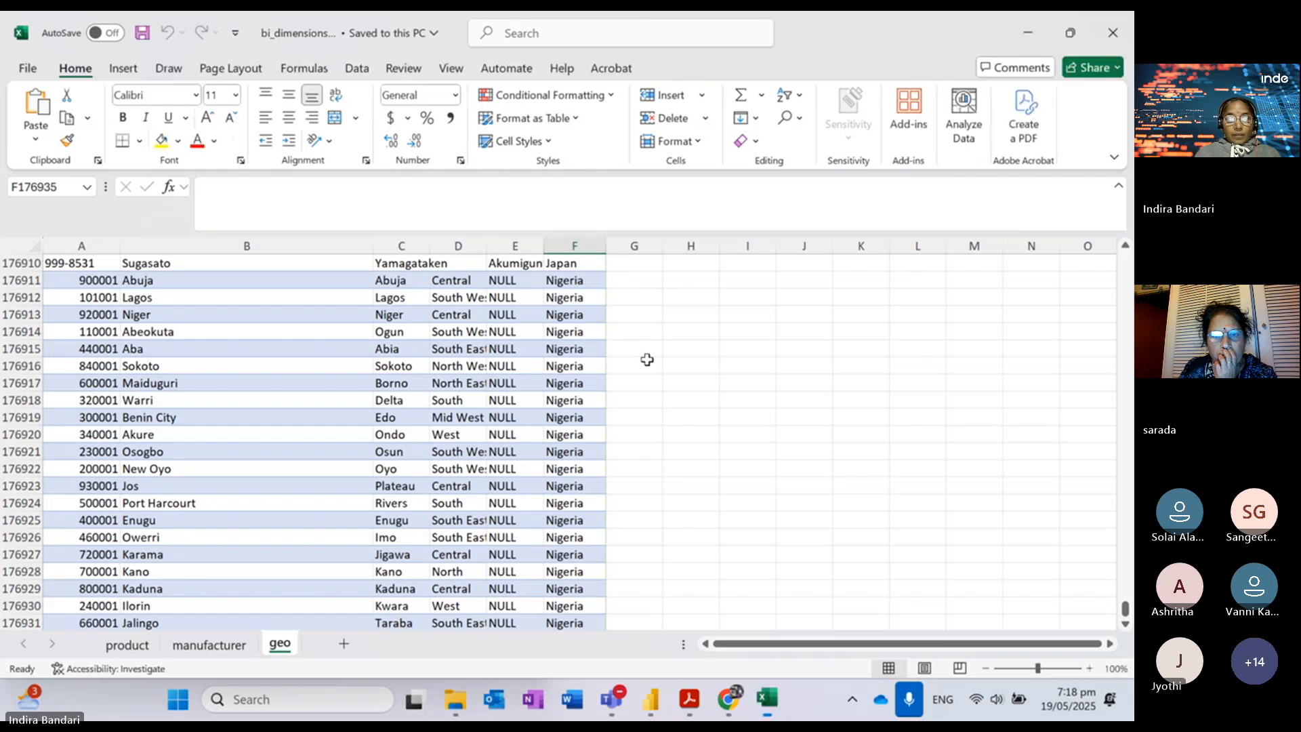
pyautogui.click(258, 400)
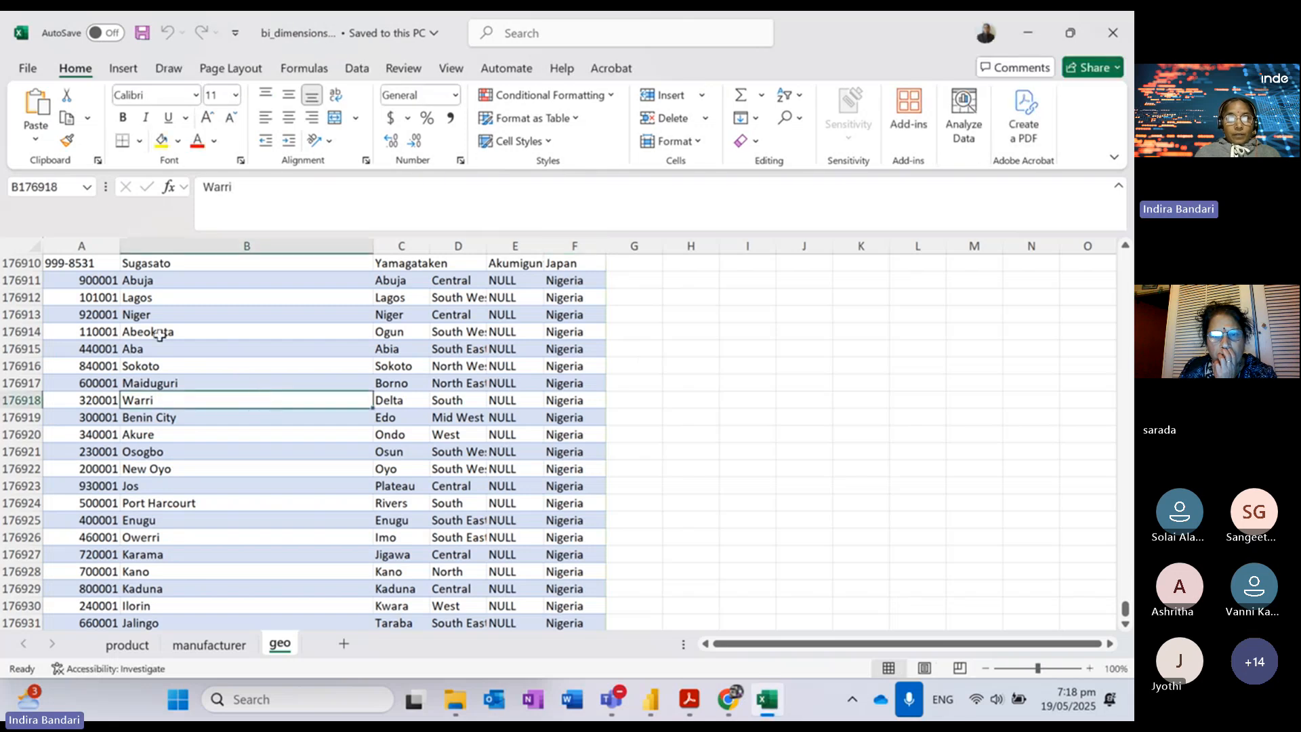
pyautogui.click(82, 278)
# Step: Jump to the top of the geo sheet and inspect the Stephenson, VA and District #07 values
pyautogui.scroll(20, 213, 282)
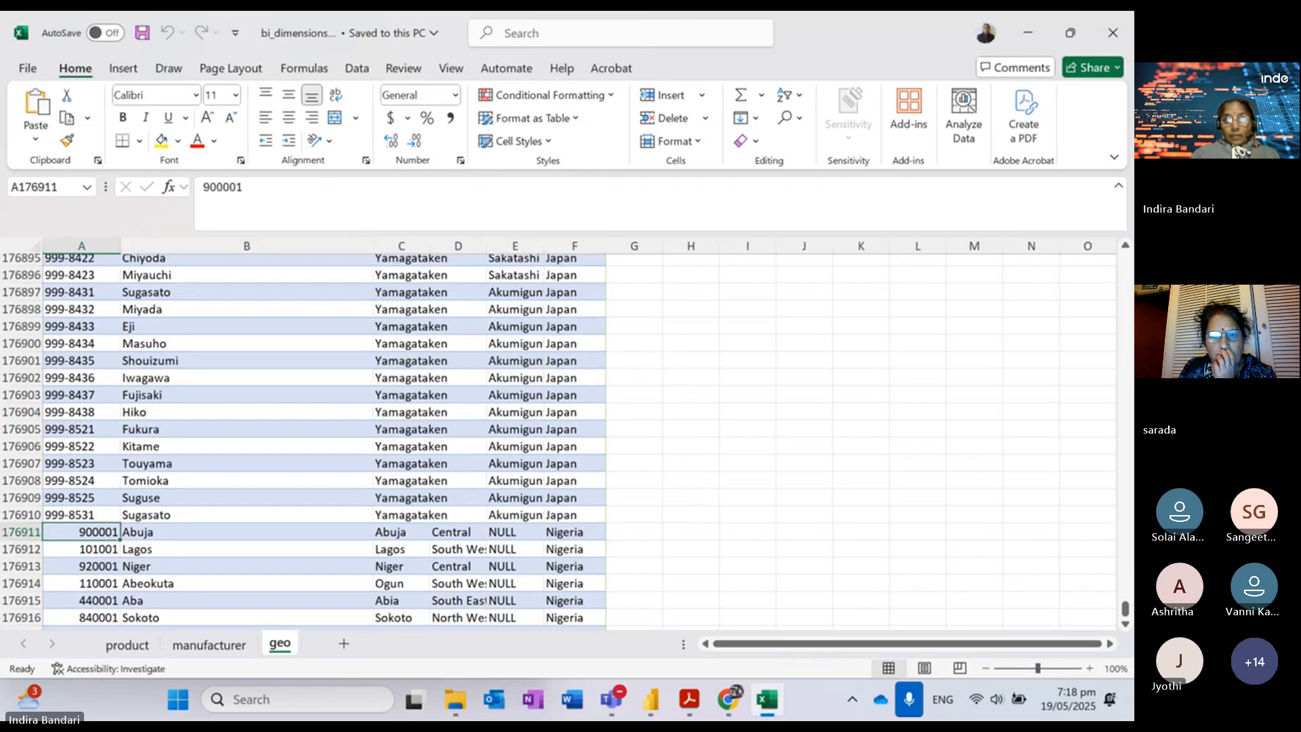
pyautogui.scroll(2, 305, 440)
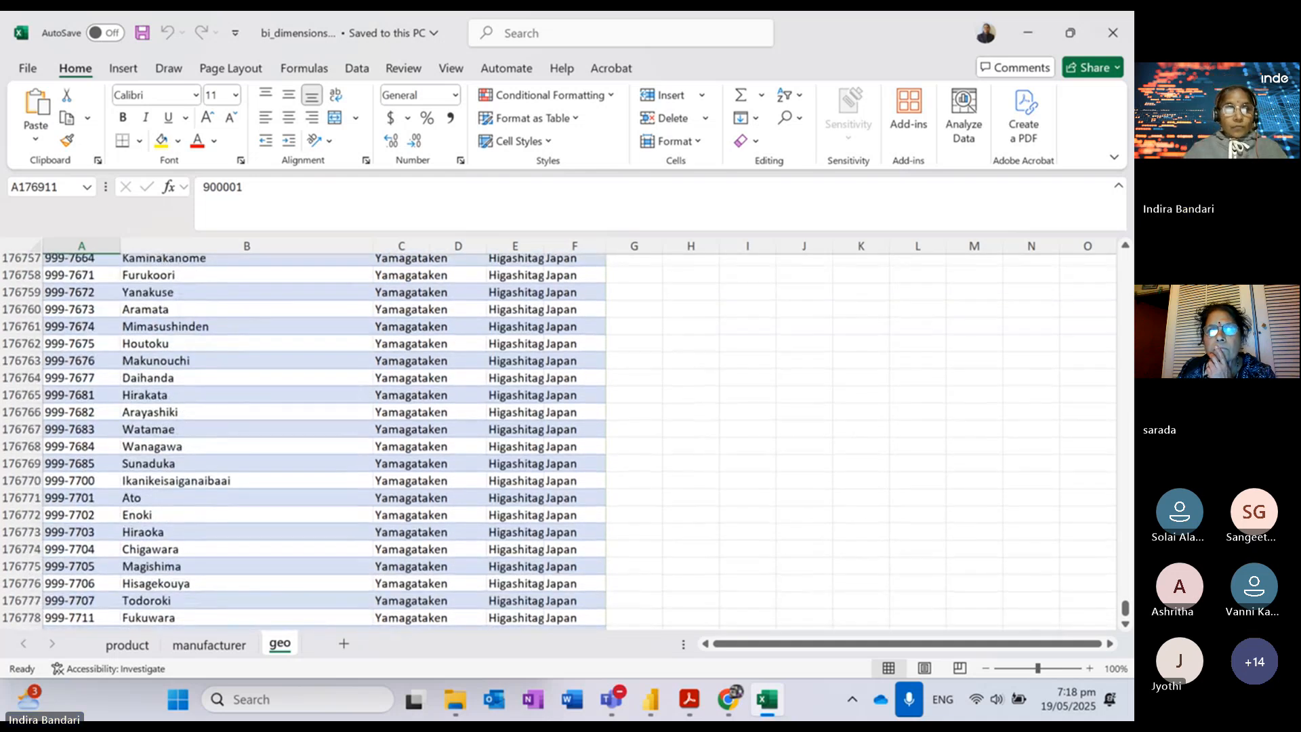
pyautogui.hotkey('ctrl', 'Home')
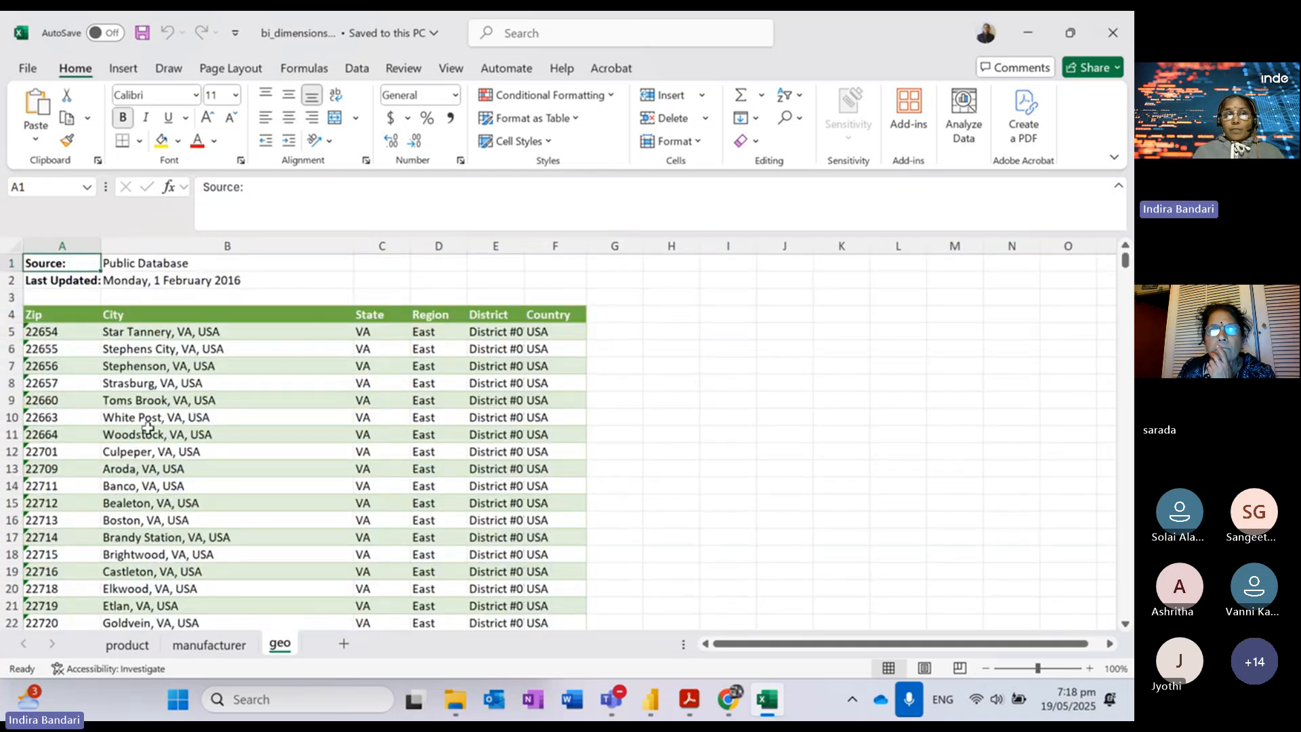
pyautogui.click(127, 363)
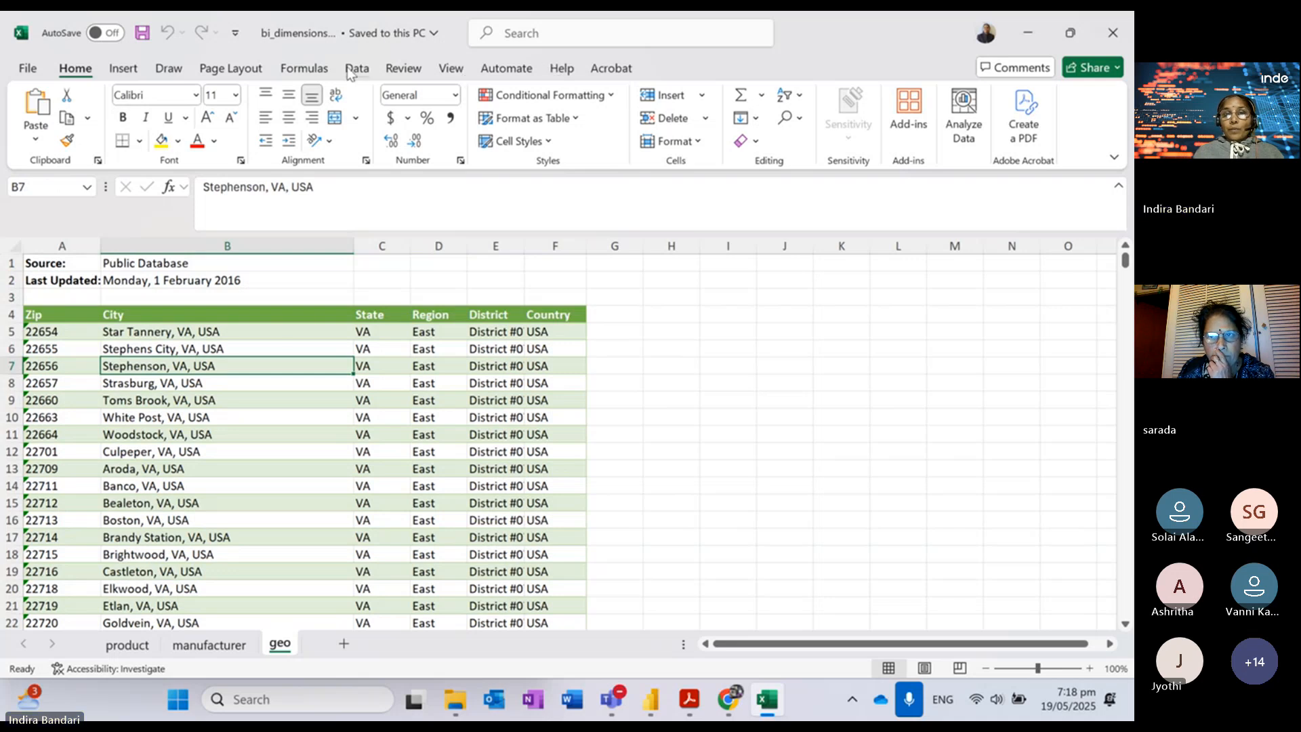
pyautogui.click(486, 437)
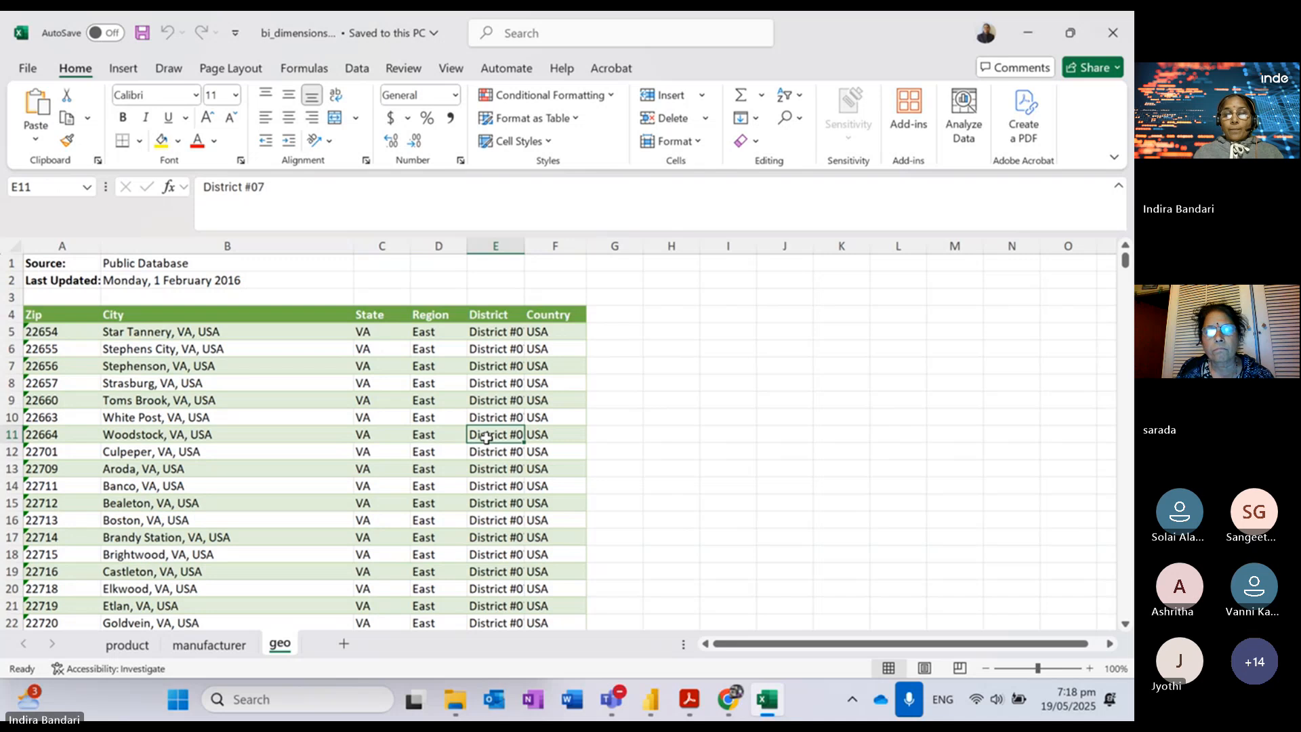
# Step: Open Power Query Editor and preview the Geography query's Source step workbook items
pyautogui.click(651, 701)
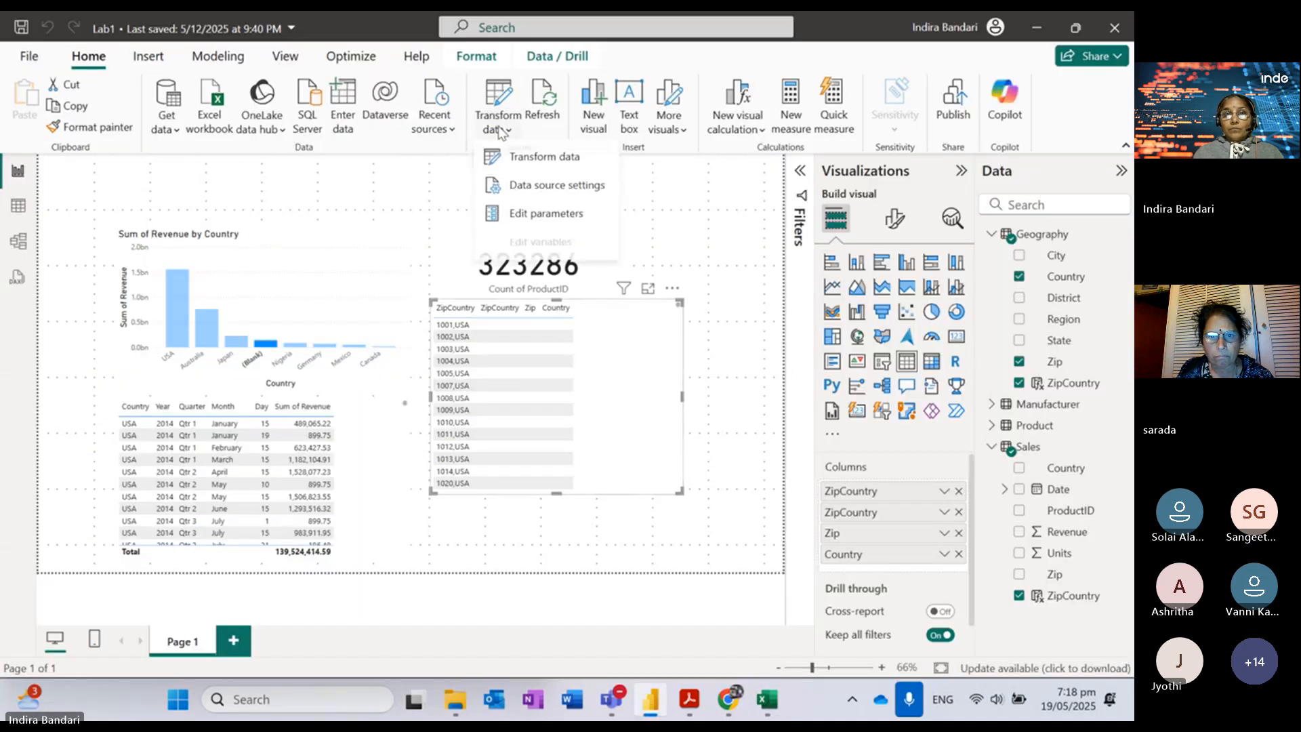
pyautogui.click(522, 155)
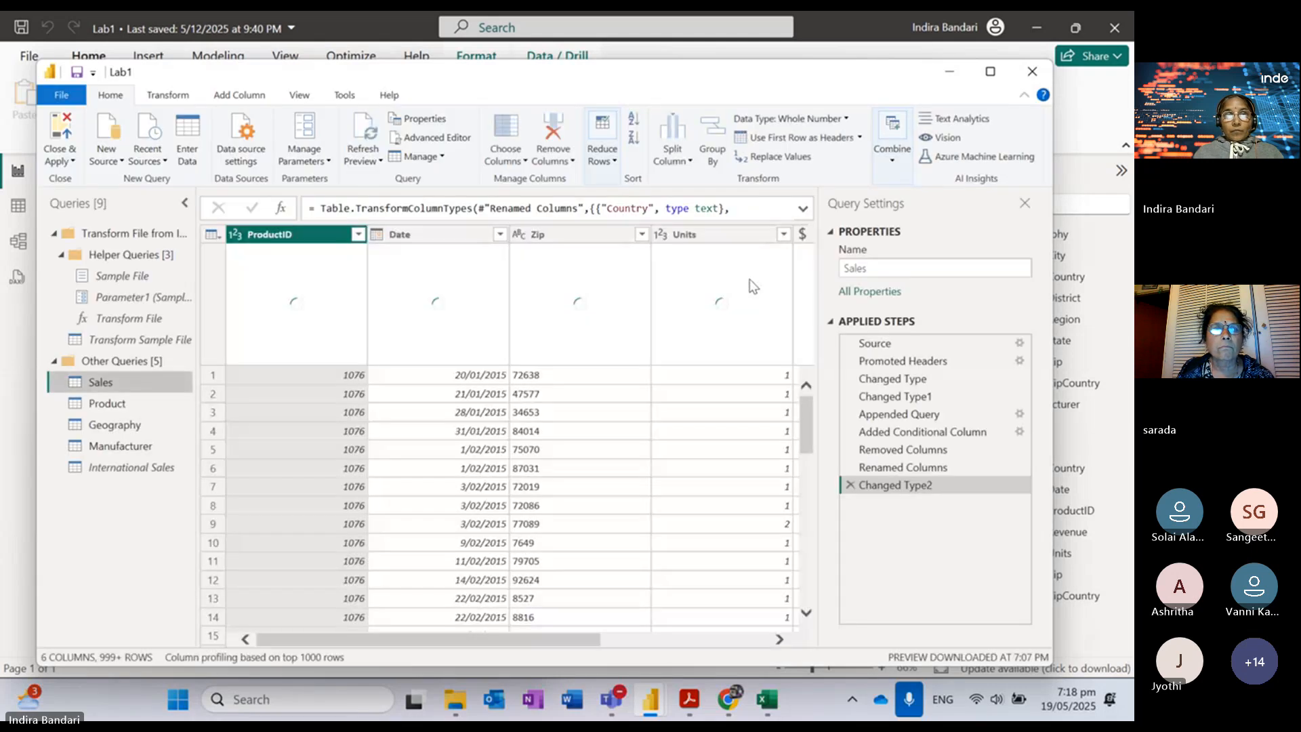
pyautogui.click(102, 424)
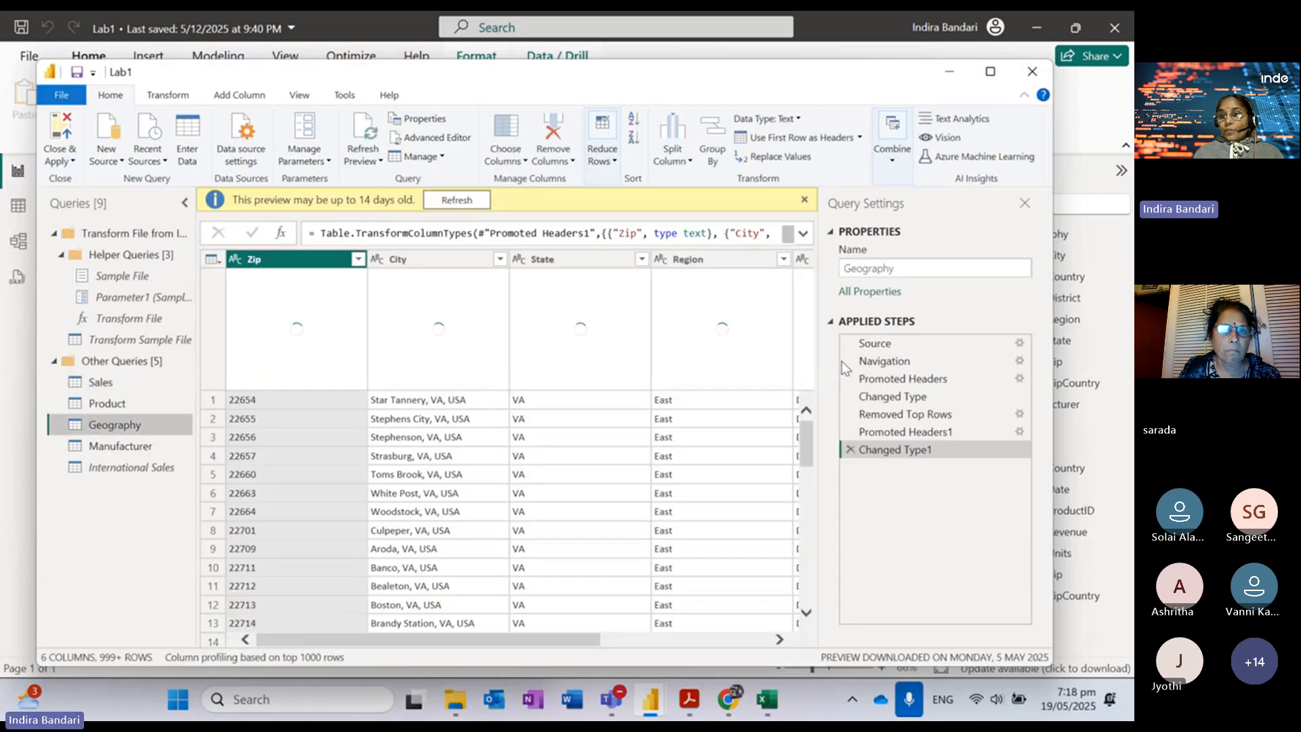
pyautogui.click(871, 344)
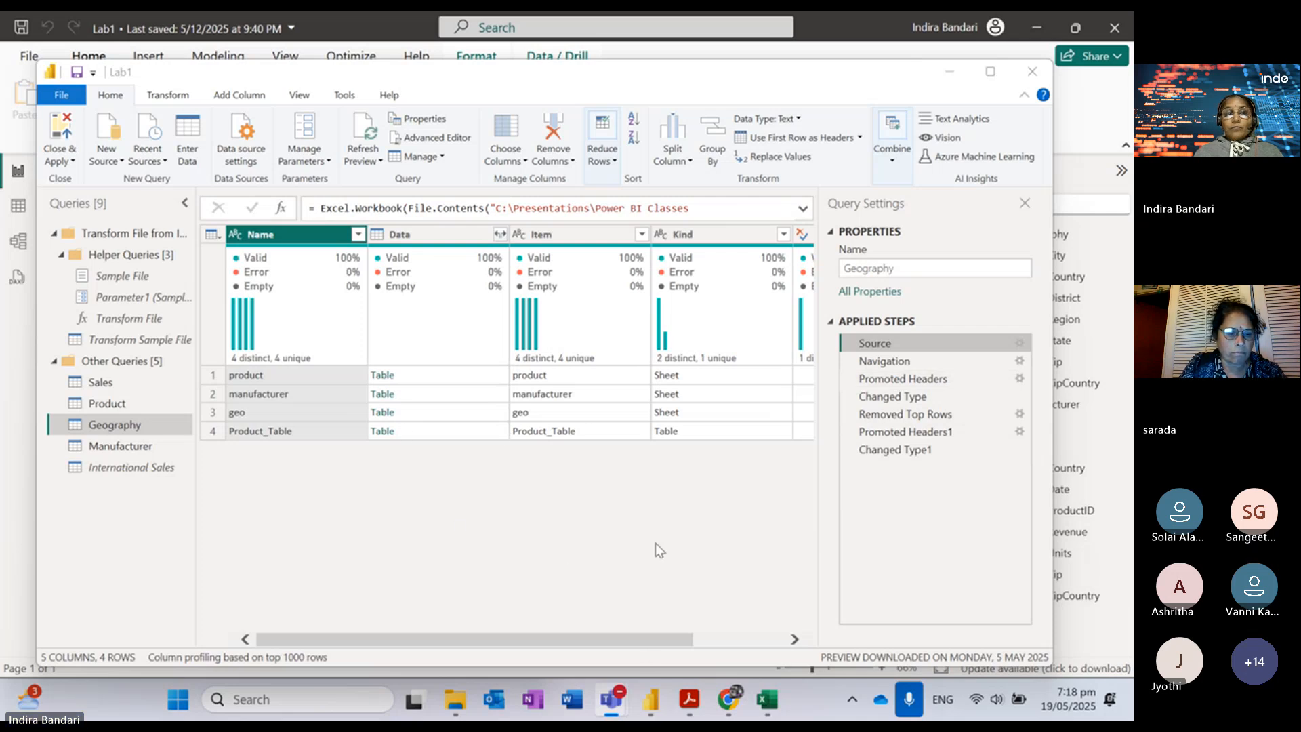
# Step: Select the geo sheet's Zip column from A4 down to count its 176932 entries
pyautogui.click(777, 703)
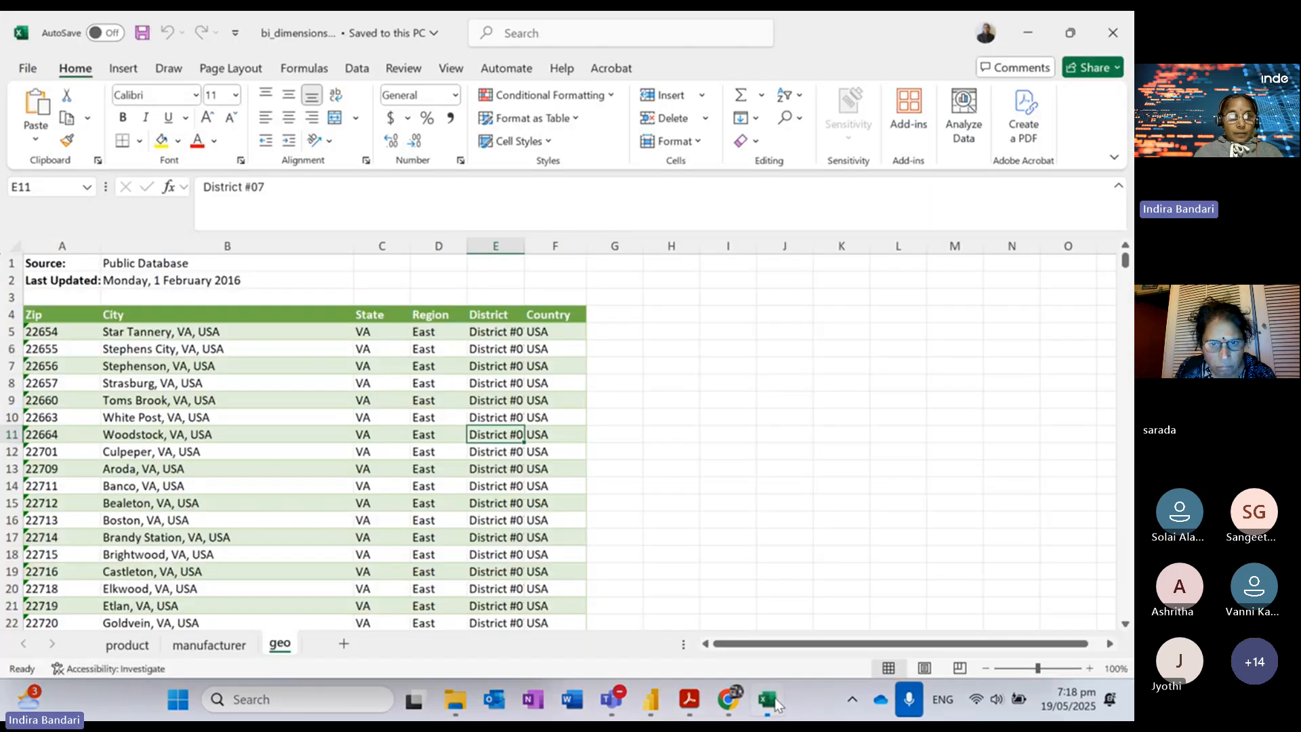
pyautogui.click(54, 316)
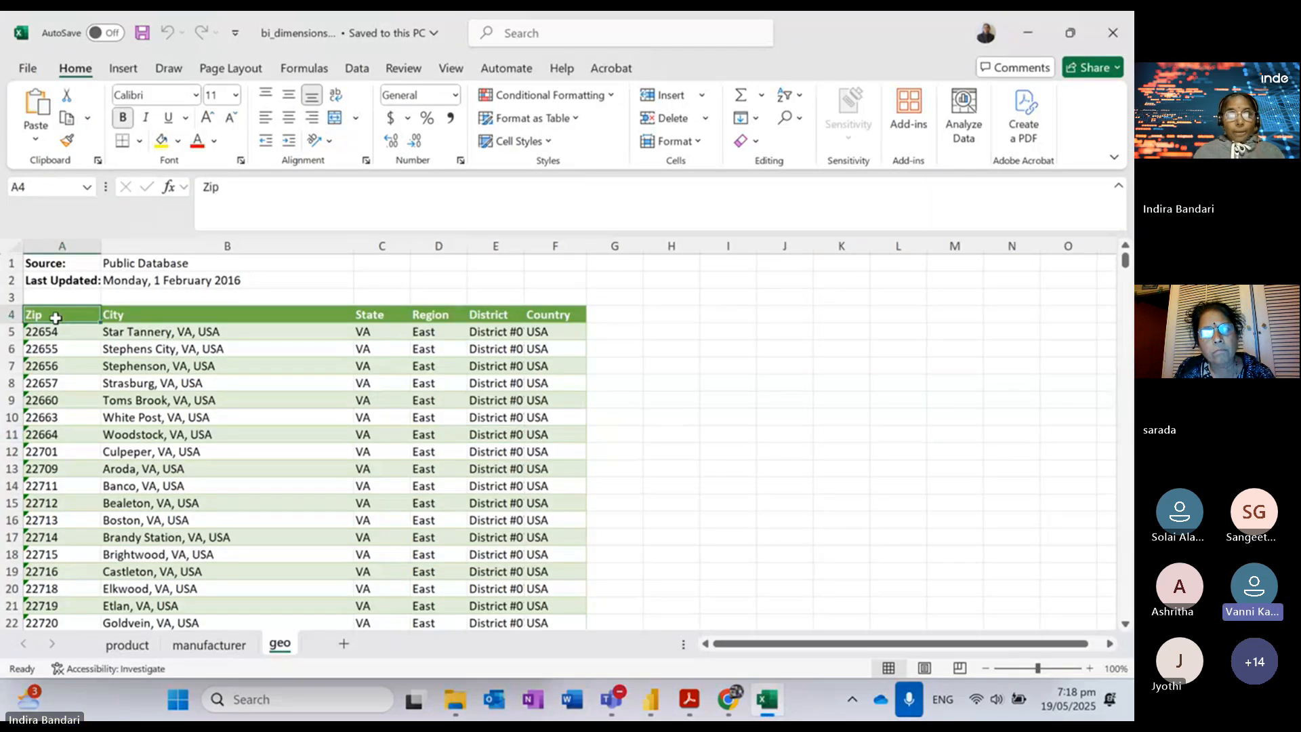
pyautogui.hotkey('ctrl', 'shift', 'Down')
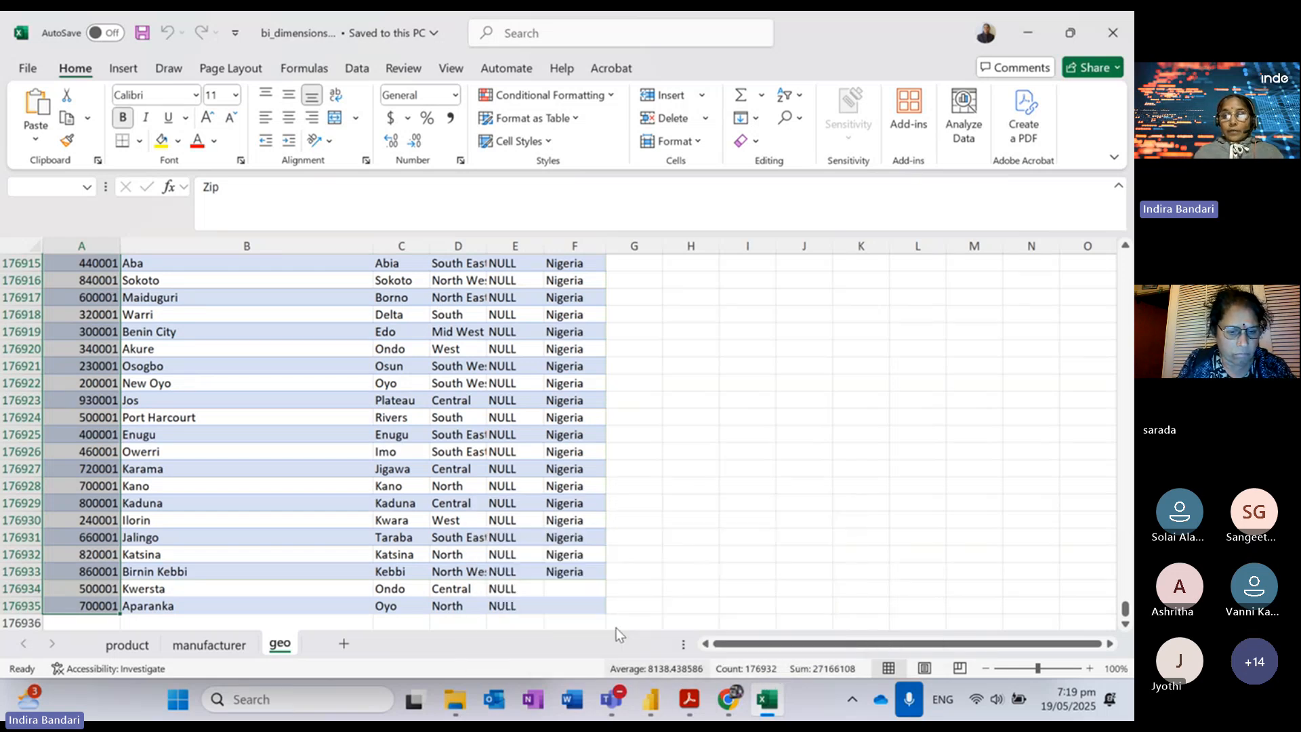
pyautogui.moveTo(651, 699)
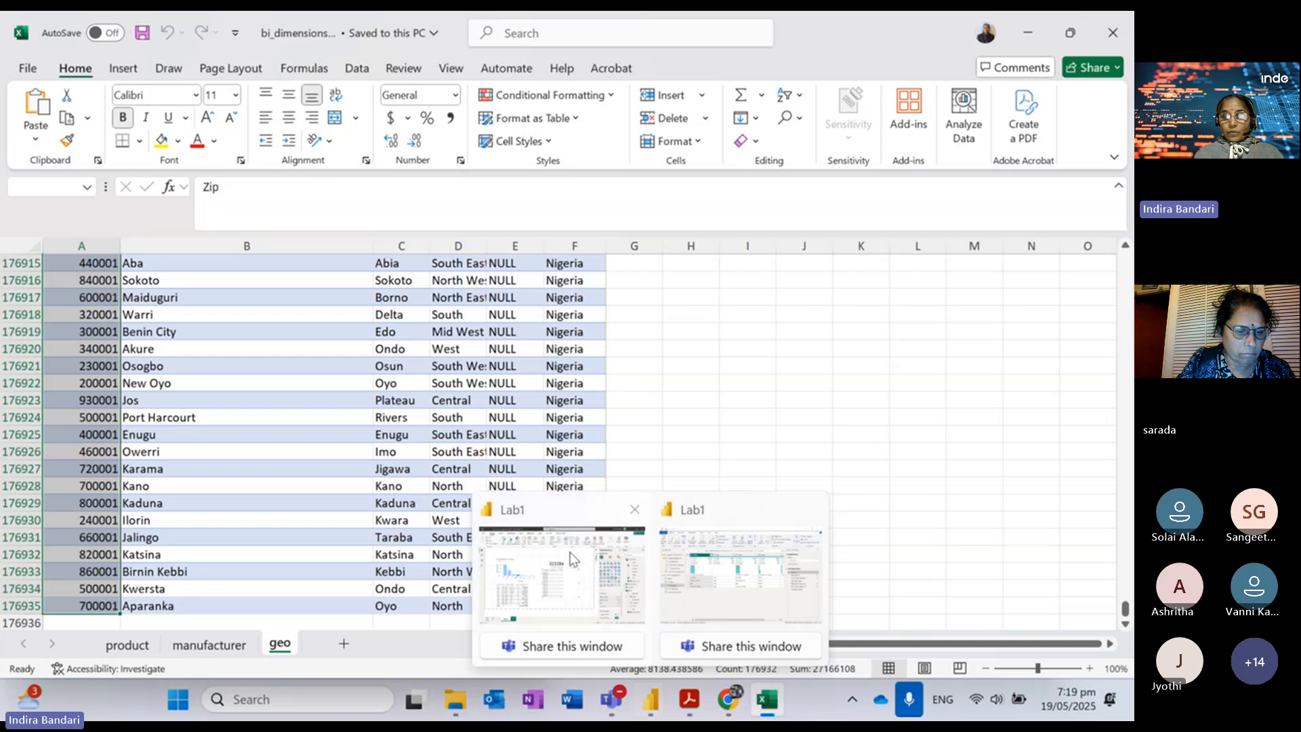
pyautogui.click(554, 510)
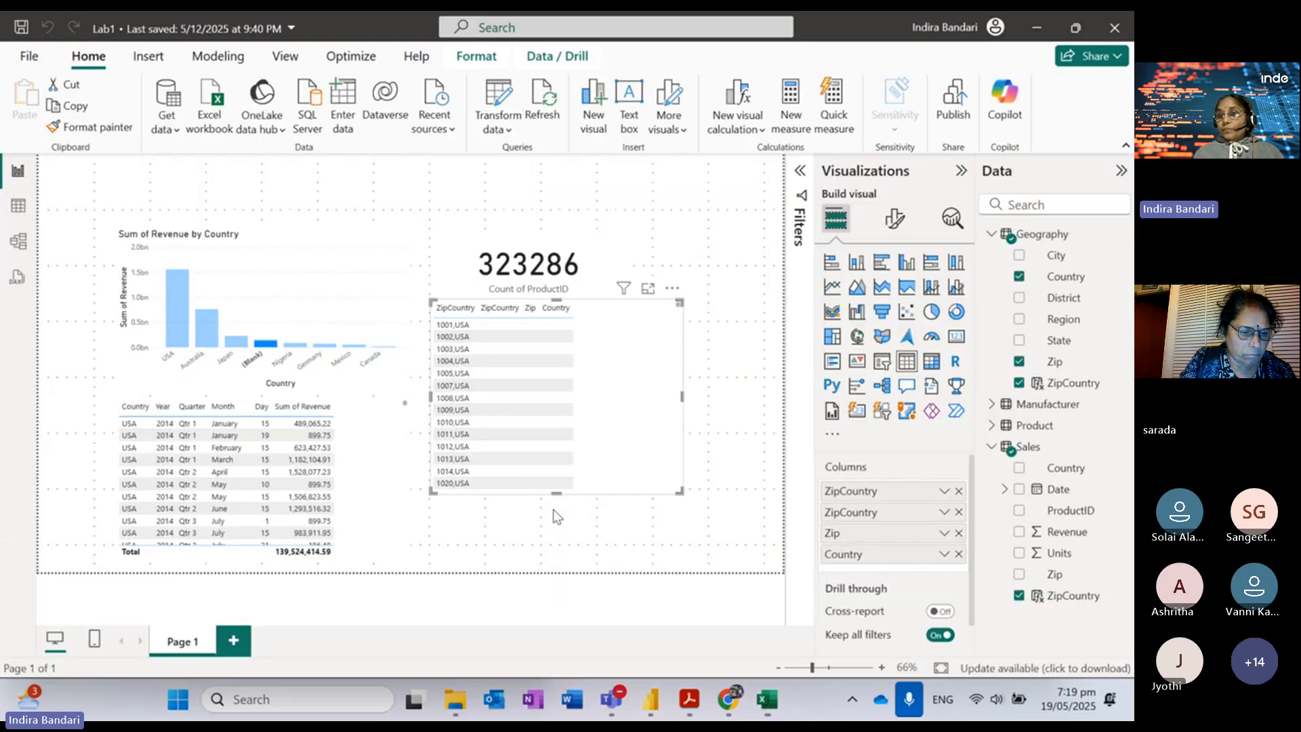
# Step: Add a Count of Zip card and clear the (Blank) filter so it reads 176.93K
pyautogui.click(553, 509)
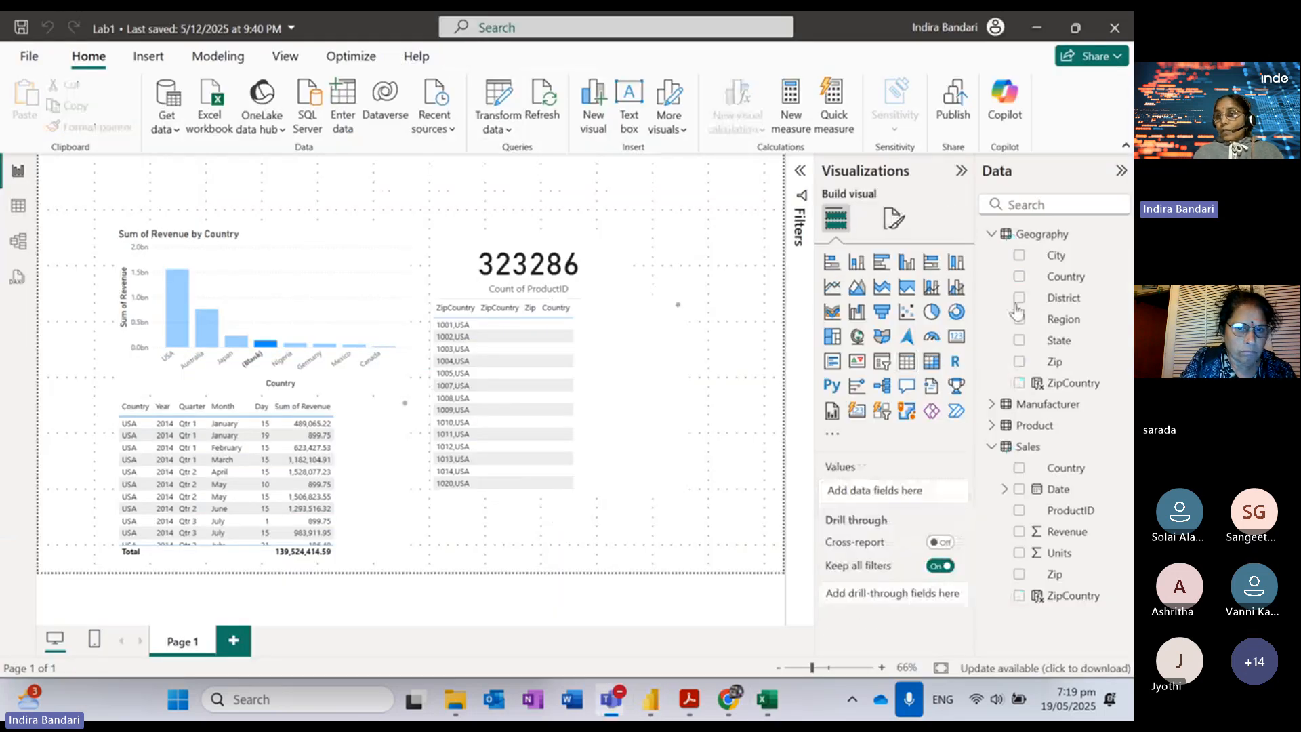
pyautogui.click(1020, 362)
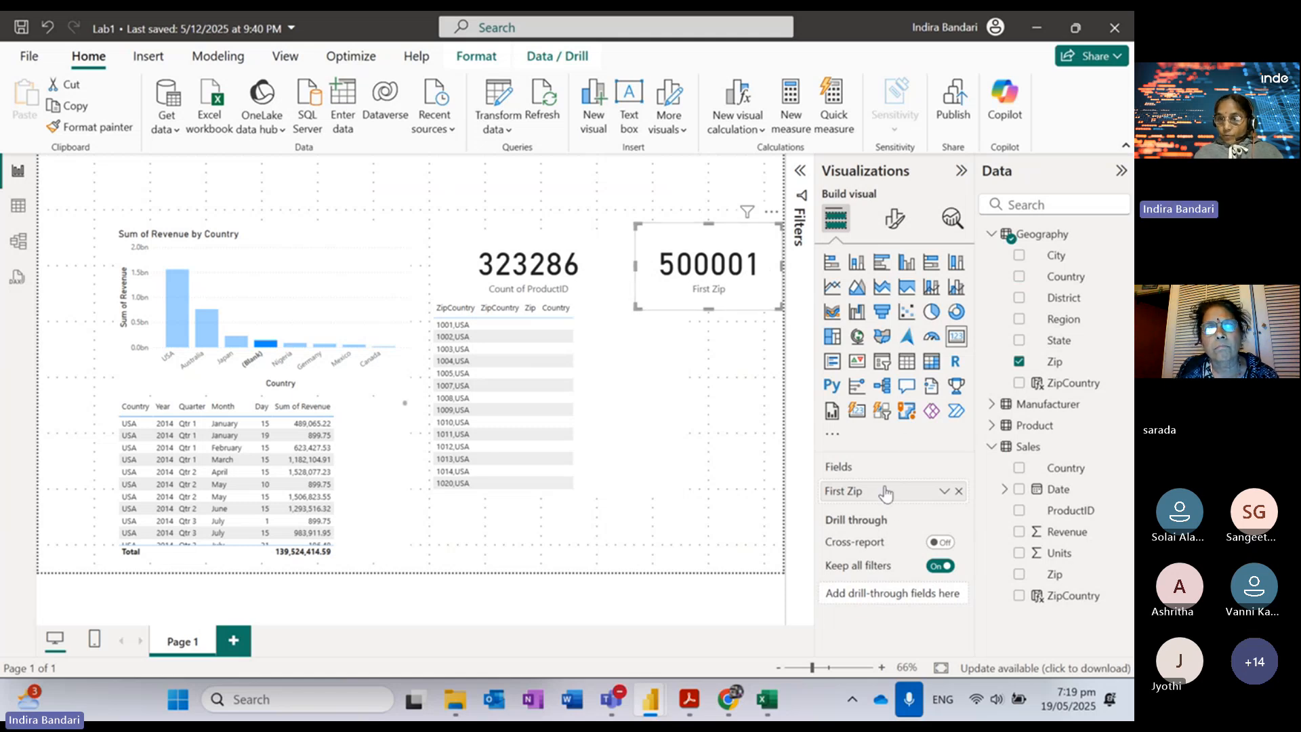
pyautogui.click(944, 491)
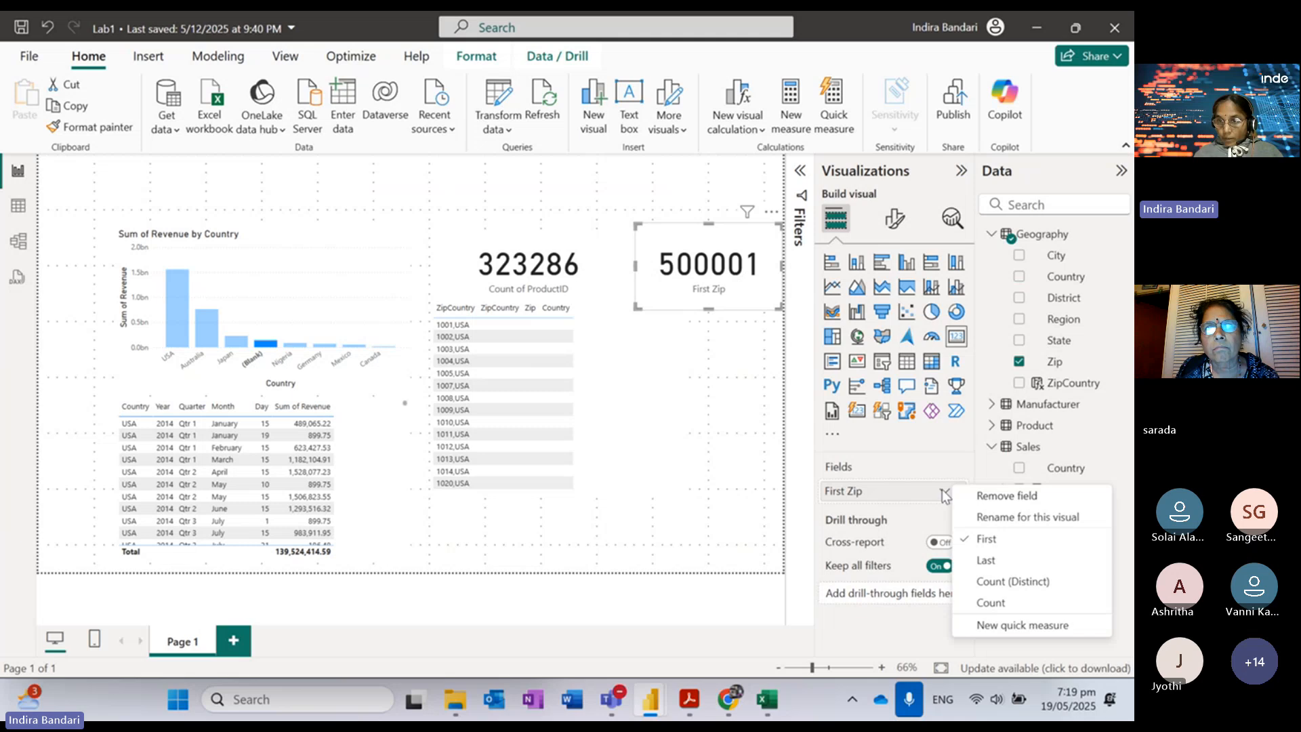
pyautogui.click(983, 603)
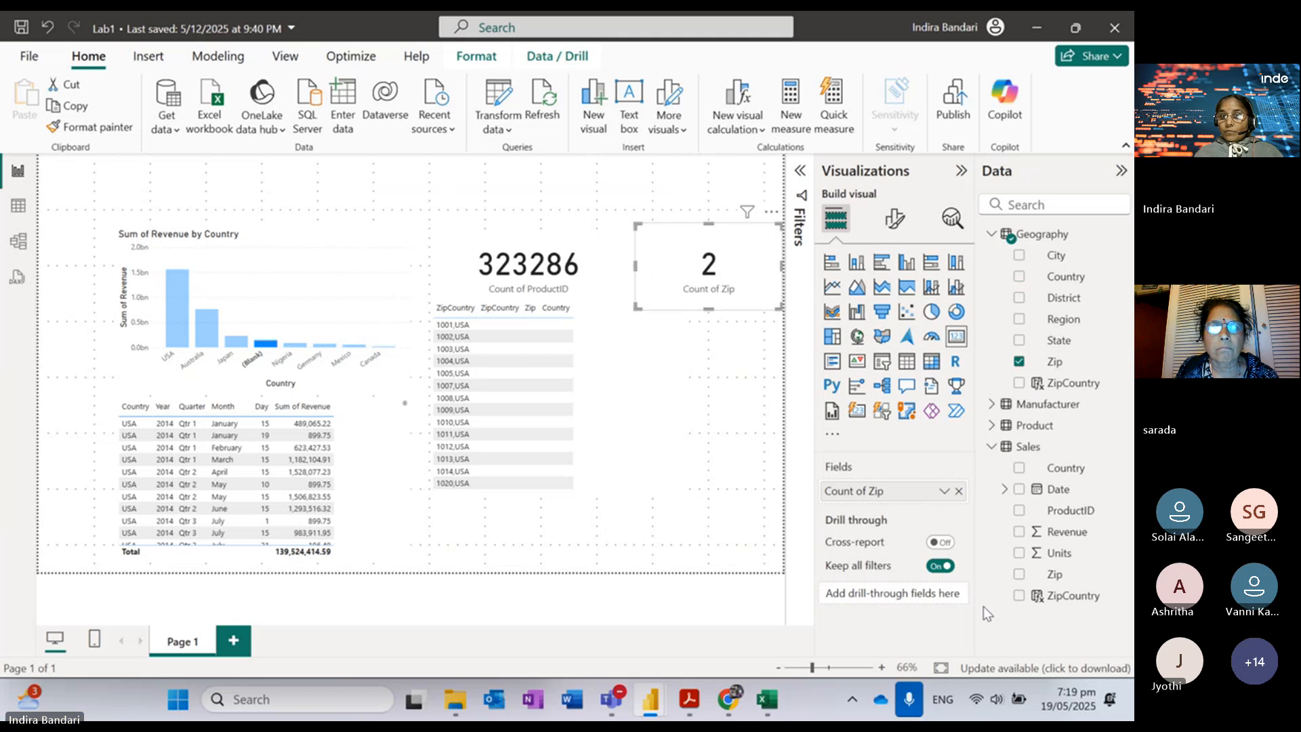
pyautogui.click(267, 344)
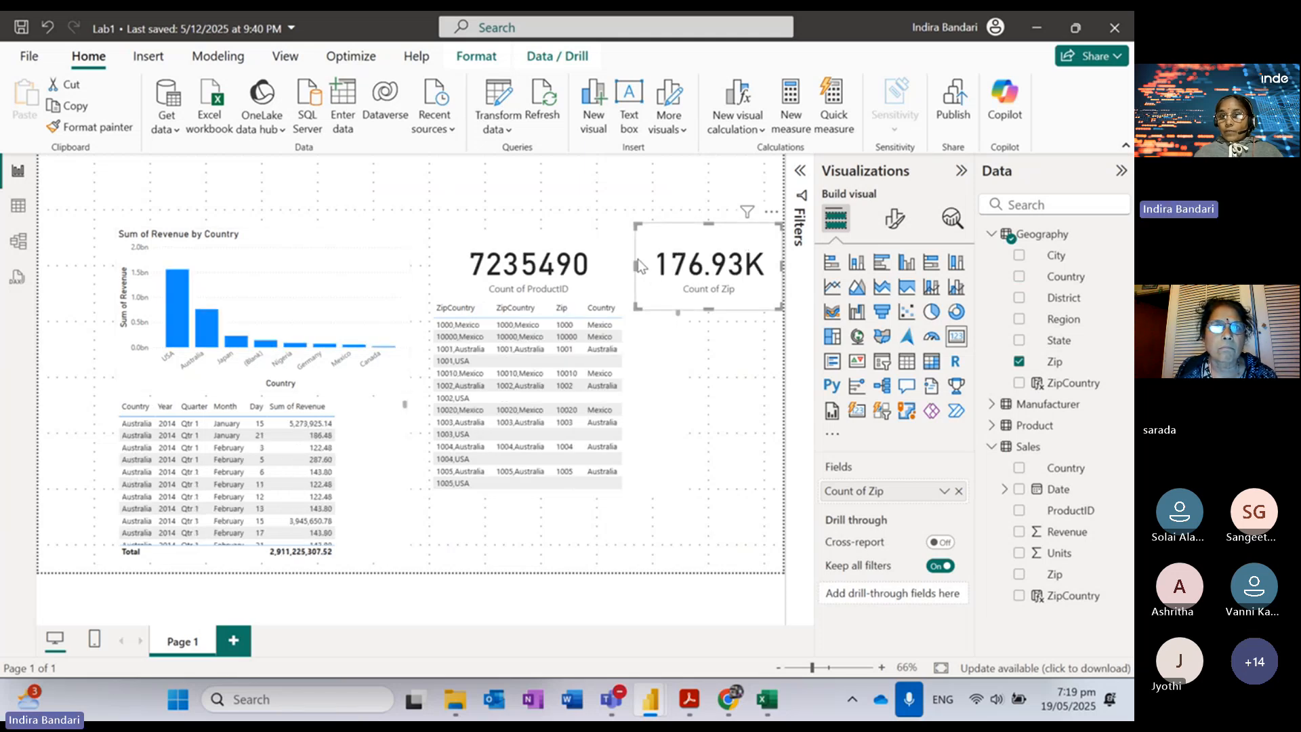
# Step: Set the Count of Zip card's callout Display units to None, showing 176931
pyautogui.click(894, 218)
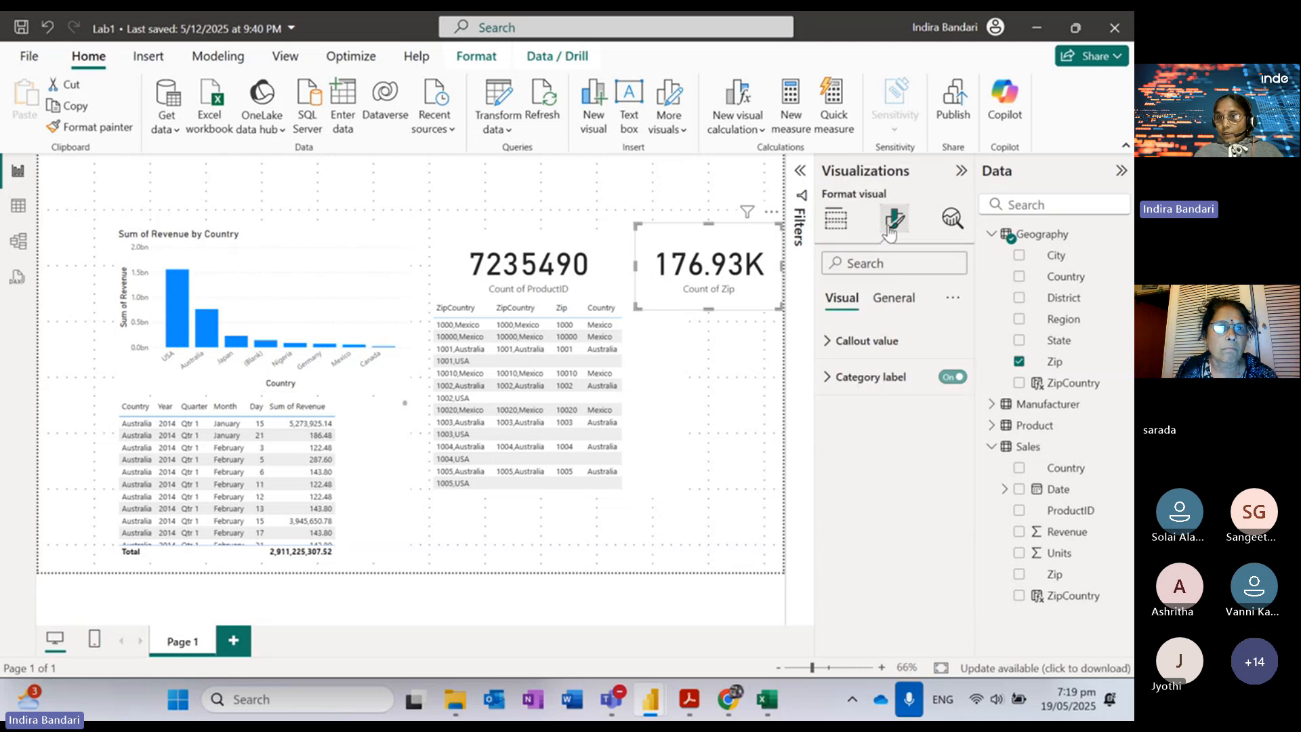
pyautogui.click(886, 342)
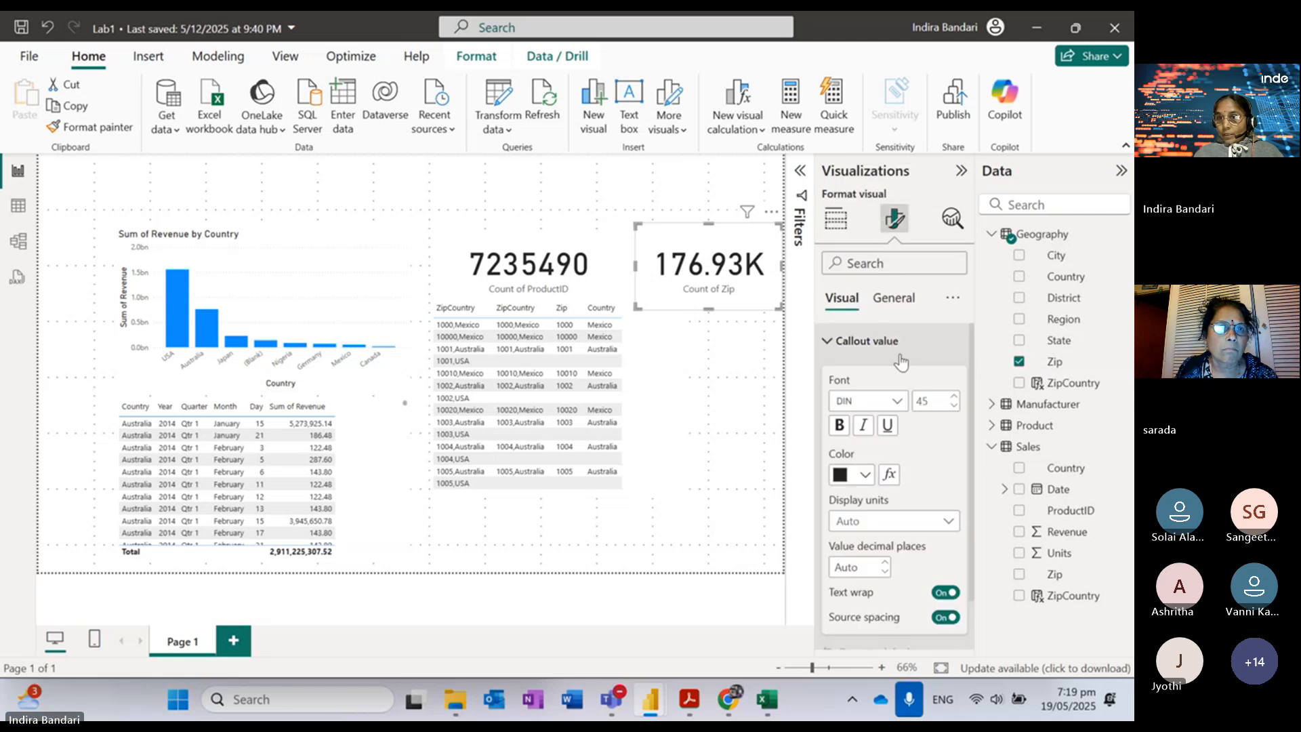
pyautogui.click(888, 522)
pyautogui.click(875, 566)
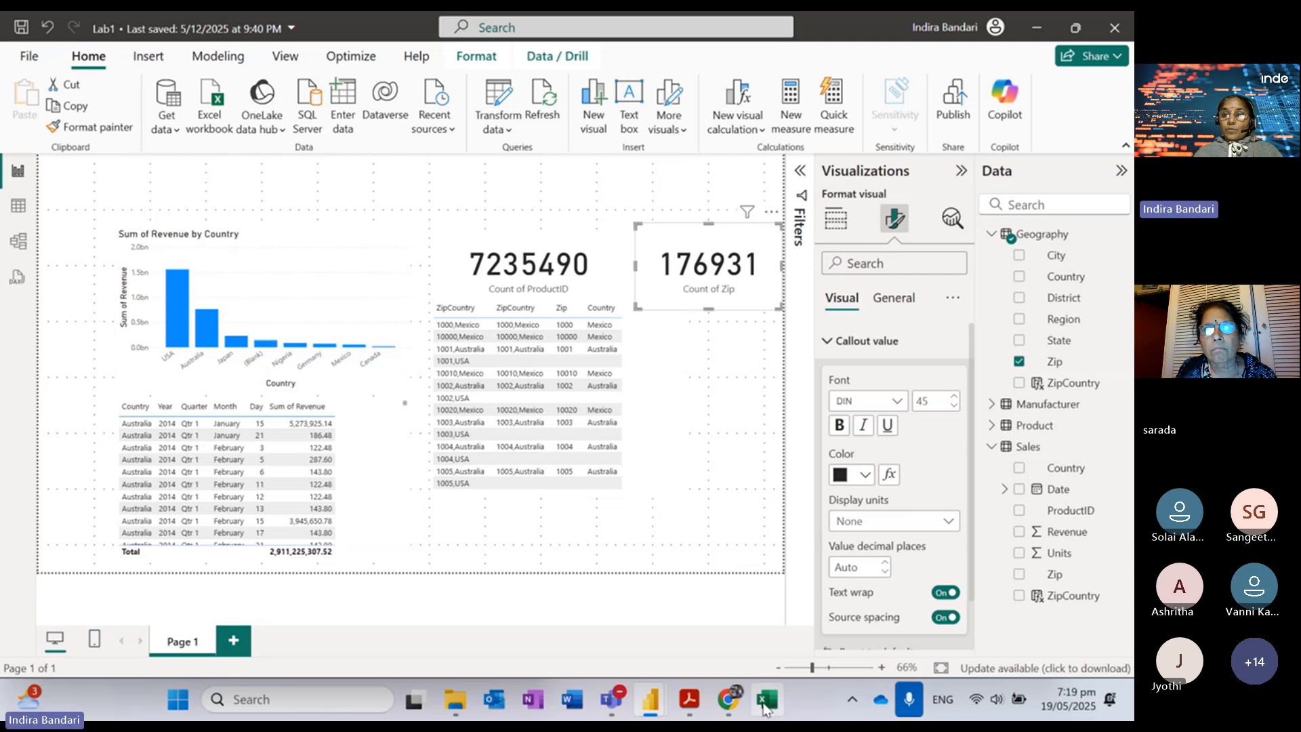
# Step: Minimize the Excel workbook and select the ZipCountry table visual in the report
pyautogui.moveTo(766, 708)
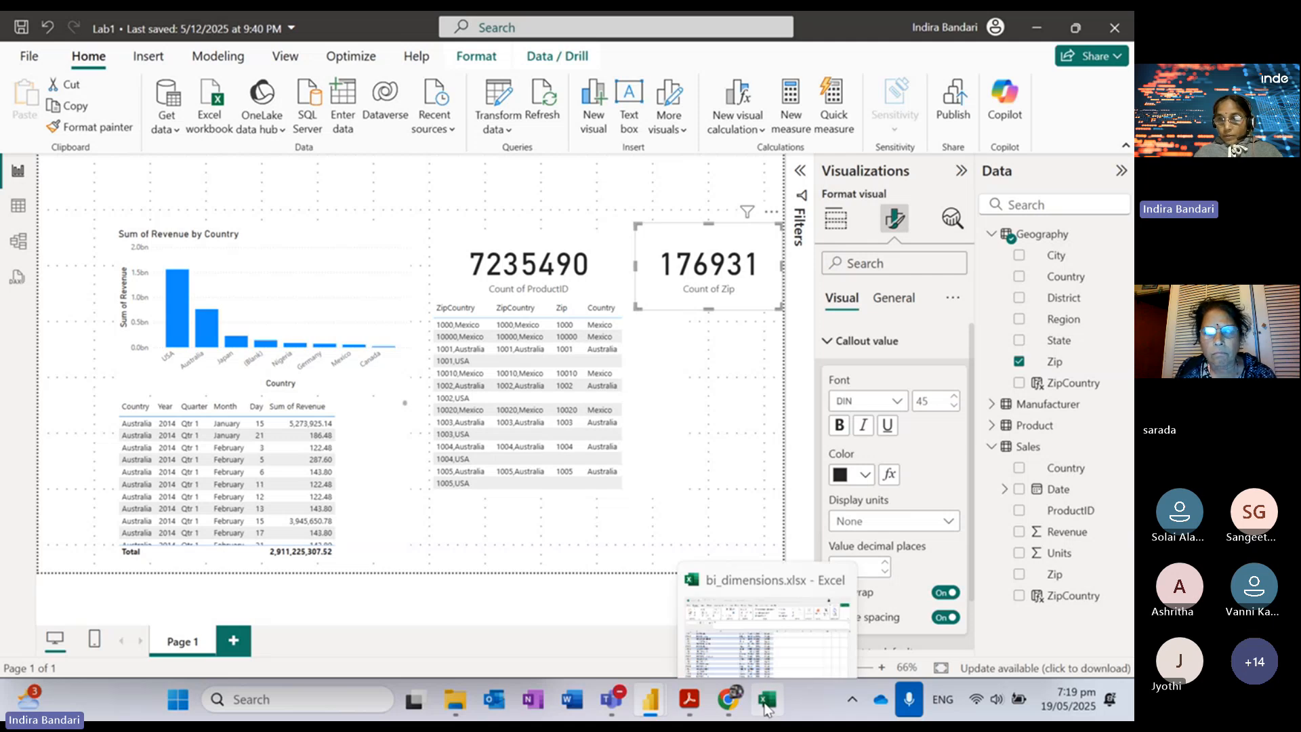
pyautogui.click(766, 708)
pyautogui.click(1033, 36)
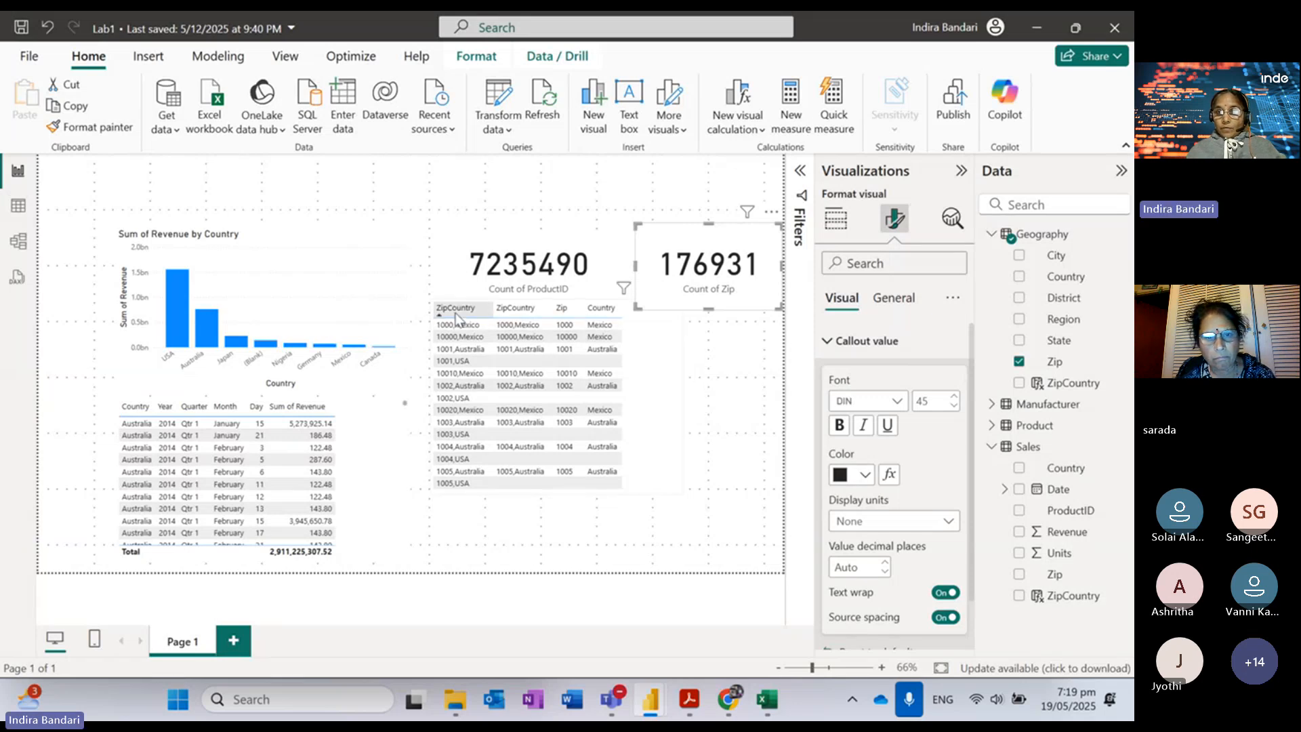
pyautogui.click(676, 416)
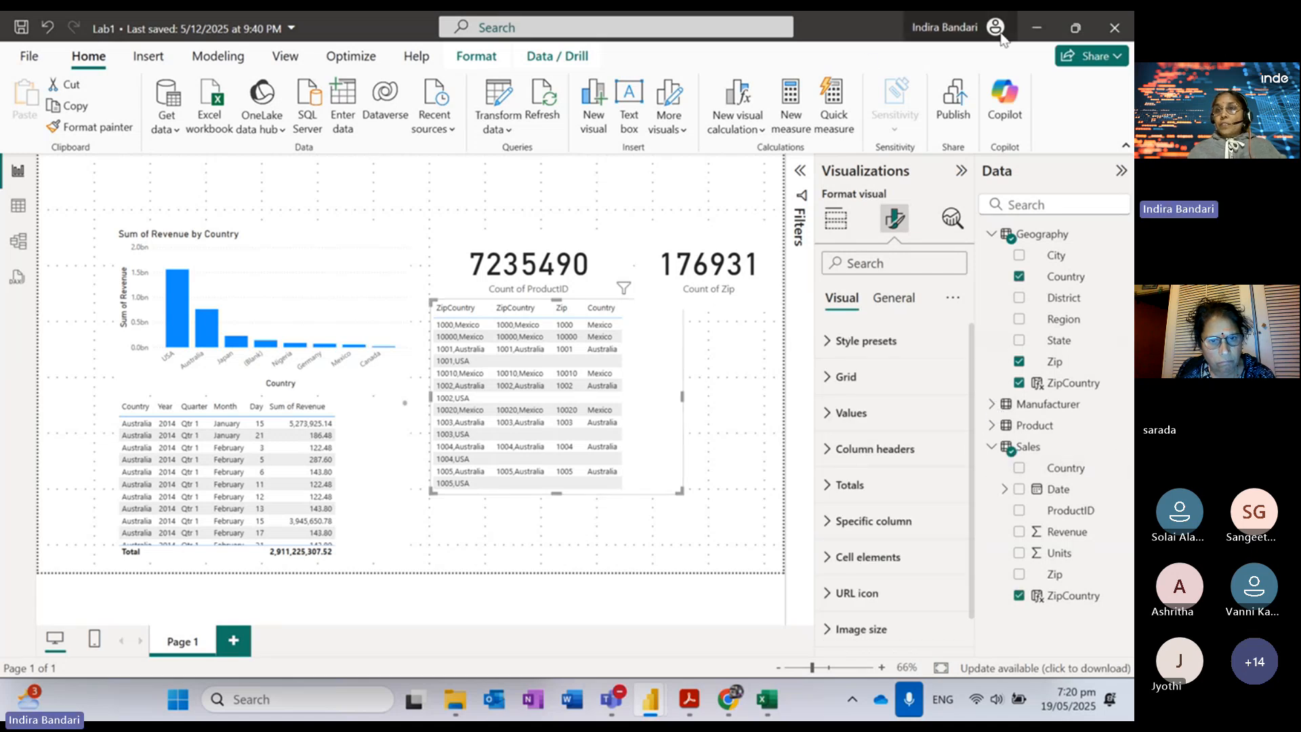
pyautogui.click(1039, 29)
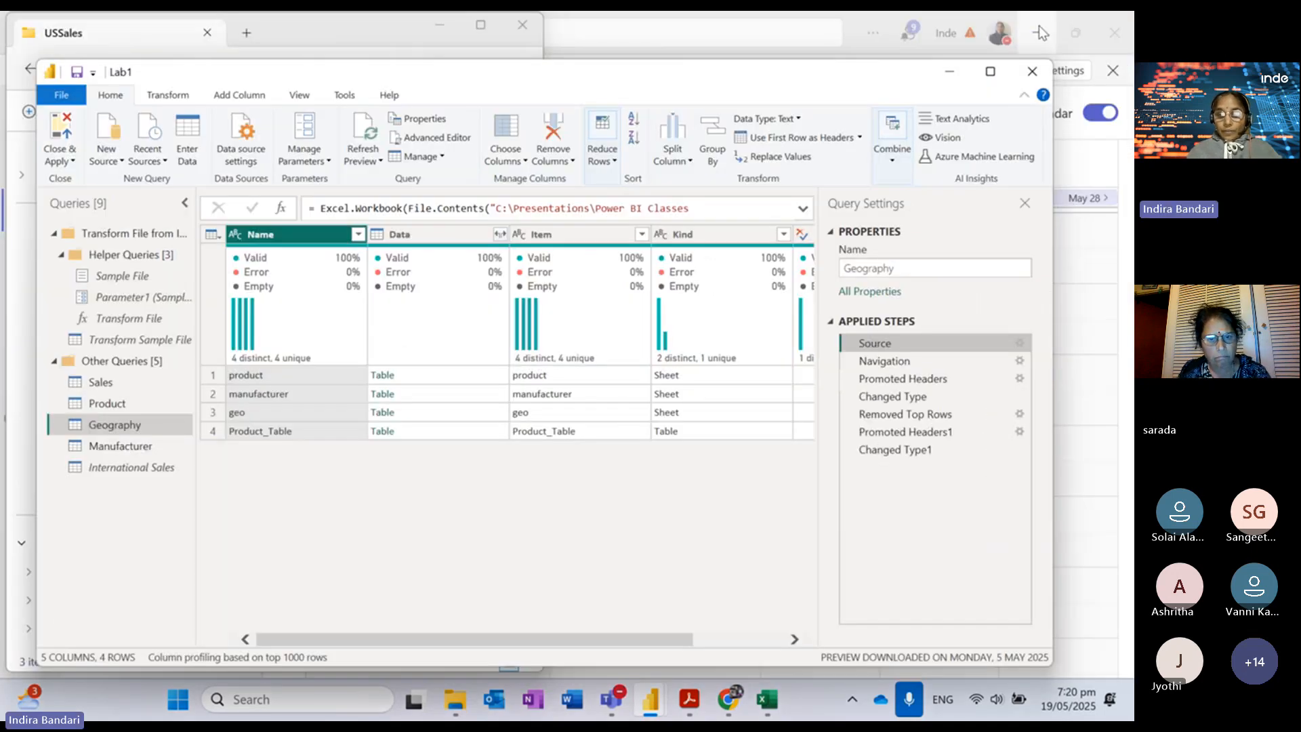
pyautogui.click(692, 702)
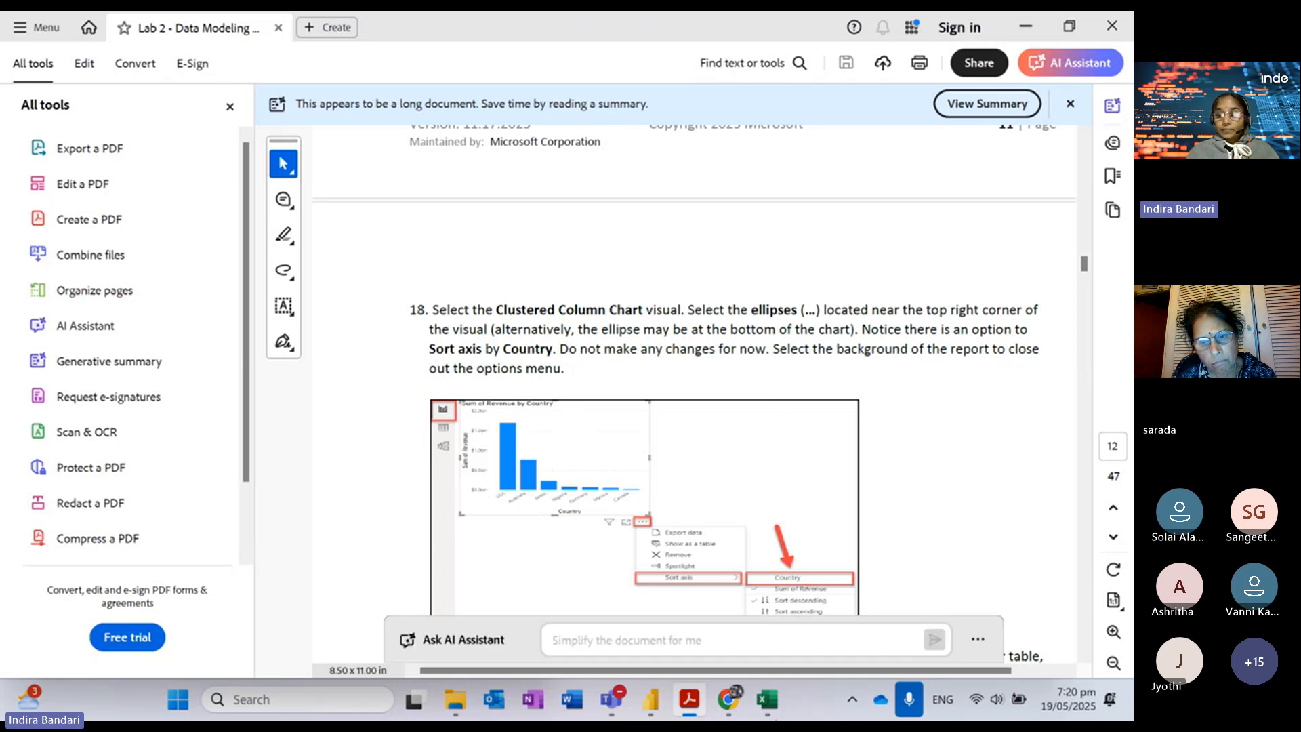
pyautogui.moveTo(661, 707)
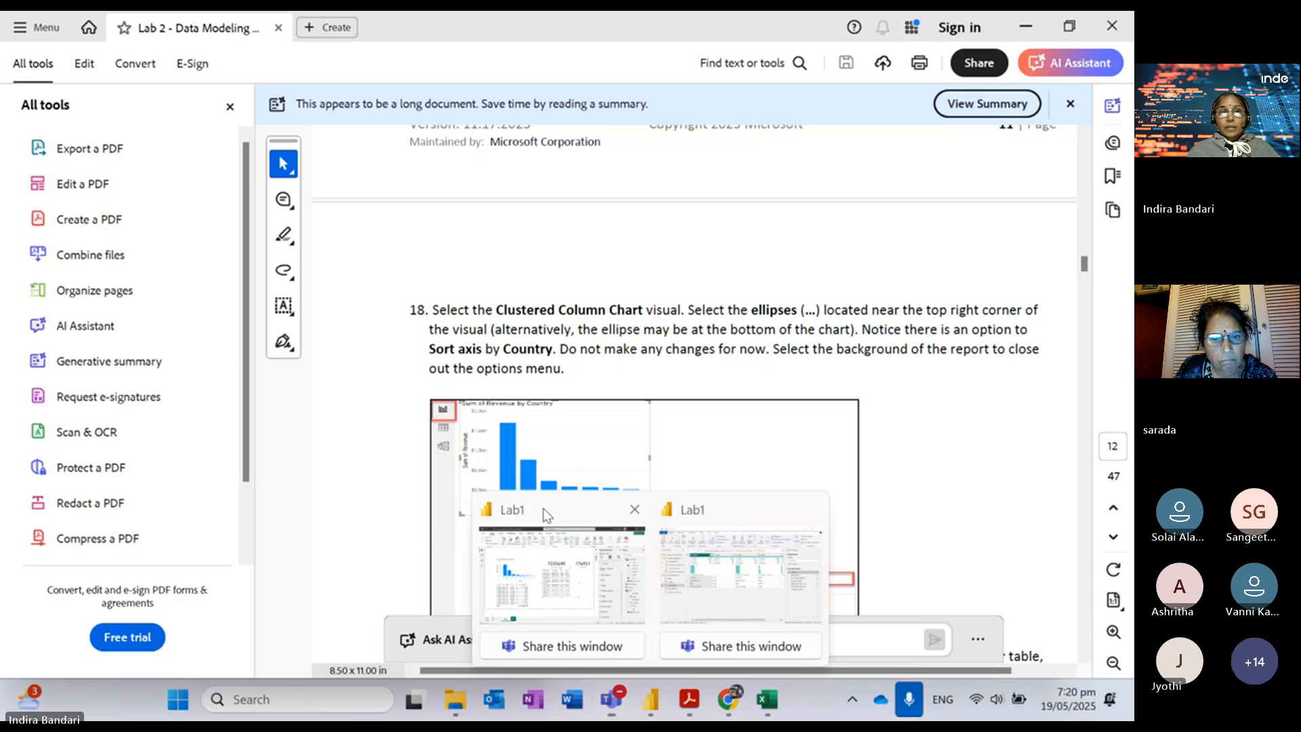
# Step: Sort the revenue chart's axis by Country ascending, from (Blank) through USA
pyautogui.click(546, 515)
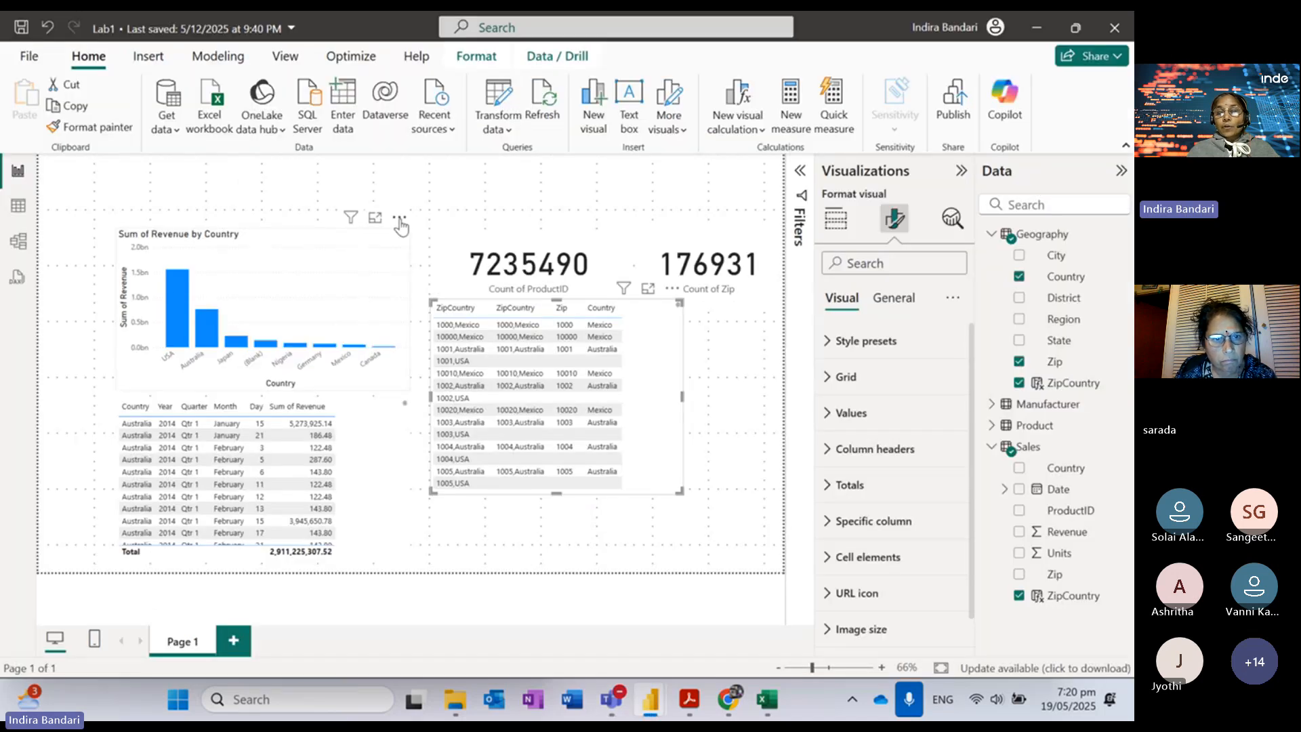
pyautogui.click(401, 225)
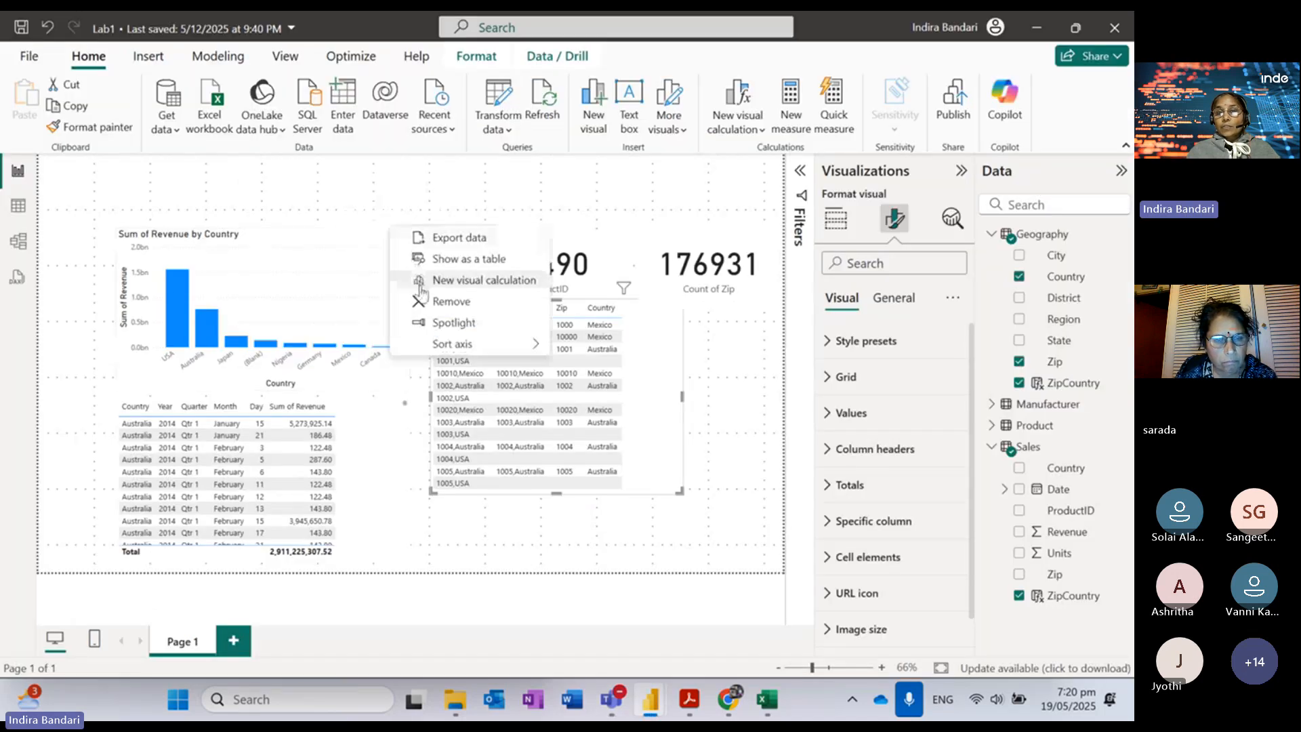
pyautogui.moveTo(441, 345)
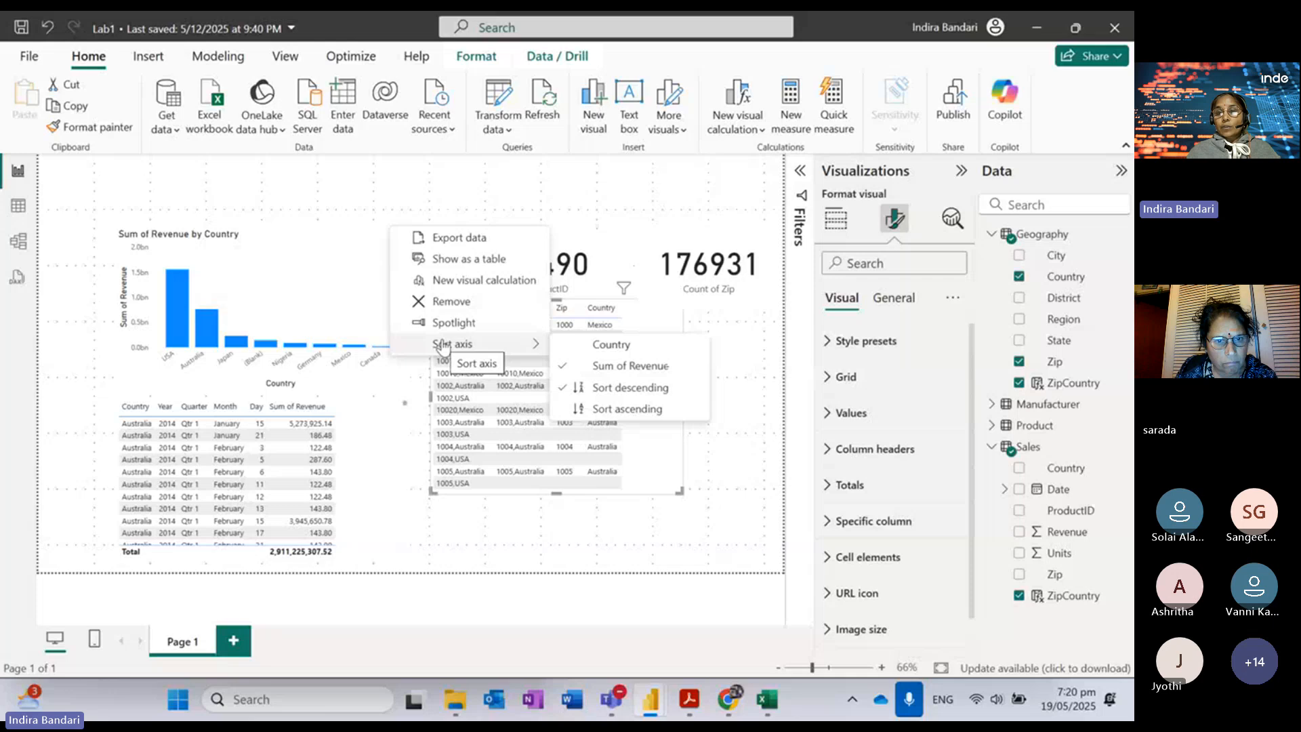
pyautogui.click(604, 346)
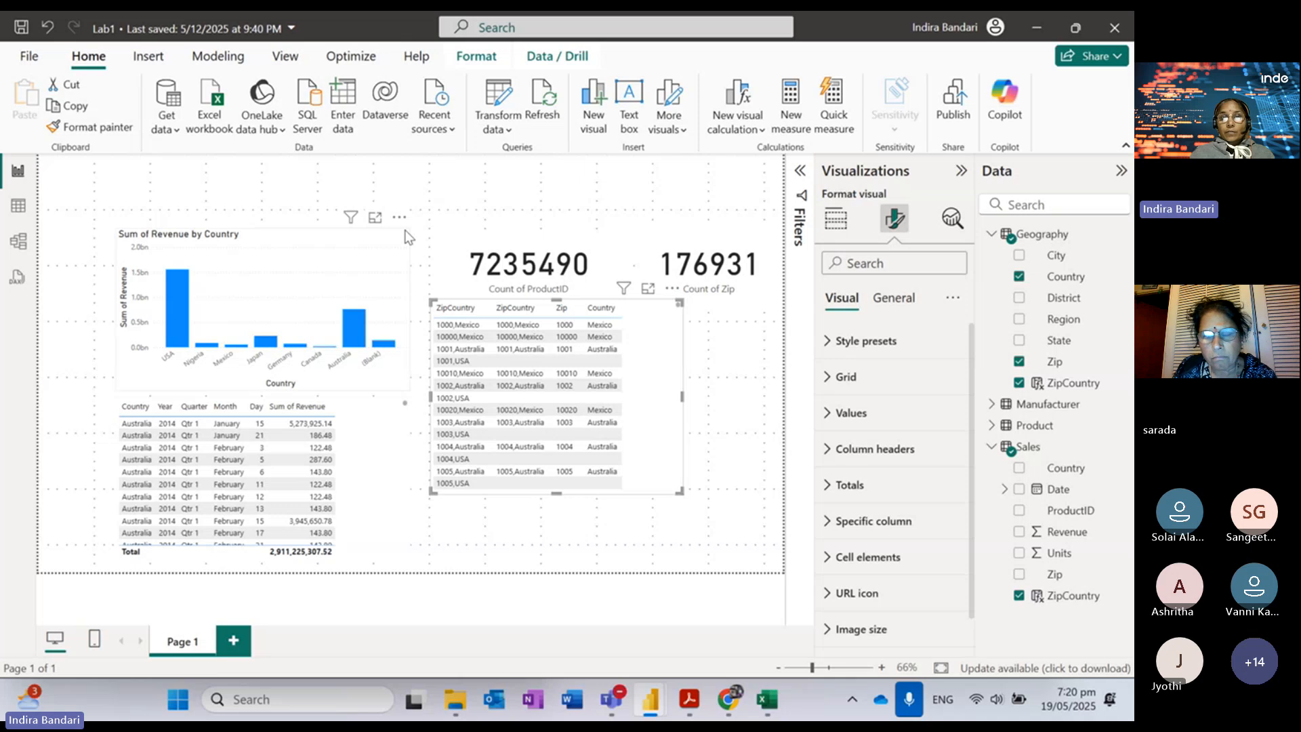
pyautogui.click(399, 217)
pyautogui.moveTo(468, 346)
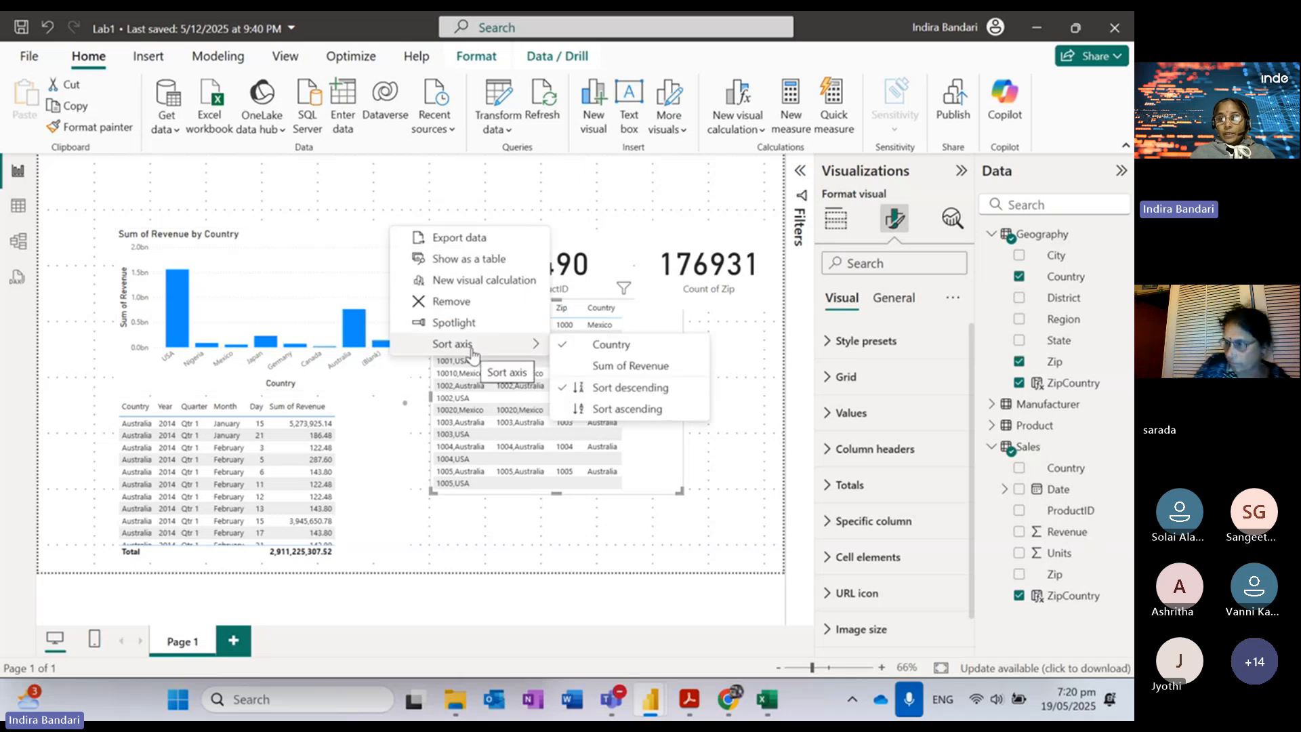
pyautogui.click(629, 410)
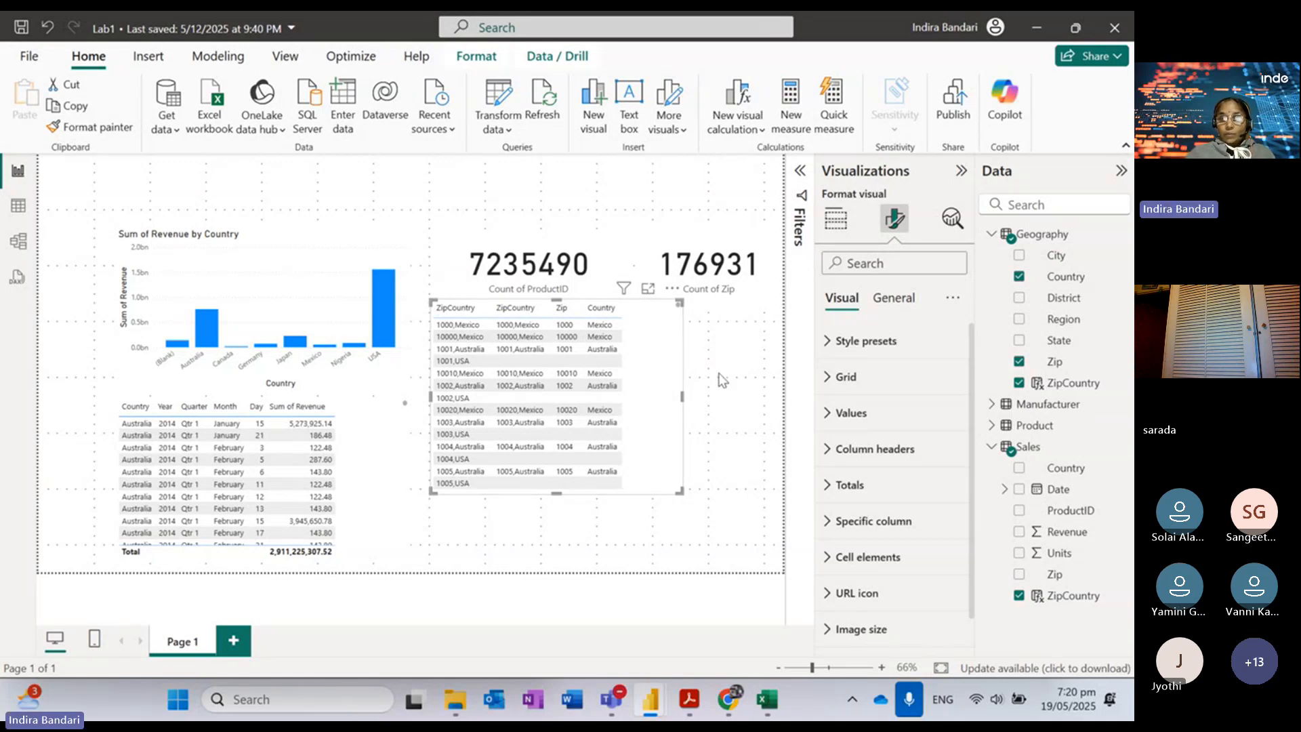
# Step: Delete the Count of Zip and Count of ProductID cards and the ZipCountry table, then switch to Excel
pyautogui.click(709, 267)
pyautogui.press('Delete')
pyautogui.click(542, 268)
pyautogui.press('Delete')
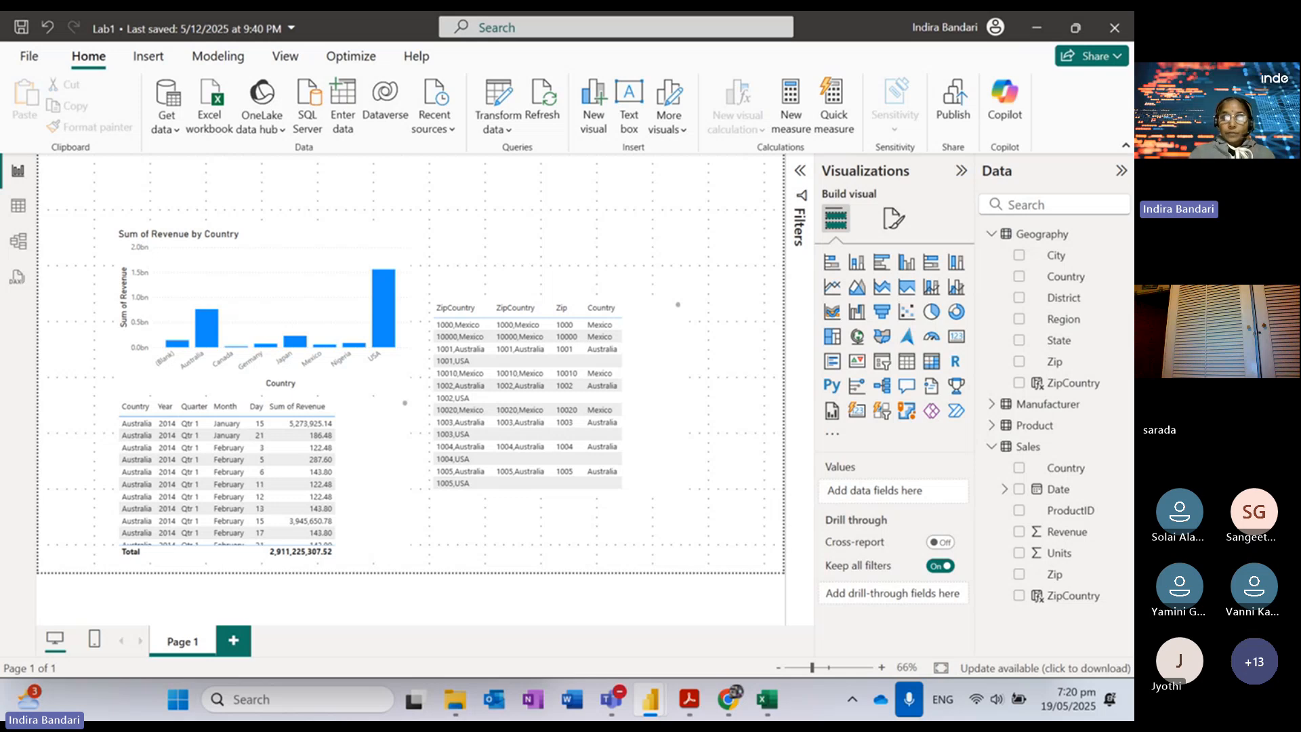
pyautogui.click(572, 491)
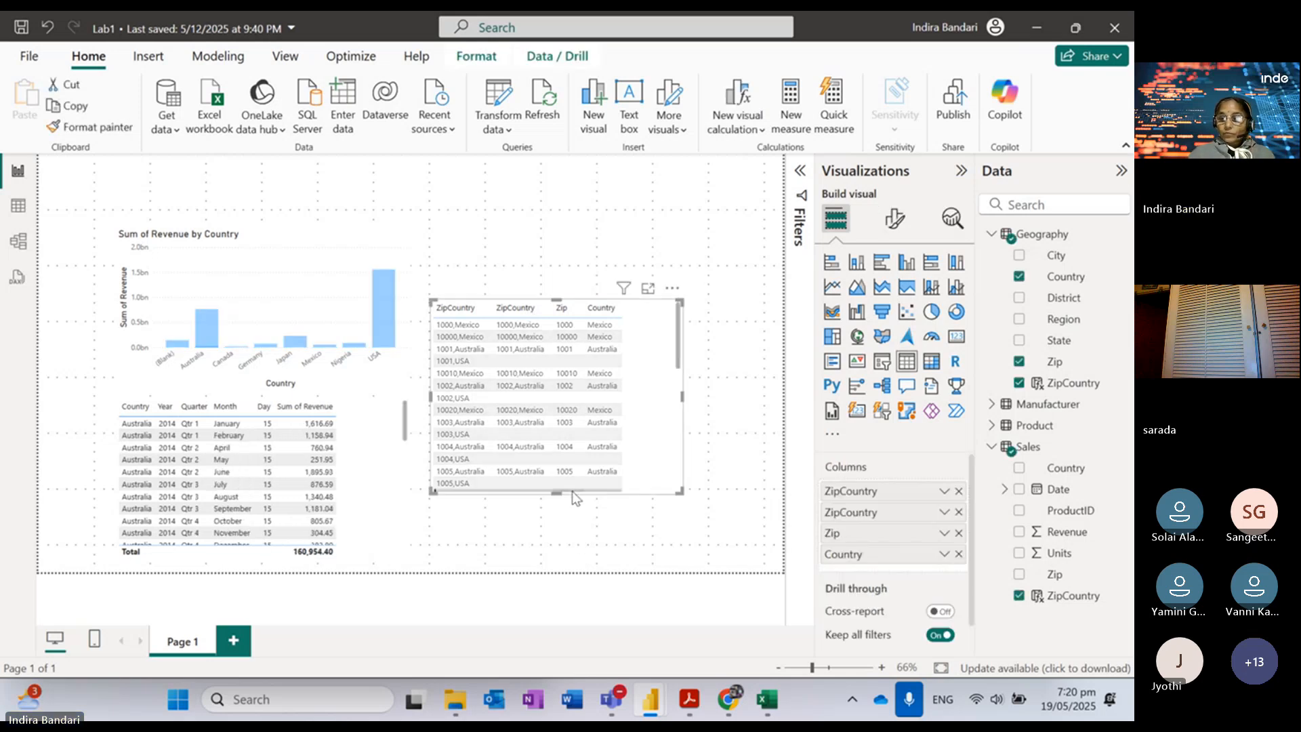
pyautogui.press('Delete')
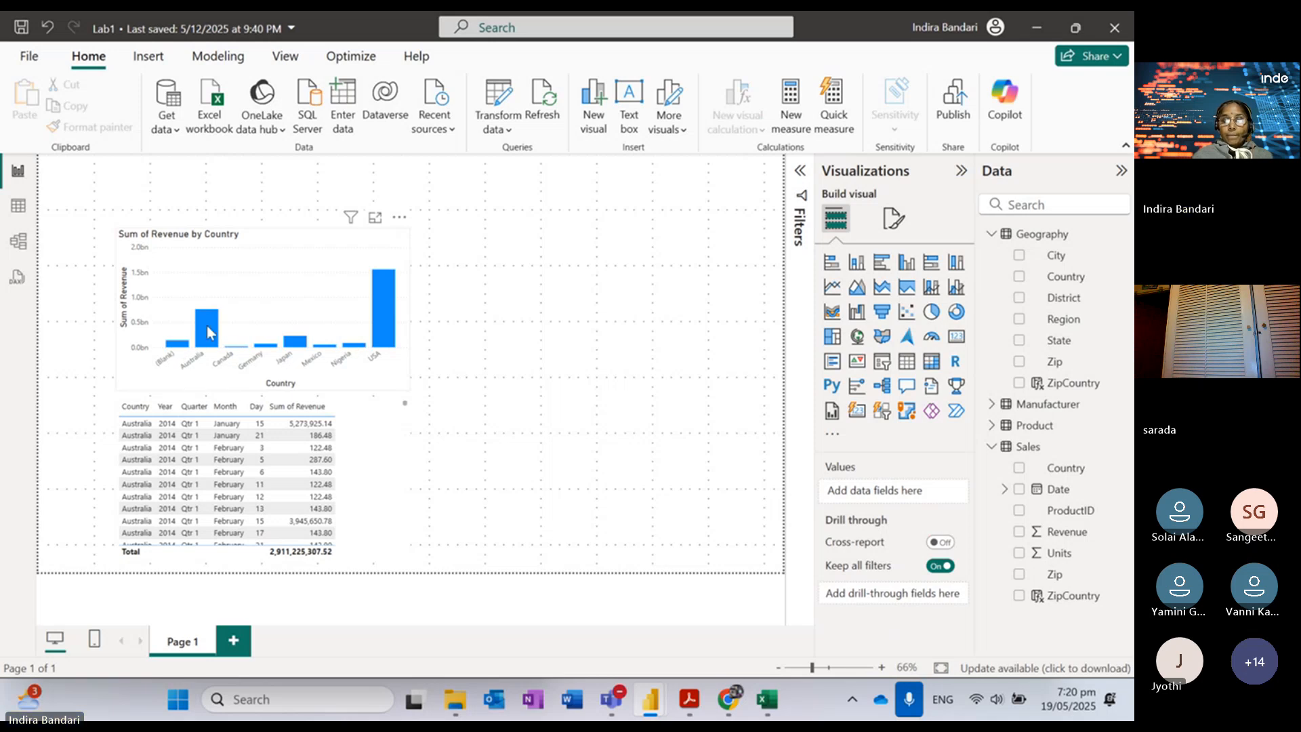
pyautogui.moveTo(225, 332)
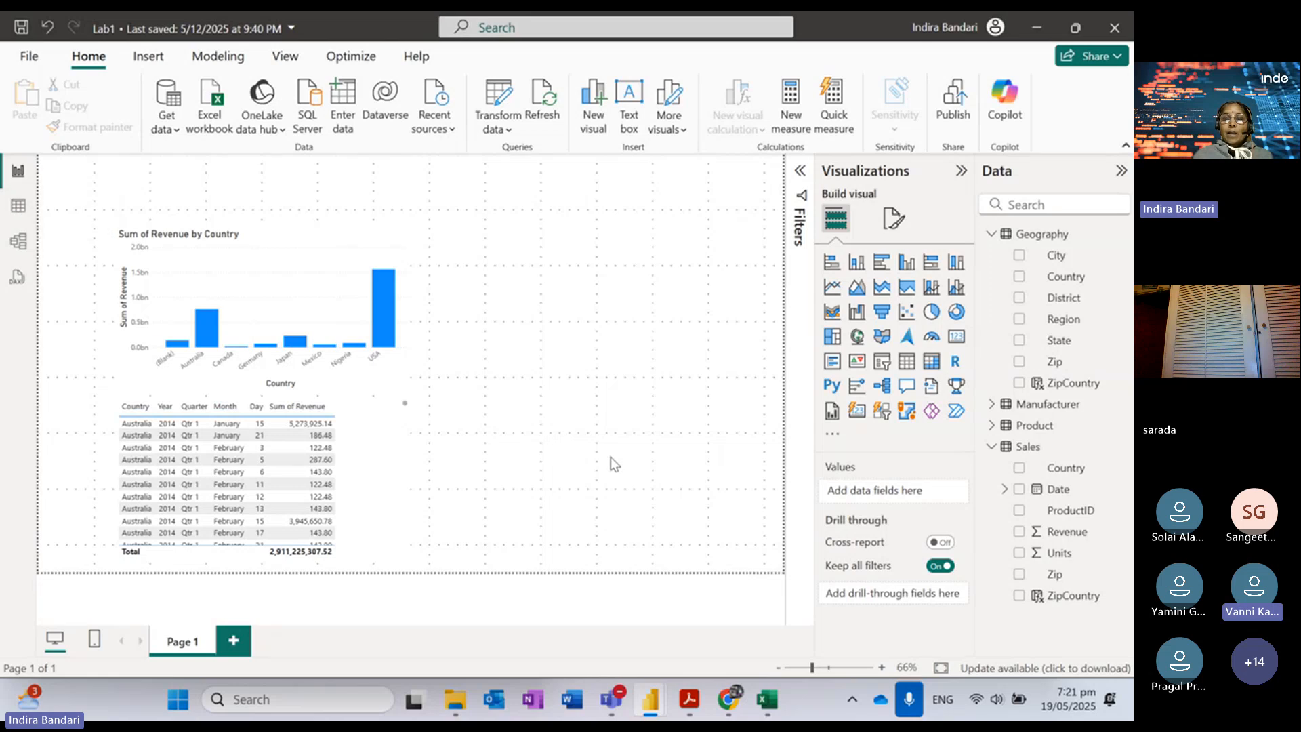
pyautogui.click(766, 705)
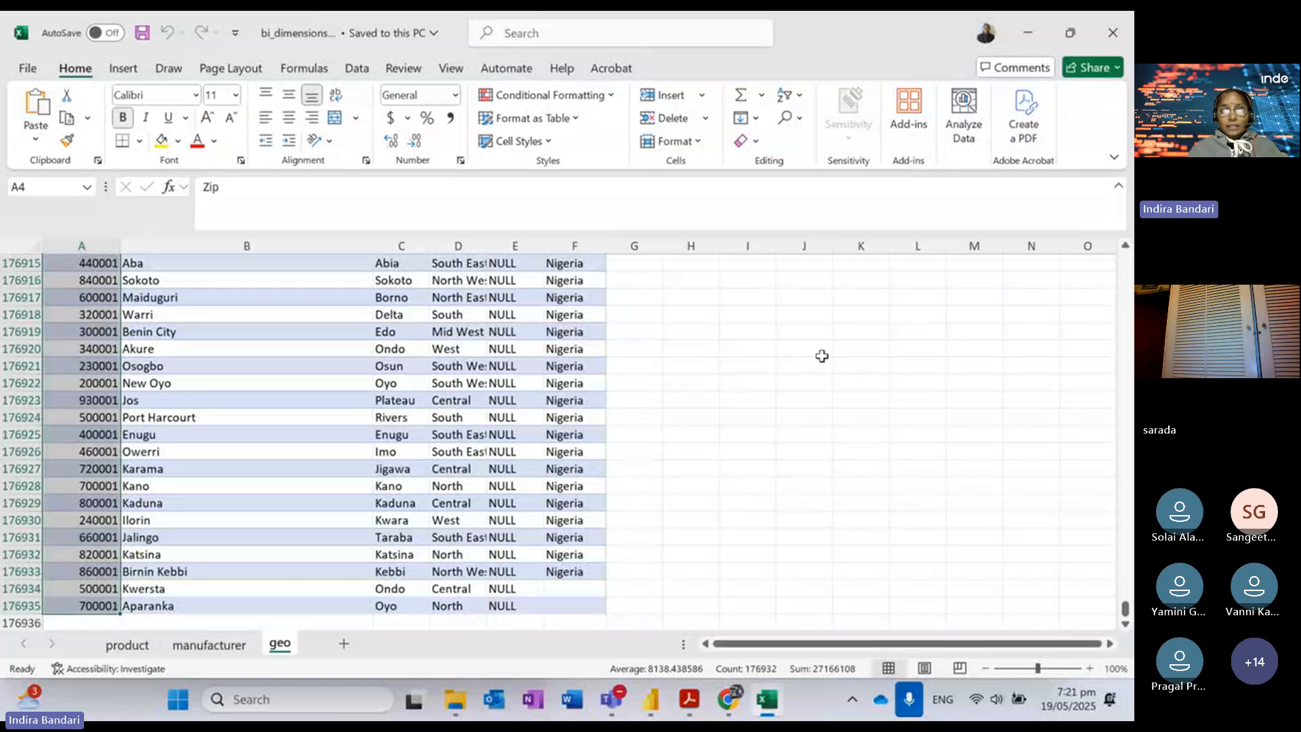
# Step: Find zip codes containing 1002 on the geo sheet, stepping through matches to 10020, then close Find
pyautogui.click(1115, 37)
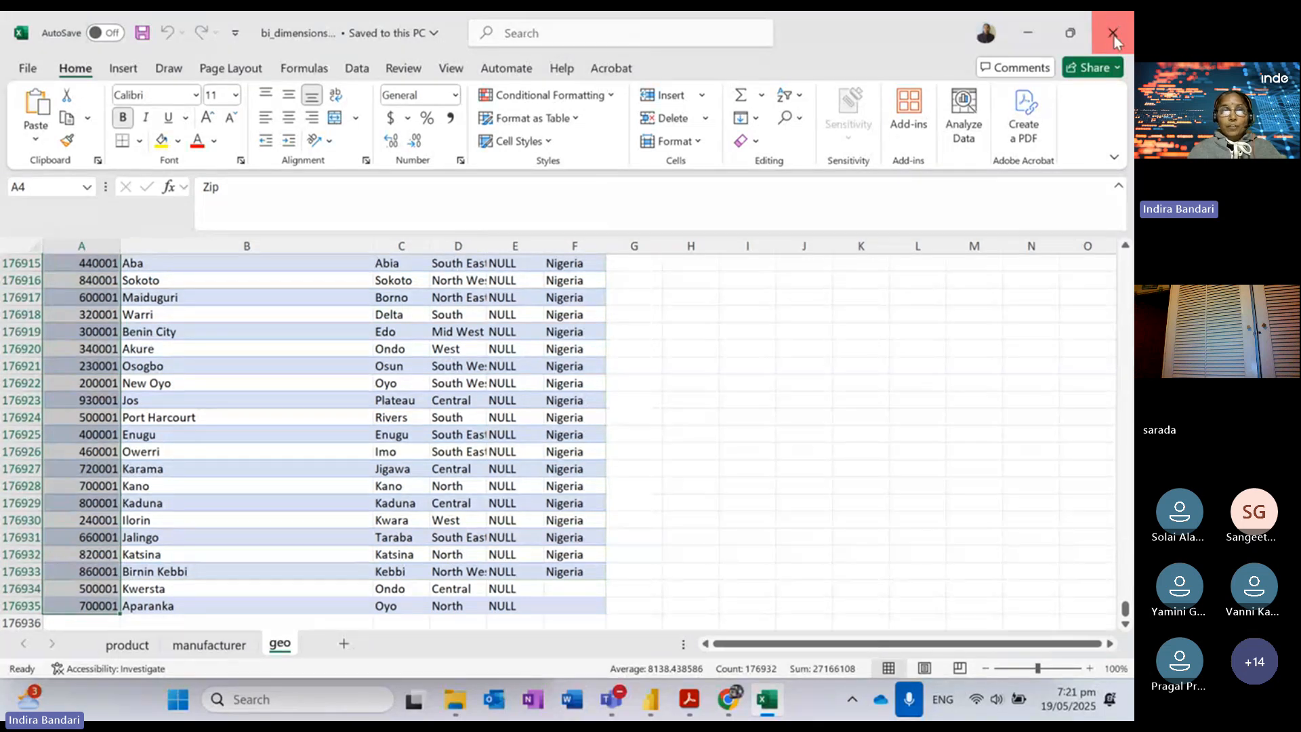
pyautogui.click(822, 363)
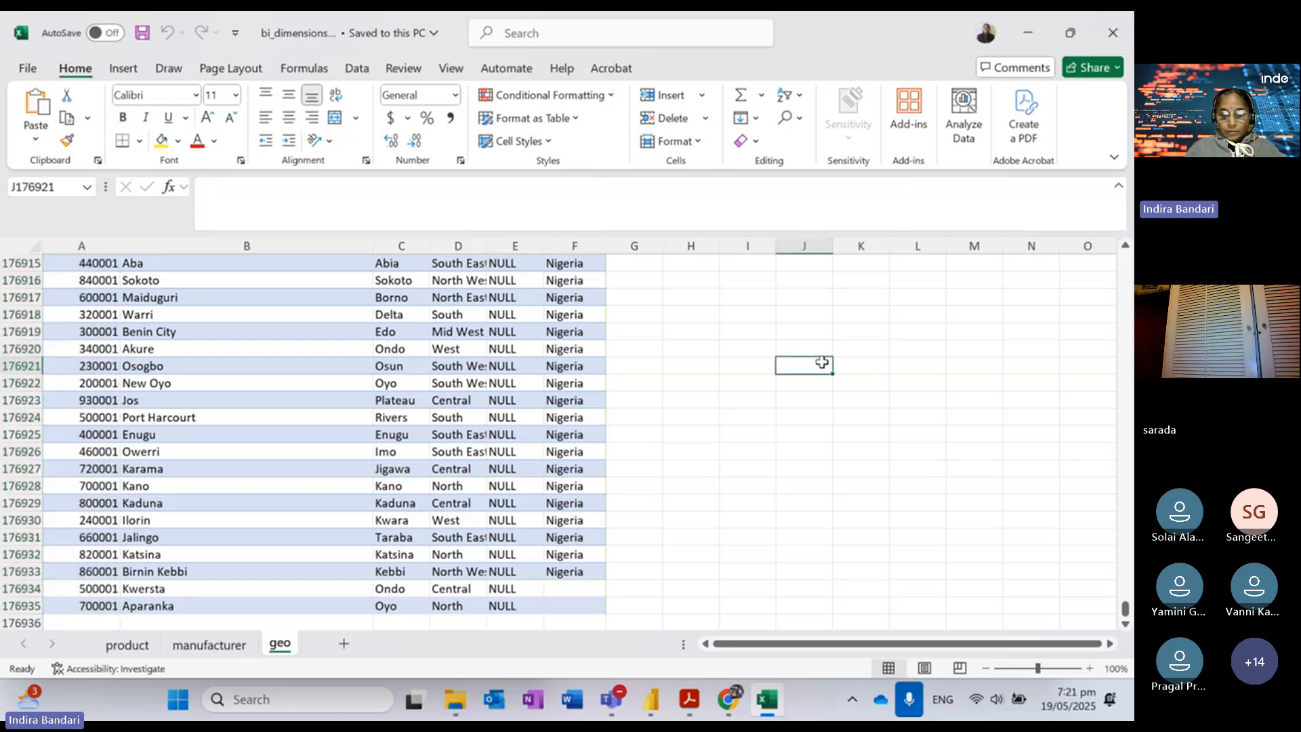
pyautogui.hotkey('ctrl', 'f')
pyautogui.write('1002')
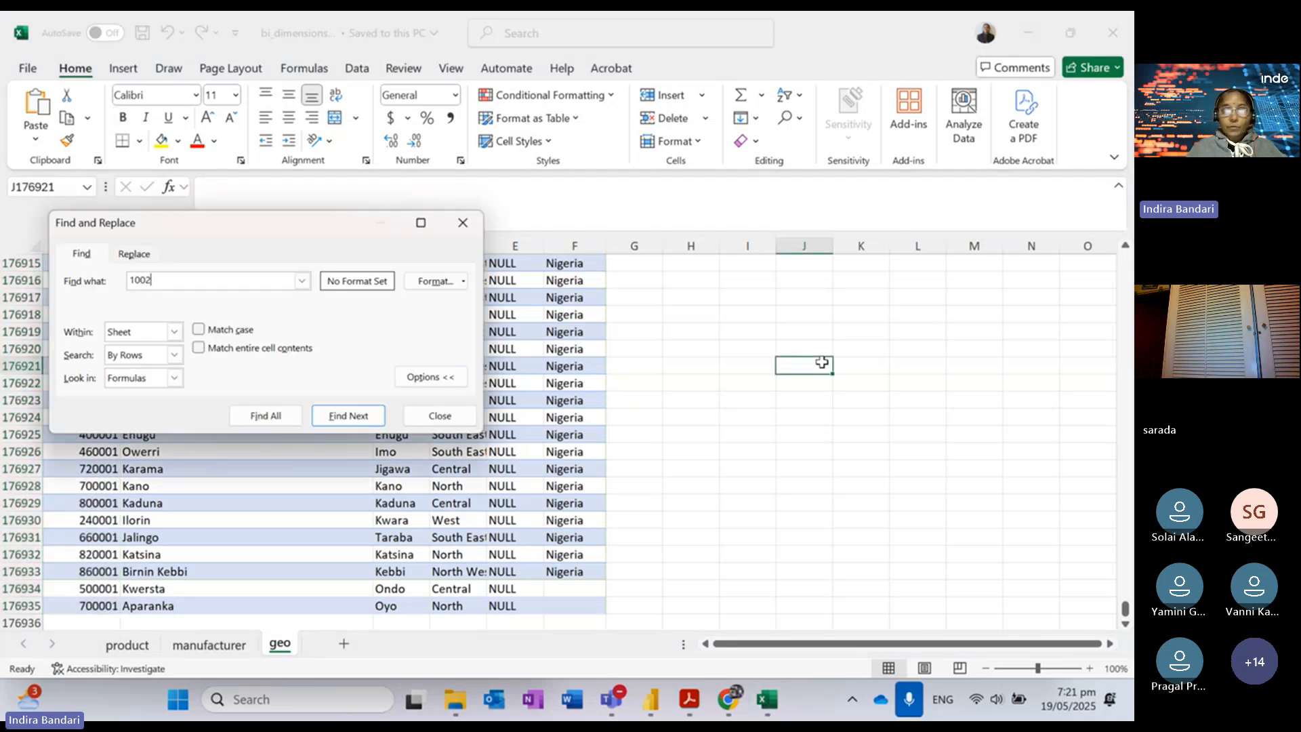
pyautogui.press('Return')
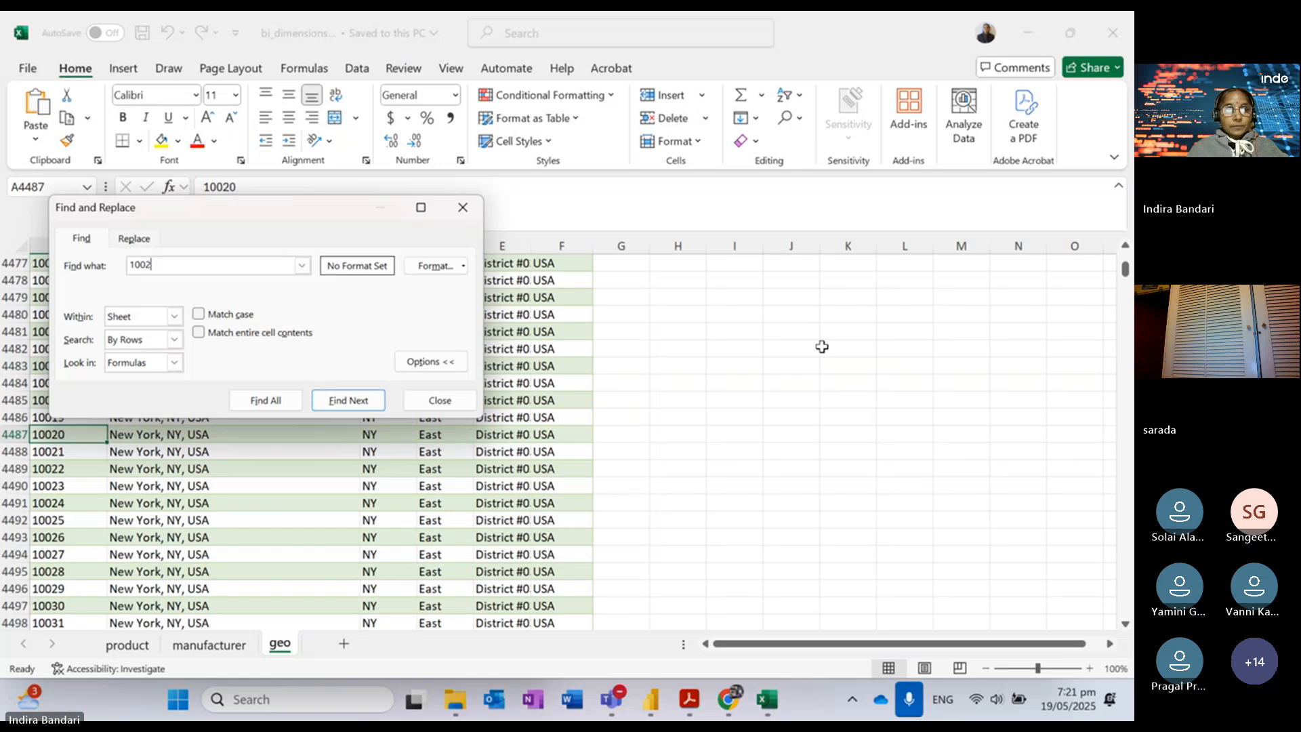
pyautogui.press('Return')
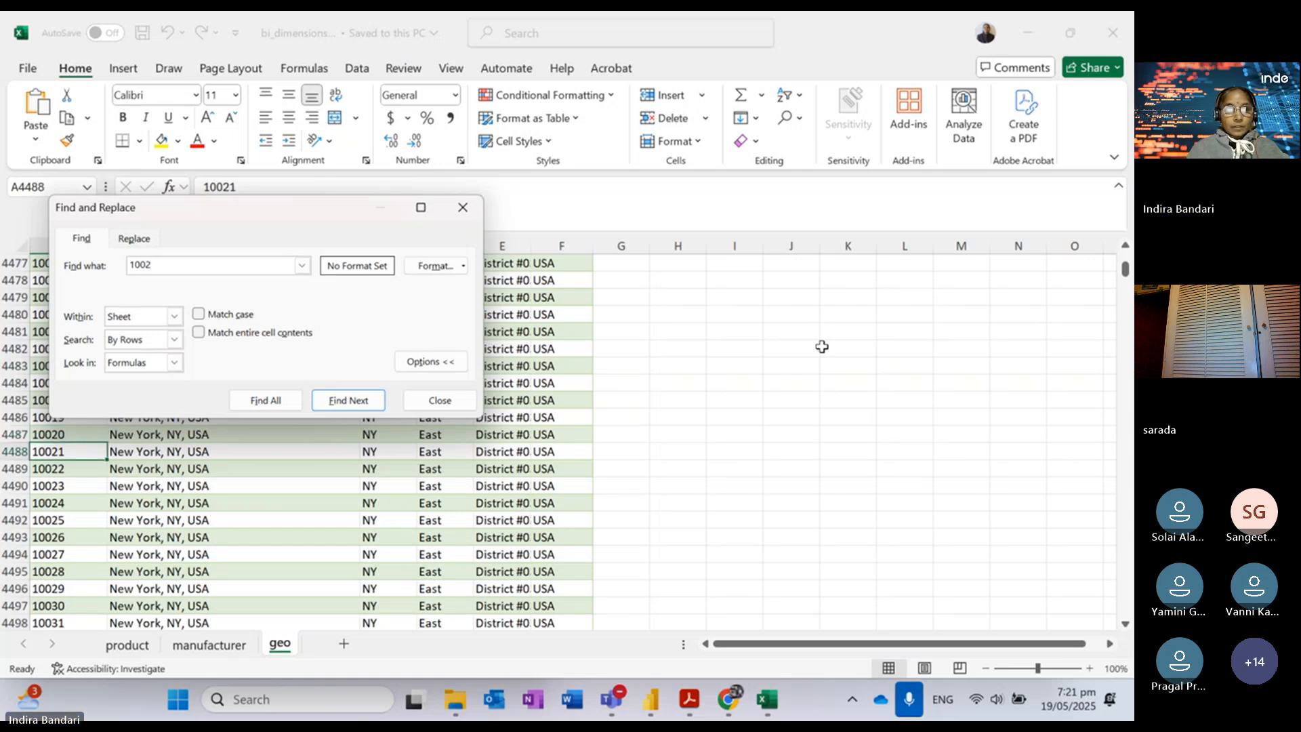
pyautogui.press('Return')
pyautogui.press('Return')
pyautogui.press('Return')
pyautogui.press('Return')
pyautogui.press('Return')
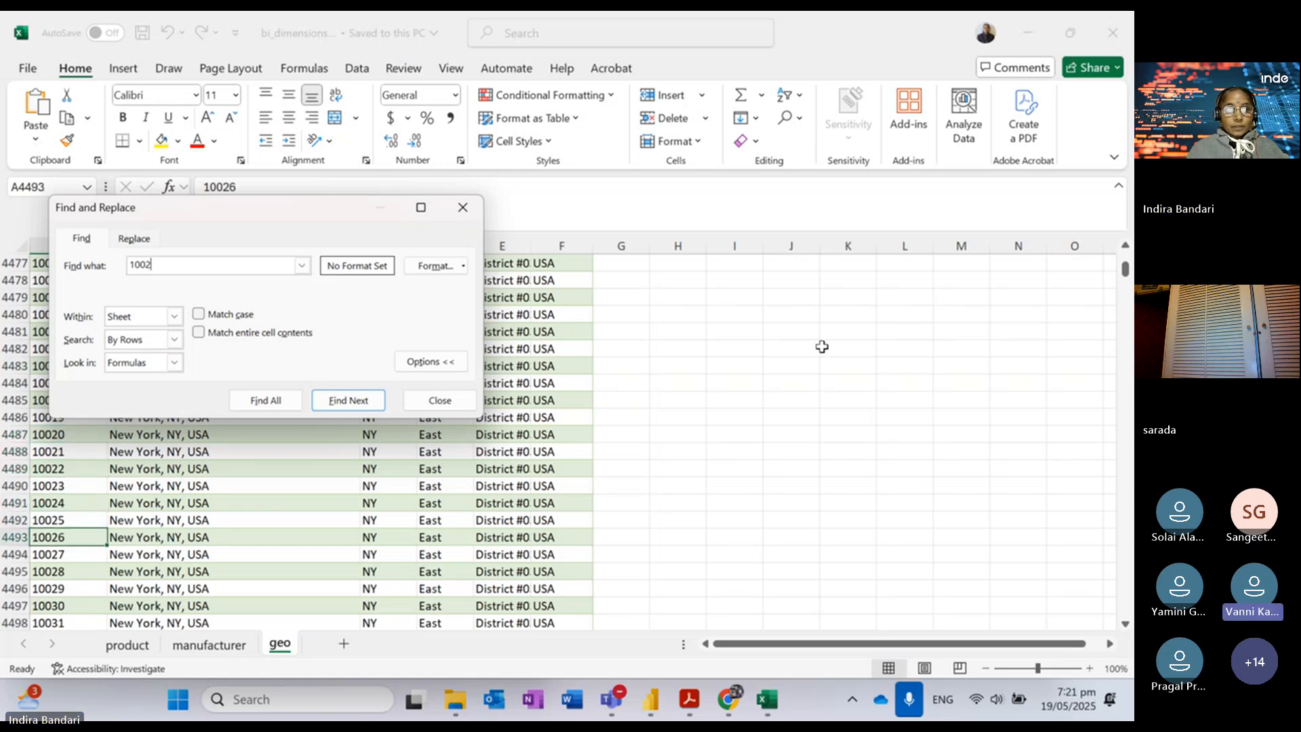
pyautogui.press('Return')
pyautogui.press('Return')
pyautogui.press('Return')
pyautogui.press('Return')
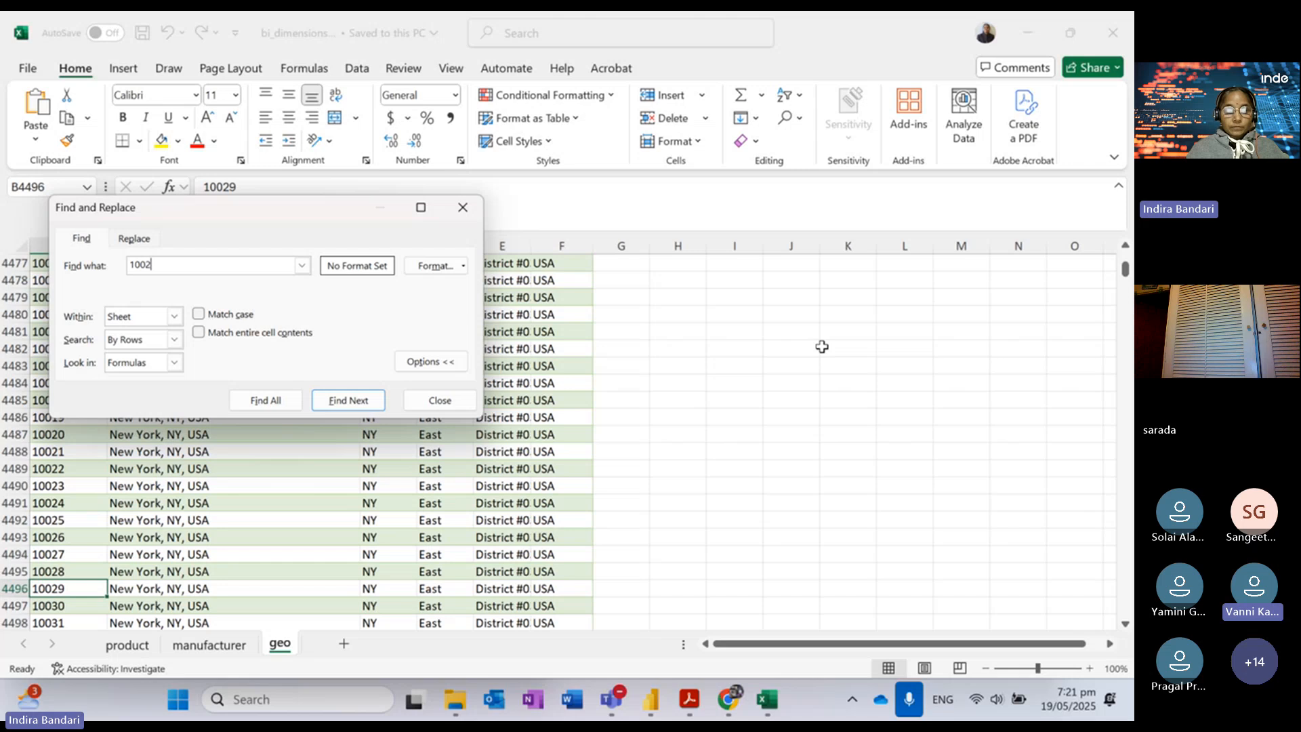
pyautogui.press('Return')
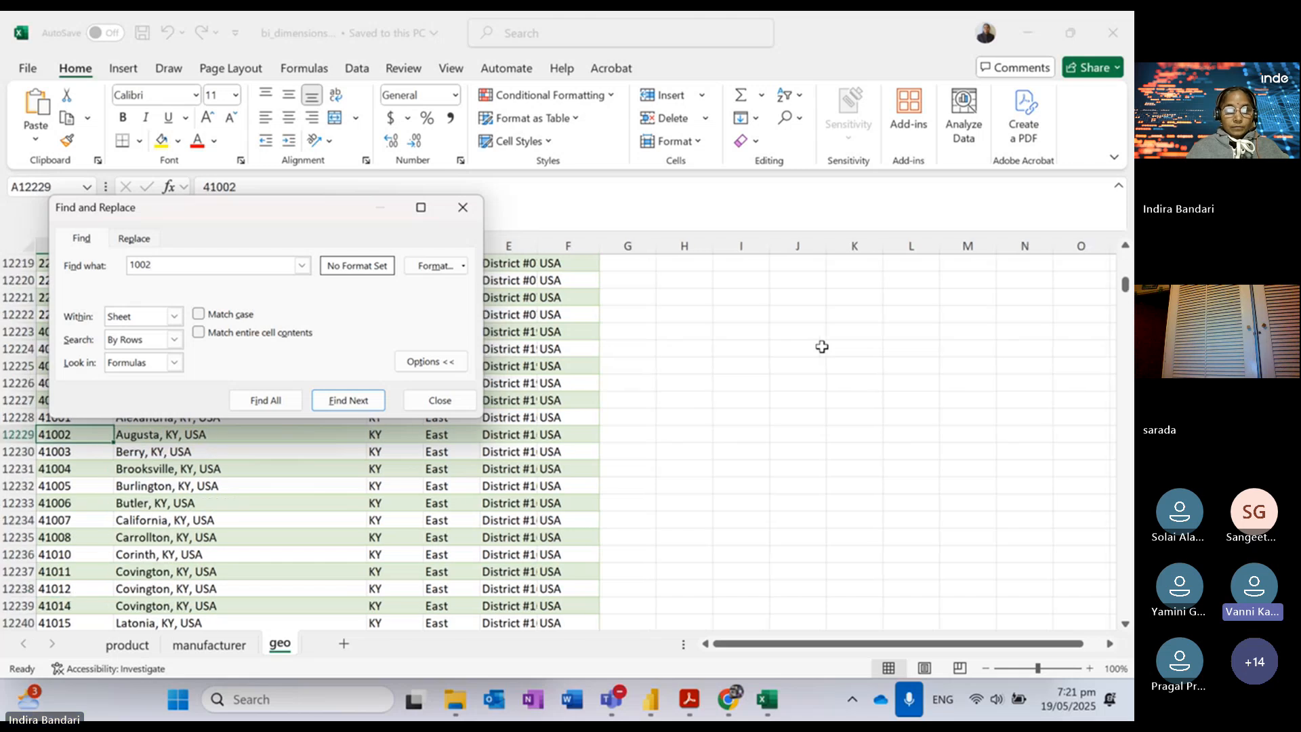
pyautogui.press('Return')
pyautogui.press('Return')
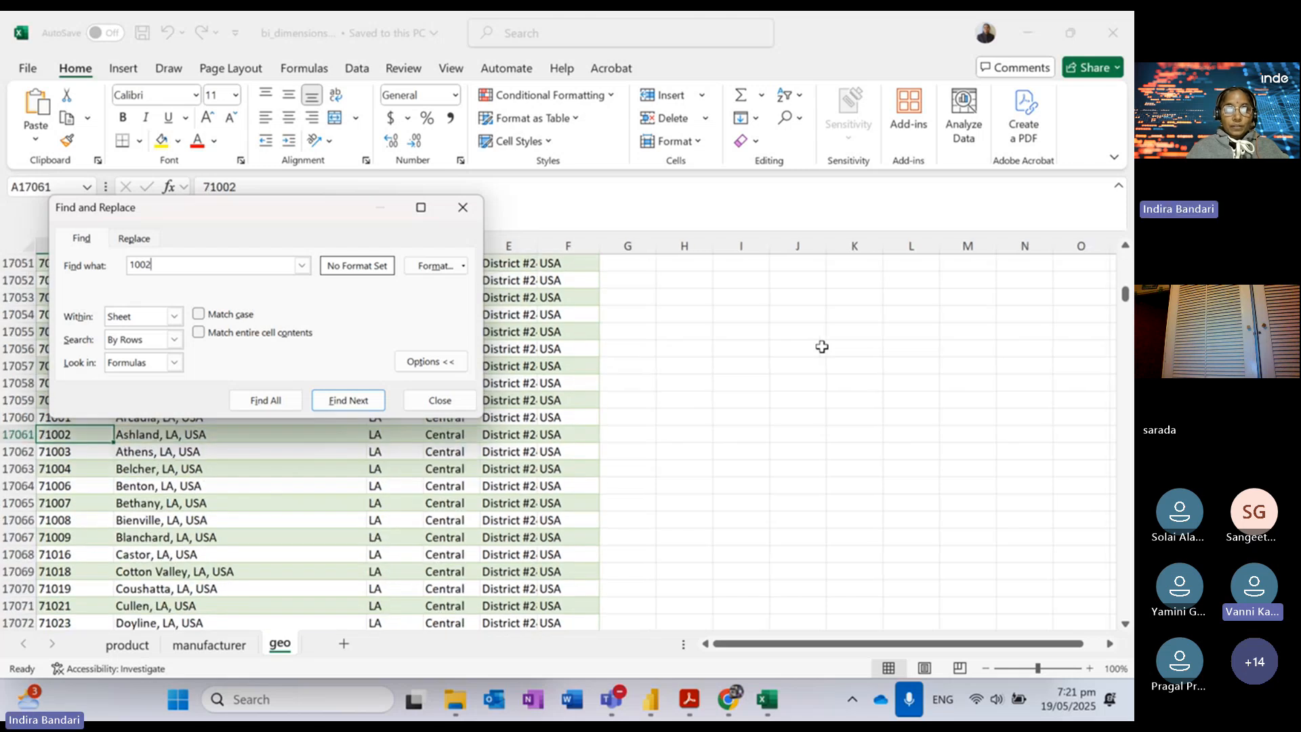
pyautogui.press('Return')
pyautogui.press('Return')
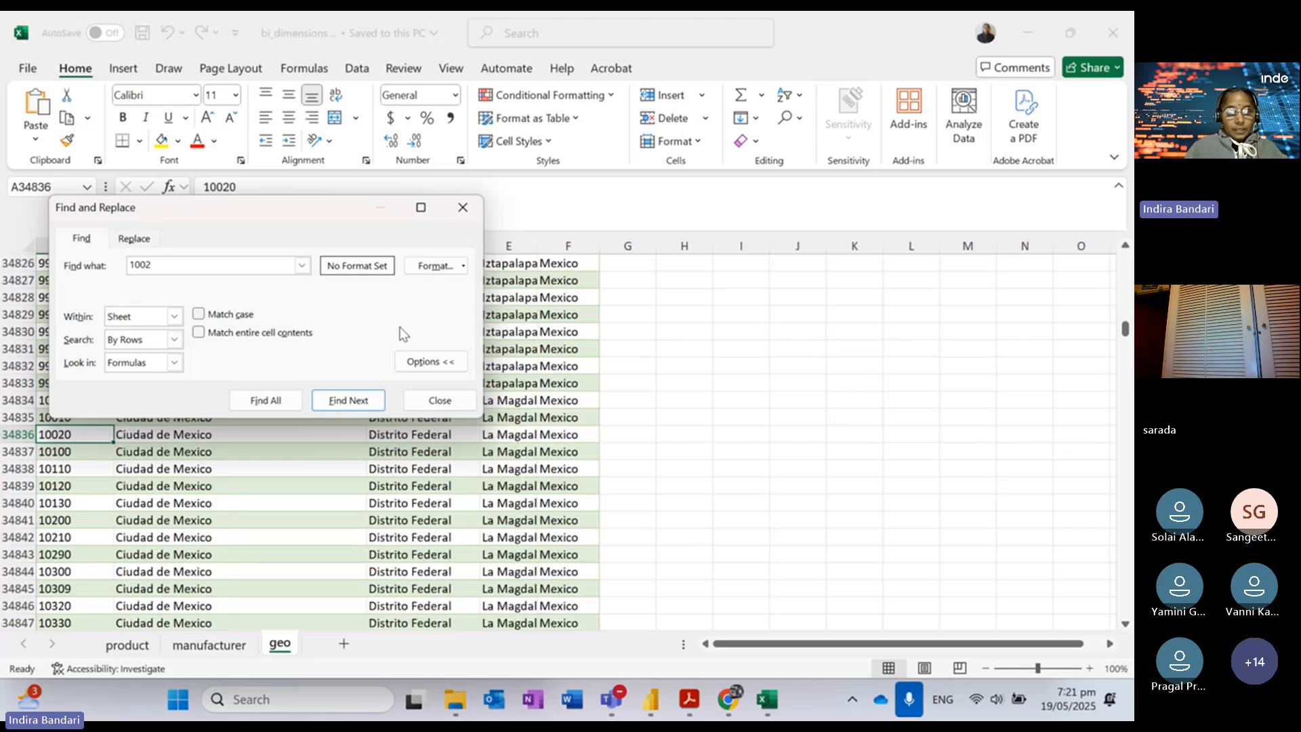
pyautogui.click(440, 400)
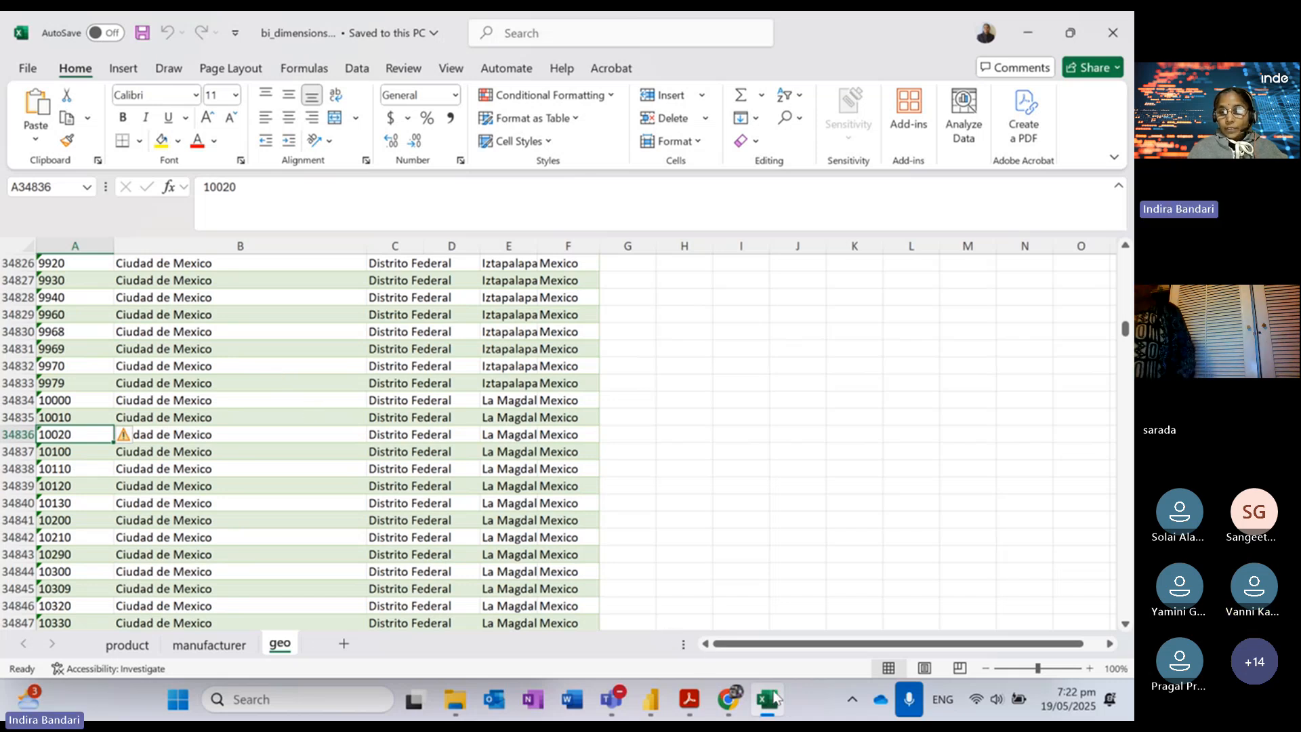
# Step: Review the Geography table's zip and country data in Table view, then go back to the Lab1 report page
pyautogui.moveTo(654, 698)
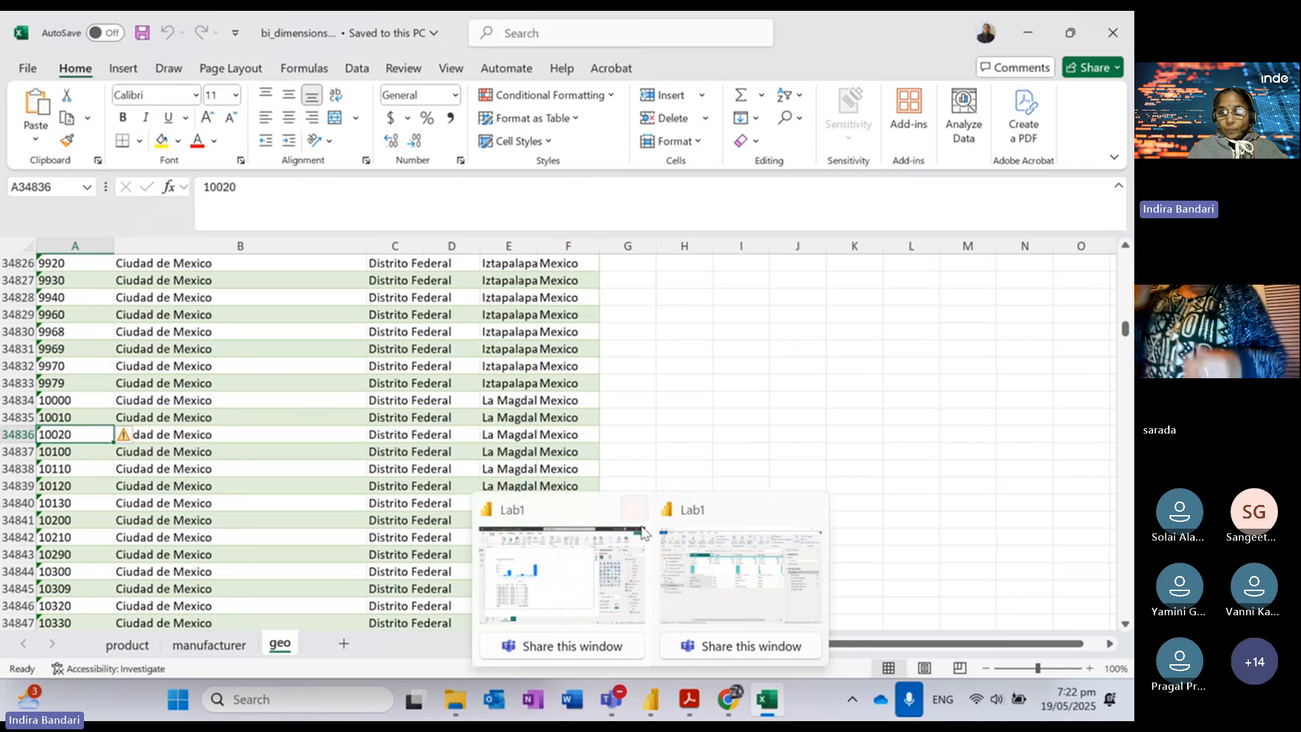
pyautogui.click(576, 515)
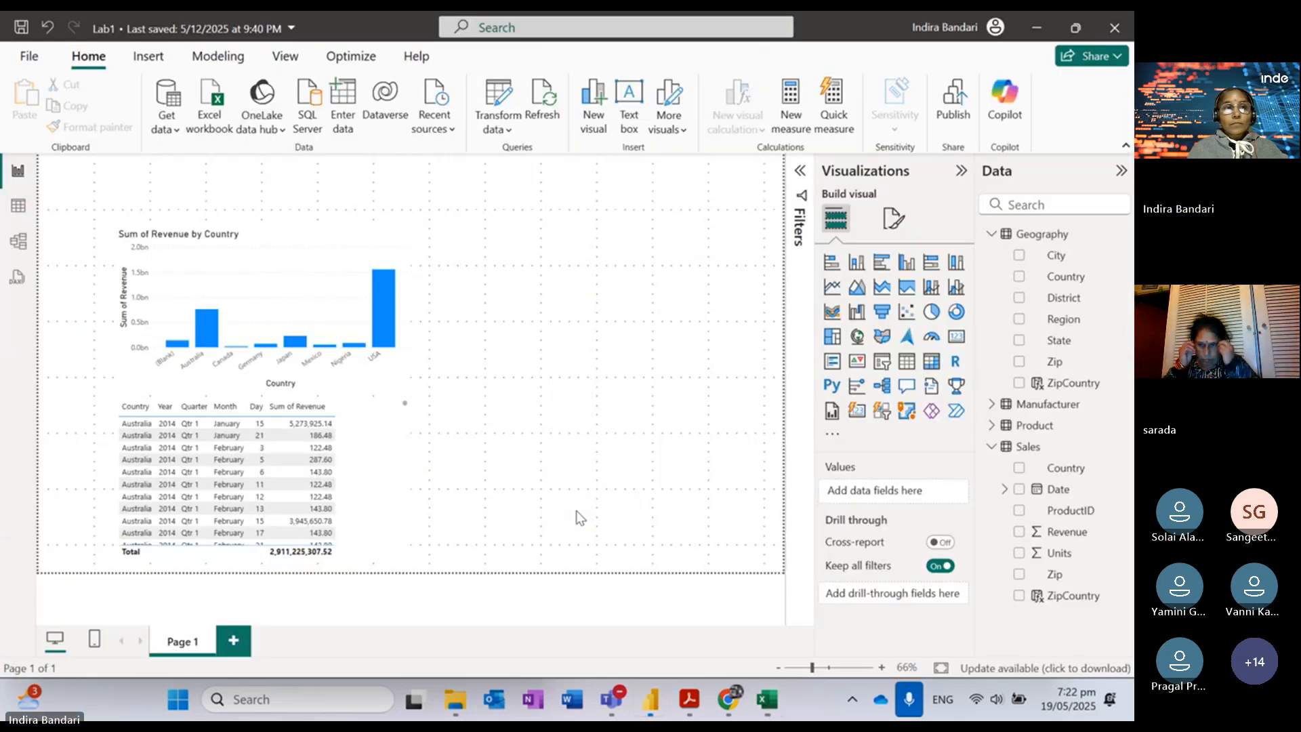
pyautogui.click(19, 205)
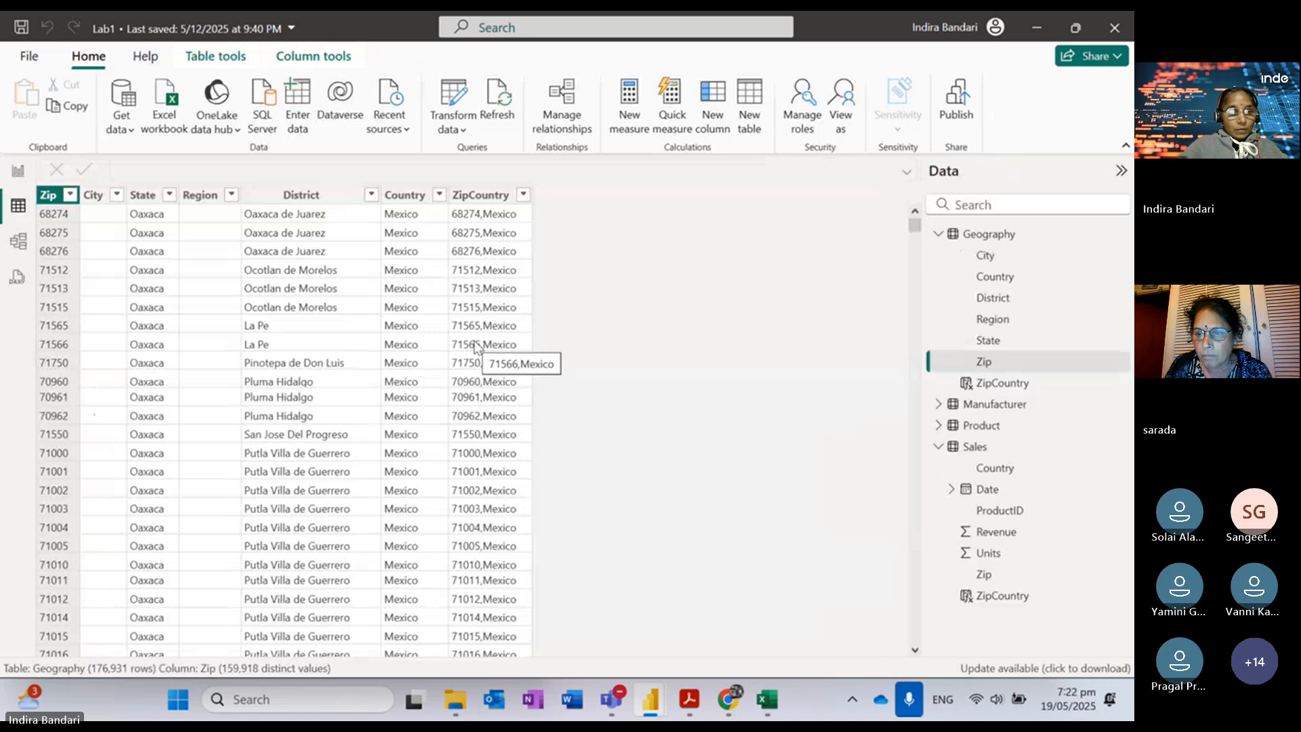
pyautogui.scroll(-1, 478, 352)
pyautogui.scroll(-6, 478, 353)
pyautogui.scroll(4, 478, 352)
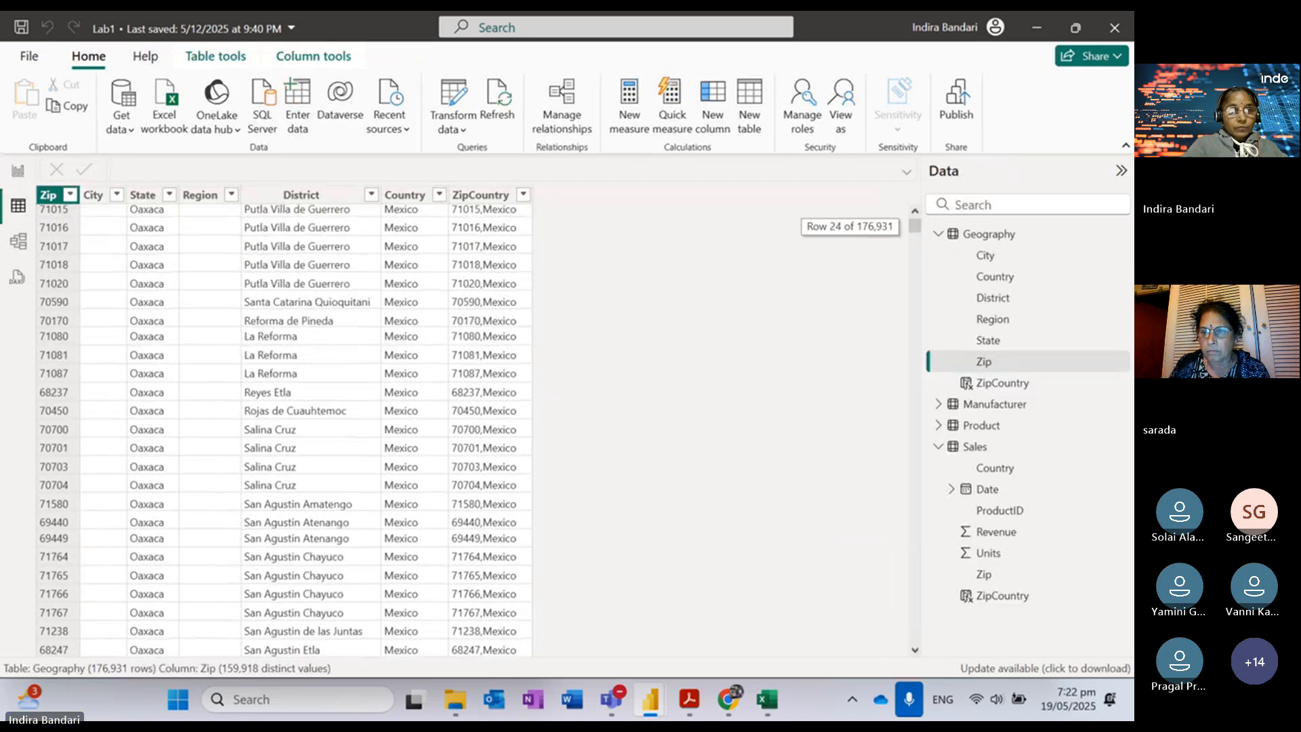
pyautogui.scroll(3, 478, 353)
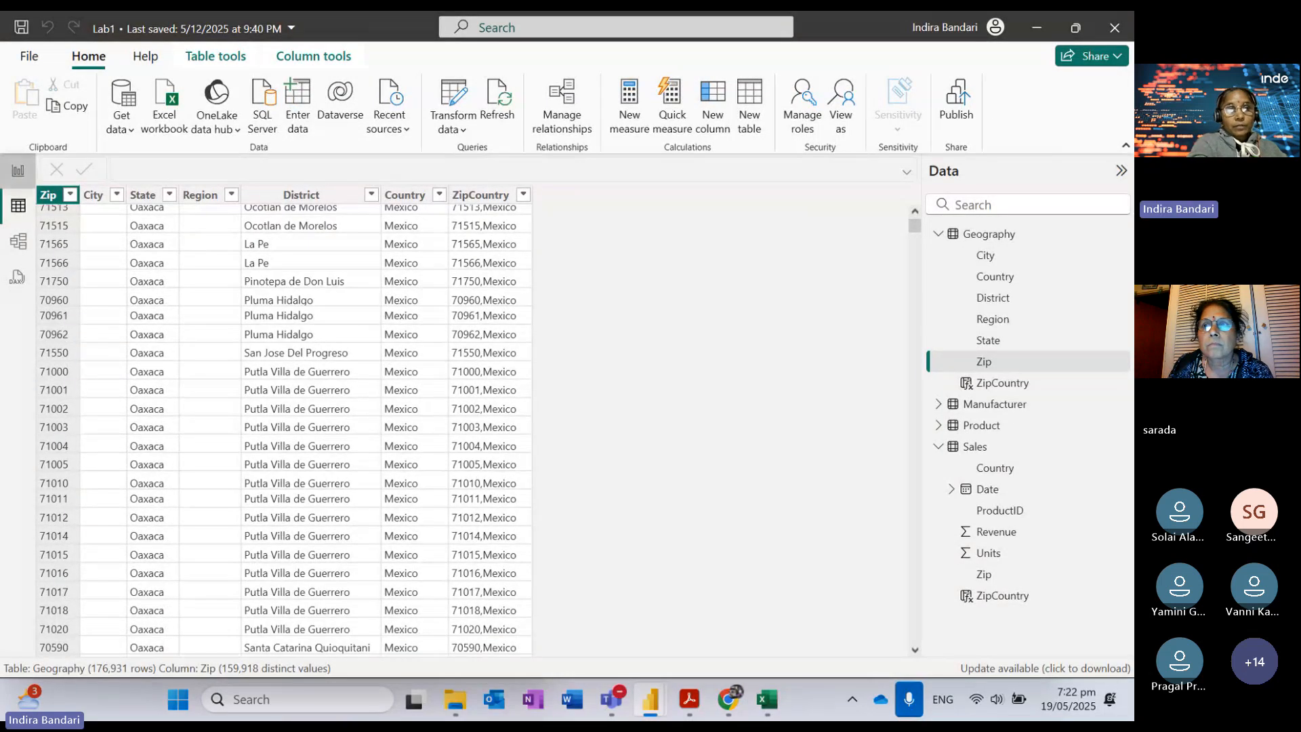
pyautogui.click(19, 170)
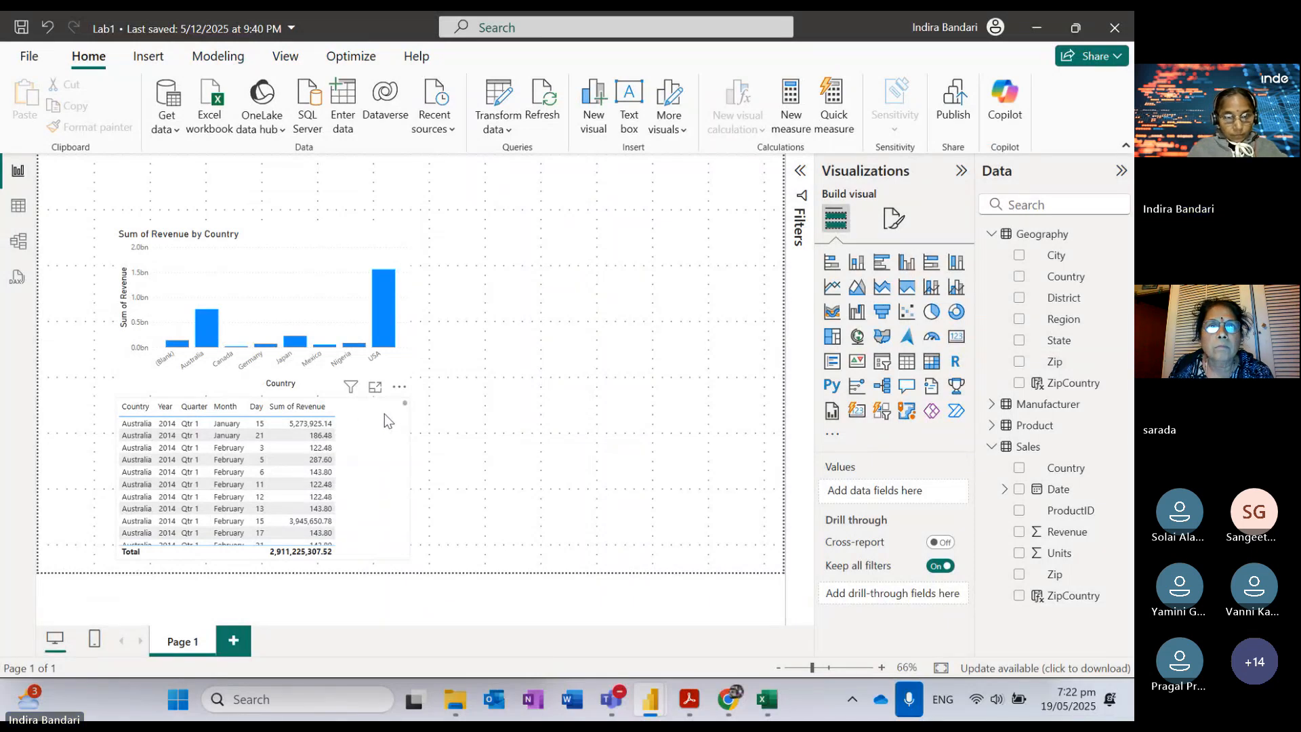
# Step: Add a new table visual with the Geography Zip, Country and ZipCountry fields
pyautogui.click(1020, 325)
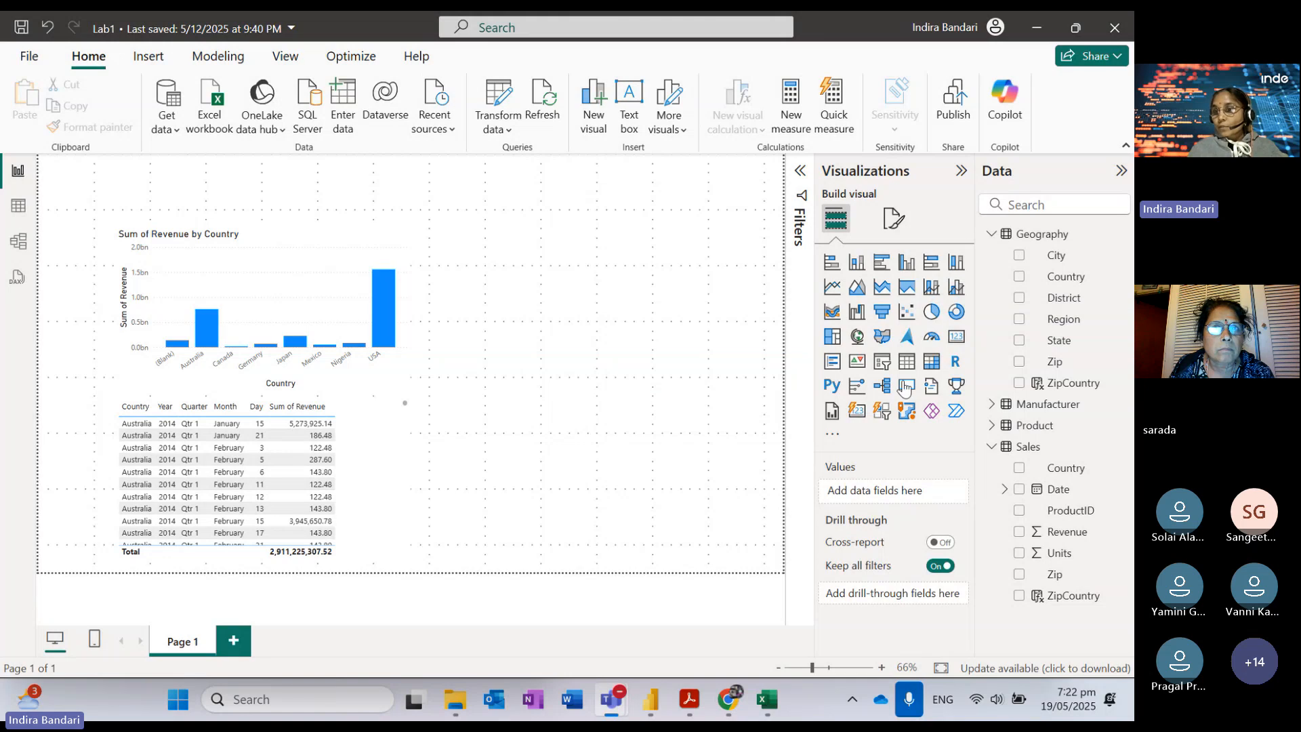
pyautogui.click(1020, 362)
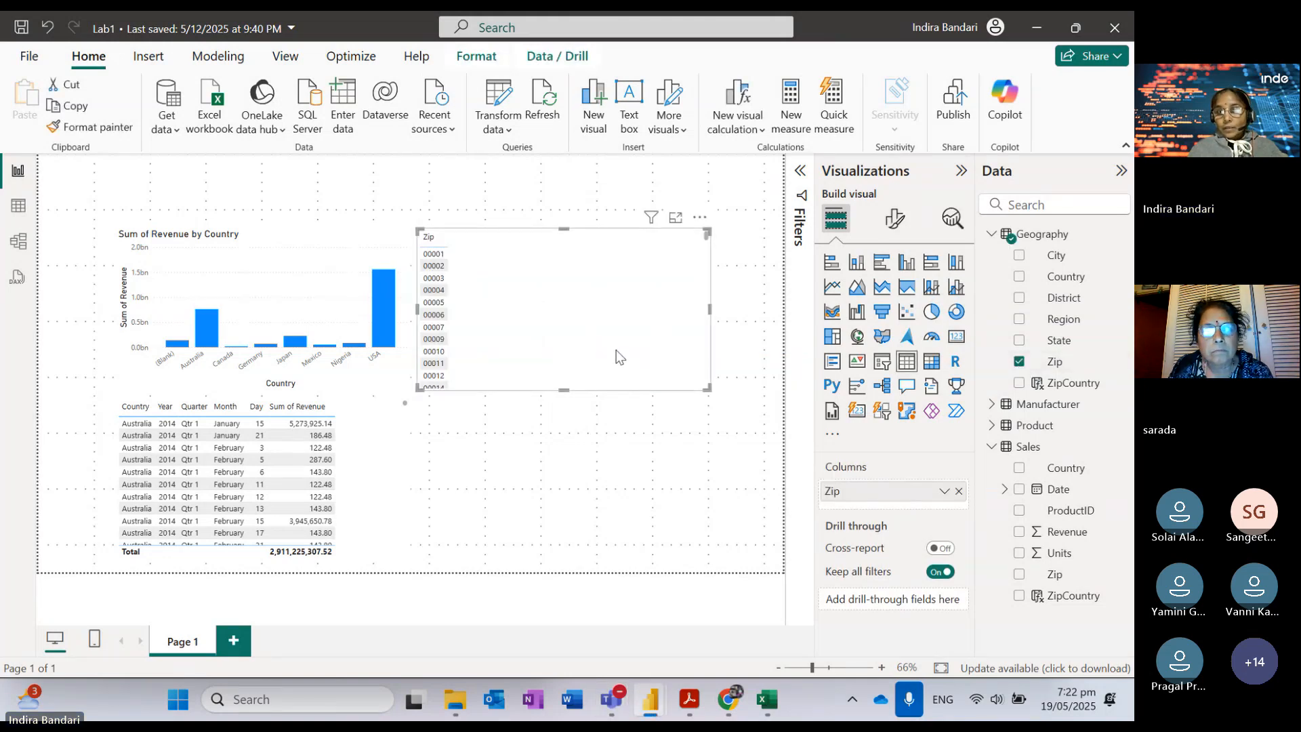
pyautogui.click(1020, 277)
pyautogui.click(1020, 385)
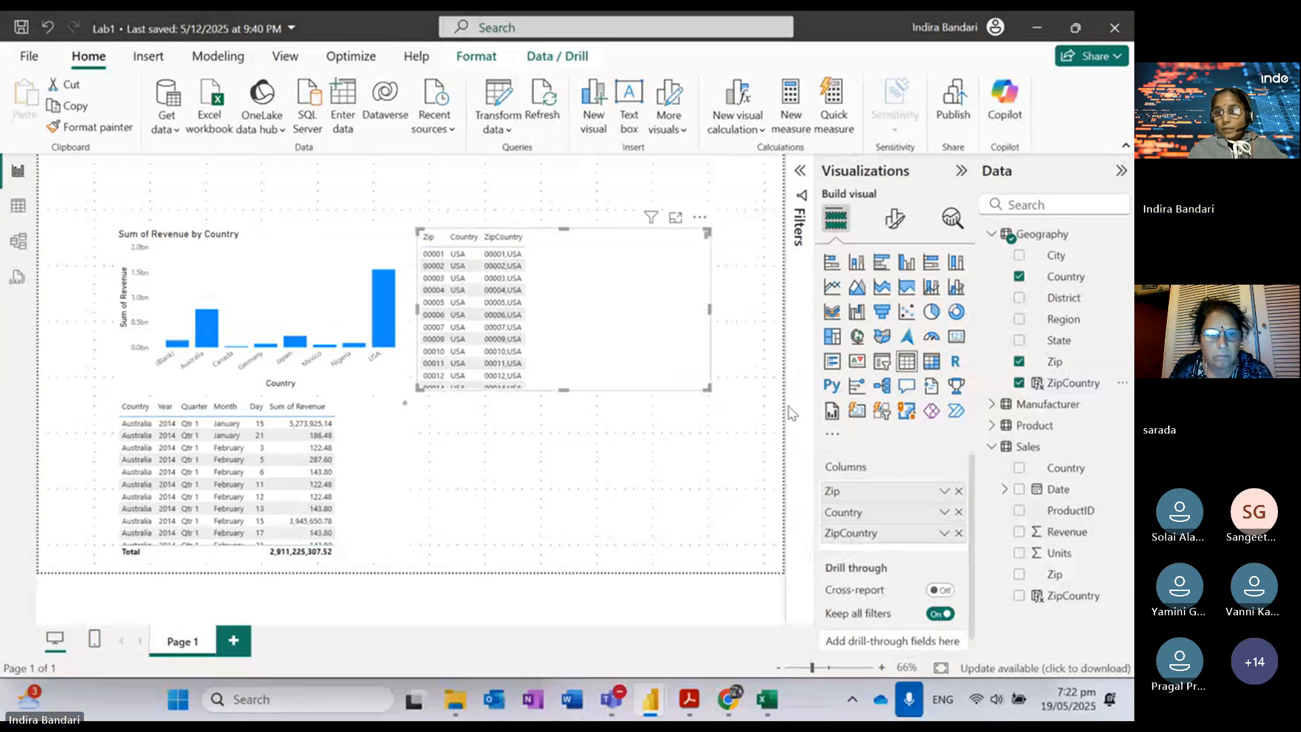
# Step: Filter the table's Zip field to the values 01002 and 1002
pyautogui.click(801, 171)
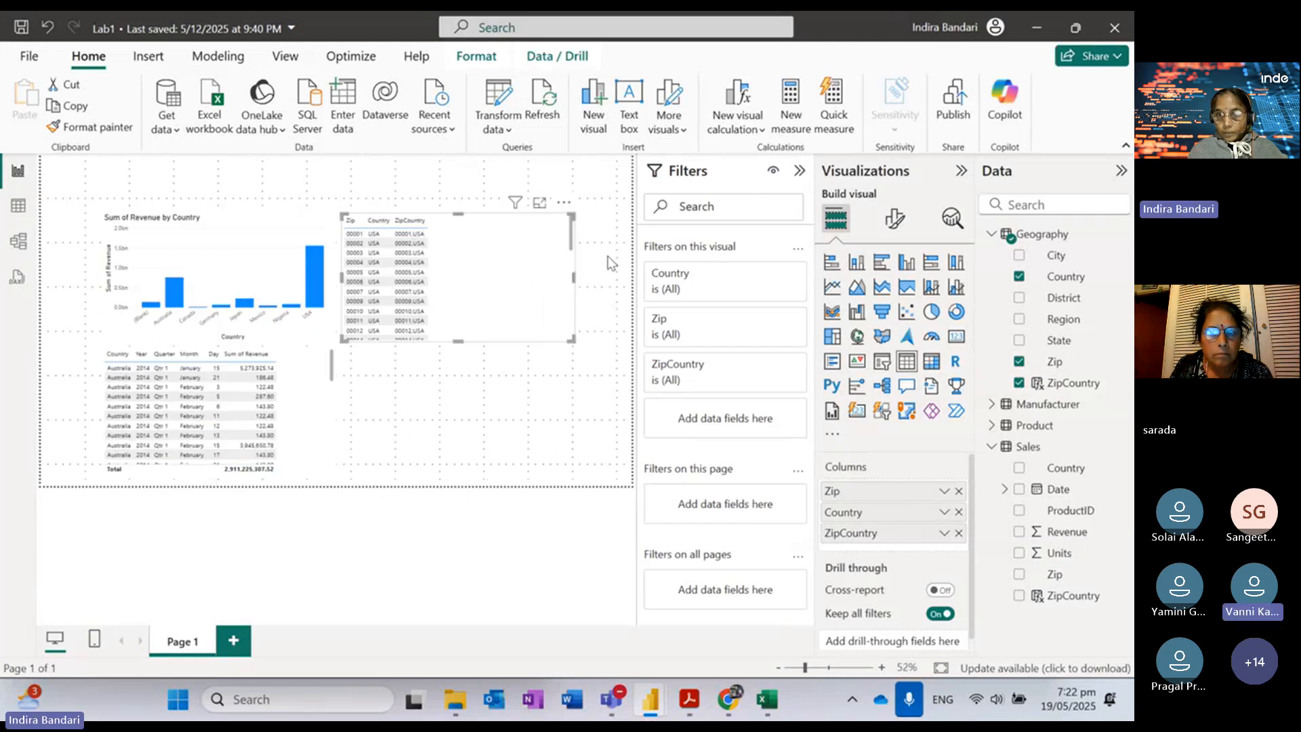
pyautogui.click(775, 320)
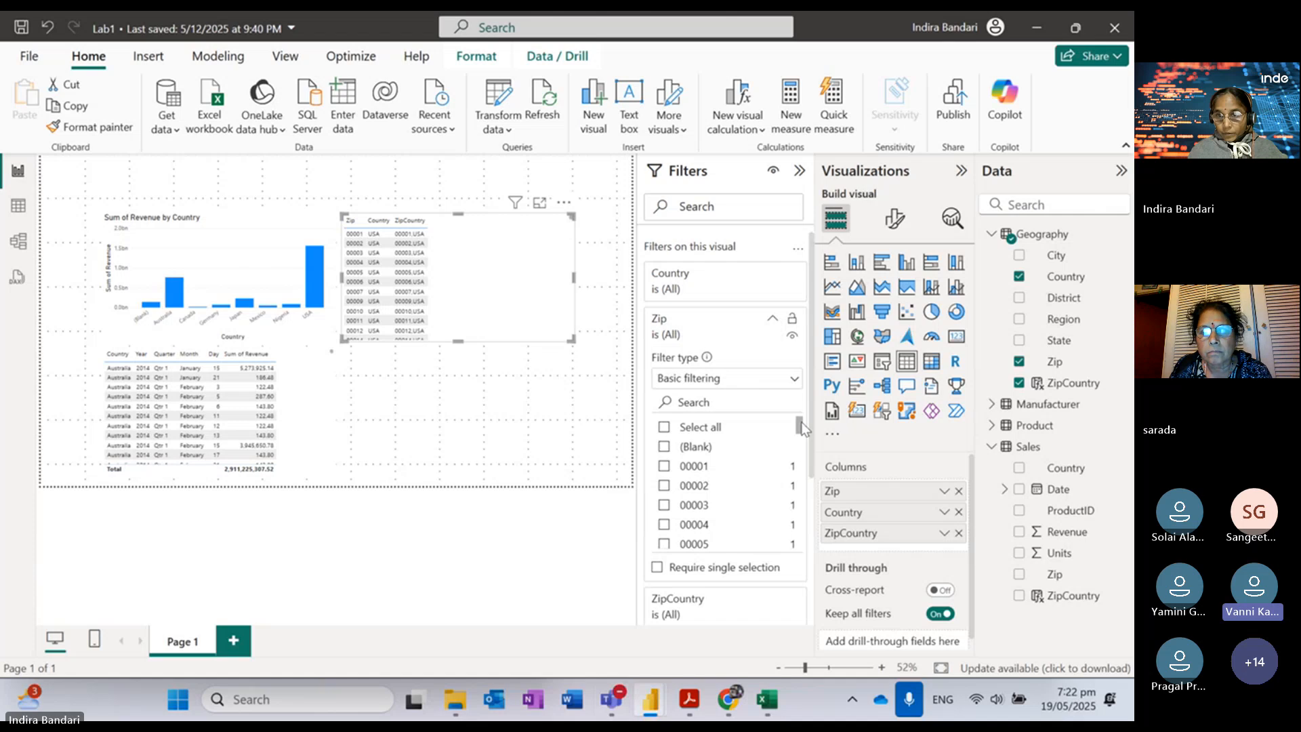
pyautogui.scroll(-2, 804, 427)
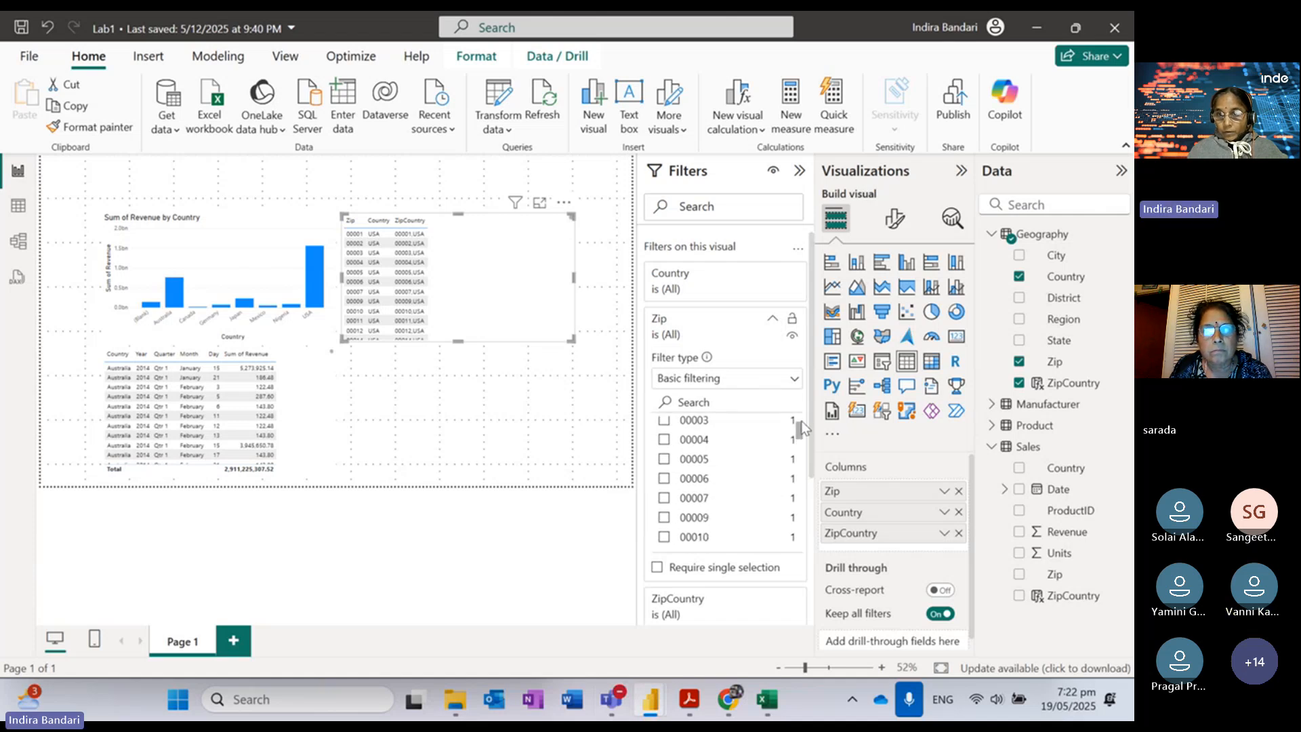
pyautogui.scroll(2, 803, 427)
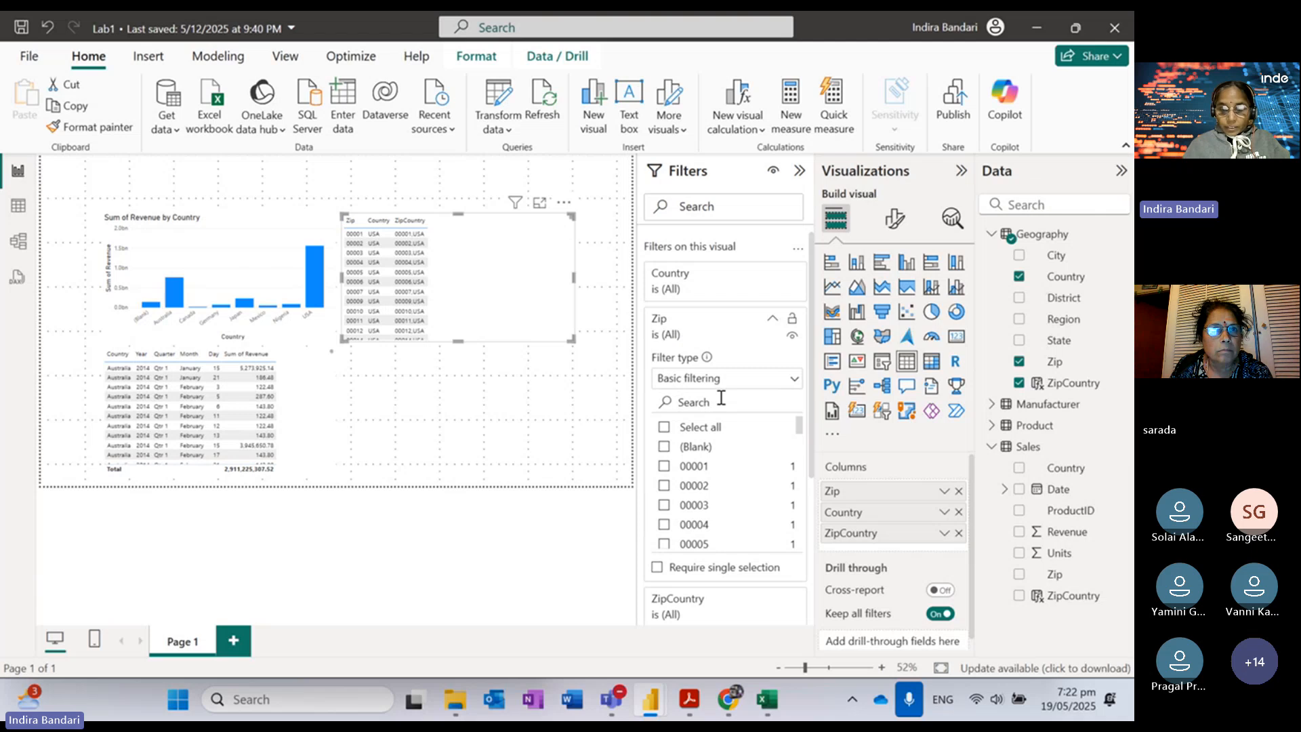
pyautogui.write('0100')
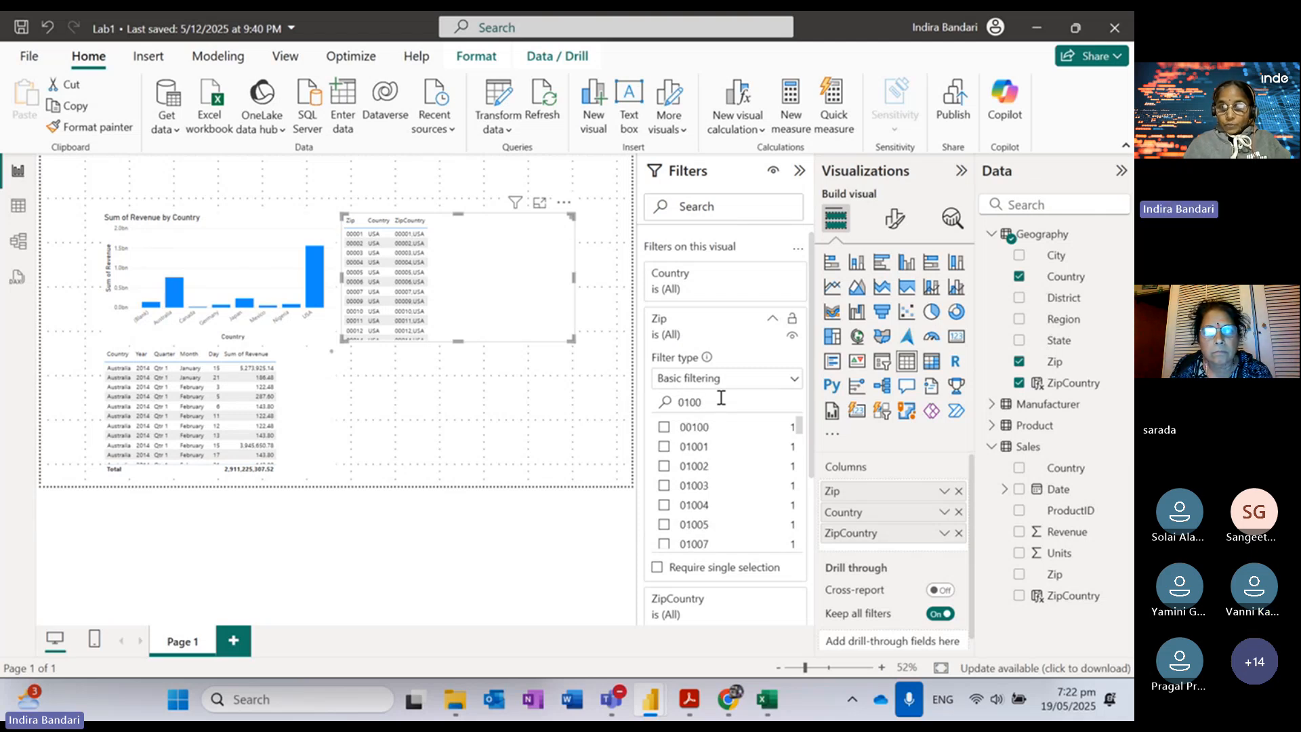
pyautogui.click(664, 467)
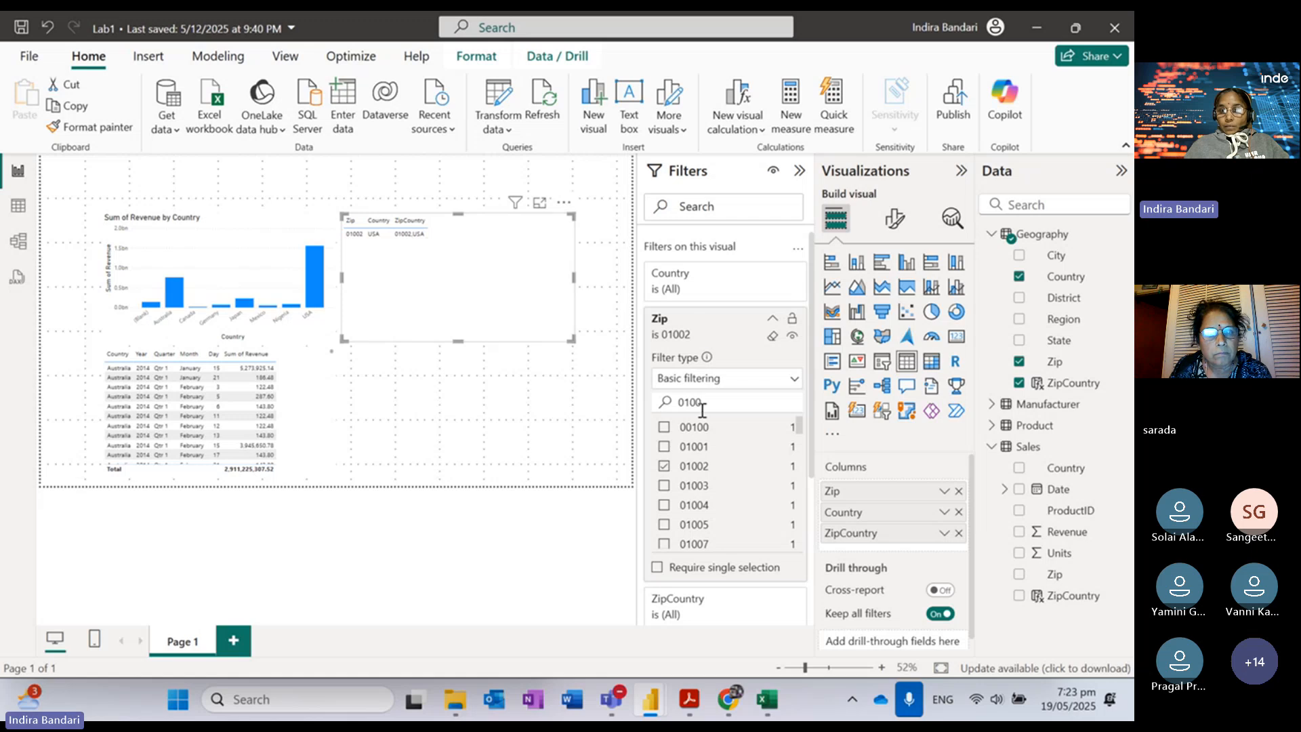
pyautogui.moveTo(702, 406); pyautogui.dragTo(669, 404)
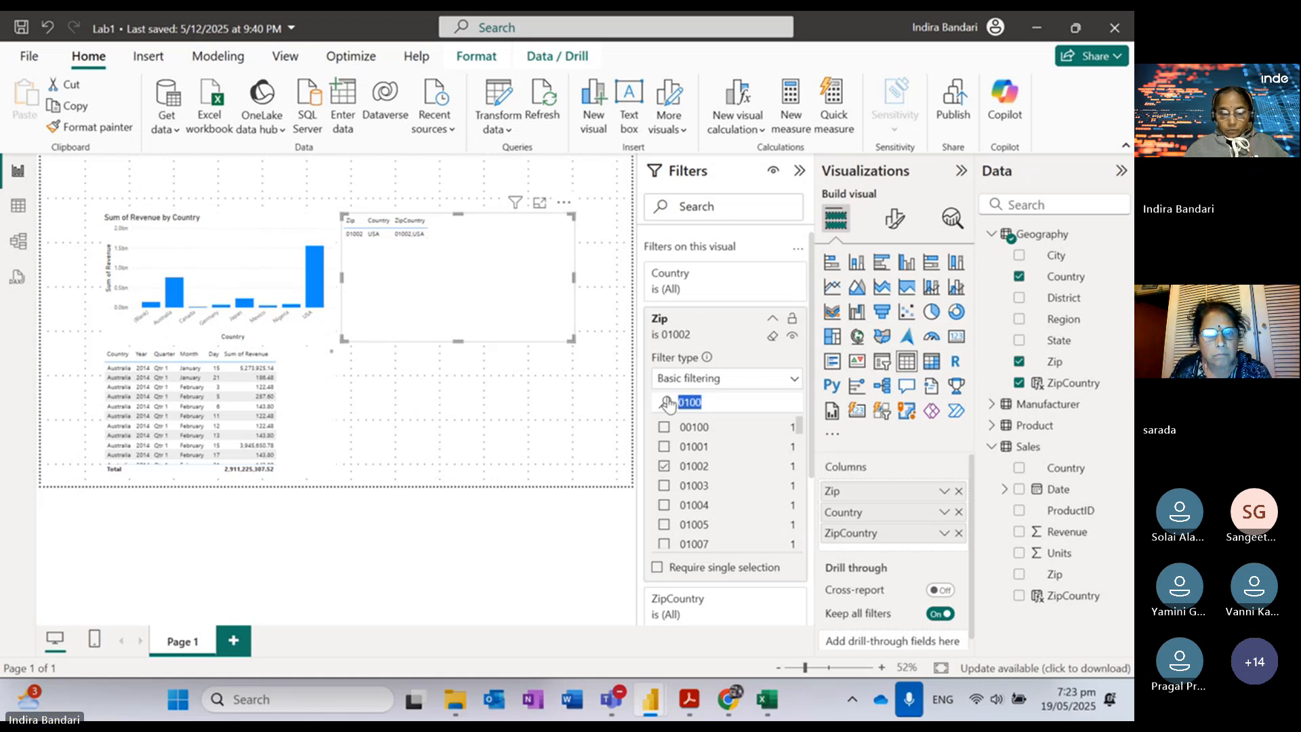
pyautogui.write('100')
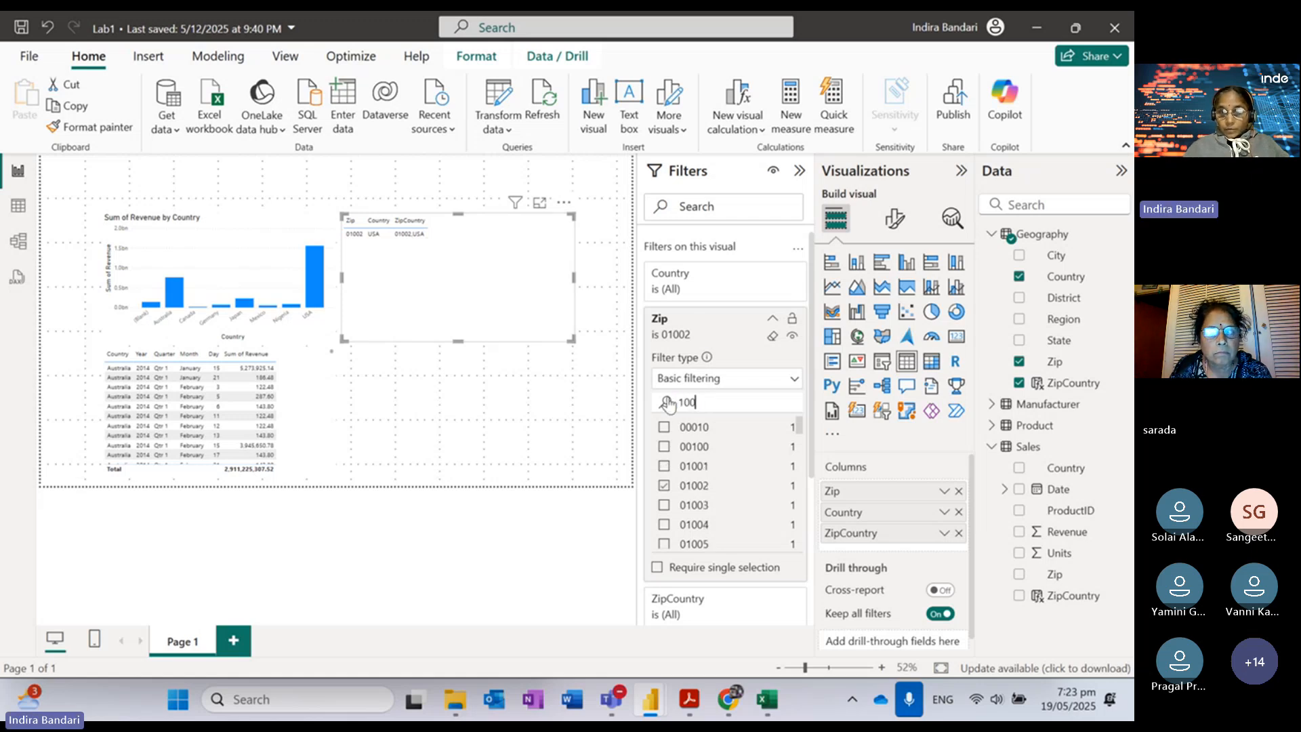
pyautogui.write('2')
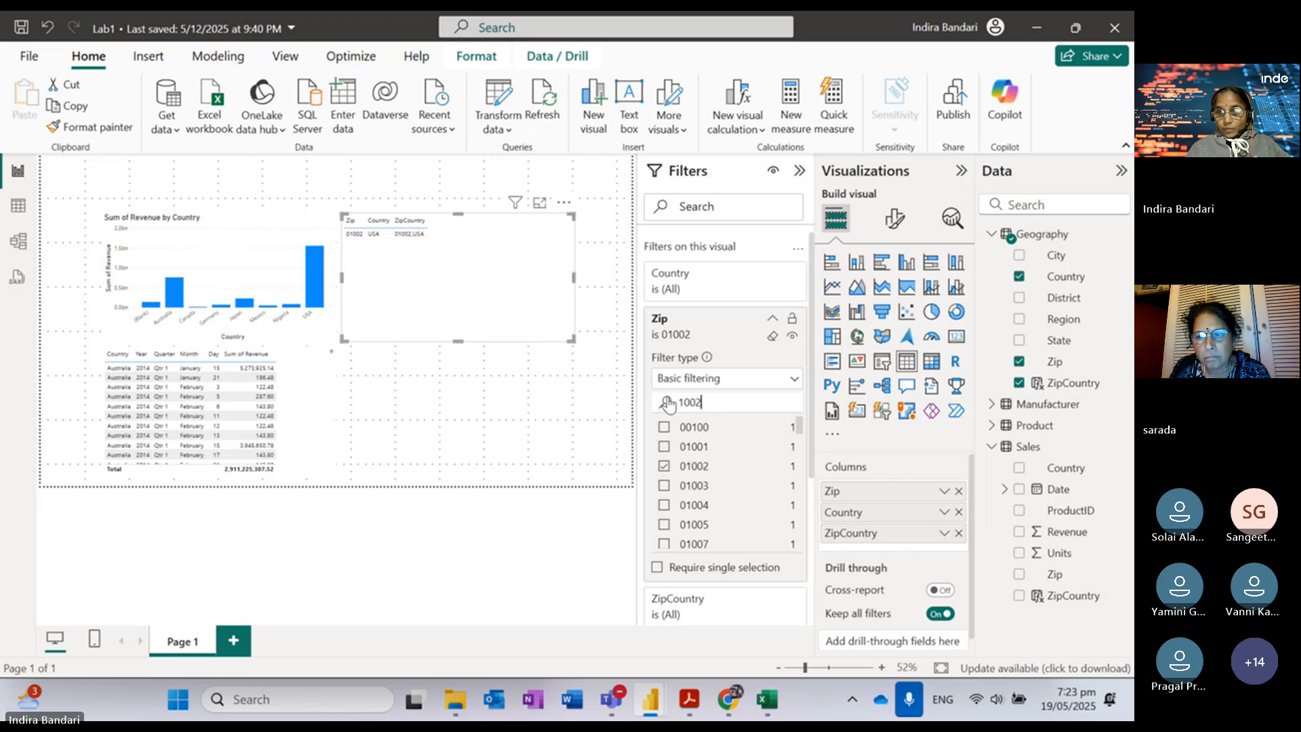
pyautogui.click(664, 448)
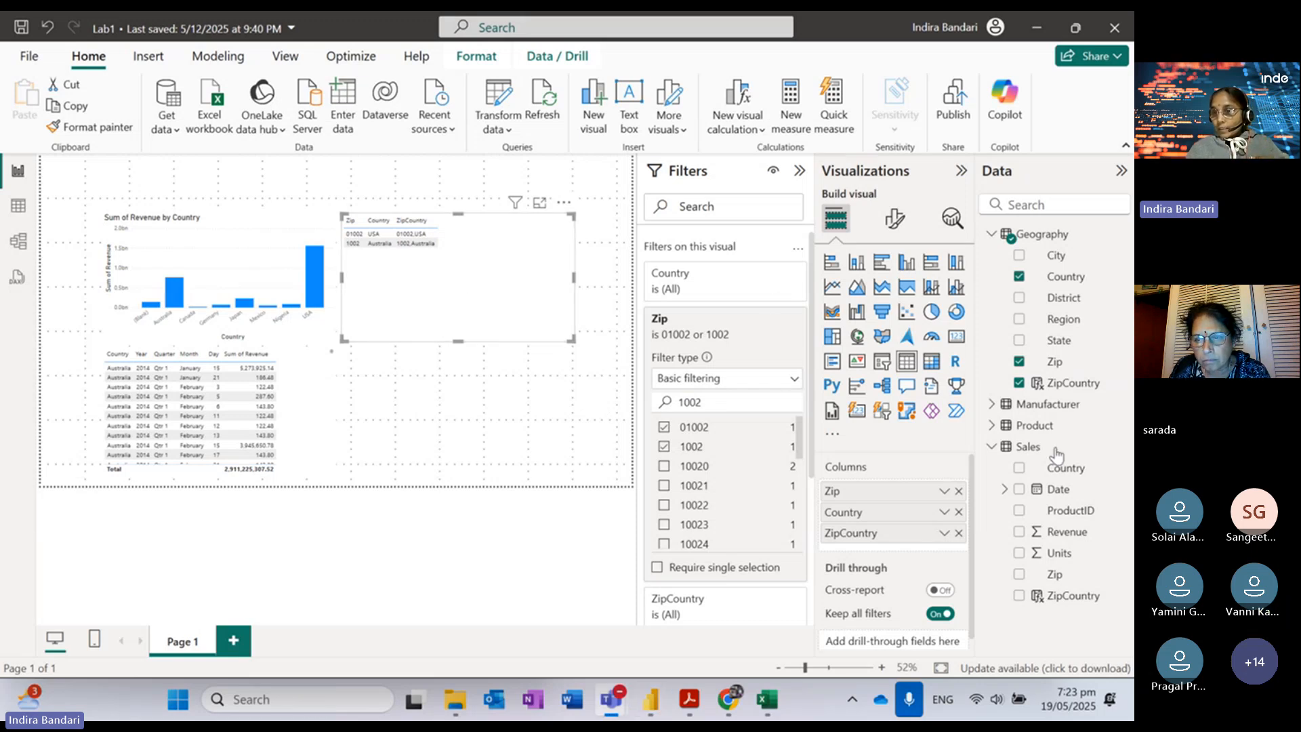
# Step: Add Sales ZipCountry, test the Zip filter with 01001, then delete the zip lookup table
pyautogui.click(1035, 597)
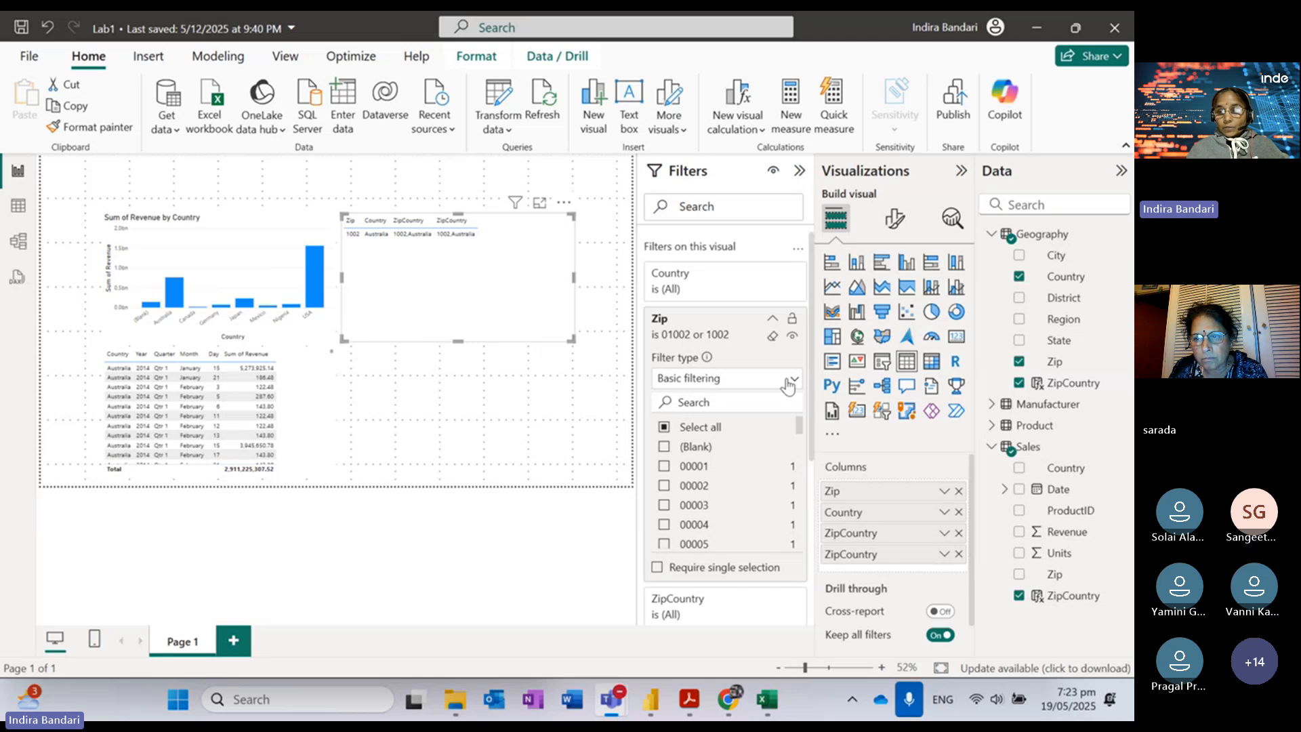
pyautogui.click(773, 336)
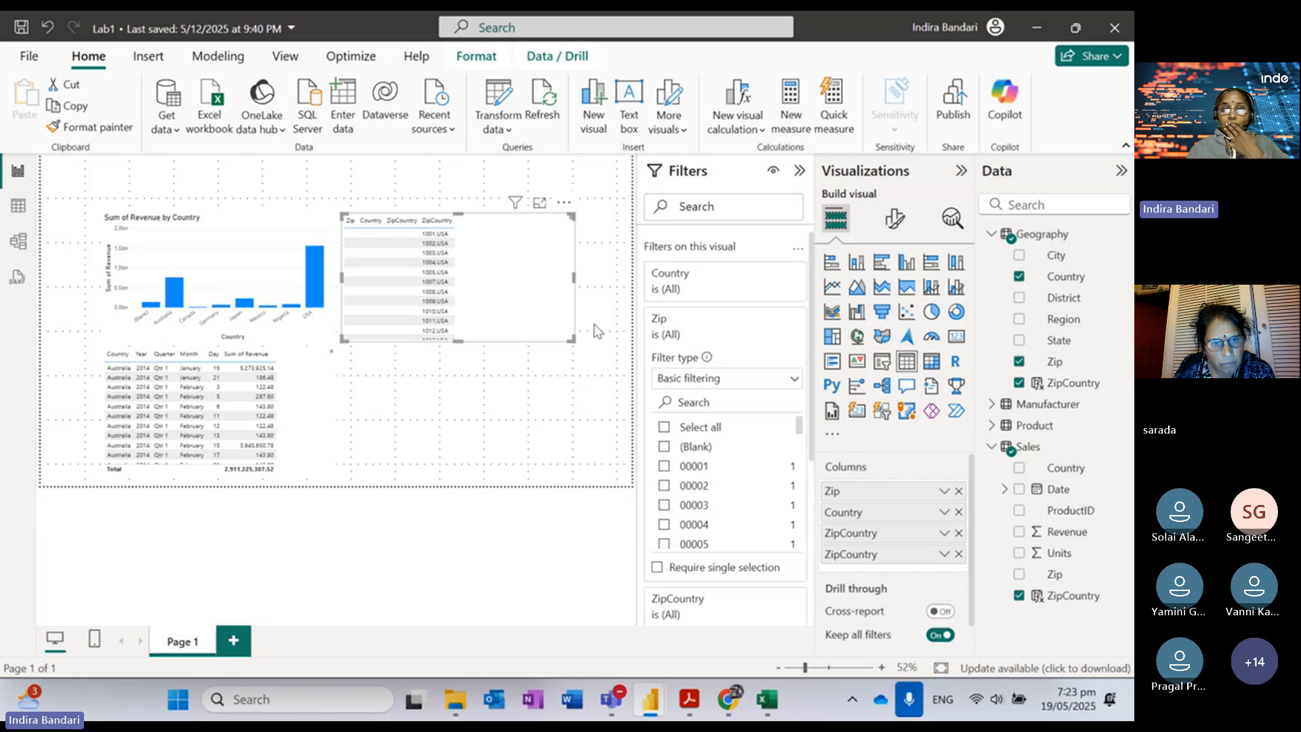
pyautogui.click(711, 404)
pyautogui.write('0')
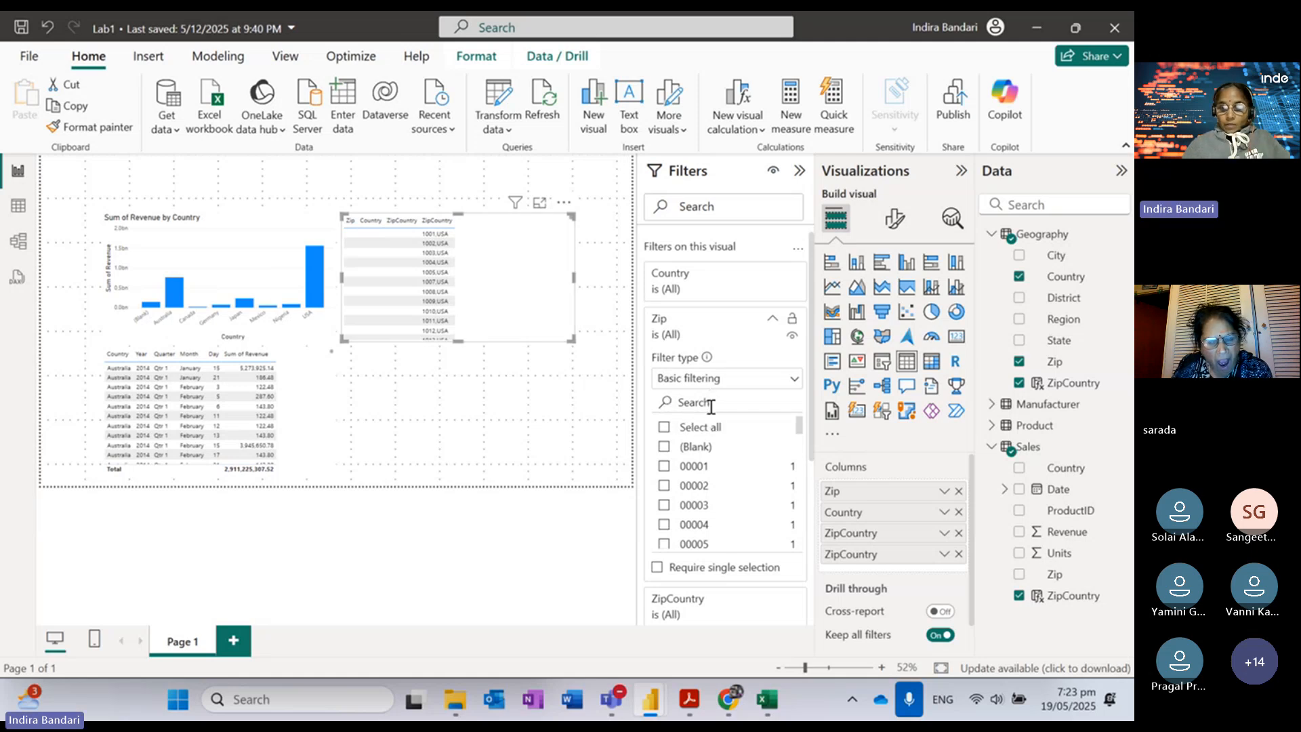
pyautogui.write('1')
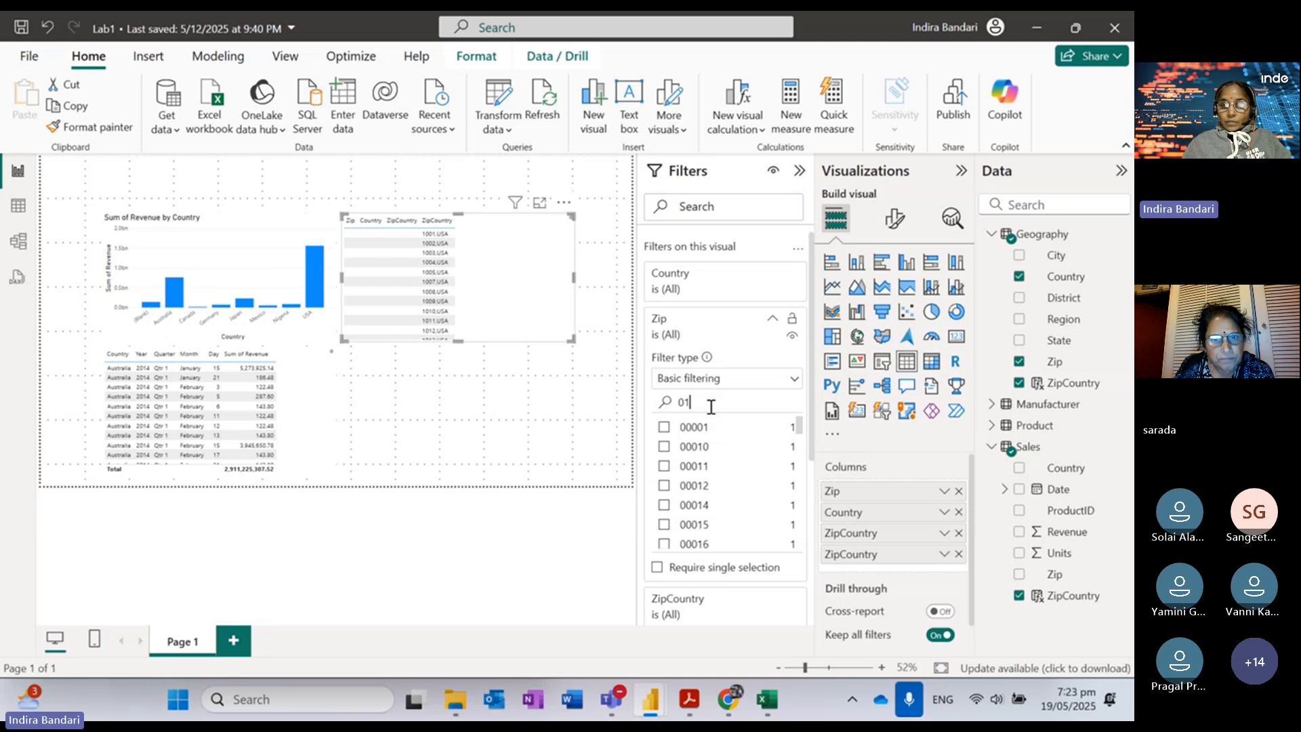
pyautogui.write('001')
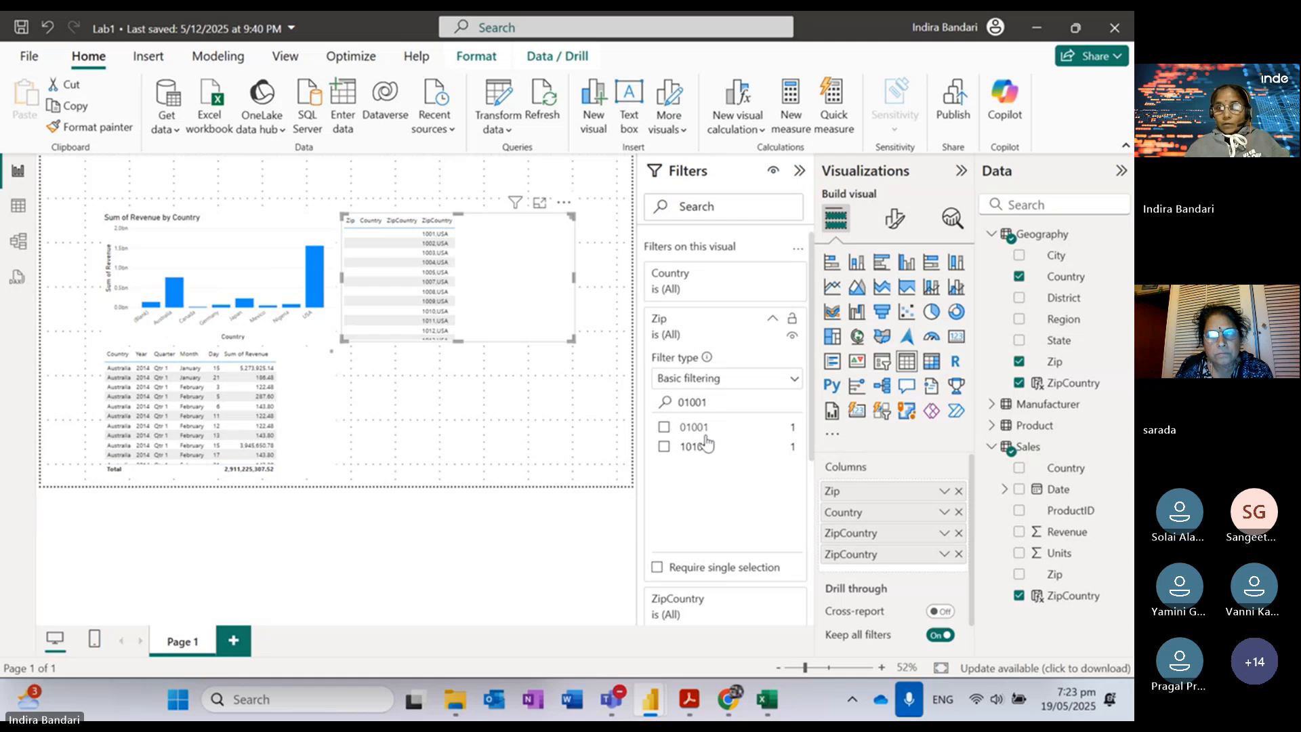
pyautogui.click(664, 428)
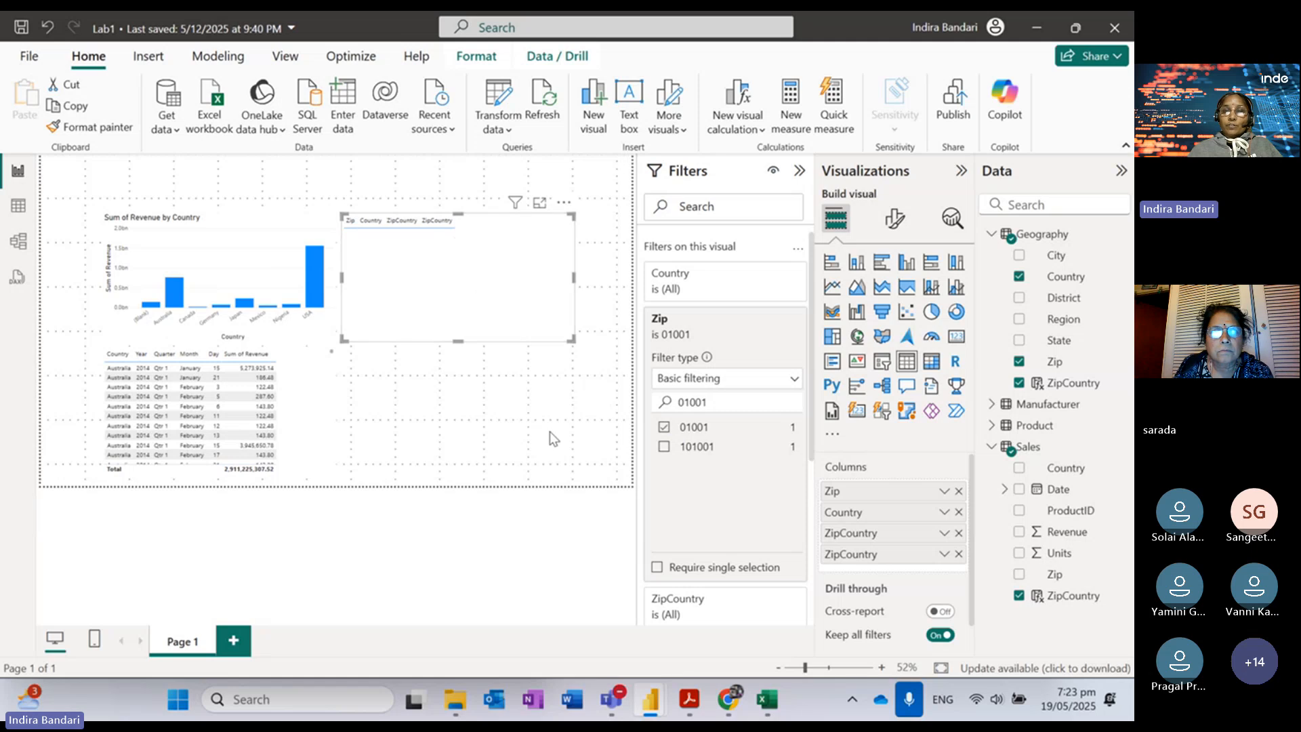
pyautogui.click(665, 429)
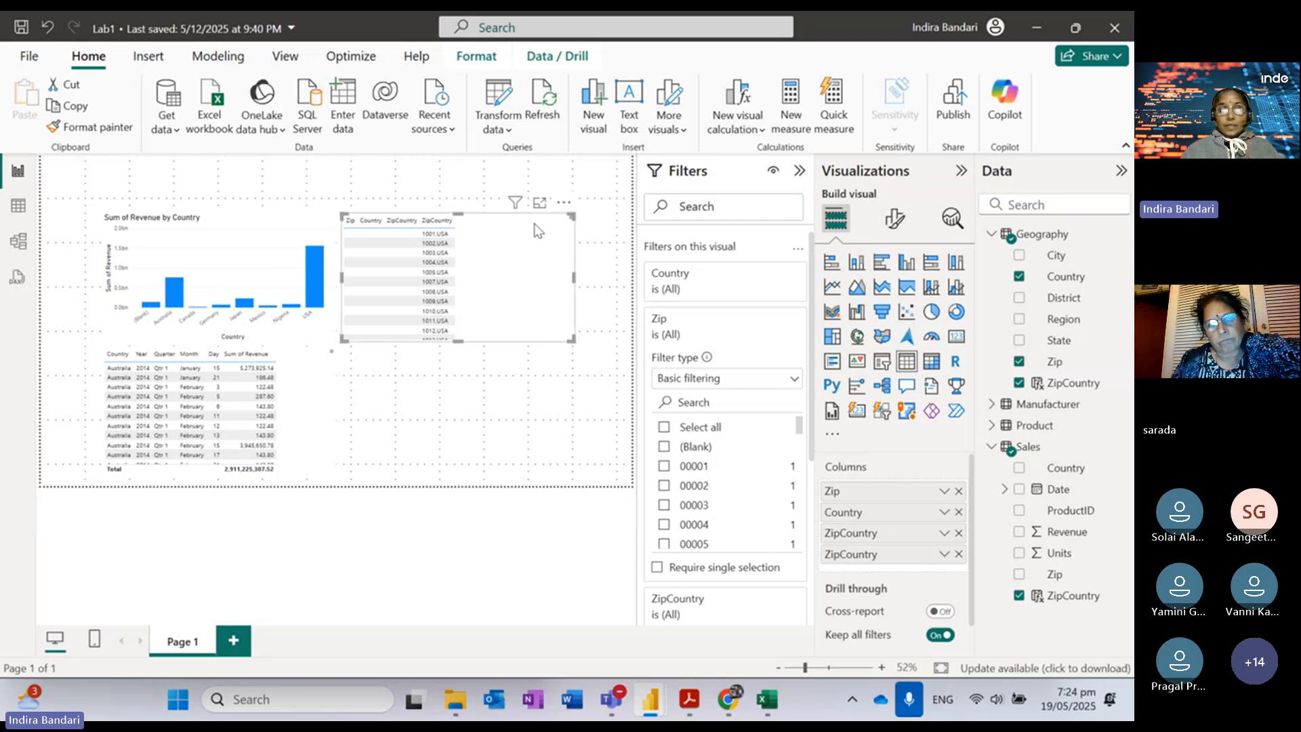
pyautogui.press('Delete')
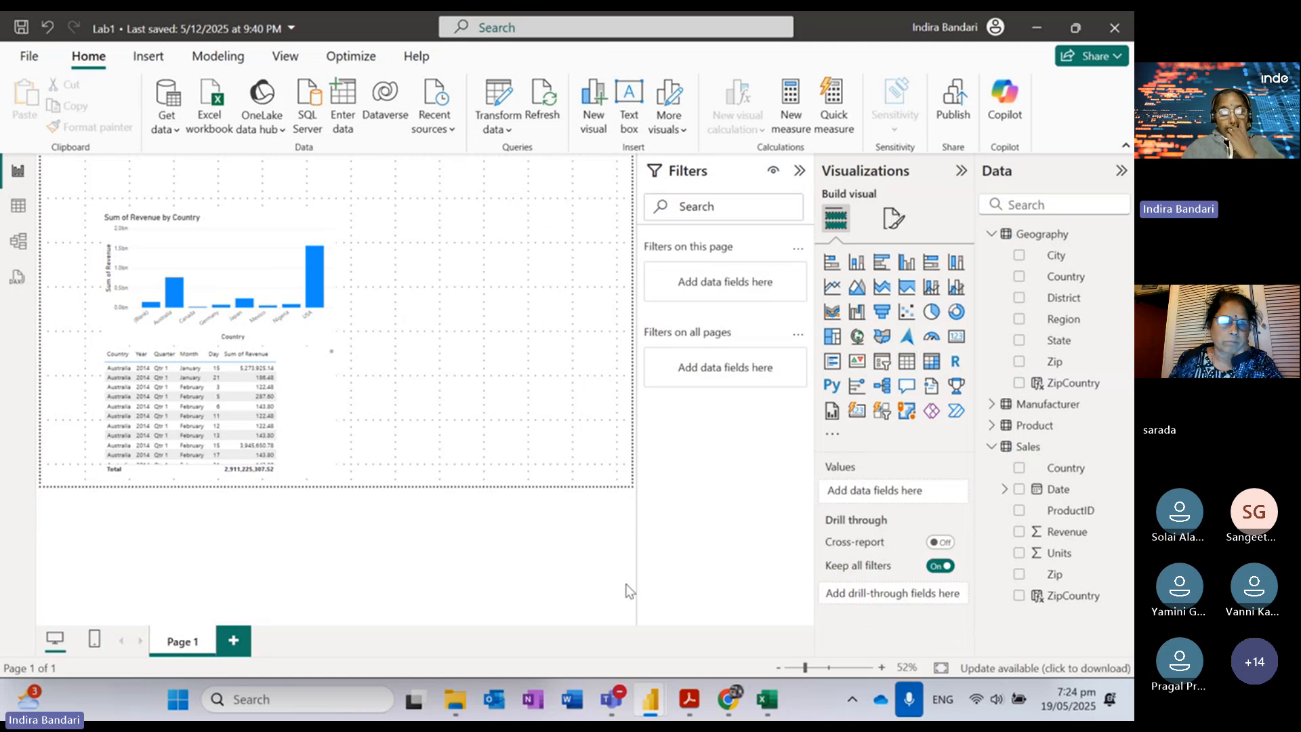
# Step: Scroll the Lab 2 - Data Modeling PDF to step 19, adding Manufacturer to the chart legend
pyautogui.click(691, 705)
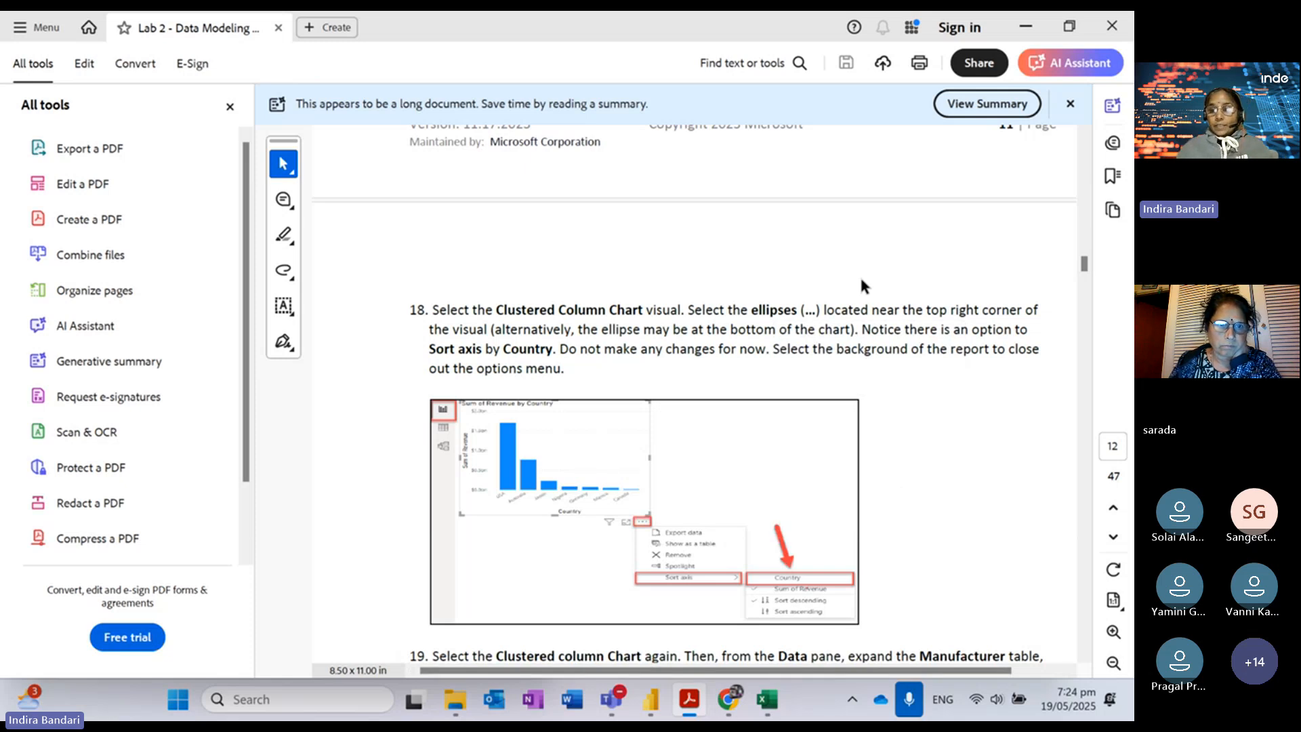
pyautogui.scroll(-8, 861, 280)
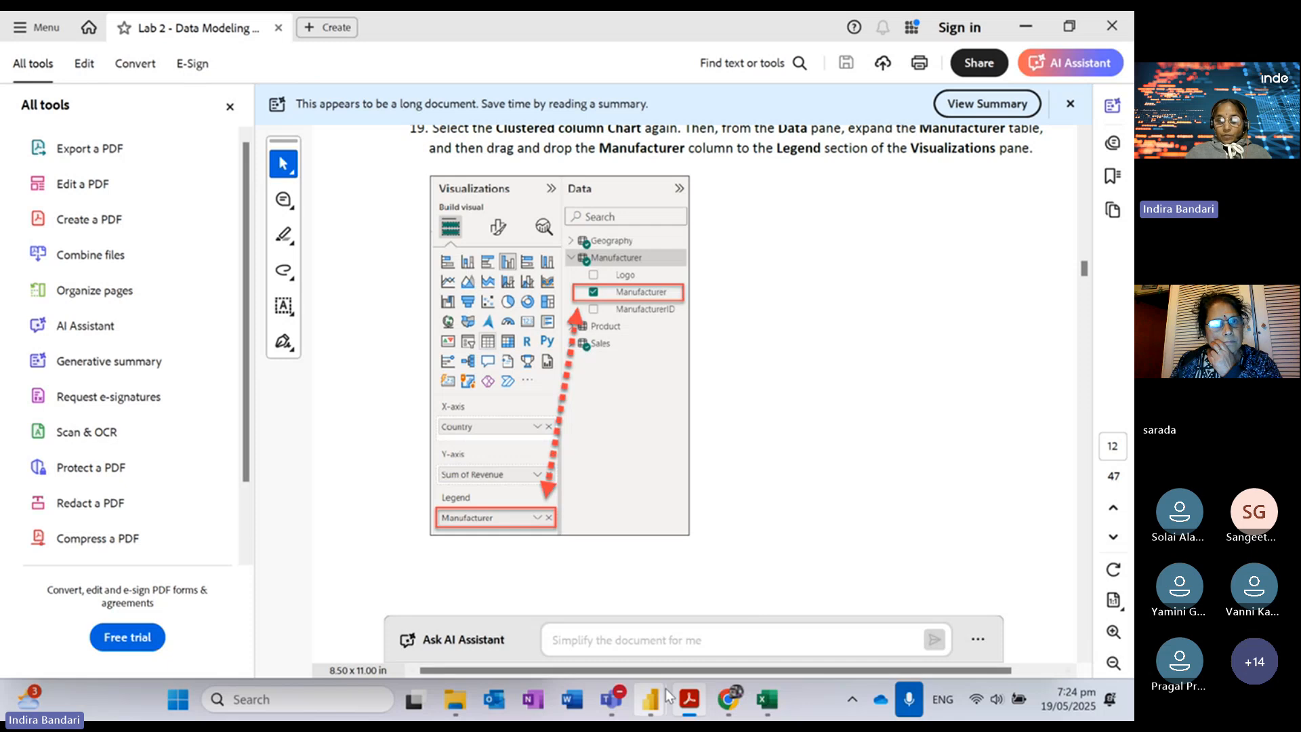
pyautogui.moveTo(651, 699)
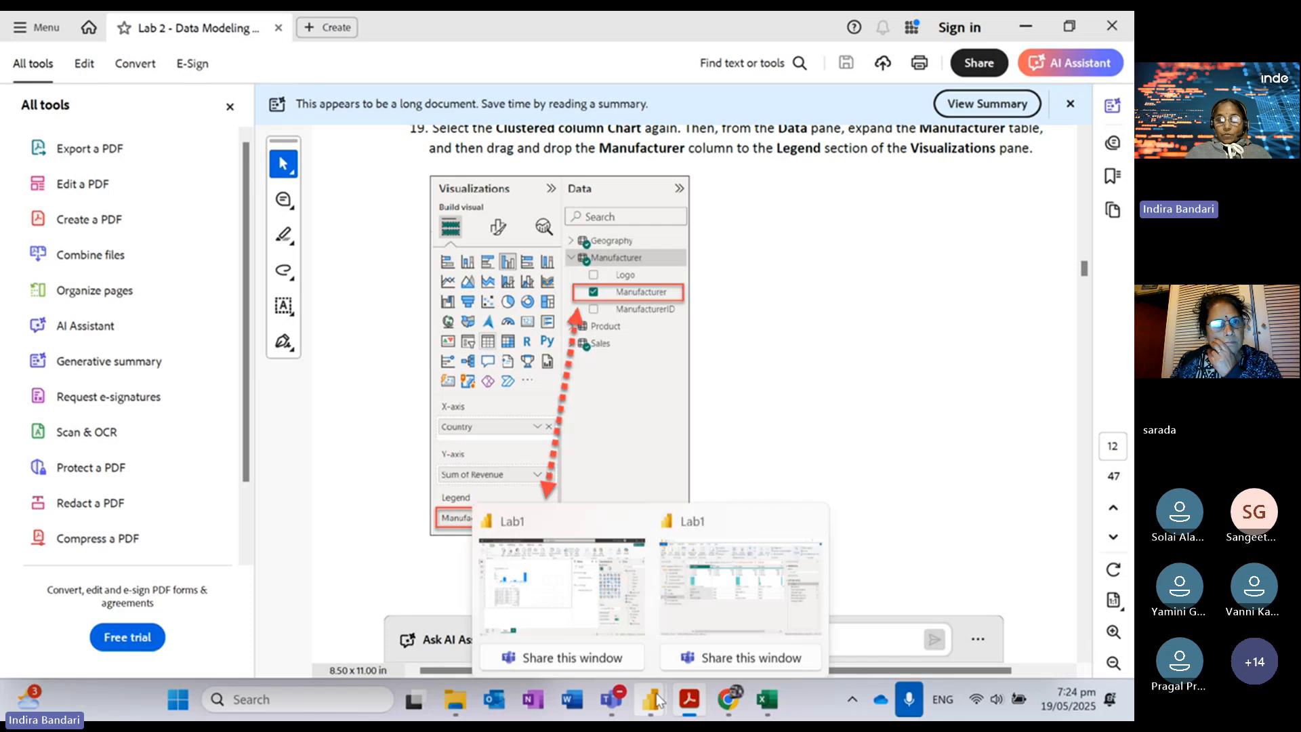
# Step: Delete the revenue table visual and enlarge the Sum of Revenue by Country chart
pyautogui.click(568, 504)
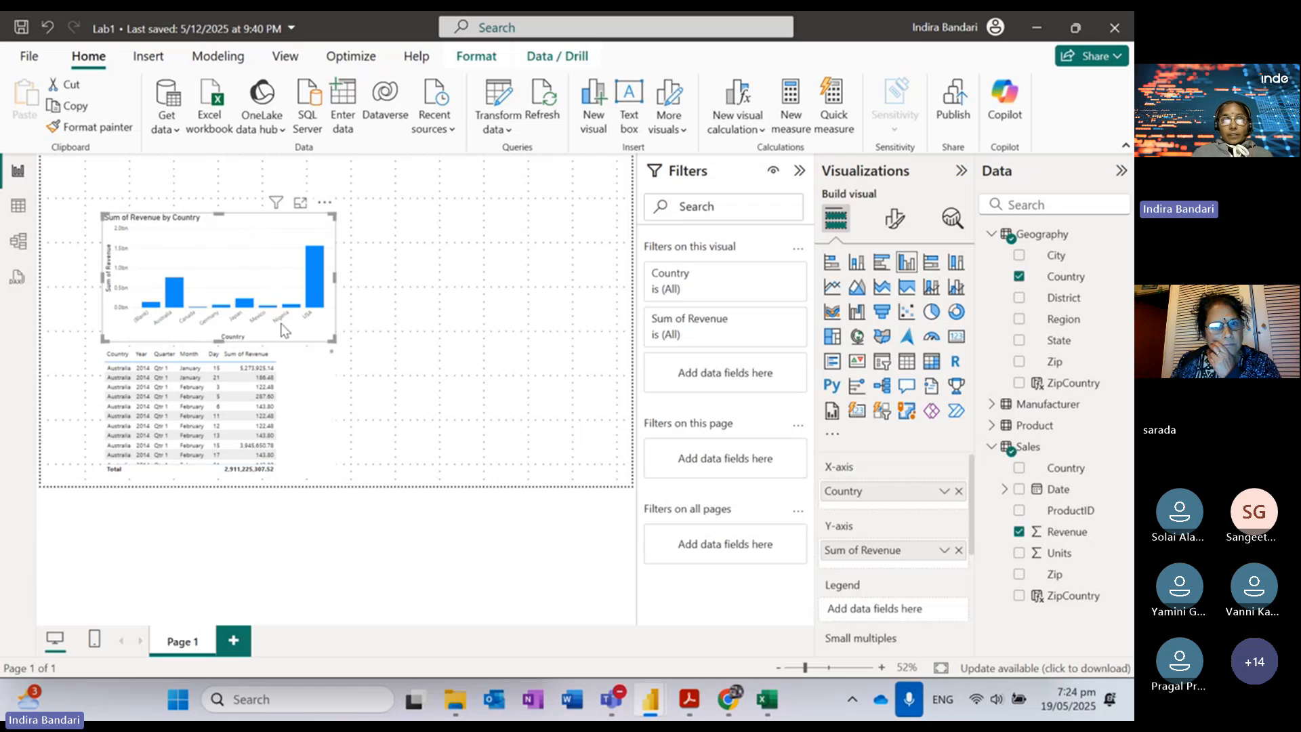
pyautogui.click(300, 360)
pyautogui.press('Delete')
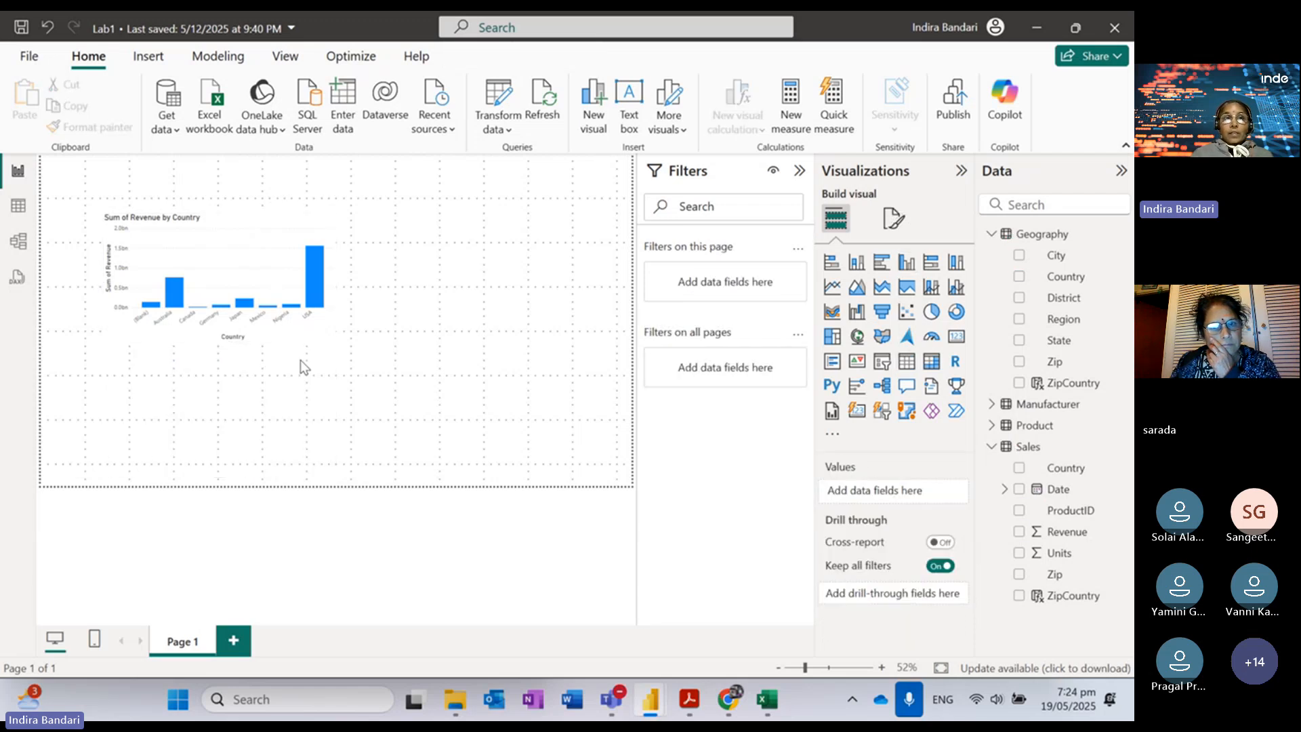
pyautogui.click(255, 252)
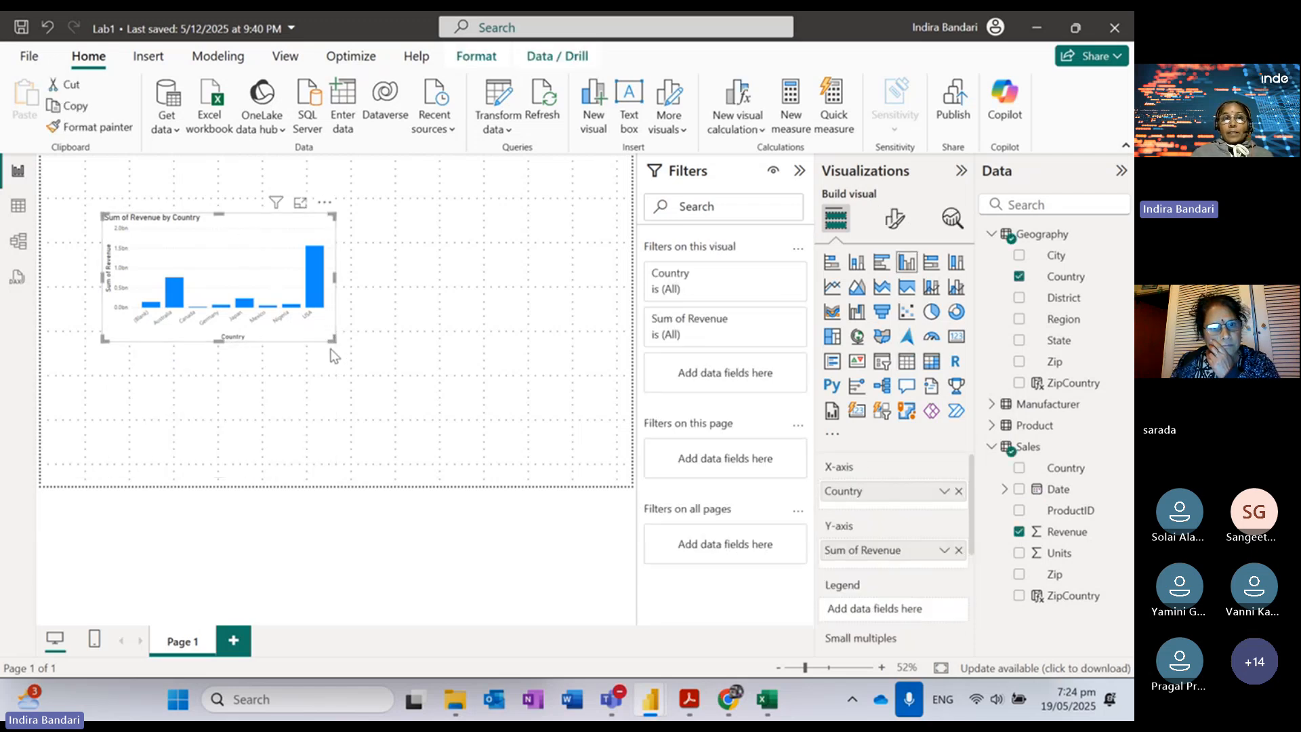
pyautogui.moveTo(333, 340); pyautogui.dragTo(381, 393)
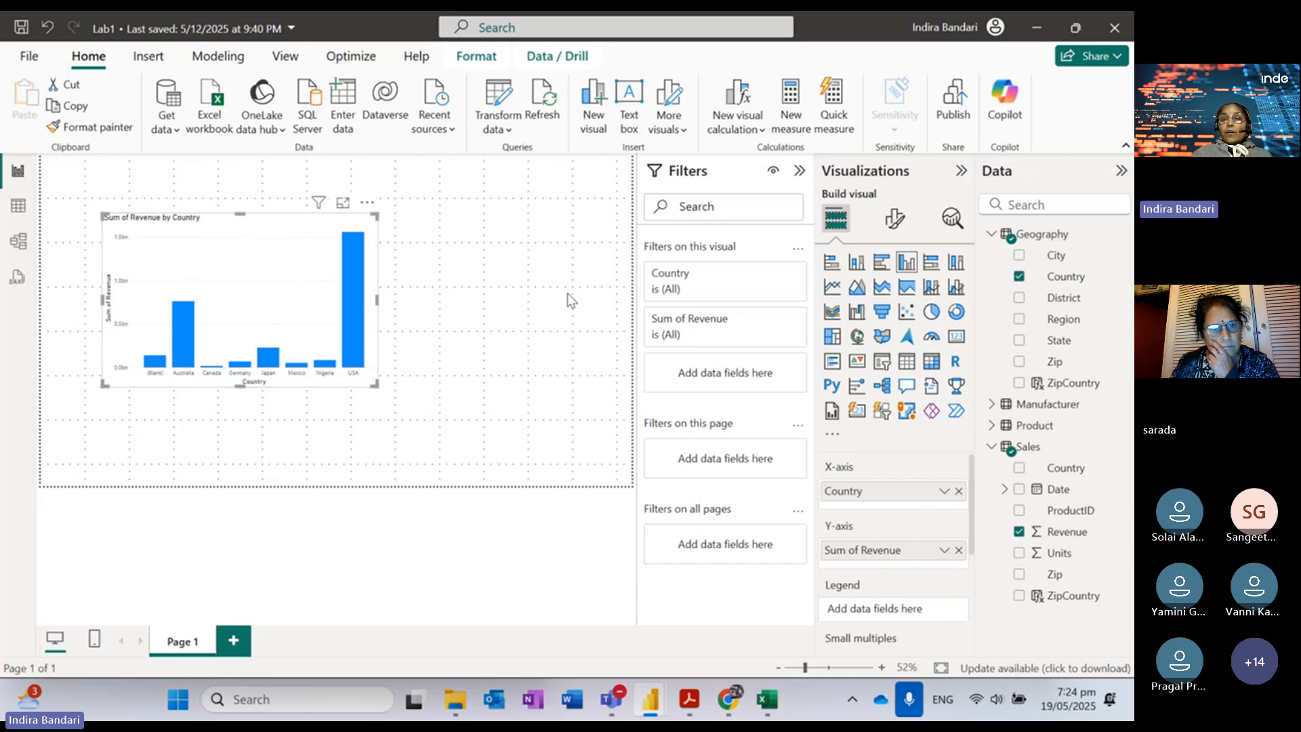
pyautogui.click(513, 410)
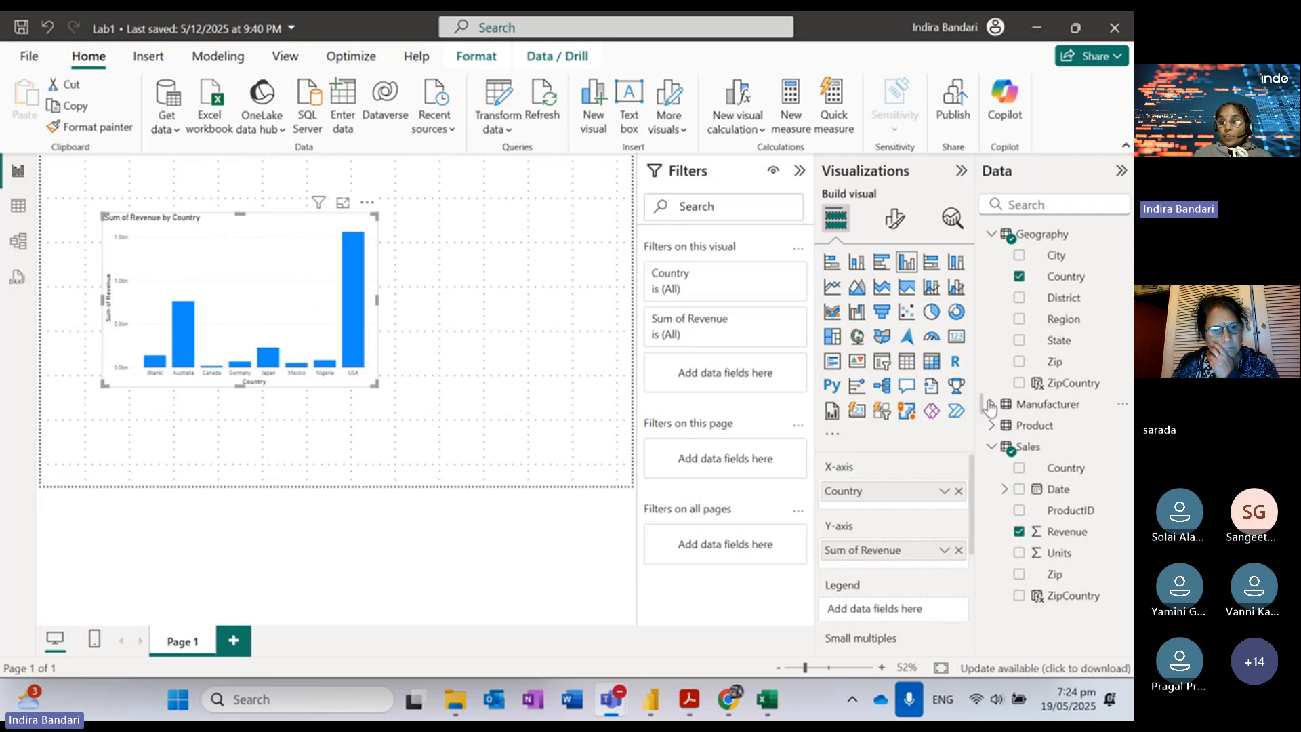
# Step: Add Manufacturer to the chart's legend via a 'man' field search, and widen the chart
pyautogui.click(1026, 204)
pyautogui.write('man')
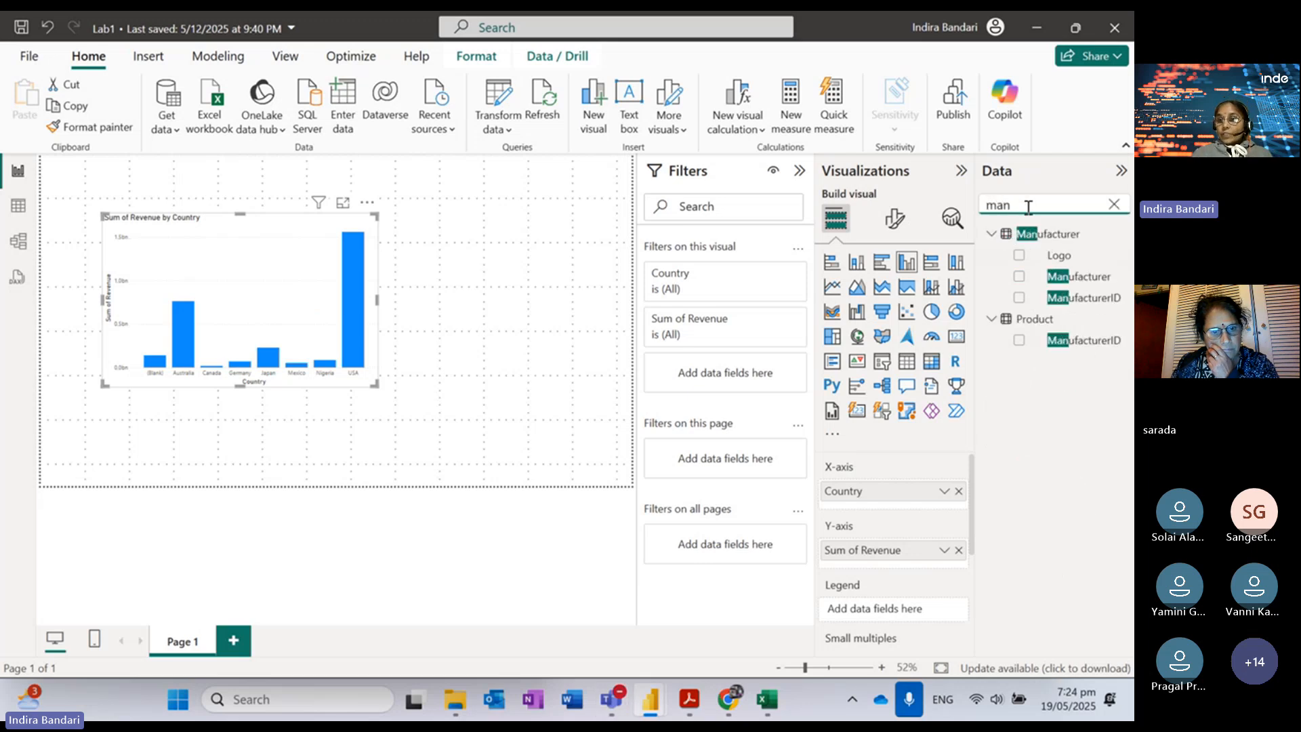
pyautogui.click(1019, 277)
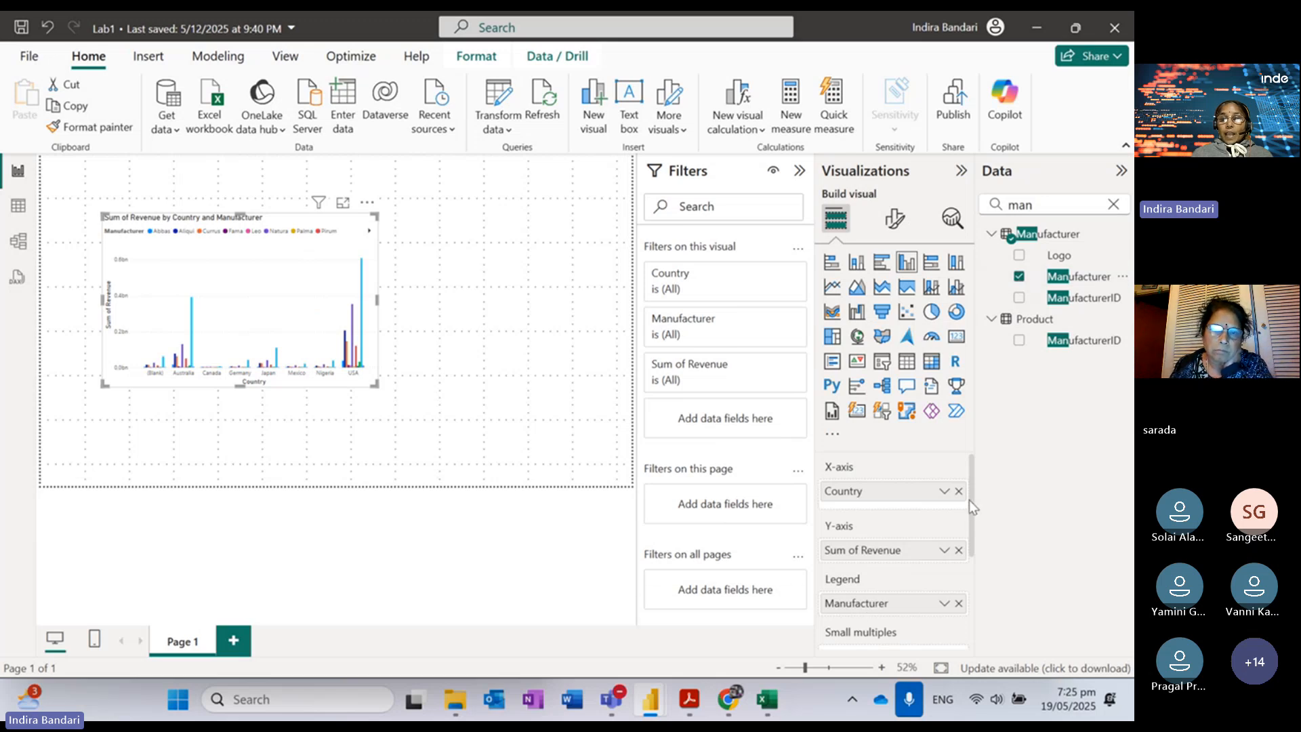
pyautogui.scroll(-1, 969, 500)
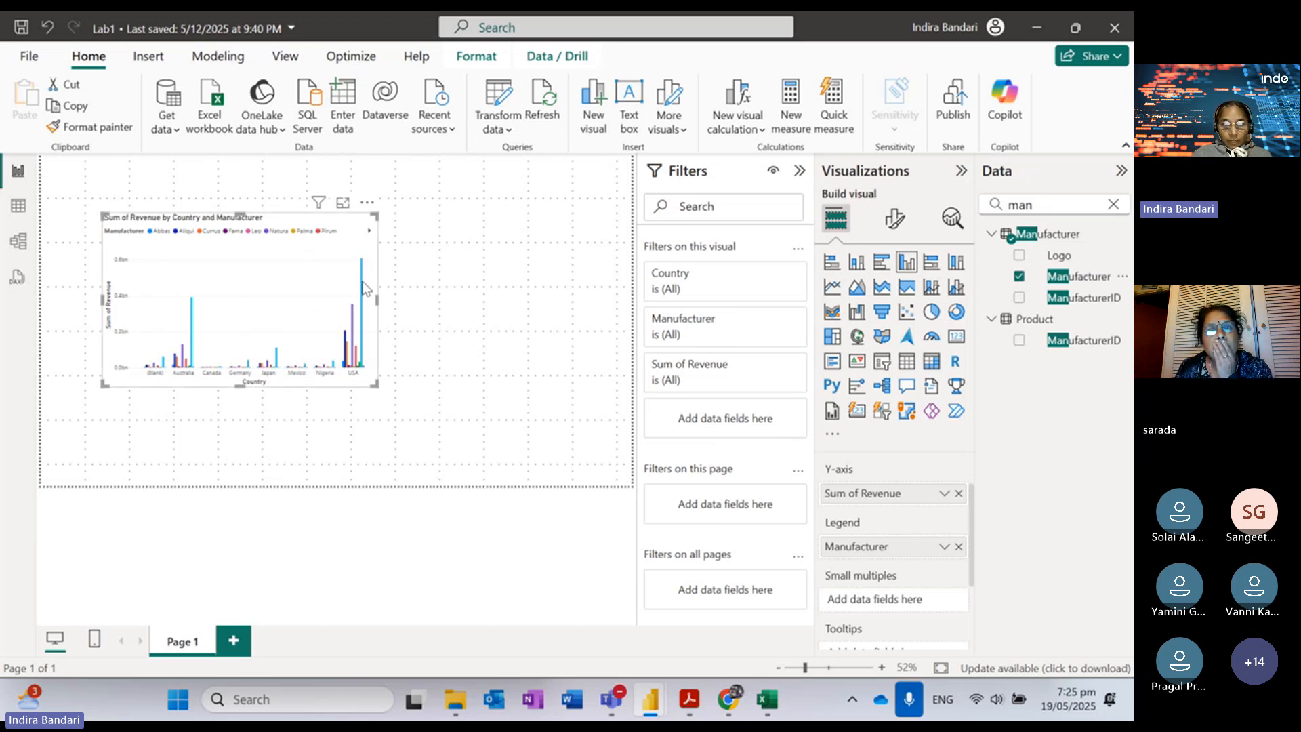
pyautogui.moveTo(364, 287)
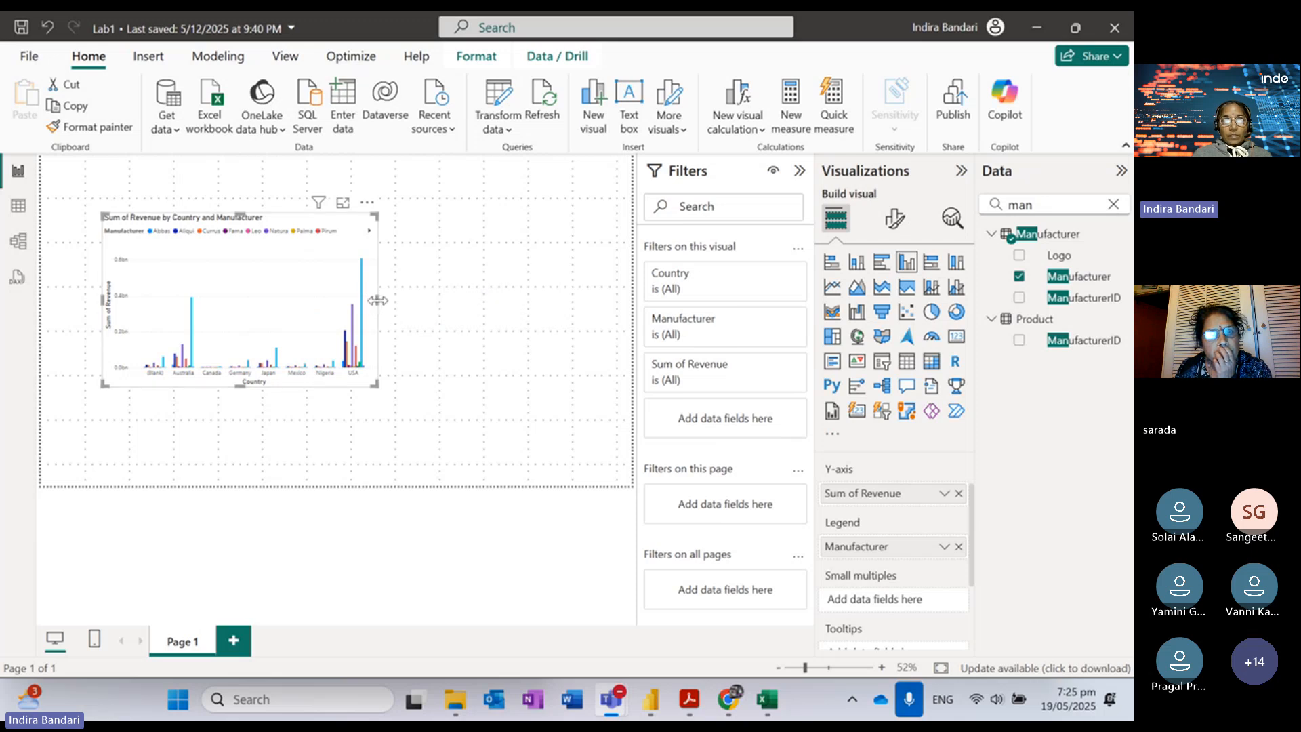
pyautogui.moveTo(372, 298); pyautogui.dragTo(507, 323)
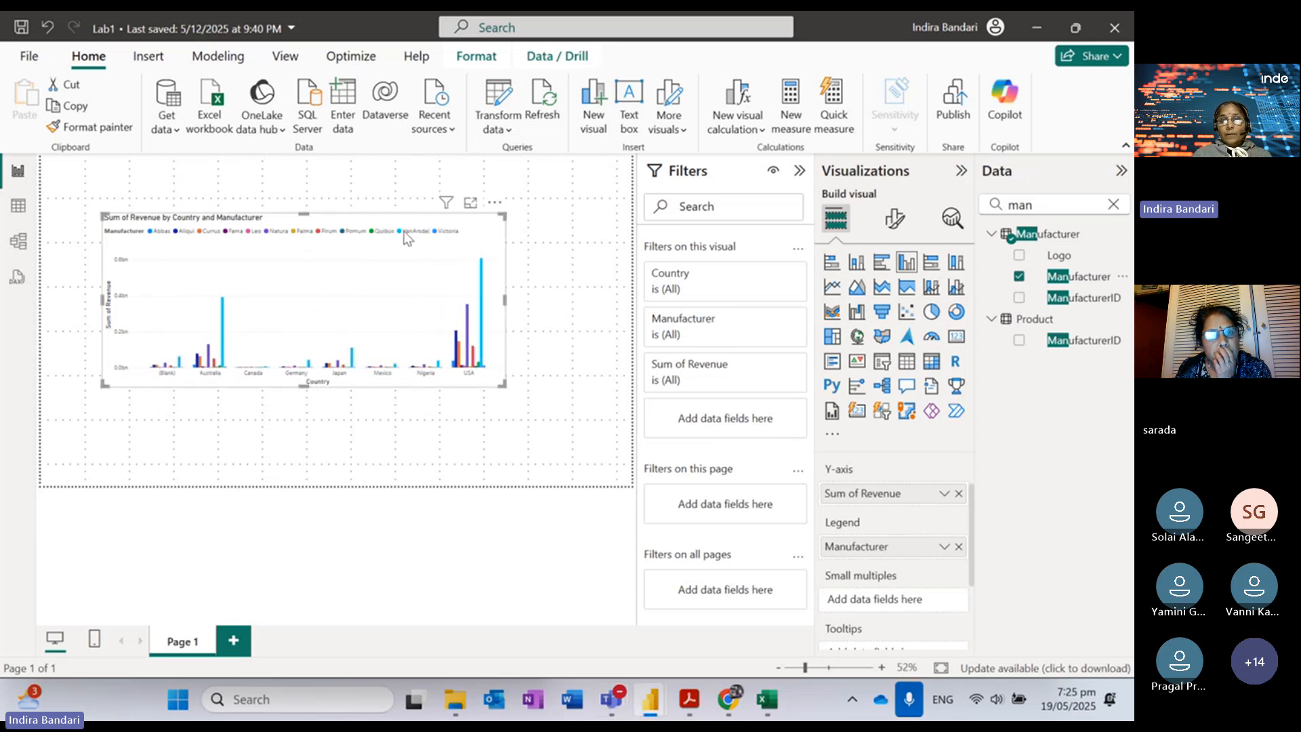
pyautogui.moveTo(483, 298)
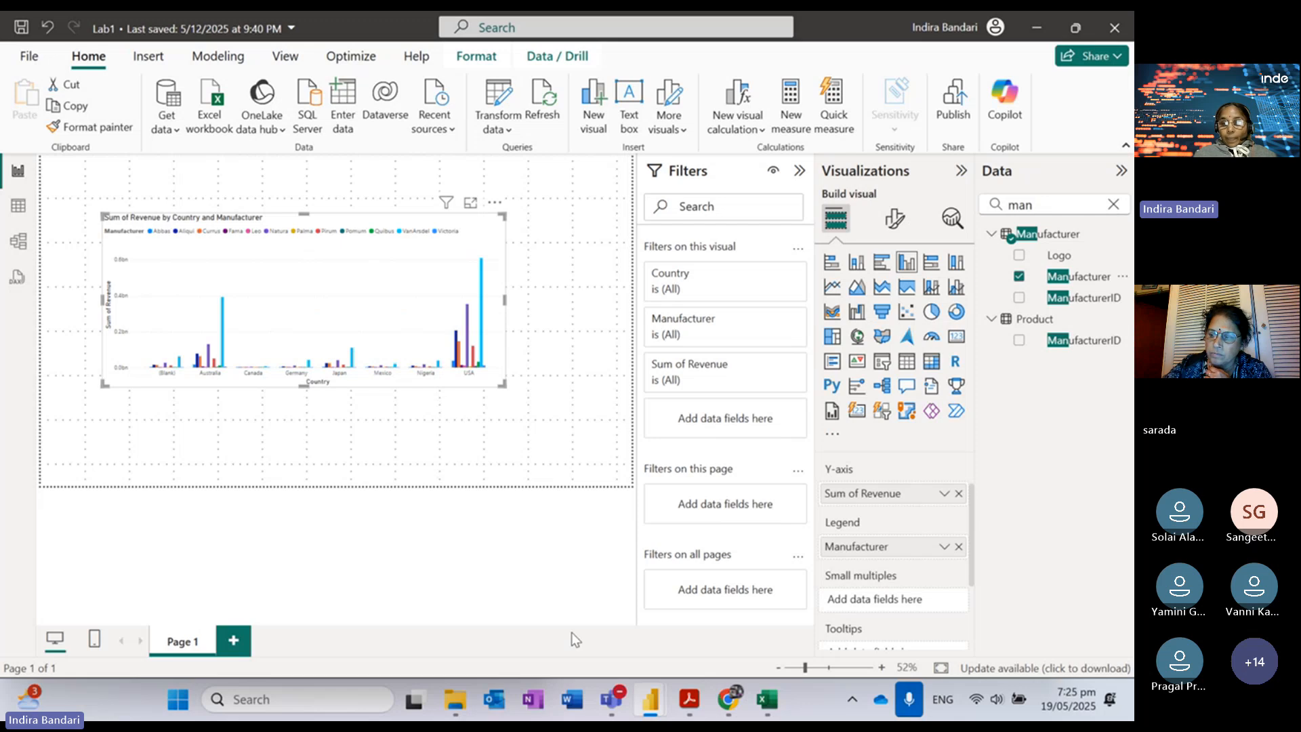
pyautogui.click(688, 698)
# Step: Scroll the lab guide to steps 20–22 on resizing and stacking the chart, then return to Lab1
pyautogui.scroll(-5, 907, 419)
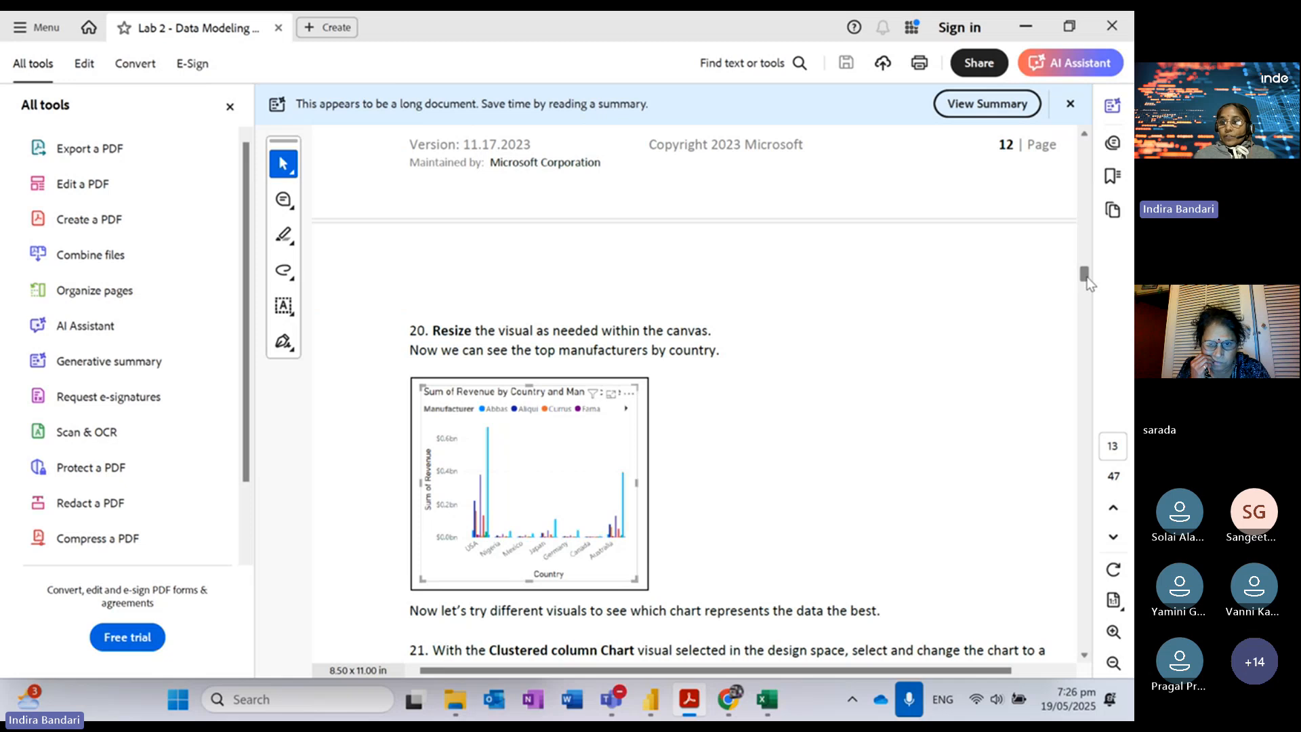
pyautogui.moveTo(1085, 276); pyautogui.dragTo(1084, 274)
pyautogui.moveTo(1084, 276); pyautogui.dragTo(1084, 283)
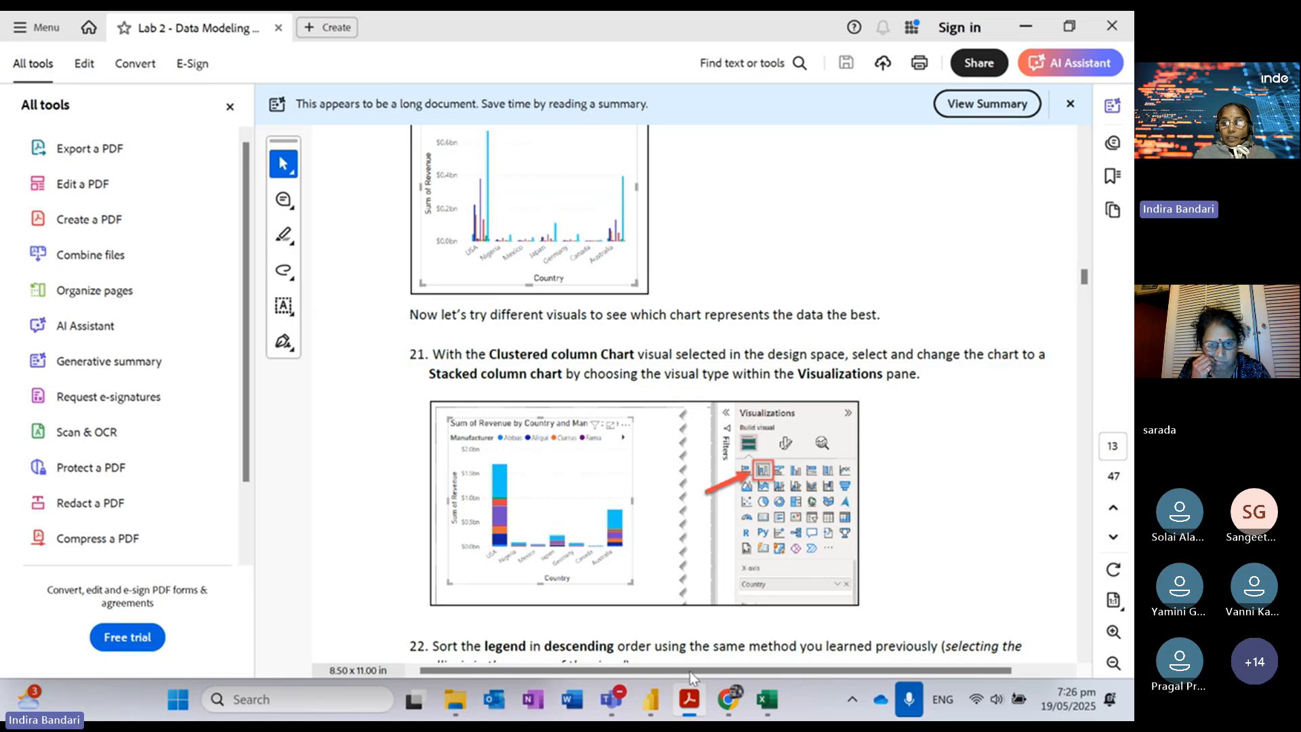
pyautogui.moveTo(650, 700)
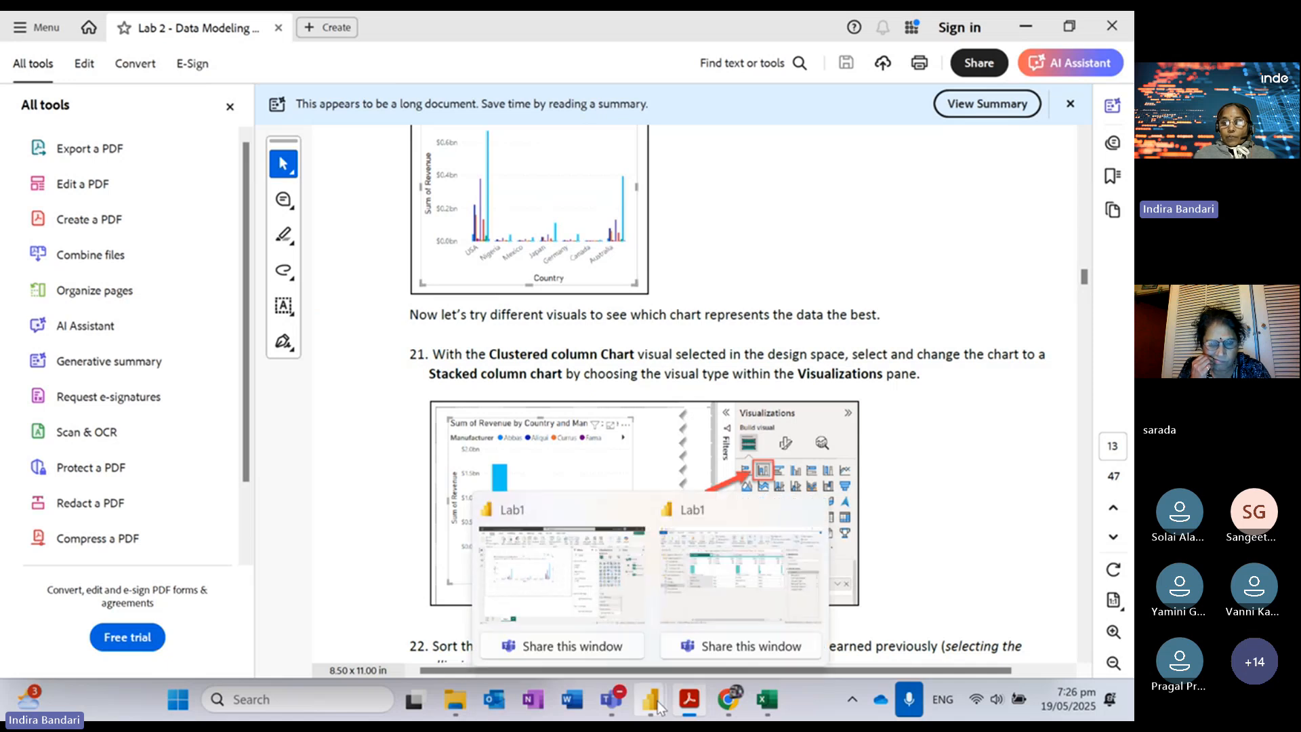
pyautogui.click(612, 575)
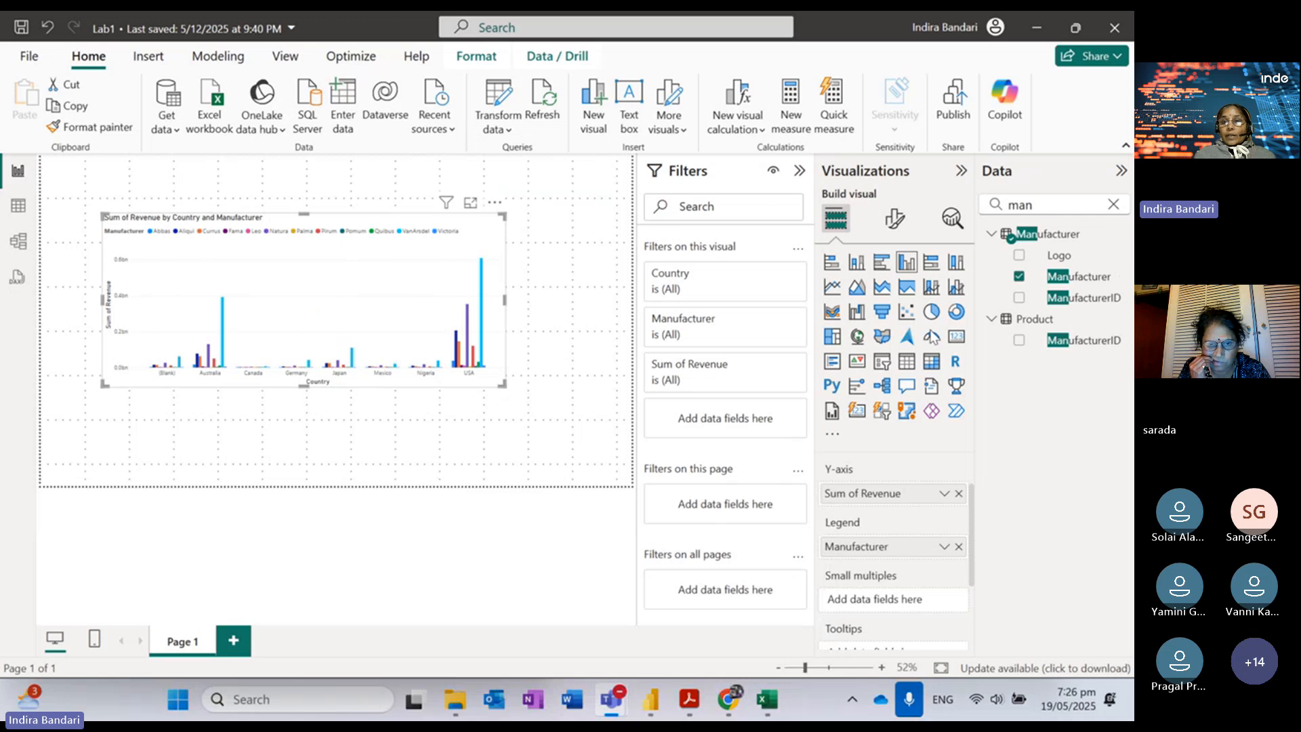
# Step: Collapse the Filters pane to give the revenue chart more canvas room
pyautogui.click(689, 704)
pyautogui.click(689, 705)
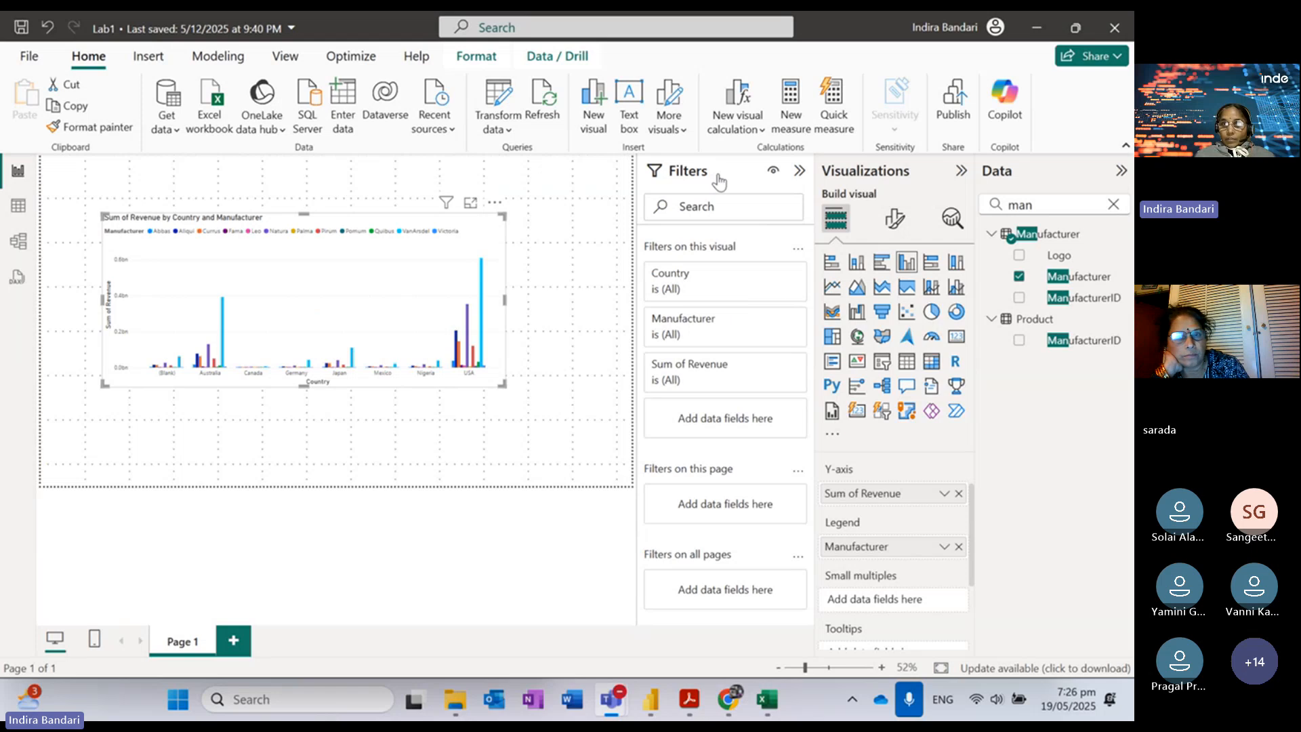
pyautogui.click(800, 170)
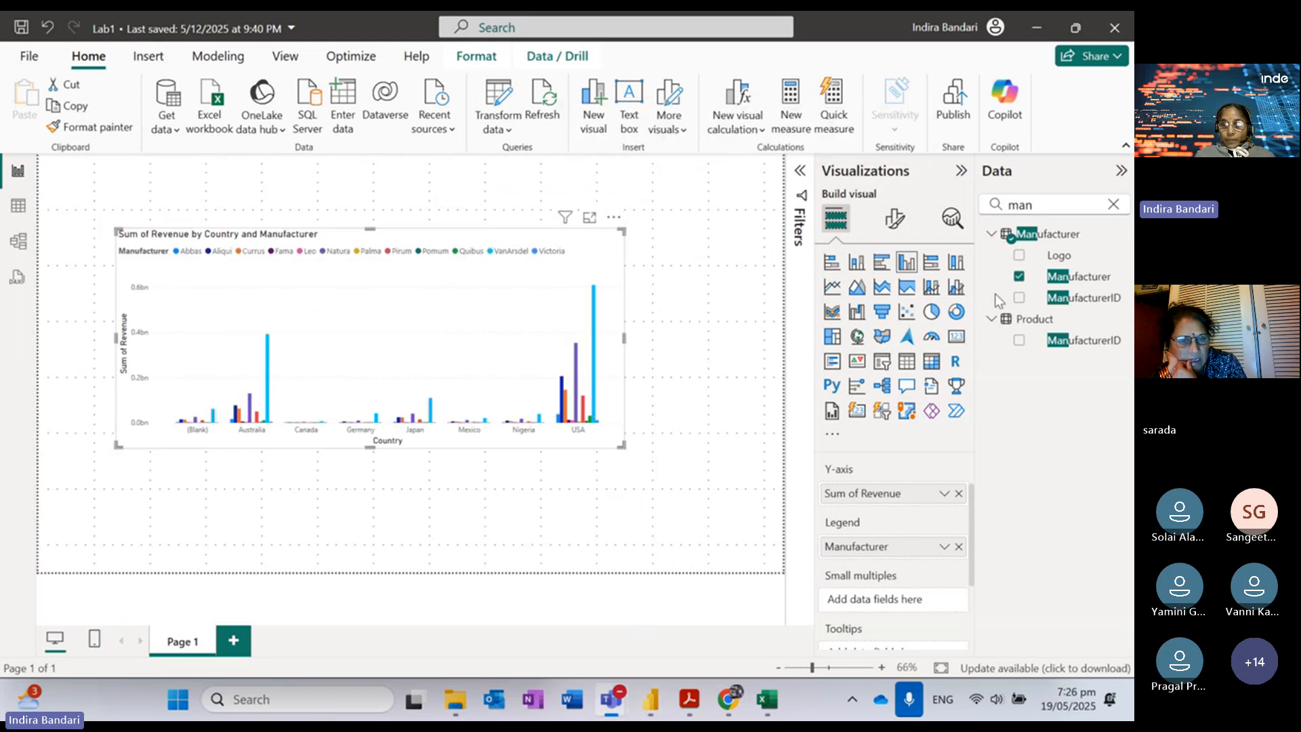
pyautogui.click(690, 699)
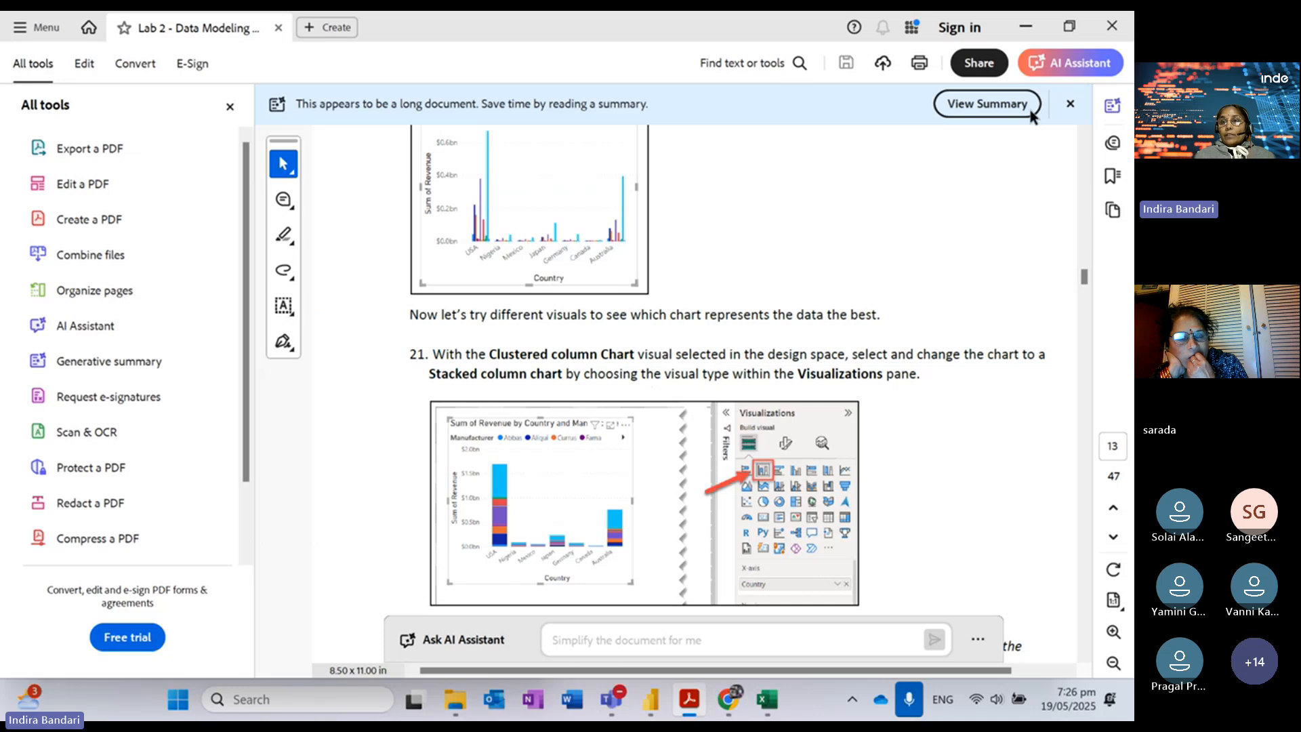
pyautogui.click(1027, 29)
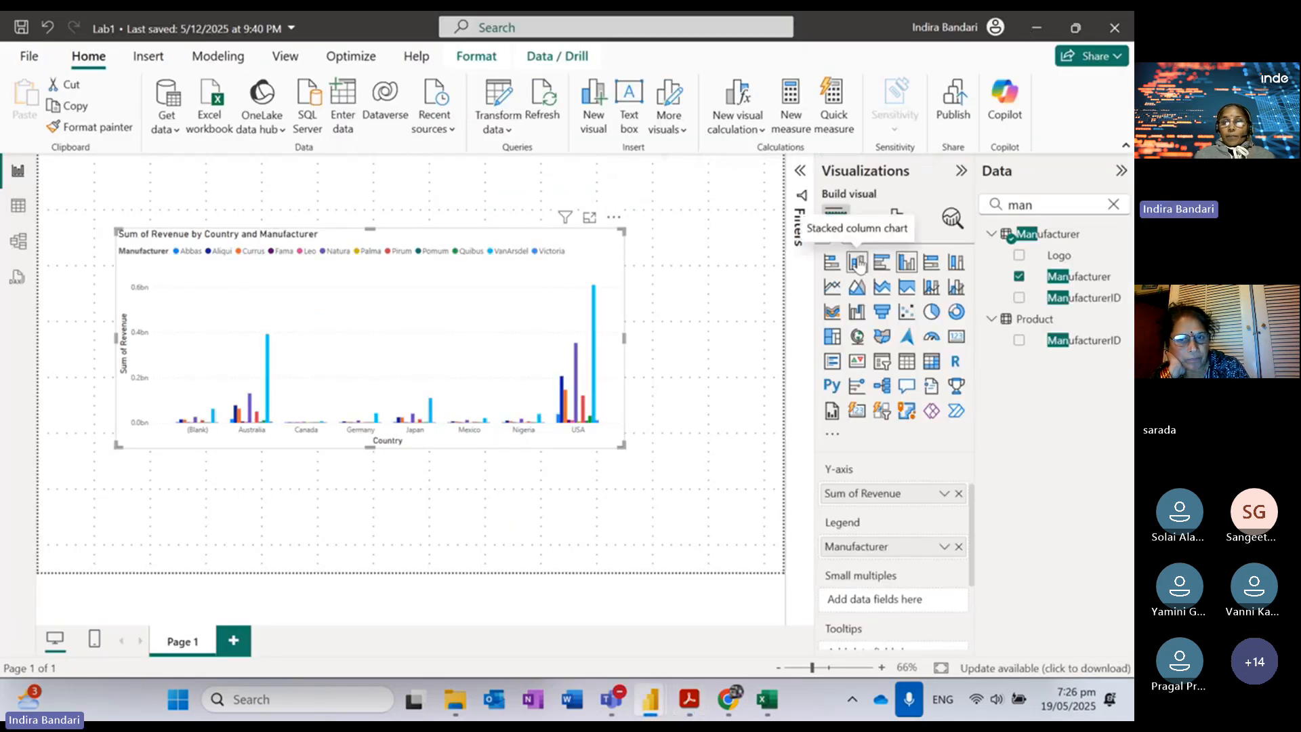
# Step: Switch the revenue chart to a stacked column chart and drag it larger
pyautogui.click(858, 263)
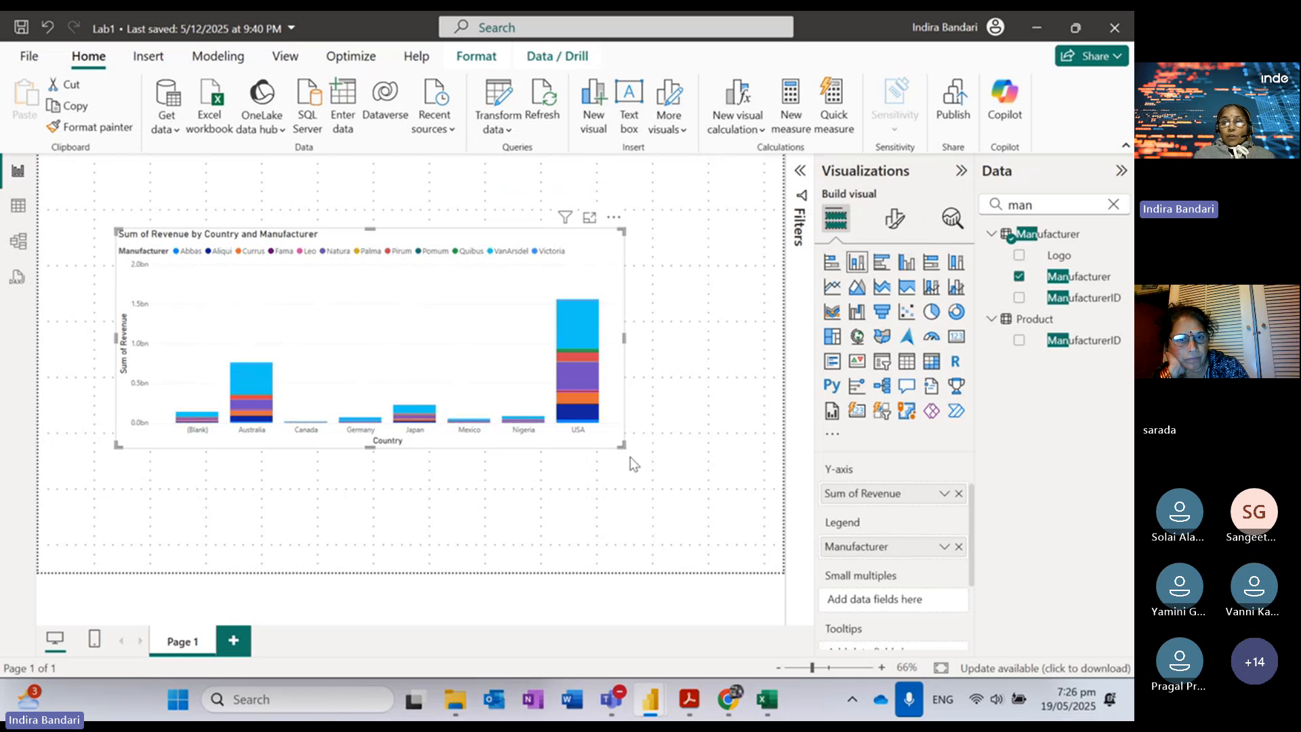
pyautogui.moveTo(623, 446); pyautogui.dragTo(662, 509)
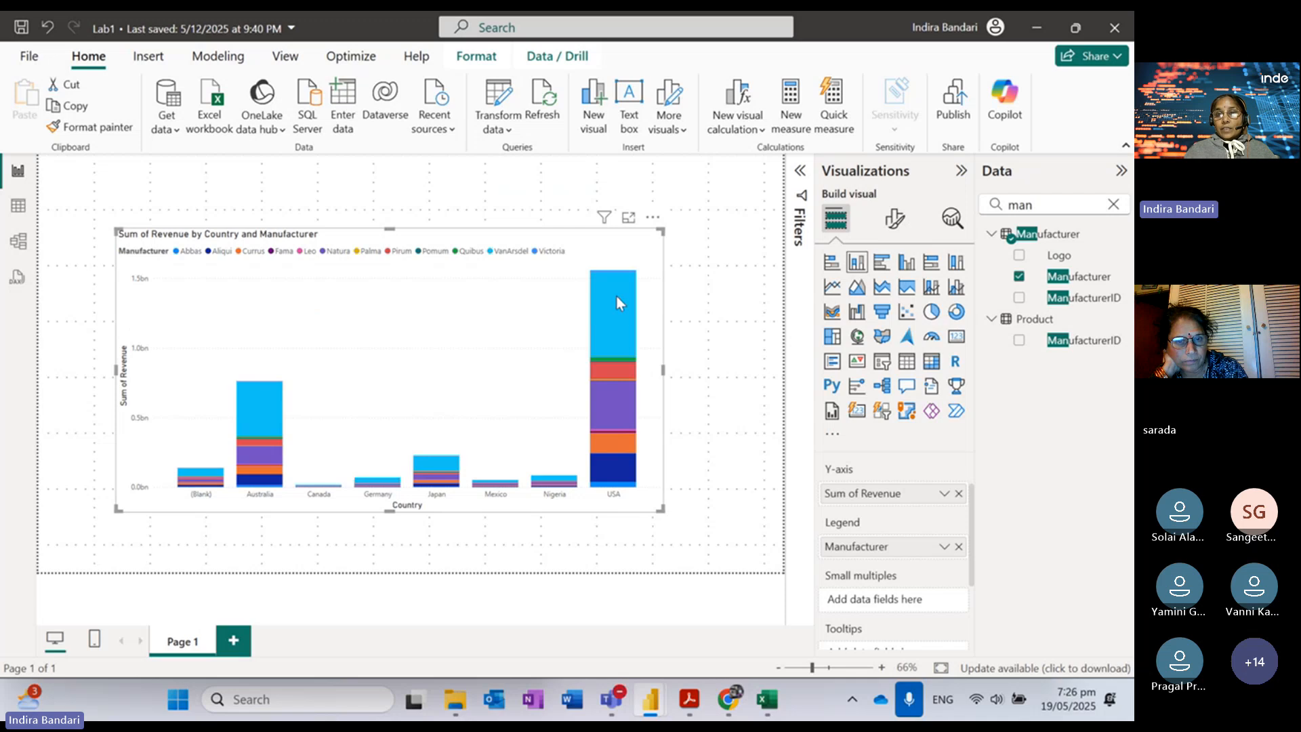
pyautogui.moveTo(616, 296)
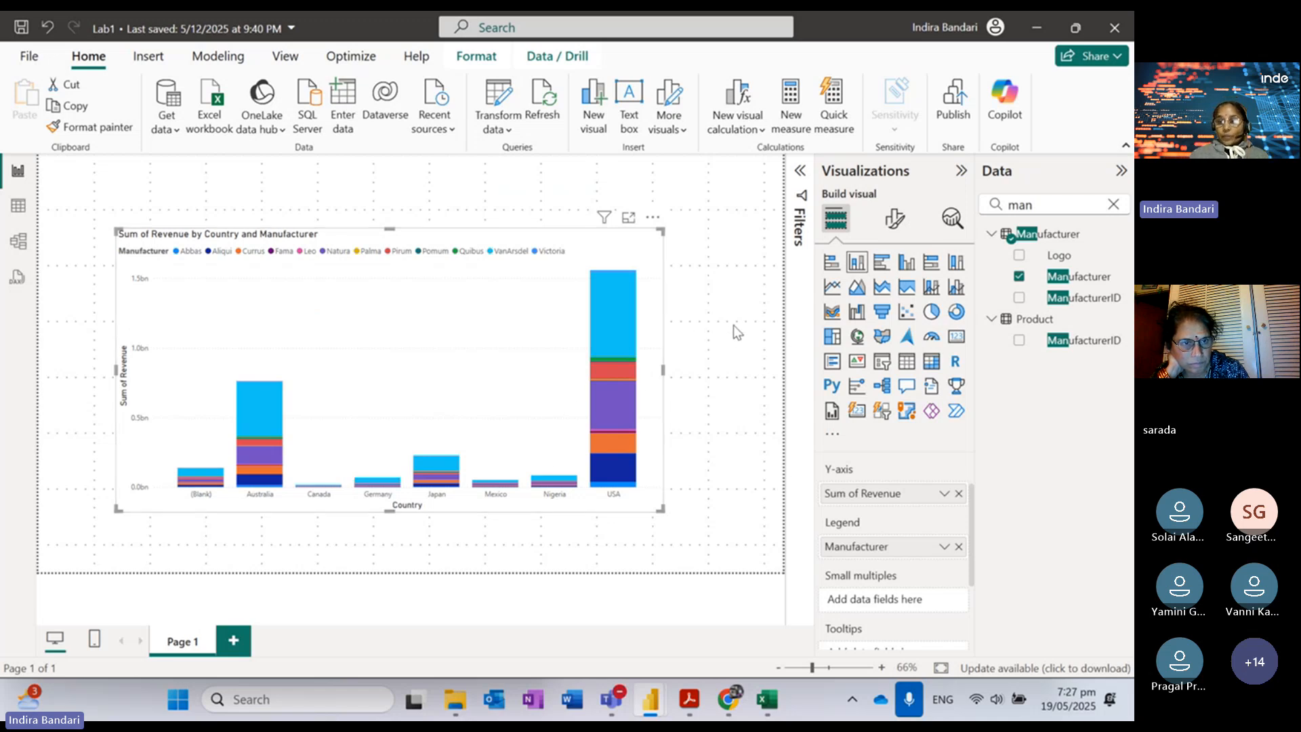
pyautogui.click(690, 701)
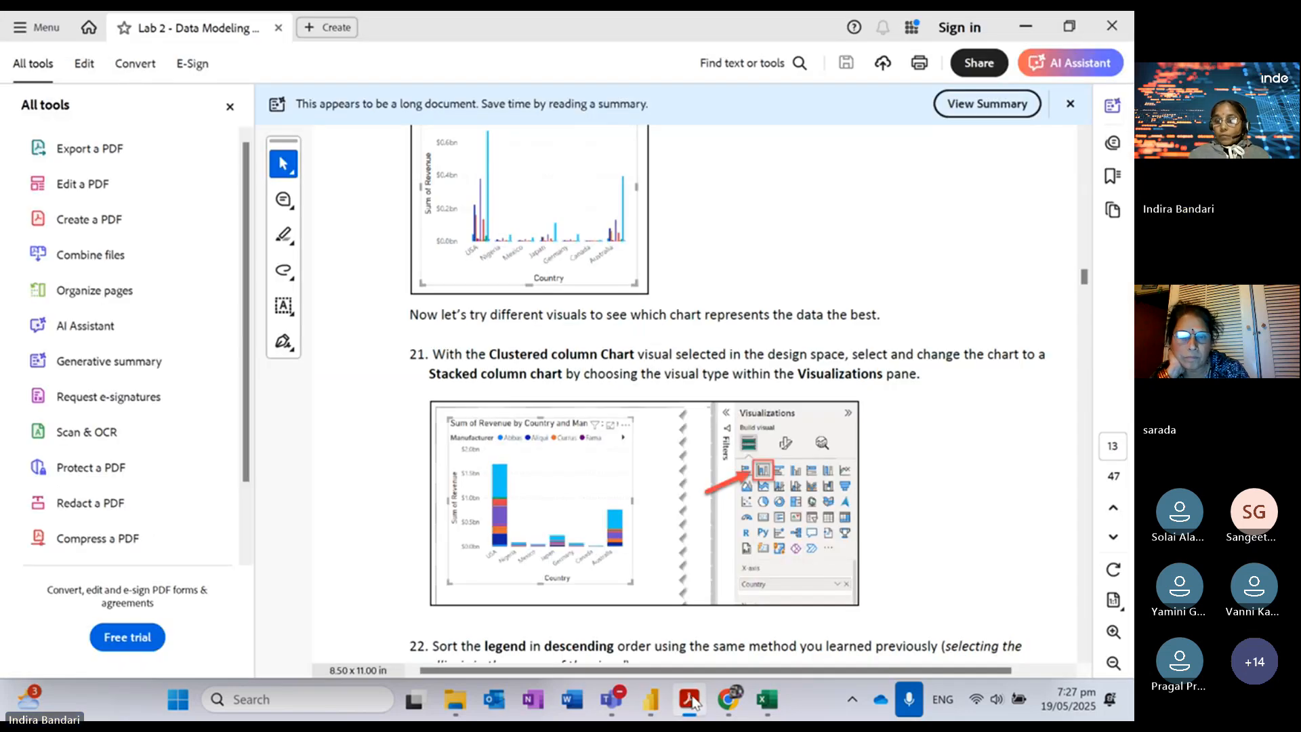
pyautogui.click(690, 700)
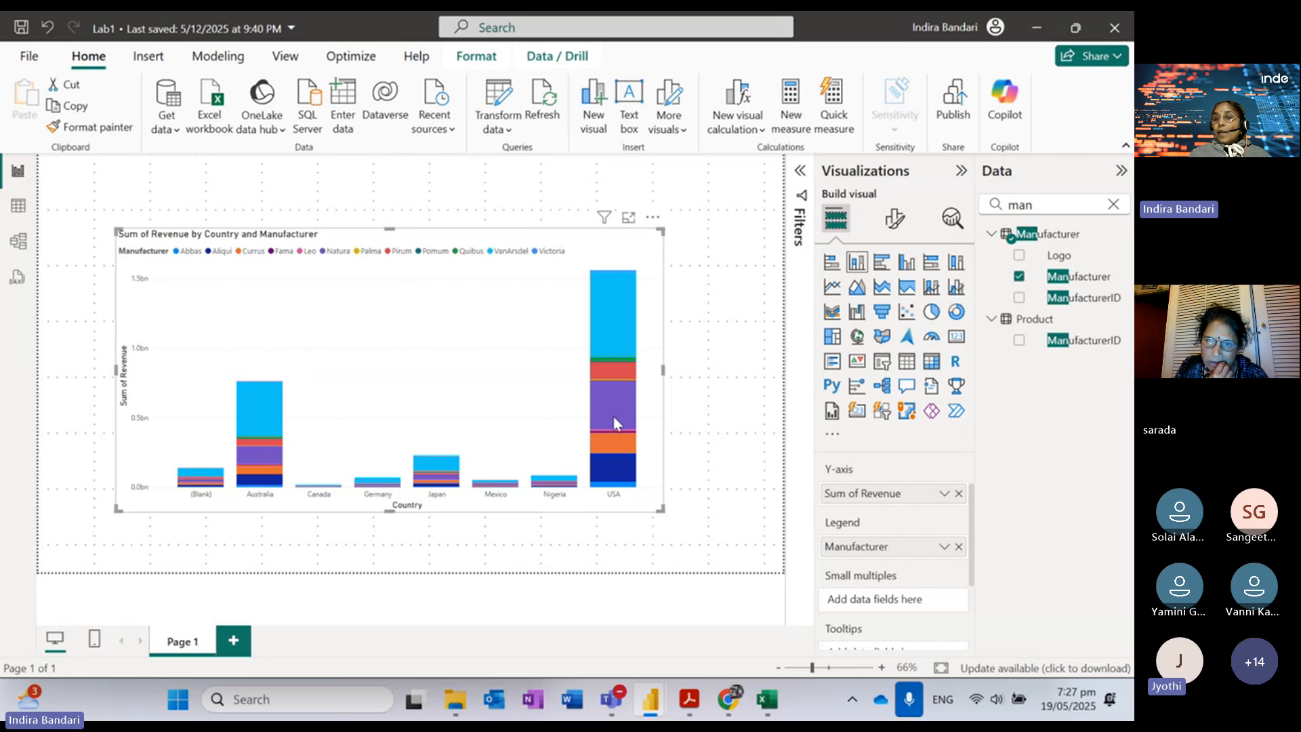
# Step: Review the chart's Sort axis and Sort legend options unchanged, then bring up the lab PDF
pyautogui.moveTo(618, 417)
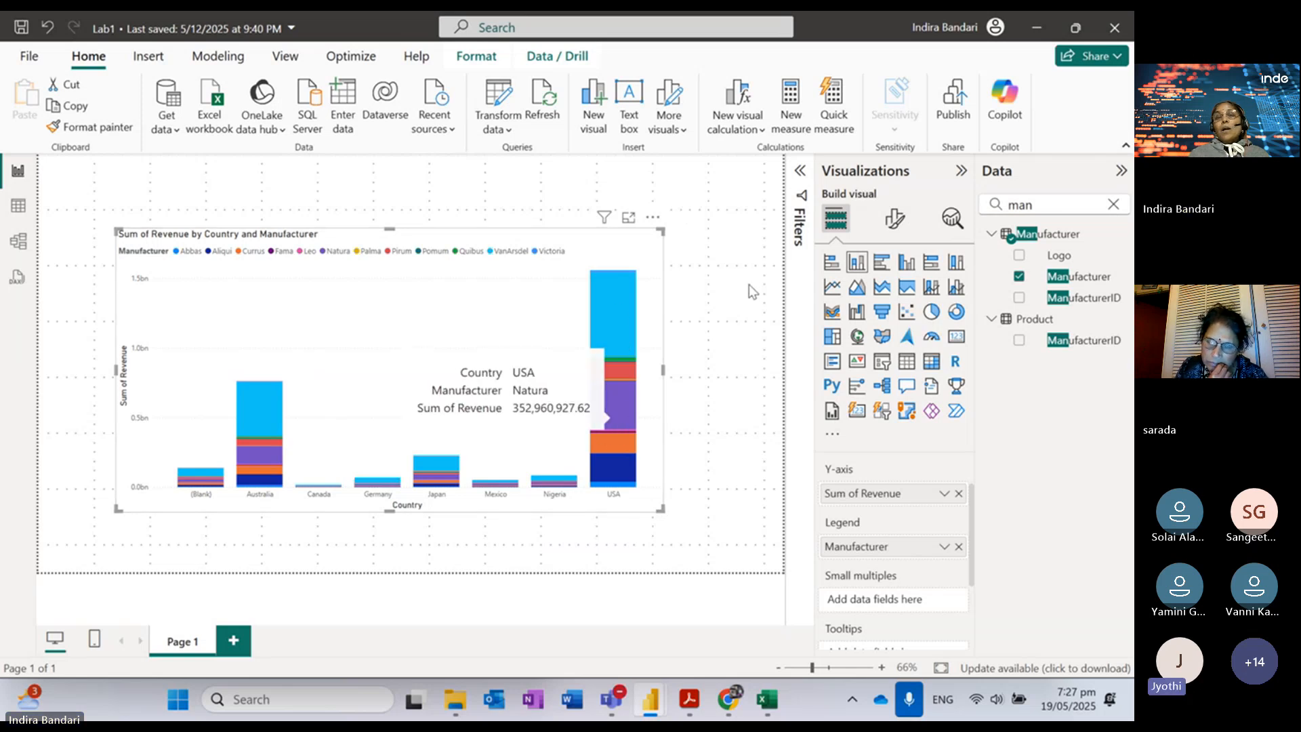
pyautogui.click(653, 218)
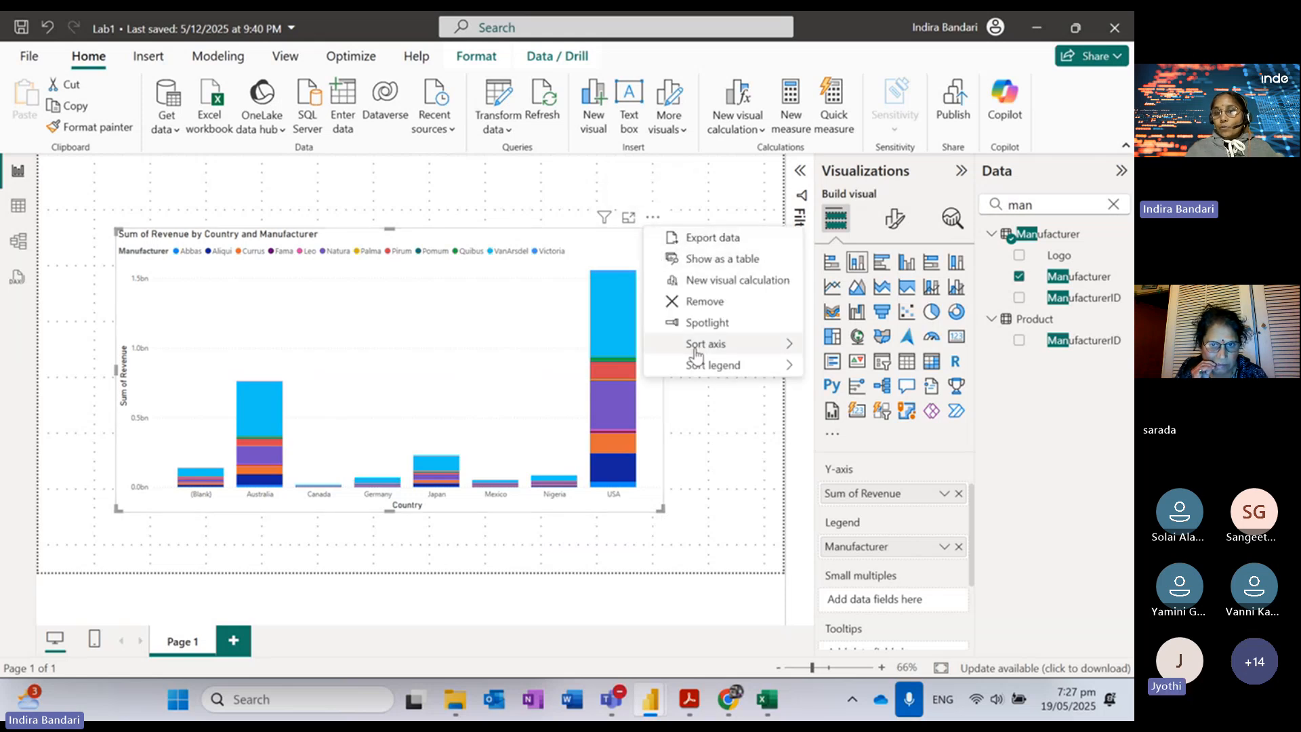
pyautogui.moveTo(712, 372)
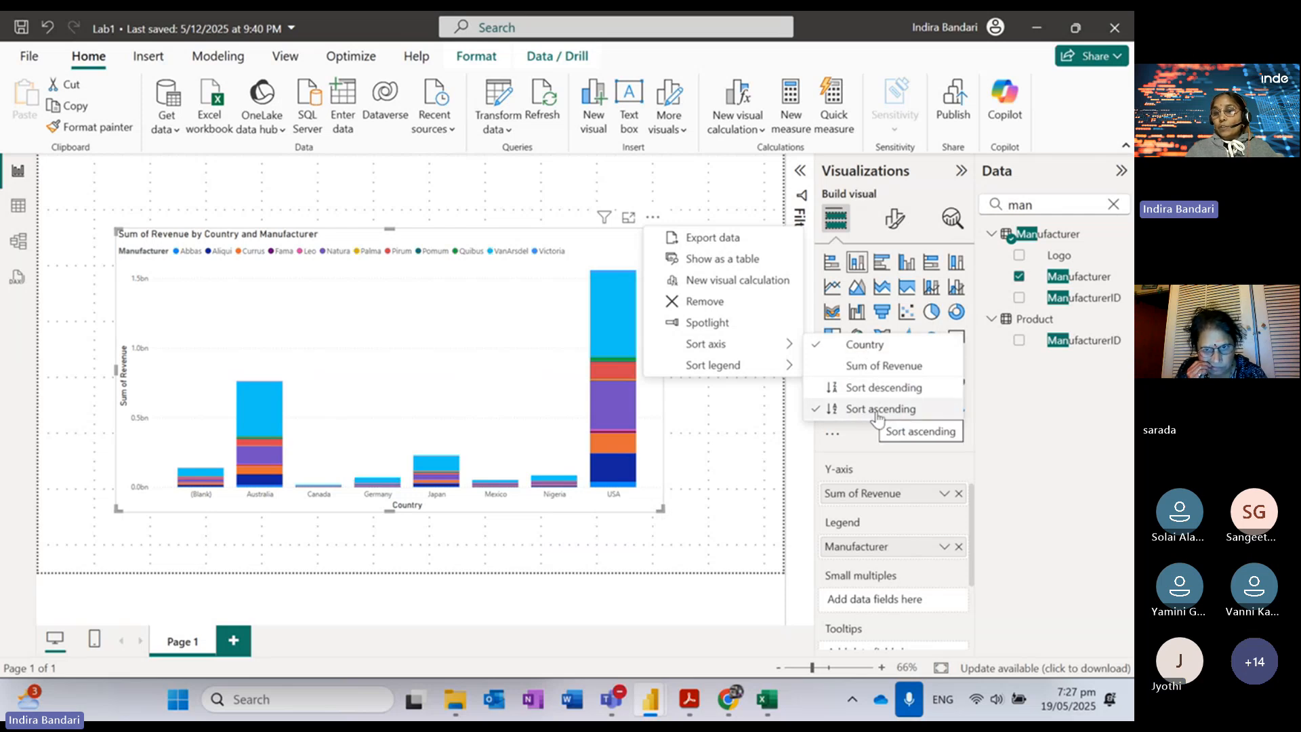
pyautogui.click(732, 466)
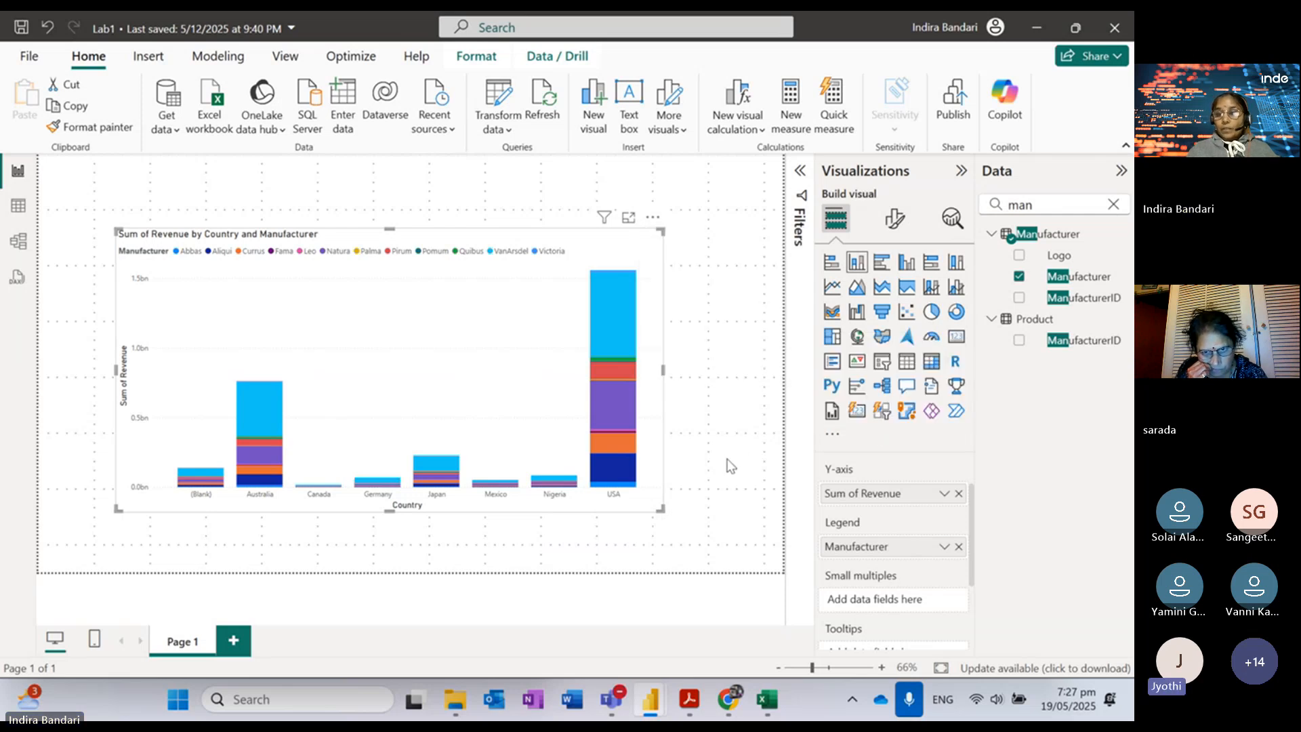
pyautogui.click(690, 701)
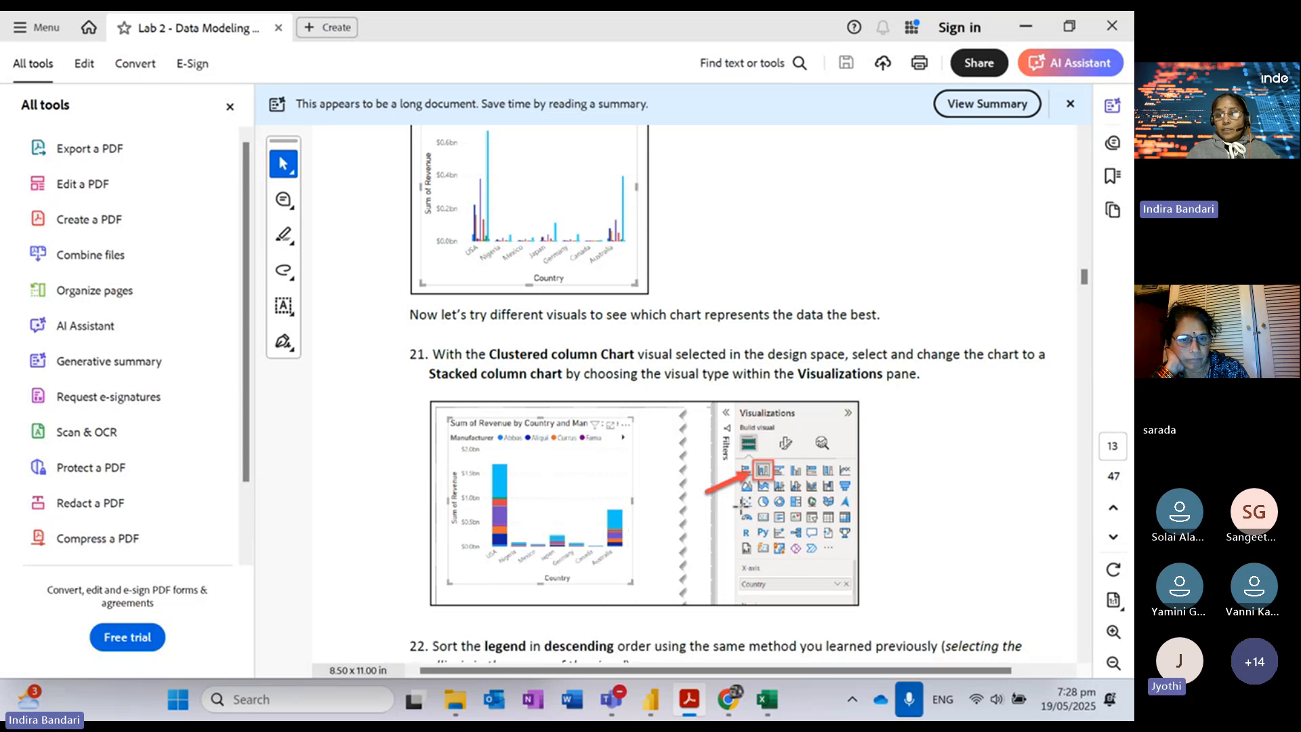
# Step: Read the guide down to step 22 on descending legend sort, then return to the Lab1 report
pyautogui.moveTo(744, 587); pyautogui.dragTo(737, 378)
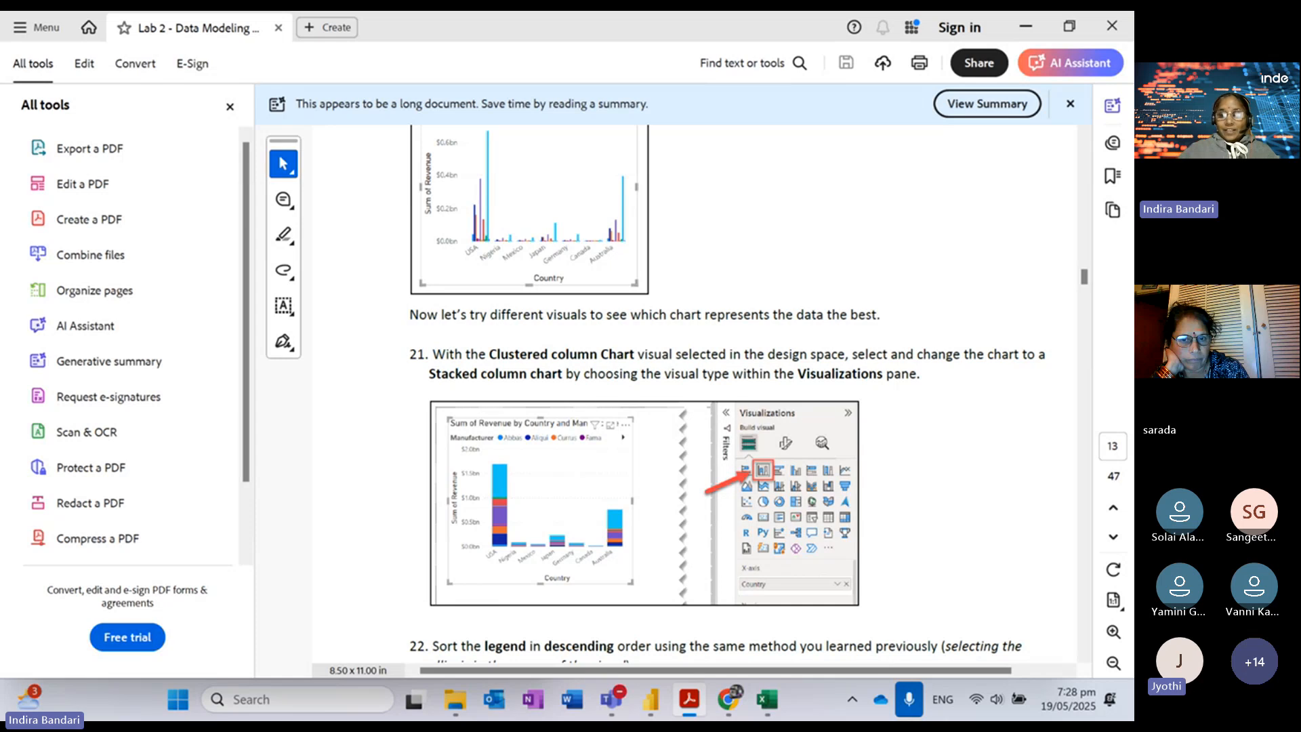
pyautogui.click(738, 271)
pyautogui.moveTo(797, 551); pyautogui.dragTo(811, 391)
pyautogui.scroll(-5, 678, 393)
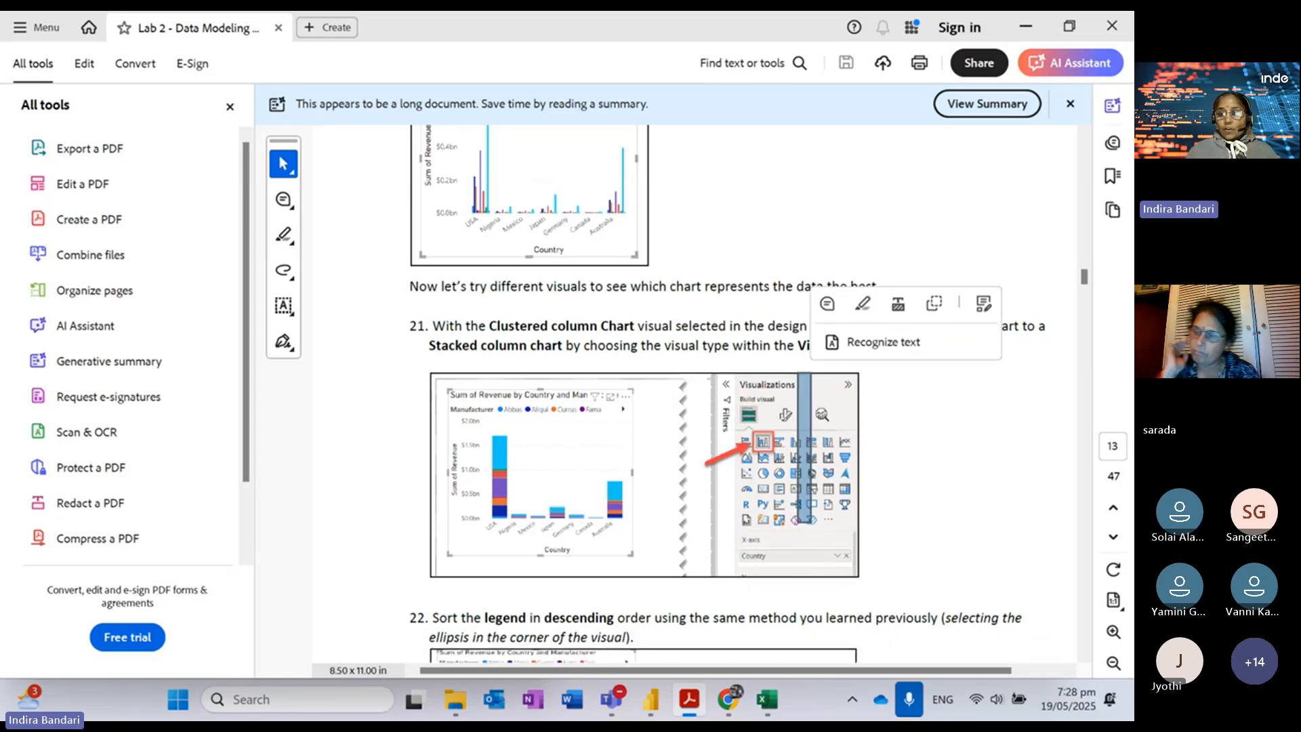
pyautogui.scroll(-2, 732, 393)
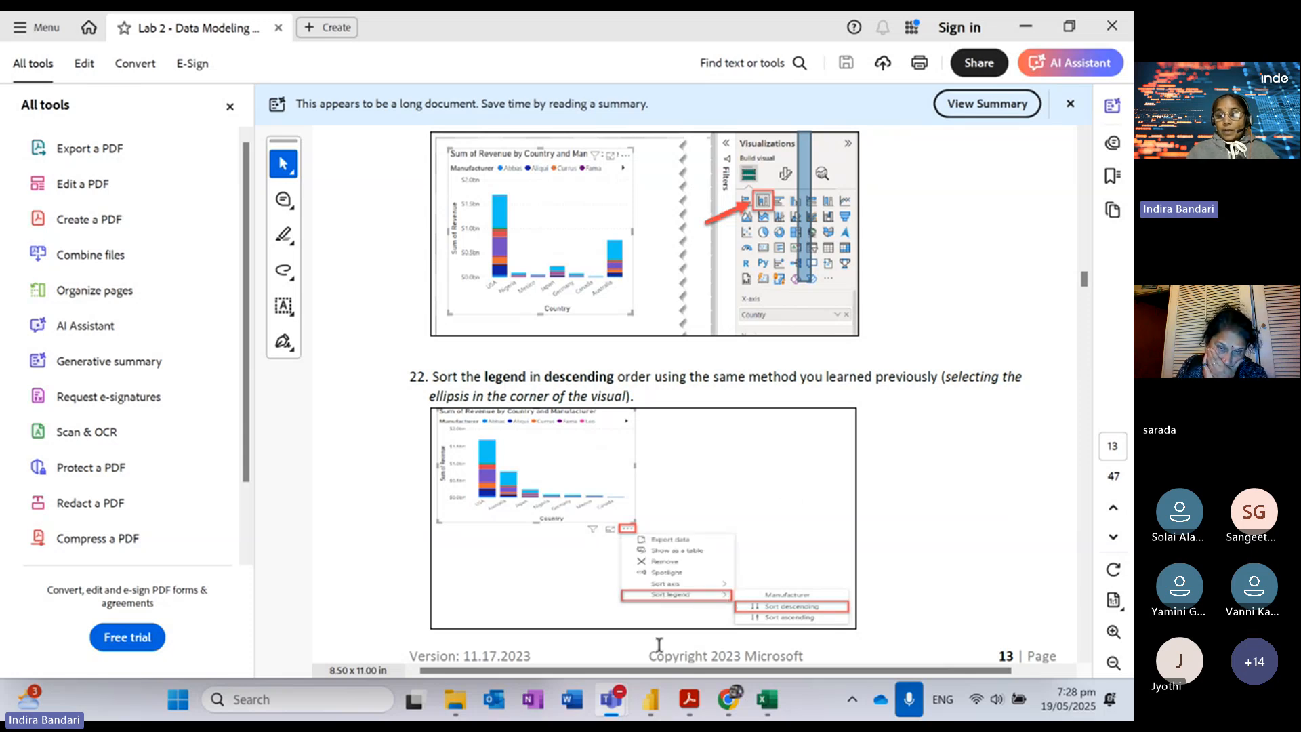
pyautogui.moveTo(652, 702)
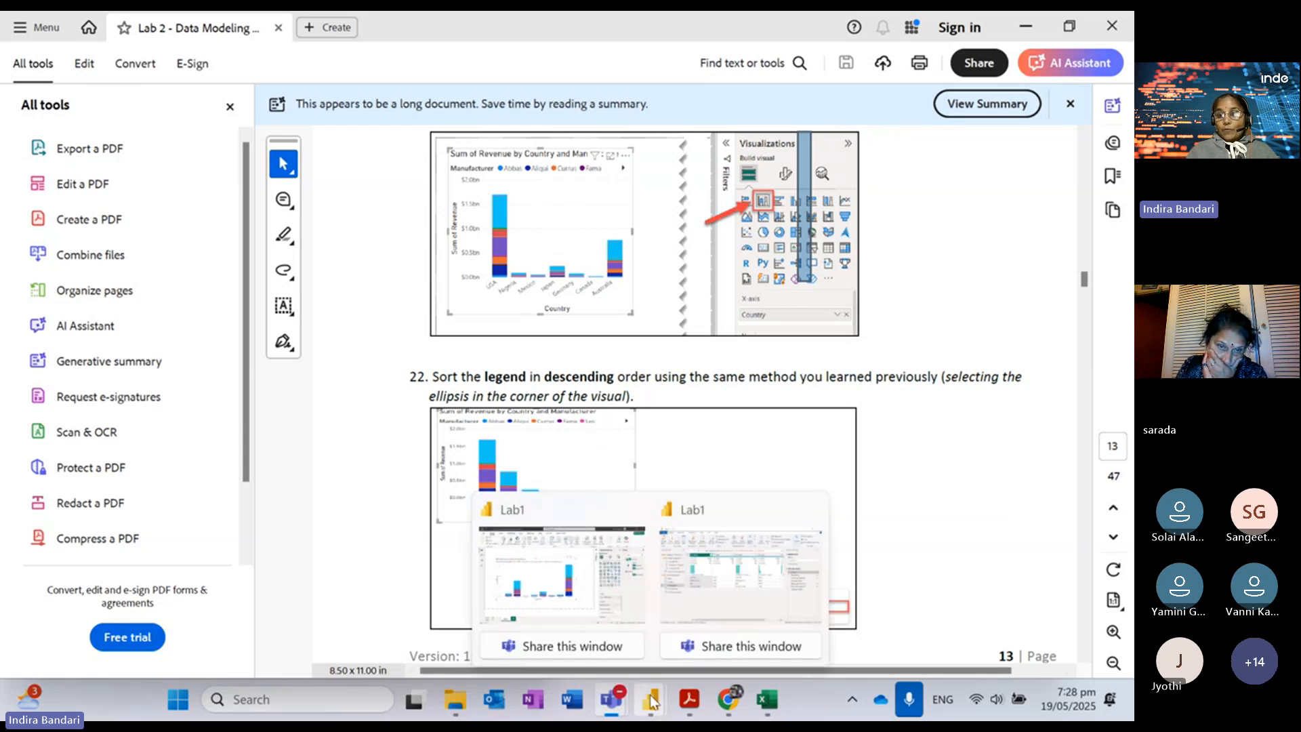
pyautogui.click(572, 514)
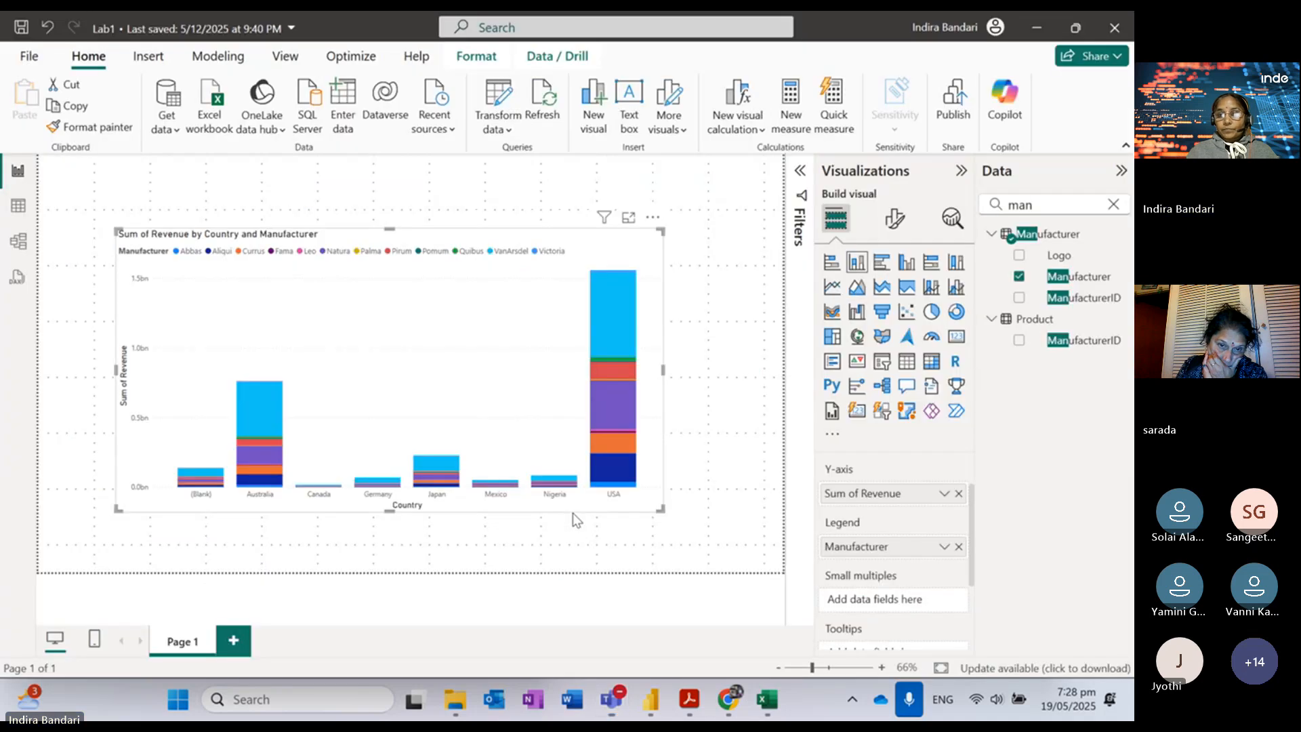
# Step: Sort the Manufacturer legend descending, Victoria through Abbas, then switch back to the lab PDF
pyautogui.click(653, 218)
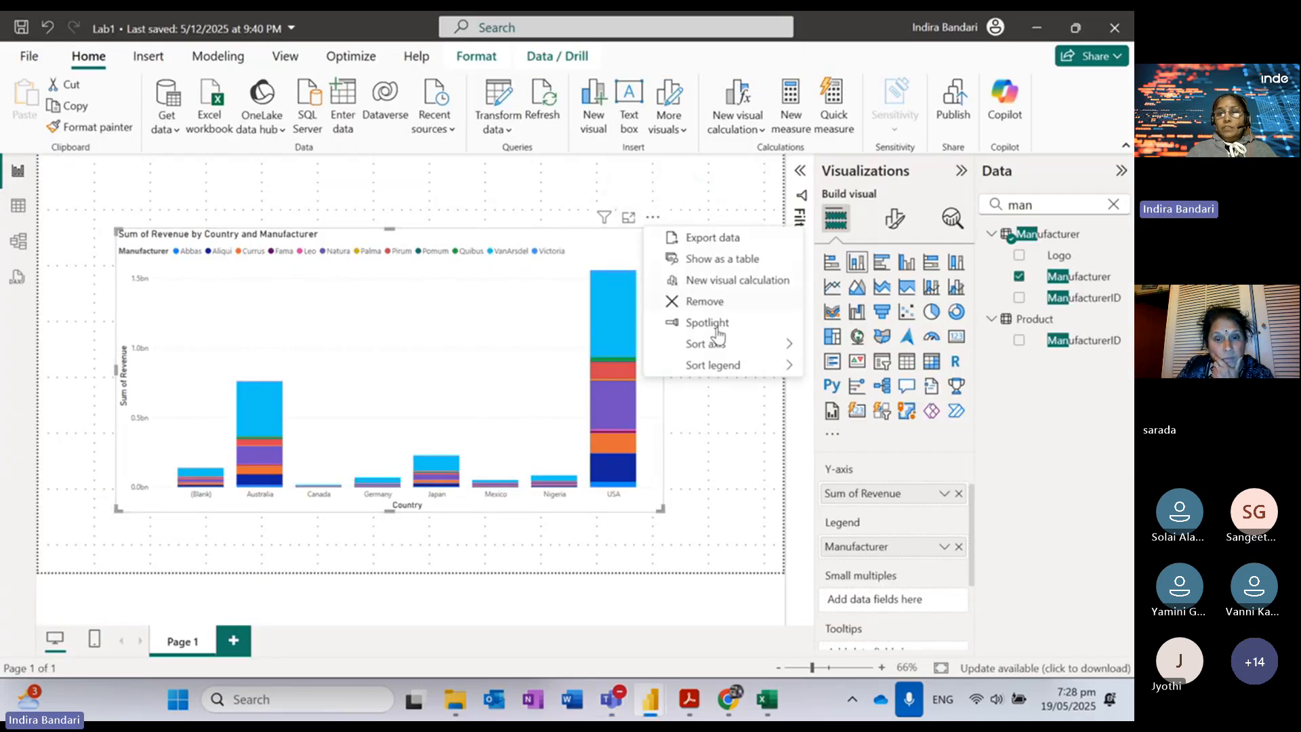
pyautogui.moveTo(712, 372)
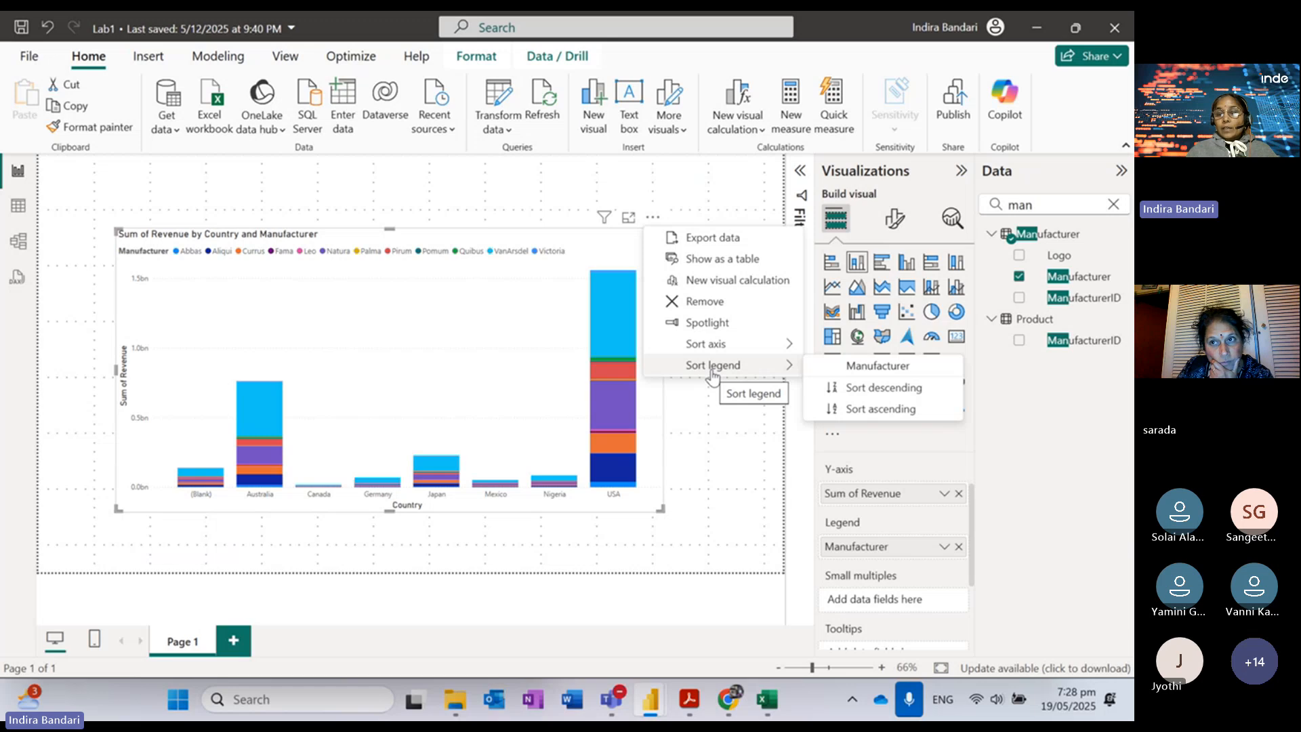
pyautogui.click(860, 373)
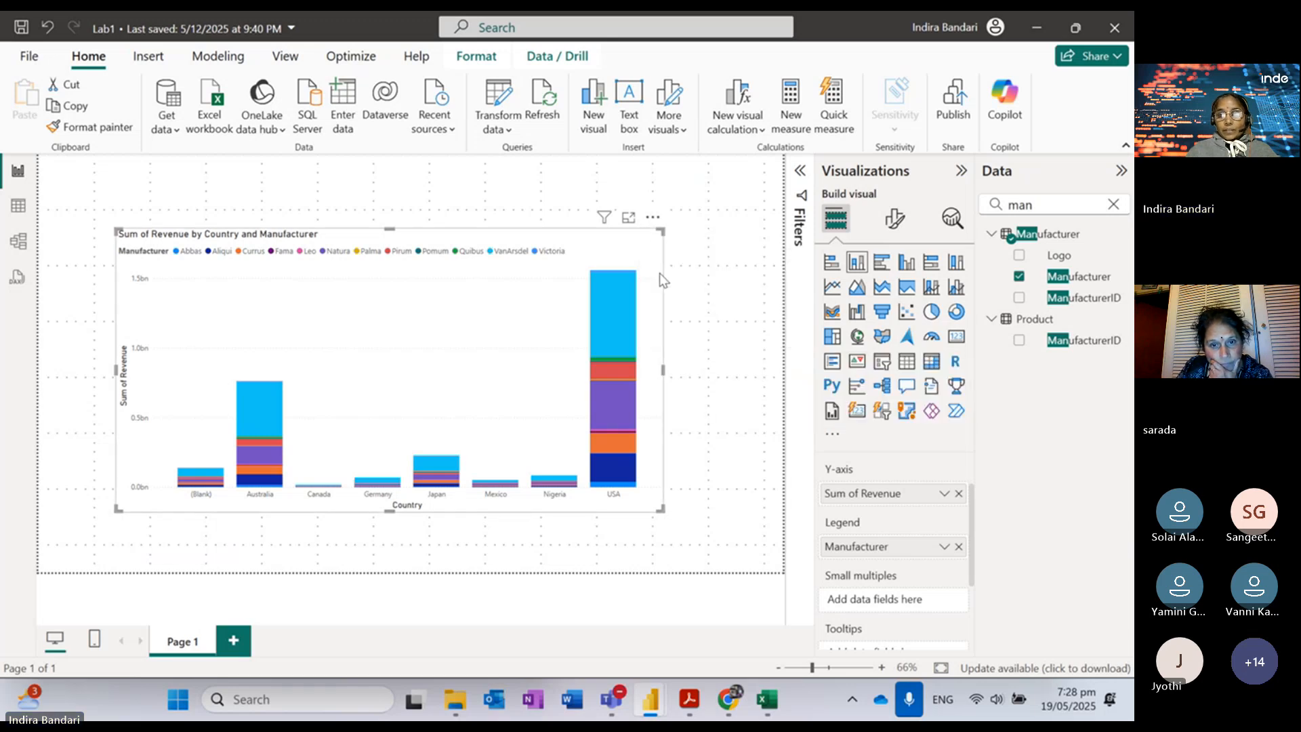
pyautogui.click(654, 221)
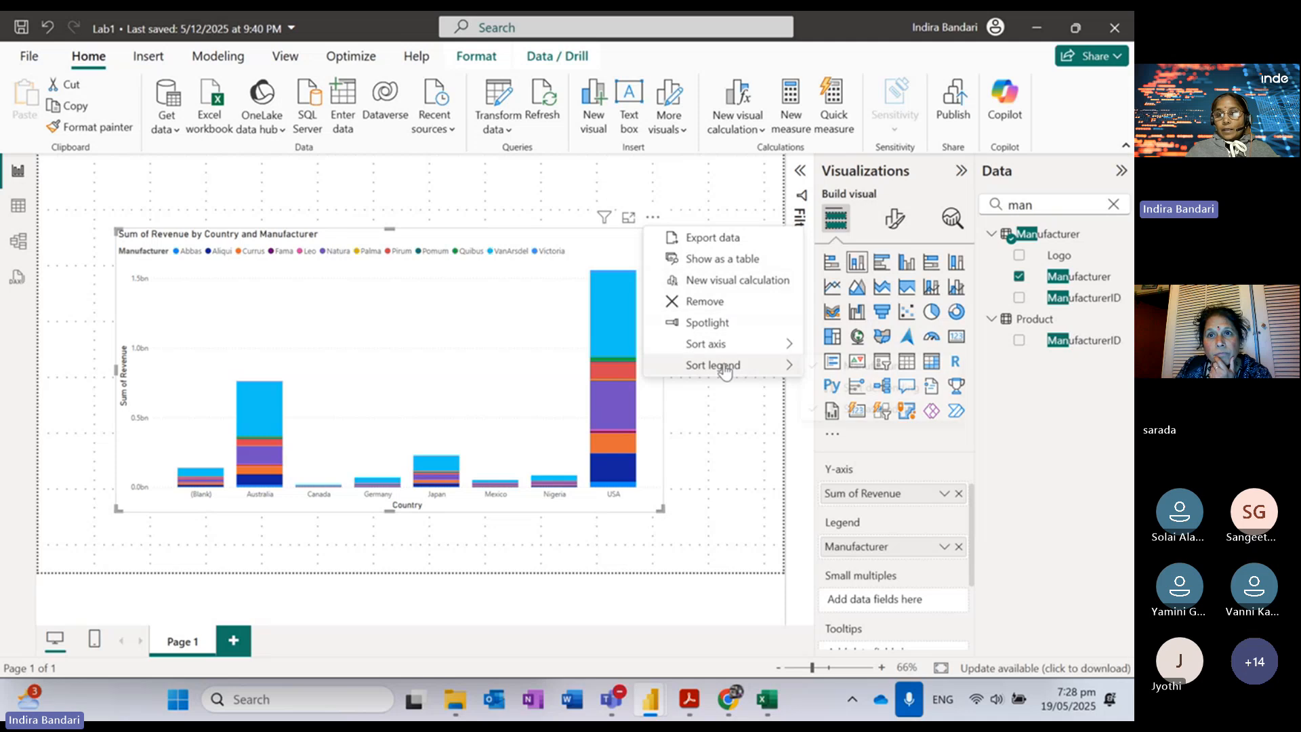
pyautogui.moveTo(724, 370)
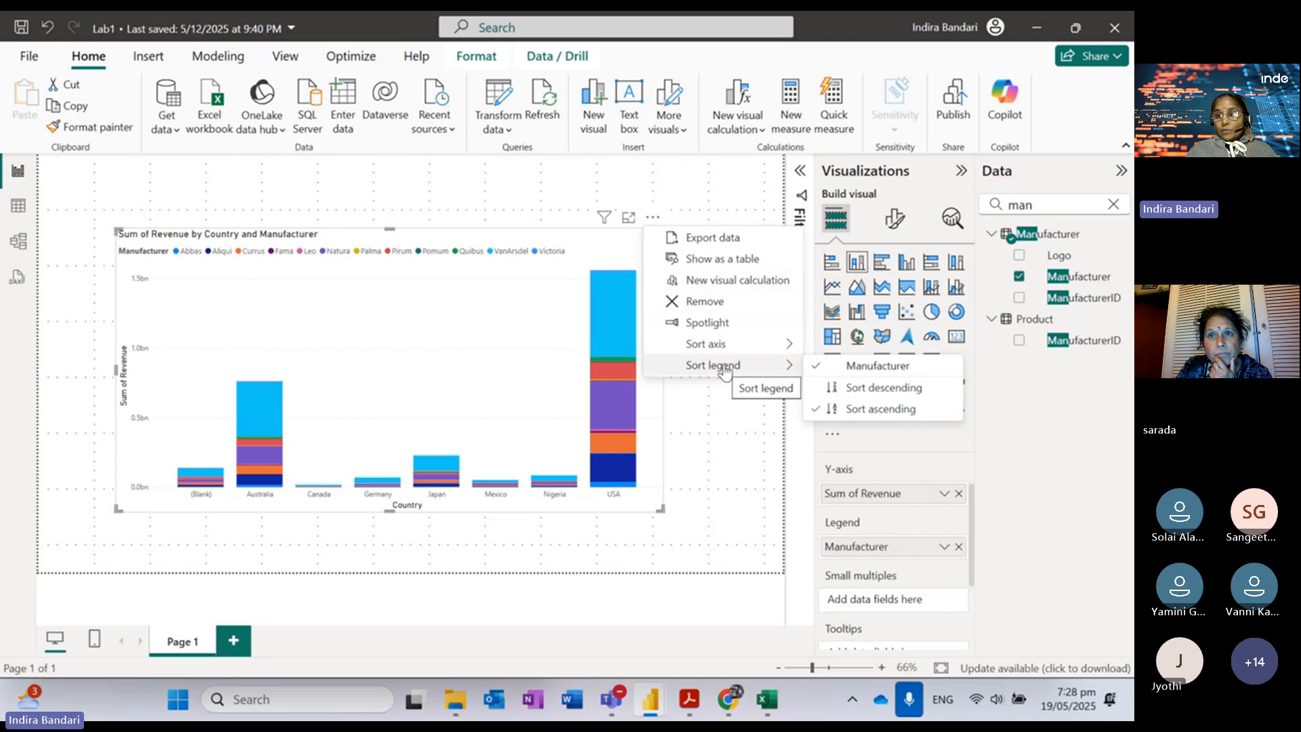
pyautogui.click(853, 389)
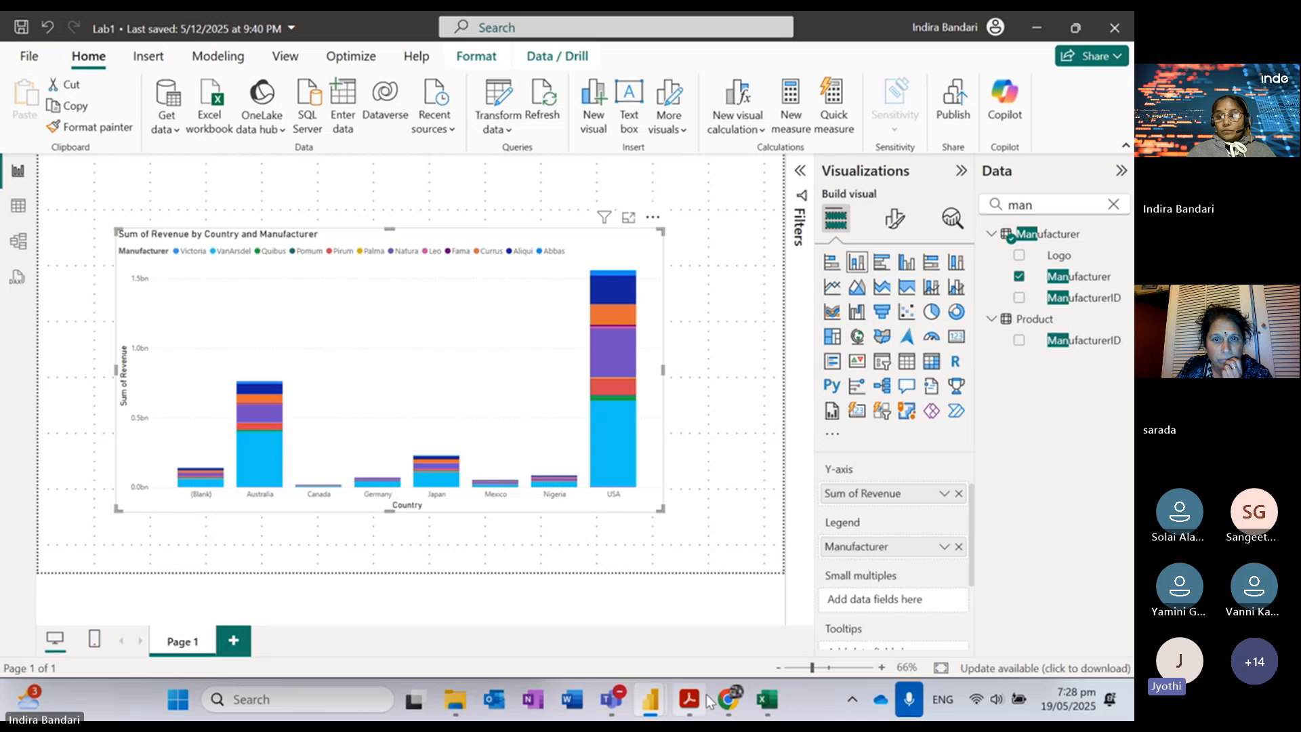
pyautogui.moveTo(698, 701)
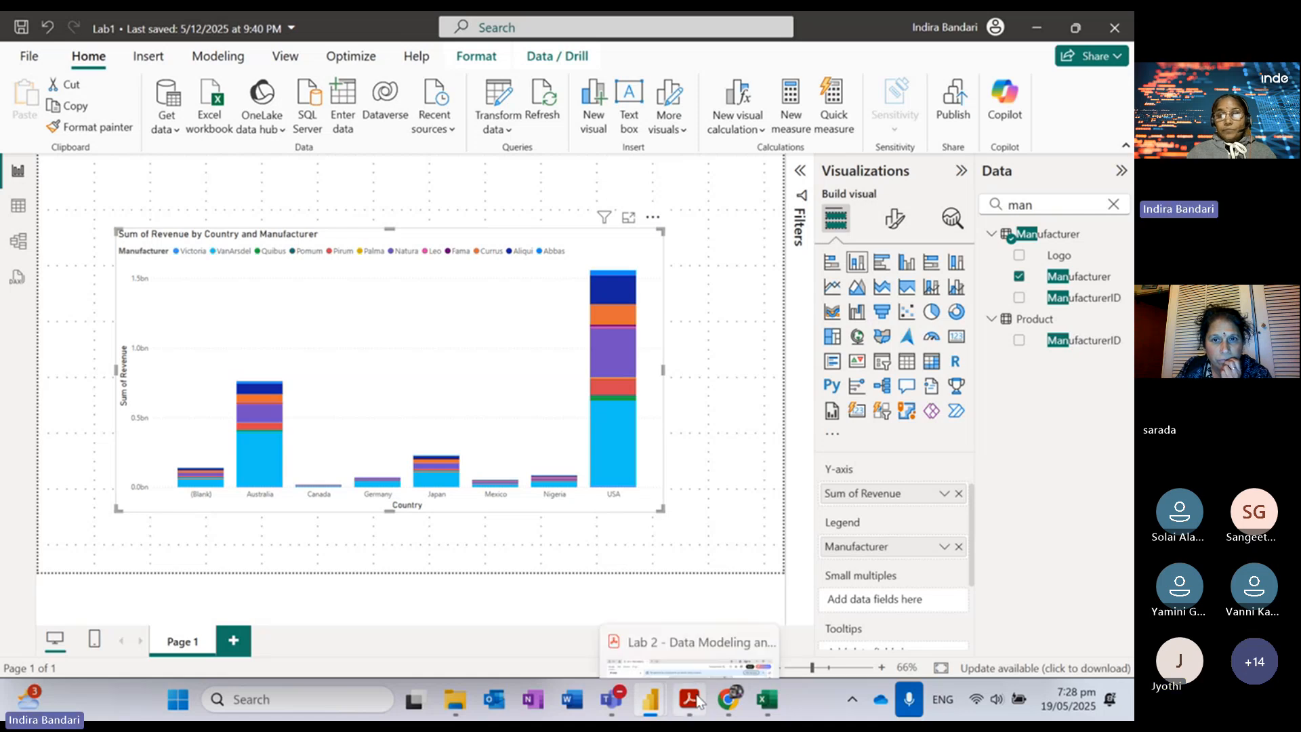
pyautogui.click(693, 702)
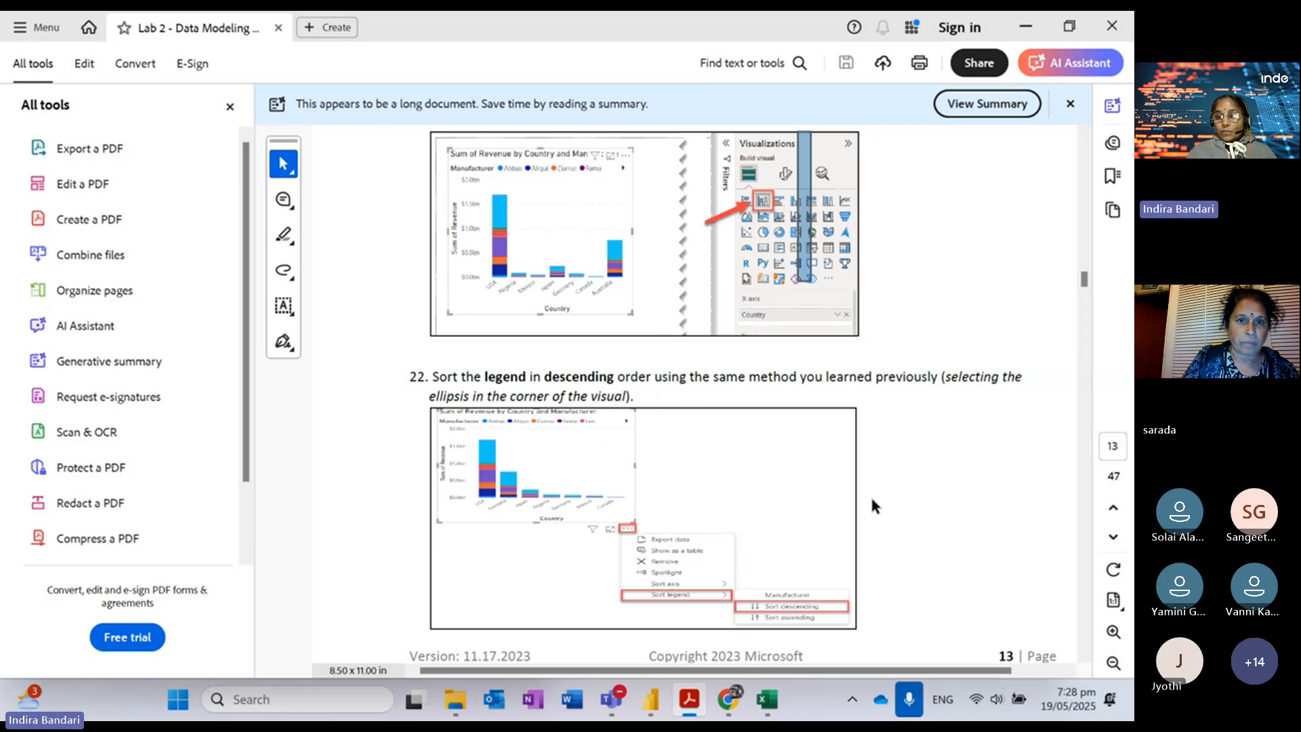
# Step: Preview guide steps 23–27 on the Top N manufacturer filter, then return to the Lab1 report
pyautogui.scroll(-6, 874, 507)
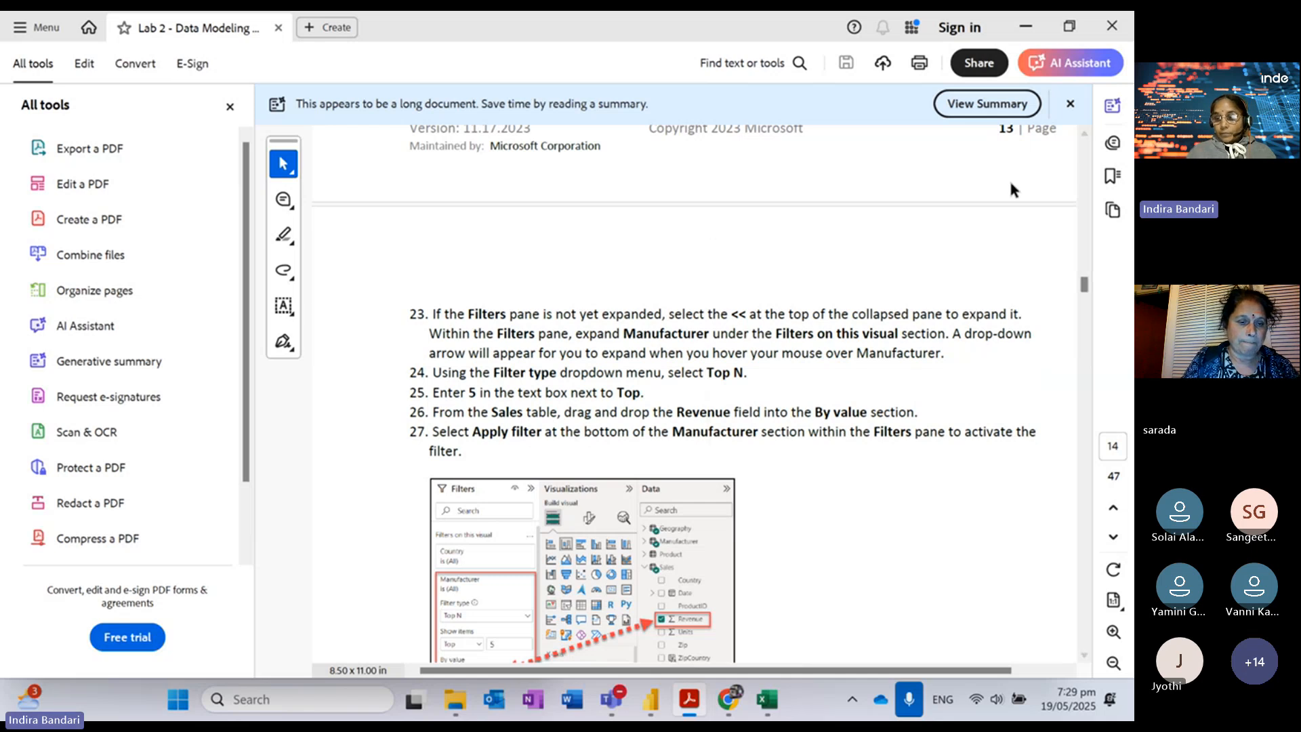
pyautogui.scroll(3, 1012, 185)
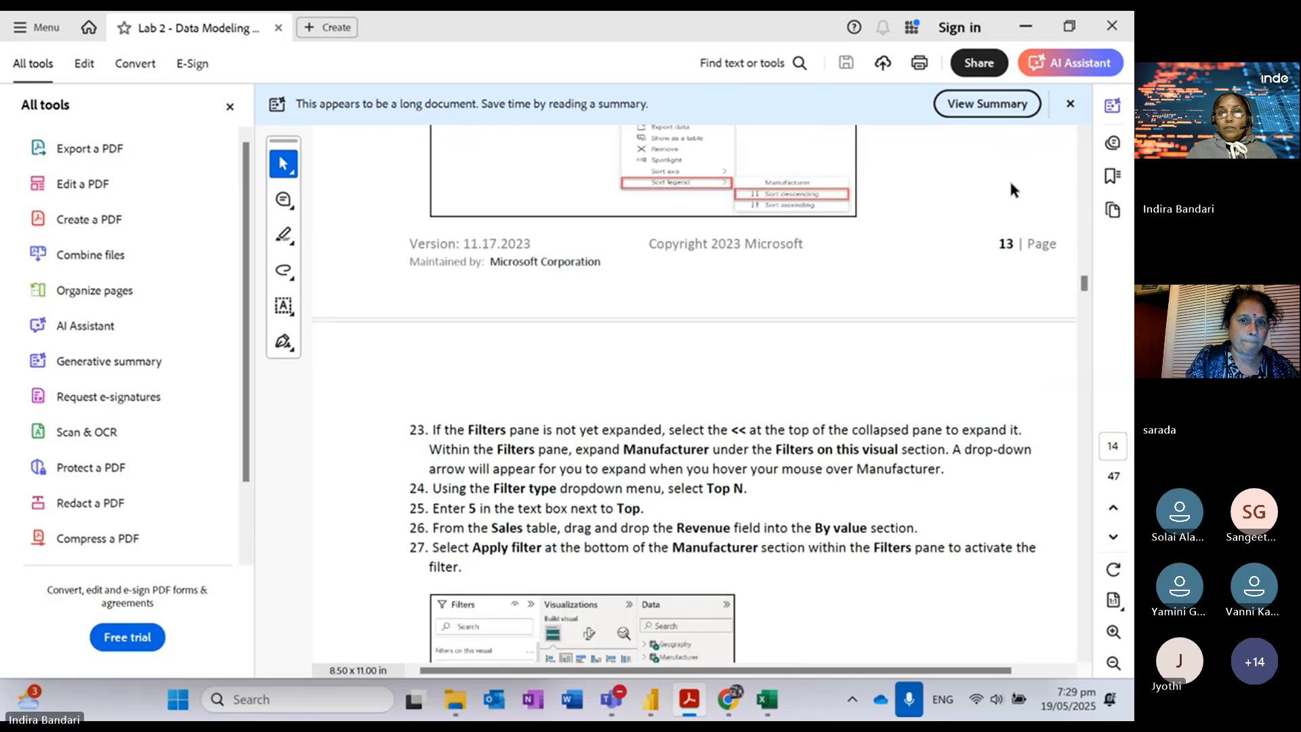
pyautogui.scroll(3, 1011, 189)
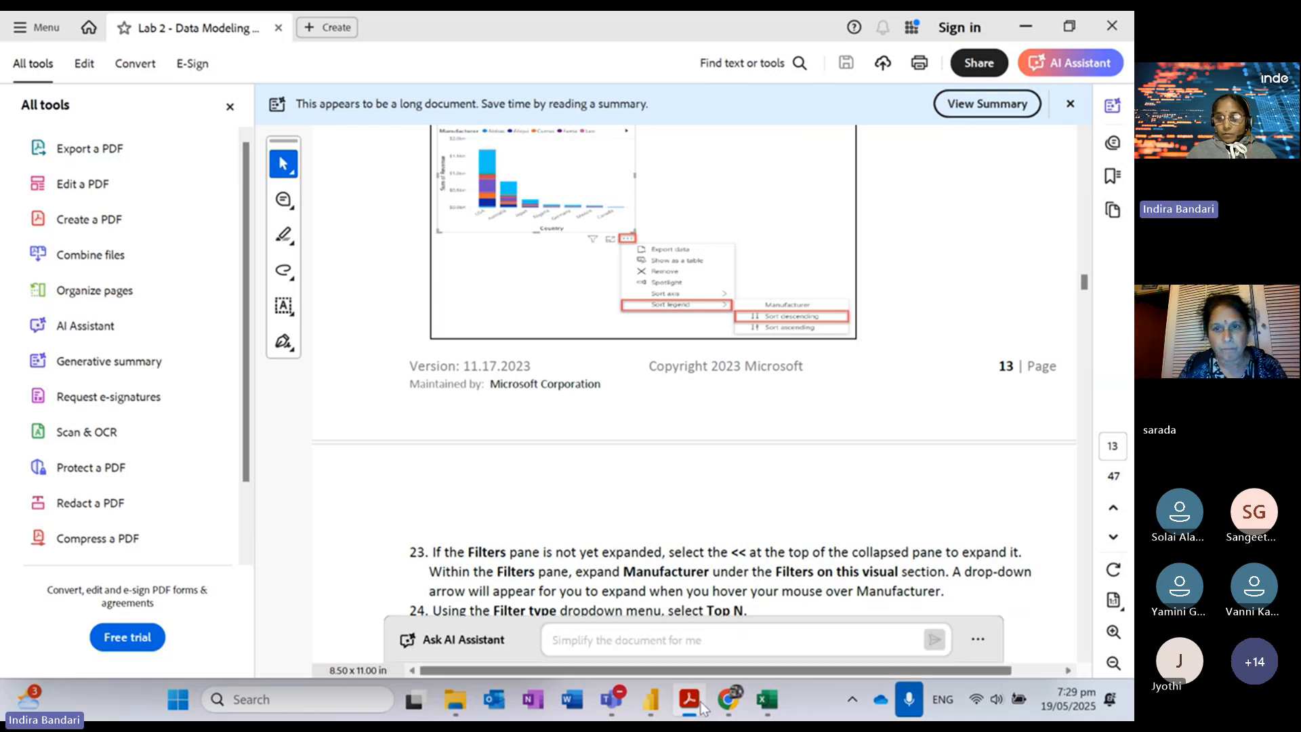
pyautogui.moveTo(648, 704)
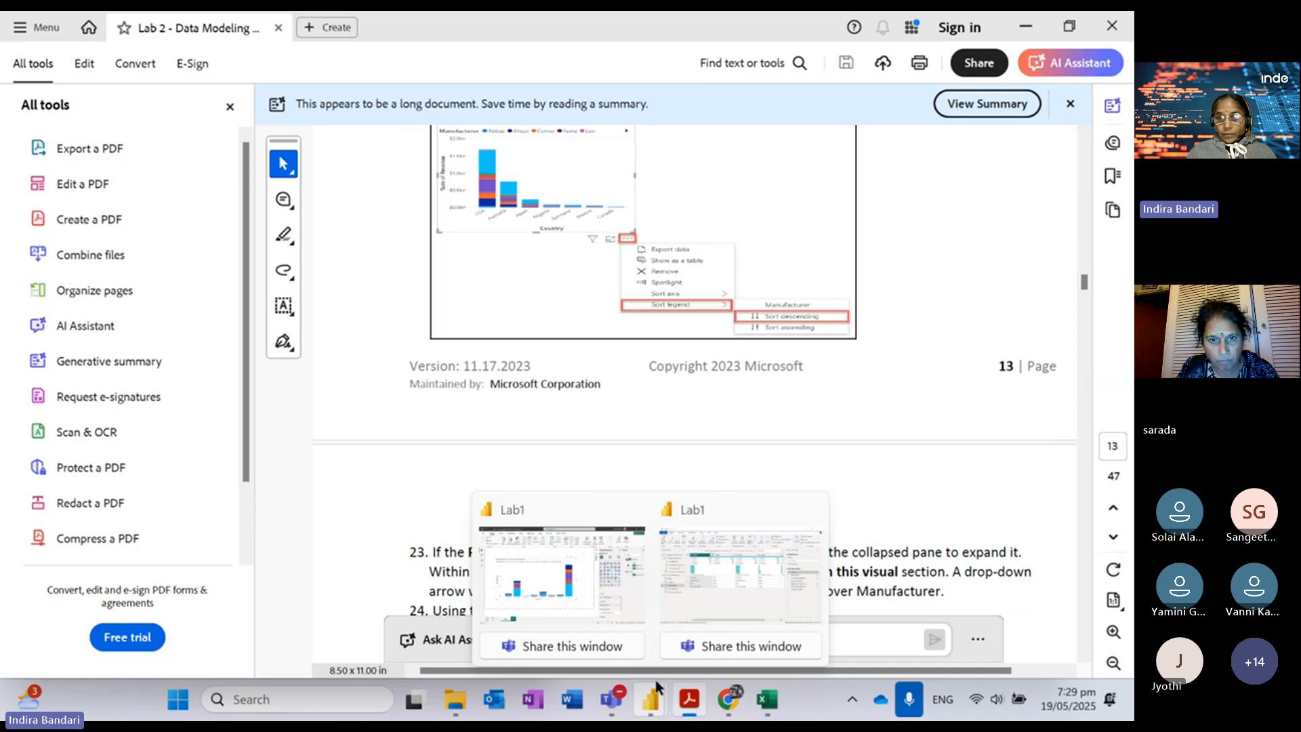
pyautogui.click(554, 514)
# Step: Restore the Manufacturer legend to ascending order, Abbas through Victoria, then switch to the lab PDF
pyautogui.click(651, 215)
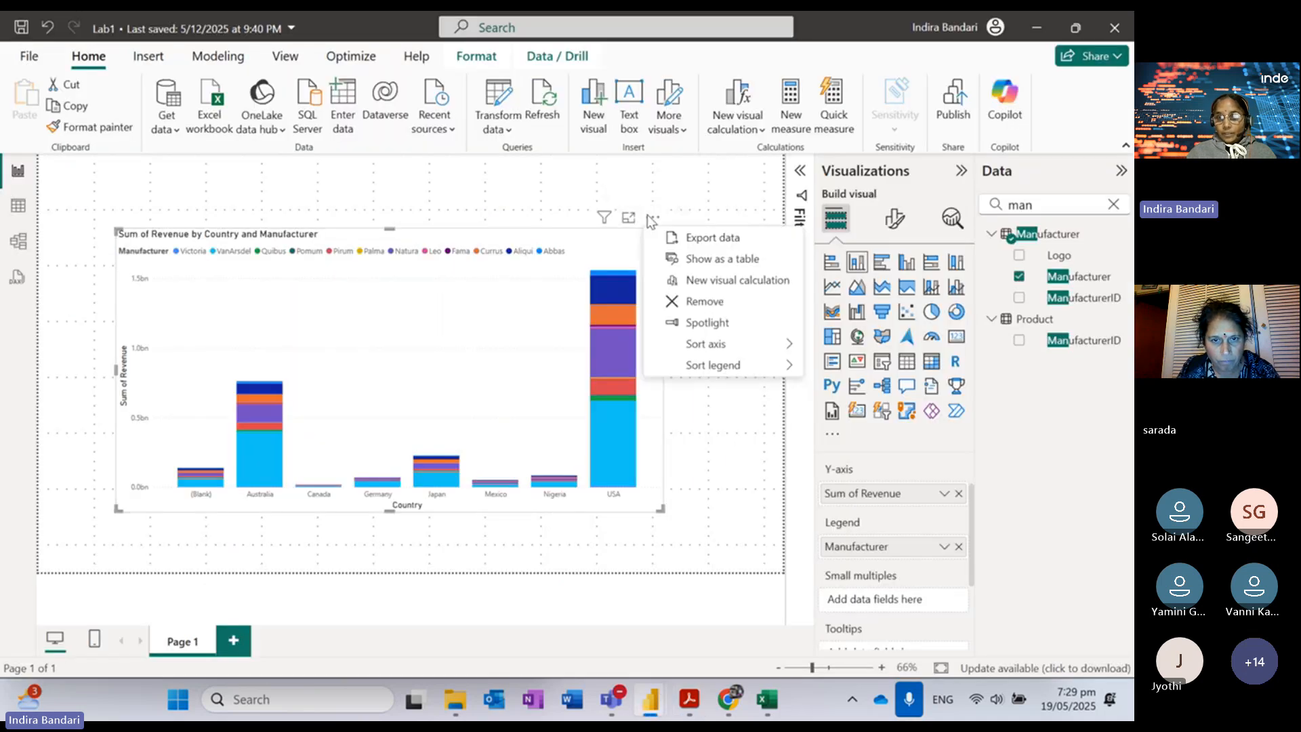
pyautogui.moveTo(762, 374)
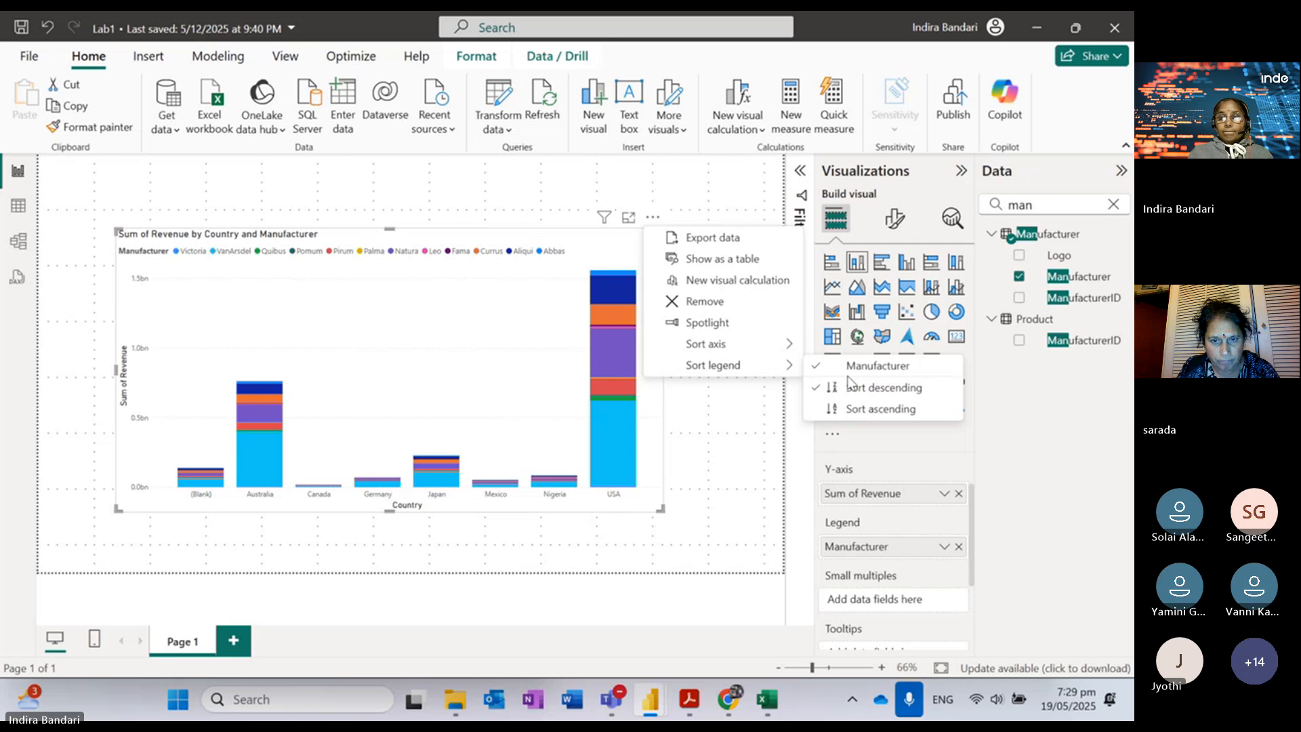
pyautogui.click(856, 408)
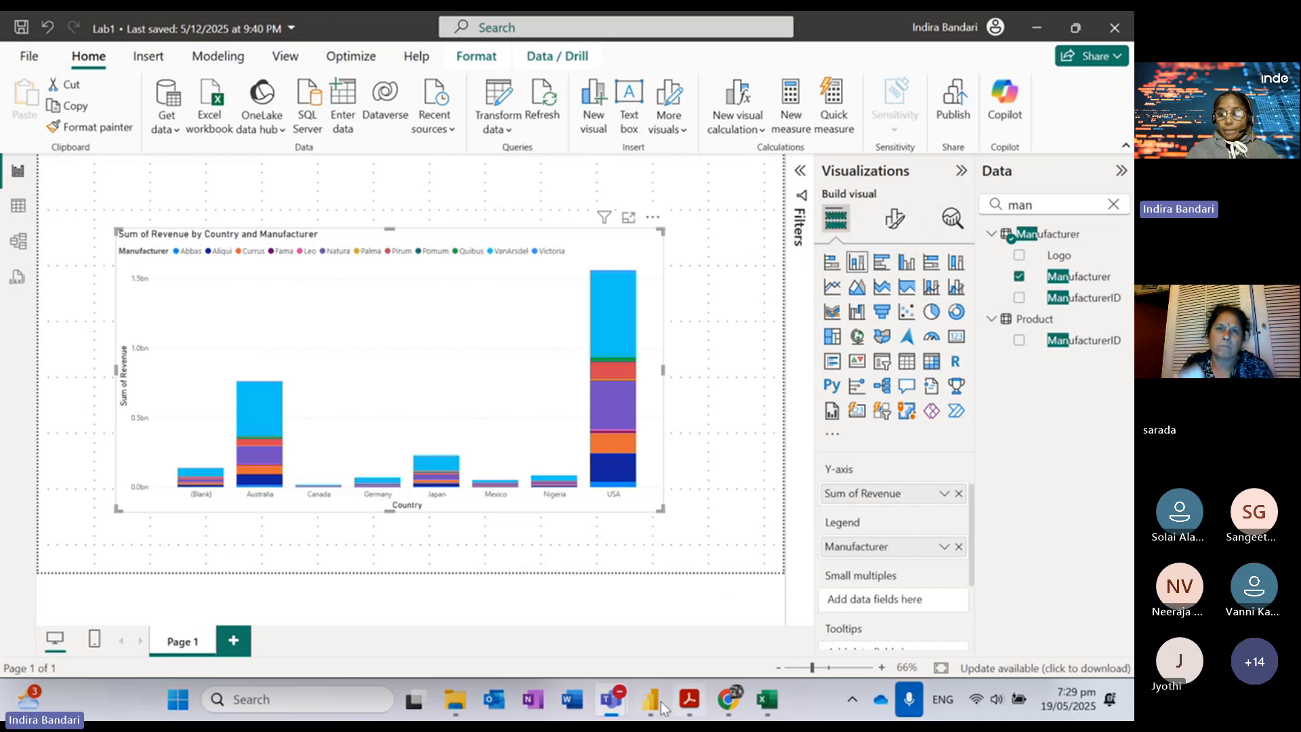
pyautogui.moveTo(654, 707)
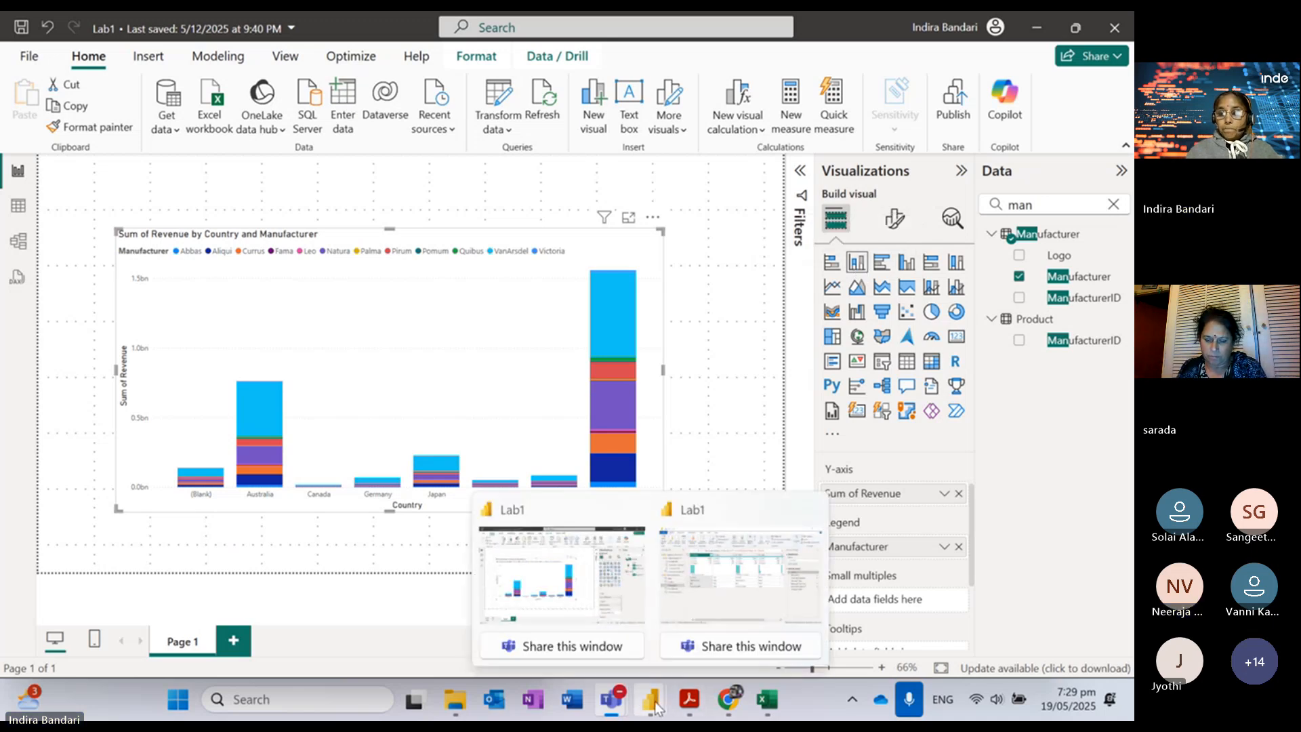
pyautogui.click(691, 705)
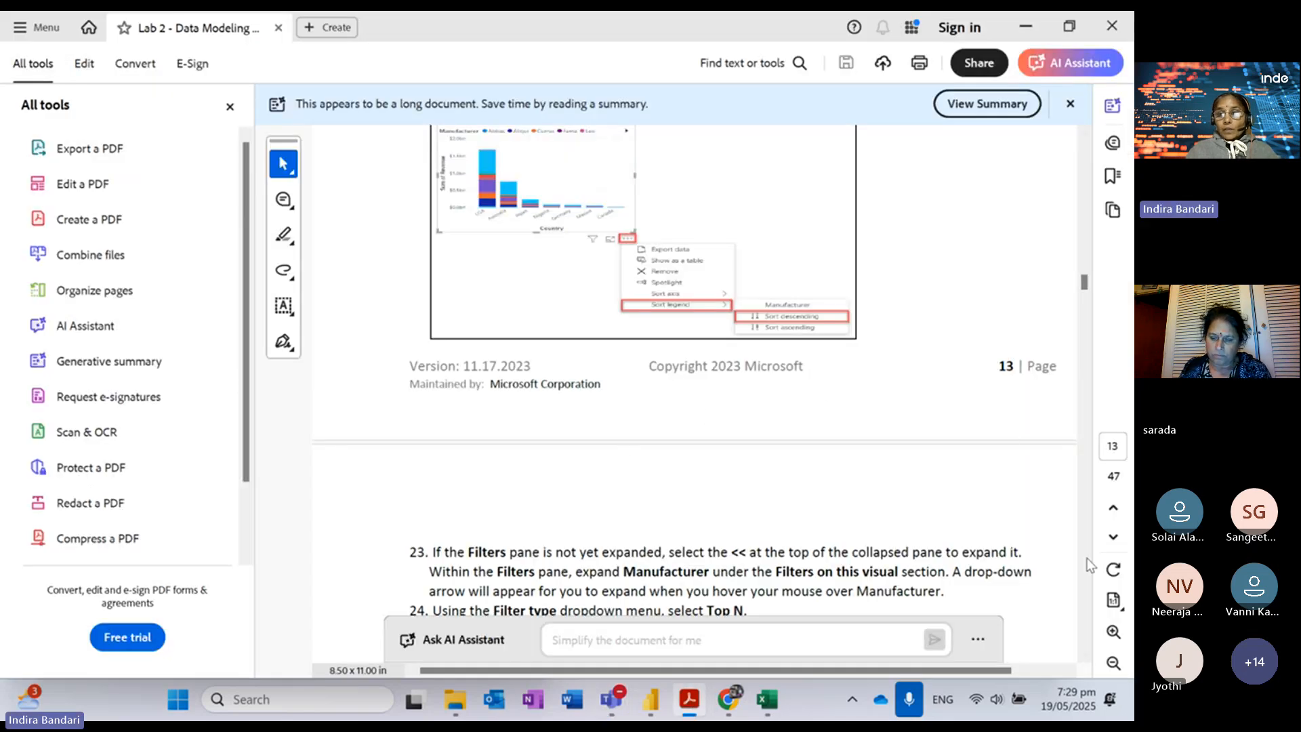
# Step: Read steps 23–27 on filtering to the top 5 manufacturers by Revenue, then return to Lab1
pyautogui.scroll(-5, 1085, 657)
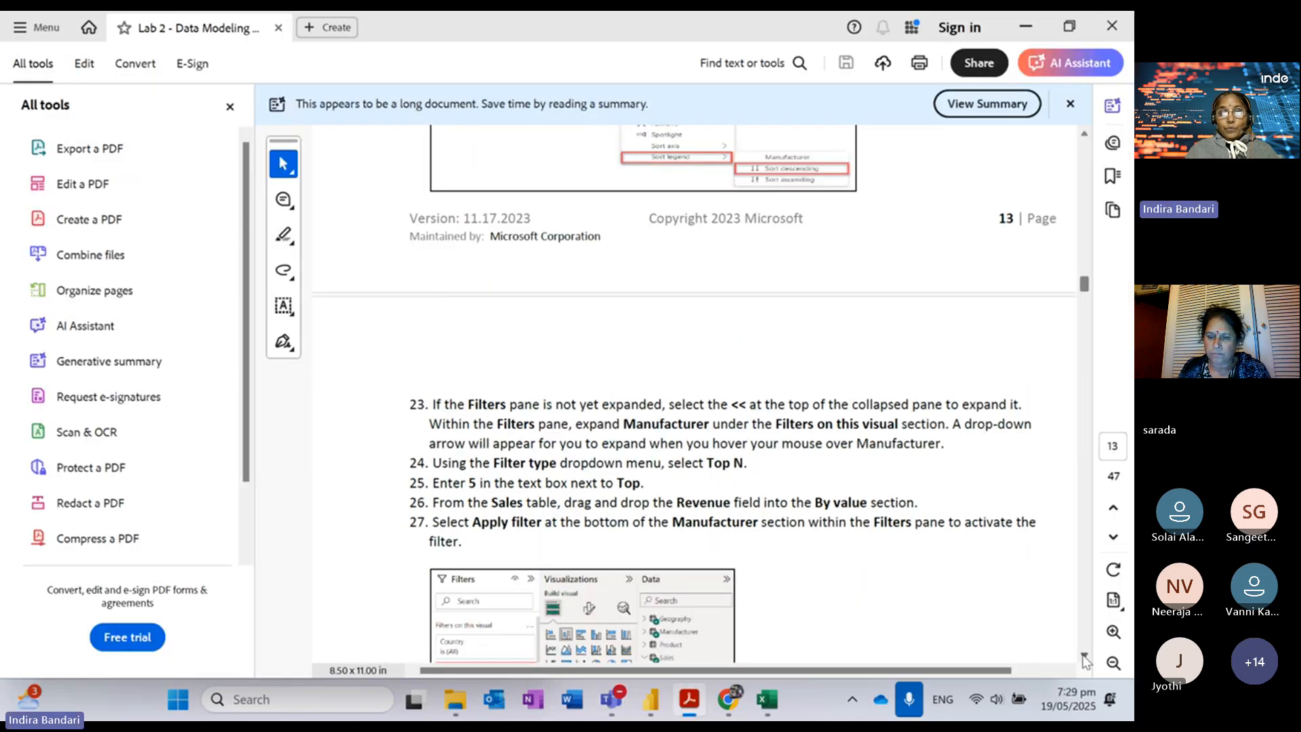
pyautogui.scroll(-1, 1084, 657)
pyautogui.scroll(-3, 1085, 657)
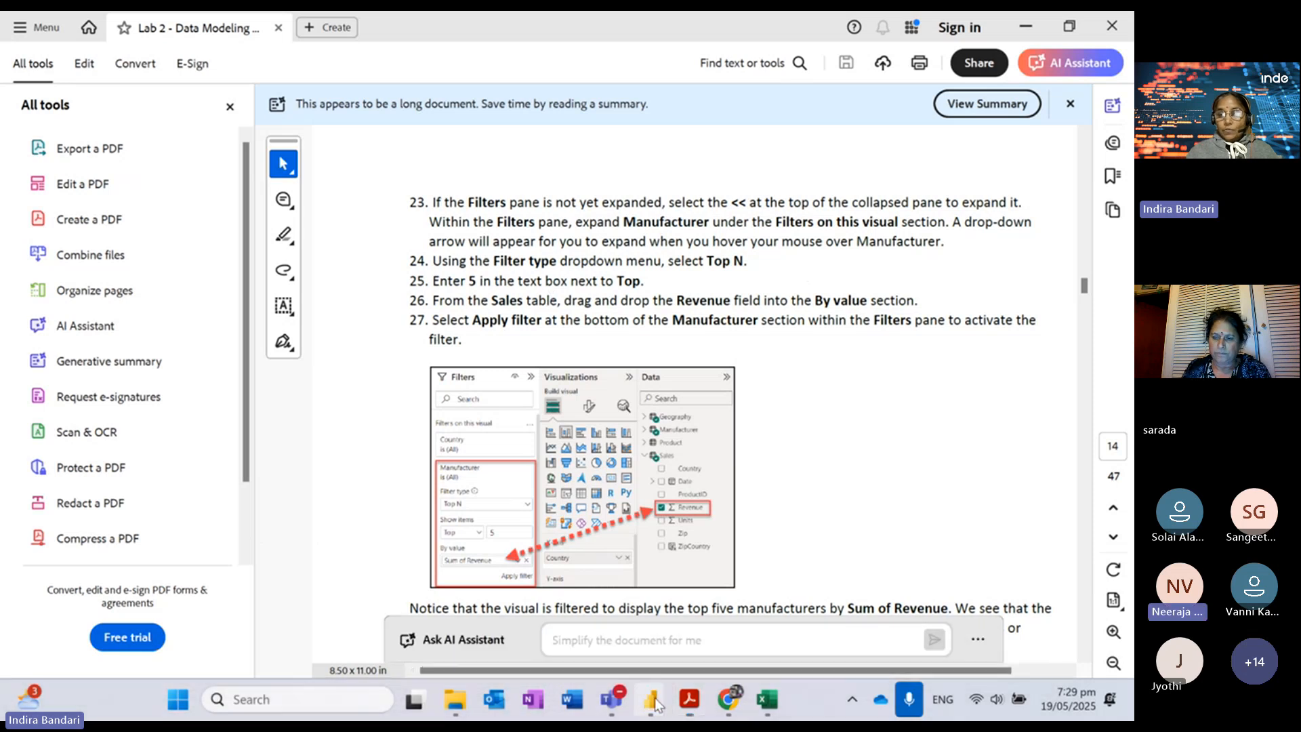
pyautogui.moveTo(656, 705)
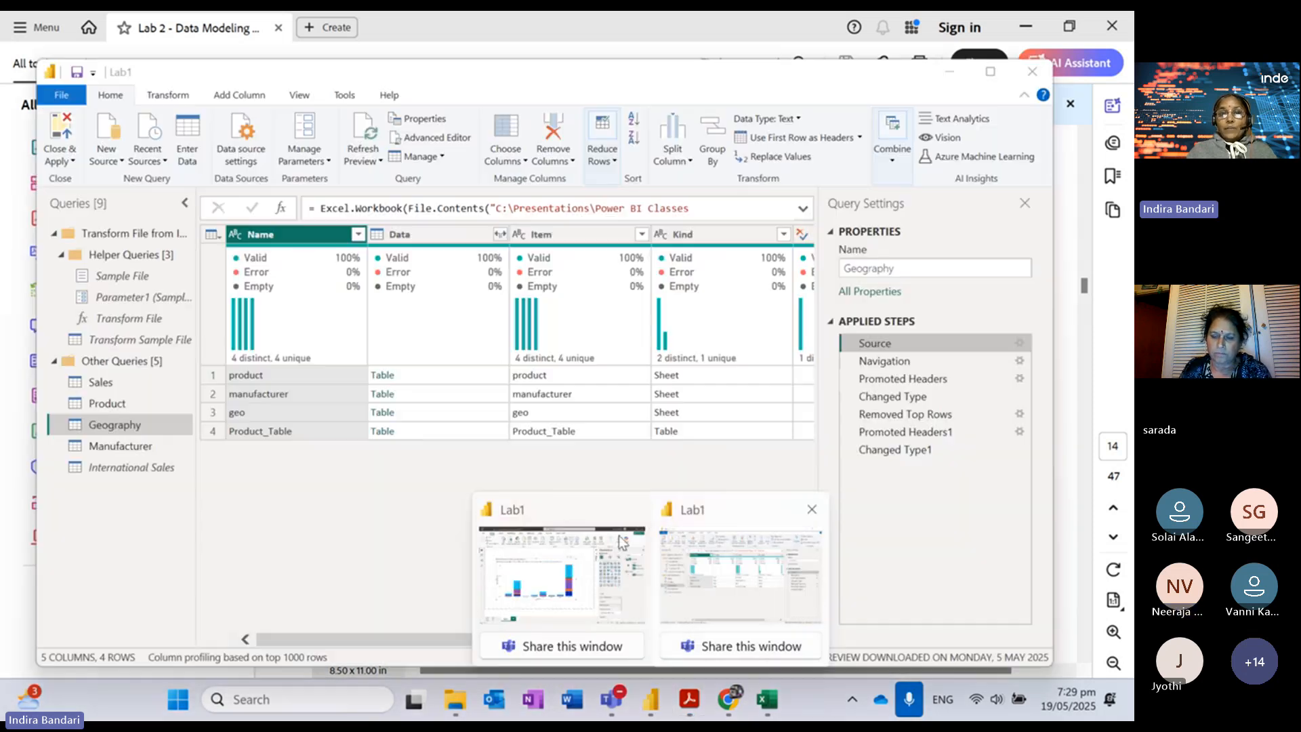
pyautogui.click(562, 573)
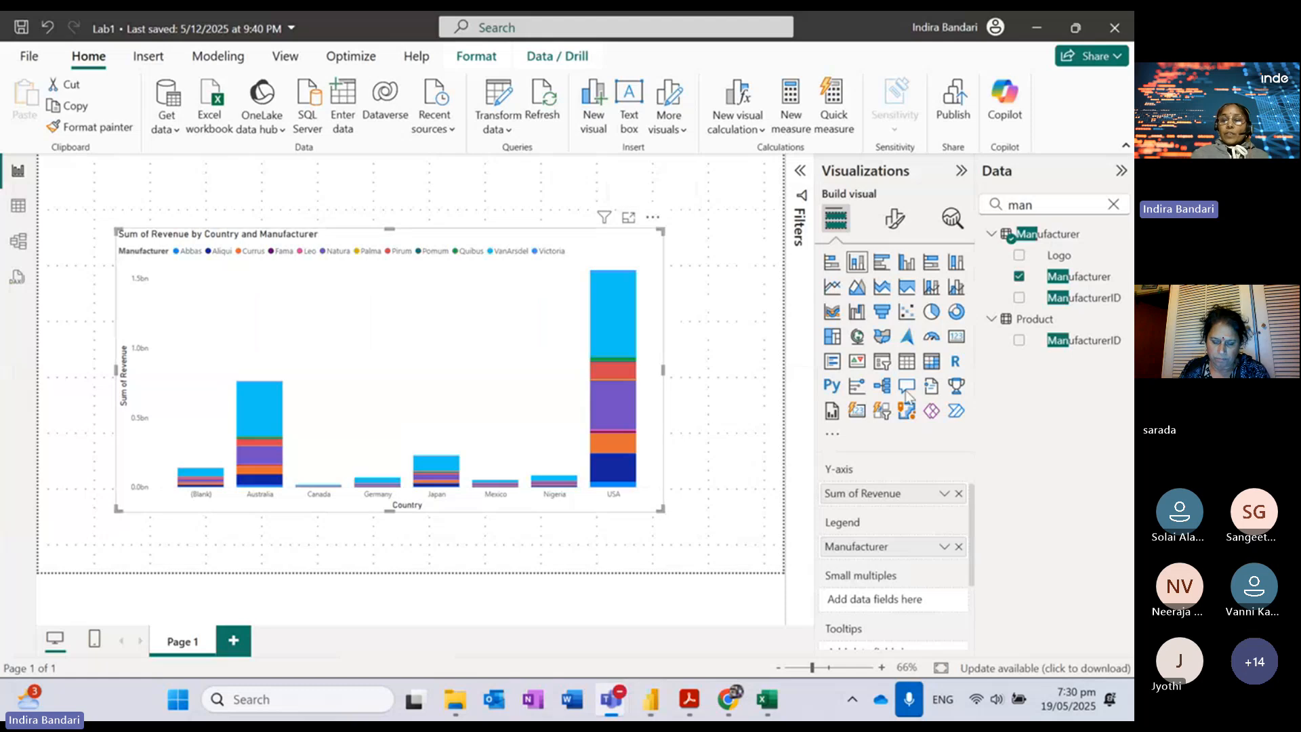
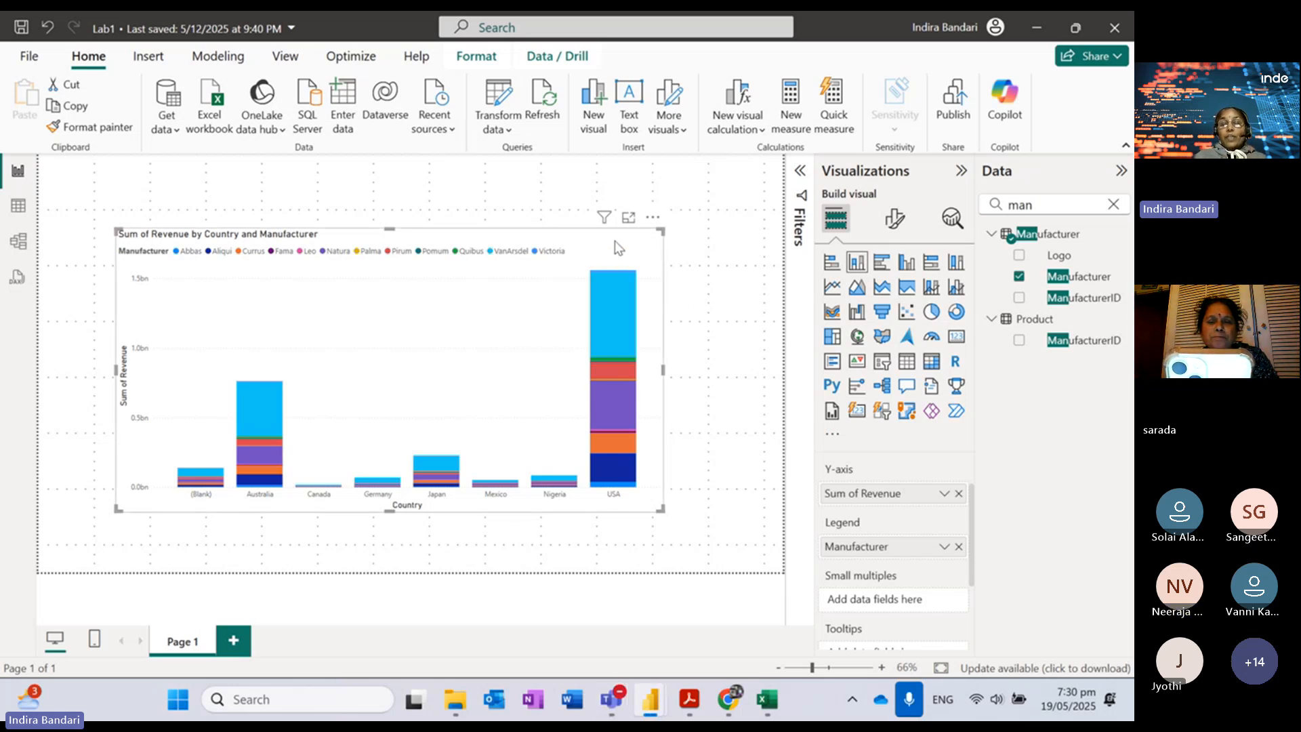
# Step: Expand the Filters pane for the revenue chart, then bring up the Lab 2 PDF guide
pyautogui.click(802, 173)
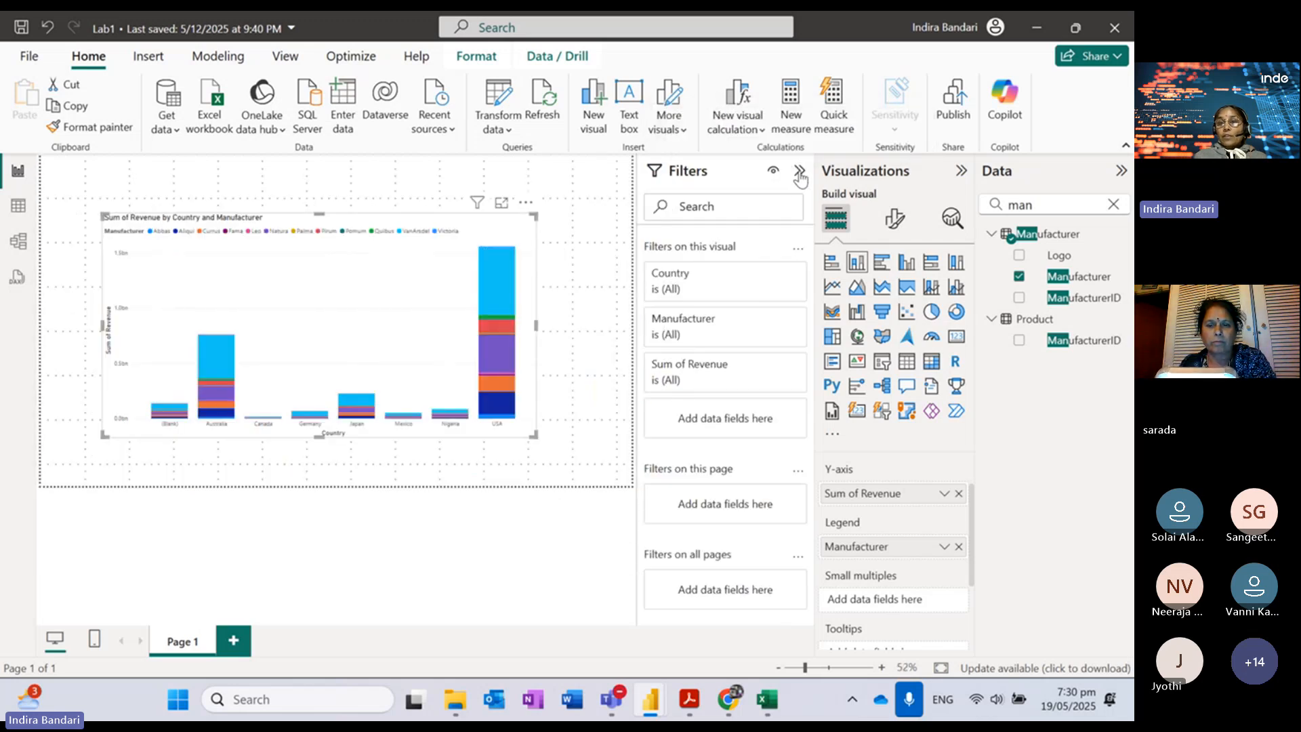
pyautogui.click(804, 173)
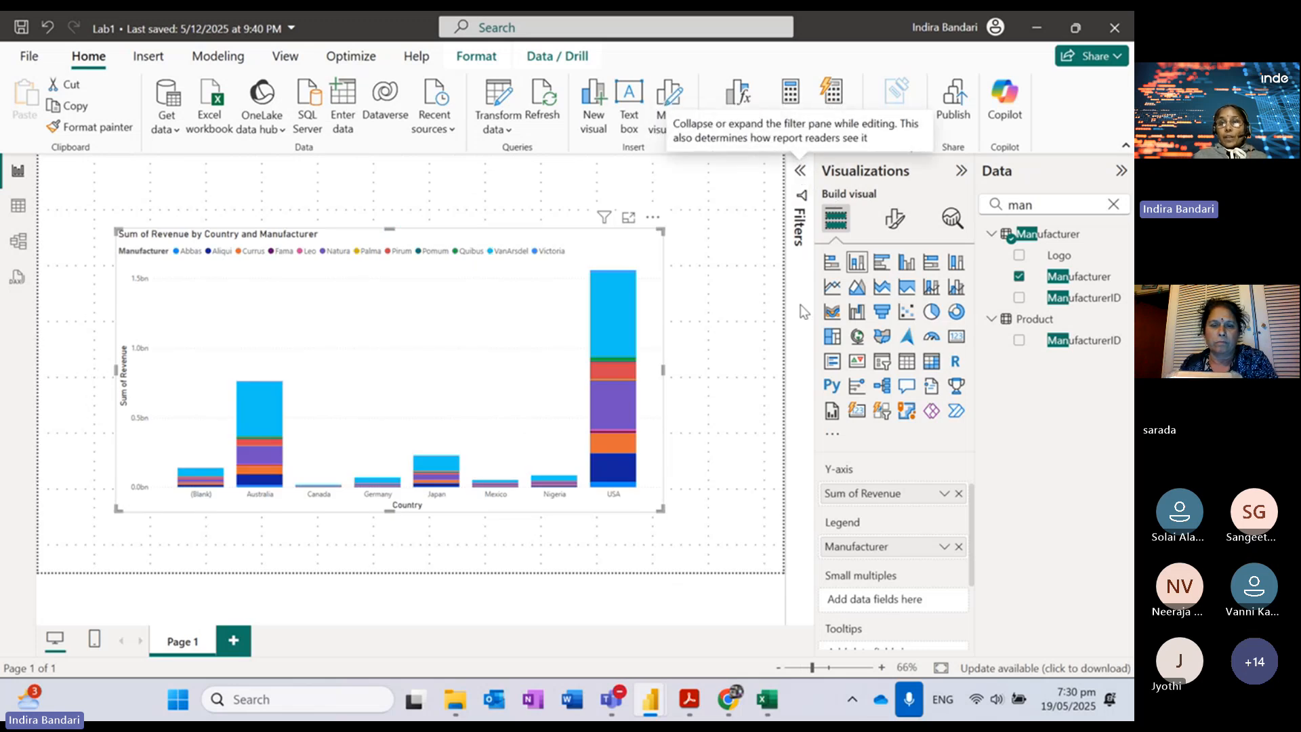
pyautogui.click(802, 172)
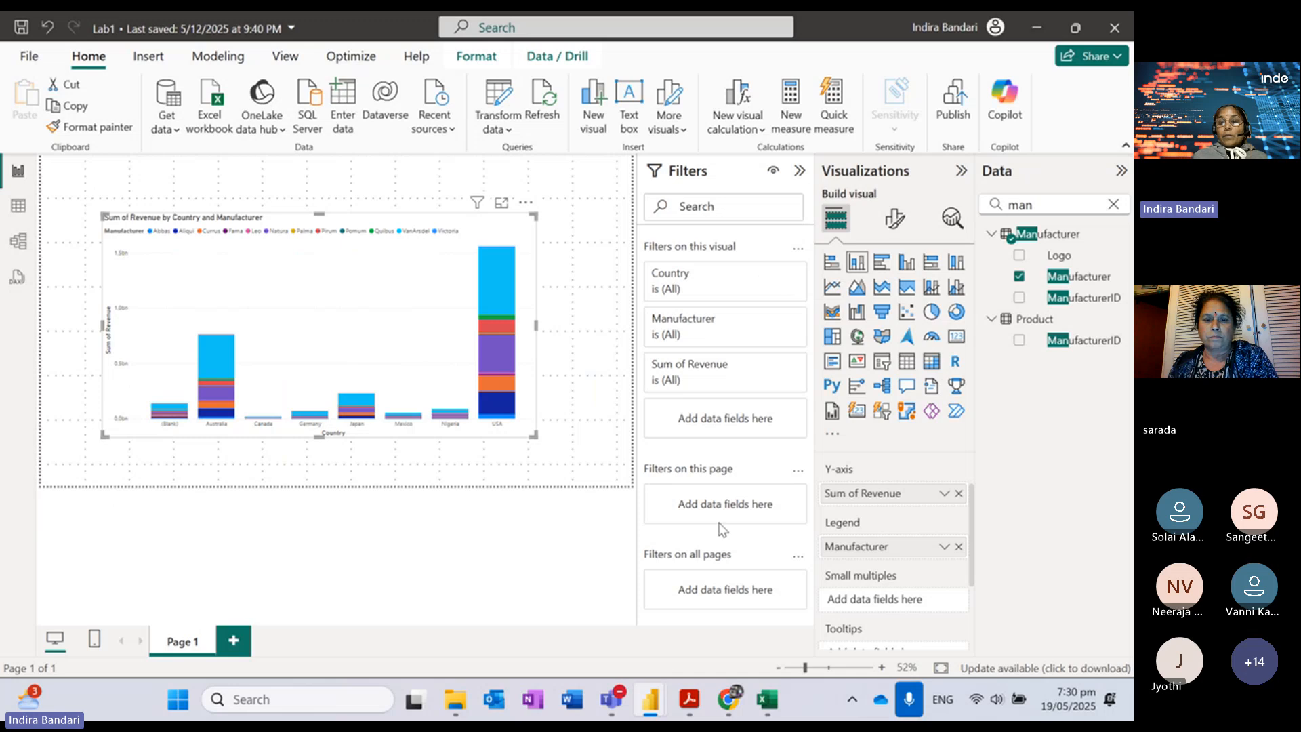
pyautogui.click(690, 700)
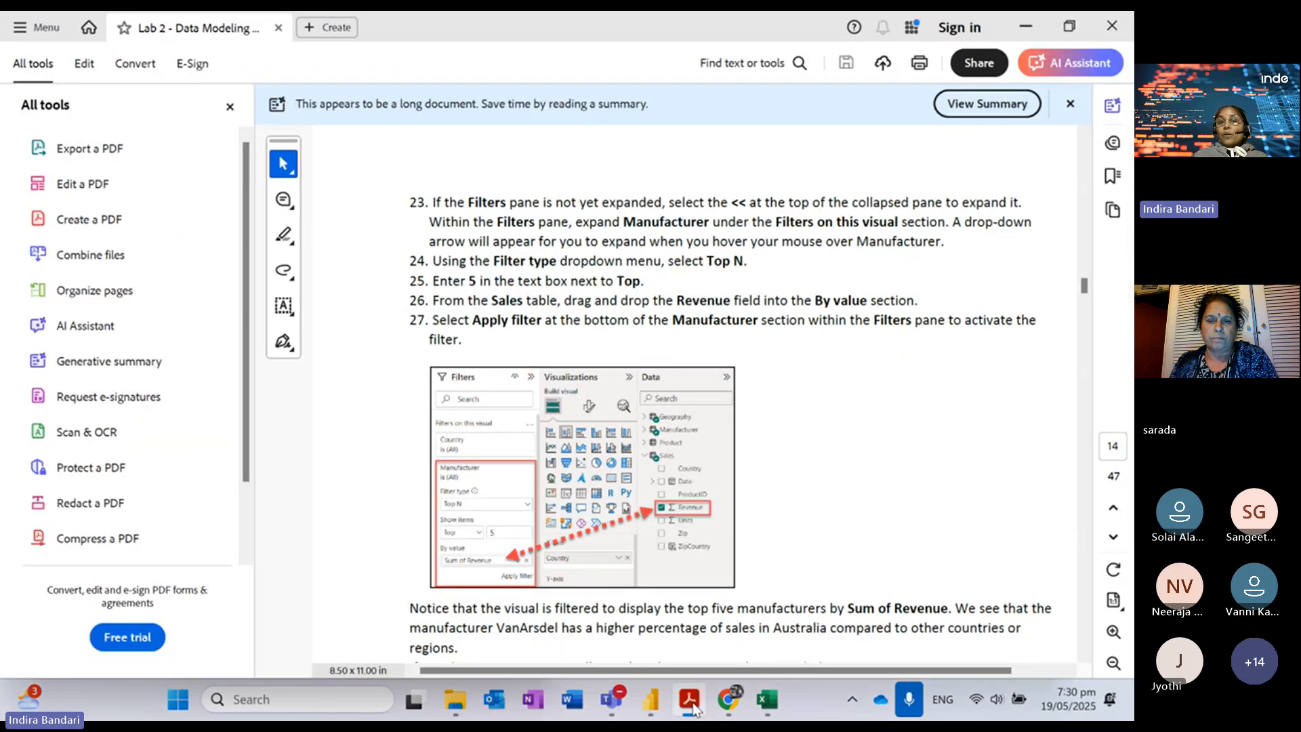
# Step: Minimise Acrobat to return to the report, whose Country, Manufacturer and Revenue filters all read All
pyautogui.click(692, 702)
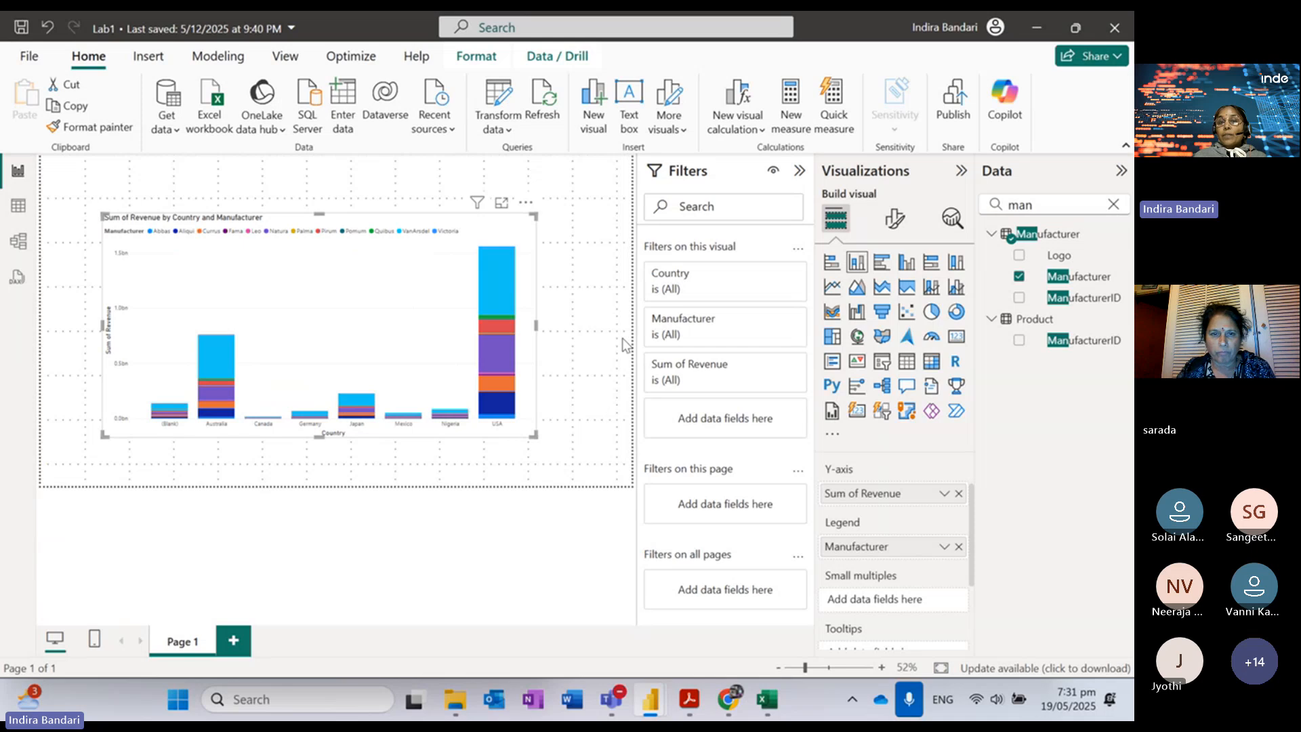
pyautogui.click(464, 181)
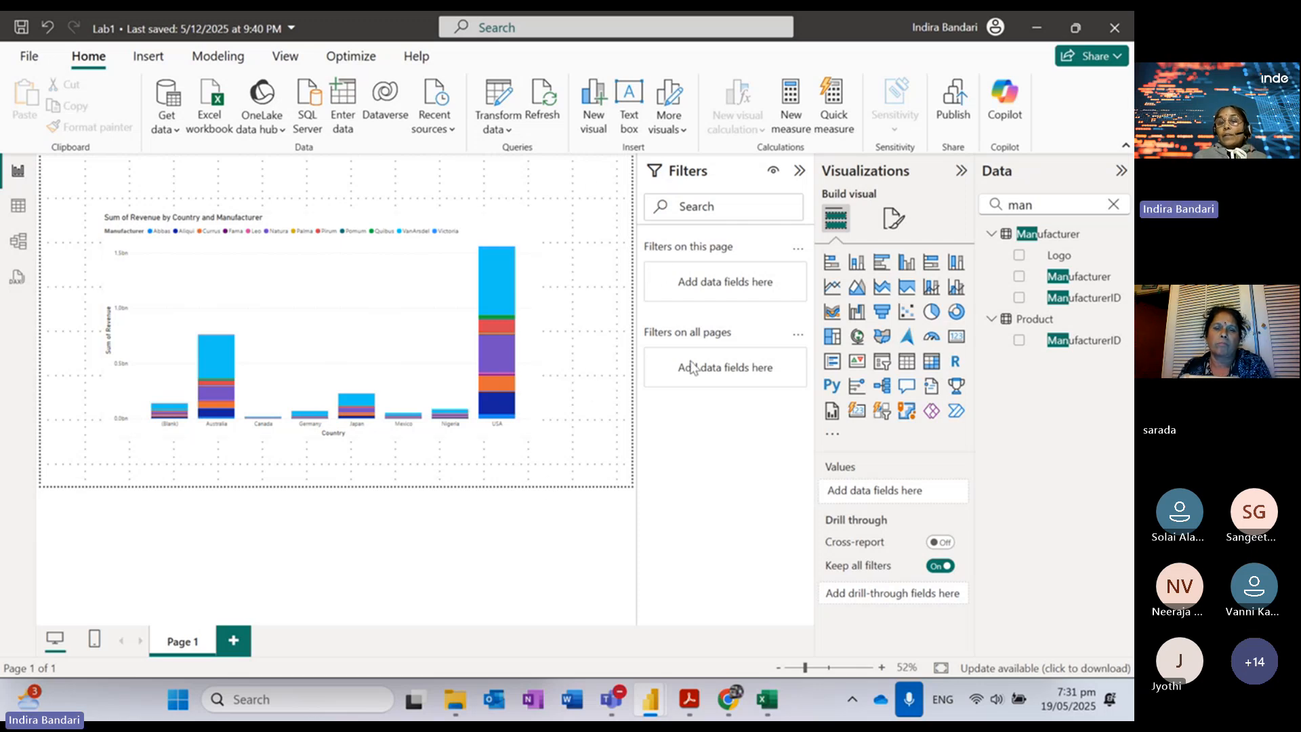
pyautogui.click(501, 234)
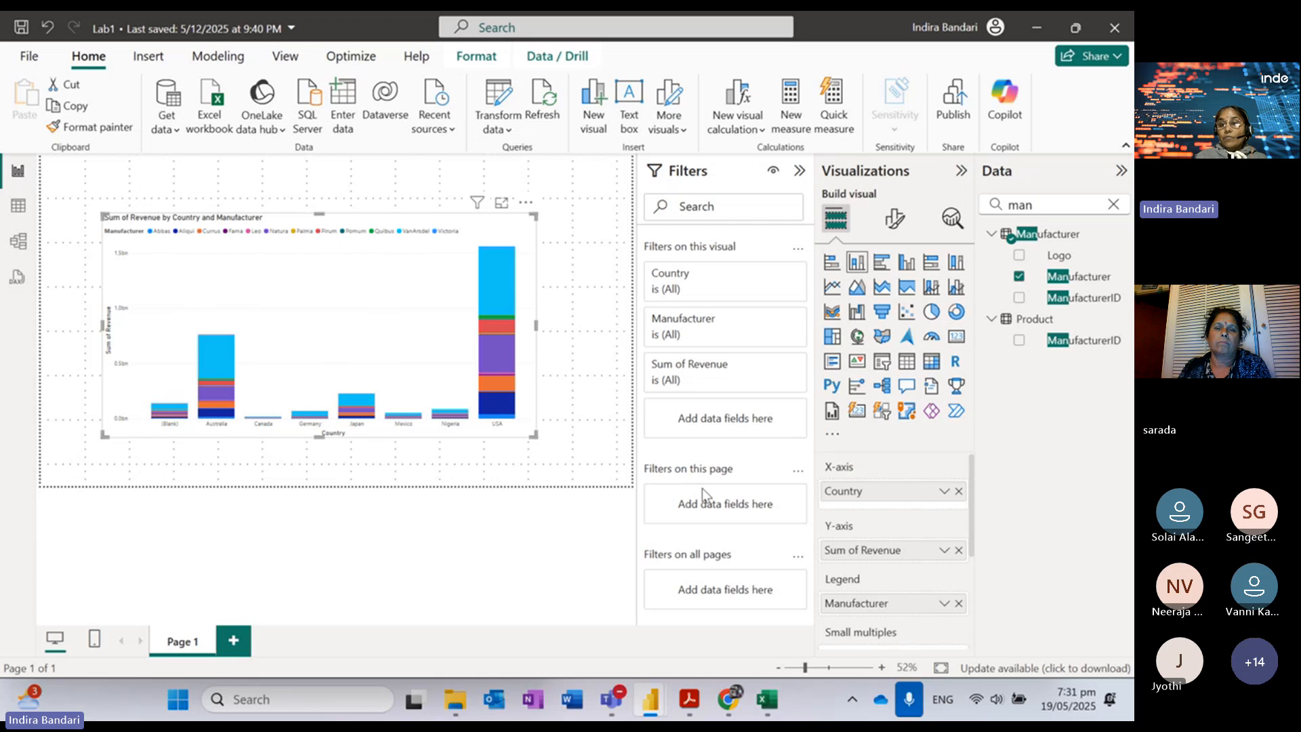
# Step: Expand the Manufacturer filter card and change its filter type to Top N
pyautogui.click(772, 323)
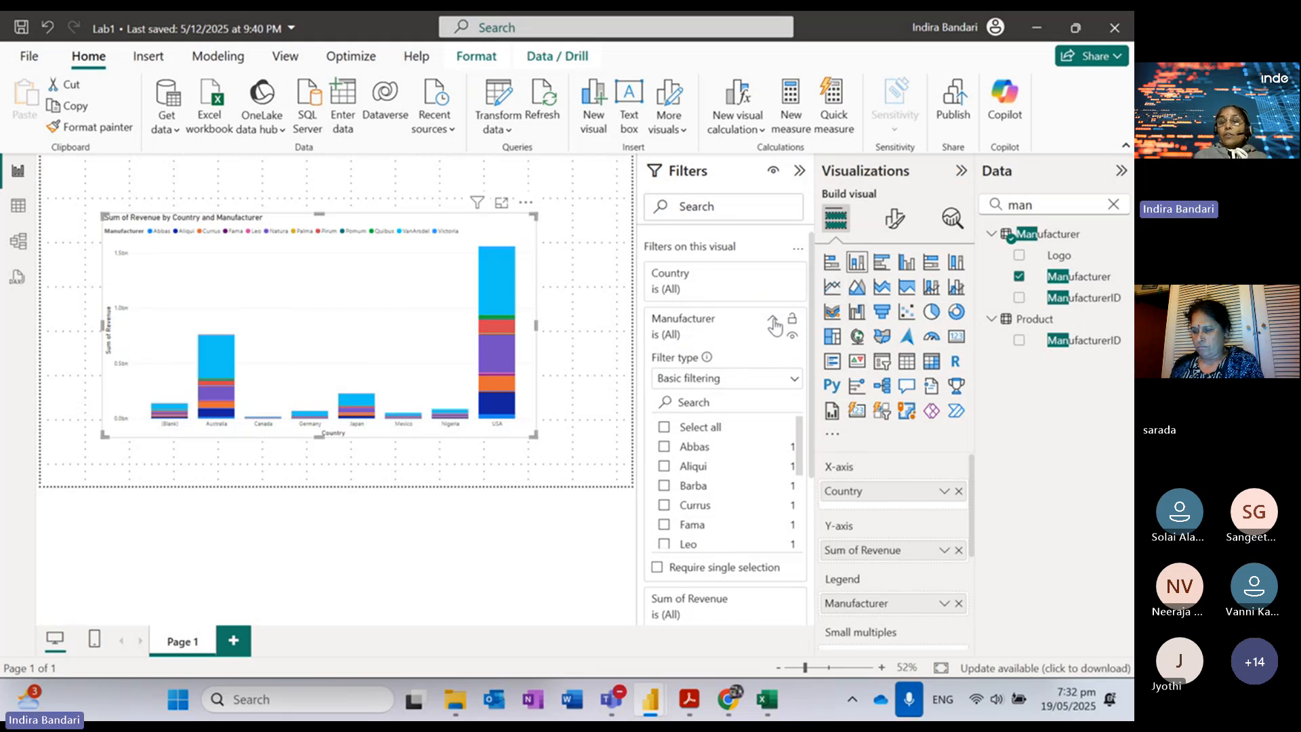
pyautogui.click(773, 323)
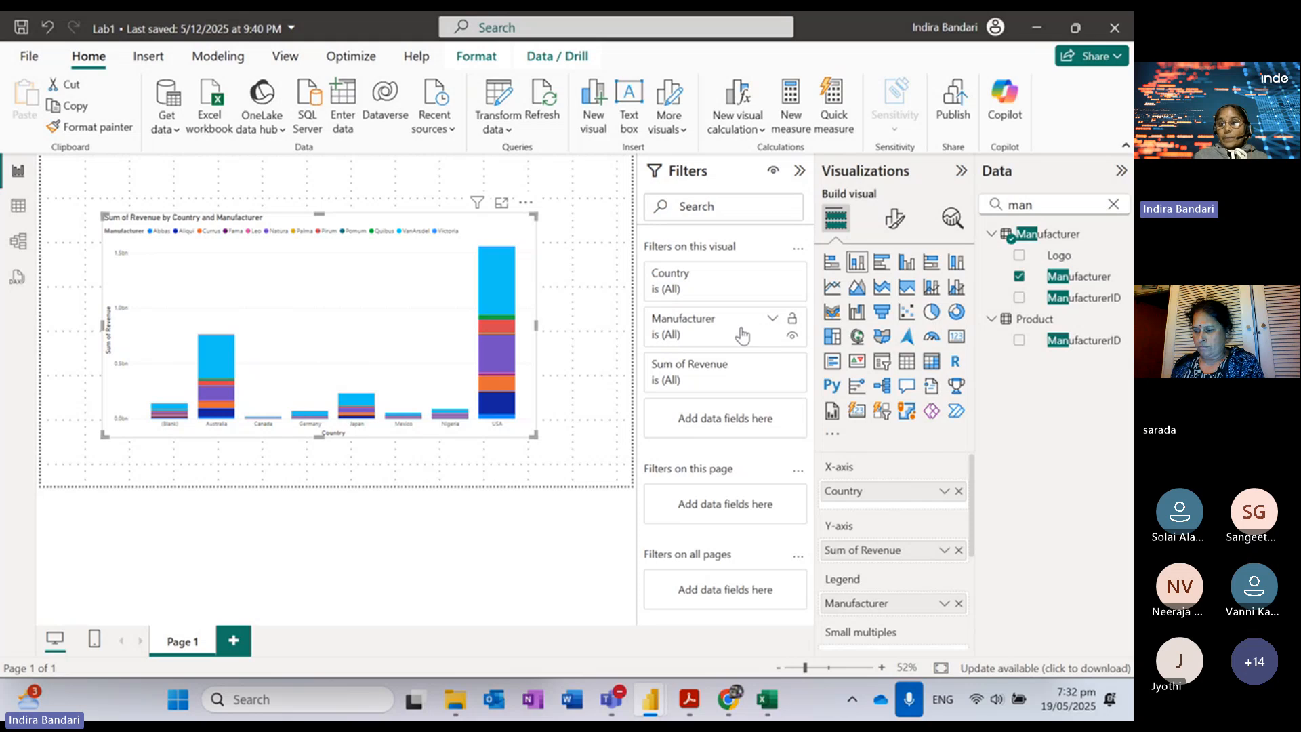
pyautogui.click(772, 322)
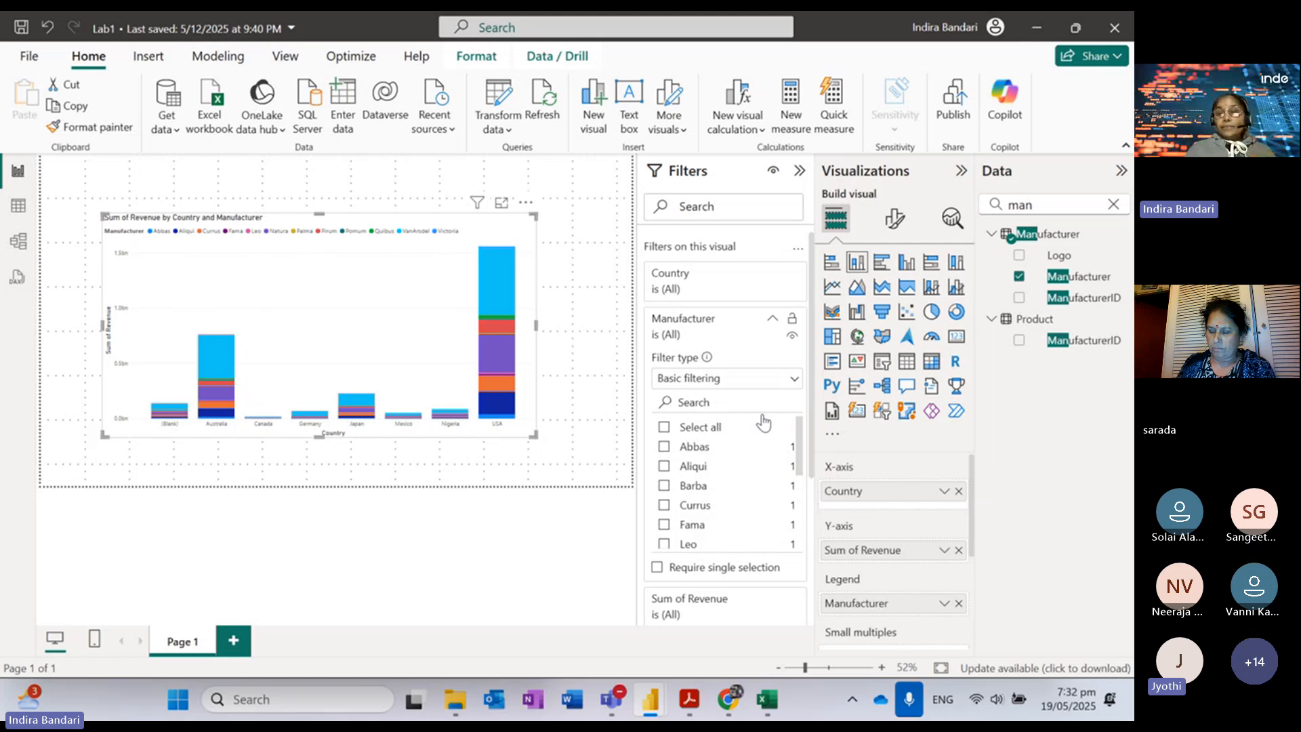
pyautogui.click(795, 381)
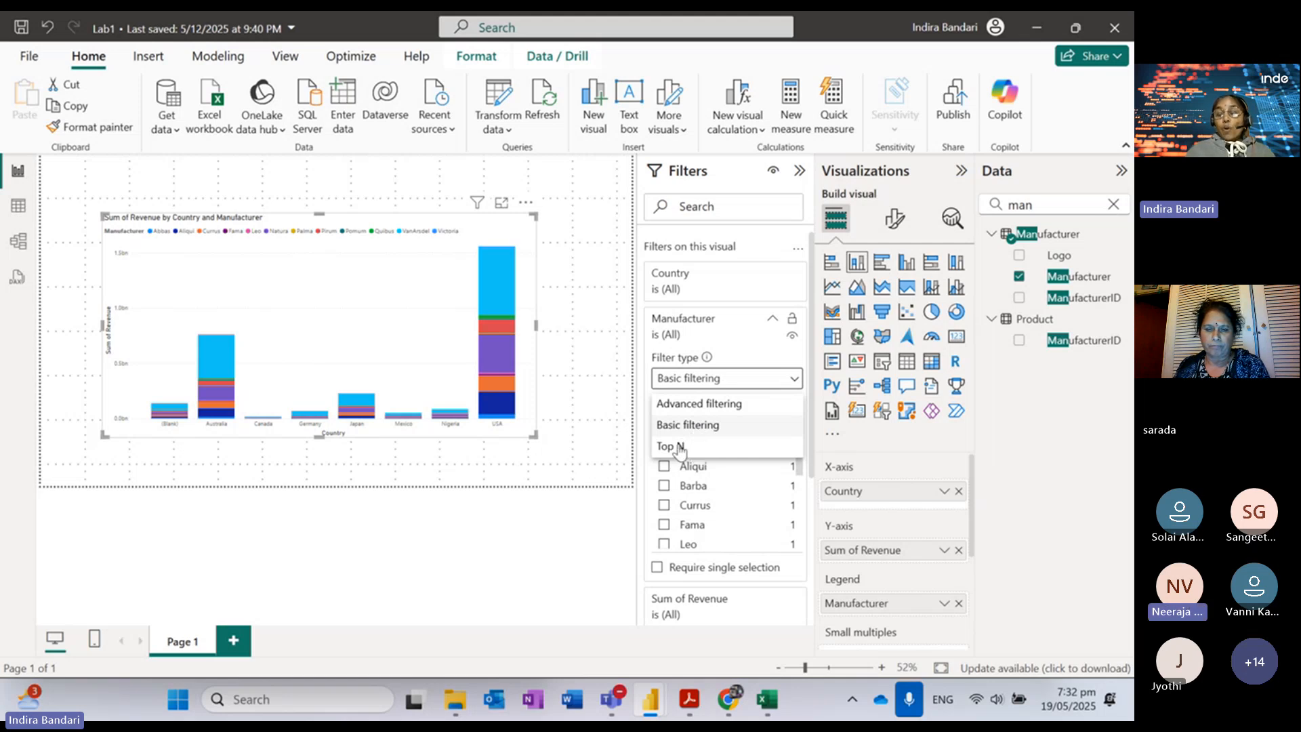
pyautogui.click(735, 405)
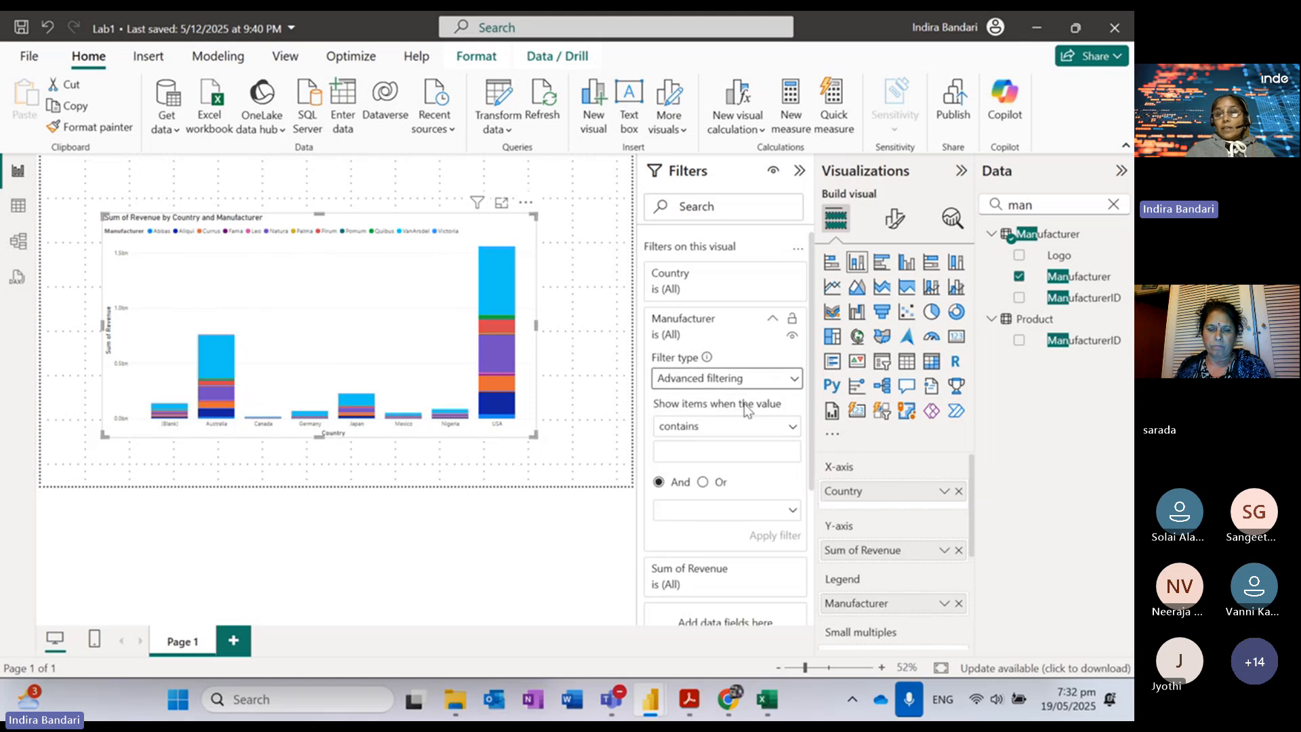
pyautogui.click(791, 429)
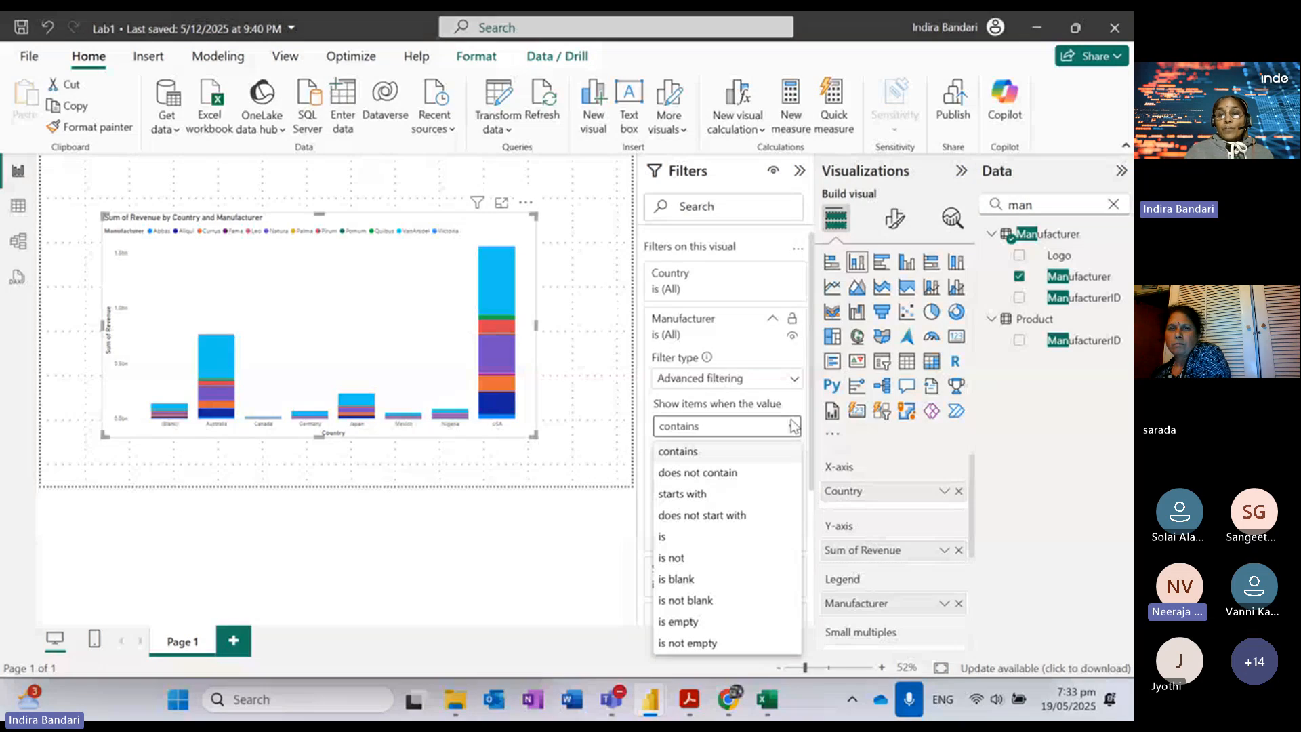
pyautogui.click(754, 384)
pyautogui.click(752, 378)
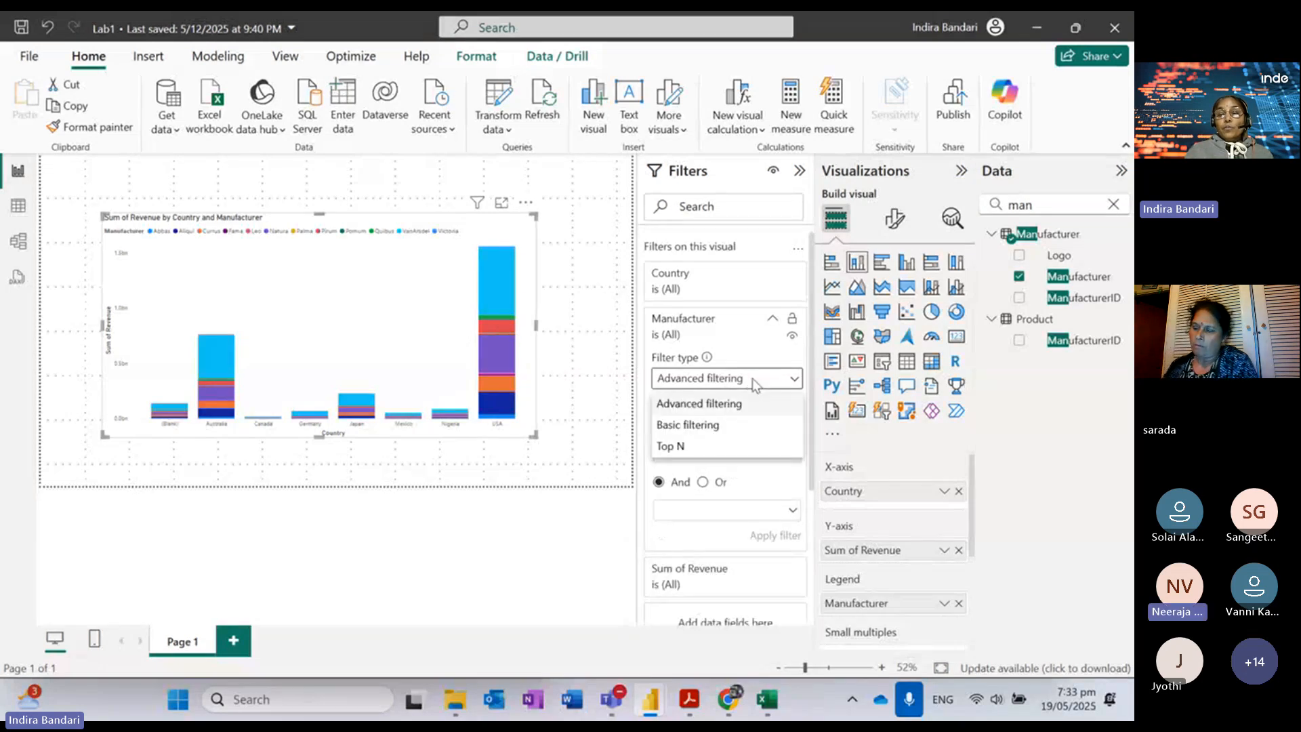
pyautogui.click(686, 447)
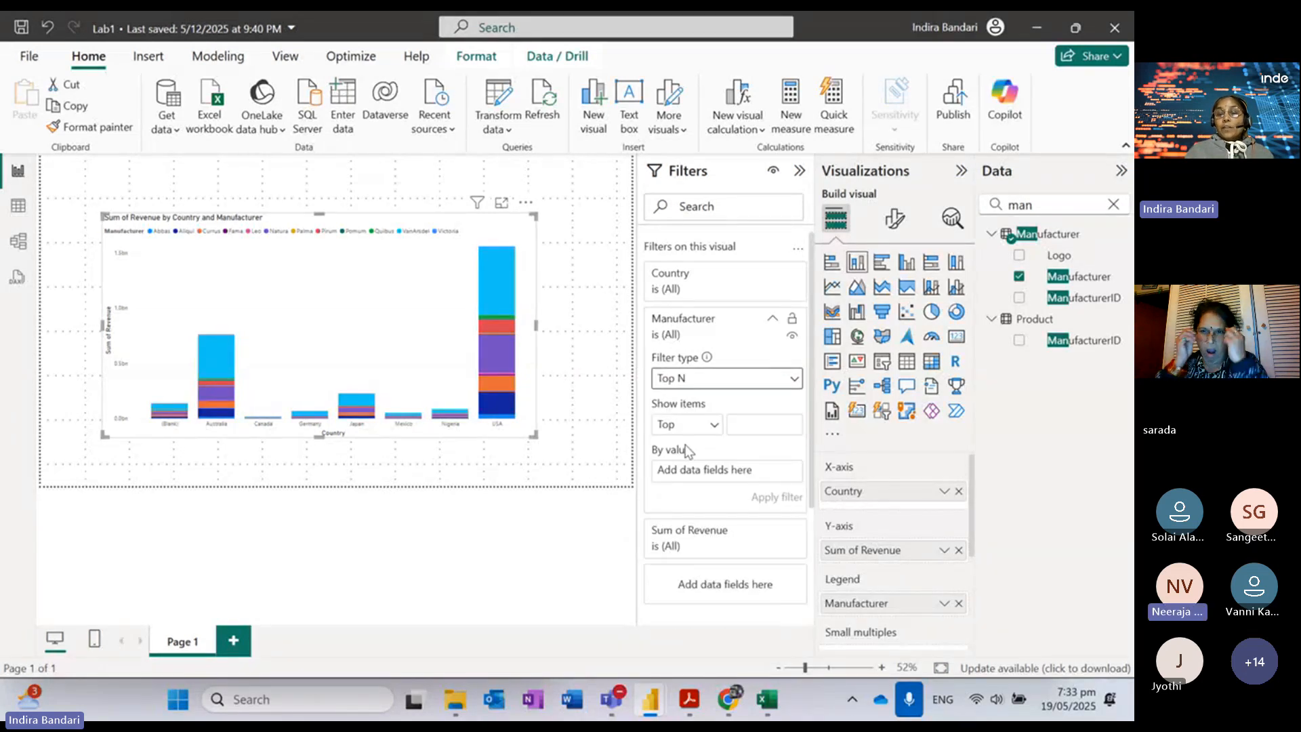
# Step: Set the Manufacturer Top N filter to show the Top 5 items
pyautogui.click(764, 420)
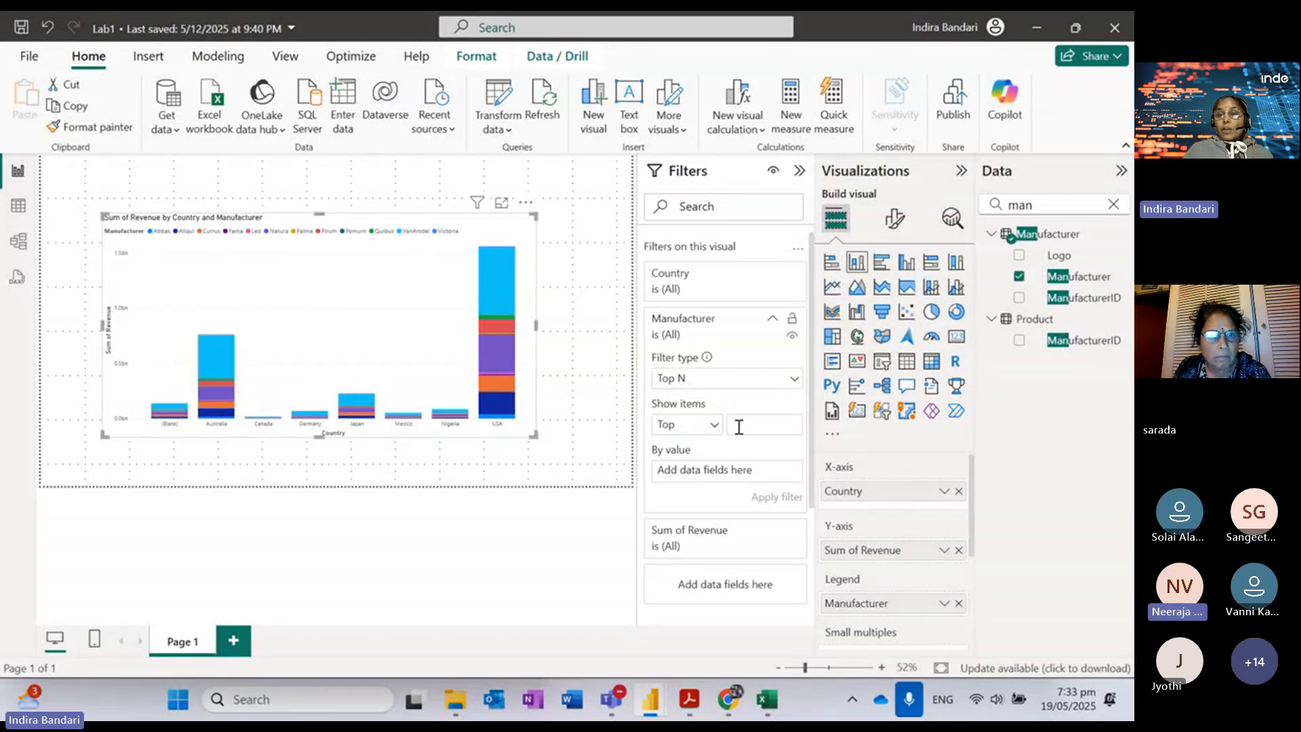
pyautogui.click(708, 425)
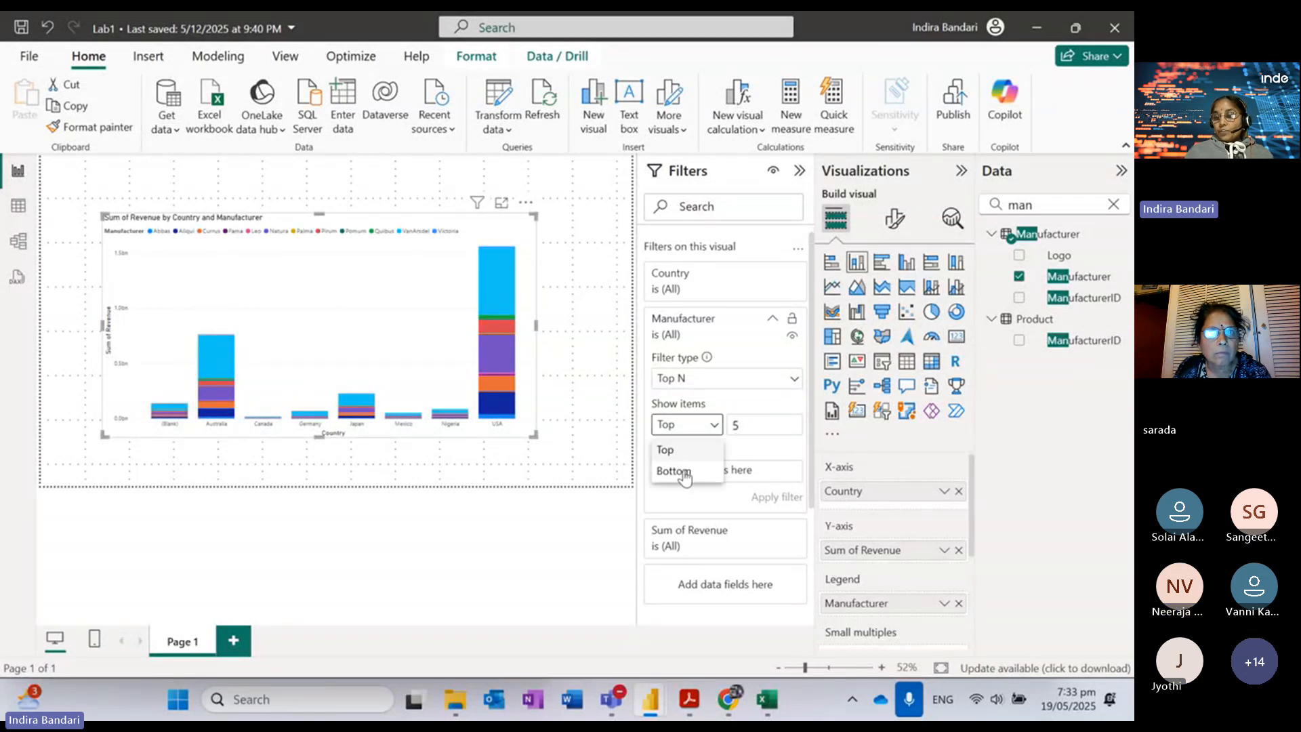
pyautogui.click(714, 427)
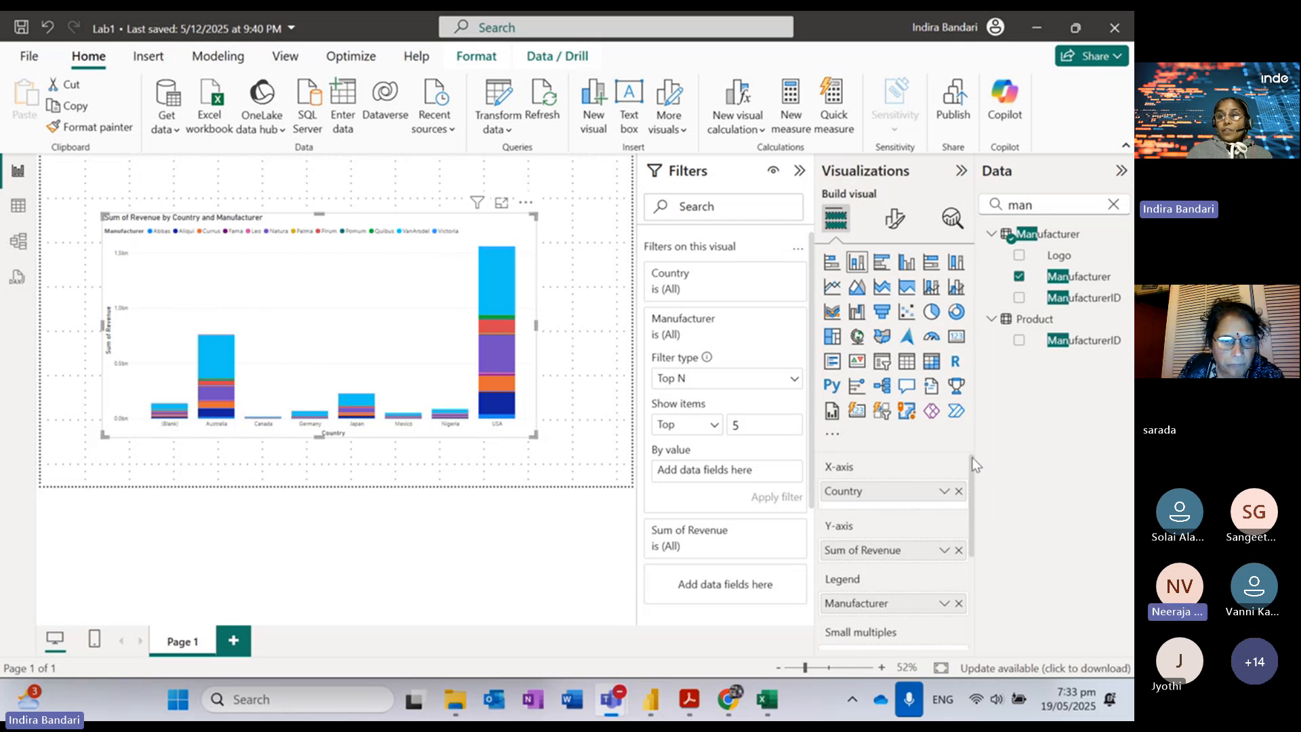
pyautogui.moveTo(1047, 204); pyautogui.dragTo(956, 195)
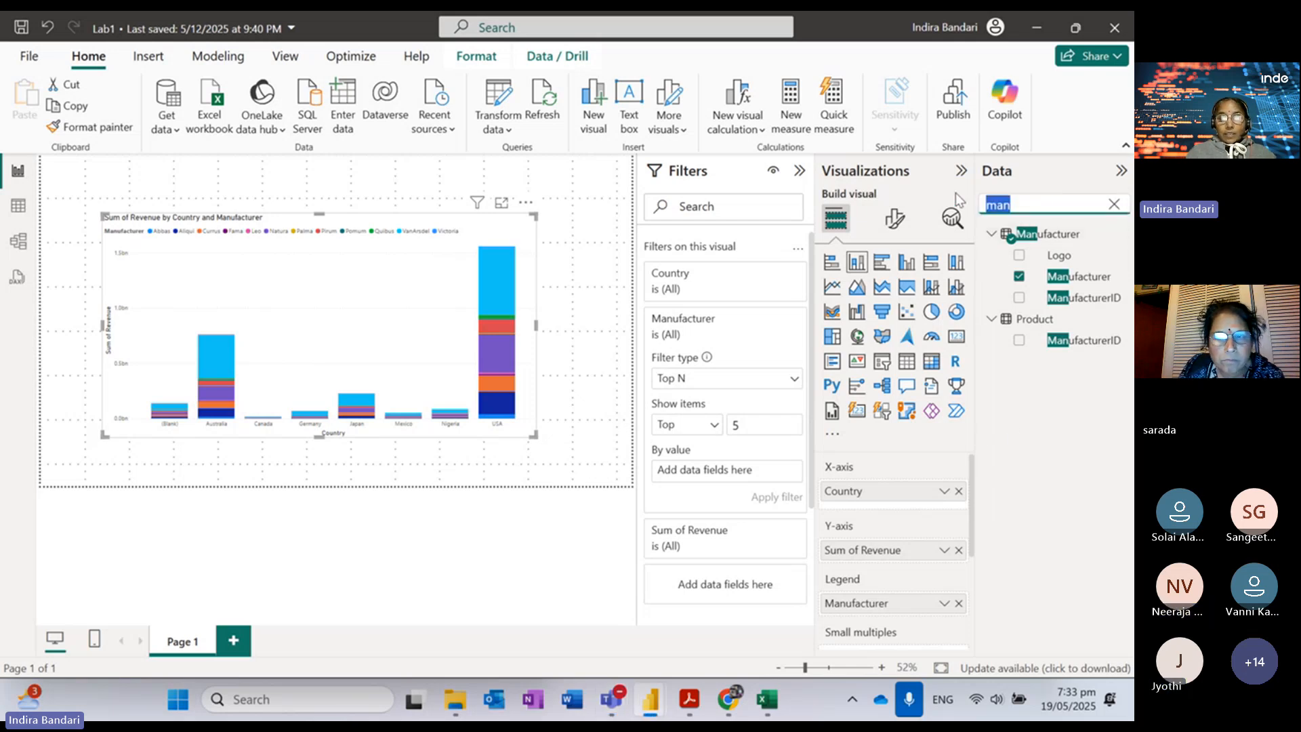
# Step: Search the Data pane for 'reve' and put Sales Revenue into the filter's By value box
pyautogui.write('reve')
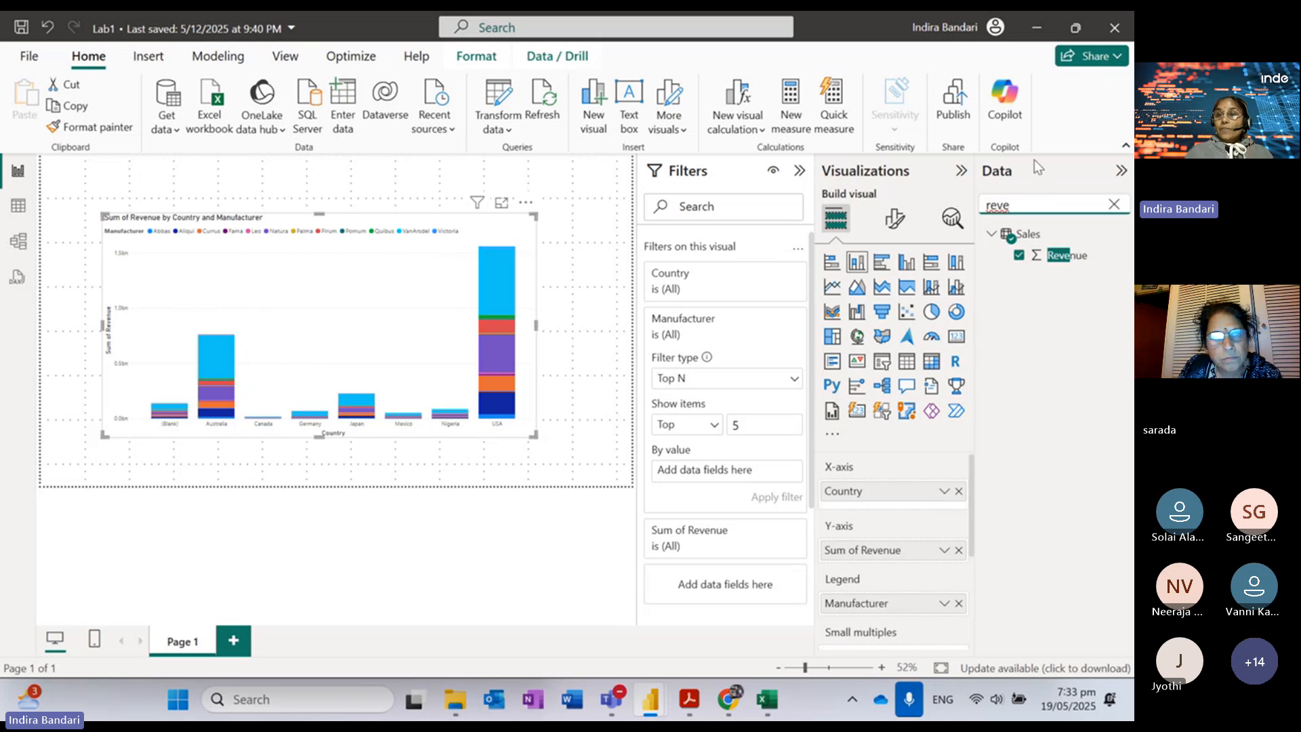
pyautogui.click(1003, 313)
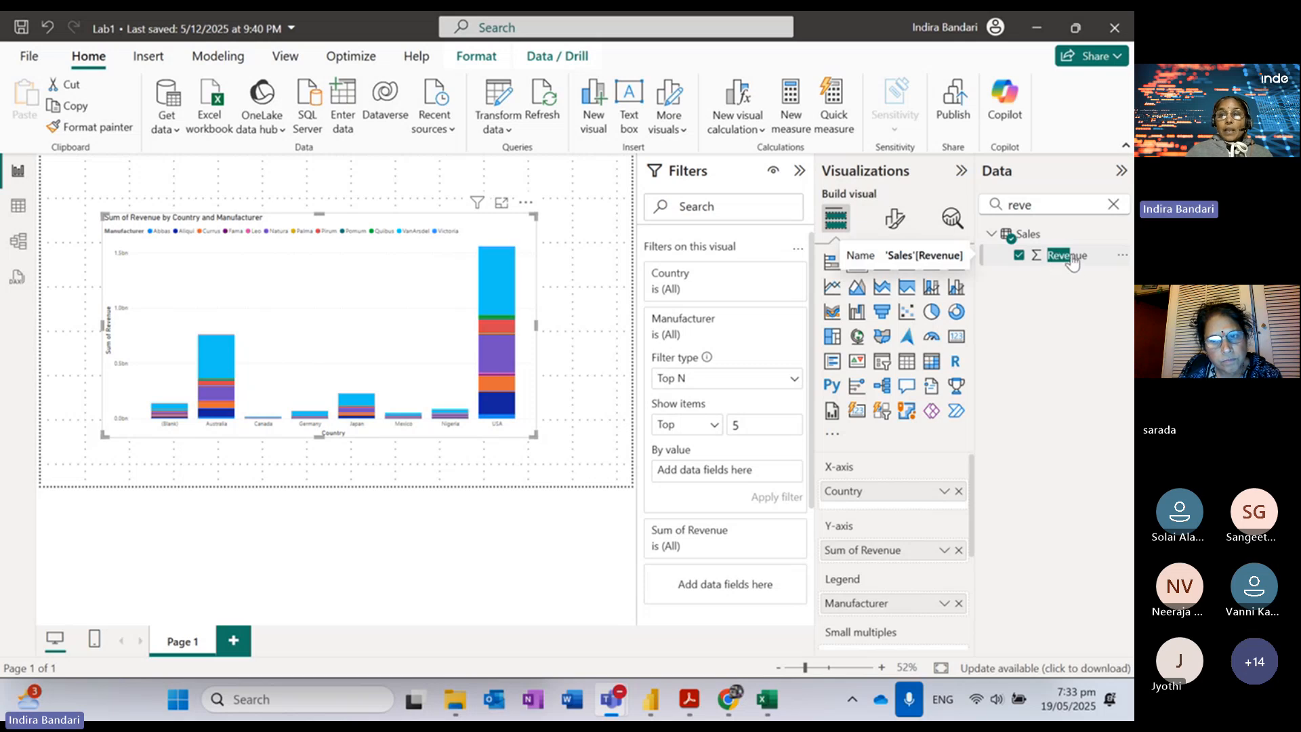
pyautogui.moveTo(1072, 263); pyautogui.dragTo(732, 474)
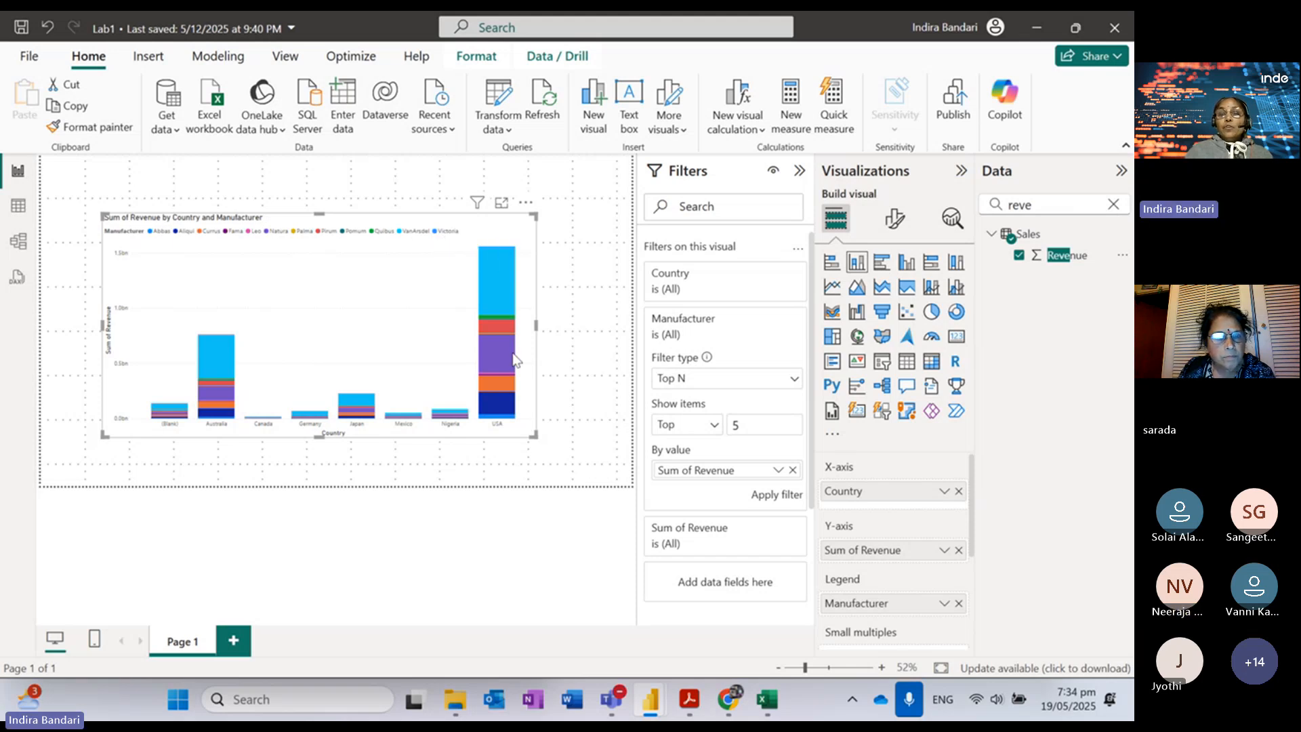
# Step: Apply the Top 5 manufacturers by Revenue filter, then bring the lab PDF back up
pyautogui.click(770, 497)
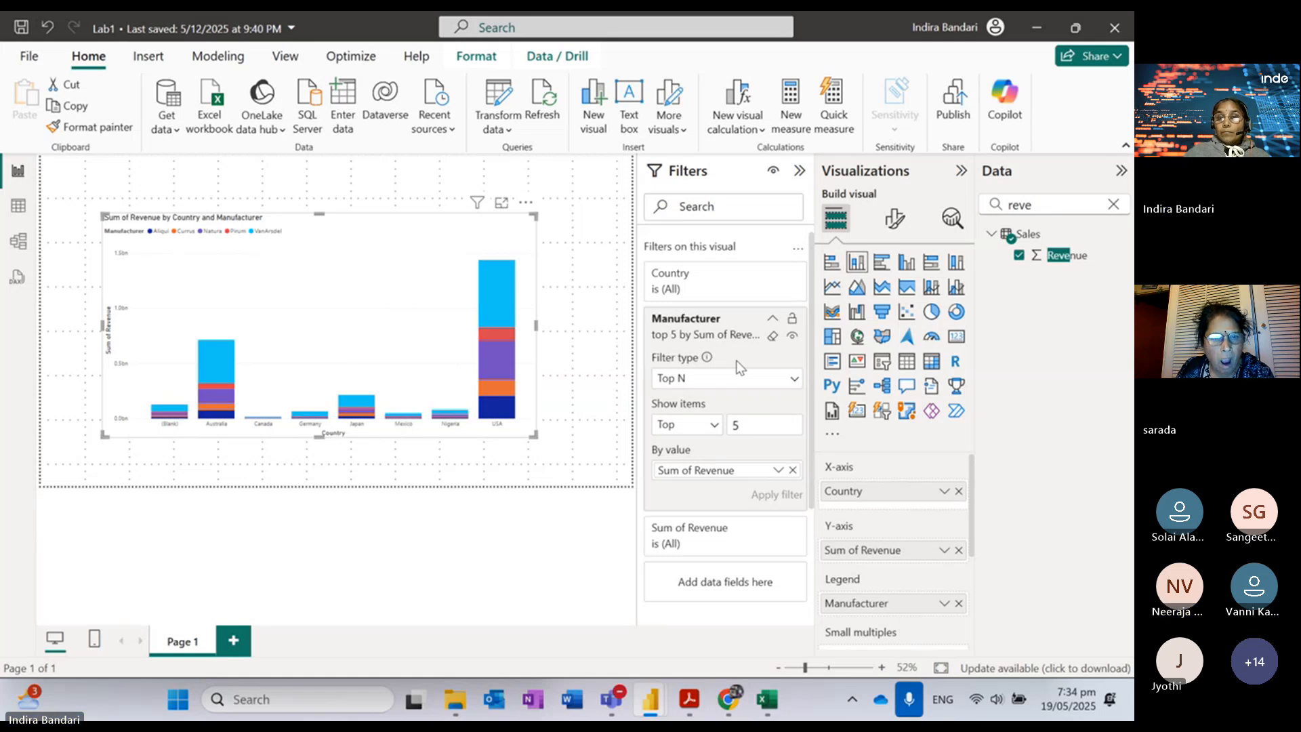
pyautogui.click(715, 425)
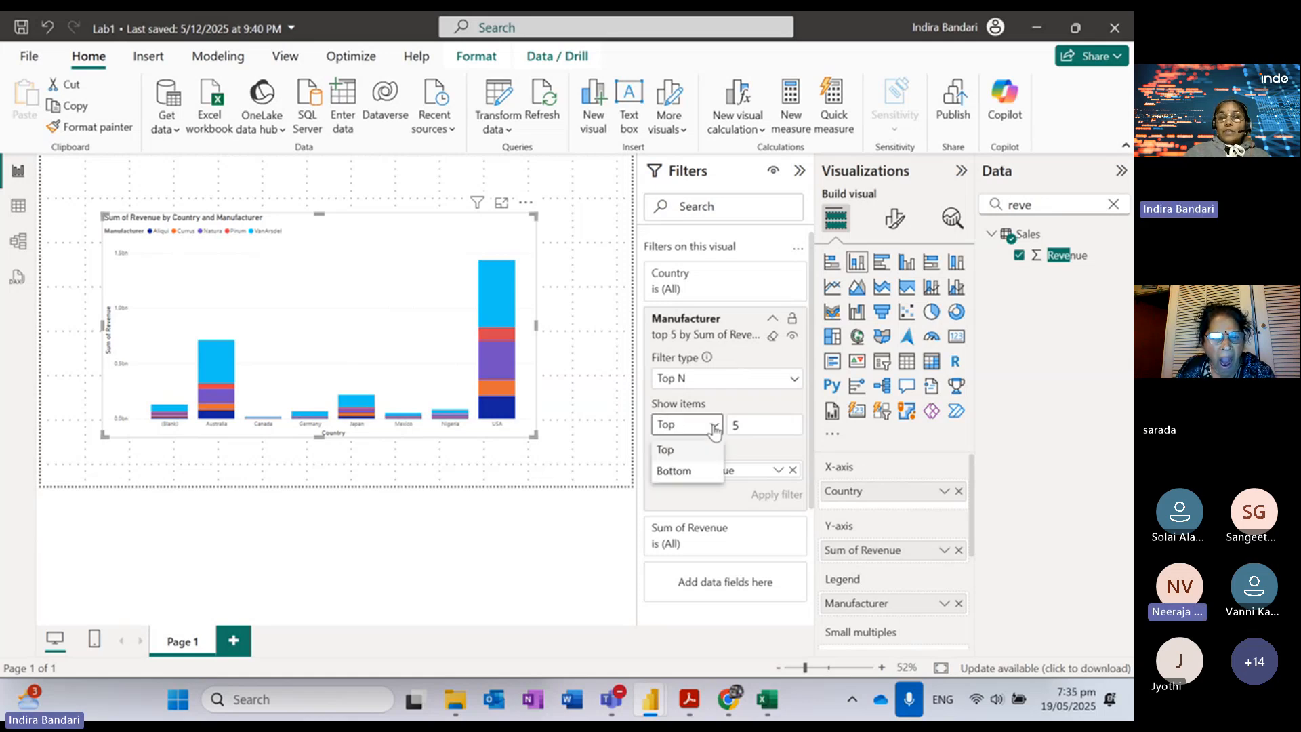
pyautogui.click(755, 401)
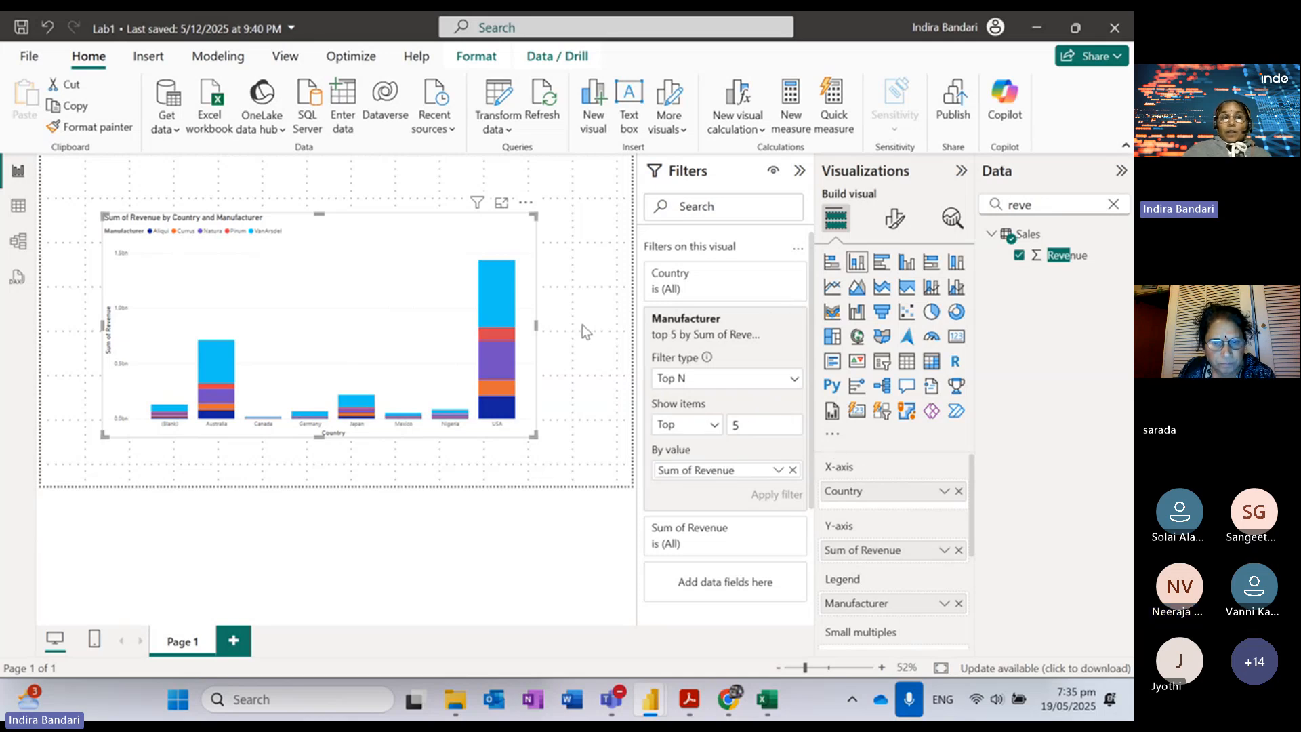
pyautogui.click(688, 701)
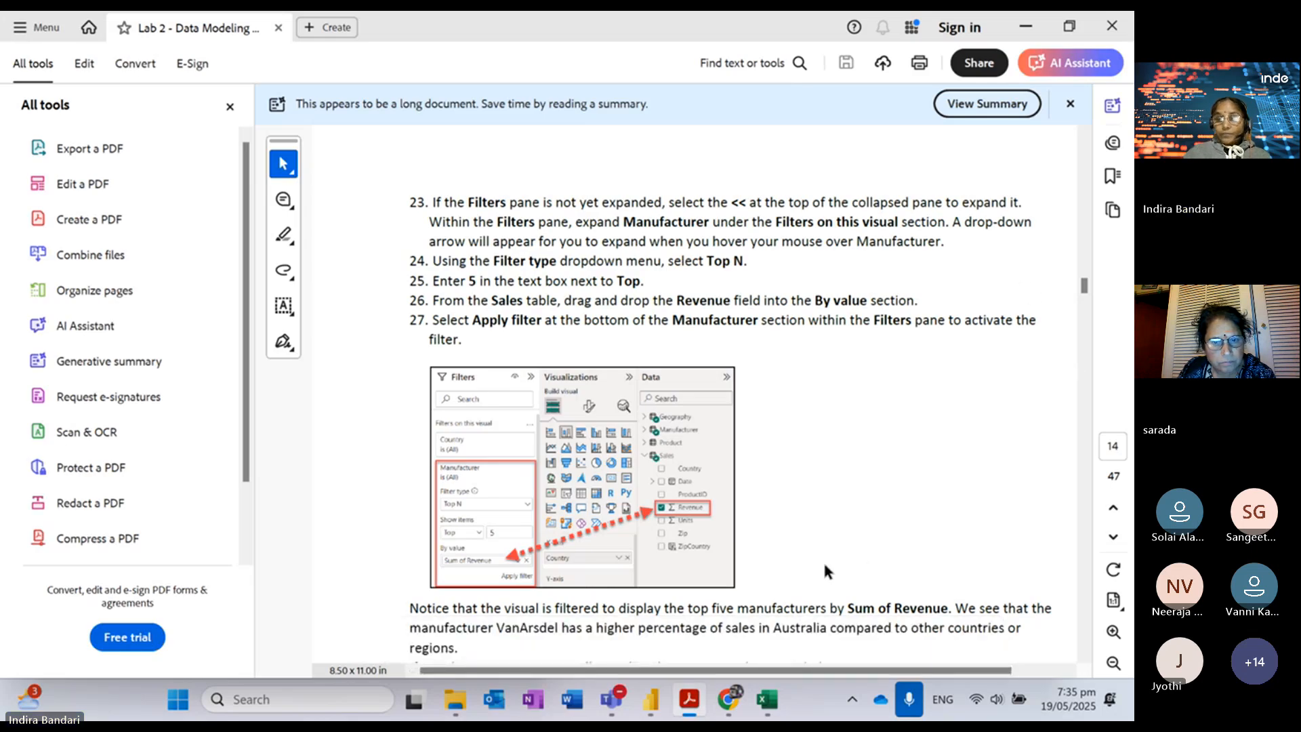
# Step: Read on to steps 28–29 on font formatting, then return to the filtered report
pyautogui.scroll(-5, 824, 570)
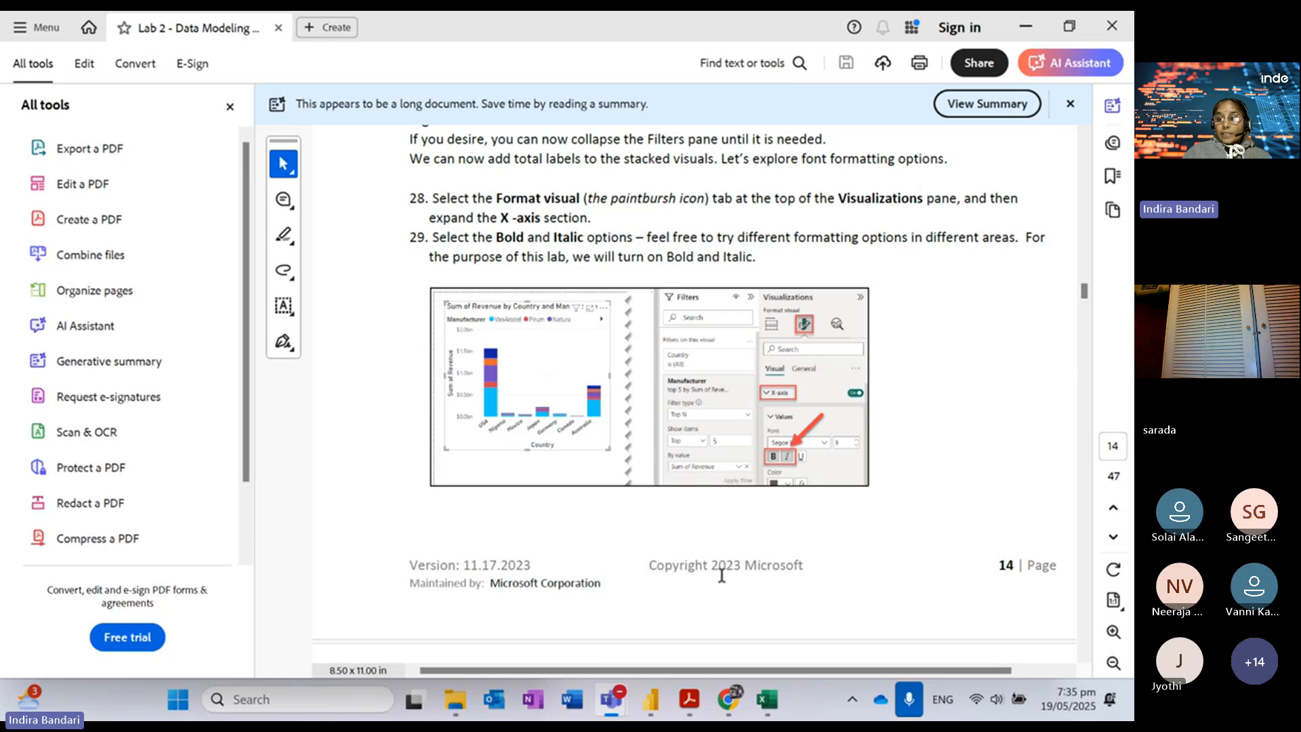
pyautogui.click(1028, 28)
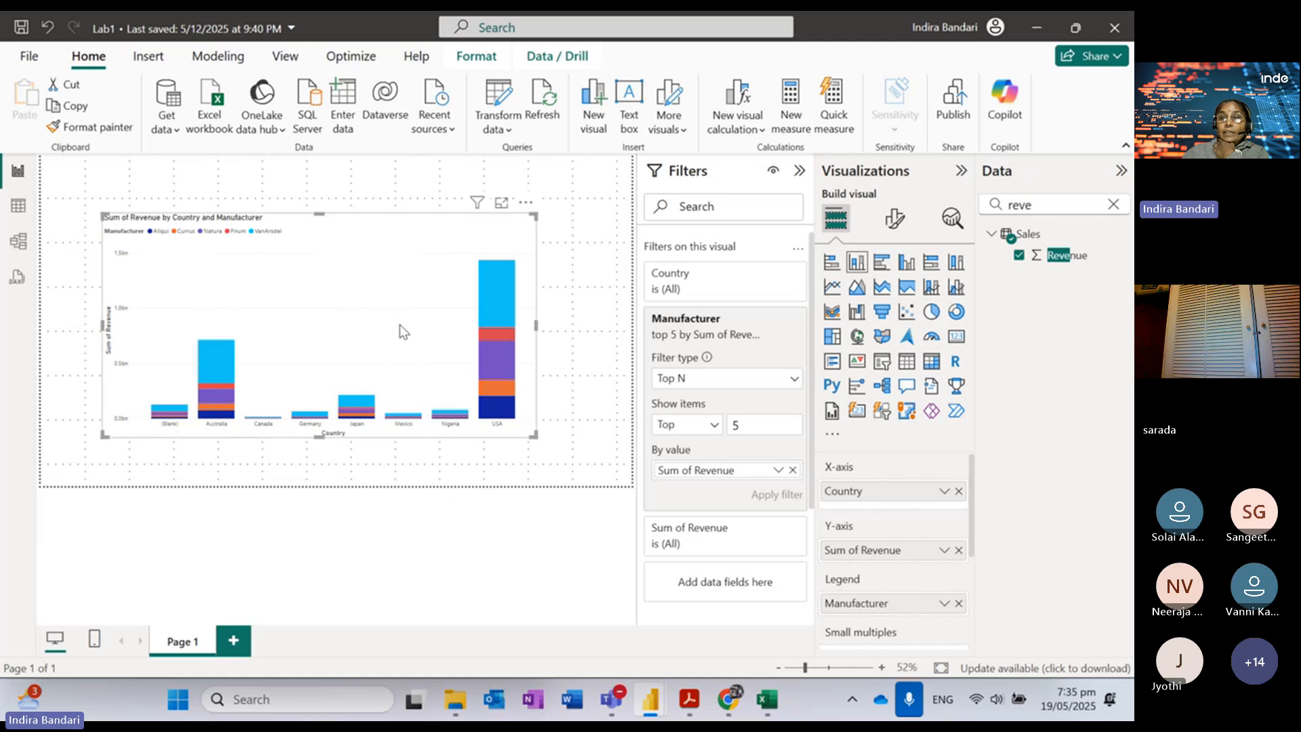
# Step: Make the stacked column chart's X-axis country labels bold and italic, then reopen the lab PDF
pyautogui.click(588, 316)
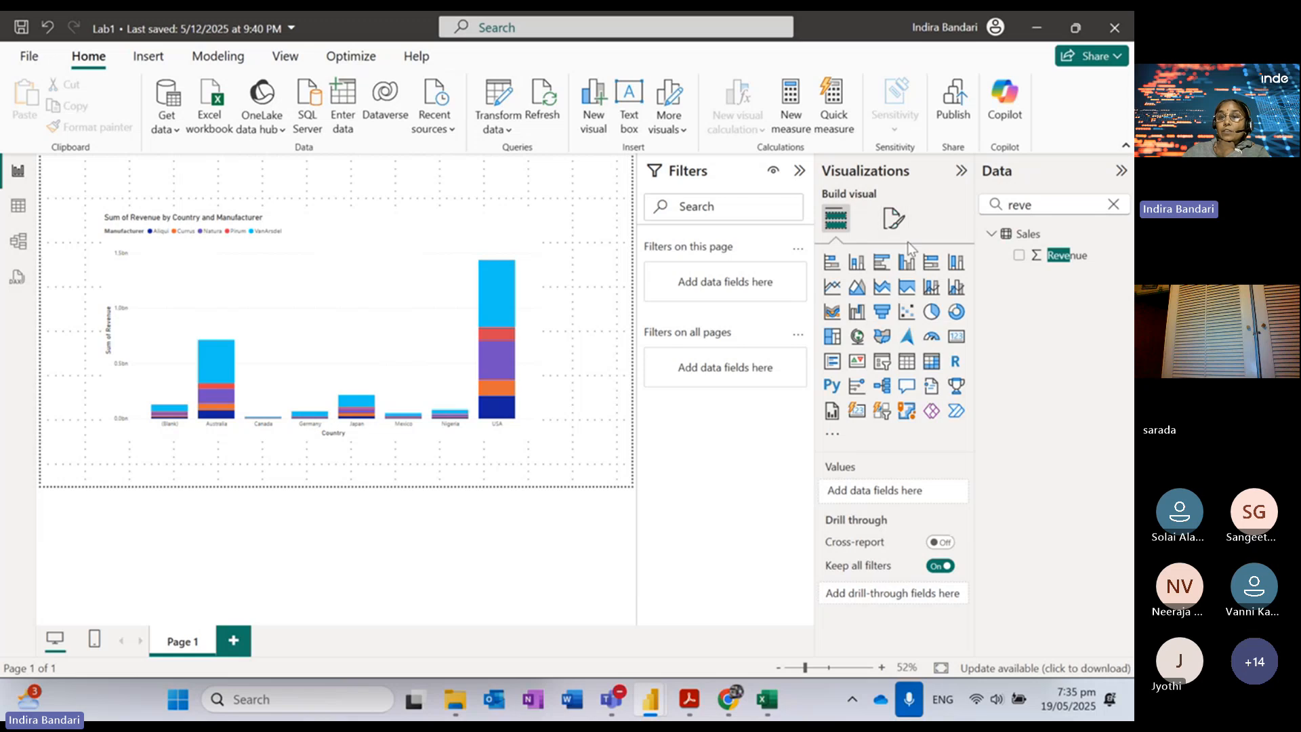
pyautogui.click(894, 218)
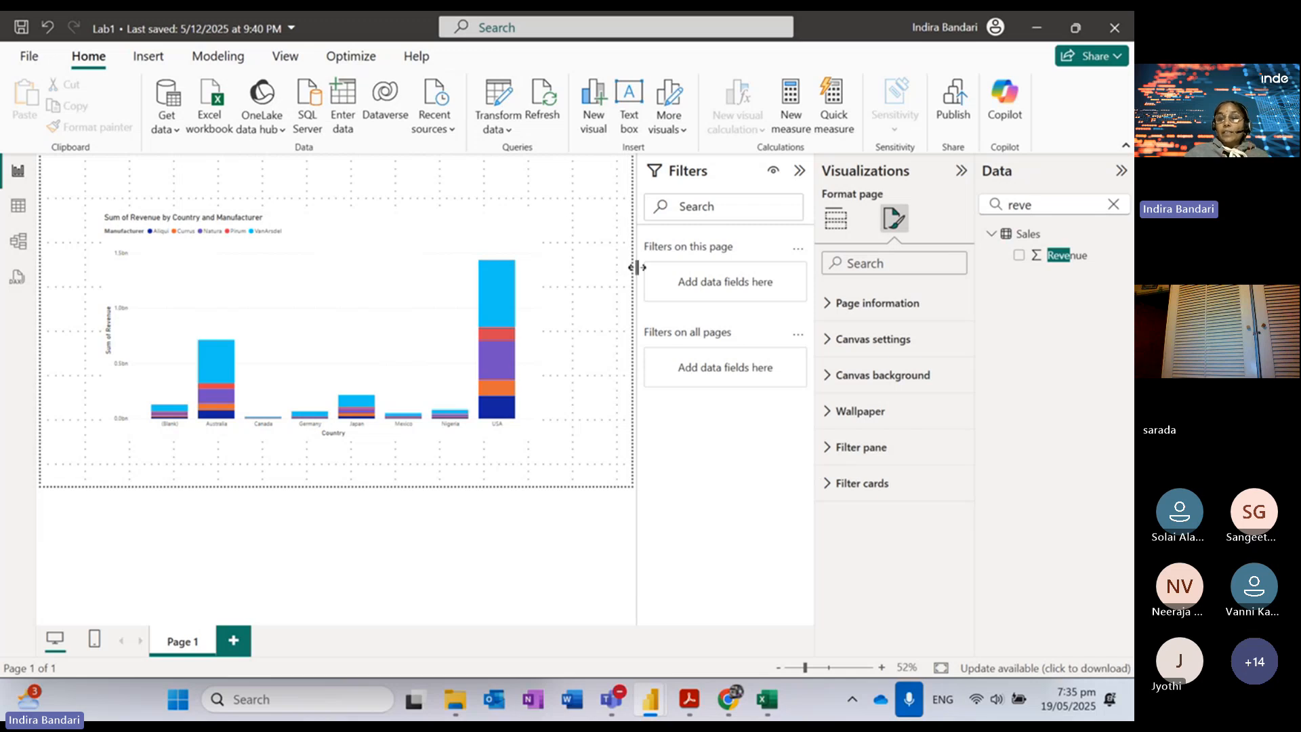
pyautogui.click(434, 238)
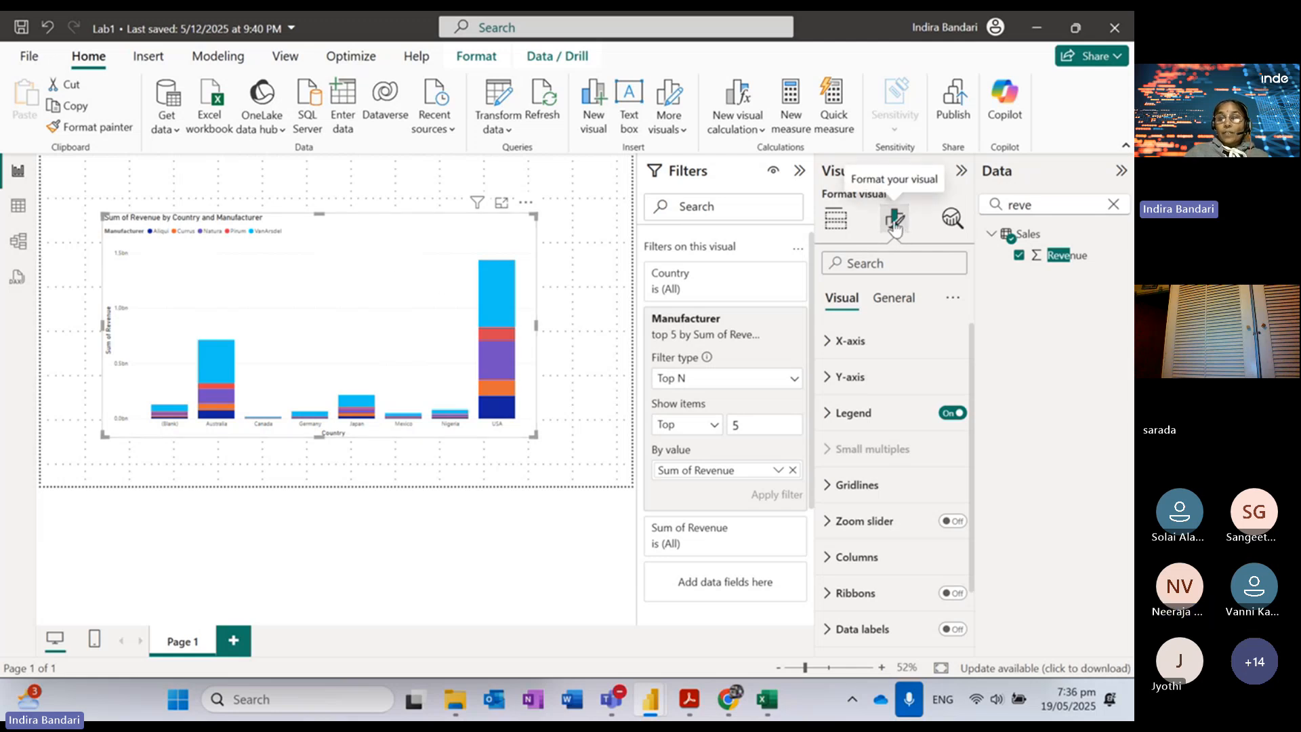
pyautogui.click(826, 343)
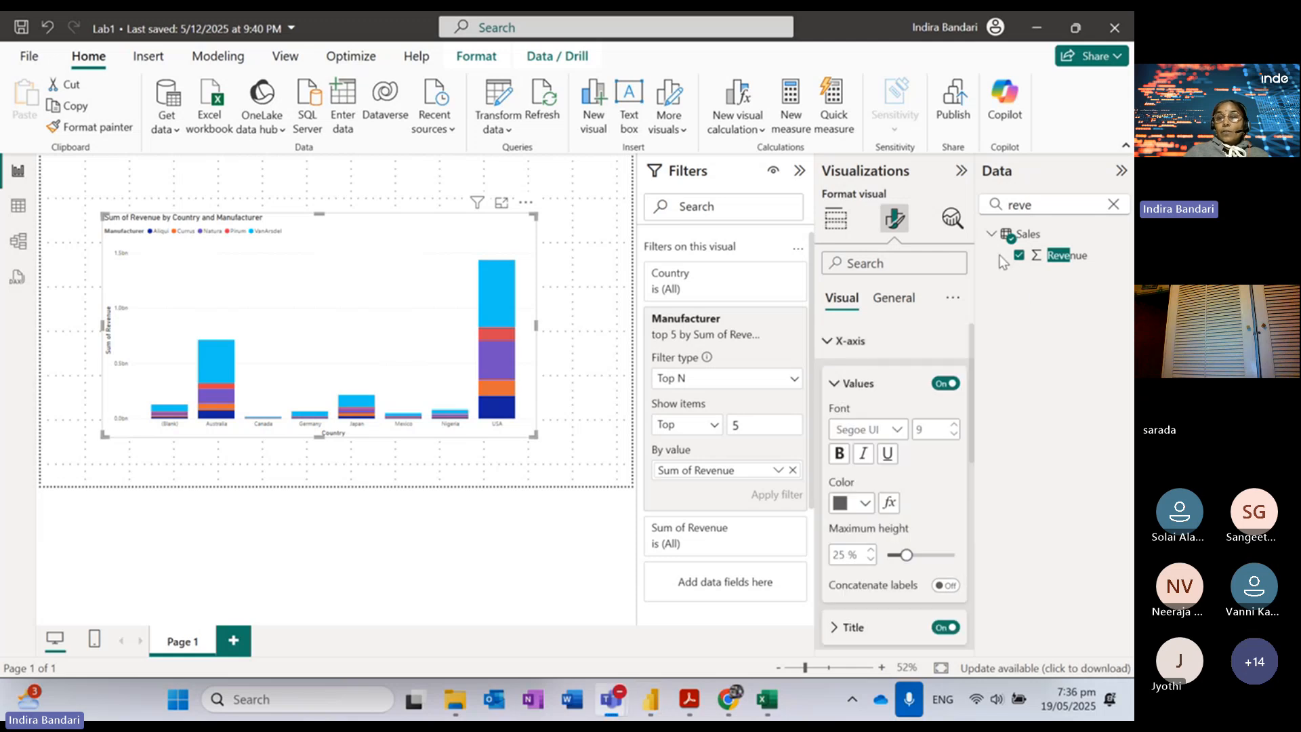
pyautogui.click(839, 457)
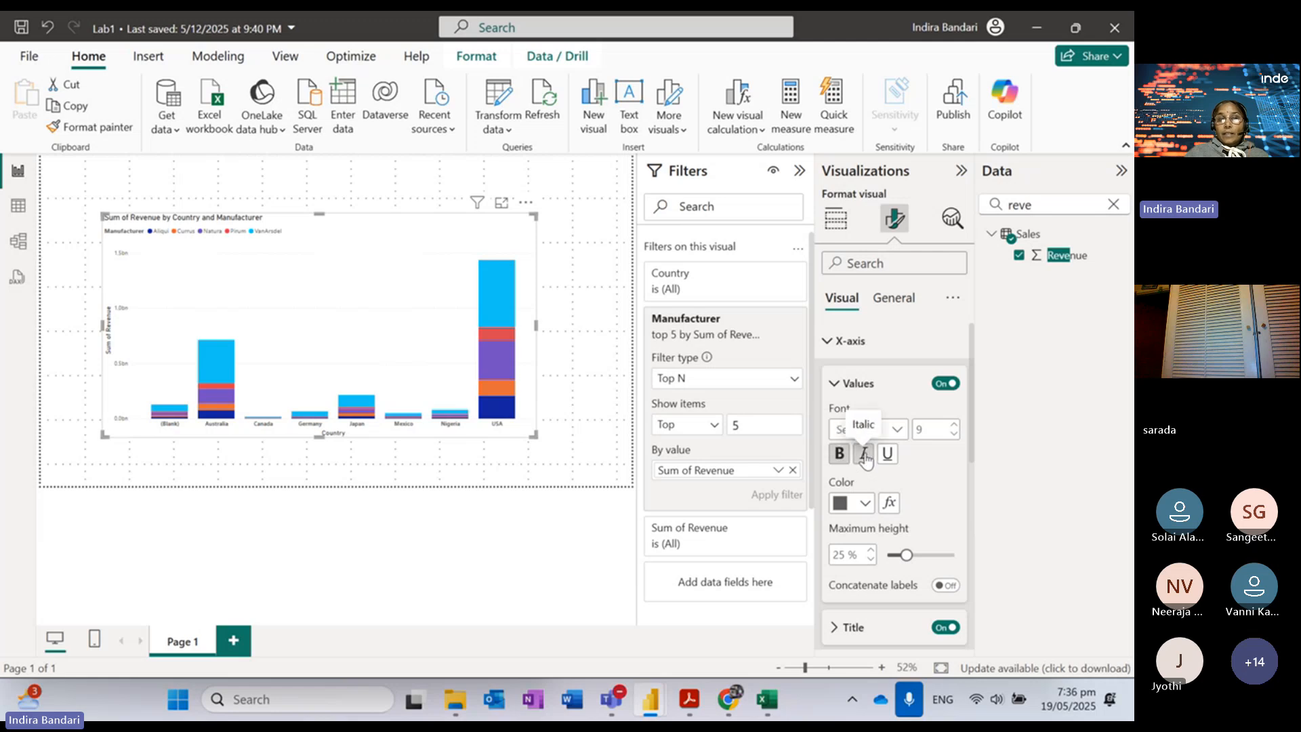
pyautogui.click(863, 461)
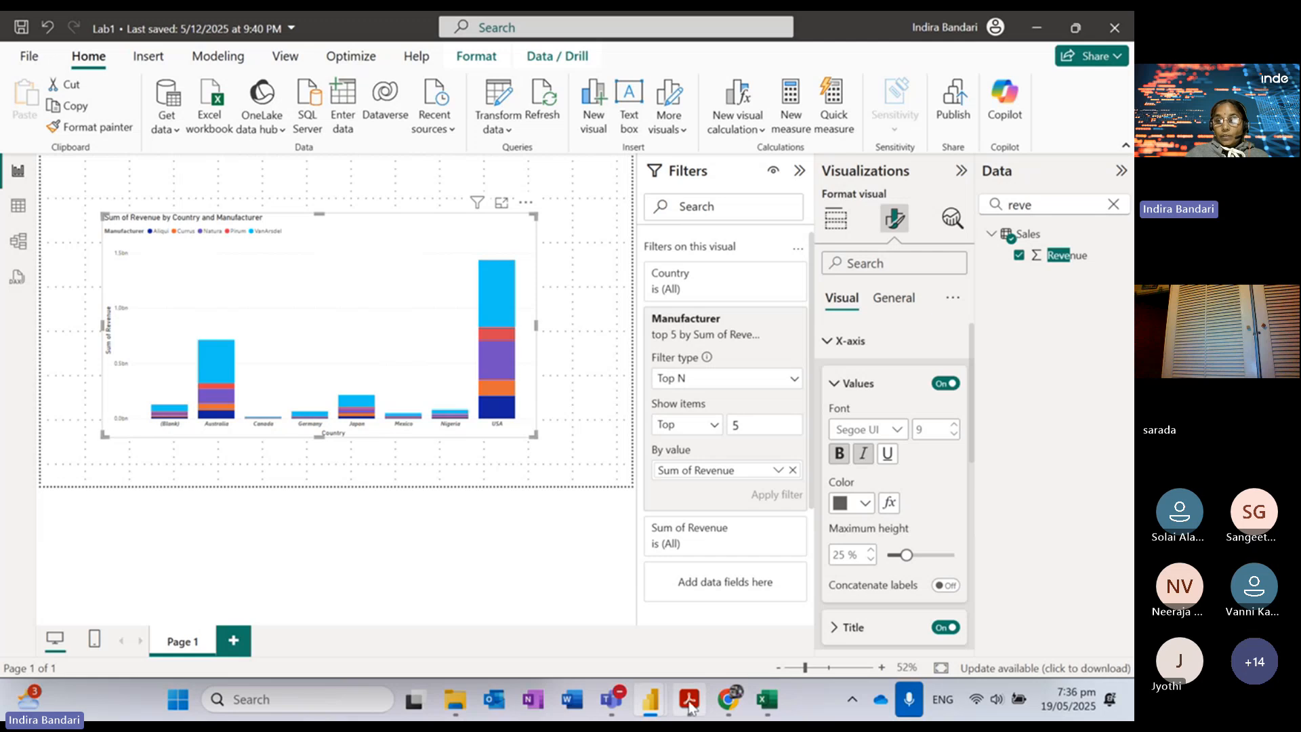
pyautogui.moveTo(689, 702)
pyautogui.click(699, 598)
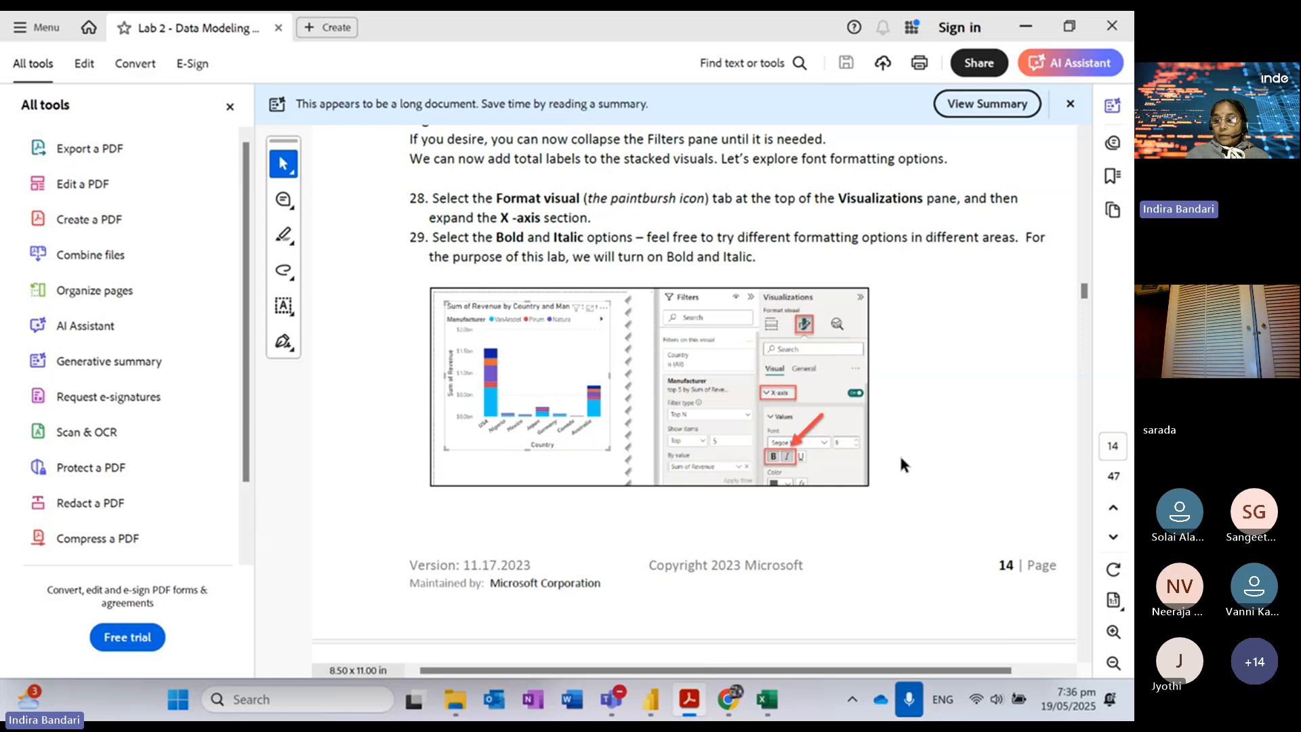
# Step: Read on to step 30 about Total labels, then minimise the Acrobat guide
pyautogui.scroll(-5, 901, 459)
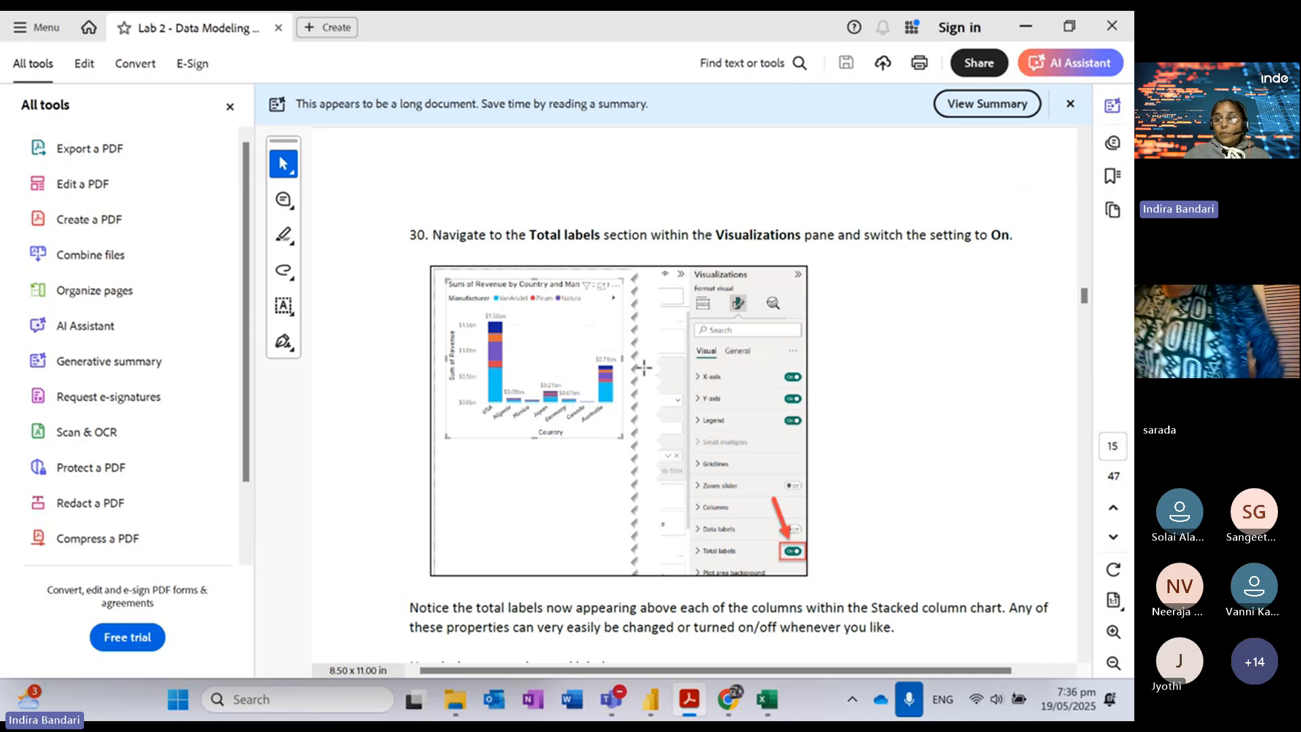
pyautogui.click(1025, 27)
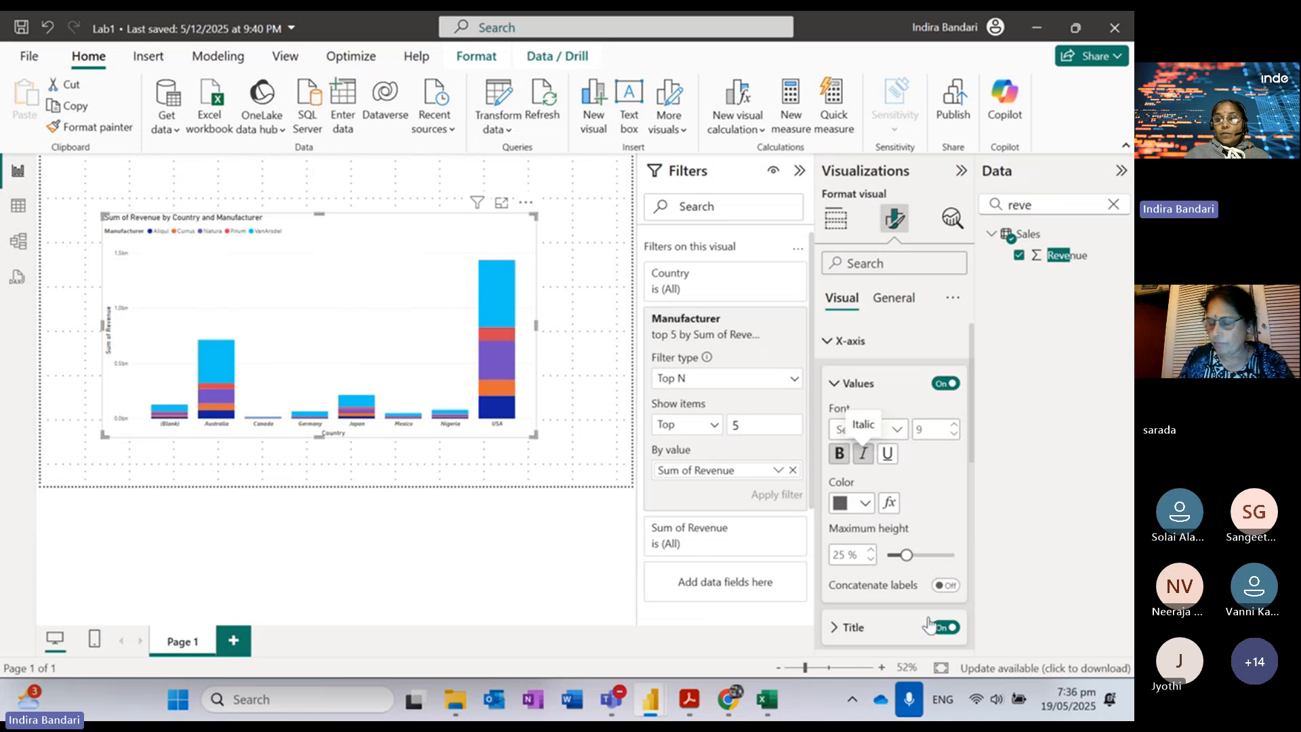
# Step: Collapse X-axis Values, then switch Total labels on and expand their settings
pyautogui.click(841, 384)
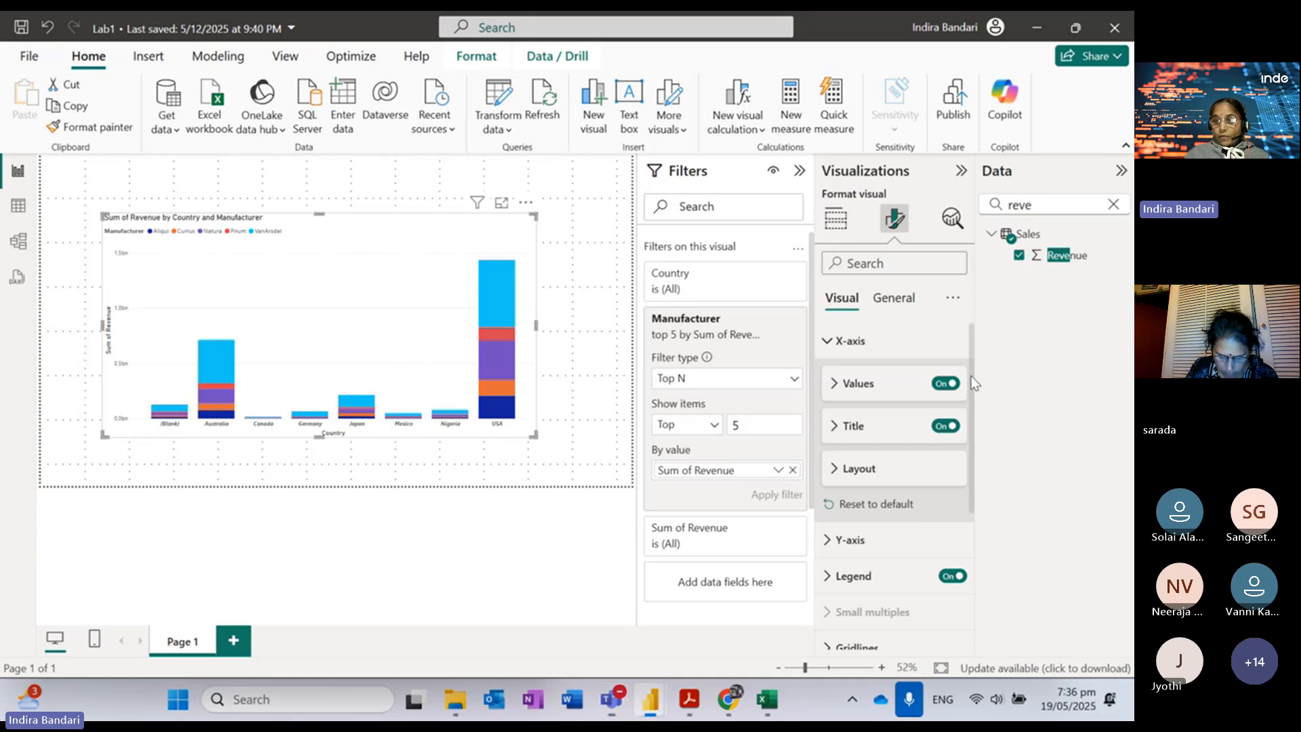
pyautogui.moveTo(974, 380); pyautogui.dragTo(997, 557)
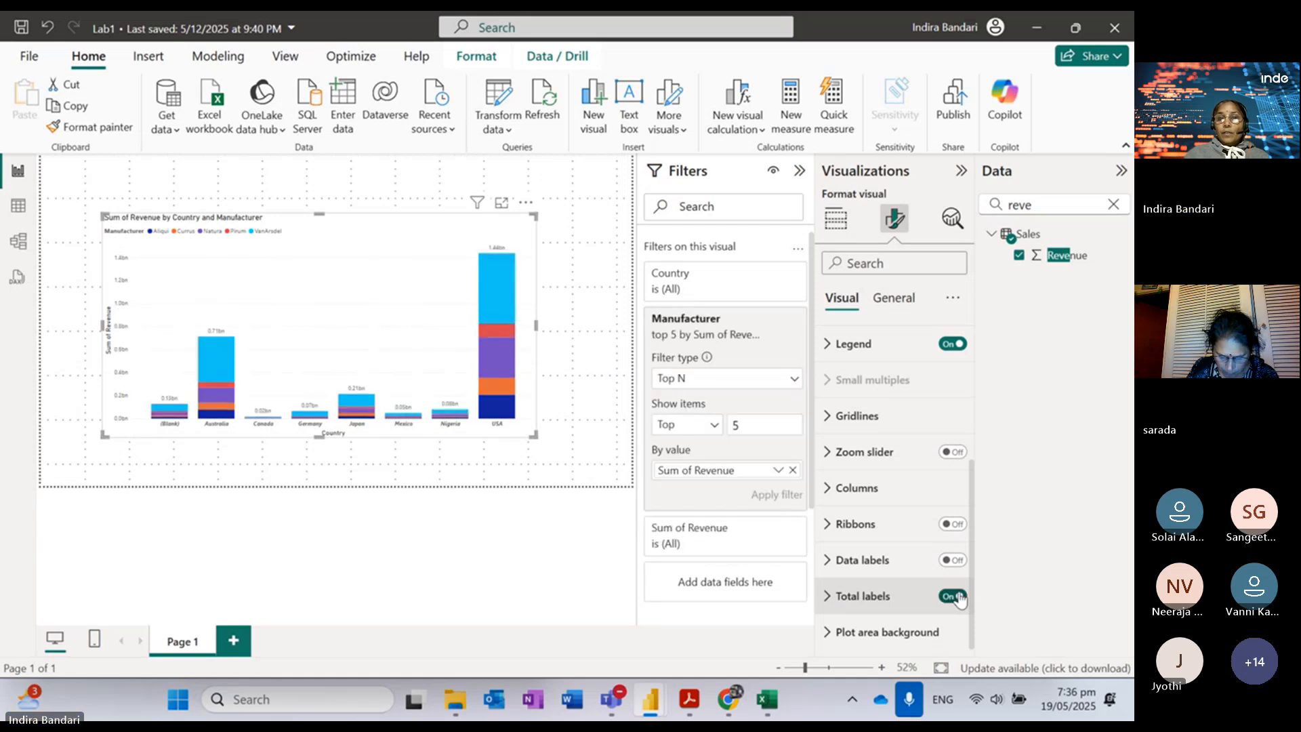
pyautogui.click(957, 596)
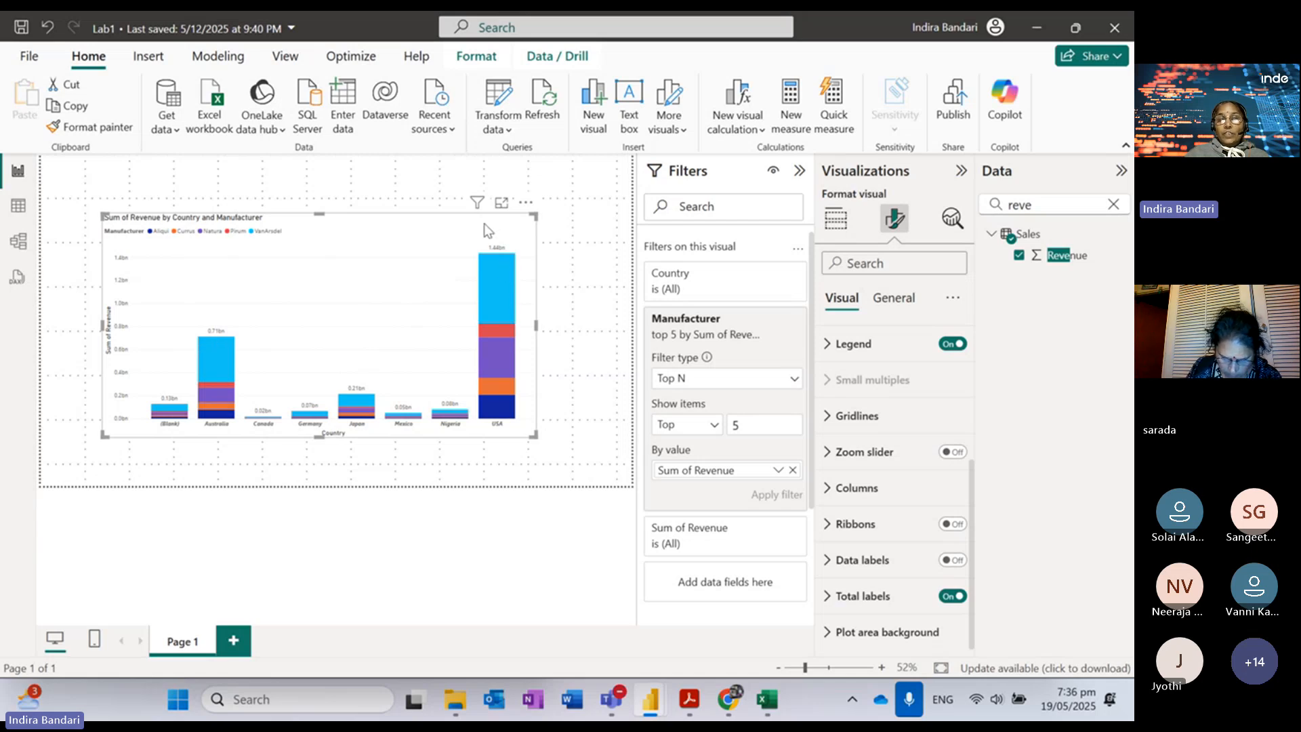
pyautogui.click(829, 598)
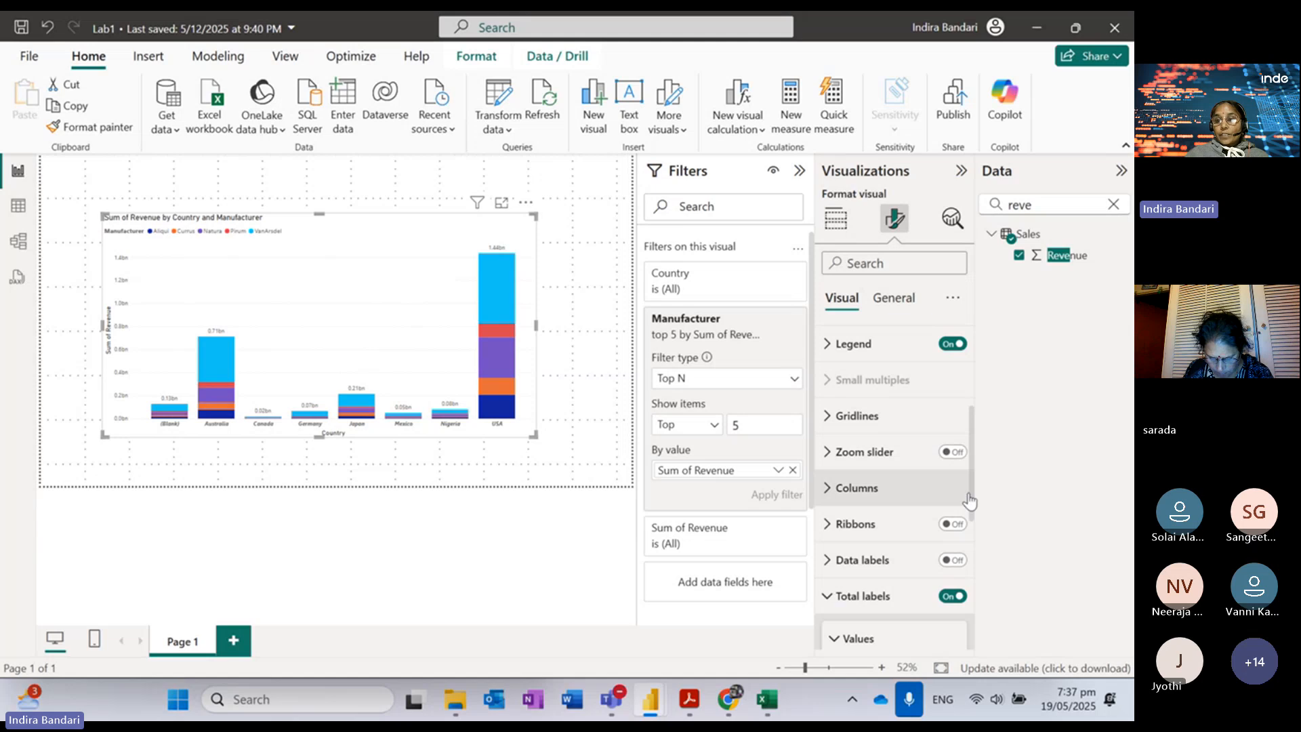
pyautogui.scroll(-3, 976, 571)
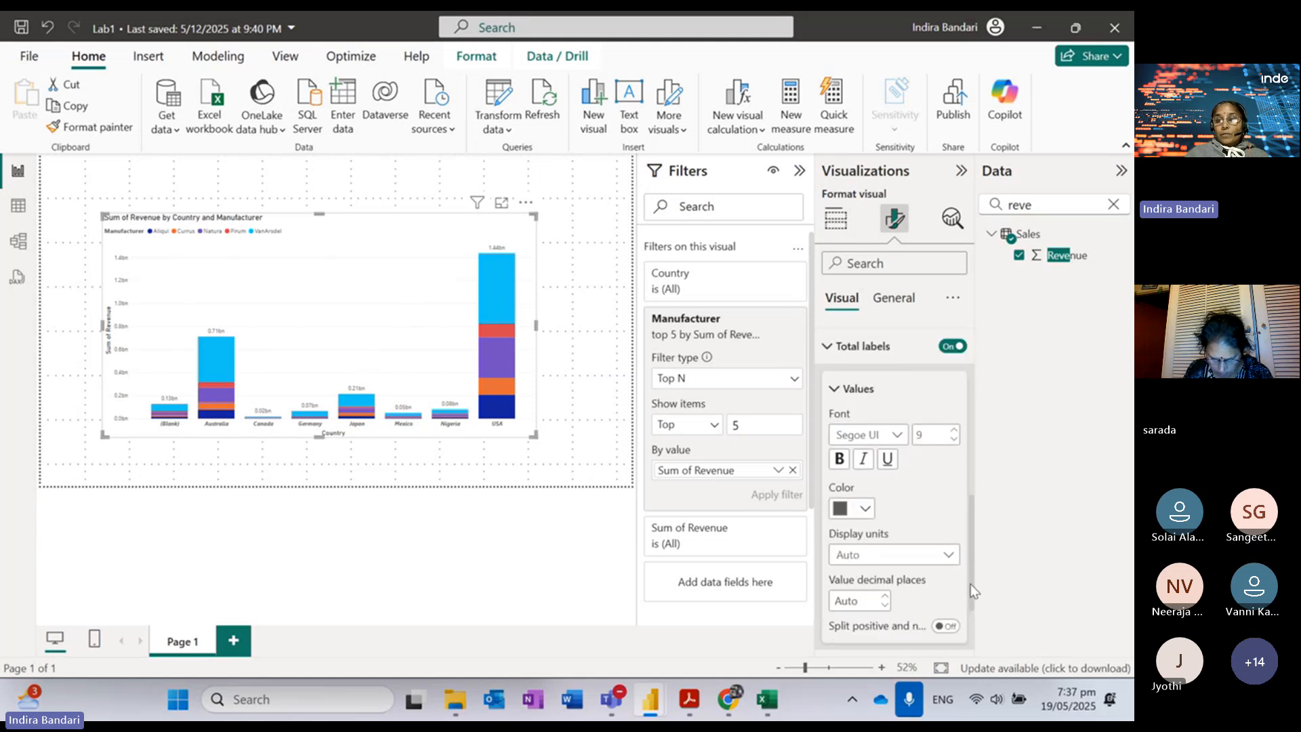
pyautogui.scroll(-2, 971, 581)
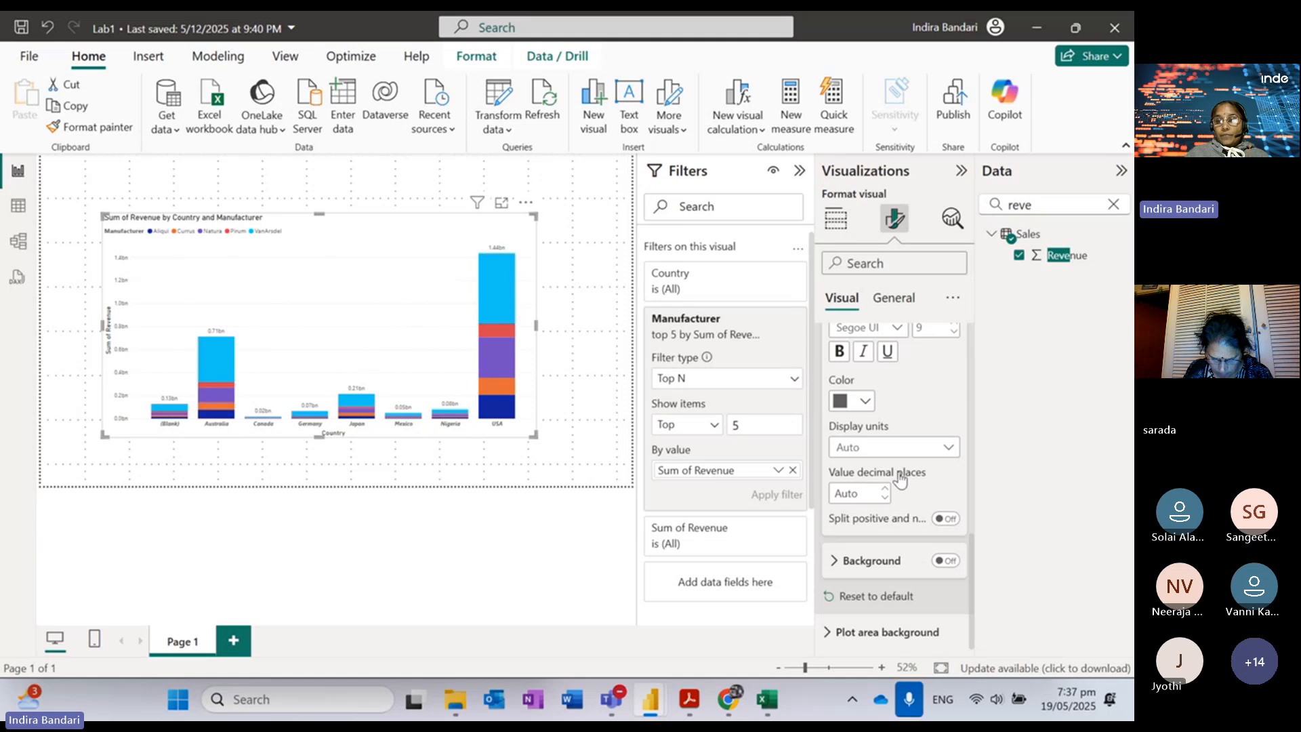
# Step: Read ahead in the lab guide to steps 34–35 on creating a Manufacturer group, then minimize Acrobat
pyautogui.click(690, 698)
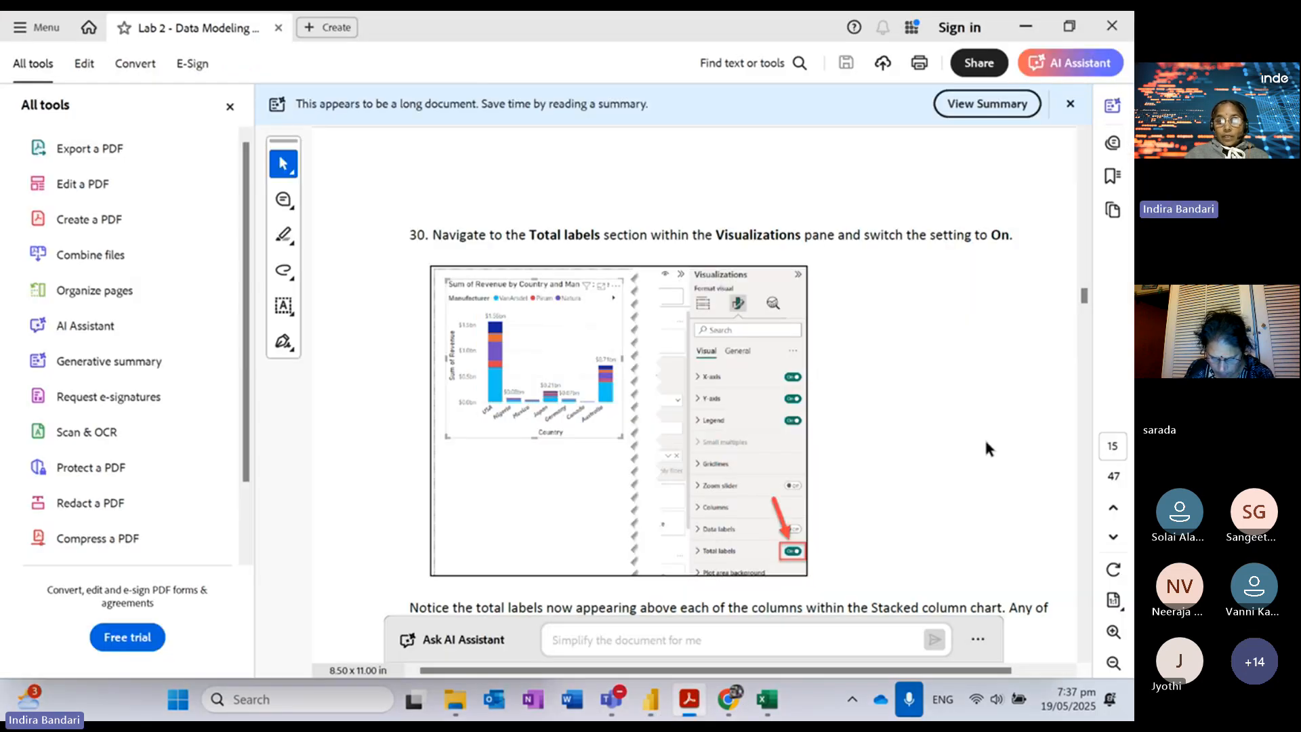
pyautogui.click(1084, 442)
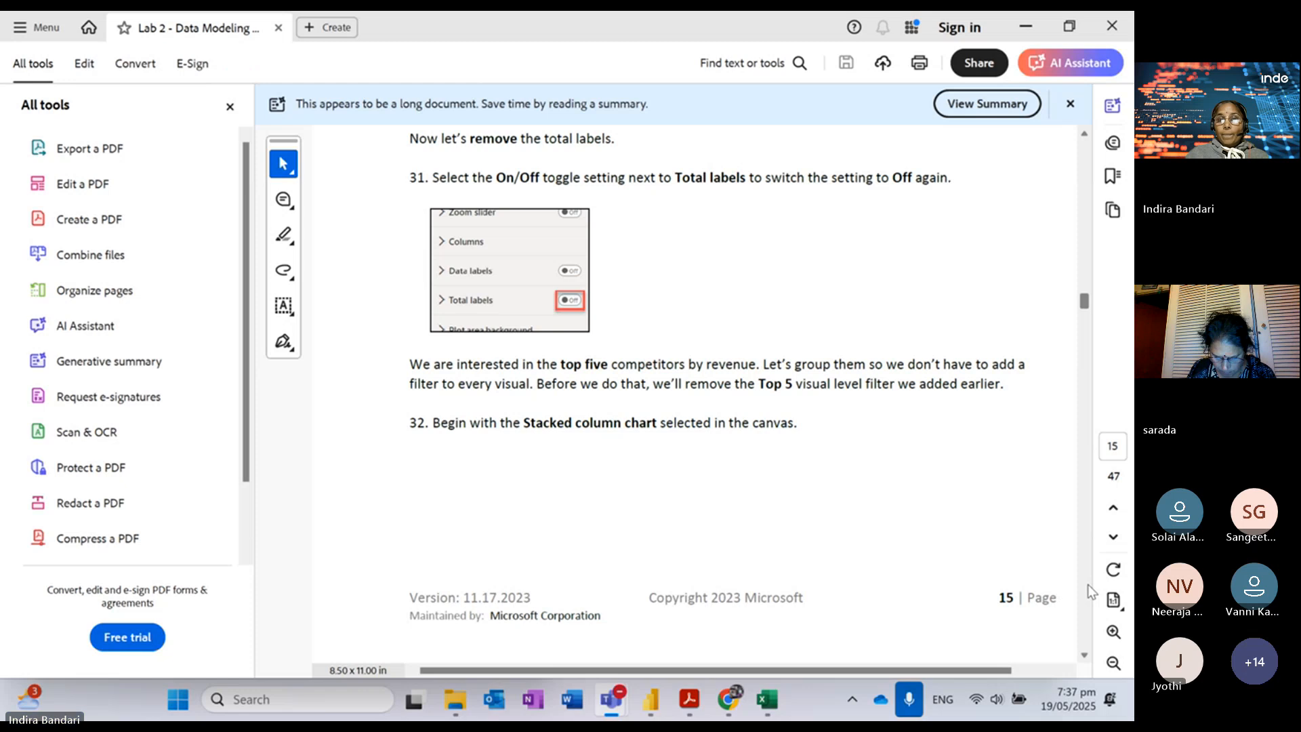
pyautogui.scroll(-5, 1088, 585)
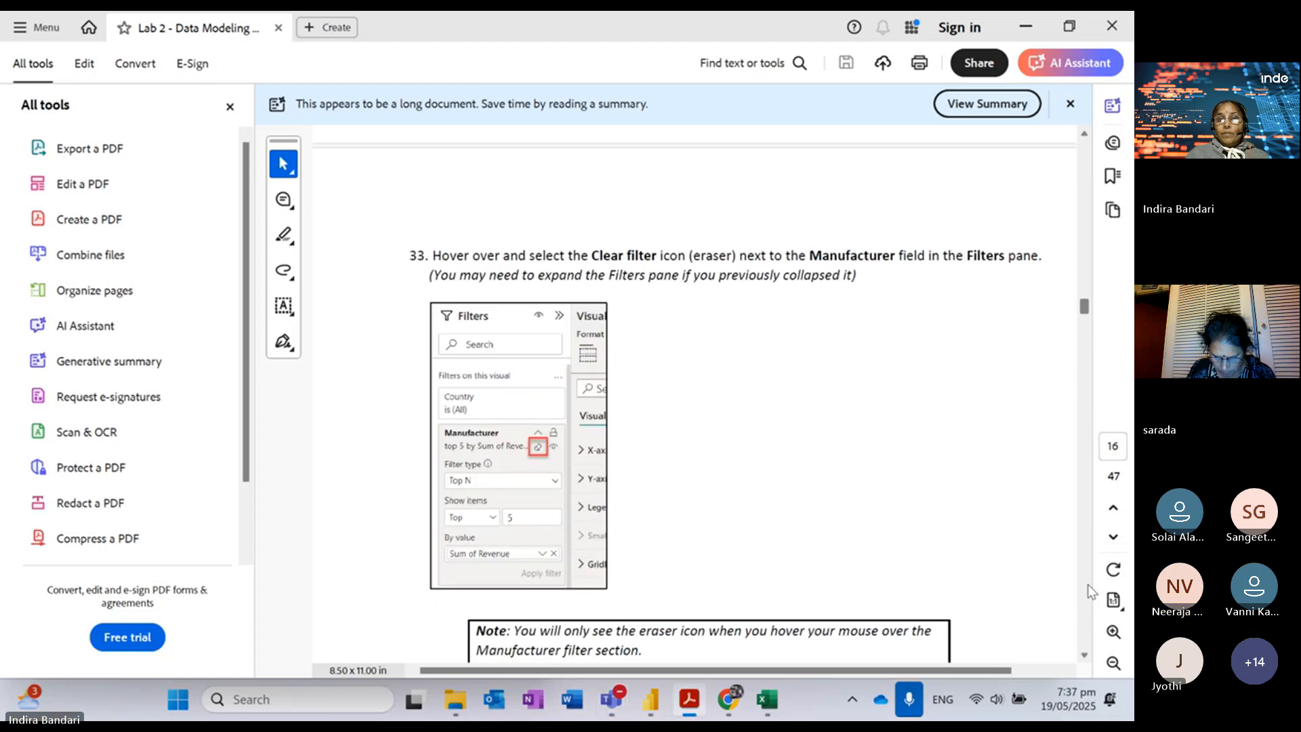
pyautogui.scroll(-5, 1088, 584)
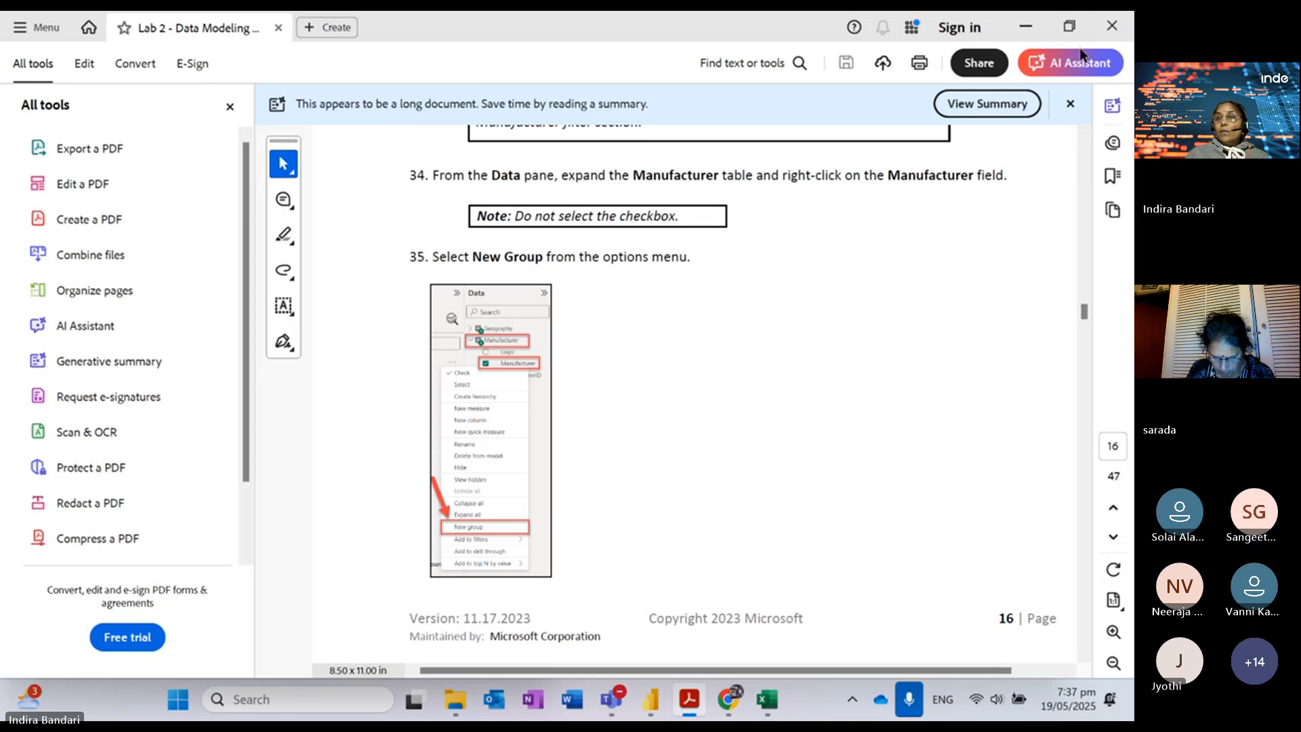
pyautogui.click(1029, 28)
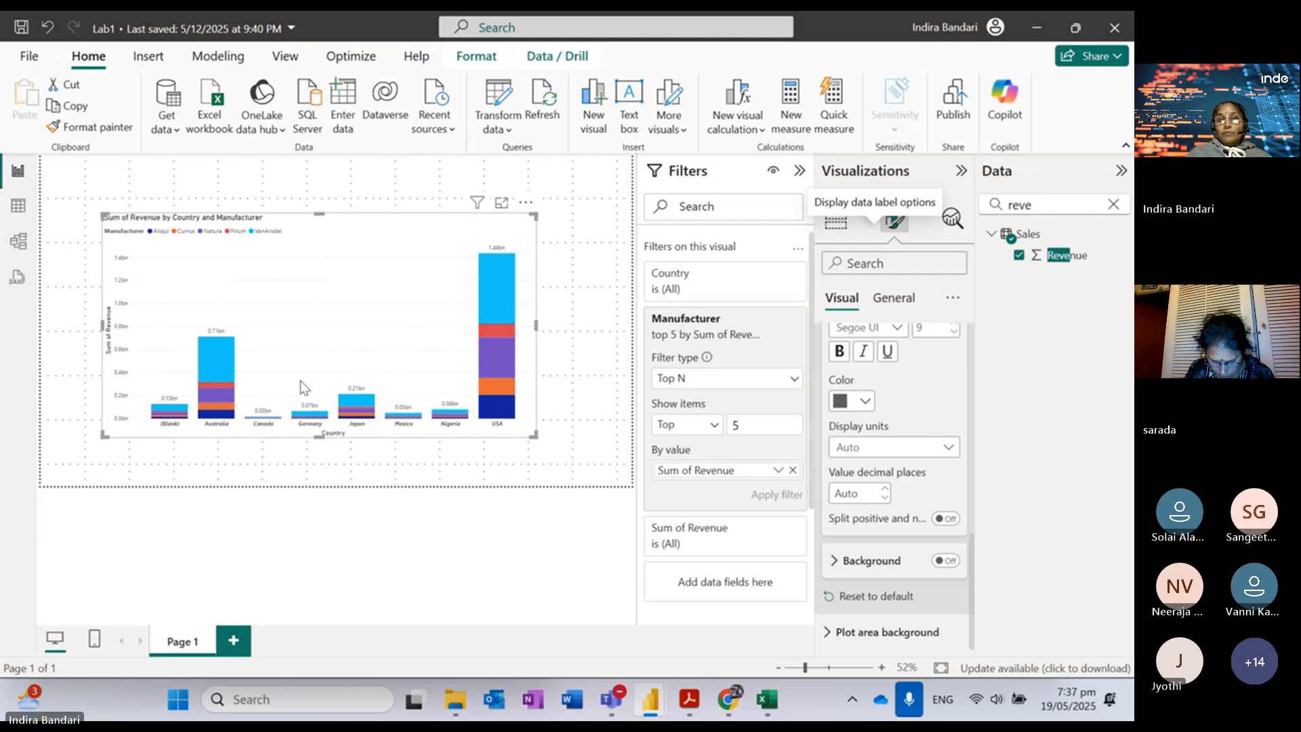
# Step: Make the column total labels bold at font size 11 and collapse the Total labels section
pyautogui.moveTo(214, 363)
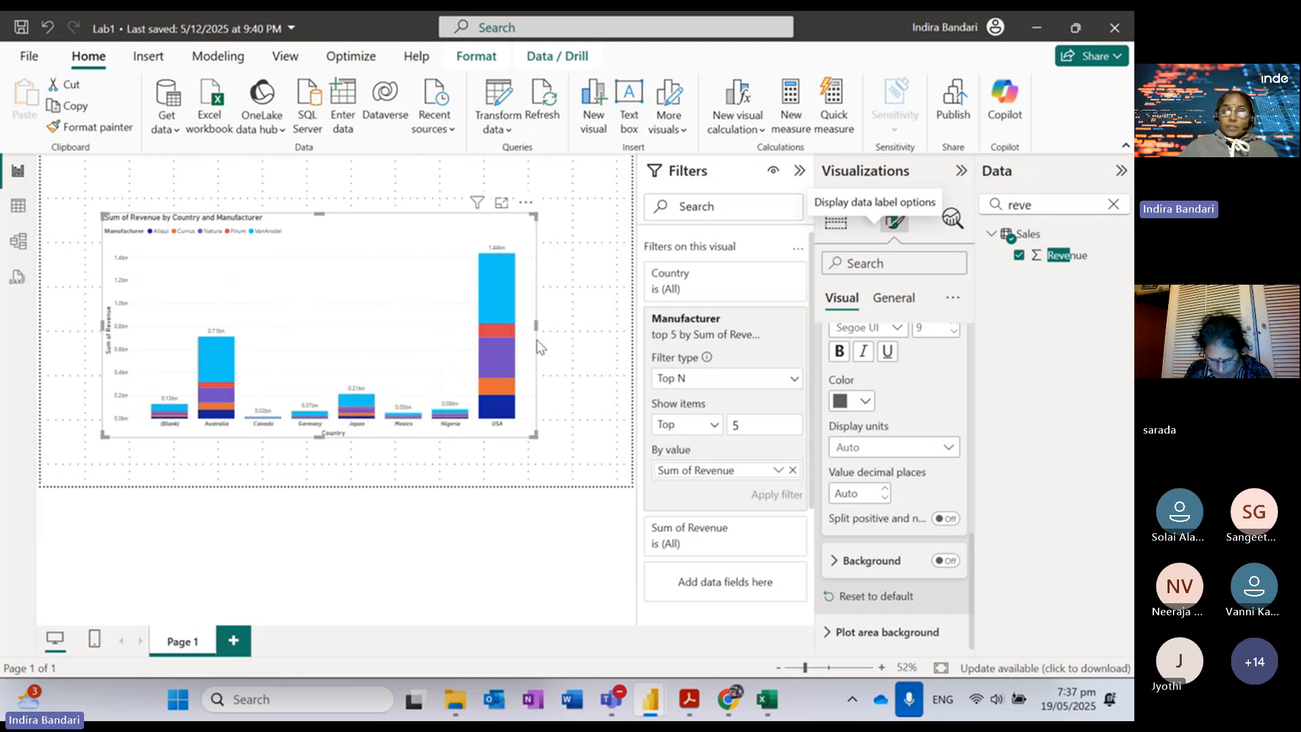
pyautogui.moveTo(496, 273)
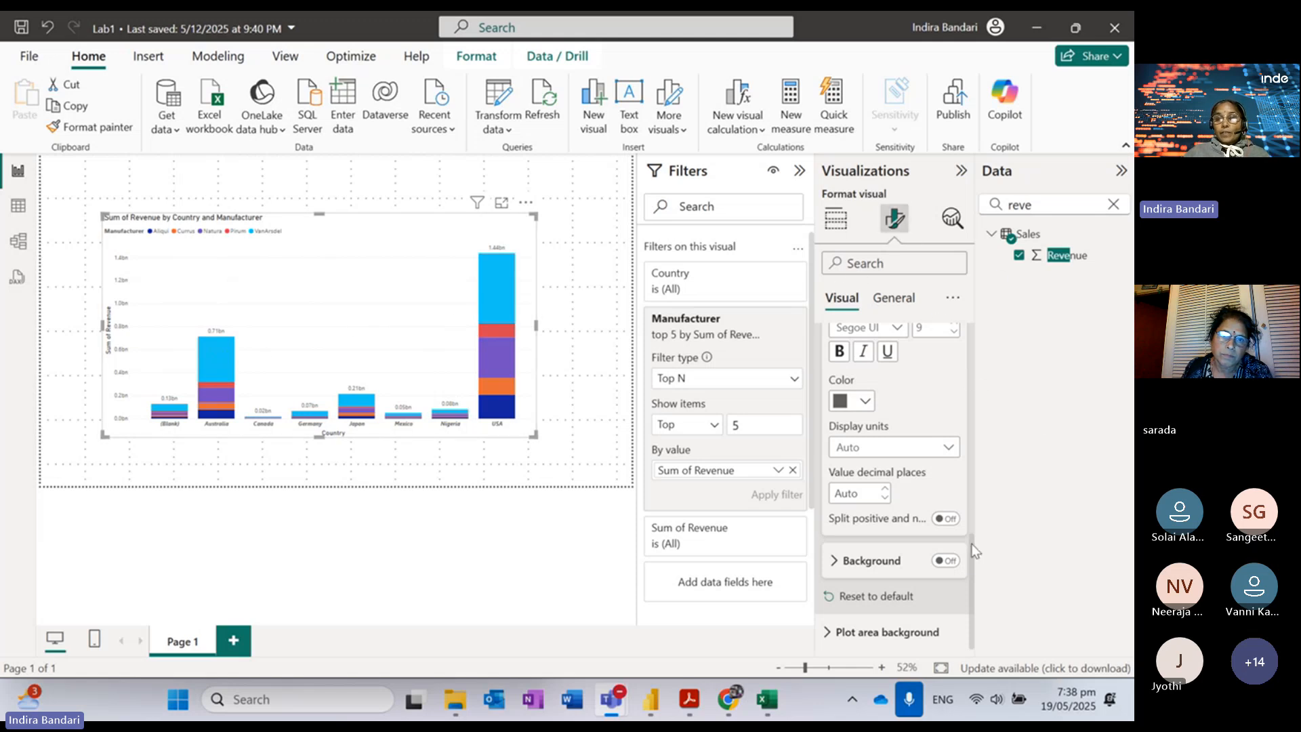
pyautogui.scroll(5, 968, 563)
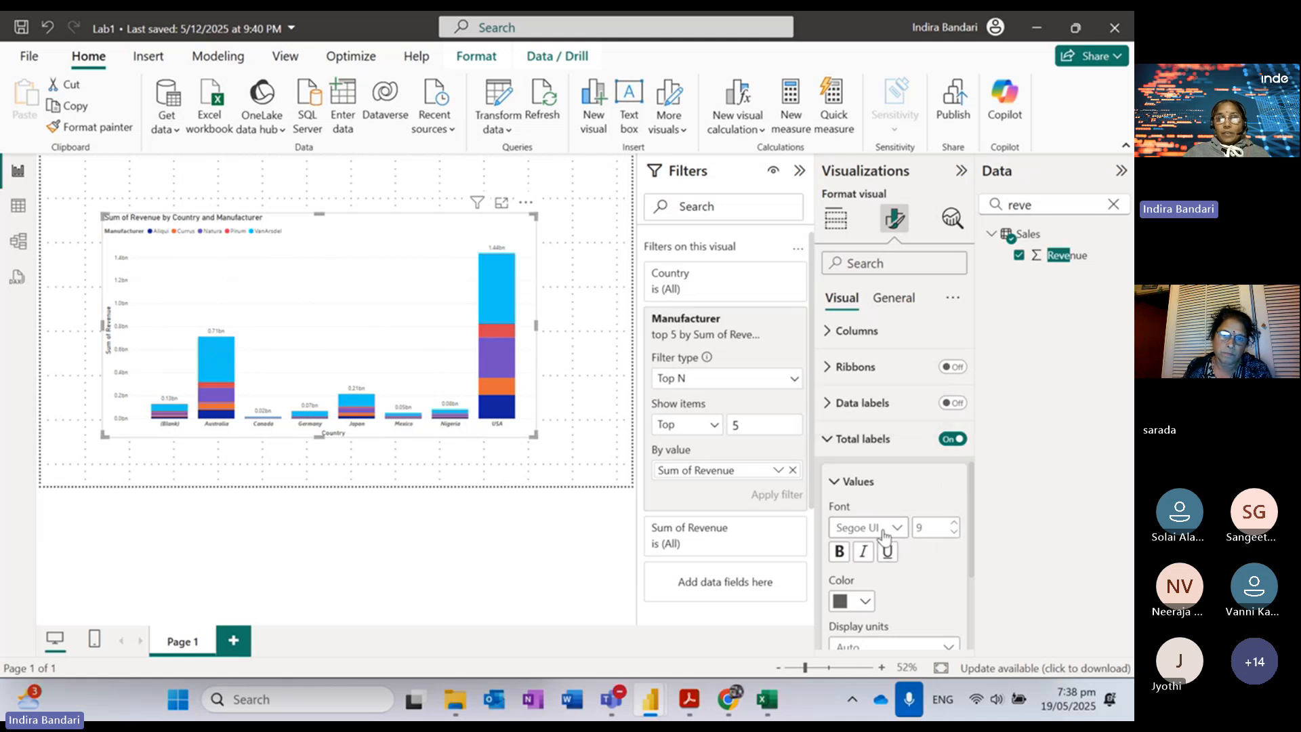
pyautogui.click(840, 556)
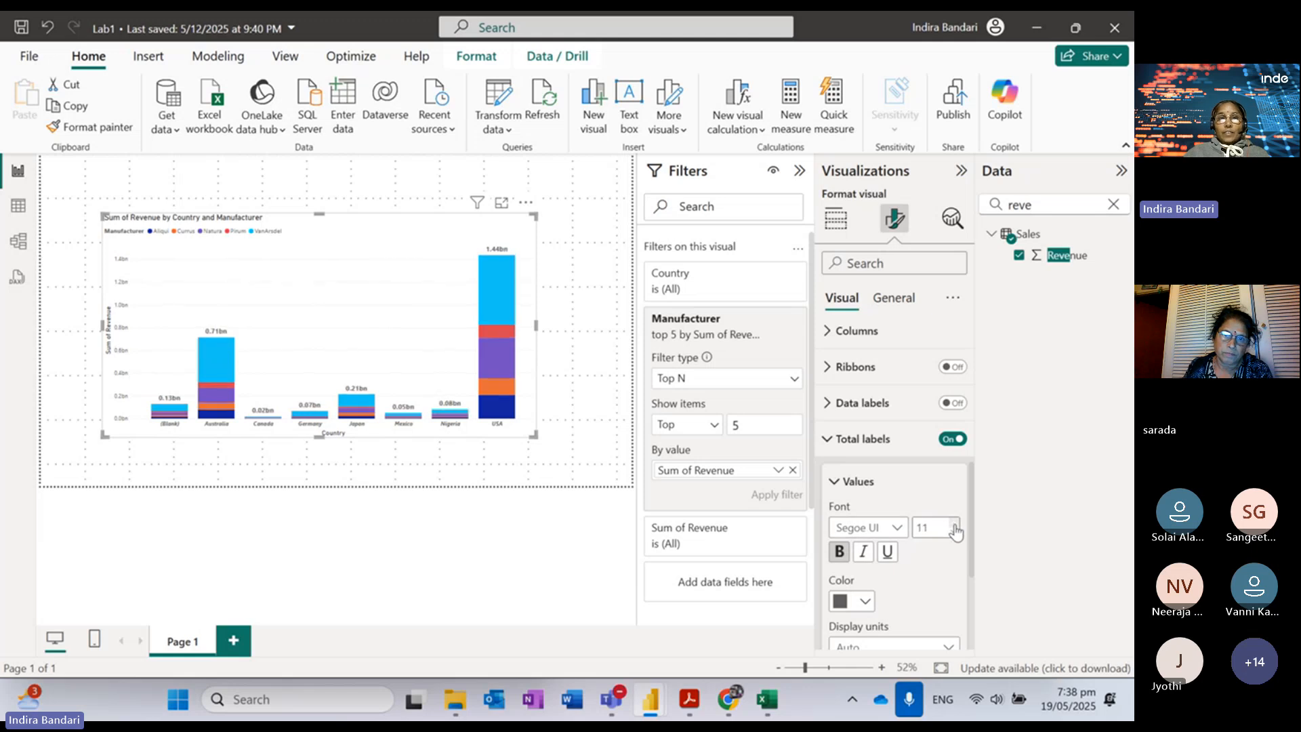
pyautogui.click(833, 439)
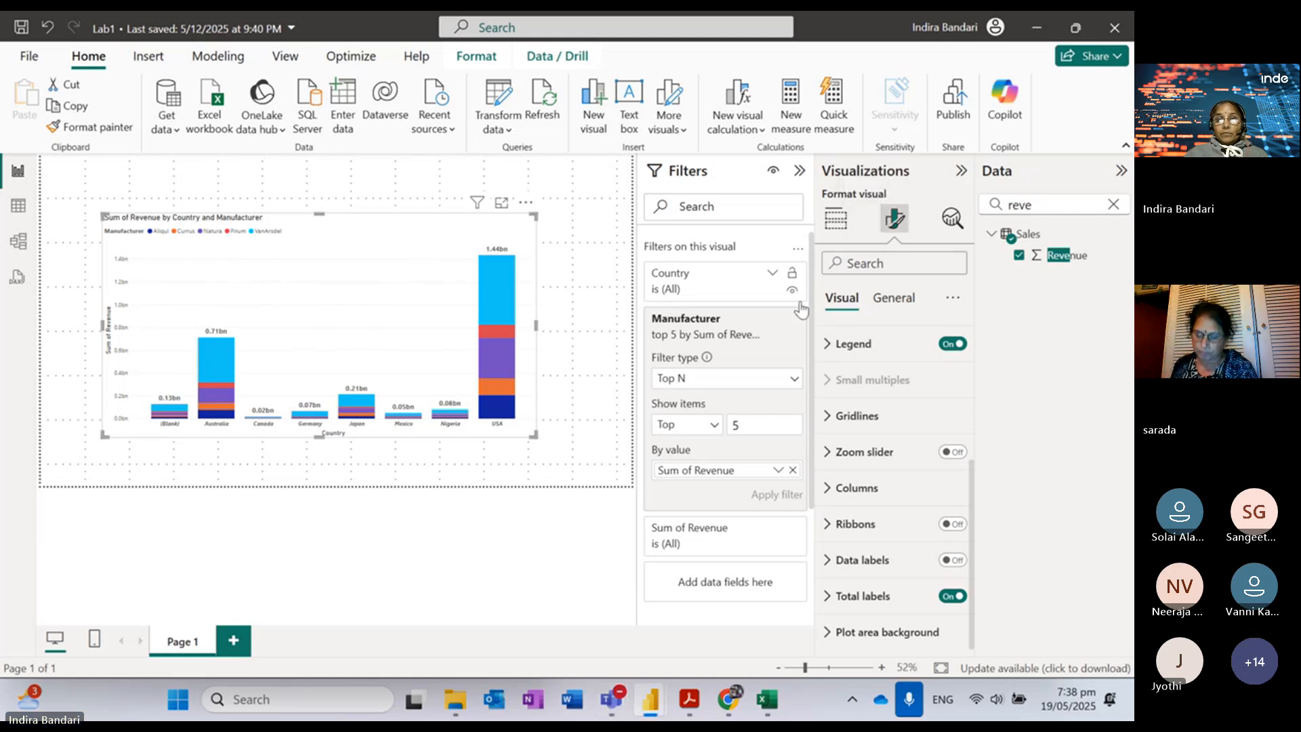
# Step: Clear the top 5 Manufacturer filter so all manufacturers show (USA 1.56bn), then switch to the lab guide
pyautogui.click(800, 170)
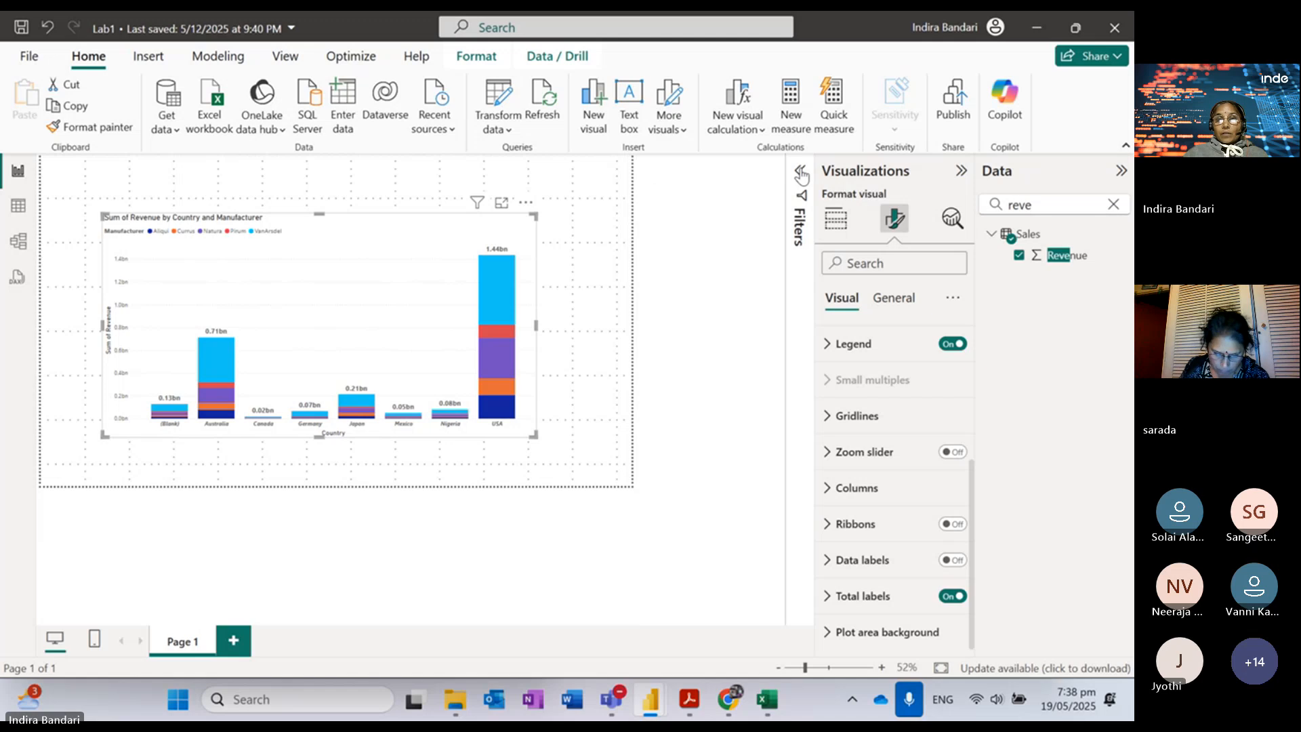
pyautogui.click(801, 173)
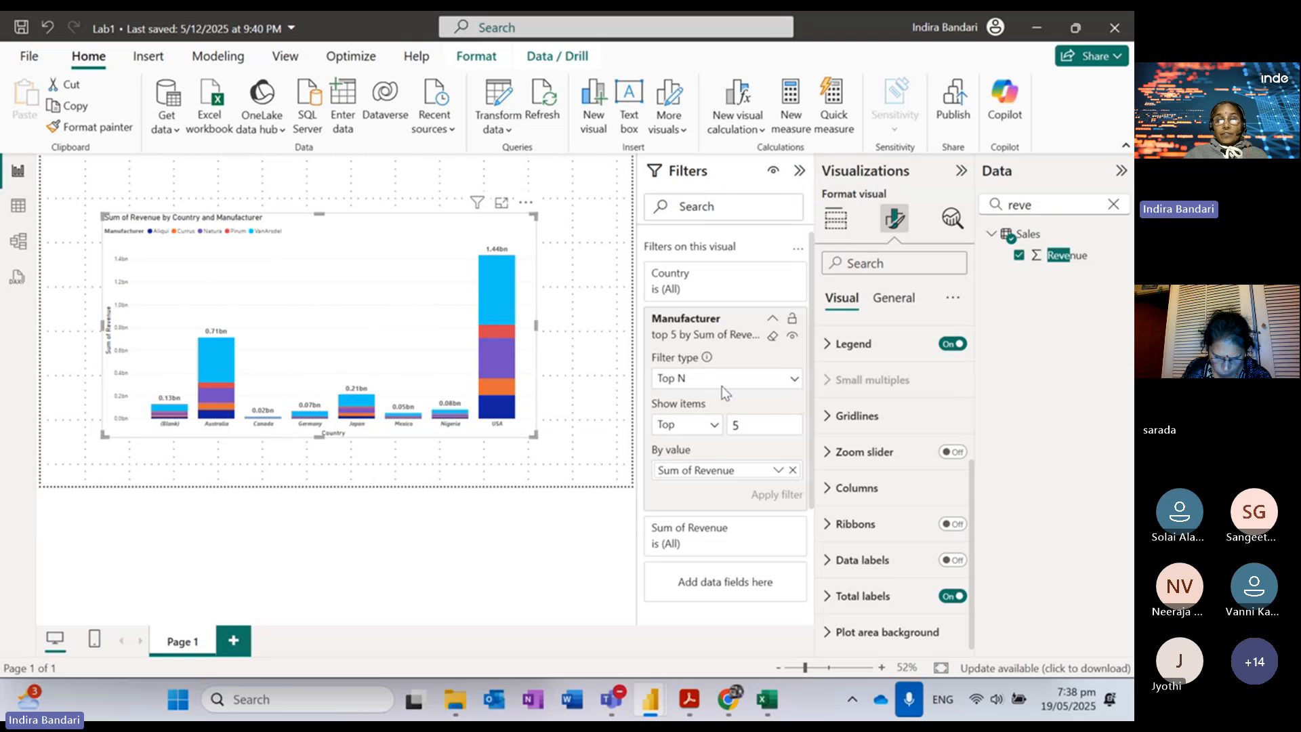
pyautogui.click(772, 337)
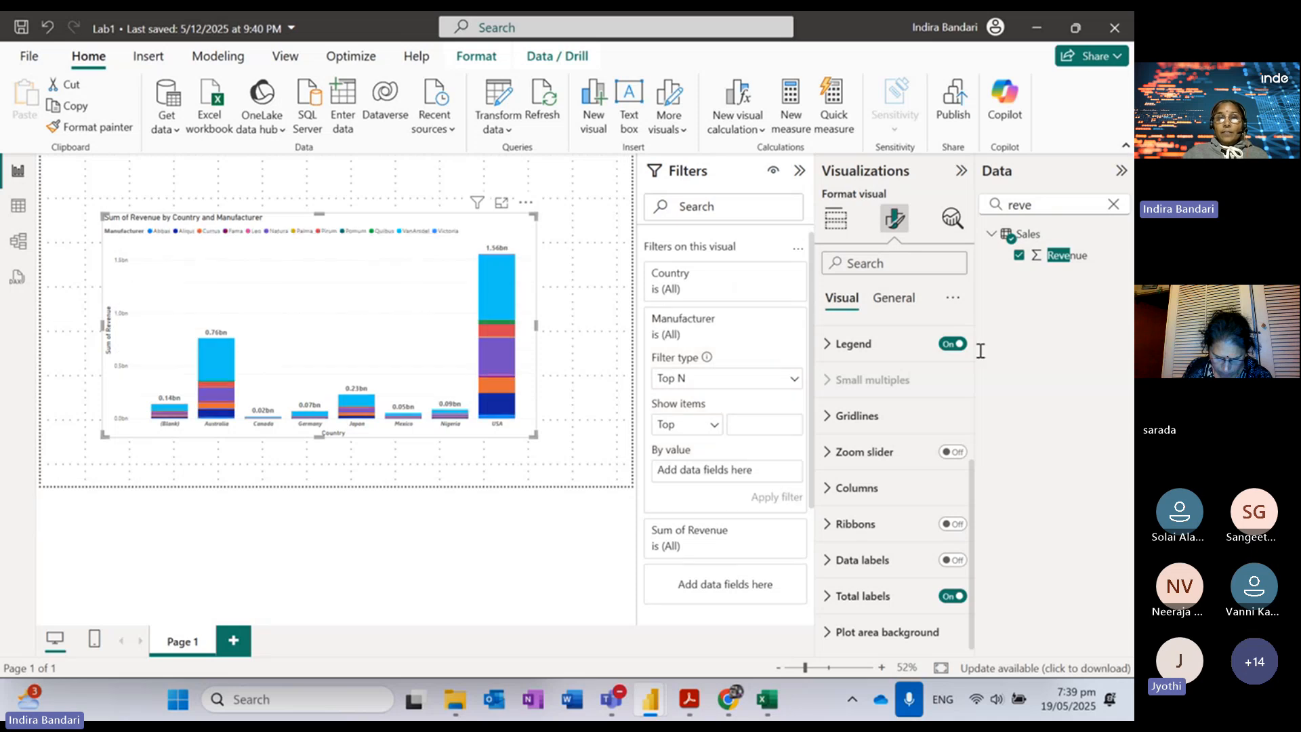
pyautogui.click(1028, 356)
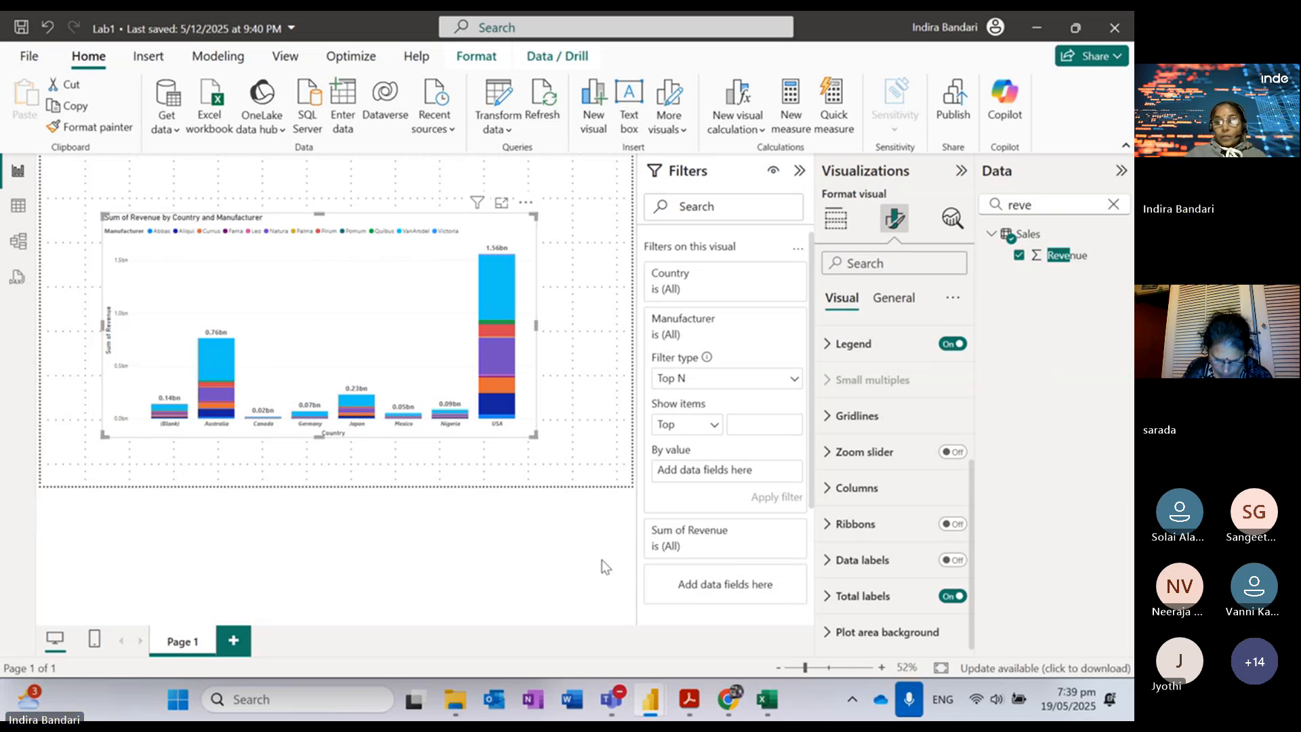
pyautogui.click(689, 700)
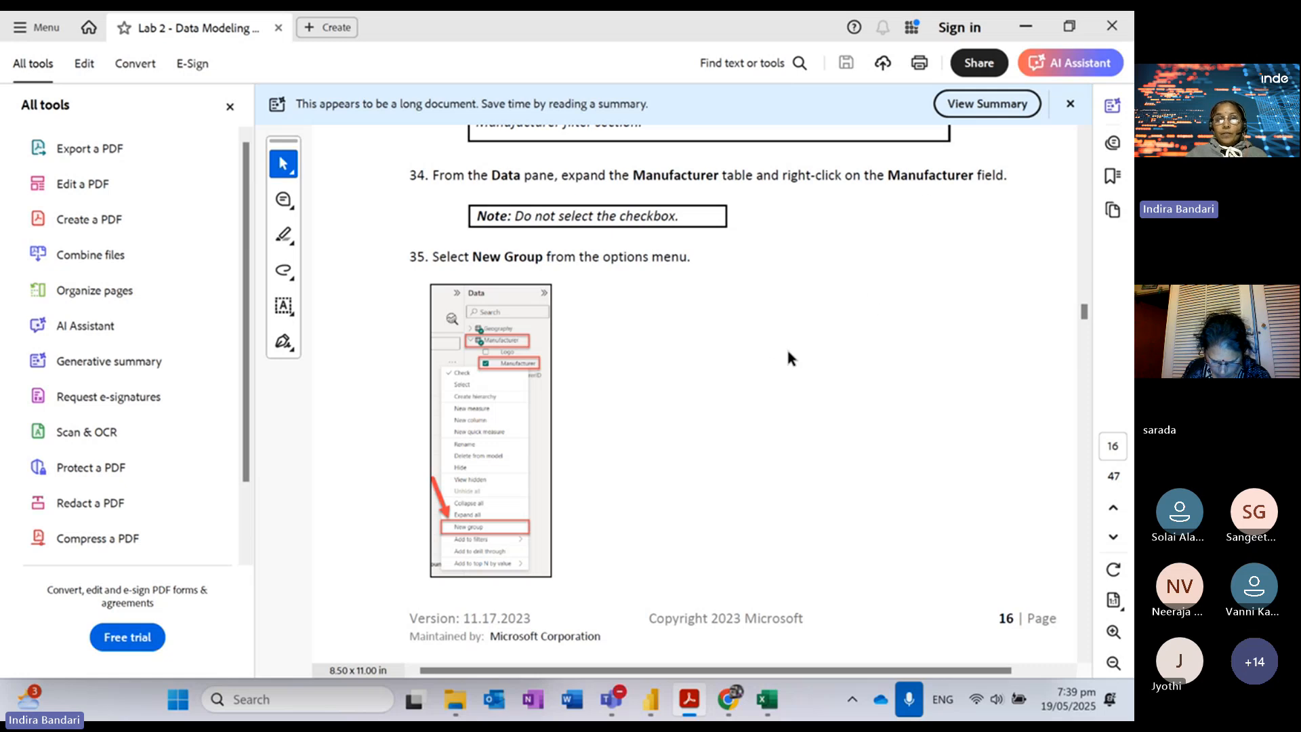
# Step: Read the page 17 steps 36–41 on building manufacturer groups, then return to the Lab1 report
pyautogui.scroll(-5, 786, 347)
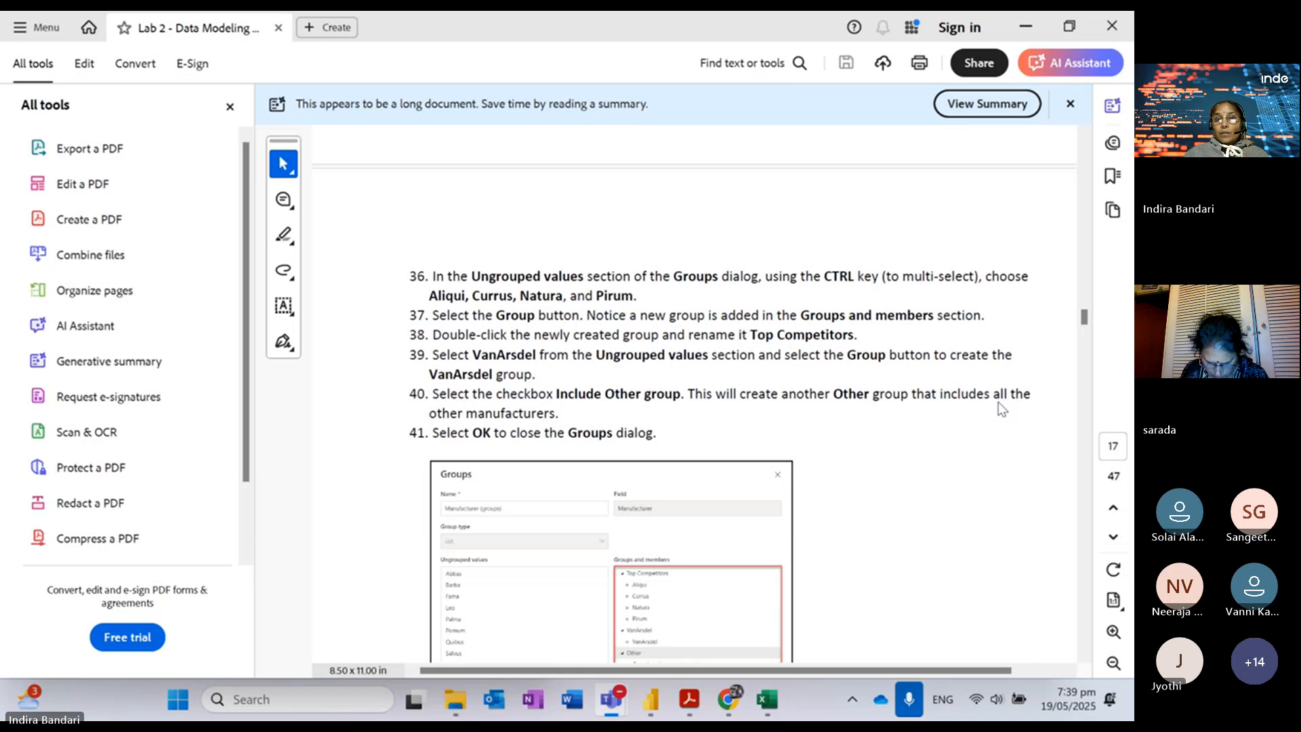
pyautogui.click(1019, 440)
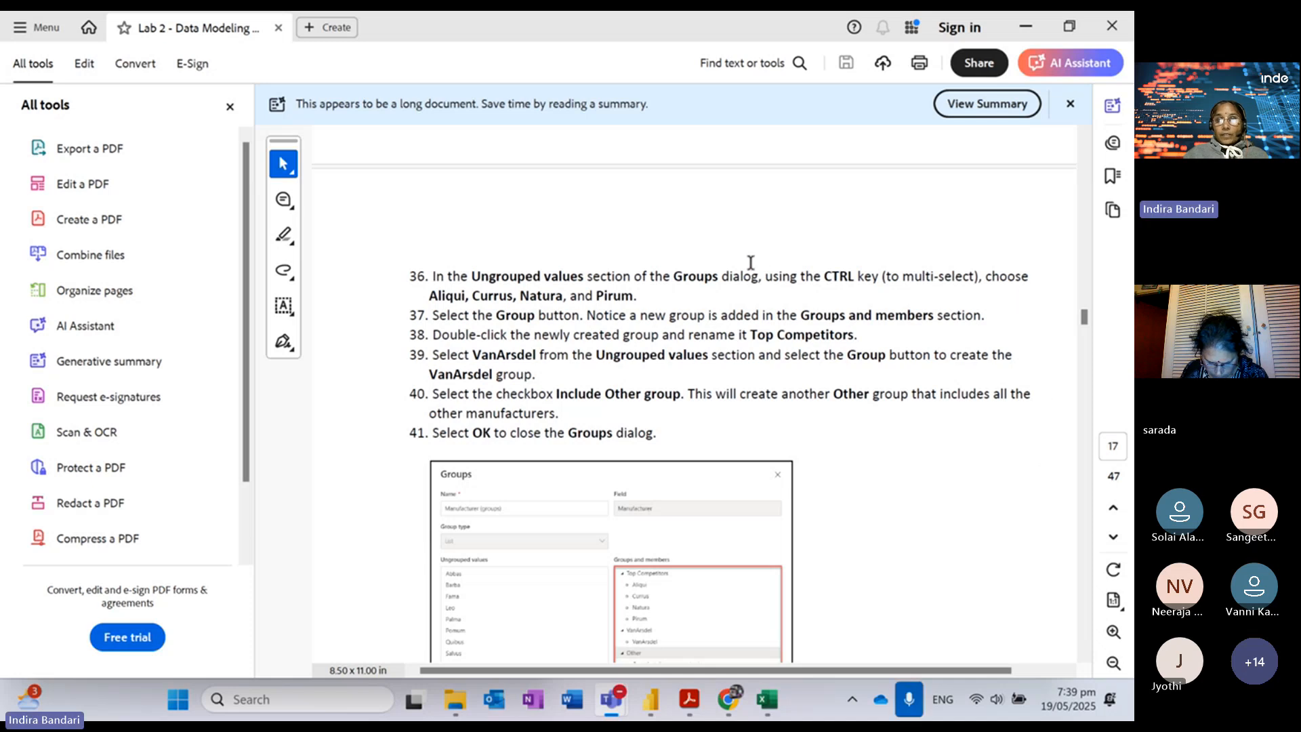
pyautogui.moveTo(429, 298); pyautogui.dragTo(639, 298)
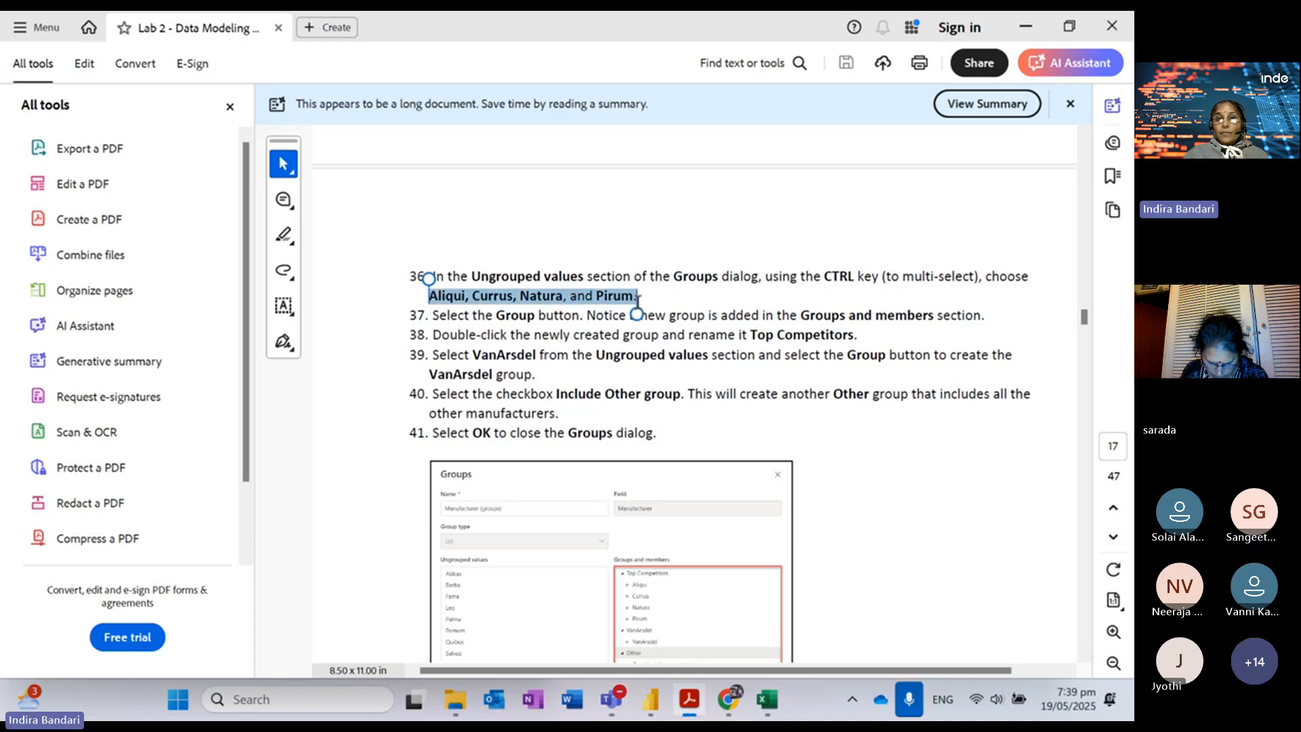
pyautogui.click(754, 276)
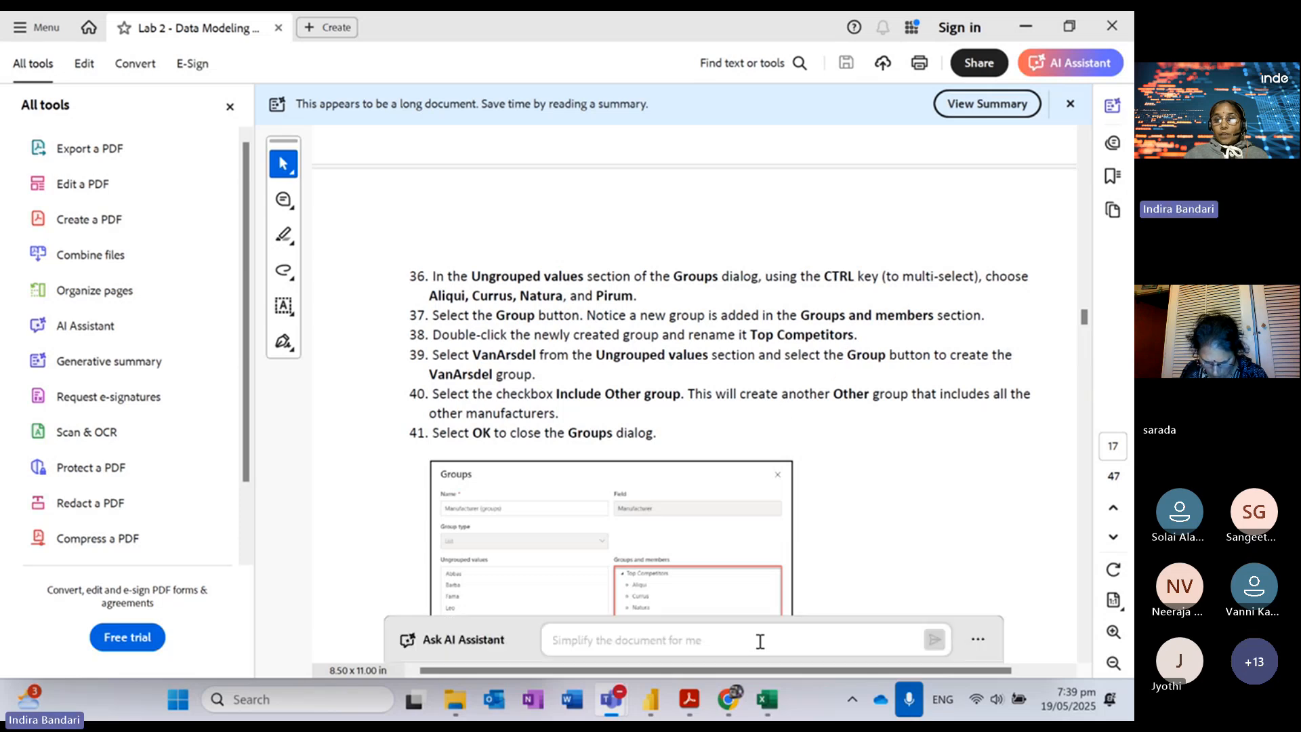
pyautogui.moveTo(662, 698)
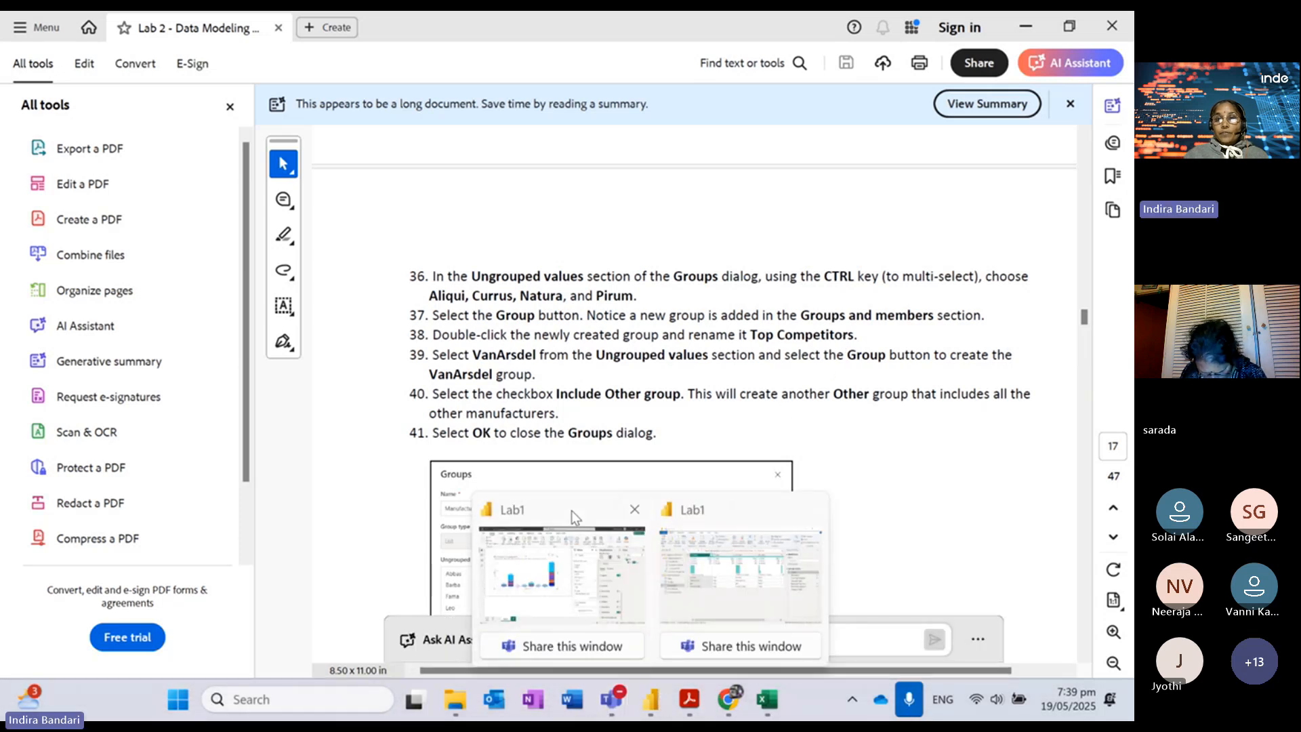
pyautogui.click(571, 511)
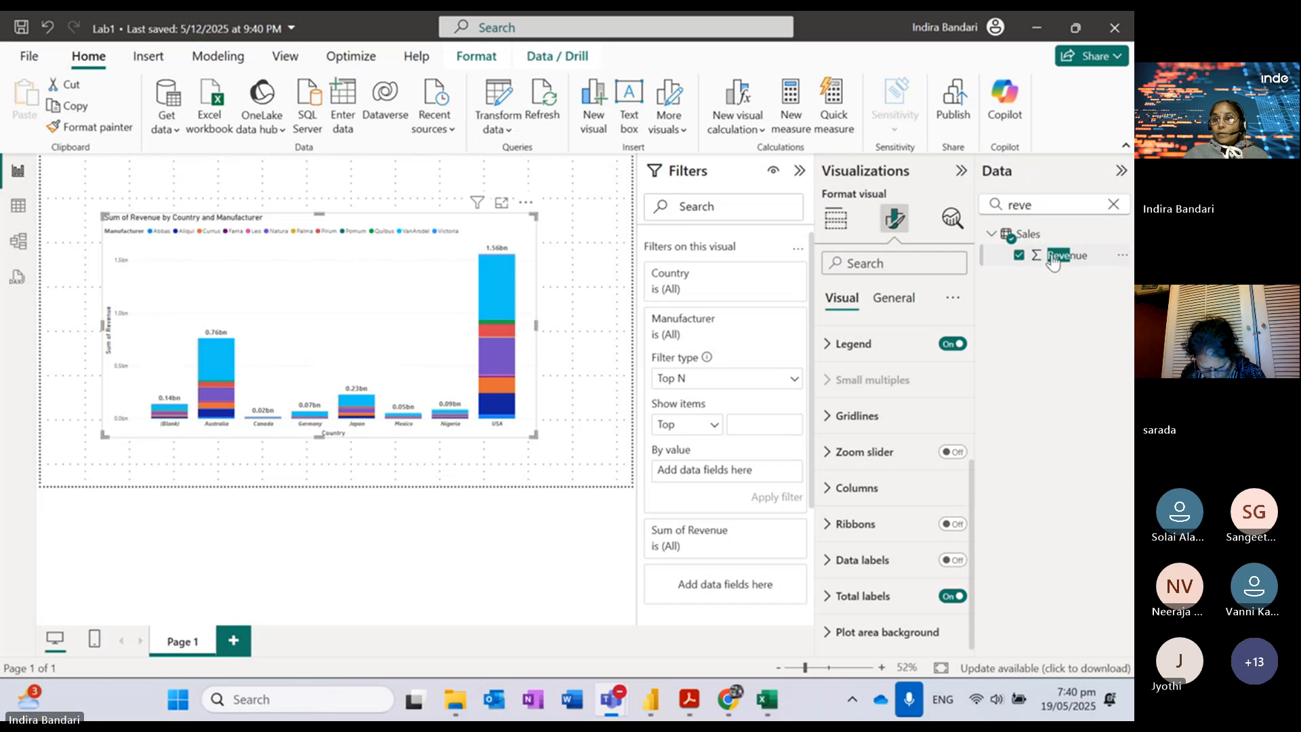
# Step: Clear 'reve' from the Data pane search, expand the Manufacturer table and open the Manufacturer field's menu
pyautogui.moveTo(1038, 204); pyautogui.dragTo(991, 206)
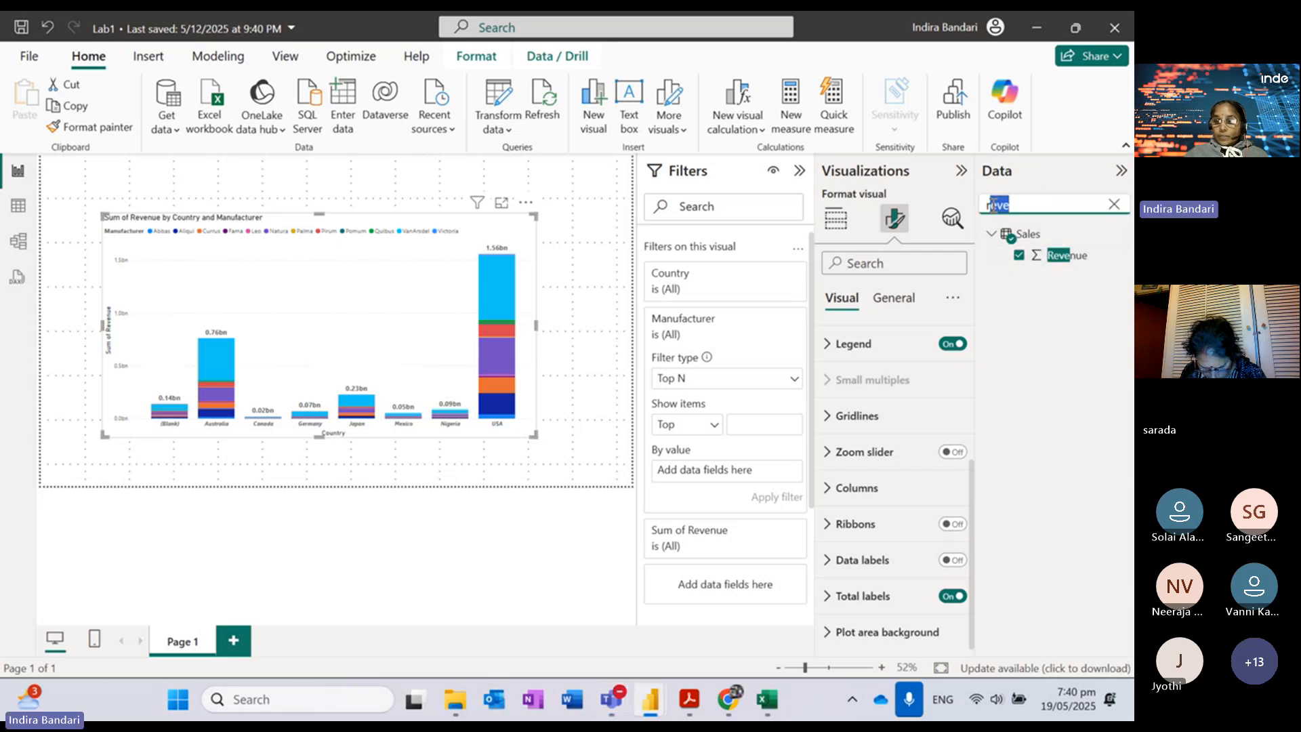
pyautogui.press('BackSpace')
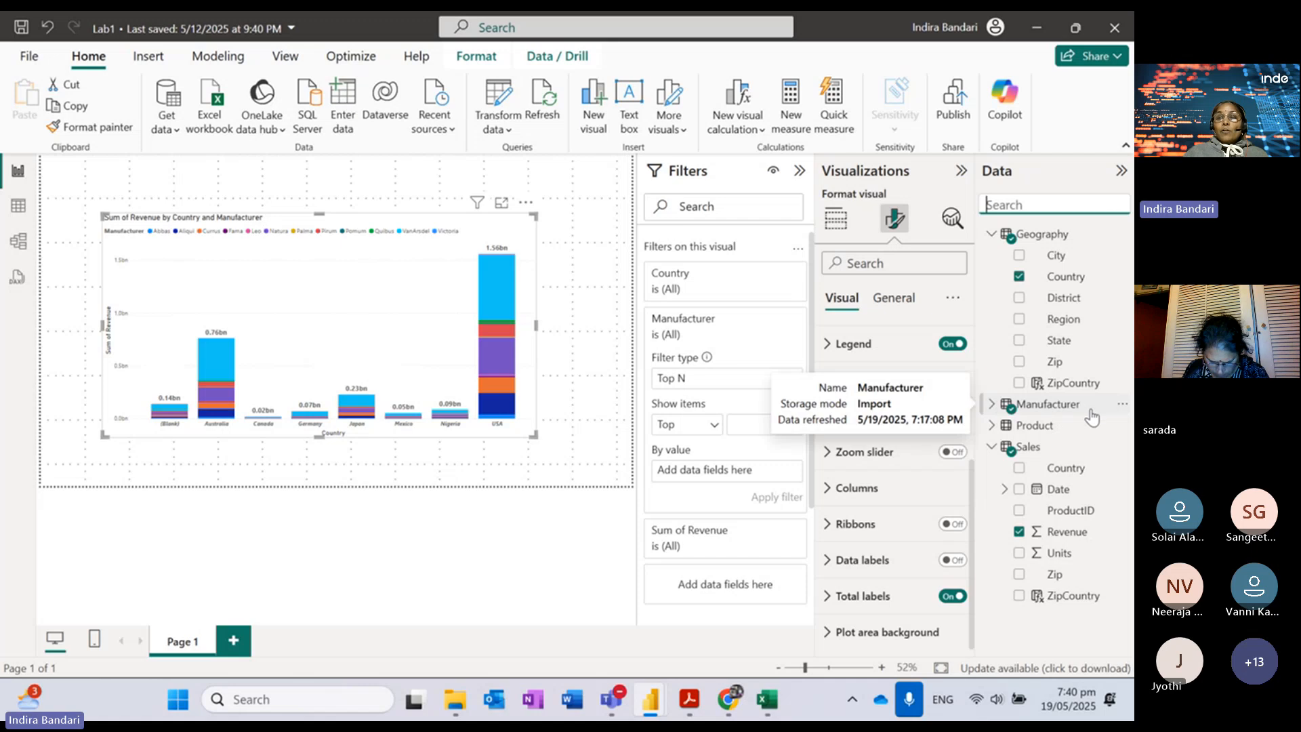
pyautogui.click(1124, 406)
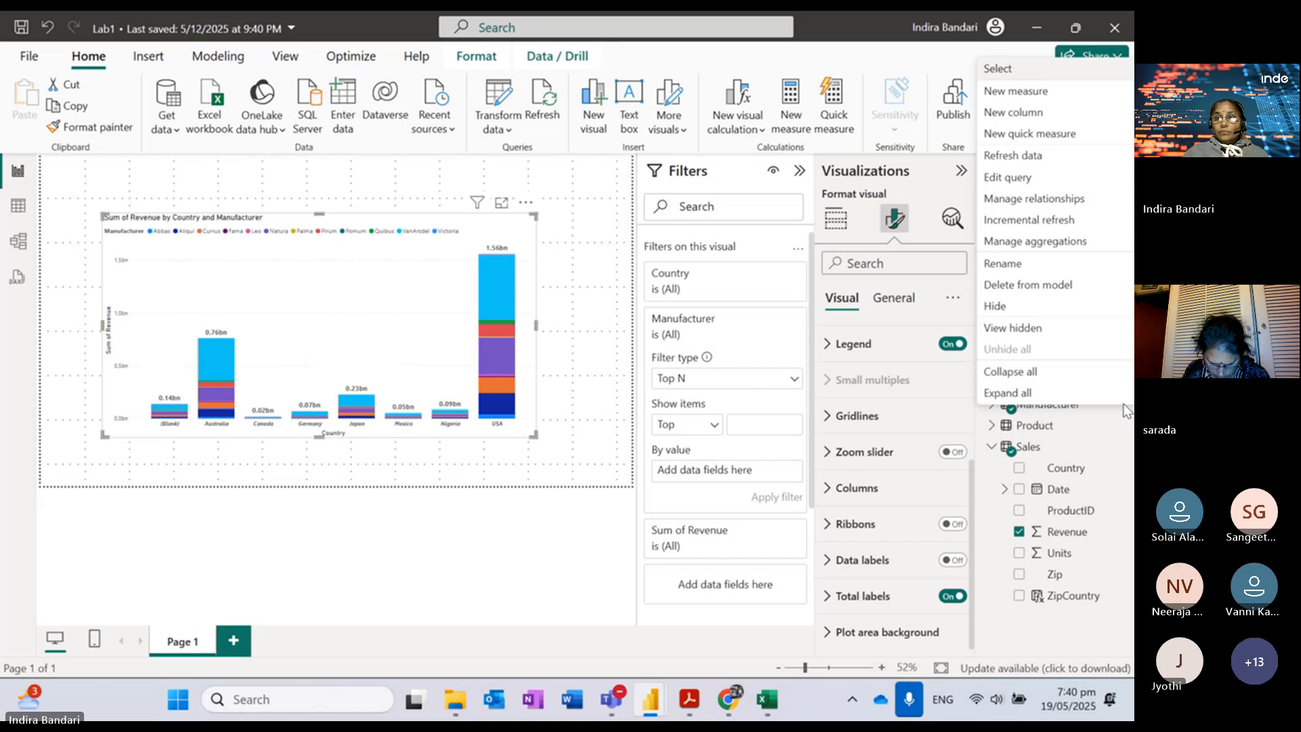
pyautogui.click(690, 705)
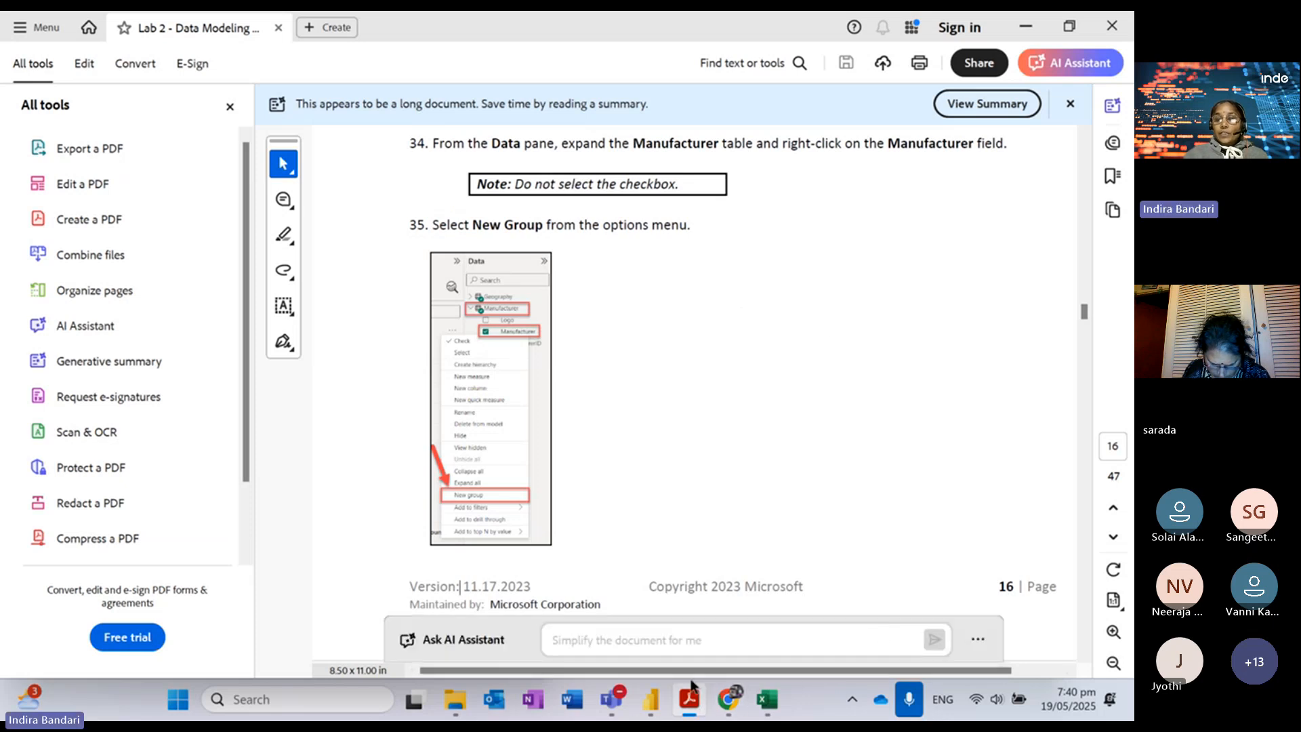
pyautogui.moveTo(652, 698)
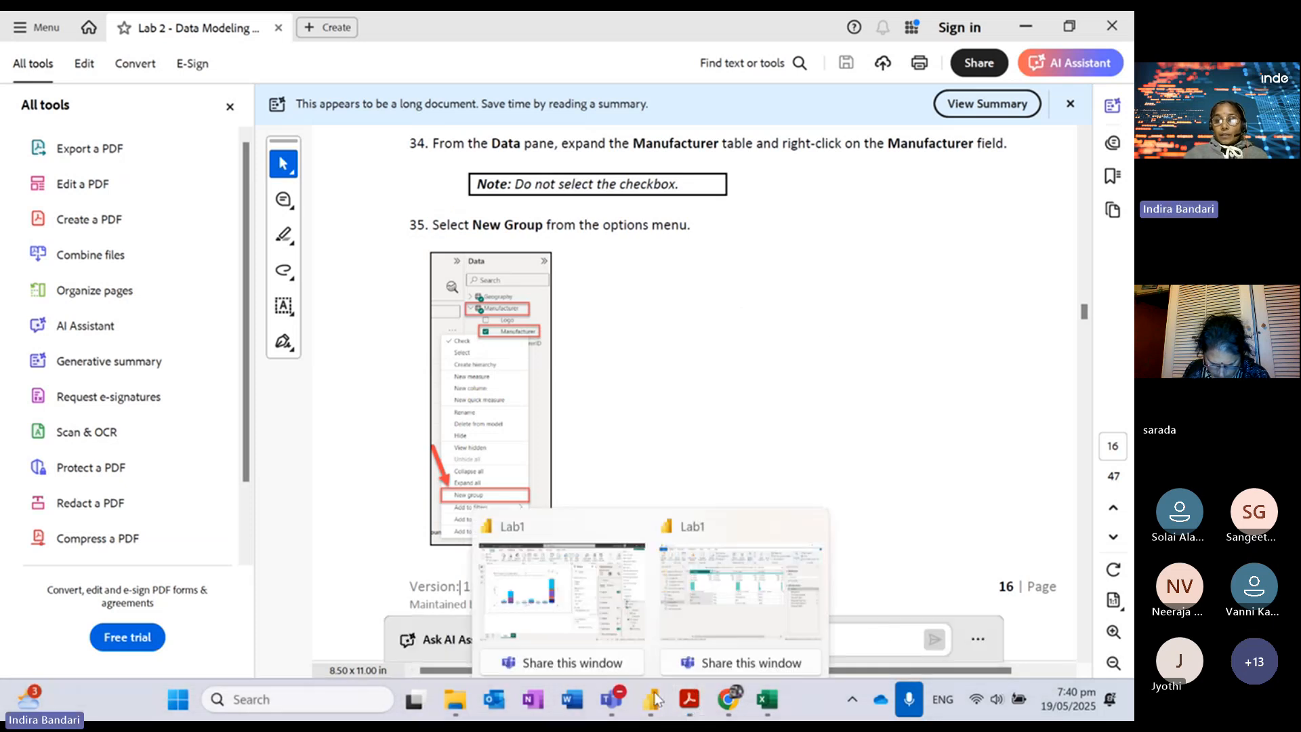
pyautogui.click(563, 522)
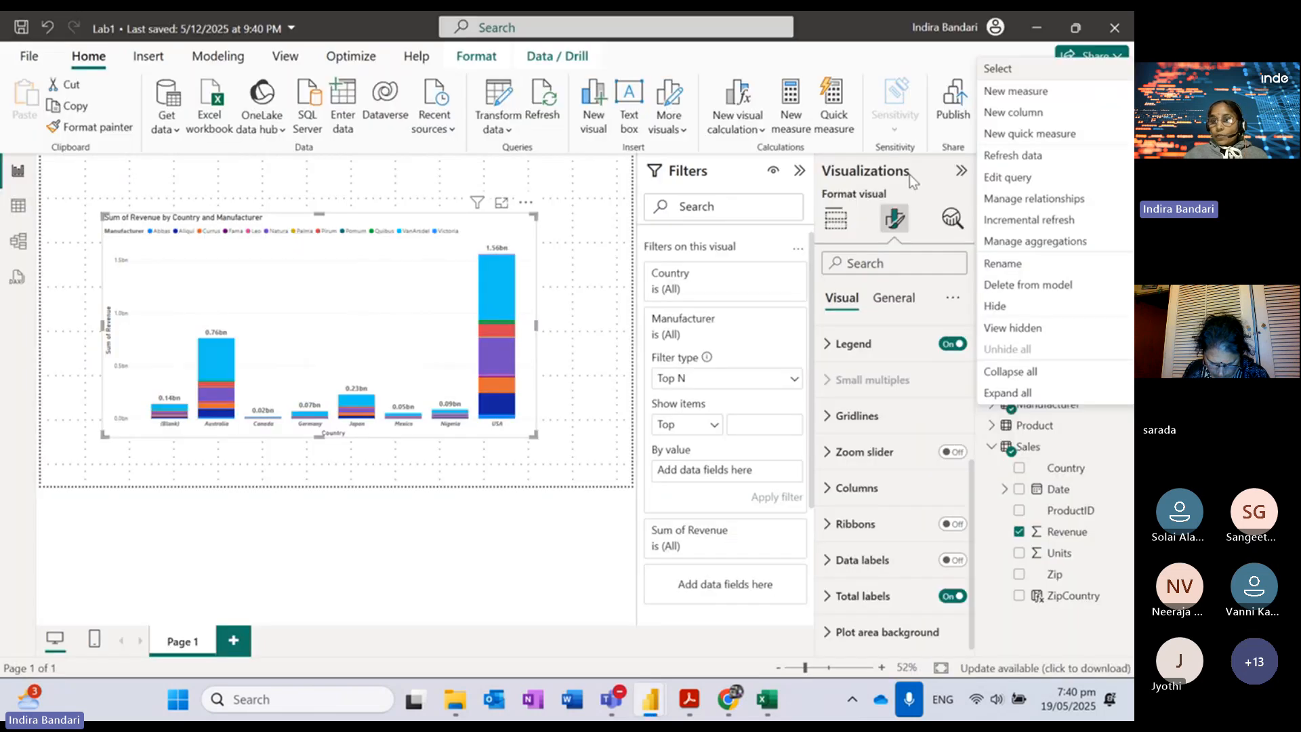
pyautogui.click(877, 35)
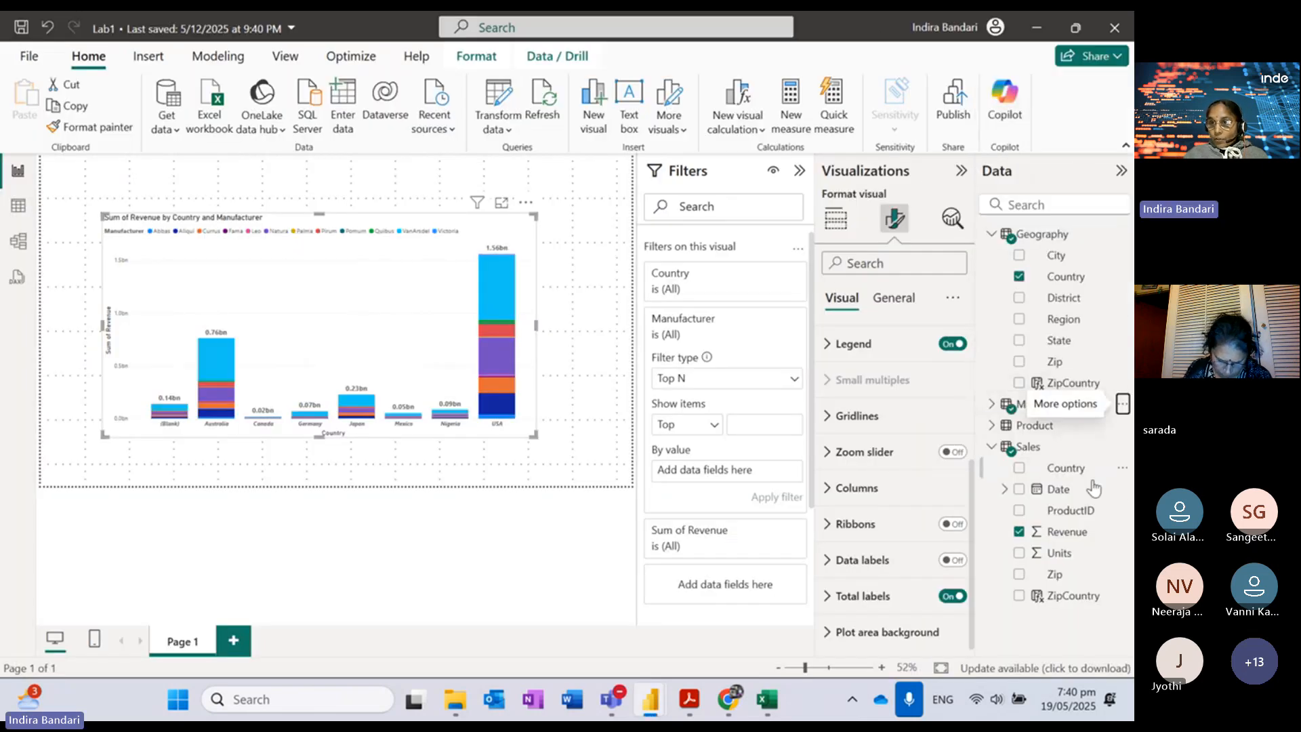
pyautogui.click(992, 404)
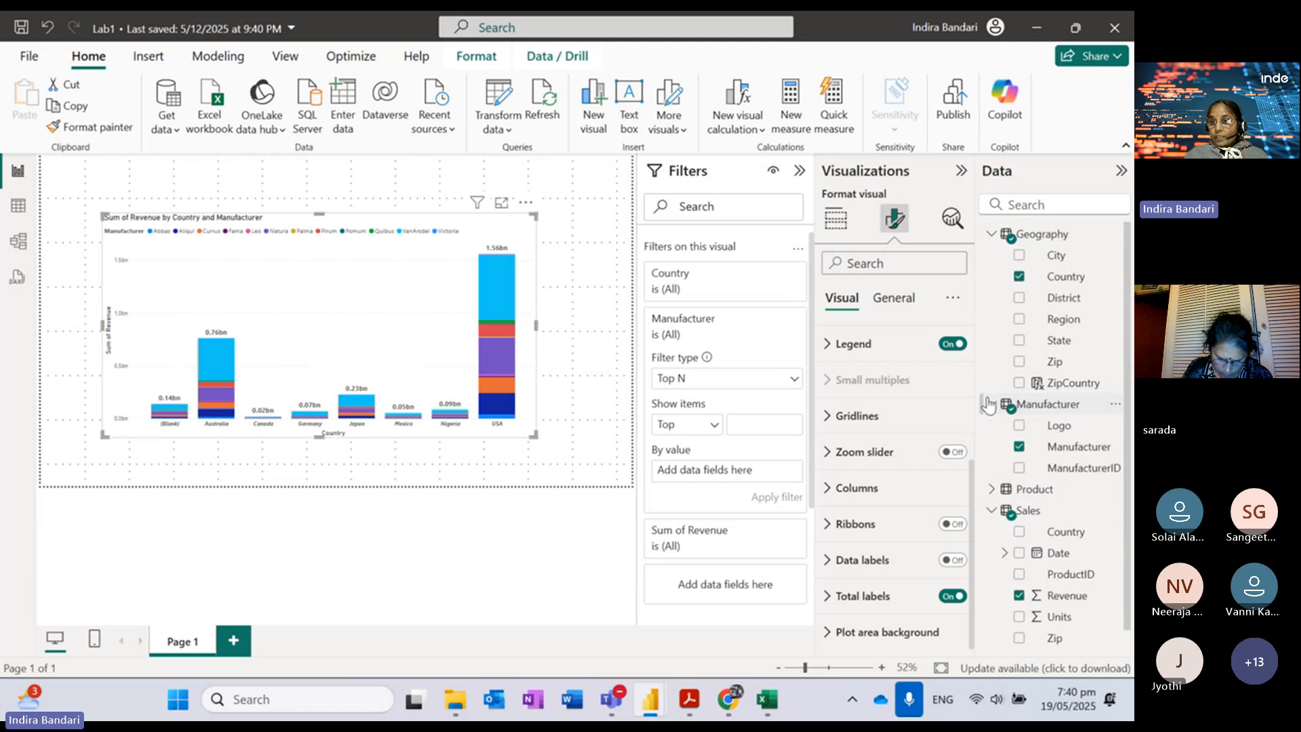
pyautogui.click(1115, 447)
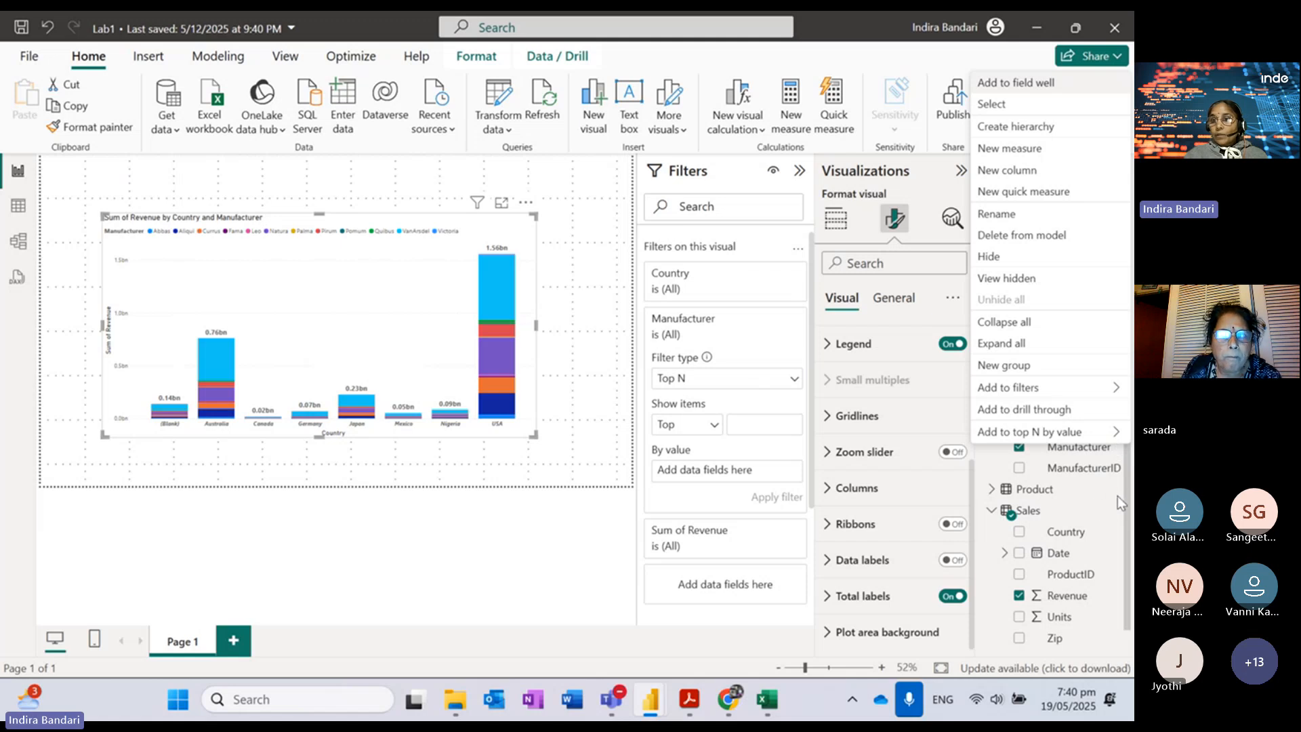
# Step: Start a New group on Manufacturer with Aliqui, Currus, Natura and Pirum selected, then check the lab guide
pyautogui.click(1009, 366)
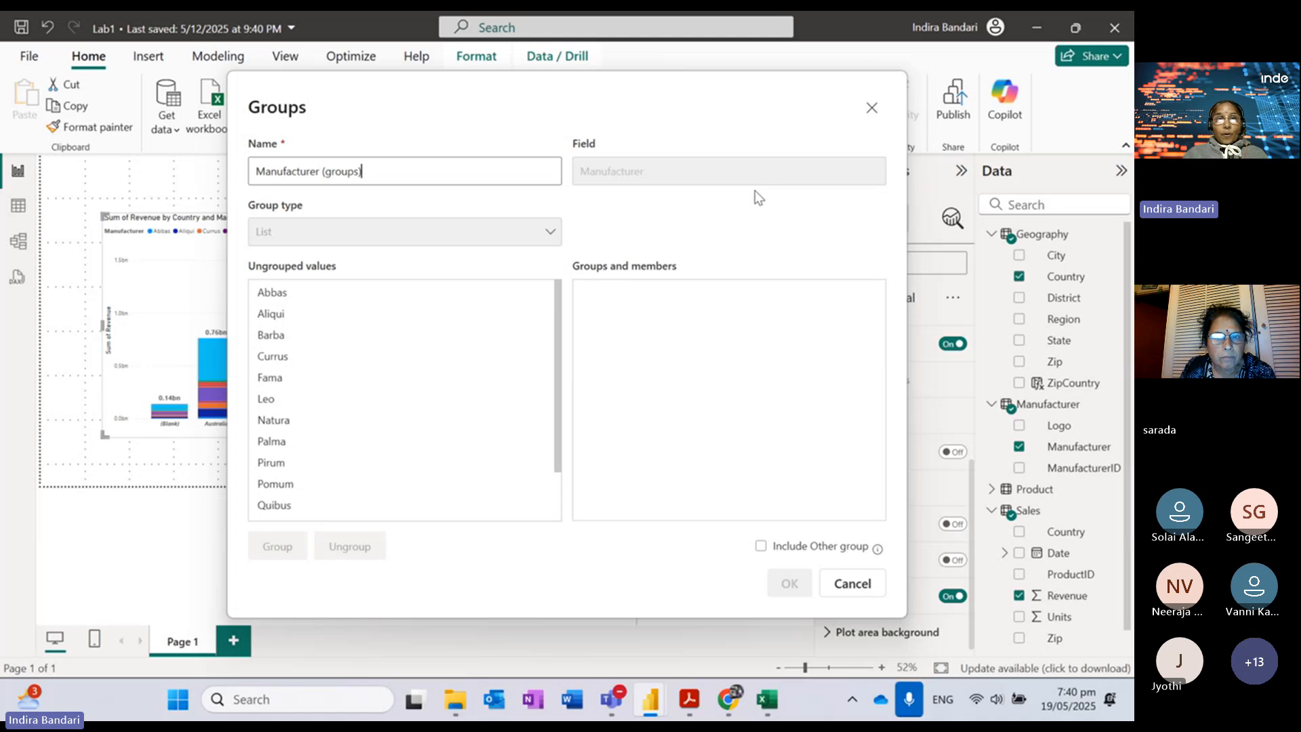
pyautogui.click(282, 316)
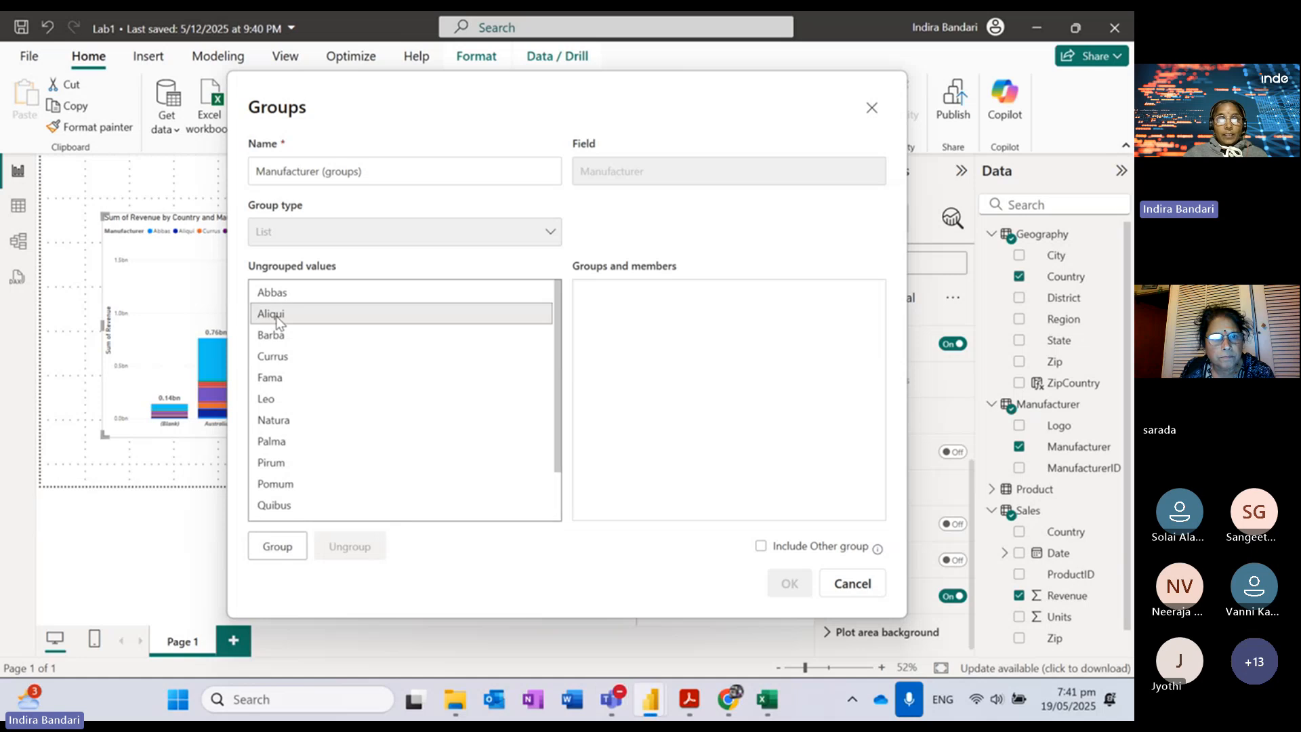
pyautogui.keyDown('ctrl'); pyautogui.click(281, 358); pyautogui.keyUp('ctrl')
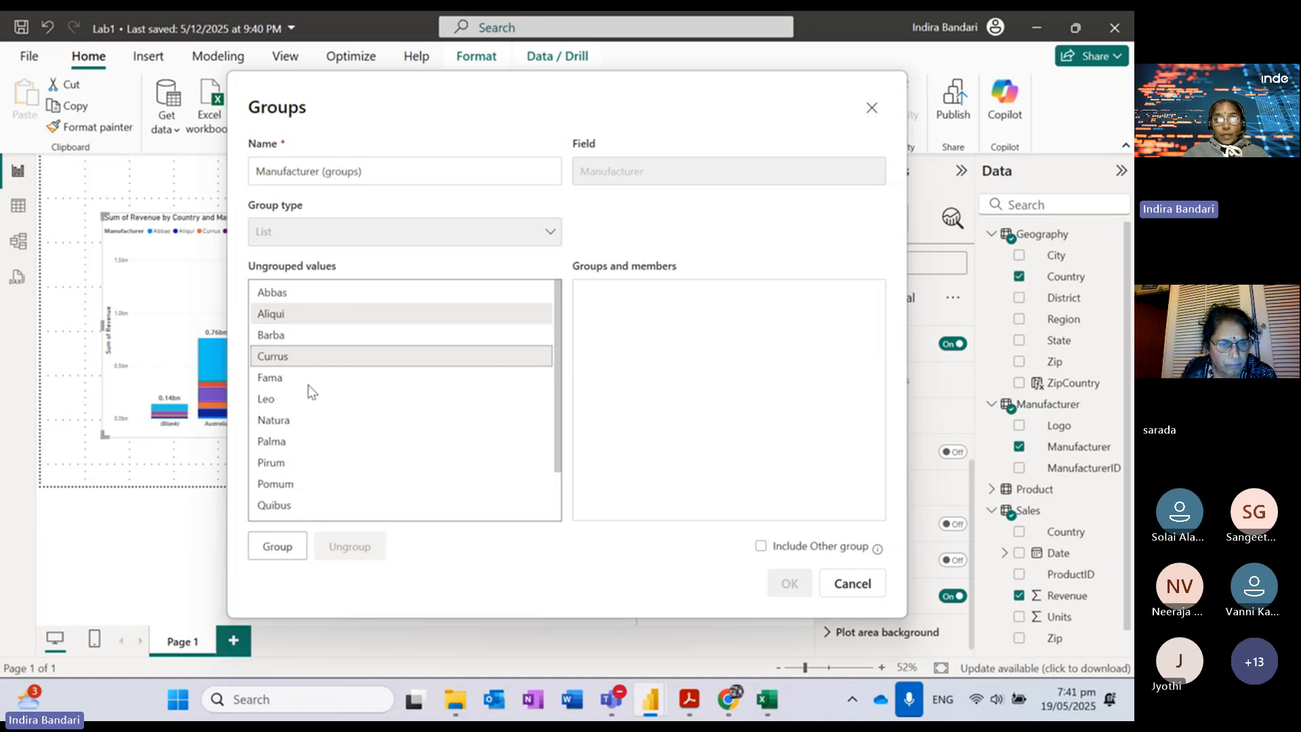
pyautogui.keyDown('ctrl'); pyautogui.click(291, 421); pyautogui.keyUp('ctrl')
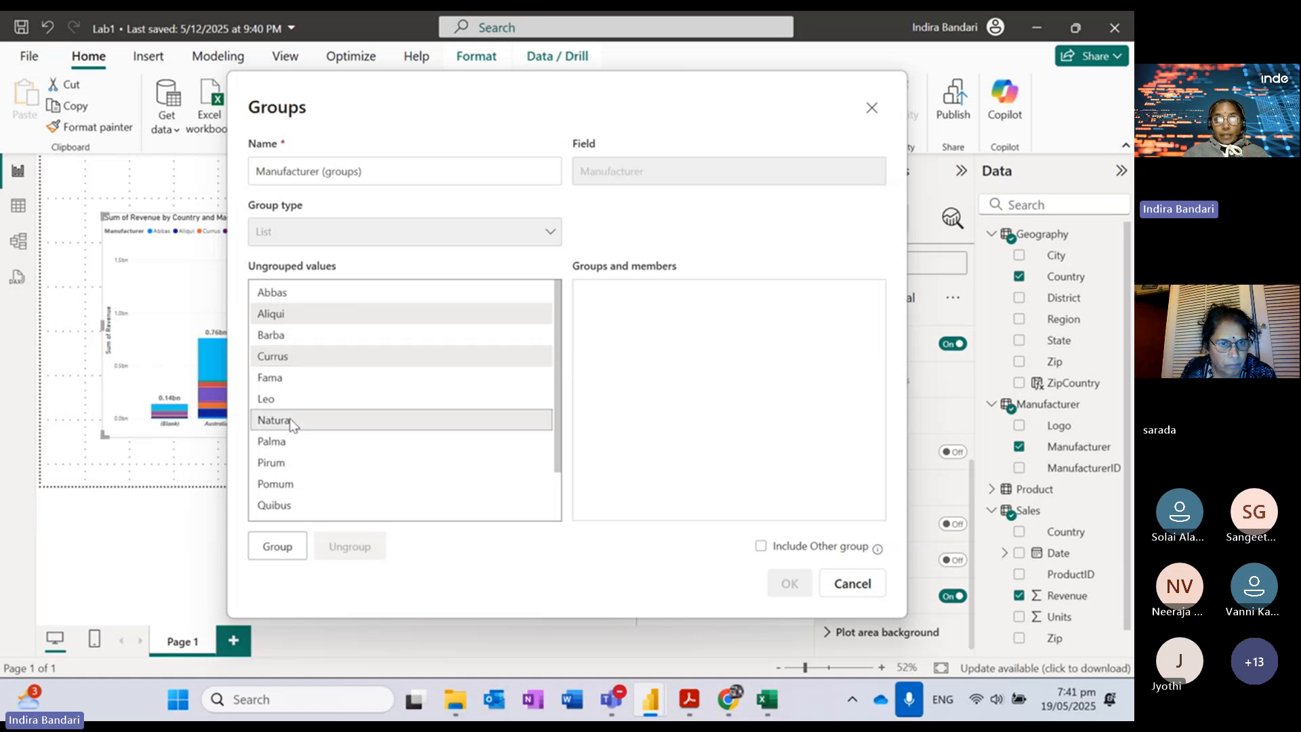
pyautogui.keyDown('ctrl'); pyautogui.click(278, 464); pyautogui.keyUp('ctrl')
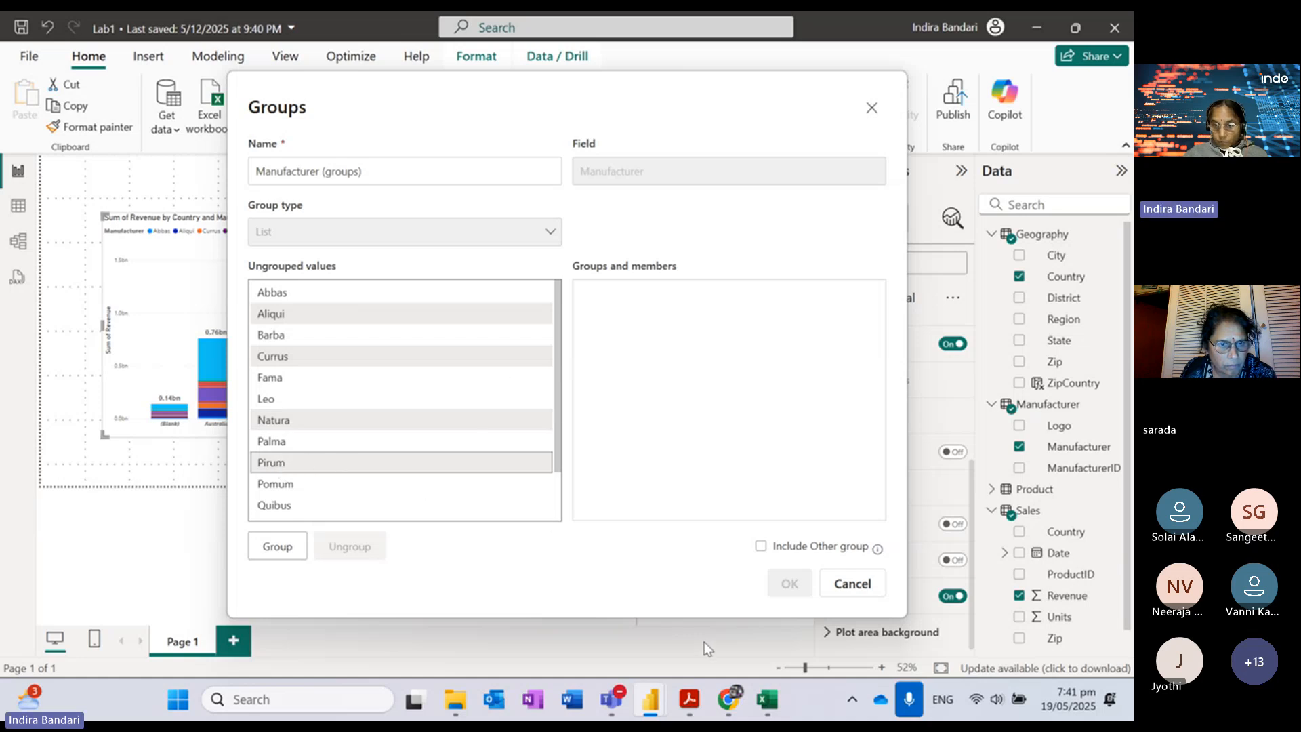
pyautogui.click(690, 701)
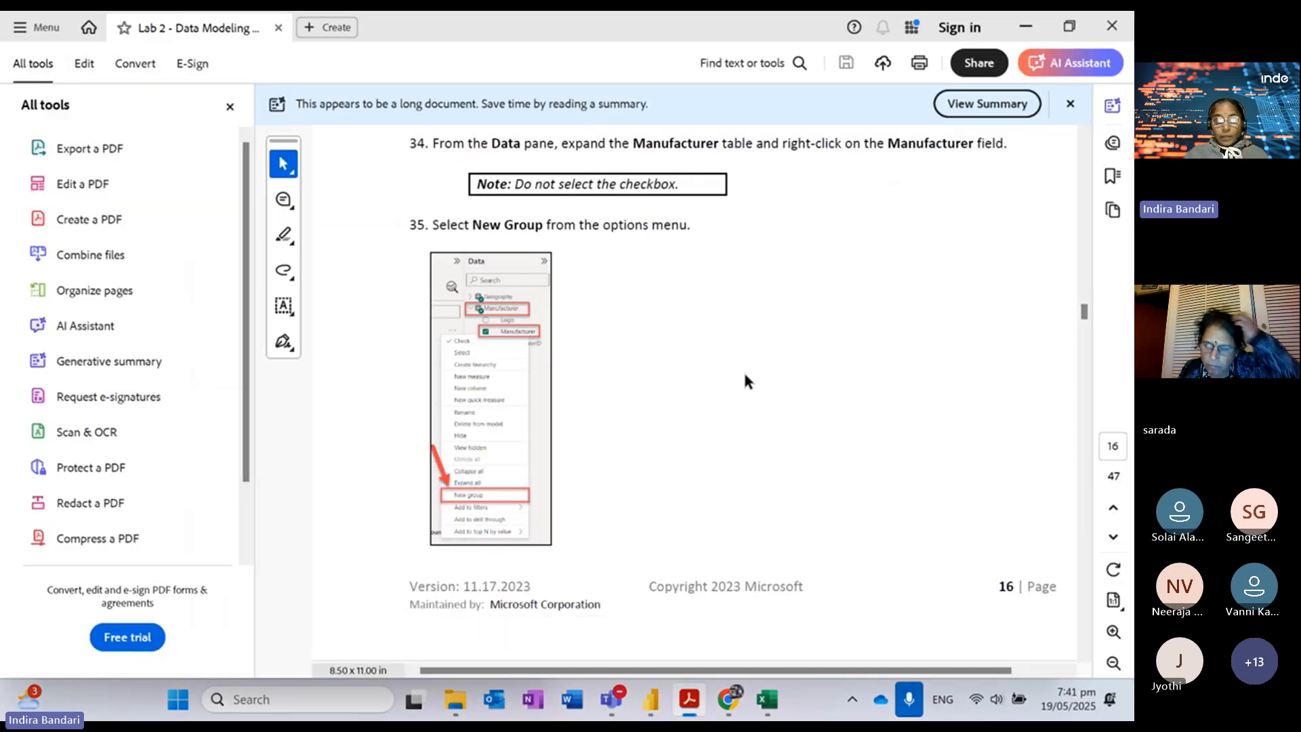
# Step: Review the sample Top Competitors, VanArsdel and Other groups on page 17, then return to the Groups dialog
pyautogui.scroll(-2, 745, 375)
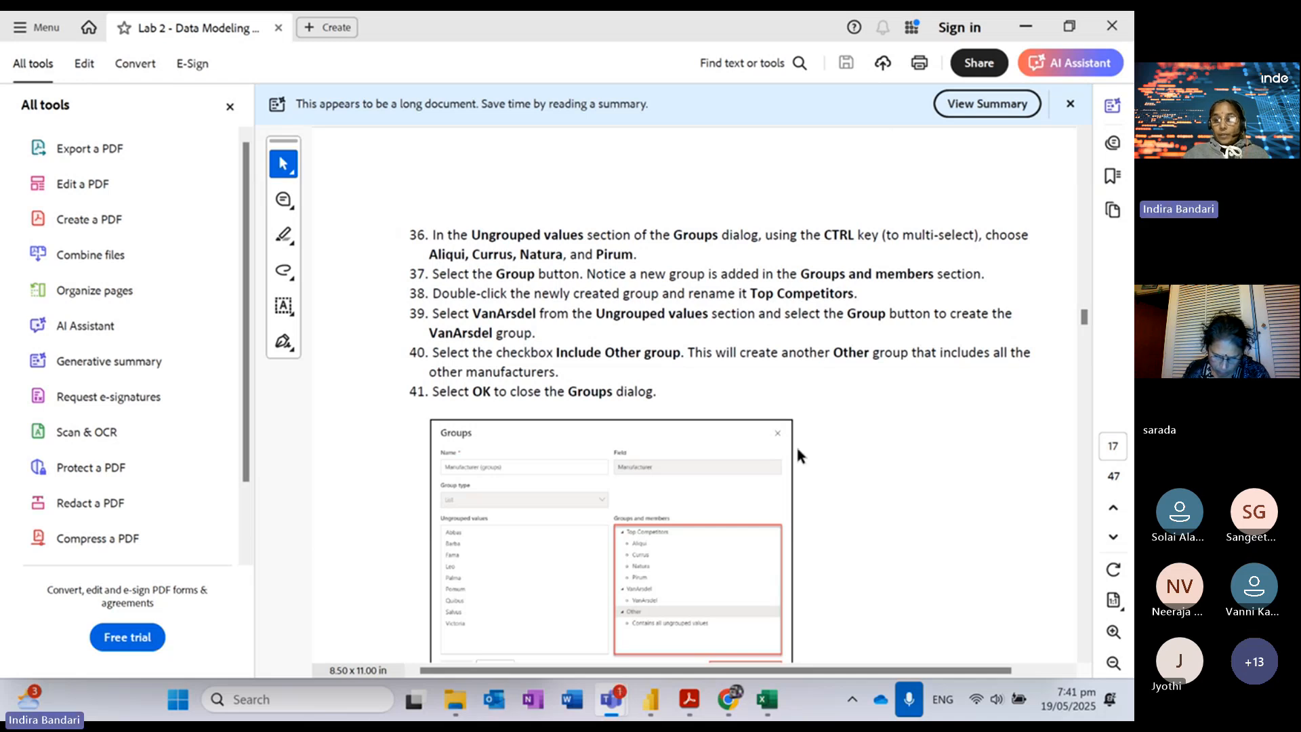
pyautogui.moveTo(650, 698)
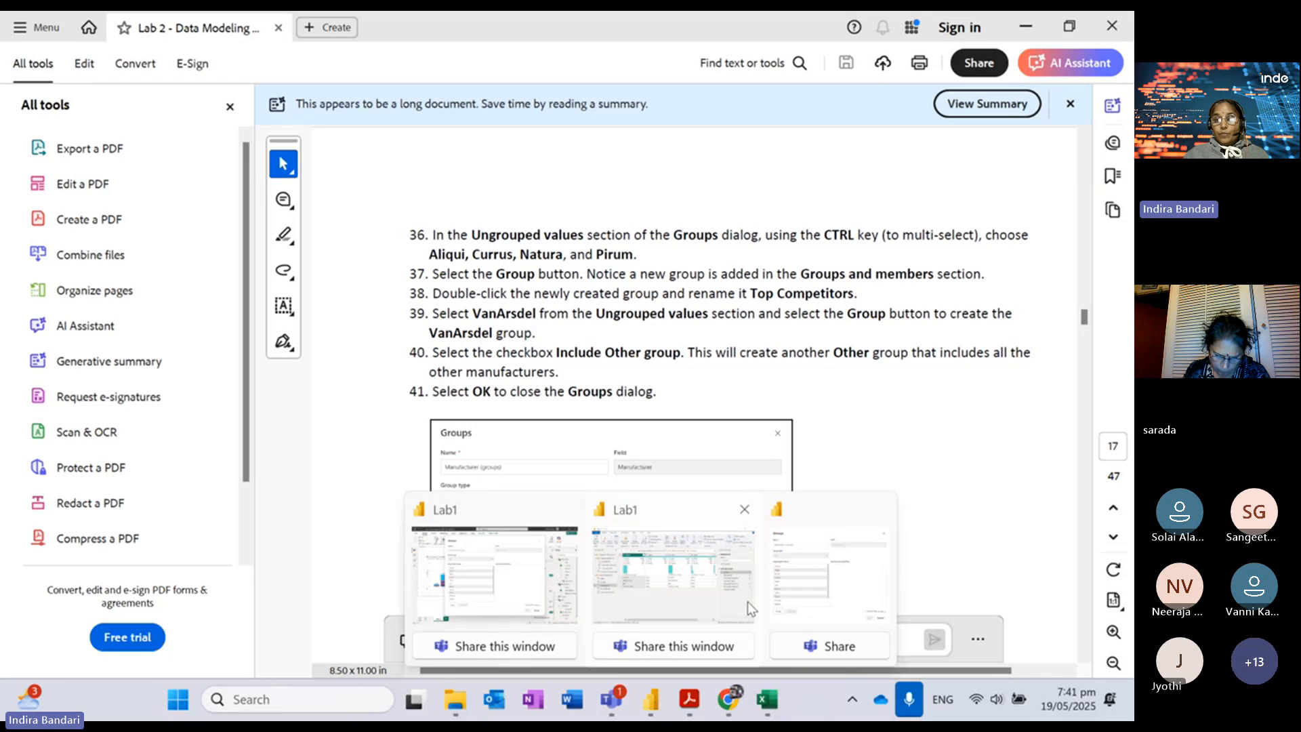
pyautogui.moveTo(709, 580)
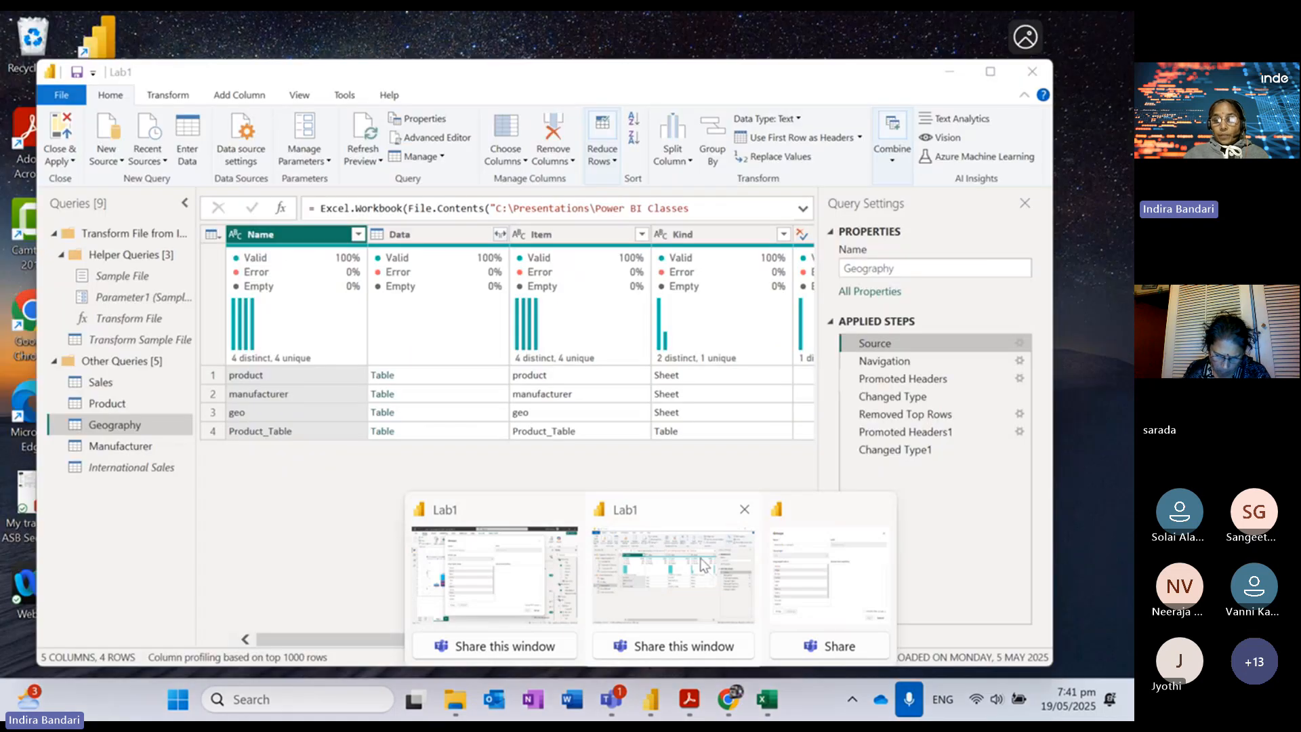
pyautogui.moveTo(832, 570)
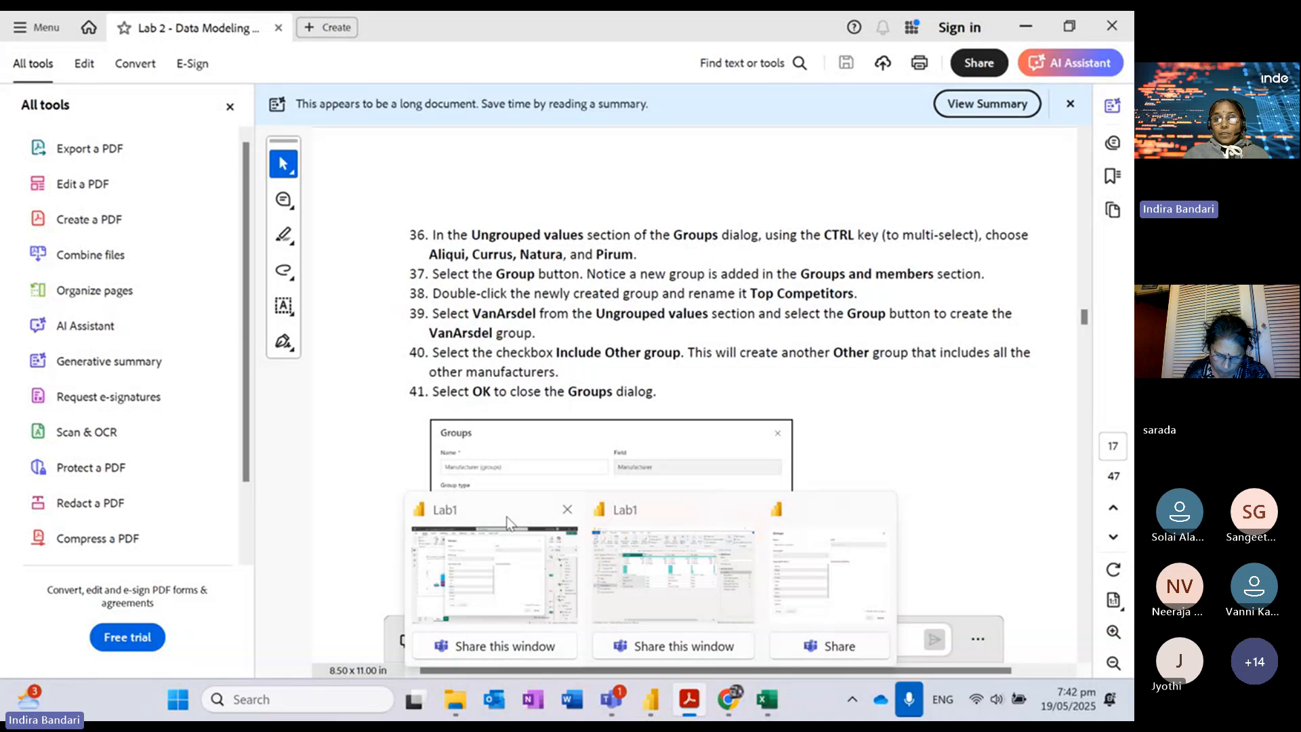
# Step: Group Aliqui, Currus, Natura and Pirum and name the group 'Top Competitors'
pyautogui.click(507, 515)
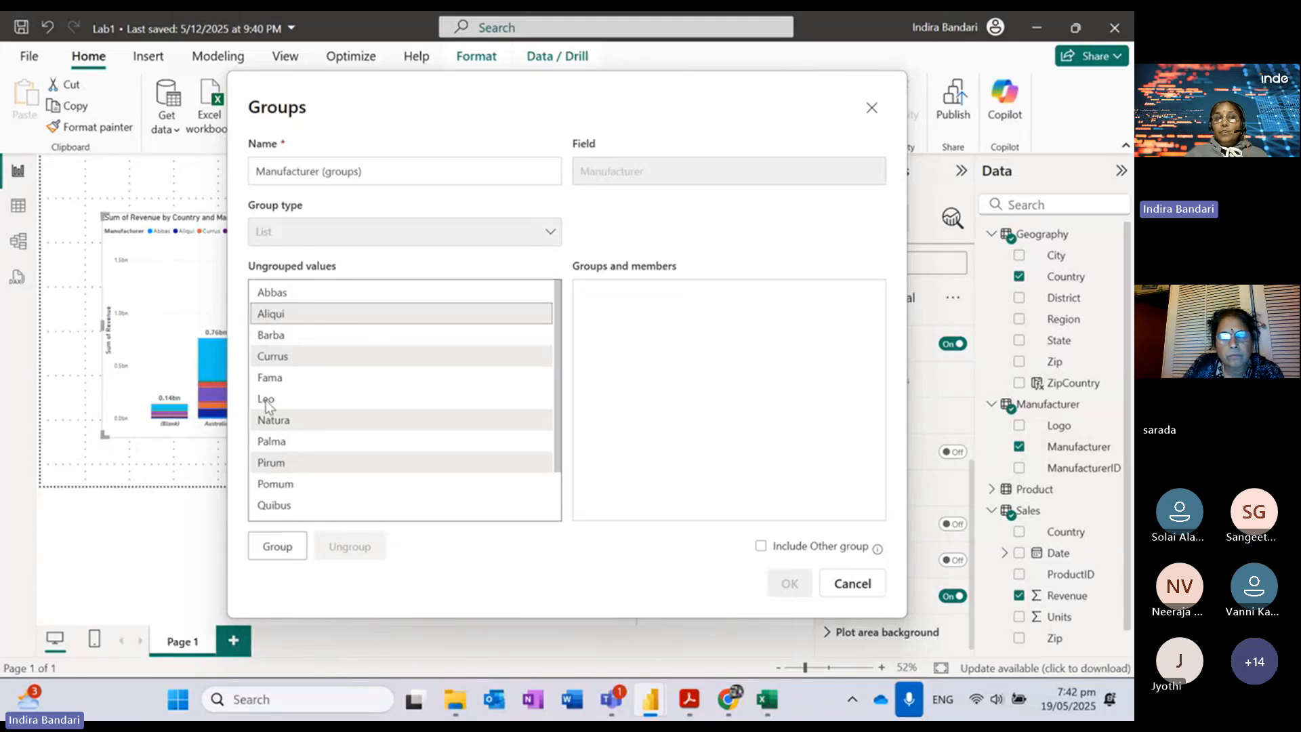
pyautogui.click(279, 546)
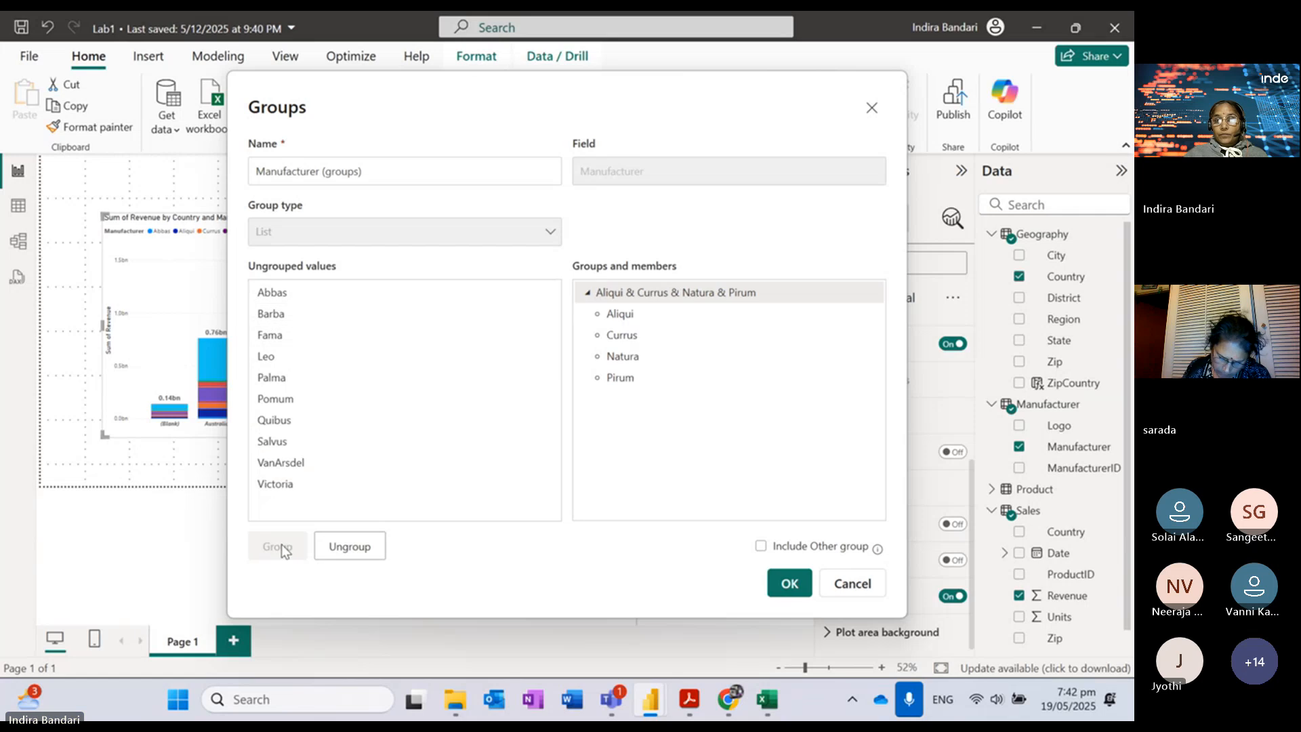
pyautogui.doubleClick(714, 296)
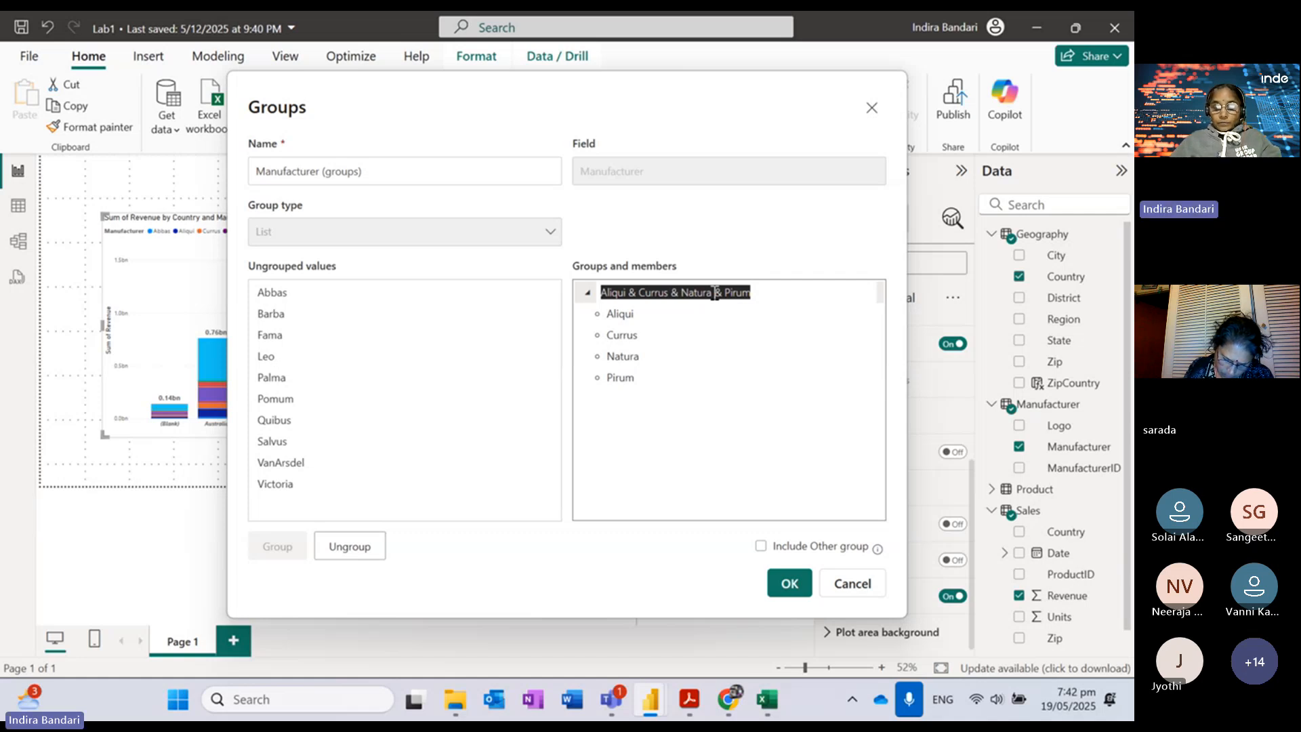
pyautogui.write('Top ')
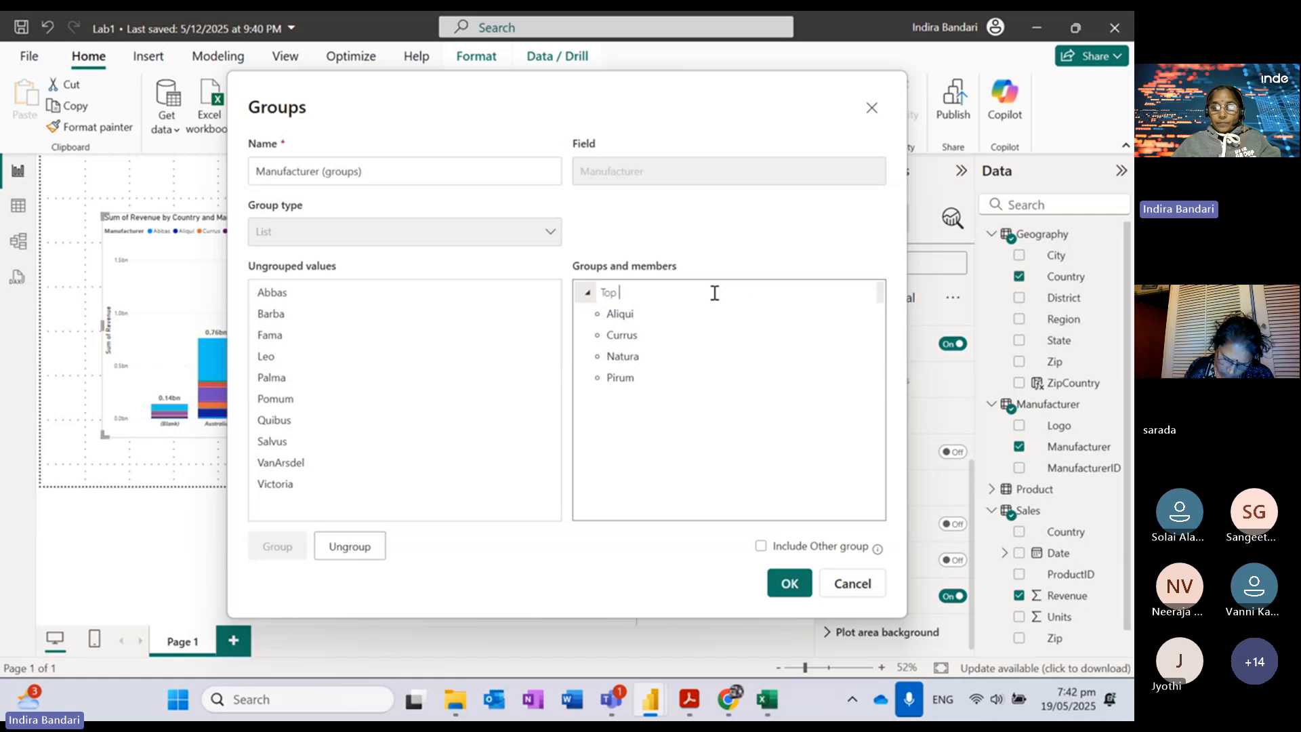
pyautogui.write('Competitors')
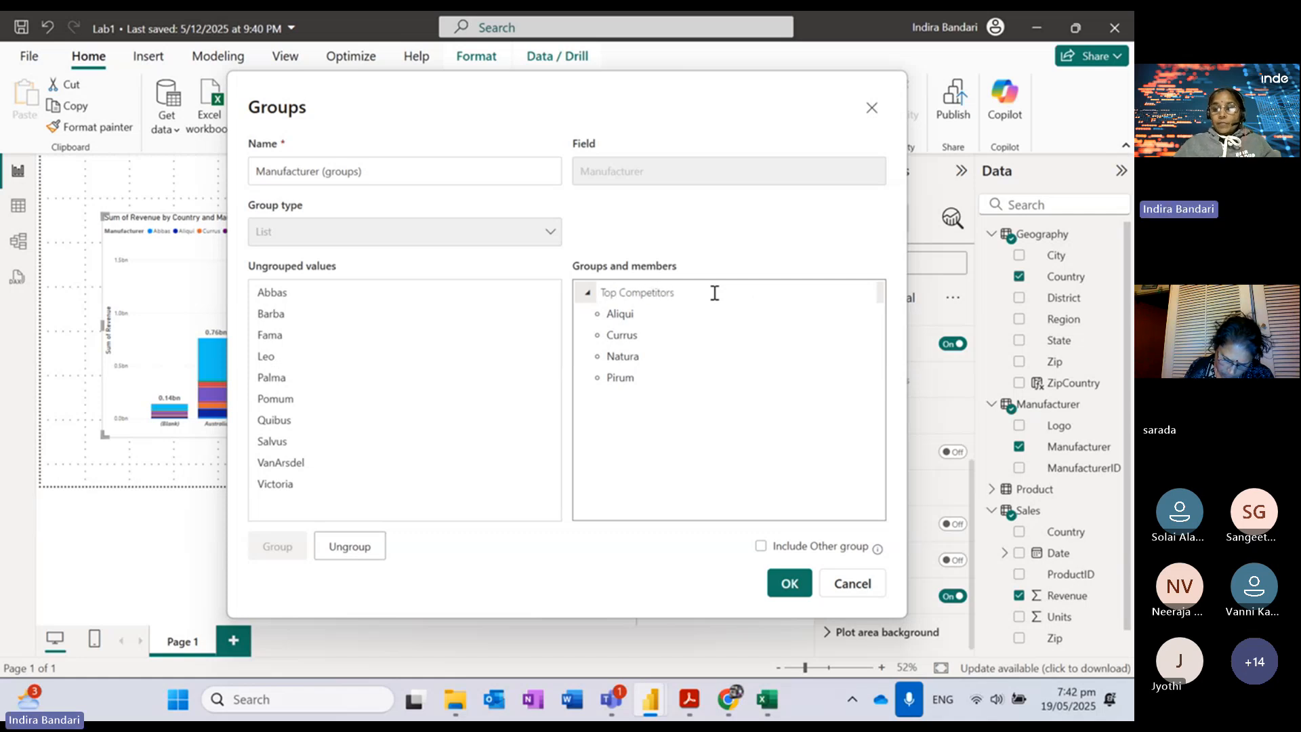
pyautogui.press('Return')
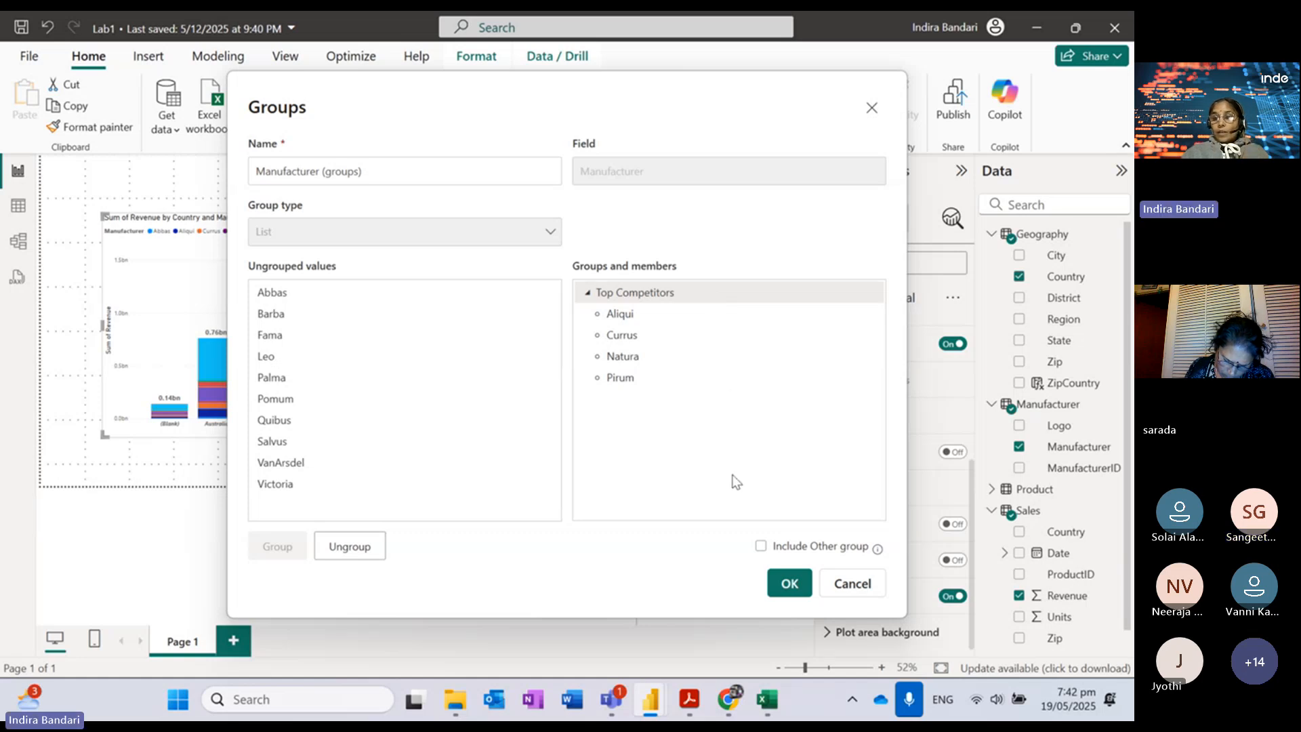
pyautogui.click(688, 709)
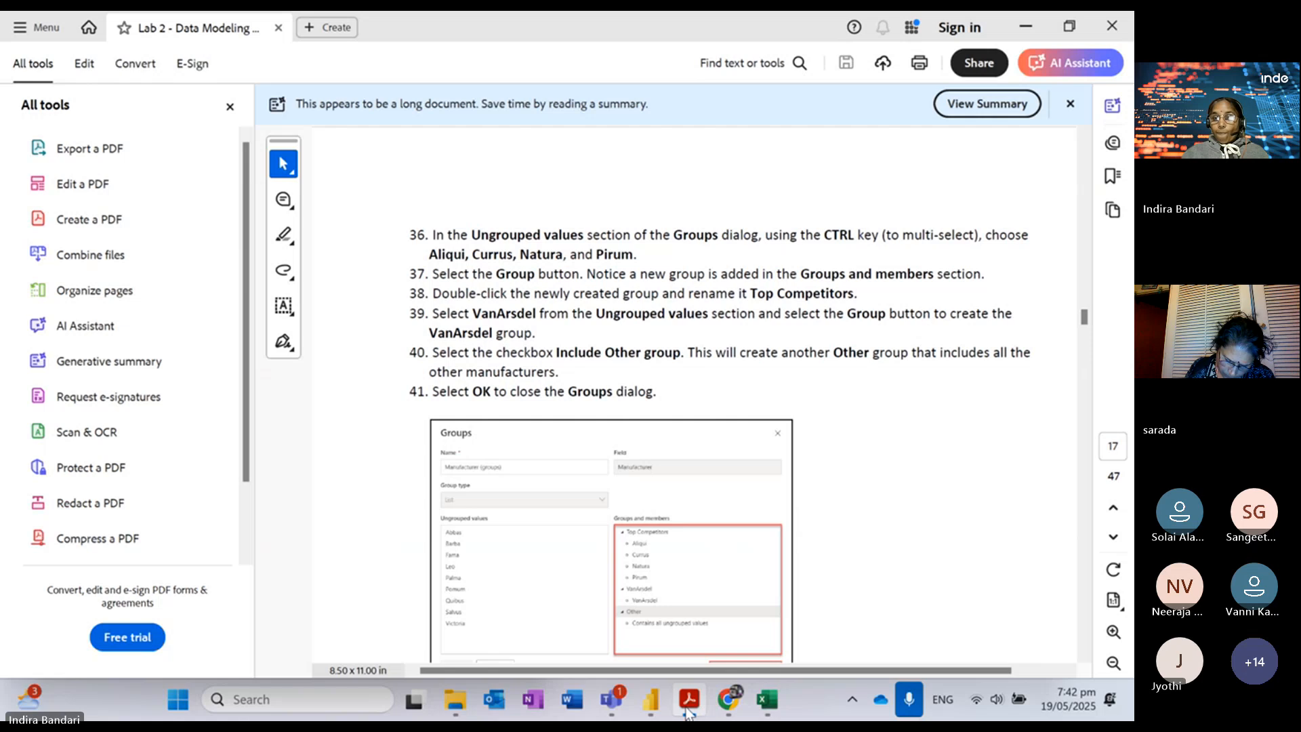
pyautogui.click(688, 705)
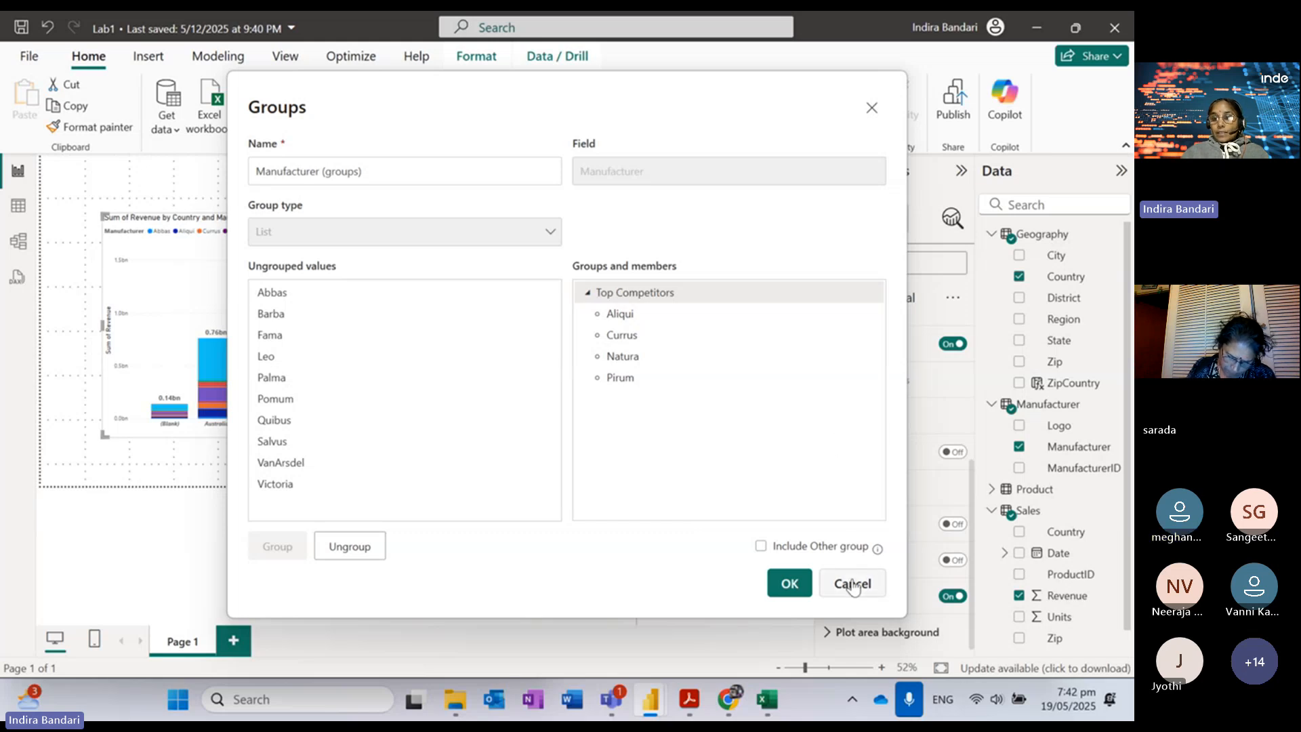
# Step: Save the Top Competitors grouping, then choose Edit groups on the Manufacturer (groups) field
pyautogui.click(786, 586)
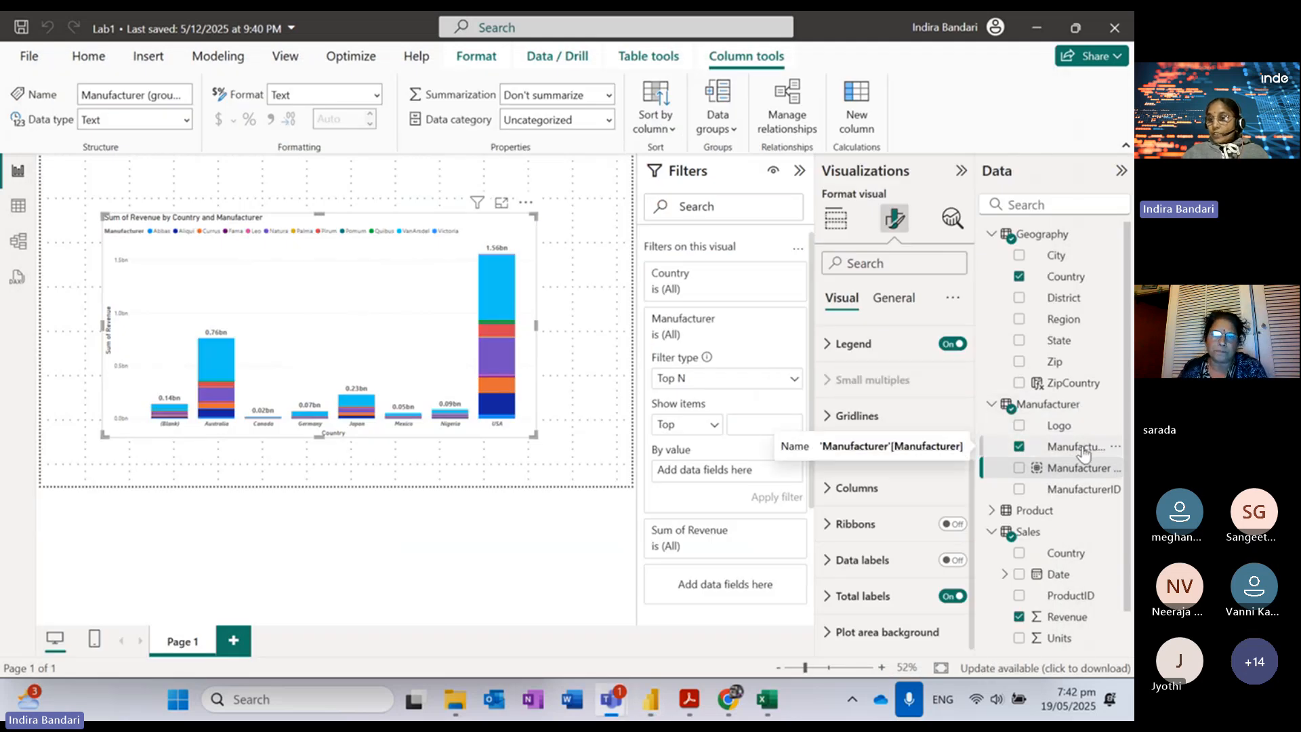
pyautogui.click(1120, 444)
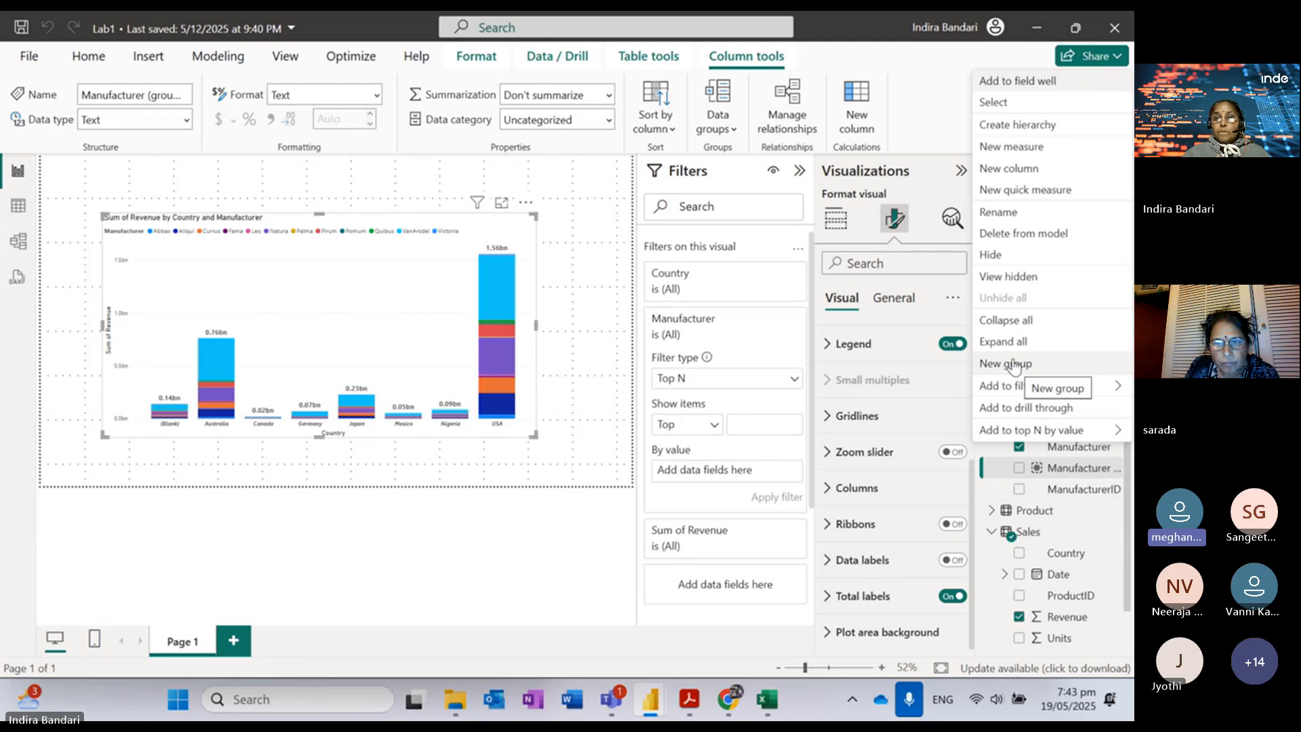
pyautogui.click(1037, 473)
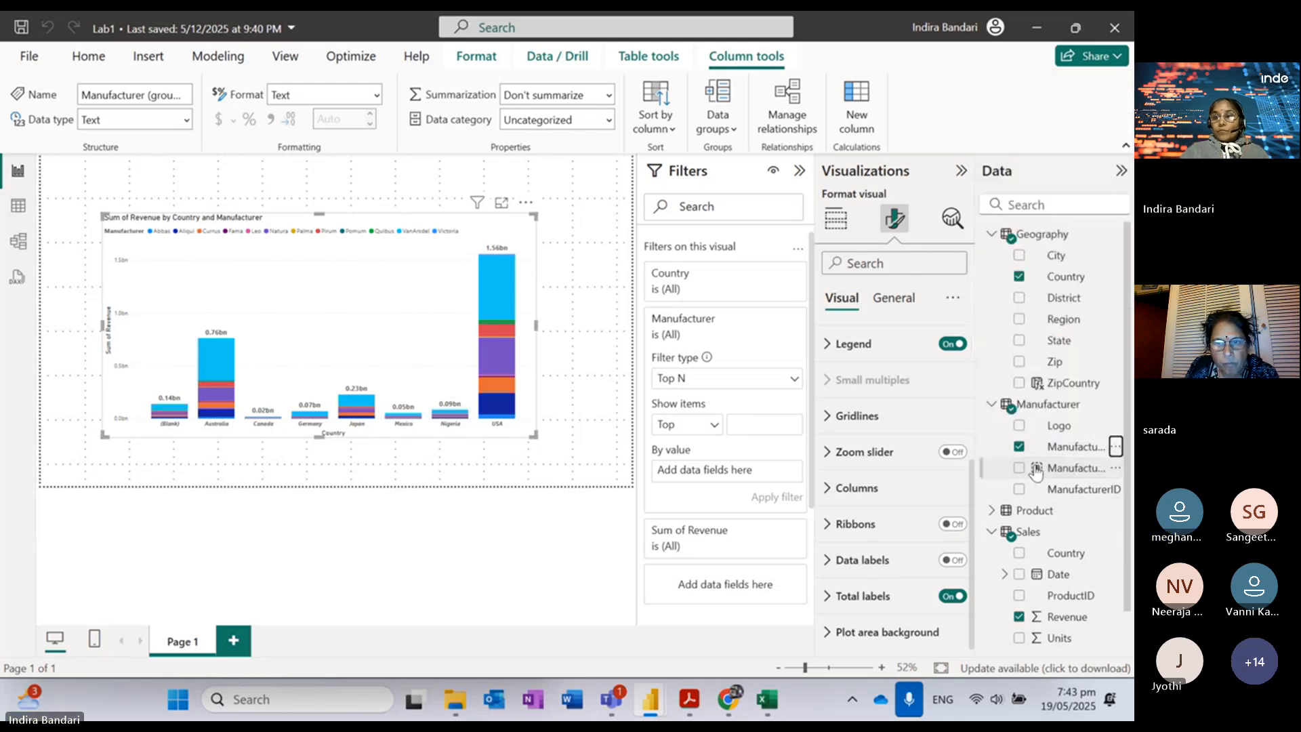
pyautogui.click(1117, 467)
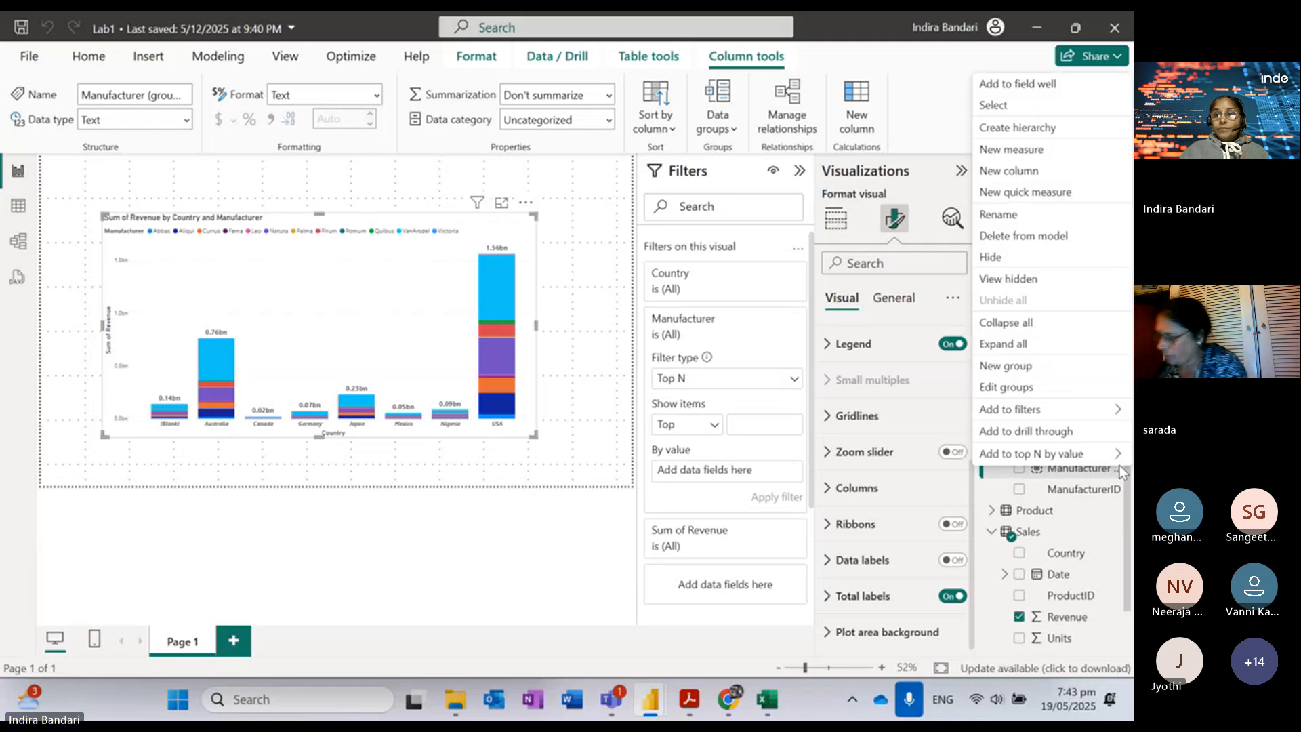
pyautogui.click(1023, 386)
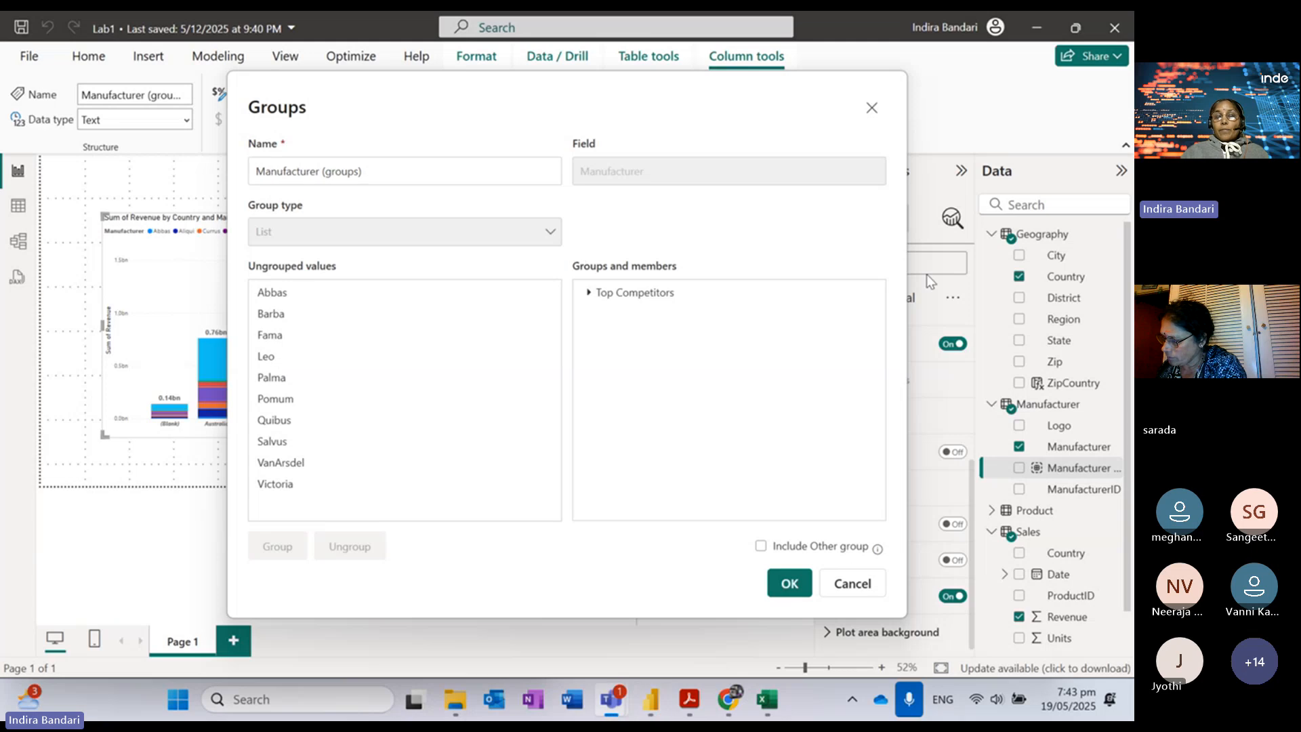
# Step: Try grouping VanArsdel and undo it, then ungroup Top Competitors back into individual manufacturers
pyautogui.click(589, 293)
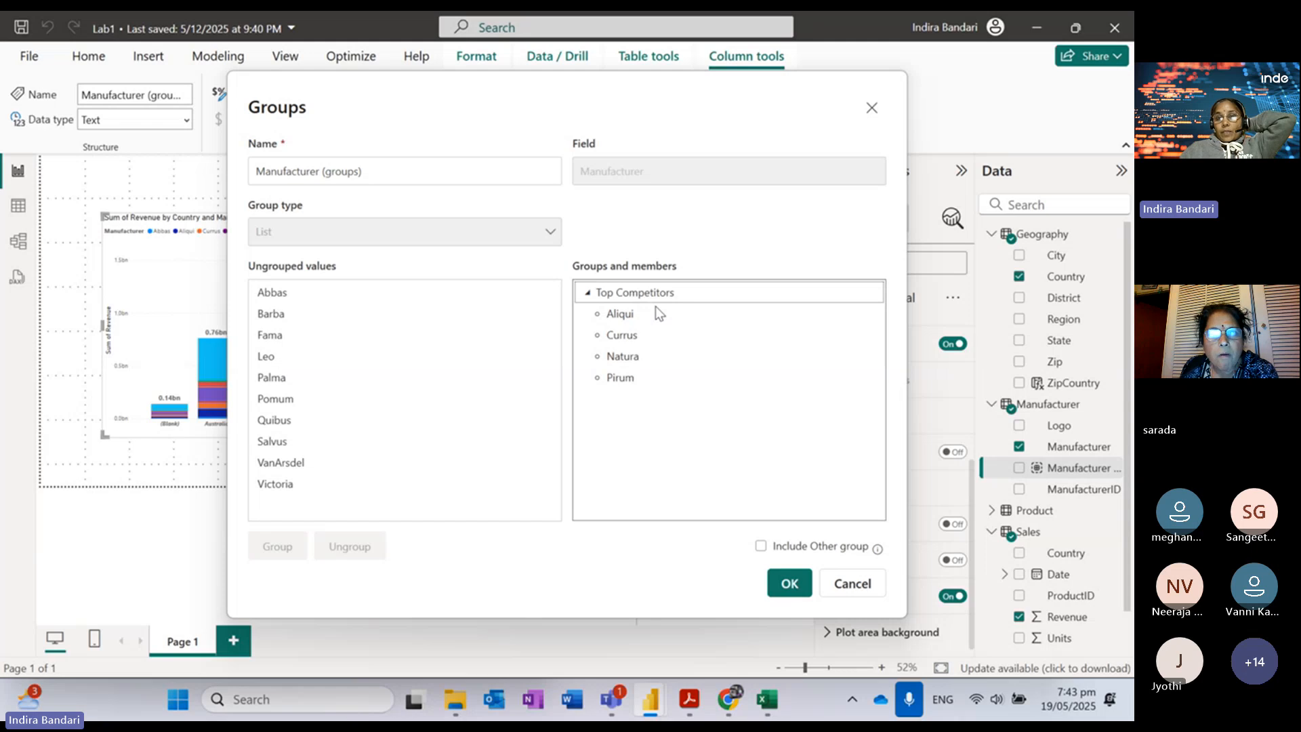
pyautogui.click(293, 468)
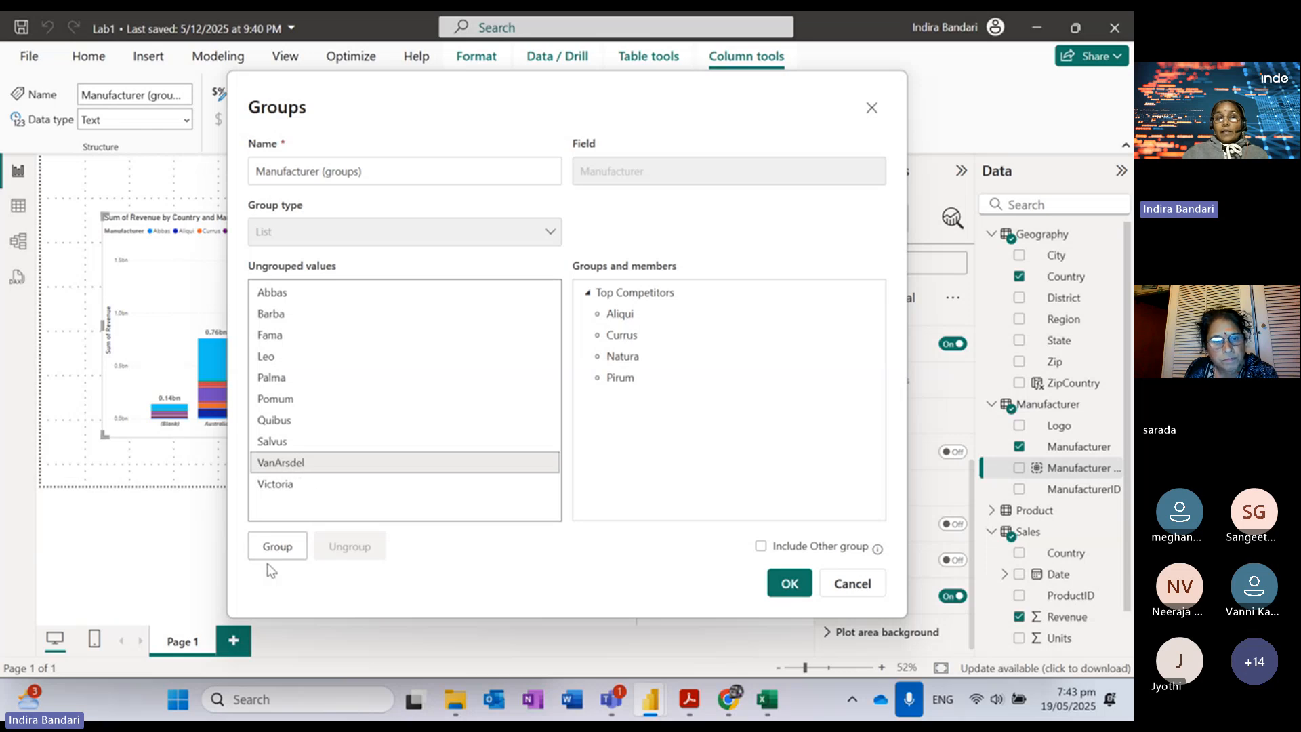
pyautogui.click(279, 548)
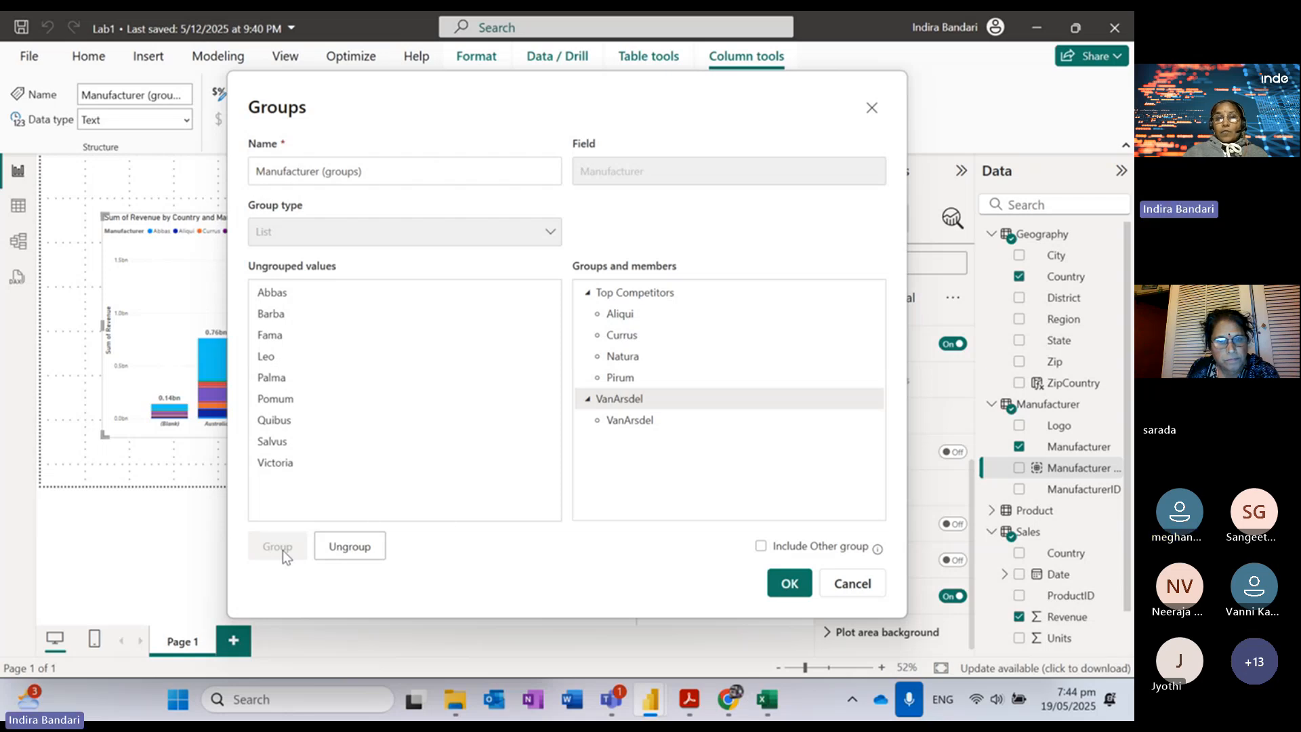
pyautogui.click(367, 555)
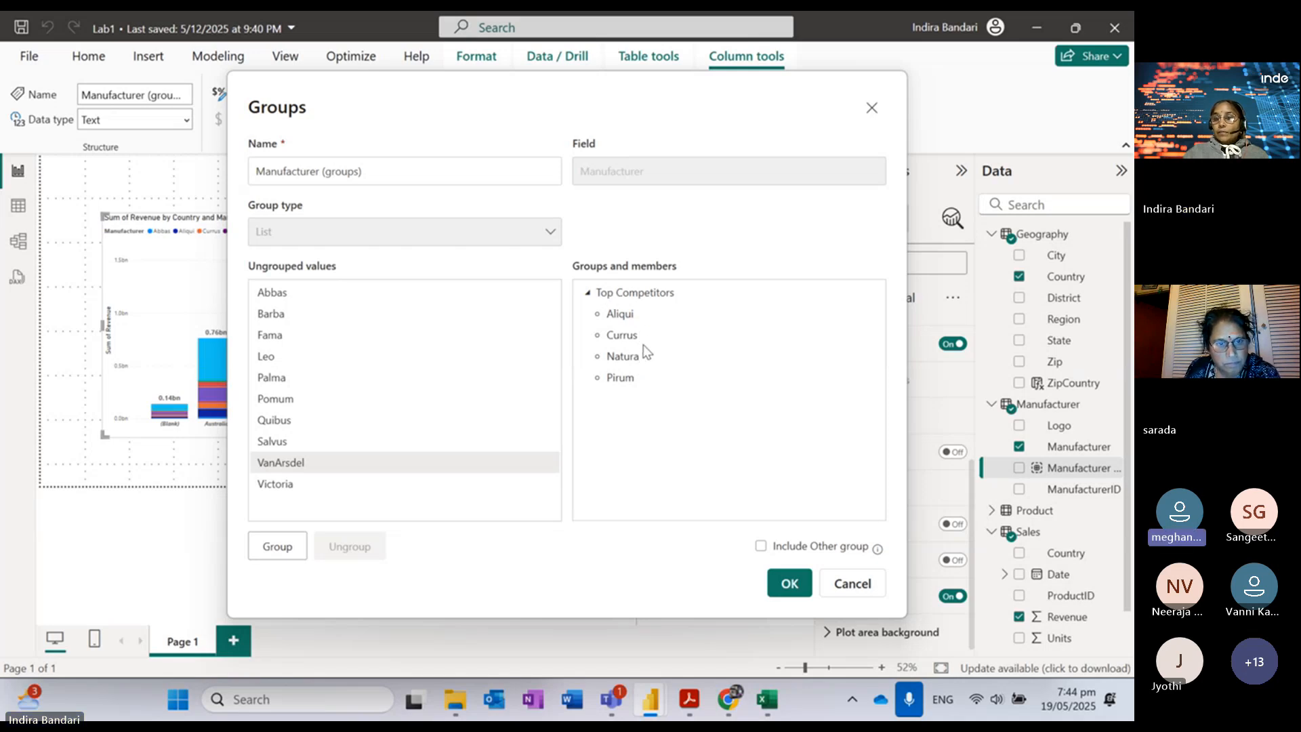
pyautogui.click(635, 293)
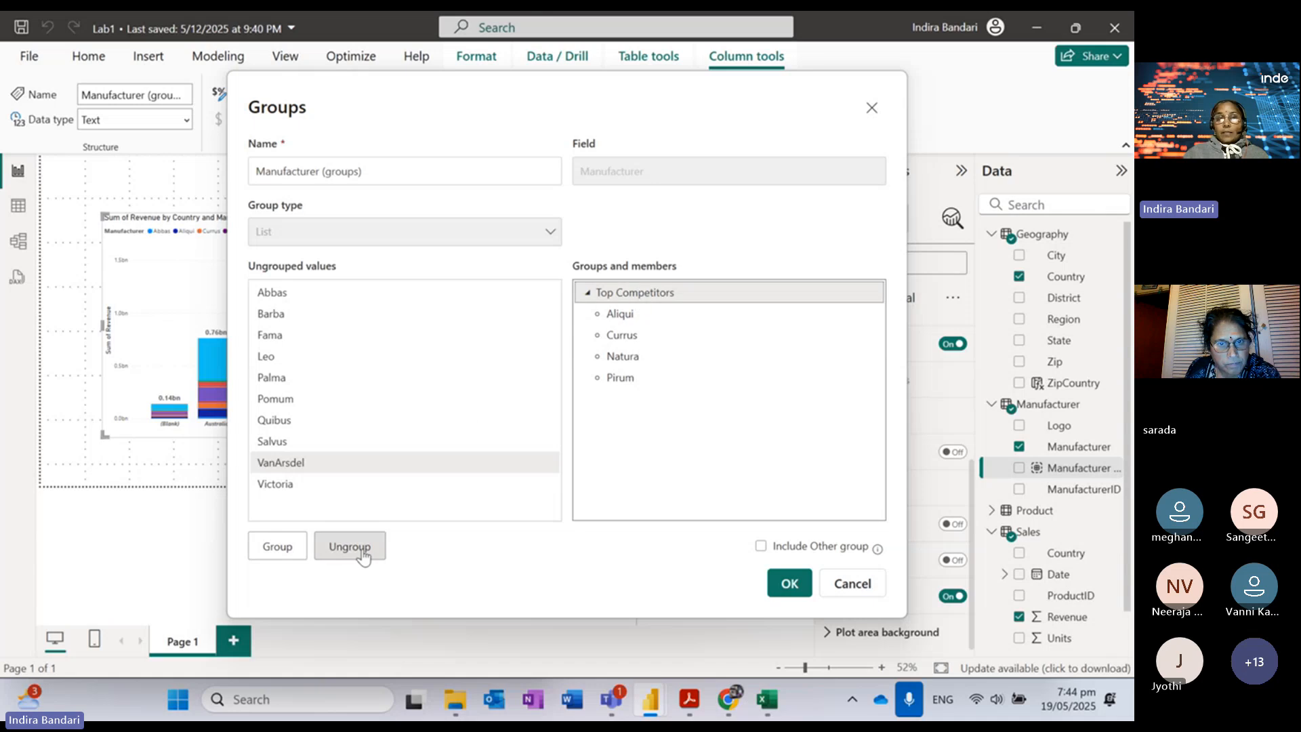
pyautogui.click(359, 547)
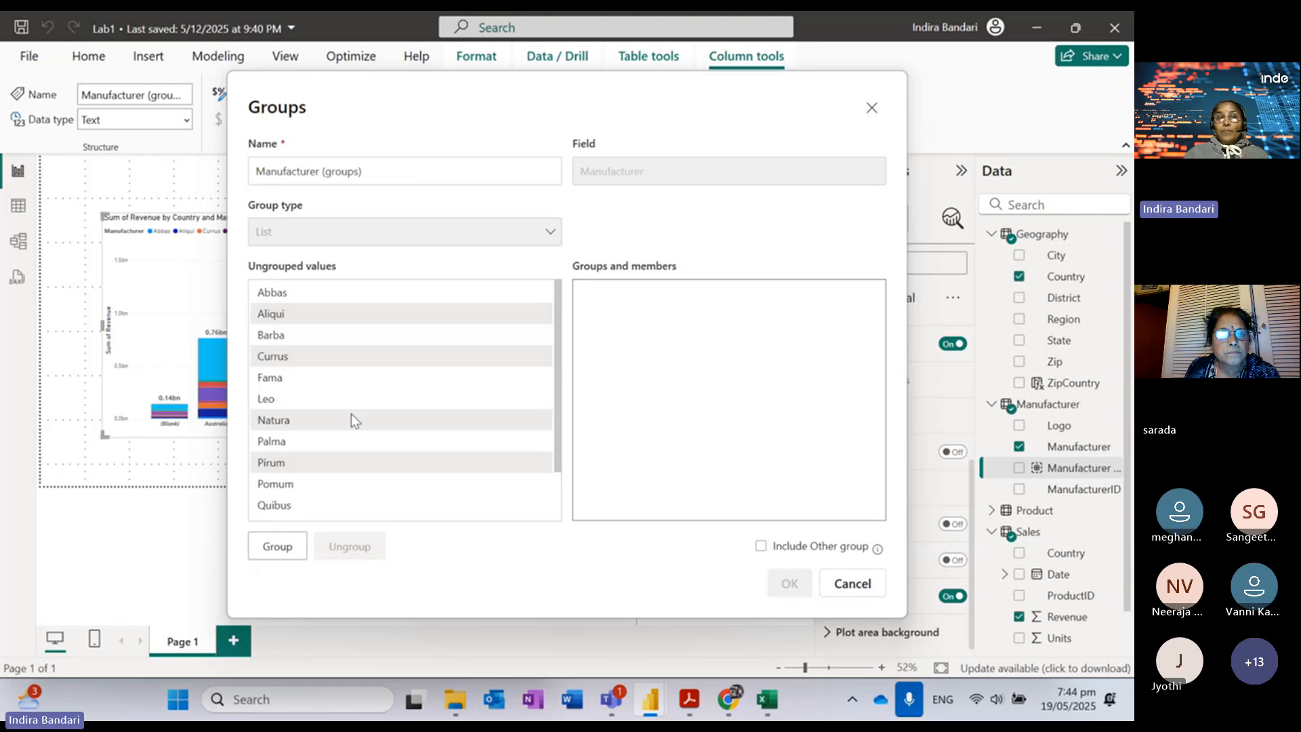
# Step: Group Aliqui, Currus, Natura and Pirum together and name the group 'Top Competitors'
pyautogui.click(292, 316)
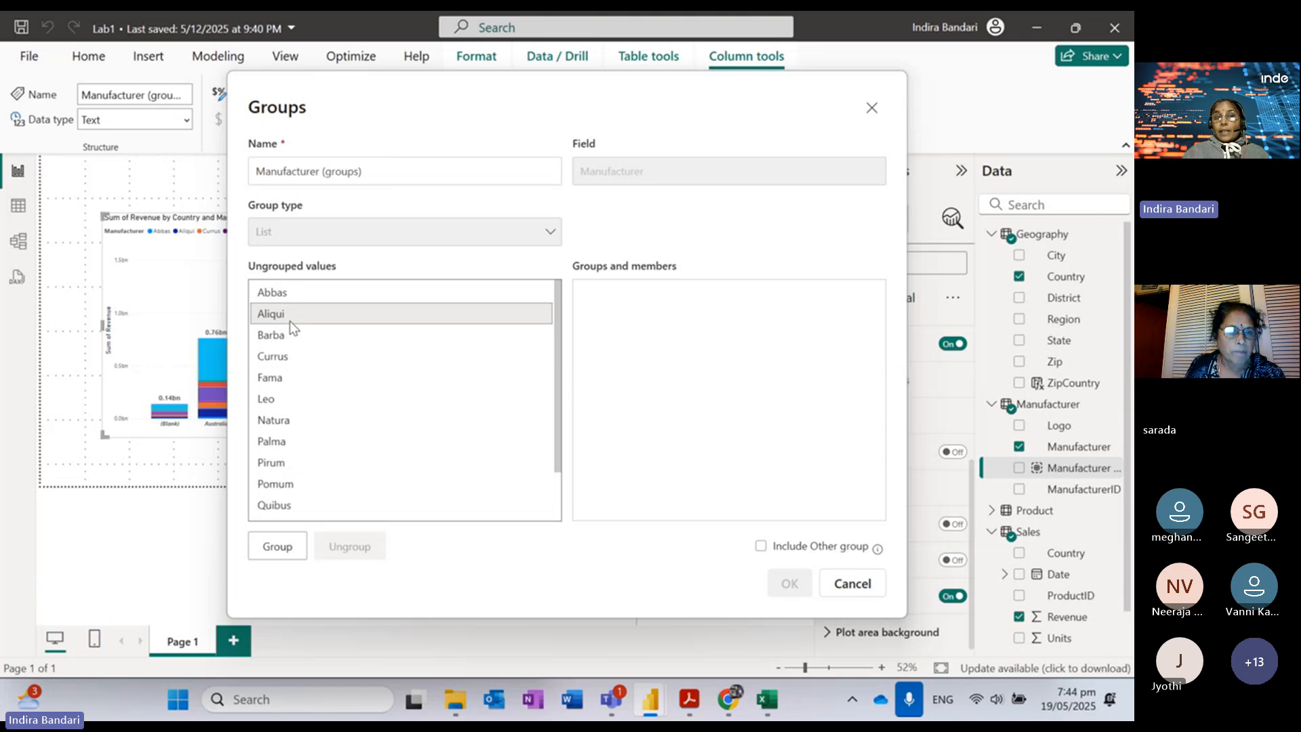
pyautogui.keyDown('ctrl'); pyautogui.click(290, 358); pyautogui.keyUp('ctrl')
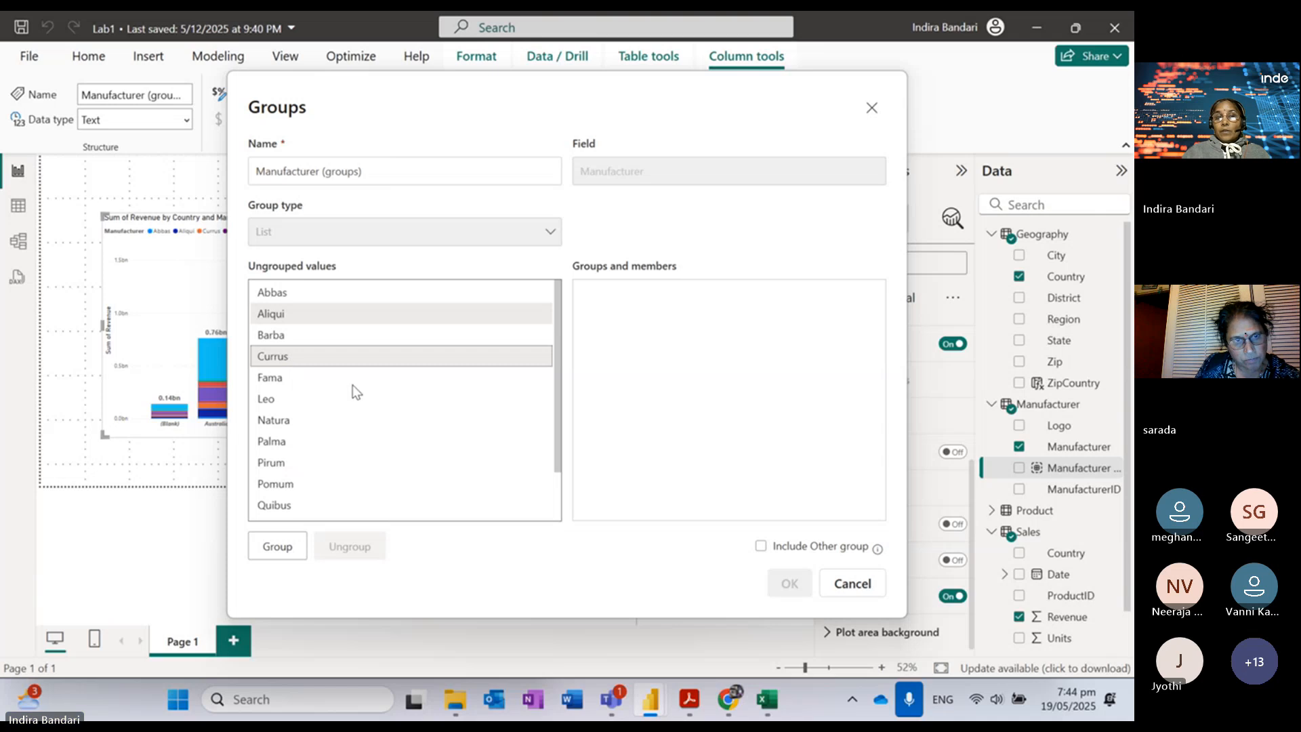
pyautogui.keyDown('ctrl'); pyautogui.click(290, 422); pyautogui.keyUp('ctrl')
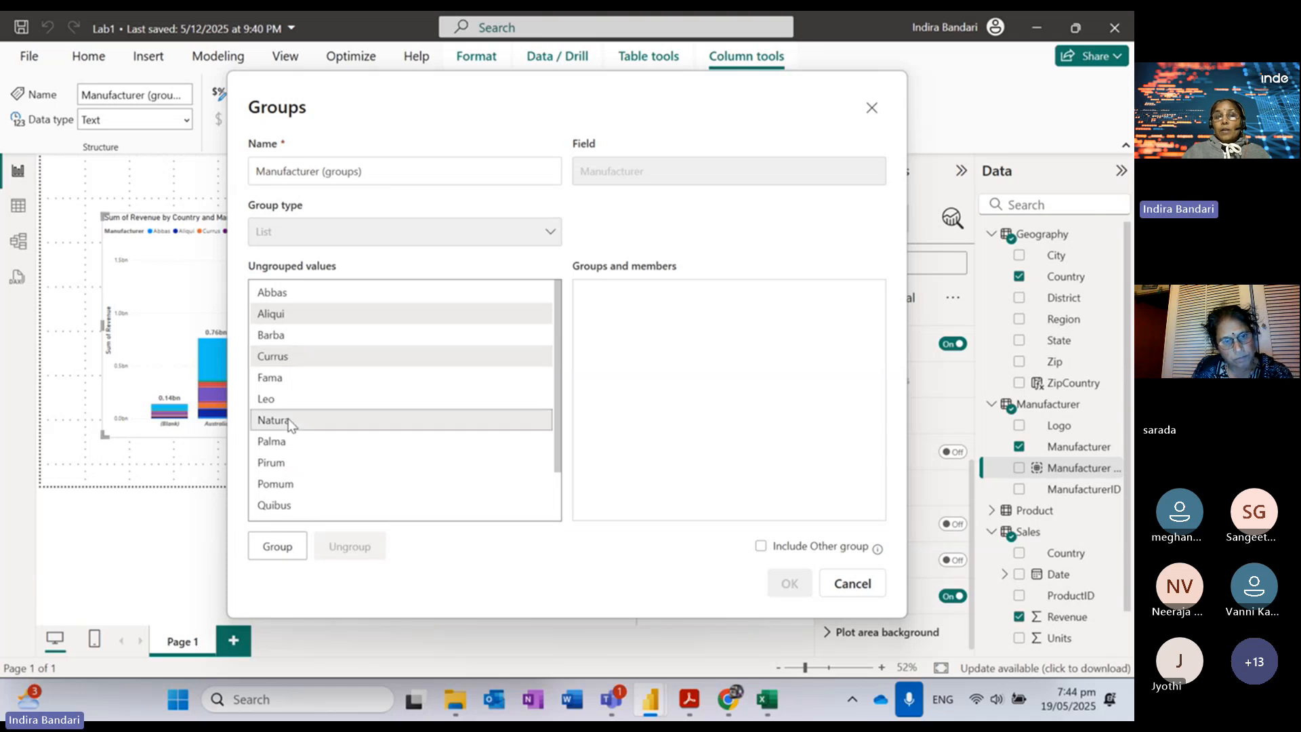
pyautogui.keyDown('ctrl'); pyautogui.click(282, 469); pyautogui.keyUp('ctrl')
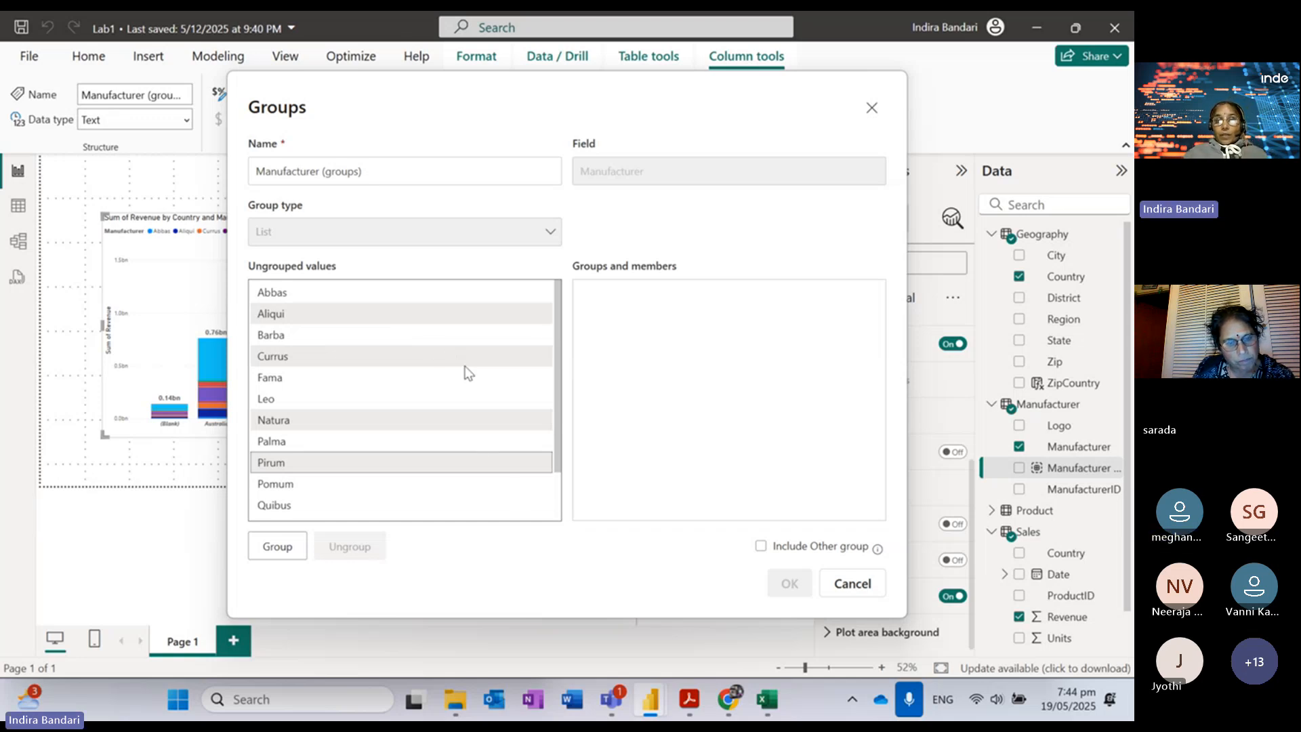
pyautogui.click(277, 549)
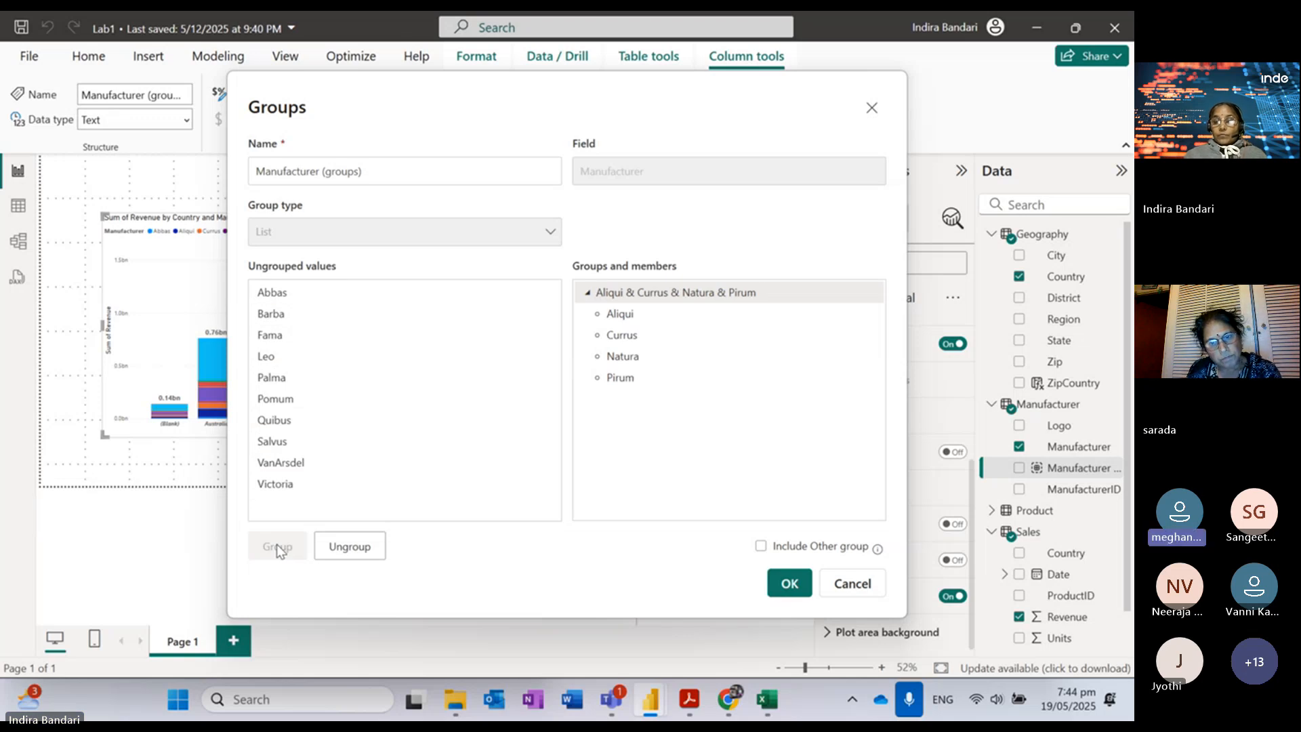
pyautogui.doubleClick(697, 294)
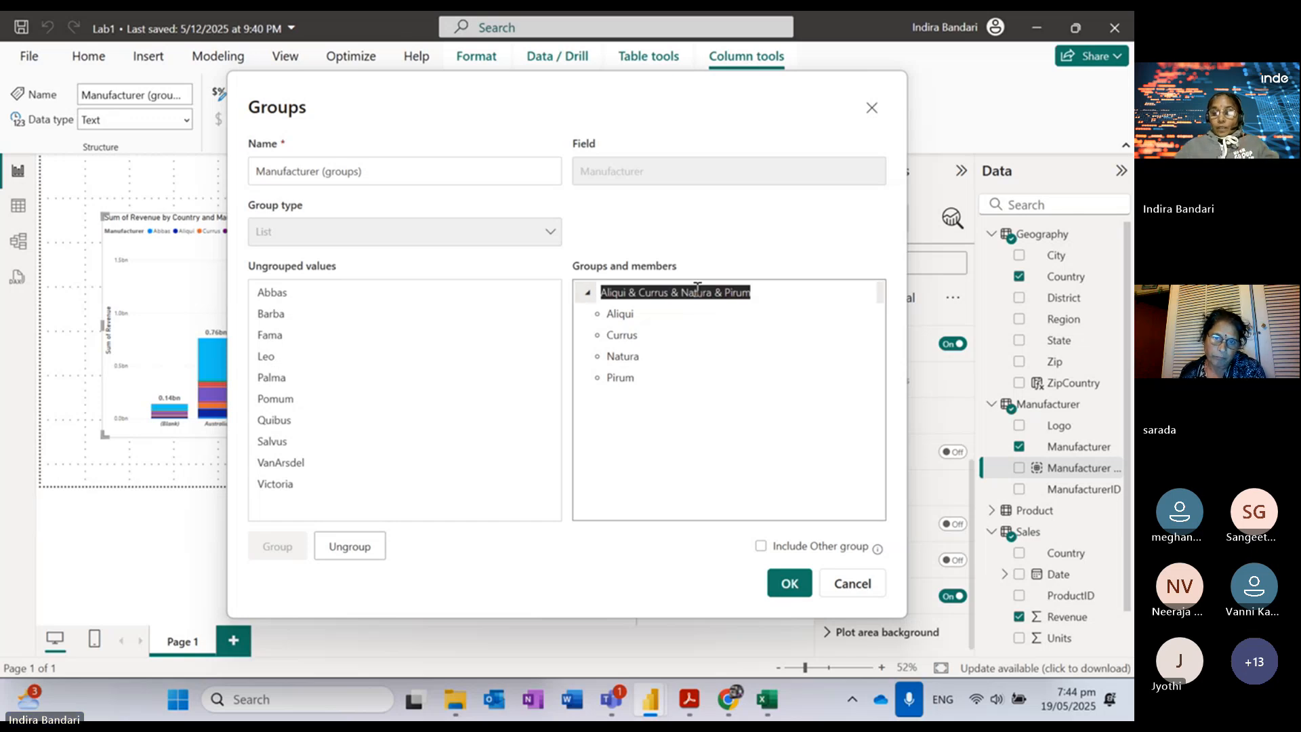
pyautogui.write('Top')
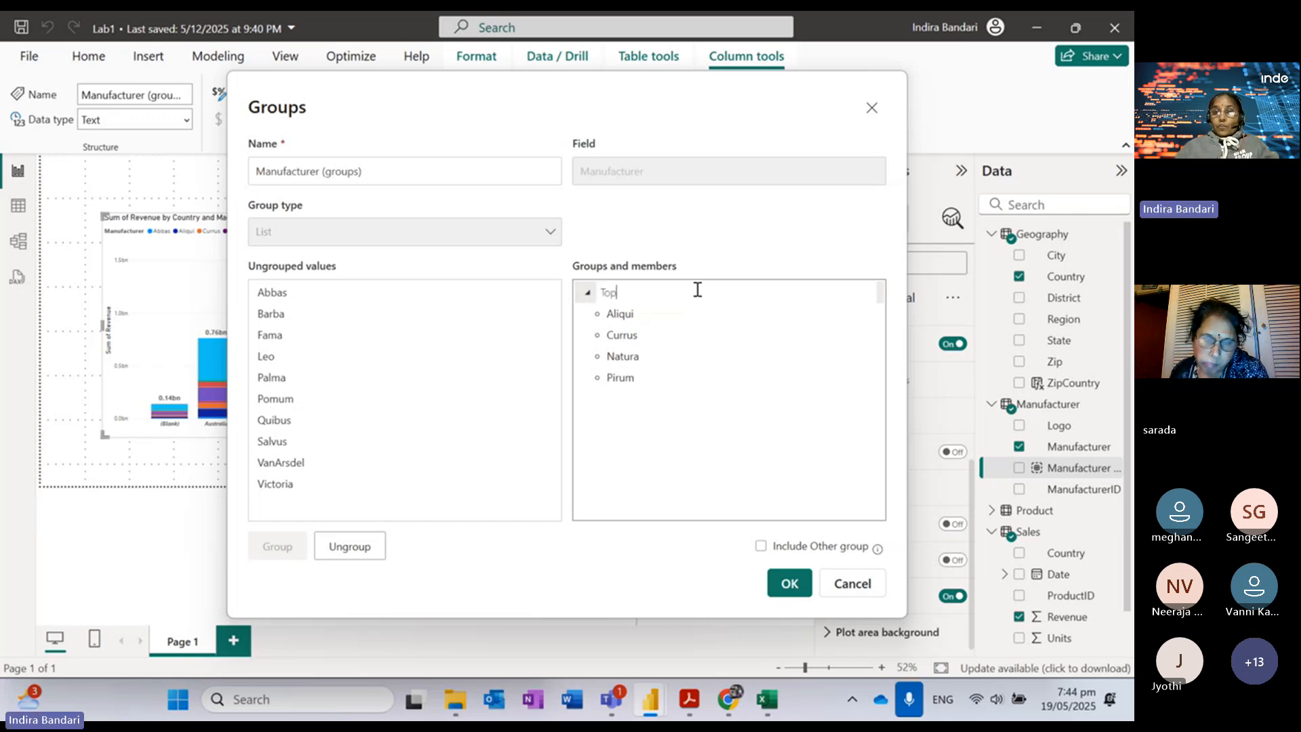
pyautogui.write(' Compet')
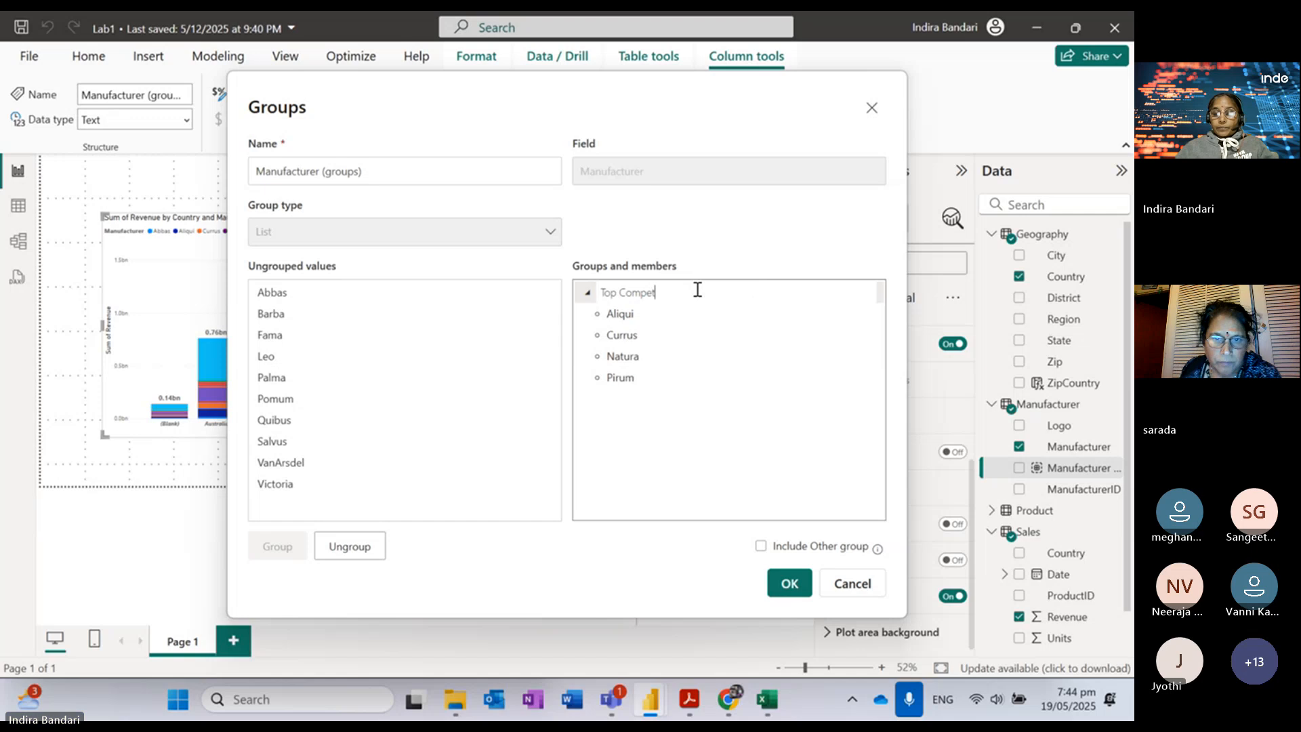
pyautogui.write('itors')
pyautogui.press('Return')
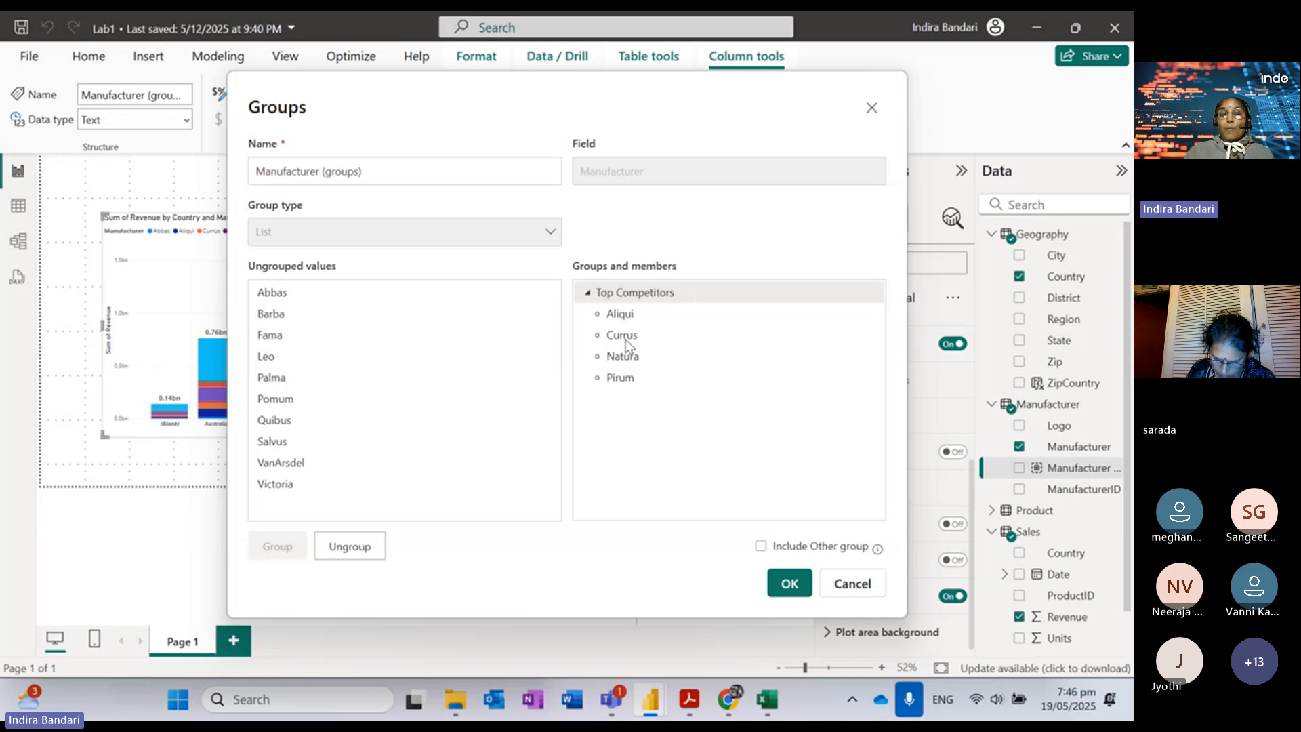
# Step: Make VanArsdel its own group, include an Other group, and save the grouping
pyautogui.click(297, 465)
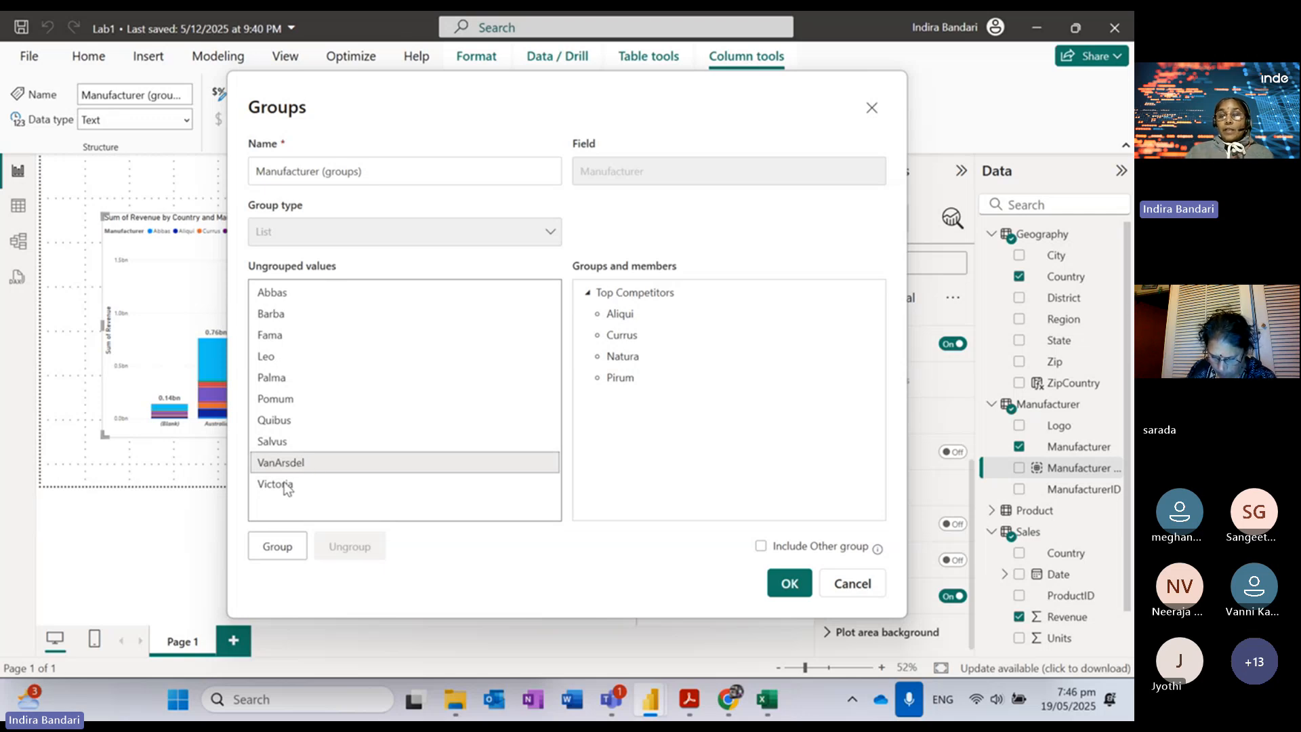
pyautogui.click(273, 547)
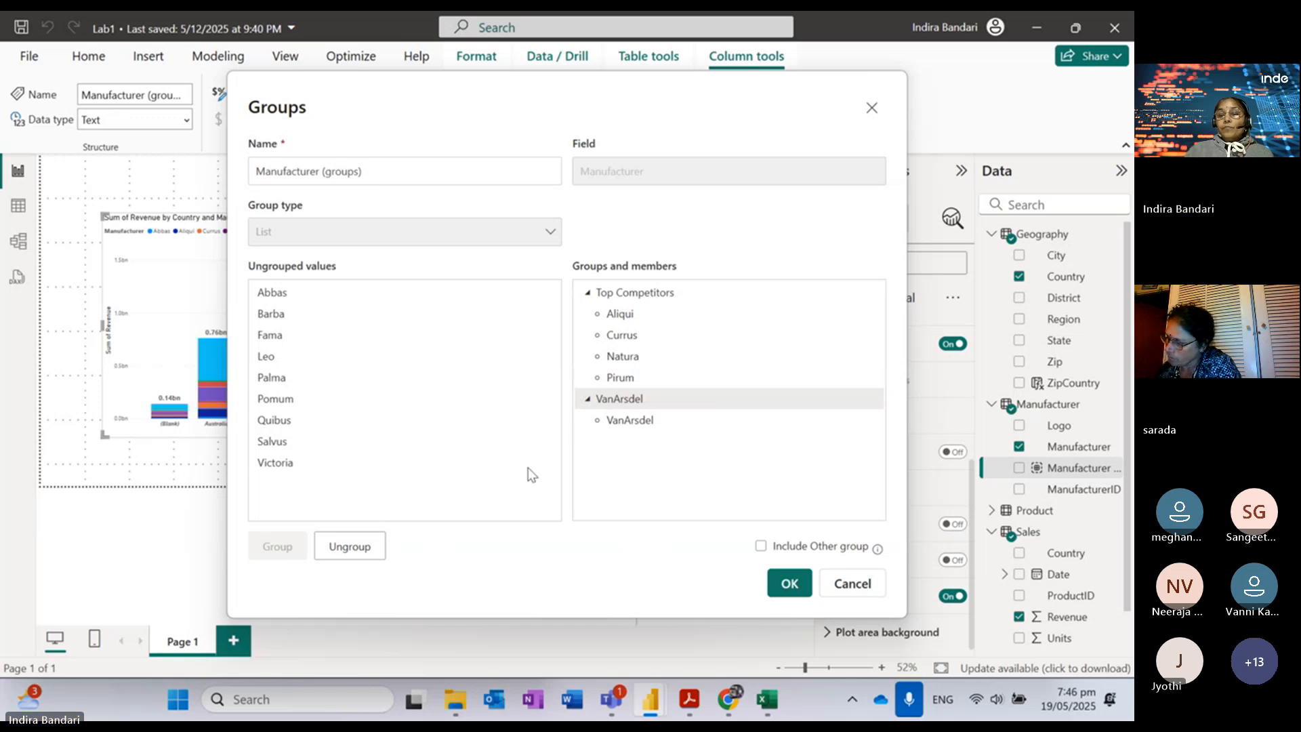
pyautogui.click(761, 547)
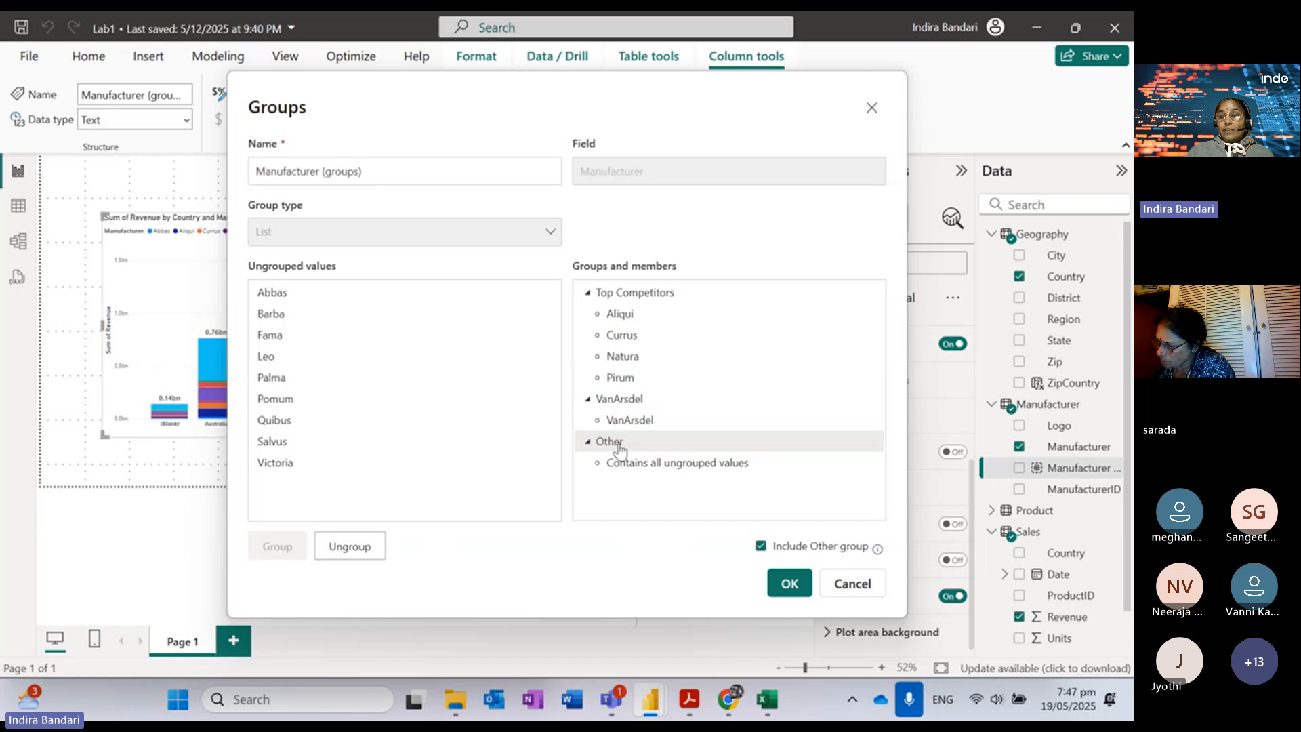
pyautogui.click(789, 592)
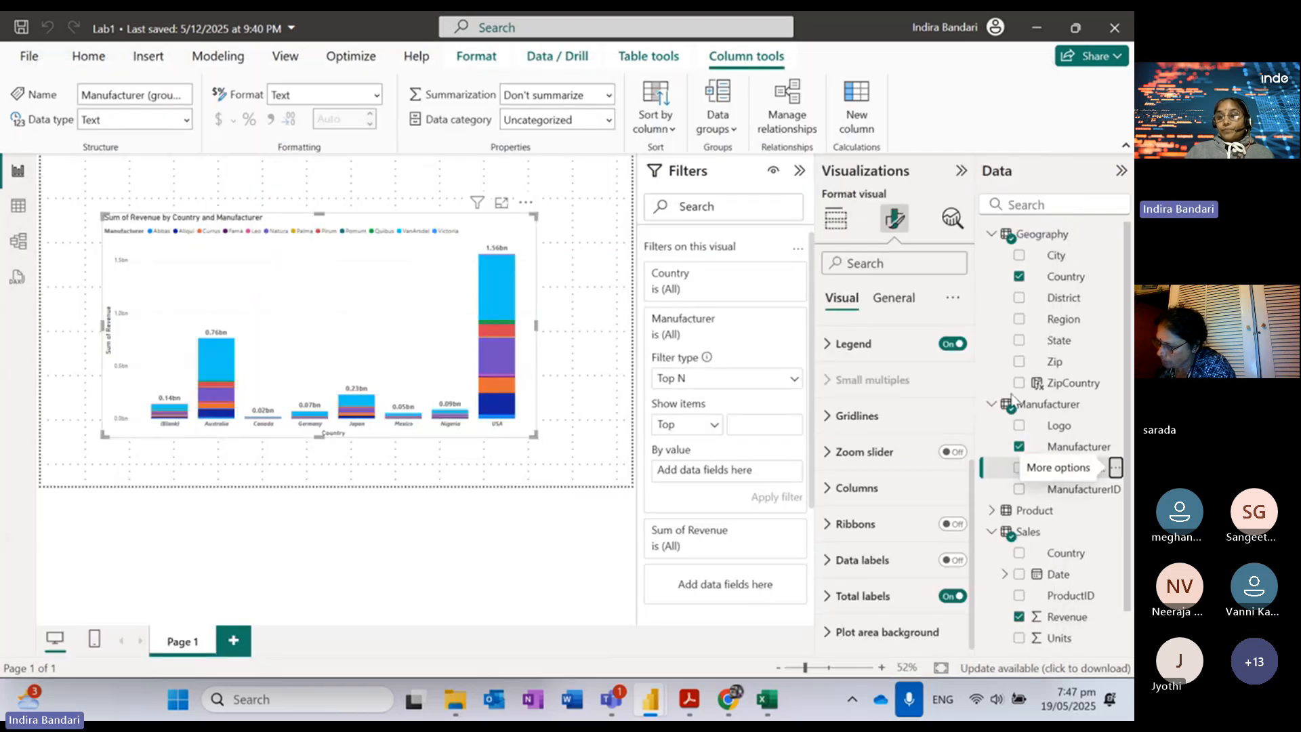
# Step: Read the lab guide PDF down to step 43, then return to the Lab1 report
pyautogui.click(688, 709)
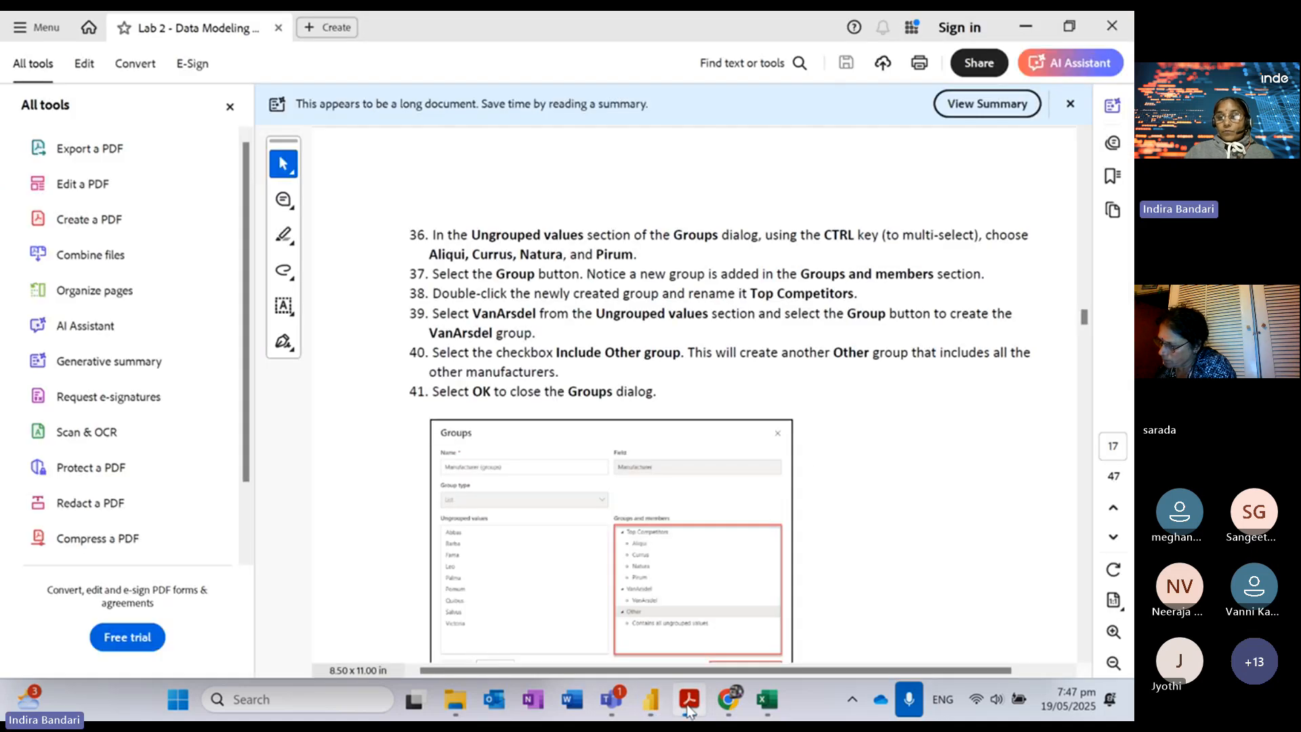
pyautogui.scroll(-8, 808, 461)
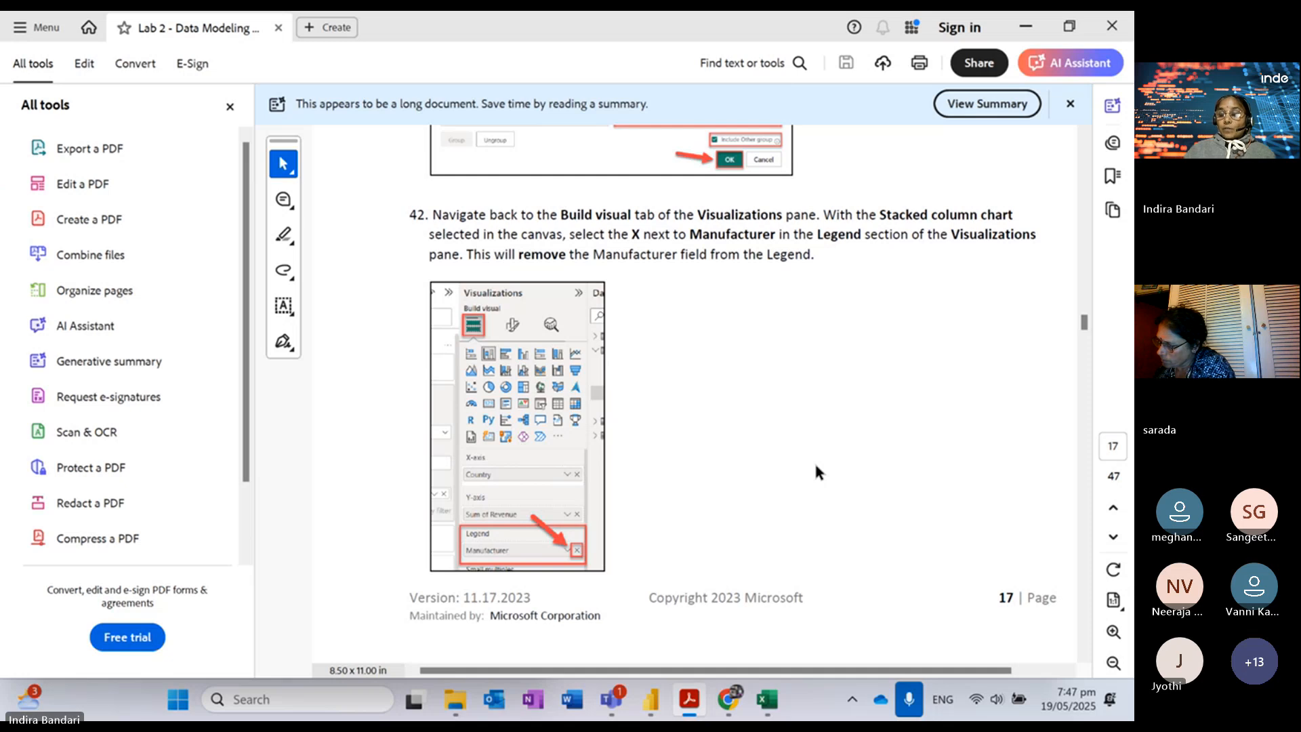
pyautogui.scroll(-5, 815, 460)
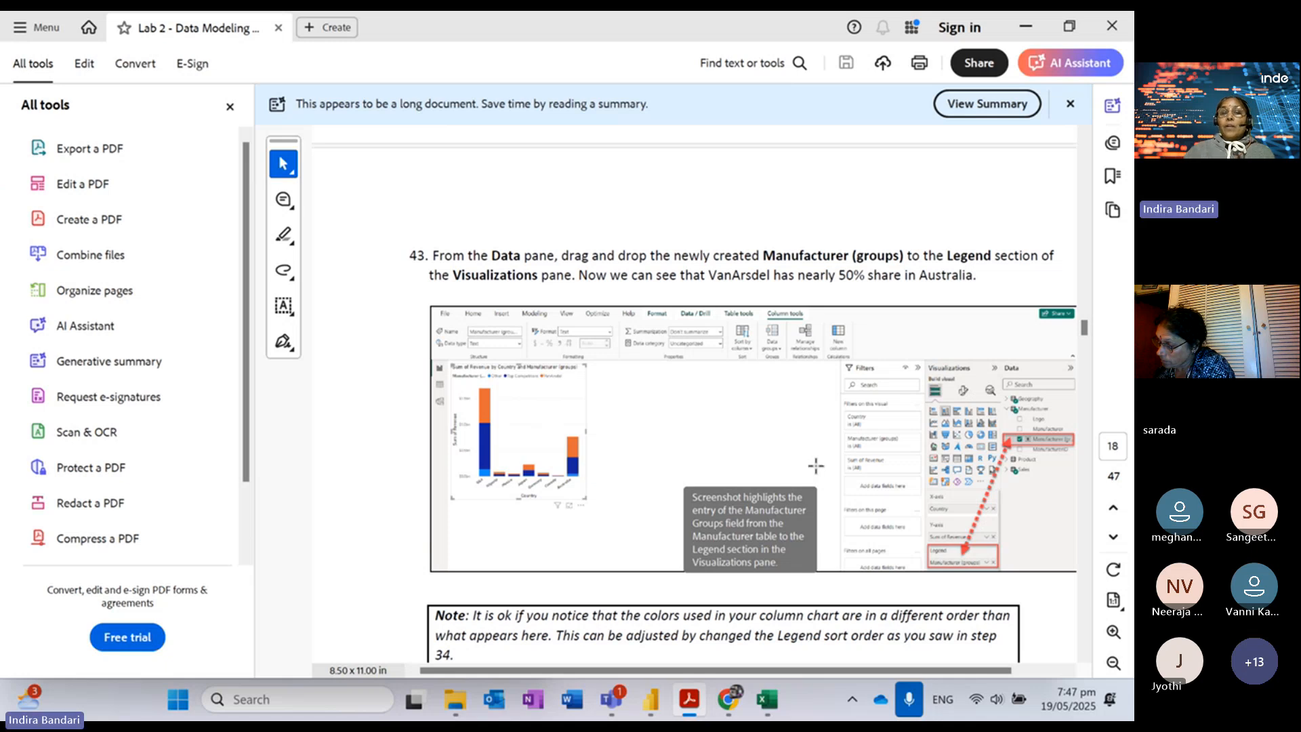
pyautogui.moveTo(651, 699)
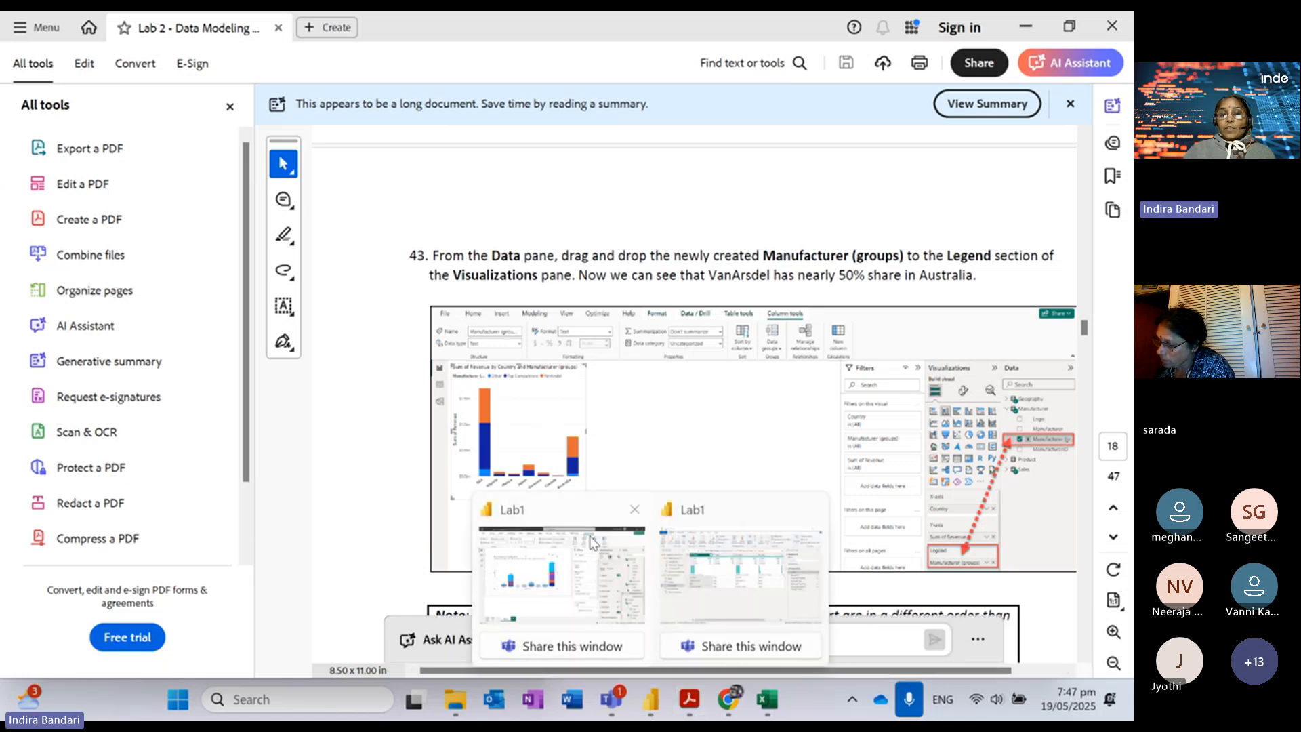
pyautogui.click(556, 515)
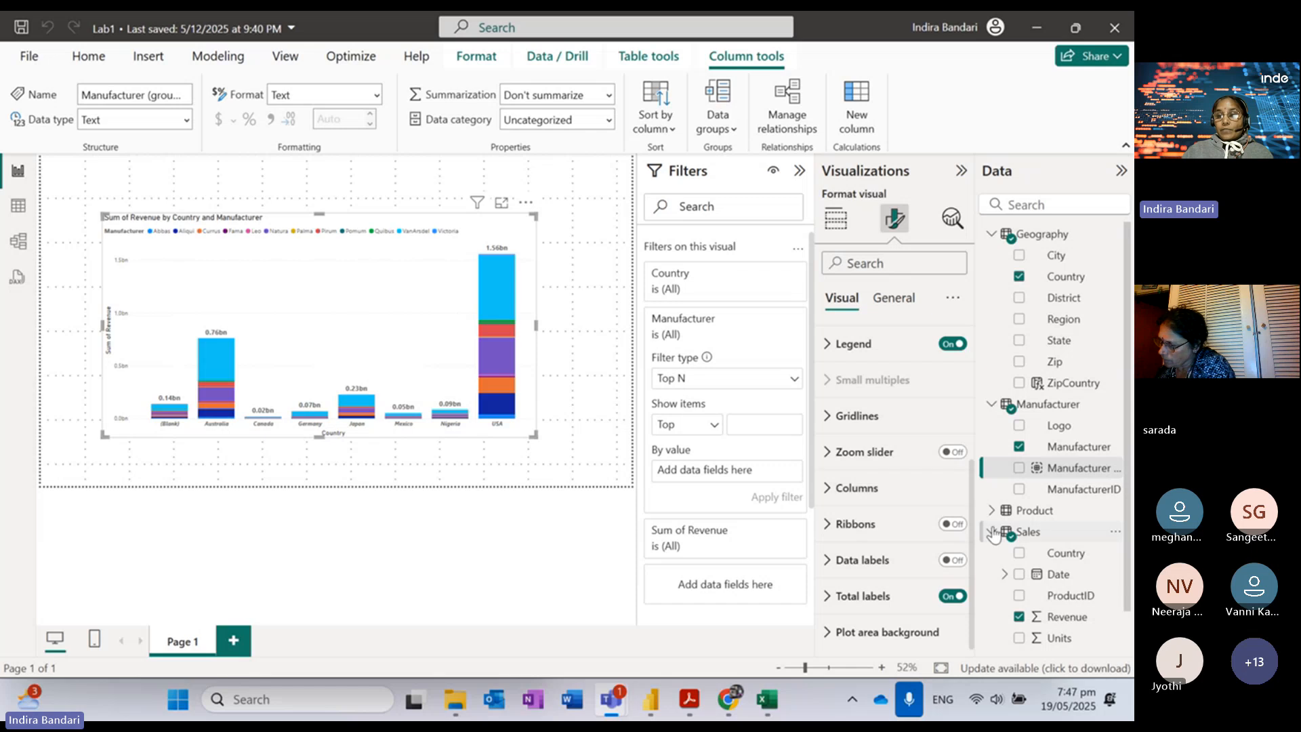
# Step: Expand the chart's Legend formatting, then show its Country, Sum of Revenue and Manufacturer fields
pyautogui.scroll(4, 972, 567)
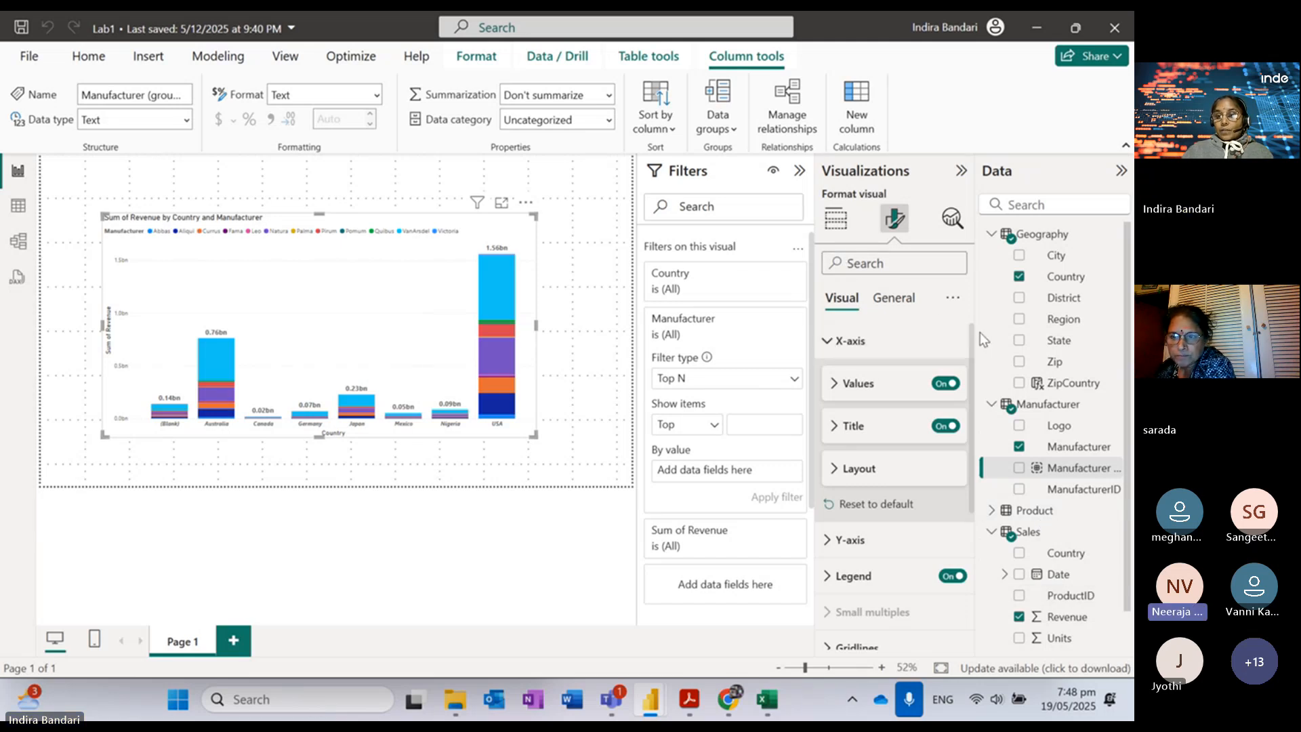
pyautogui.click(859, 578)
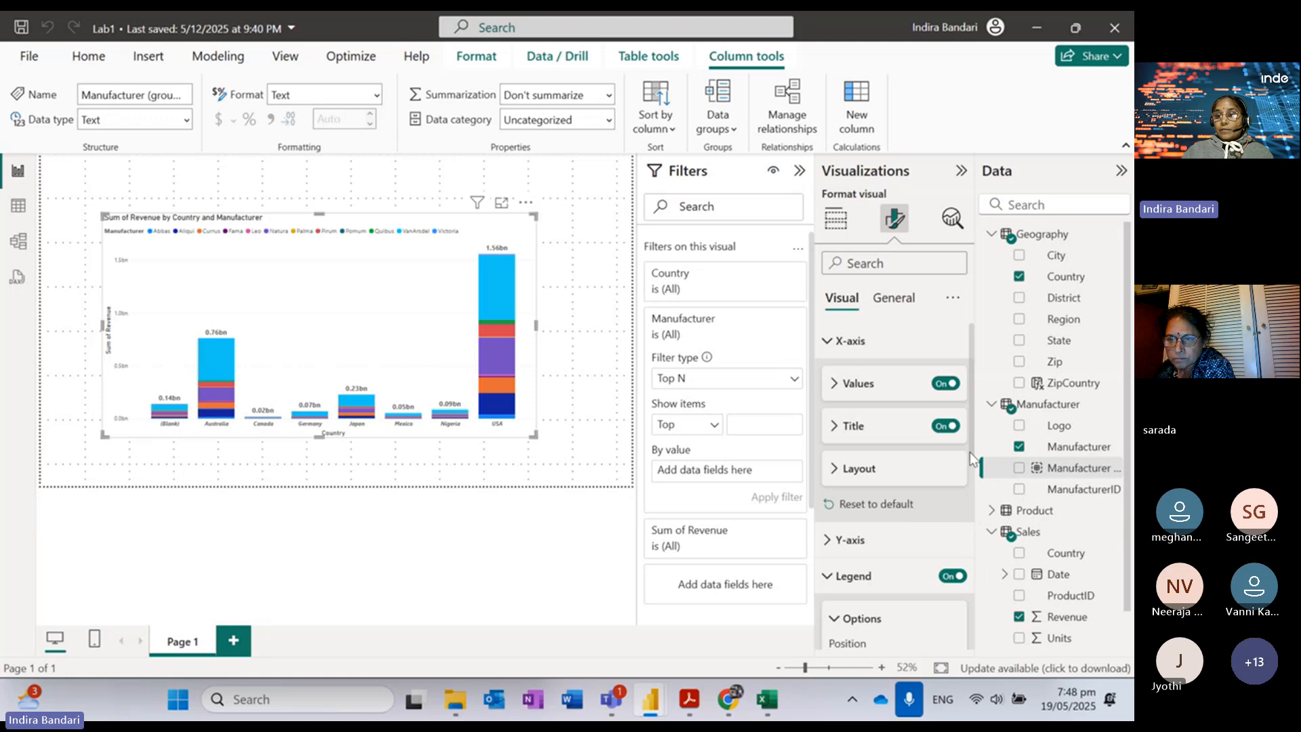
pyautogui.moveTo(972, 444); pyautogui.dragTo(987, 530)
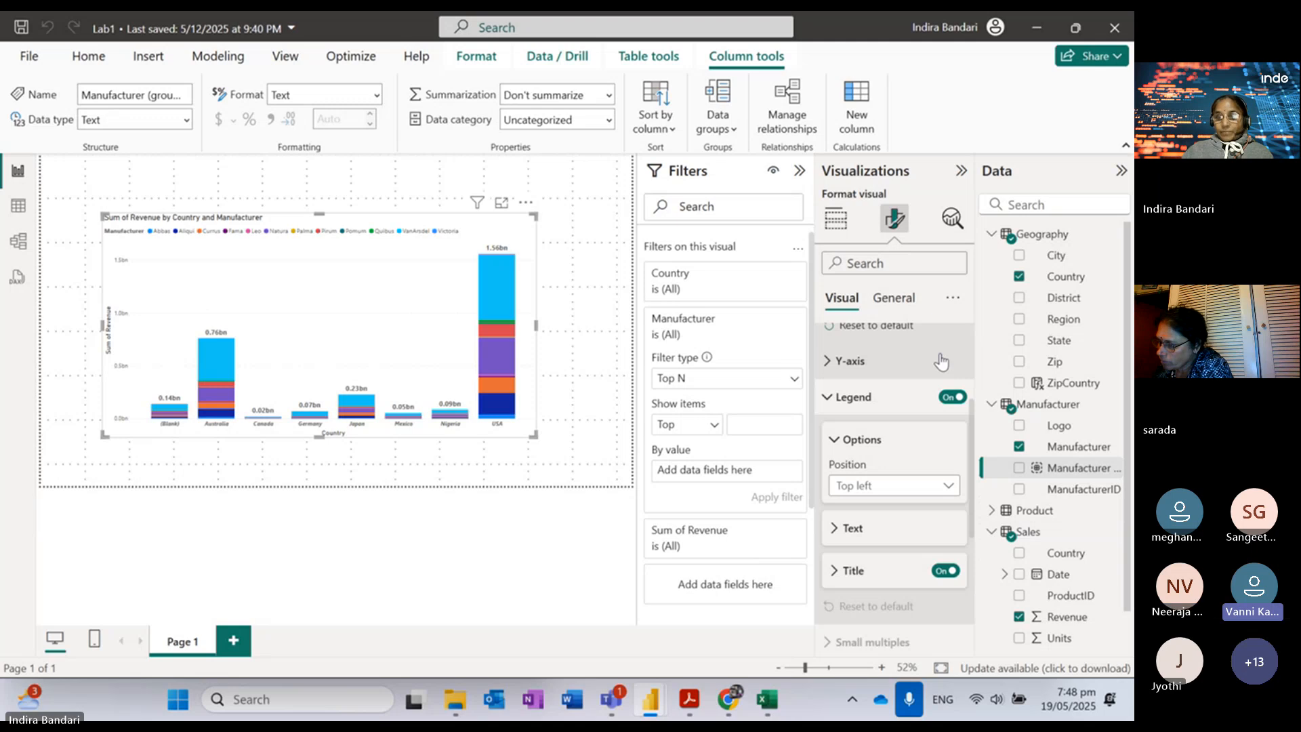
pyautogui.click(838, 219)
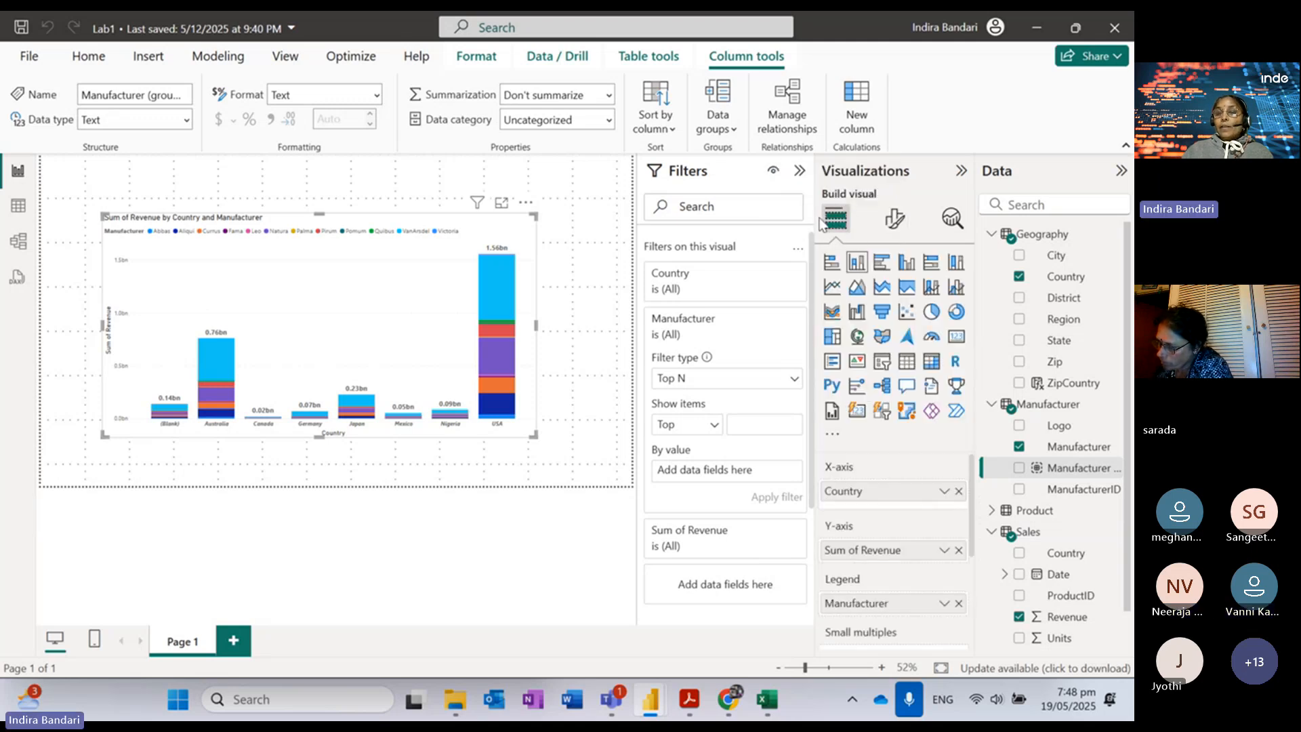
# Step: Swap the Manufacturer legend for Manufacturer (groups) and inspect the bars' tooltips
pyautogui.click(959, 603)
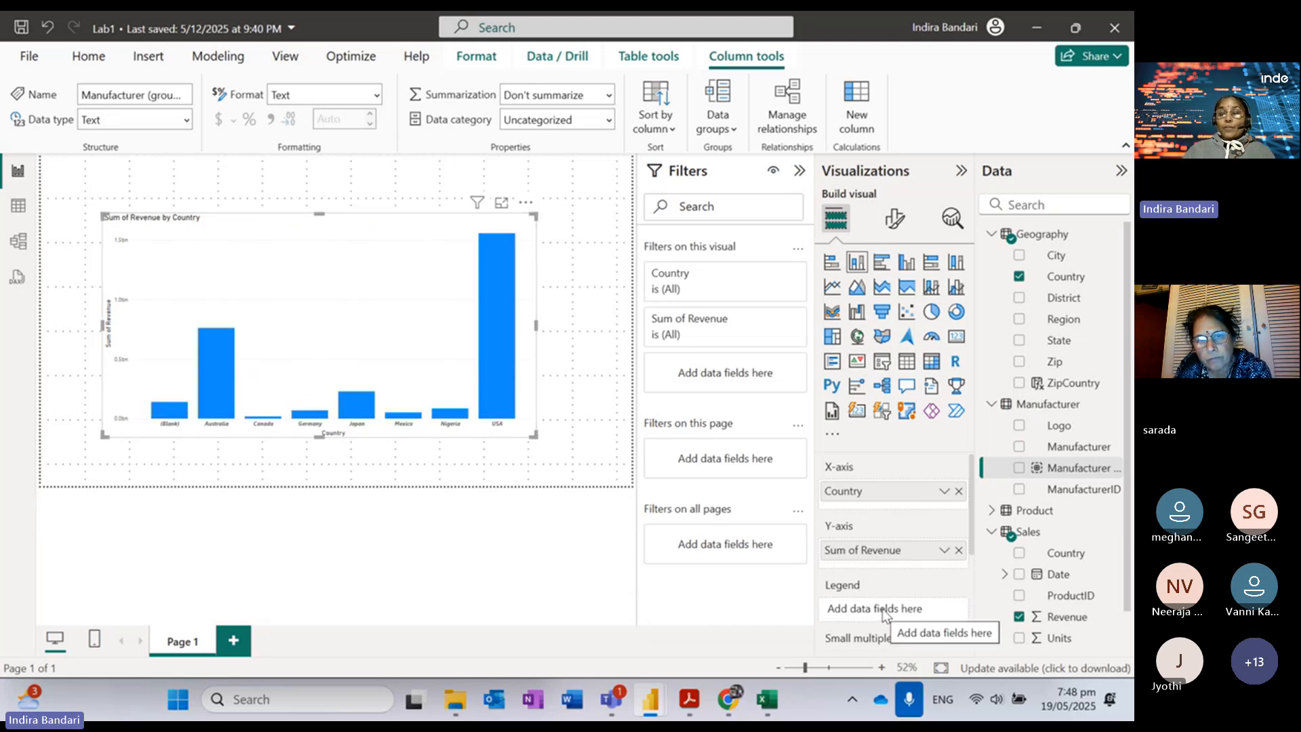
pyautogui.click(1020, 469)
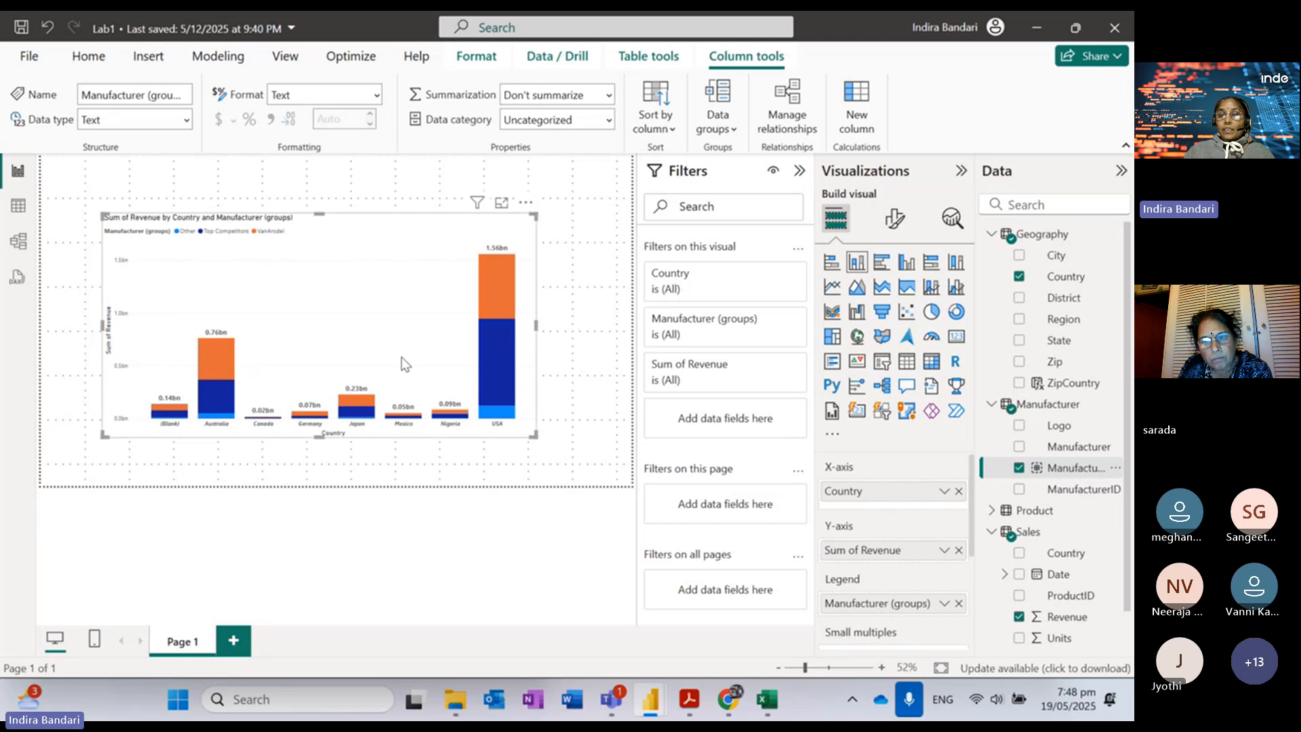
pyautogui.moveTo(483, 275)
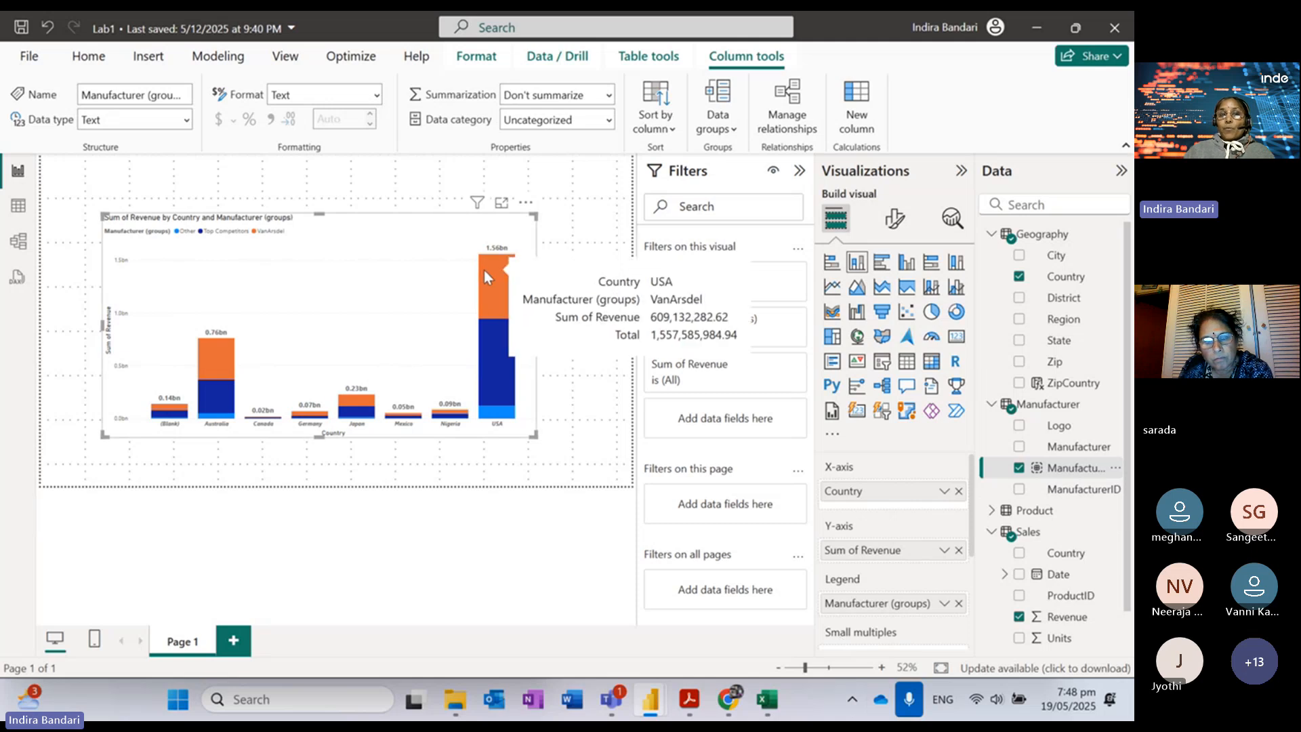
pyautogui.moveTo(501, 365)
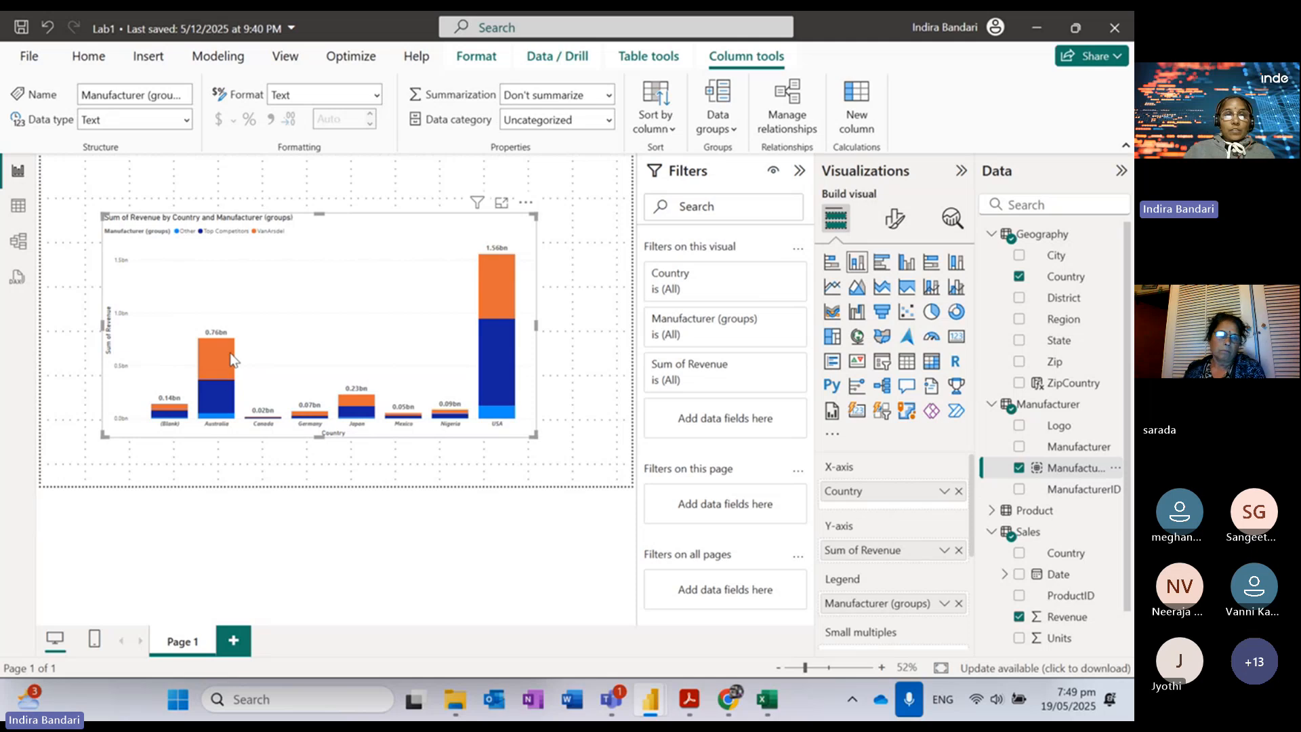
pyautogui.moveTo(222, 354)
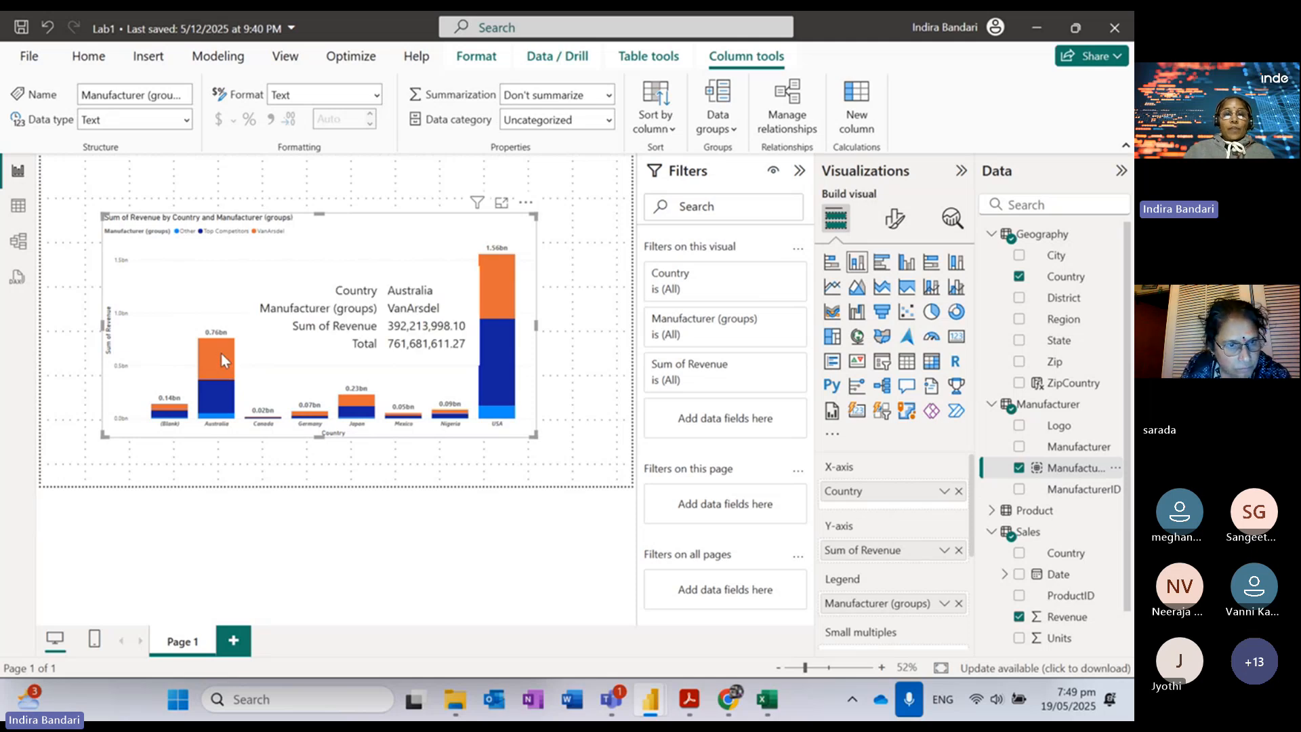
pyautogui.moveTo(221, 388)
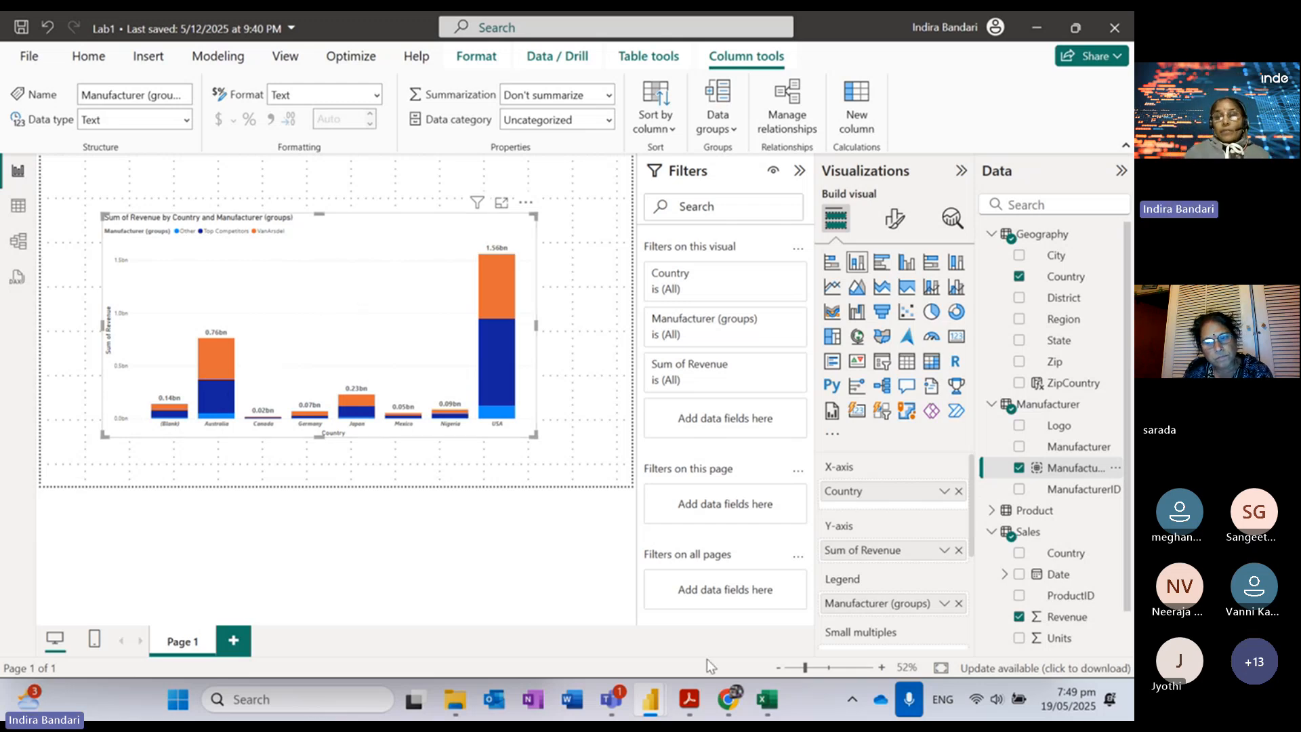
pyautogui.moveTo(692, 711)
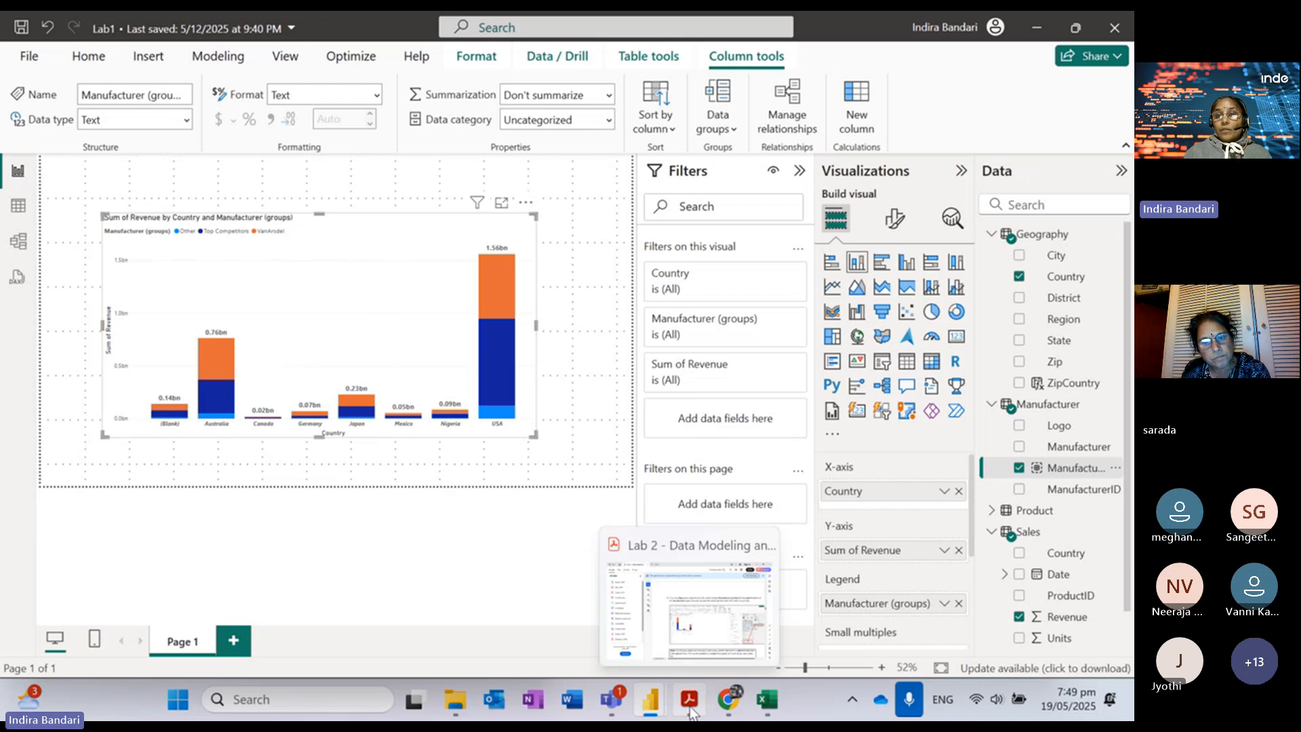
# Step: Read steps 44–45 of the lab guide on showing the chart as a table
pyautogui.click(691, 712)
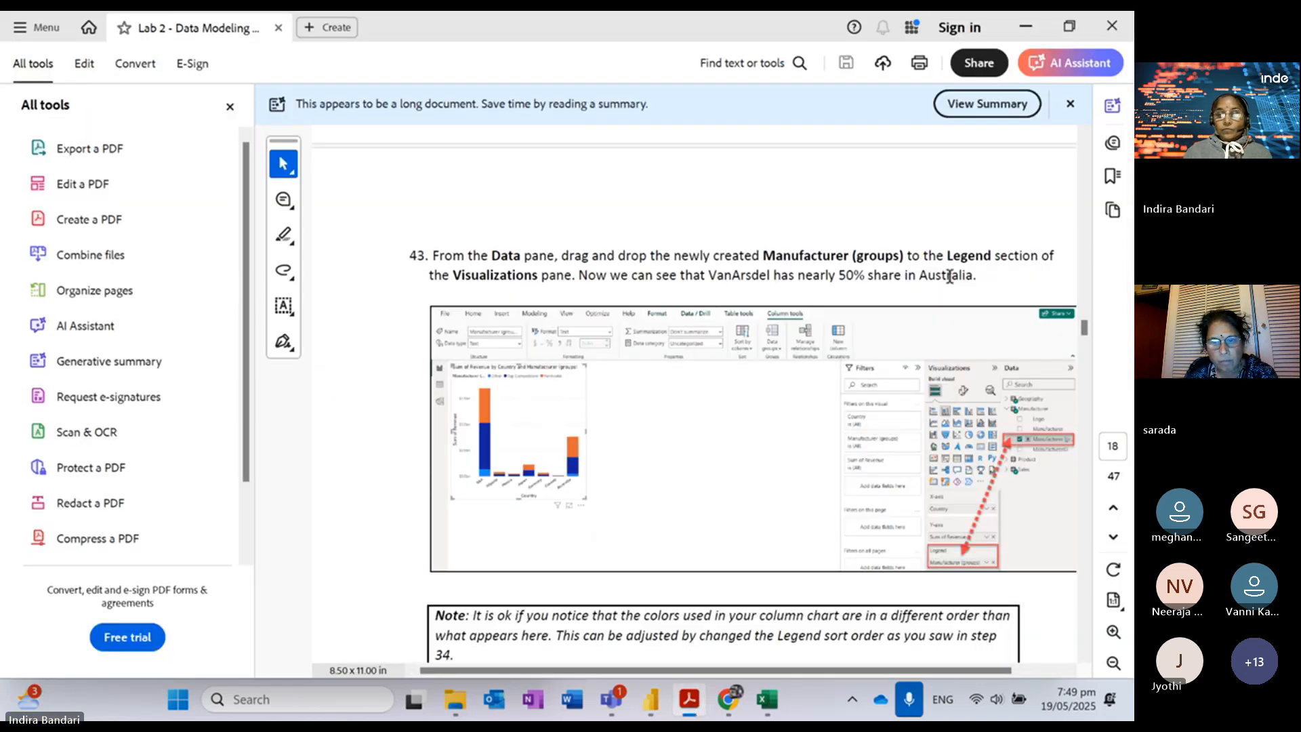
pyautogui.scroll(-8, 950, 276)
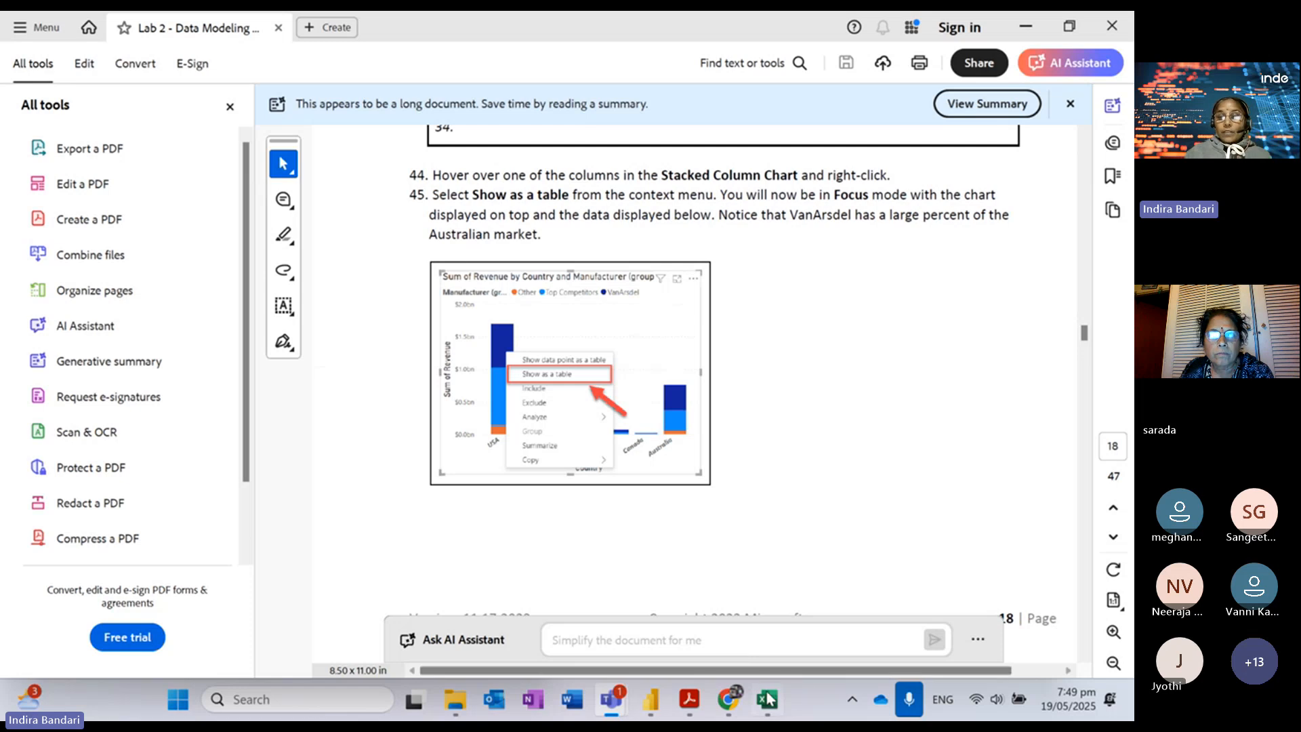
pyautogui.moveTo(659, 705)
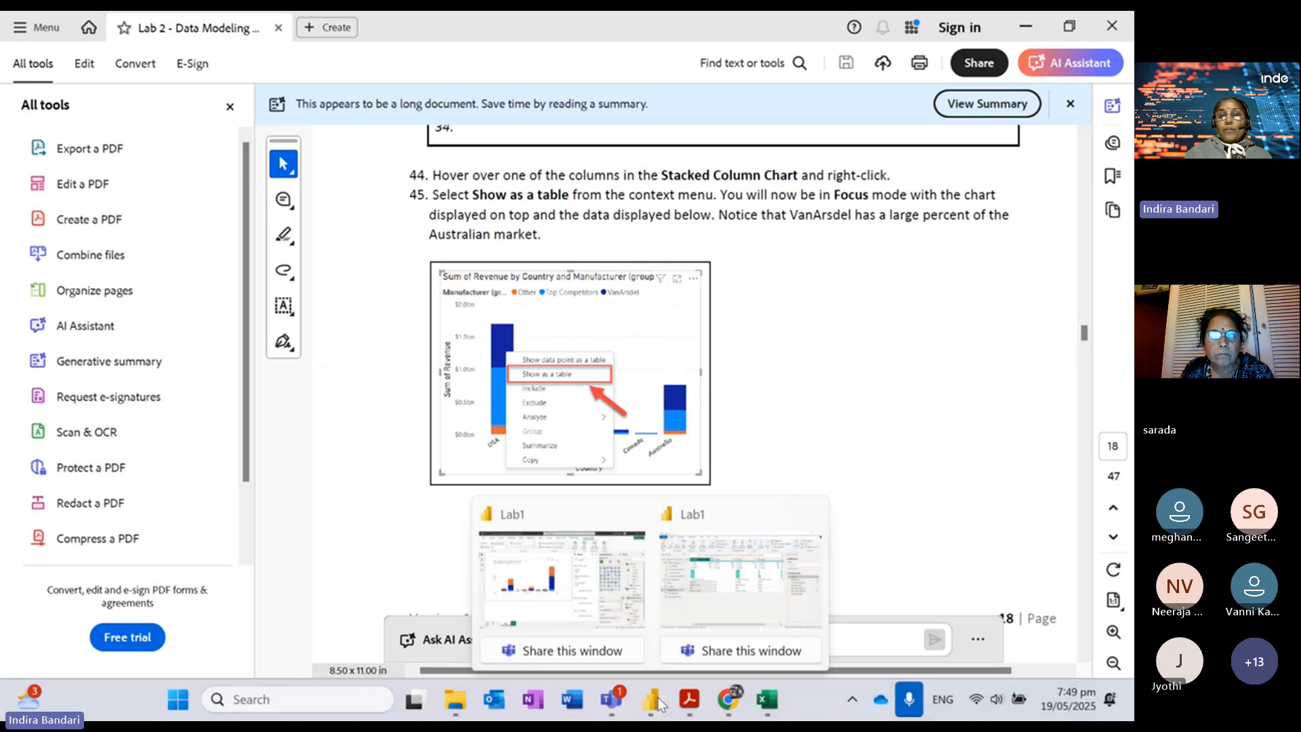
# Step: Show the stacked column chart's revenue data as a table
pyautogui.click(576, 514)
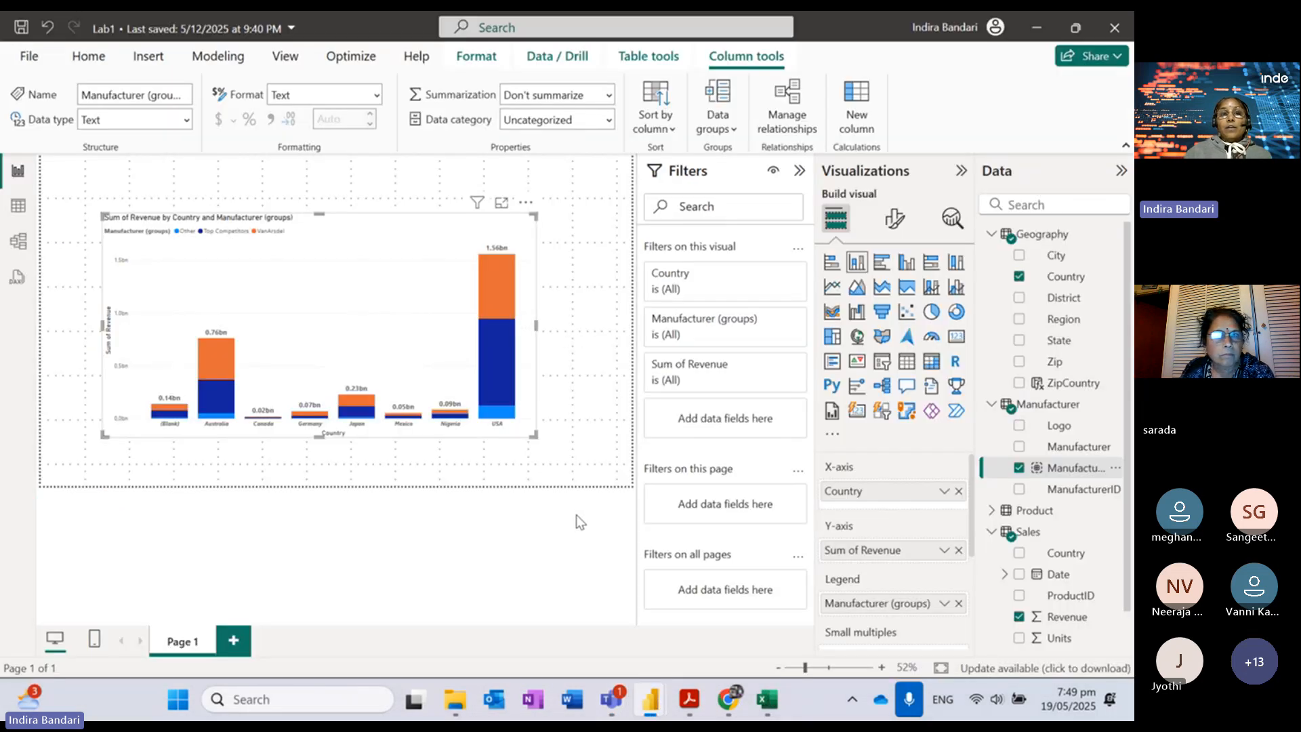
pyautogui.click(526, 202)
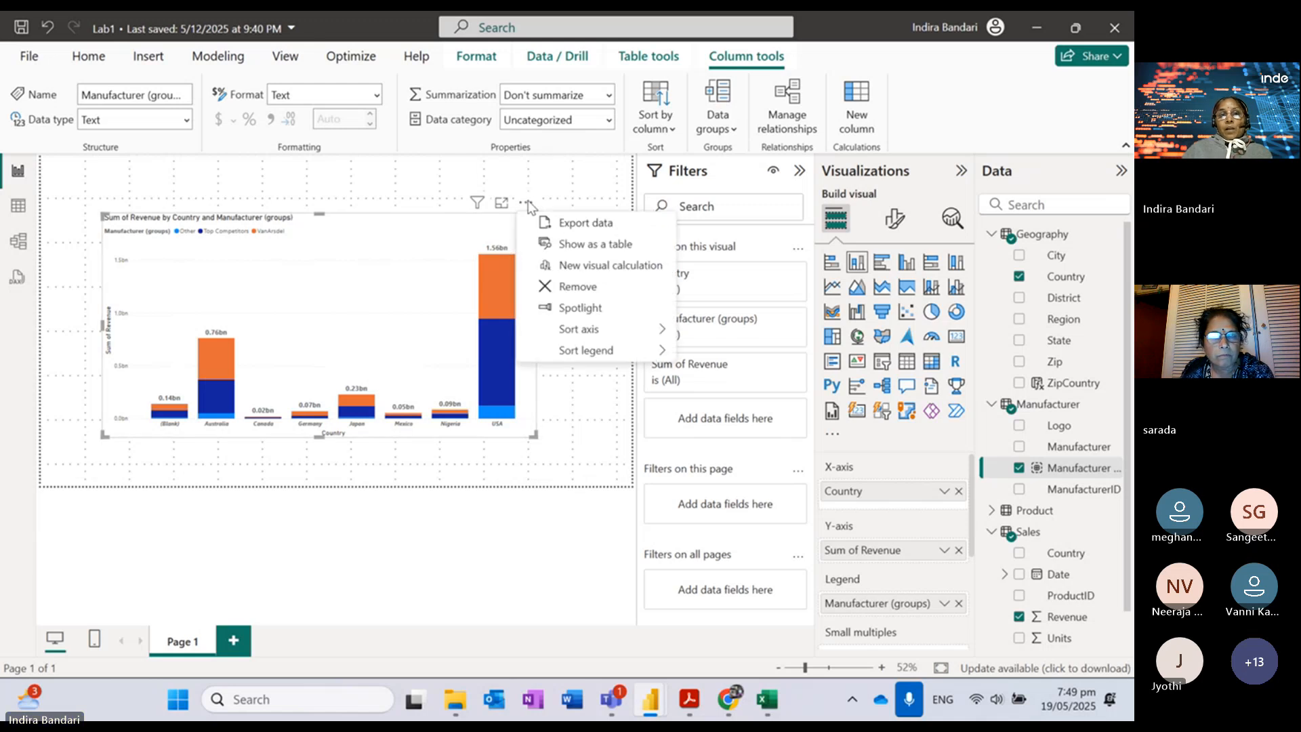
pyautogui.click(370, 238)
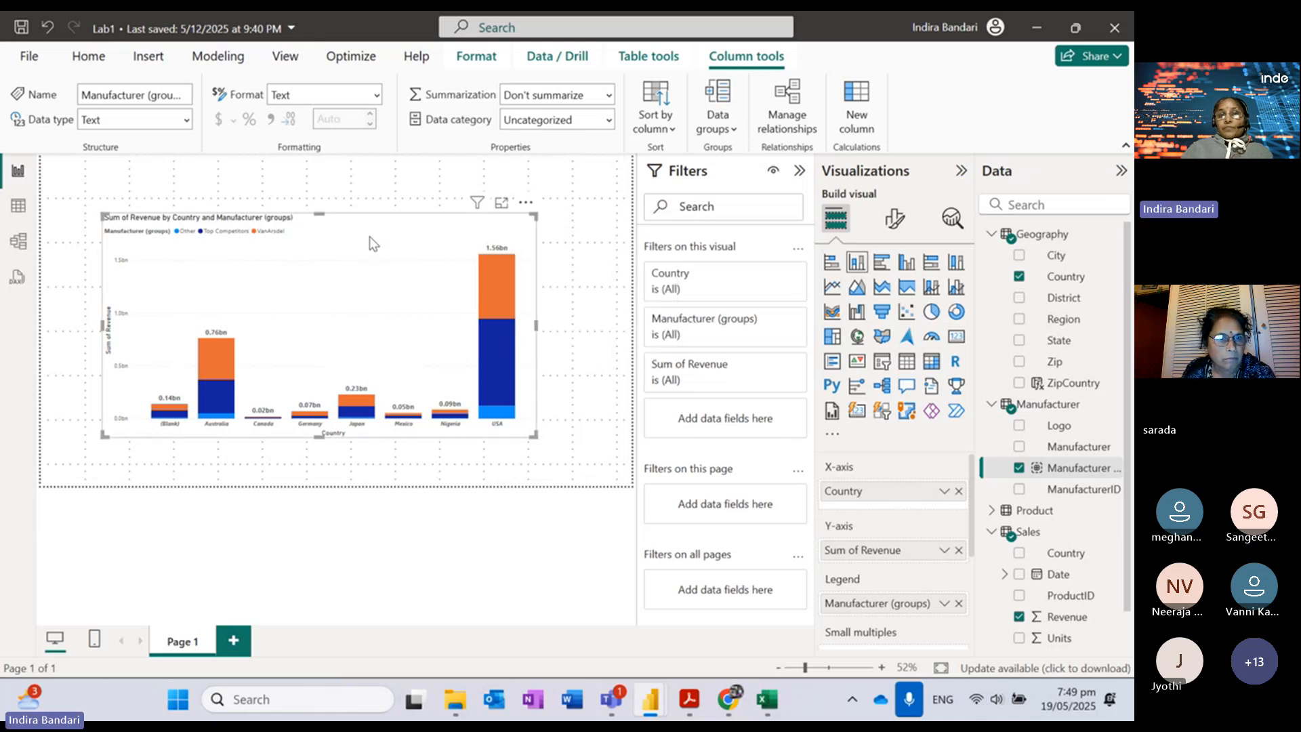
pyautogui.click(527, 203)
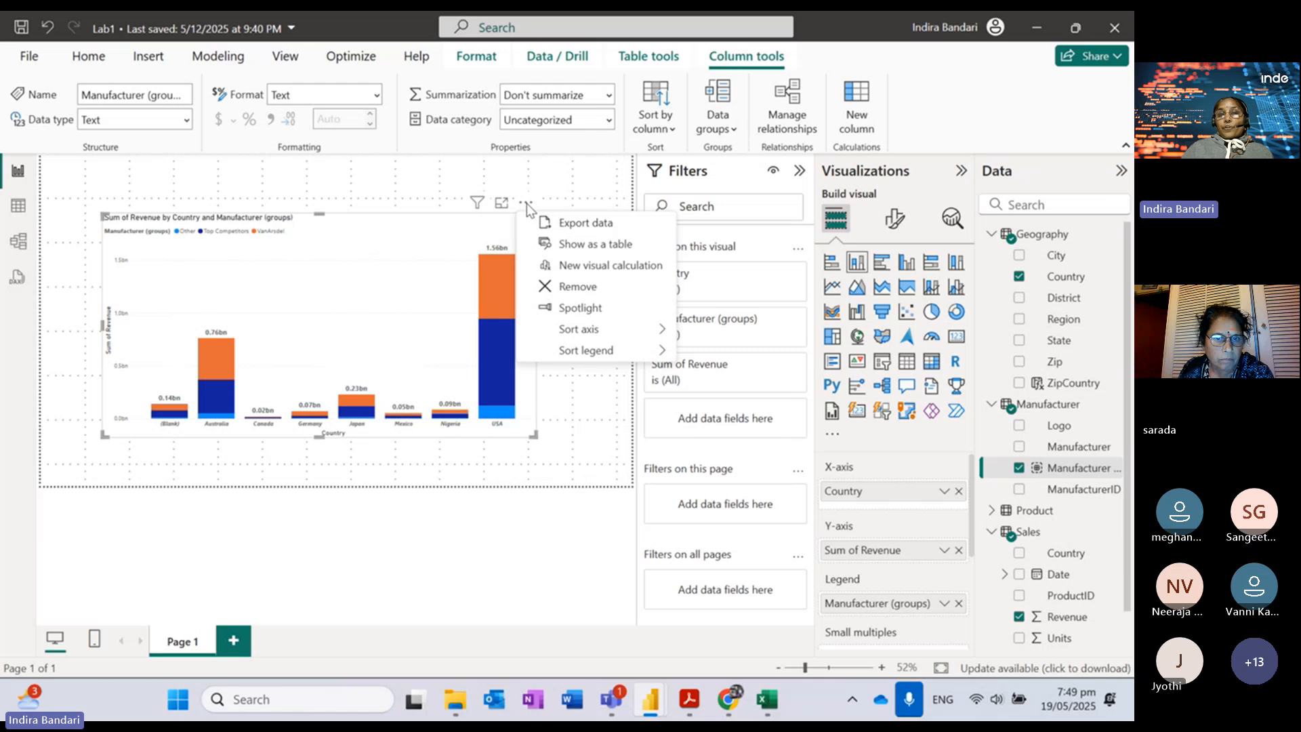
pyautogui.click(582, 249)
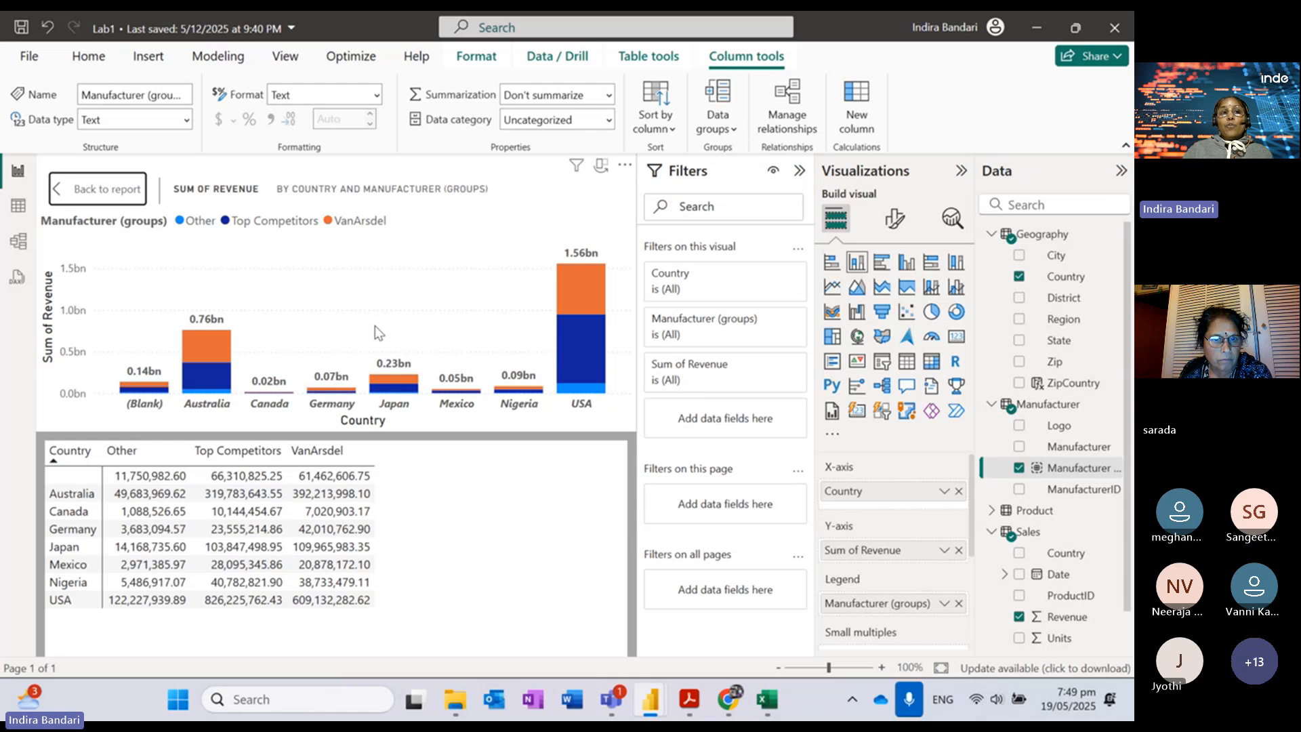
# Step: Collapse the Filters, Visualizations and Data panes, then go back to the report page
pyautogui.click(800, 171)
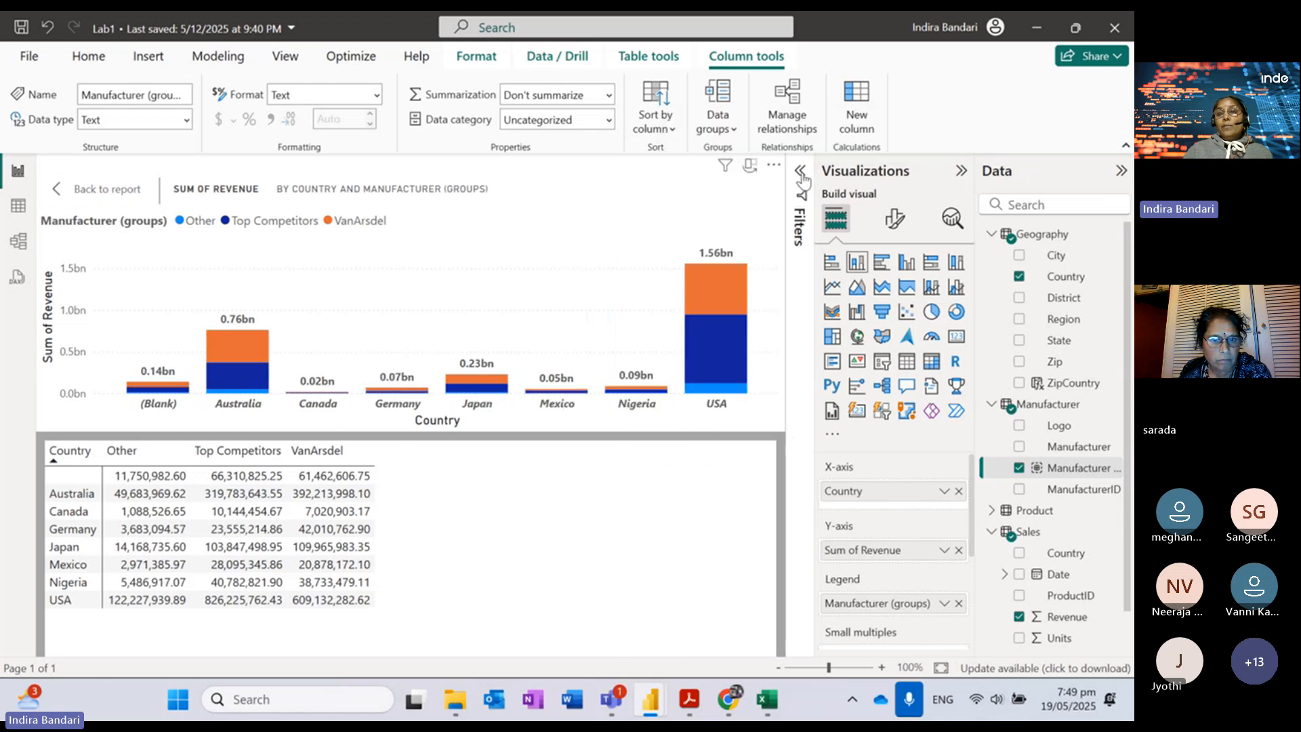
pyautogui.click(962, 171)
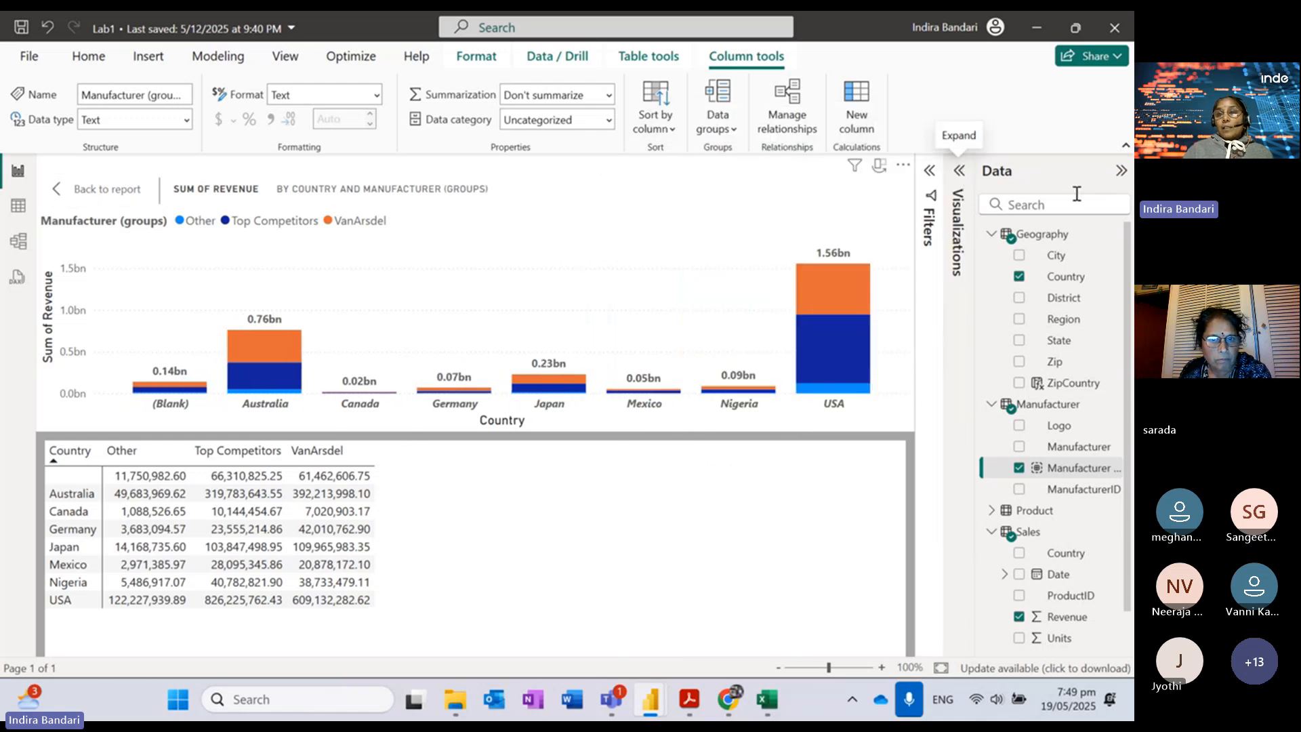
pyautogui.click(1122, 172)
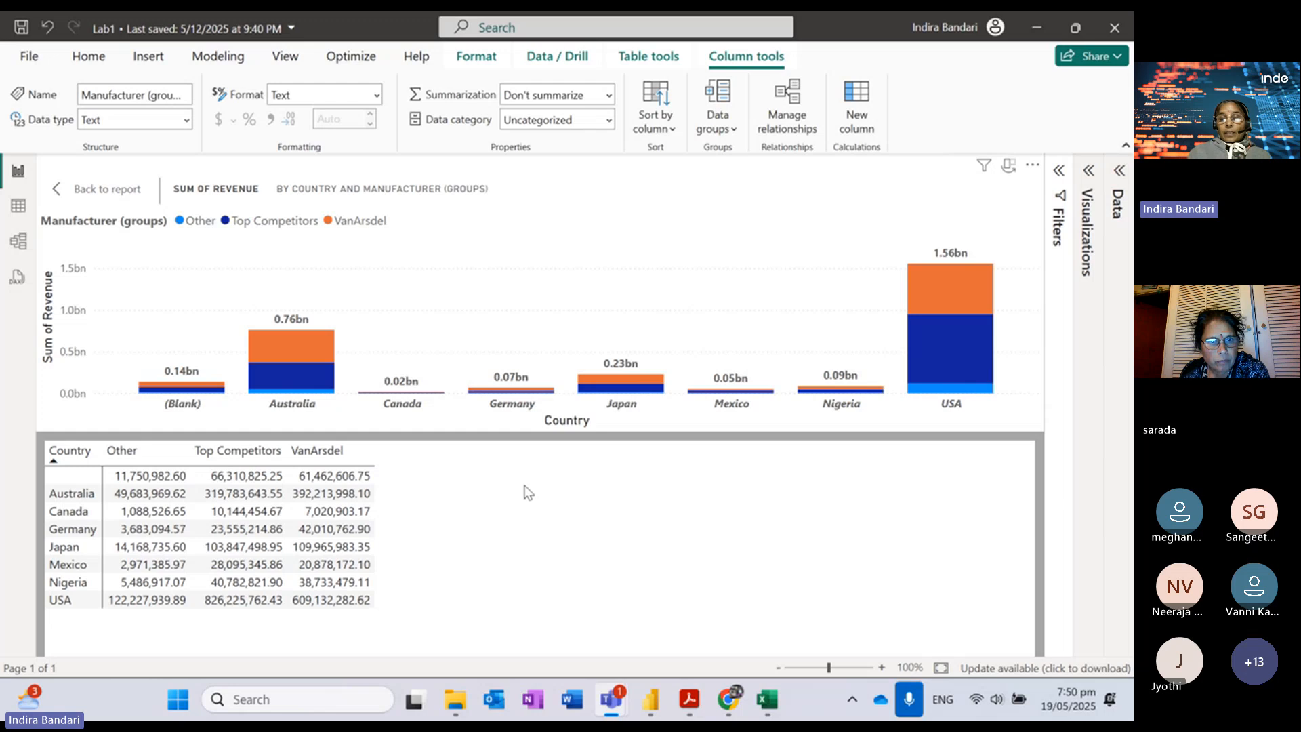
pyautogui.click(109, 193)
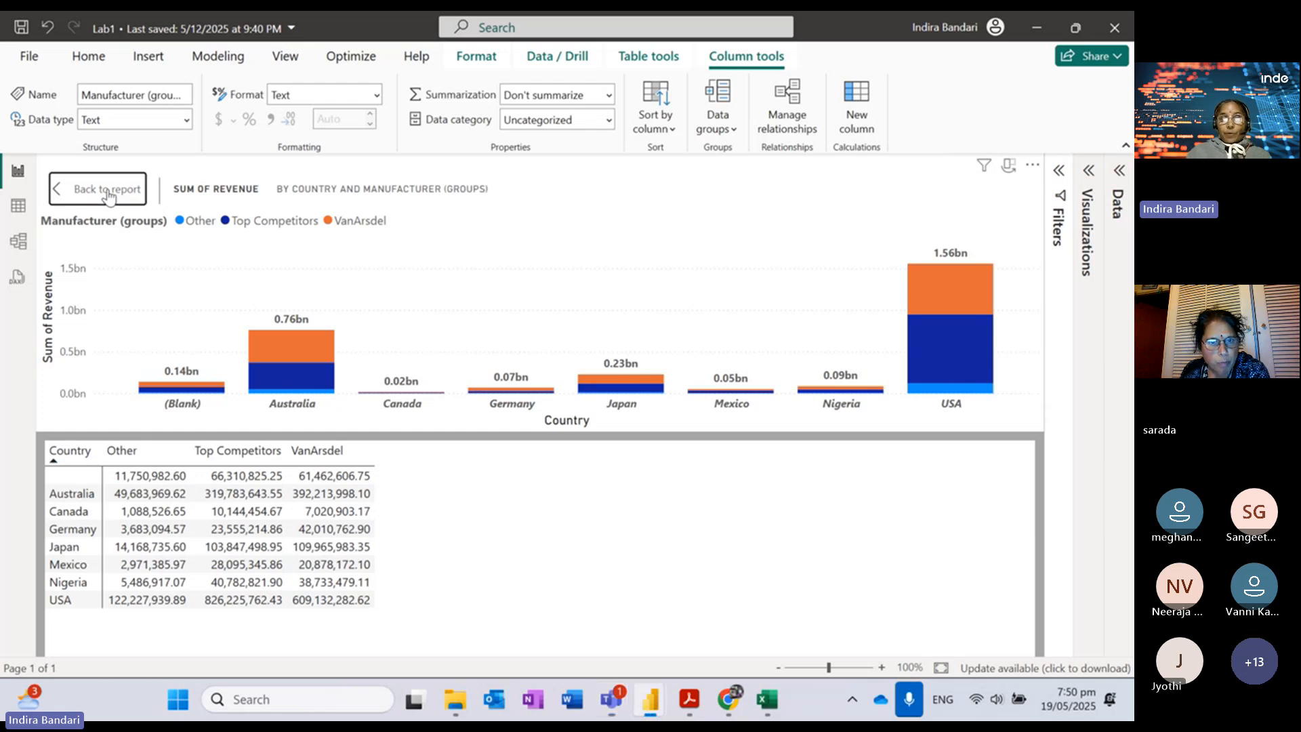
pyautogui.moveTo(664, 710)
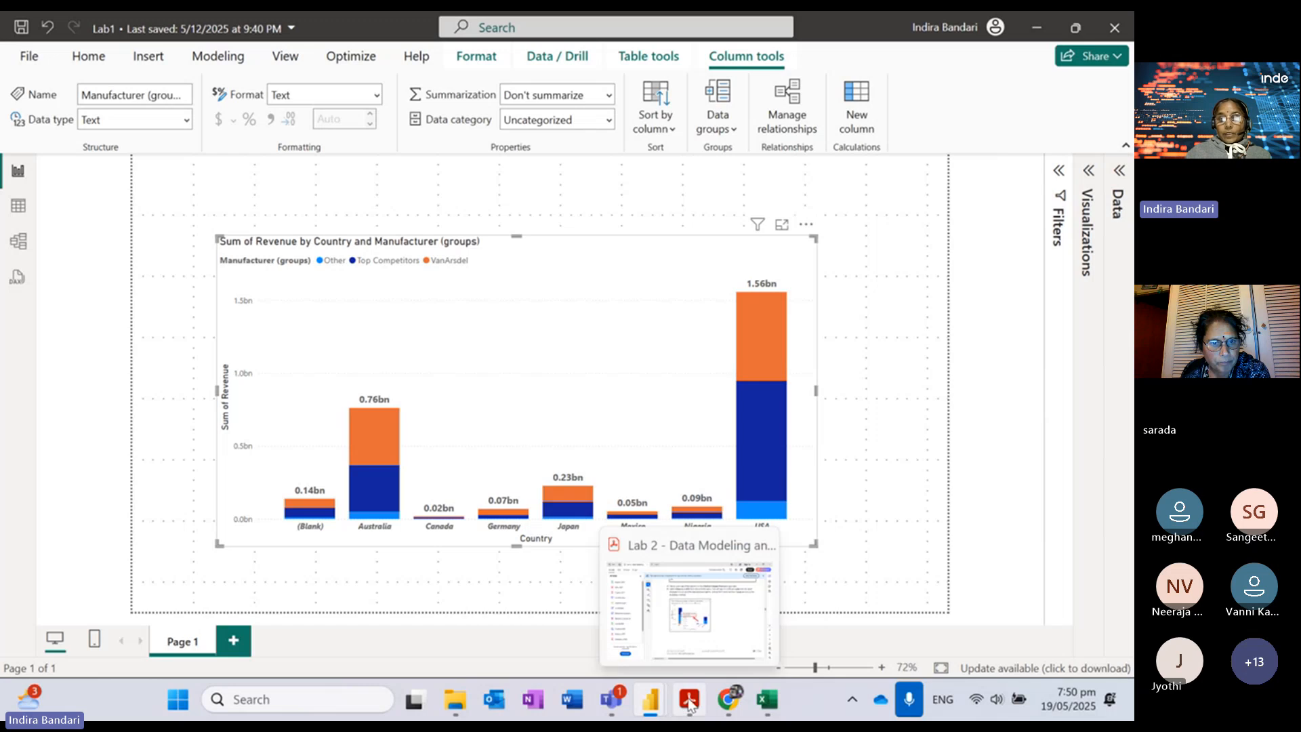
# Step: Scroll the lab guide to steps 48–50 on the Revenue by Manufacturer treemap
pyautogui.click(689, 701)
pyautogui.scroll(-5, 739, 470)
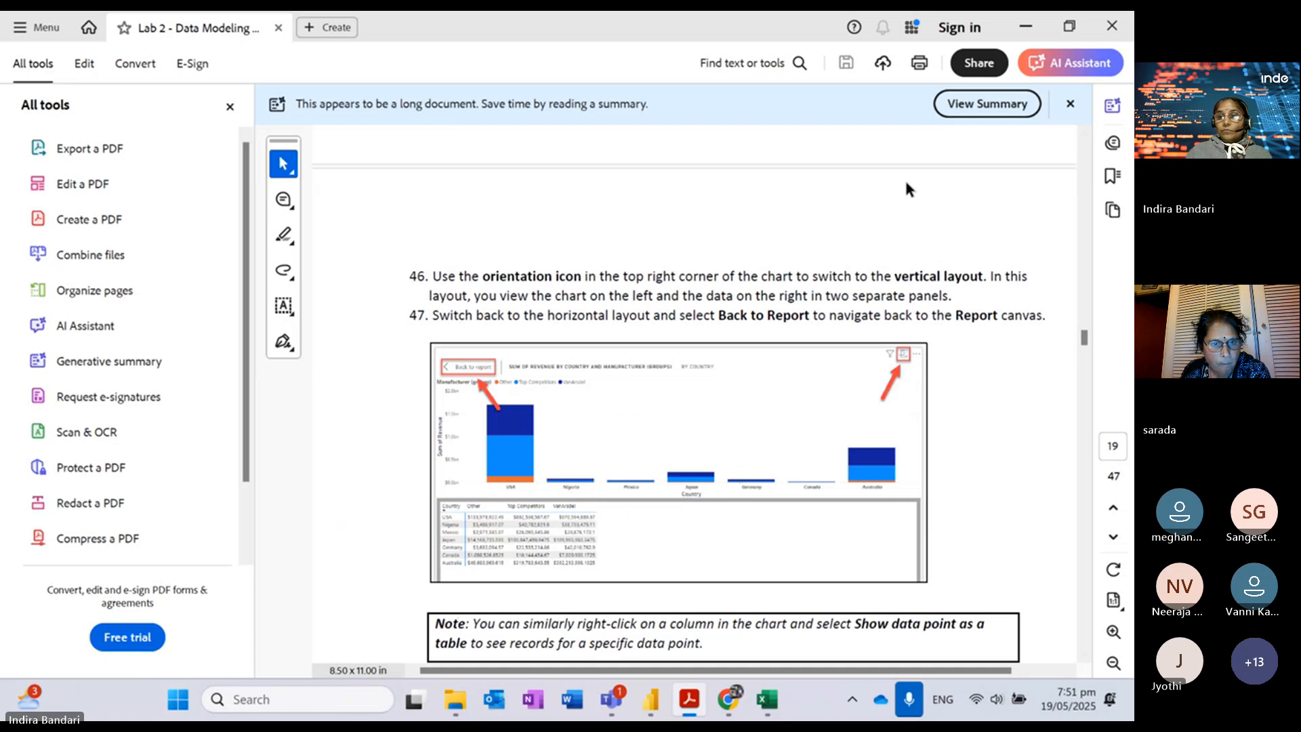
pyautogui.click(940, 238)
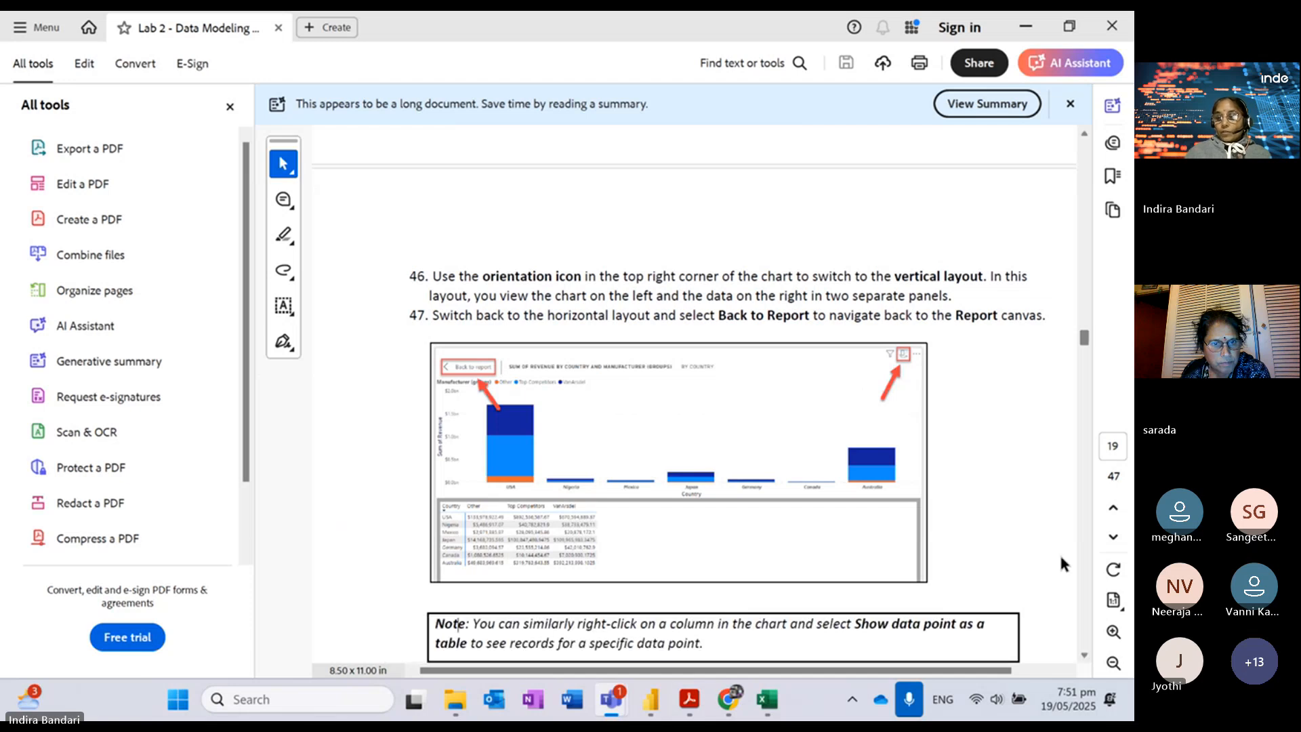
pyautogui.scroll(-5, 1044, 551)
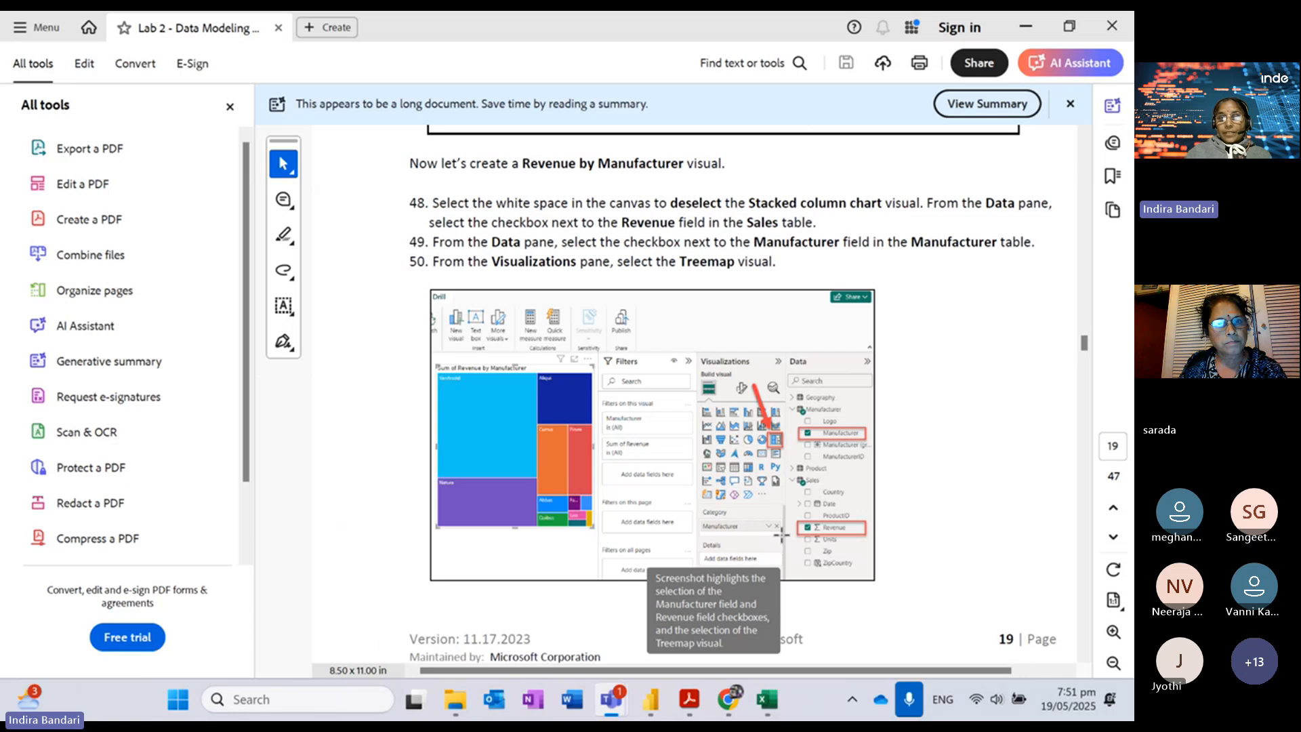
# Step: Shrink the stacked column chart, move it to the upper left, and reopen the Data pane
pyautogui.moveTo(652, 711)
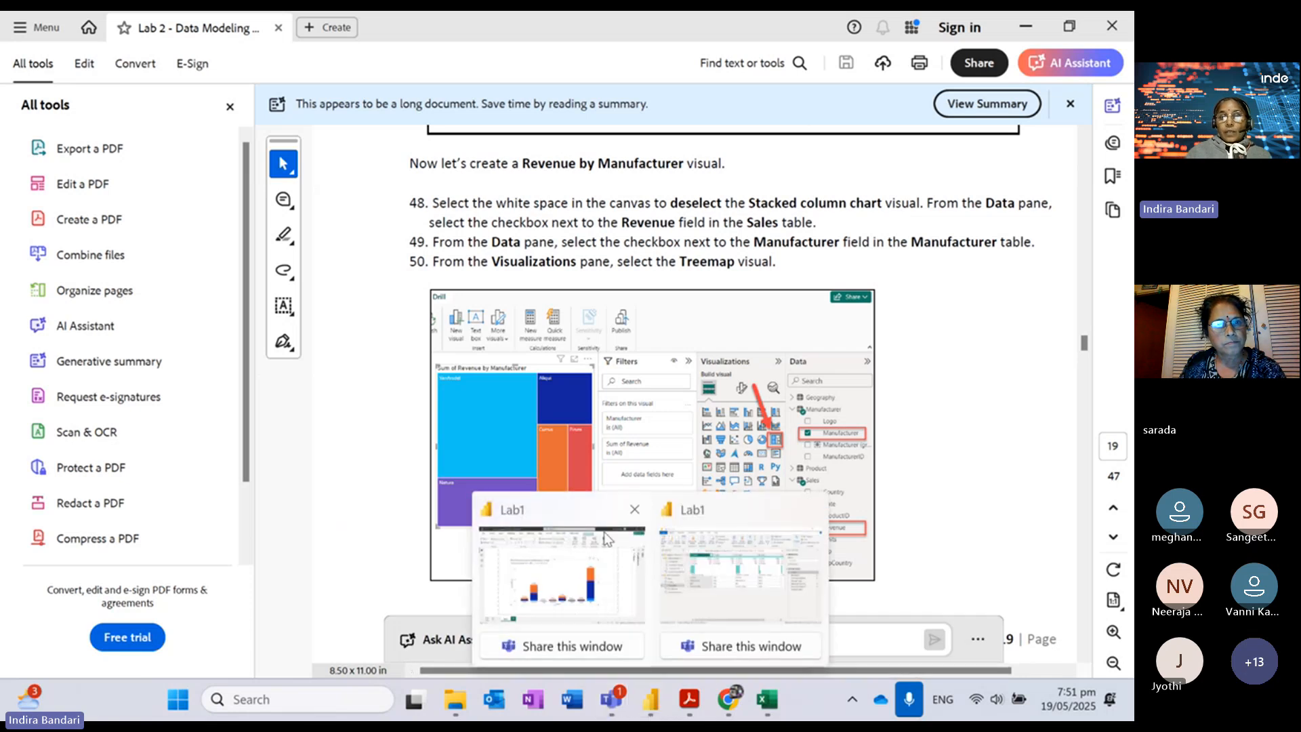
pyautogui.click(592, 507)
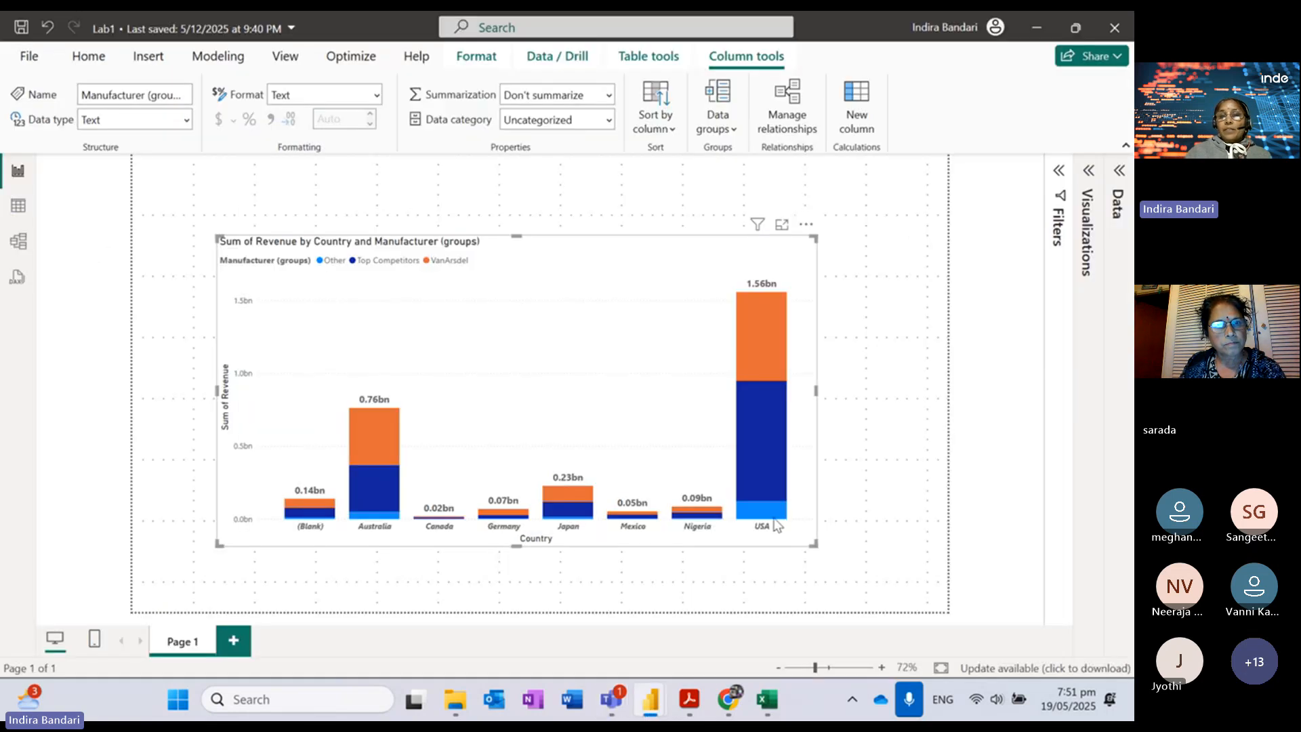
pyautogui.moveTo(811, 542); pyautogui.dragTo(589, 484)
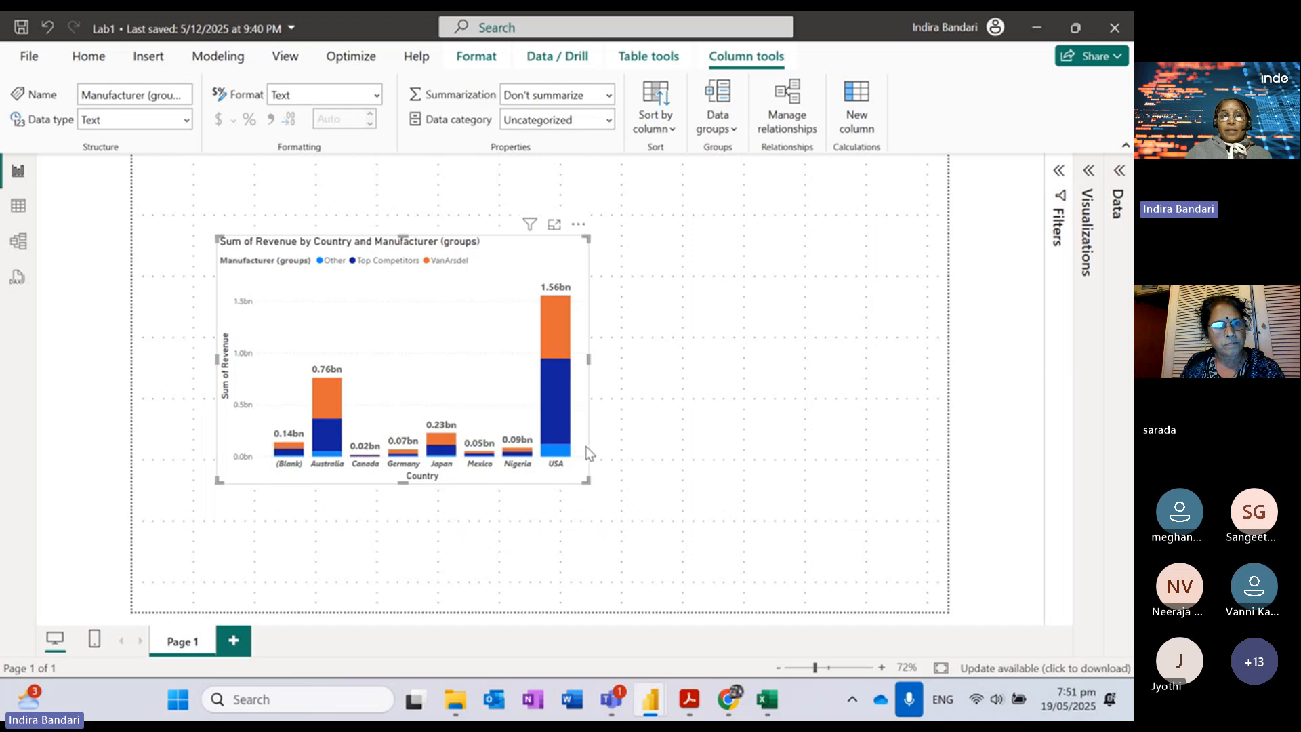
pyautogui.moveTo(480, 269); pyautogui.dragTo(410, 261)
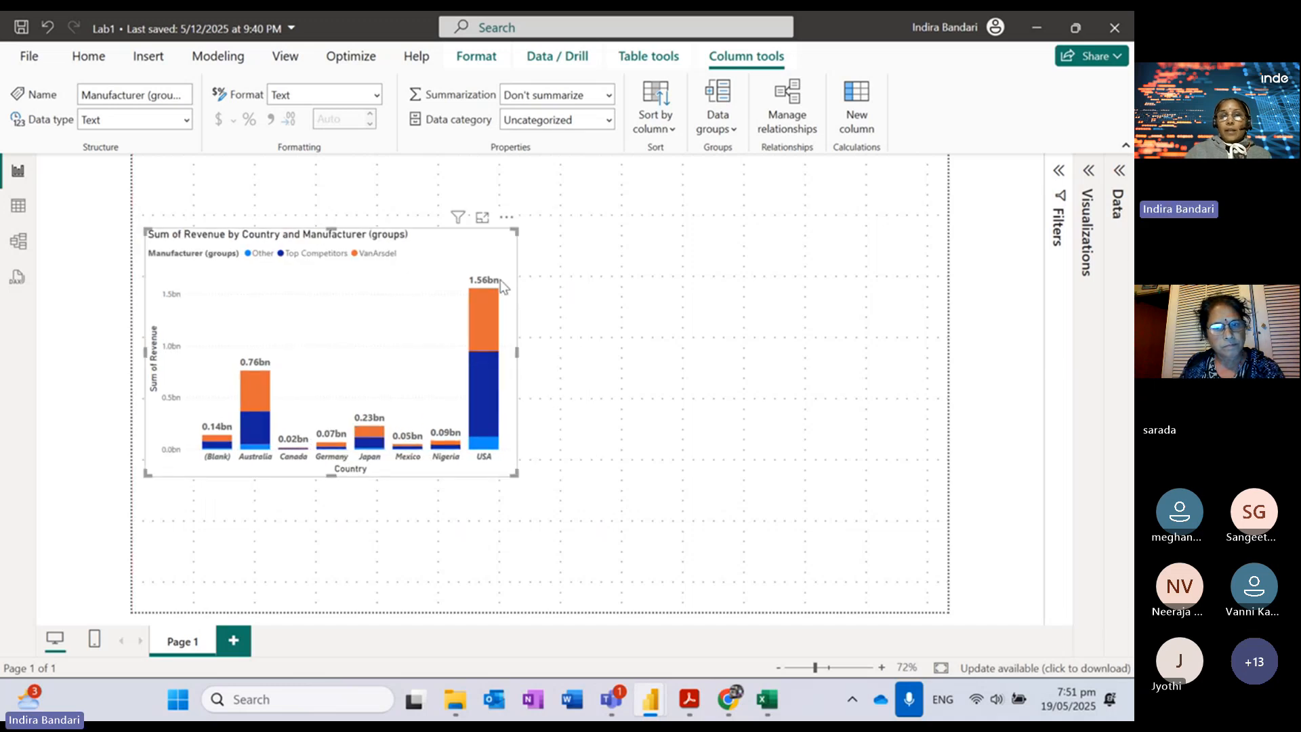
pyautogui.click(664, 332)
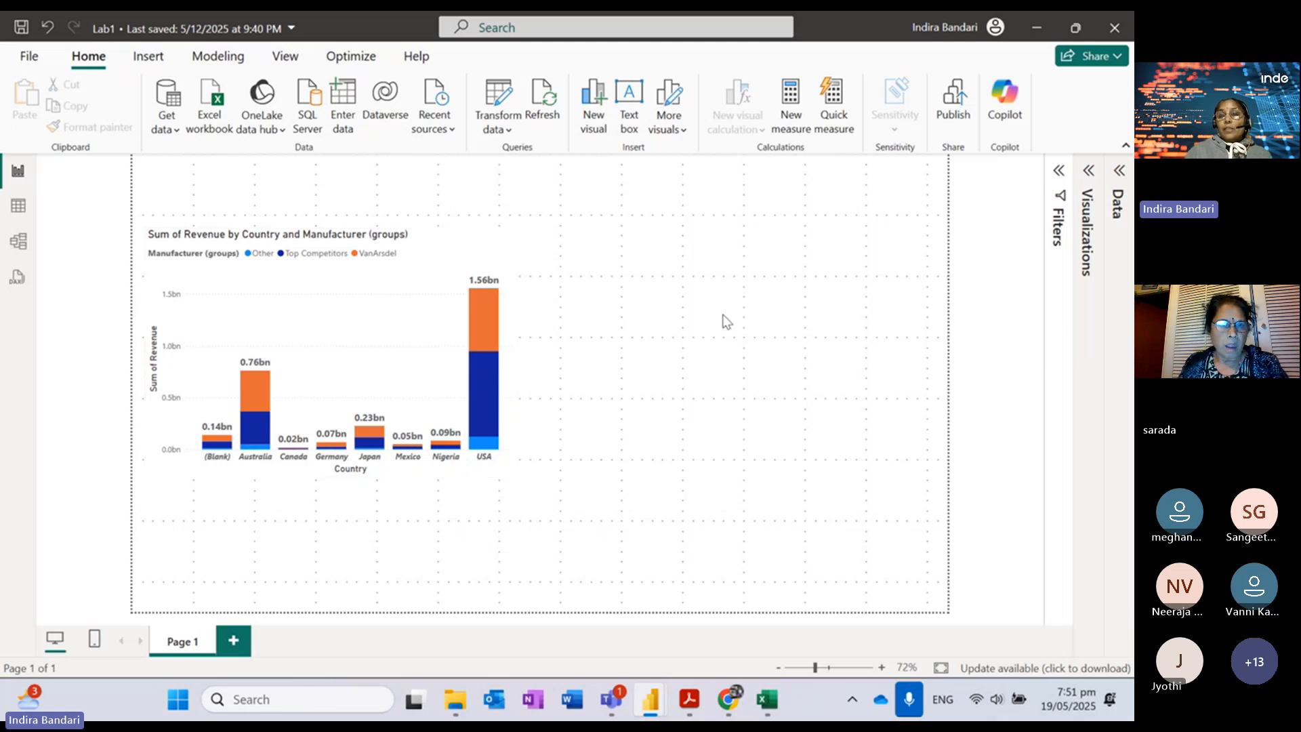
pyautogui.click(1121, 174)
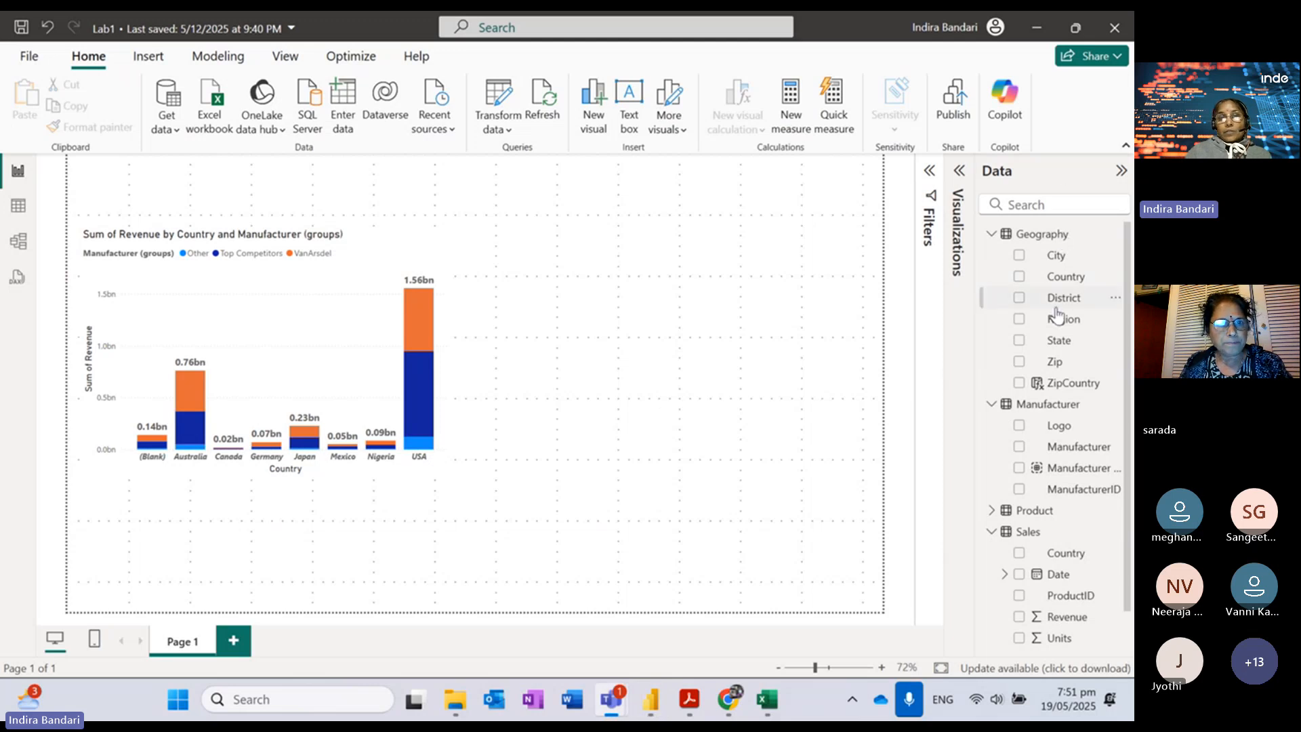
# Step: Collapse Geography and build a new visual of Manufacturer with Sum of Revenue
pyautogui.click(992, 234)
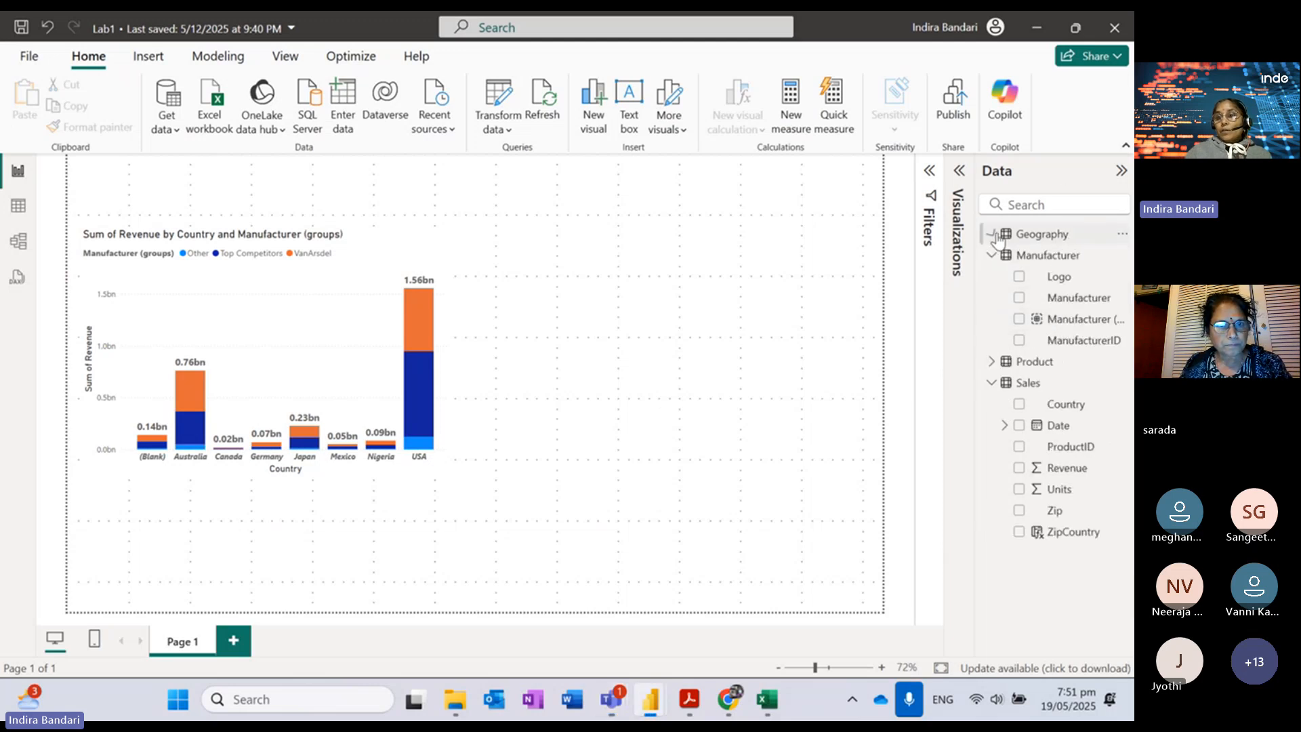
pyautogui.click(1020, 298)
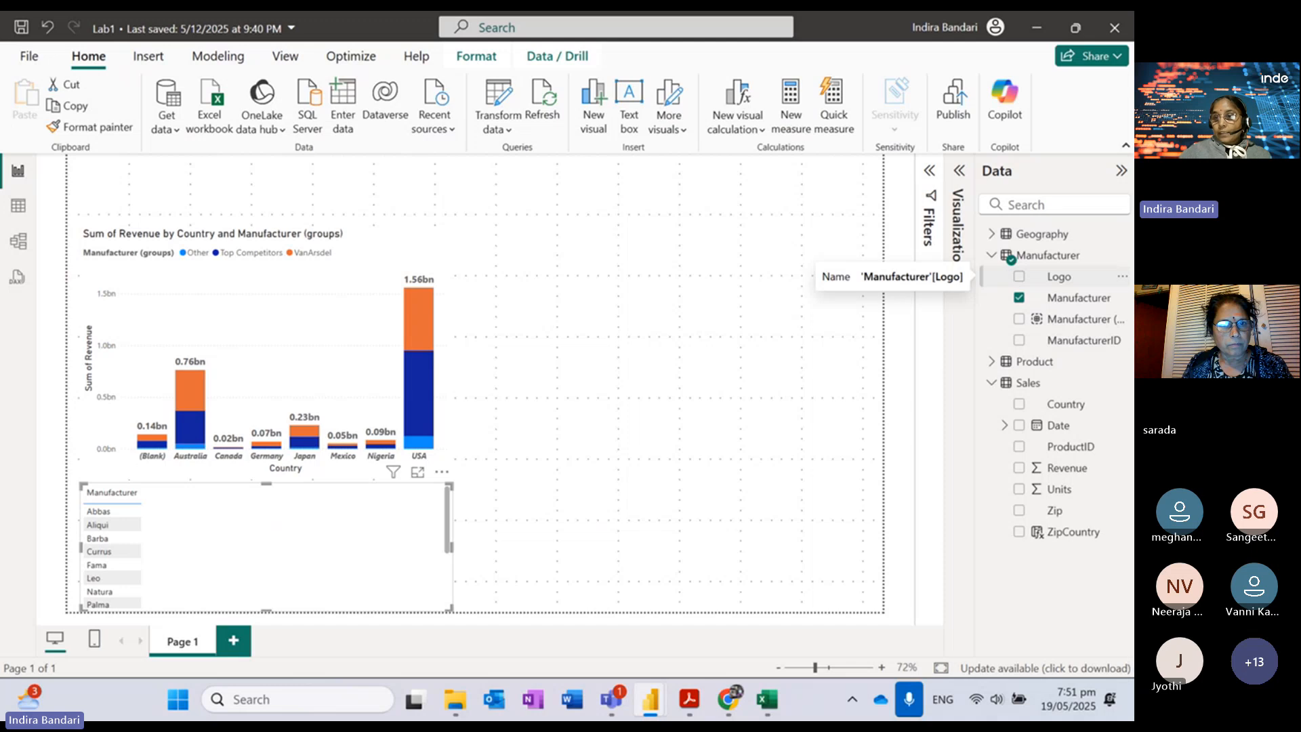
pyautogui.moveTo(964, 423); pyautogui.dragTo(750, 380)
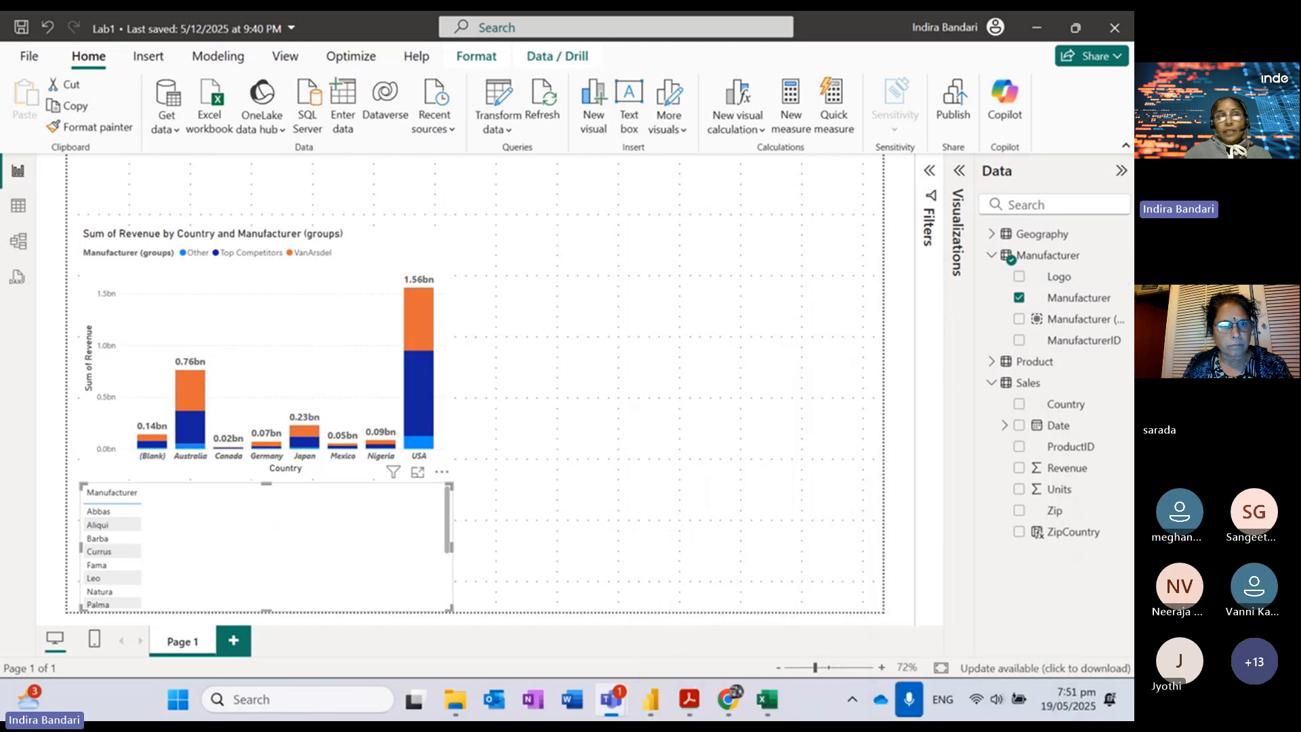
pyautogui.click(1018, 470)
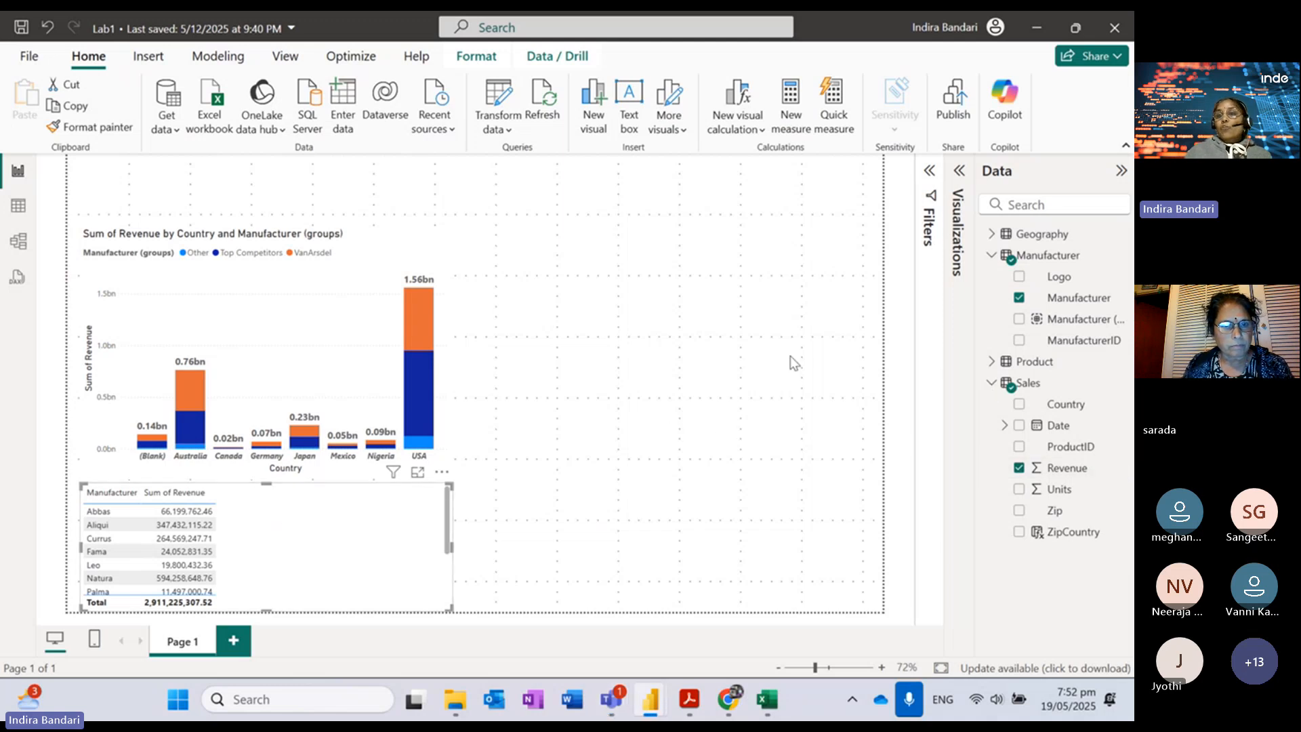
# Step: Turn the new visual into a treemap, placed top right and made taller
pyautogui.click(960, 172)
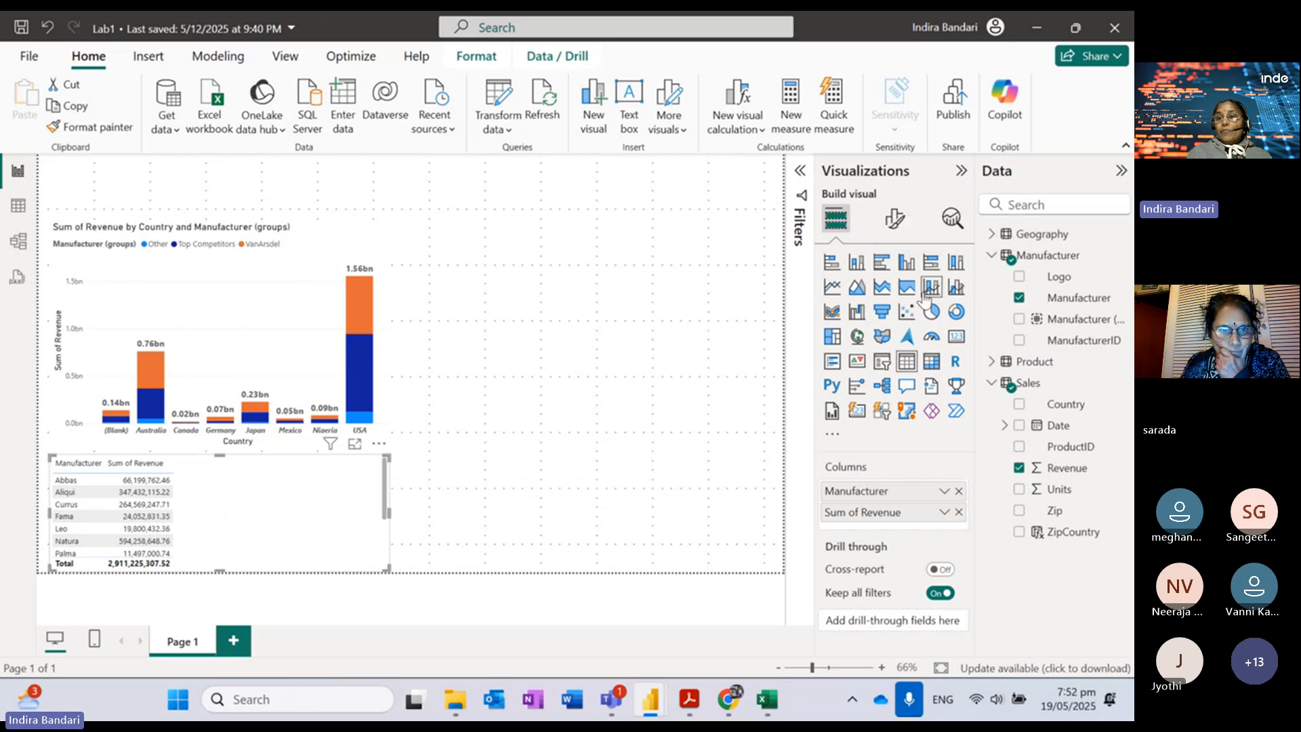
pyautogui.click(832, 337)
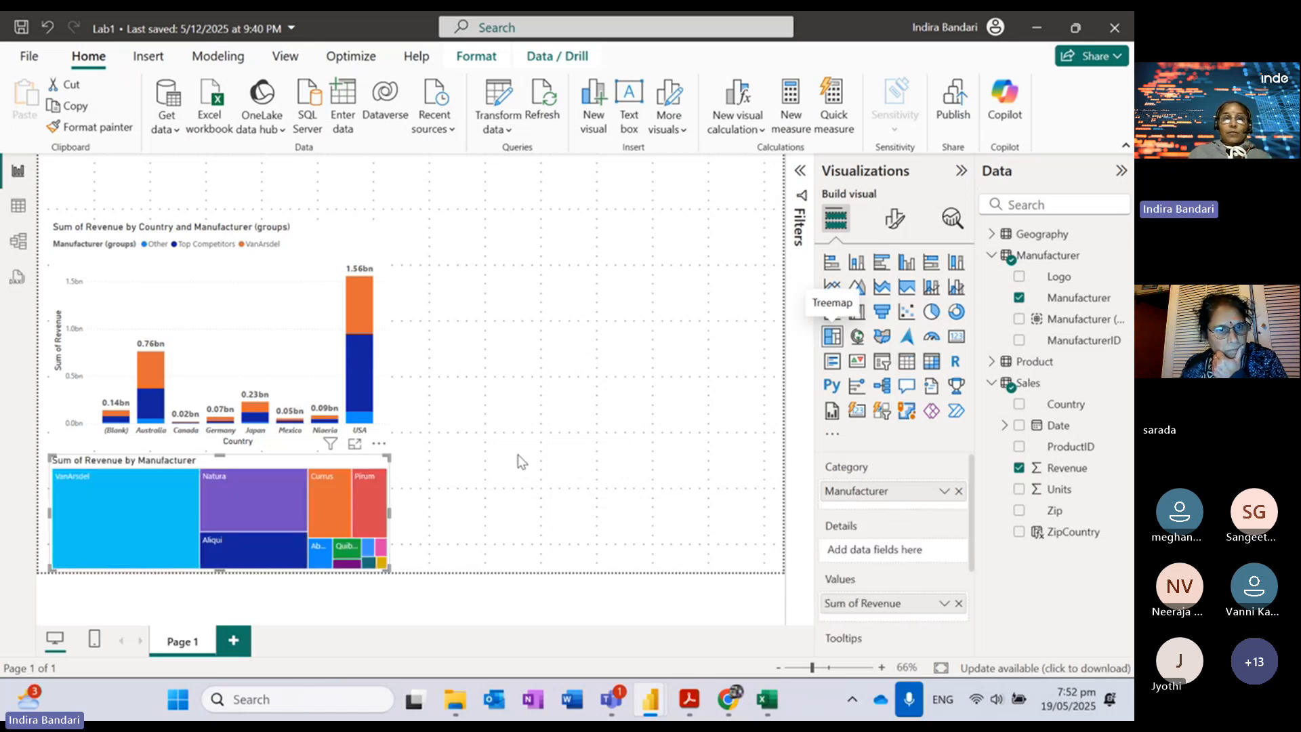
pyautogui.moveTo(318, 460); pyautogui.dragTo(696, 225)
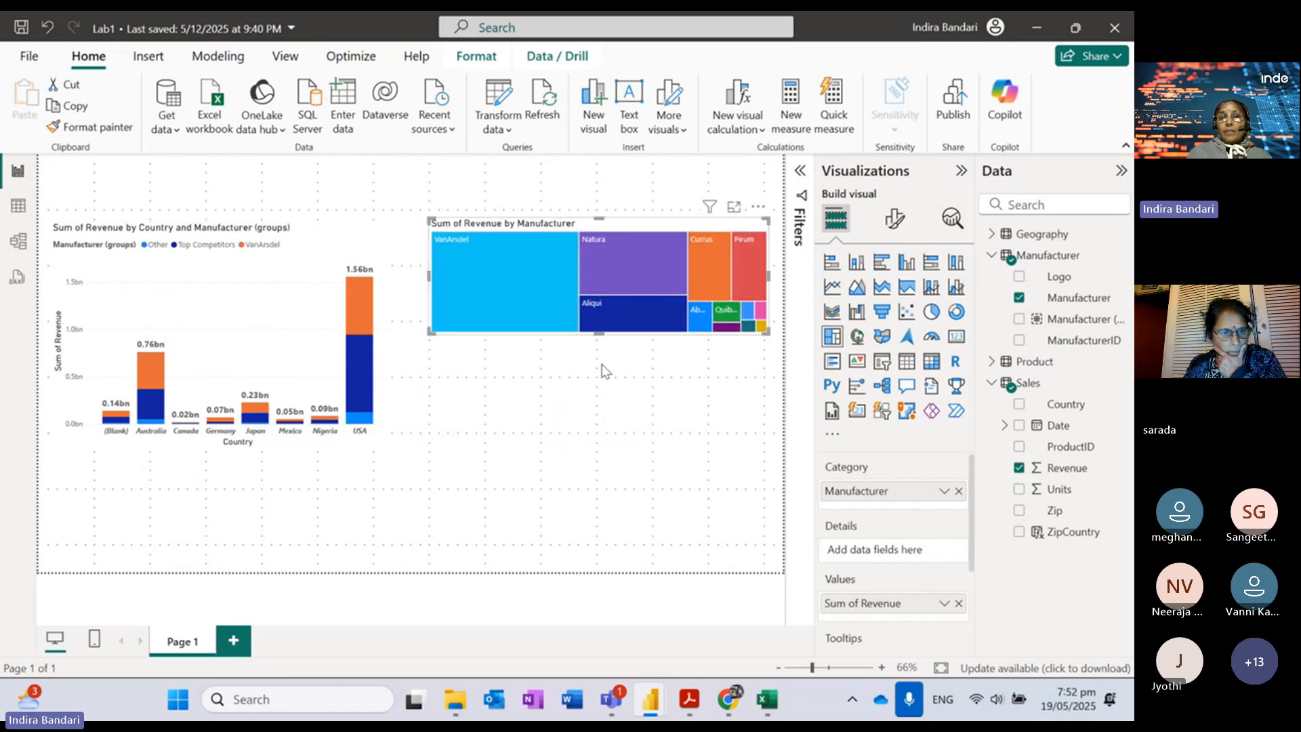
pyautogui.moveTo(599, 334); pyautogui.dragTo(608, 423)
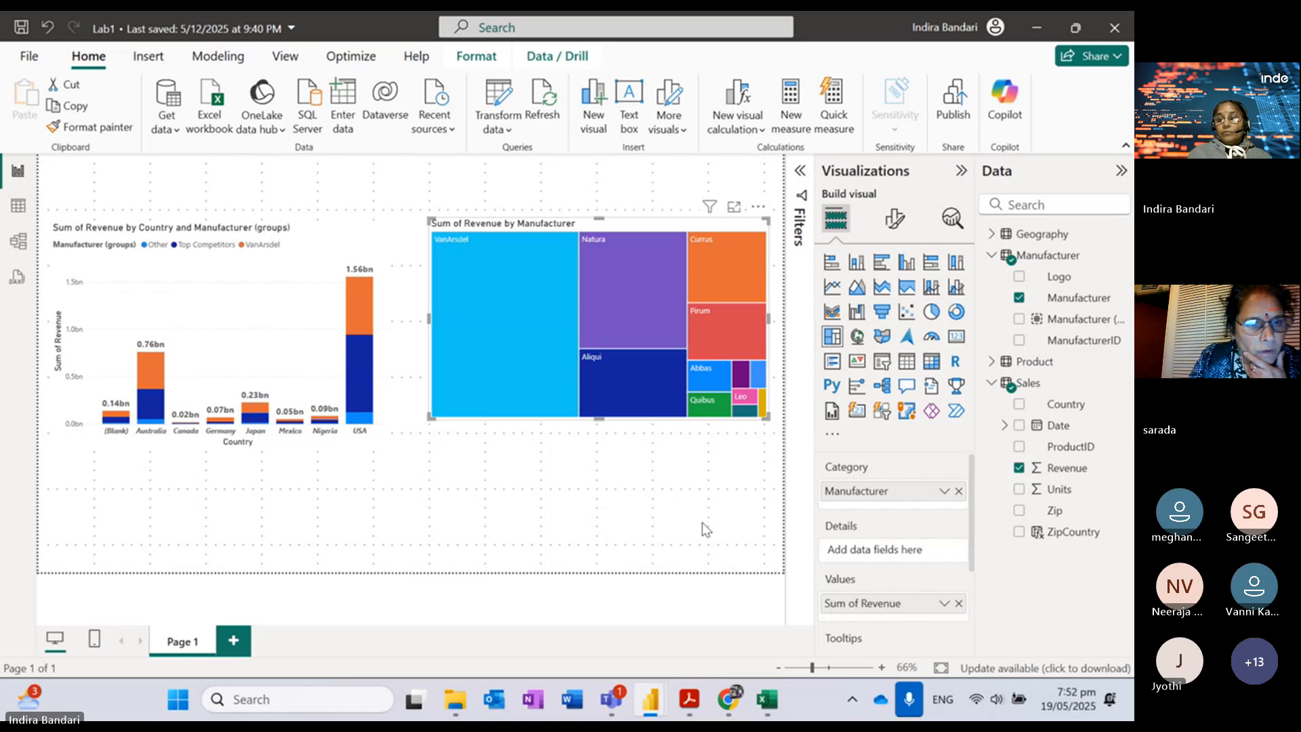
pyautogui.moveTo(694, 705)
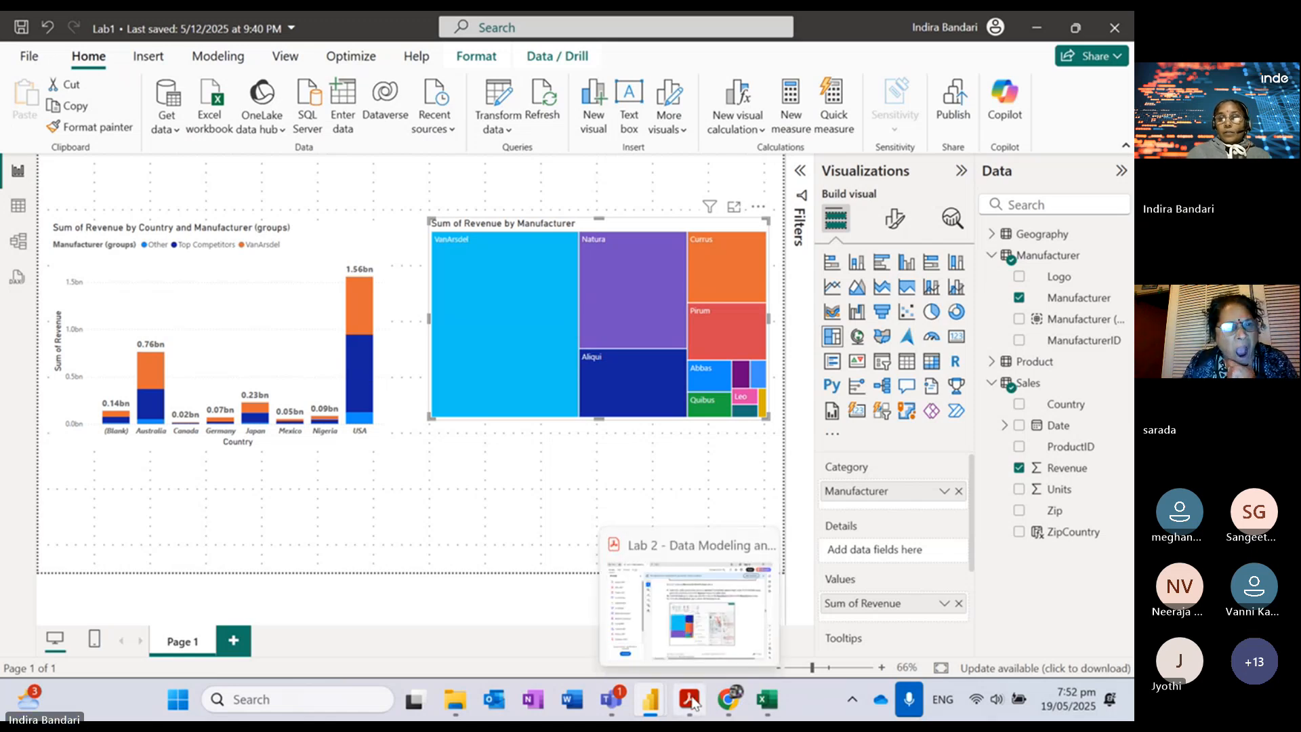
# Step: Switch to the lab instructions PDF and mute the meeting microphone
pyautogui.click(692, 703)
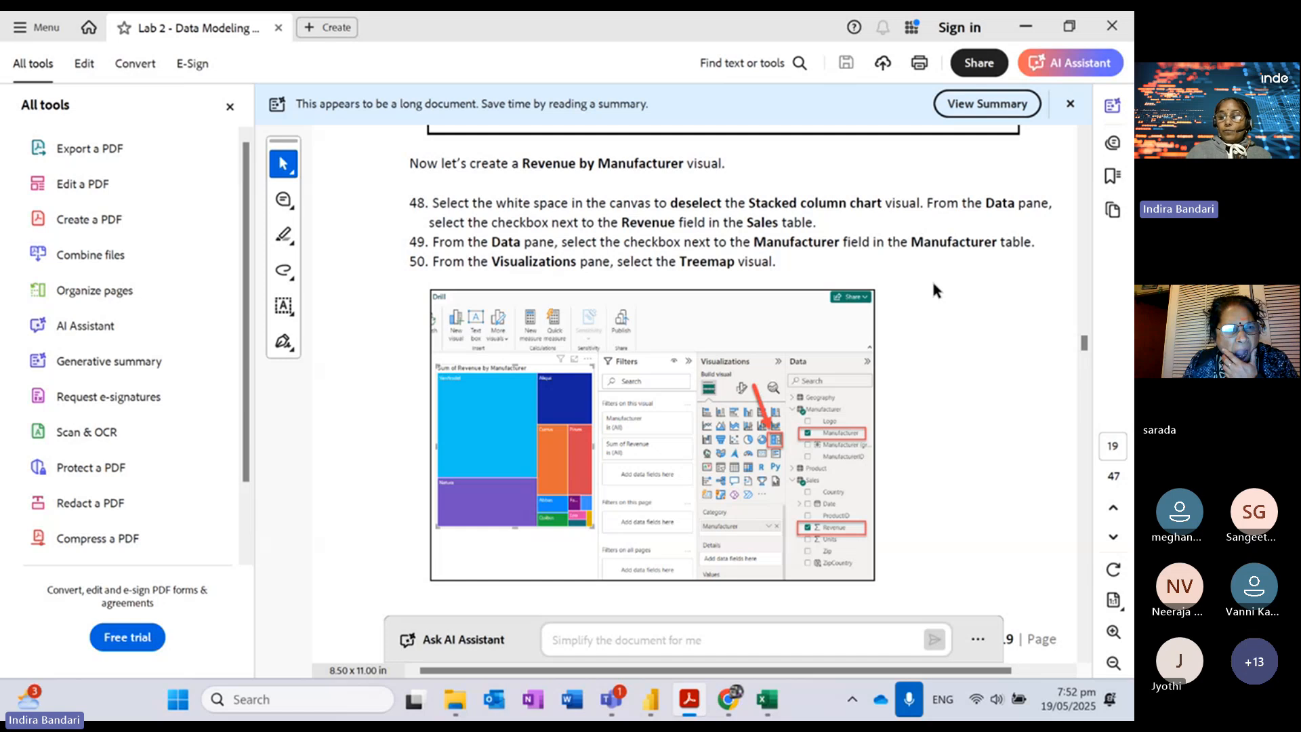
pyautogui.scroll(-5, 933, 283)
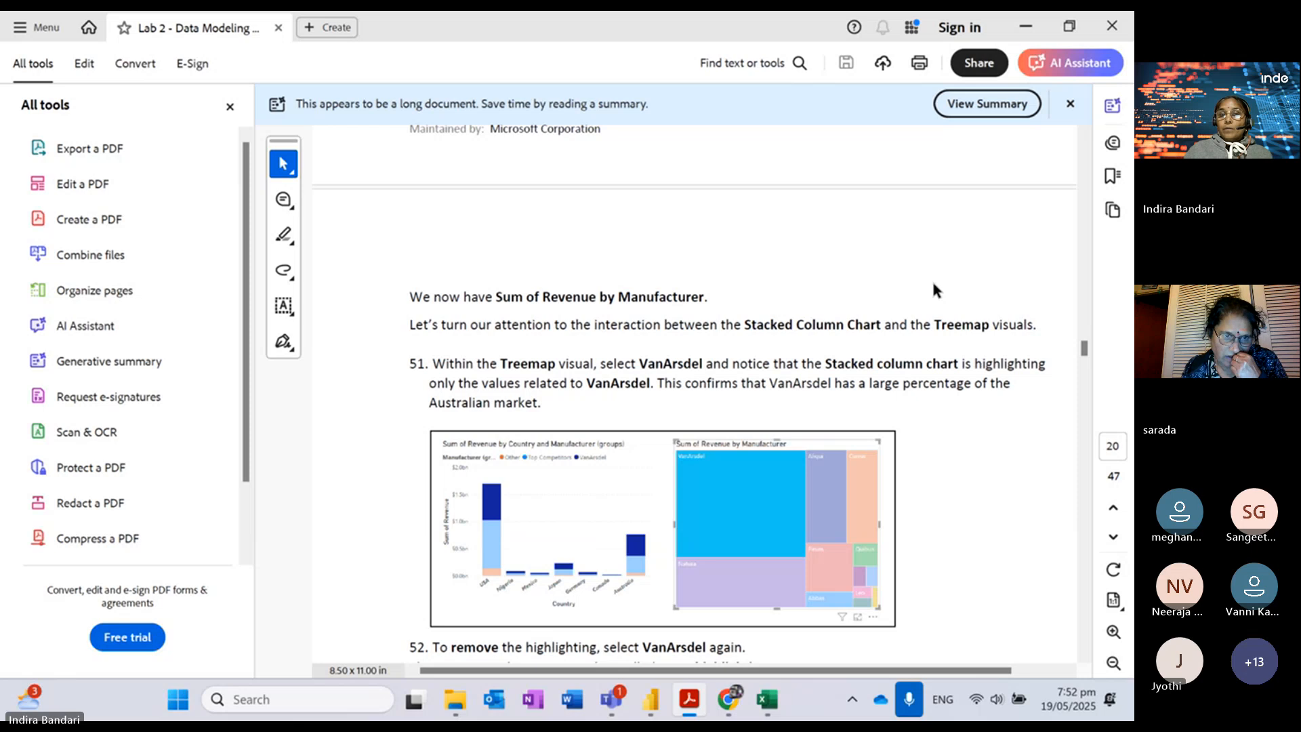
pyautogui.click(1010, 422)
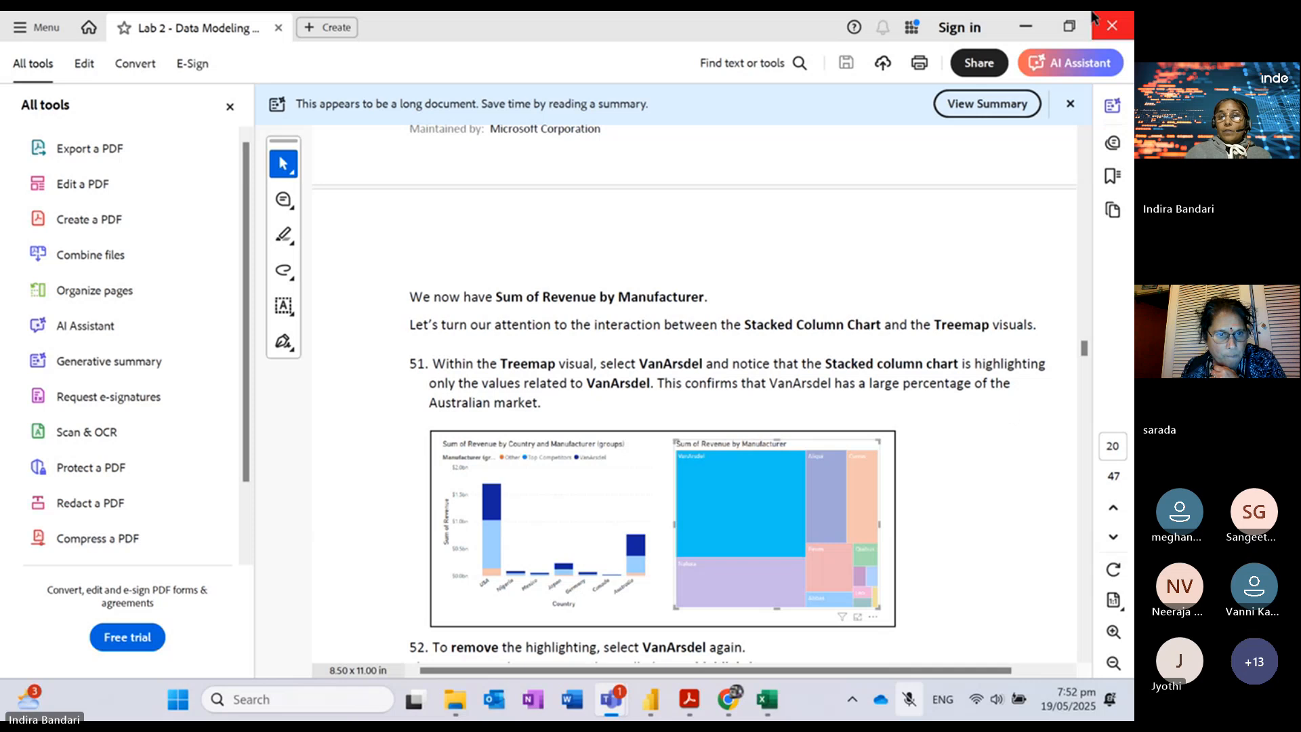
pyautogui.click(875, 327)
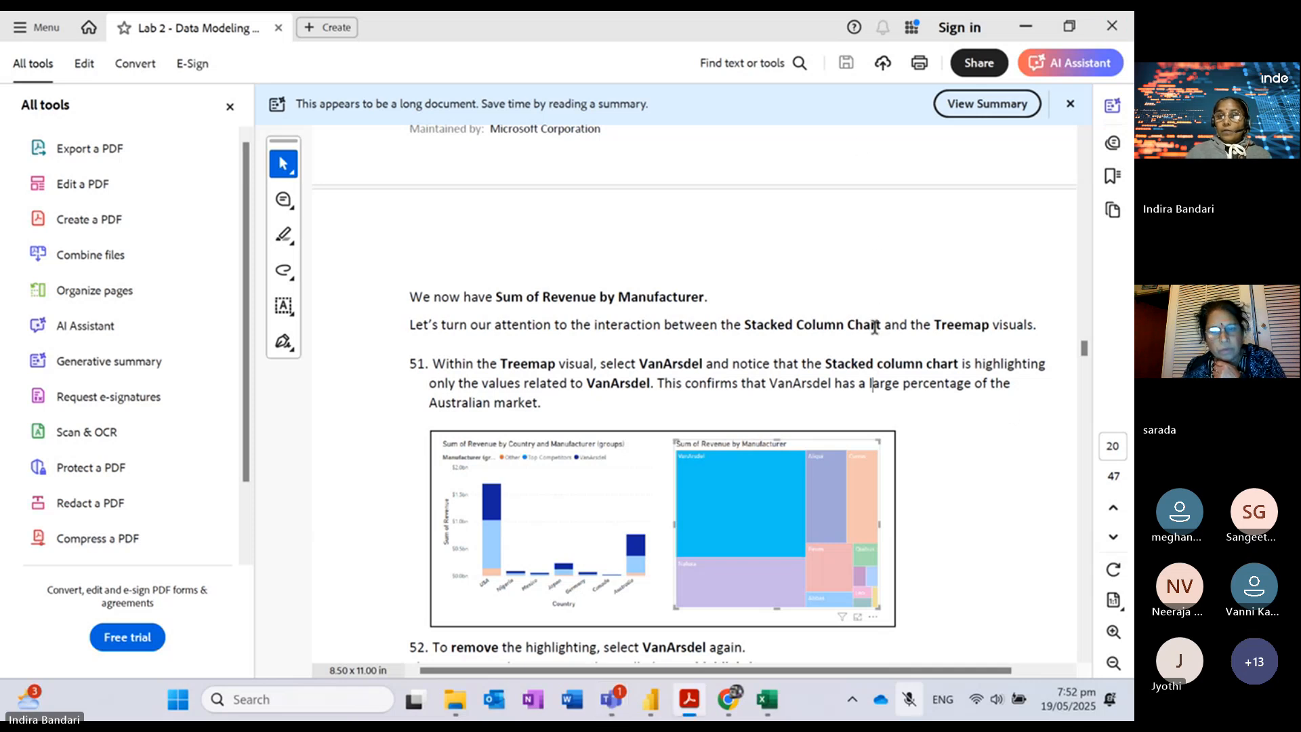
# Step: Scroll the PDF to cross-highlighting steps 51–52, then return to the Power BI report
pyautogui.scroll(-4, 875, 327)
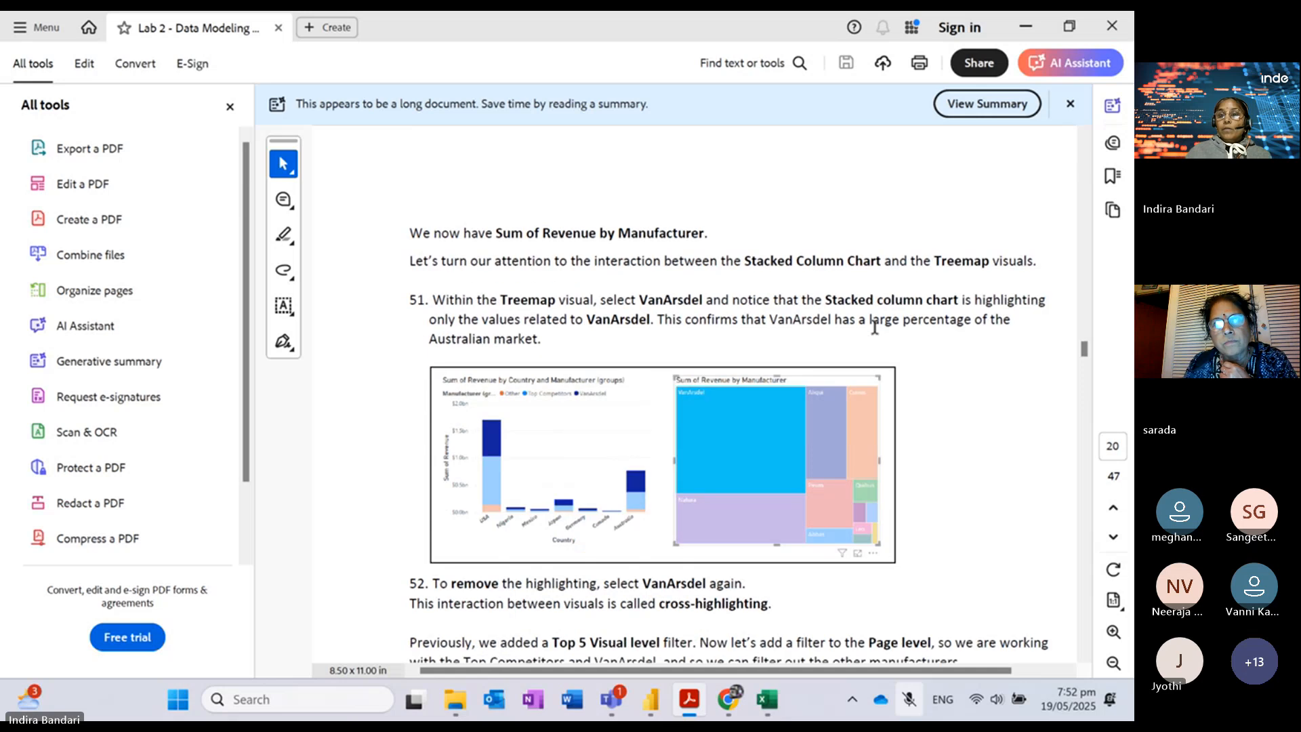
pyautogui.scroll(-1, 875, 327)
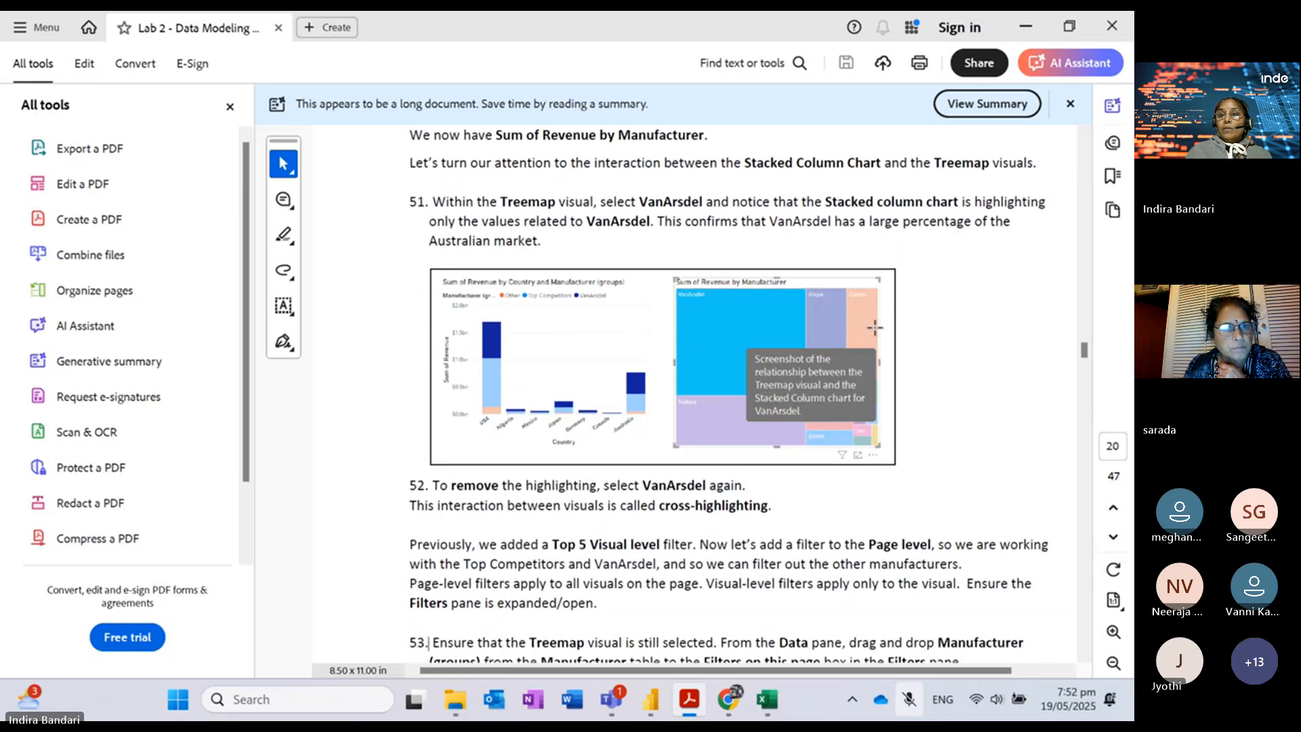
pyautogui.scroll(-1, 875, 327)
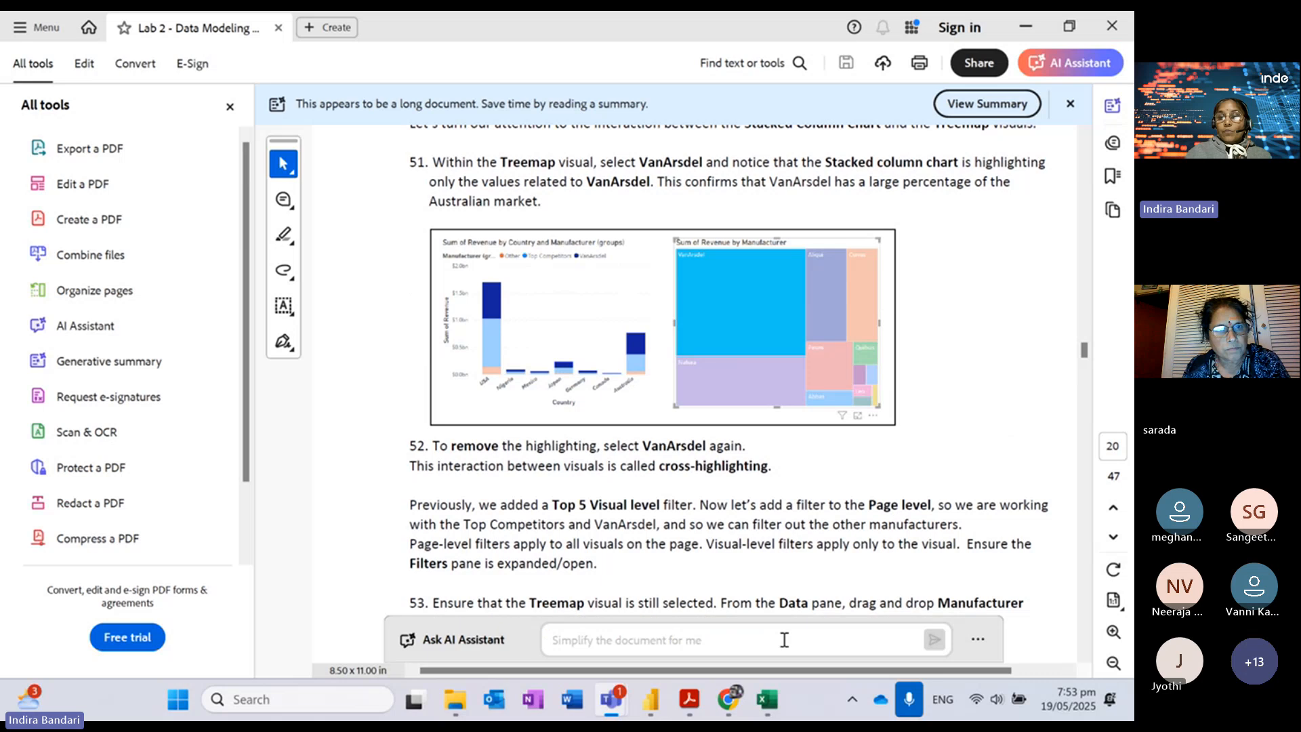
pyautogui.moveTo(654, 701)
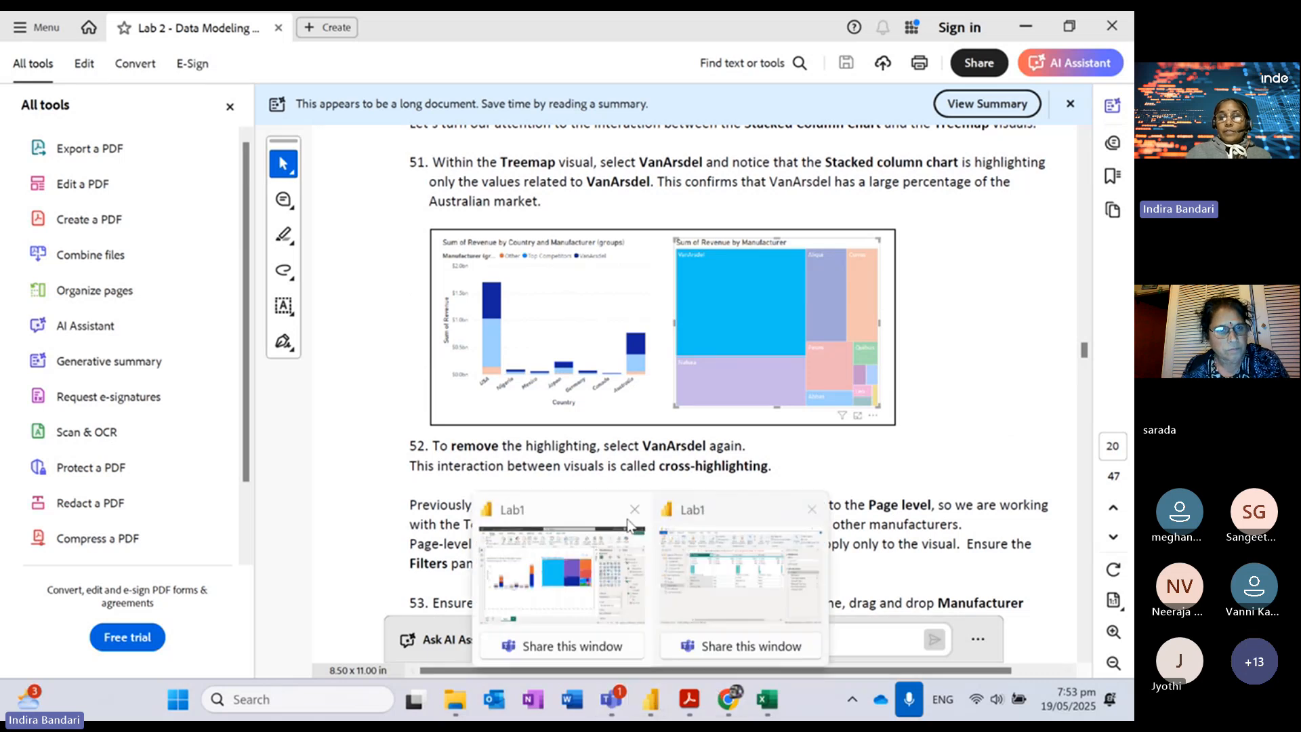
pyautogui.click(587, 502)
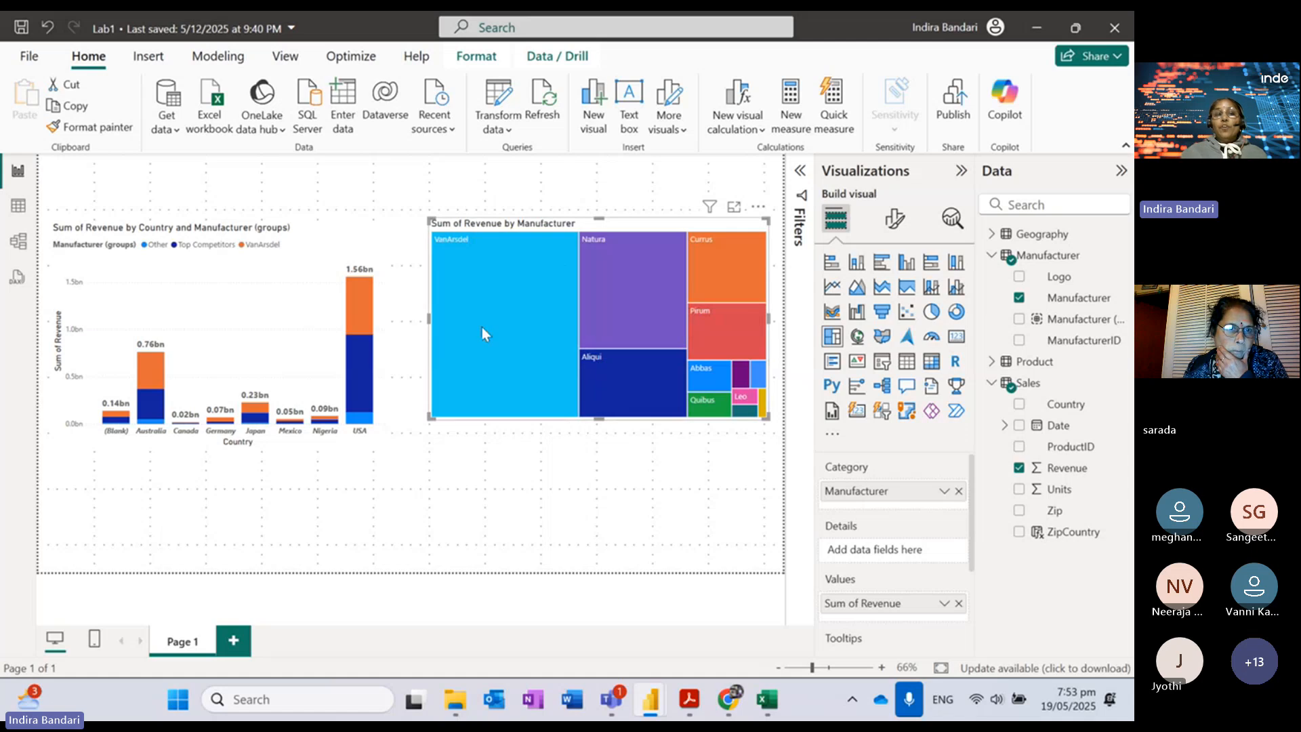
# Step: Cross-highlight VanArsdel's revenue by country from the treemap and inspect the column tooltips
pyautogui.moveTo(486, 312)
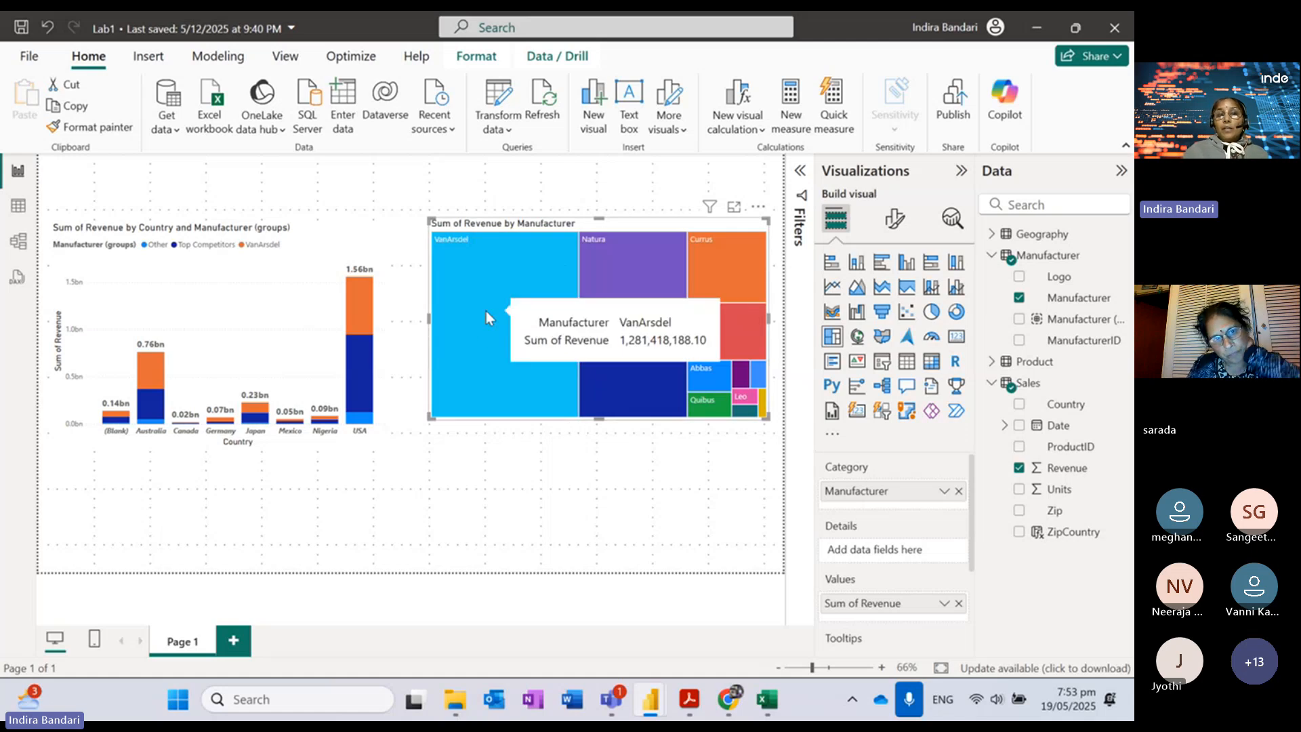
pyautogui.click(486, 311)
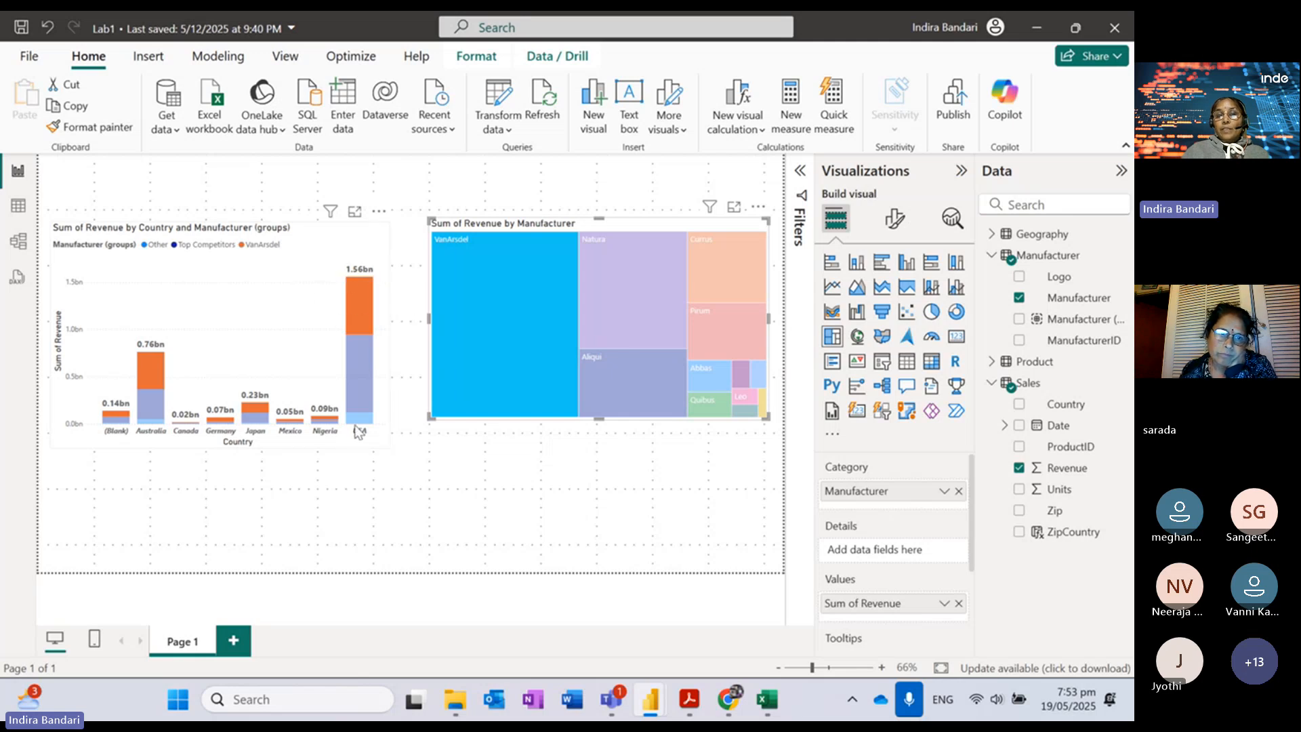
pyautogui.click(500, 313)
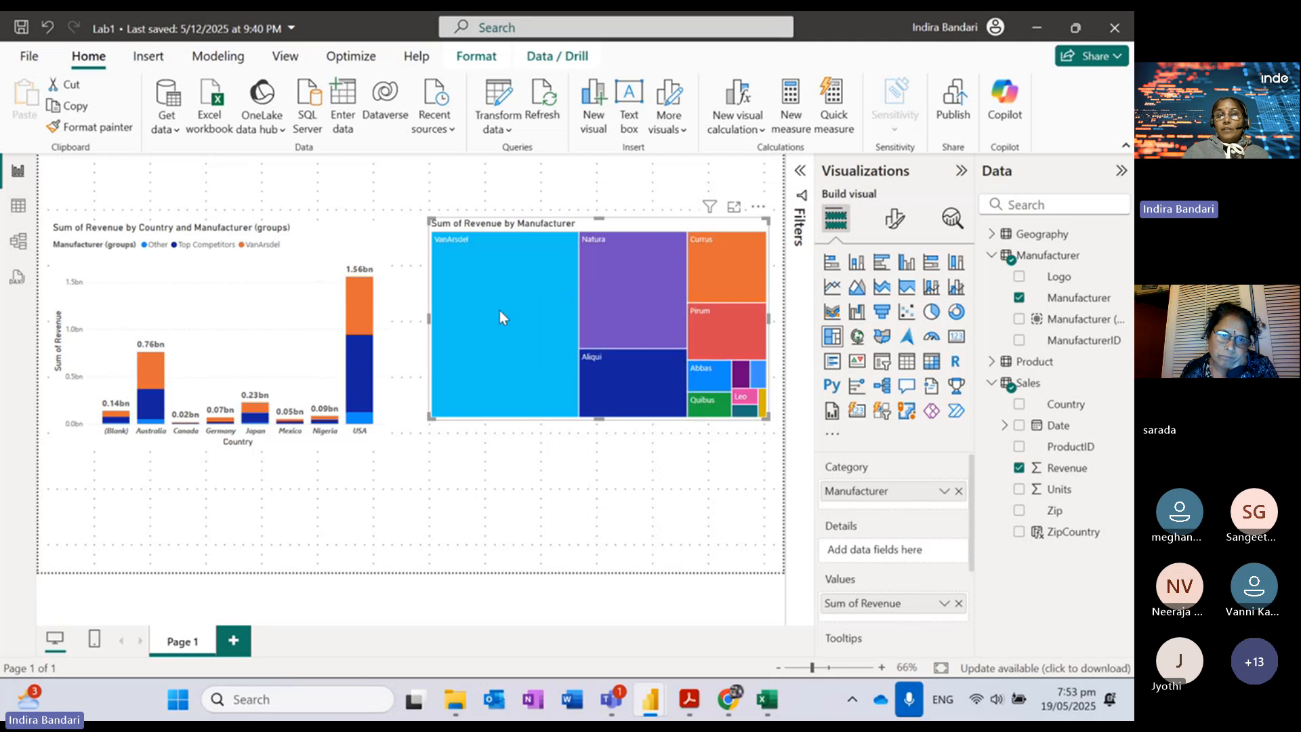
pyautogui.click(487, 313)
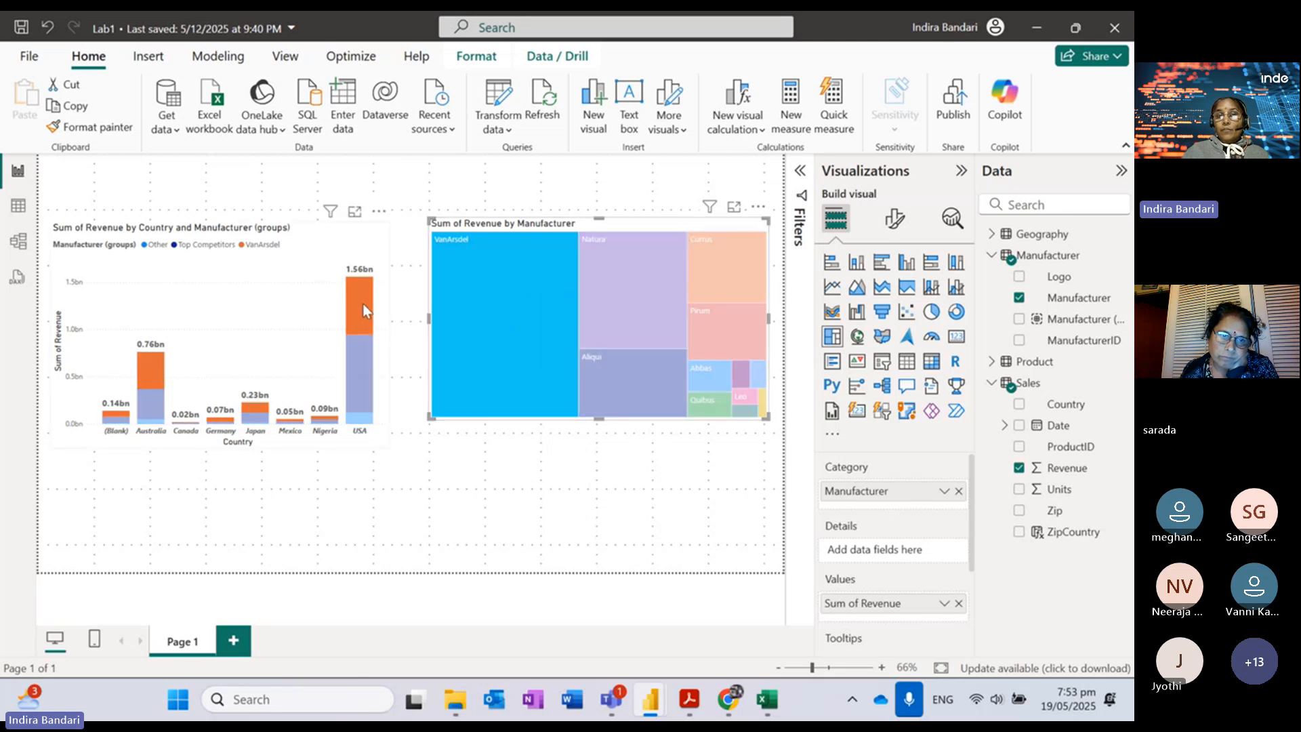
pyautogui.moveTo(363, 304)
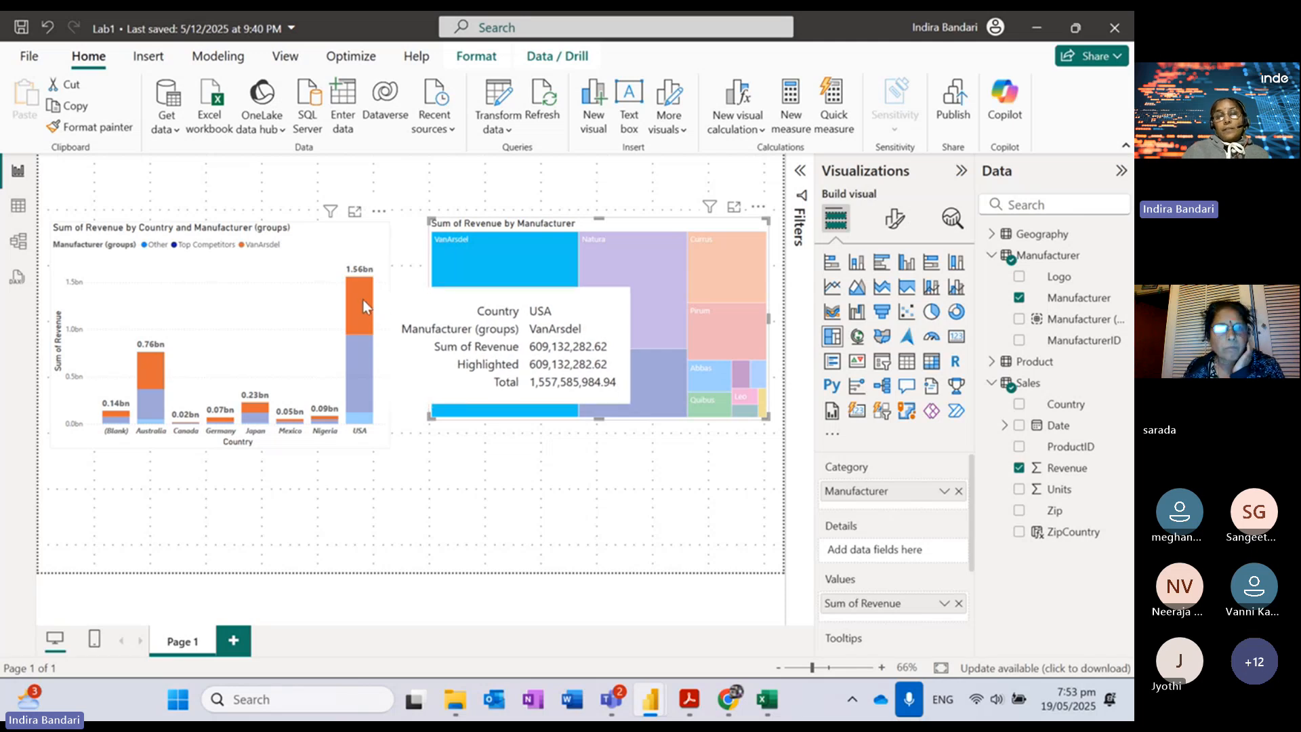
pyautogui.moveTo(260, 415)
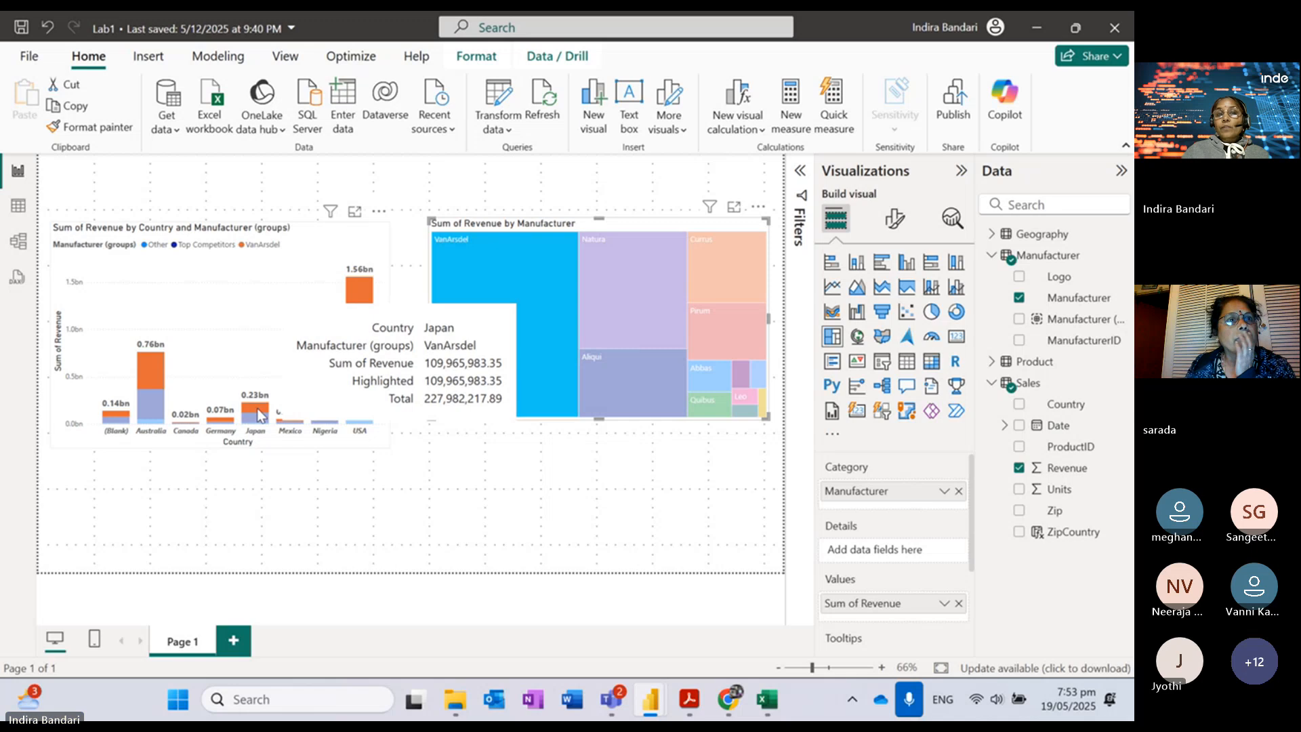
pyautogui.moveTo(167, 383)
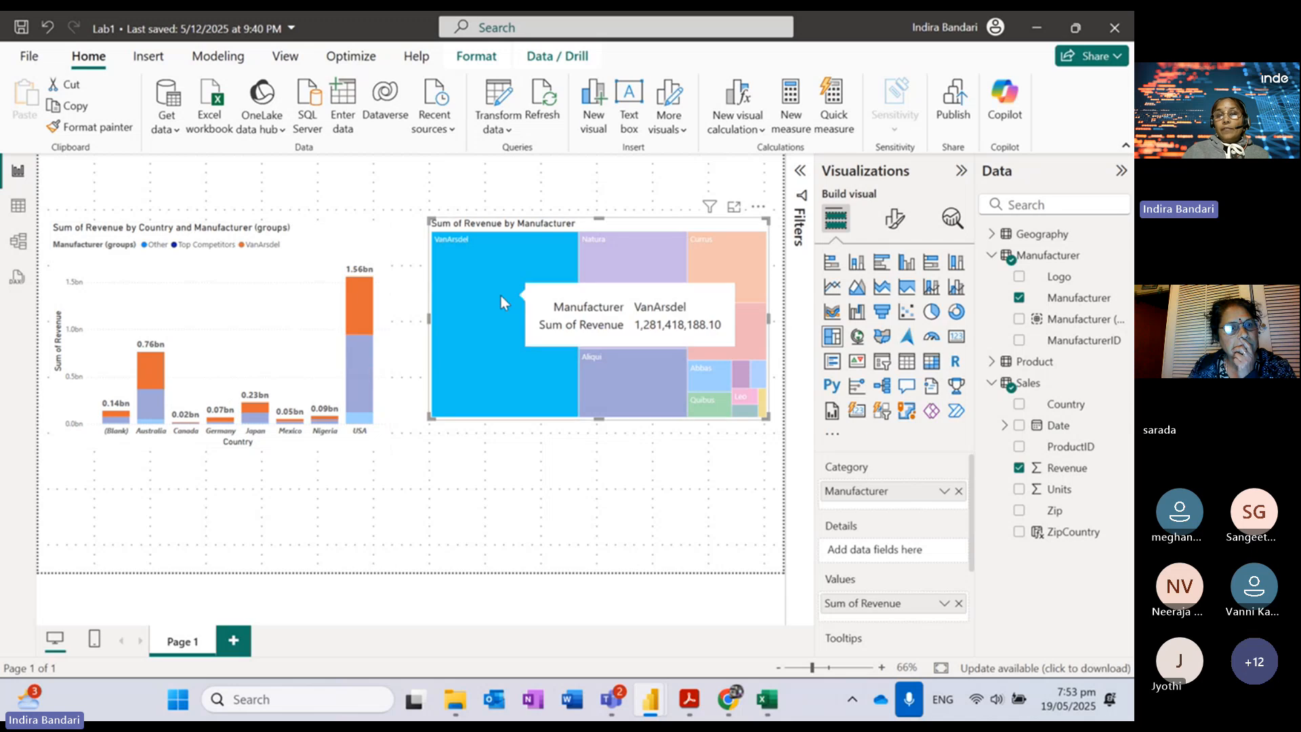
pyautogui.moveTo(616, 278)
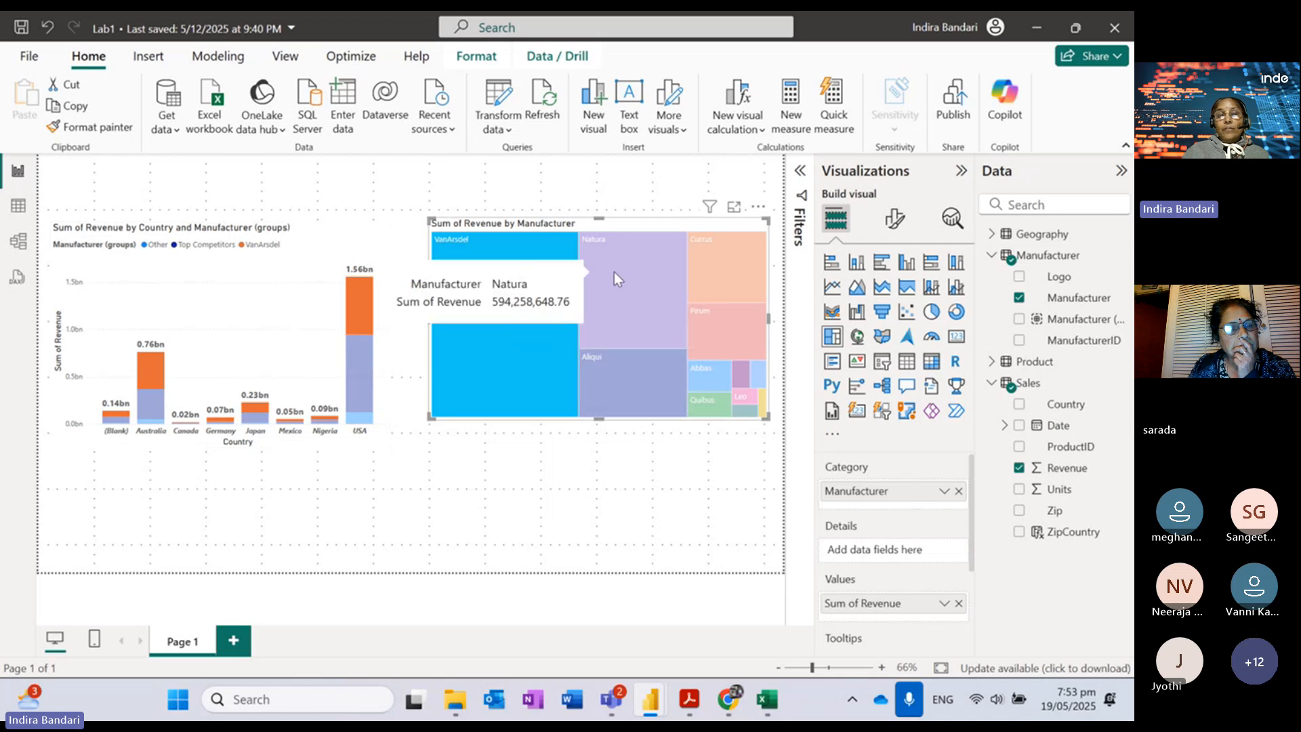
# Step: Cross-highlight Natura, then Aliqui, and finally clear the Aliqui highlight from both visuals
pyautogui.click(654, 282)
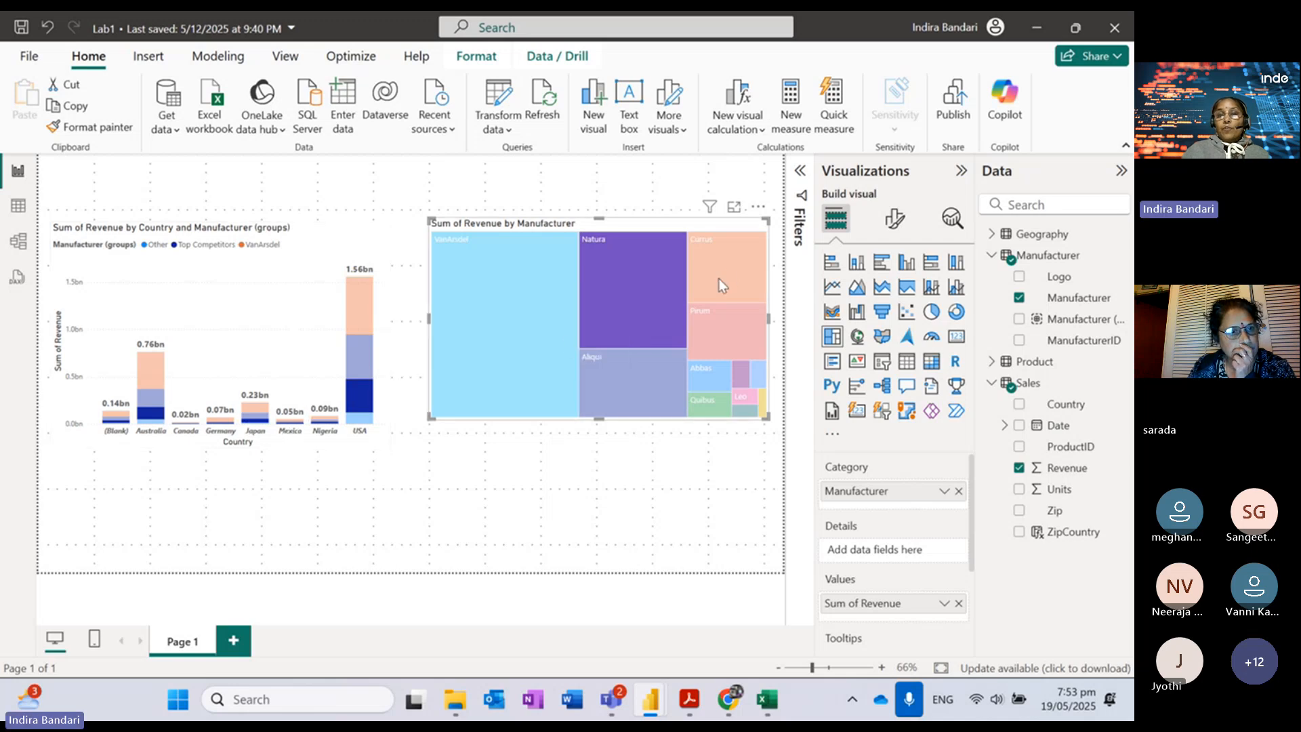
pyautogui.click(626, 381)
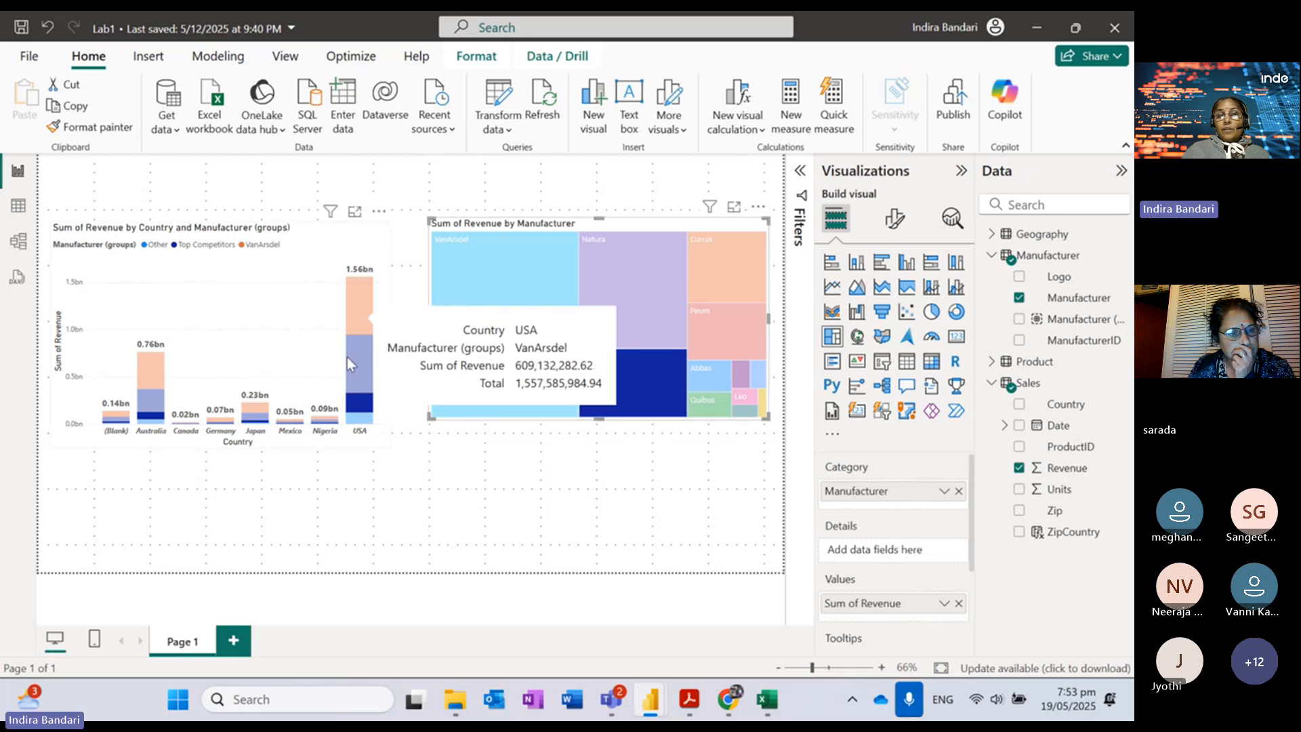
pyautogui.moveTo(365, 352)
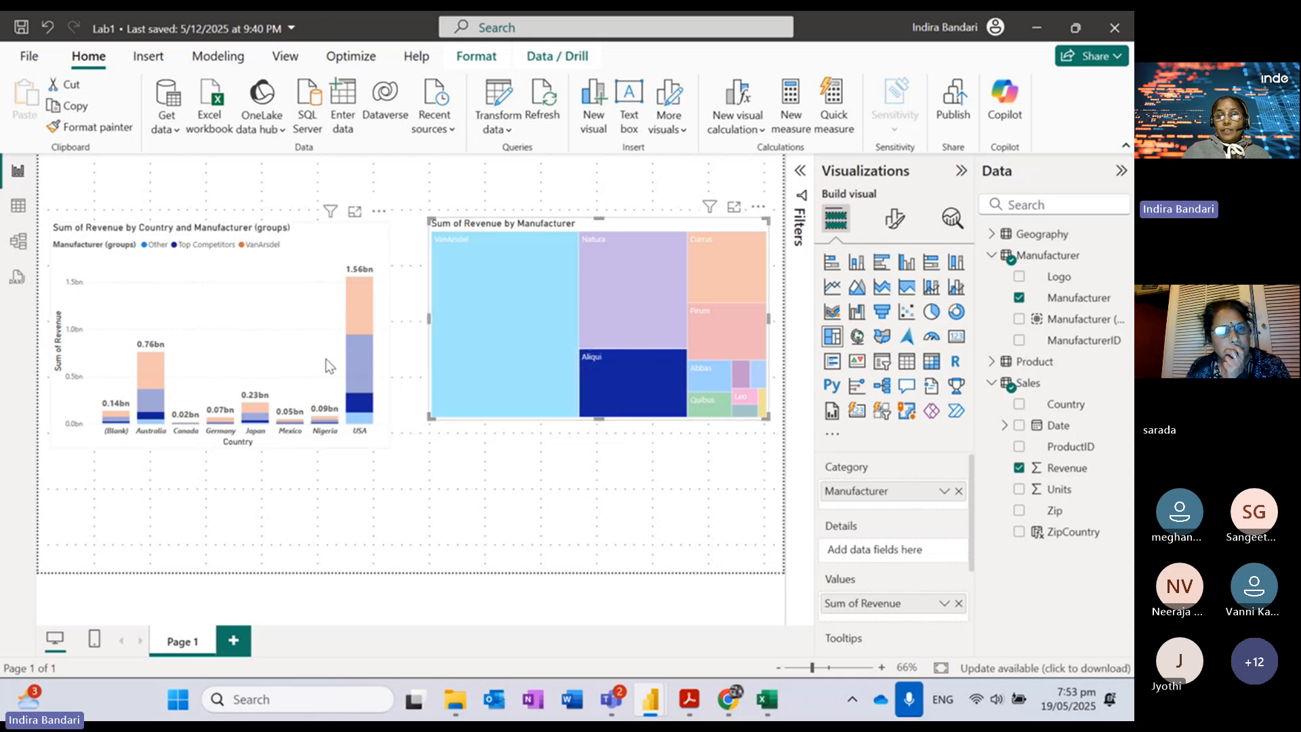
pyautogui.click(636, 368)
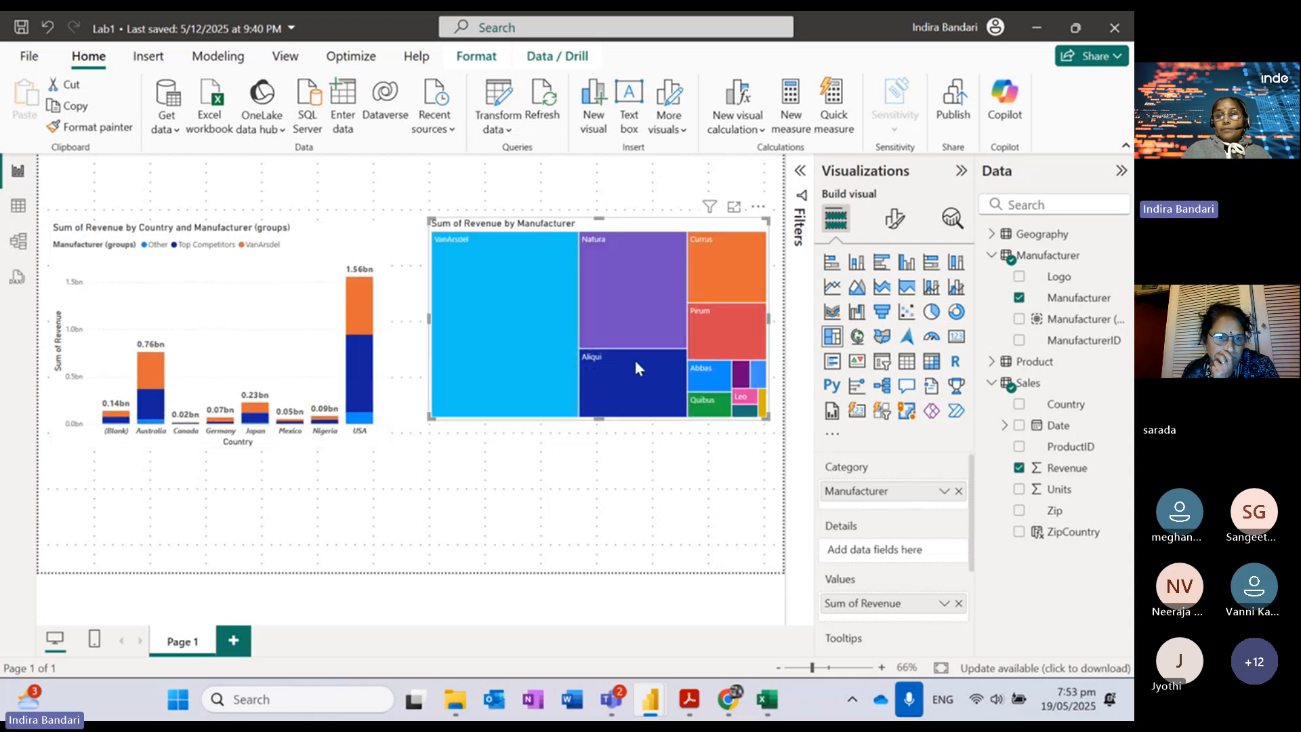
pyautogui.click(617, 380)
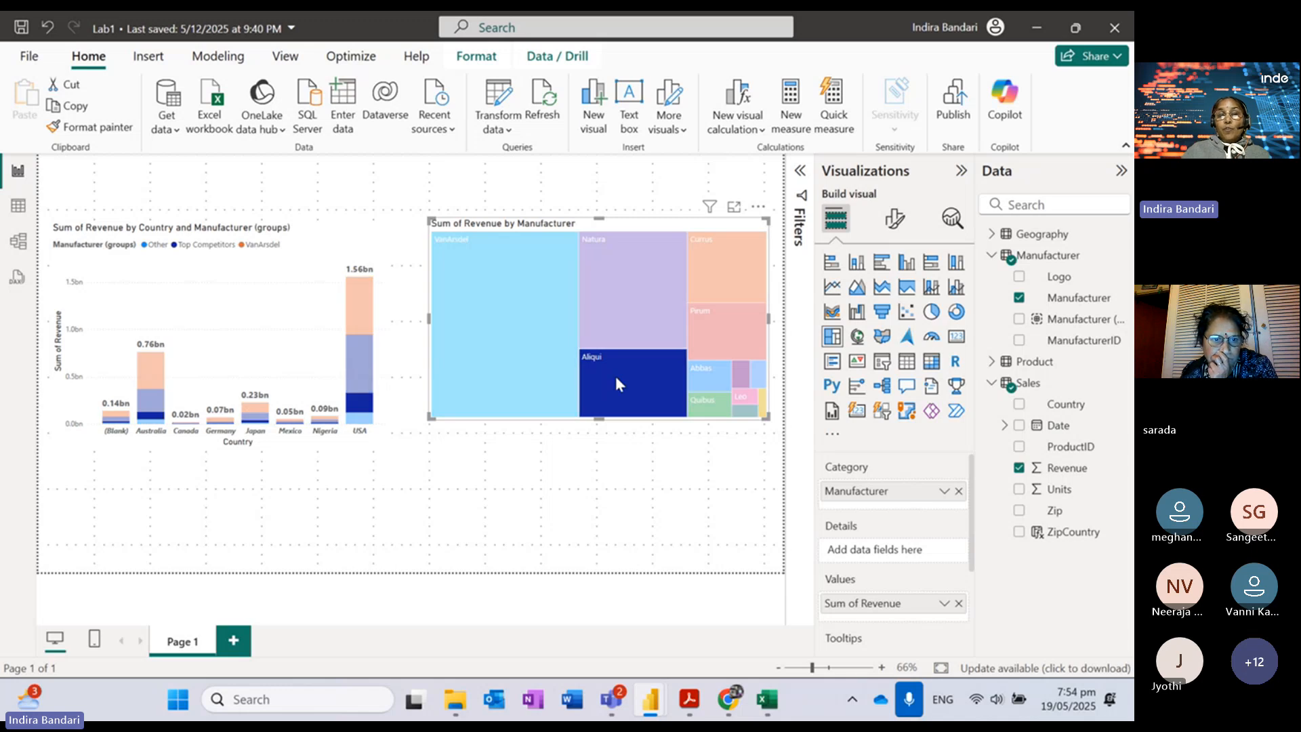
pyautogui.click(617, 381)
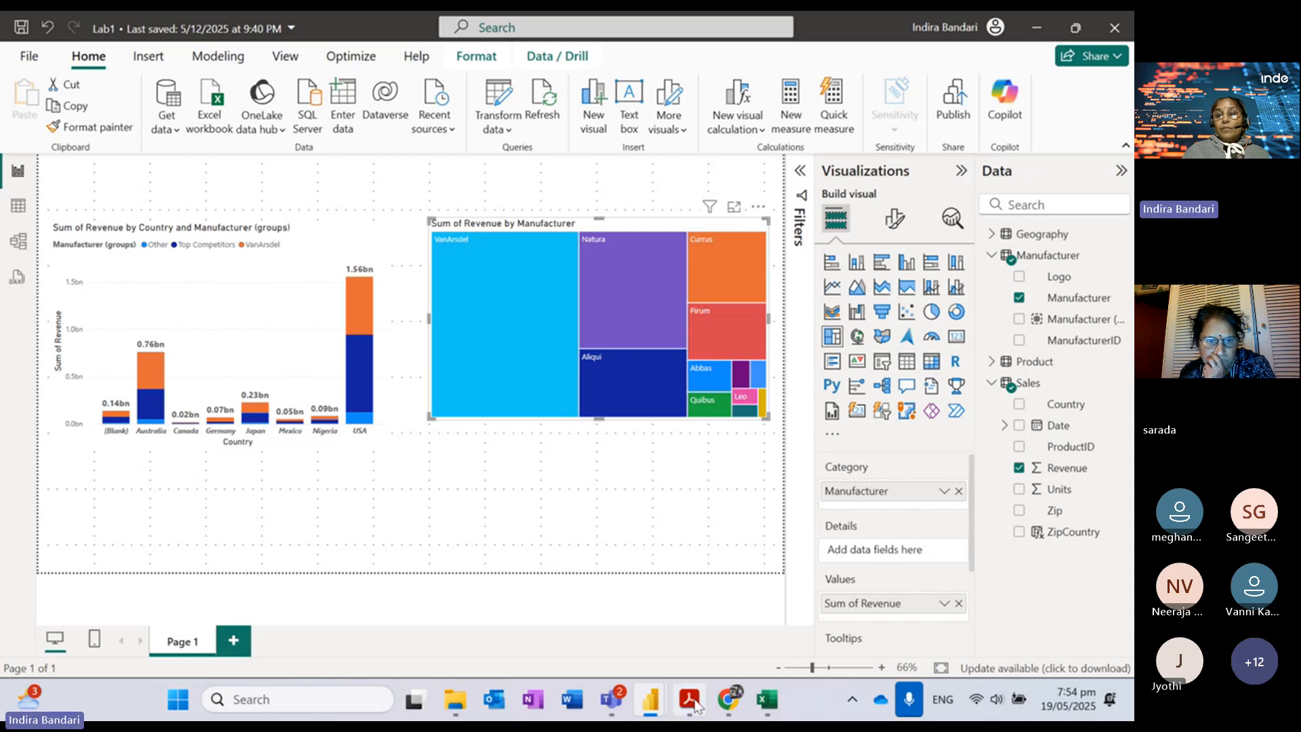
pyautogui.moveTo(611, 700)
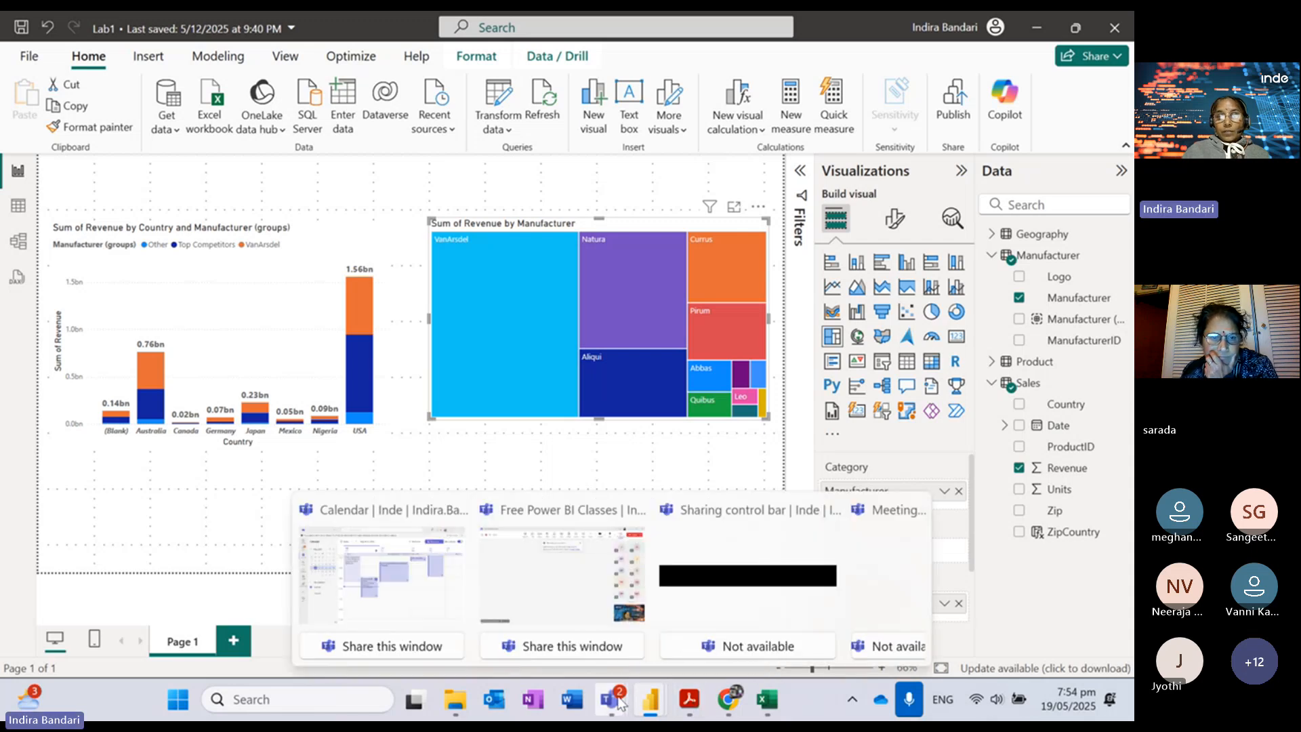
pyautogui.click(577, 510)
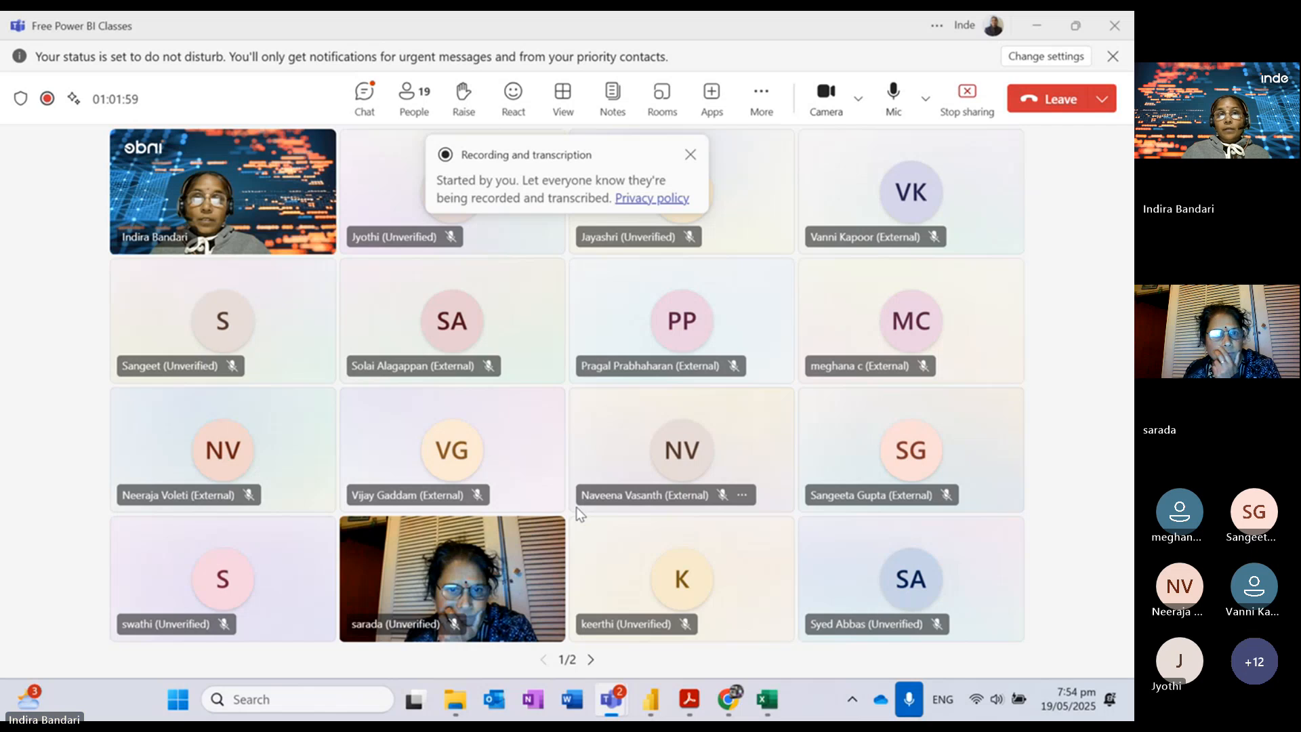
pyautogui.click(365, 99)
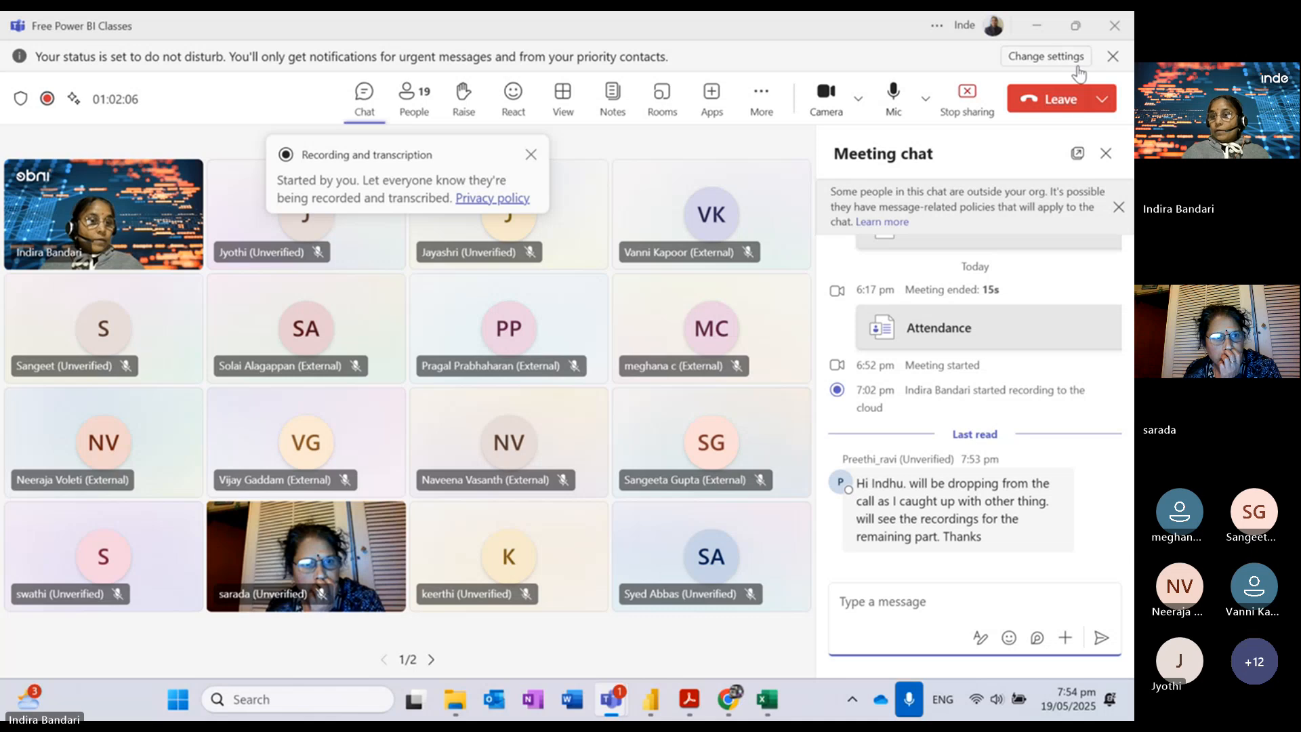
pyautogui.click(1037, 27)
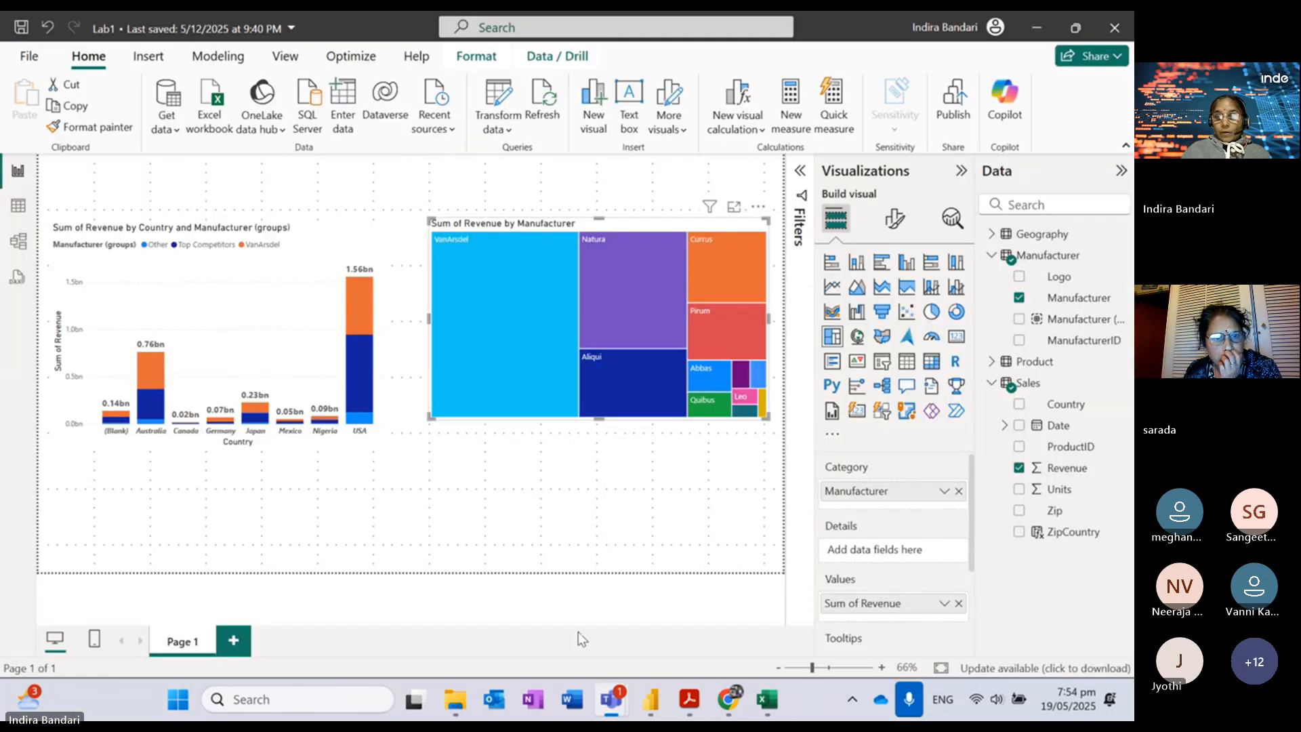
# Step: Switch to the Lab 2 instructions PDF in Adobe Acrobat
pyautogui.click(690, 699)
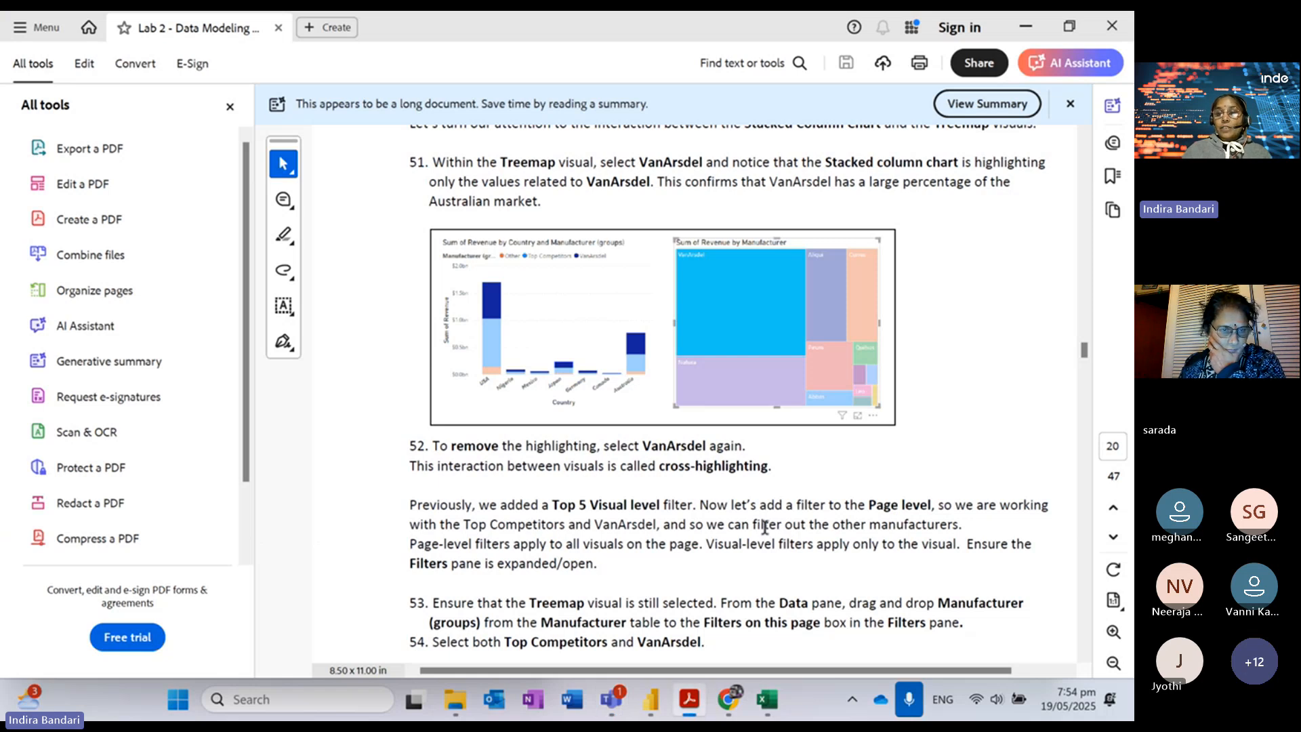
# Step: Preview the page 21 steps, return to steps 53–54 on page 20, and minimise the PDF
pyautogui.scroll(-10, 765, 527)
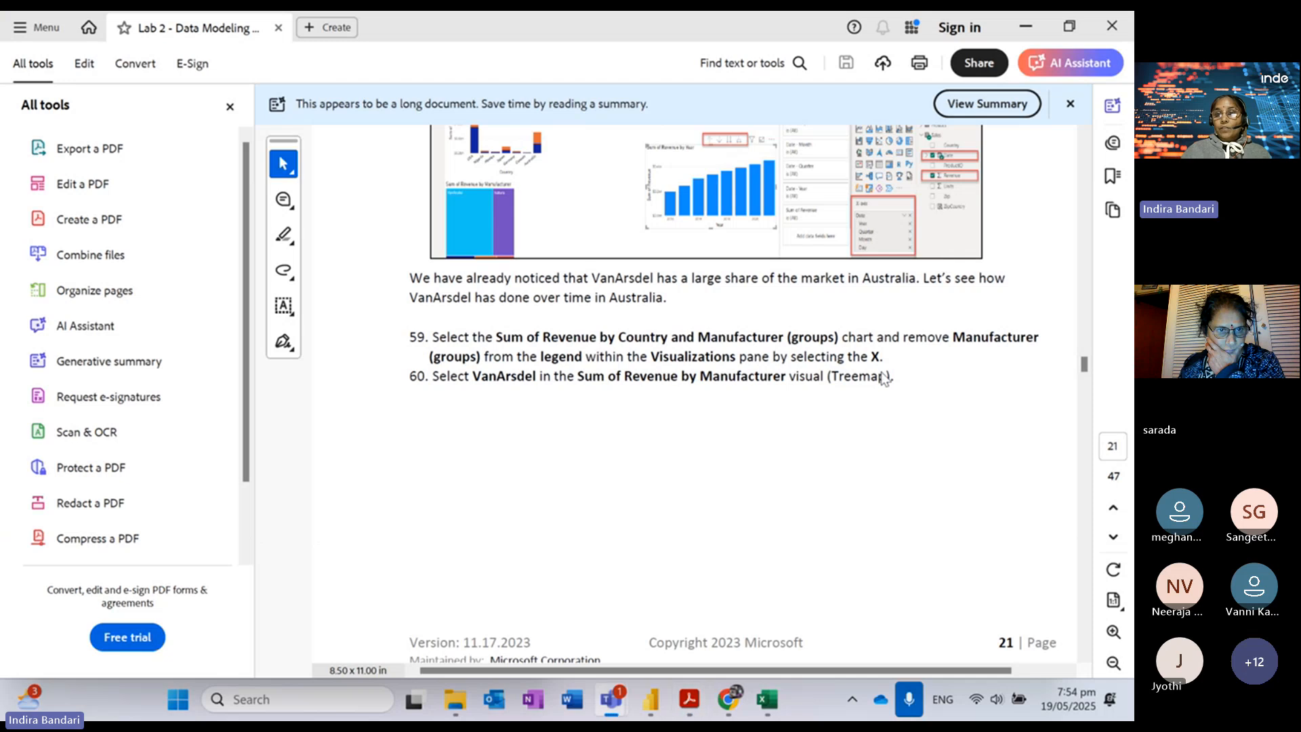
pyautogui.scroll(8, 1088, 179)
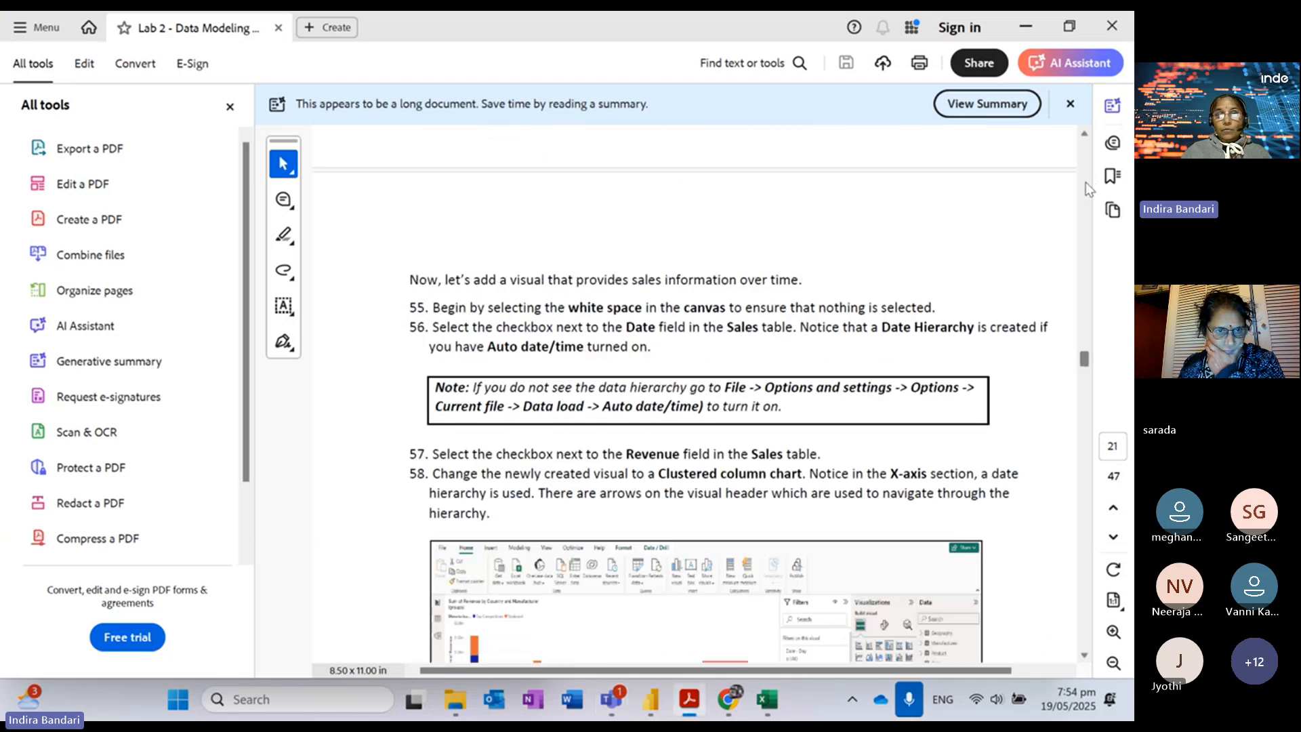
pyautogui.scroll(6, 1086, 181)
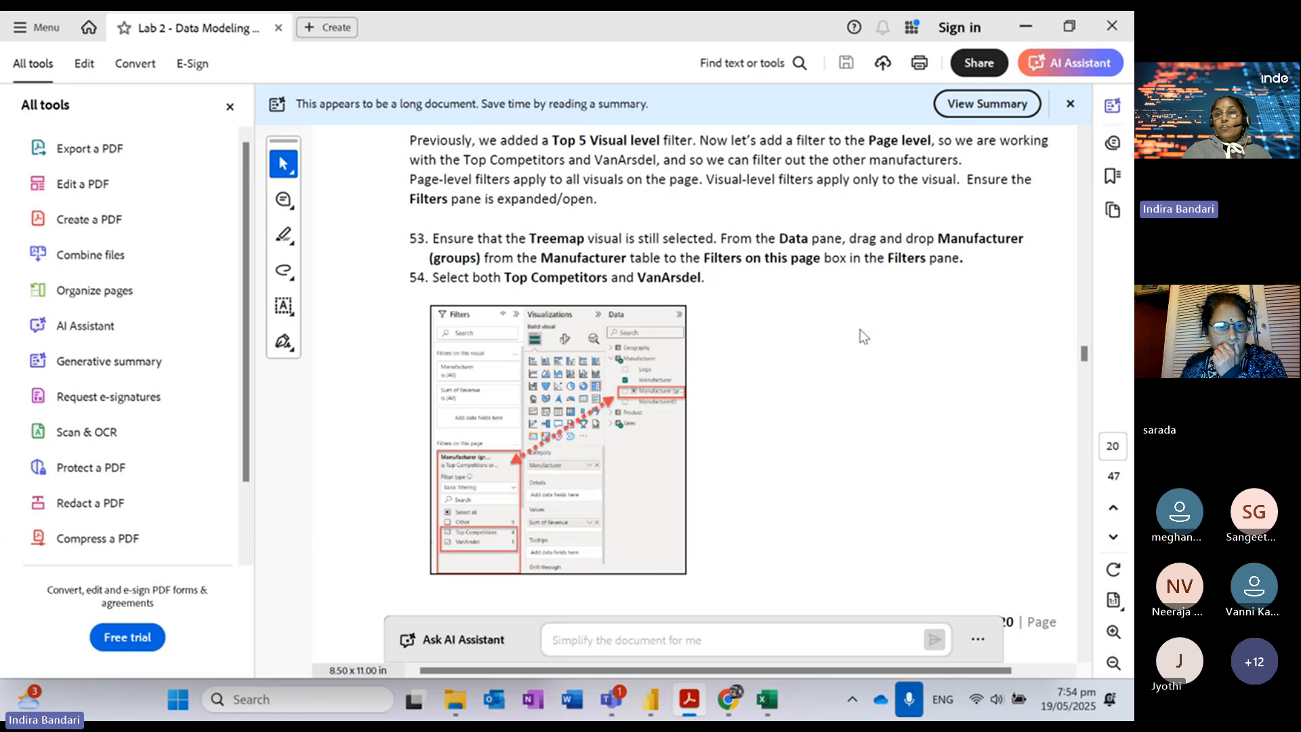
pyautogui.click(1022, 30)
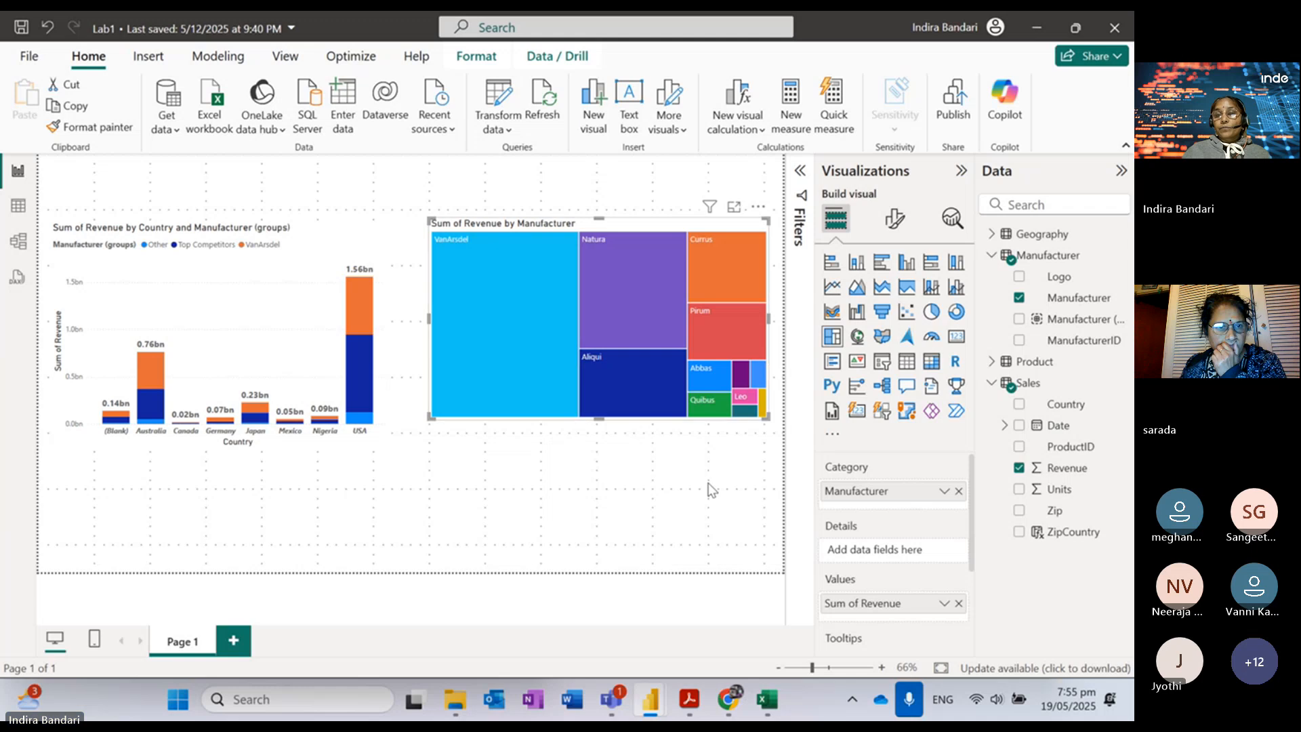
# Step: Deselect all visuals, collapse Visualizations, and show the Filters pane beside the Data field list
pyautogui.click(698, 506)
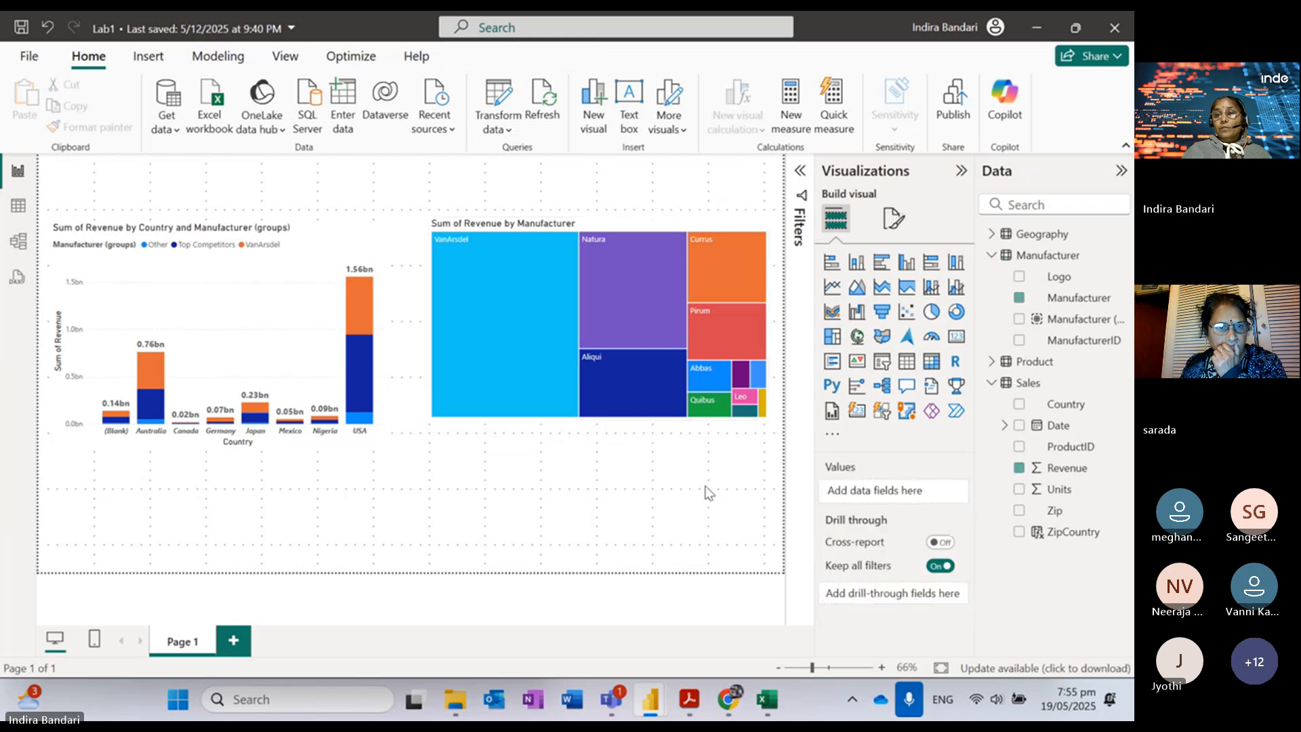
pyautogui.click(962, 170)
pyautogui.click(1122, 170)
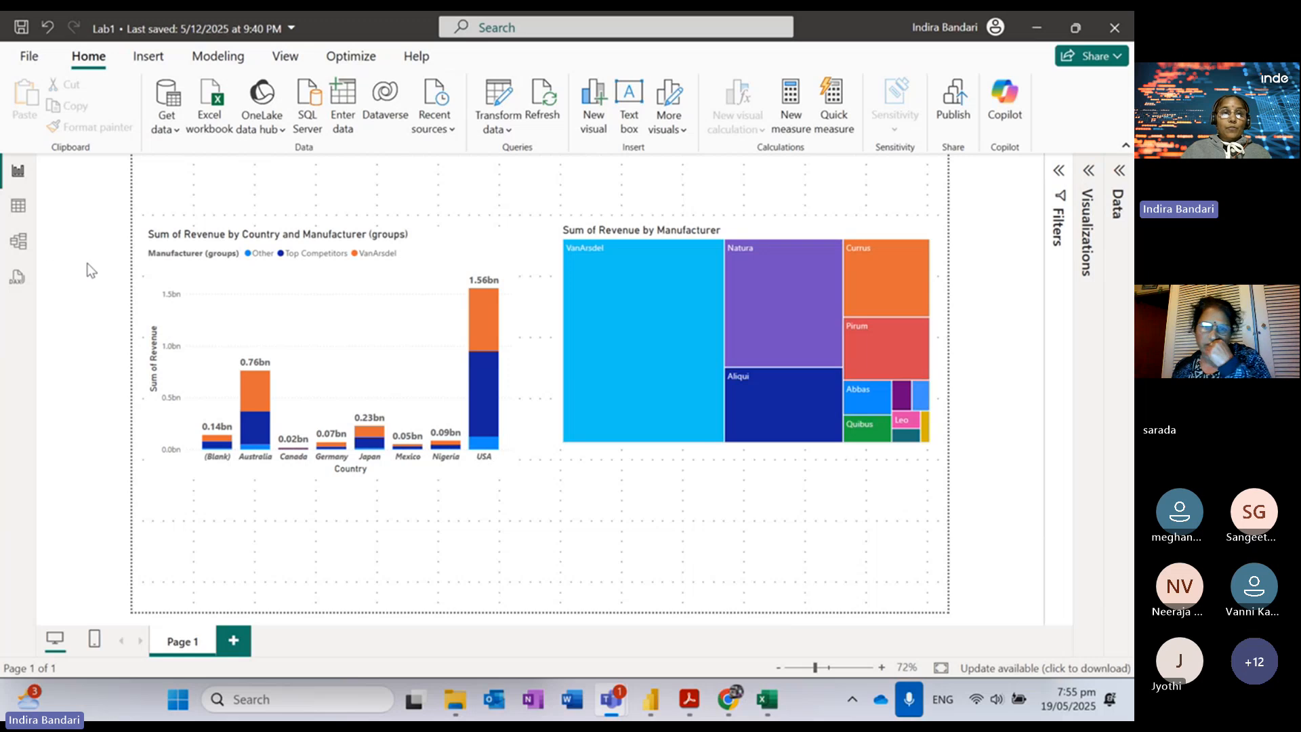
pyautogui.click(1060, 175)
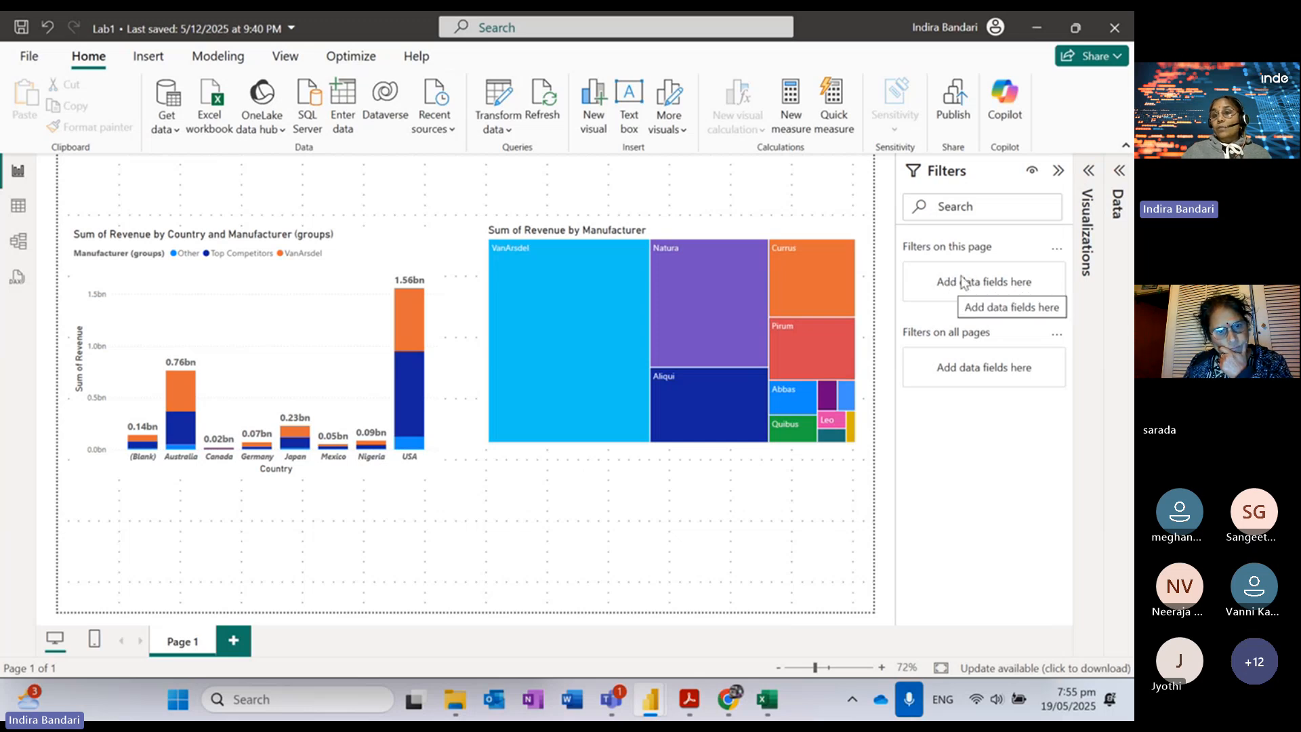
pyautogui.click(1121, 175)
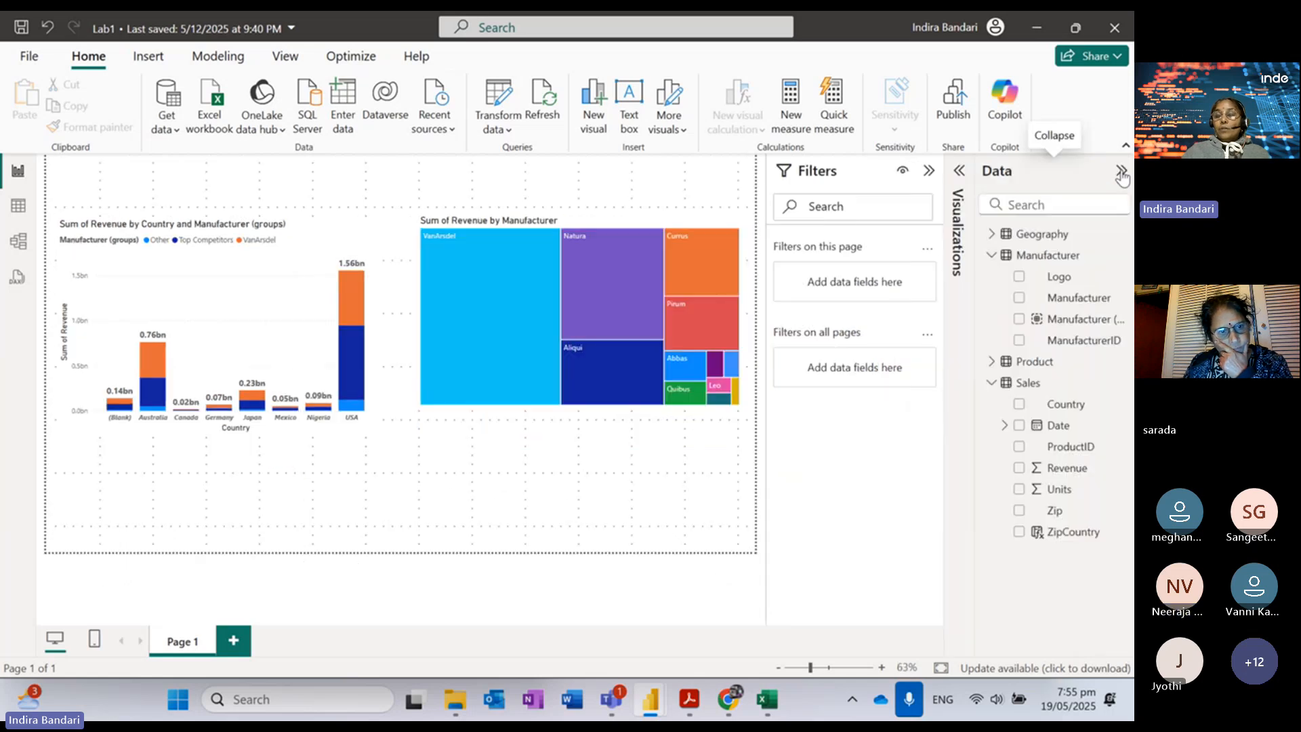
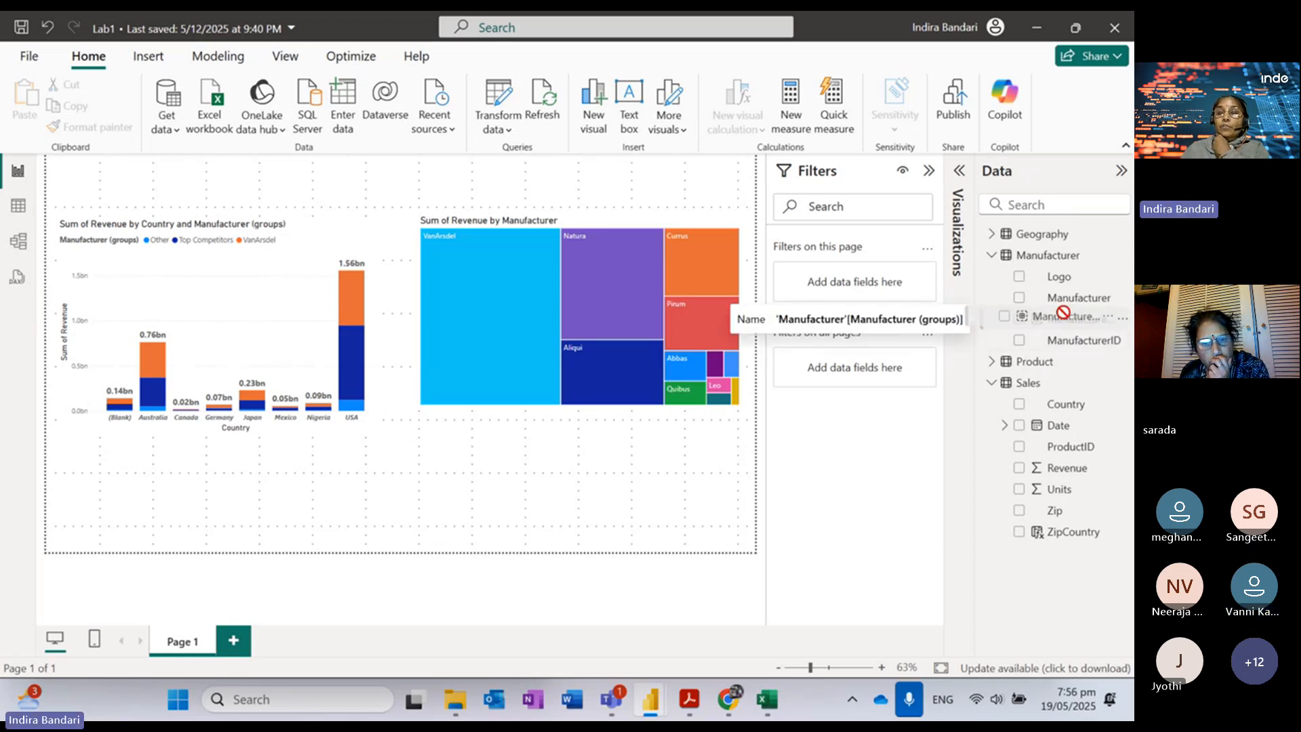
# Step: Add Manufacturer (groups) as a page filter limited to Top Competitors and VanArsdel, using basic filtering
pyautogui.moveTo(1085, 320); pyautogui.dragTo(873, 280)
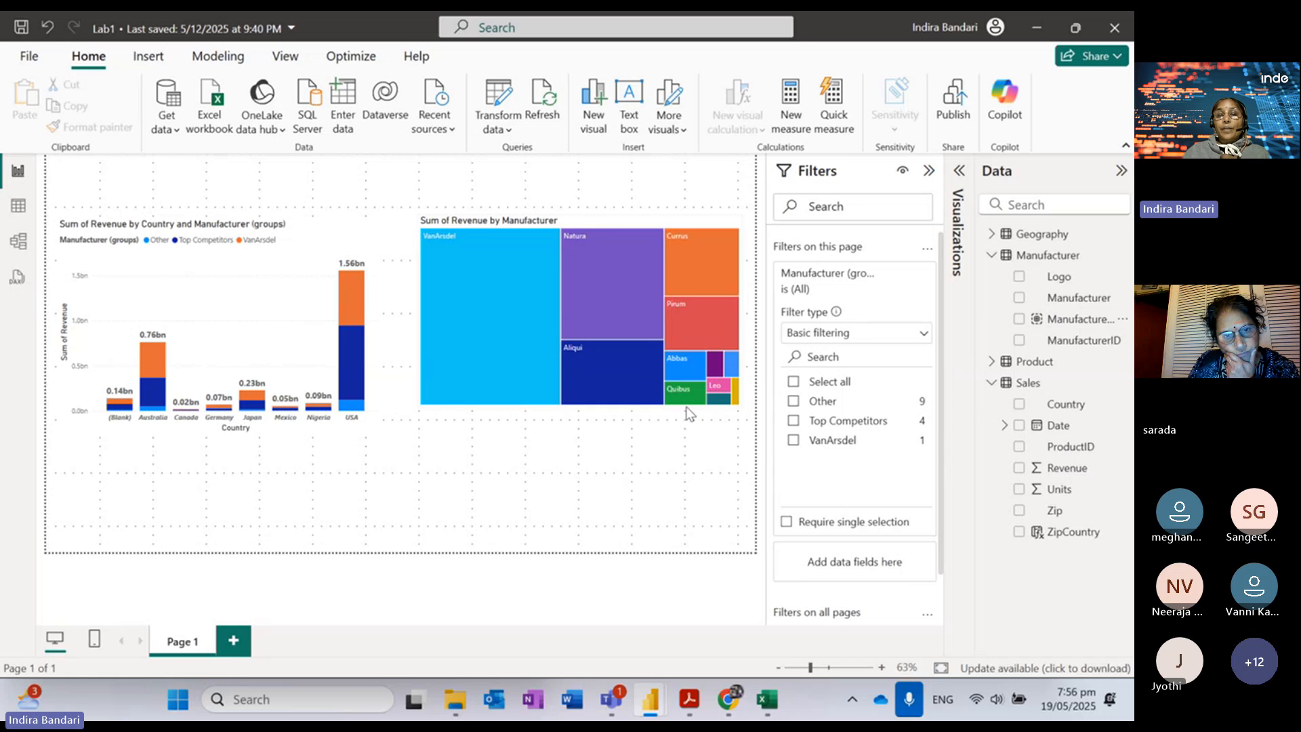
pyautogui.click(794, 422)
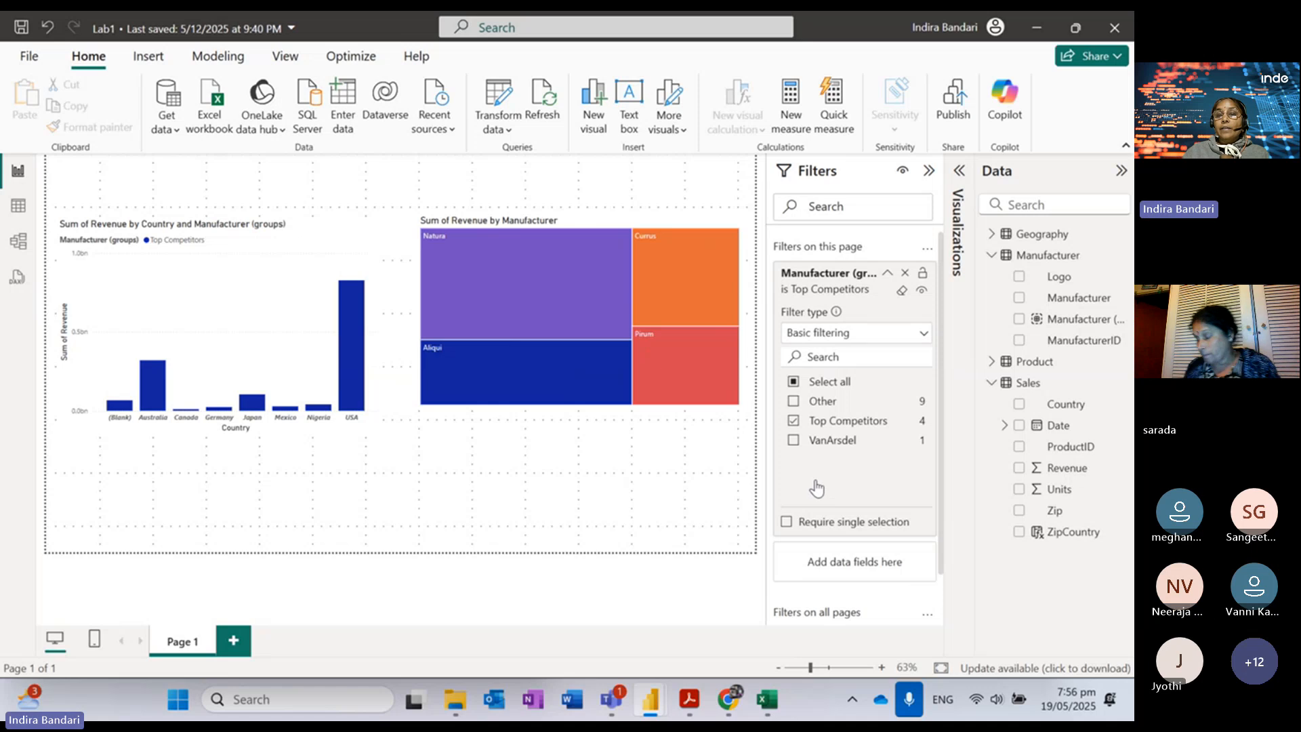
pyautogui.click(793, 442)
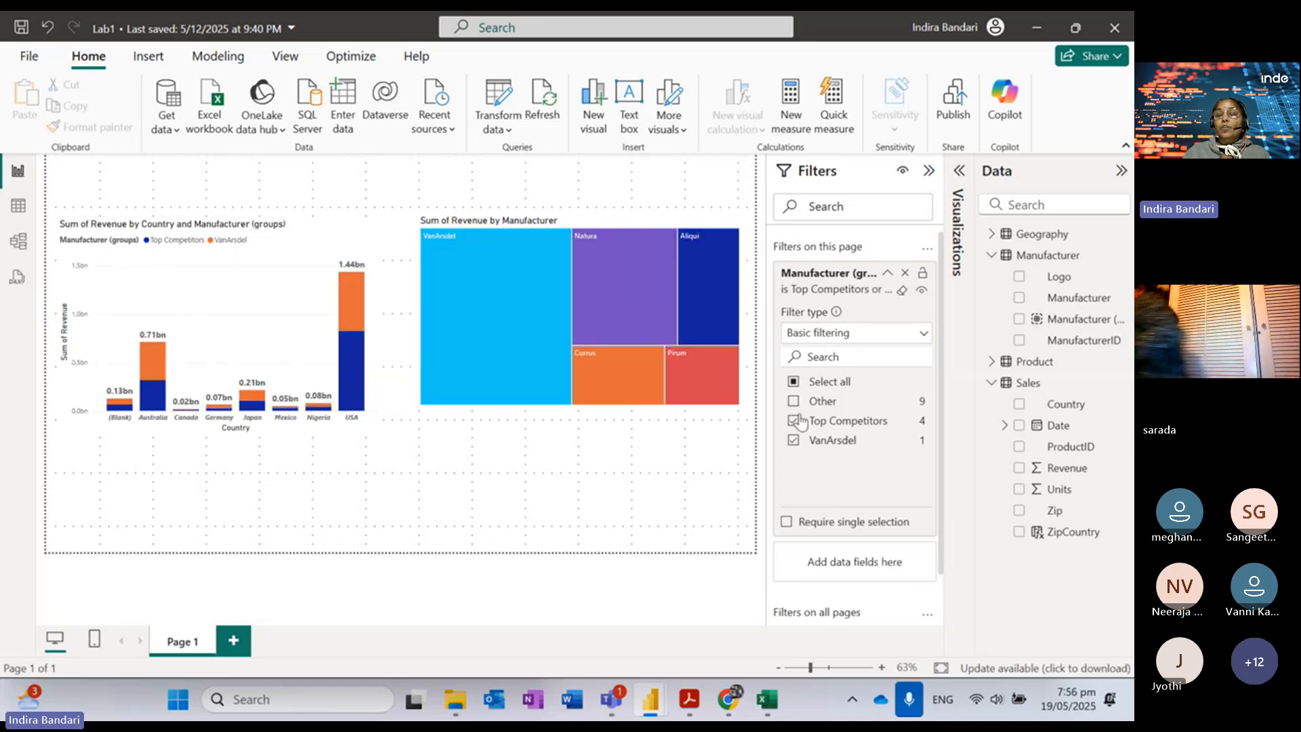
pyautogui.click(923, 336)
pyautogui.click(923, 337)
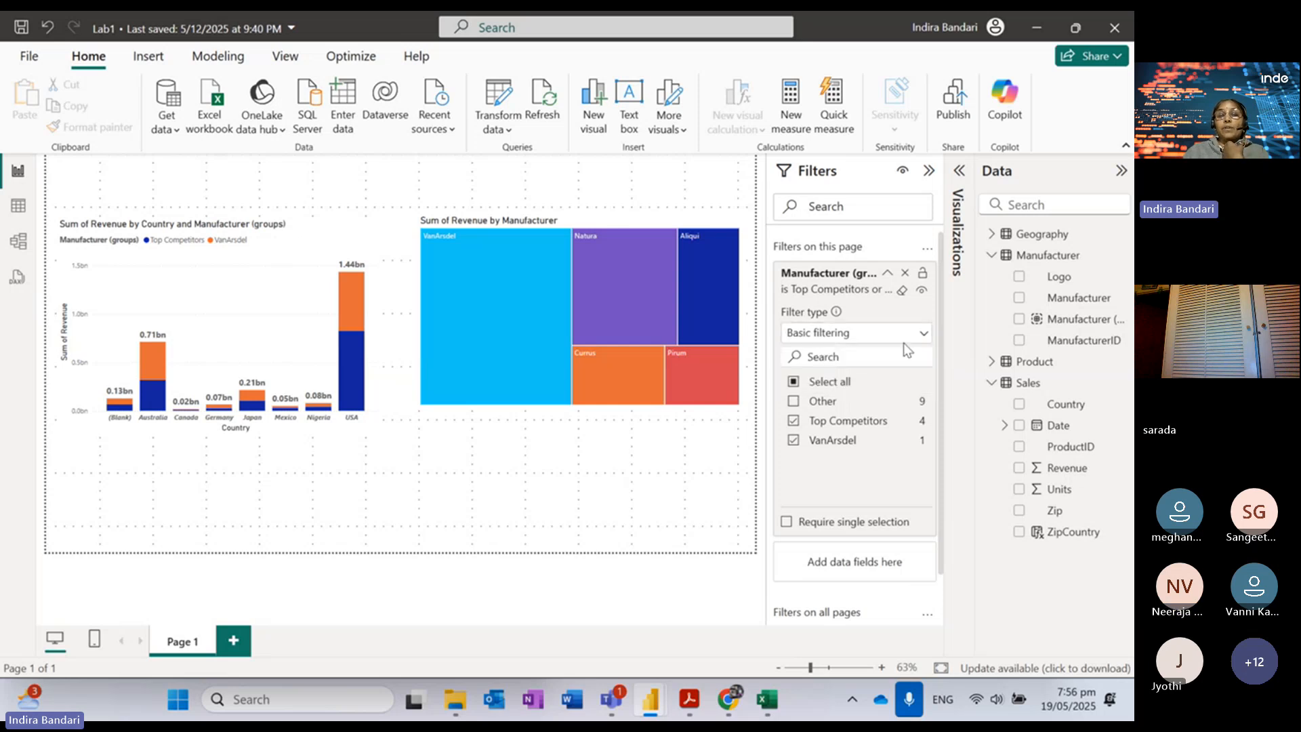
pyautogui.click(887, 274)
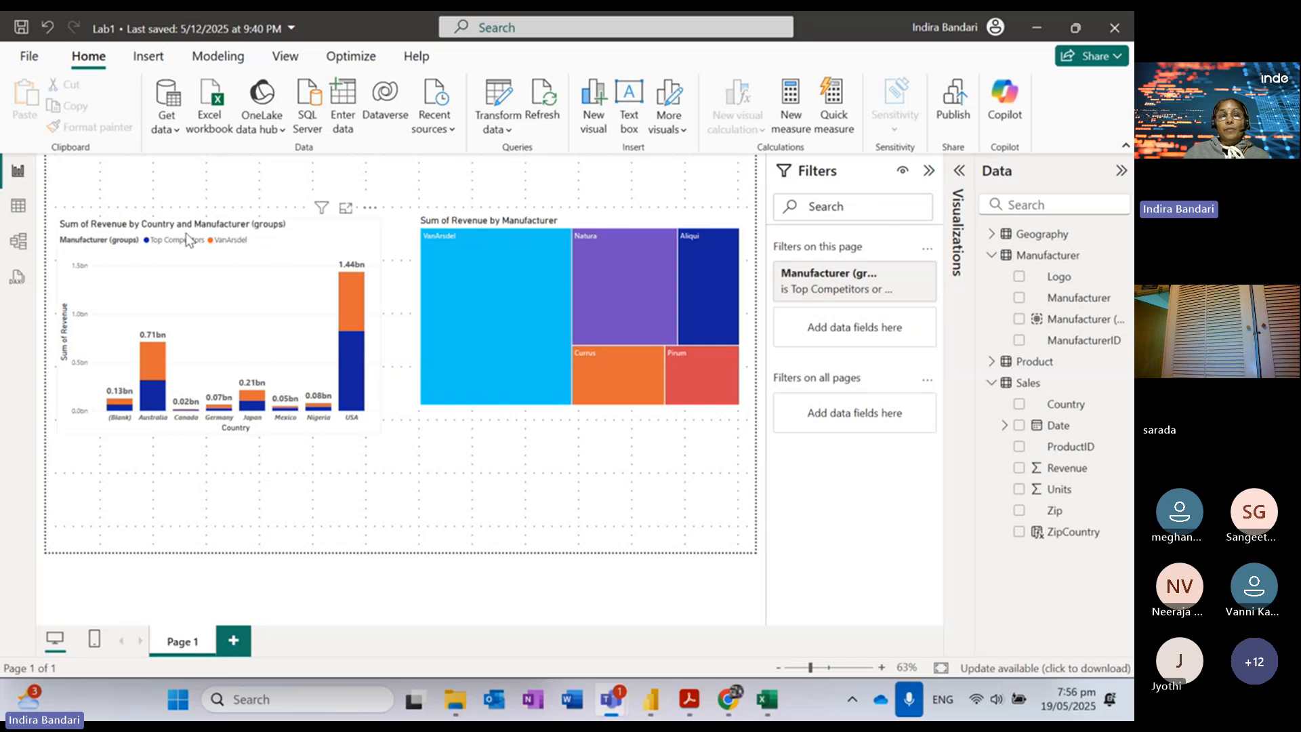
pyautogui.click(557, 501)
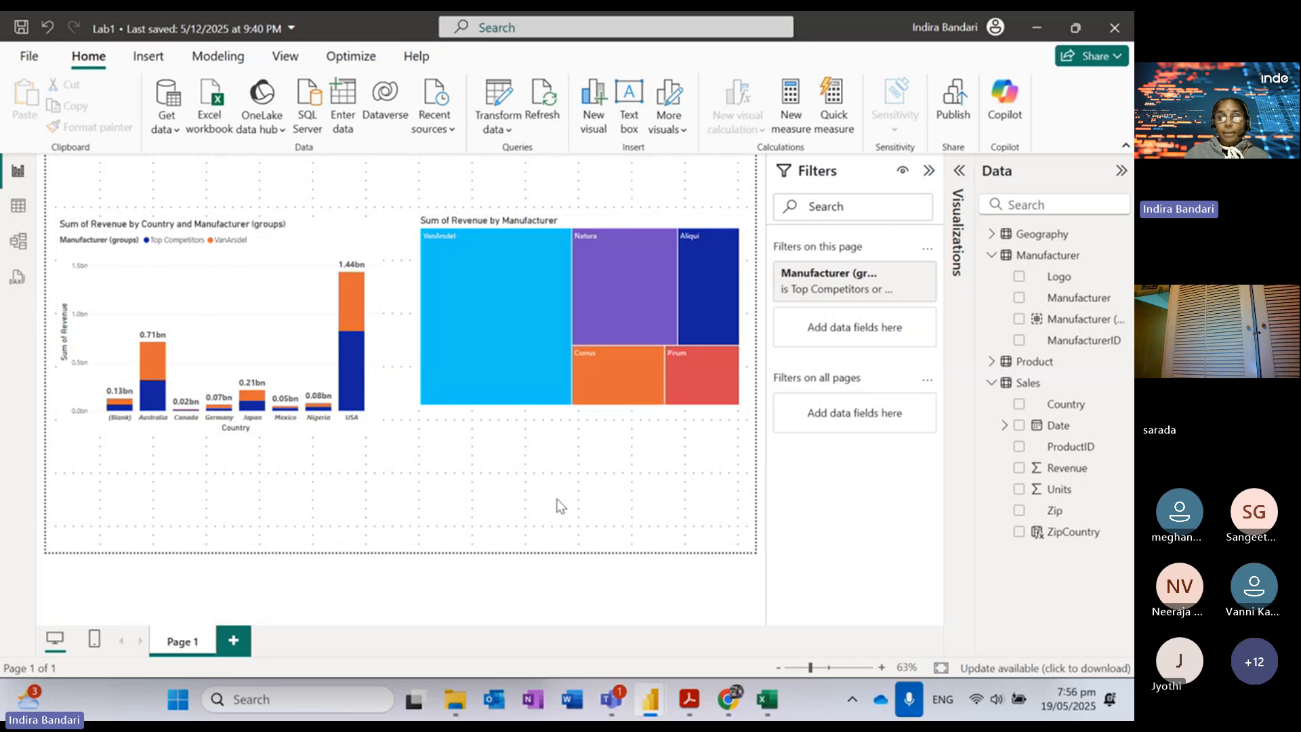
# Step: Read lab steps 55–58 on page 21 about a Date and Revenue column chart, then return to Power BI
pyautogui.click(689, 703)
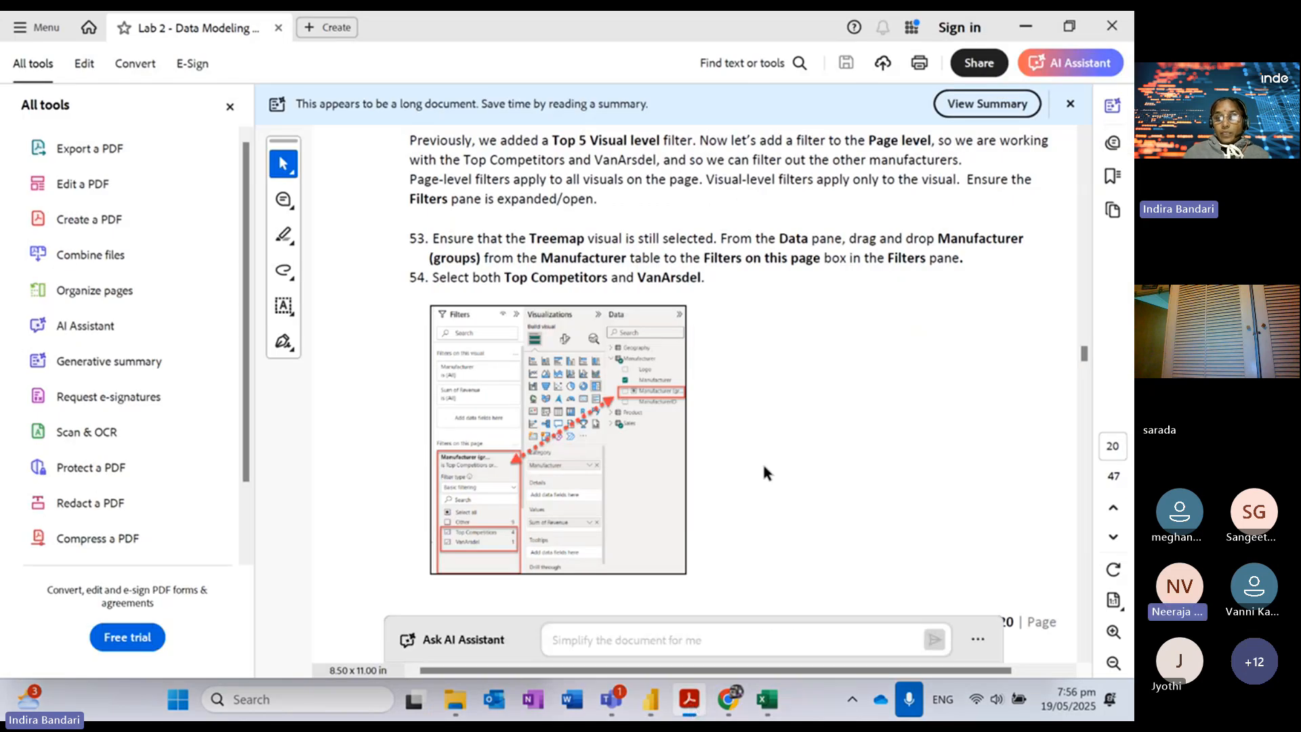
pyautogui.scroll(-5, 762, 461)
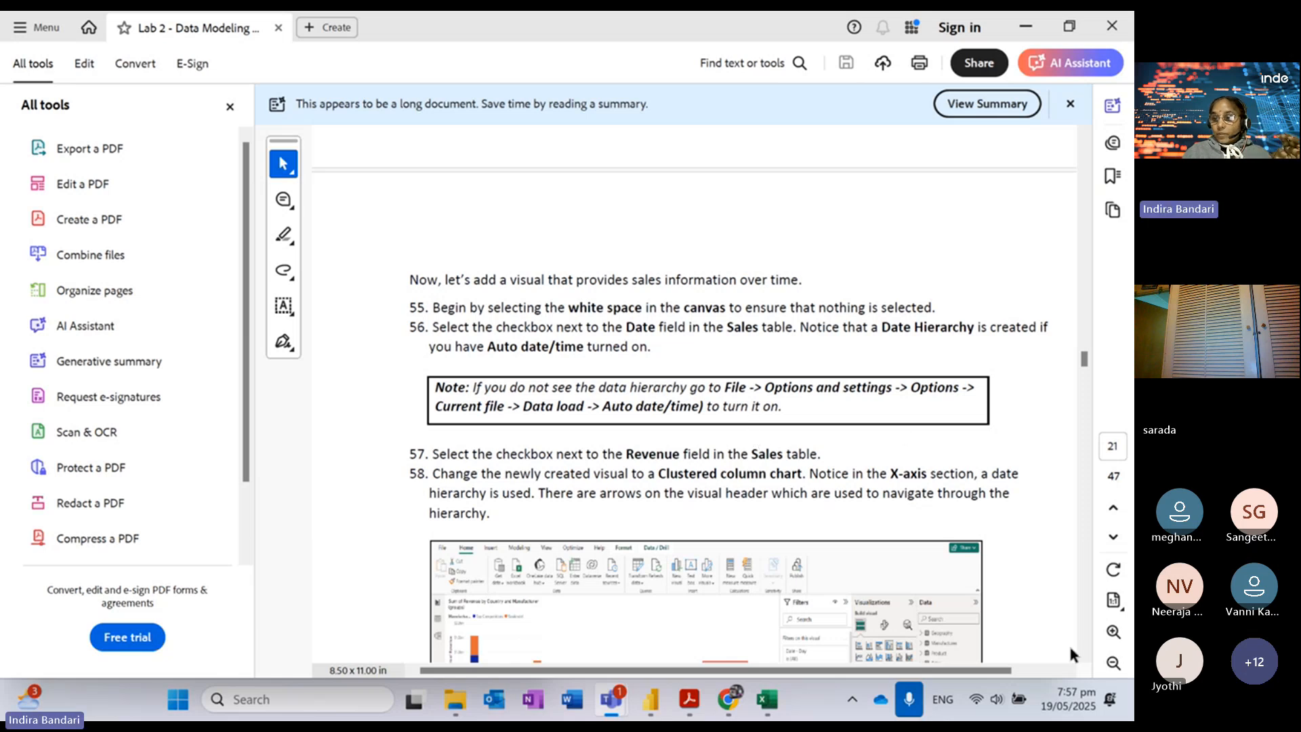
pyautogui.moveTo(1085, 368); pyautogui.dragTo(1085, 365)
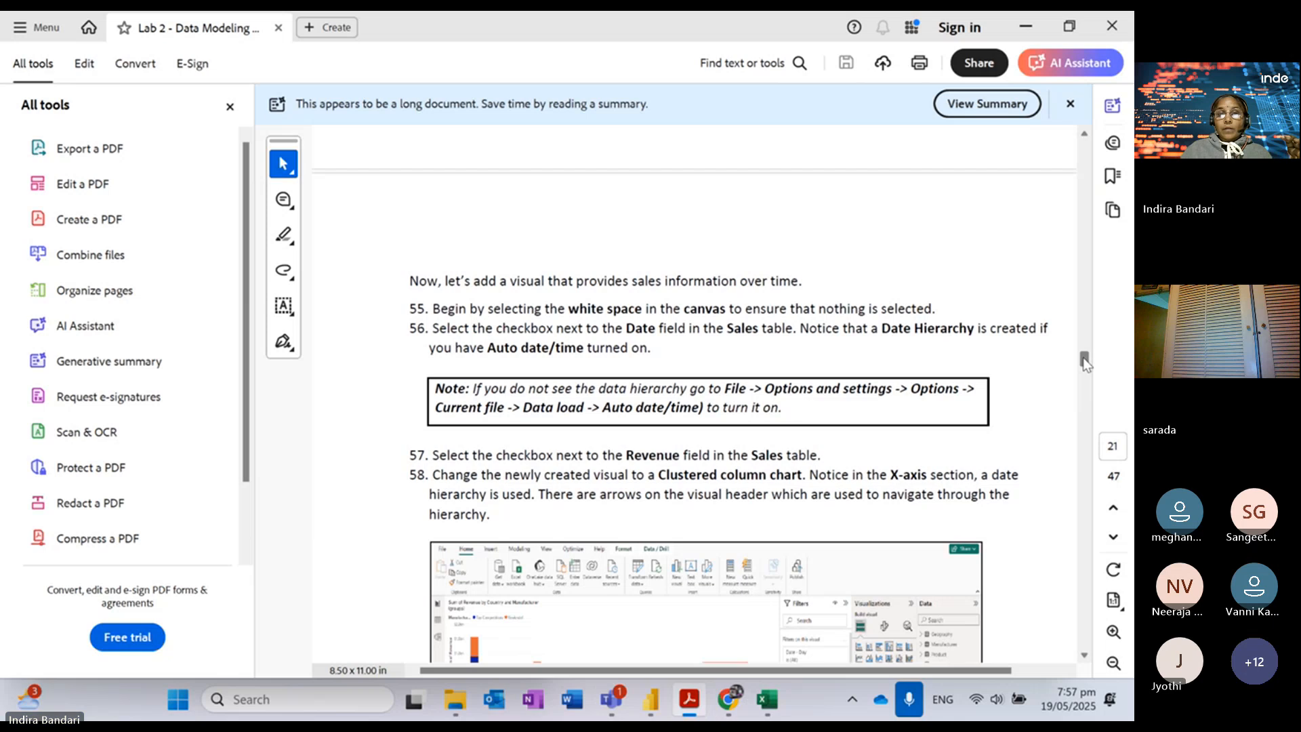
pyautogui.scroll(-3, 1085, 365)
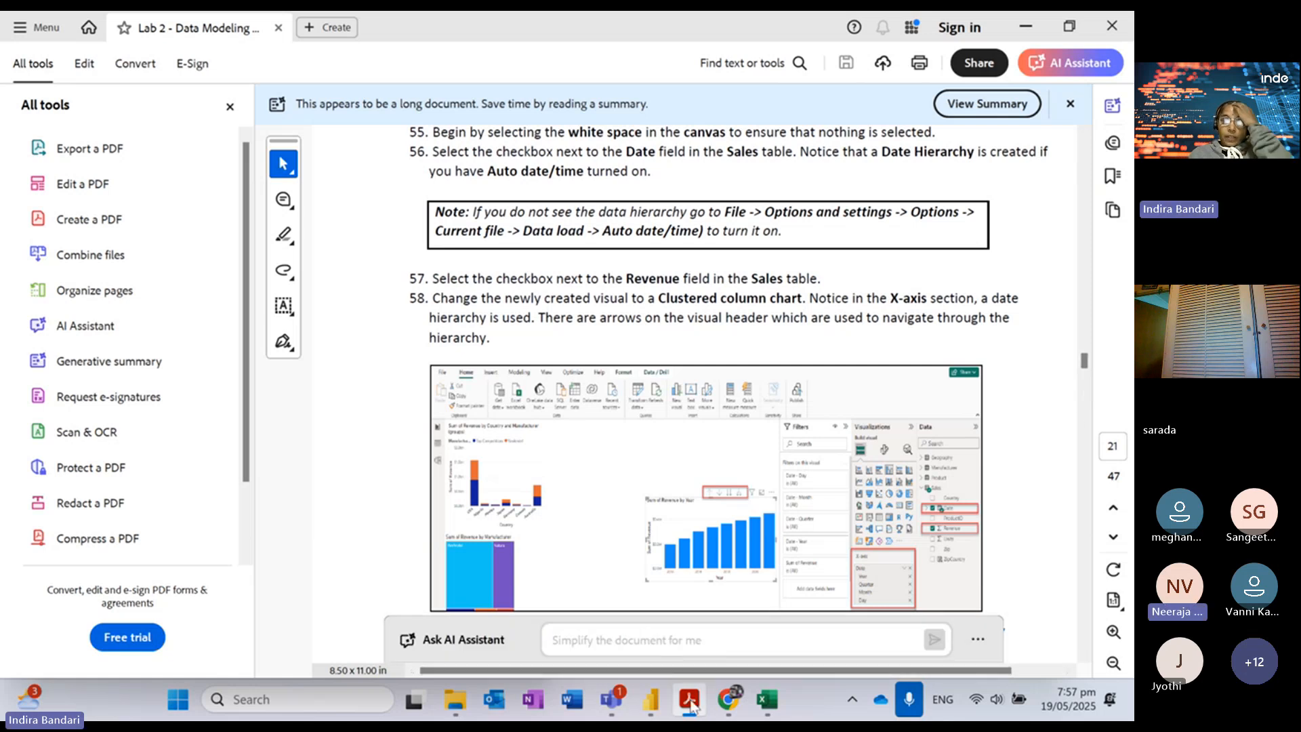
pyautogui.moveTo(656, 704)
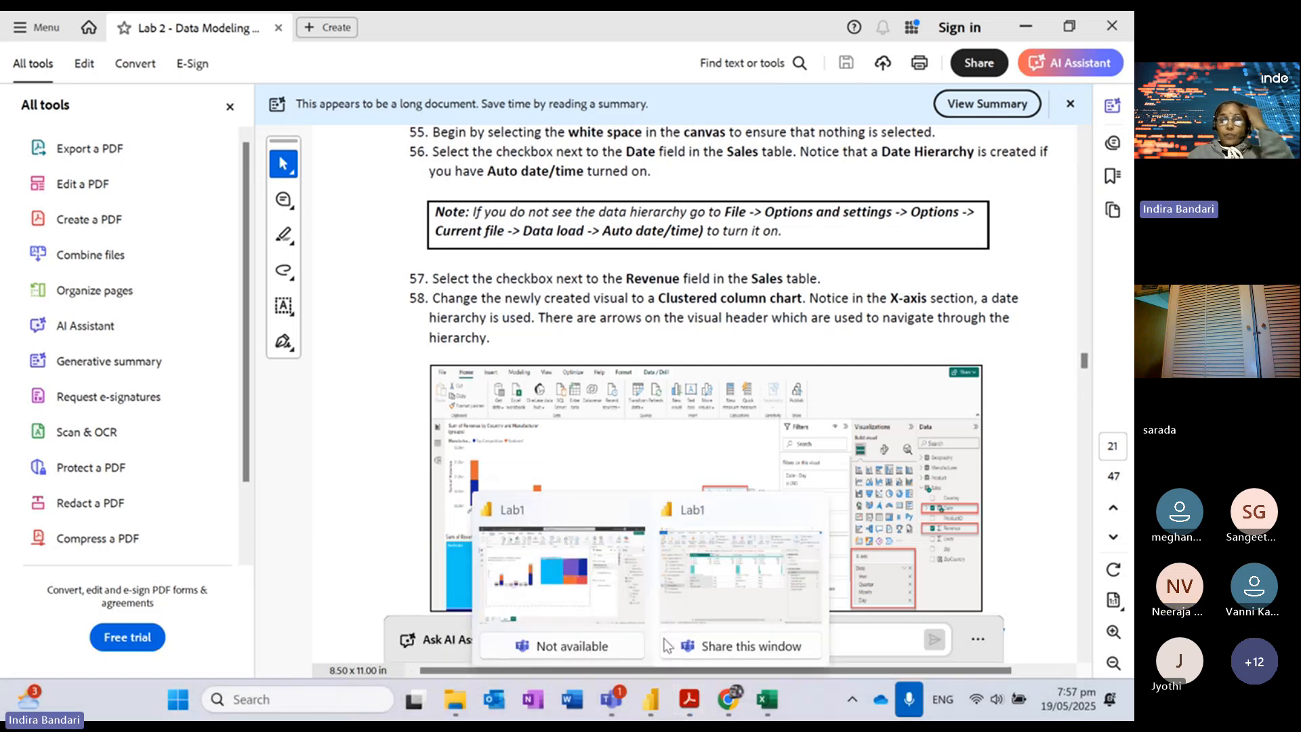
pyautogui.click(560, 510)
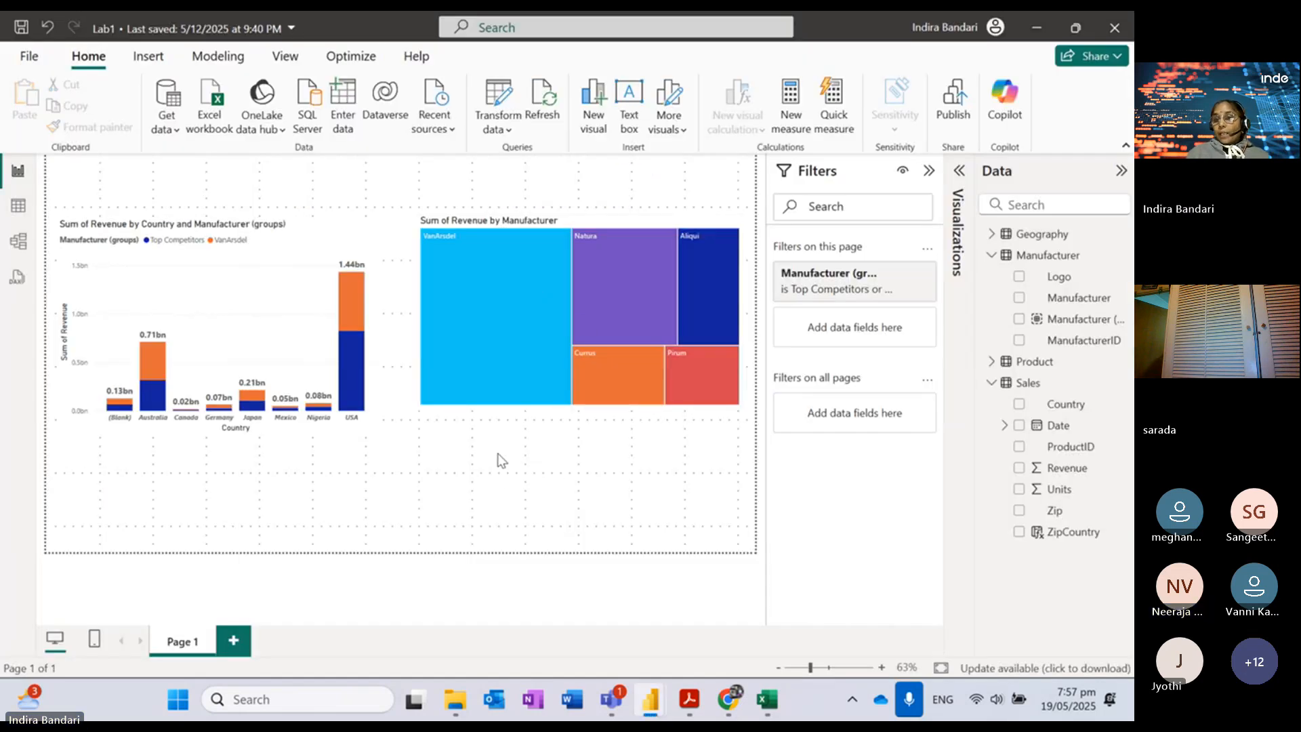
# Step: Build a Sum of Revenue by Date column chart below the treemap and expand its Year, Quarter, Month, Day hierarchy
pyautogui.click(1019, 468)
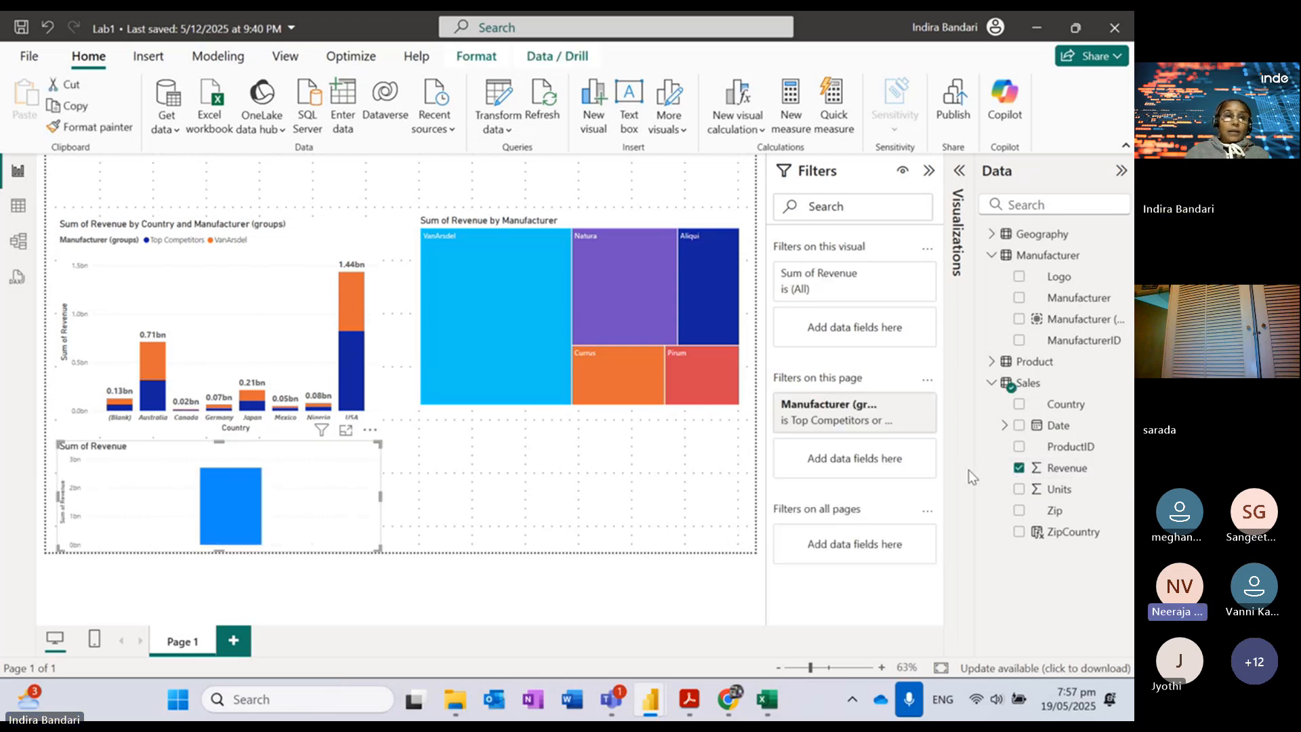
pyautogui.click(1021, 427)
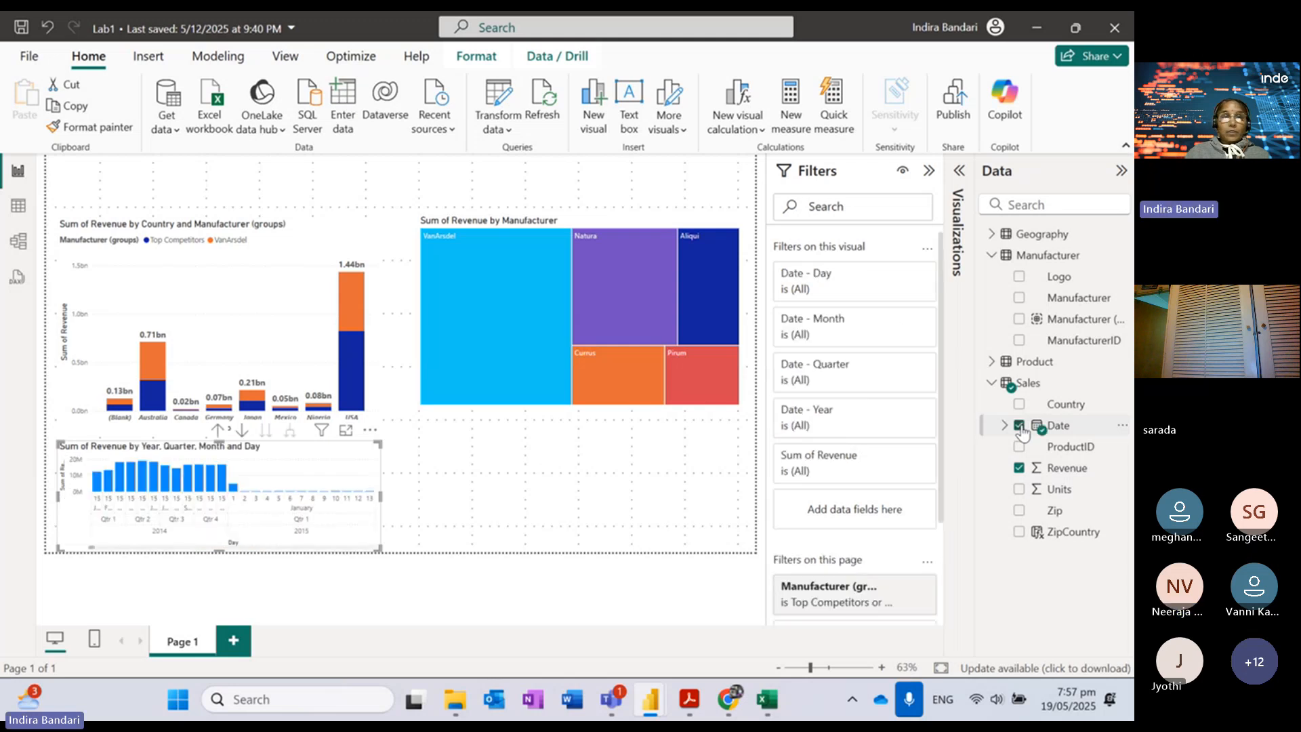
pyautogui.moveTo(162, 480); pyautogui.dragTo(516, 478)
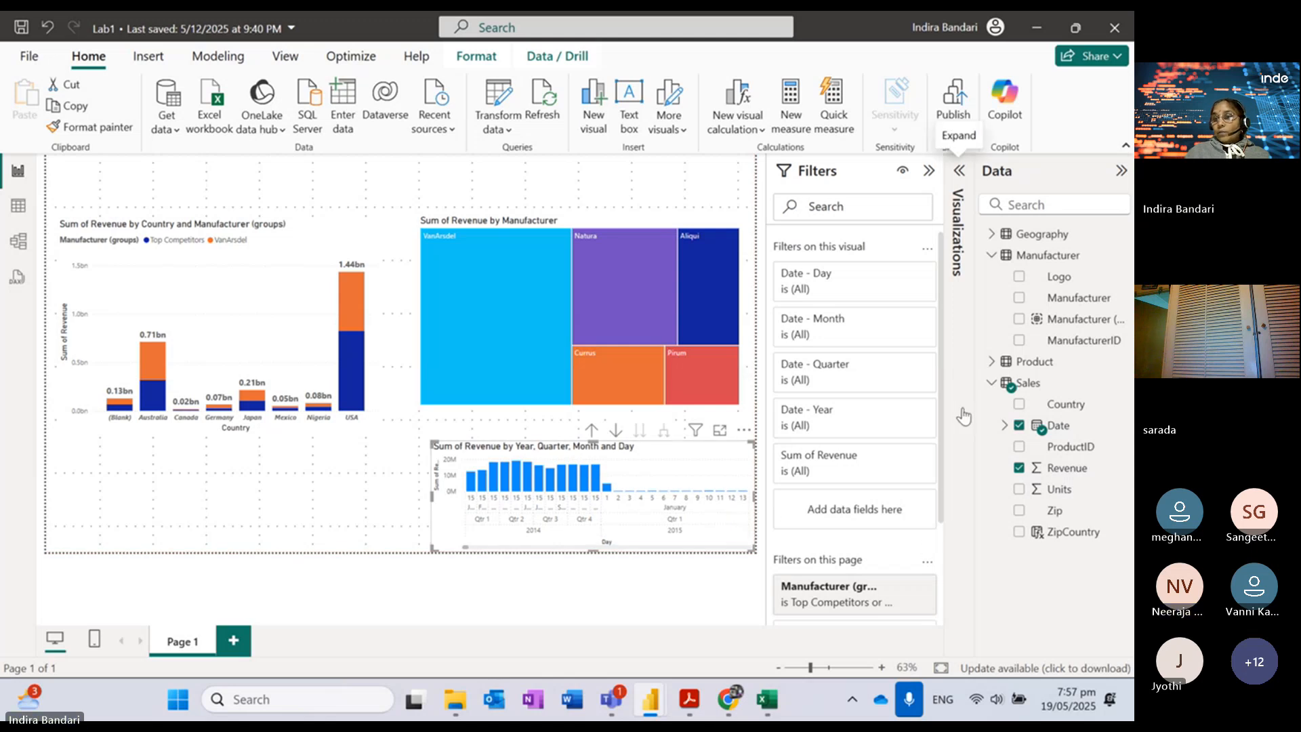
pyautogui.click(960, 172)
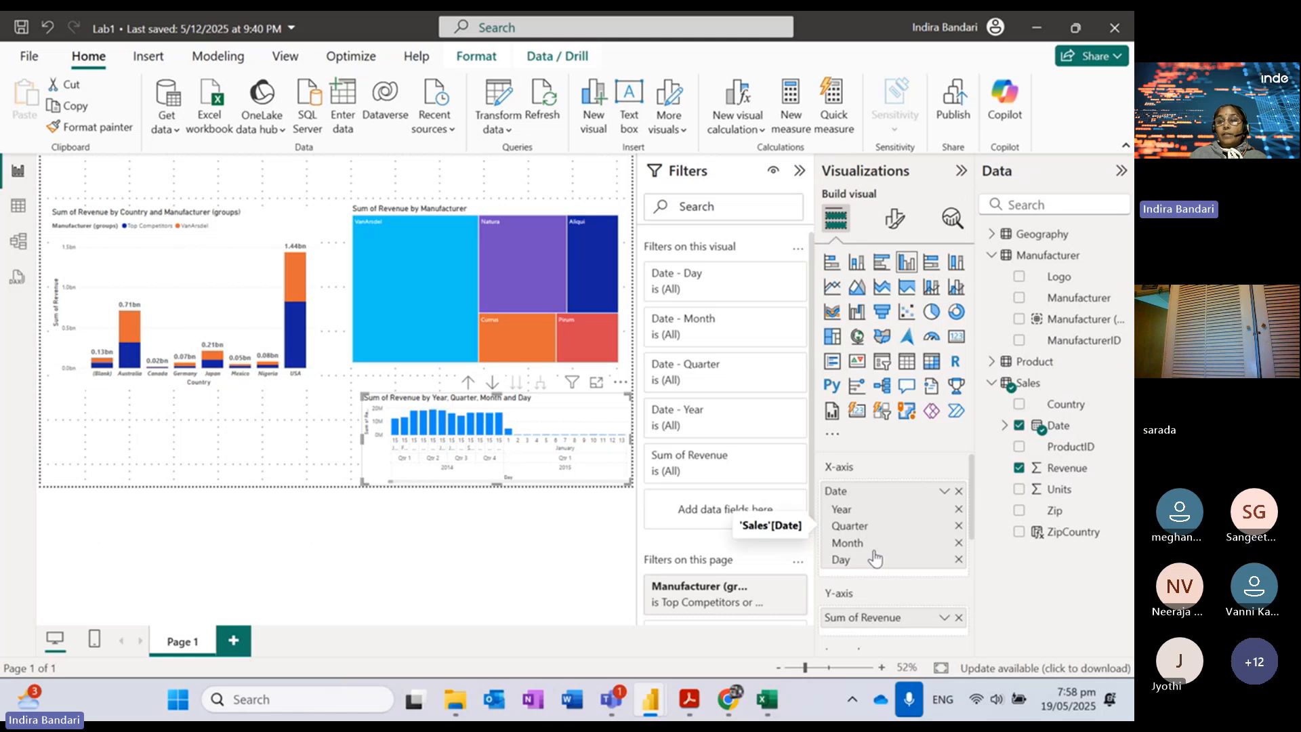
pyautogui.click(1004, 425)
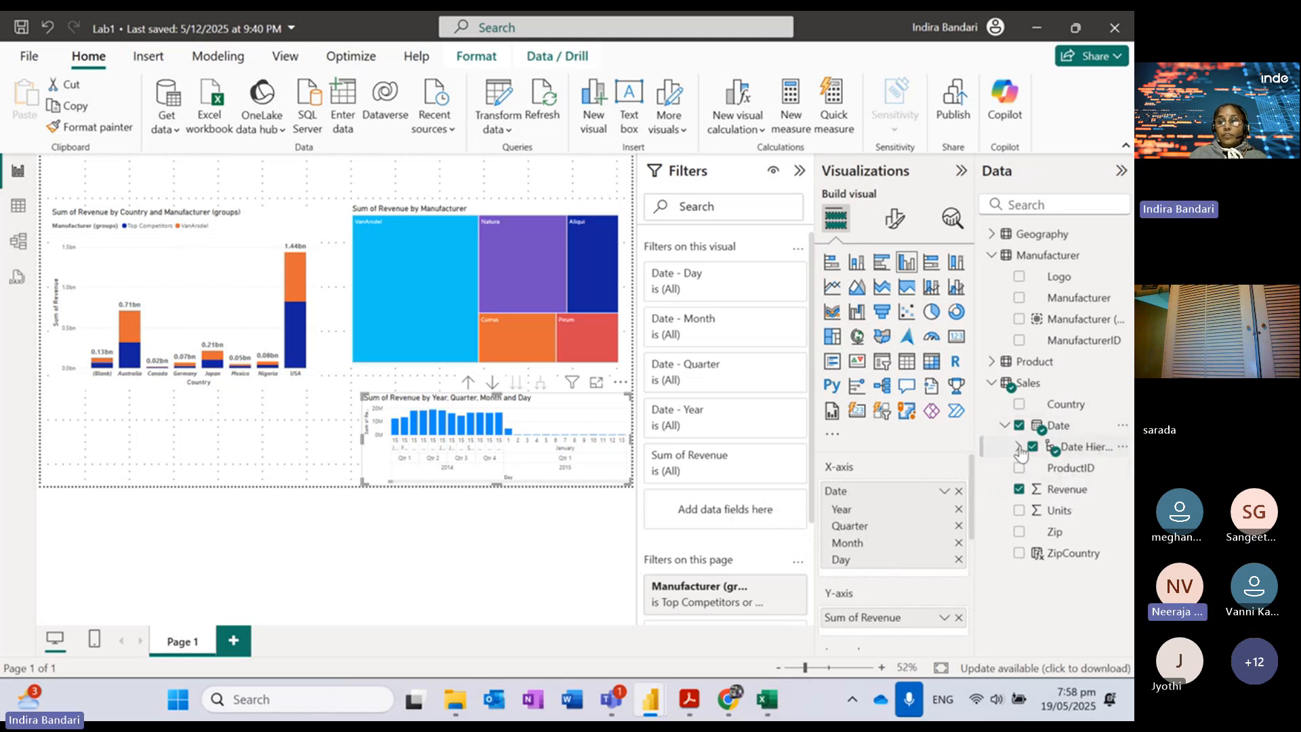
pyautogui.click(1018, 447)
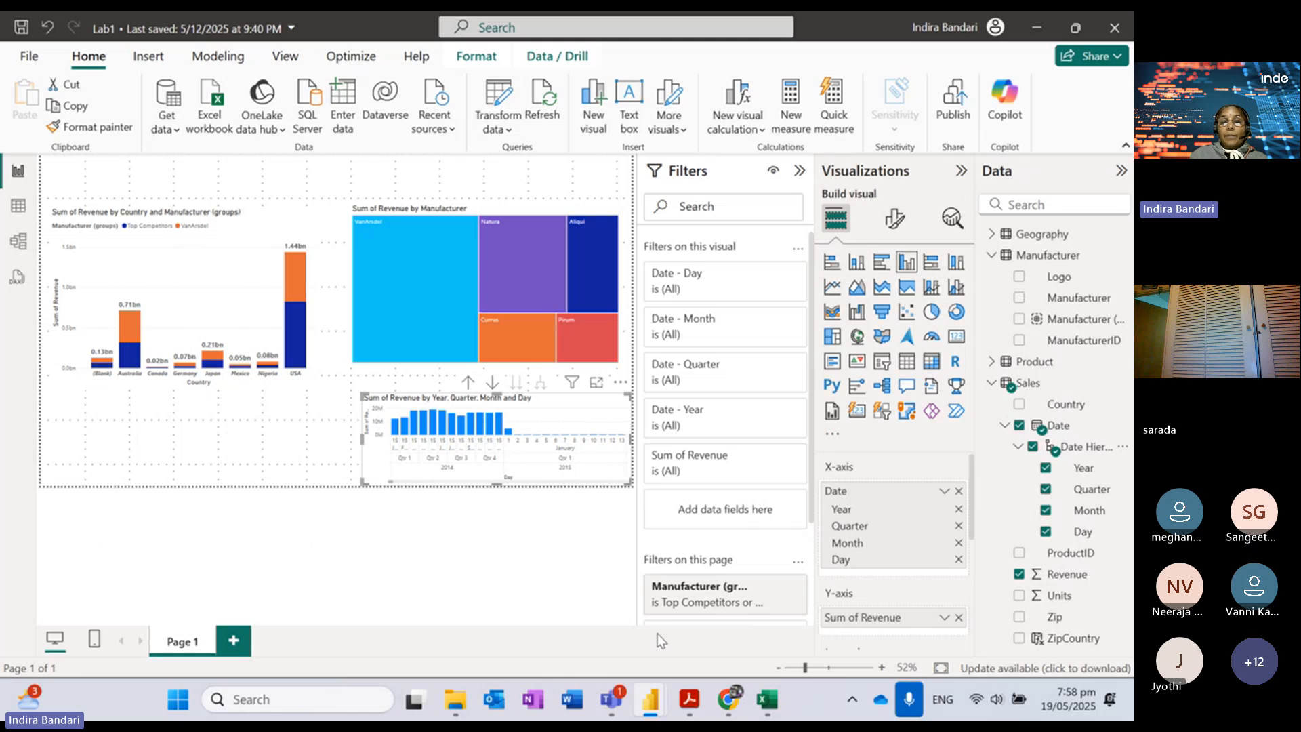
# Step: Check Auto date/time under Options > Current File > Data Load, then switch back to the lab PDF
pyautogui.click(36, 59)
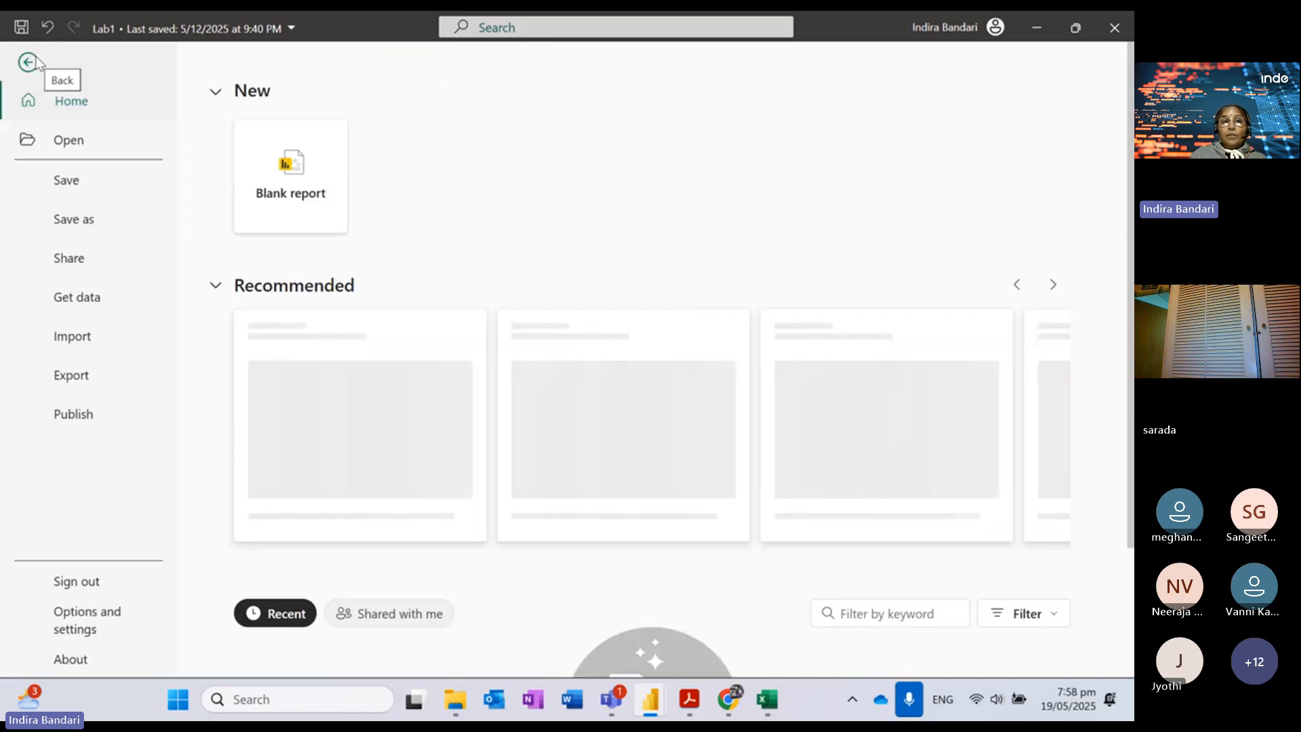
pyautogui.click(97, 621)
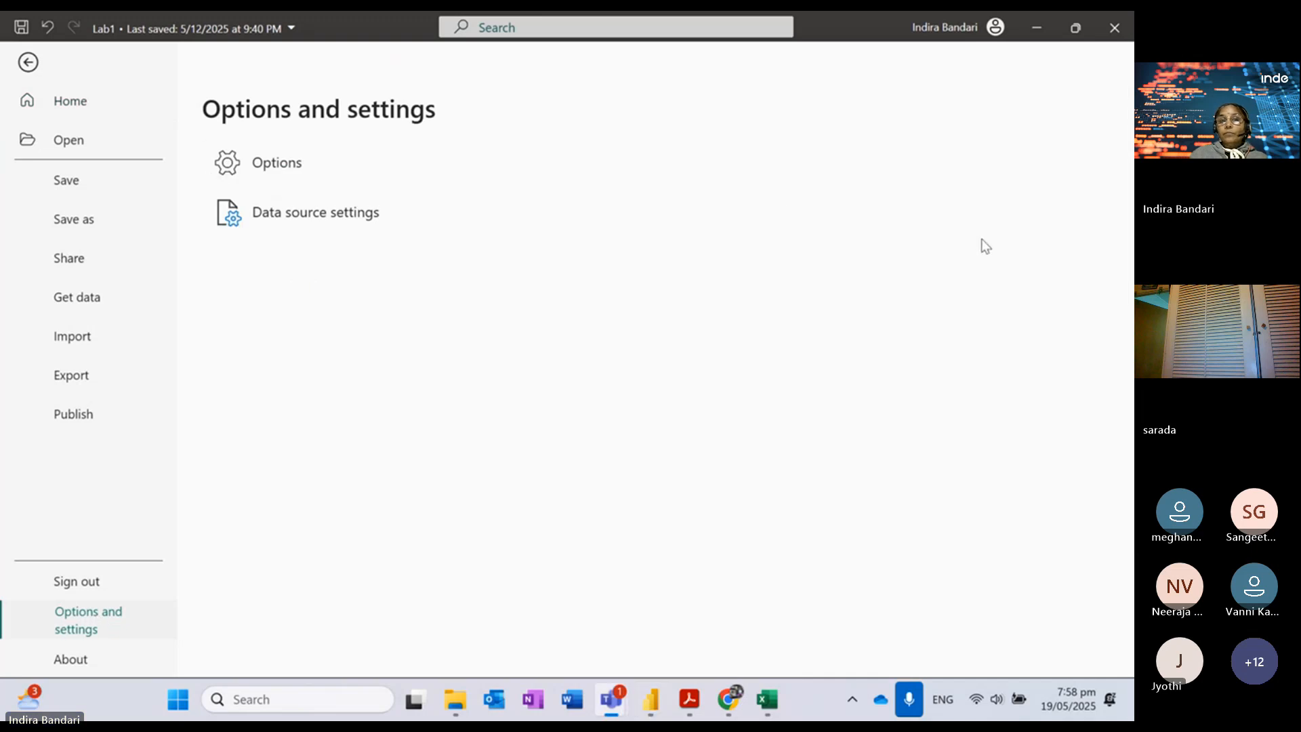
pyautogui.click(285, 170)
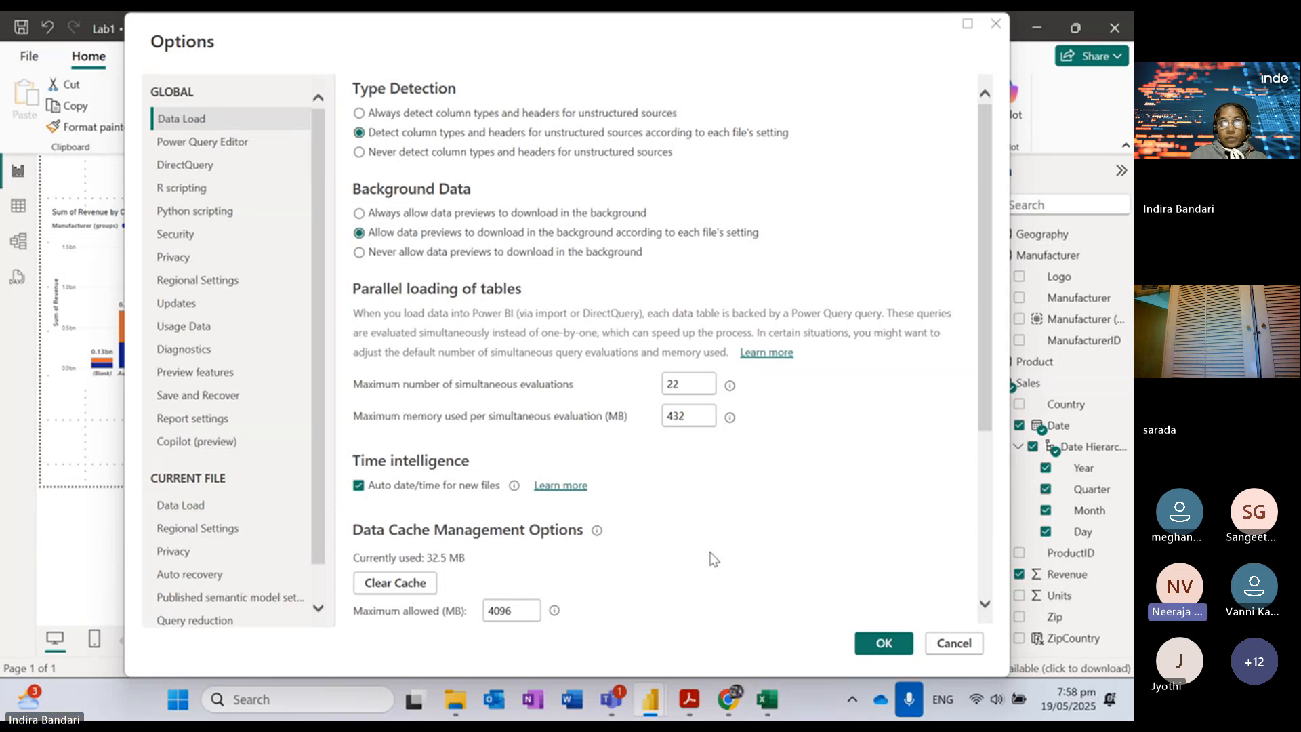
pyautogui.click(183, 510)
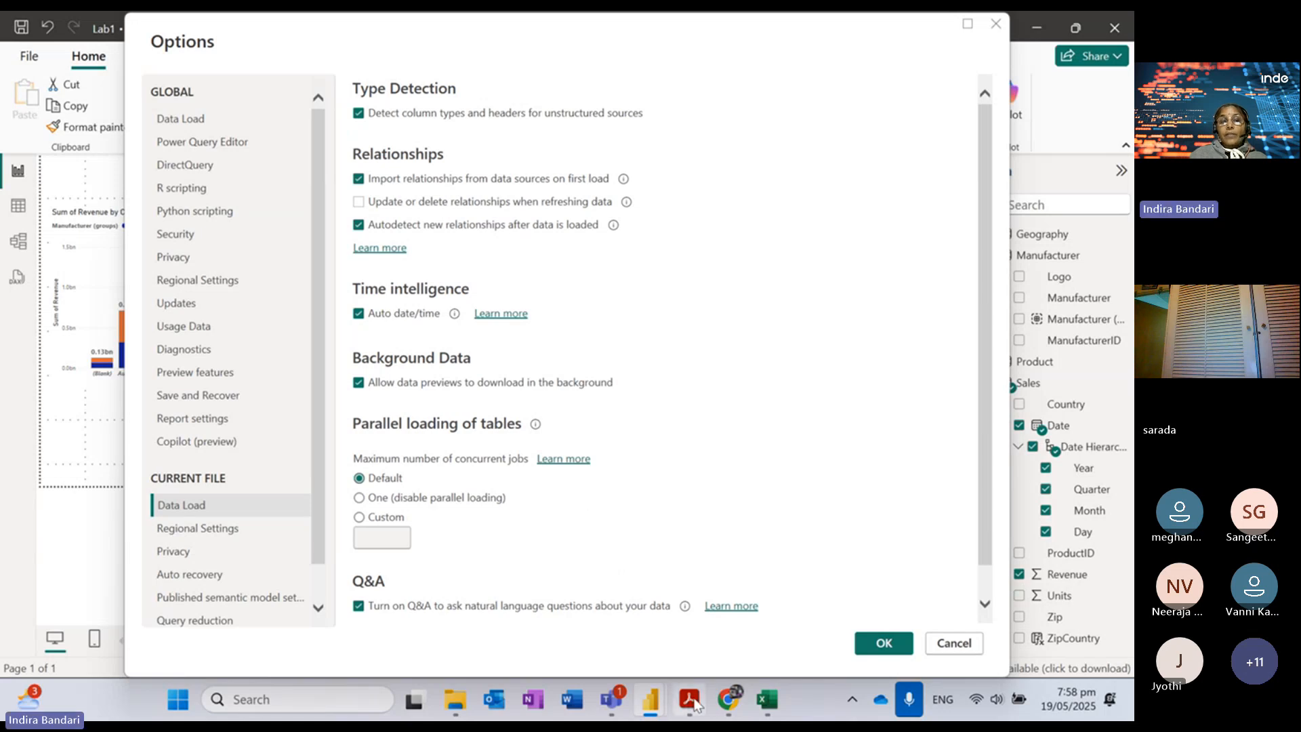
pyautogui.click(693, 704)
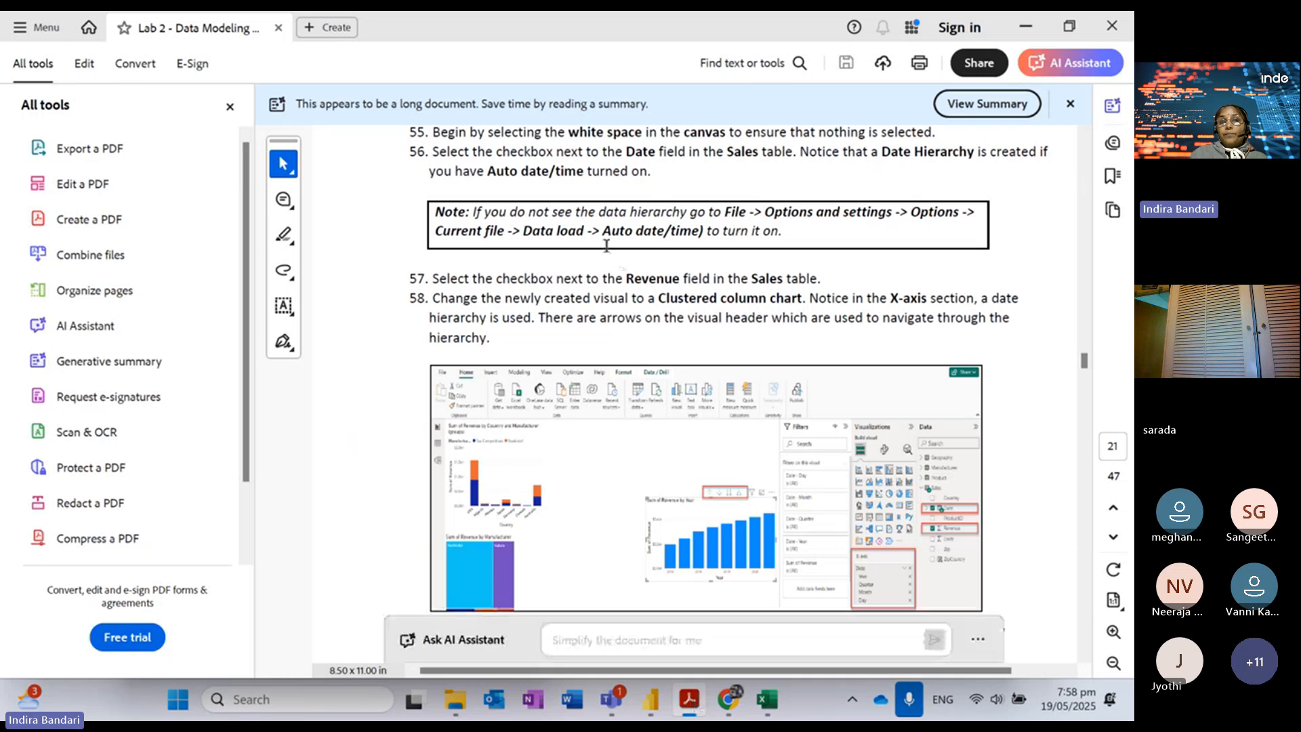
# Step: Highlight 'Auto date/time) to' in the step 56 note, then minimise Acrobat to show Power BI's Options
pyautogui.moveTo(603, 230); pyautogui.dragTo(705, 238)
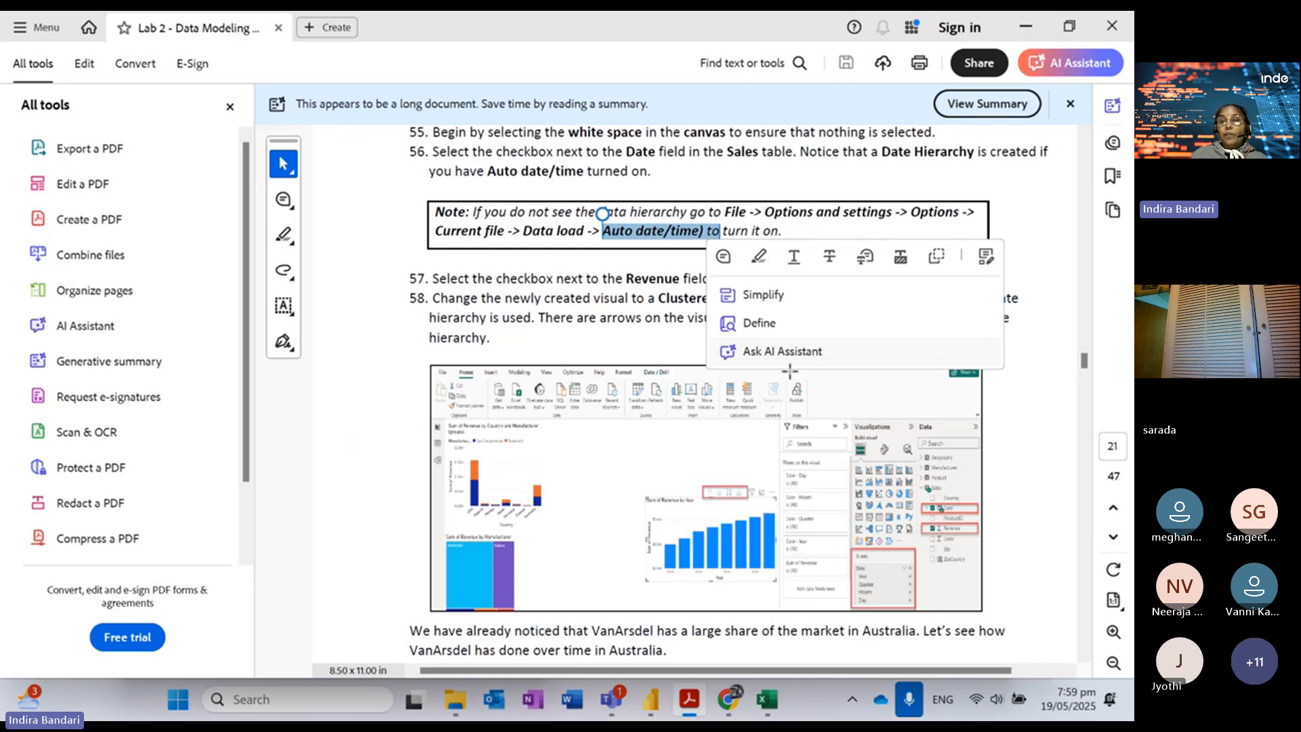
pyautogui.click(1025, 29)
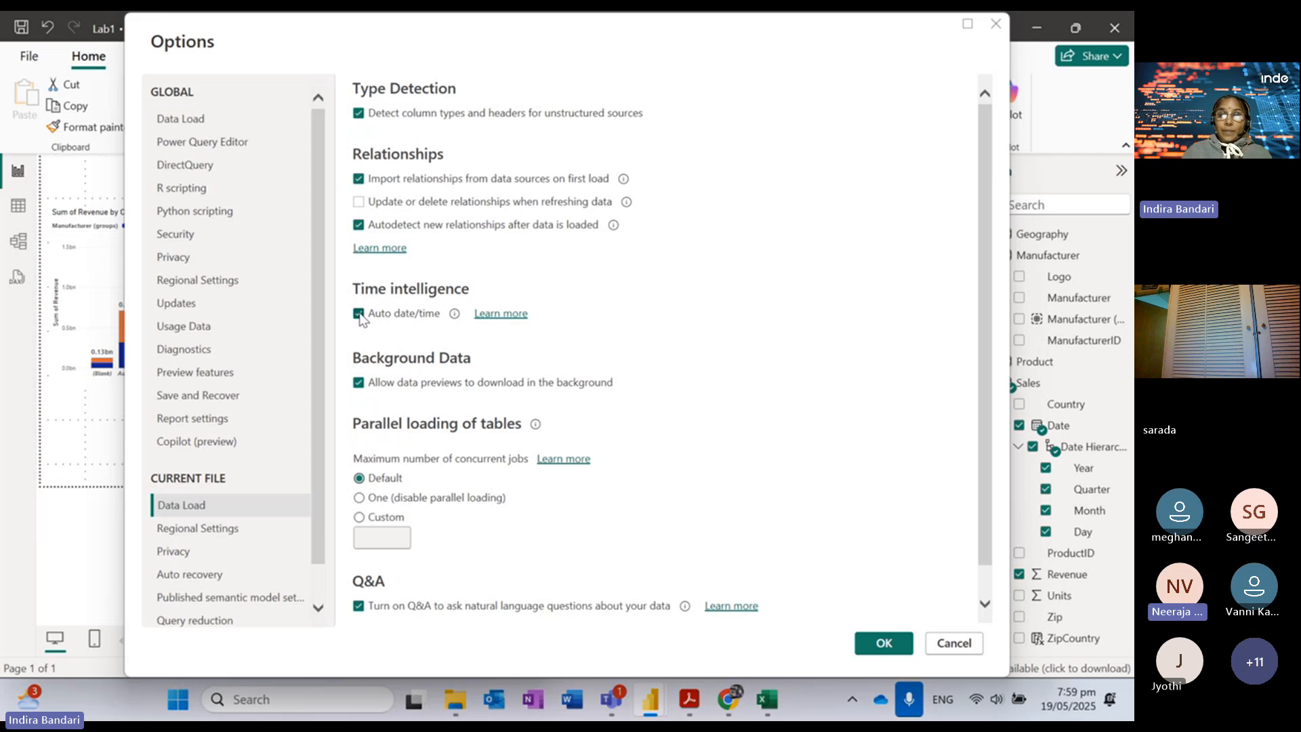
# Step: Close the Options dialog and glance at the lab PDF before returning to the revenue report
pyautogui.click(995, 25)
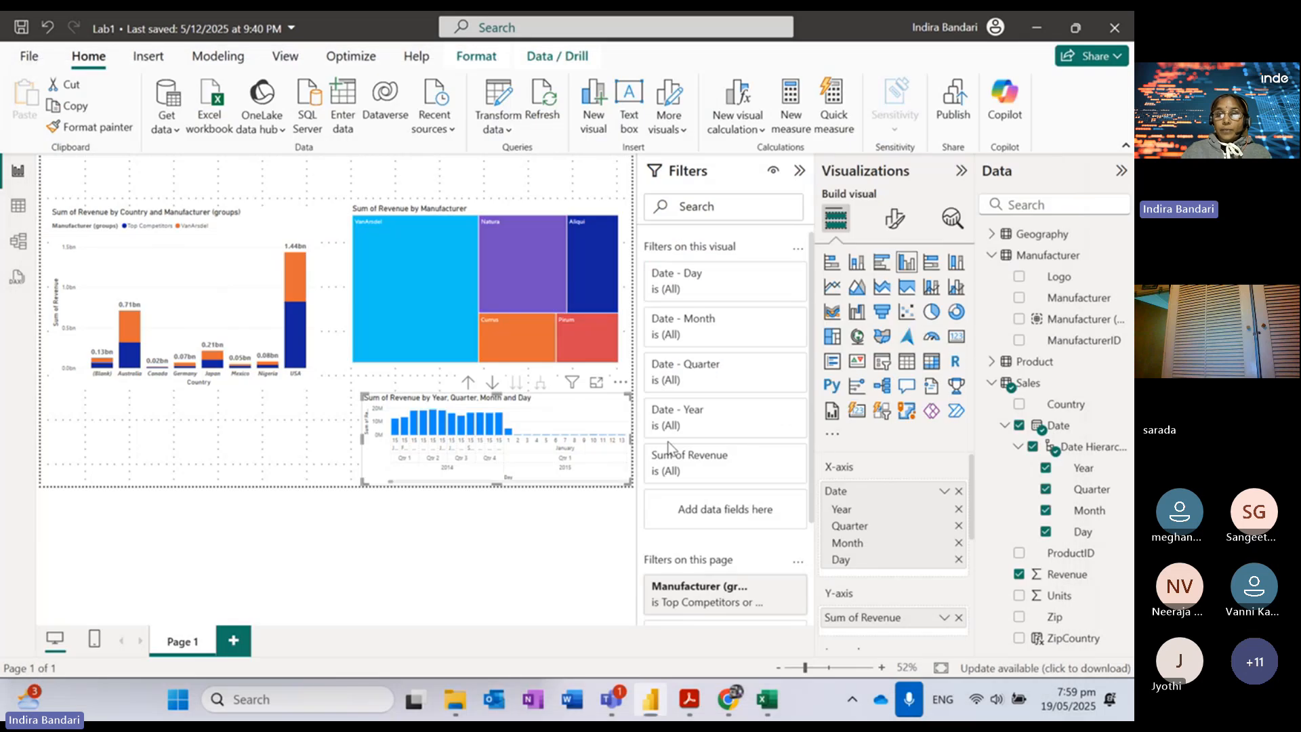
pyautogui.click(693, 705)
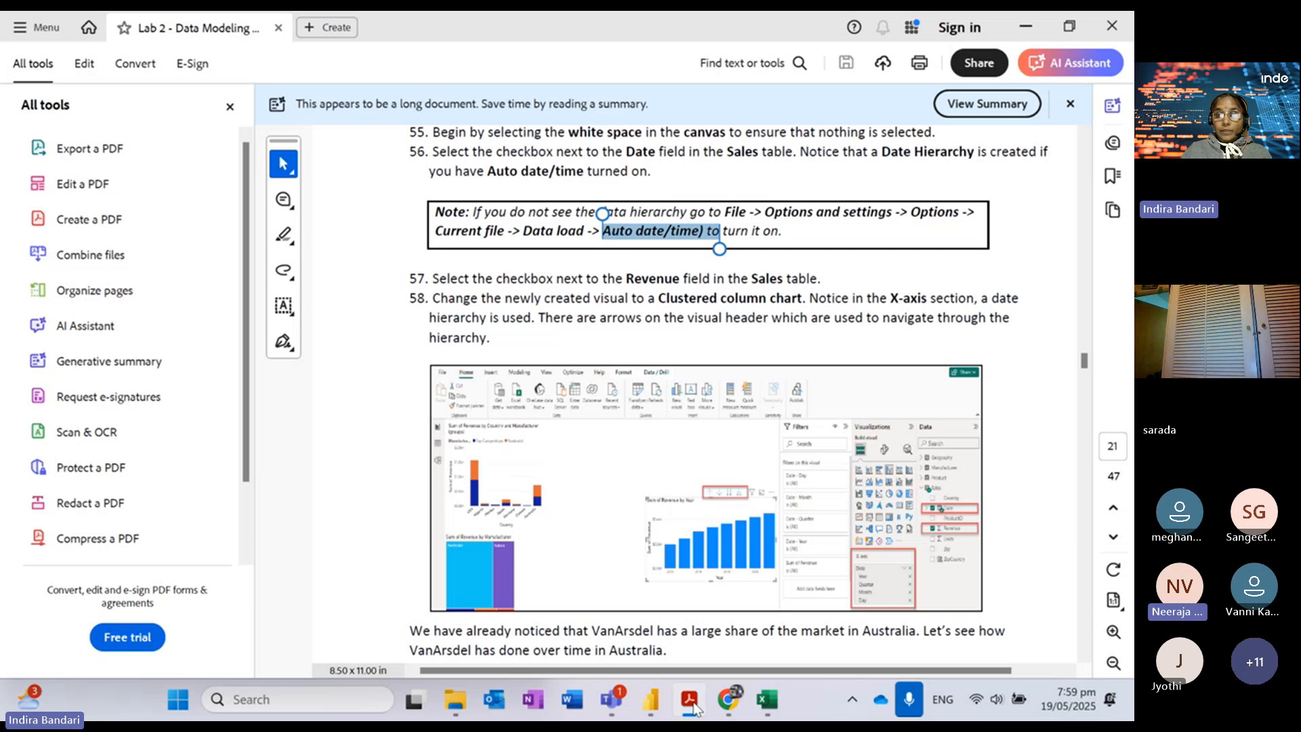
pyautogui.click(696, 709)
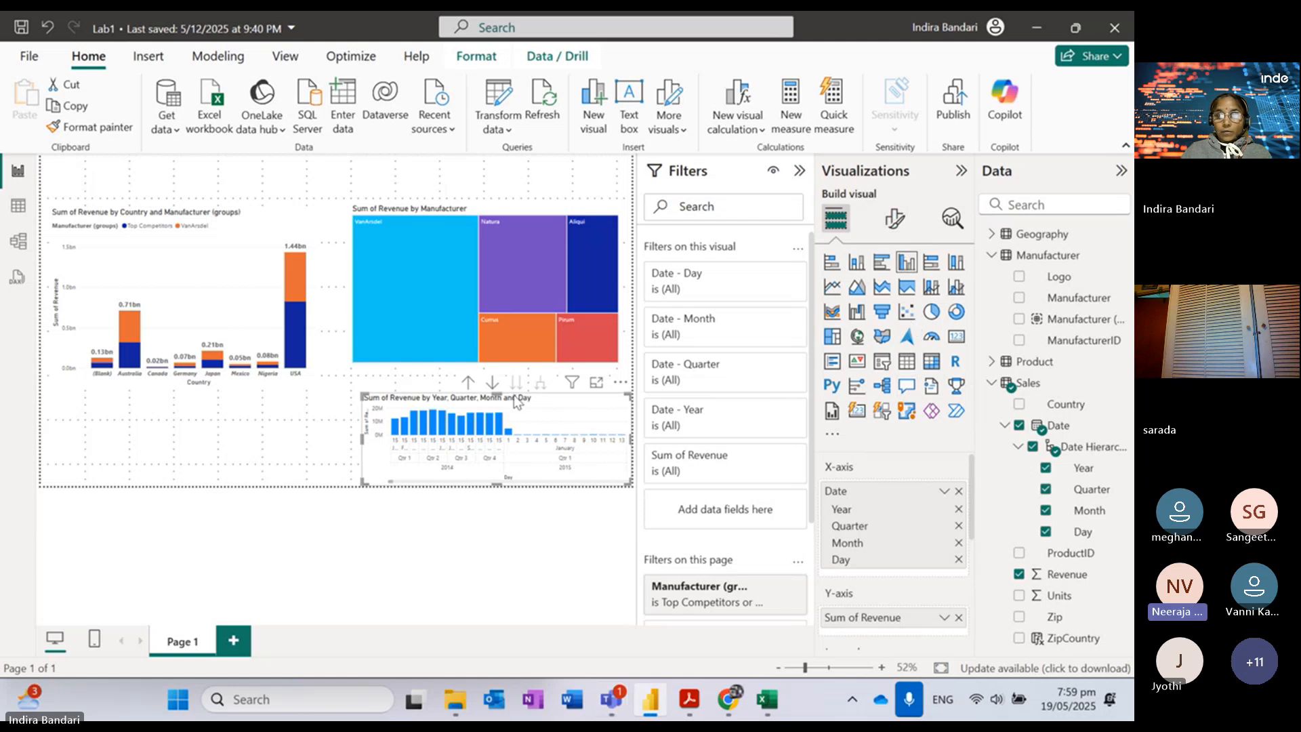
# Step: Drill the revenue chart up to the Year level and widen it by dragging its left edge
pyautogui.click(469, 383)
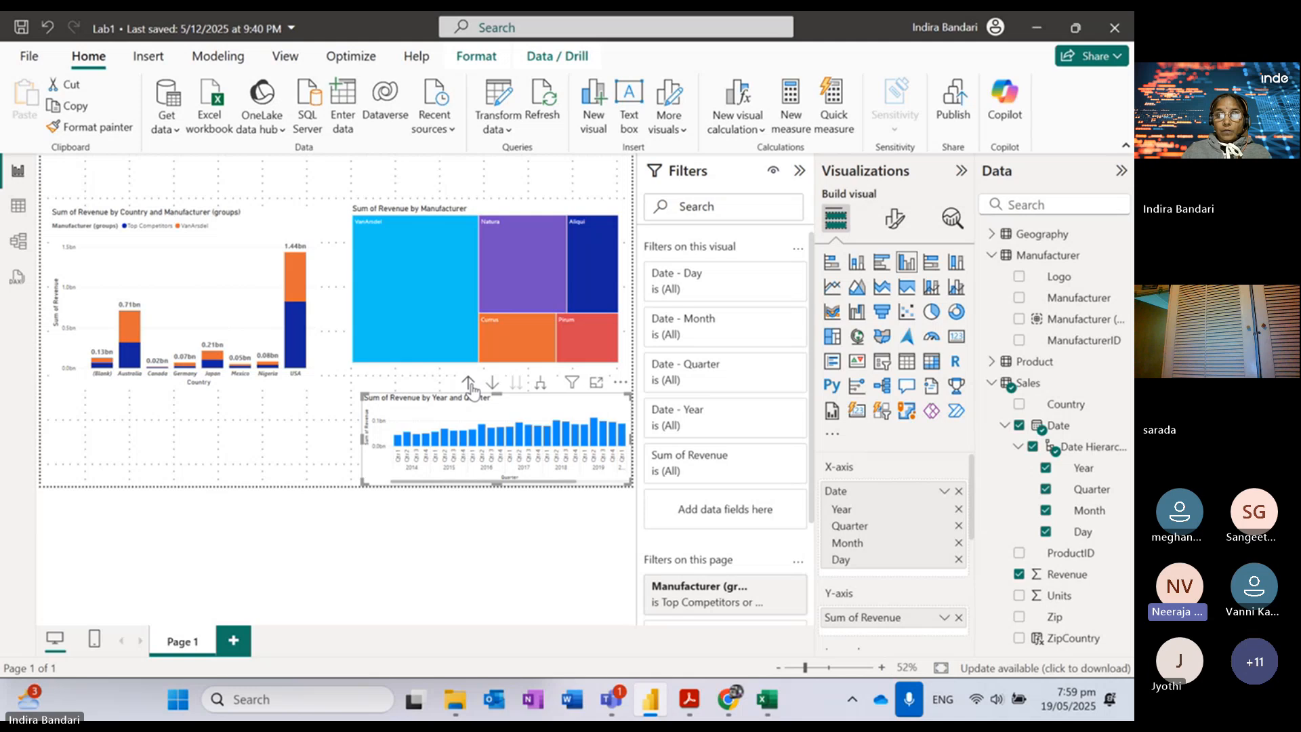
pyautogui.click(470, 385)
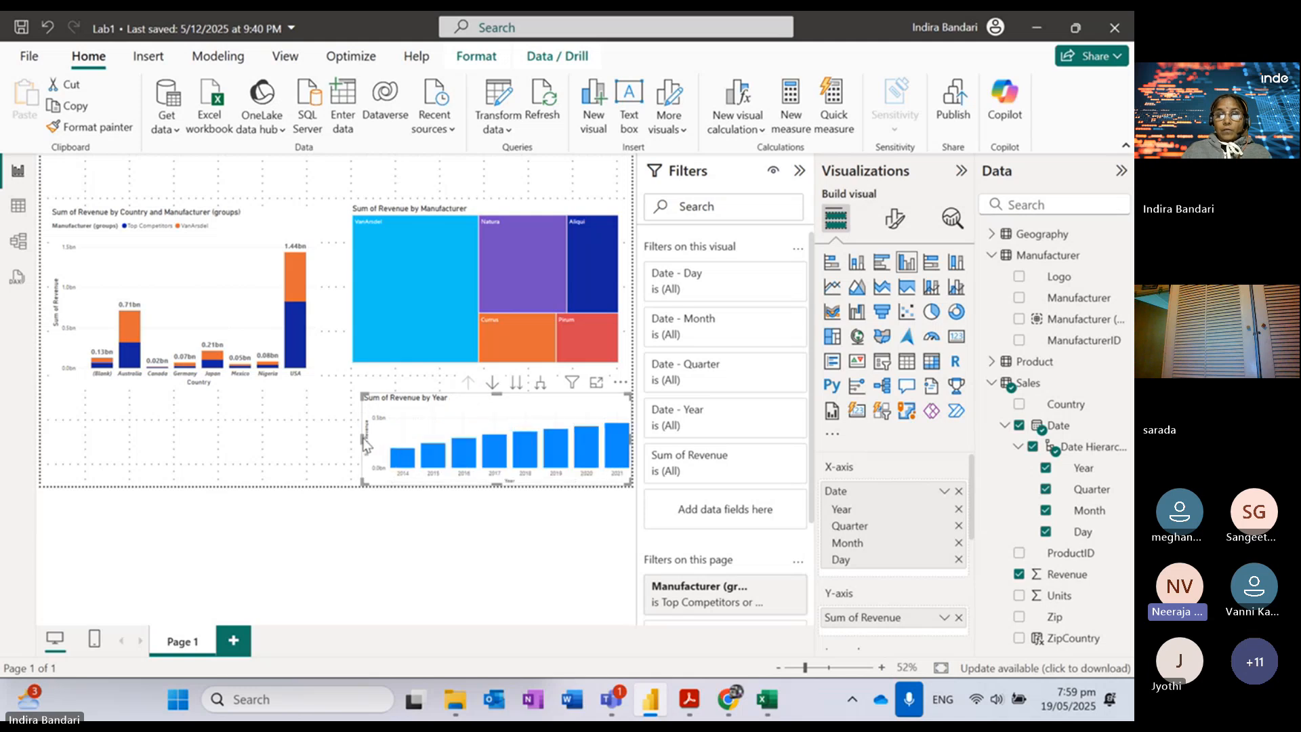
pyautogui.moveTo(366, 444); pyautogui.dragTo(326, 434)
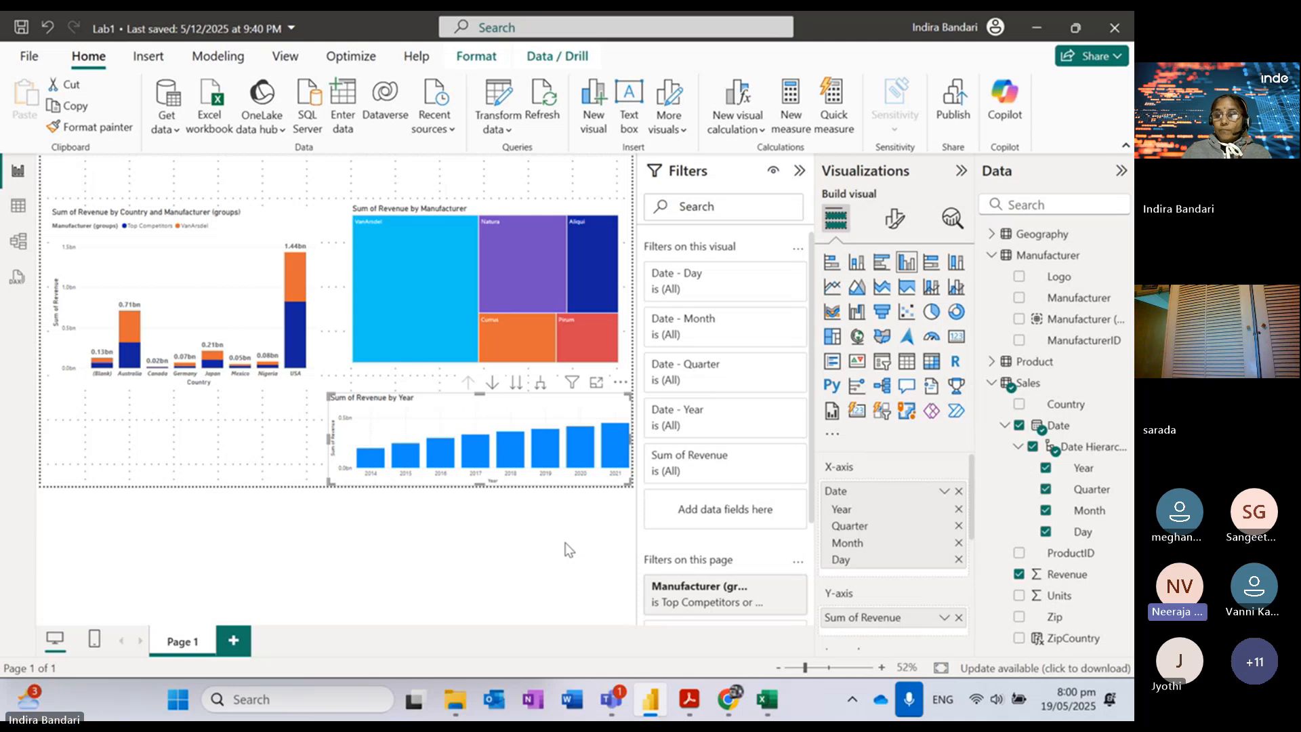
# Step: Drill the chart down through quarters to days, back up to years, then switch to the lab PDF
pyautogui.moveTo(618, 702)
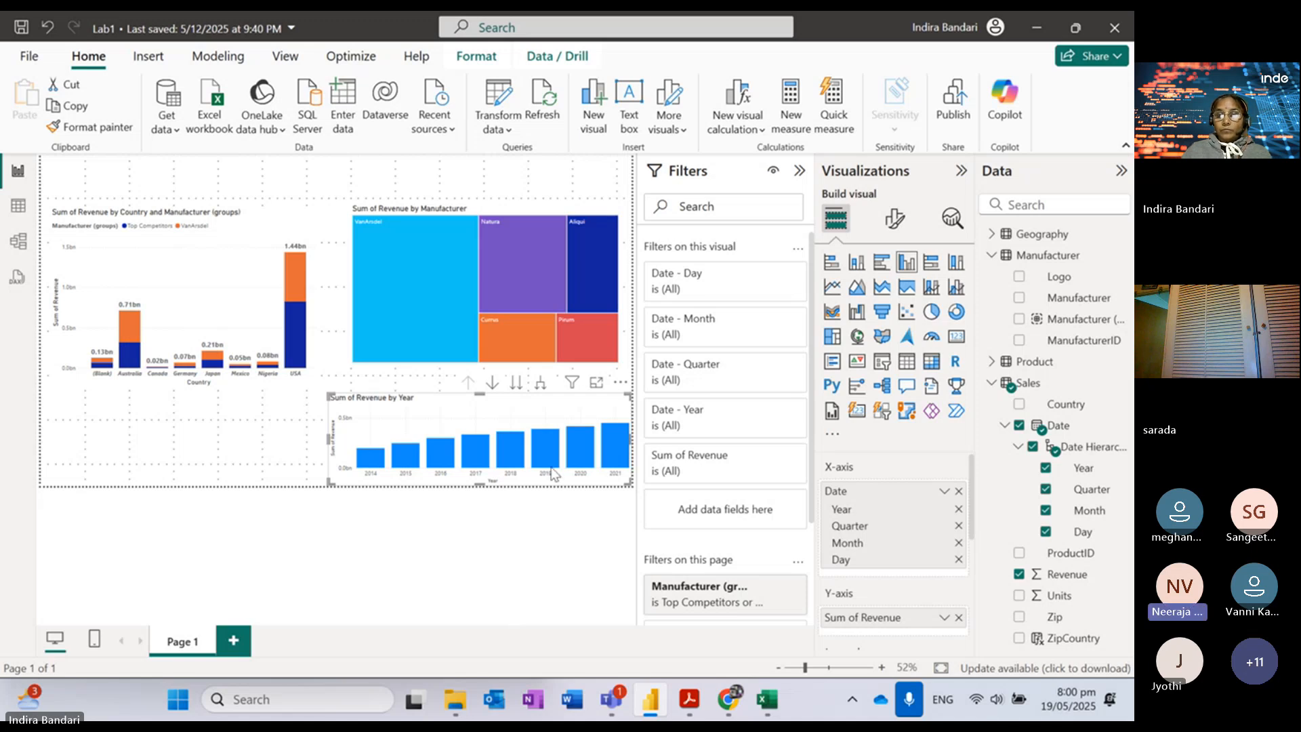
pyautogui.click(518, 383)
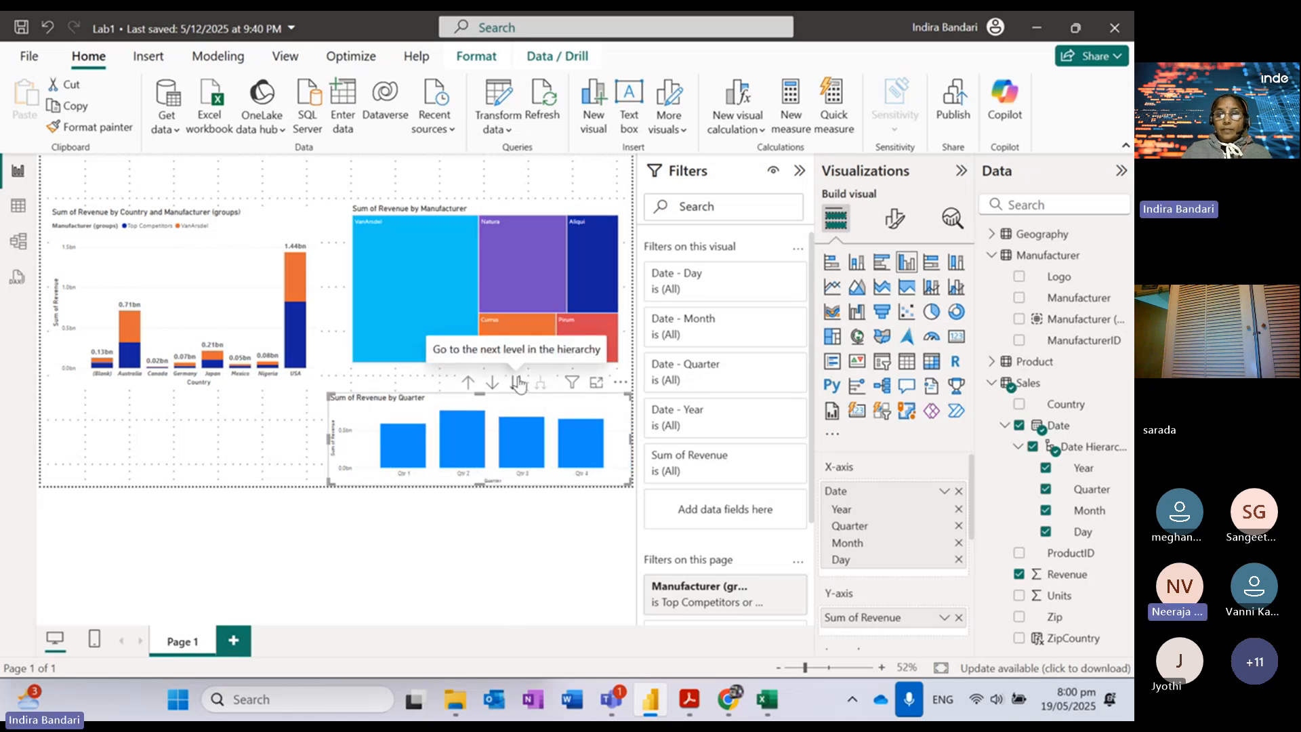
pyautogui.click(519, 384)
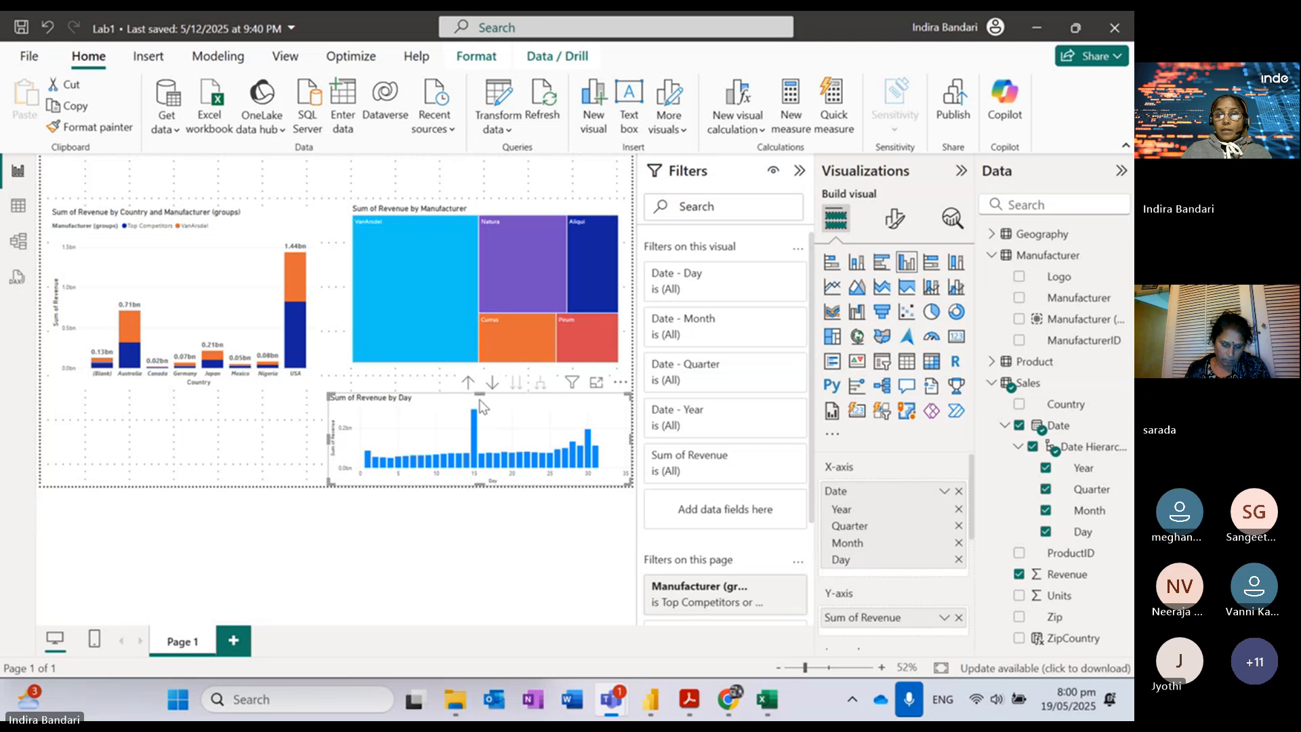
pyautogui.click(468, 383)
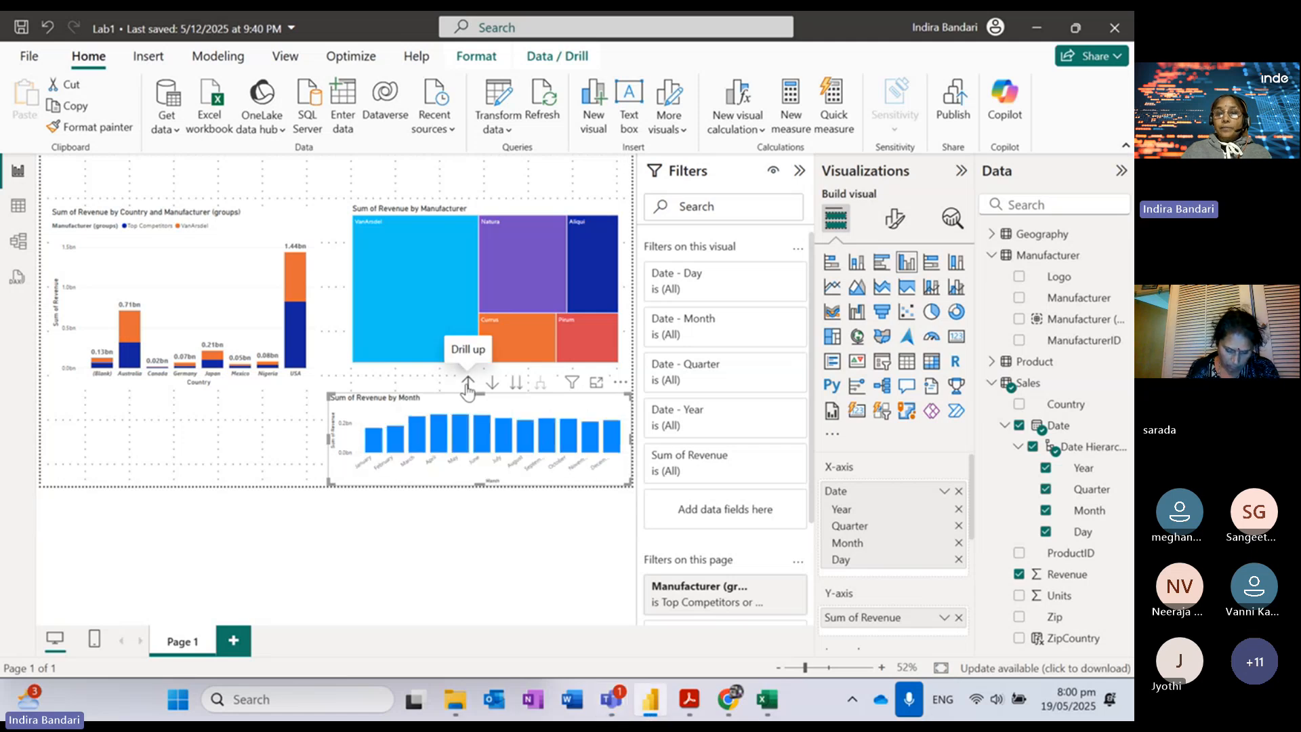
pyautogui.click(468, 383)
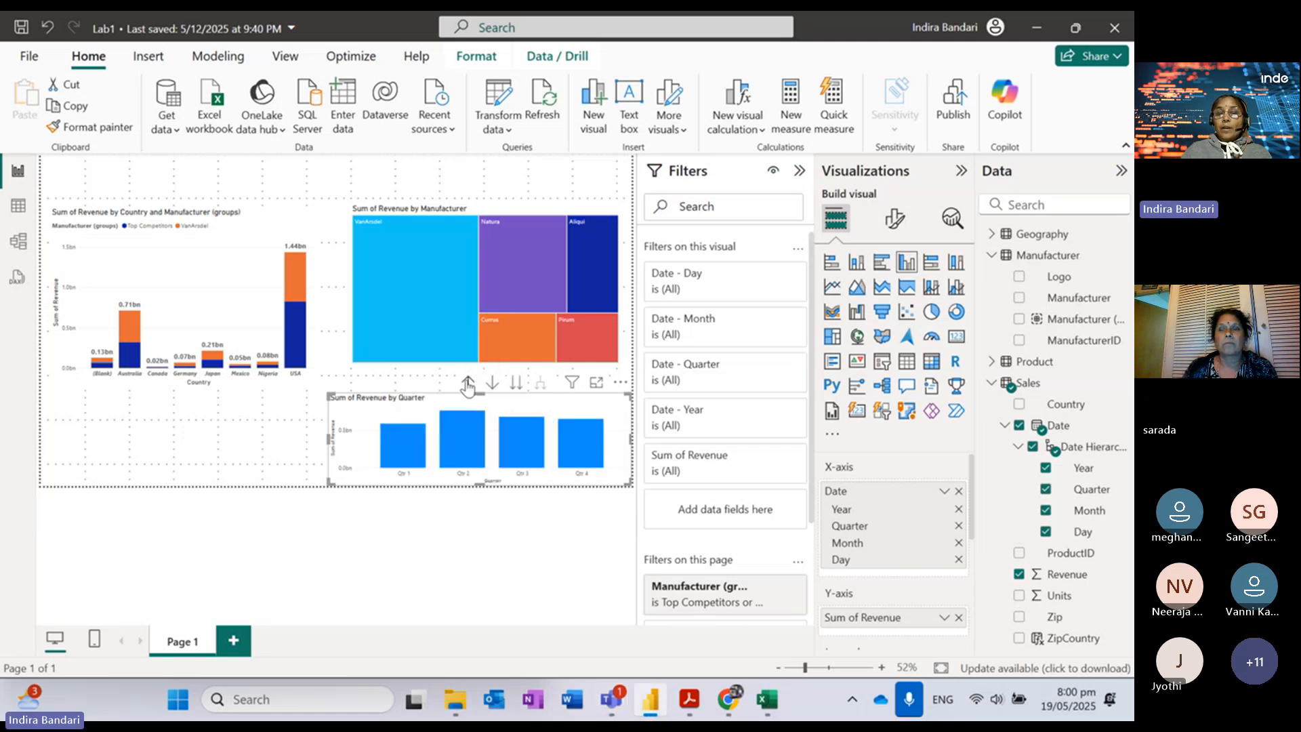
pyautogui.click(468, 384)
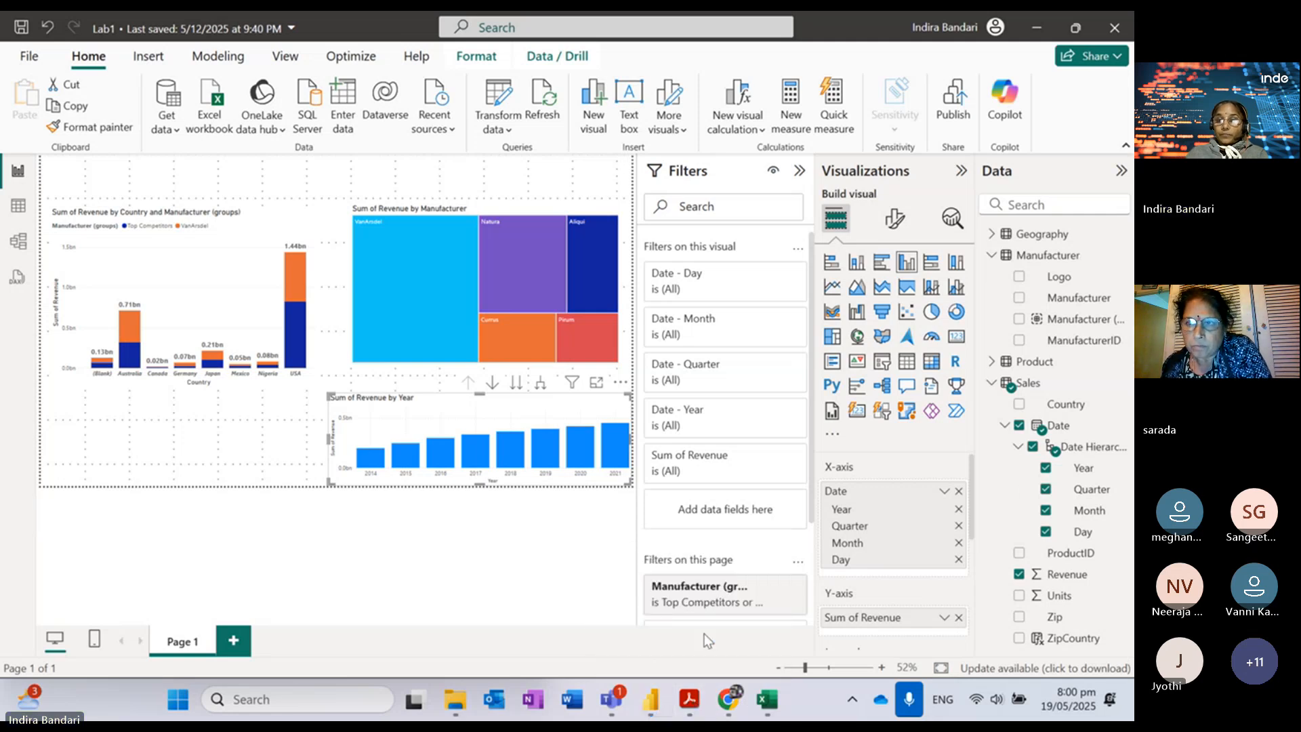
pyautogui.hotkey('alt', 'Tab')
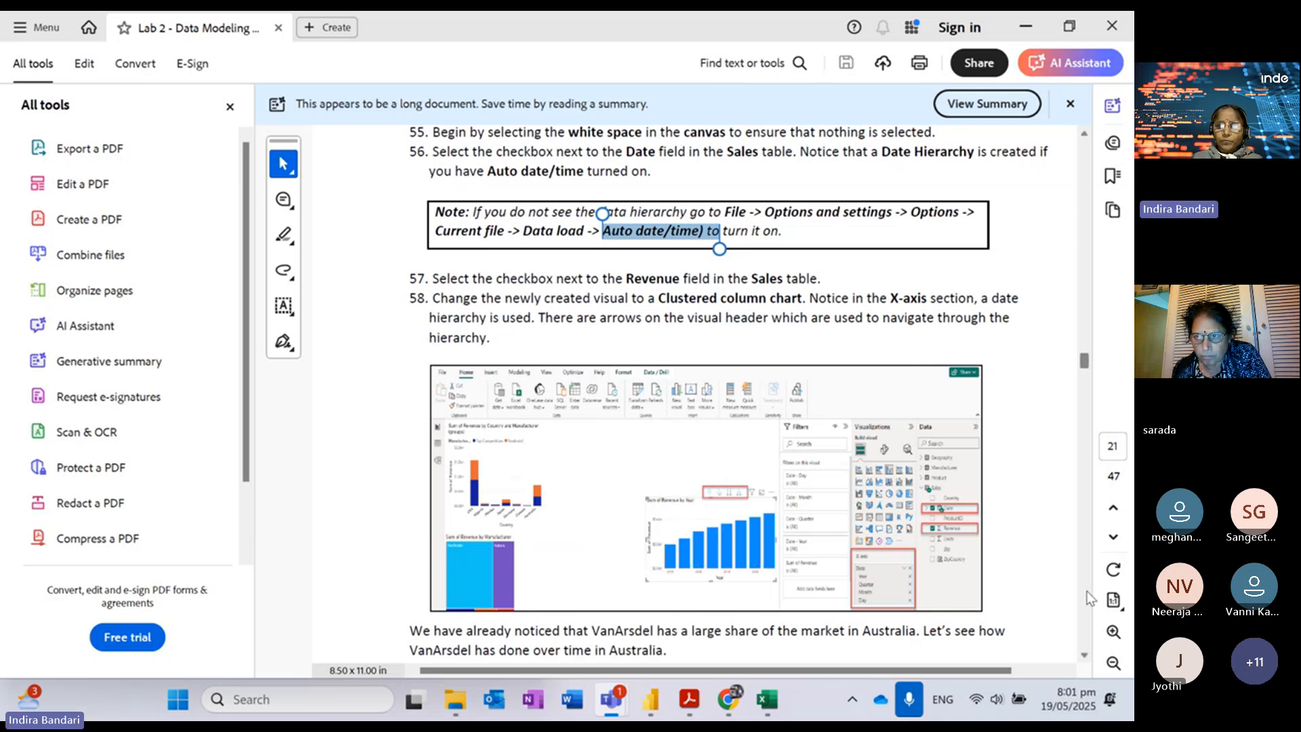
# Step: Scroll the lab guide to steps 59–60, then return to the Power BI report
pyautogui.click(1085, 656)
pyautogui.scroll(-3, 1084, 658)
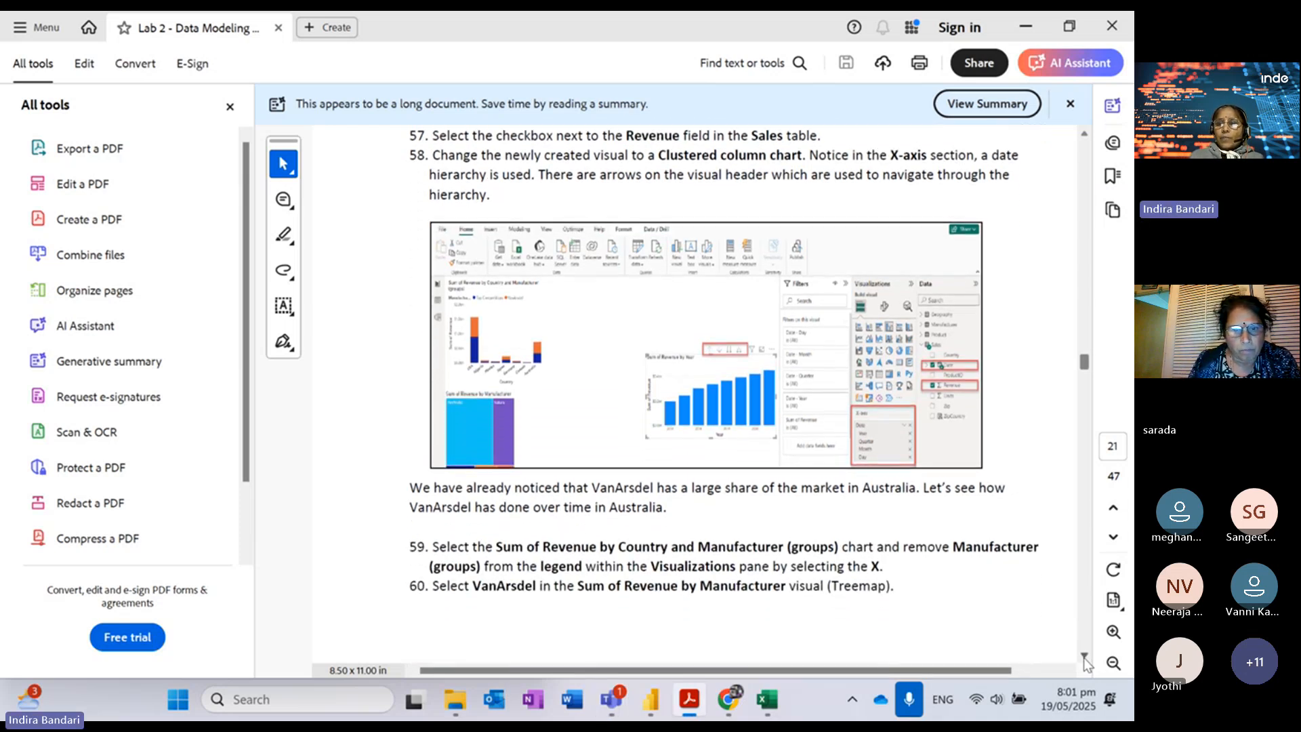
pyautogui.scroll(-3, 1084, 657)
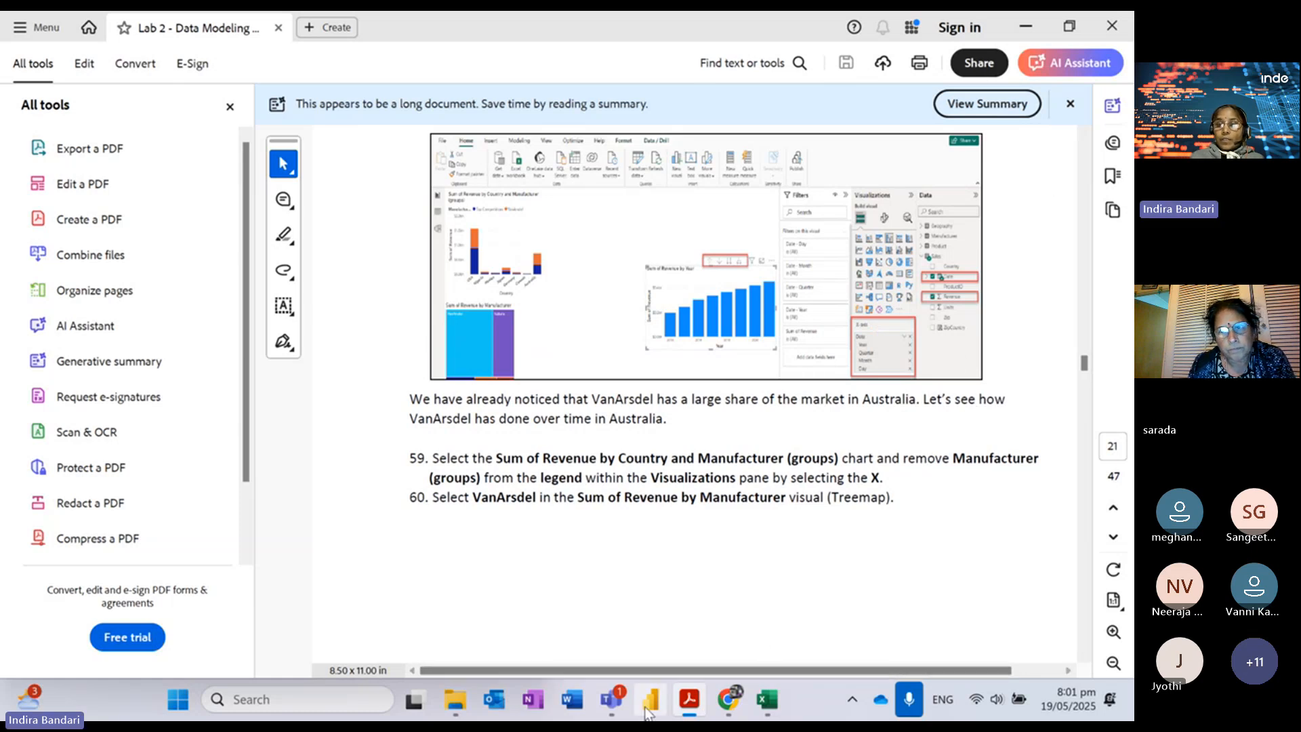
pyautogui.click(650, 705)
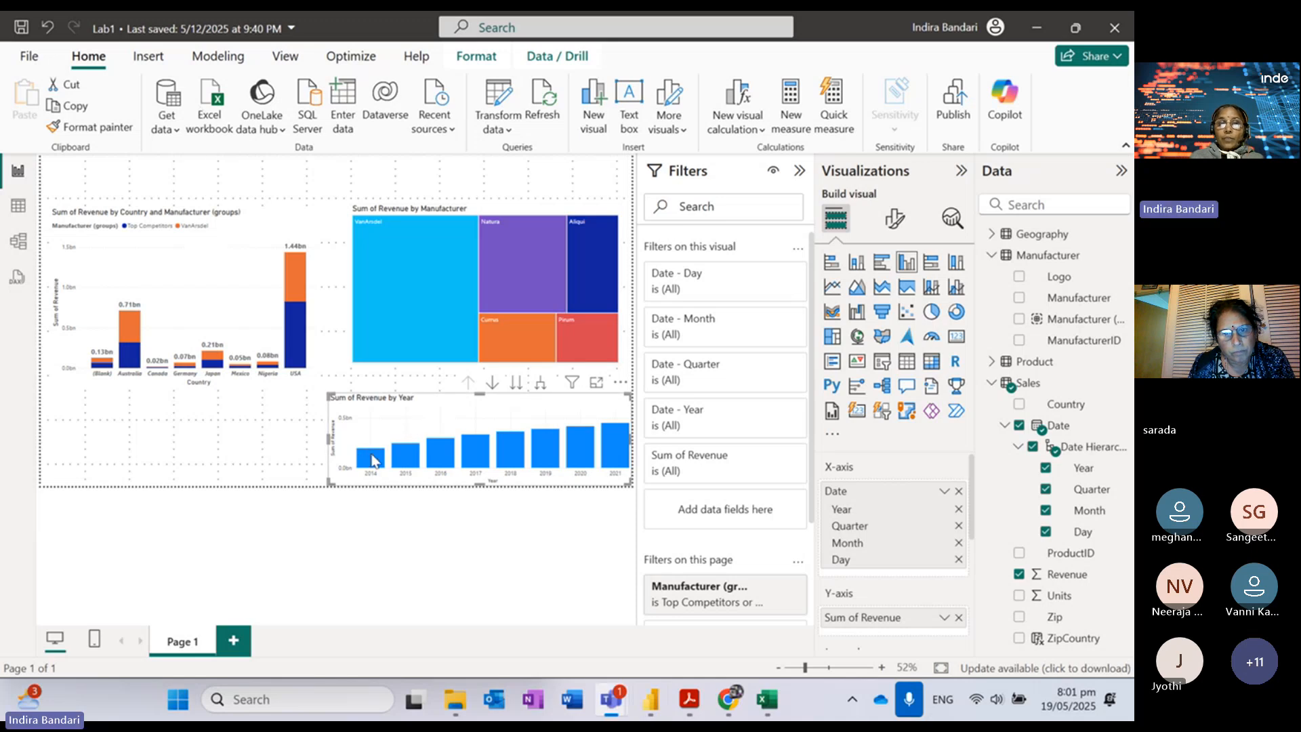
pyautogui.moveTo(369, 464)
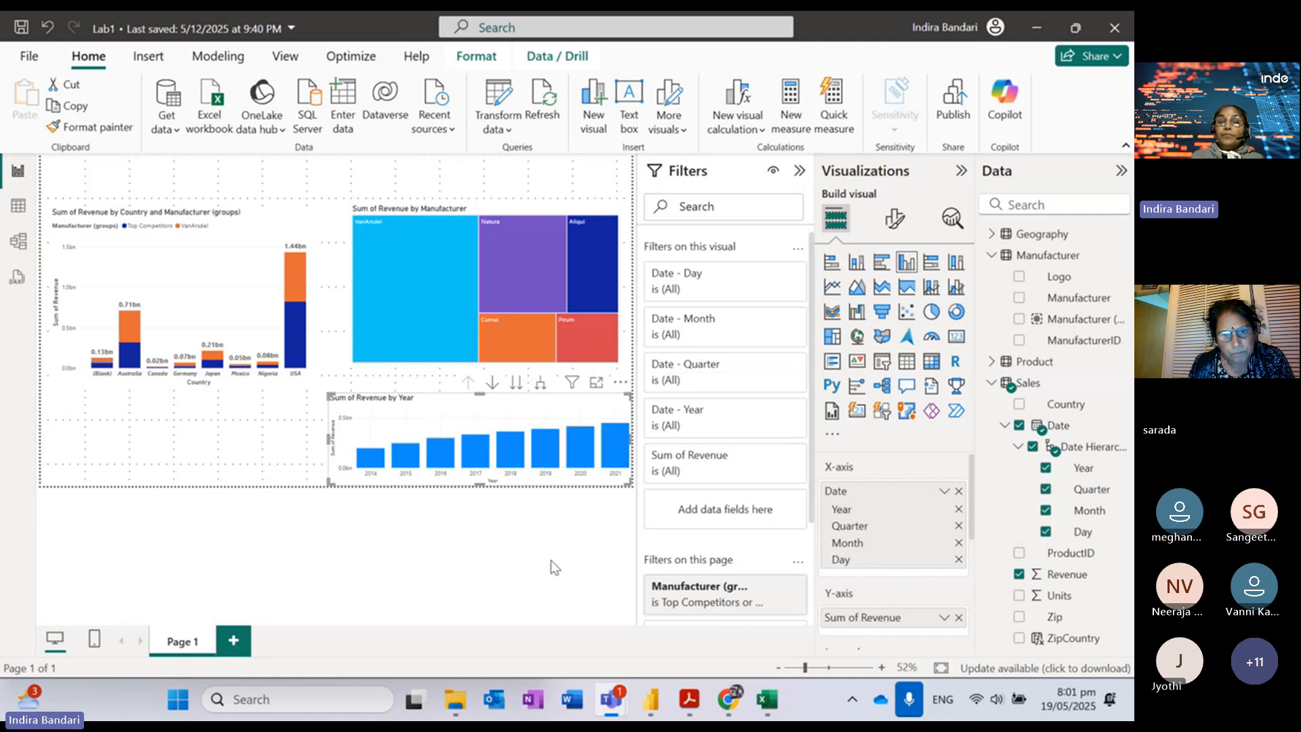
pyautogui.click(271, 434)
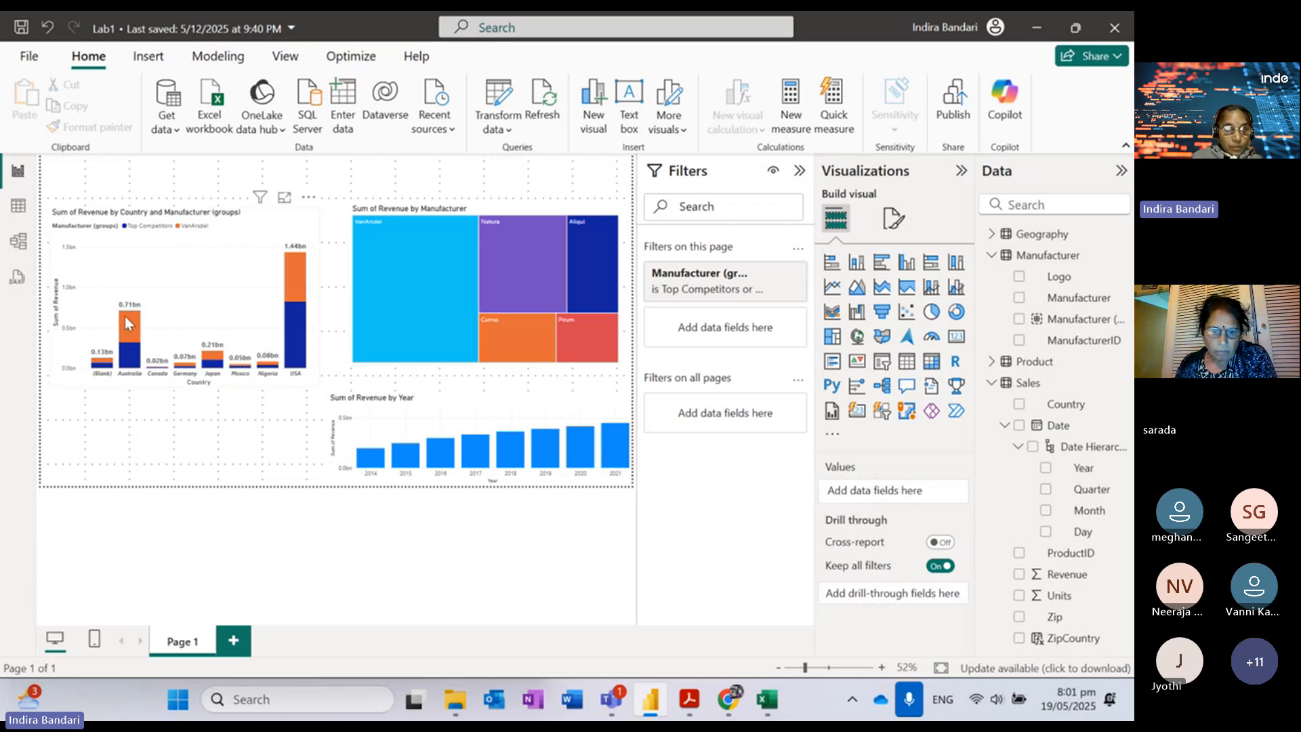
pyautogui.moveTo(128, 324)
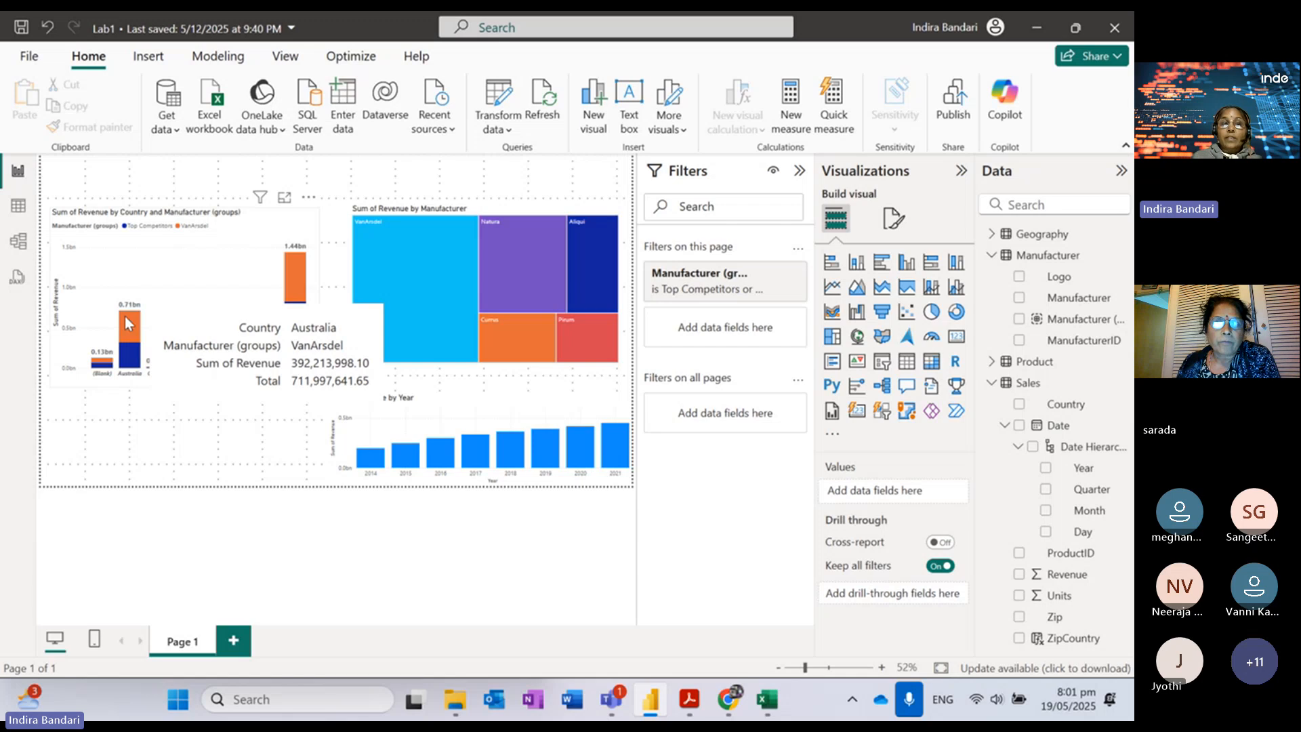
pyautogui.click(126, 319)
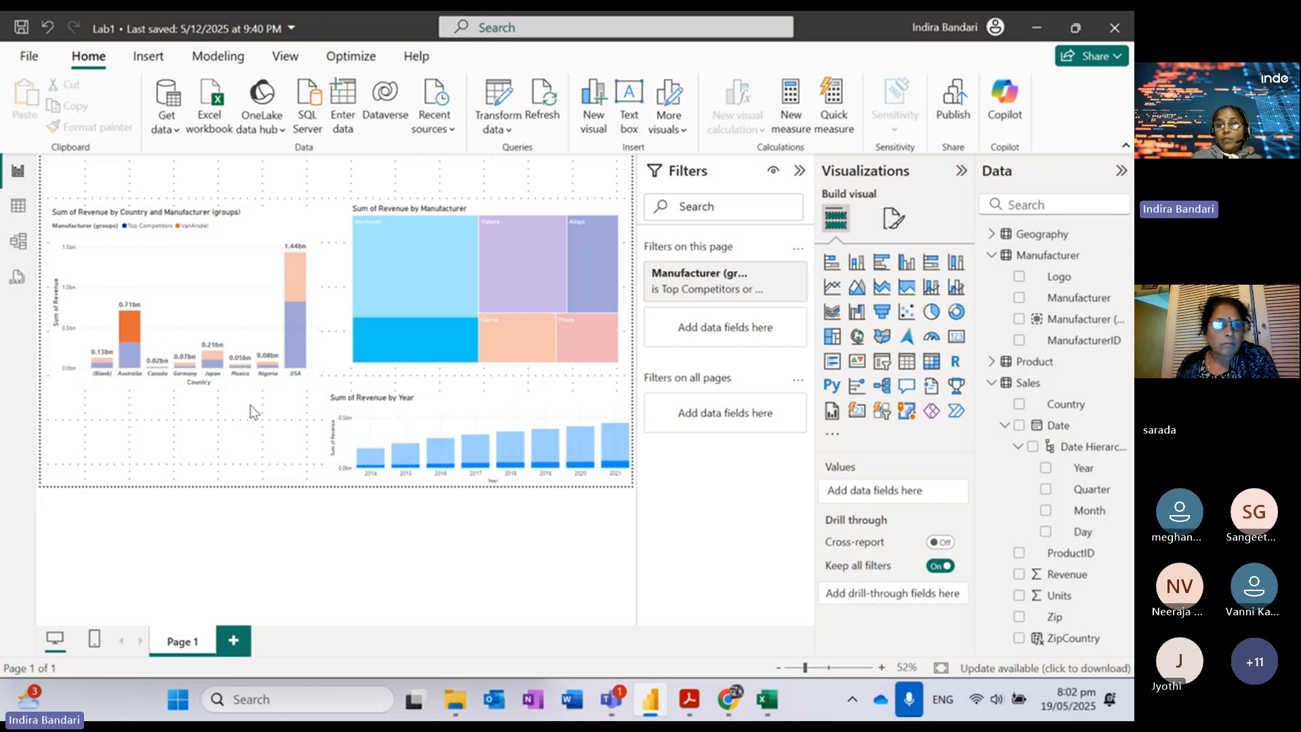
pyautogui.click(132, 330)
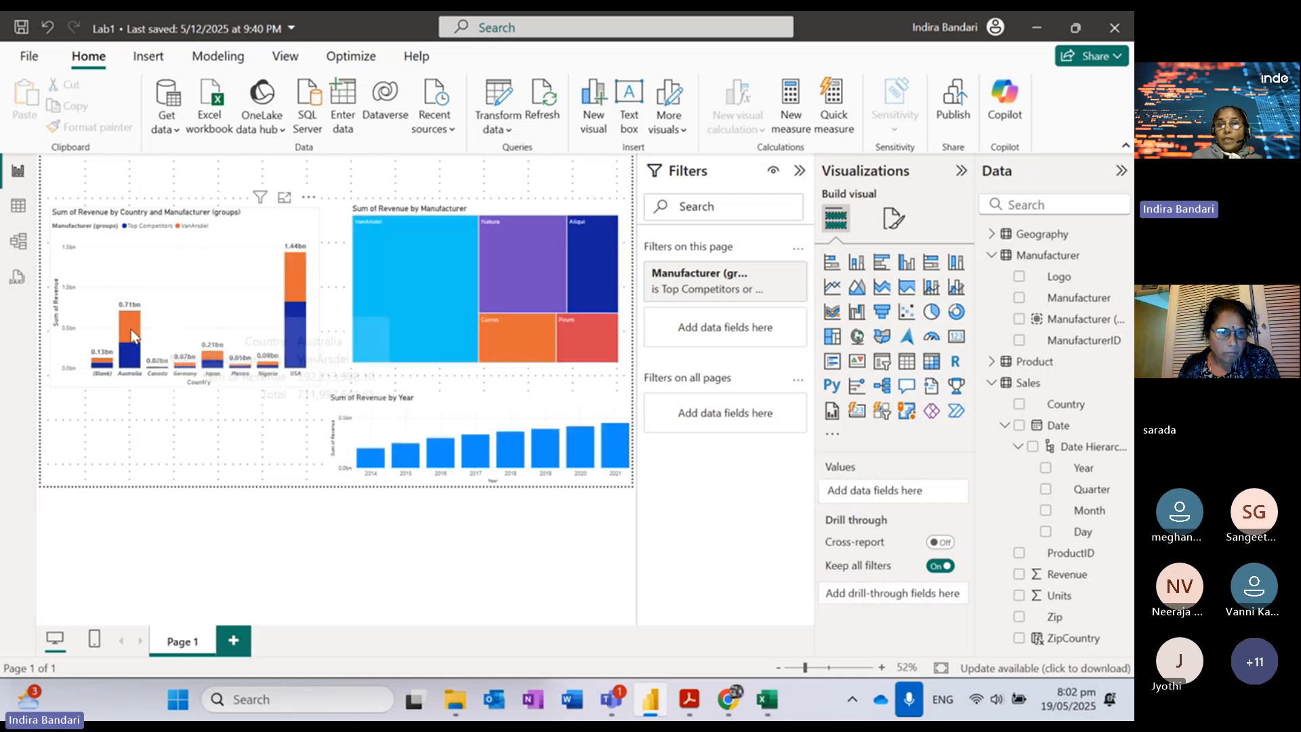
pyautogui.click(415, 259)
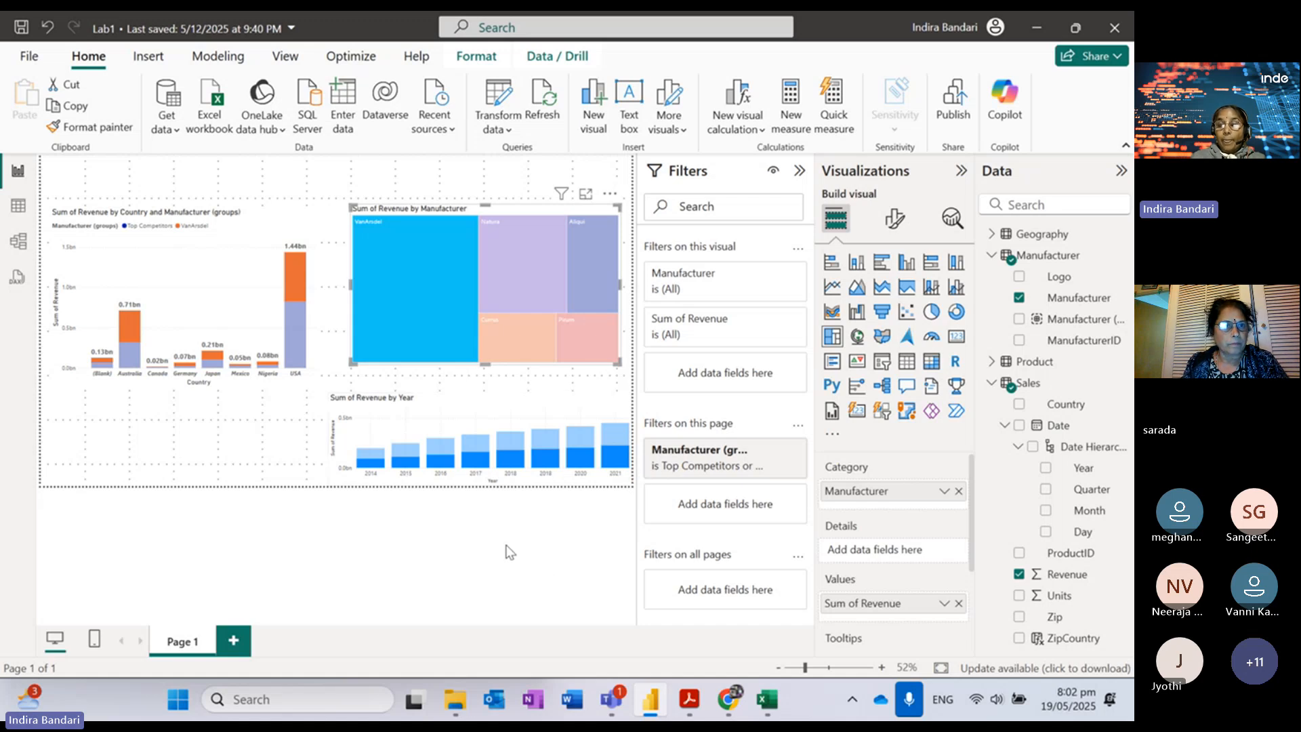
pyautogui.click(400, 299)
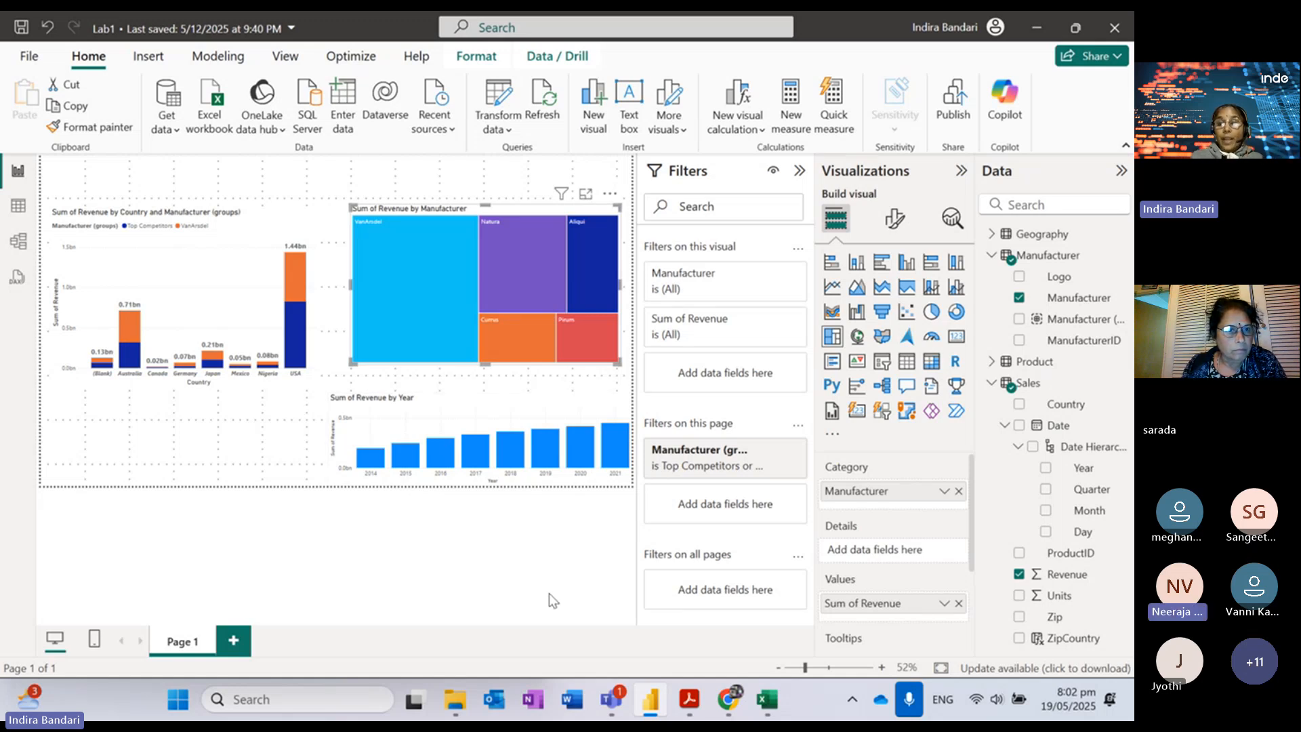
pyautogui.moveTo(693, 702)
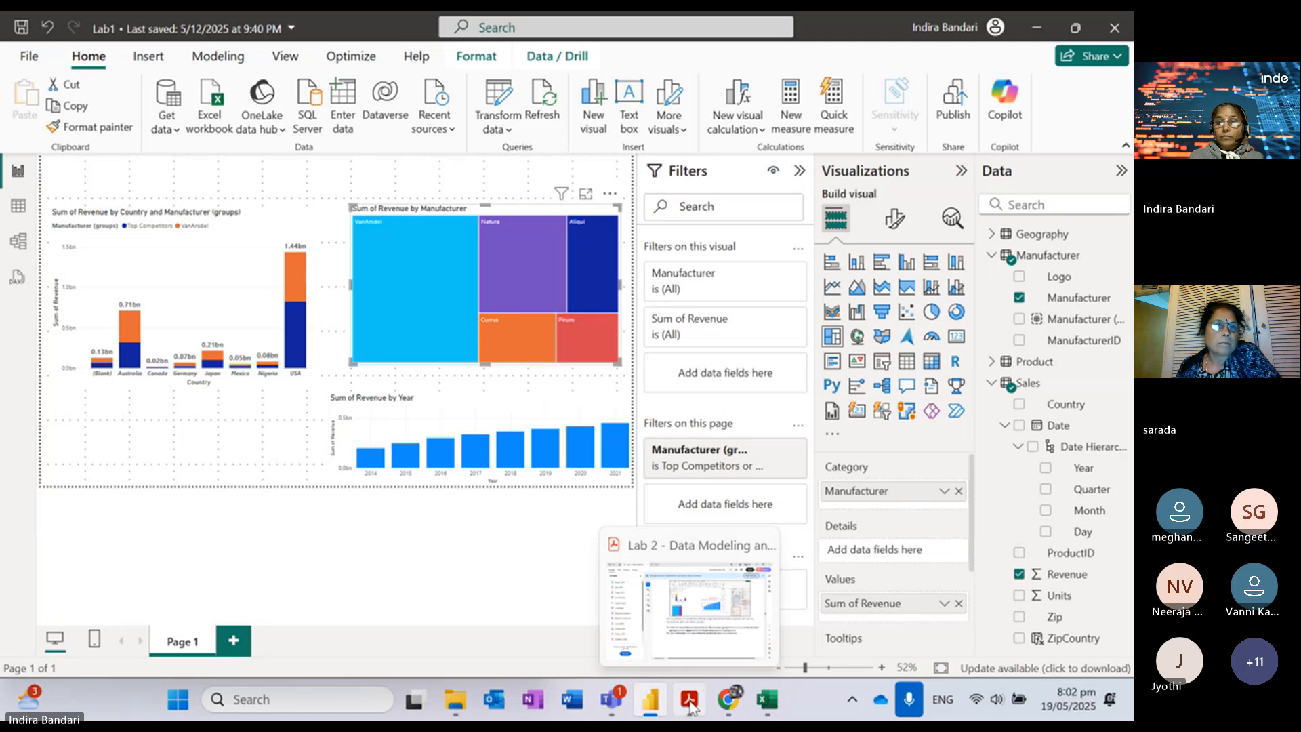
# Step: Read lab steps 61–63 on drilling the yearly chart, settle on step 62, then return to Power BI
pyautogui.click(663, 589)
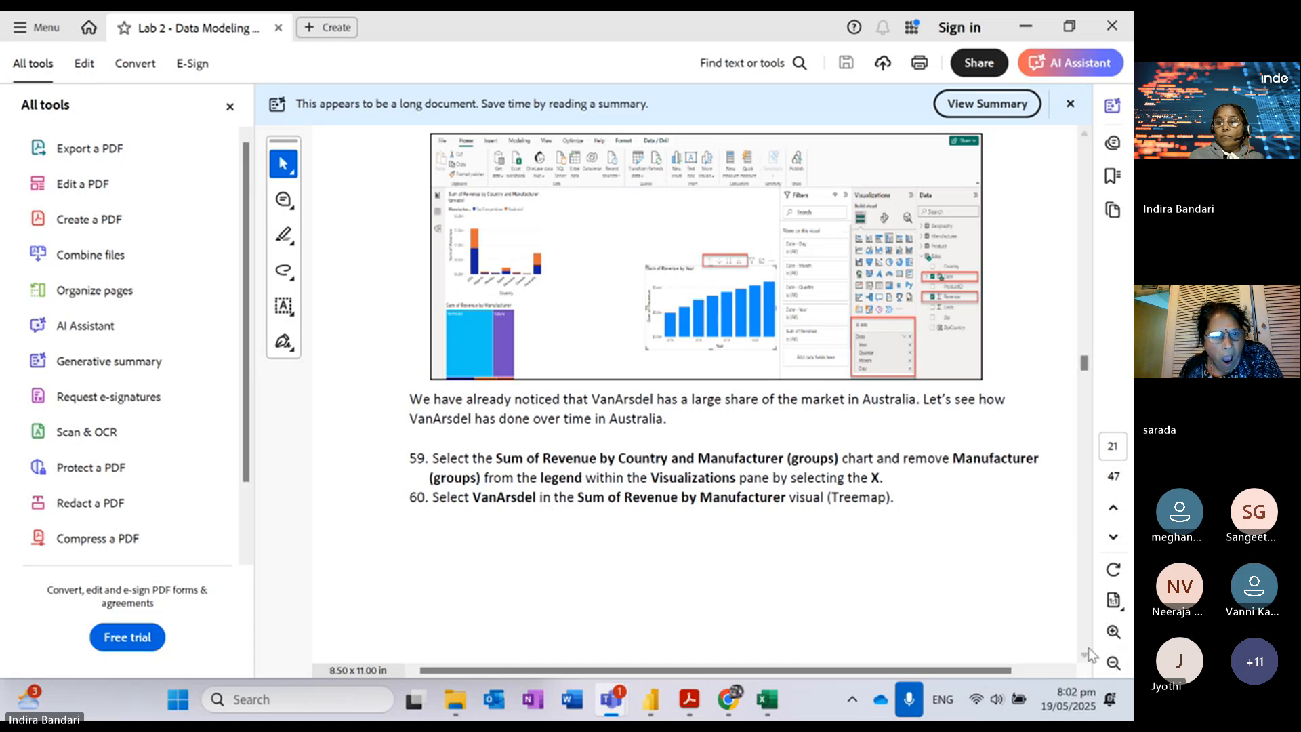
pyautogui.click(1084, 542)
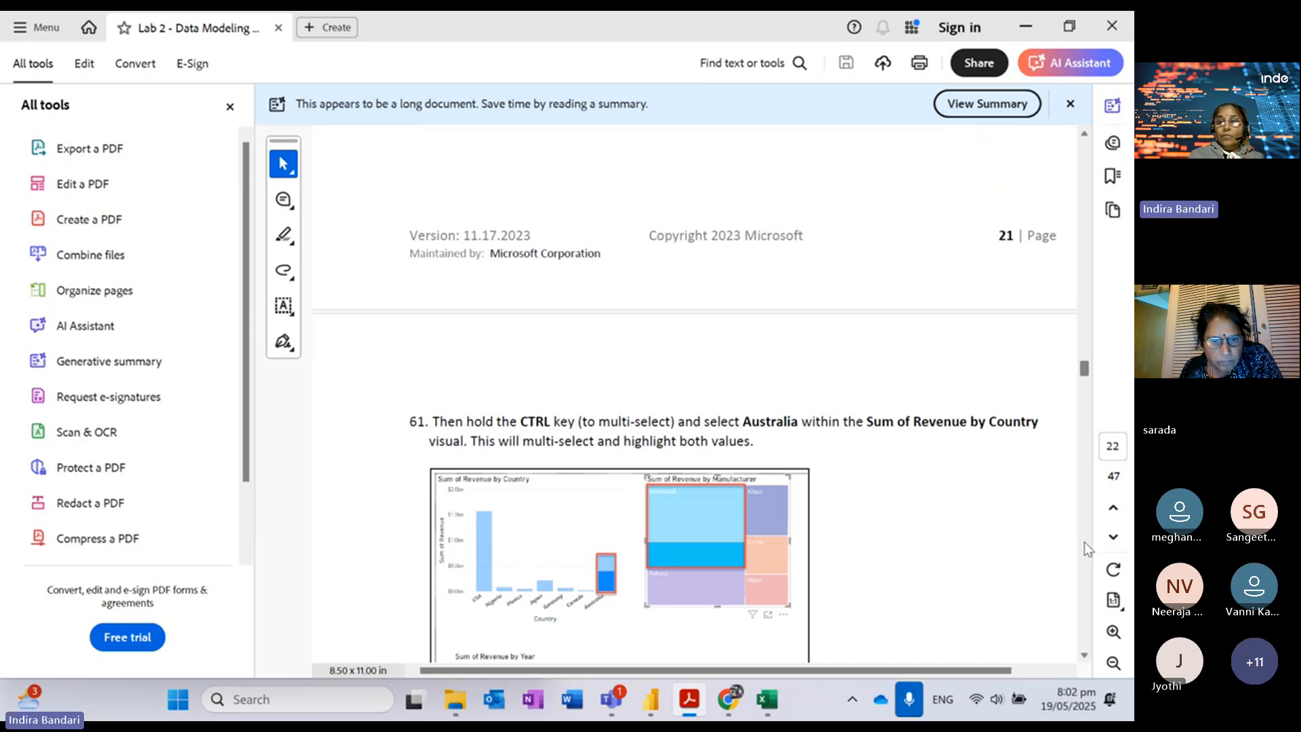
pyautogui.click(1085, 542)
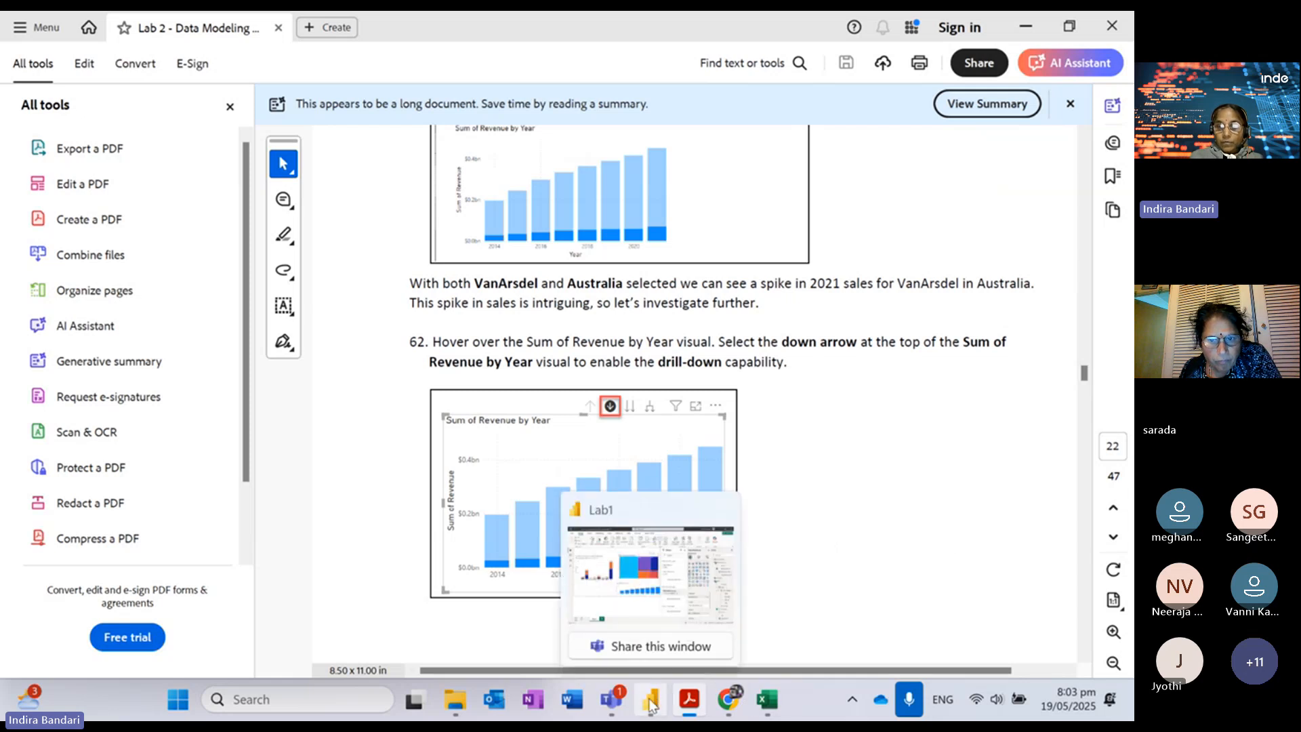
pyautogui.click(1086, 639)
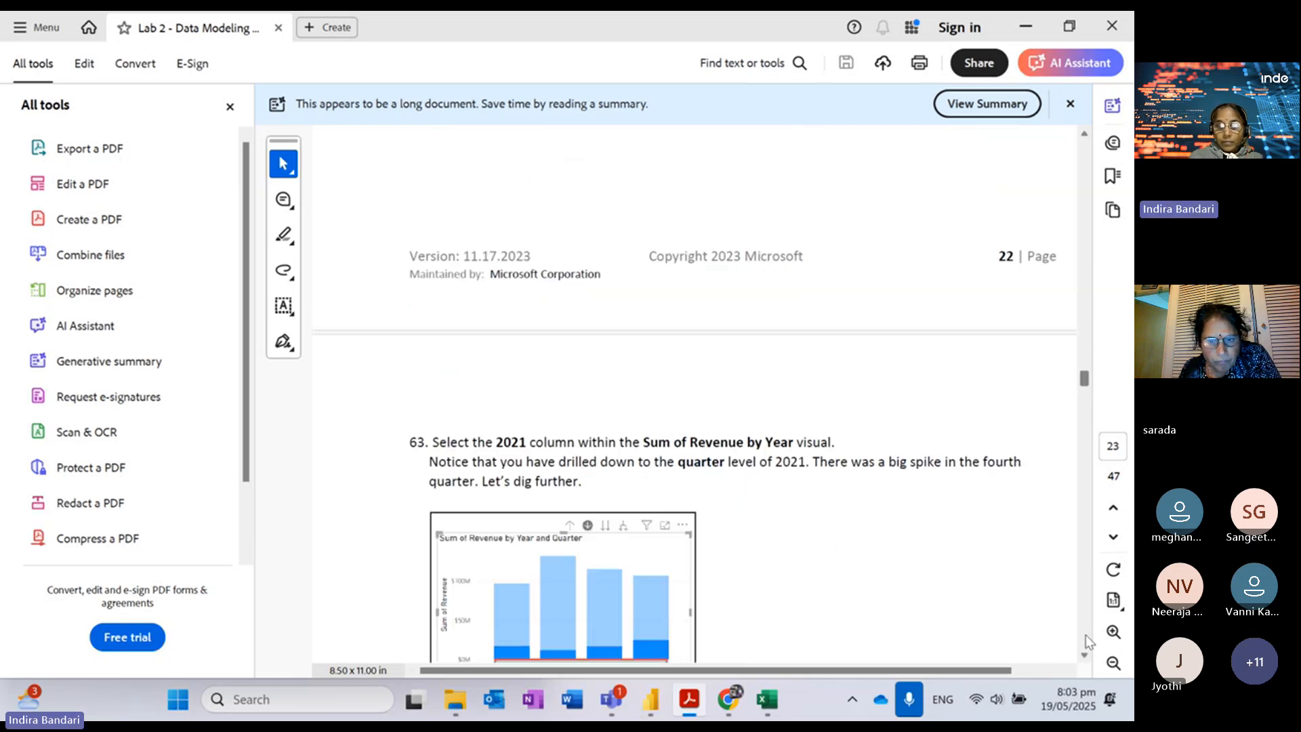
pyautogui.click(1087, 339)
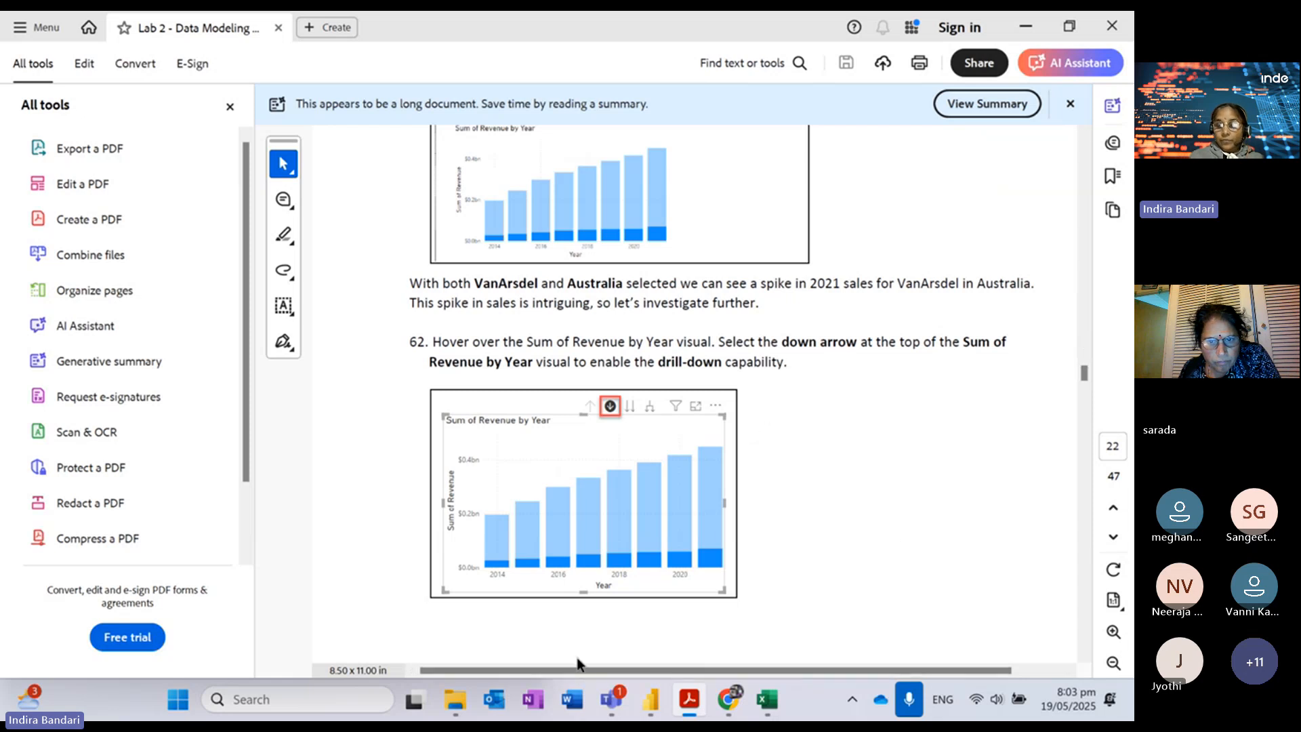
pyautogui.moveTo(651, 700)
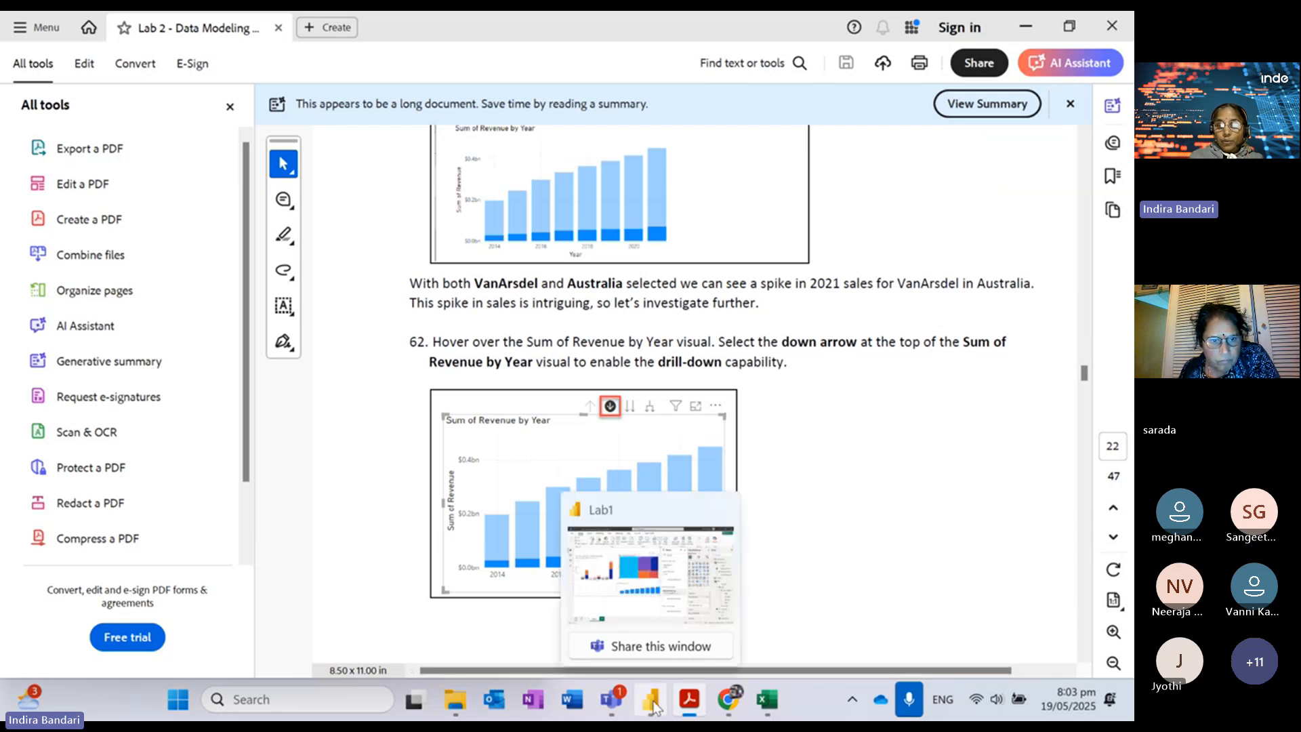
pyautogui.click(629, 506)
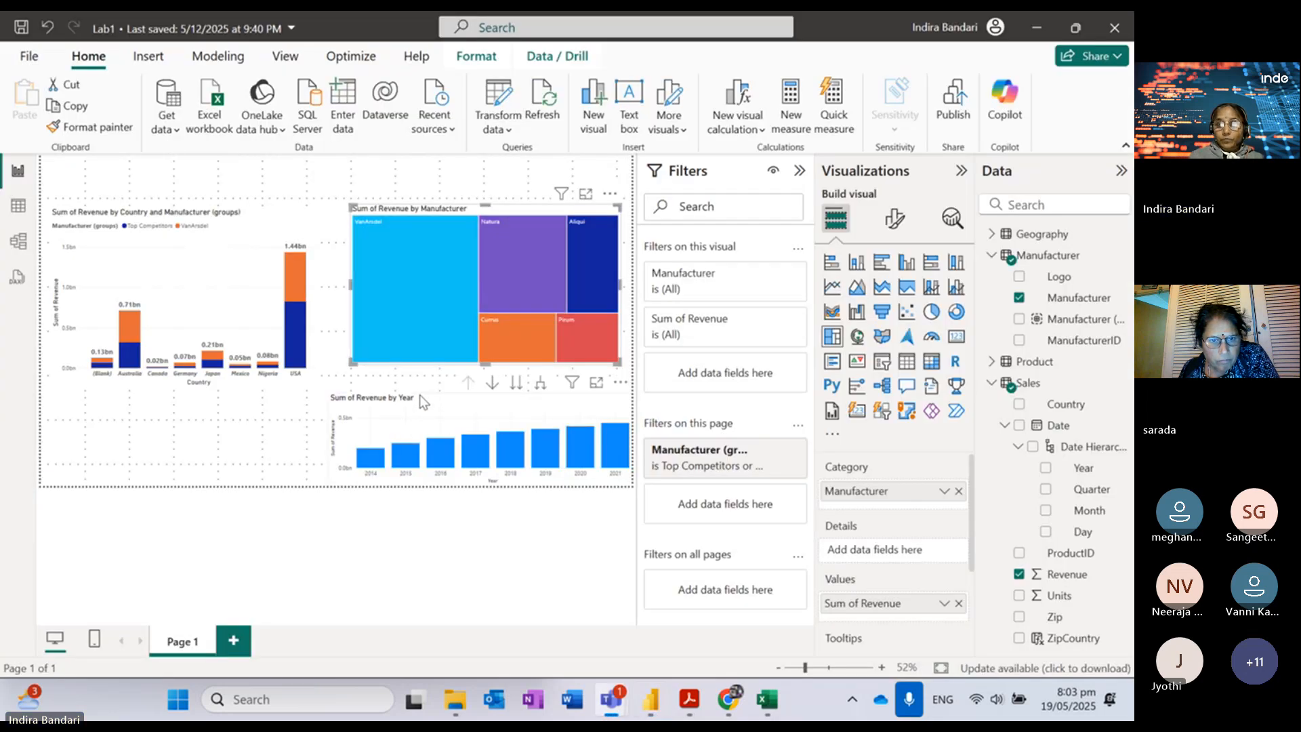
# Step: Drill the chart down through quarters and months to days, then back up to yearly revenue for 2014–2021
pyautogui.click(492, 386)
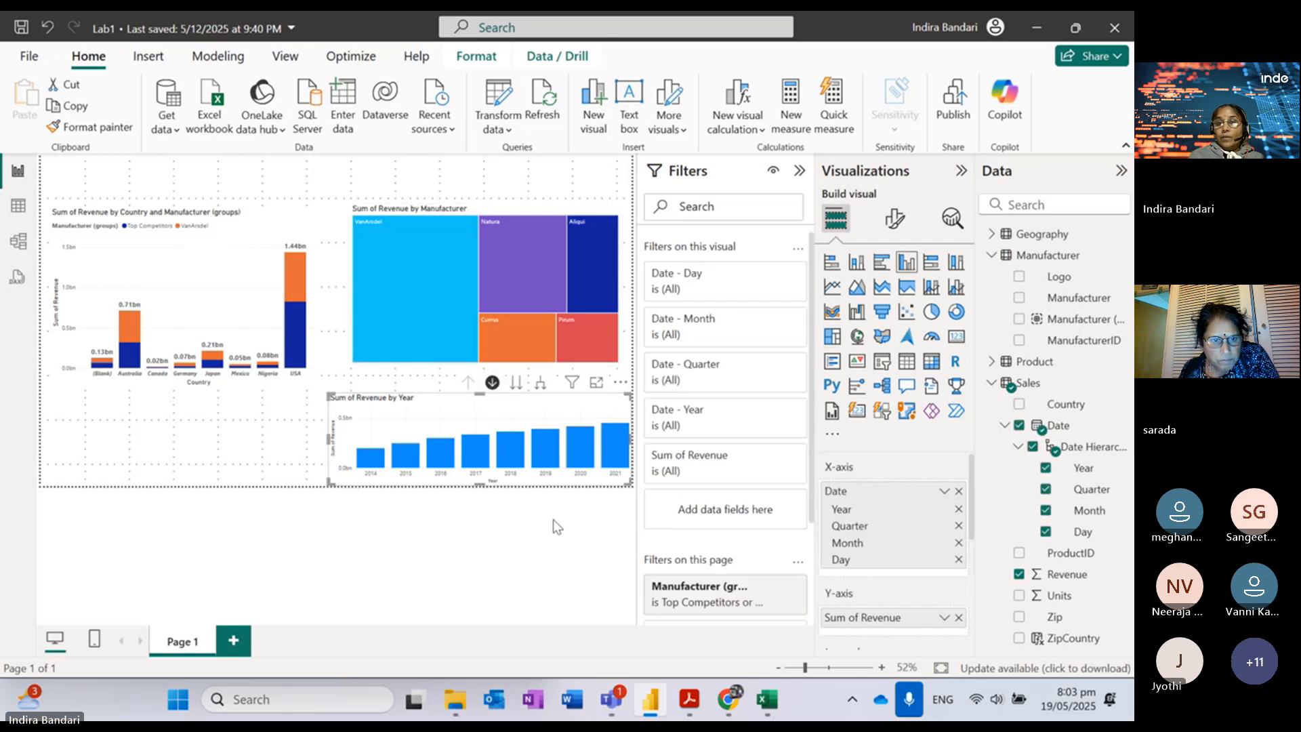
pyautogui.click(516, 384)
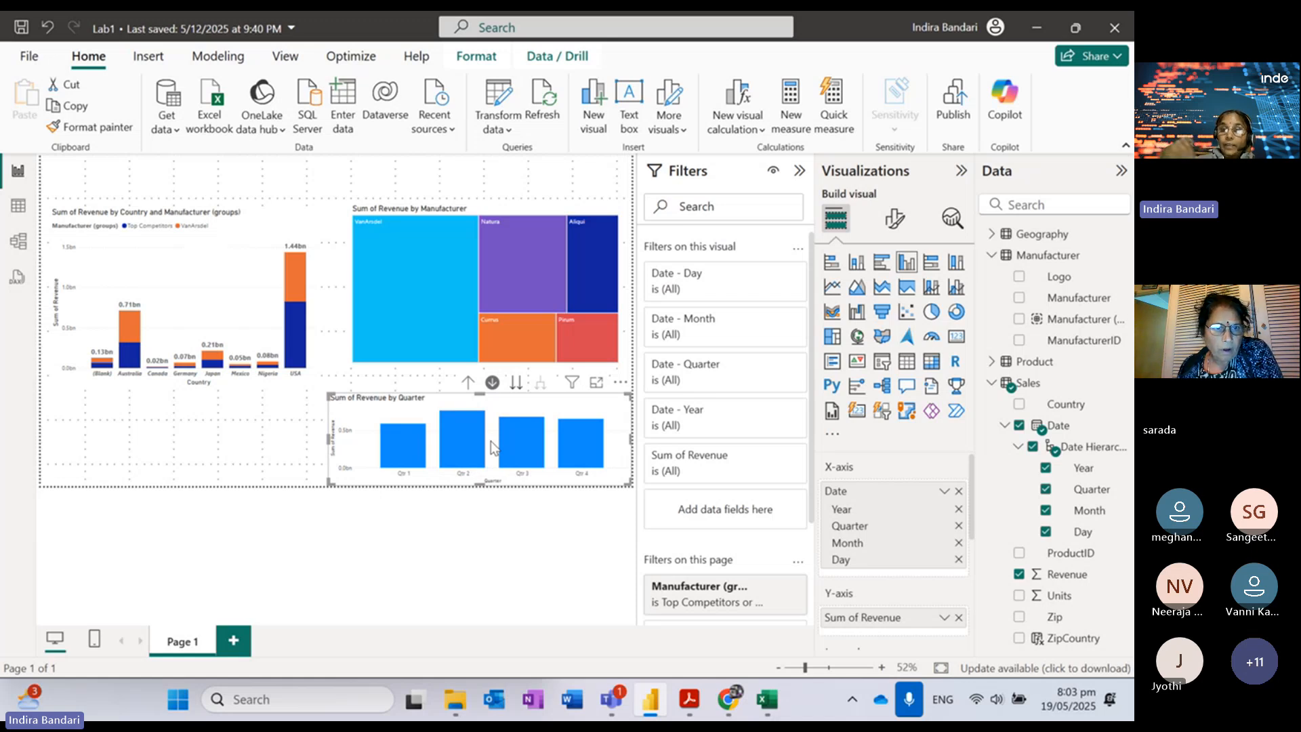
pyautogui.click(515, 384)
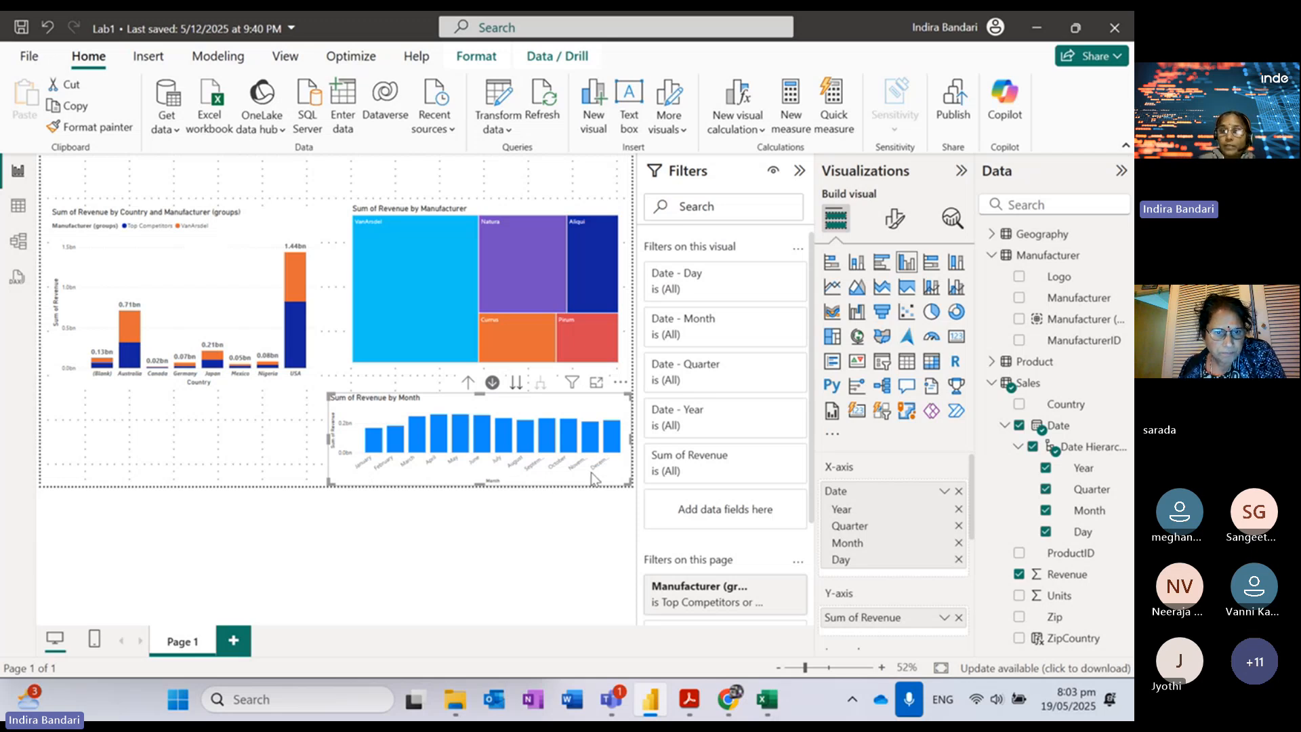
pyautogui.click(515, 384)
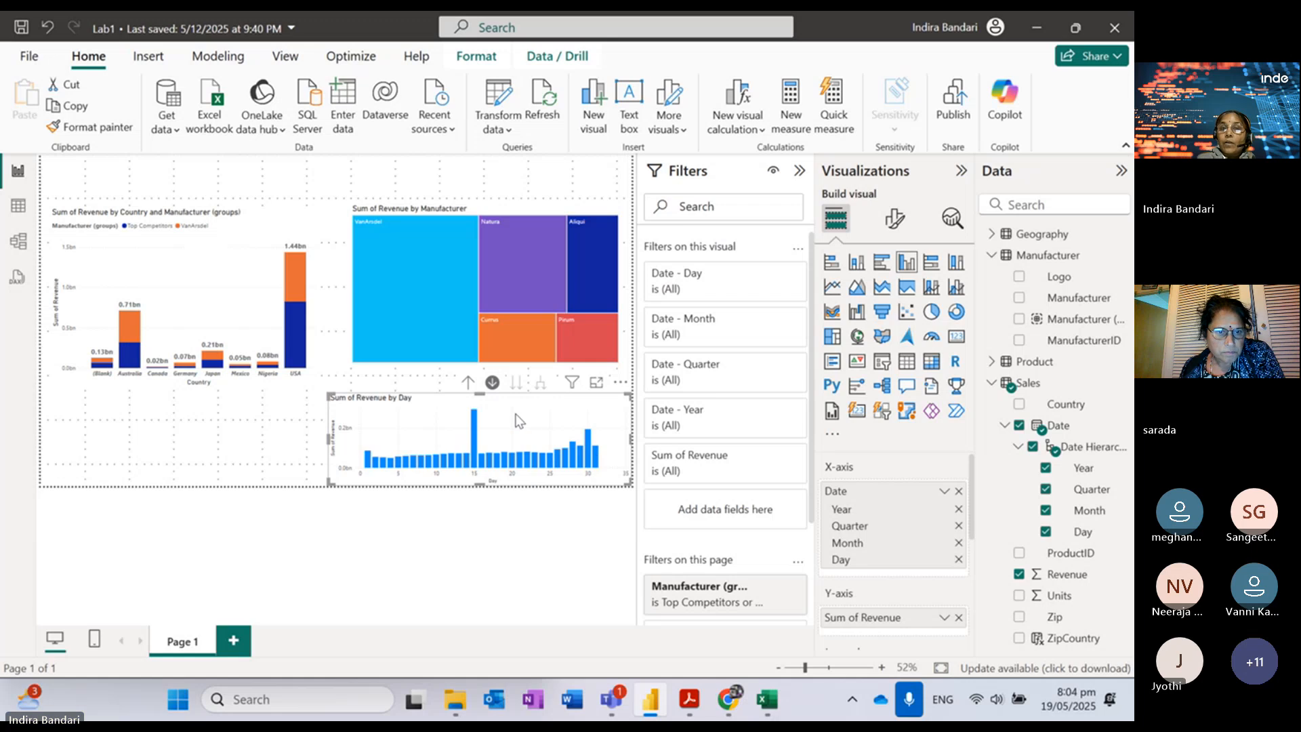
pyautogui.click(468, 383)
pyautogui.click(468, 384)
pyautogui.click(468, 384)
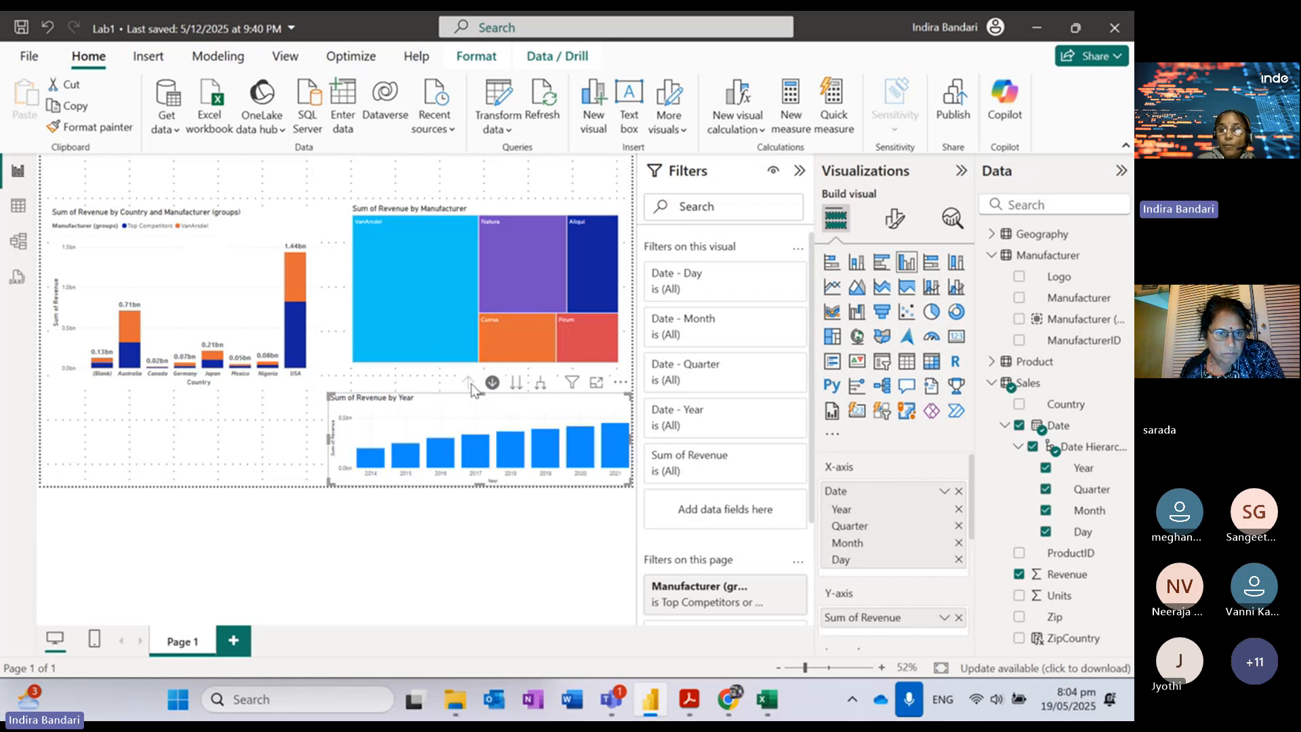
# Step: Expand the revenue chart to quarters, months and days for every year, widening it leftward
pyautogui.click(541, 388)
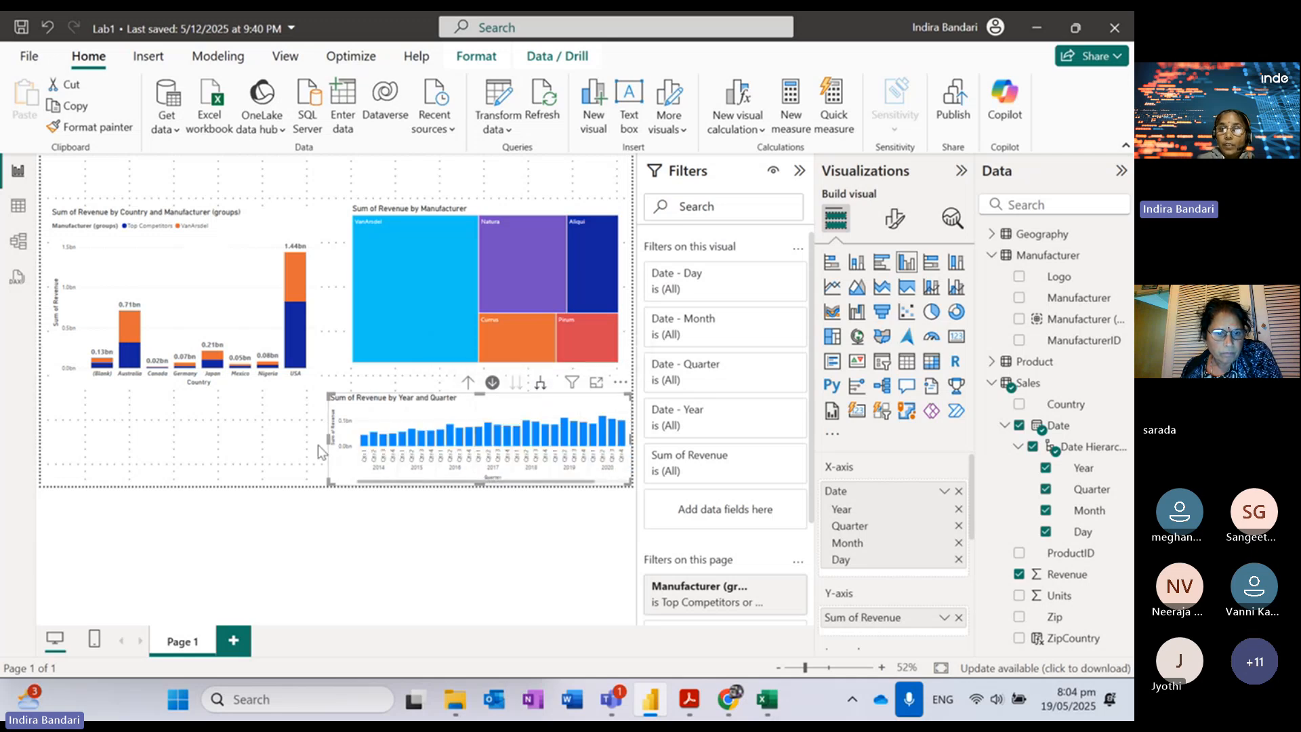
pyautogui.moveTo(328, 440); pyautogui.dragTo(144, 438)
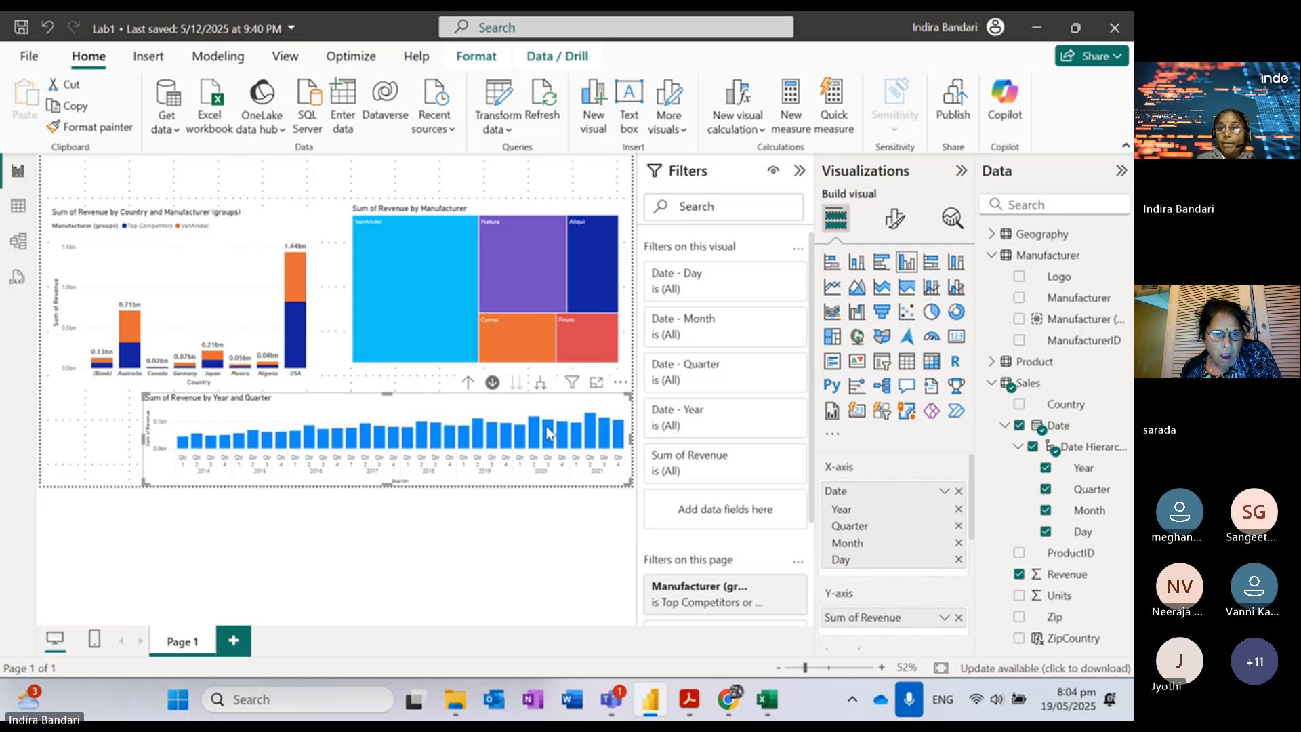
pyautogui.moveTo(549, 434)
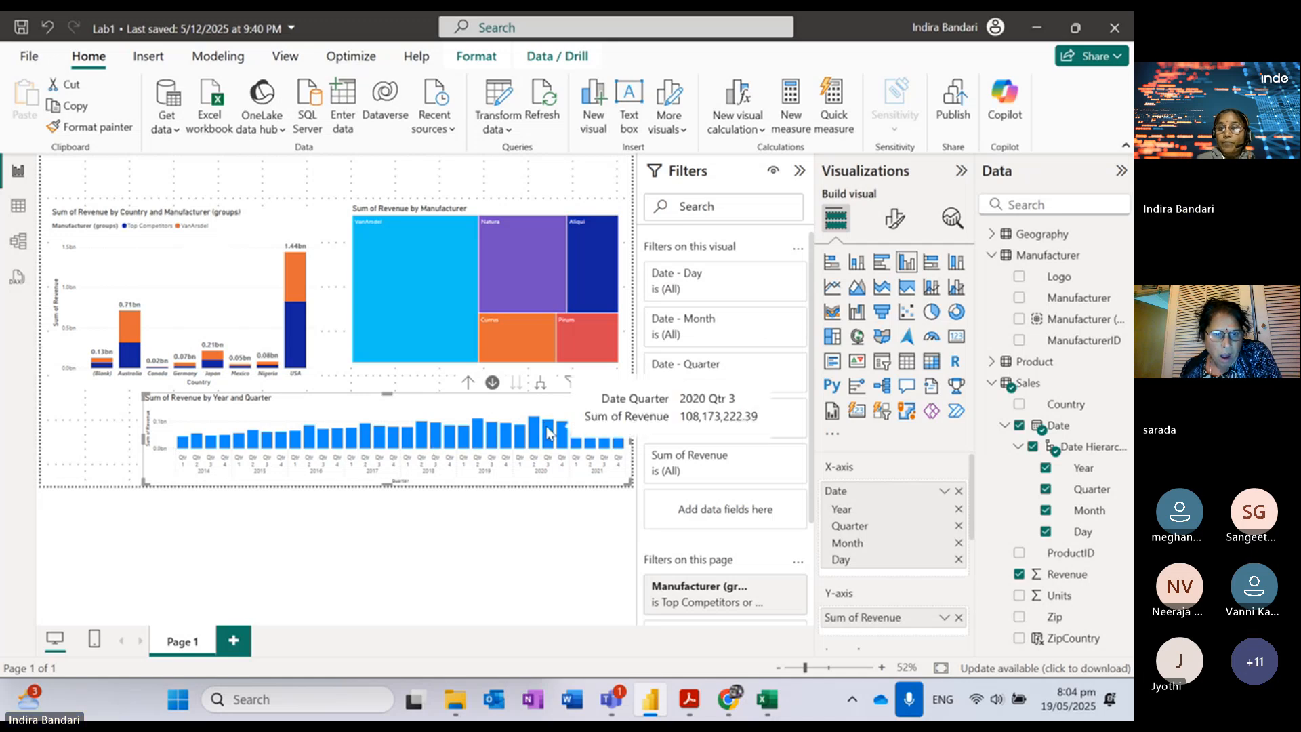
pyautogui.click(540, 385)
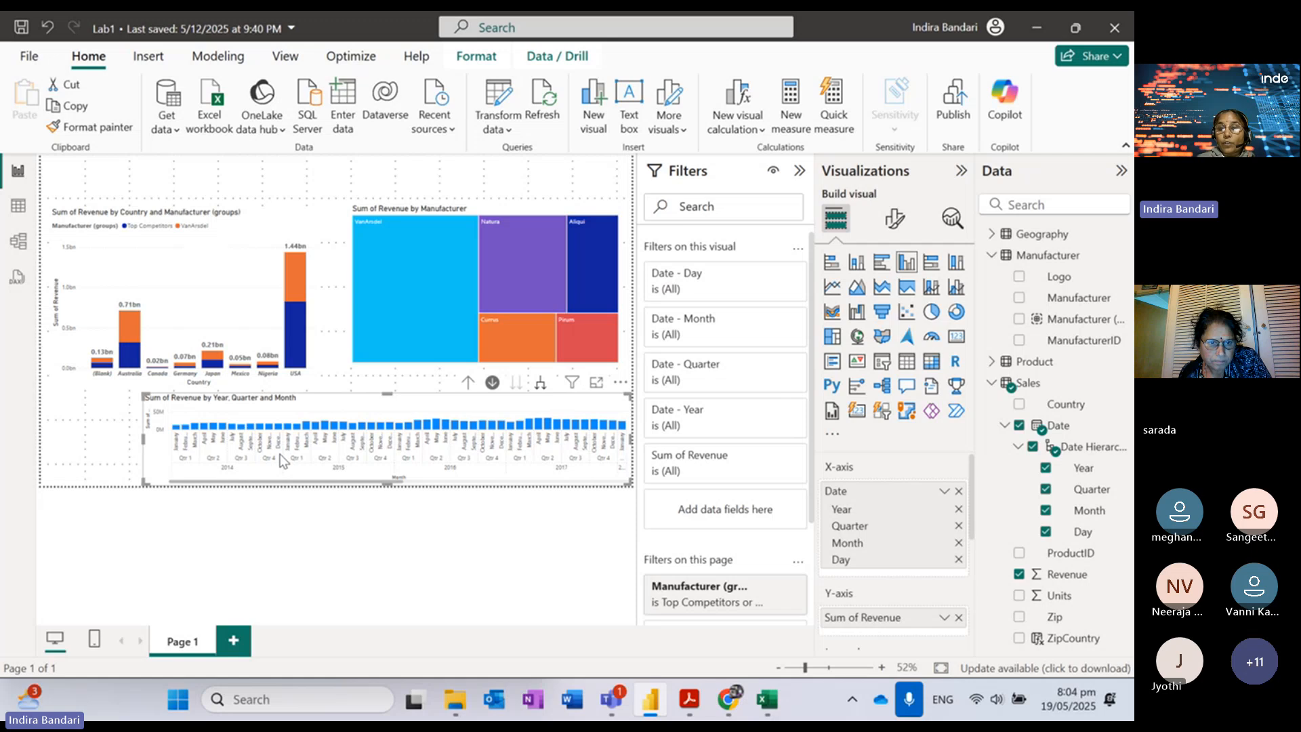
pyautogui.click(540, 384)
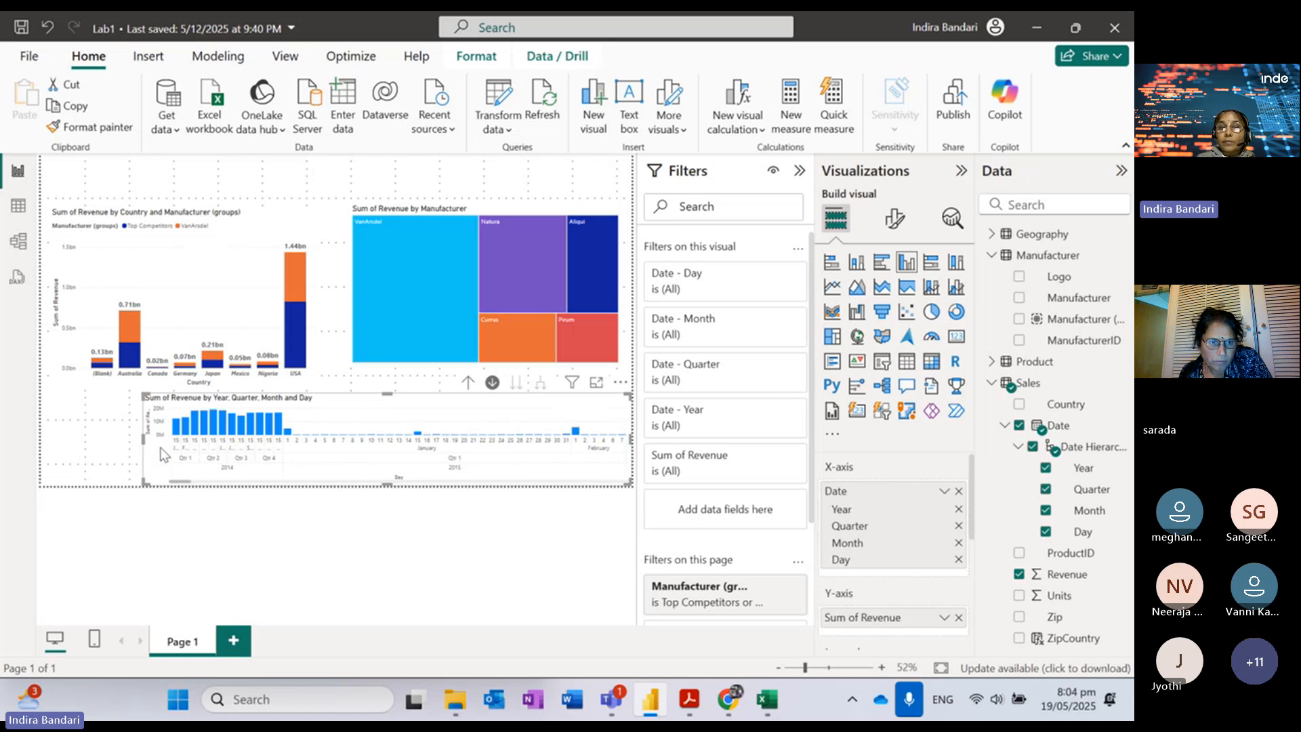
pyautogui.moveTo(142, 441); pyautogui.dragTo(83, 441)
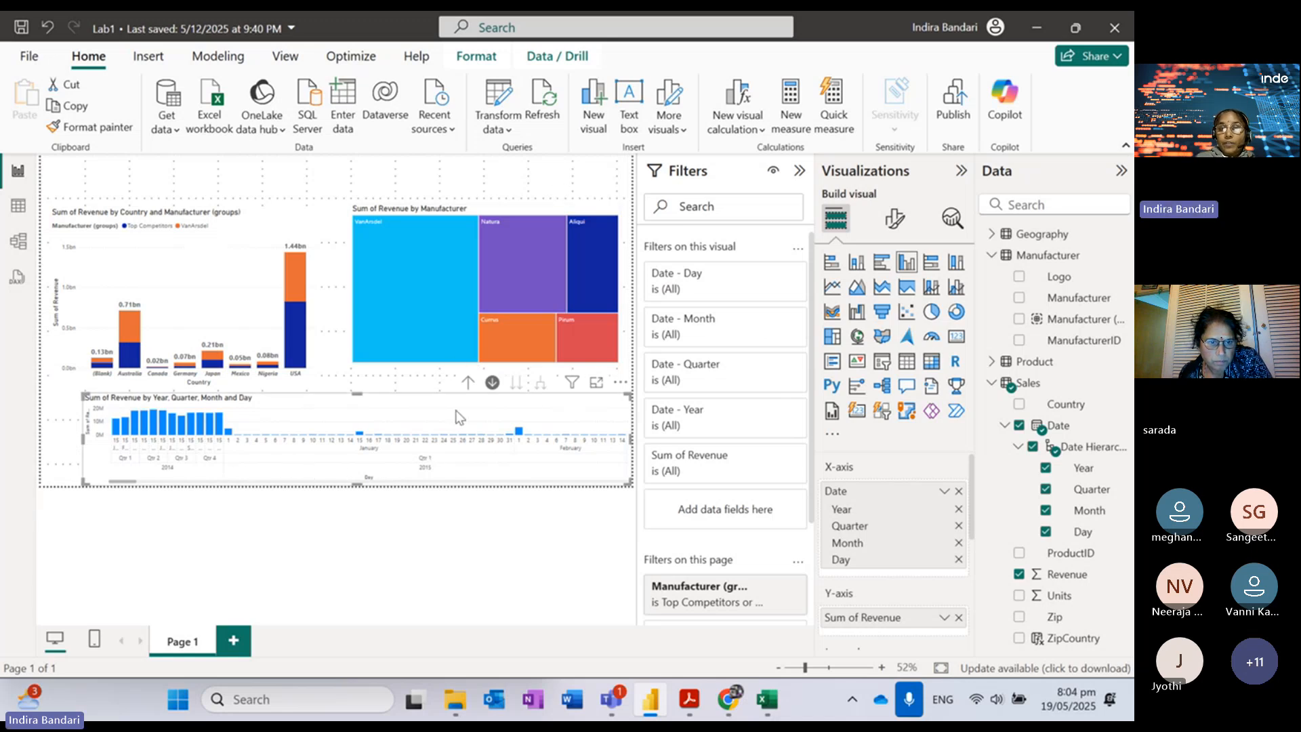
# Step: Drill the chart back up to yearly revenue and make it narrower
pyautogui.click(467, 385)
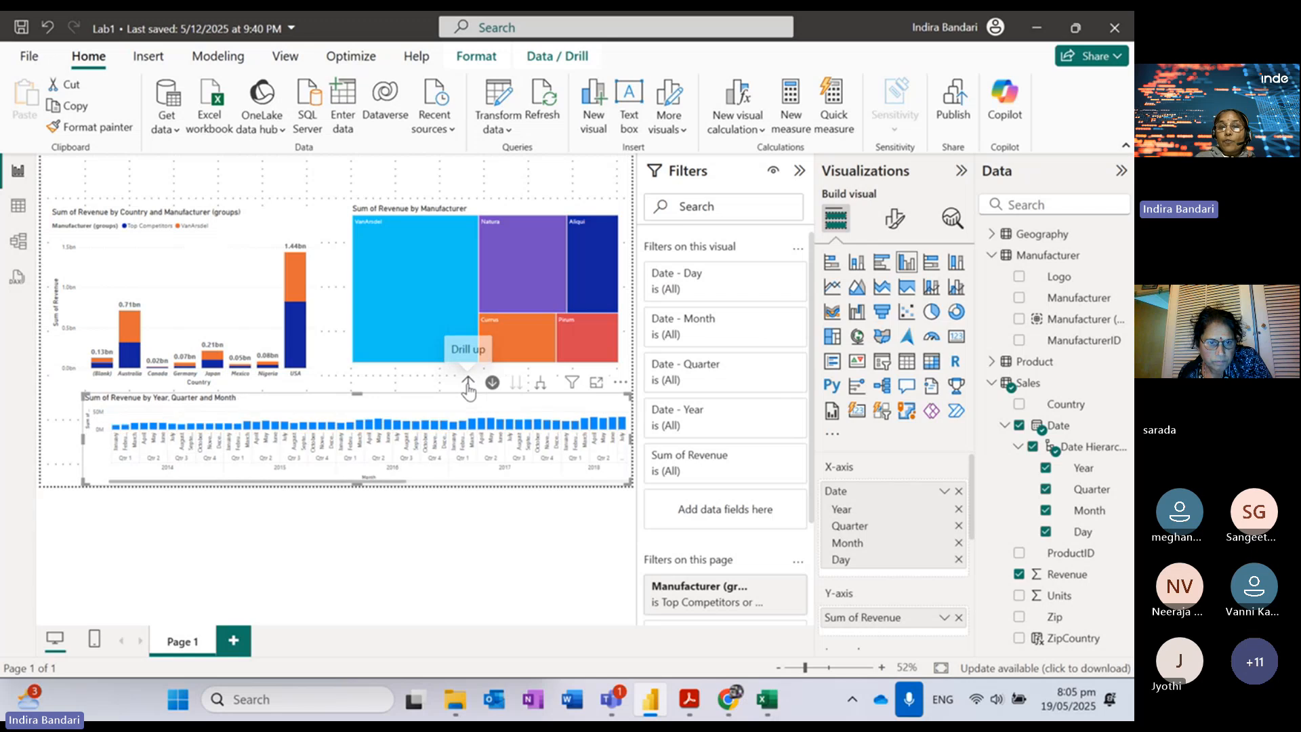
pyautogui.click(467, 385)
pyautogui.click(467, 385)
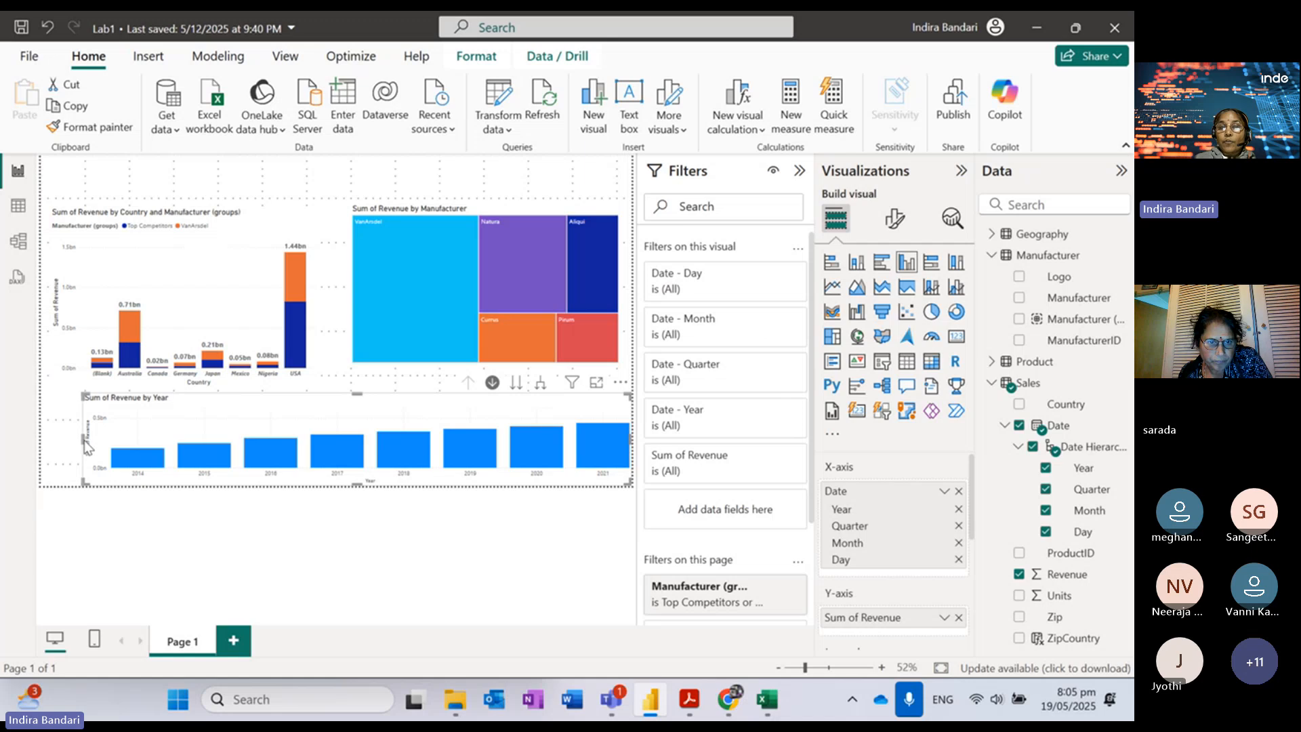
pyautogui.moveTo(85, 440); pyautogui.dragTo(225, 441)
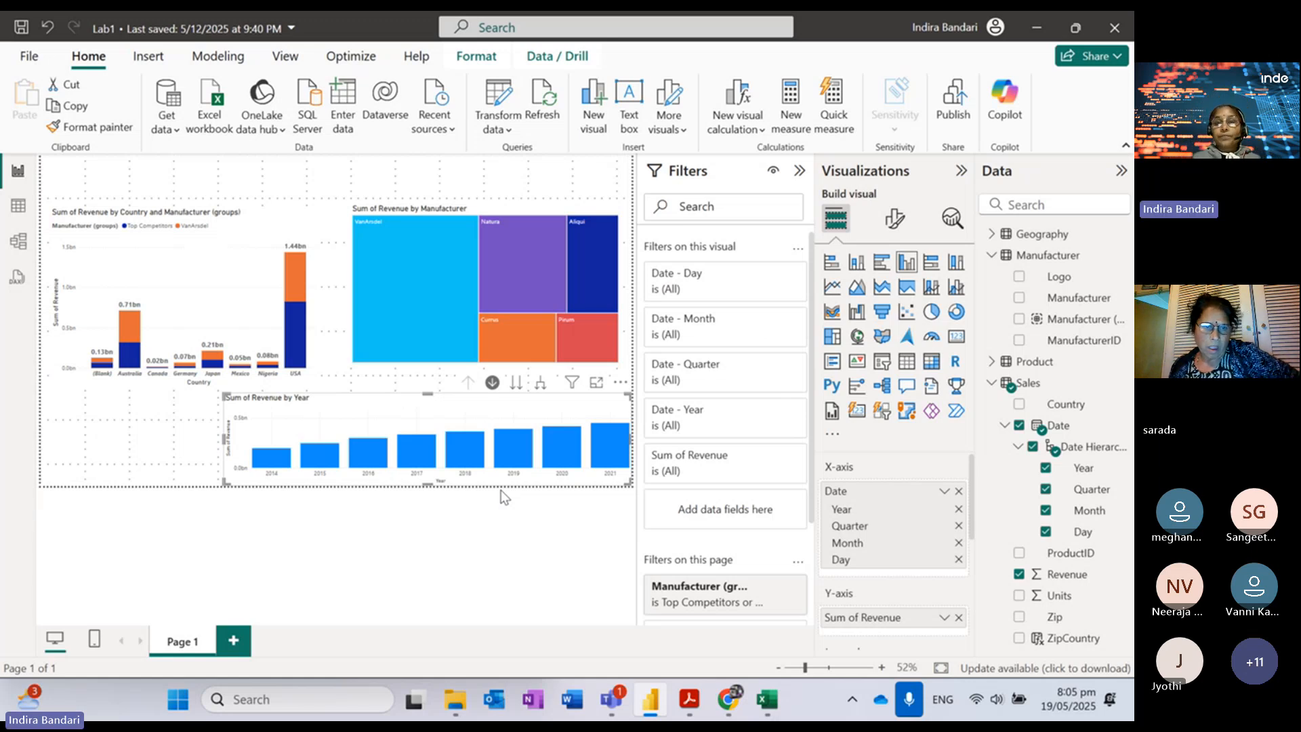
pyautogui.click(426, 271)
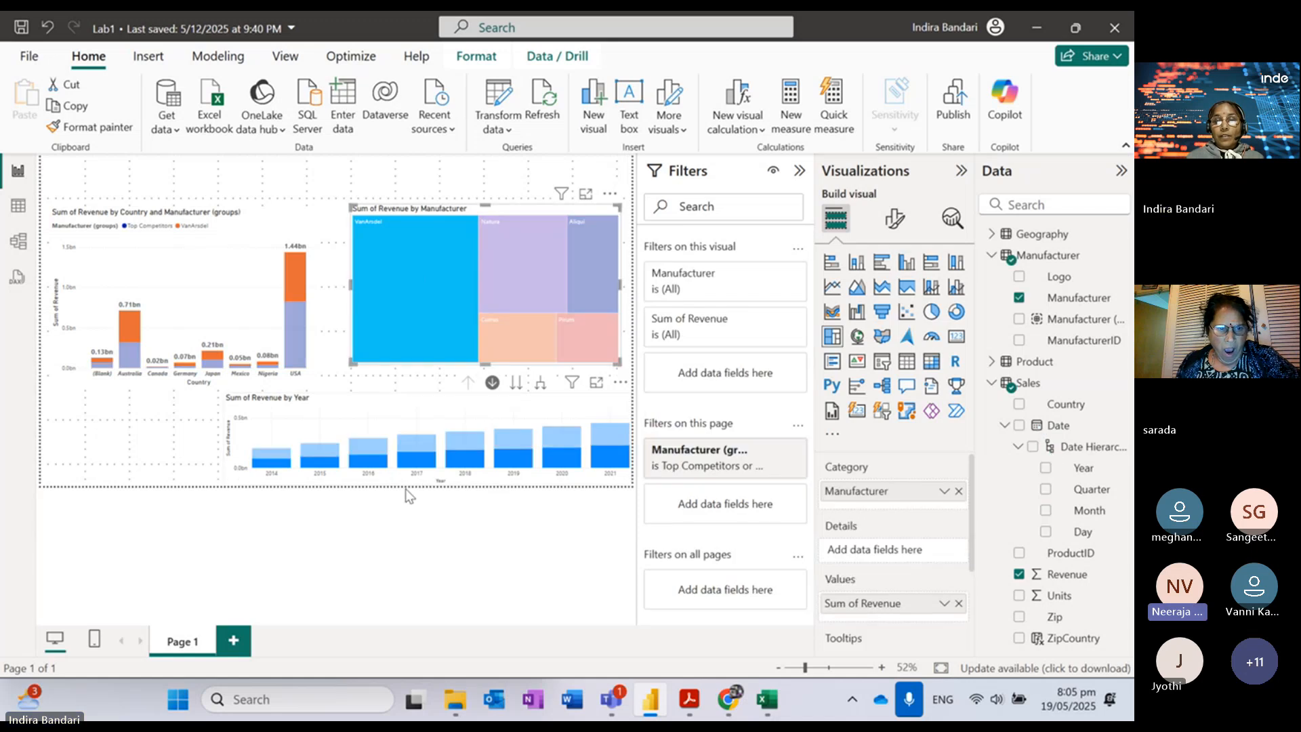
pyautogui.click(539, 385)
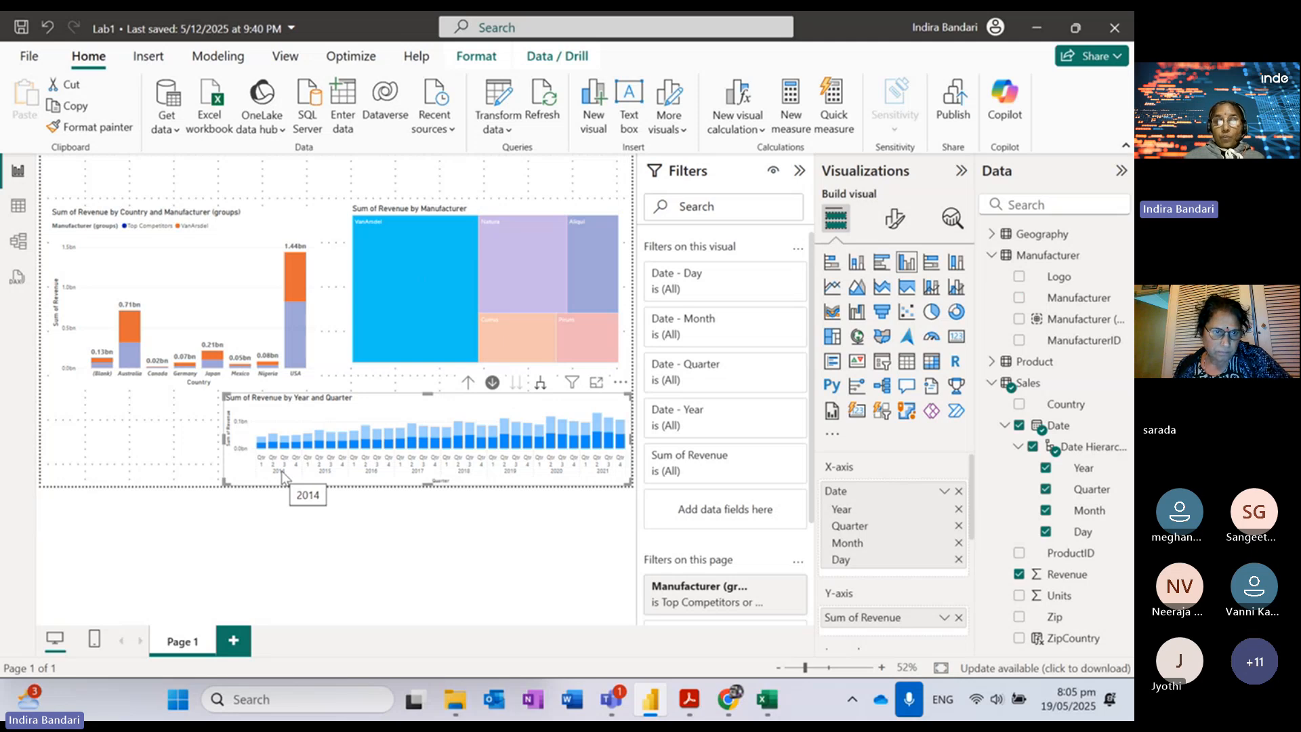
pyautogui.moveTo(263, 449)
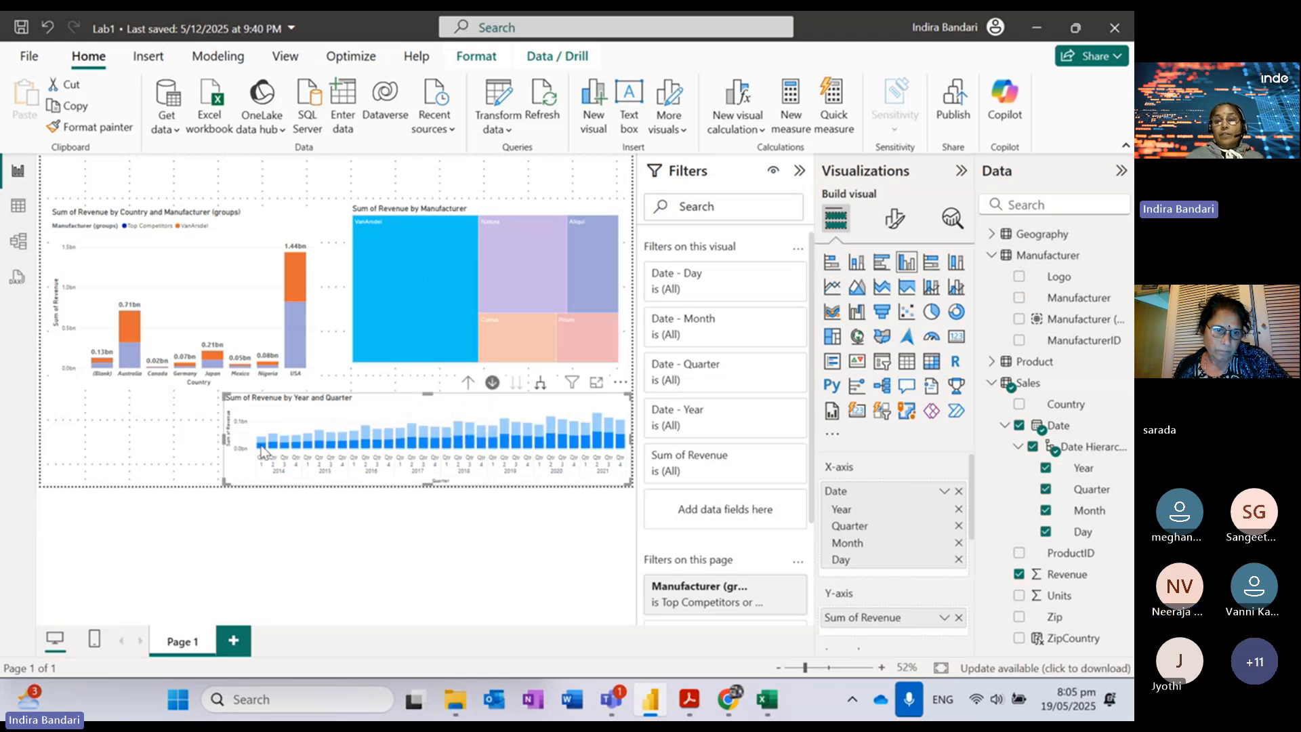
pyautogui.click(432, 315)
pyautogui.moveTo(396, 397)
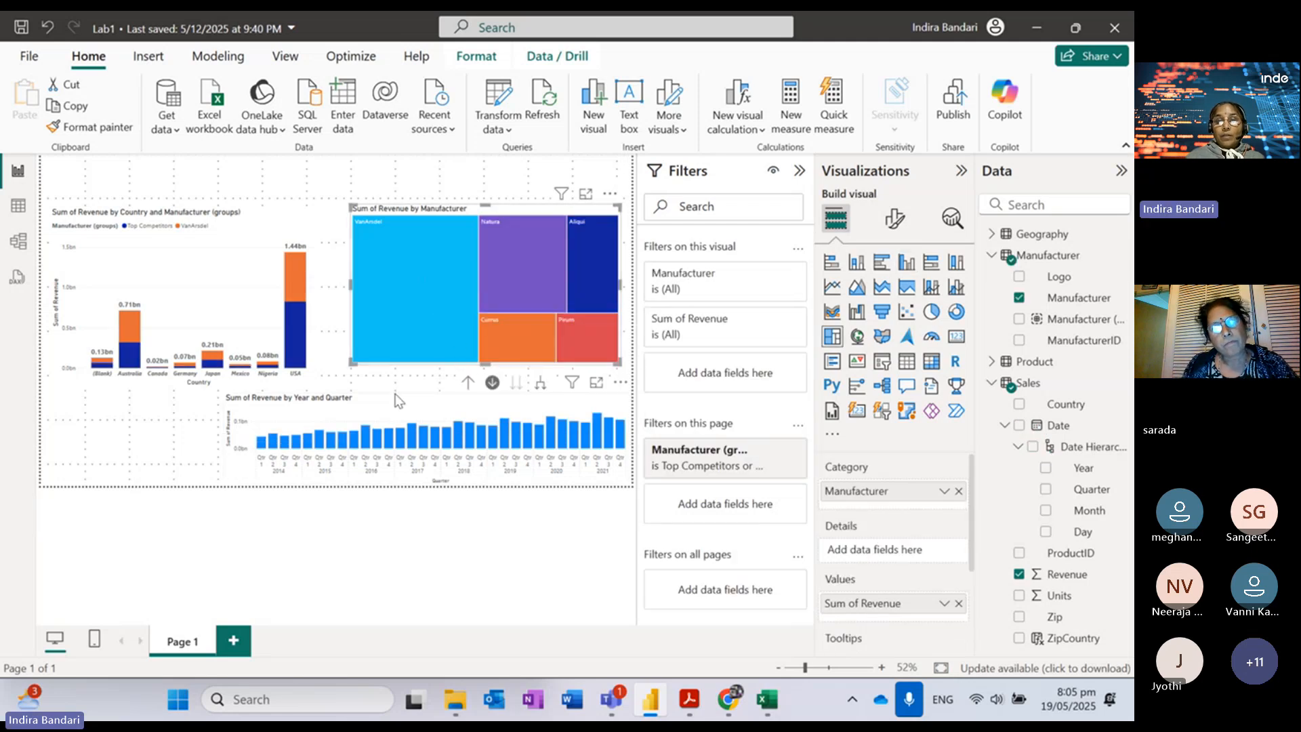
pyautogui.click(468, 387)
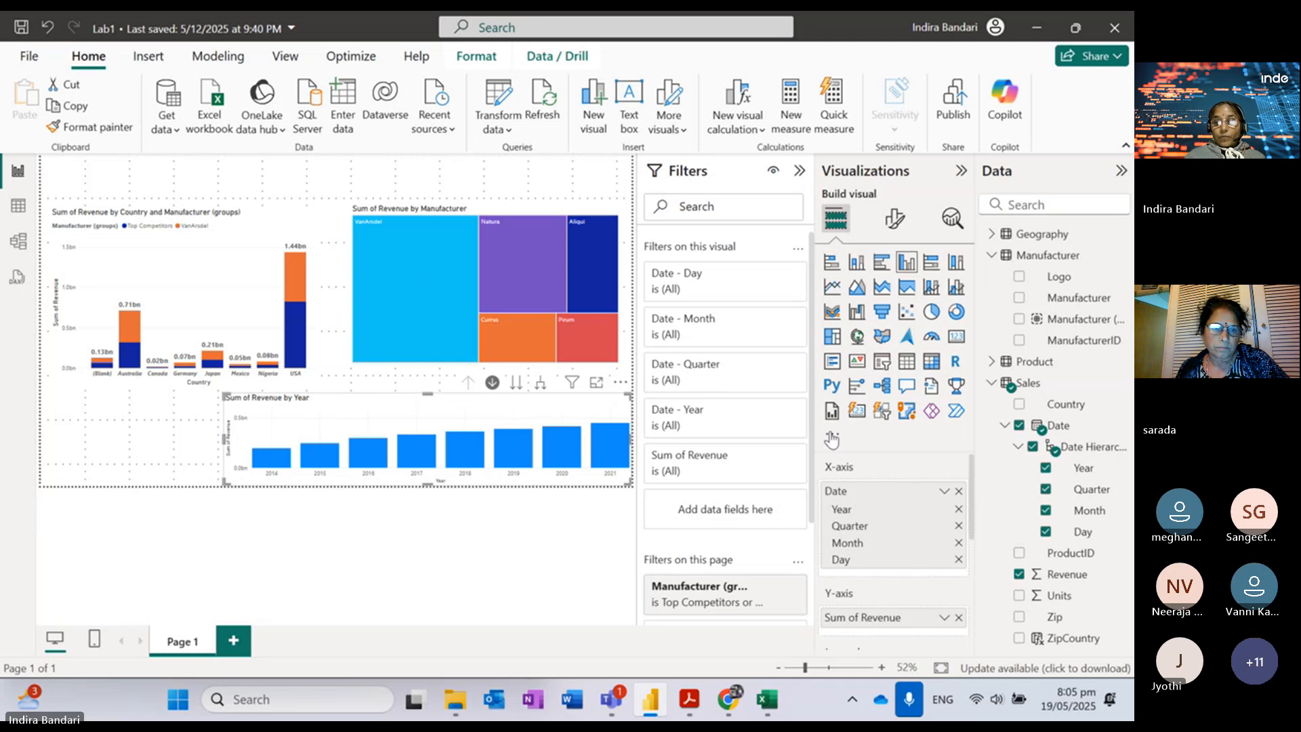
# Step: Bring the Lab 2 PDF forward and scroll down toward step 72 on page 25
pyautogui.click(689, 705)
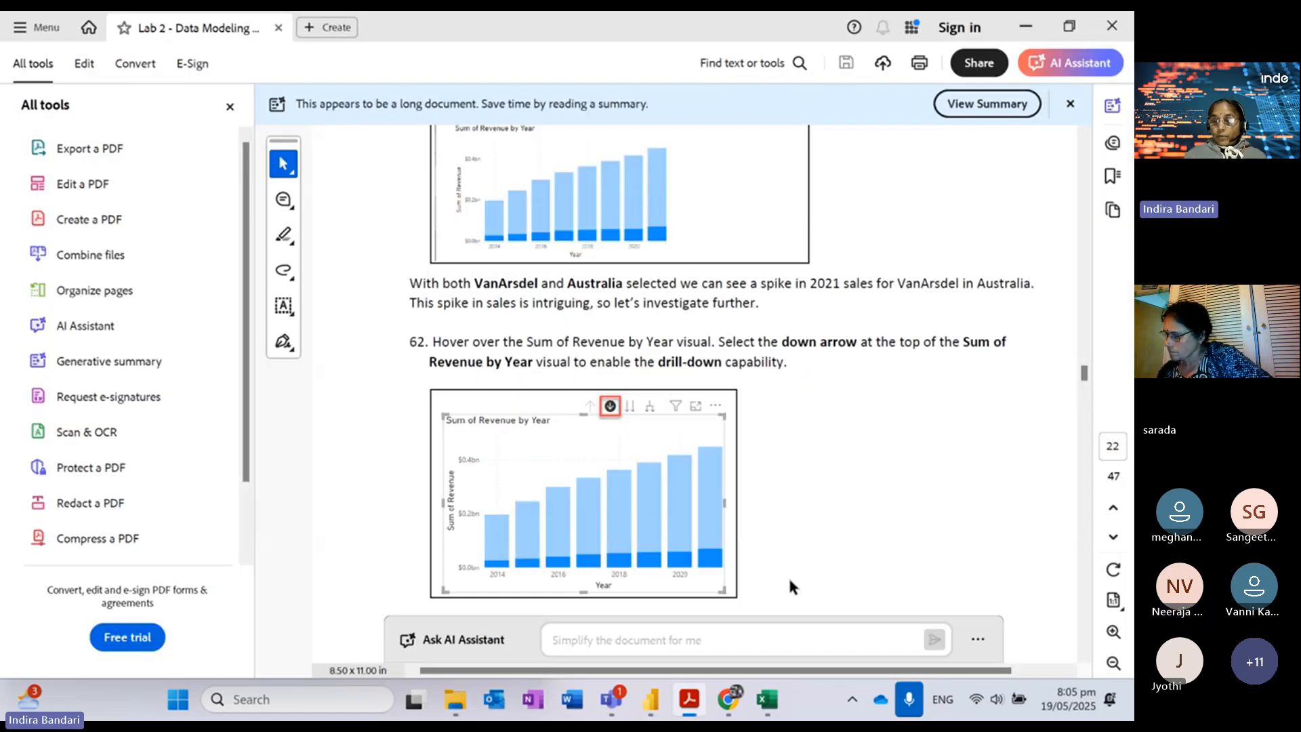
pyautogui.scroll(-5, 790, 585)
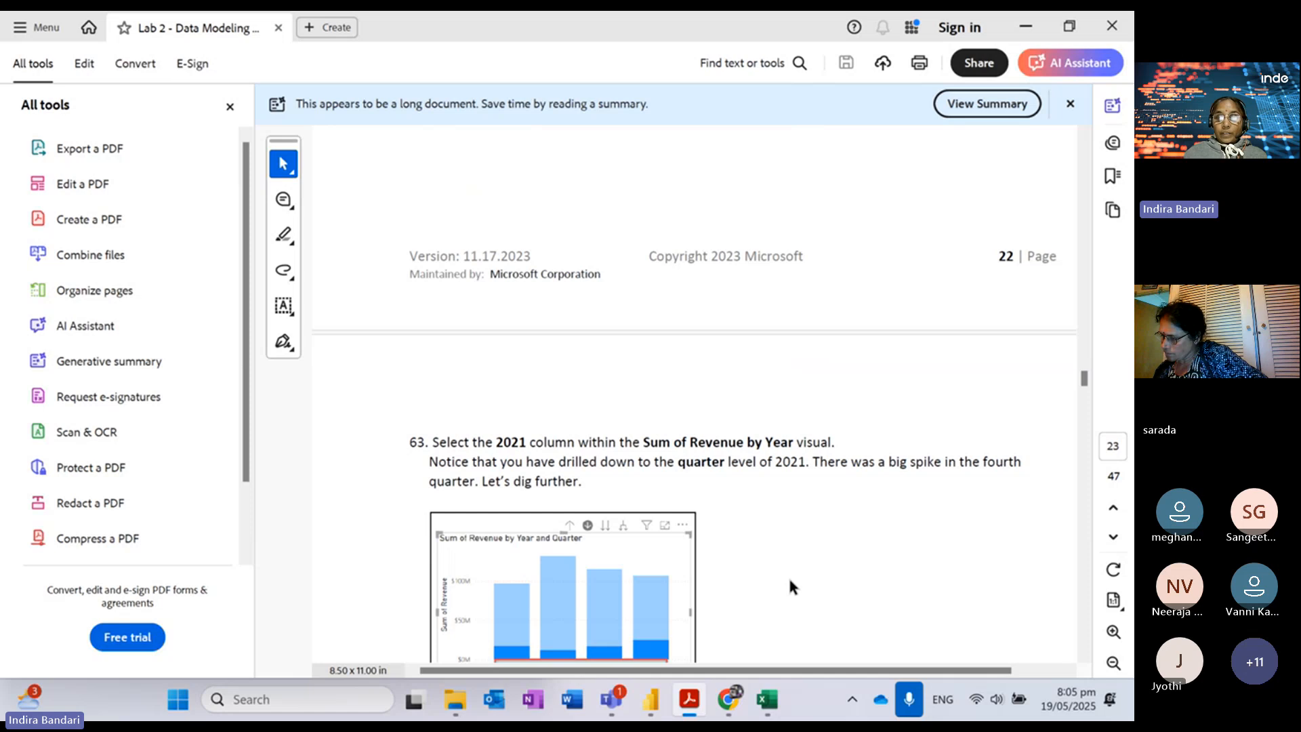
pyautogui.scroll(-5, 791, 585)
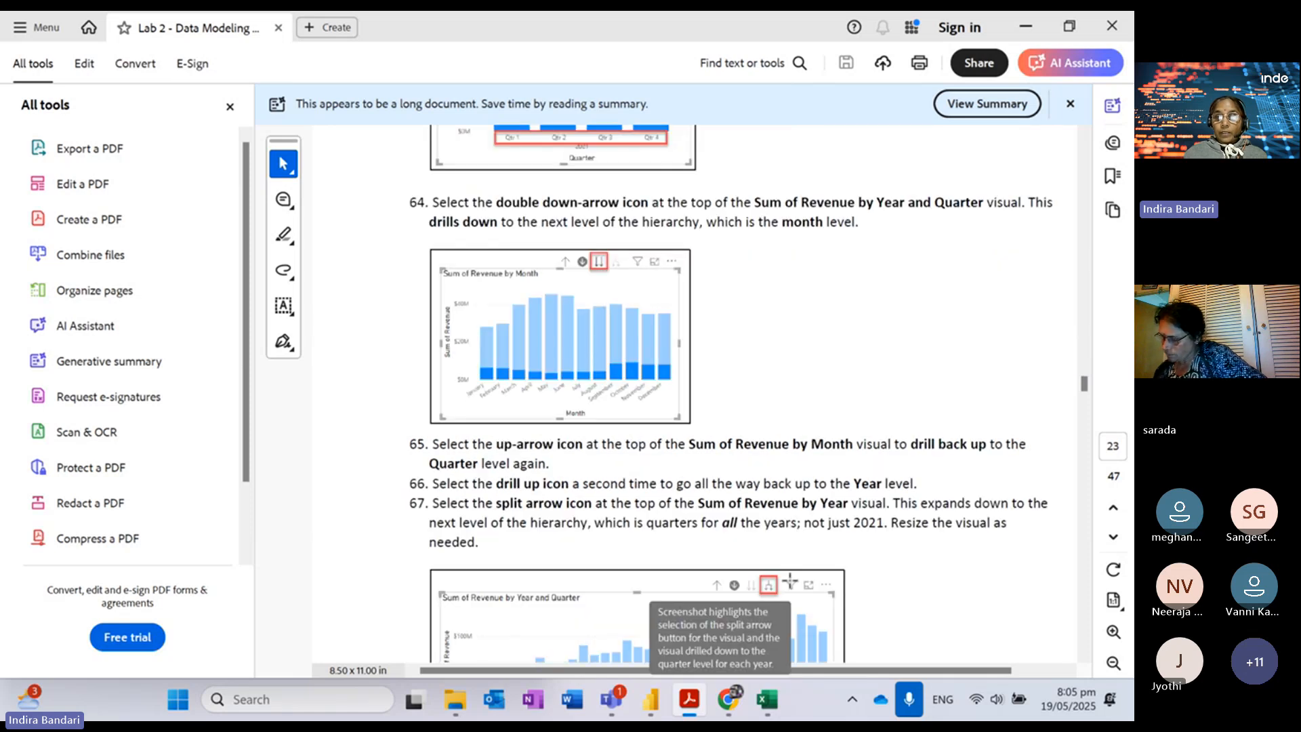
pyautogui.scroll(-5, 791, 579)
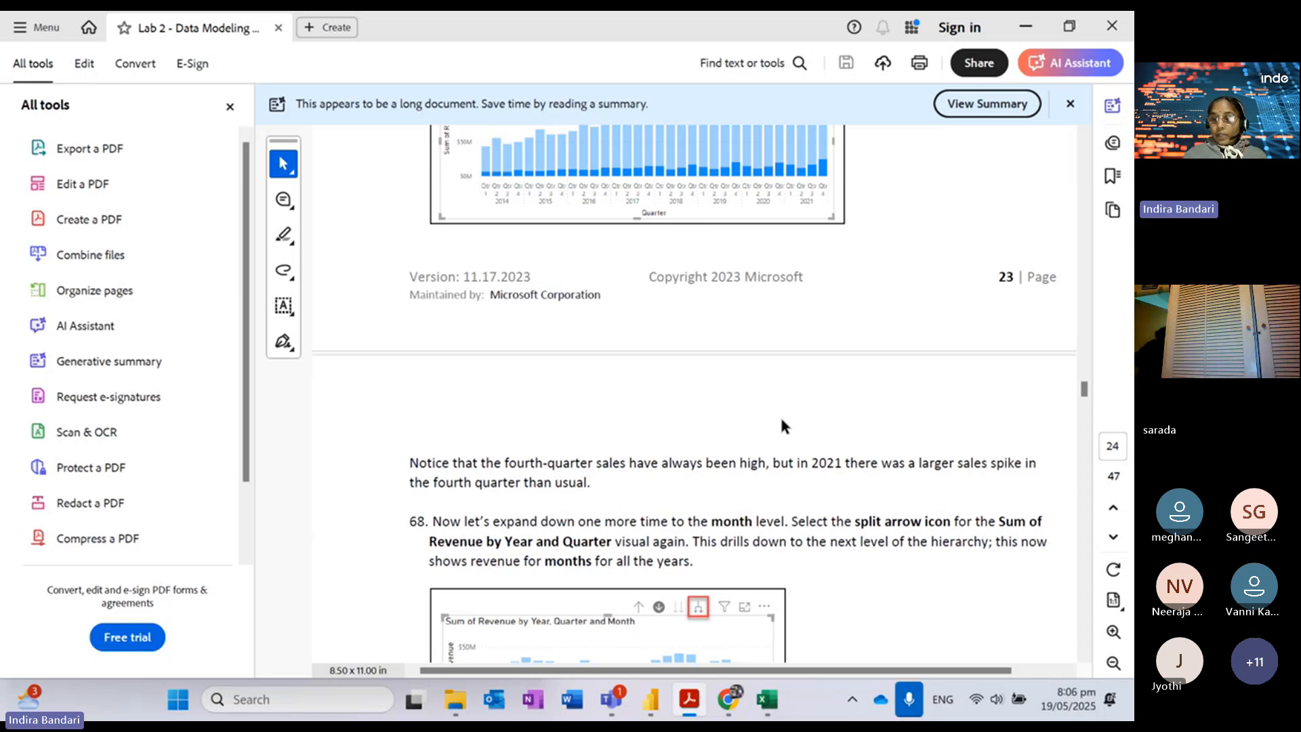
pyautogui.scroll(-6, 780, 415)
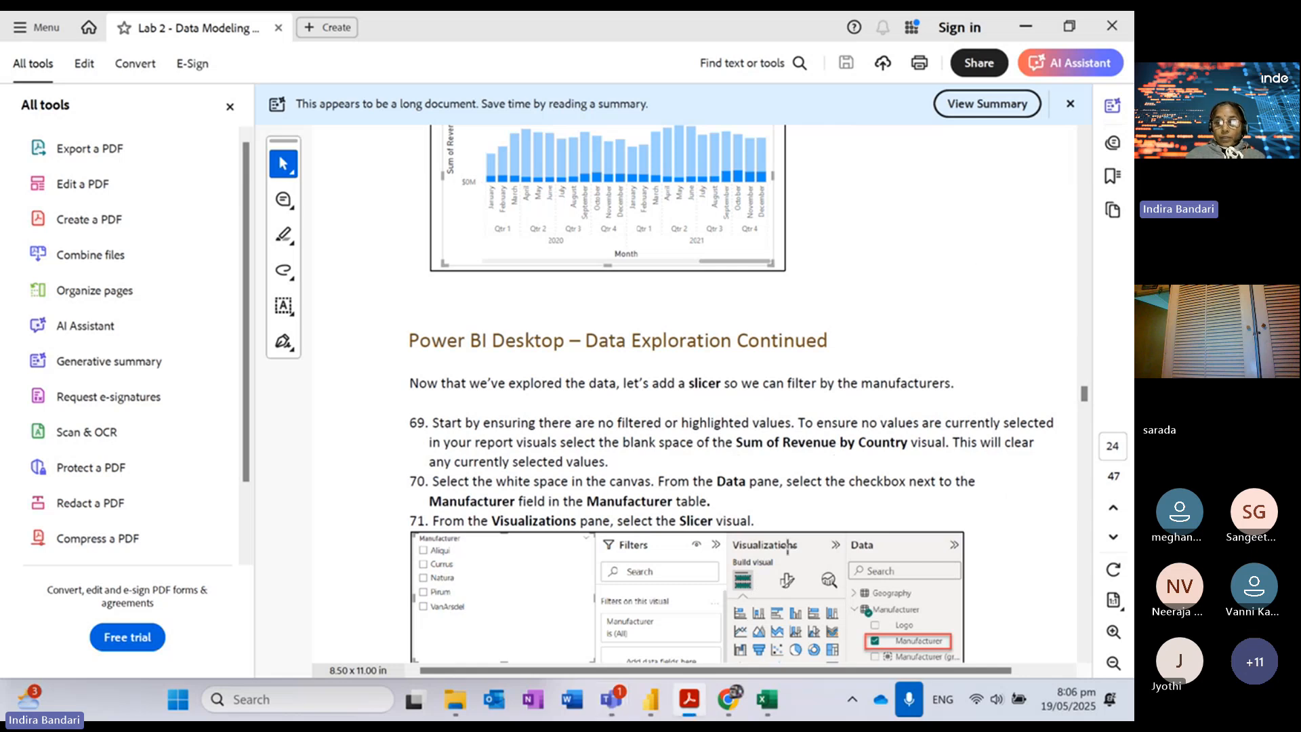
# Step: Check the Power BI report, then return to the guide and re-find step 72
pyautogui.moveTo(682, 701)
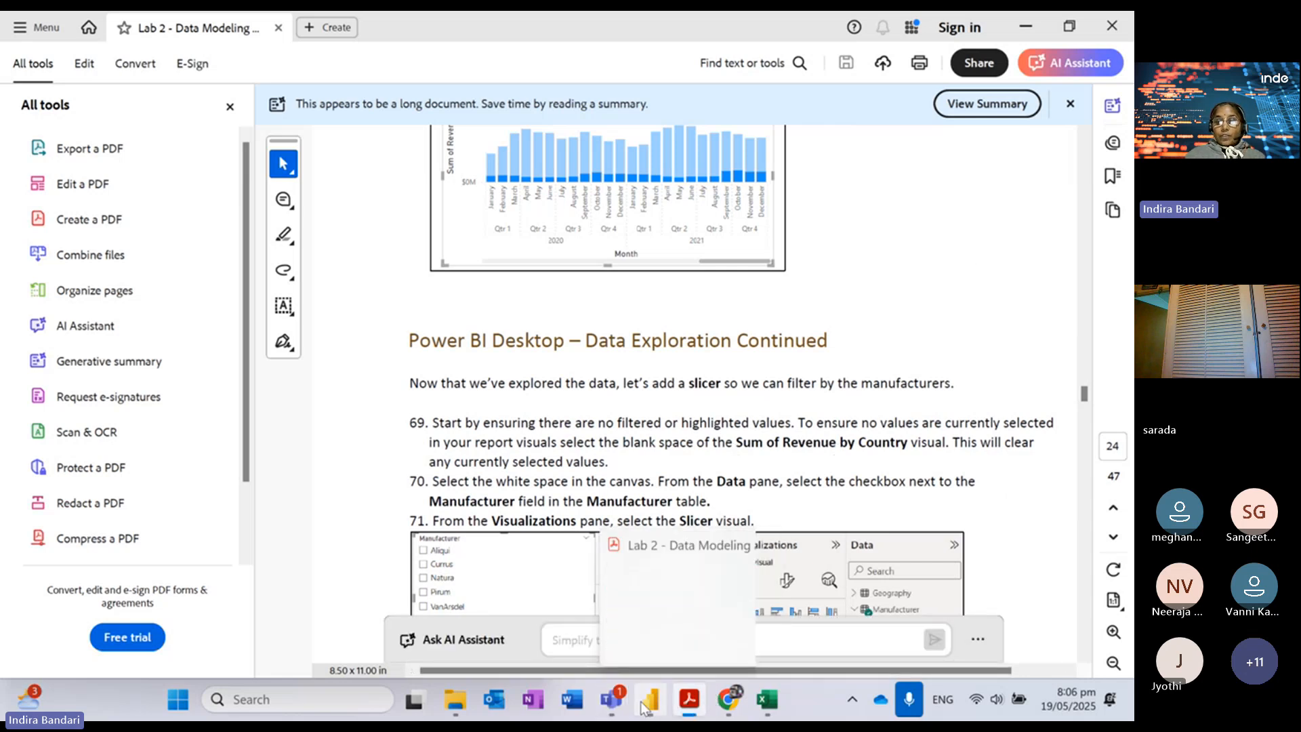
pyautogui.click(640, 514)
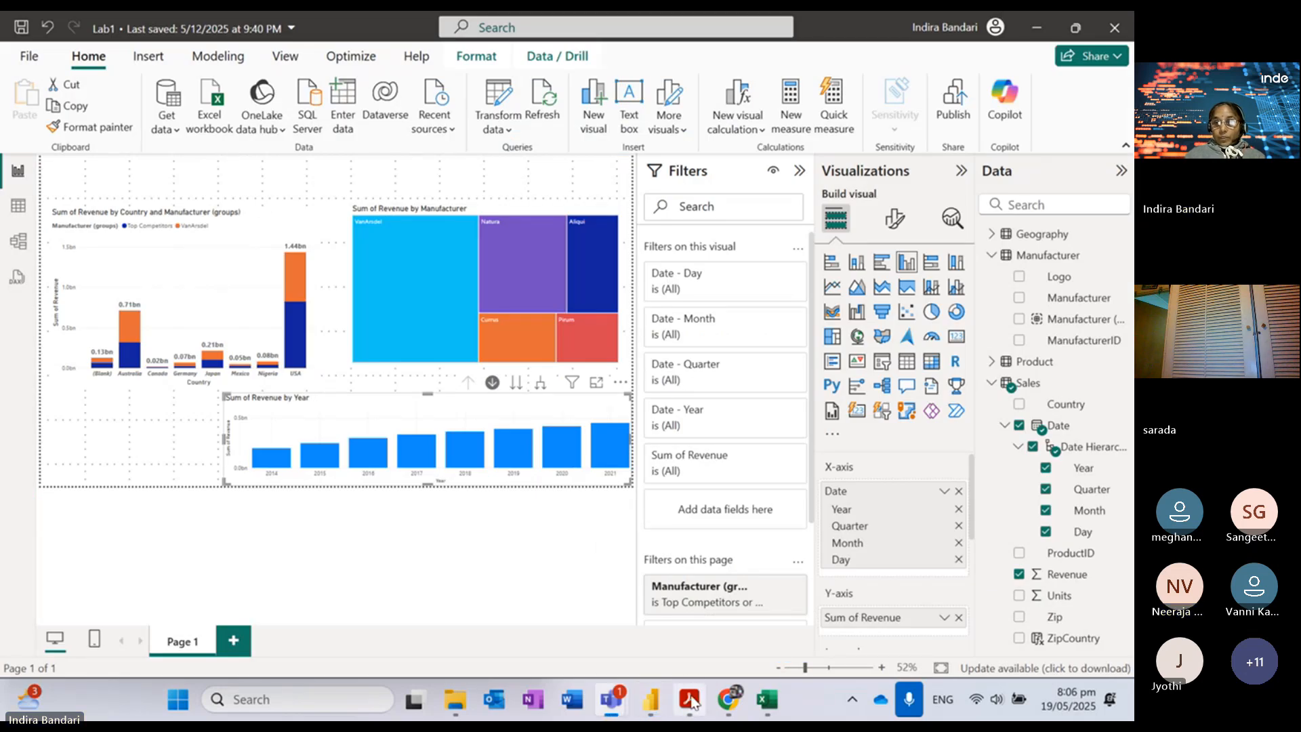
pyautogui.moveTo(692, 701)
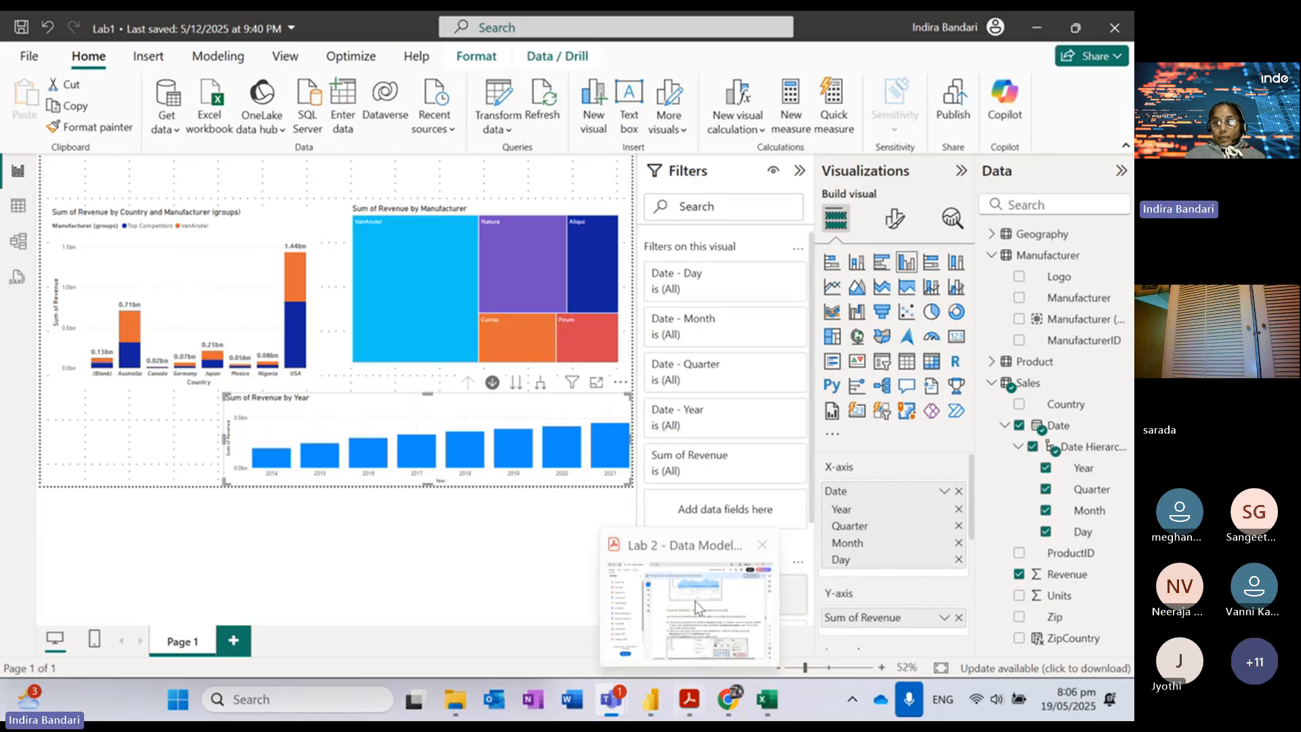
pyautogui.click(676, 552)
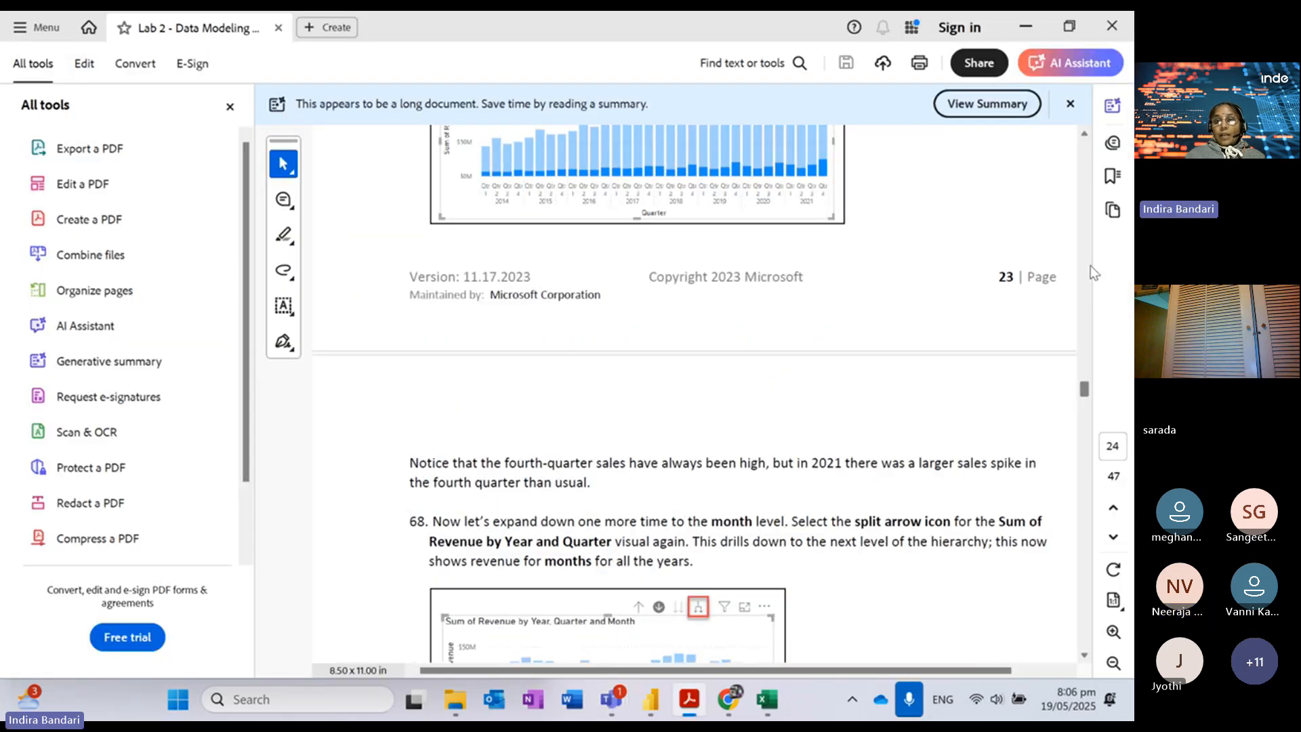
pyautogui.scroll(10, 1091, 266)
pyautogui.scroll(5, 1089, 181)
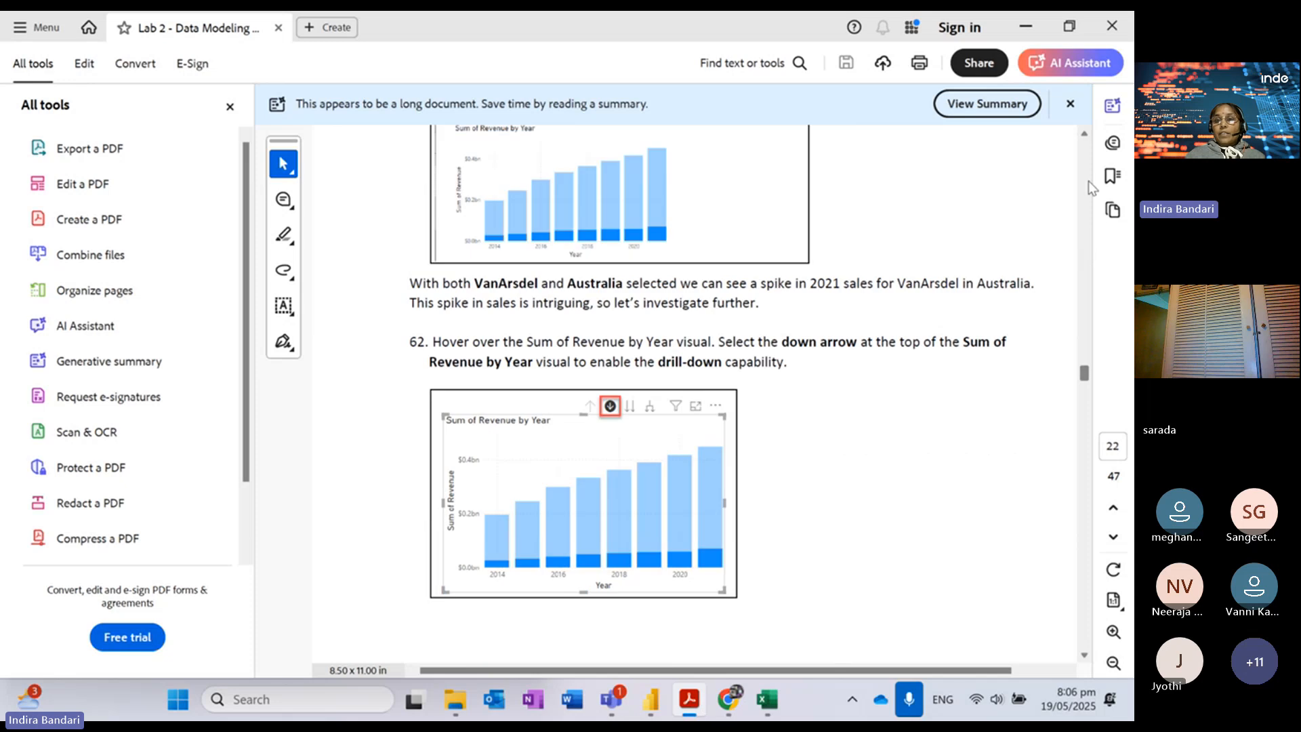
pyautogui.scroll(5, 1089, 180)
pyautogui.scroll(5, 1089, 180)
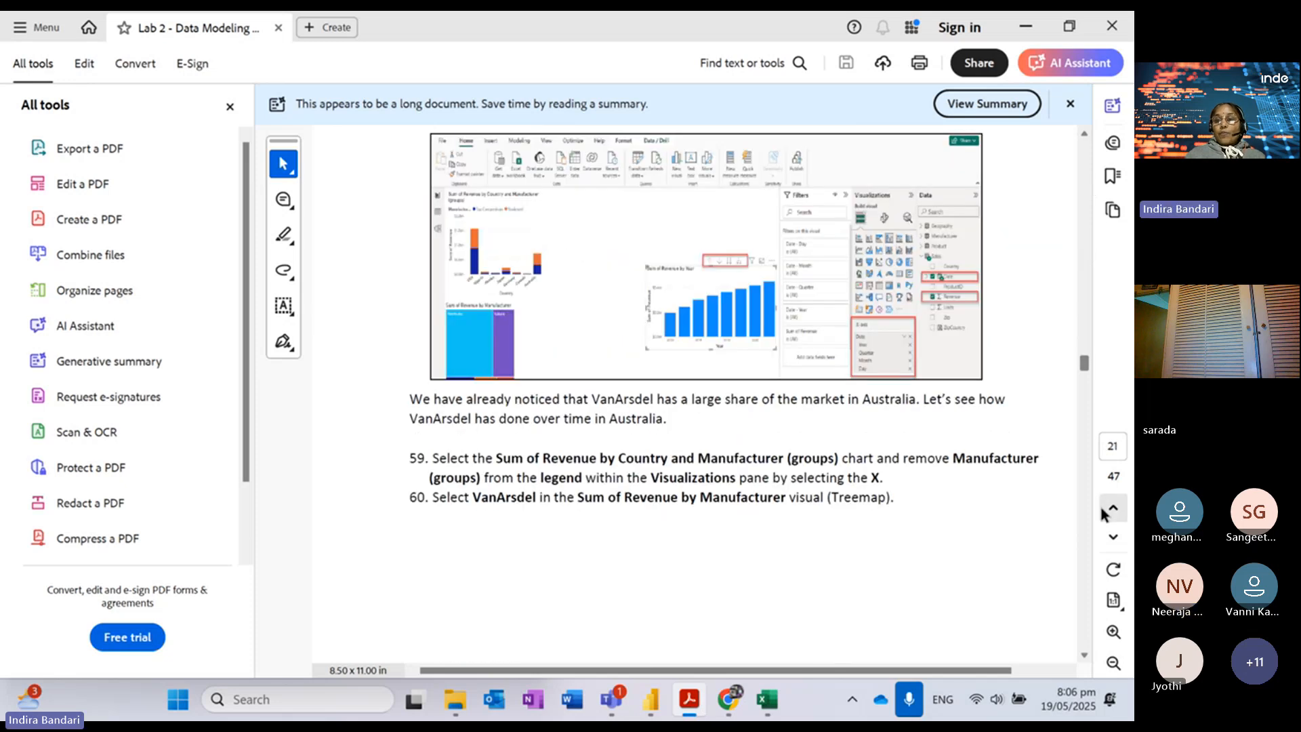
pyautogui.scroll(-5, 1086, 549)
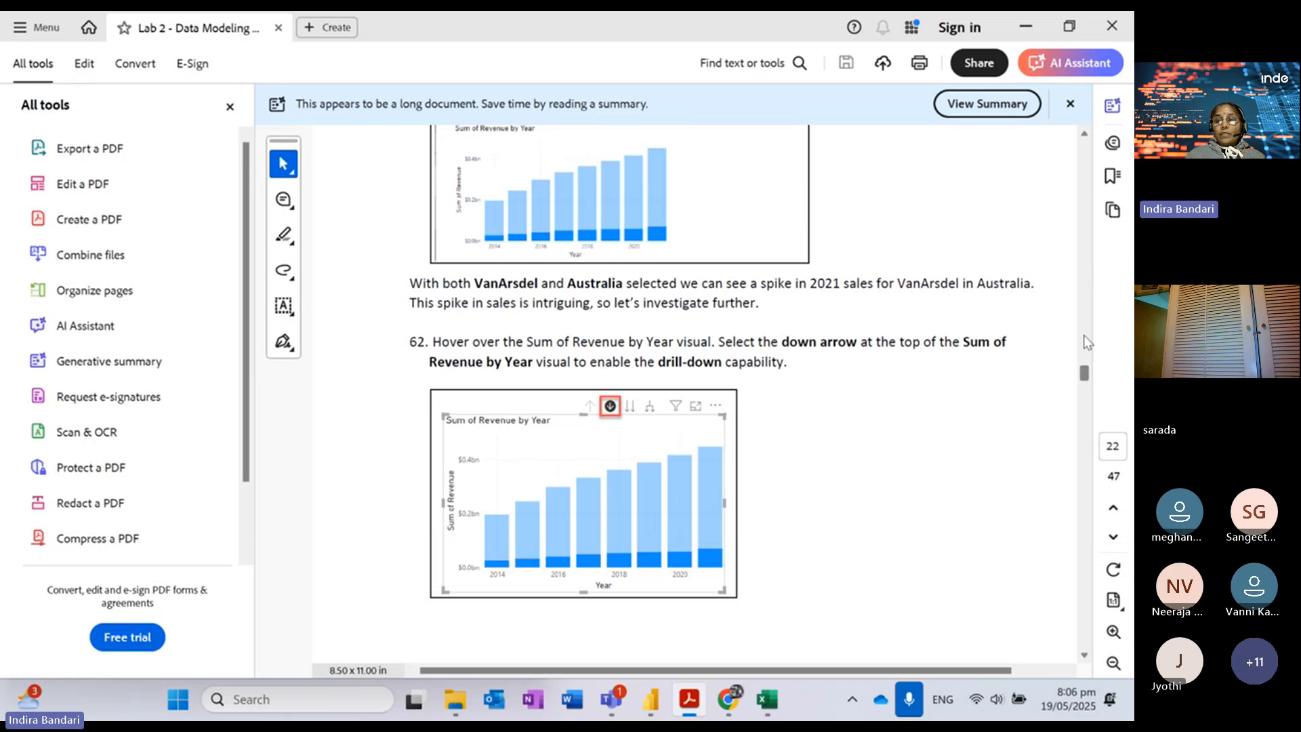
pyautogui.scroll(-5, 1085, 550)
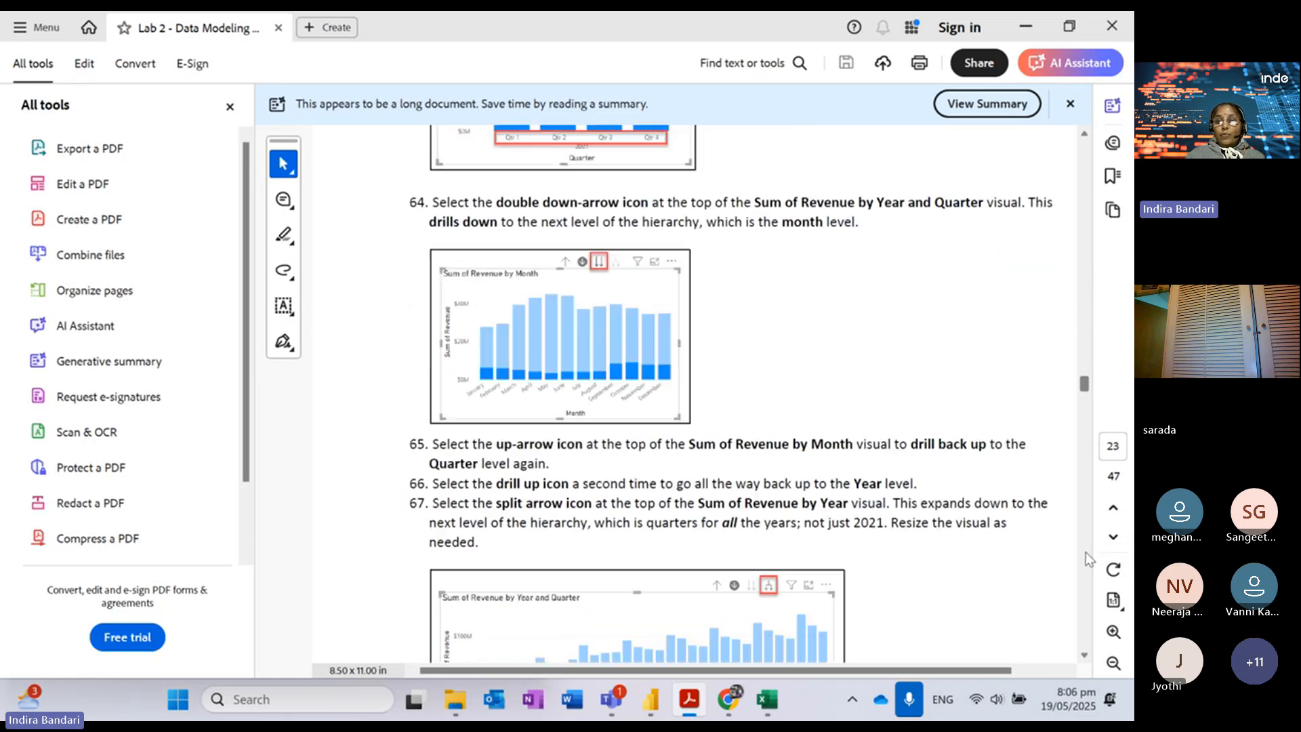
pyautogui.scroll(-10, 1079, 576)
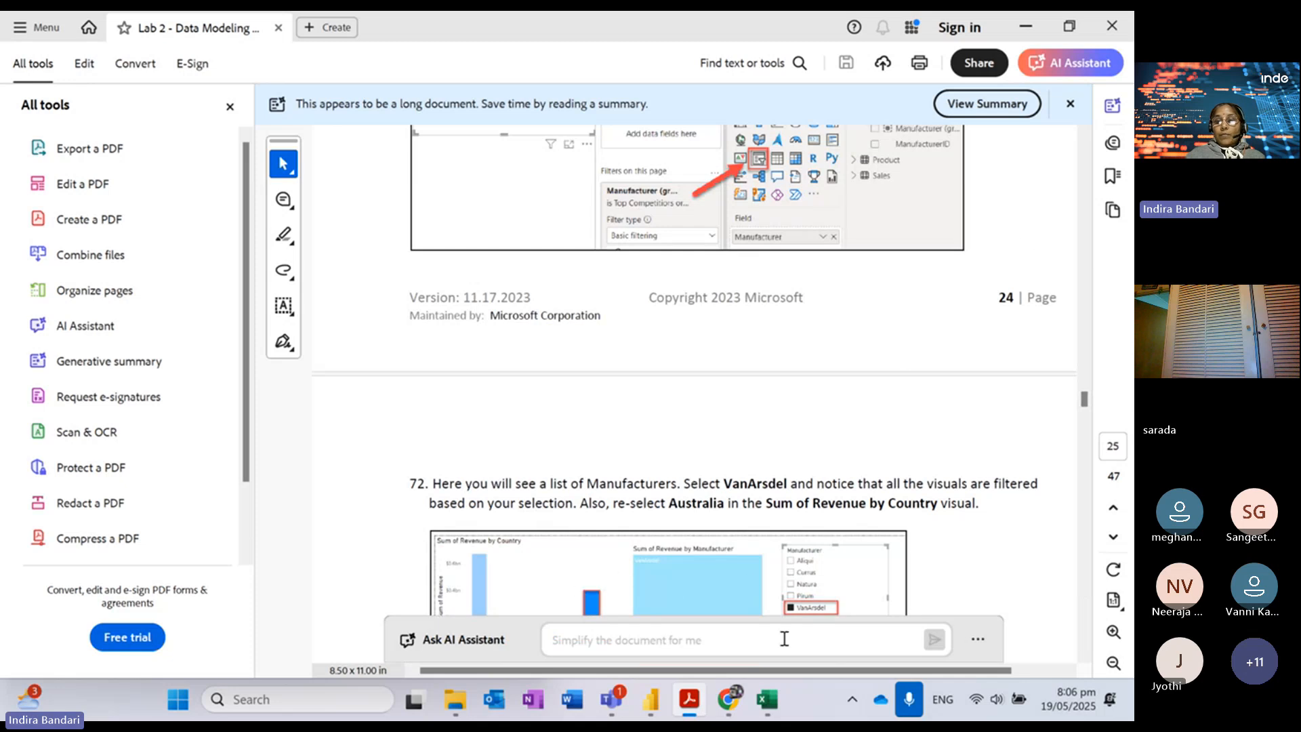
# Step: Remove Manufacturer (groups) from the country chart's Legend in Power BI
pyautogui.moveTo(650, 698)
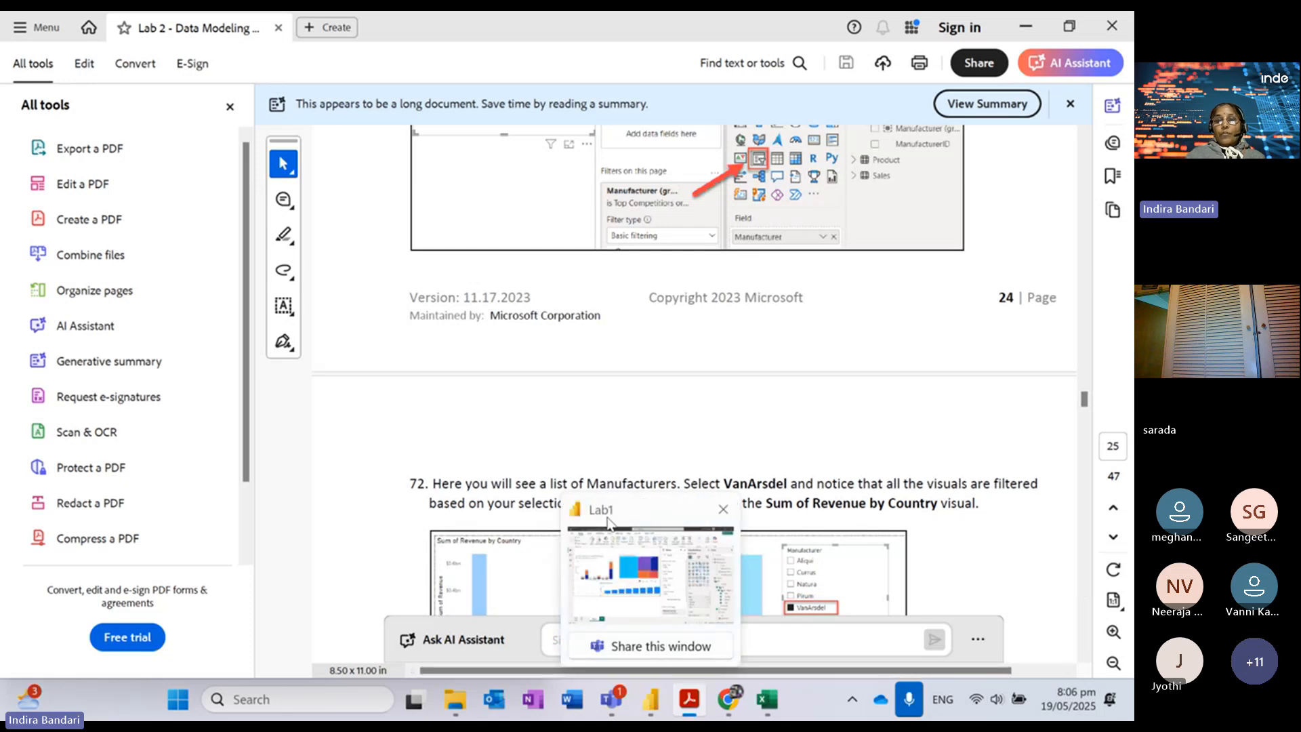
pyautogui.click(609, 524)
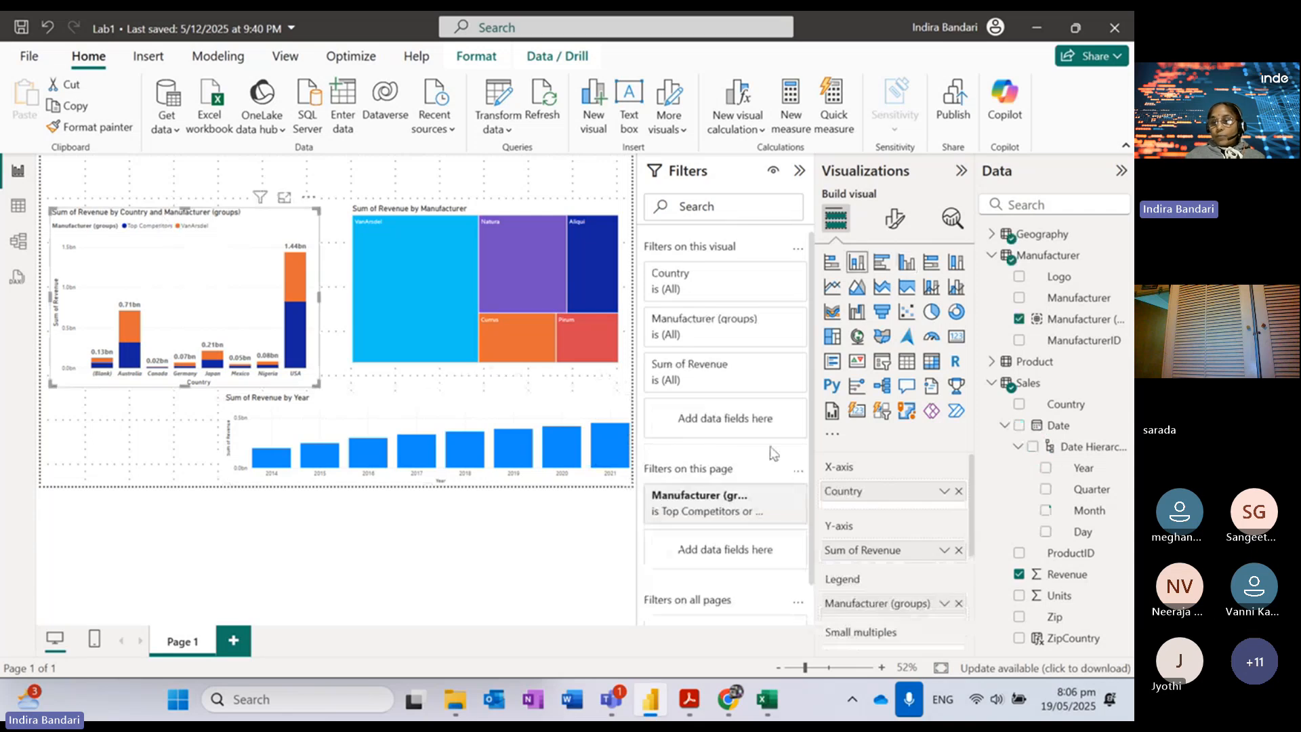
pyautogui.click(959, 604)
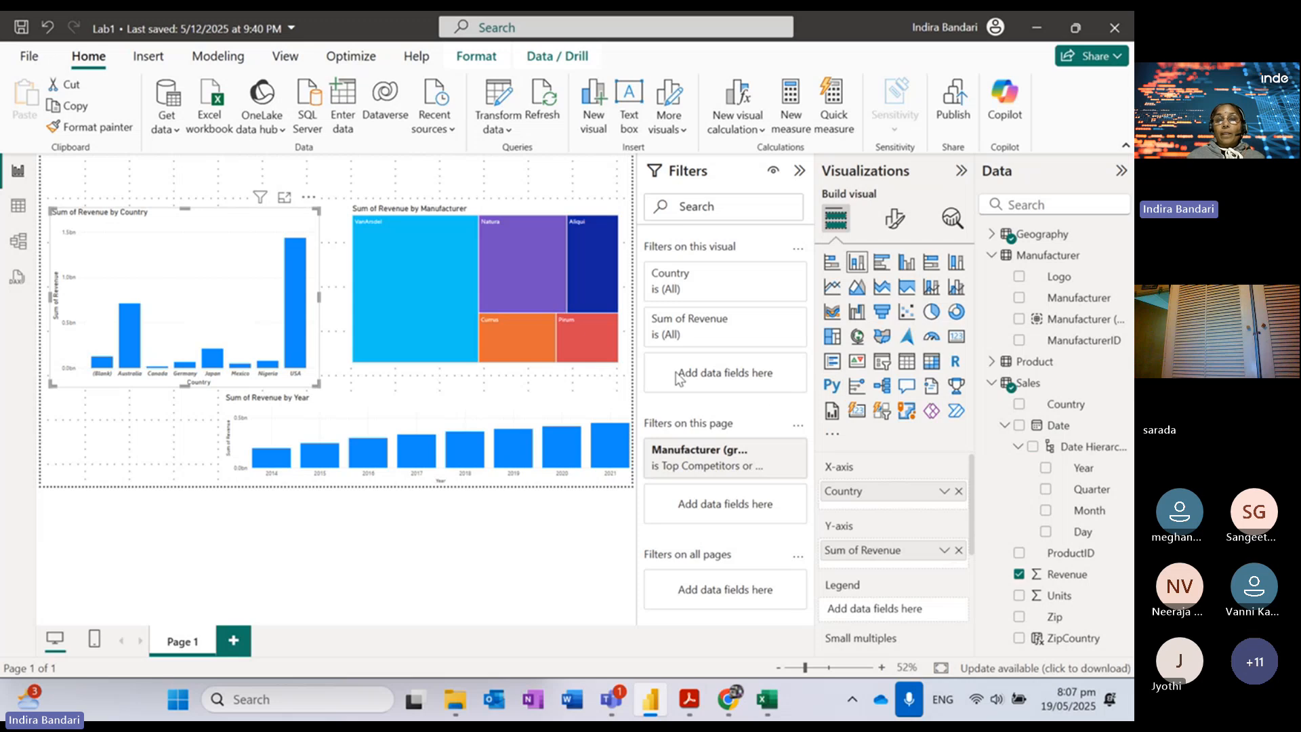
pyautogui.click(501, 178)
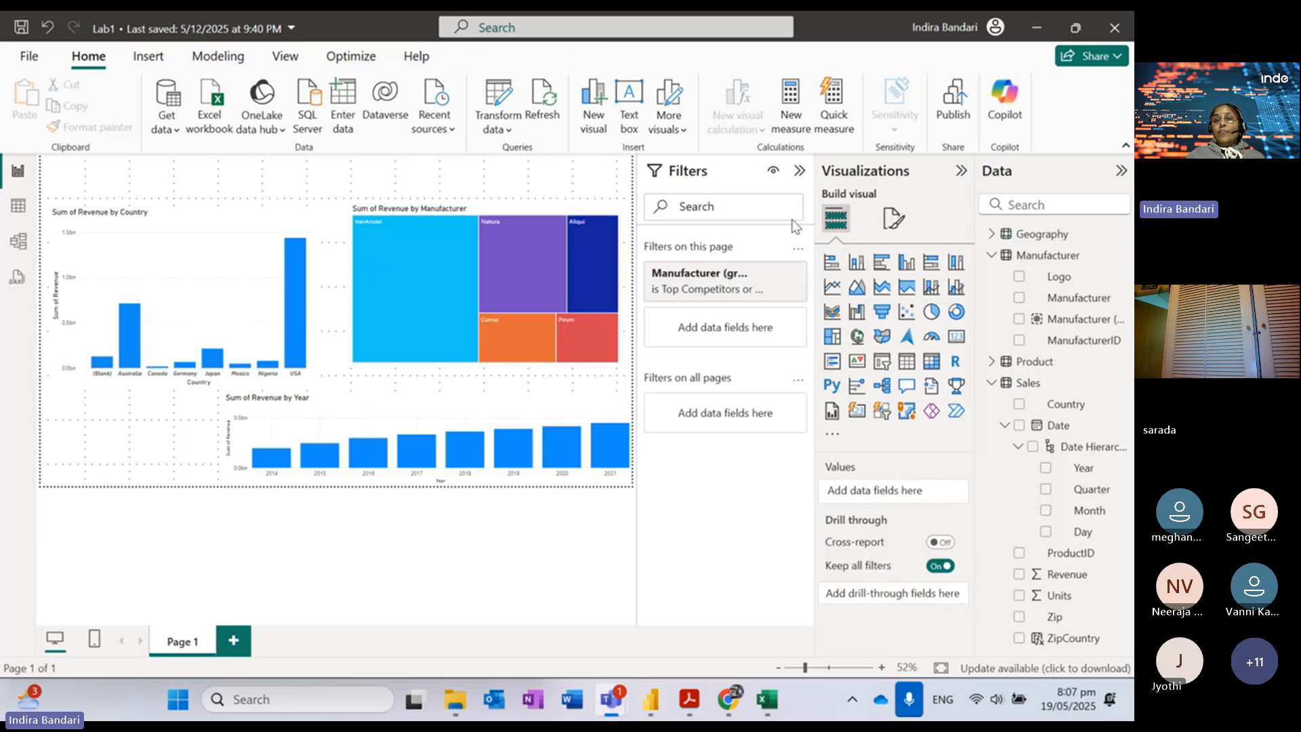
# Step: Lower the top edges of the country chart and treemap, extending the treemap's bottom edge
pyautogui.click(185, 238)
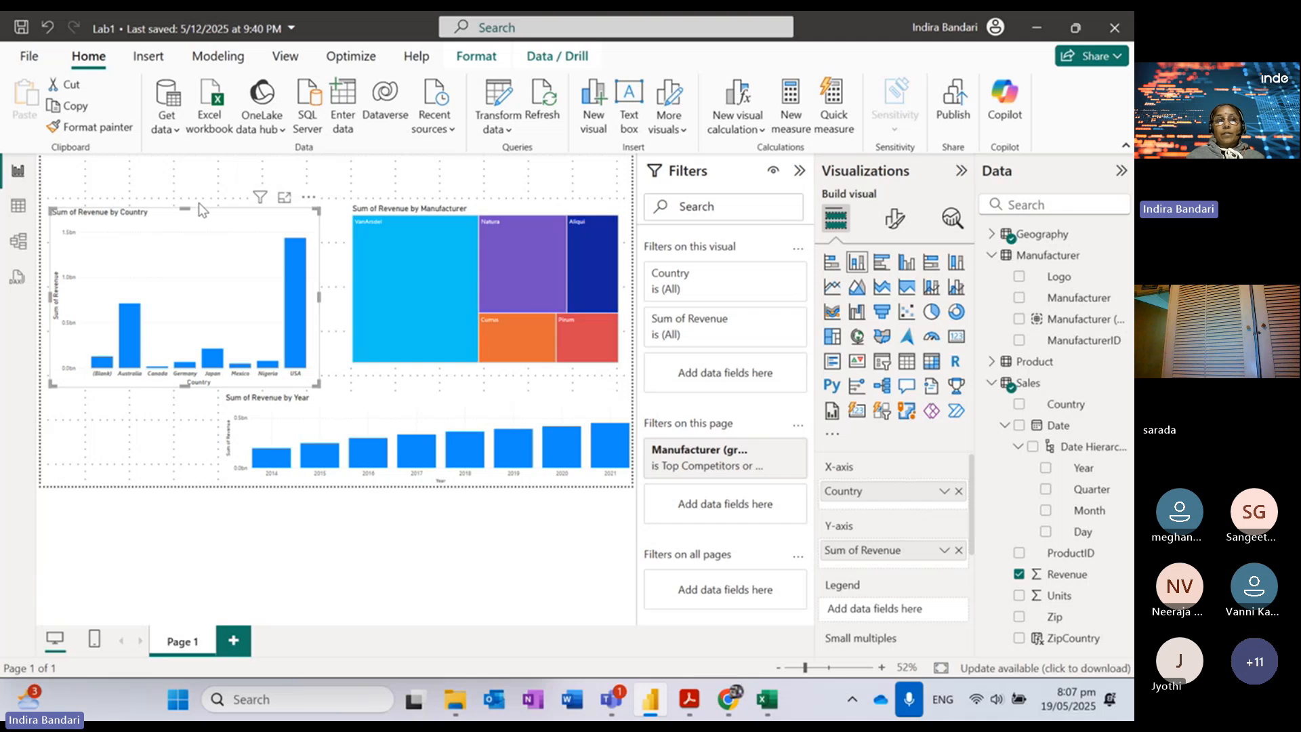
pyautogui.moveTo(186, 207); pyautogui.dragTo(185, 231)
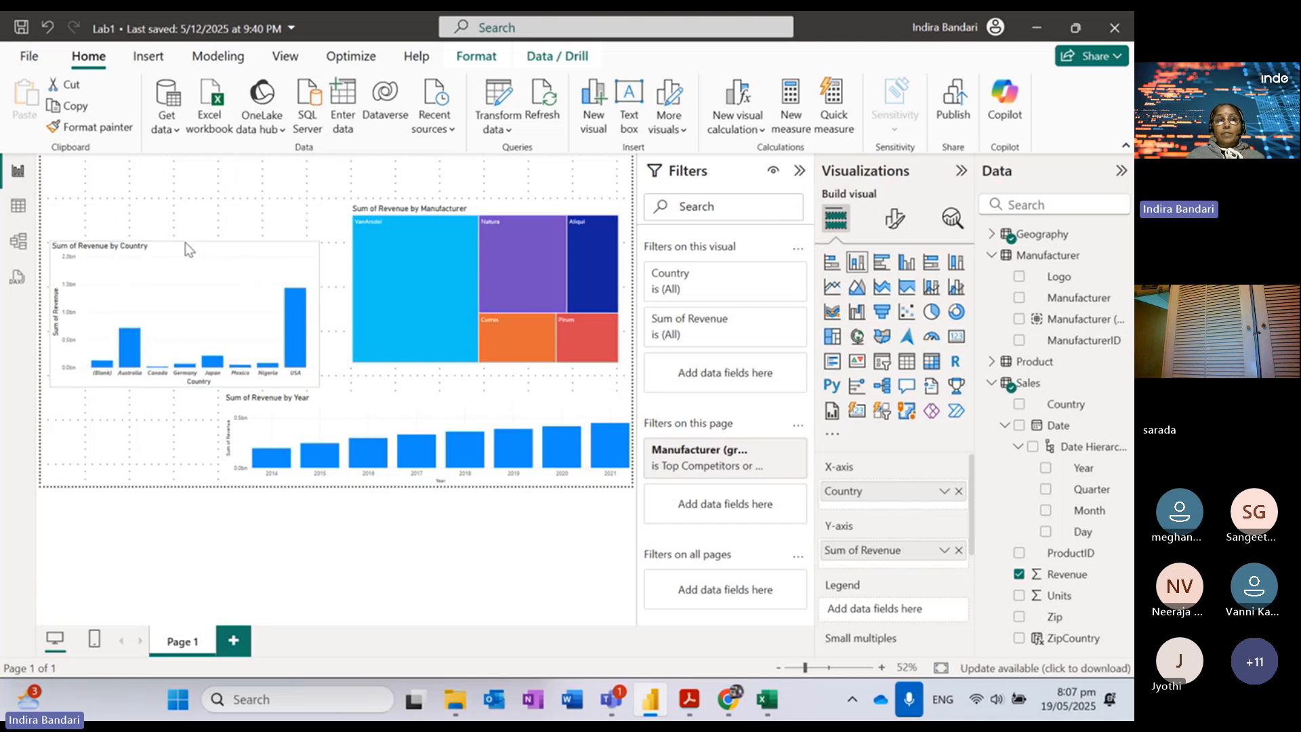
pyautogui.click(372, 244)
pyautogui.moveTo(482, 202); pyautogui.dragTo(480, 231)
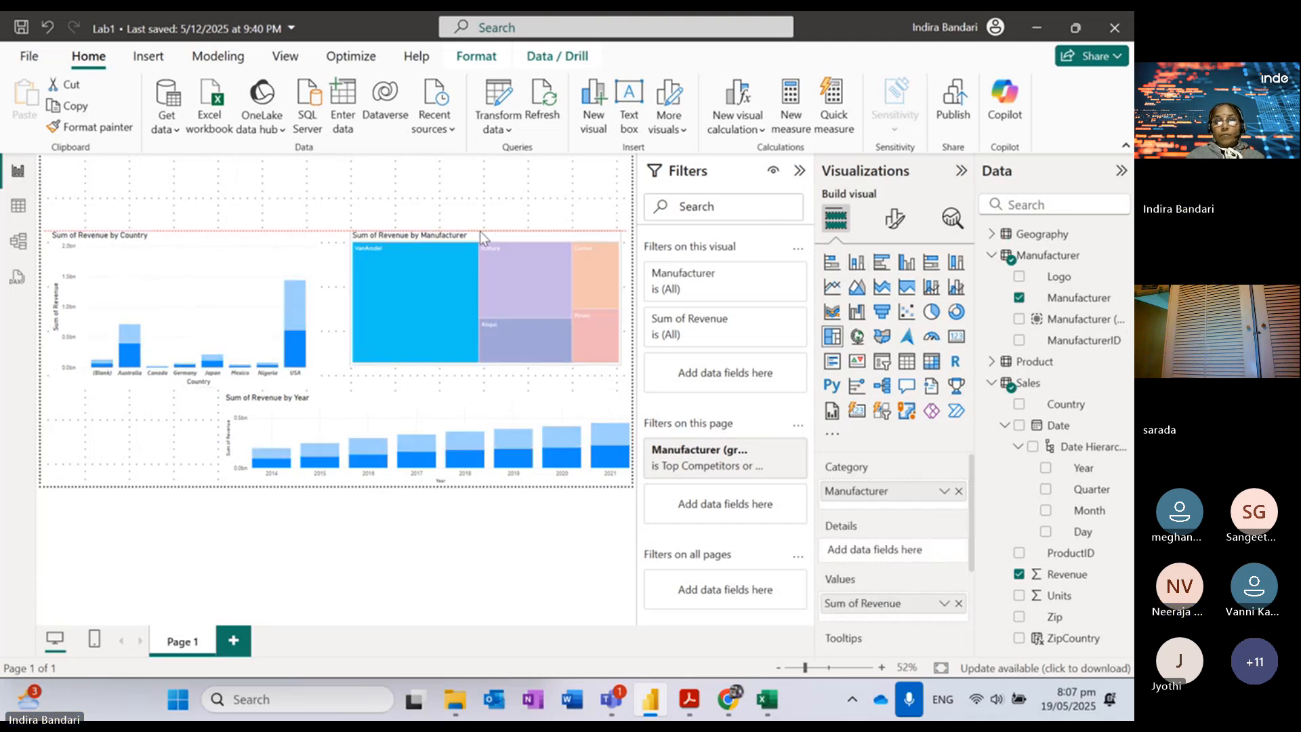
pyautogui.moveTo(483, 364); pyautogui.dragTo(482, 375)
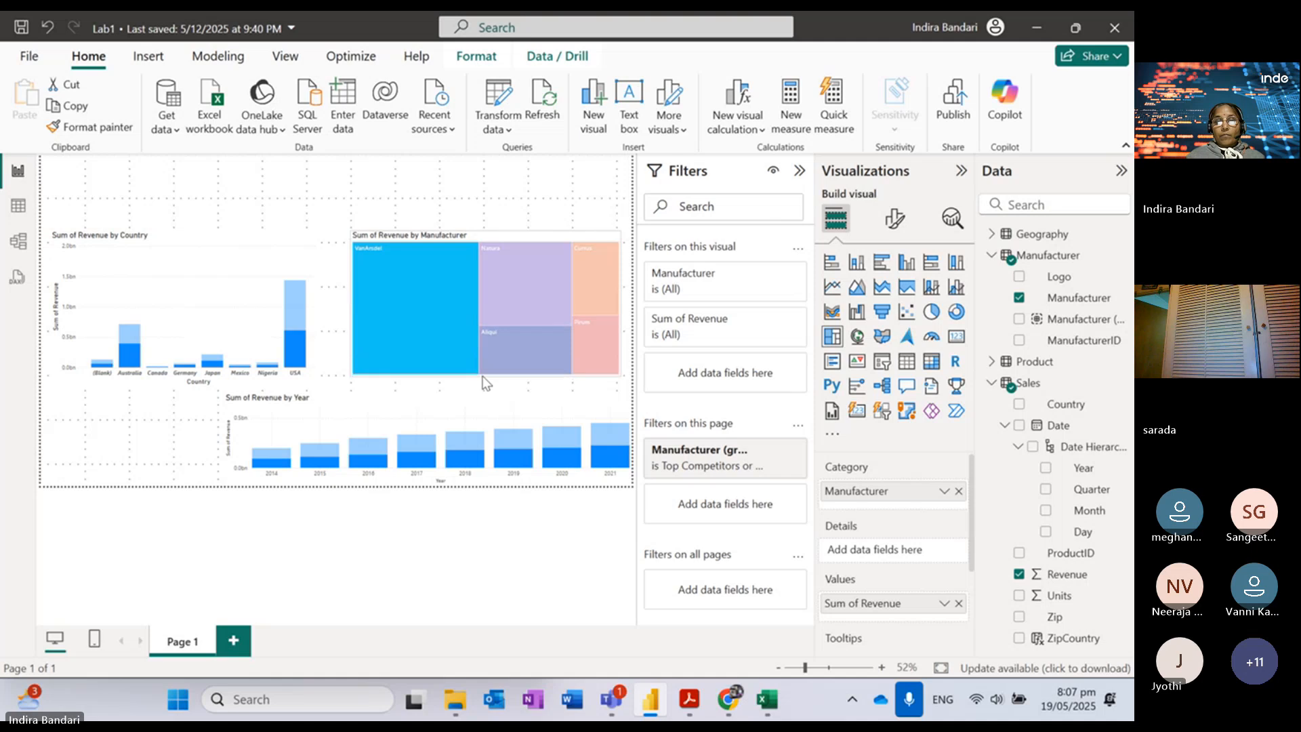
pyautogui.click(472, 197)
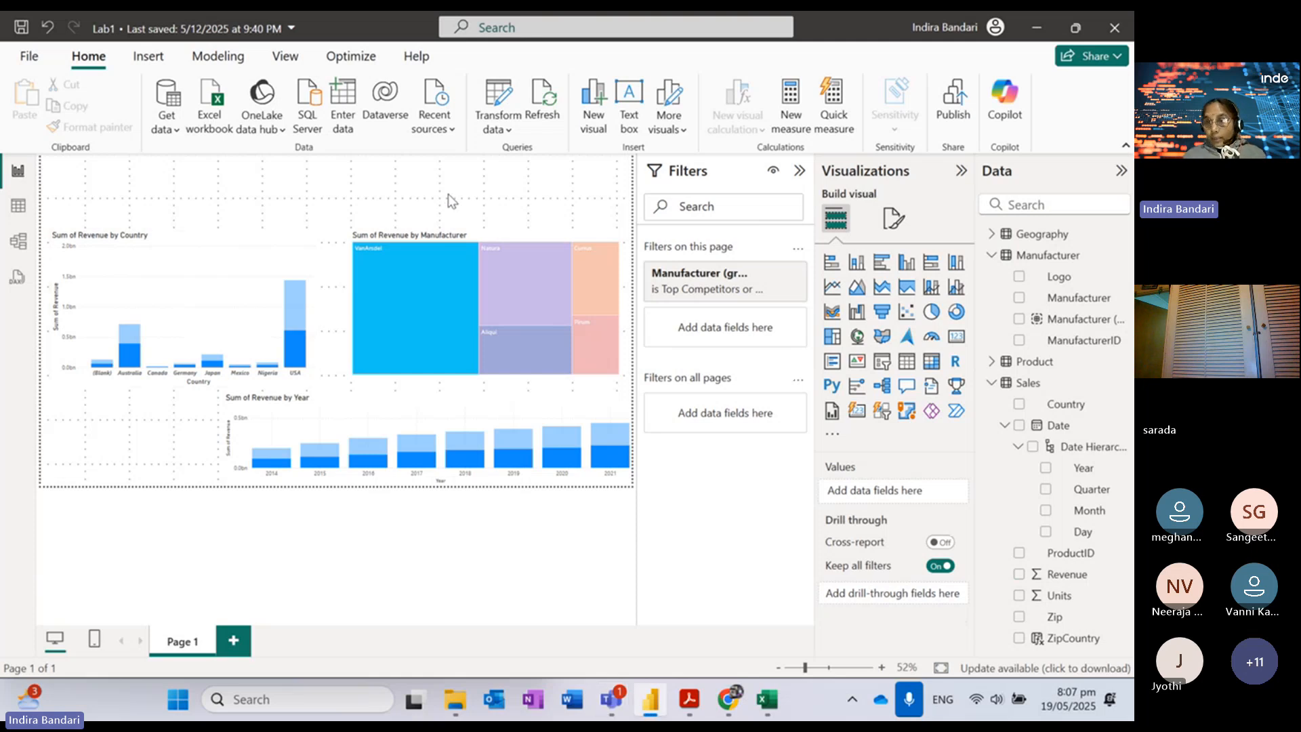
# Step: Add a Manufacturer slicer and shrink it into a small box at the top left
pyautogui.click(882, 362)
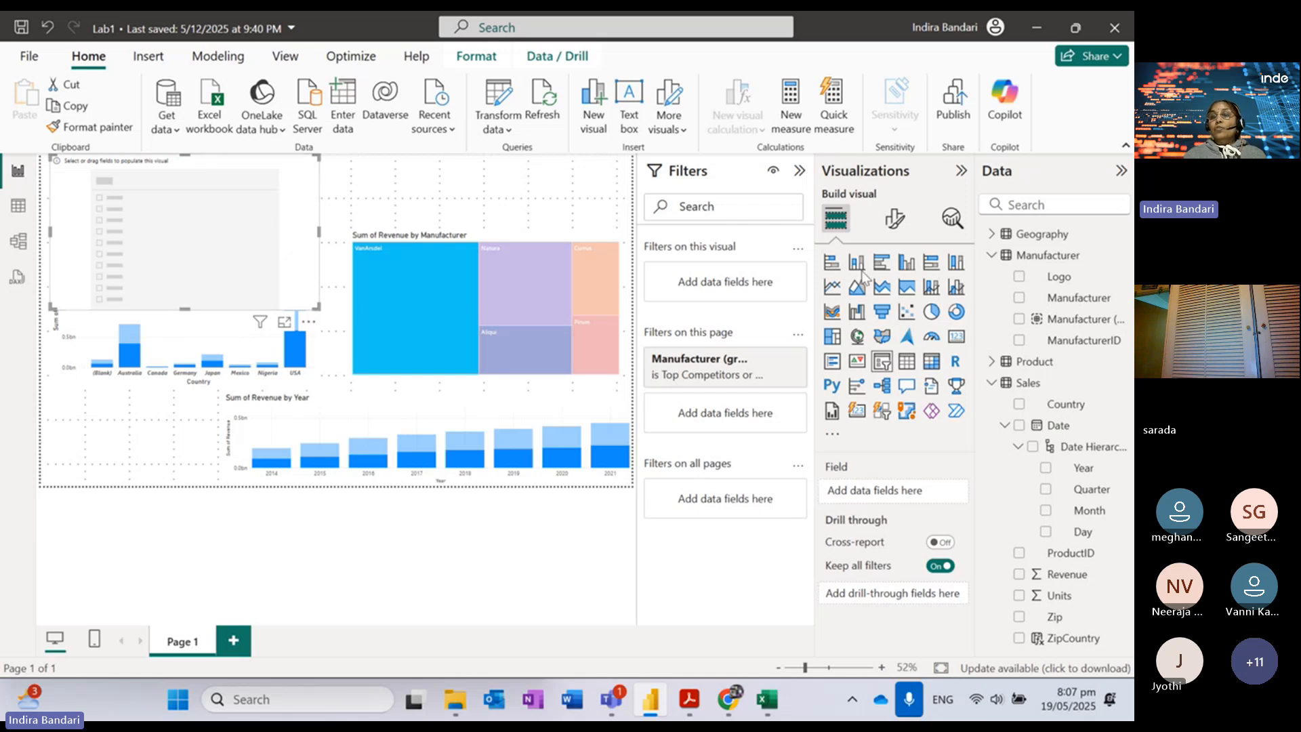
pyautogui.click(1020, 298)
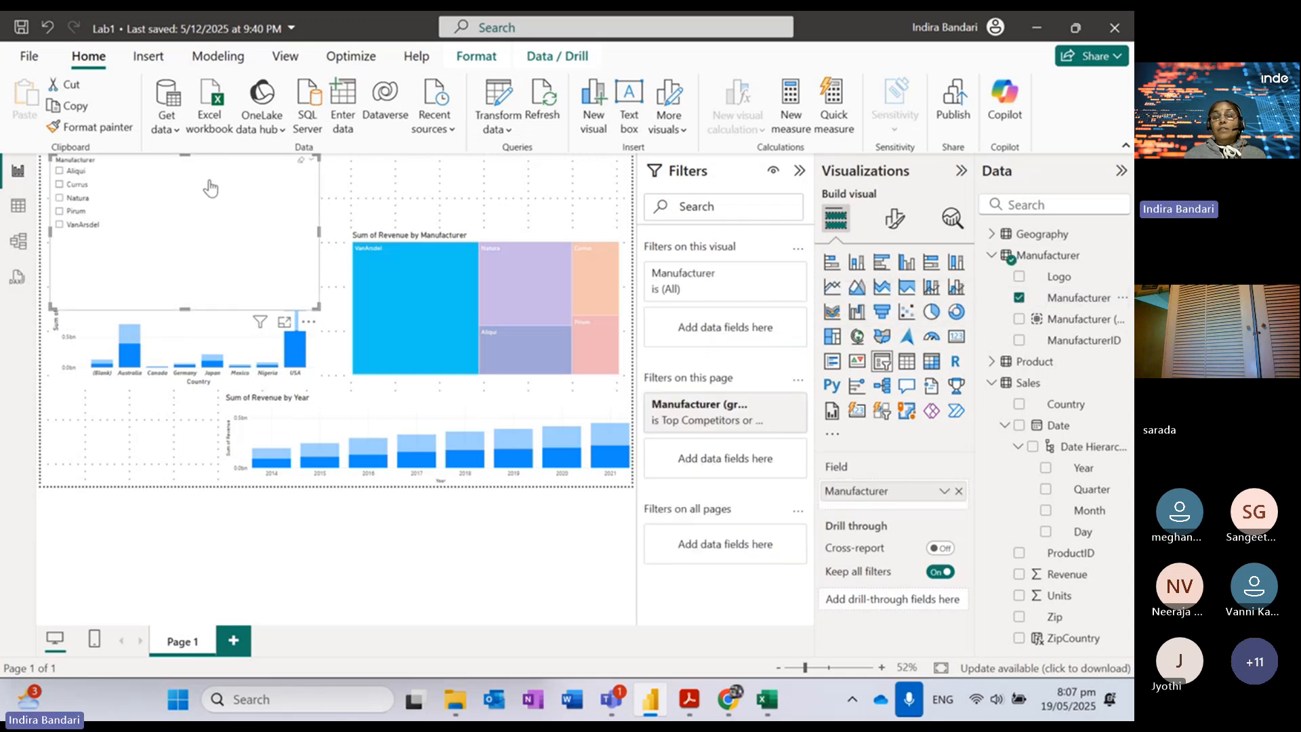
pyautogui.click(234, 173)
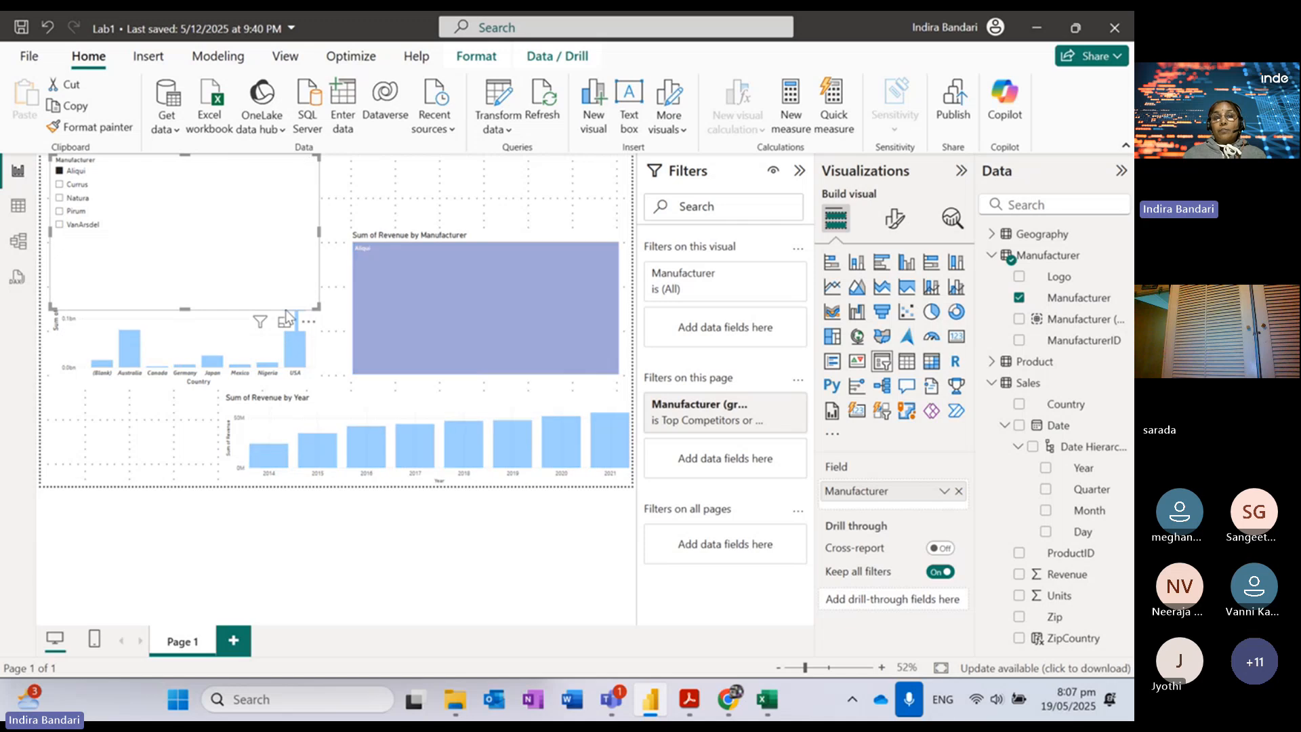
pyautogui.moveTo(318, 308); pyautogui.dragTo(338, 231)
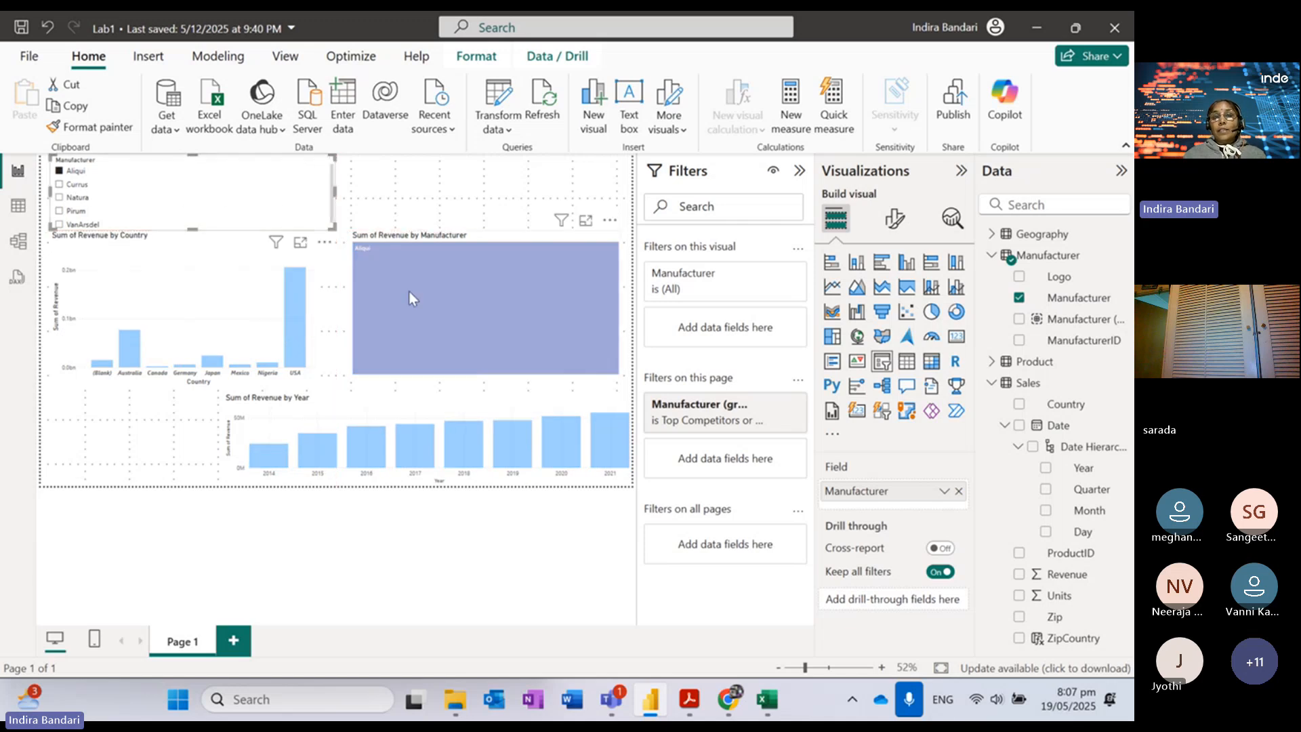
# Step: Try each manufacturer in the slicer (Currus, Natura, Pirum, VanArsdel), ending on Currus
pyautogui.click(64, 184)
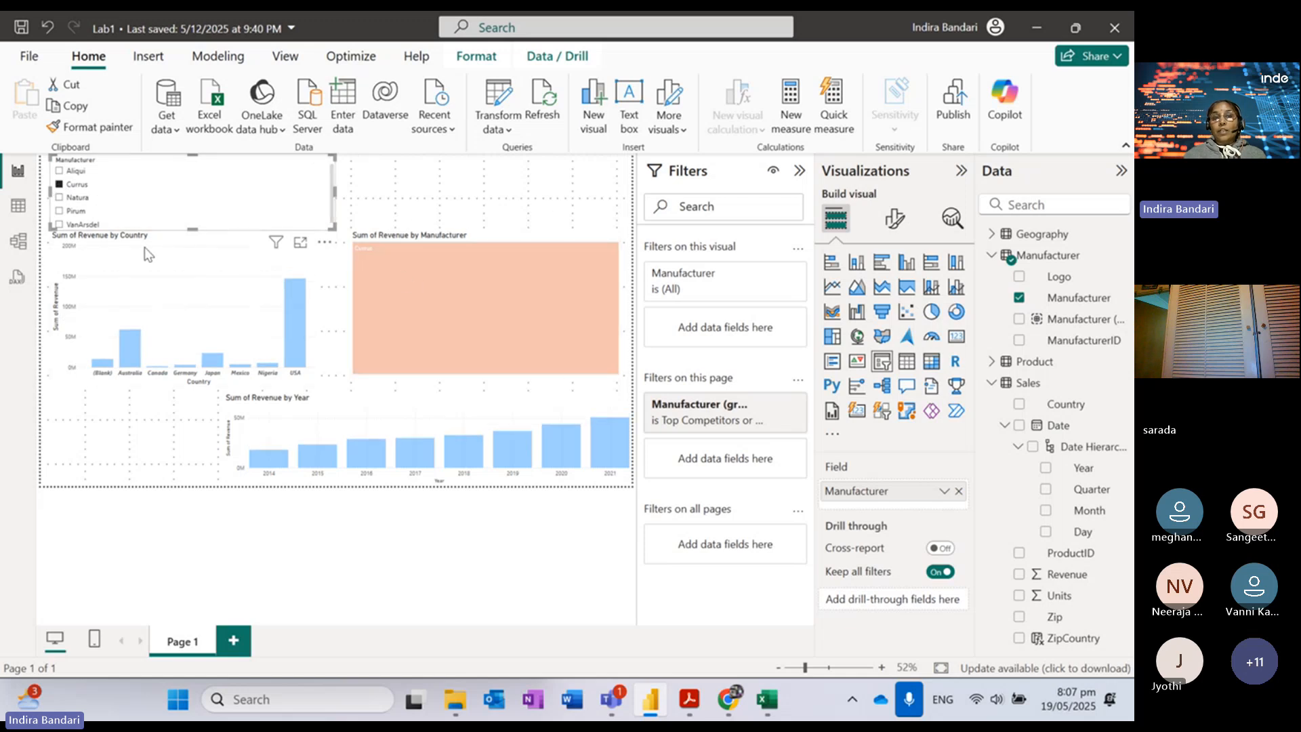
pyautogui.click(73, 197)
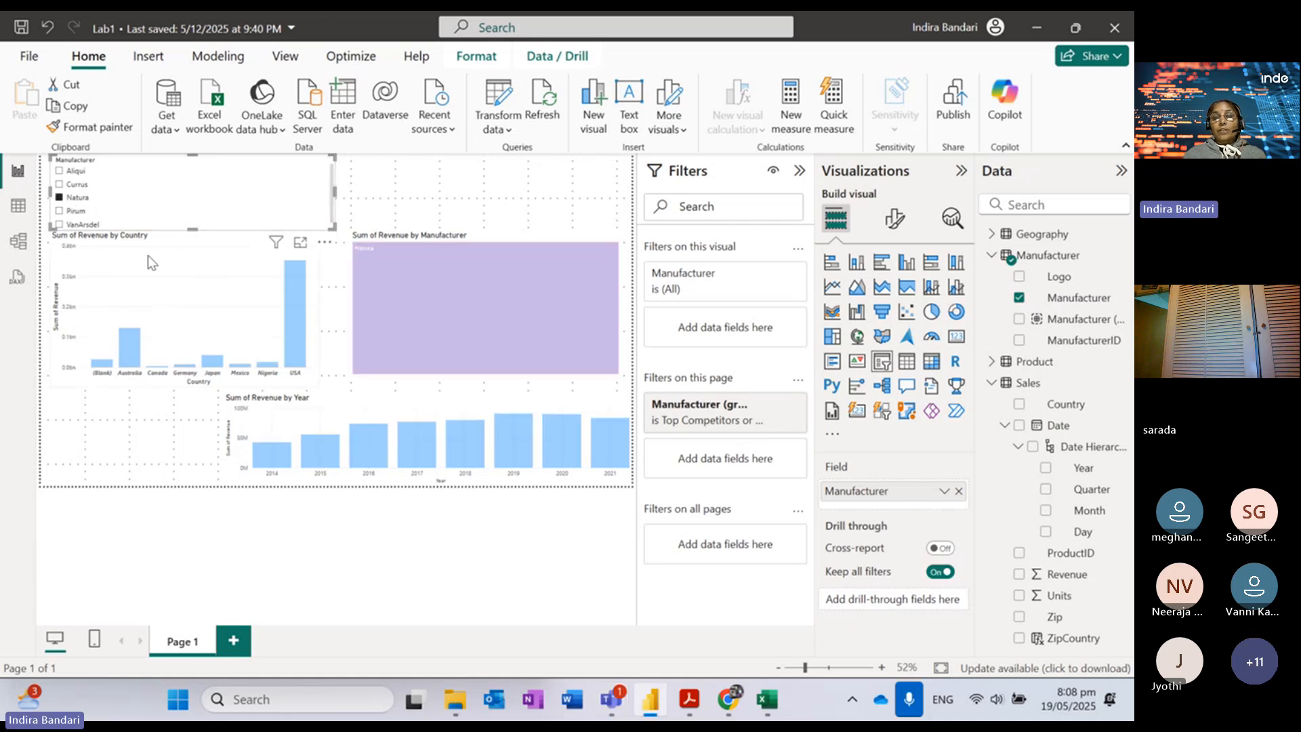
pyautogui.click(77, 211)
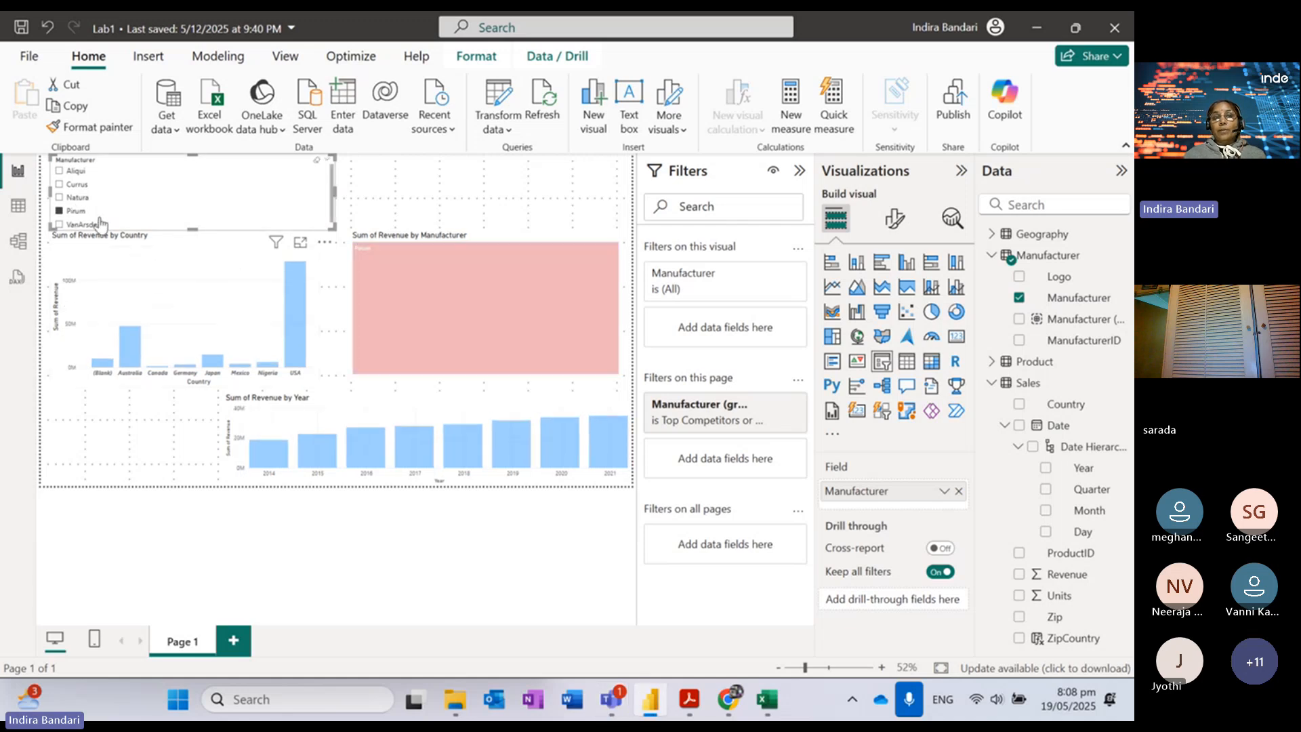
pyautogui.click(77, 224)
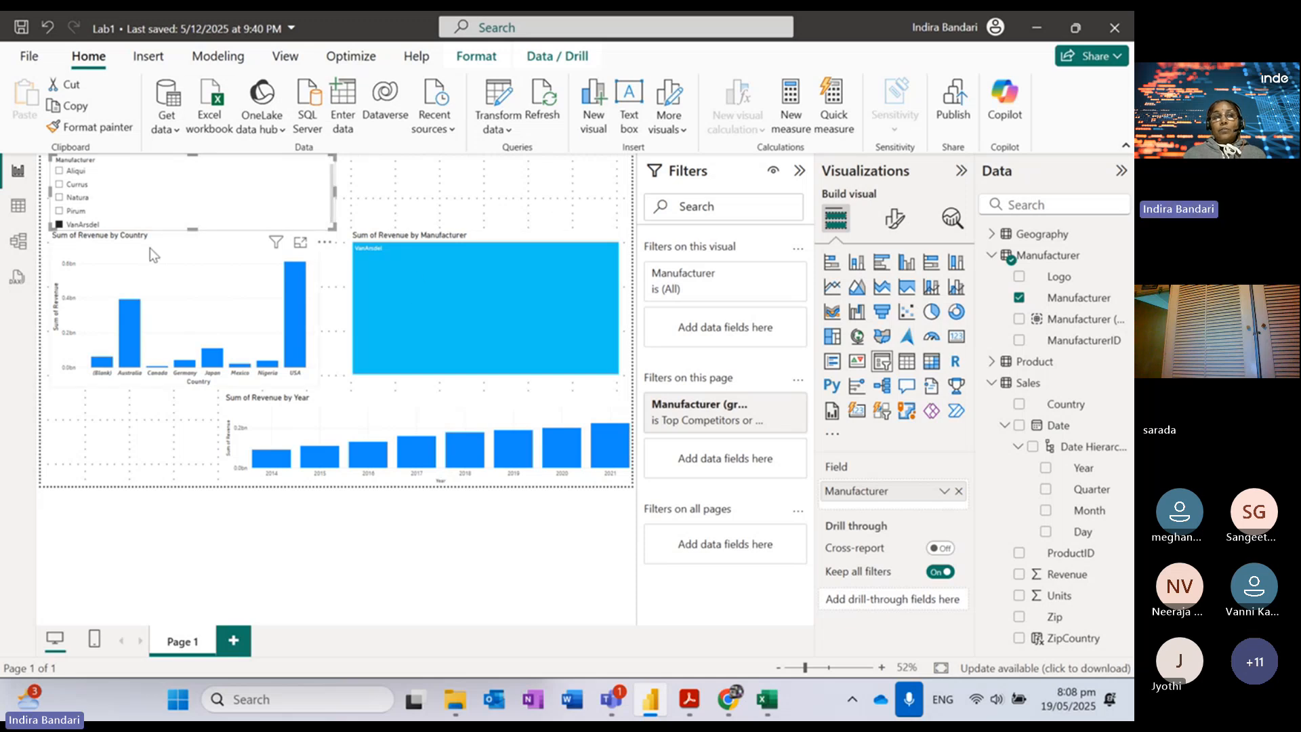
pyautogui.click(85, 226)
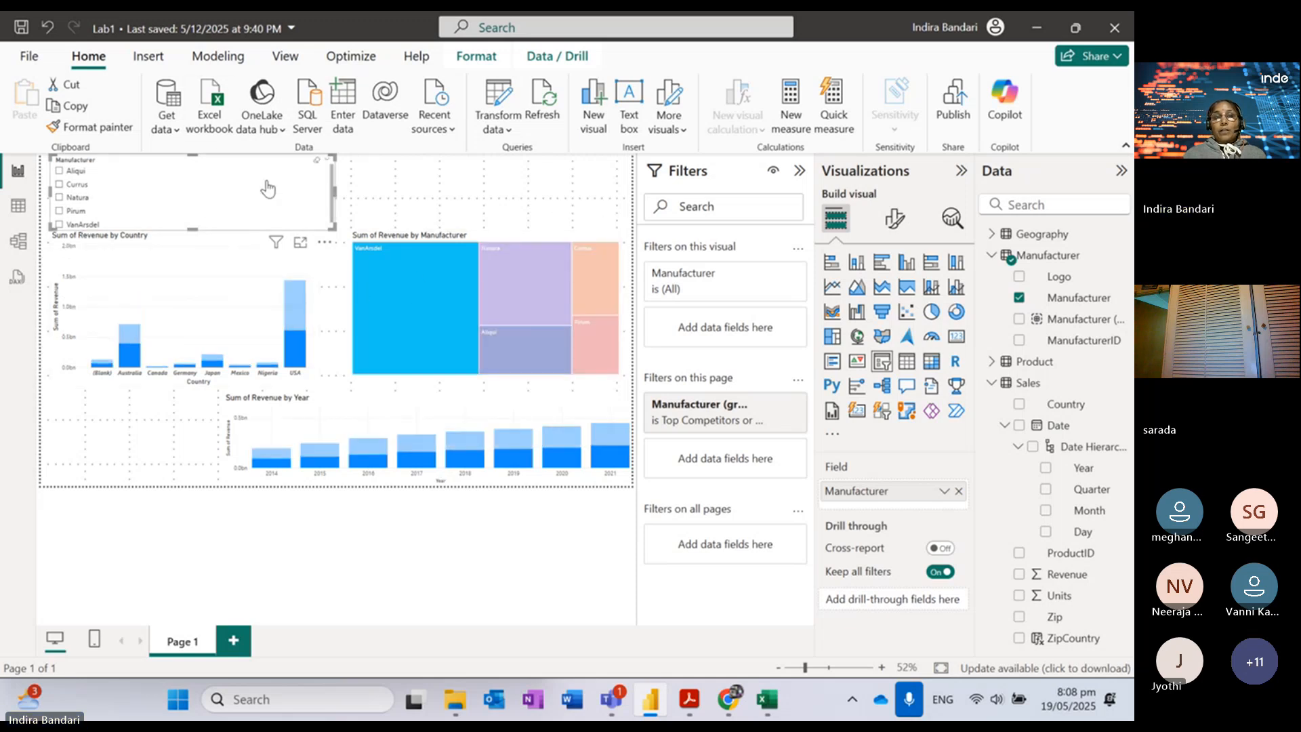
pyautogui.click(403, 319)
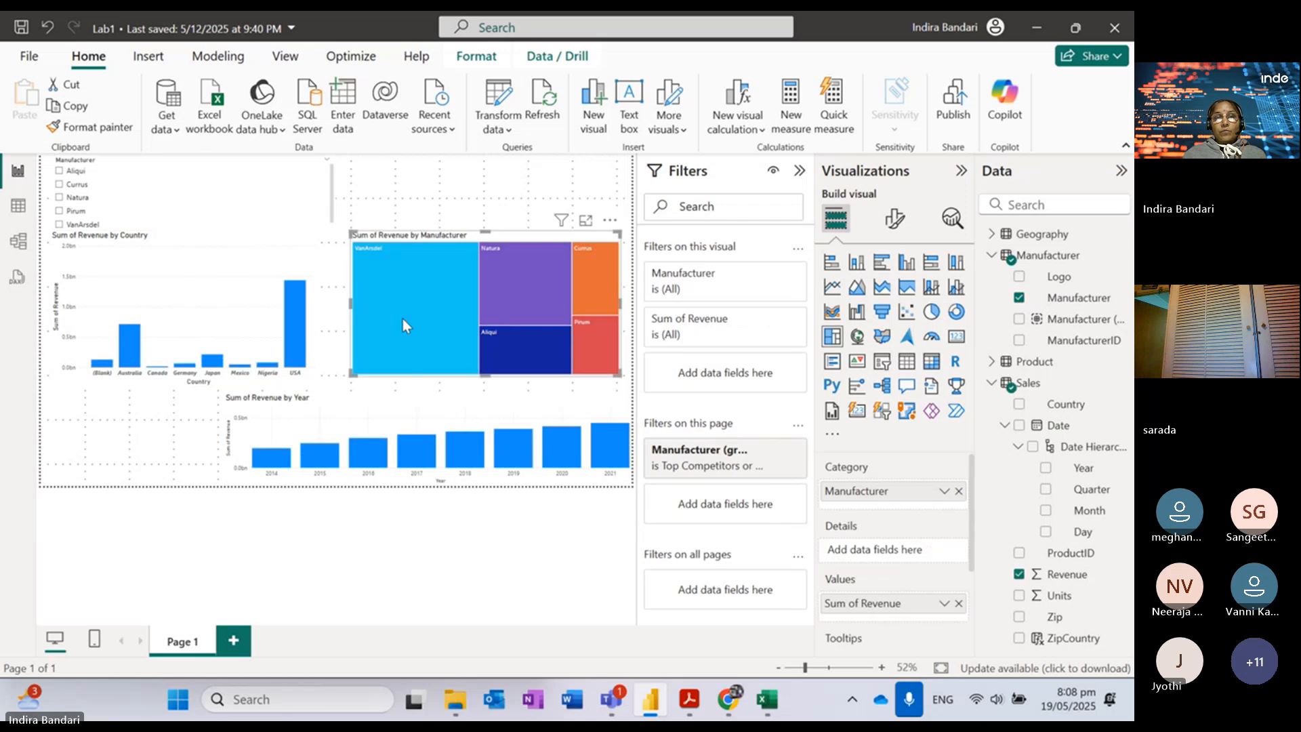
pyautogui.click(269, 175)
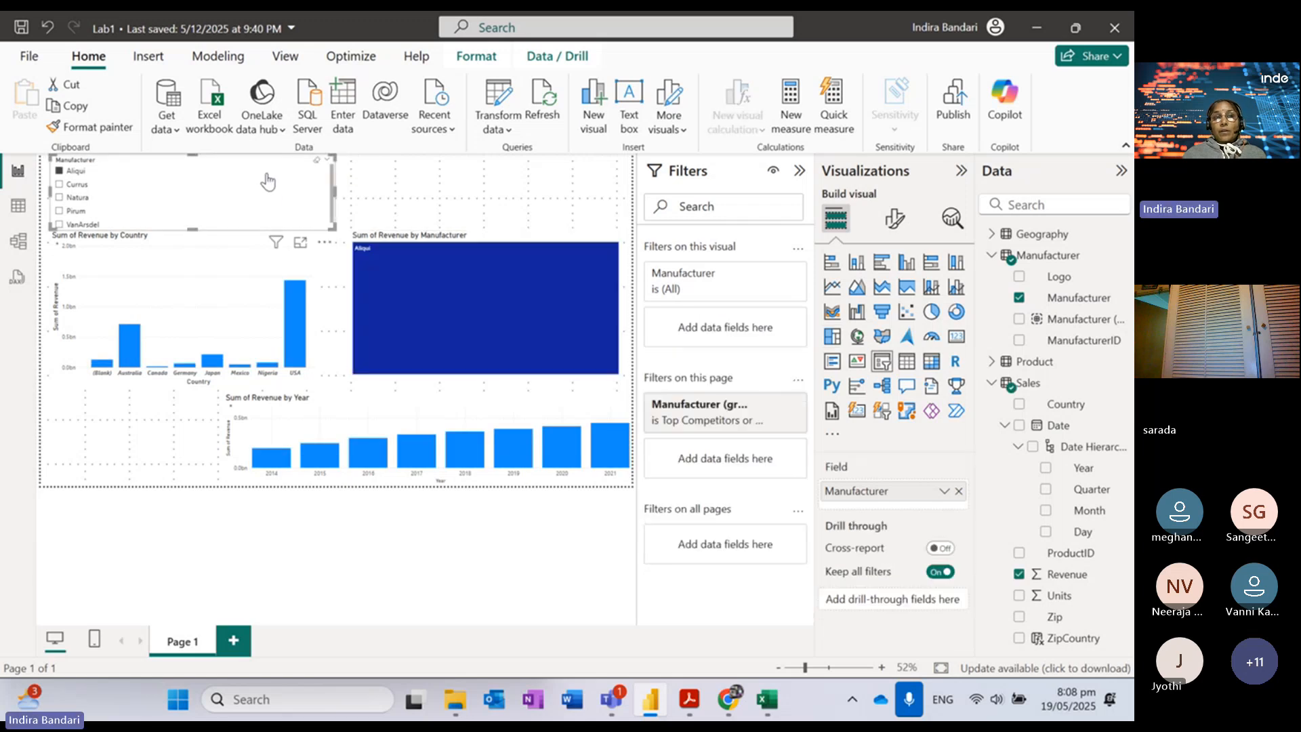
pyautogui.click(269, 183)
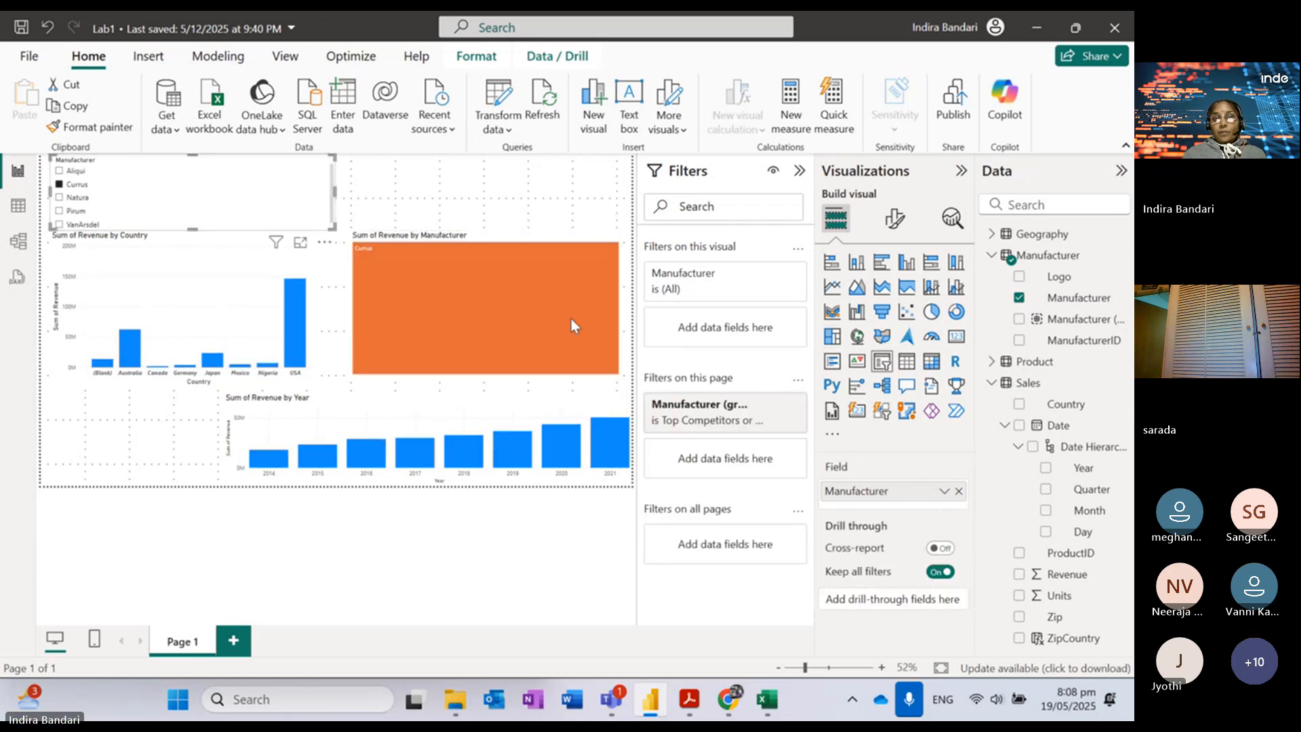
# Step: Scroll the lab guide through steps 73–79, then back up to step 76 on page 26
pyautogui.moveTo(675, 709)
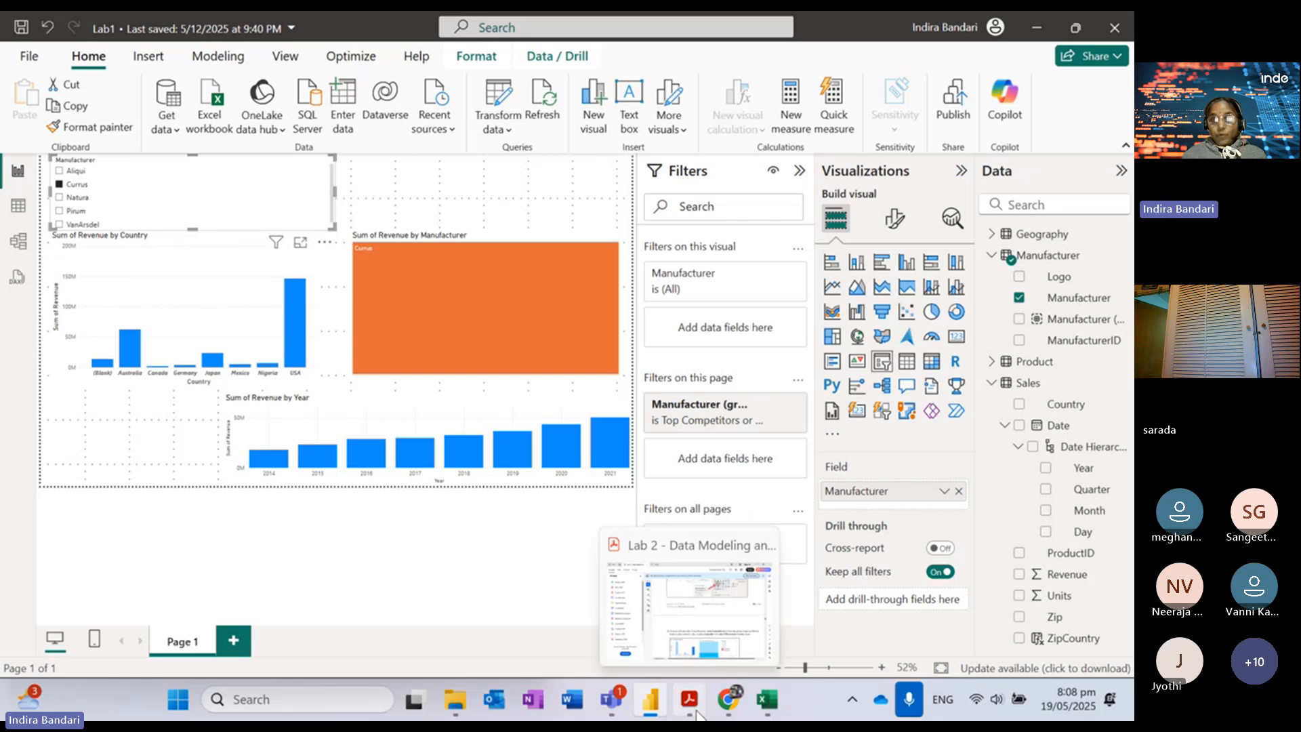
pyautogui.click(697, 712)
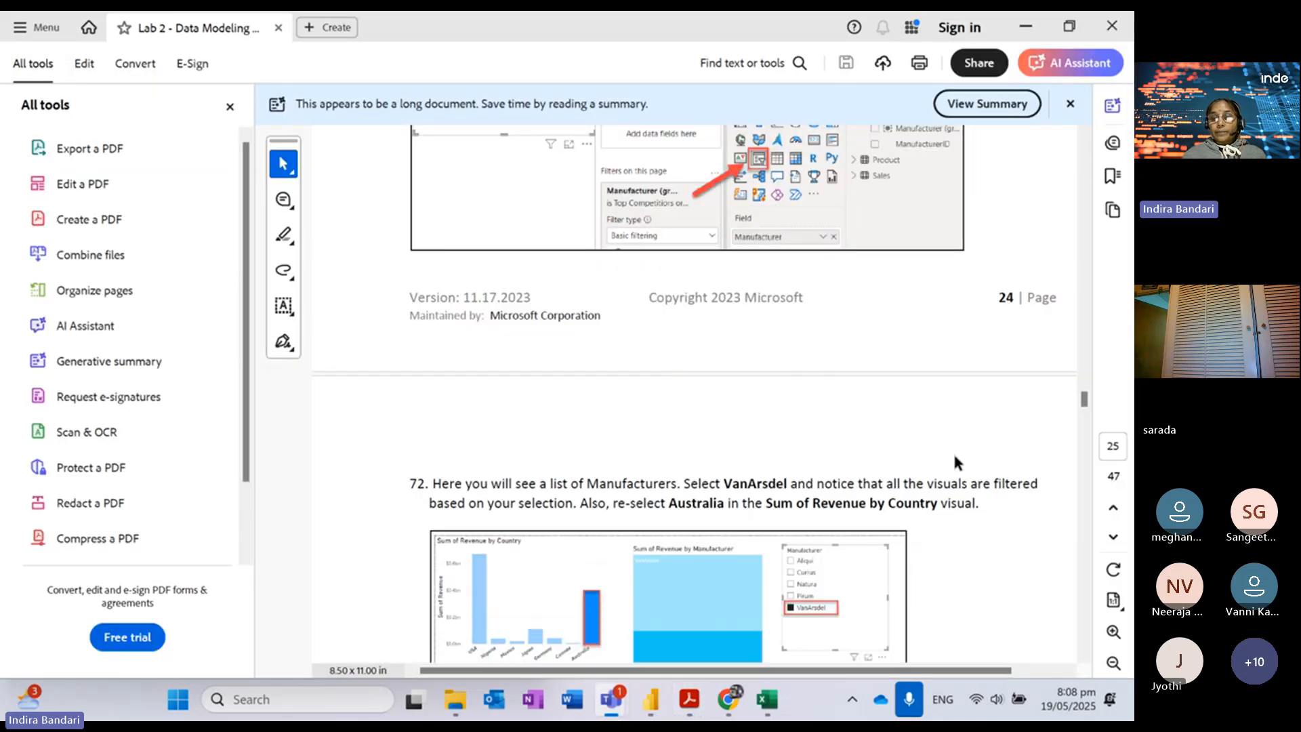
pyautogui.click(1085, 659)
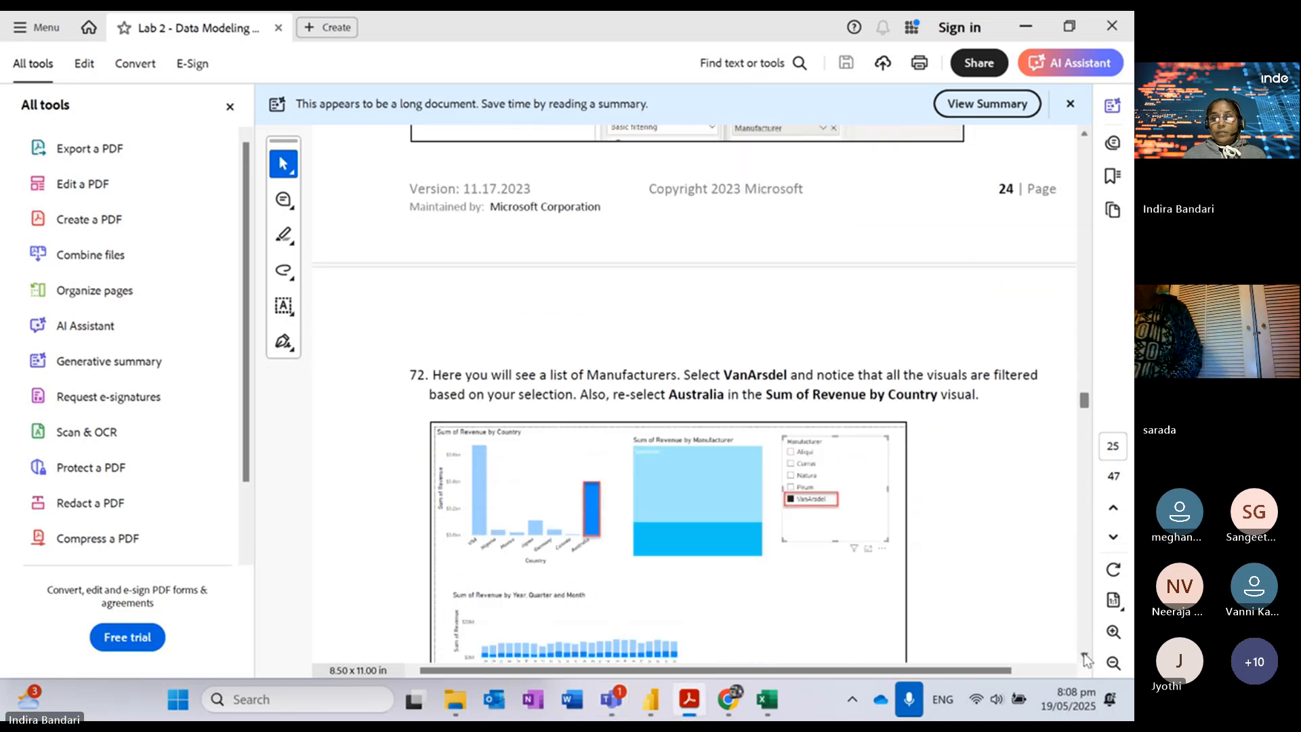
pyautogui.click(1085, 659)
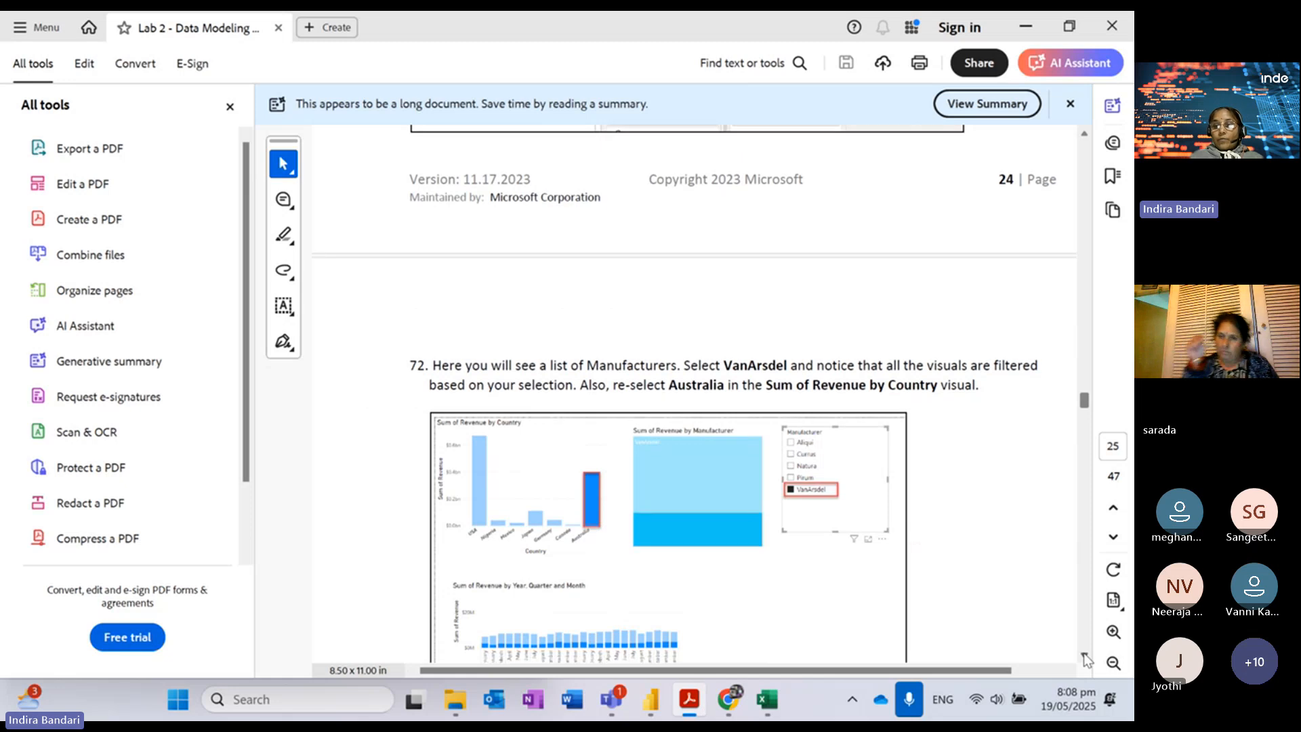
pyautogui.scroll(-5, 1087, 660)
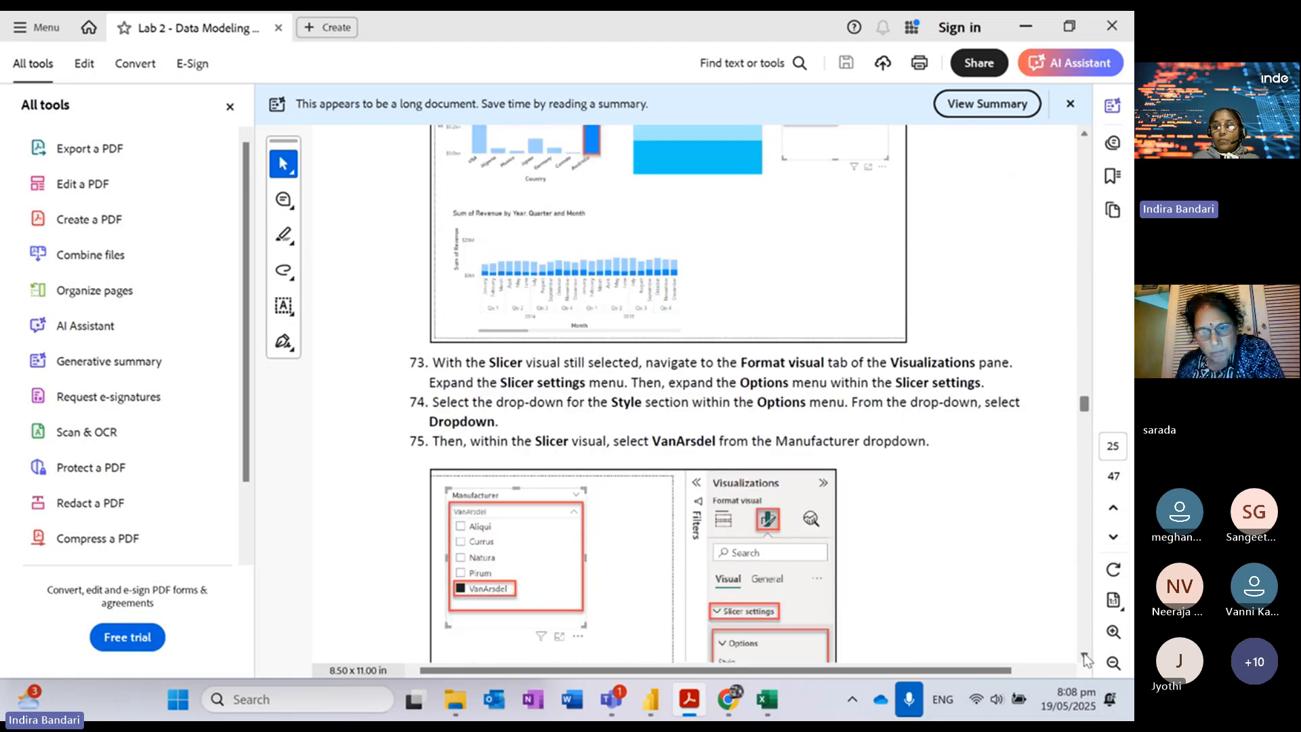
pyautogui.scroll(-3, 1087, 660)
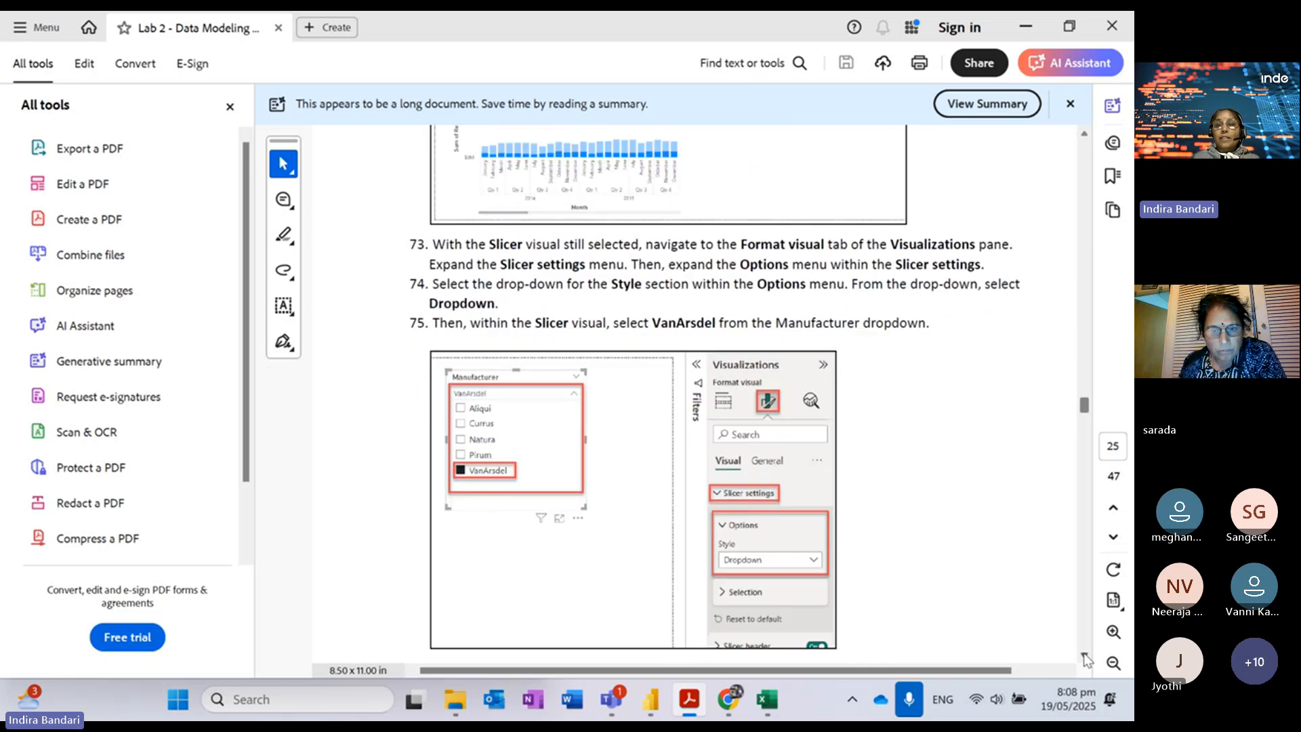
pyautogui.scroll(-3, 1086, 659)
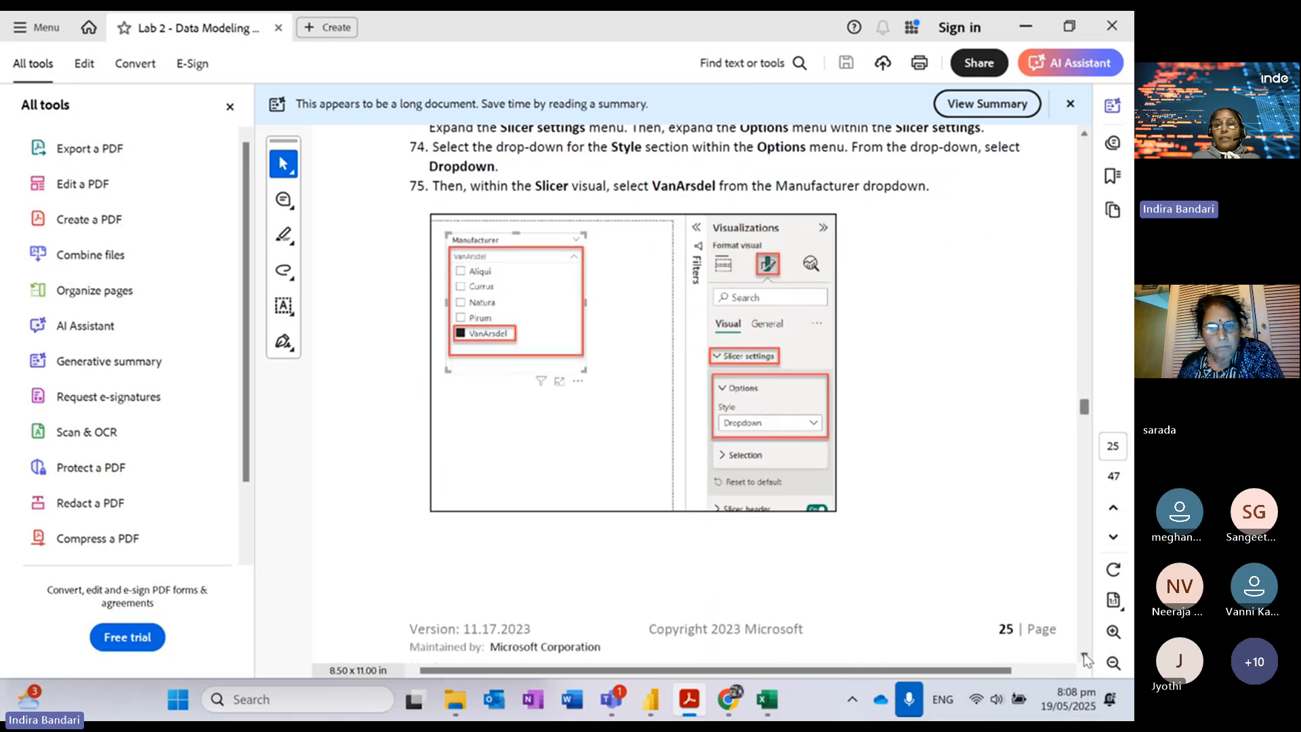
pyautogui.click(1084, 655)
pyautogui.scroll(-8, 1086, 659)
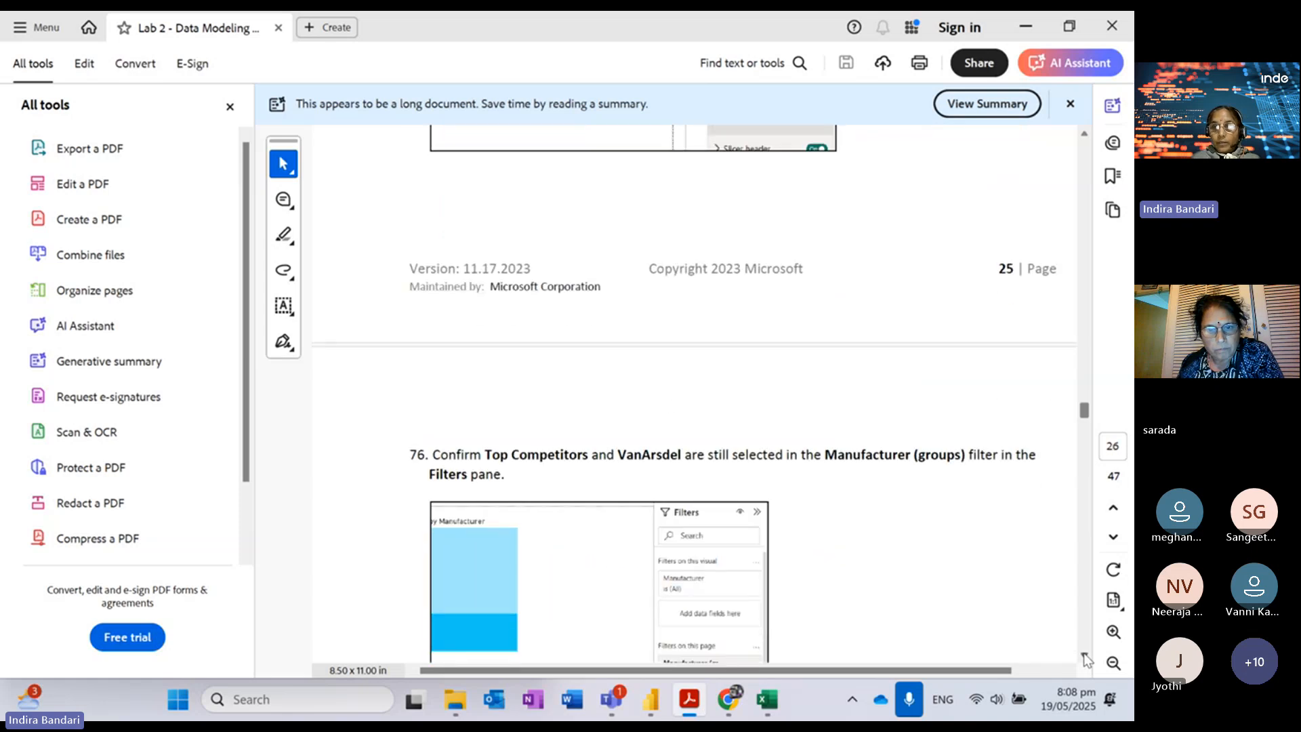
pyautogui.scroll(-7, 1086, 658)
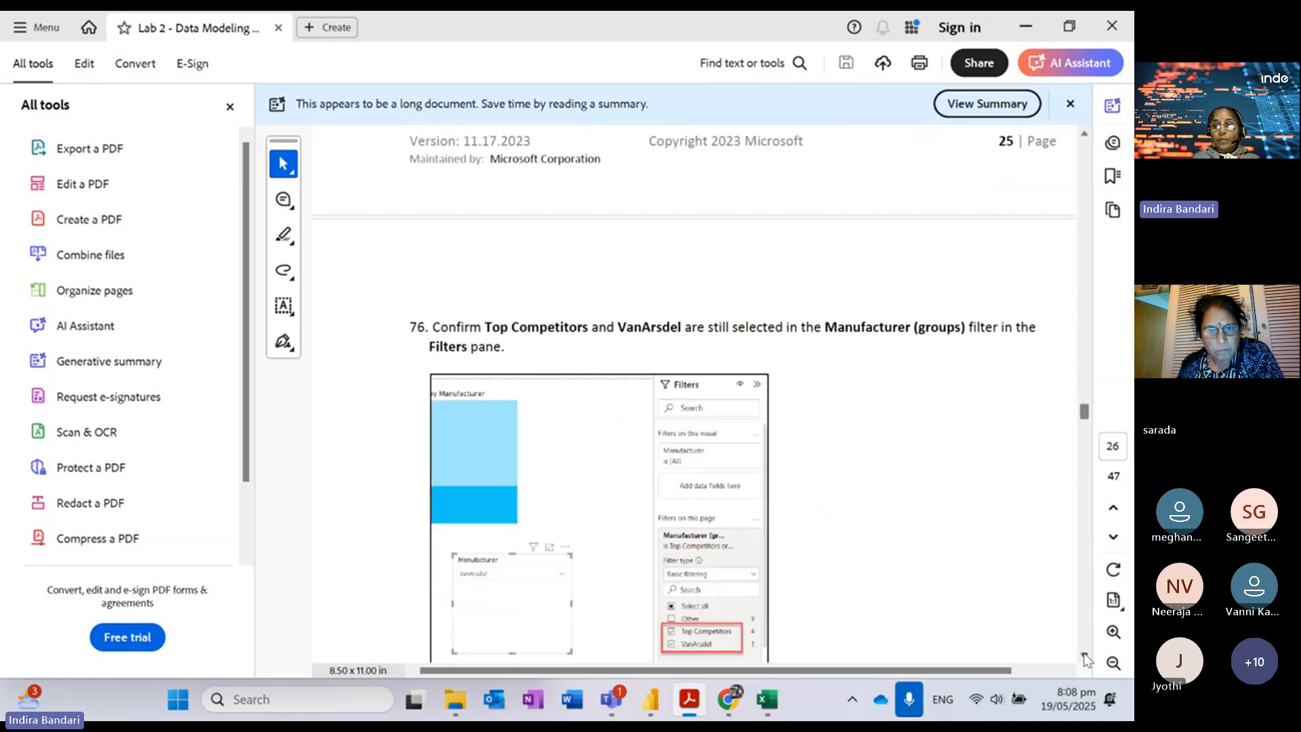
pyautogui.scroll(-3, 1086, 658)
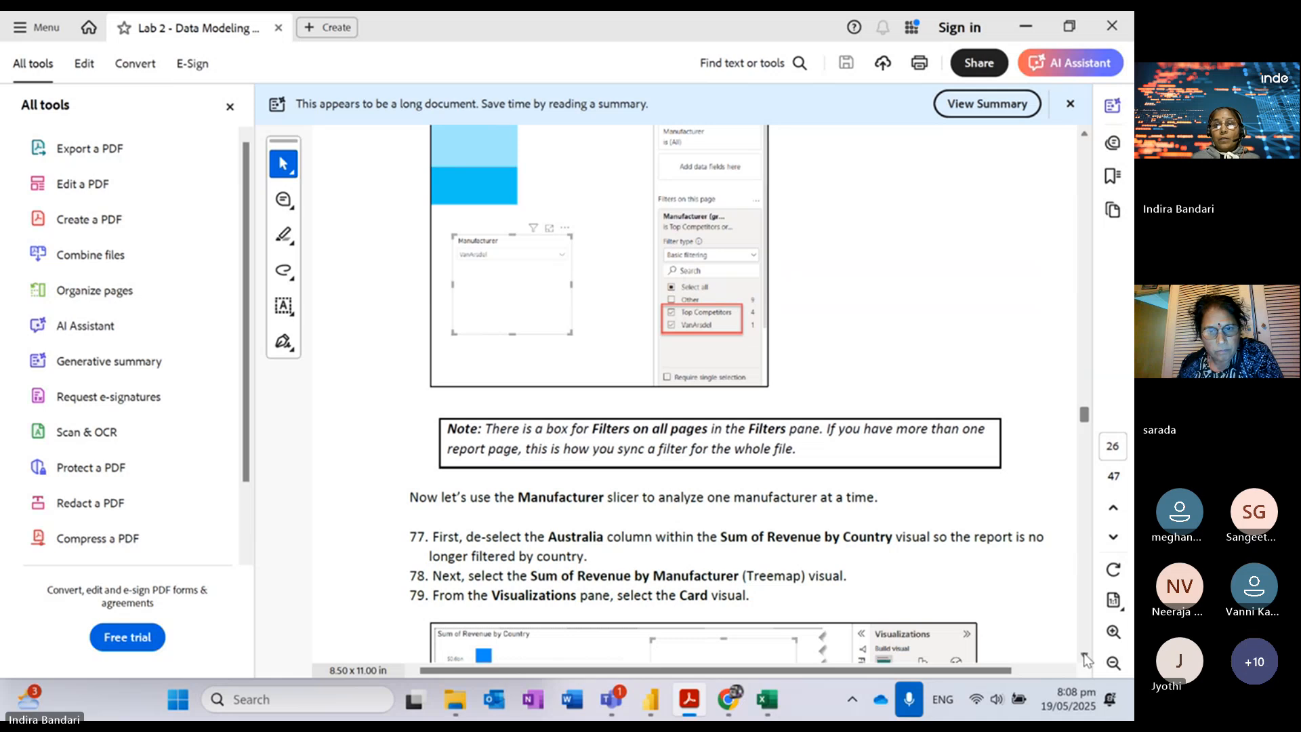
pyautogui.scroll(-4, 1086, 657)
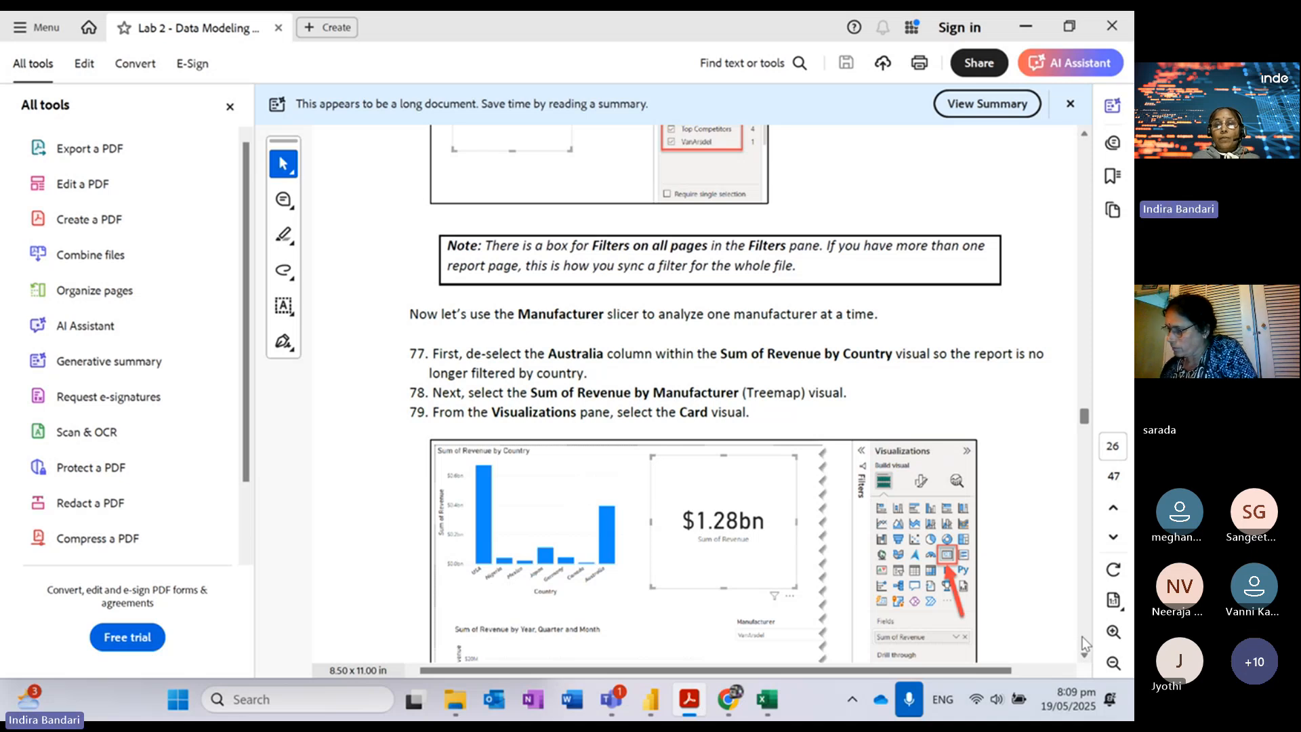
pyautogui.scroll(8, 1082, 266)
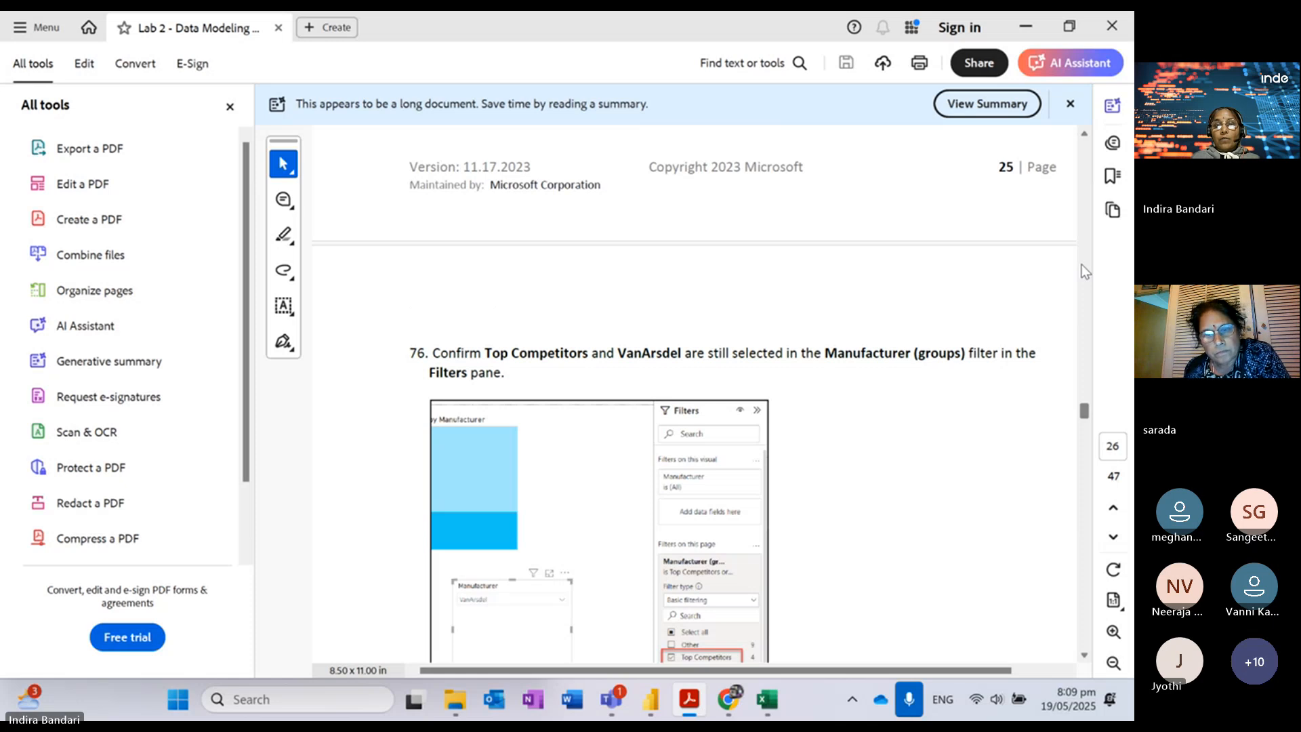
# Step: Clear Currus from the slicer and toggle Top Competitors off in the Manufacturer (groups) filter
pyautogui.click(1035, 26)
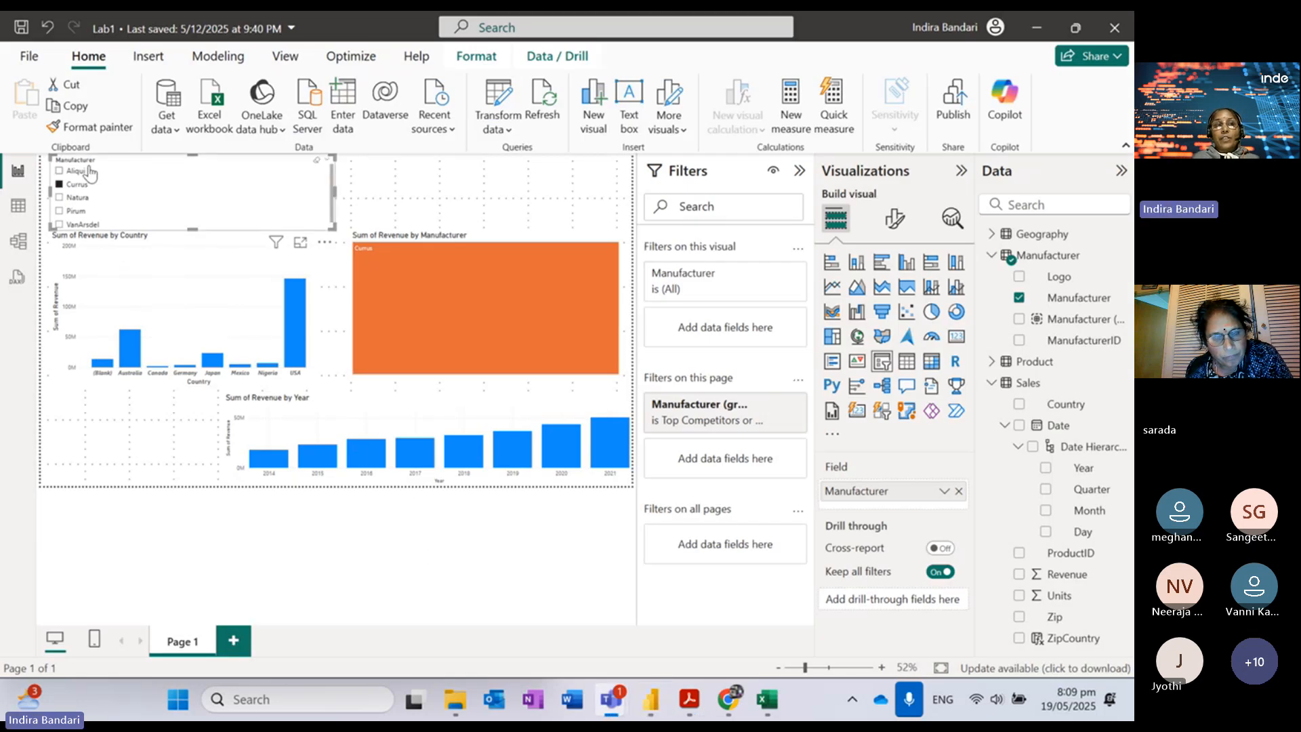
pyautogui.click(73, 184)
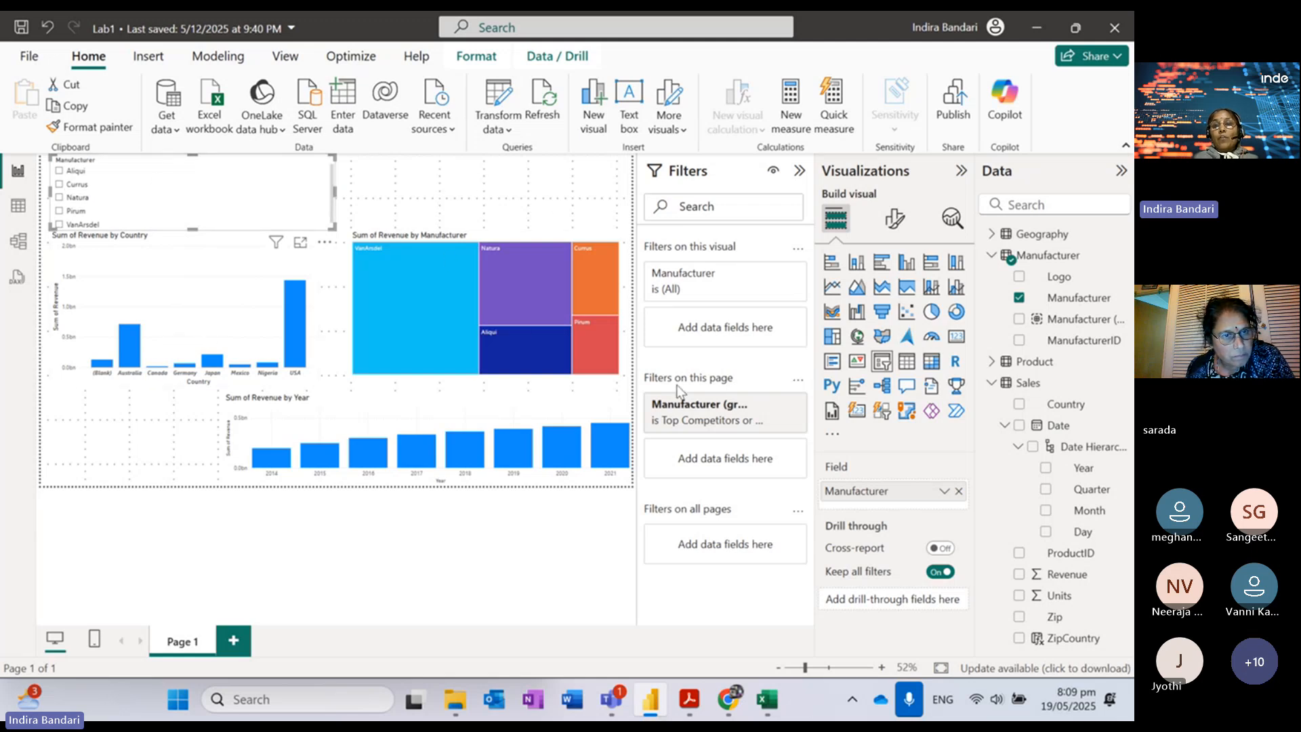
pyautogui.click(758, 409)
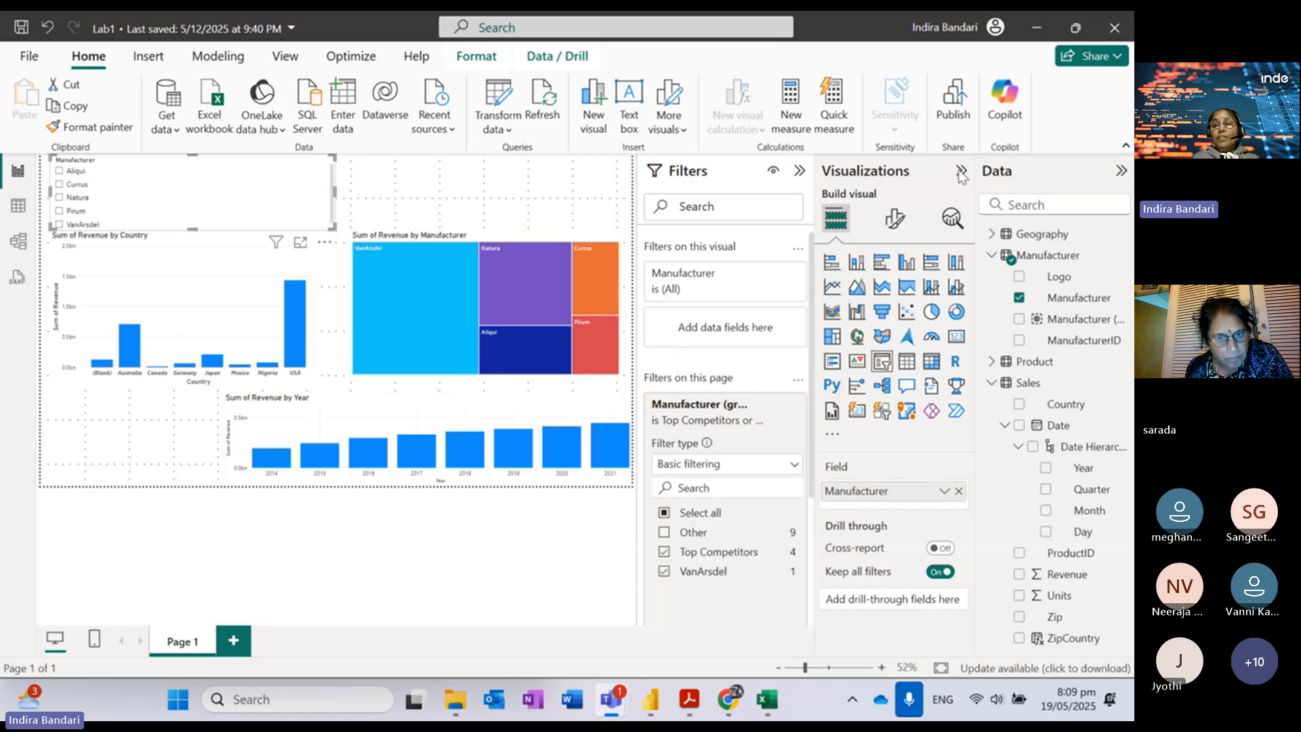
pyautogui.click(665, 553)
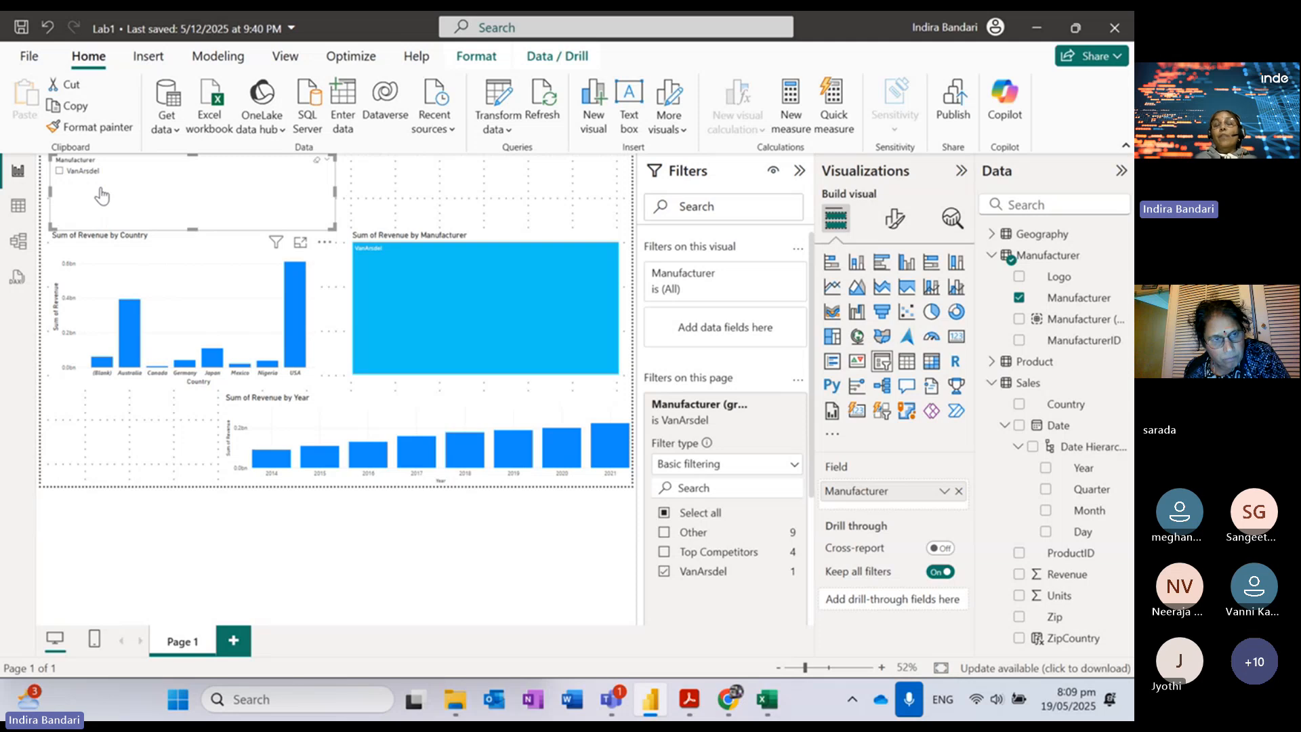
# Step: Shorten the Manufacturer slicer and add Top Competitors back to the page filter
pyautogui.moveTo(192, 229); pyautogui.dragTo(193, 203)
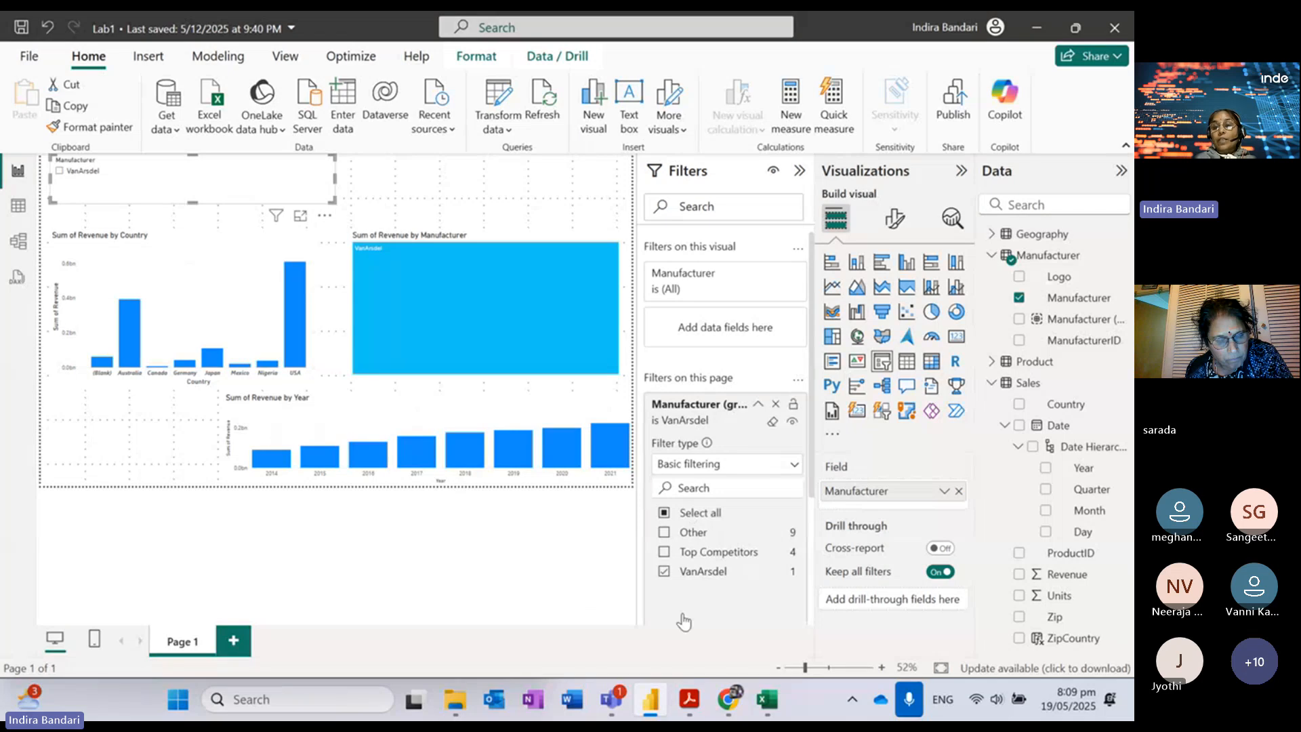
pyautogui.click(664, 552)
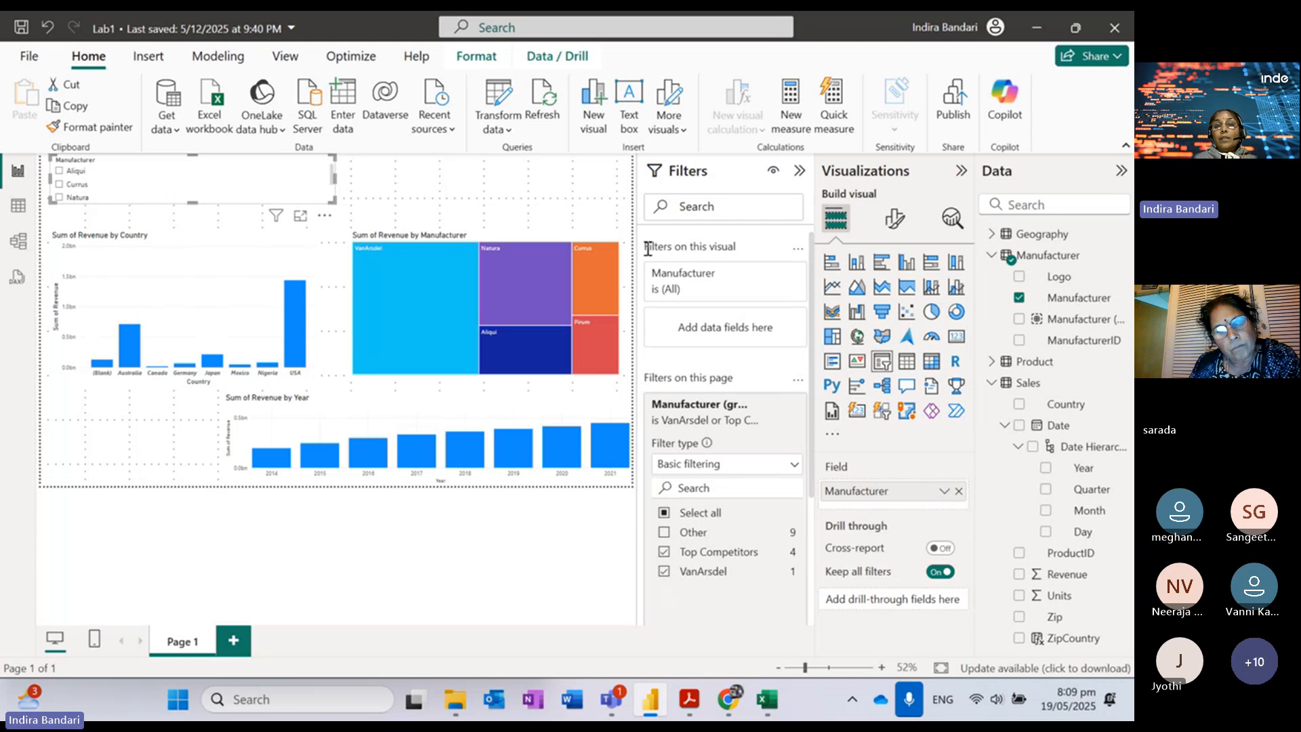
pyautogui.click(612, 502)
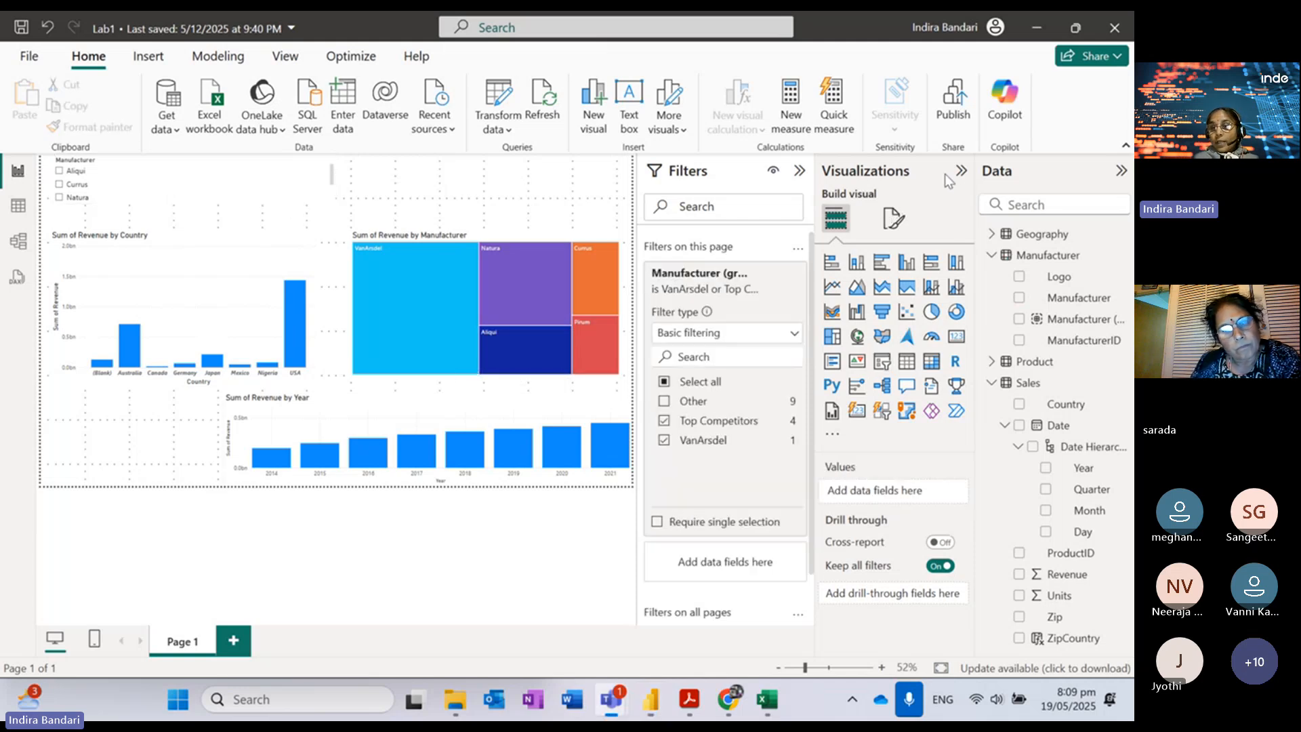
# Step: Add a card visual showing Sum of Revenue from the Sales table (2.70bn)
pyautogui.click(957, 342)
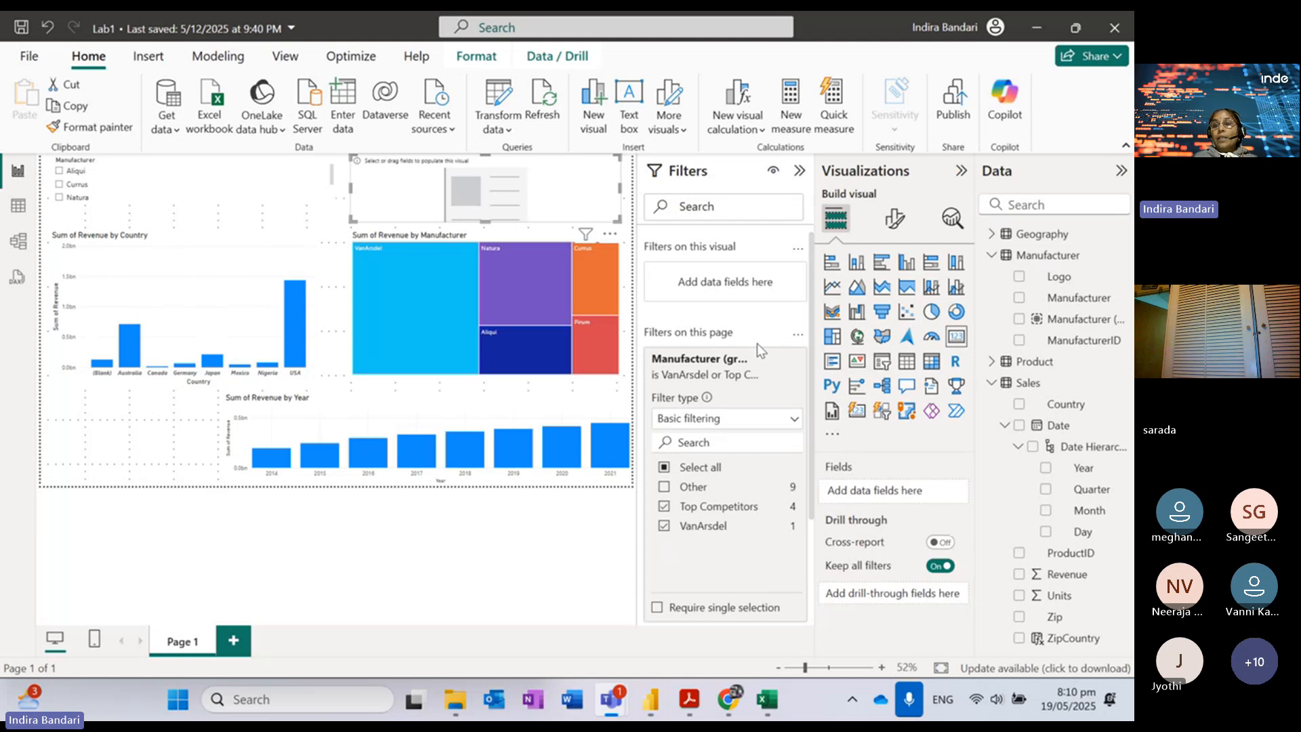
pyautogui.click(1019, 574)
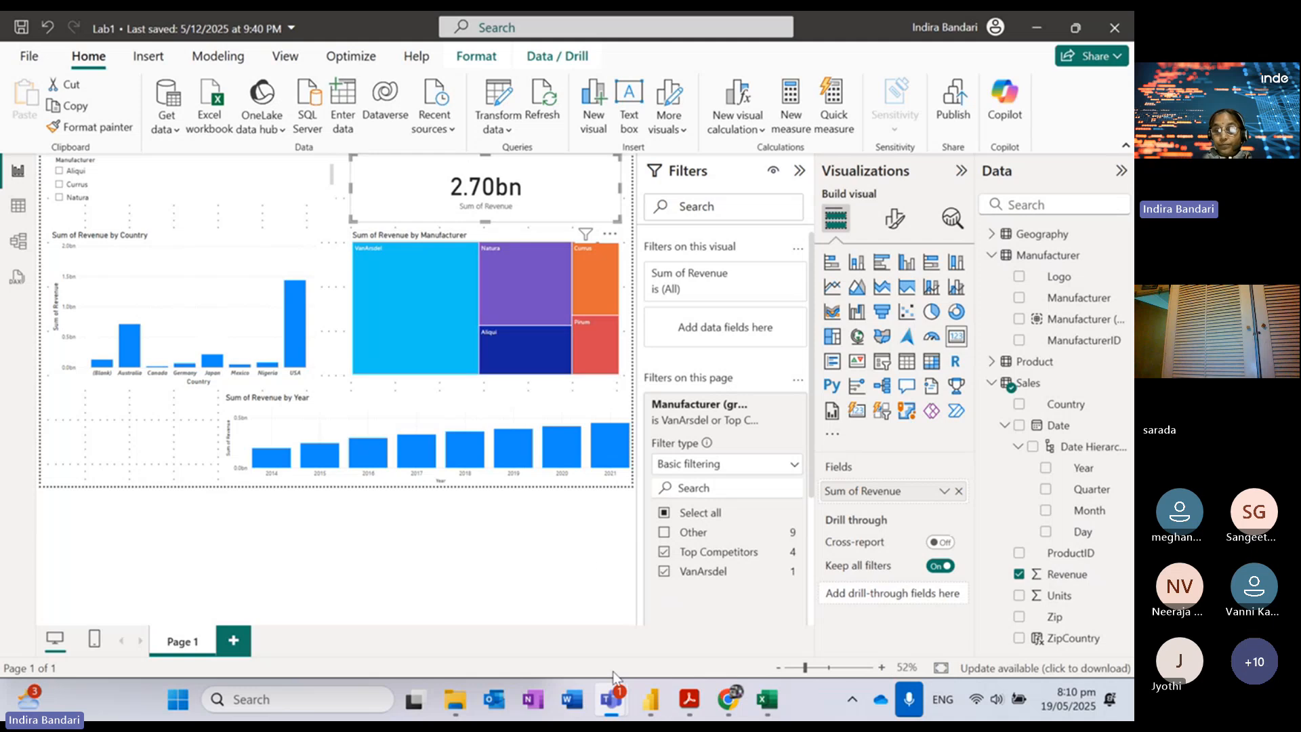
# Step: Scroll the lab guide to page 27, steps 80–81 on creating a Date table
pyautogui.click(689, 699)
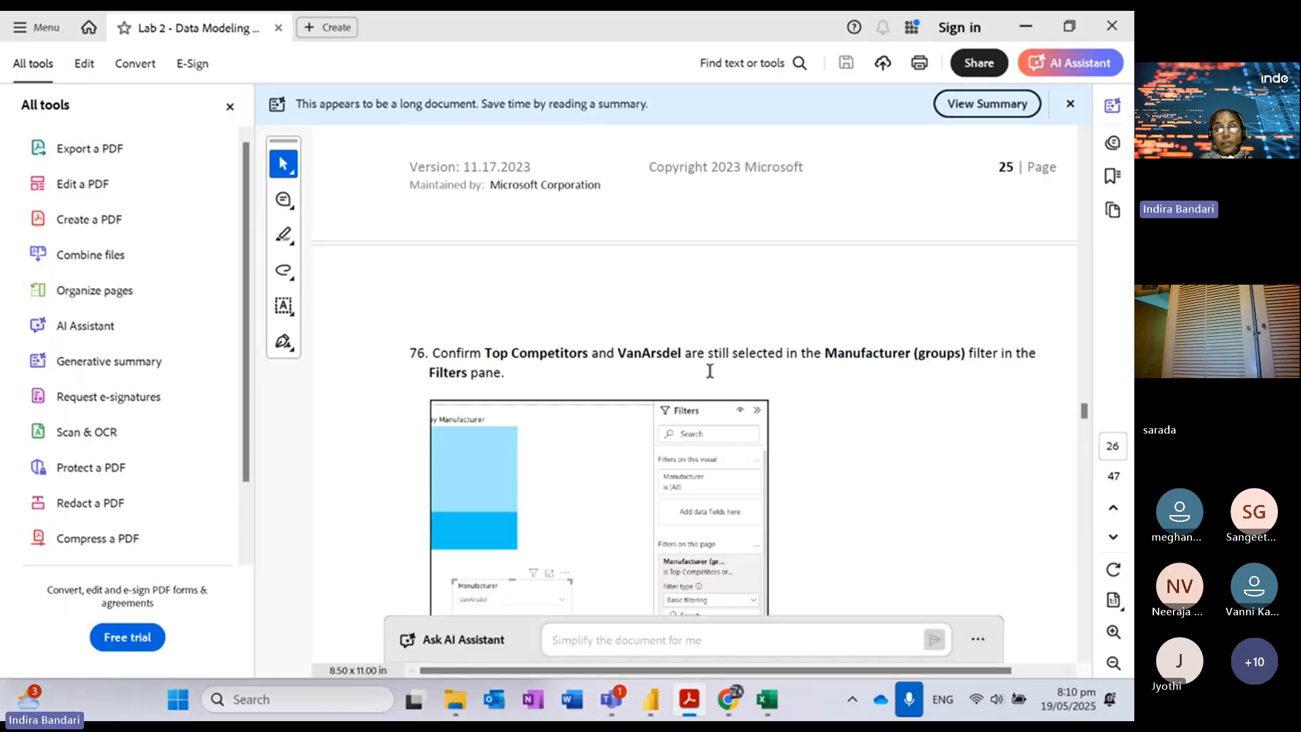
pyautogui.scroll(-5, 672, 357)
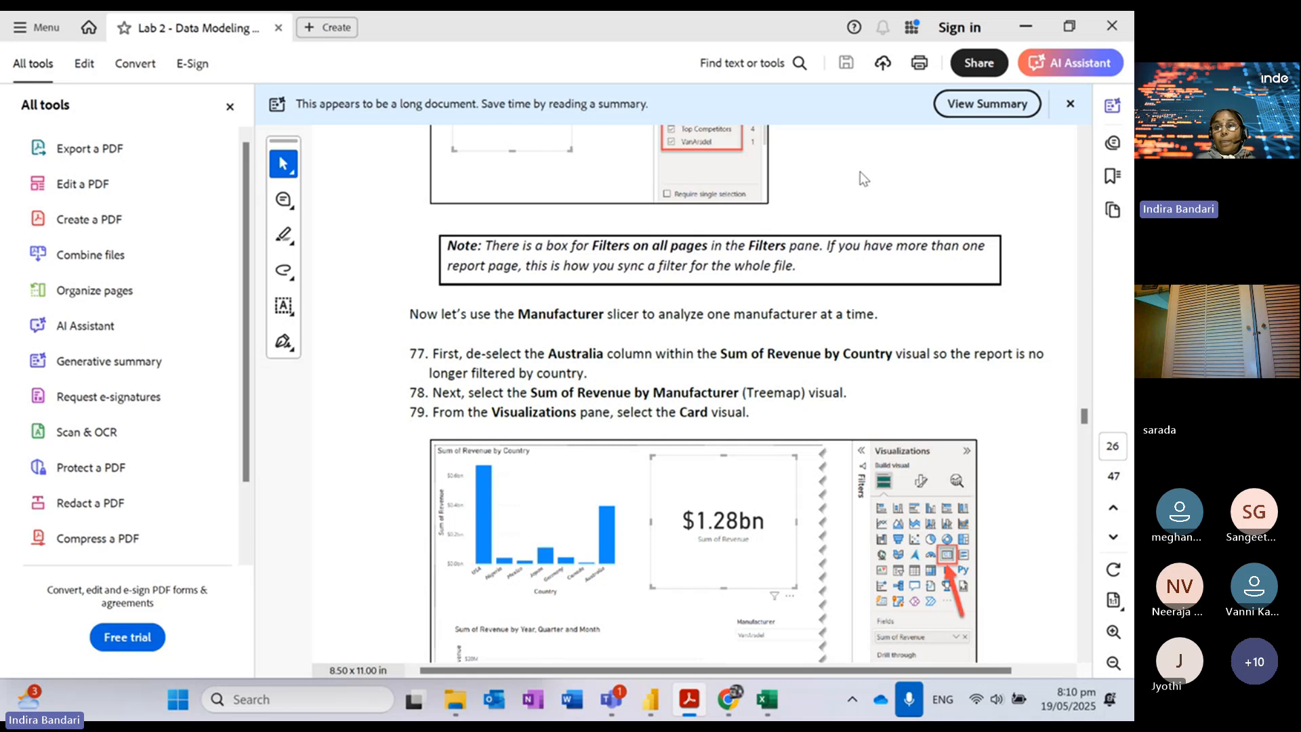
pyautogui.click(873, 185)
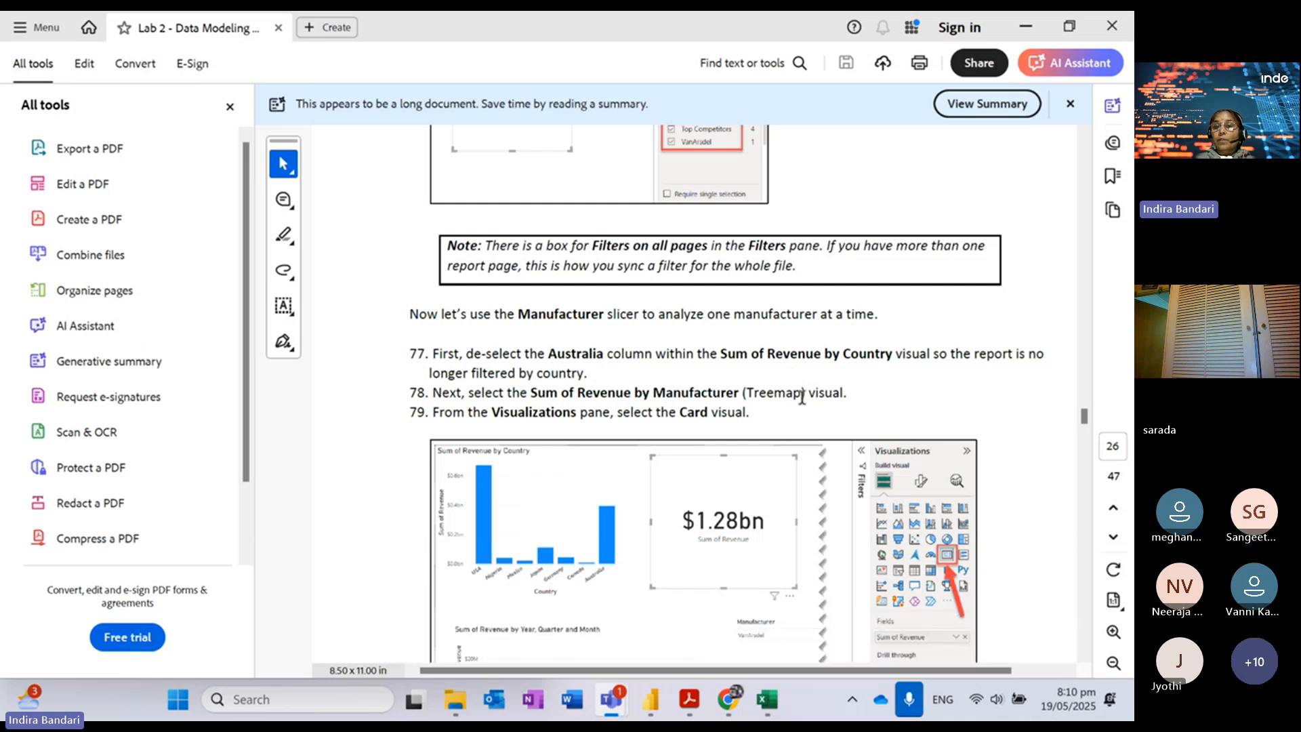
pyautogui.click(1085, 656)
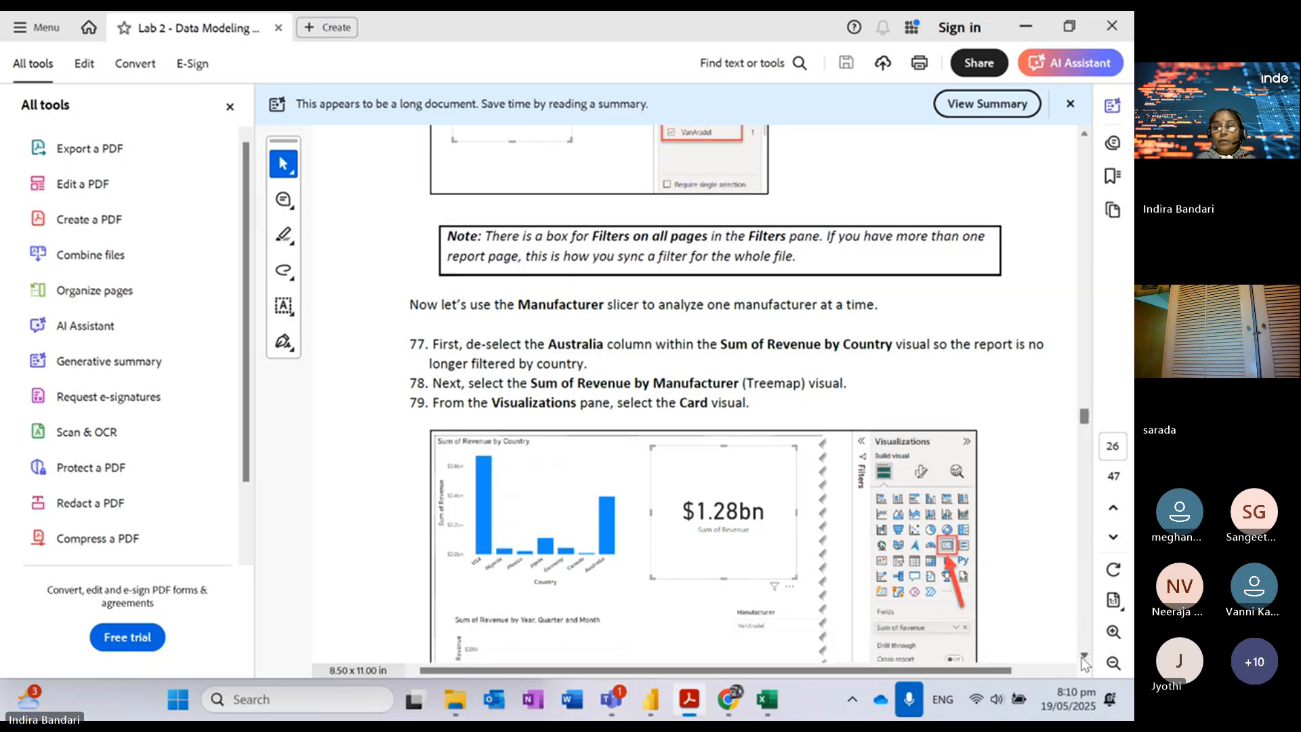
pyautogui.click(1085, 657)
pyautogui.scroll(-8, 1084, 657)
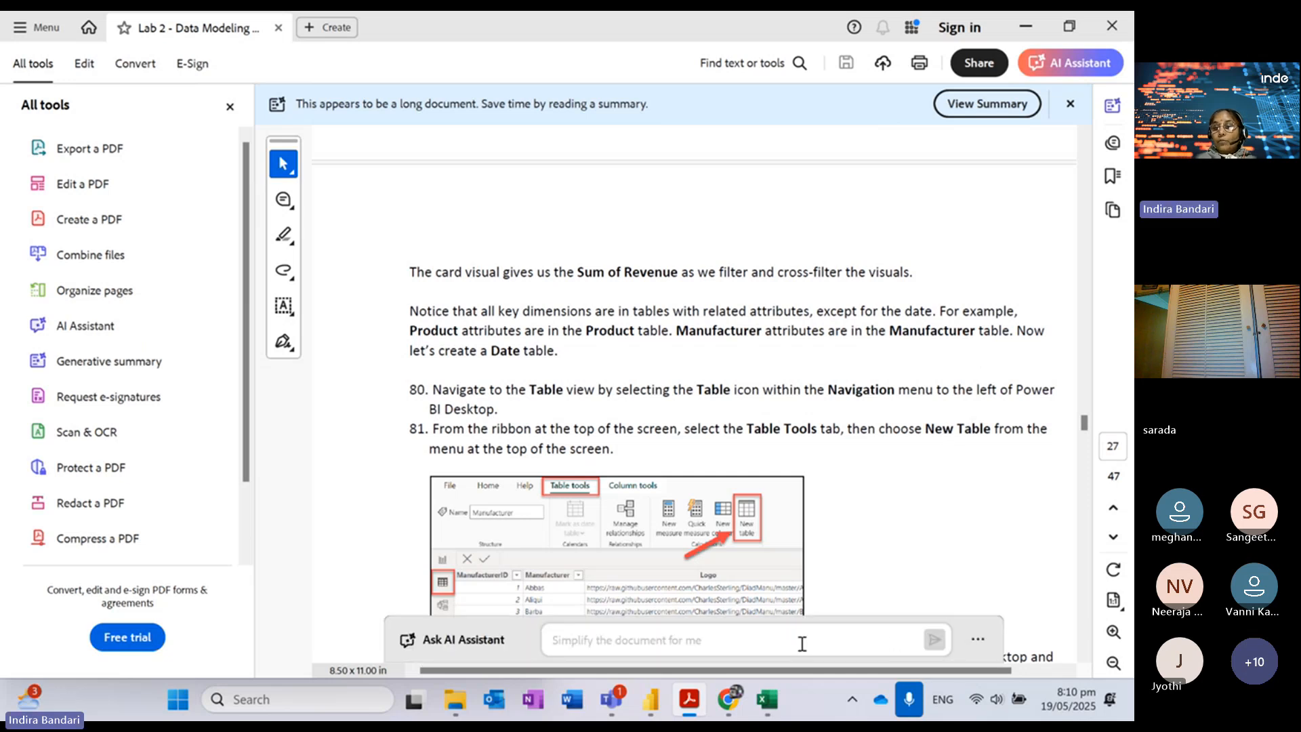
# Step: Cross-filter the report by the VanArsdel tile and USA bar, then clear it and select the slicer
pyautogui.click(1029, 27)
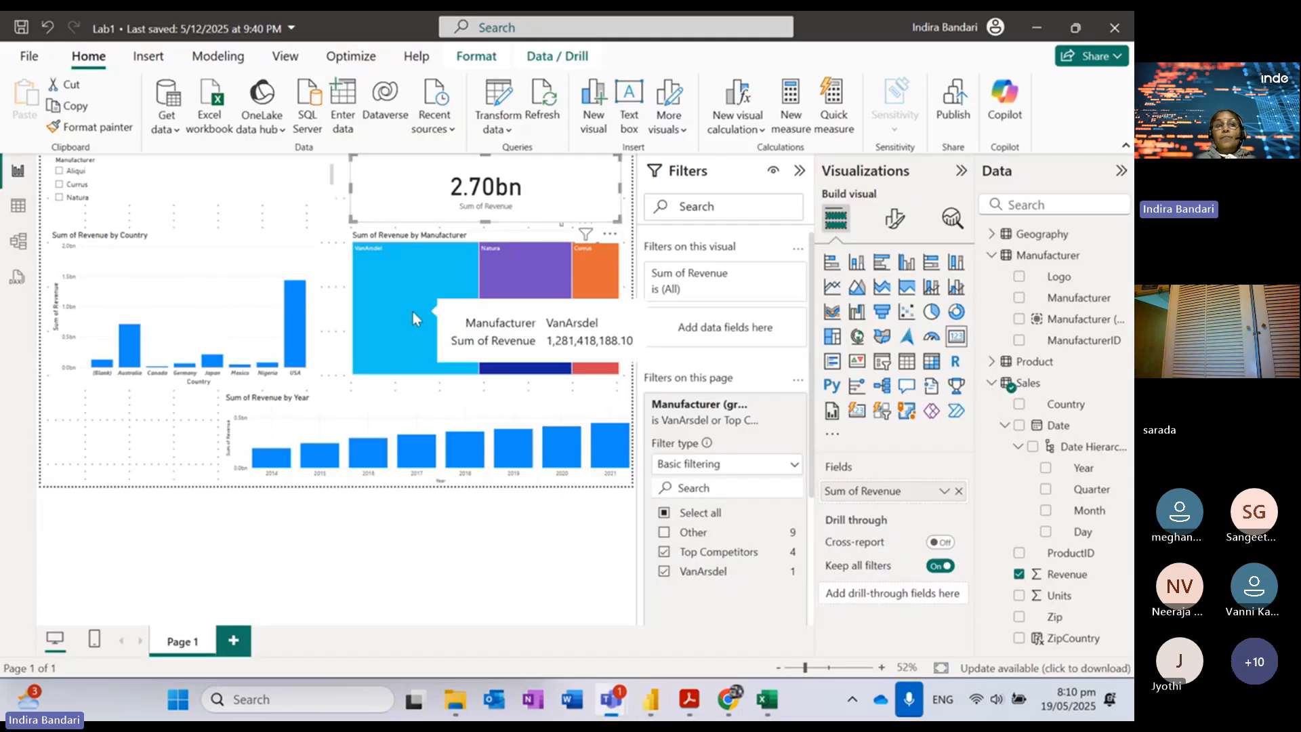
pyautogui.click(421, 289)
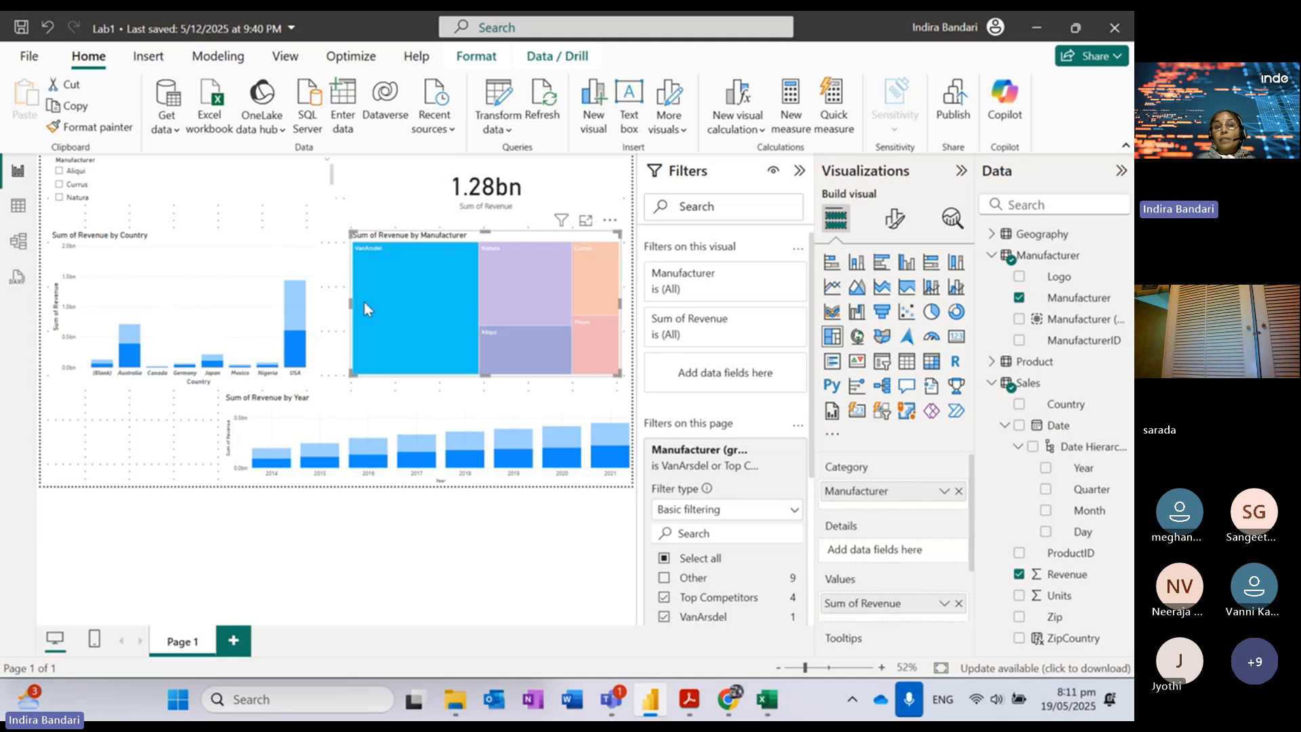
pyautogui.click(291, 350)
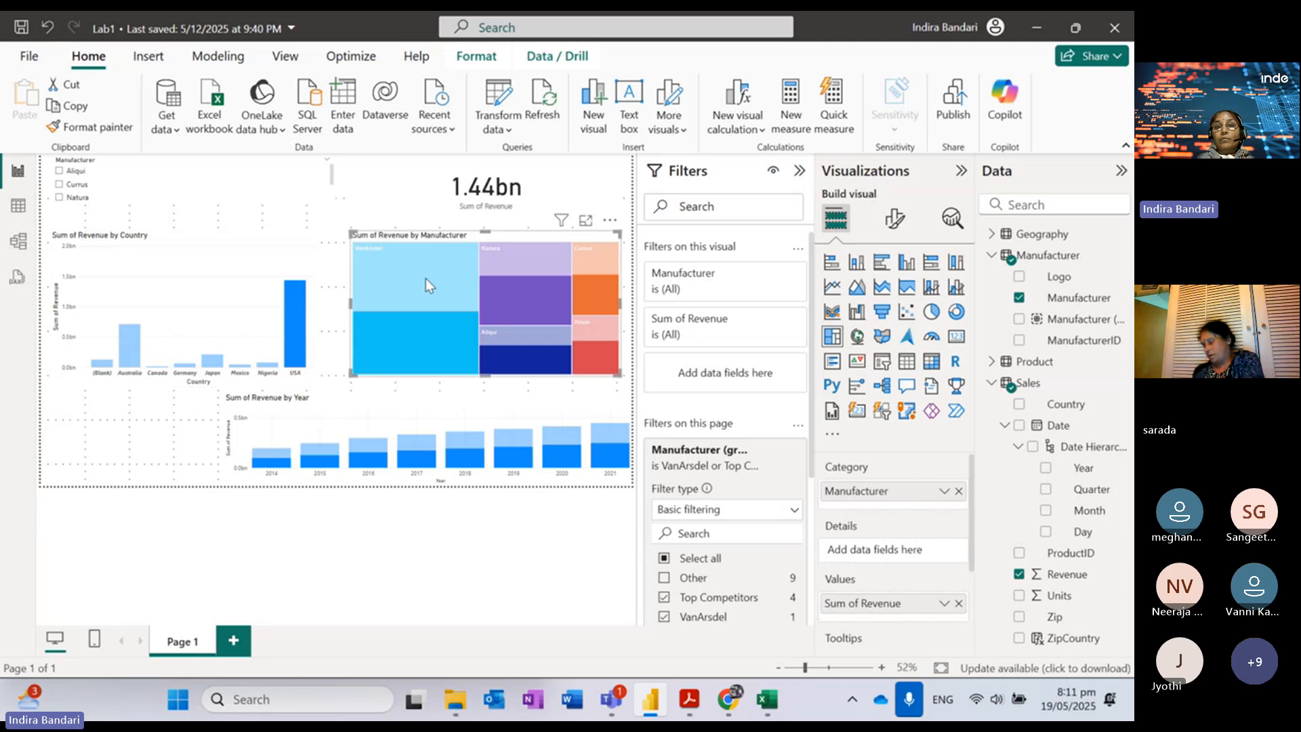
pyautogui.moveTo(425, 278)
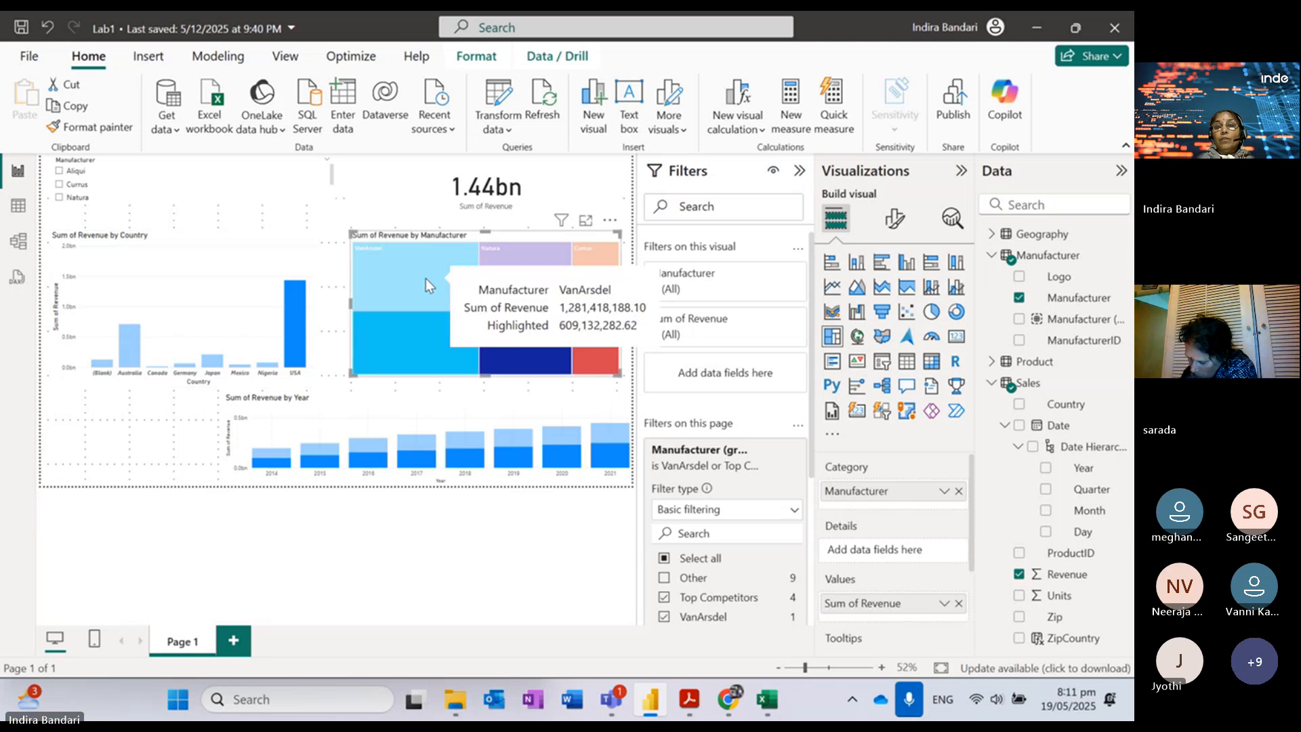
pyautogui.moveTo(291, 309)
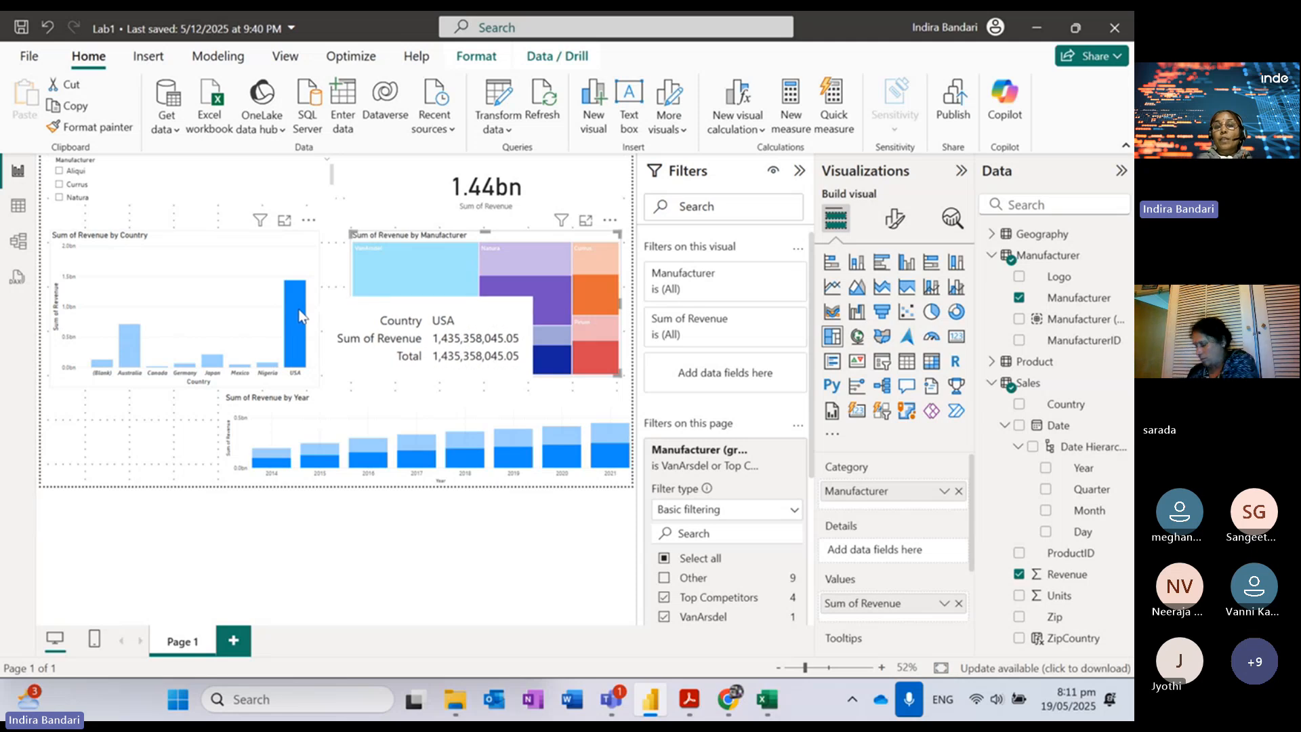
pyautogui.moveTo(365, 249)
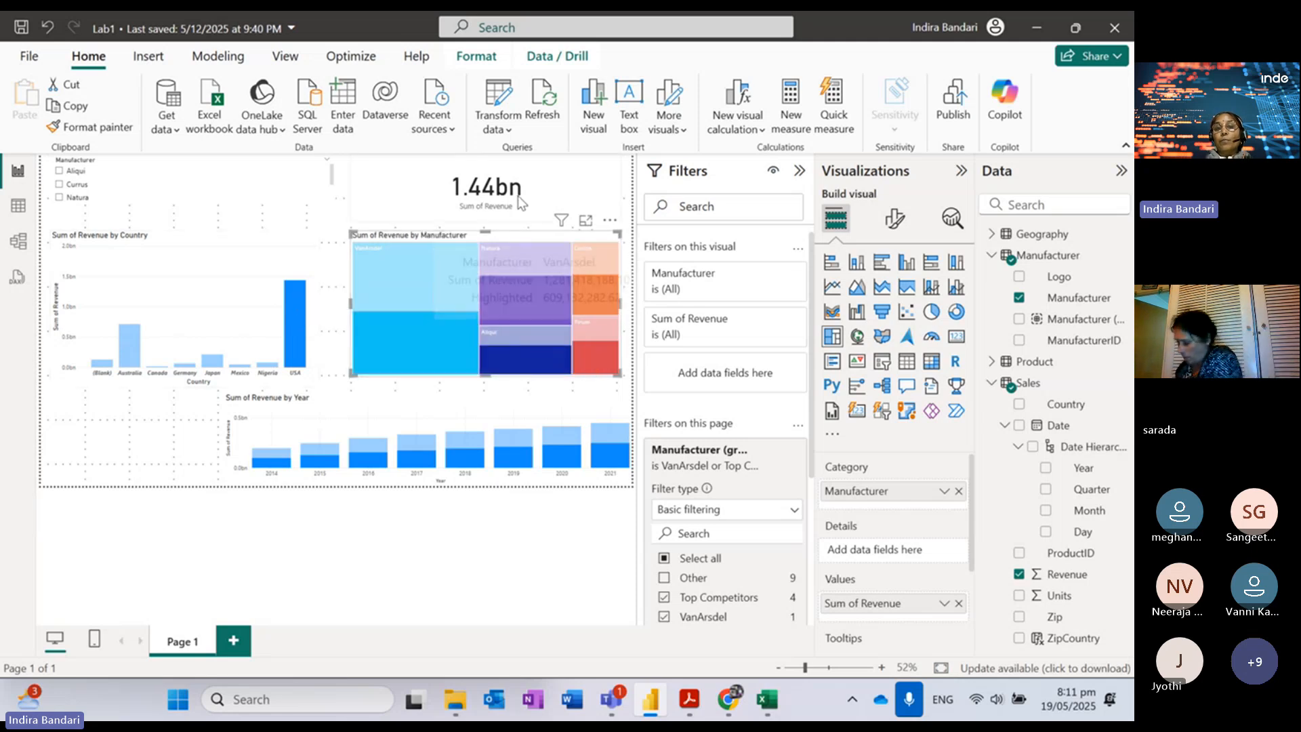
pyautogui.click(424, 338)
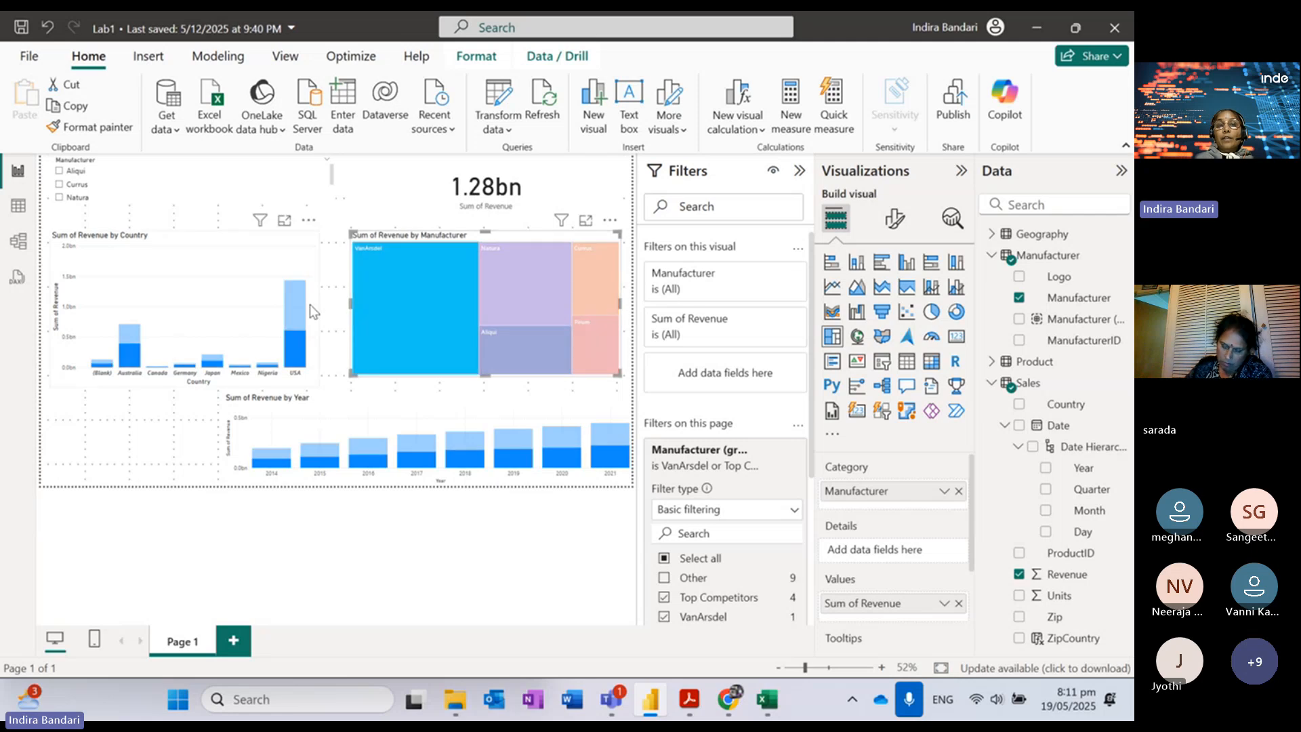
pyautogui.click(412, 336)
pyautogui.click(71, 173)
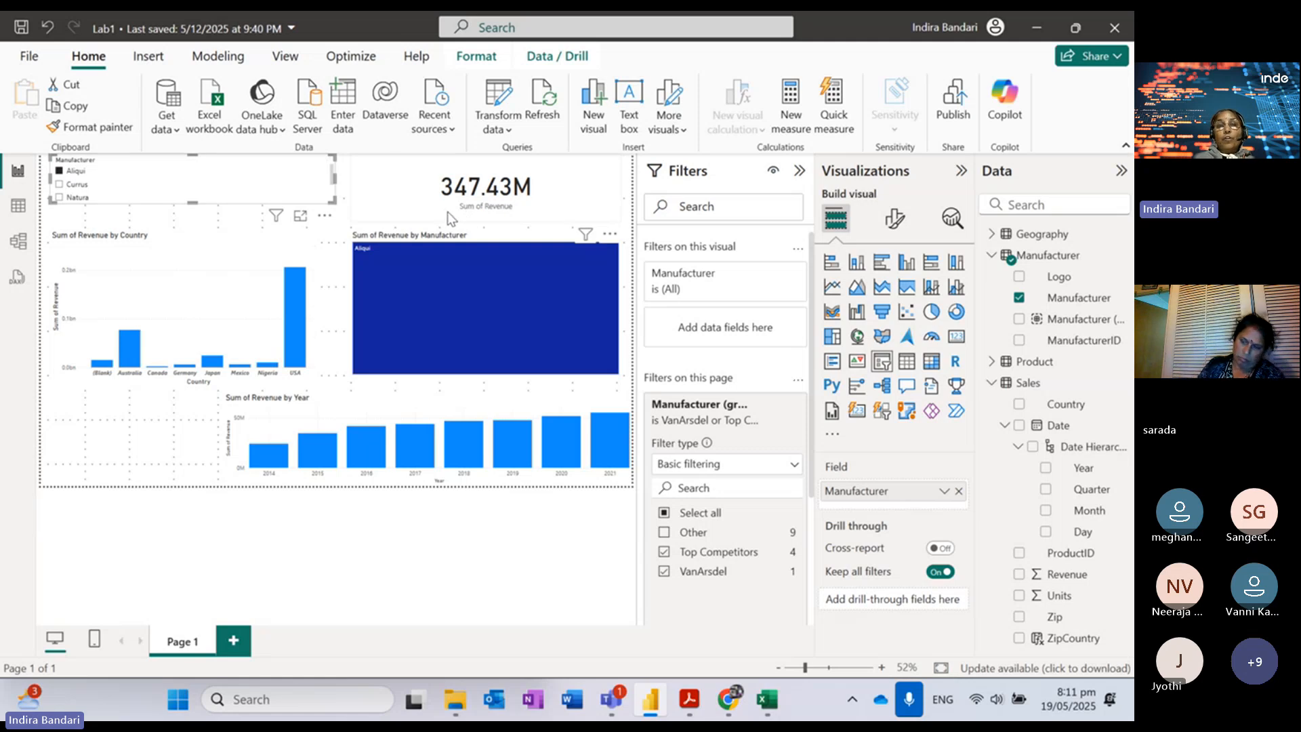
# Step: Toggle Currus and Natura in the Manufacturer slicer, leaving all manufacturers shown
pyautogui.click(58, 184)
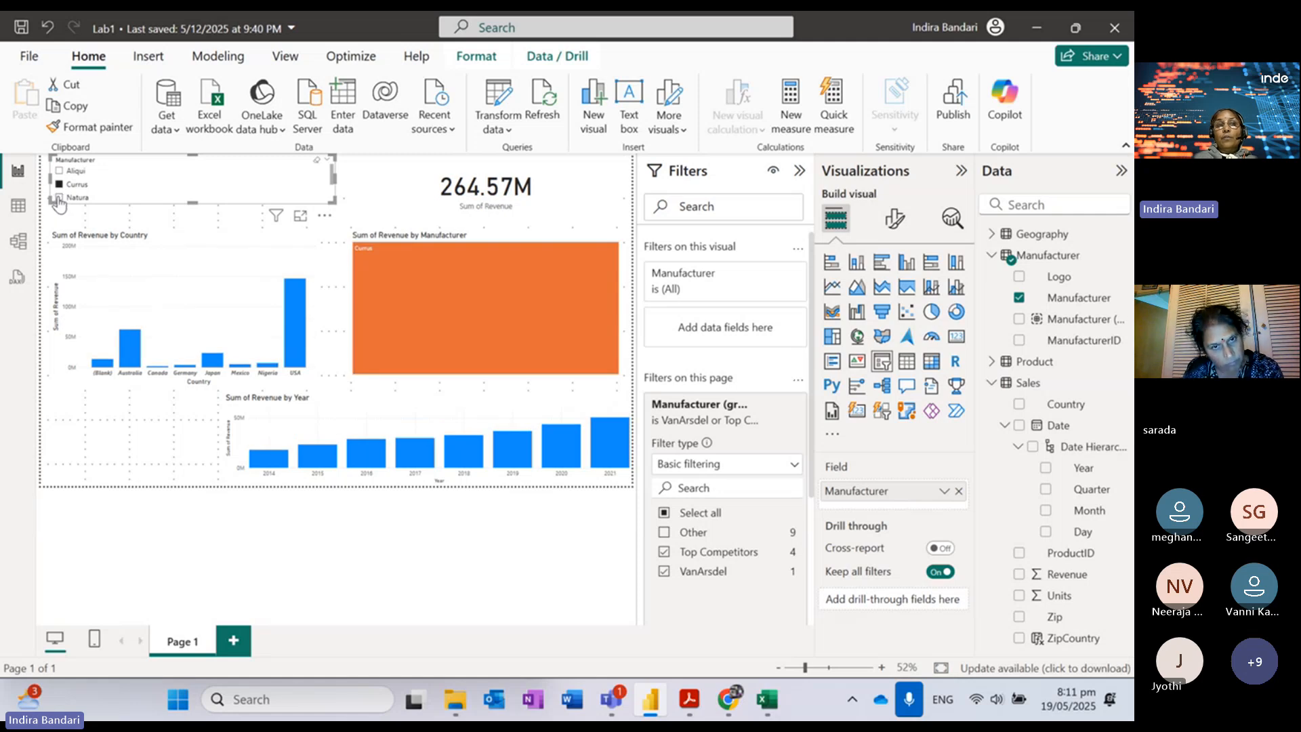
pyautogui.click(59, 198)
pyautogui.click(59, 199)
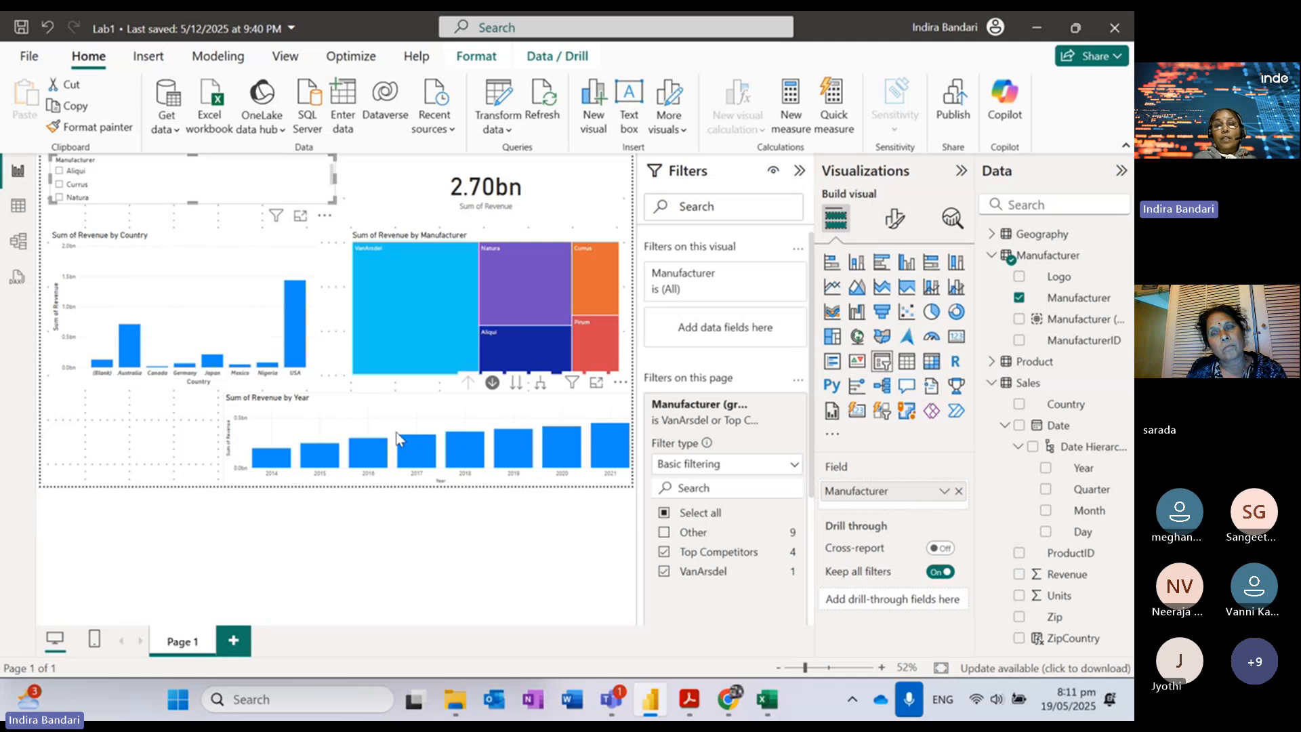
# Step: Drill into 2015's quarters on the revenue chart, then back up to yearly totals
pyautogui.click(326, 459)
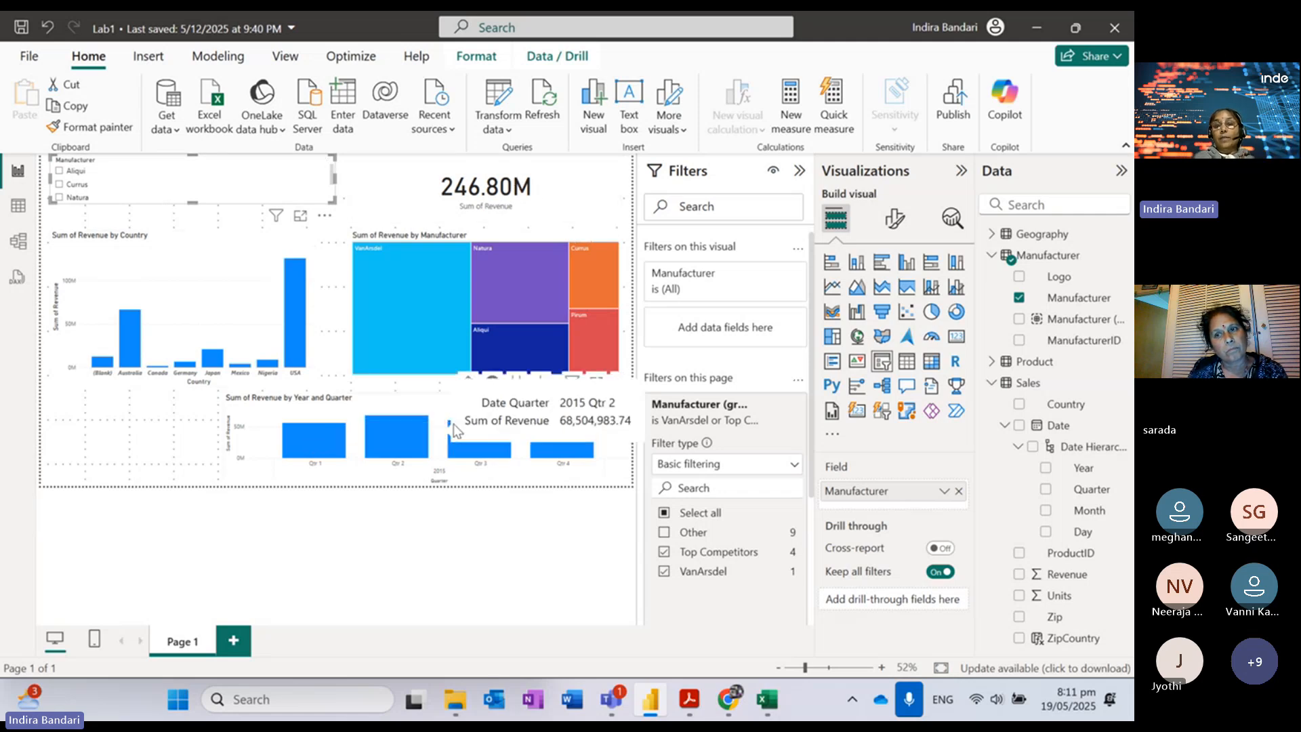
pyautogui.click(467, 384)
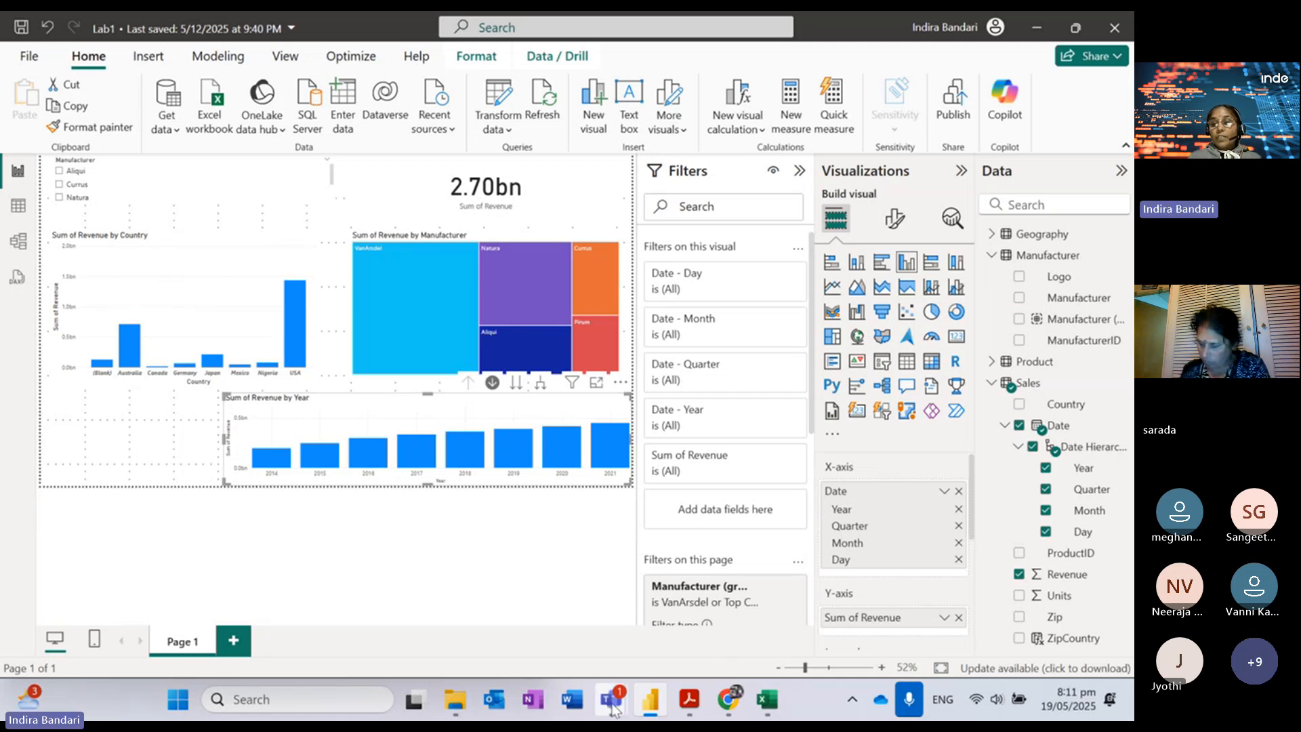
pyautogui.moveTo(612, 706)
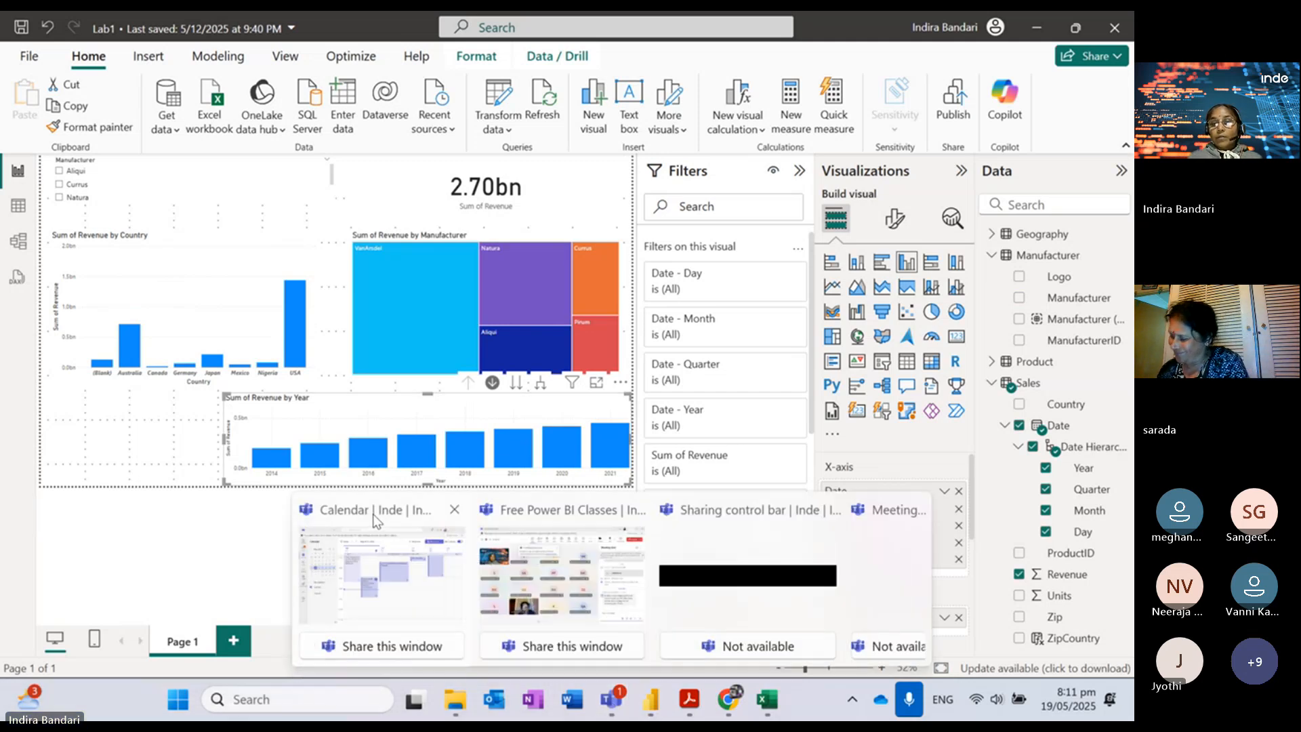
pyautogui.click(562, 572)
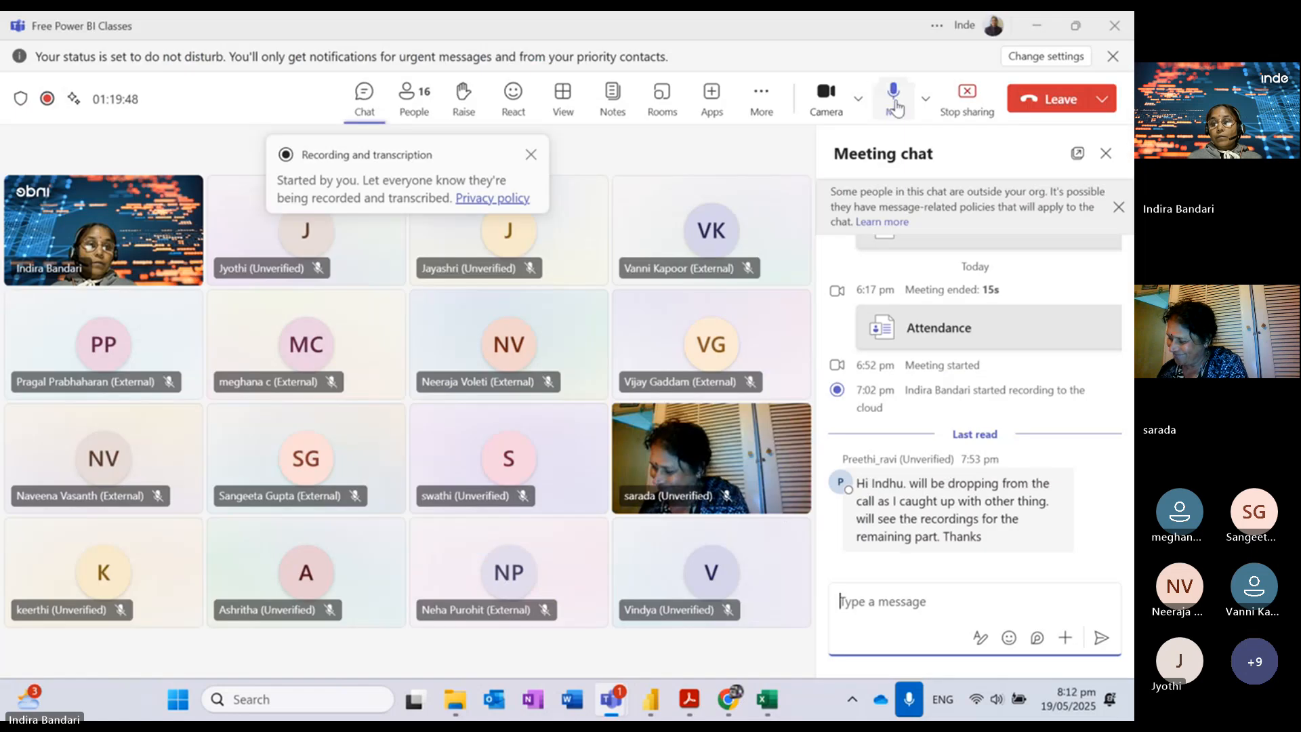
pyautogui.click(895, 107)
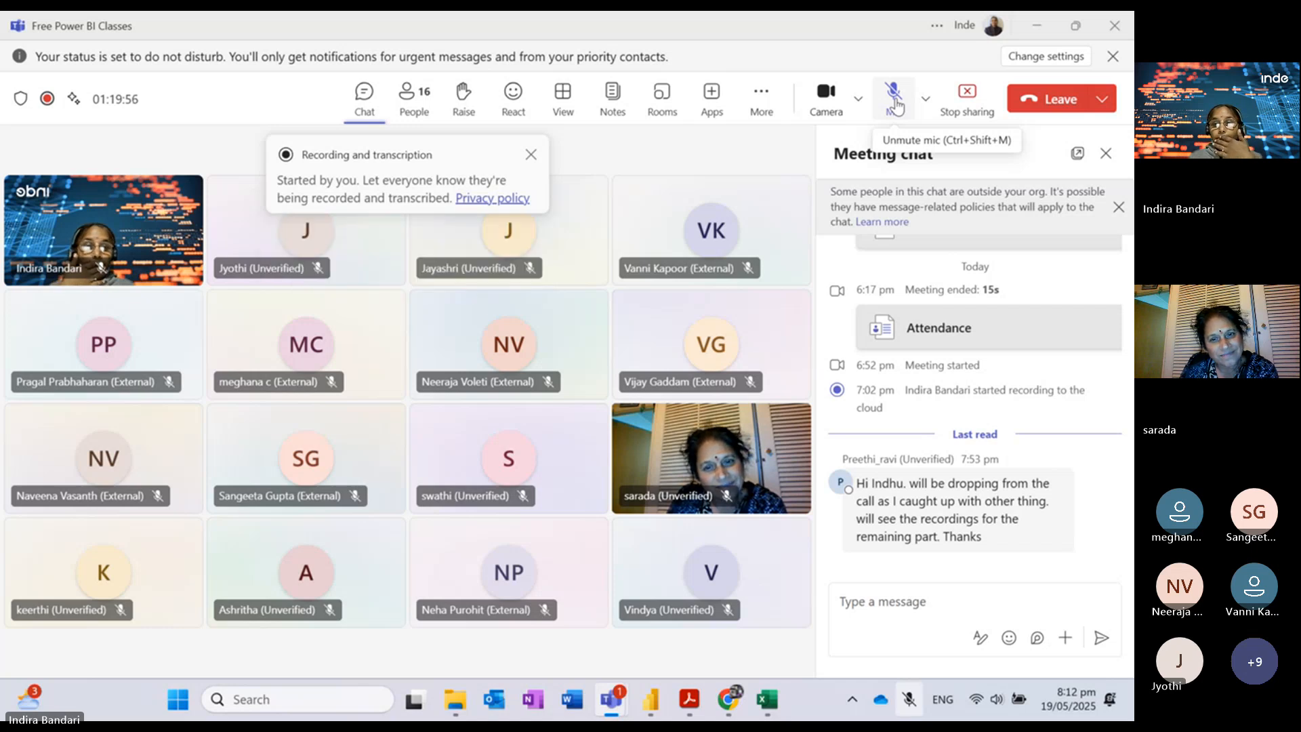
pyautogui.click(894, 105)
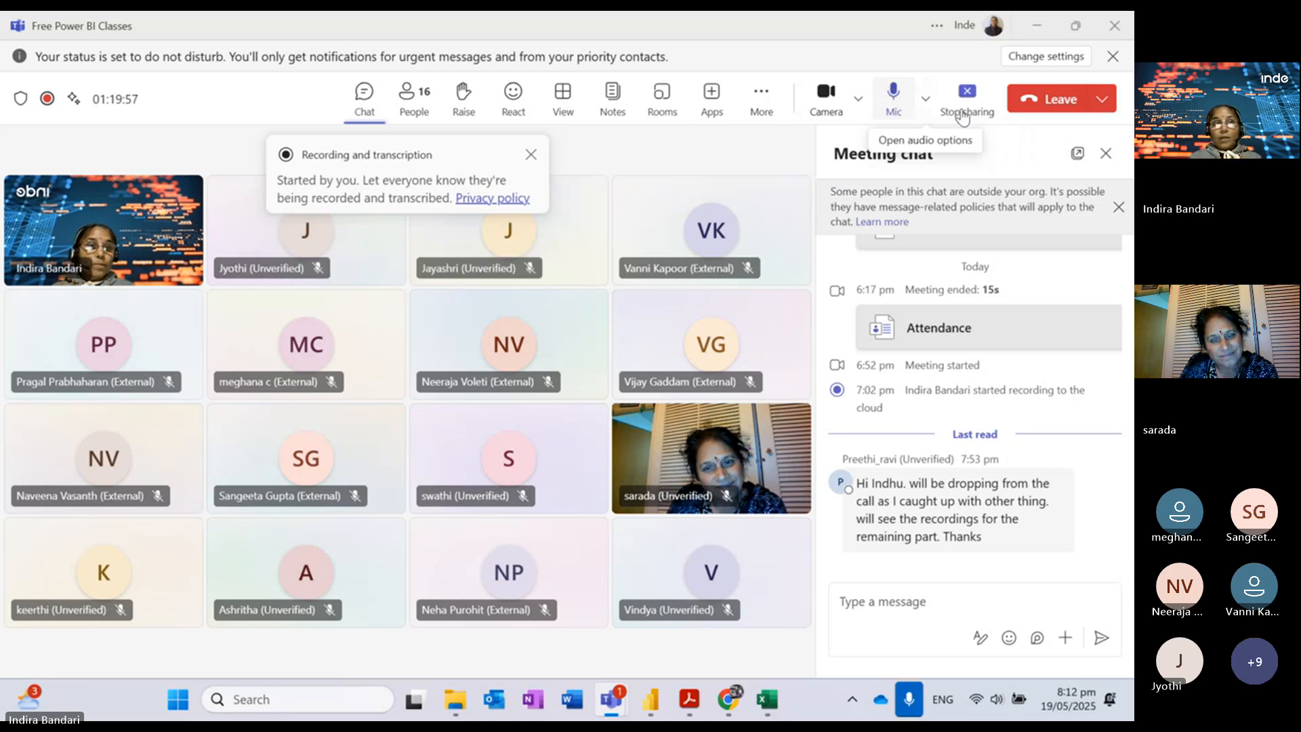
pyautogui.click(1038, 27)
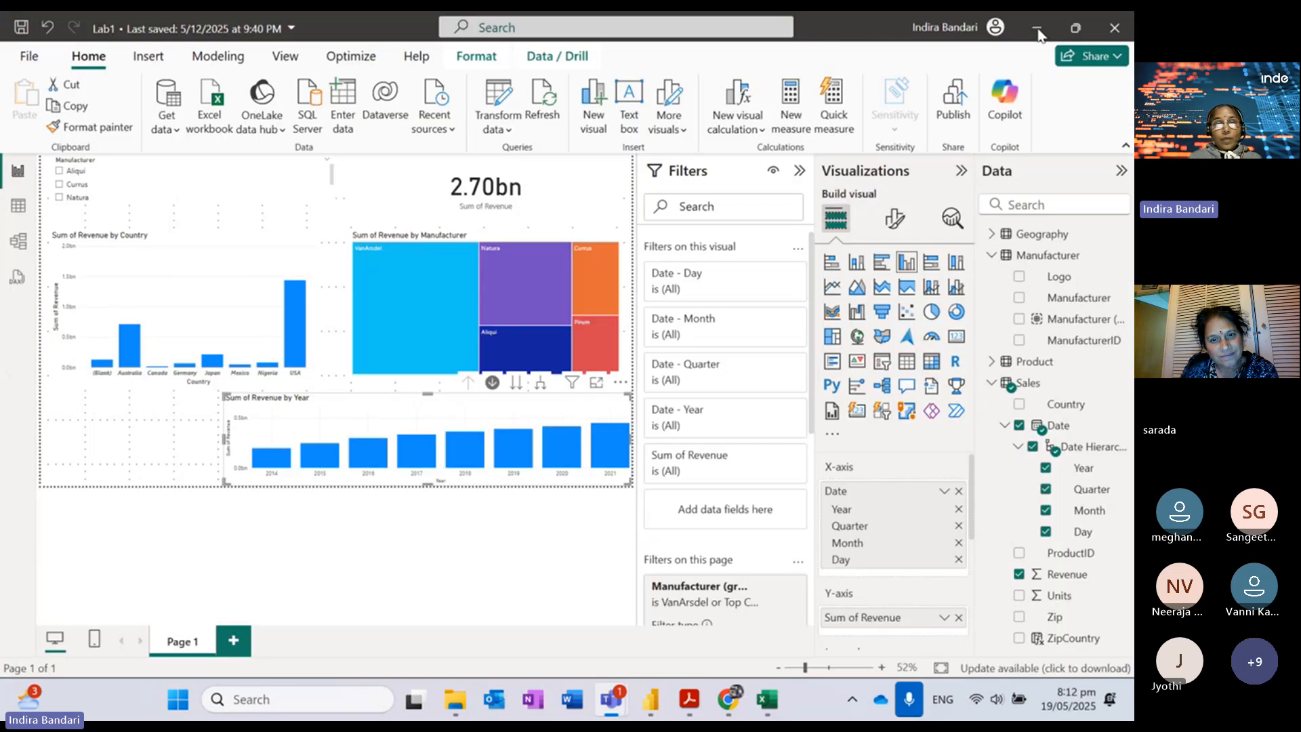
# Step: Select the Date = CALENDAR formula at step 82 in the lab PDF, then return to the Lab1 report
pyautogui.click(684, 711)
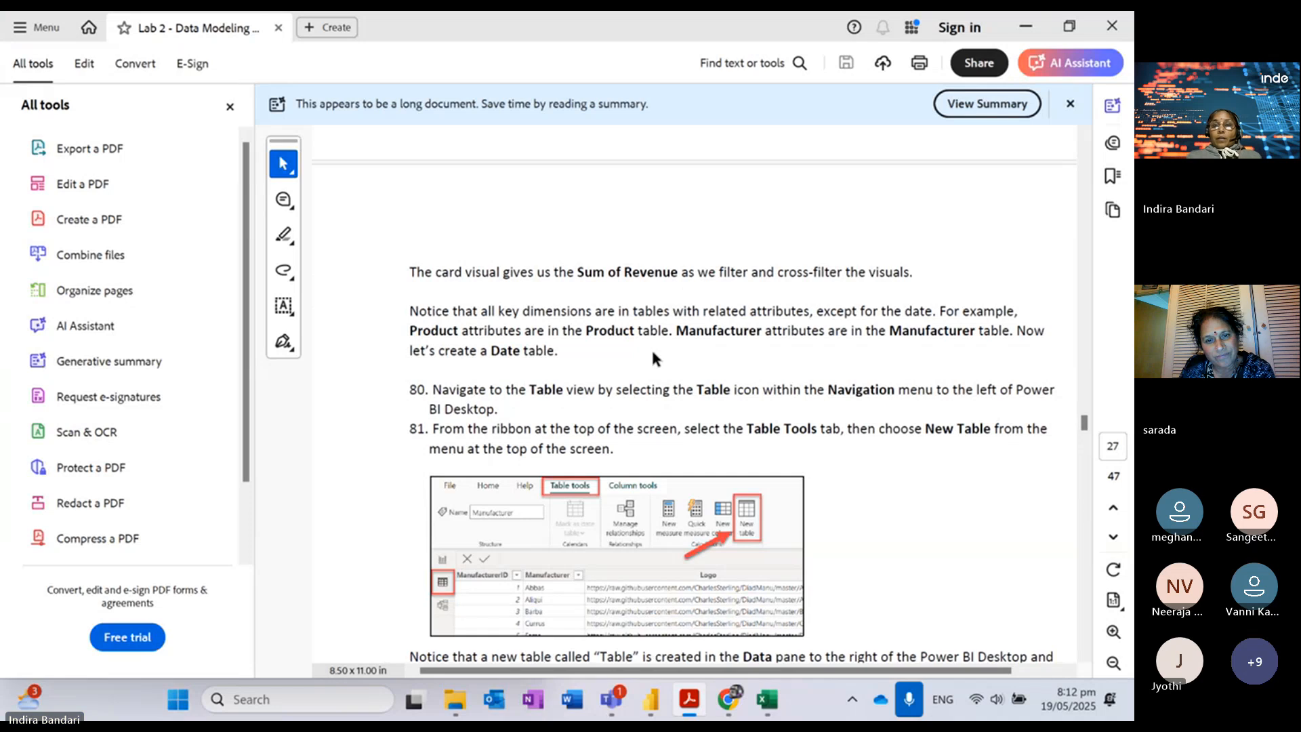
pyautogui.click(112, 149)
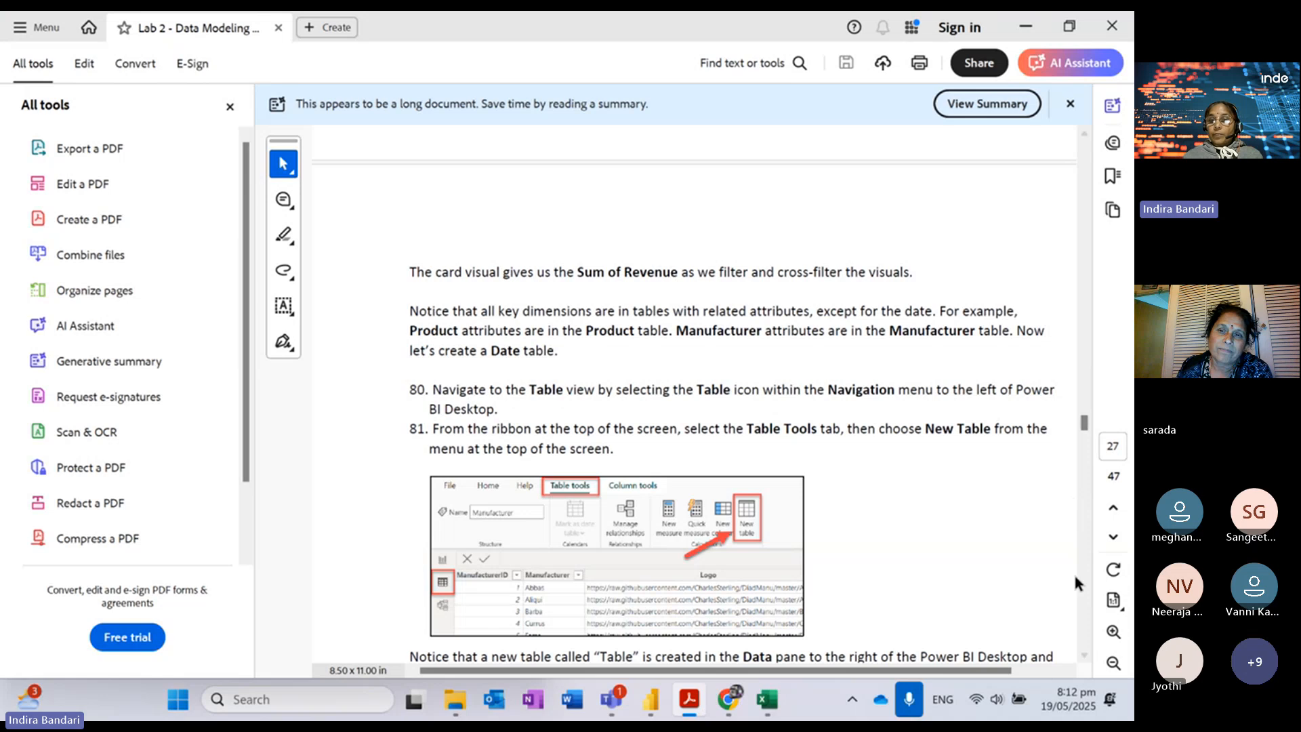
pyautogui.scroll(-5, 1085, 665)
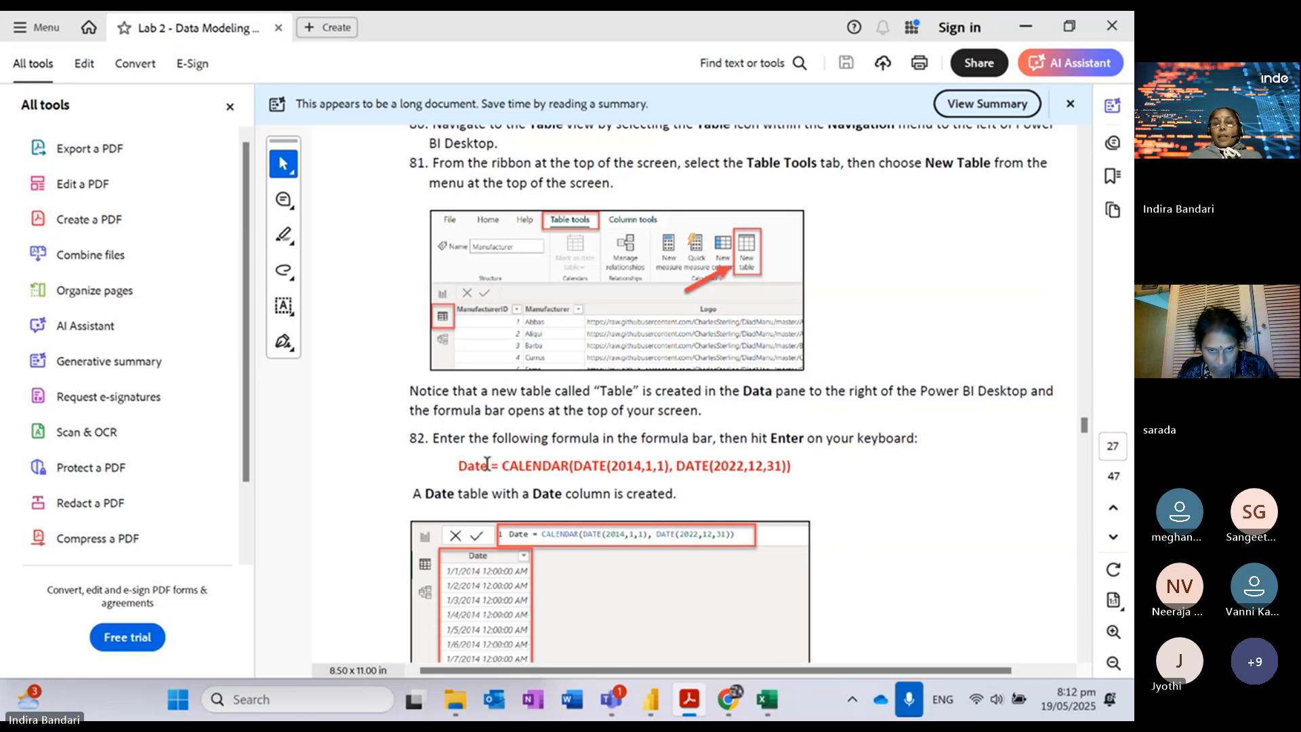
pyautogui.moveTo(460, 467); pyautogui.dragTo(796, 465)
pyautogui.hotkey('ctrl', 'c')
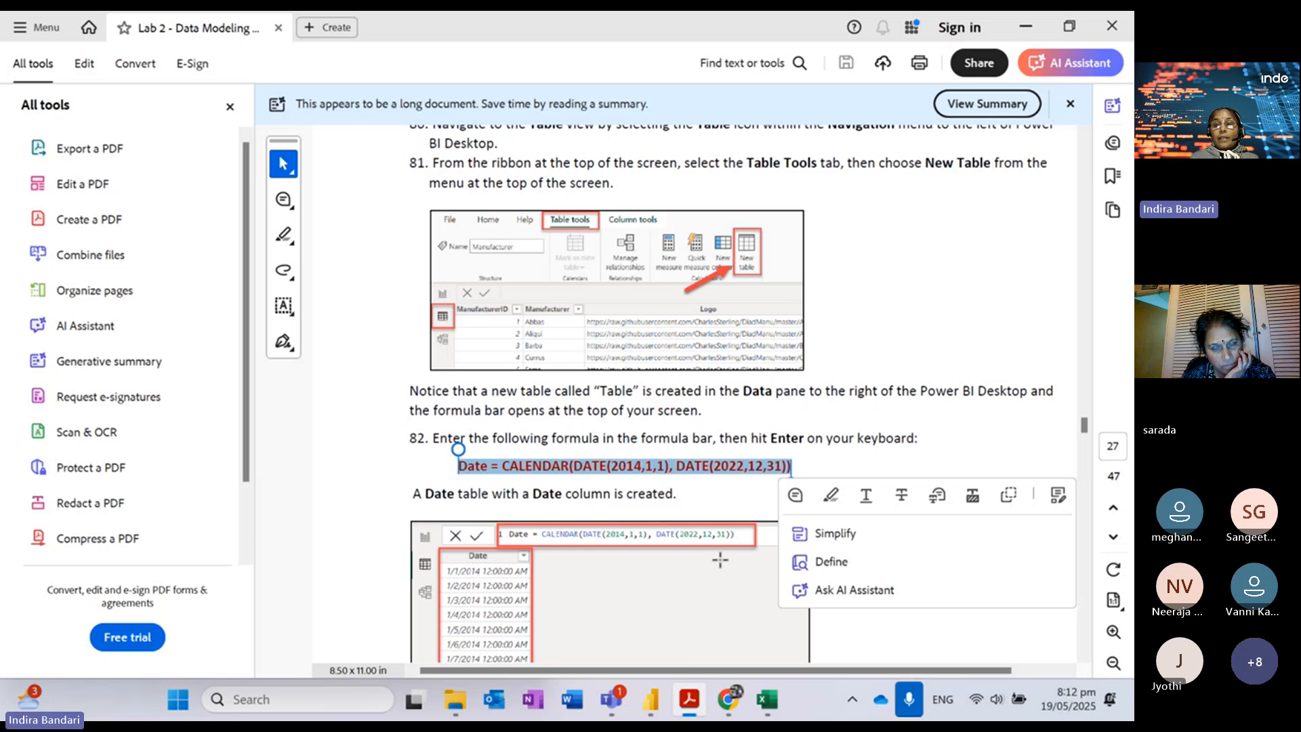
pyautogui.moveTo(662, 710)
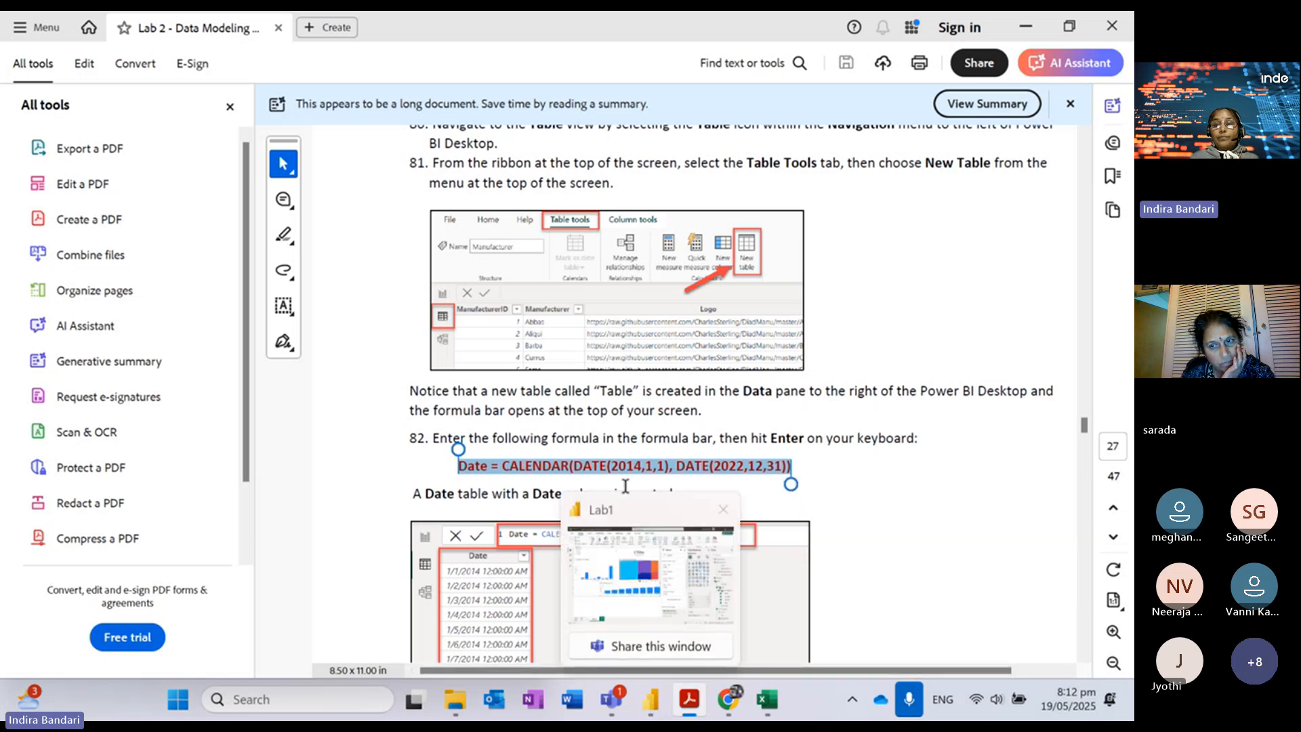
pyautogui.click(625, 520)
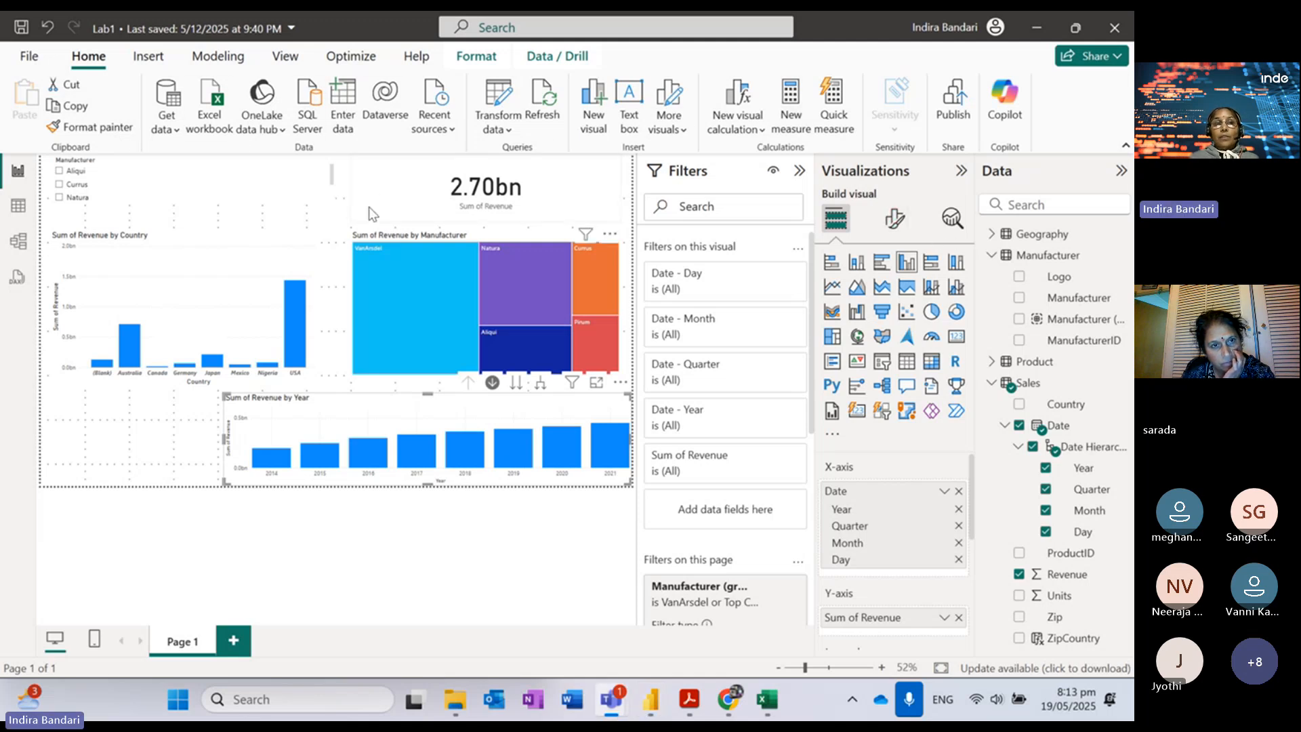
pyautogui.click(332, 210)
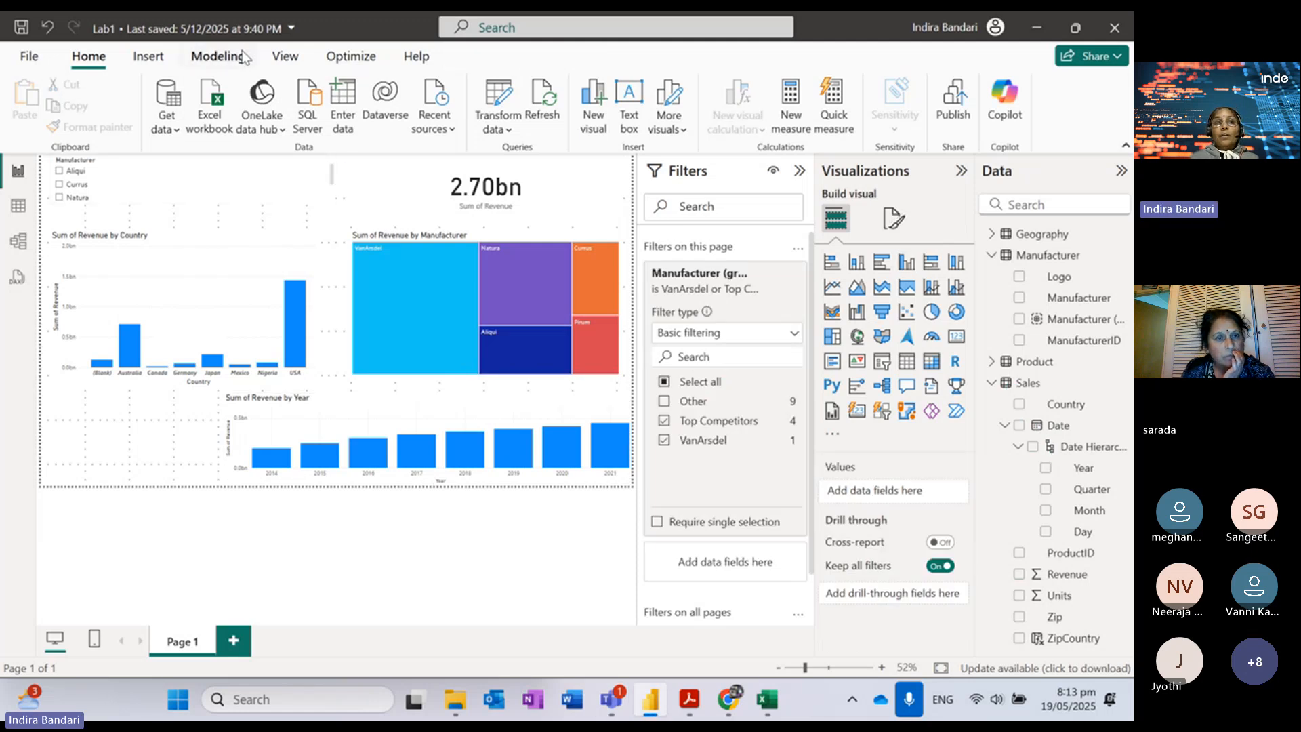
# Step: In Table view, start a new table with formula Date = CALENDAR(DATE(2014,1,1), DATE(2022,12,31))
pyautogui.click(18, 210)
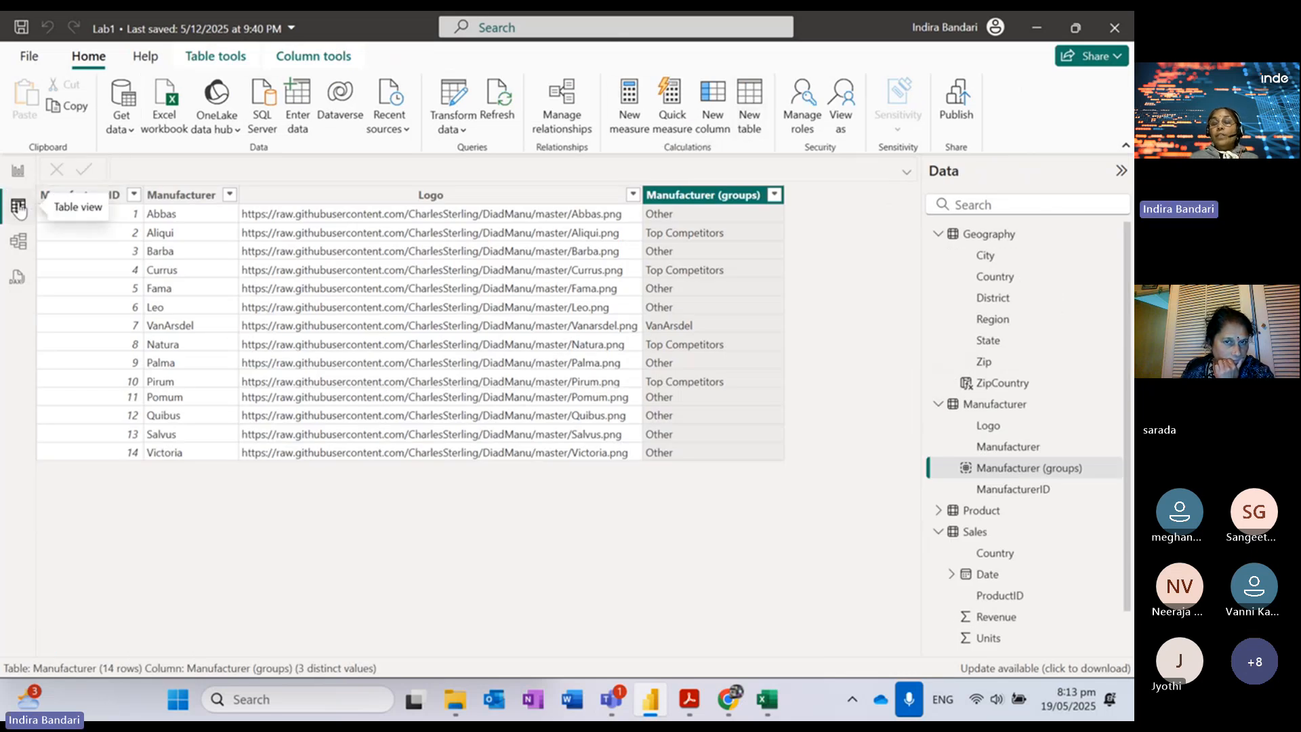
pyautogui.click(759, 122)
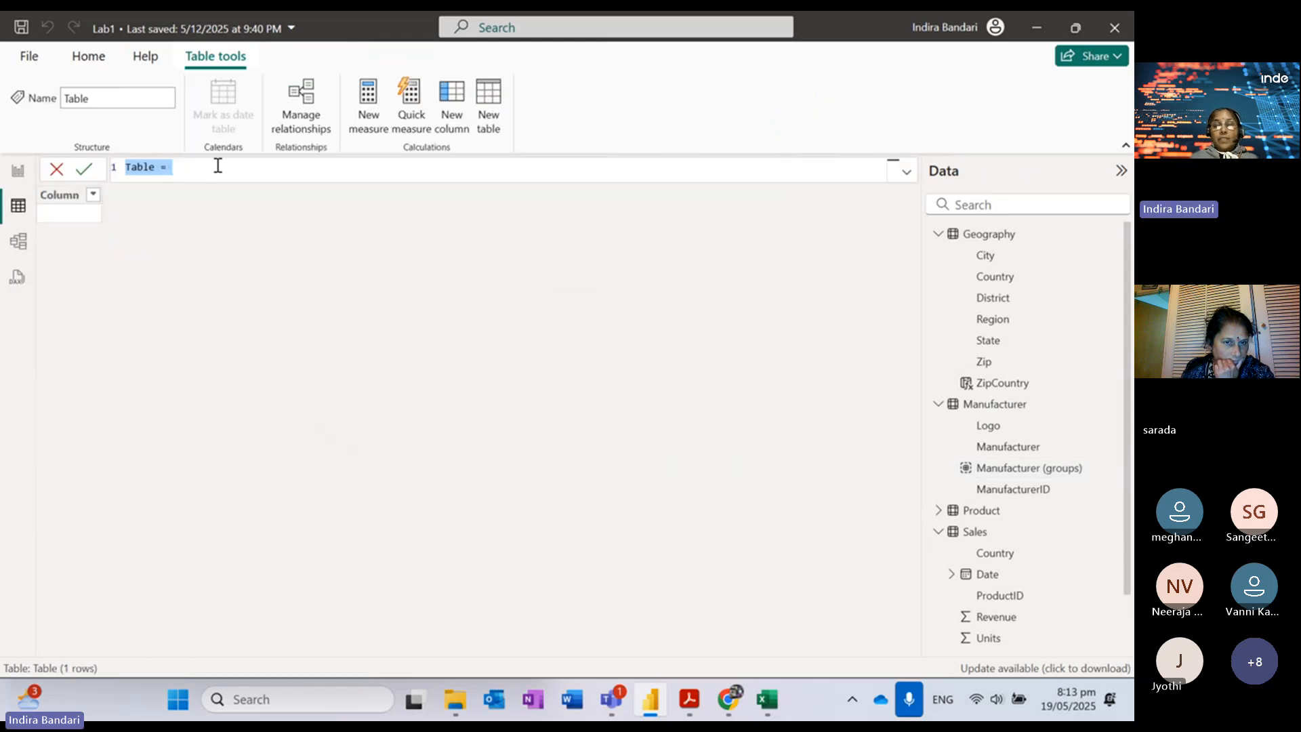
pyautogui.hotkey('ctrl', 'v')
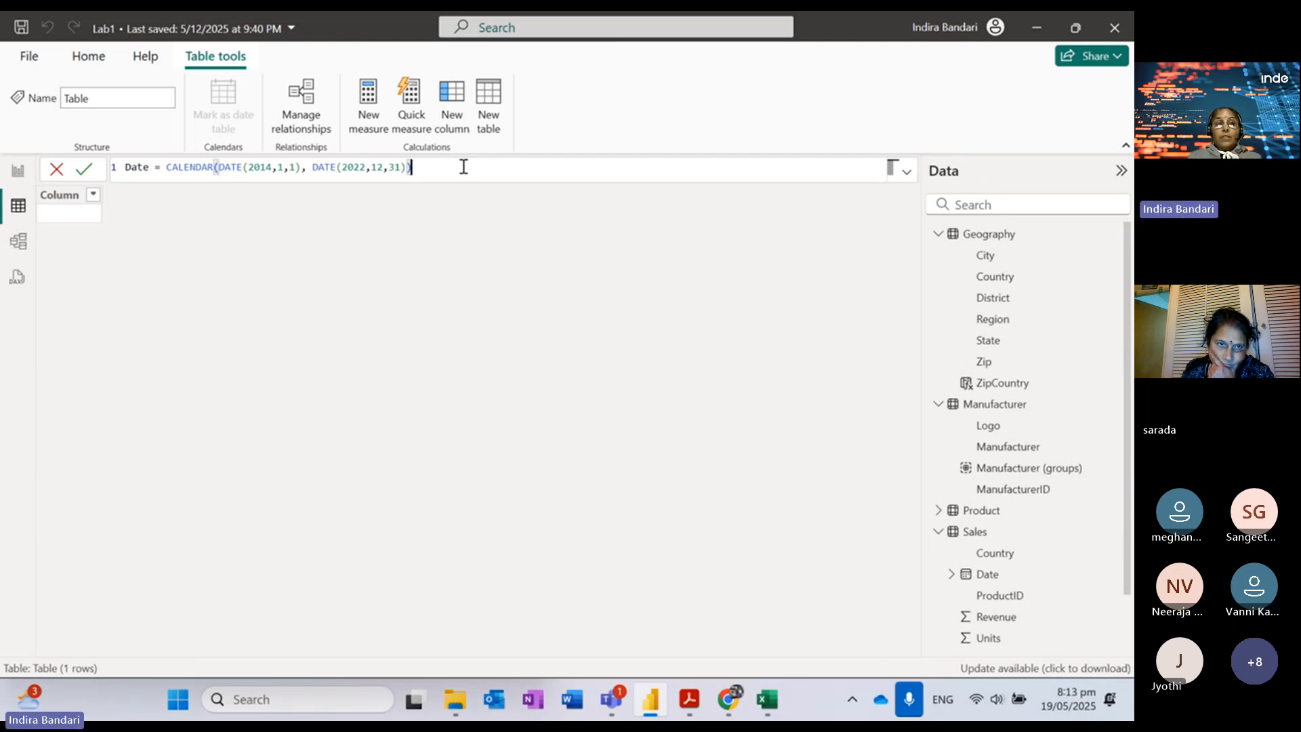
pyautogui.press('Return')
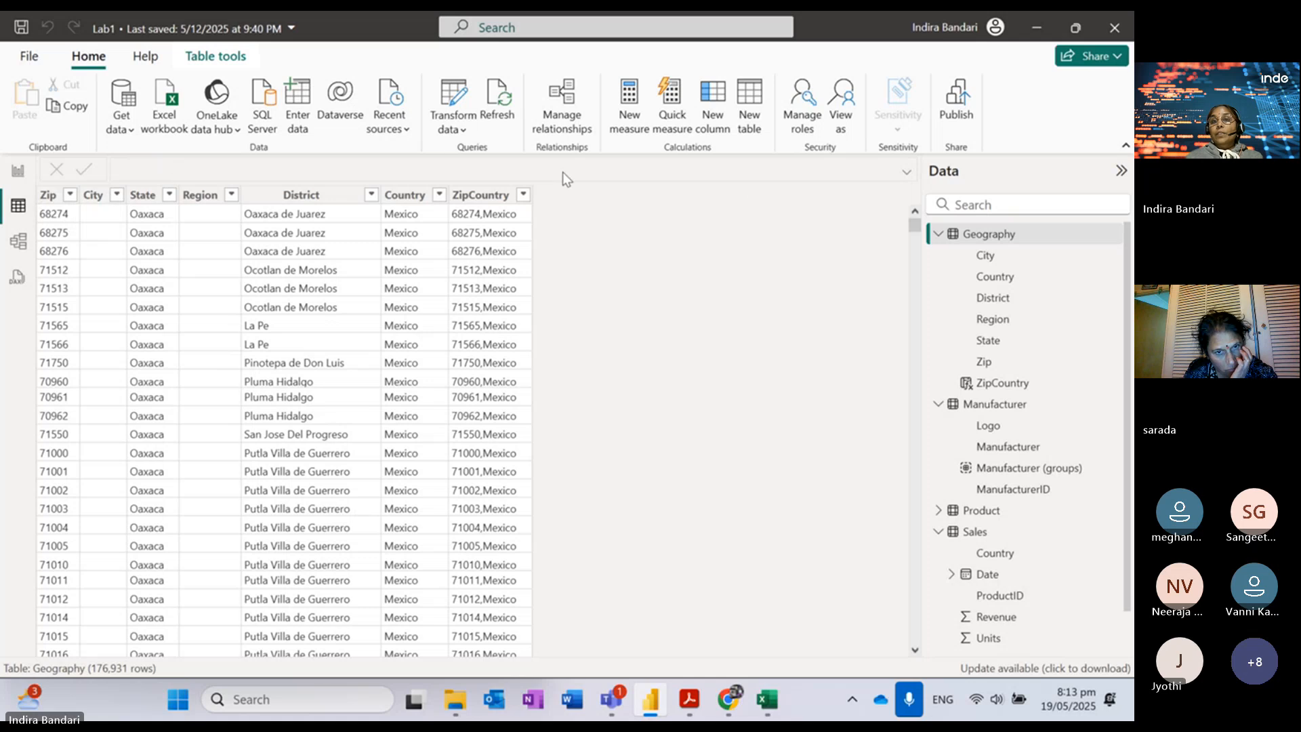
pyautogui.click(750, 117)
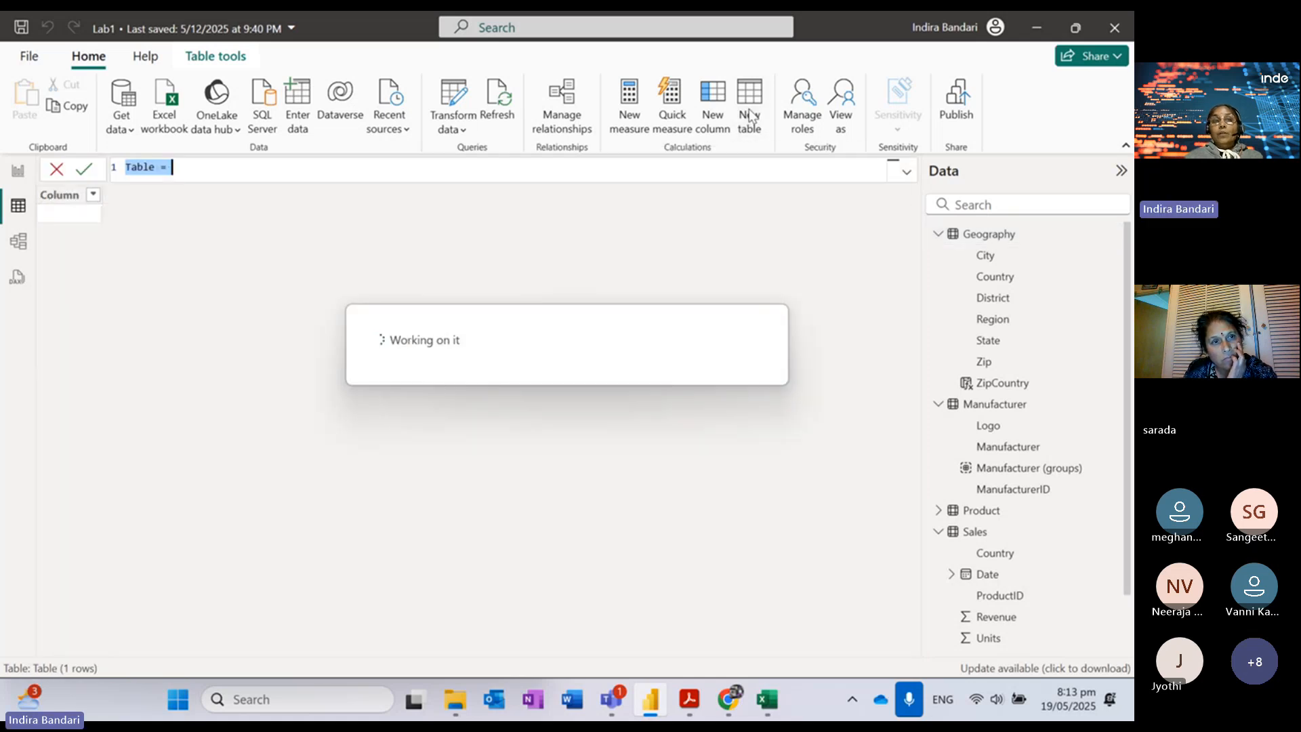
pyautogui.write('Date = CALENDAR(DATE(2014,1,1), DATE(2022,12,31))')
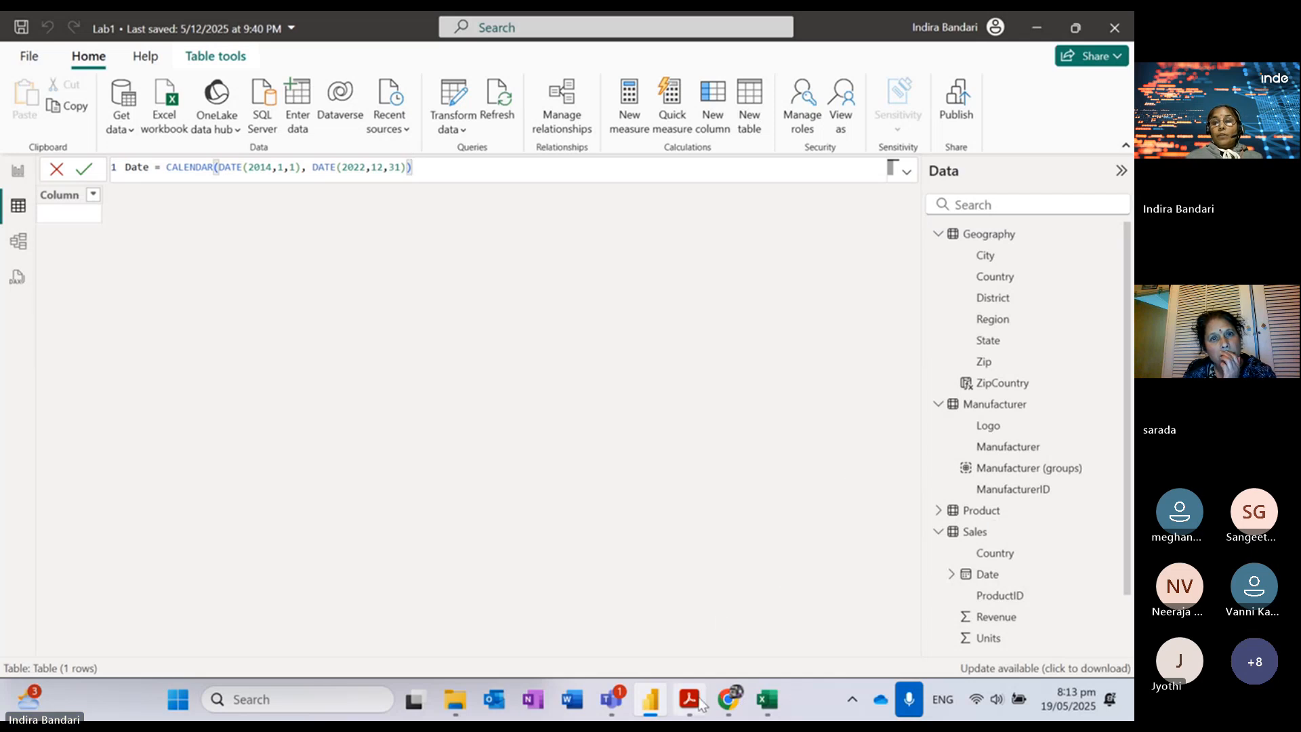
# Step: Commit the CALENDAR formula, producing a Date table of 3,287 daily dates from 1/01/2014
pyautogui.moveTo(697, 709)
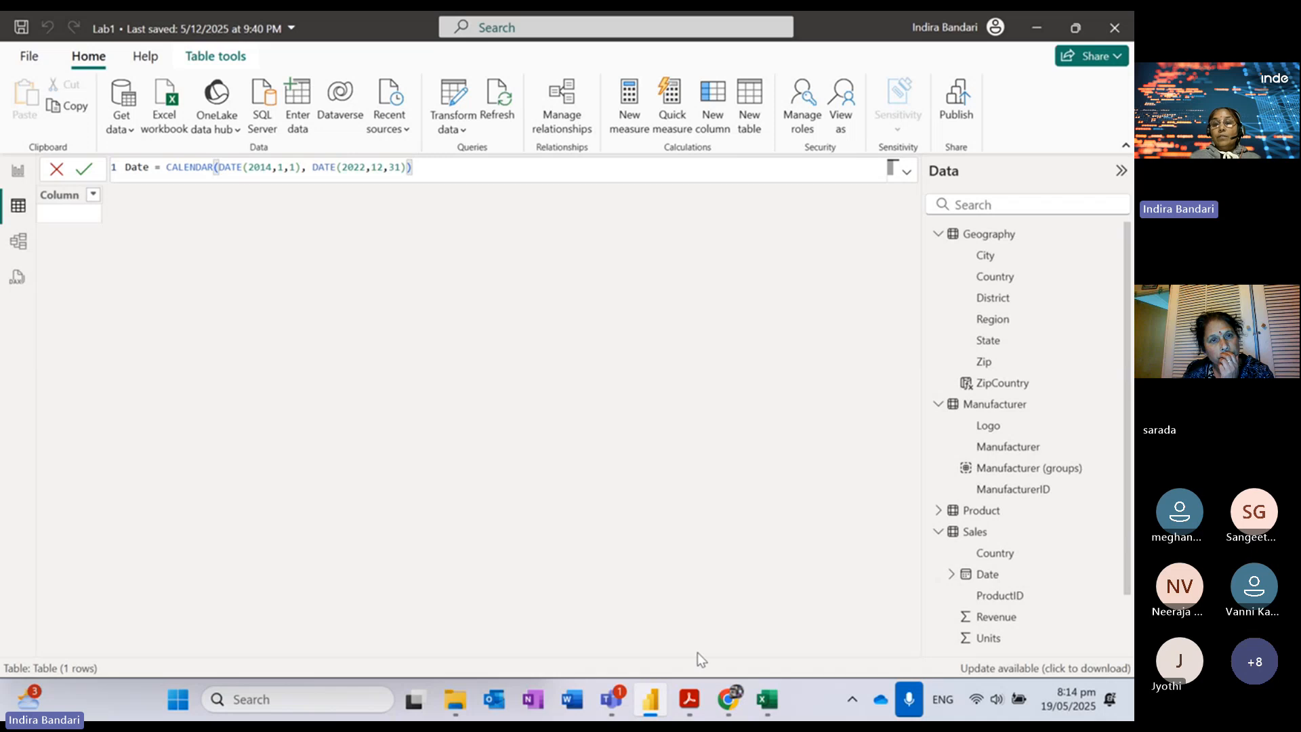
pyautogui.moveTo(620, 696)
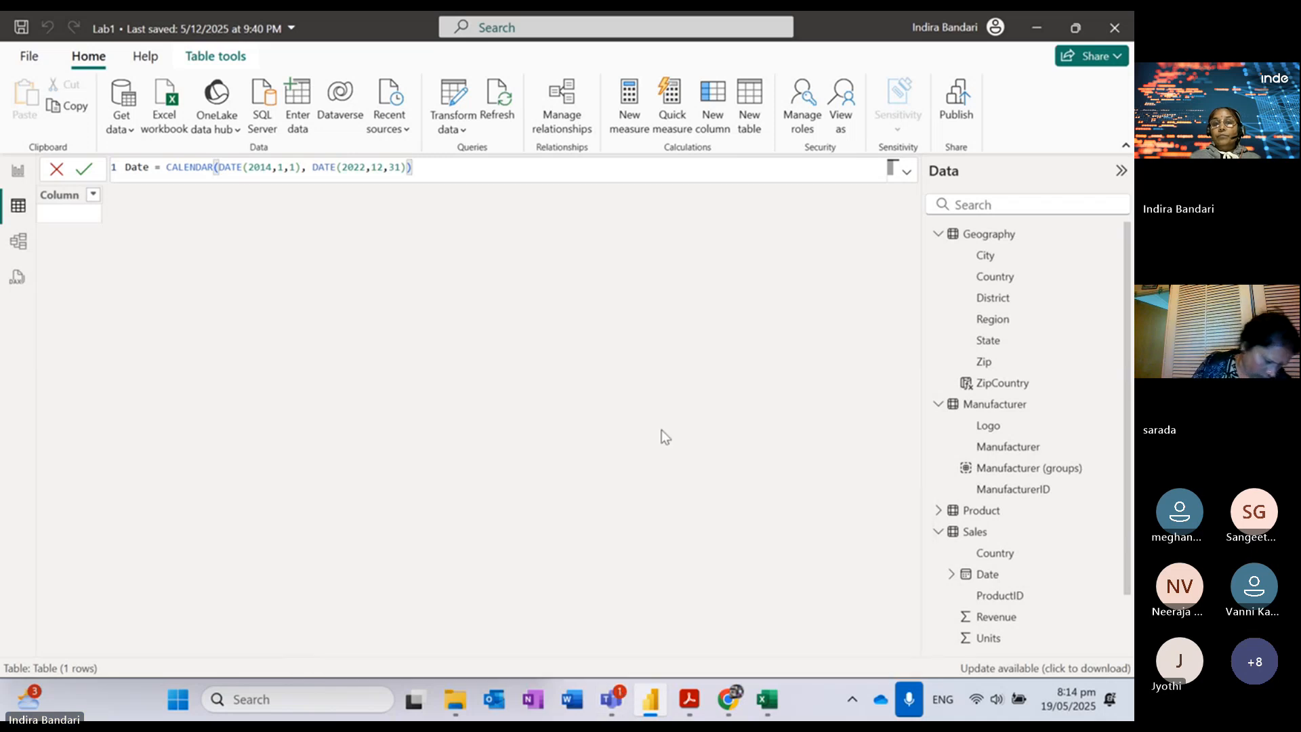
pyautogui.click(84, 175)
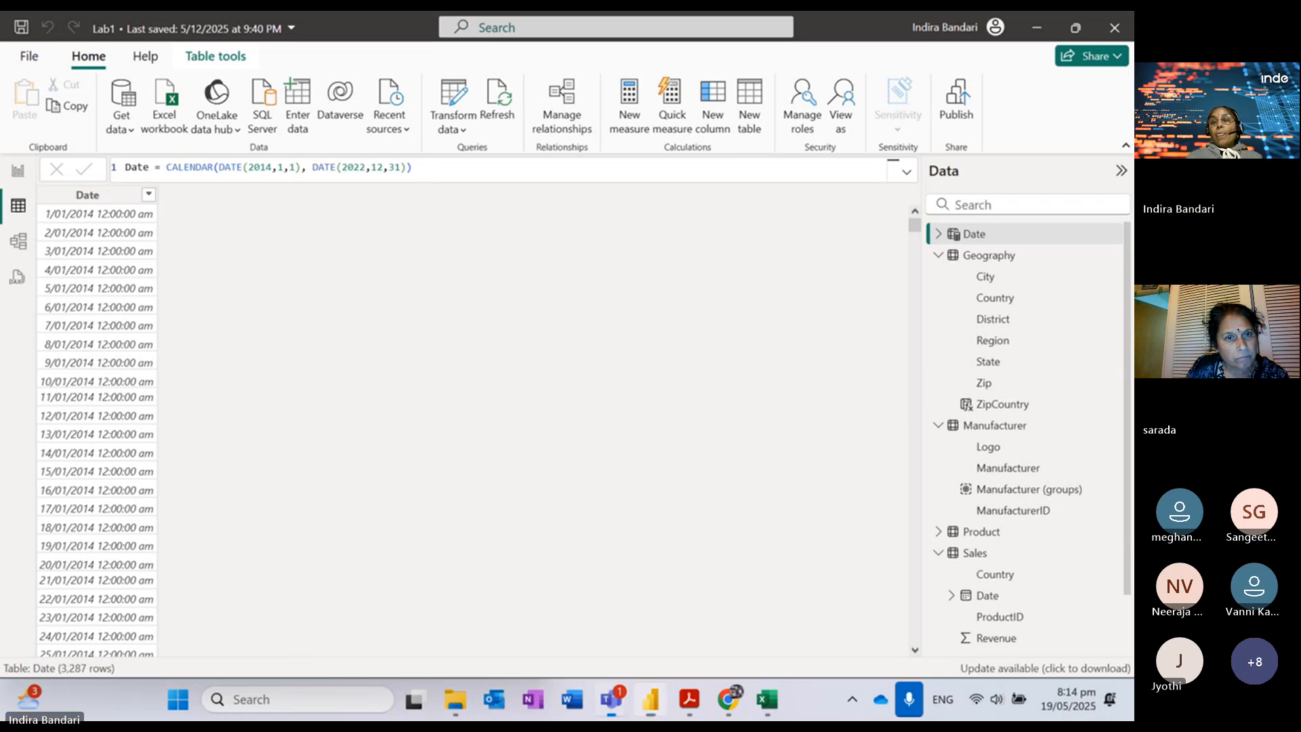
pyautogui.click(939, 553)
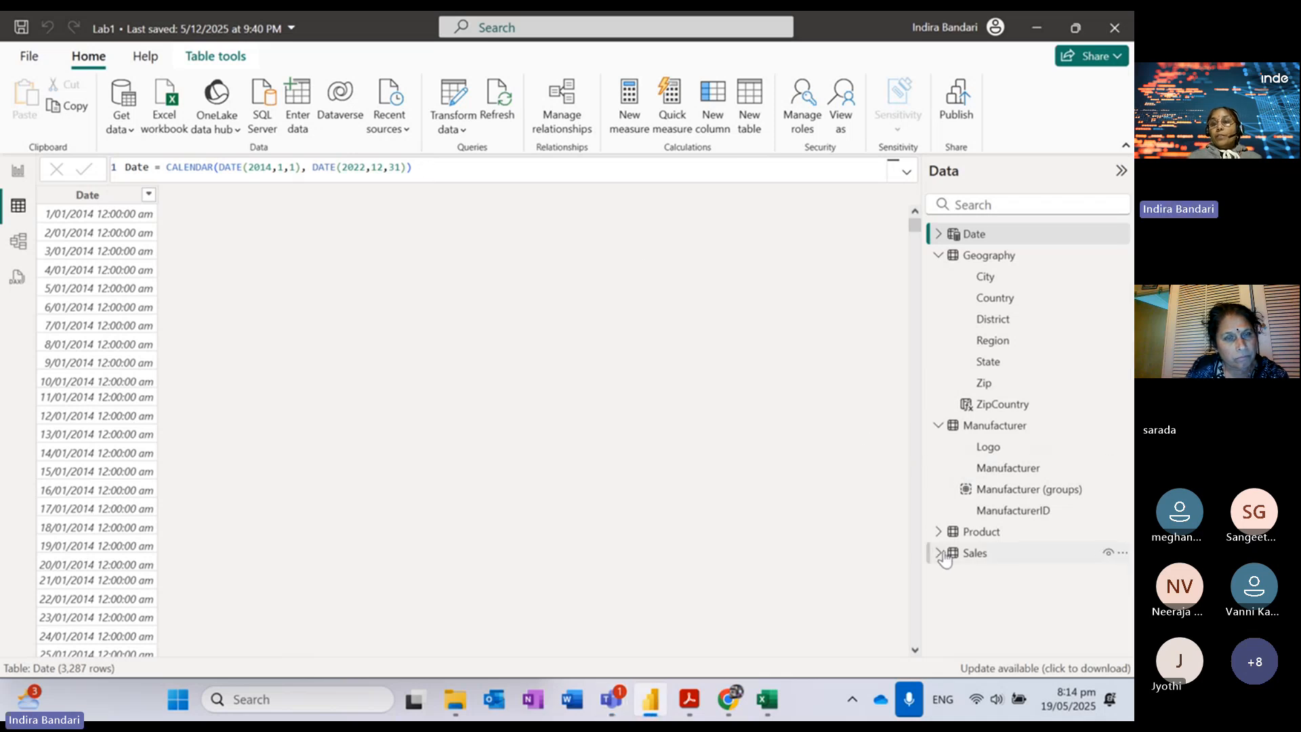
pyautogui.click(939, 255)
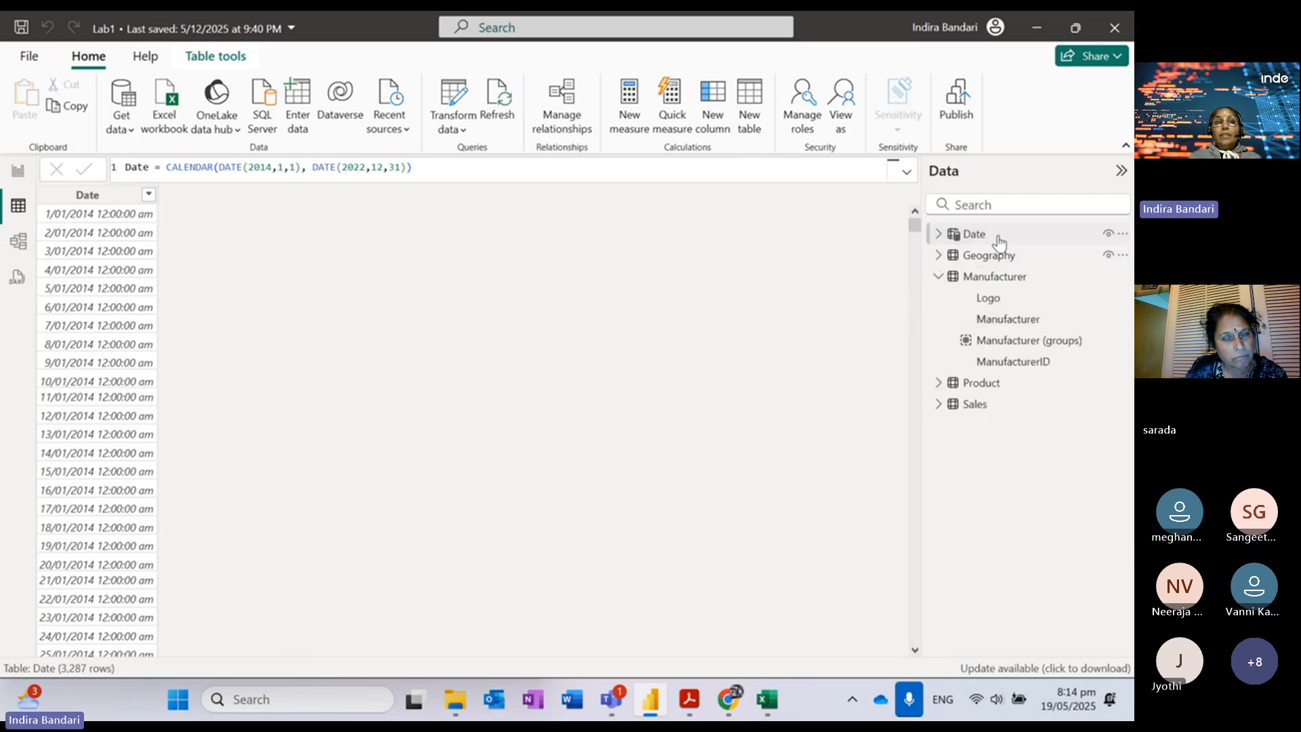
pyautogui.doubleClick(137, 166)
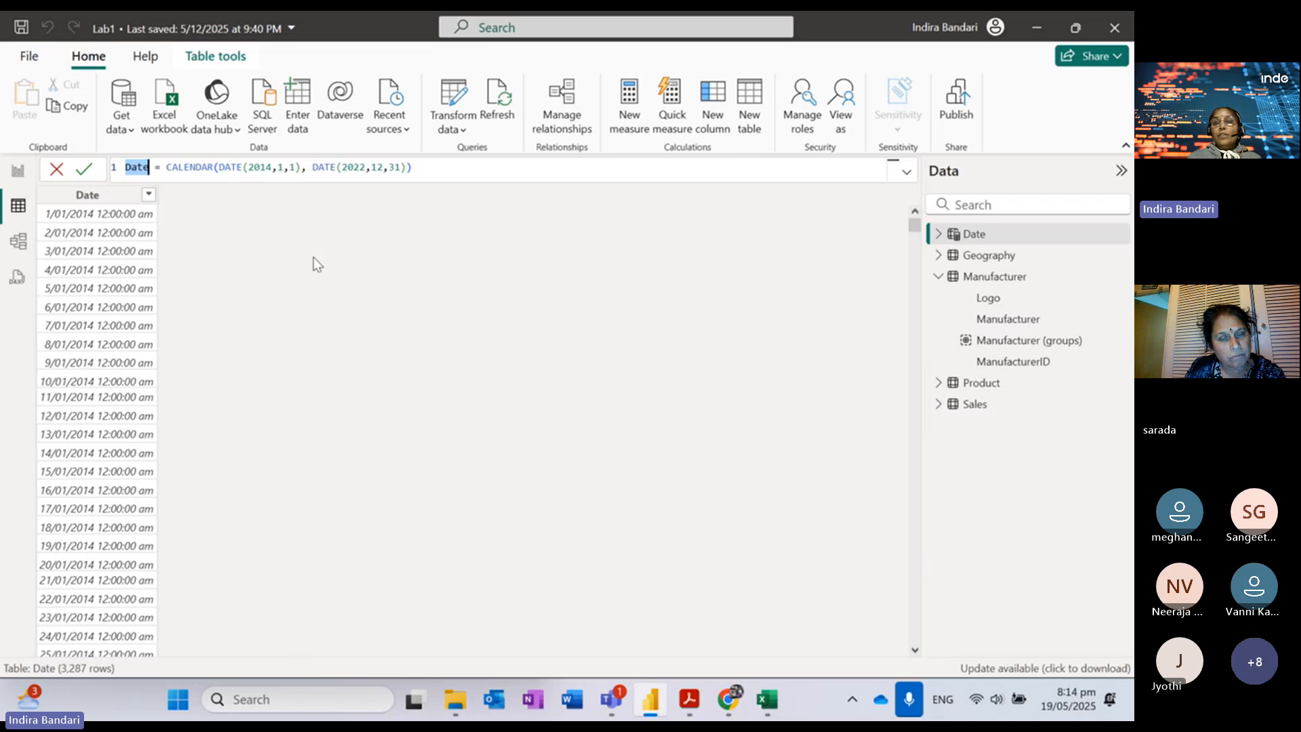
pyautogui.click(938, 234)
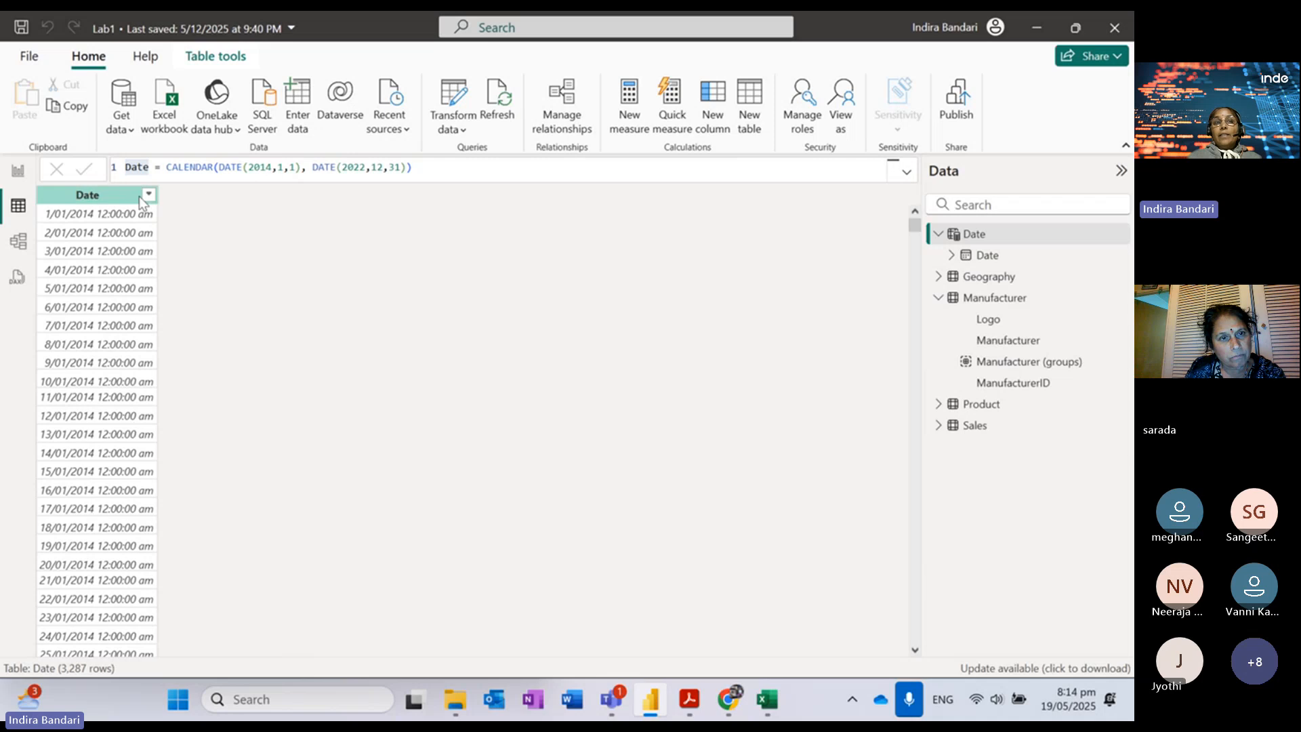
pyautogui.moveTo(249, 167); pyautogui.dragTo(296, 167)
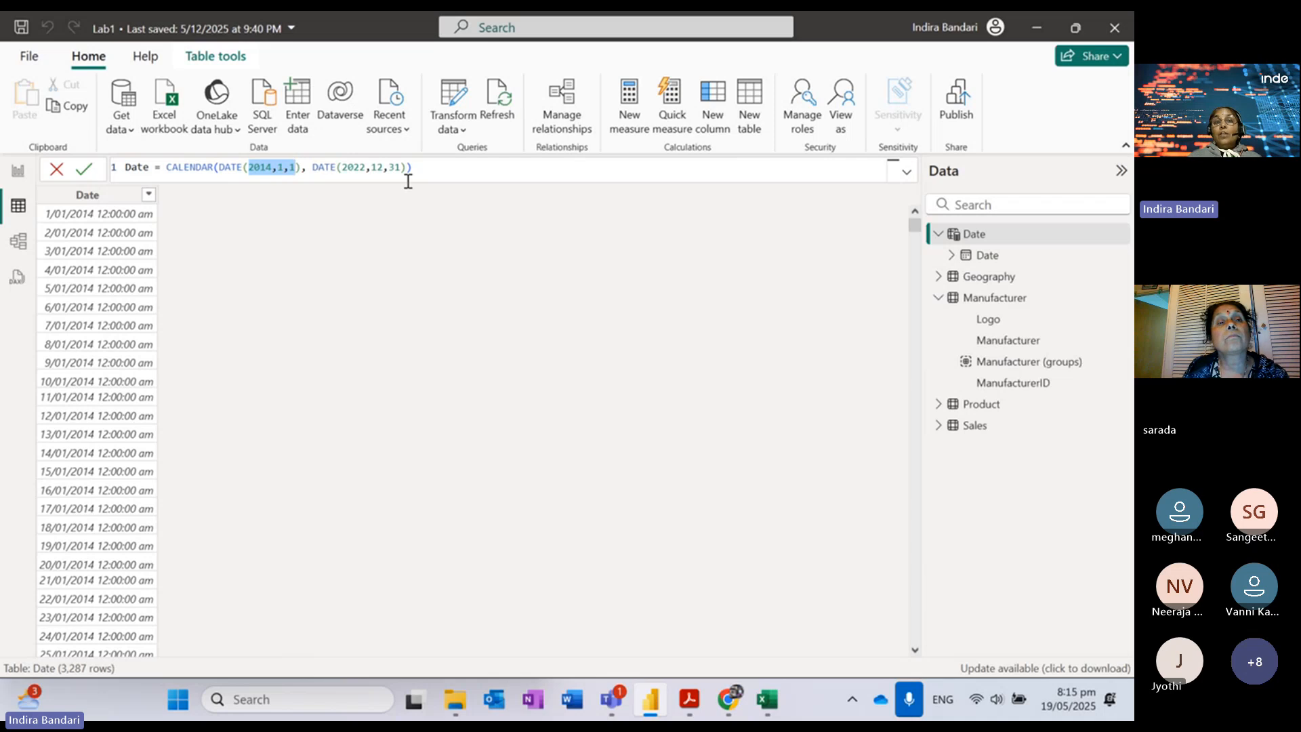
pyautogui.moveTo(402, 167); pyautogui.dragTo(345, 166)
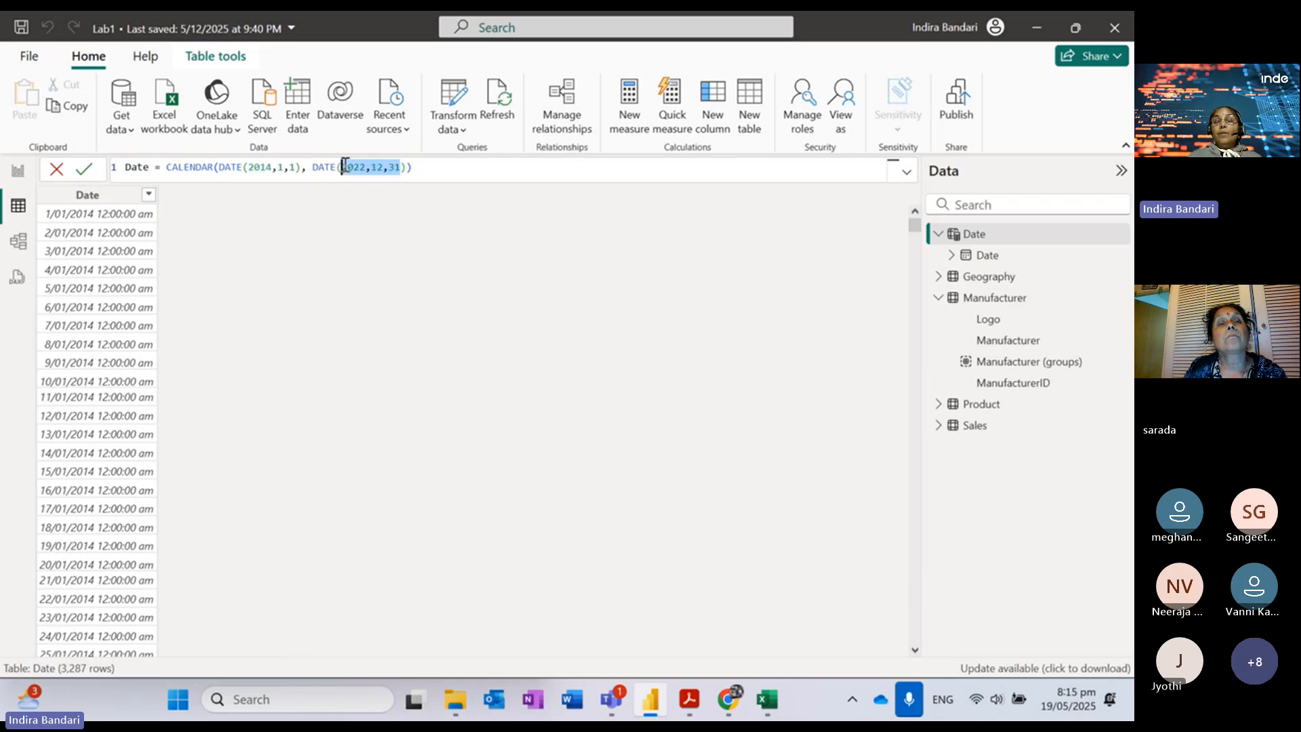
pyautogui.moveTo(447, 165); pyautogui.dragTo(129, 164)
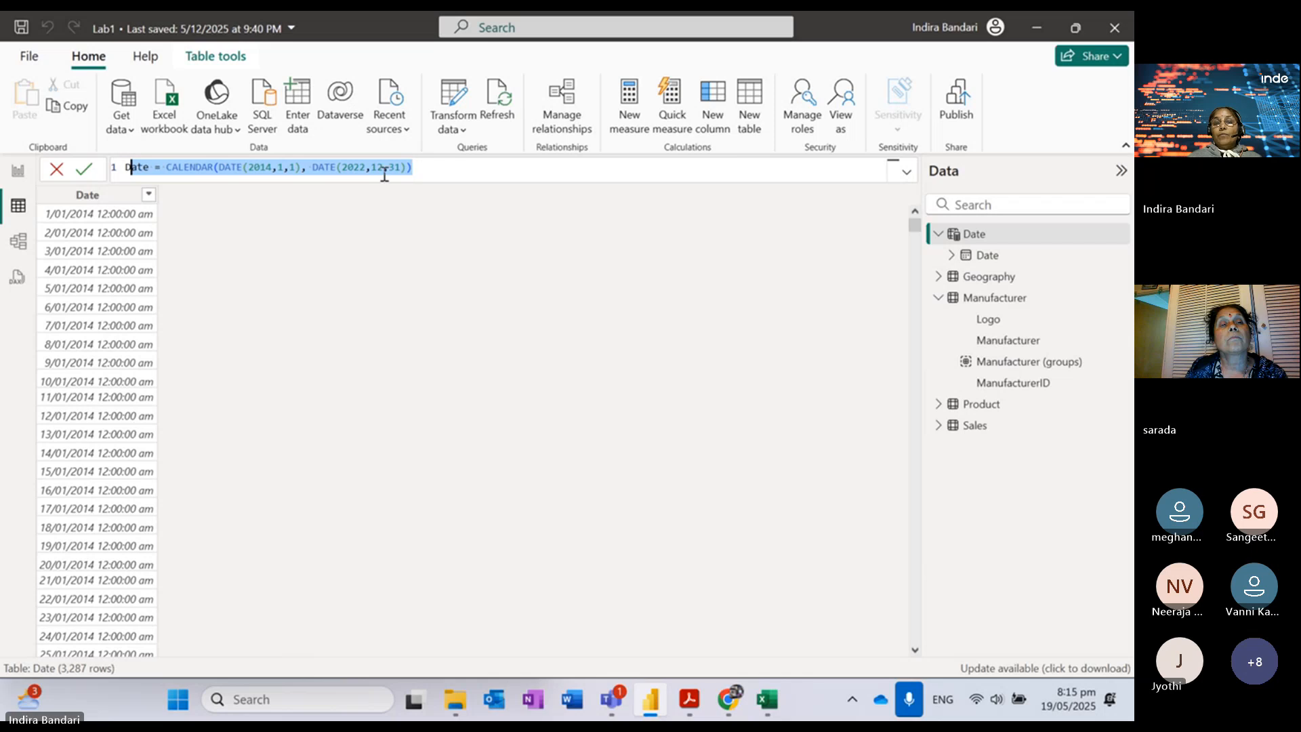
pyautogui.click(429, 167)
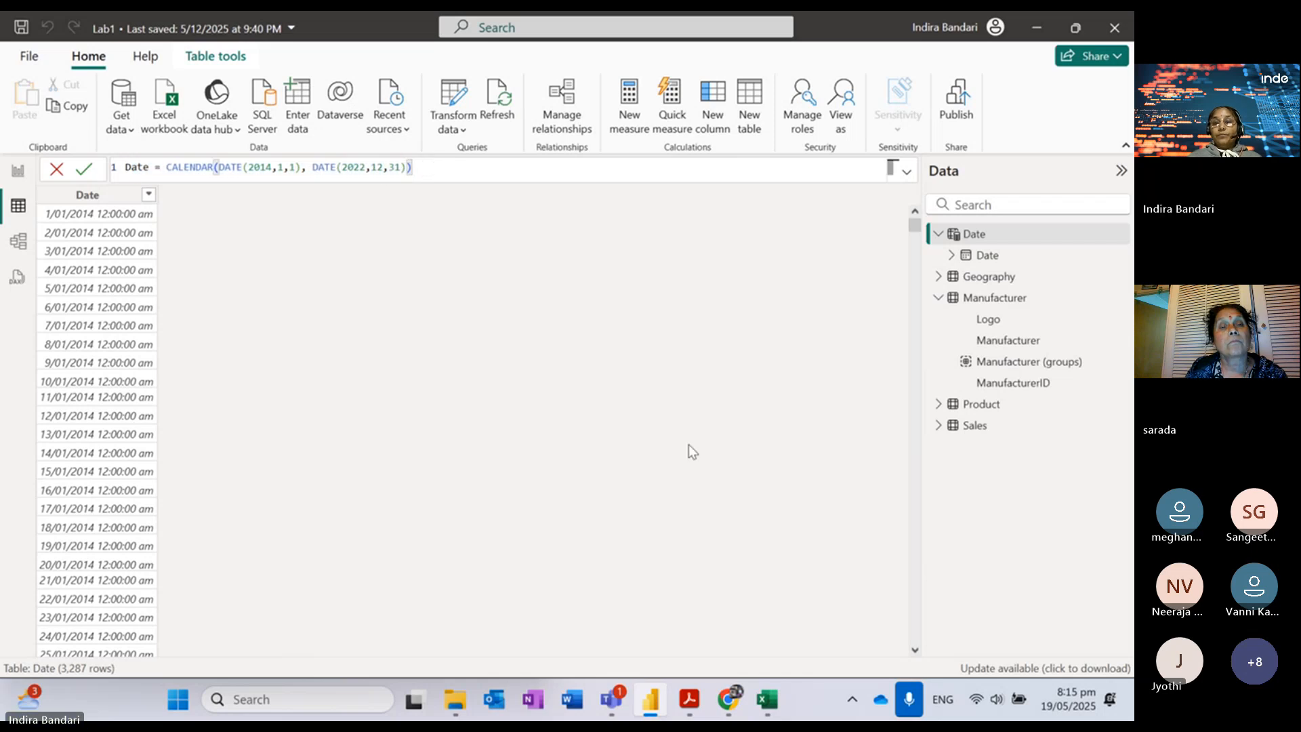
pyautogui.moveTo(689, 709)
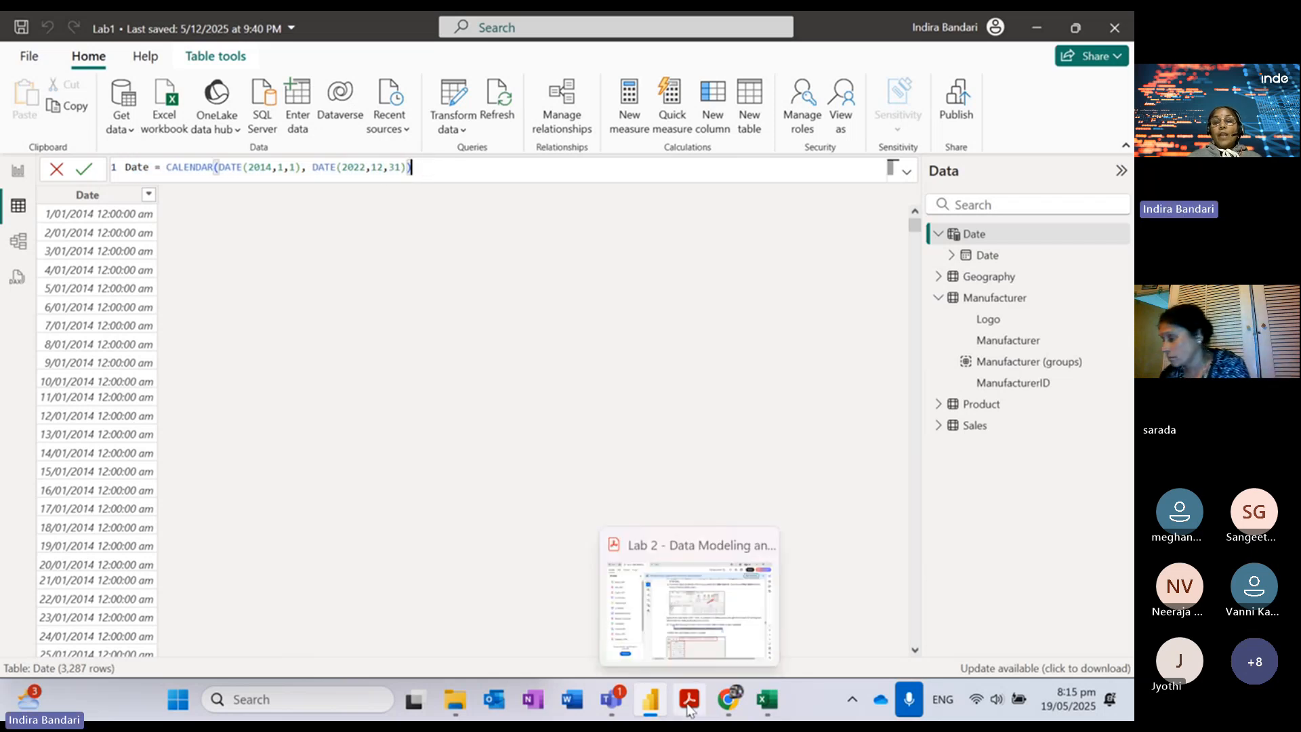
pyautogui.click(685, 594)
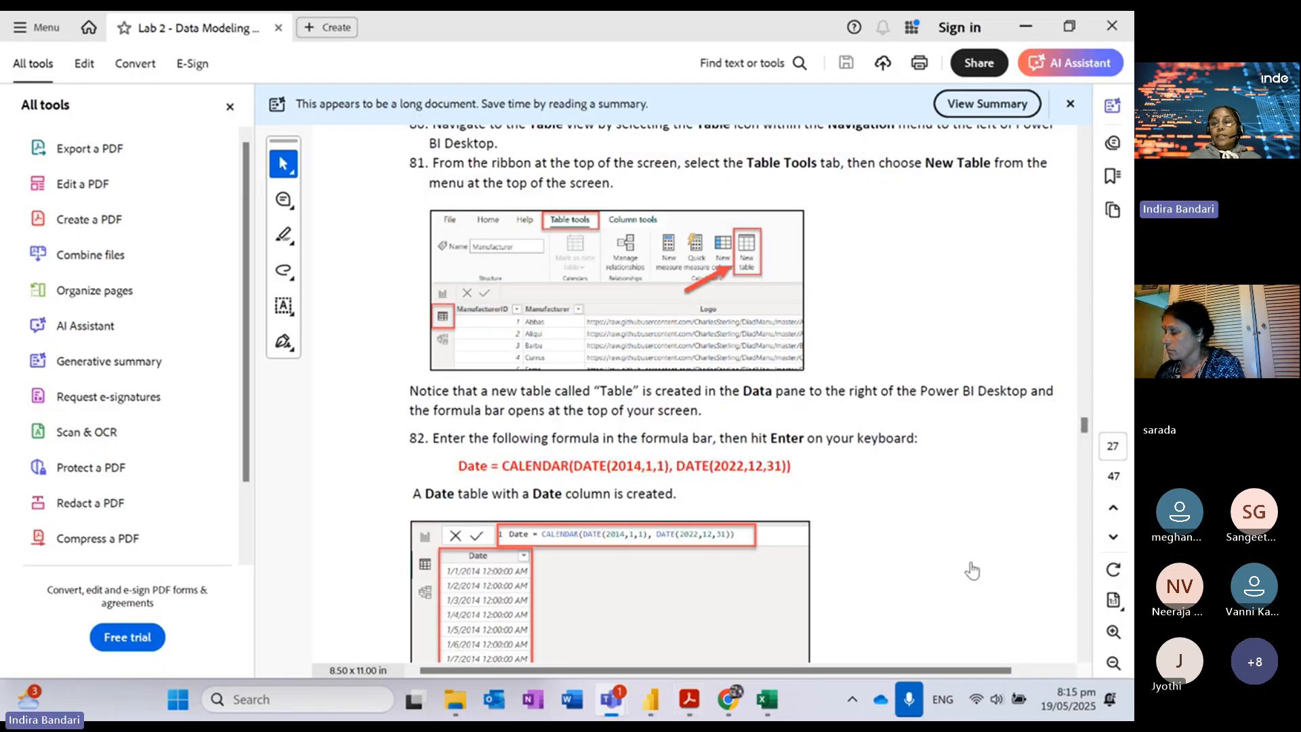
pyautogui.click(1085, 634)
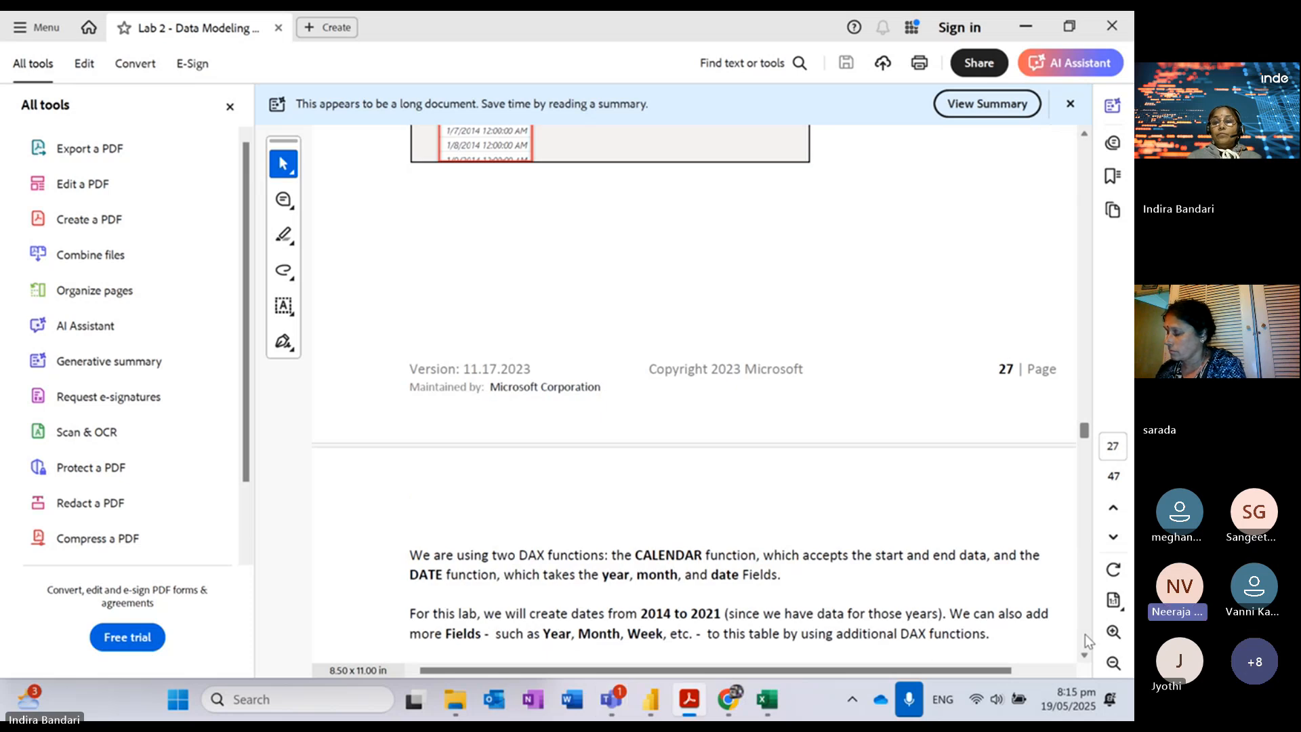
pyautogui.click(1085, 655)
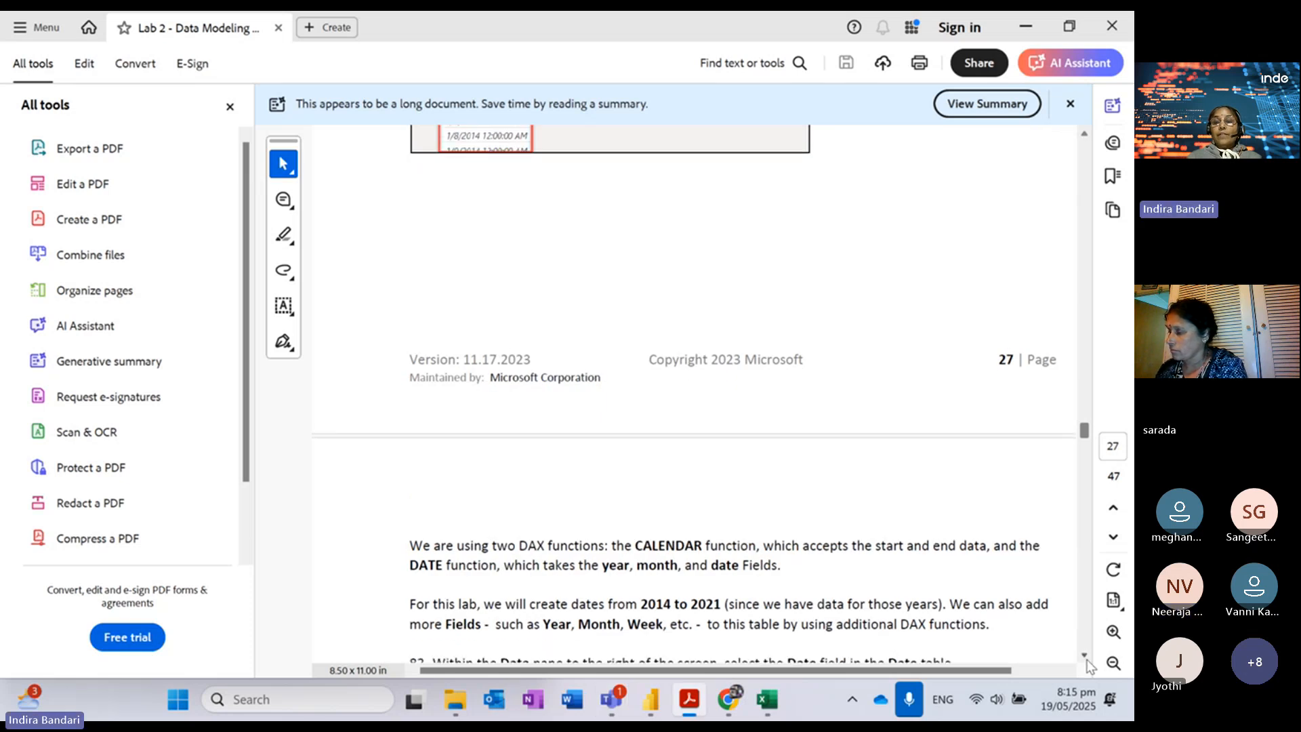
pyautogui.click(1084, 655)
pyautogui.click(1085, 655)
pyautogui.click(1085, 655)
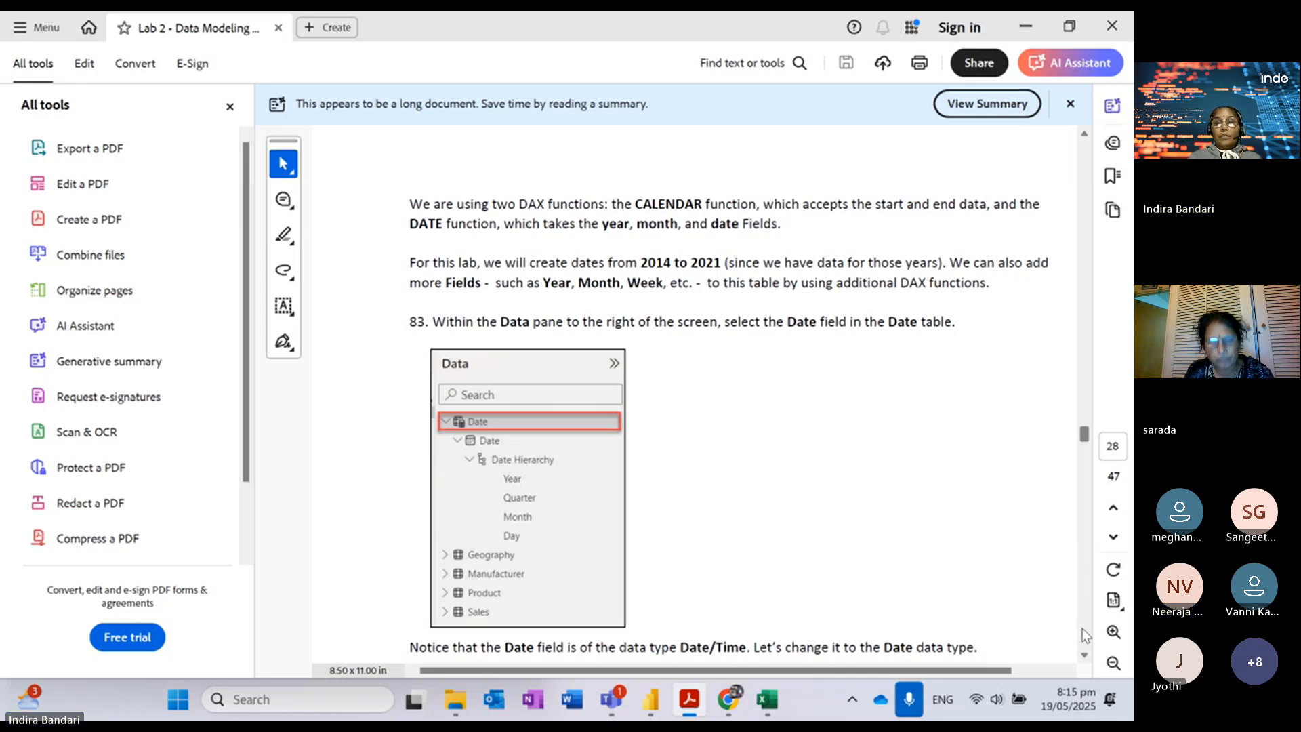
pyautogui.scroll(-5, 1086, 640)
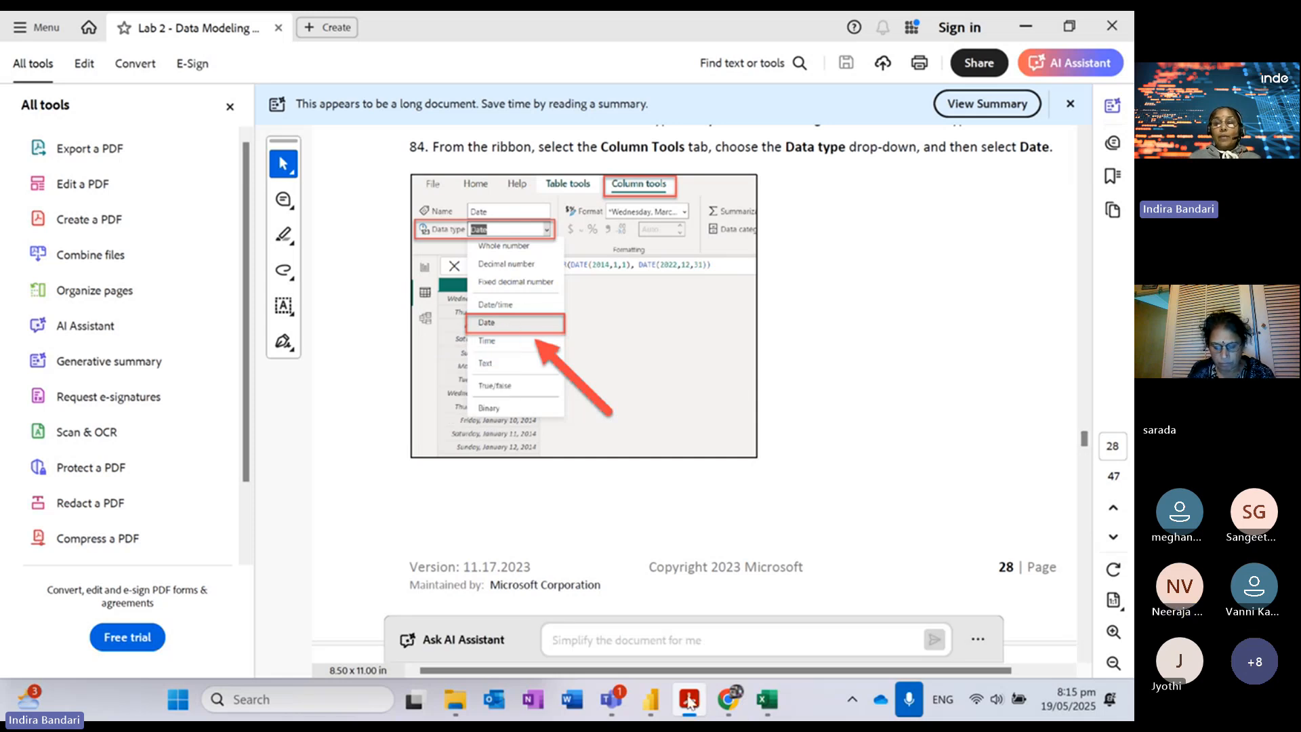
pyautogui.moveTo(656, 704)
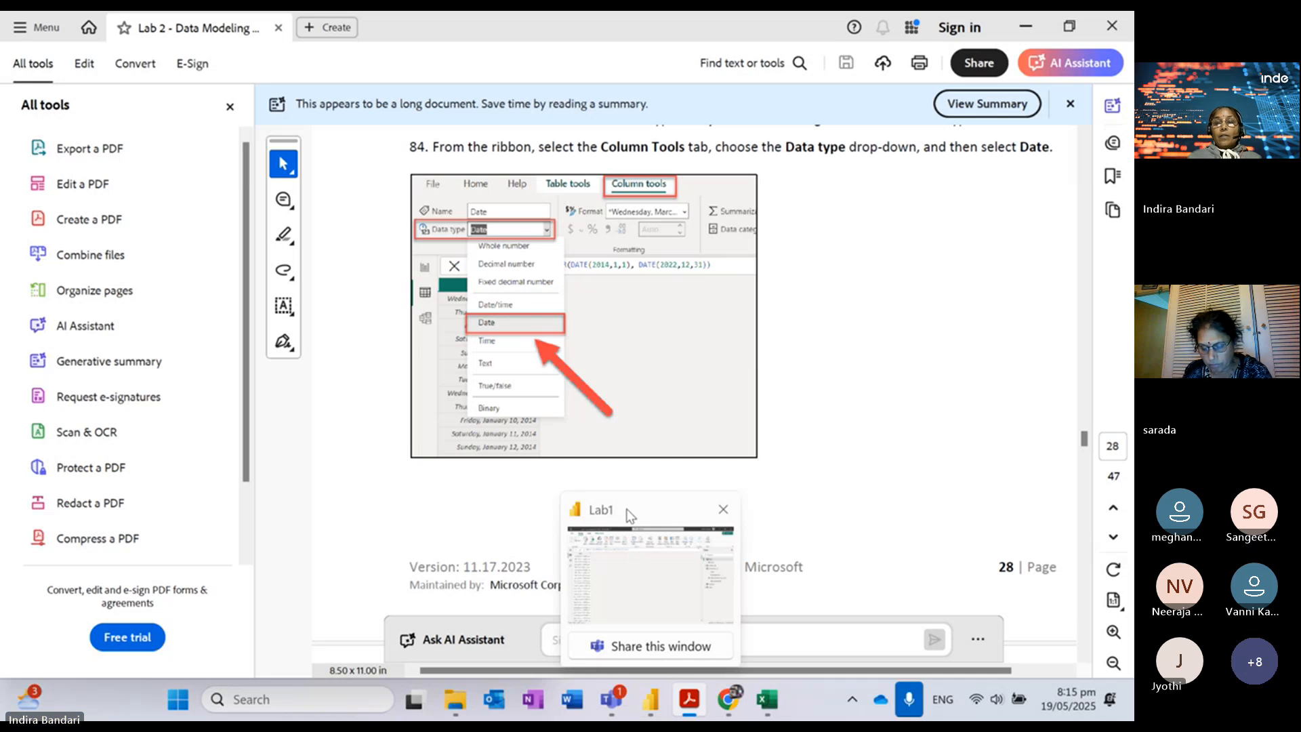
pyautogui.click(650, 576)
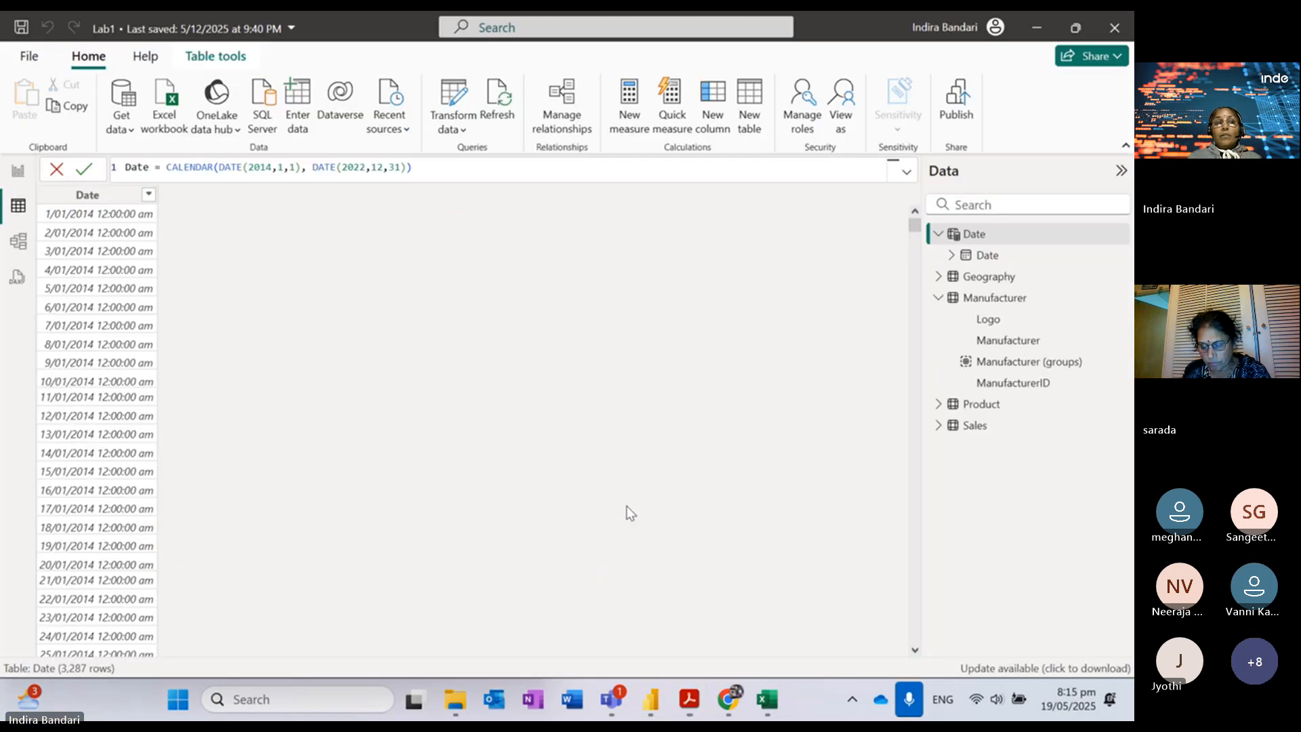
# Step: Change the Date column's data type from Date/time to Date, then bring up the lab guide's steps 85–86
pyautogui.click(94, 196)
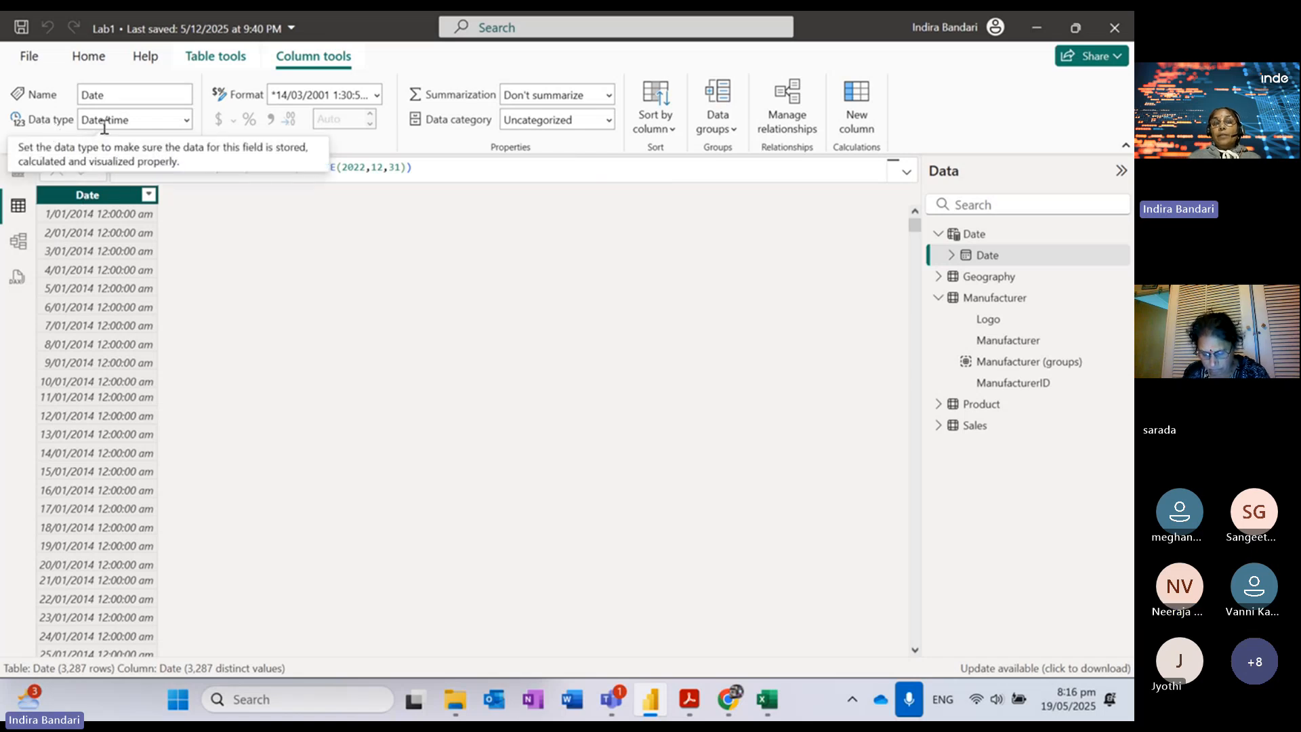
pyautogui.click(187, 122)
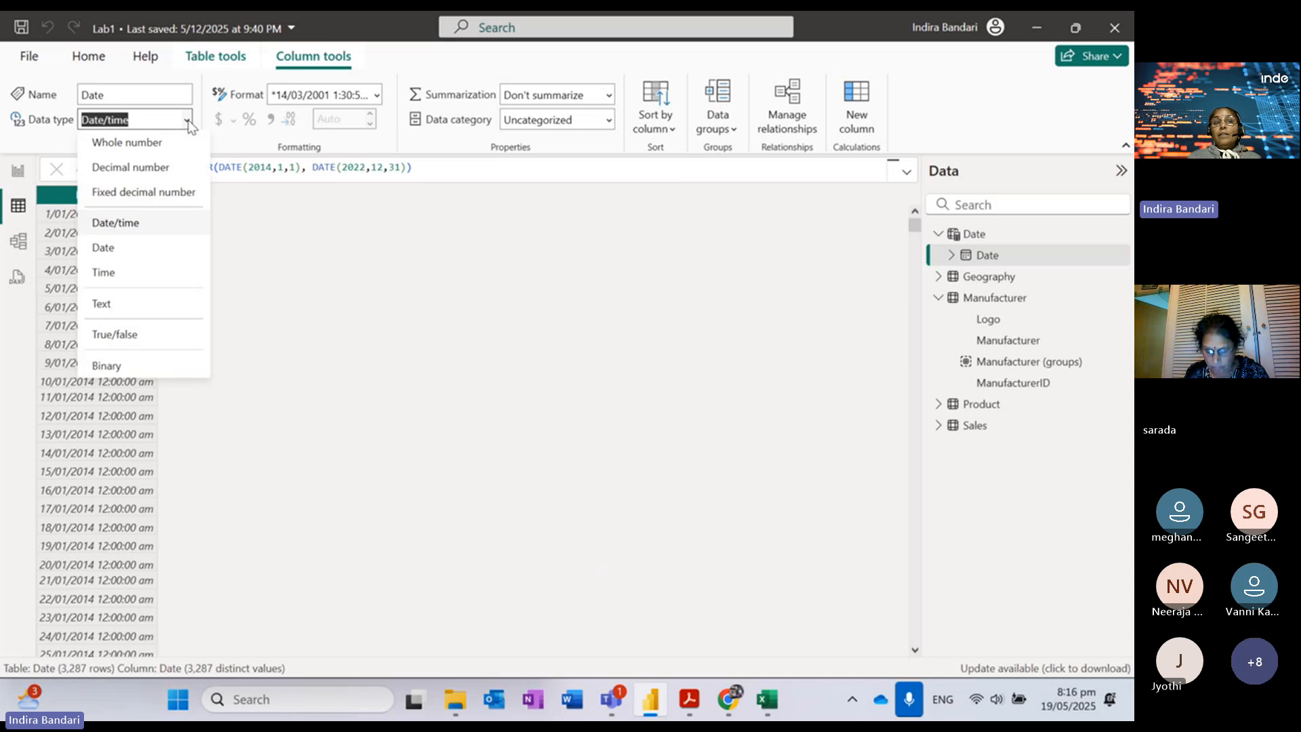
pyautogui.click(113, 249)
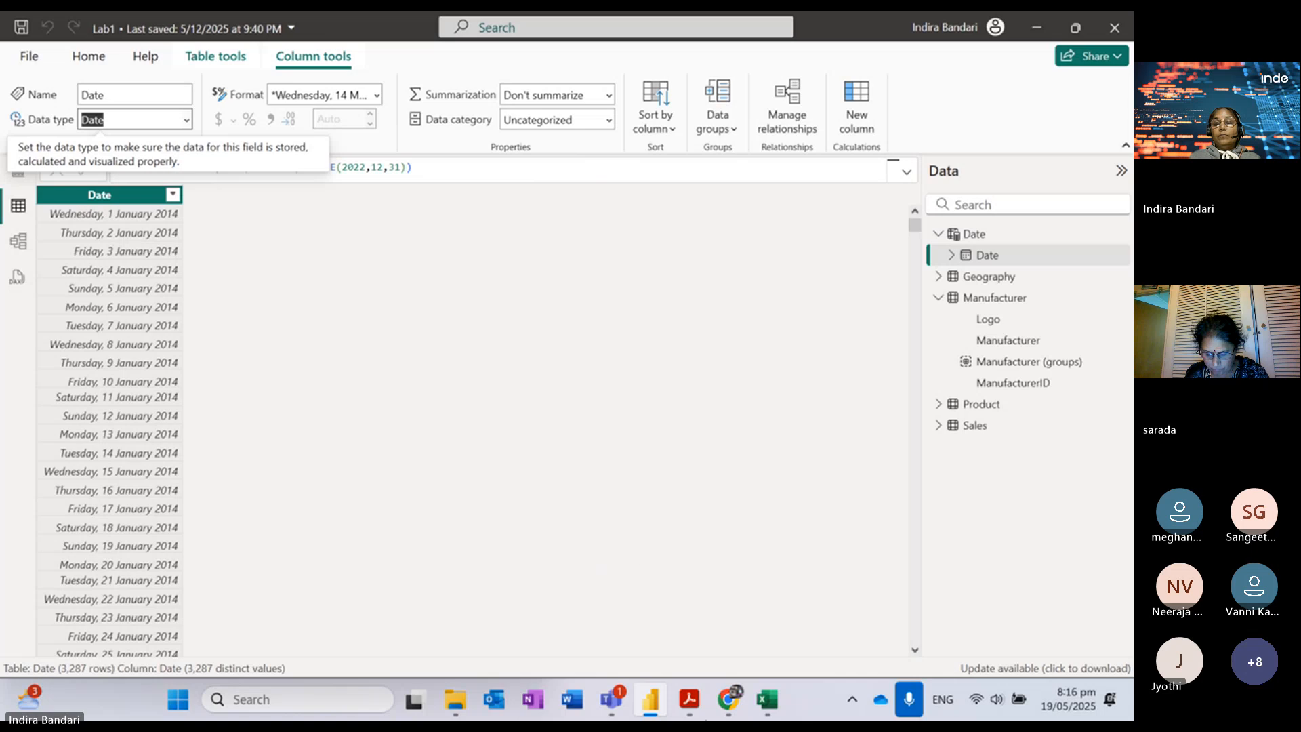
pyautogui.click(689, 702)
pyautogui.scroll(-5, 755, 595)
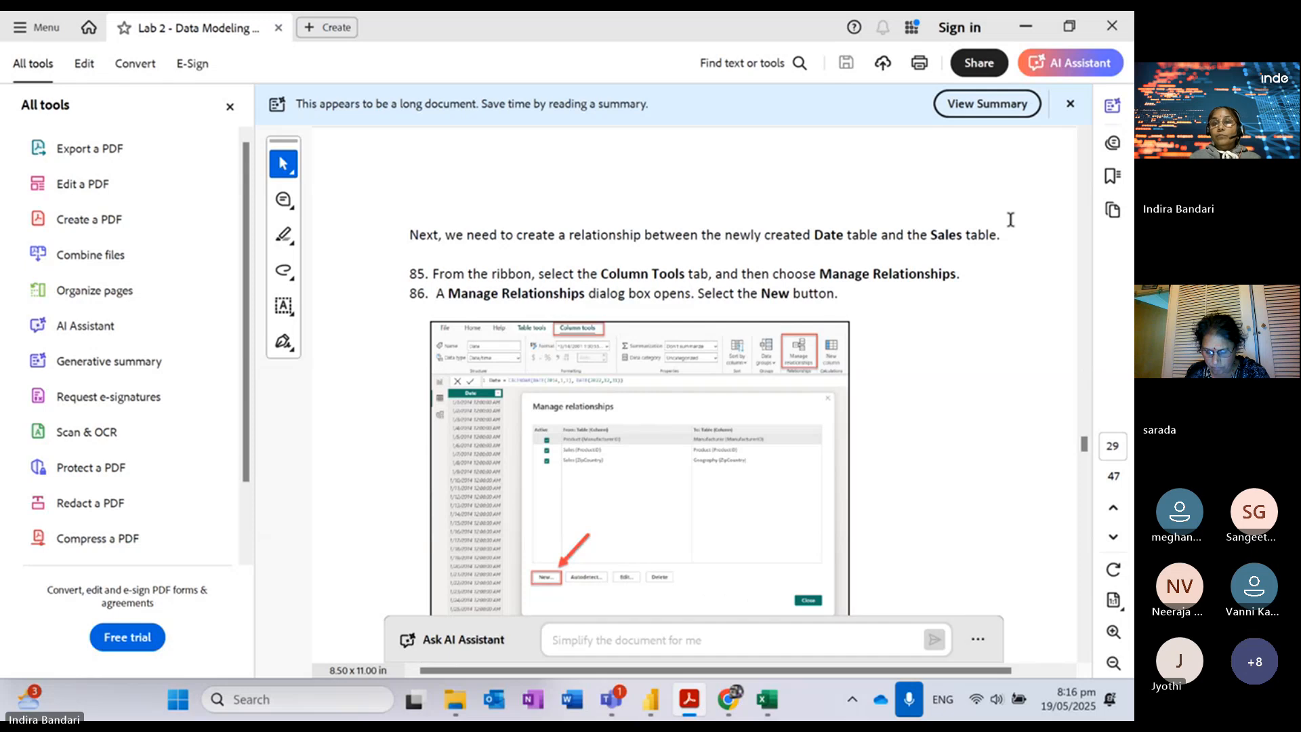
# Step: Read guide steps 85–86 on relating the Date and Sales tables, then return to the Lab1 report
pyautogui.click(908, 156)
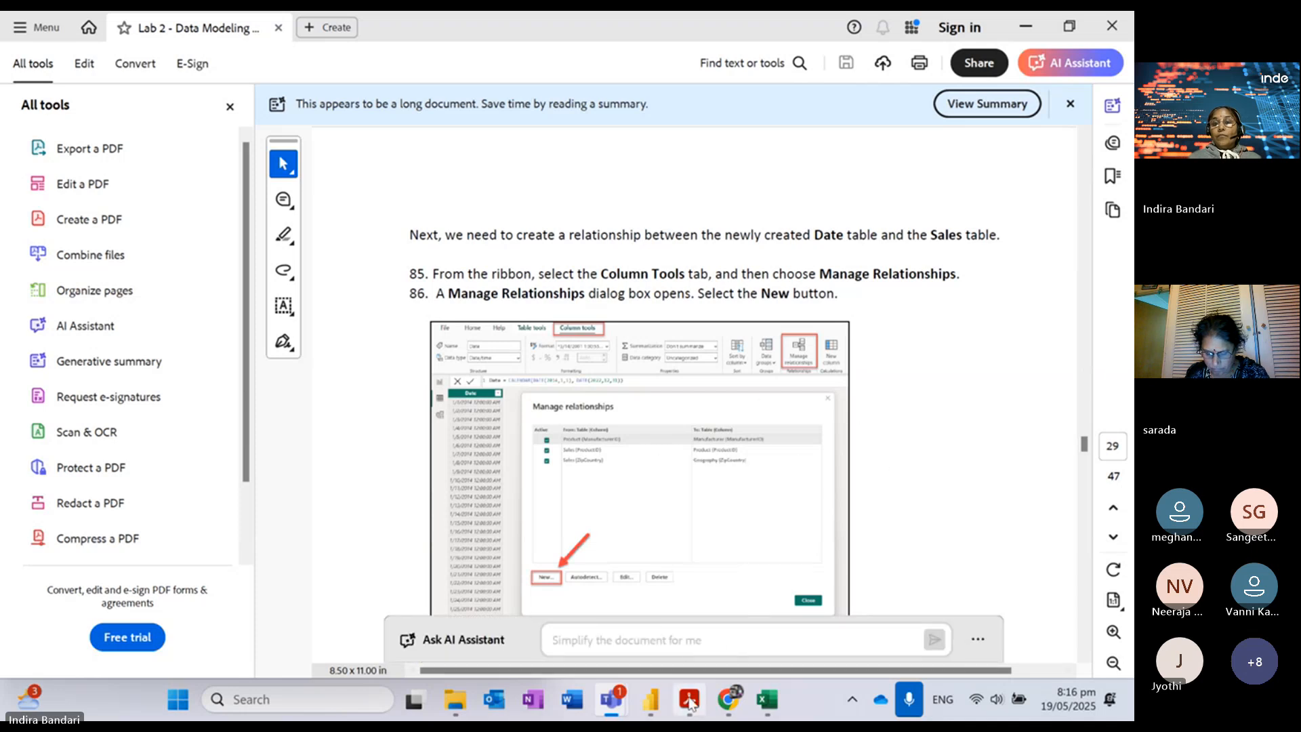
pyautogui.moveTo(650, 699)
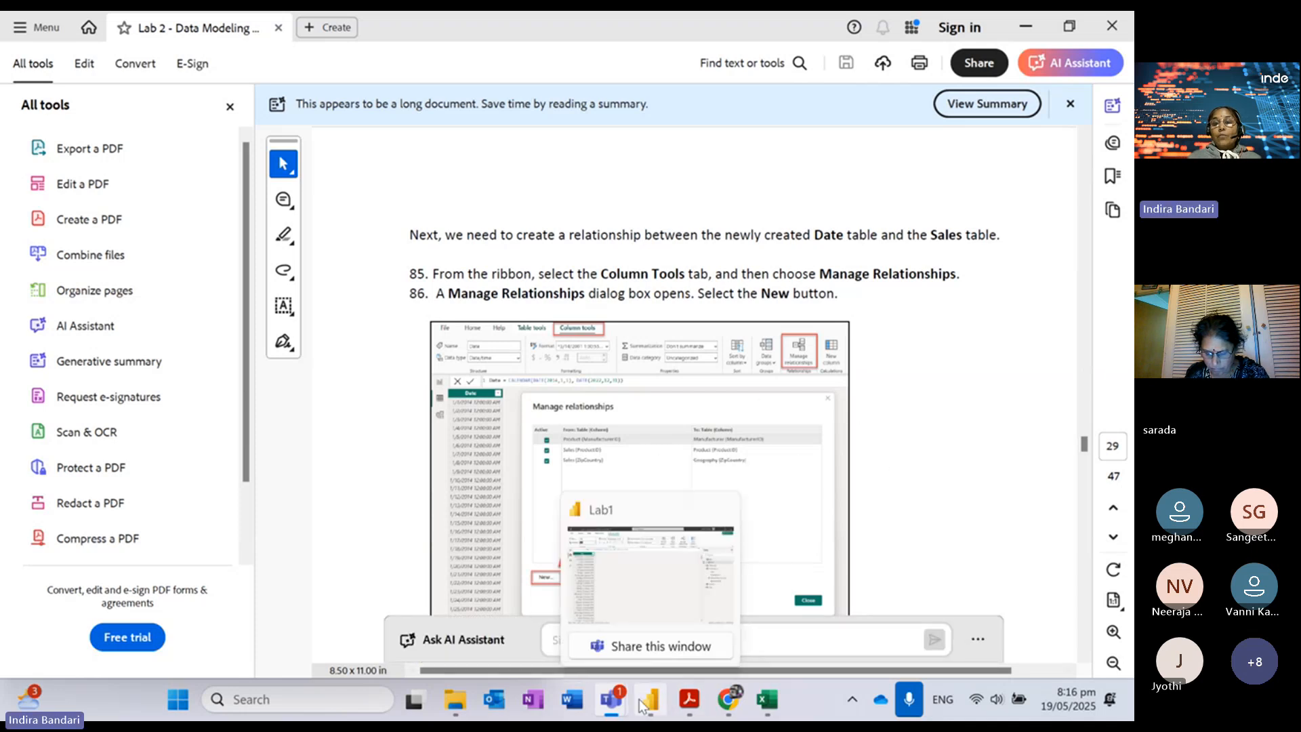
pyautogui.click(635, 503)
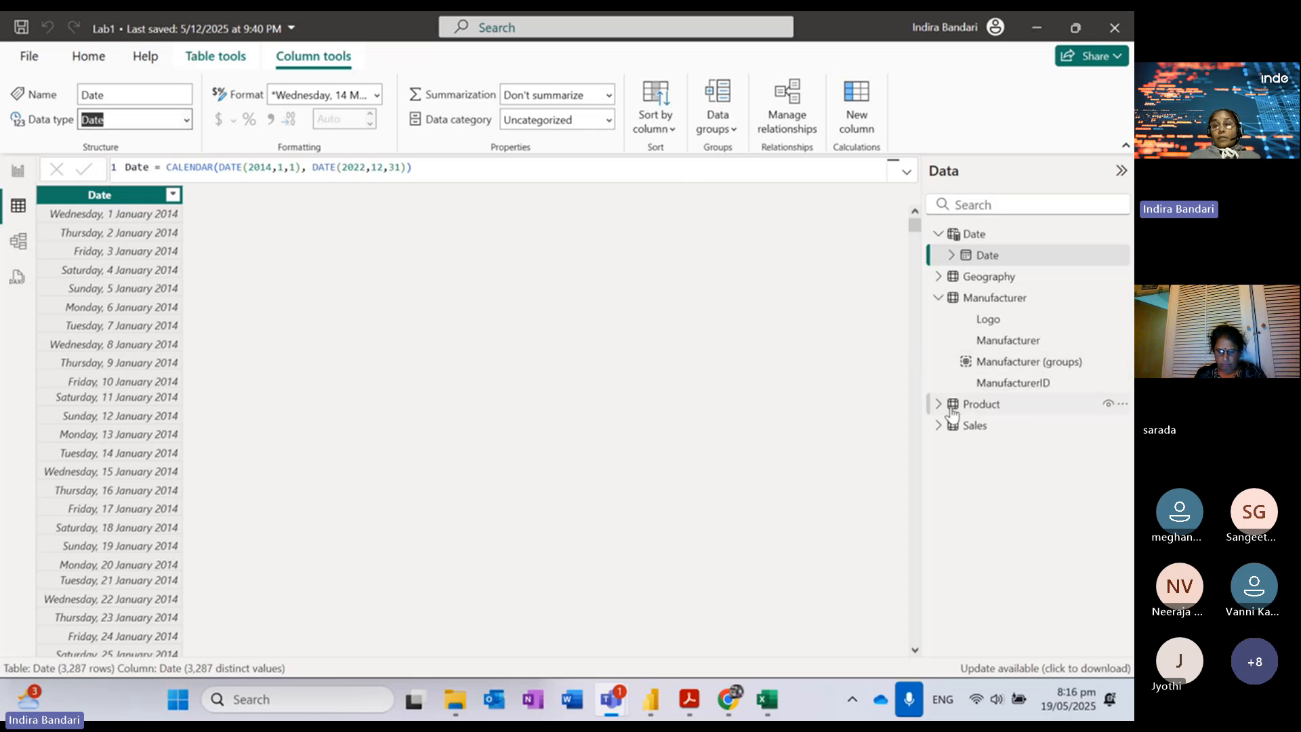
# Step: Expand the Sales table's fields and view its rows, then return to the Date table's 3,287 rows
pyautogui.click(939, 425)
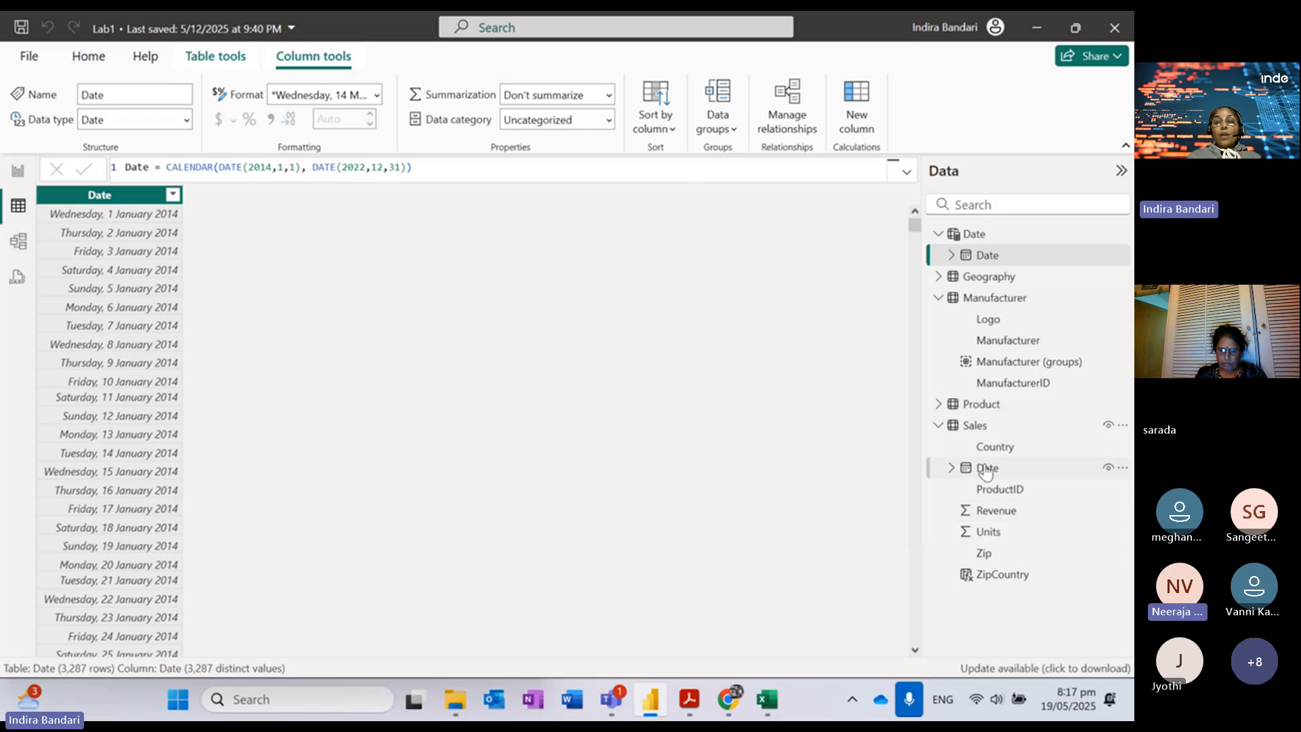
pyautogui.click(981, 427)
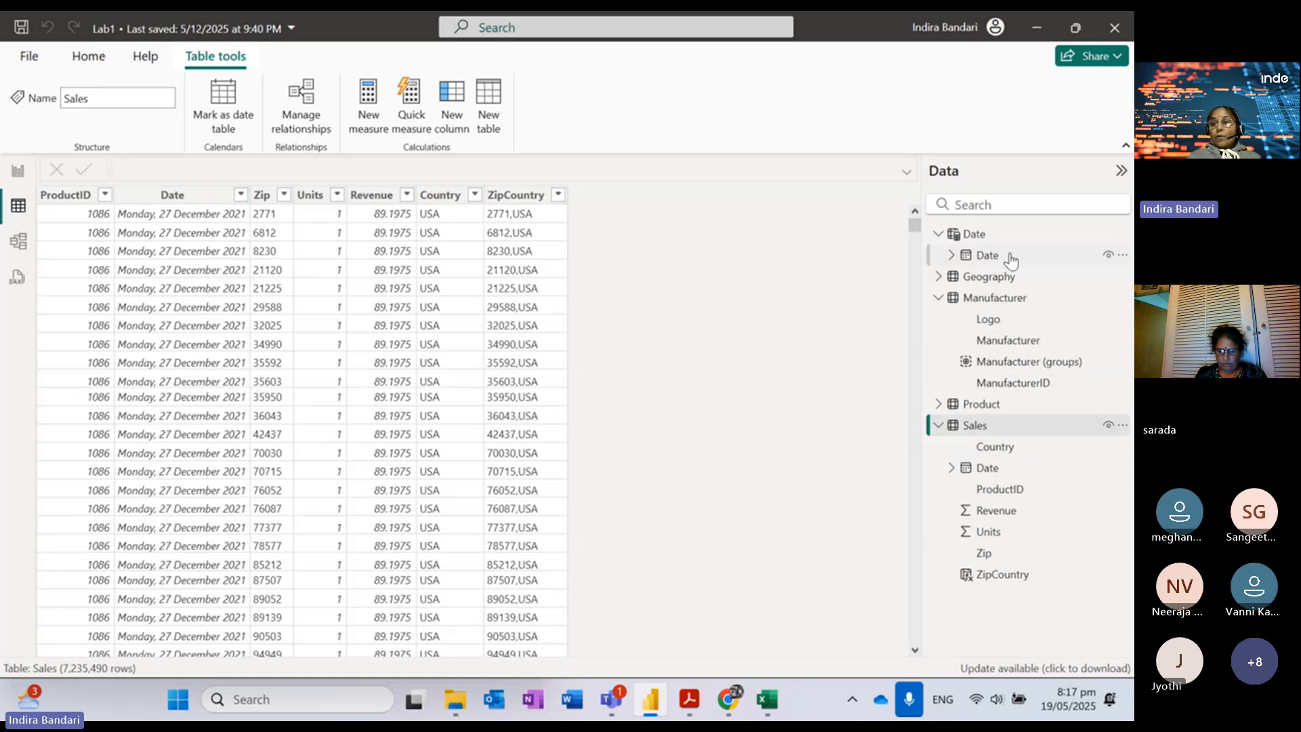
pyautogui.click(978, 234)
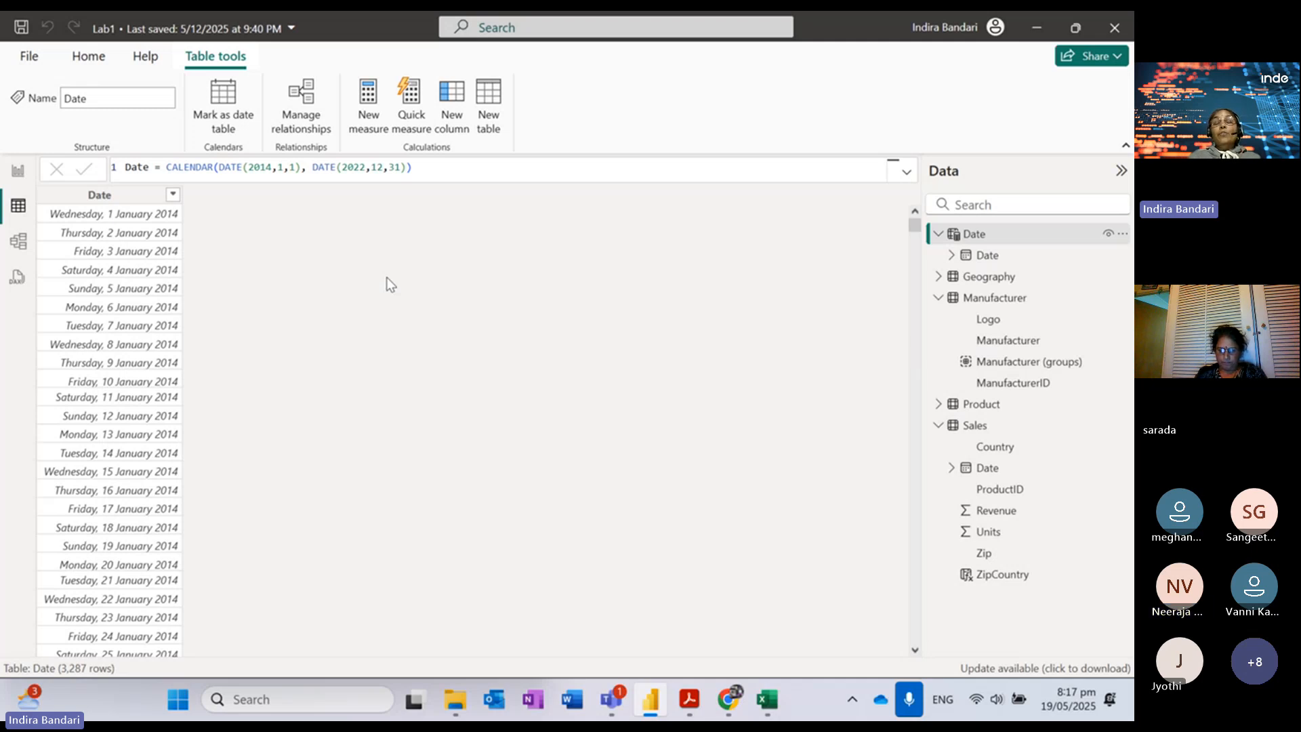
# Step: In Model view at 59% zoom, move the Date table card down and to the right of Sales
pyautogui.click(19, 241)
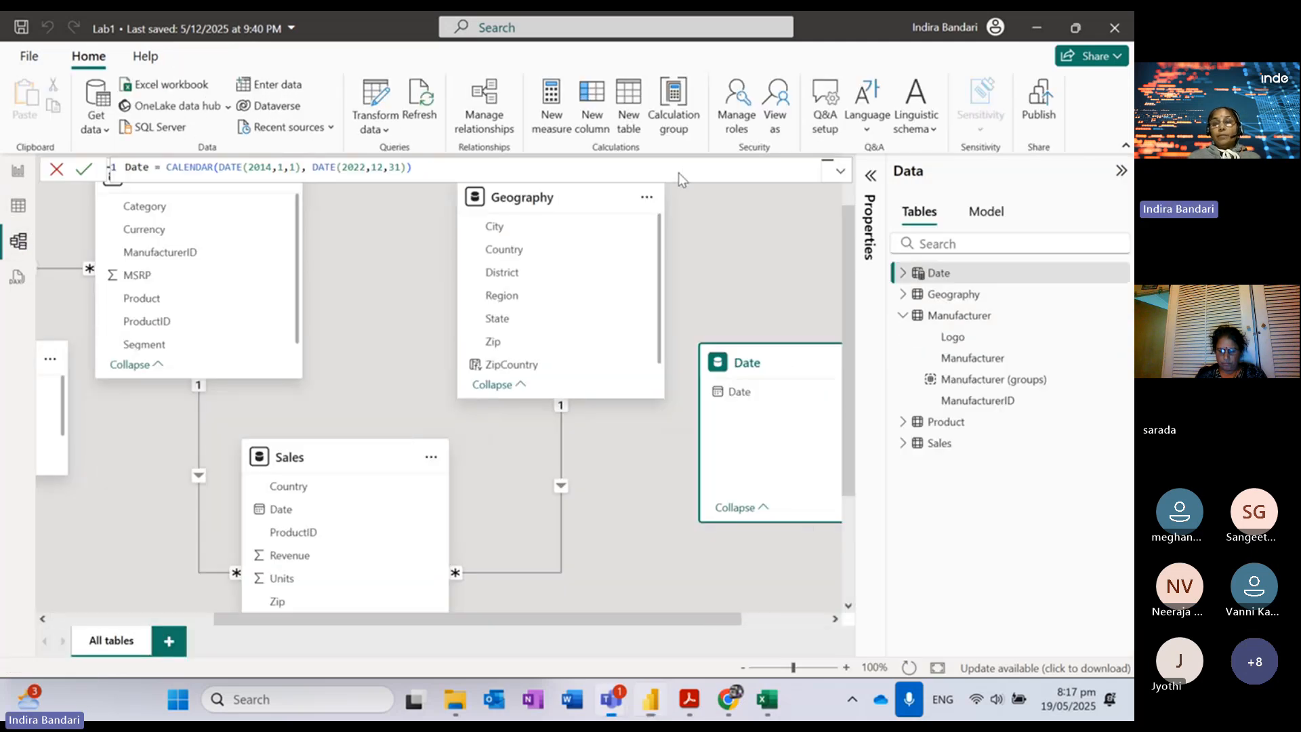
pyautogui.click(774, 668)
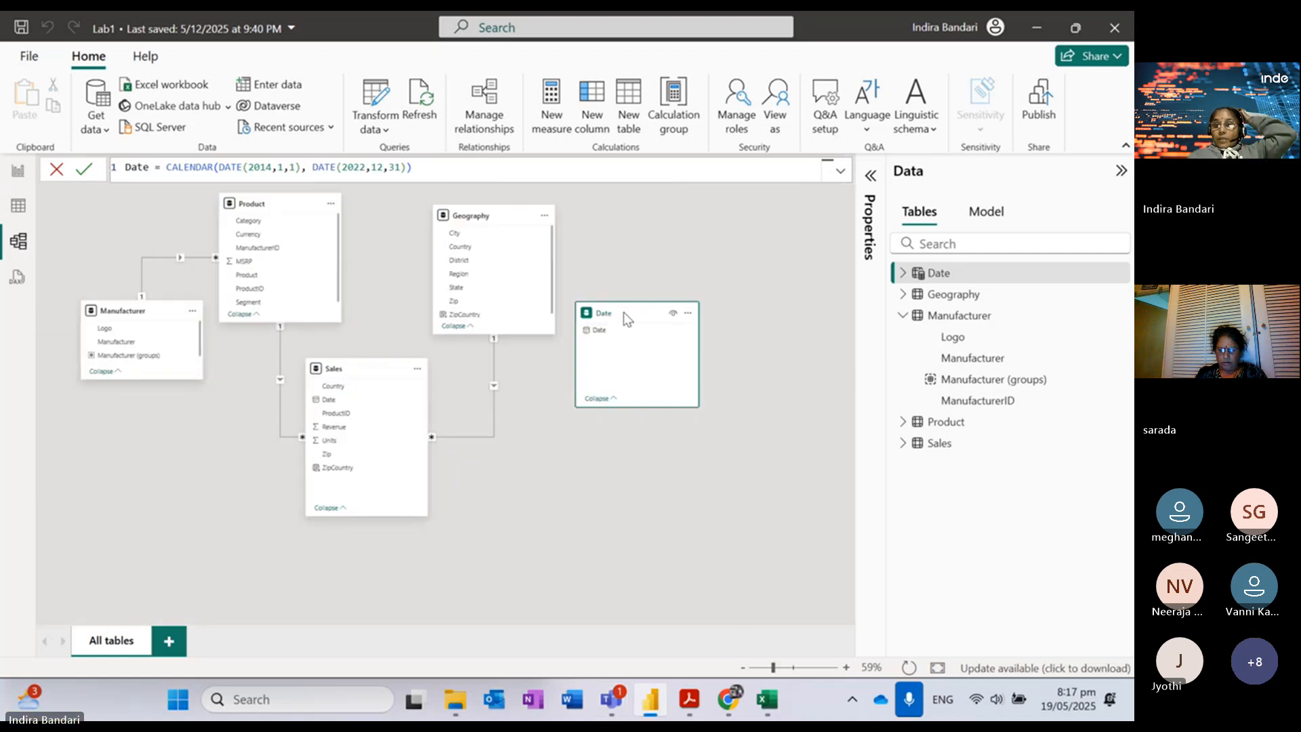
pyautogui.moveTo(624, 311); pyautogui.dragTo(687, 385)
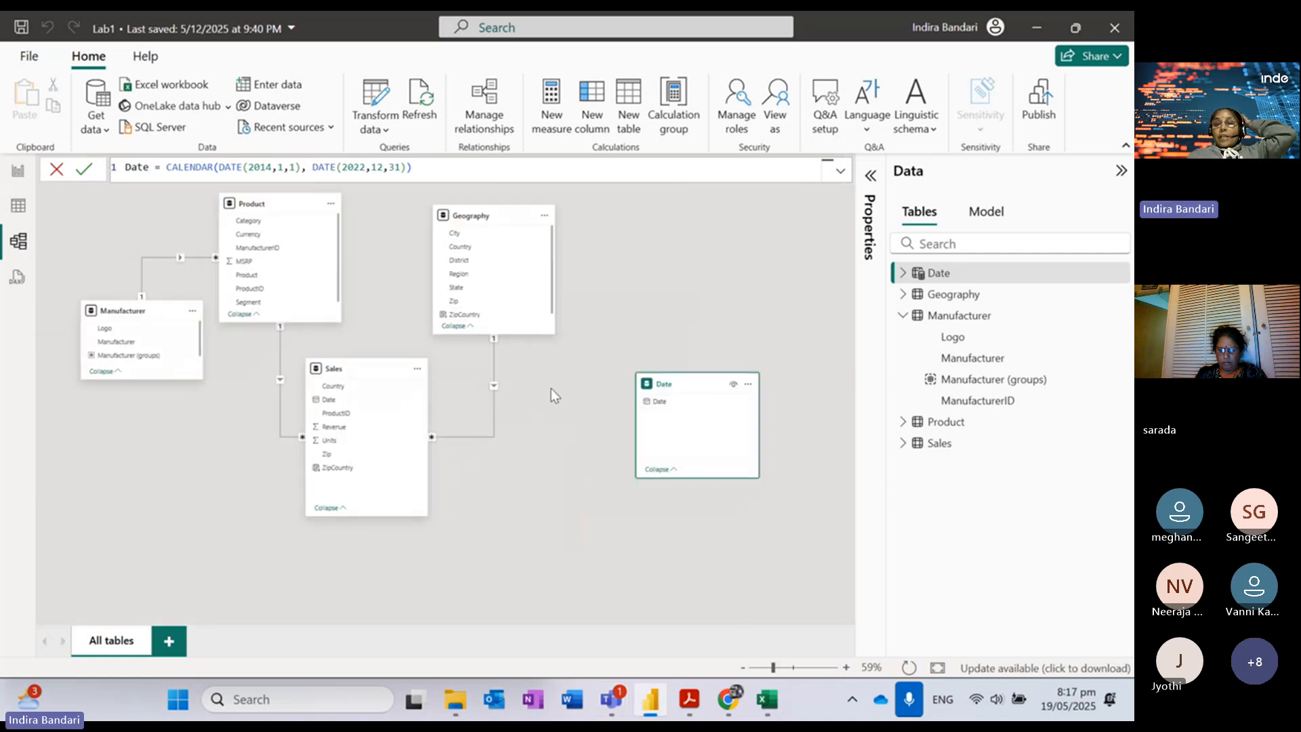
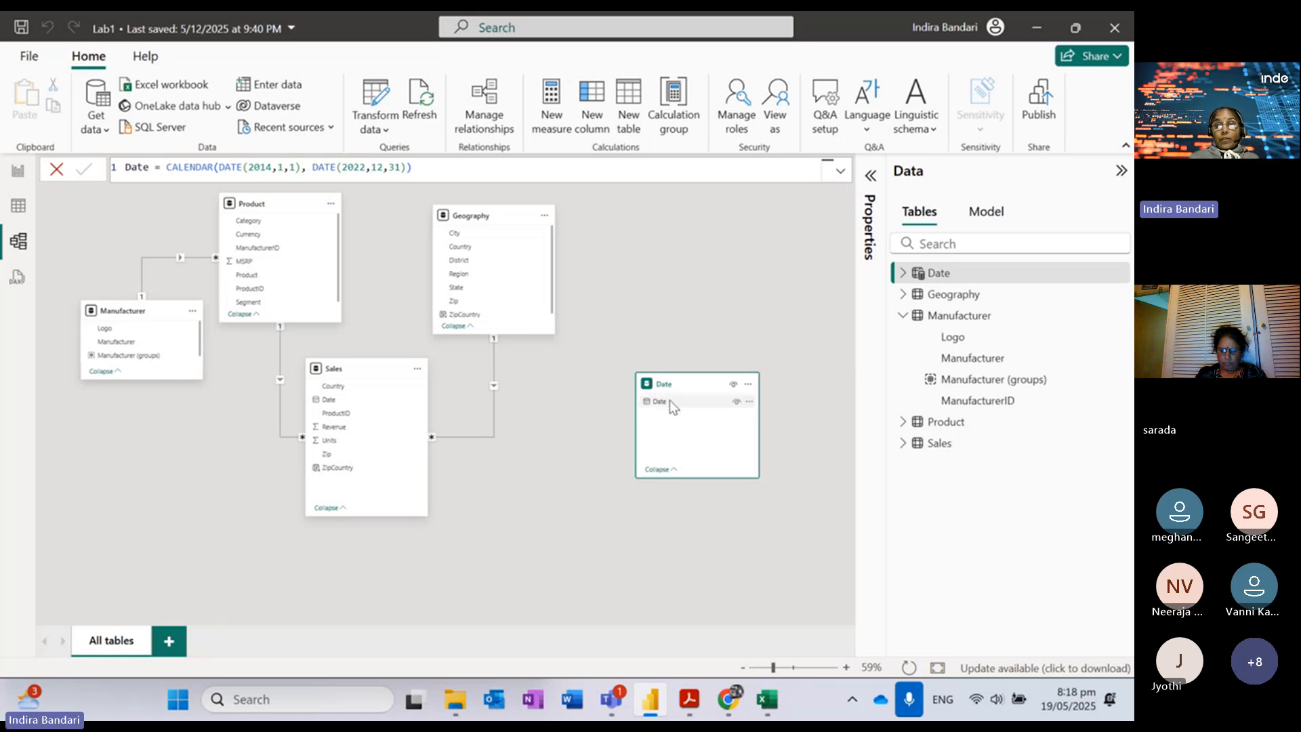
# Step: Link Date[Date] to Sales[Date] as a one-to-many (1:*) relationship and save it
pyautogui.moveTo(659, 406); pyautogui.dragTo(372, 399)
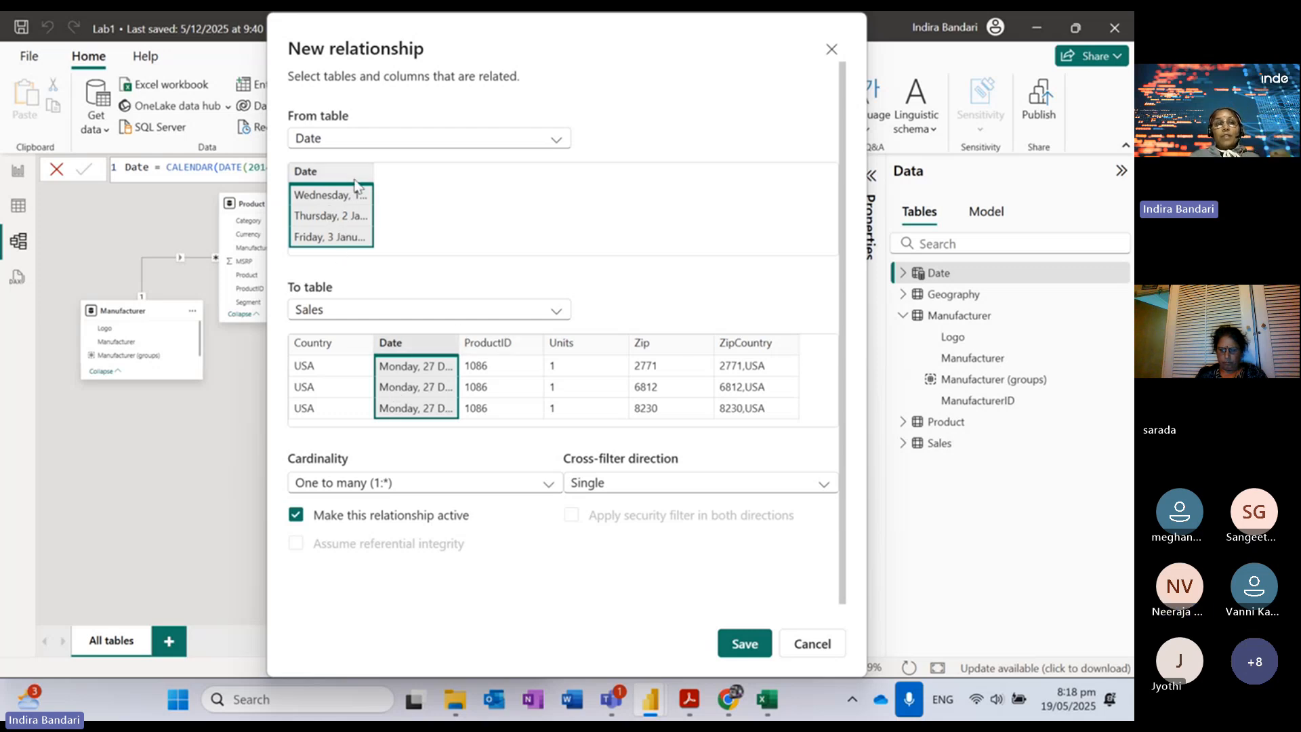
pyautogui.moveTo(372, 172); pyautogui.dragTo(468, 172)
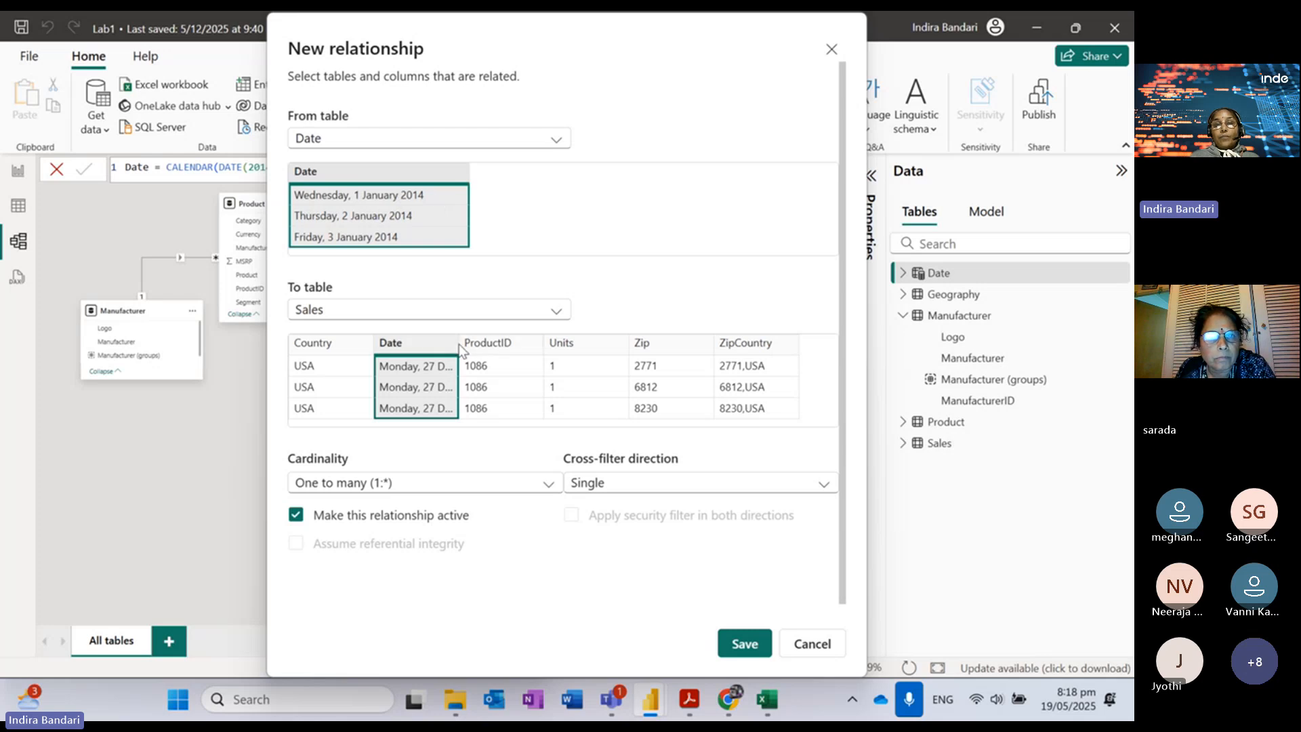
pyautogui.moveTo(462, 343); pyautogui.dragTo(548, 342)
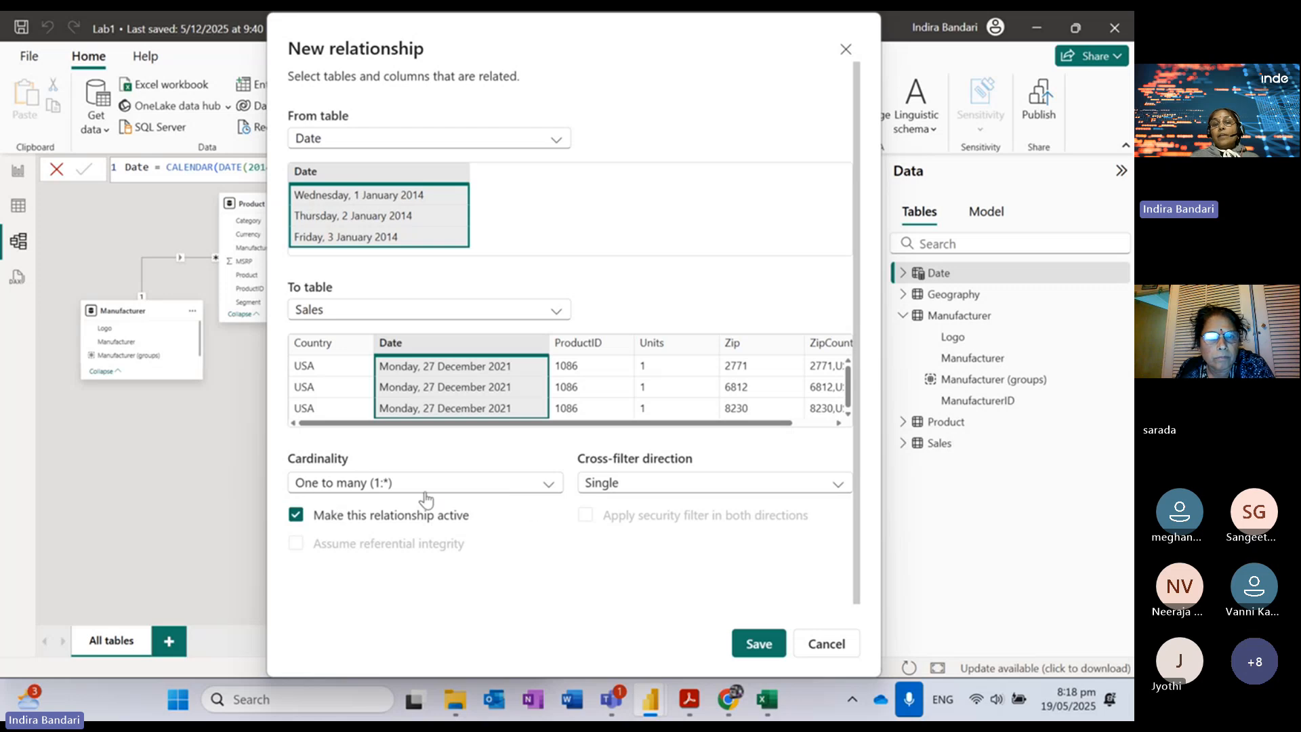
pyautogui.click(760, 646)
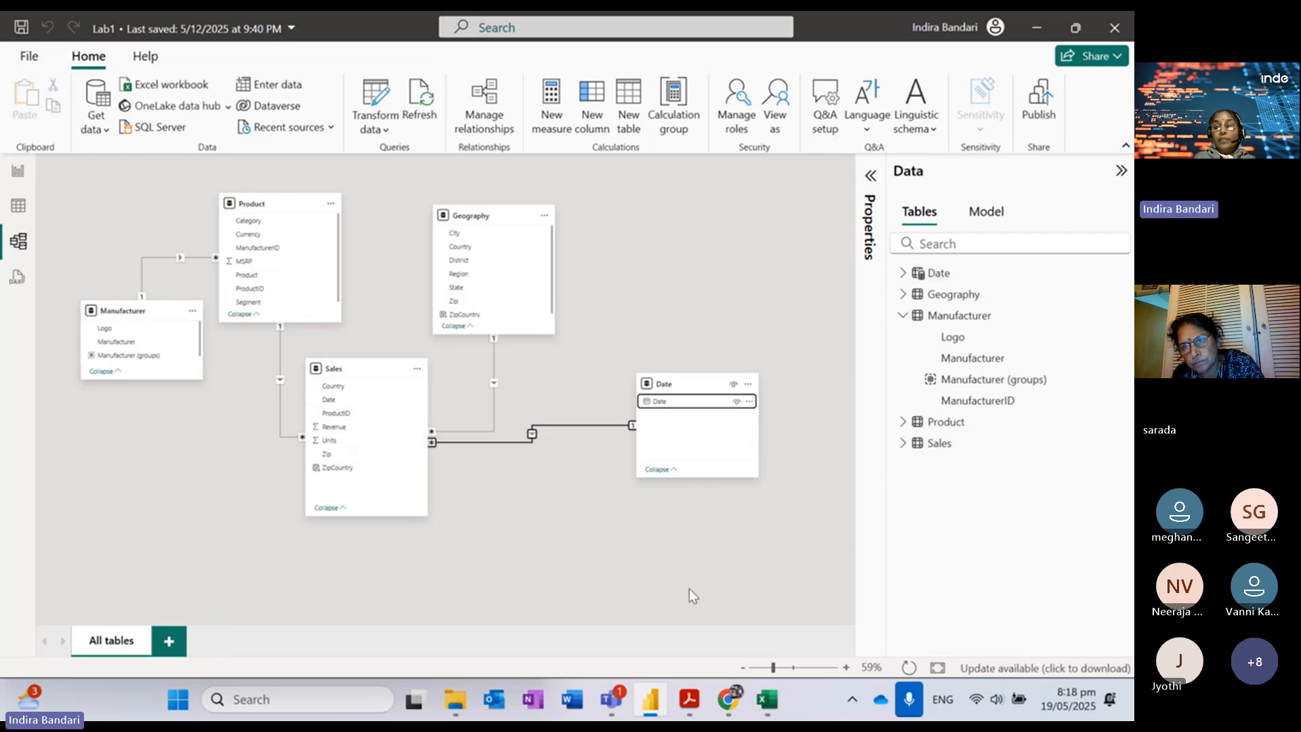
pyautogui.moveTo(654, 710)
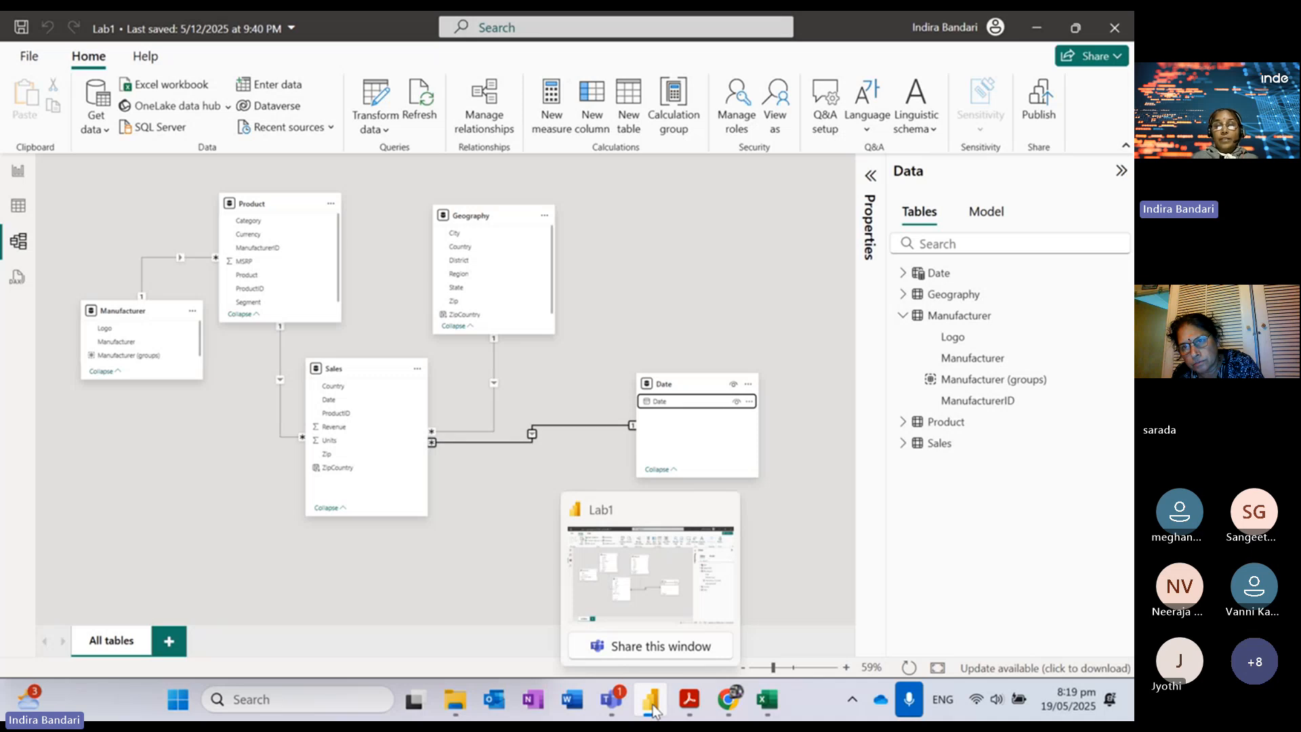
pyautogui.click(690, 705)
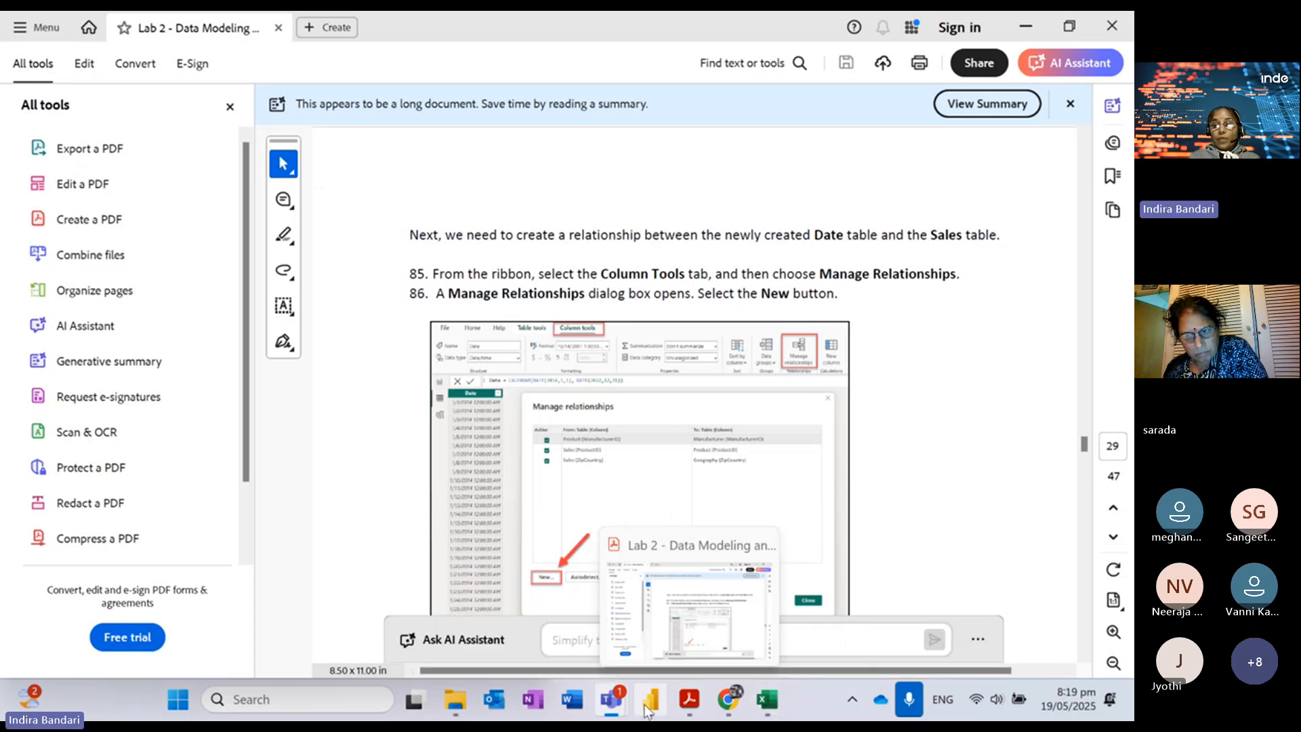
pyautogui.click(624, 561)
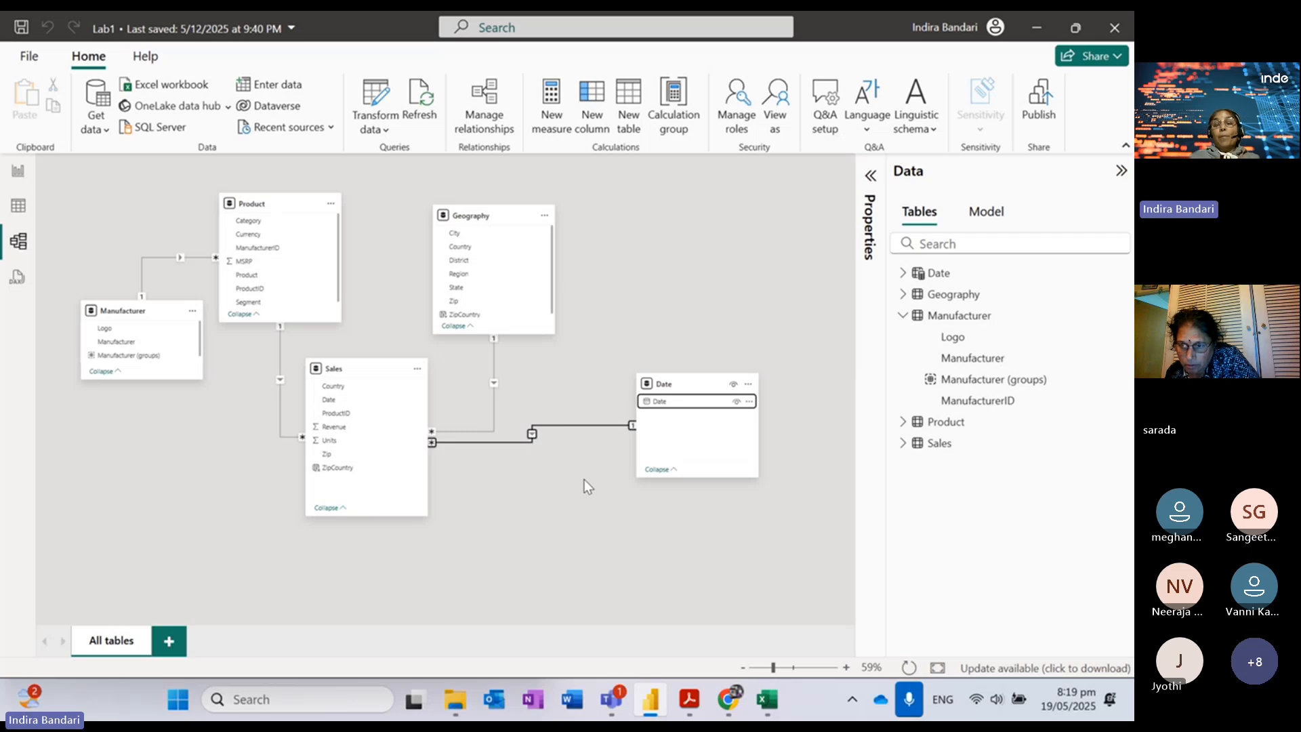
# Step: In Table view, change the Date table's Date column type to Date/time
pyautogui.click(18, 206)
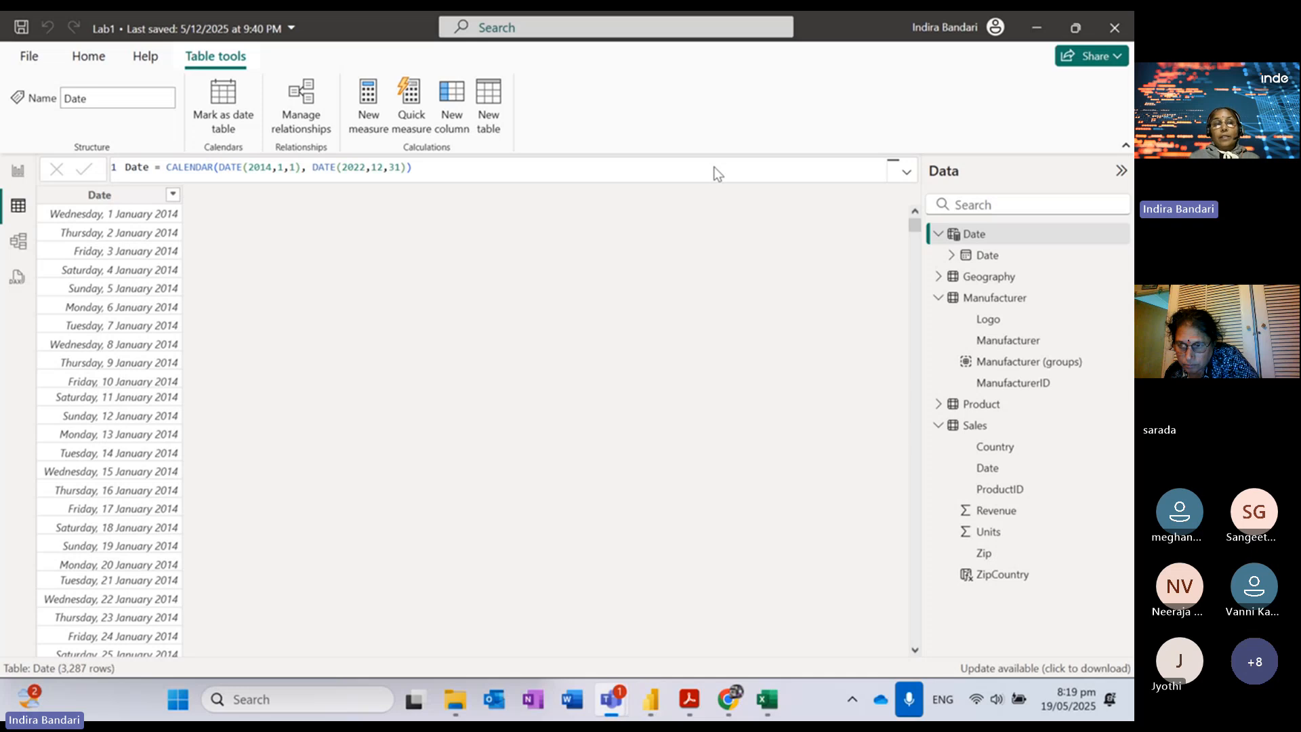
pyautogui.click(99, 196)
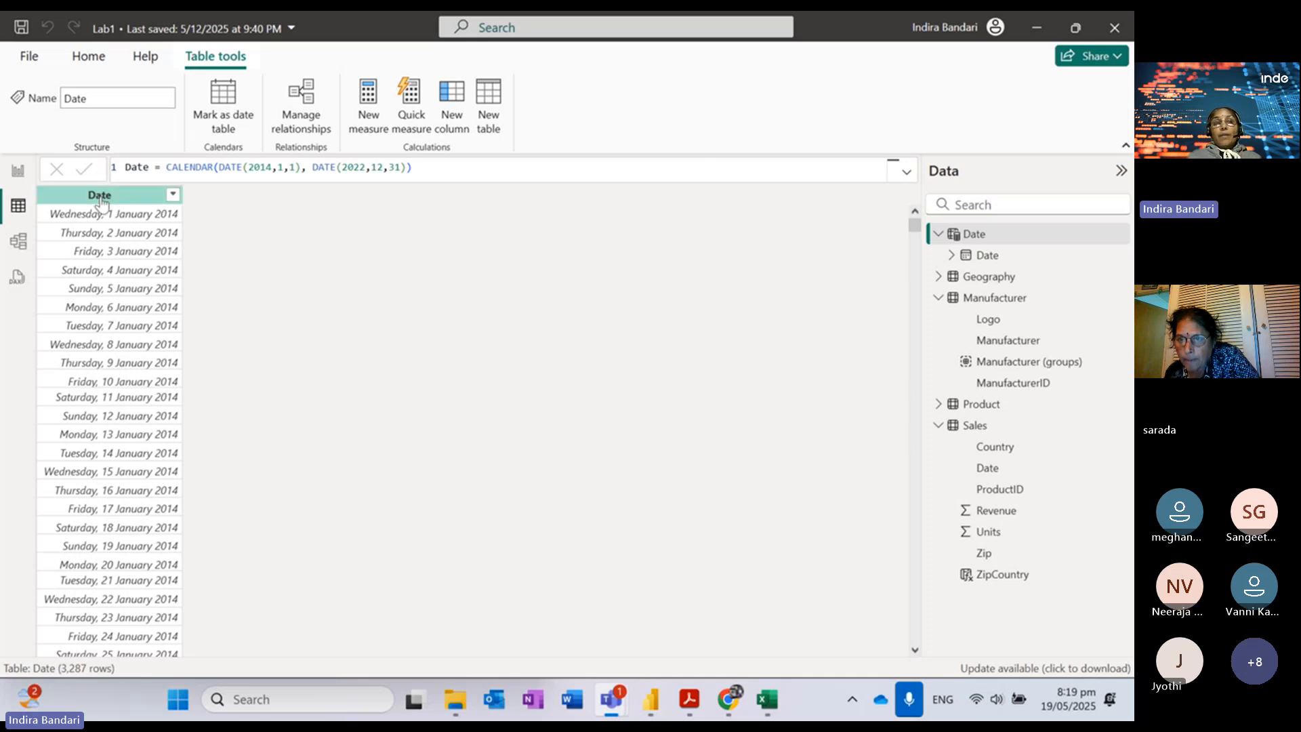
pyautogui.click(181, 122)
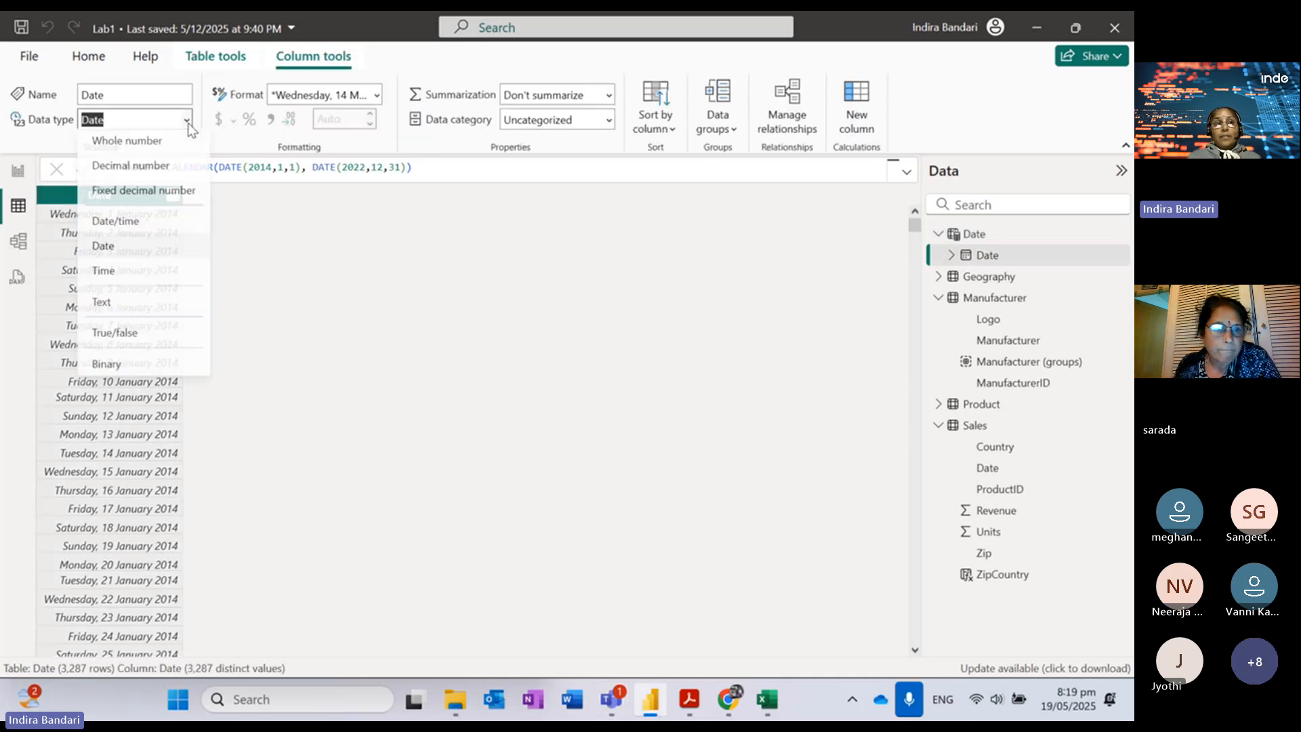
pyautogui.click(132, 225)
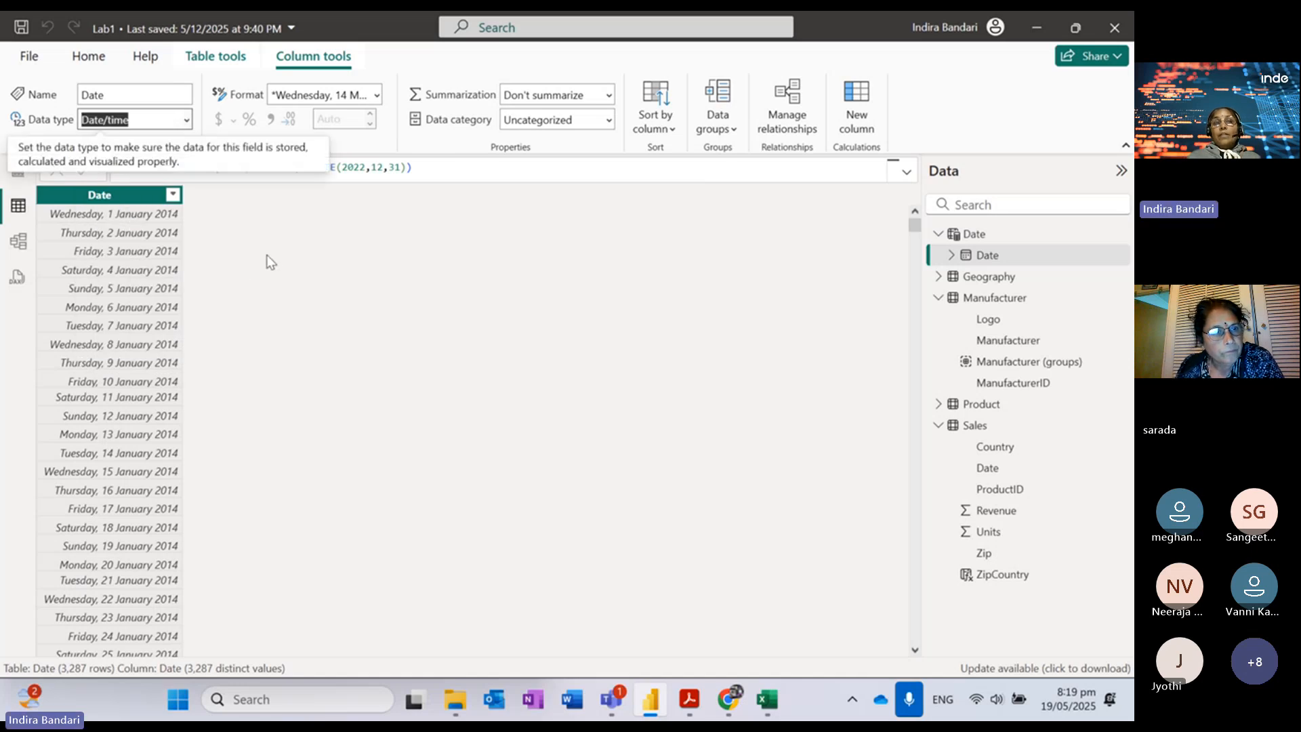
pyautogui.click(314, 265)
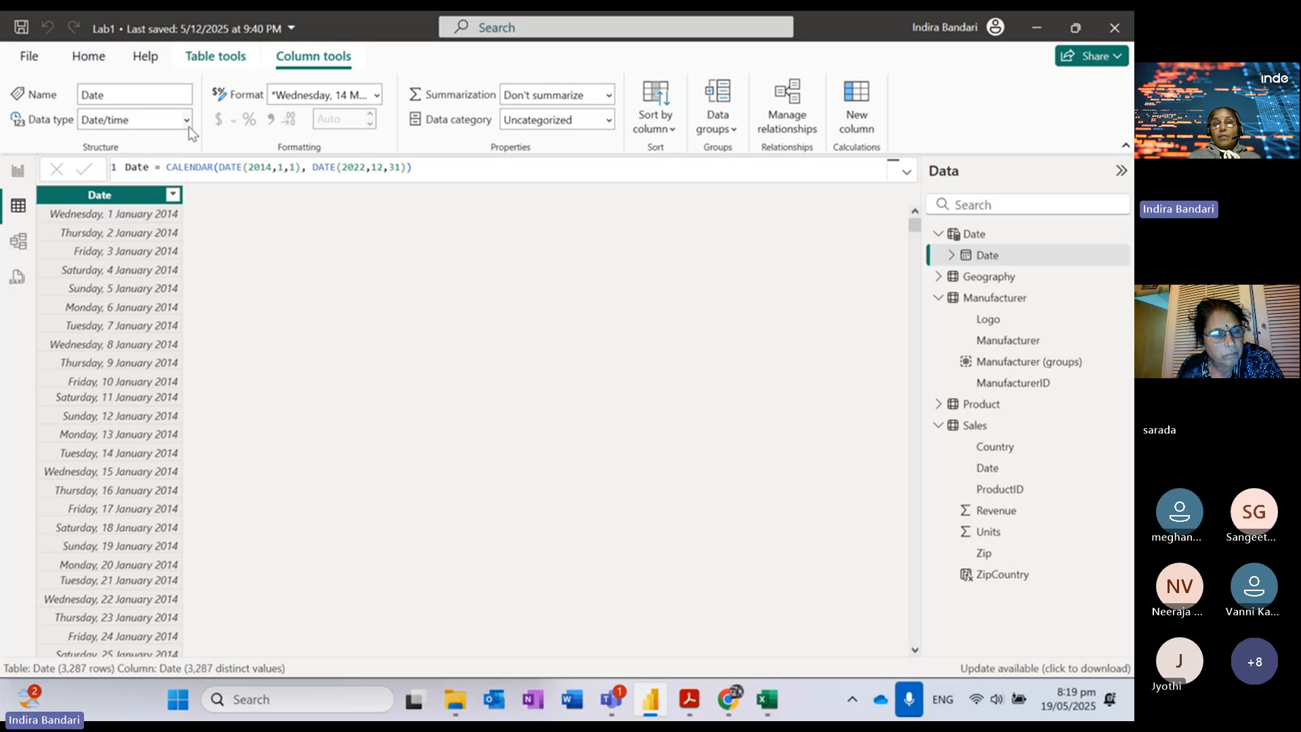
# Step: Leave the format unchanged and set the Date column's type back to Date
pyautogui.click(377, 95)
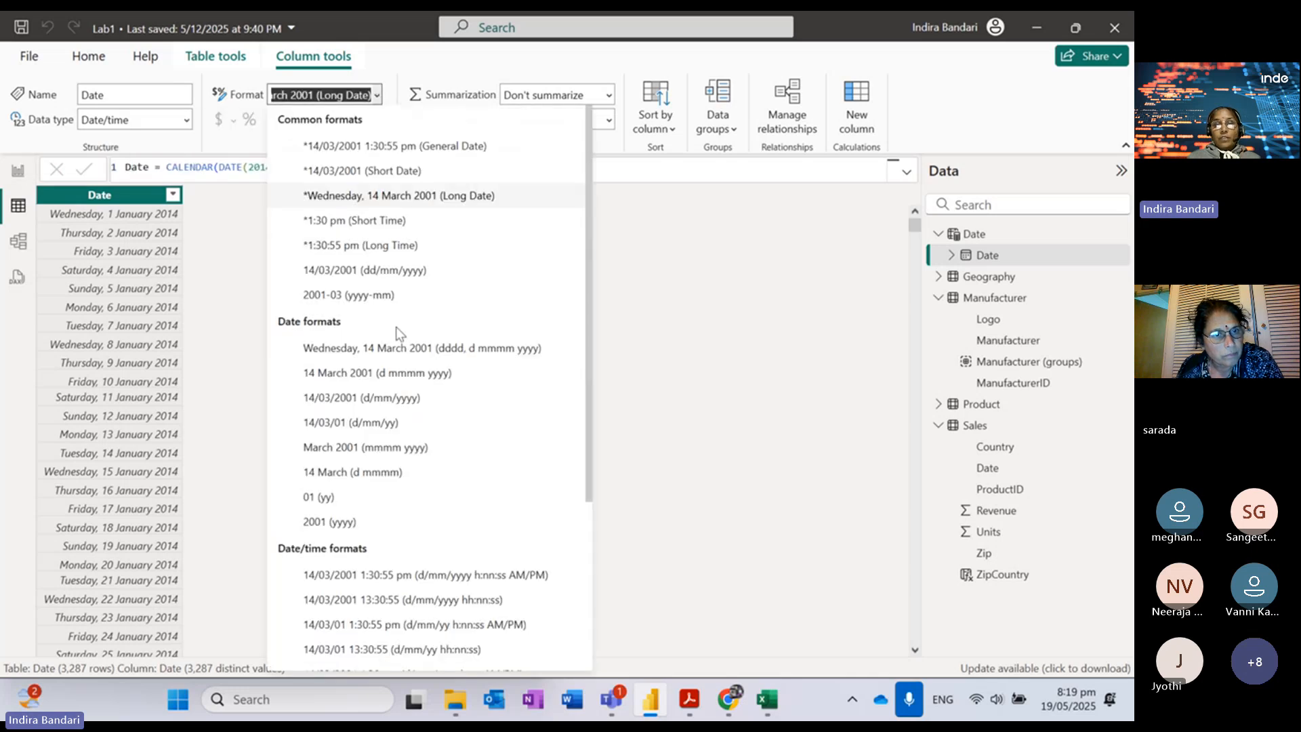
pyautogui.click(217, 250)
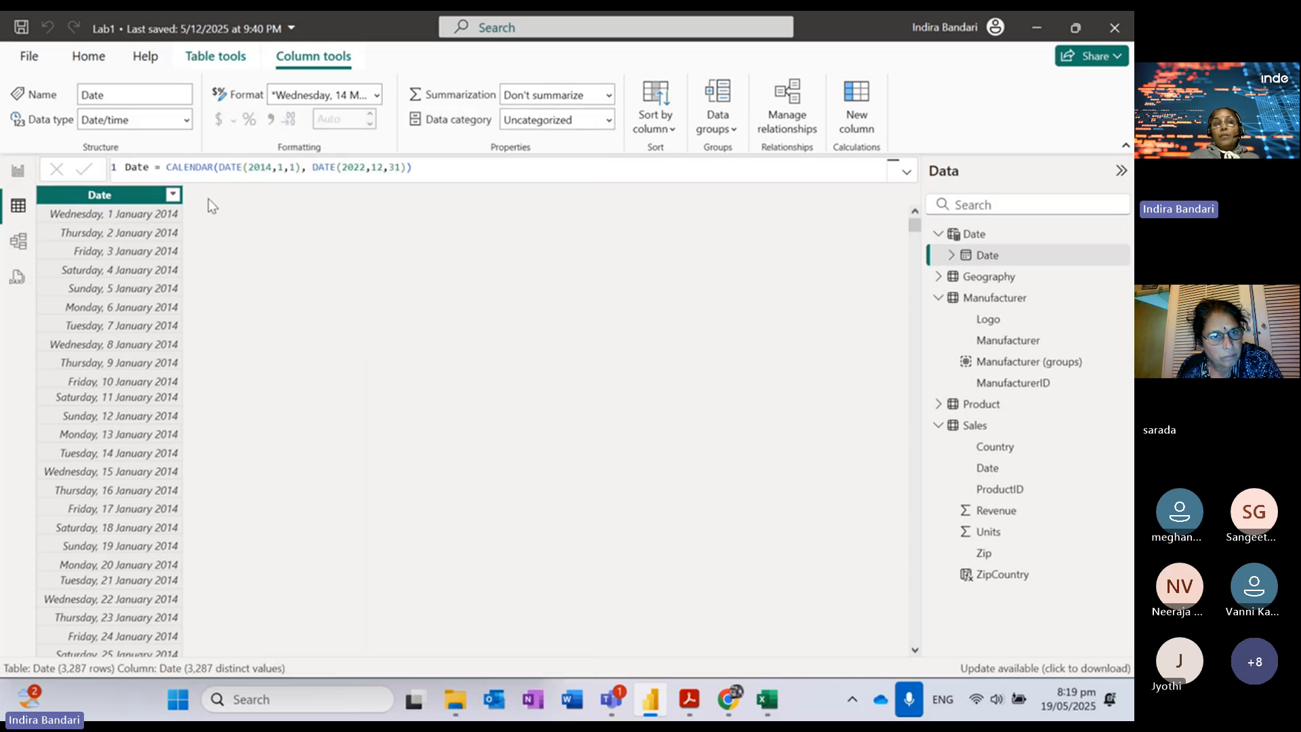
pyautogui.click(184, 121)
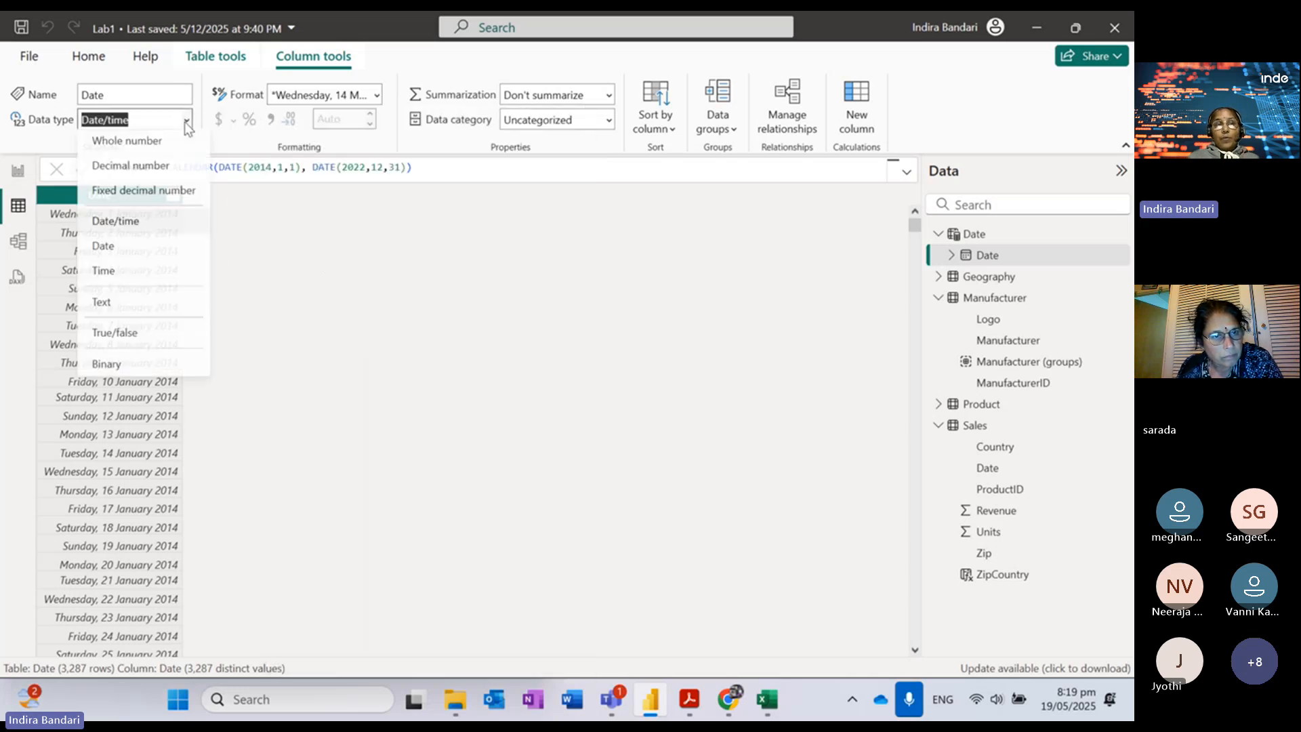
pyautogui.click(110, 252)
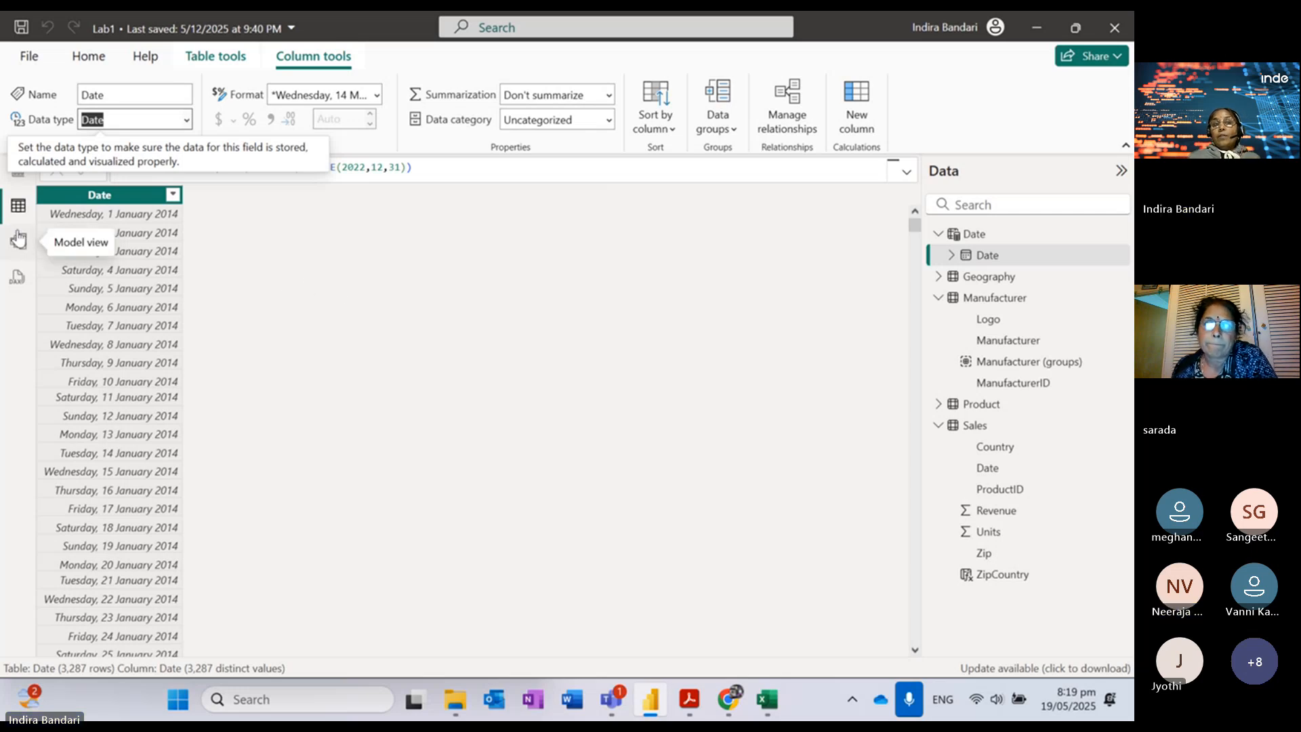
# Step: Compare Sales' Date column, then open Format choices for the Date table's Date column
pyautogui.click(1003, 468)
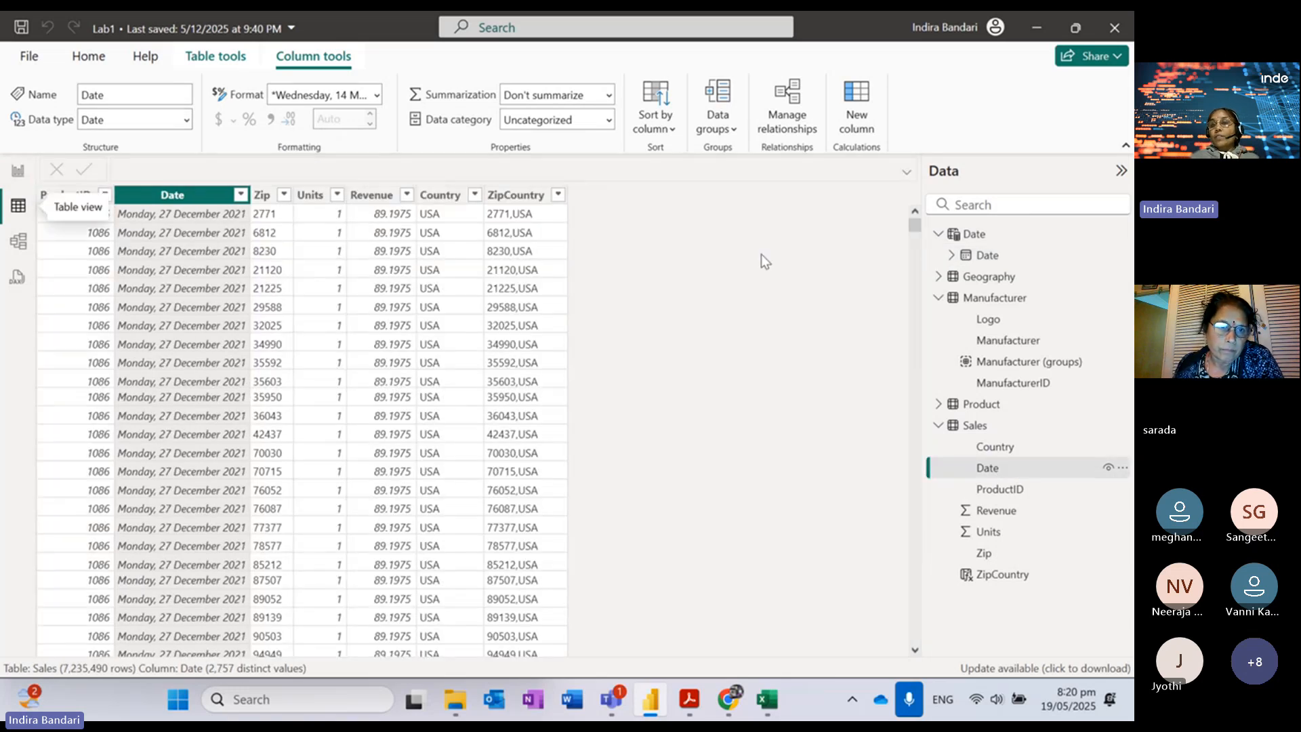
pyautogui.click(976, 235)
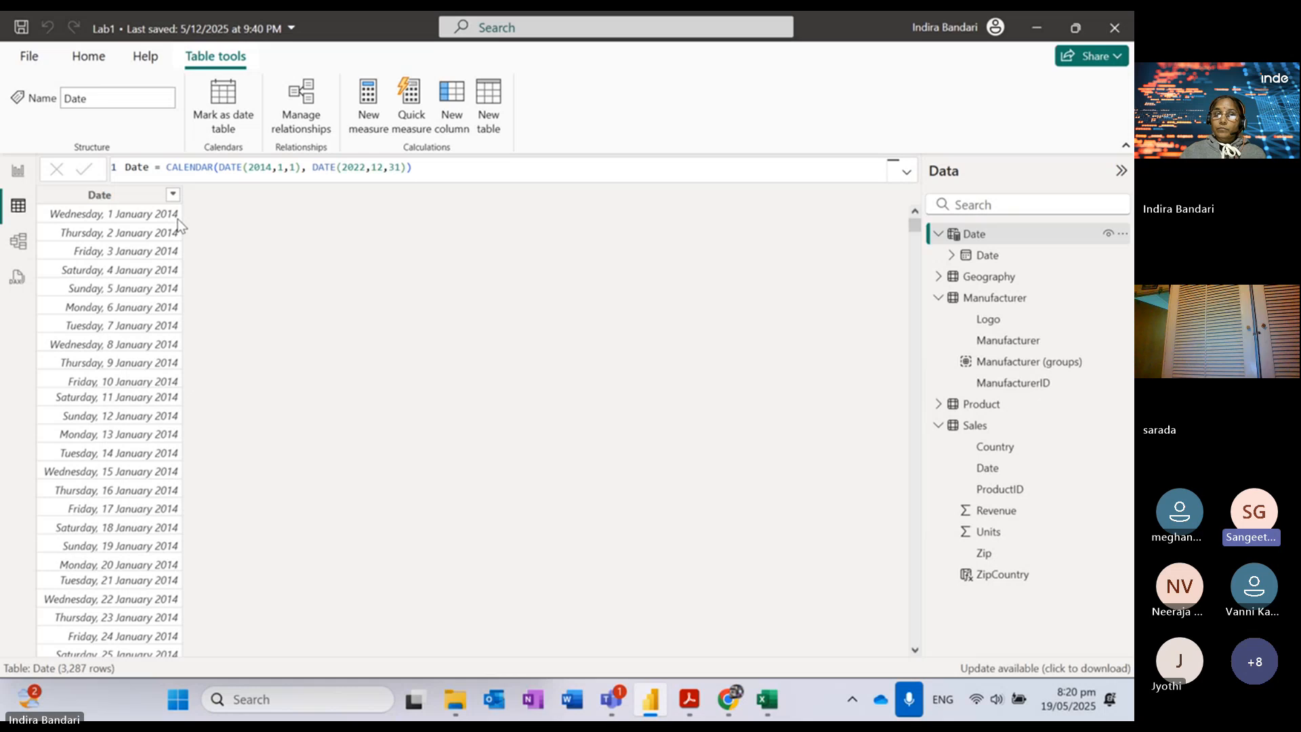
pyautogui.click(124, 195)
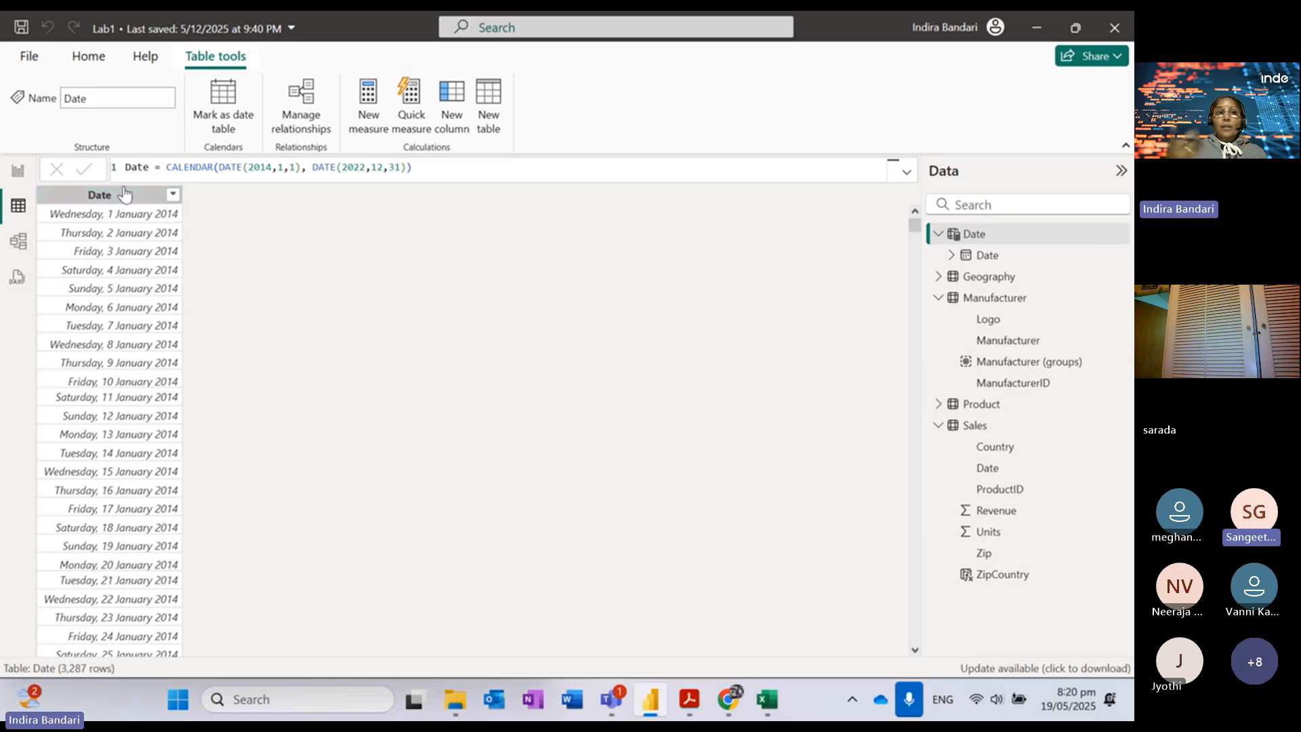
pyautogui.click(326, 95)
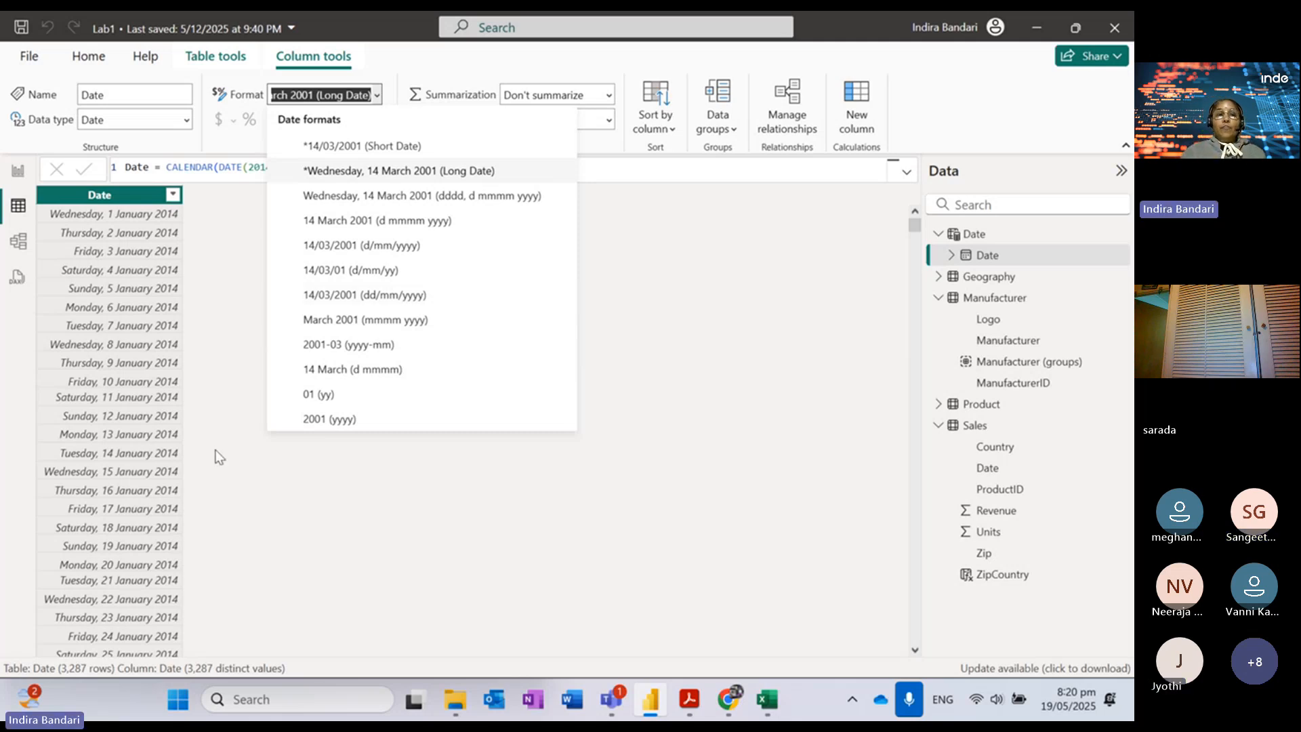
# Step: Change the CALENDAR formula's end year to 2025, restore 2022, and commit the formula
pyautogui.click(210, 298)
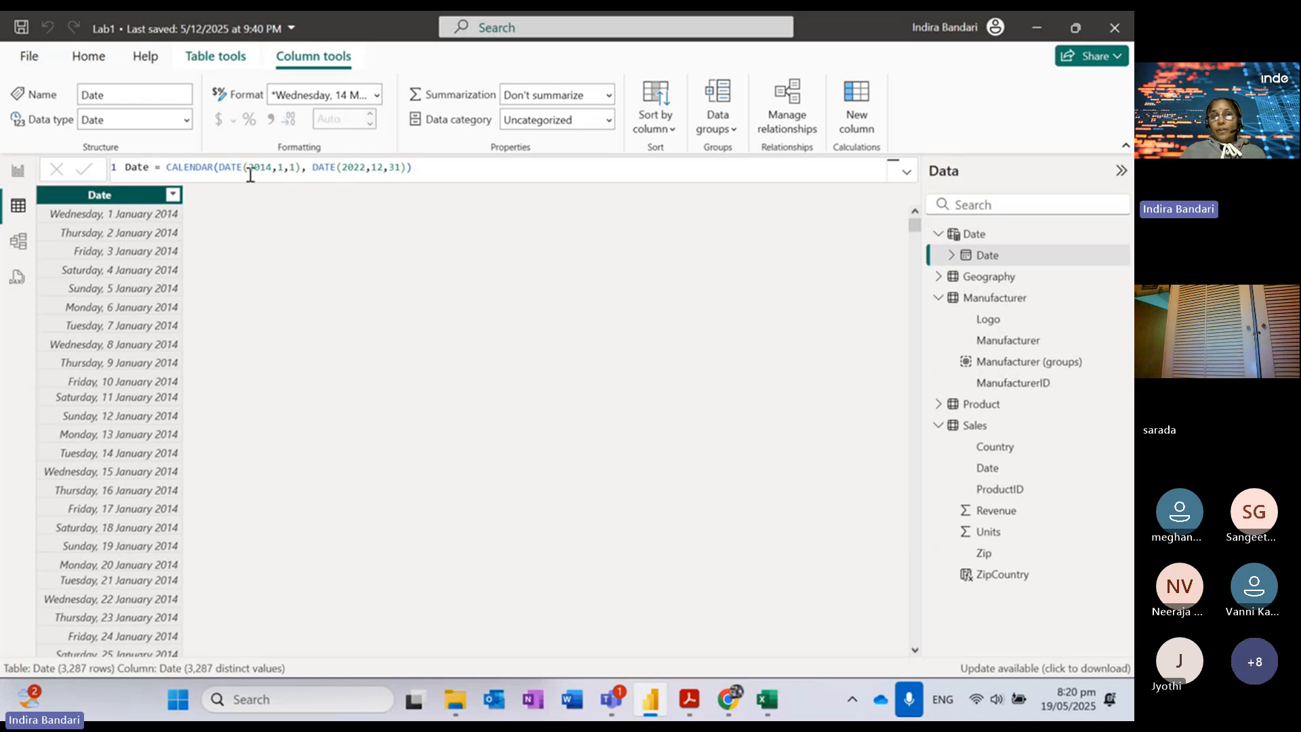
pyautogui.moveTo(252, 169); pyautogui.dragTo(313, 167)
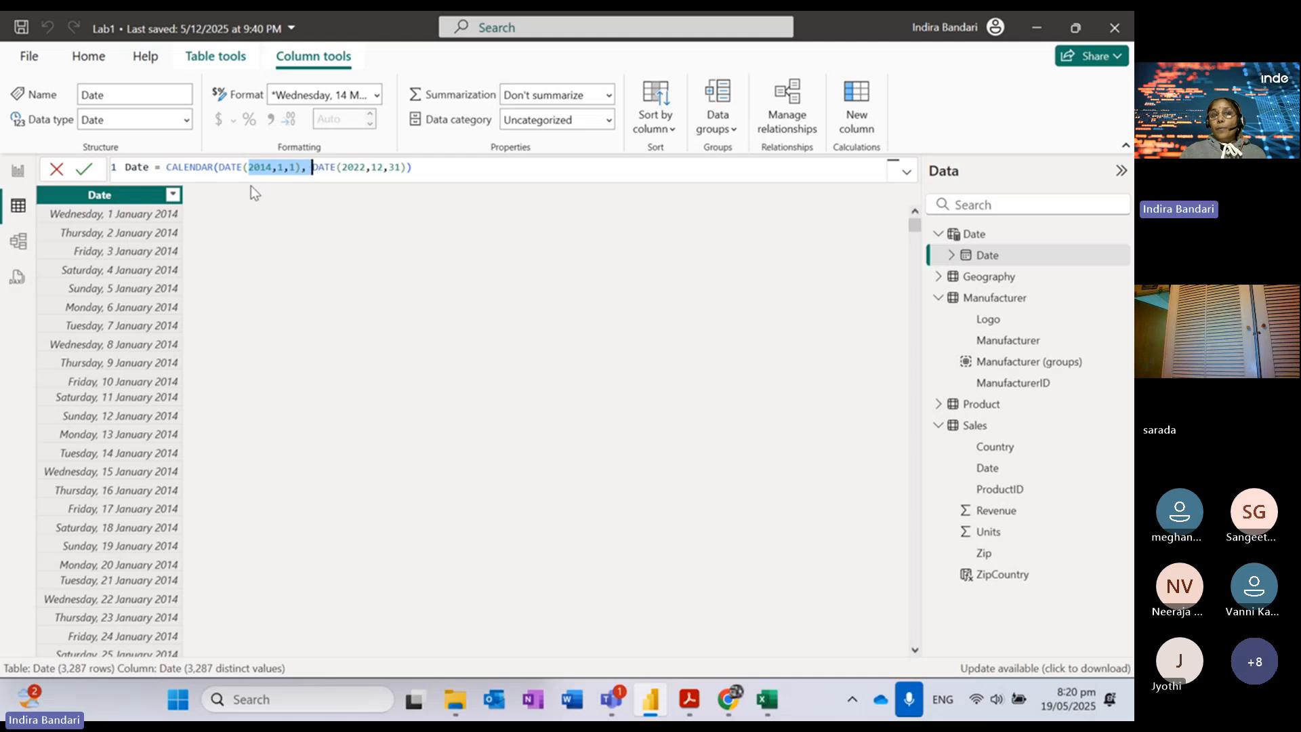
pyautogui.click(264, 167)
pyautogui.click(365, 167)
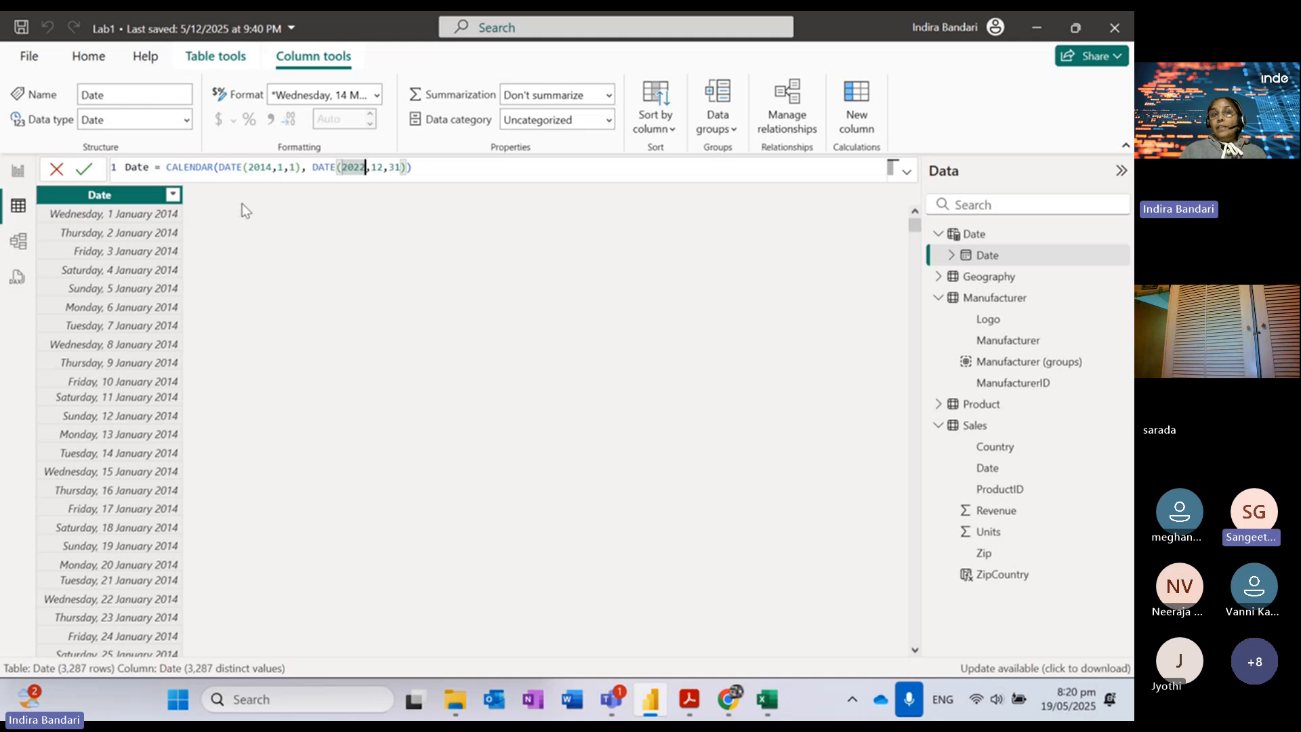
pyautogui.press('BackSpace')
pyautogui.write('5')
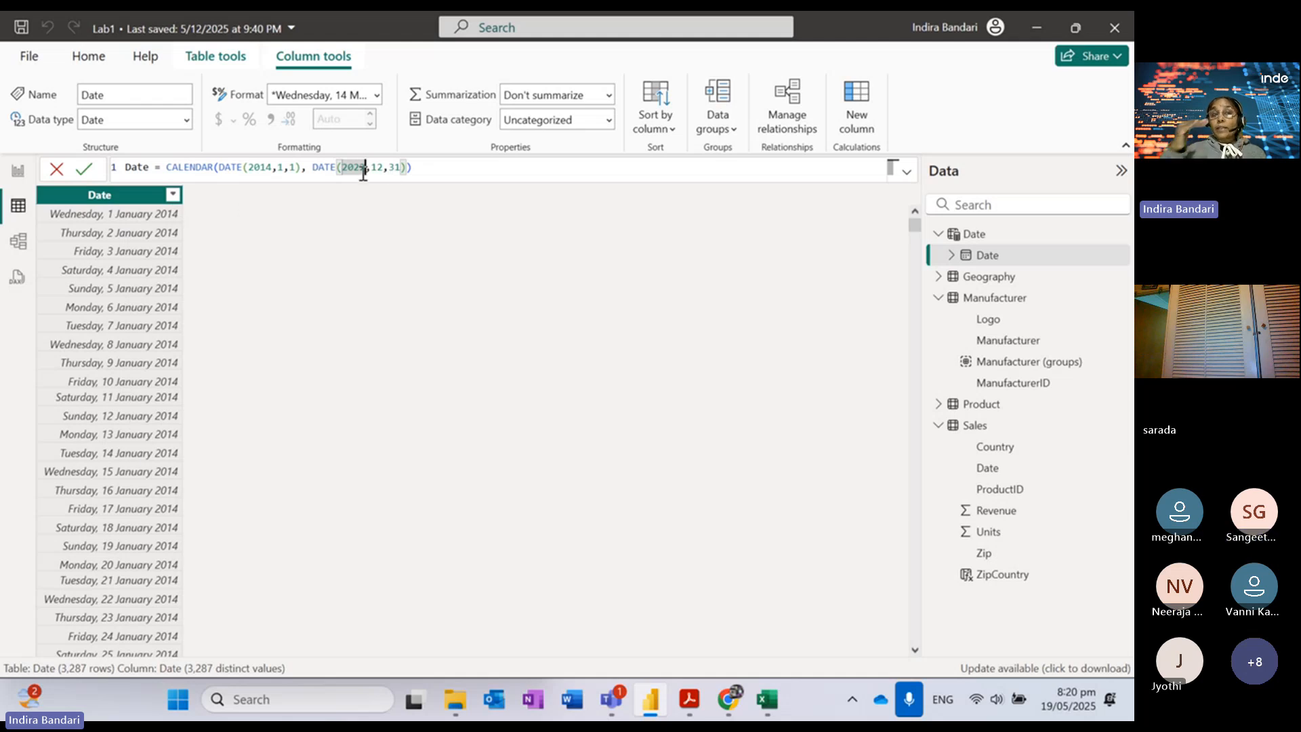
pyautogui.press('BackSpace')
pyautogui.write('2')
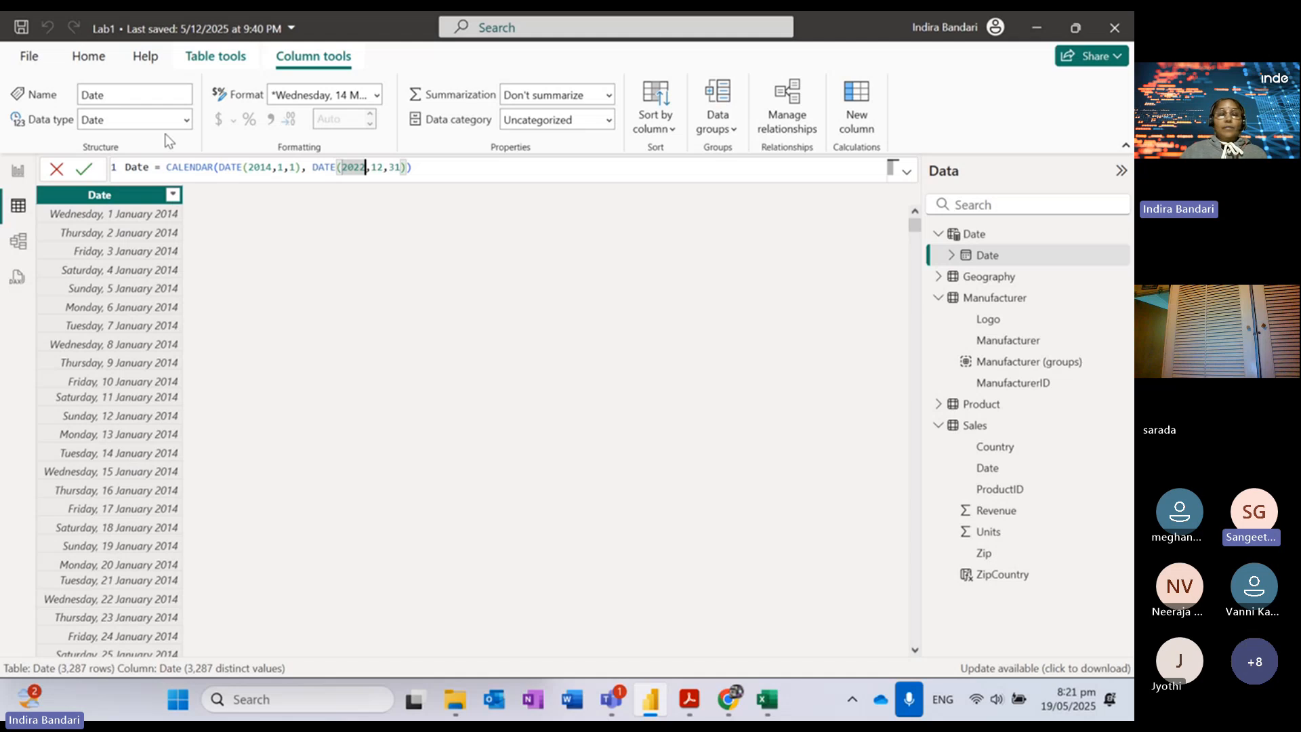
pyautogui.click(130, 201)
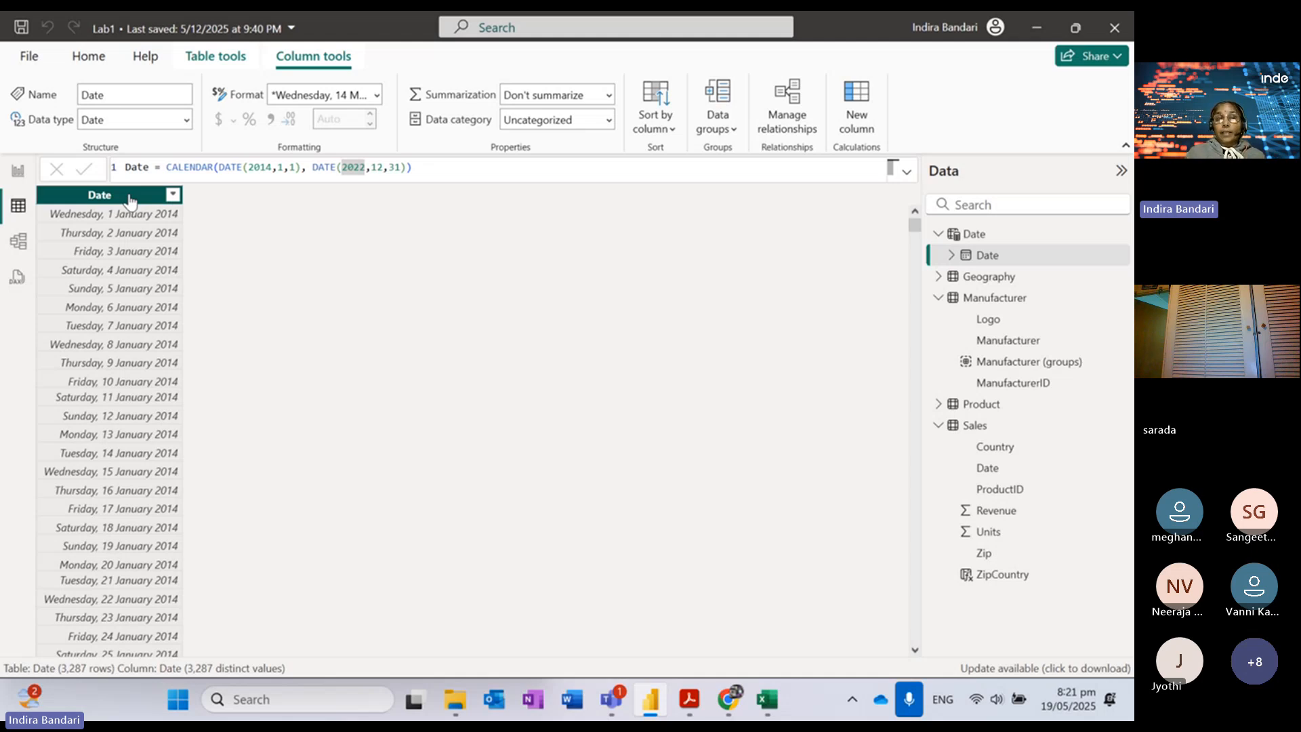
# Step: Format the Date column as d/mm/yyyy (14/03/2001) and return to the model diagram
pyautogui.click(377, 96)
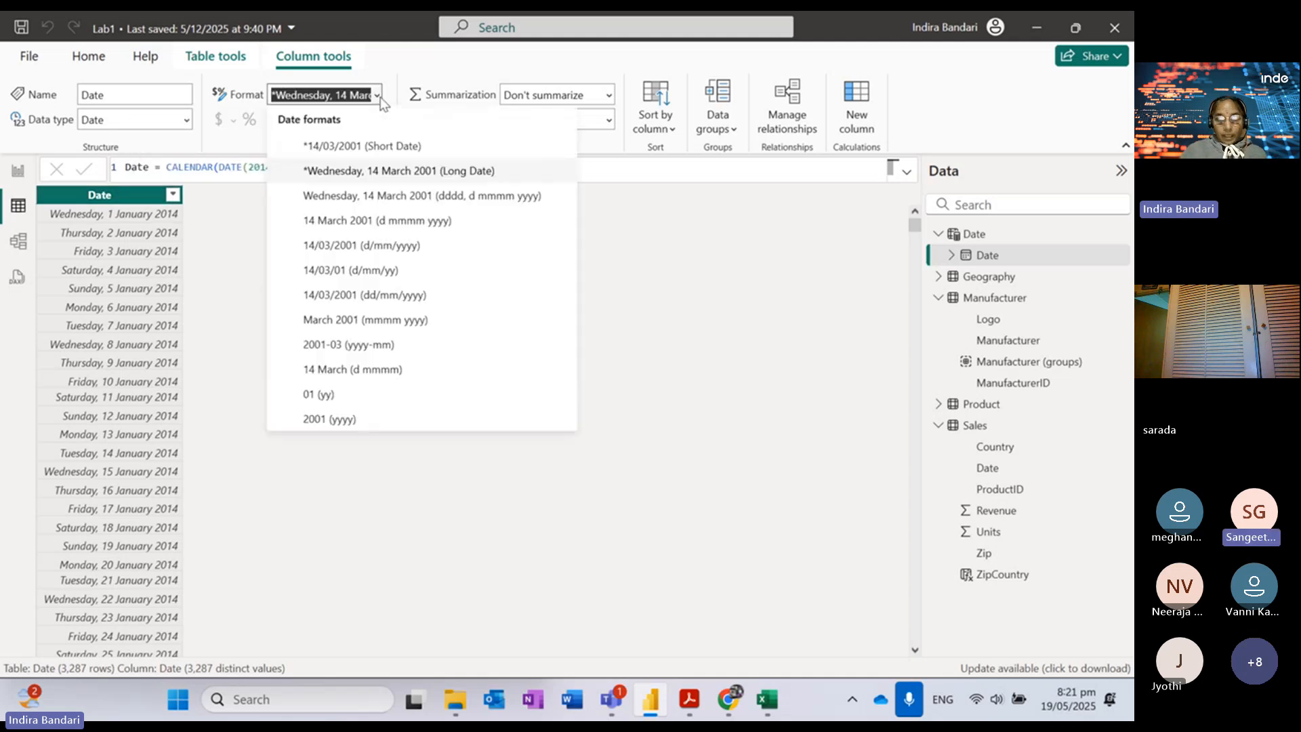
pyautogui.click(350, 249)
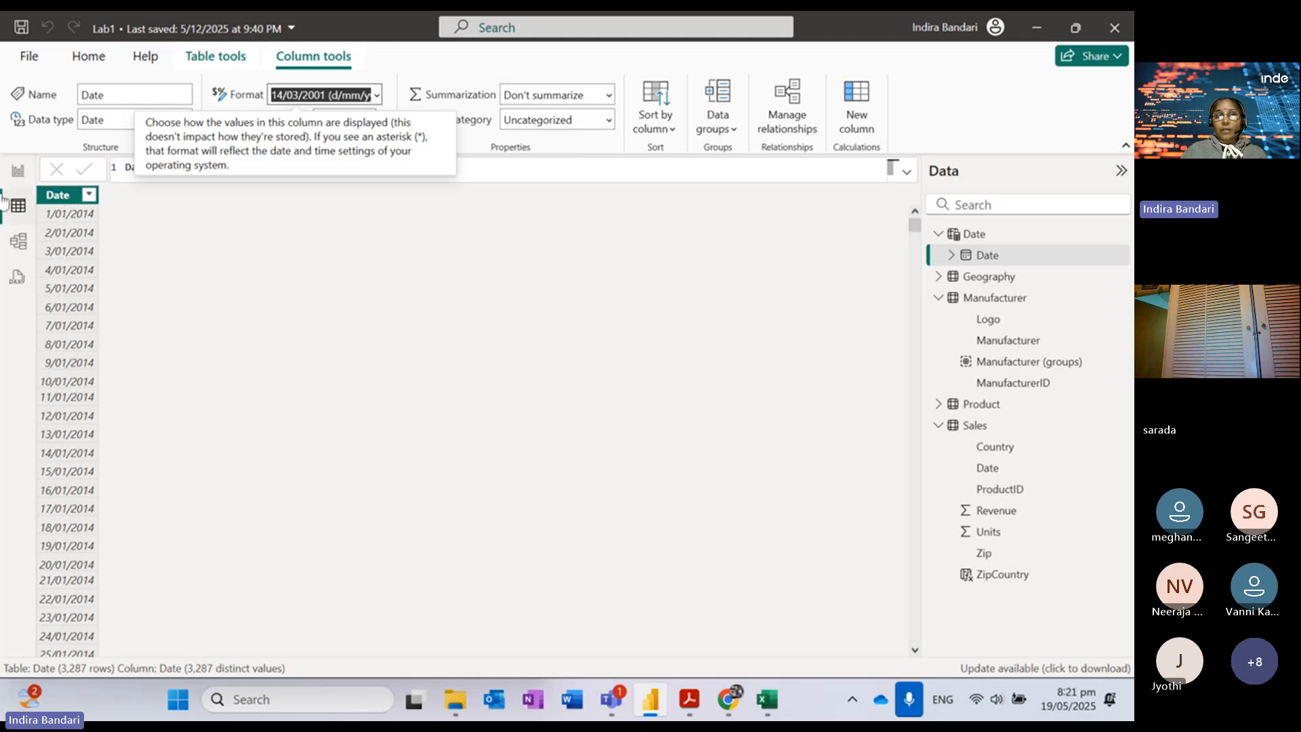
pyautogui.click(20, 243)
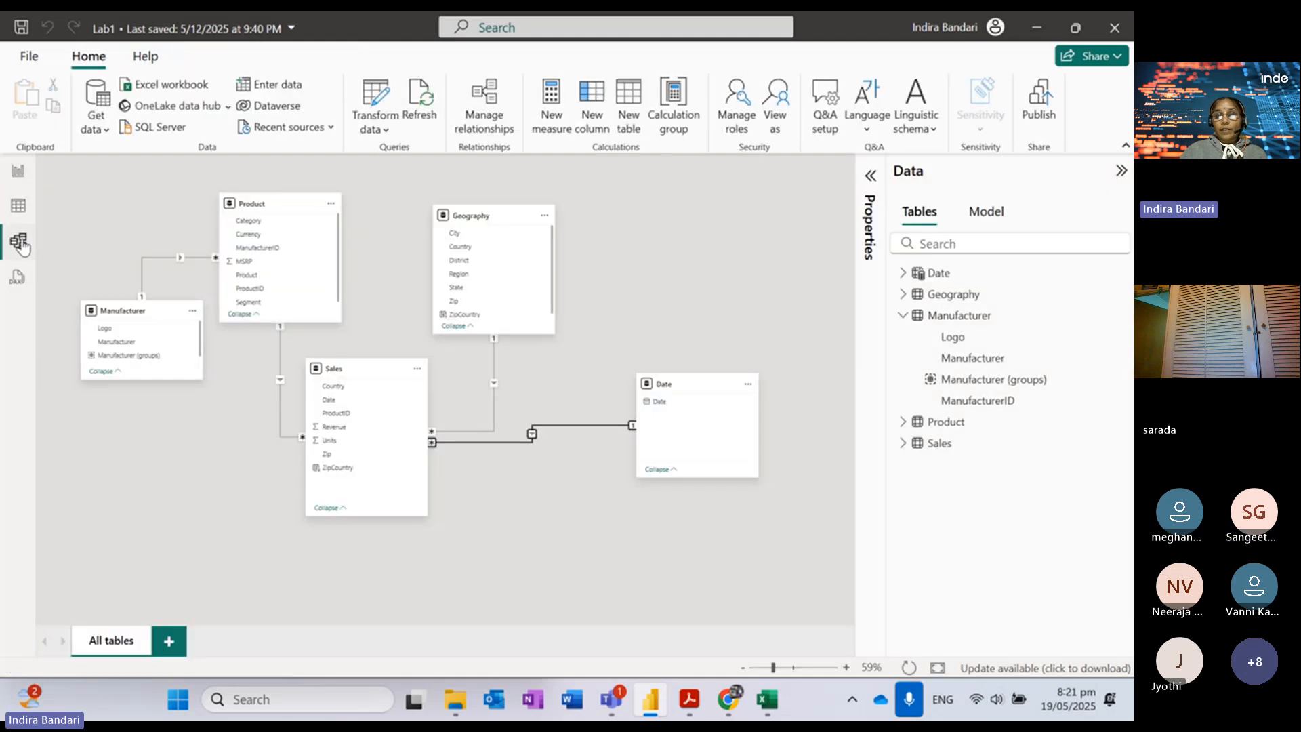
# Step: Save the Sales–Date relationship as Many to one with Single cross-filtering, then go to Report view
pyautogui.doubleClick(573, 431)
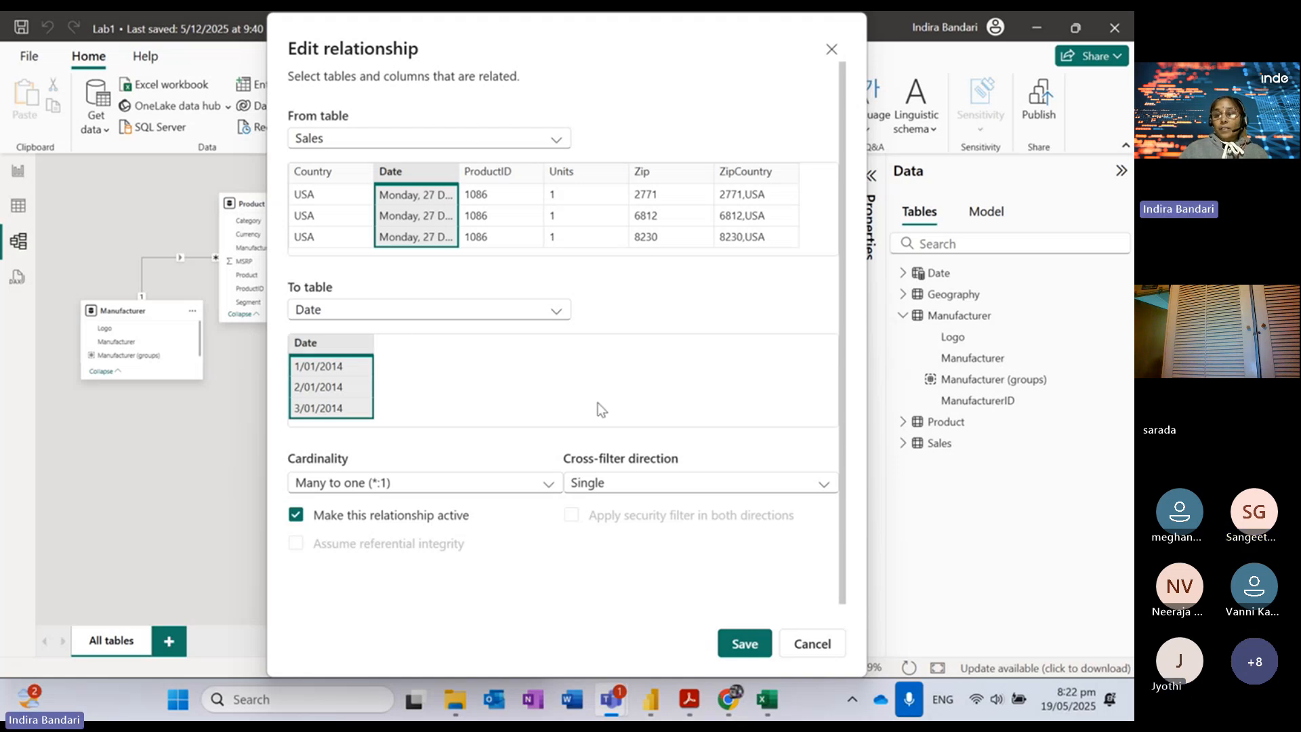
pyautogui.click(743, 655)
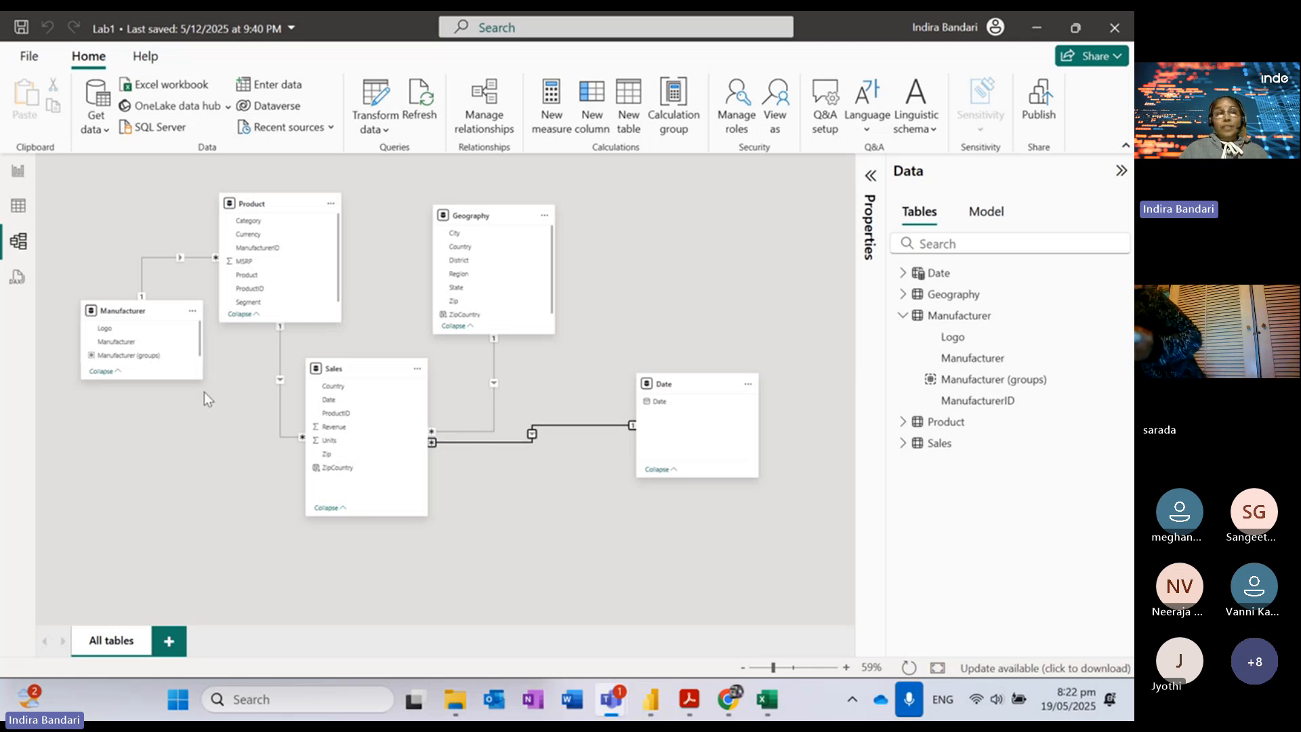
pyautogui.click(19, 178)
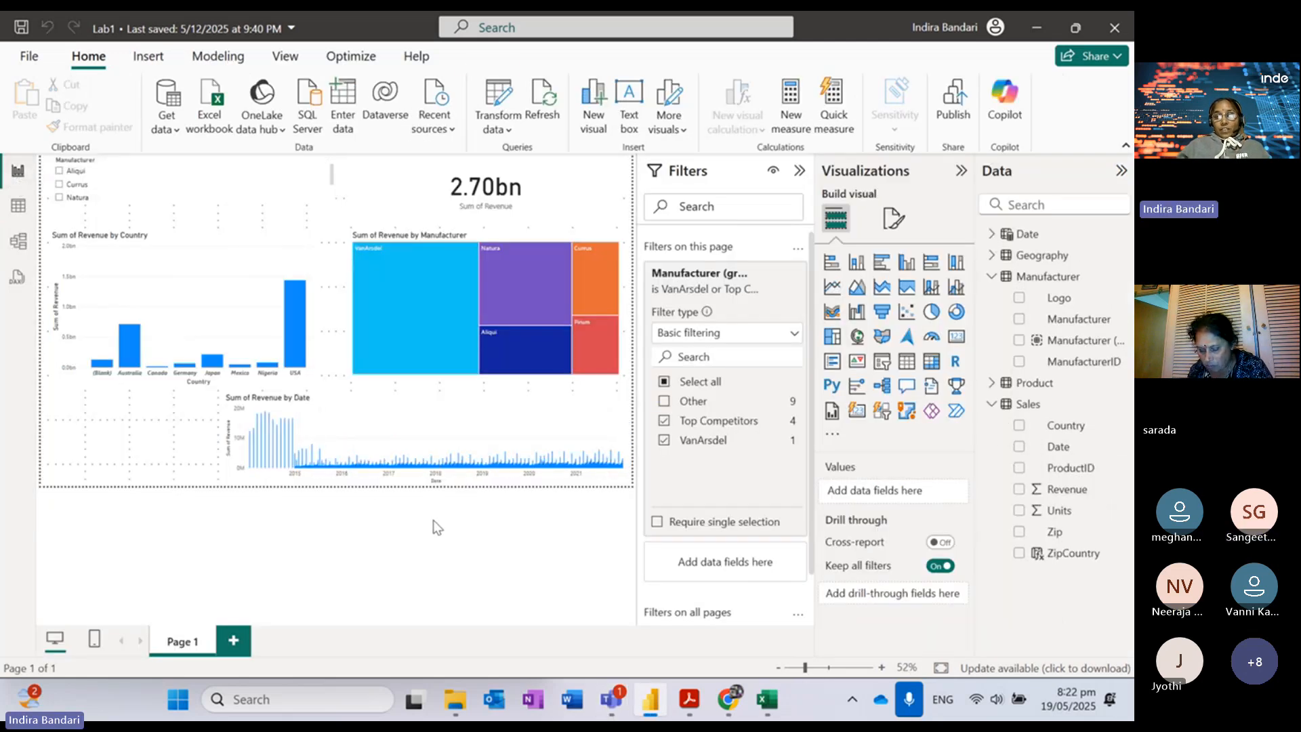
# Step: Replace the revenue chart's x-axis Date with the Date table's Date field
pyautogui.click(432, 409)
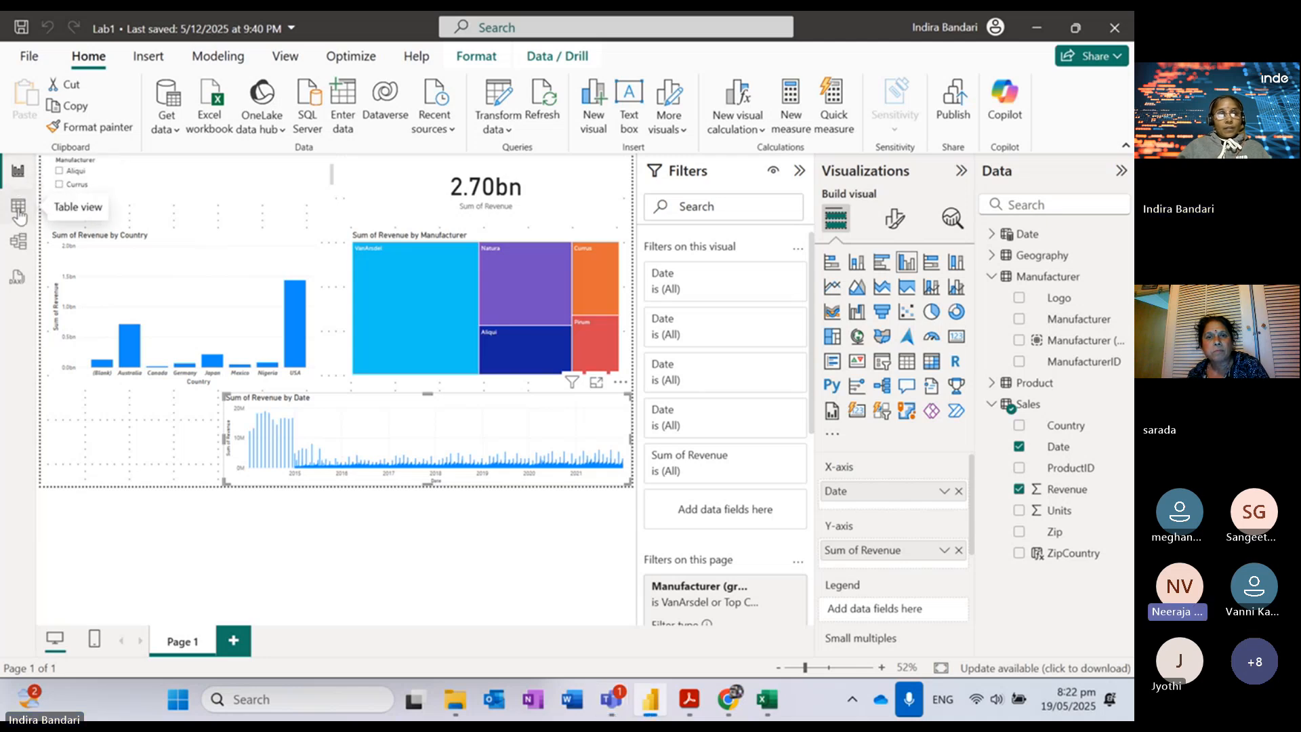
pyautogui.click(18, 211)
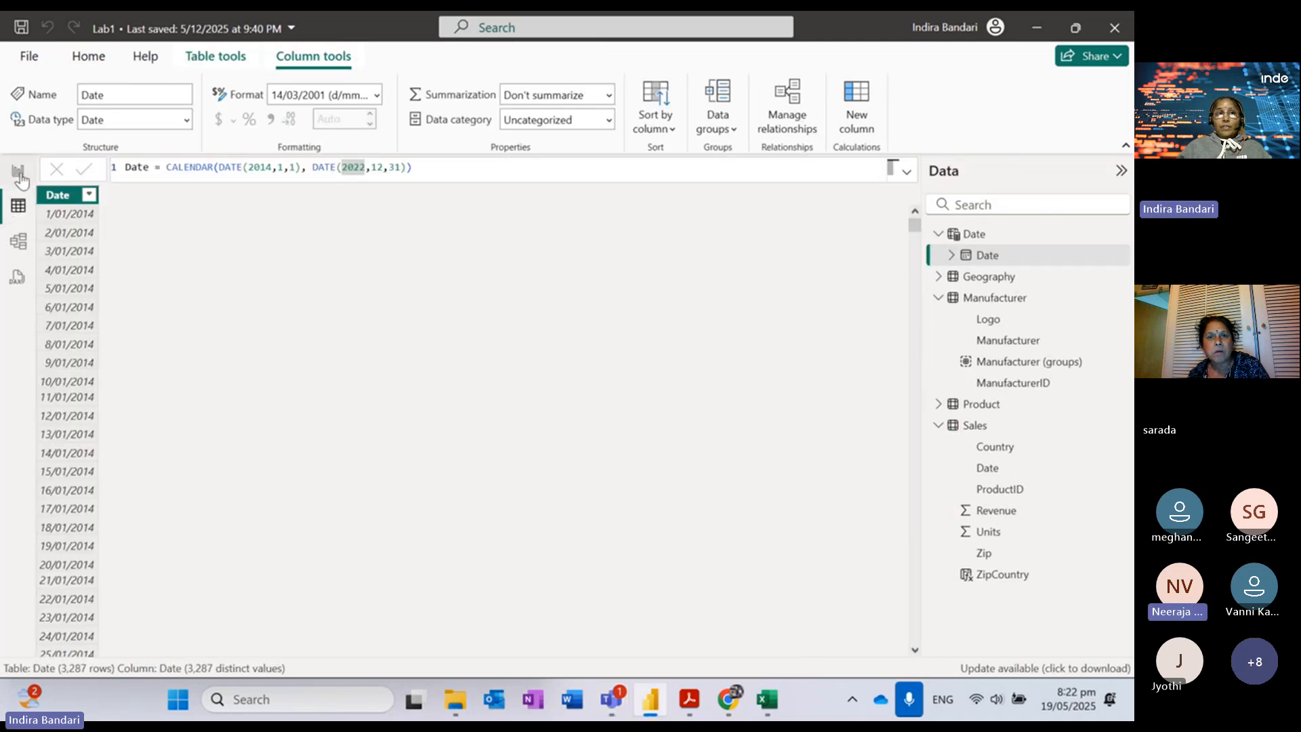
pyautogui.click(19, 175)
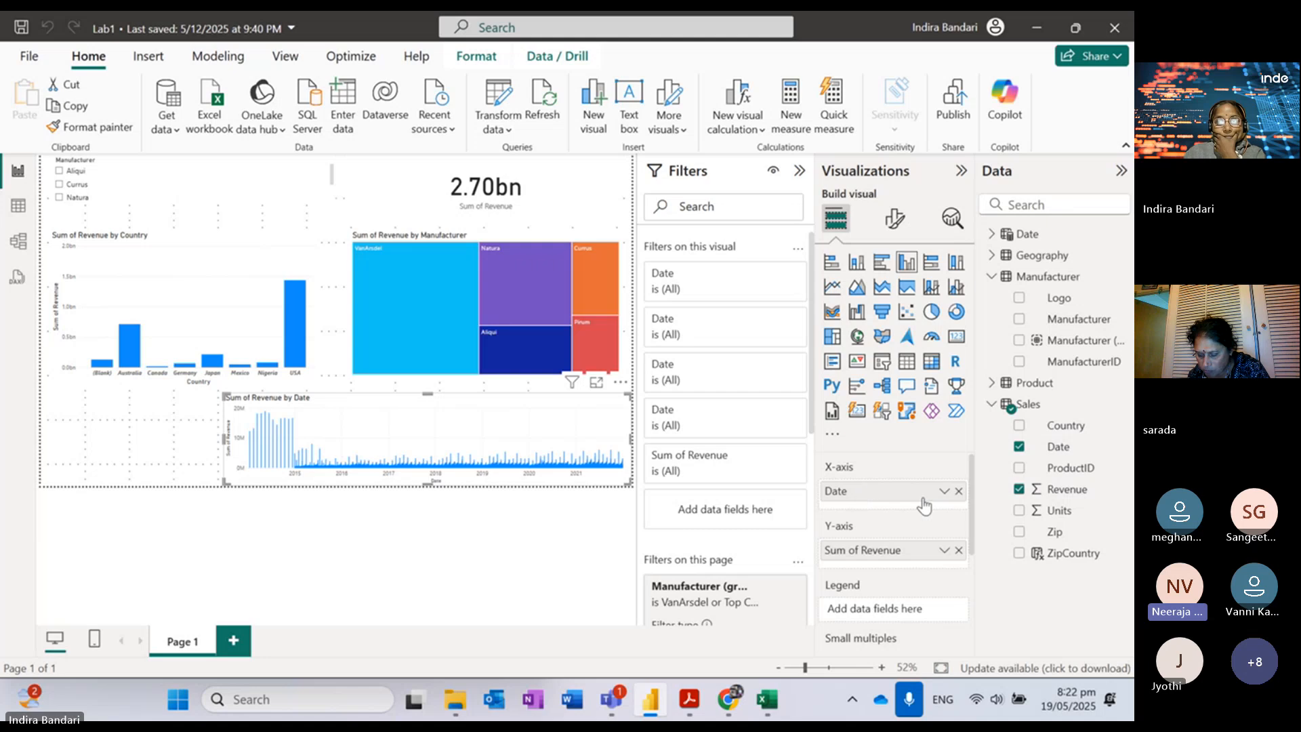
pyautogui.click(944, 493)
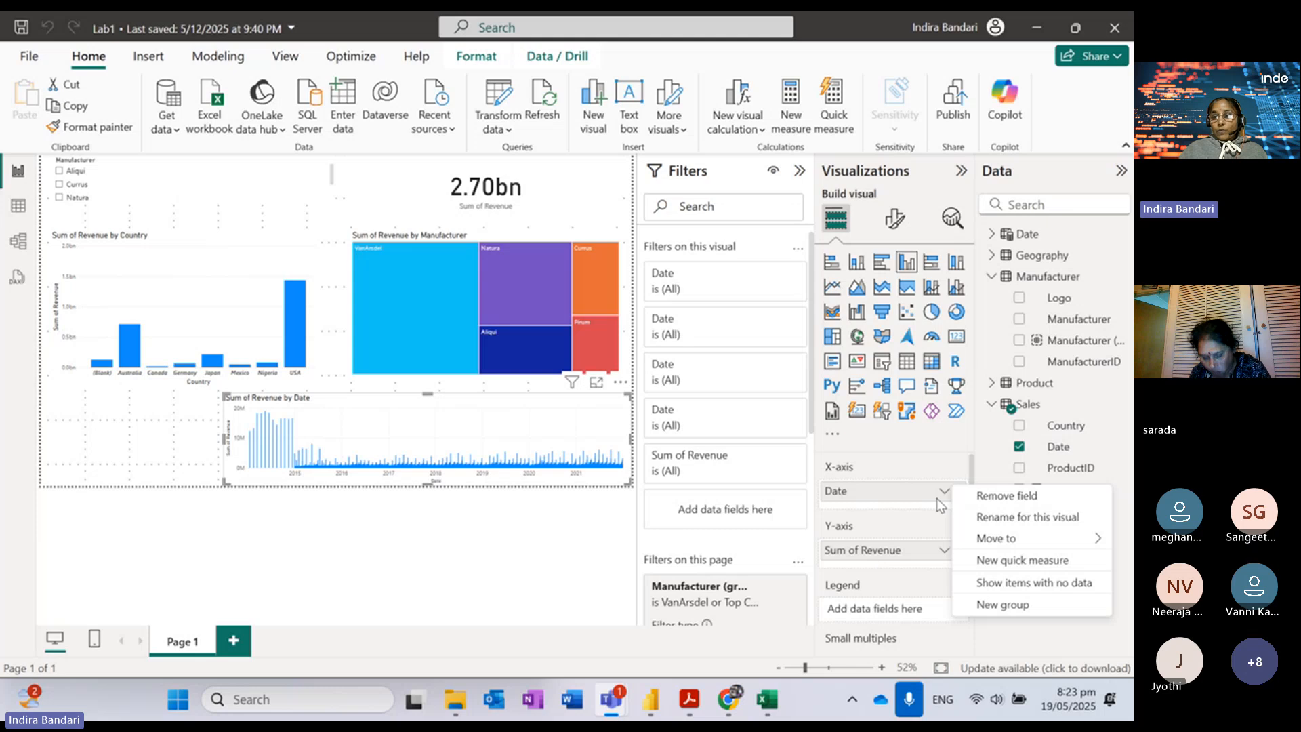
pyautogui.click(916, 517)
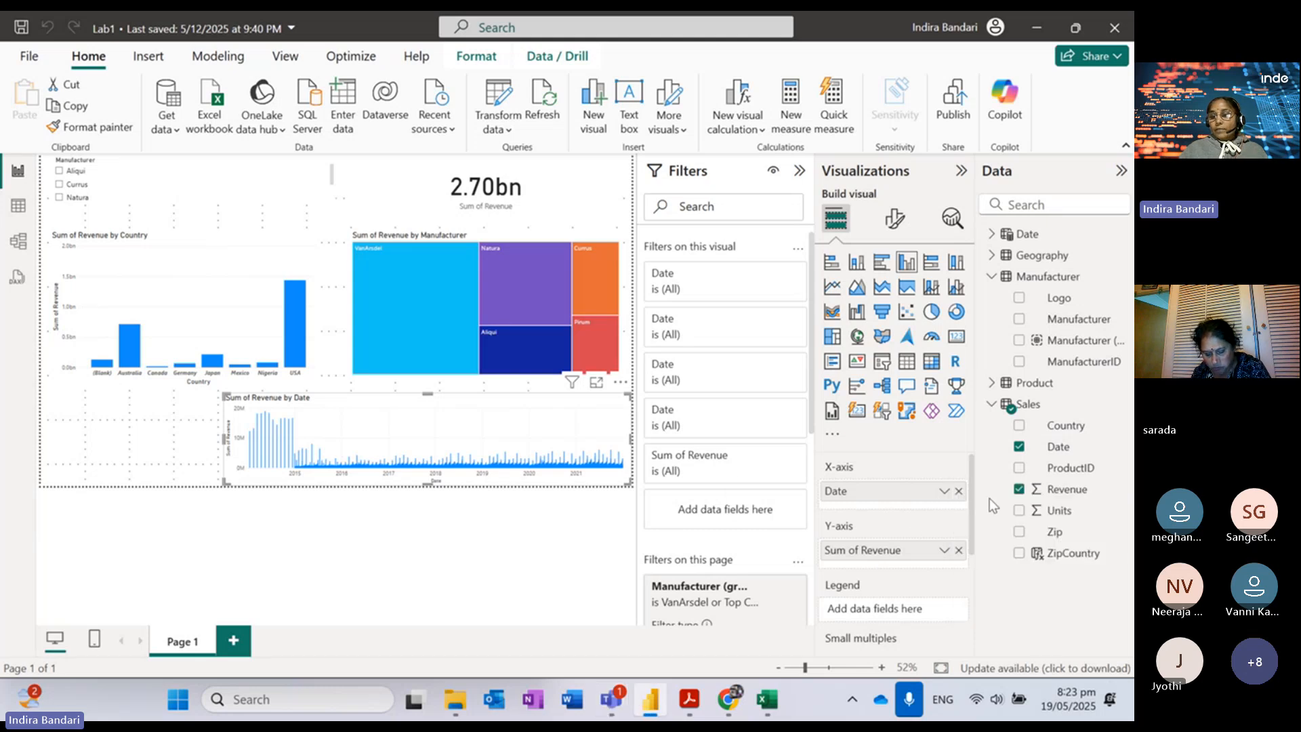
pyautogui.click(959, 492)
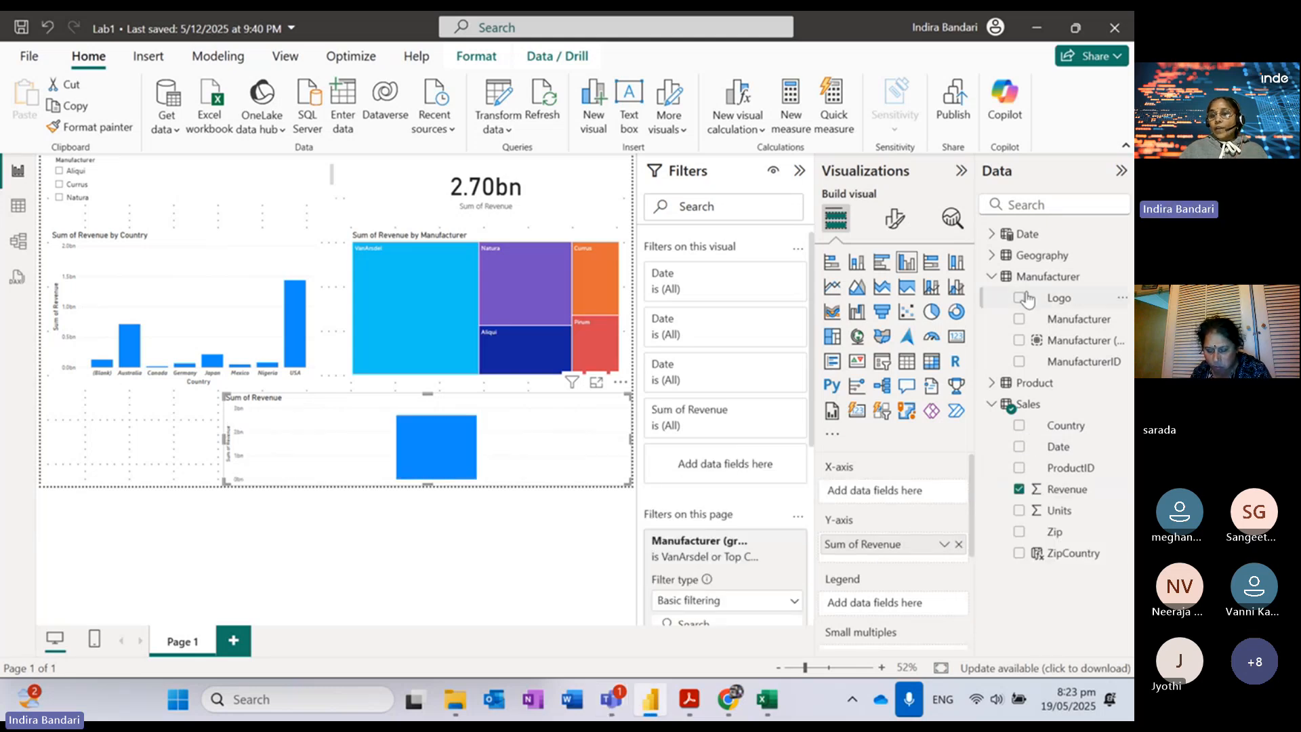
pyautogui.click(991, 234)
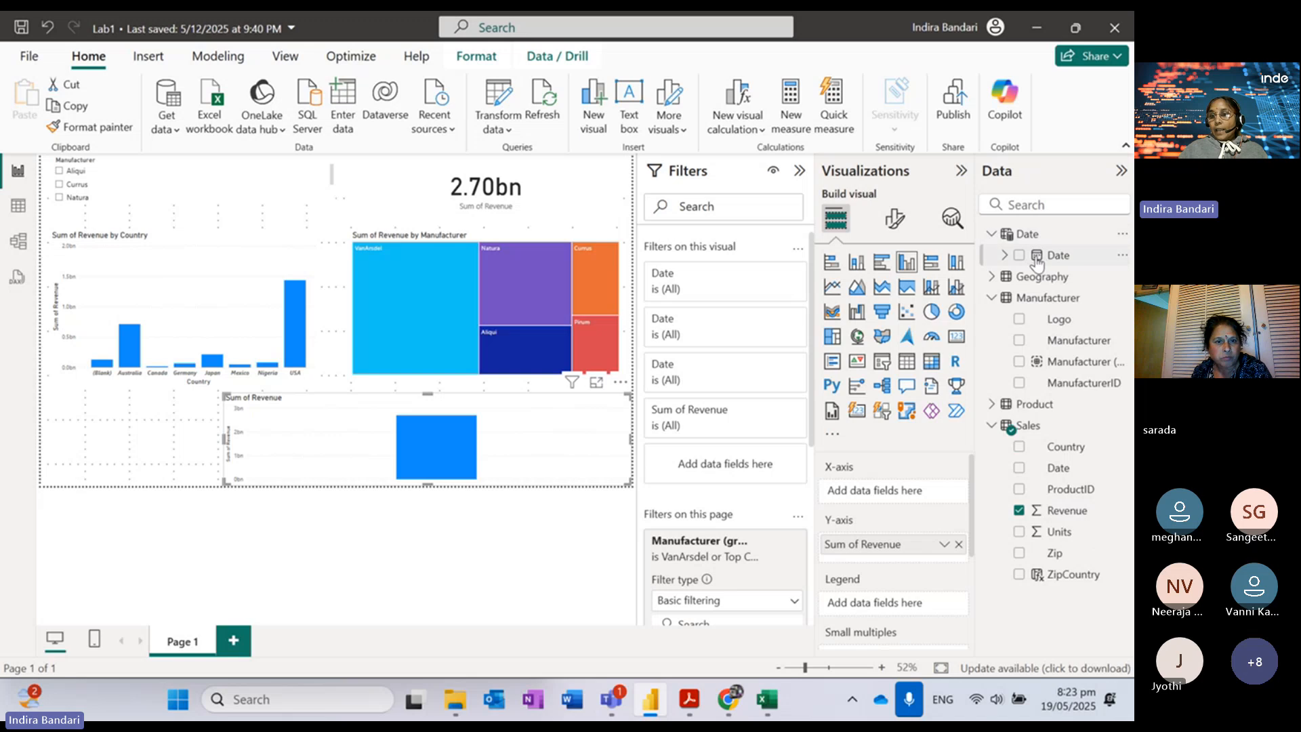
pyautogui.click(1019, 255)
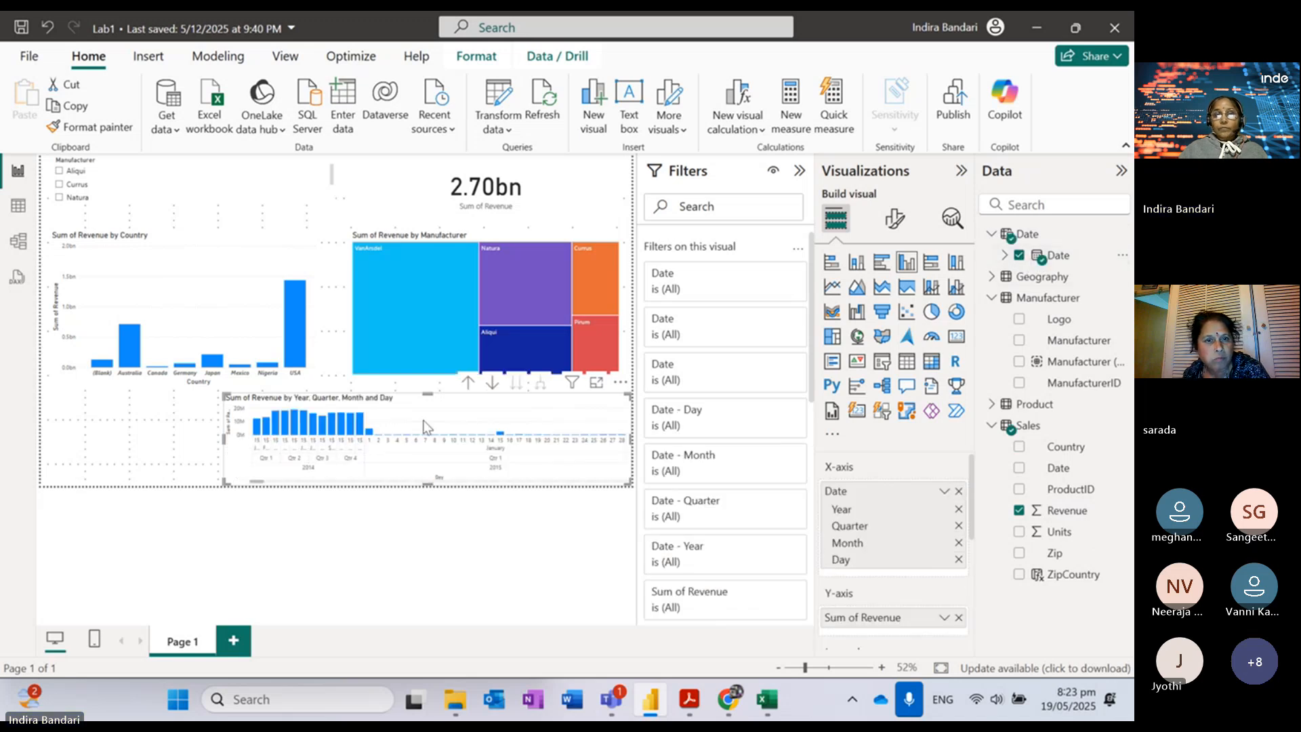
# Step: Drill the revenue chart up to the Year level, showing 2014–2021
pyautogui.click(469, 384)
pyautogui.click(468, 384)
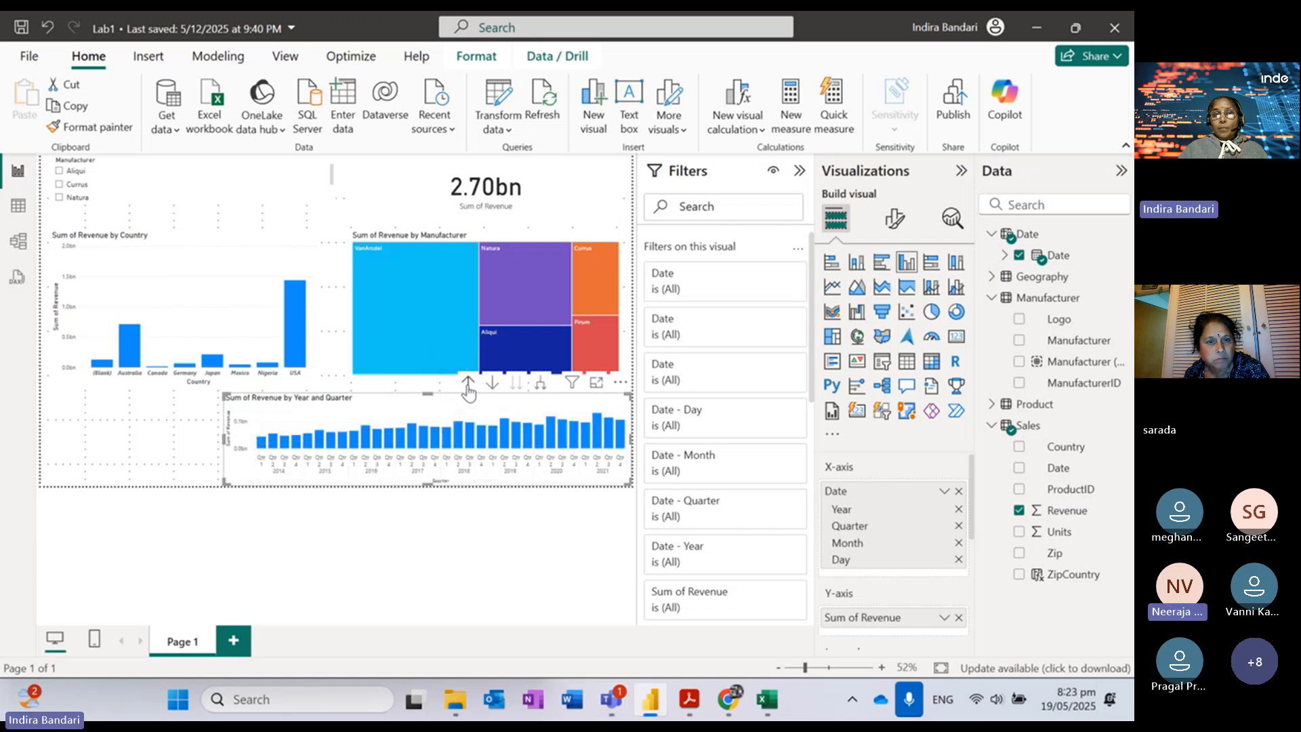
pyautogui.click(468, 385)
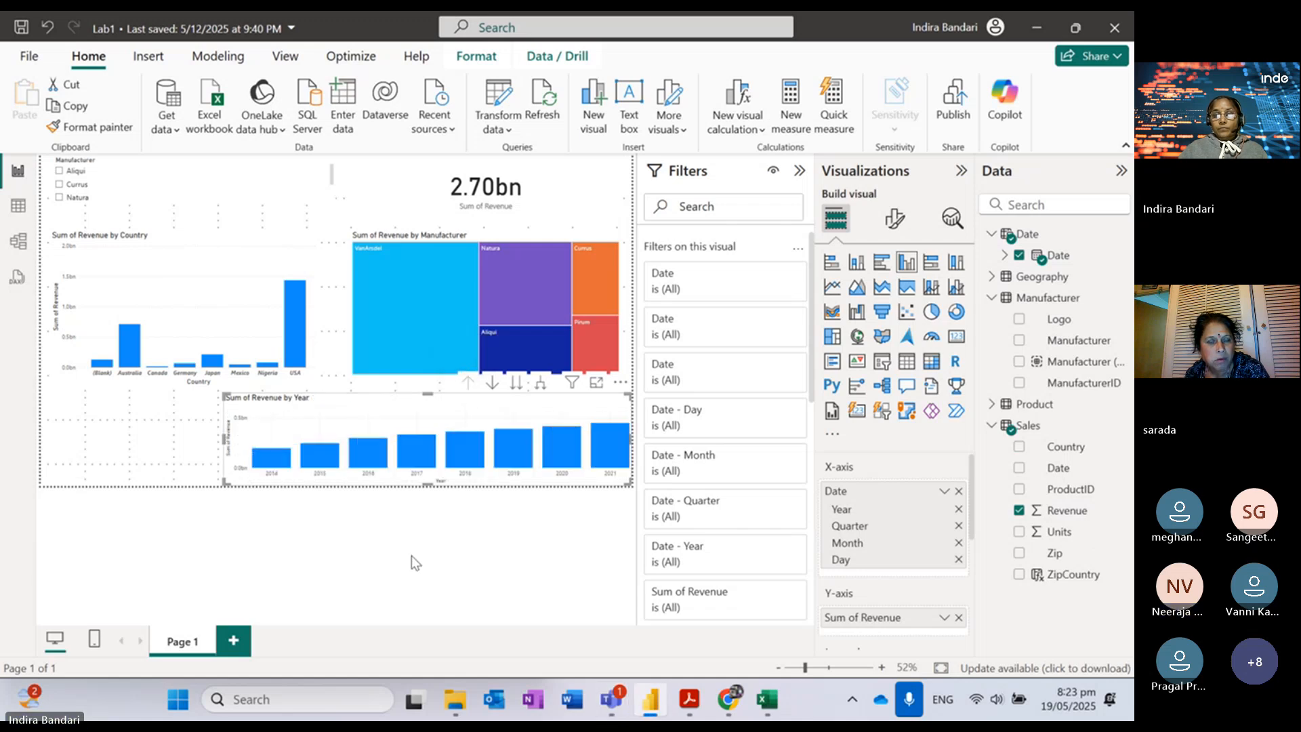
pyautogui.click(129, 429)
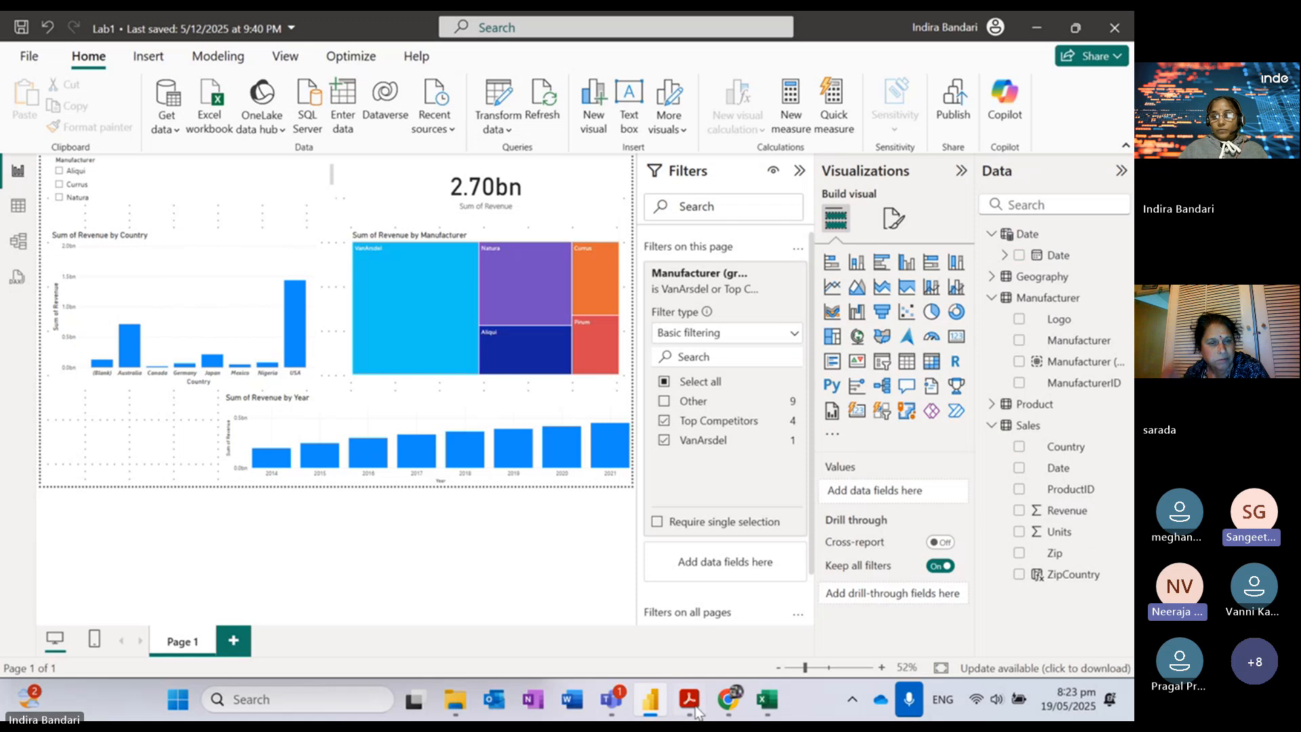
pyautogui.moveTo(693, 711)
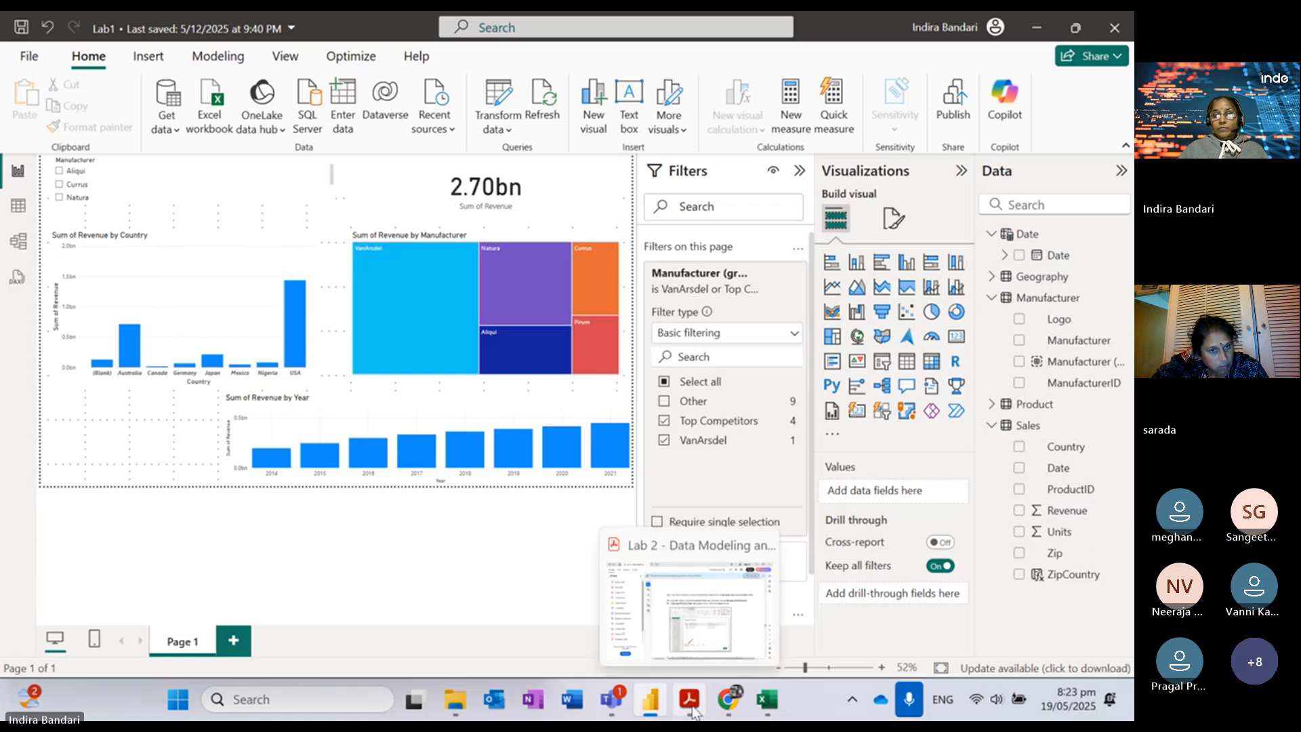
# Step: Switch to the Lab 2 PDF and scroll from step 85 to step 98 on page 31
pyautogui.click(692, 711)
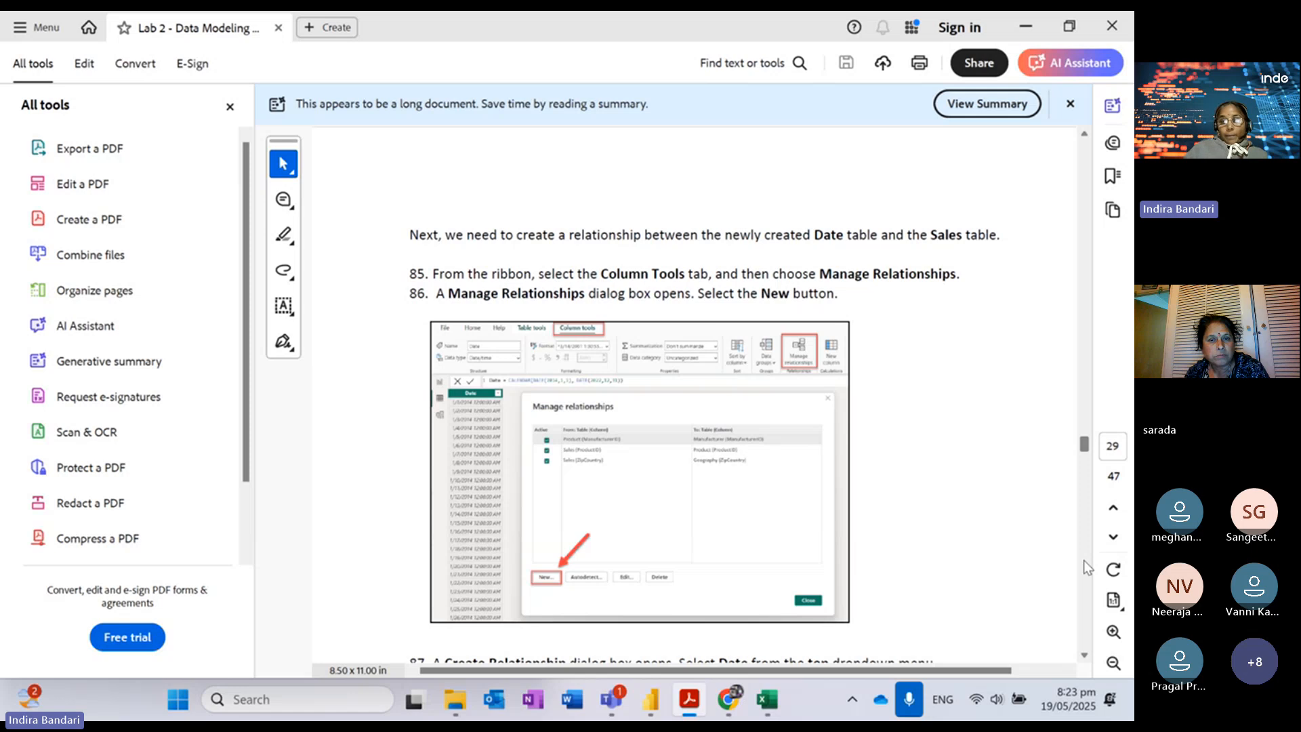
pyautogui.scroll(-8, 1083, 560)
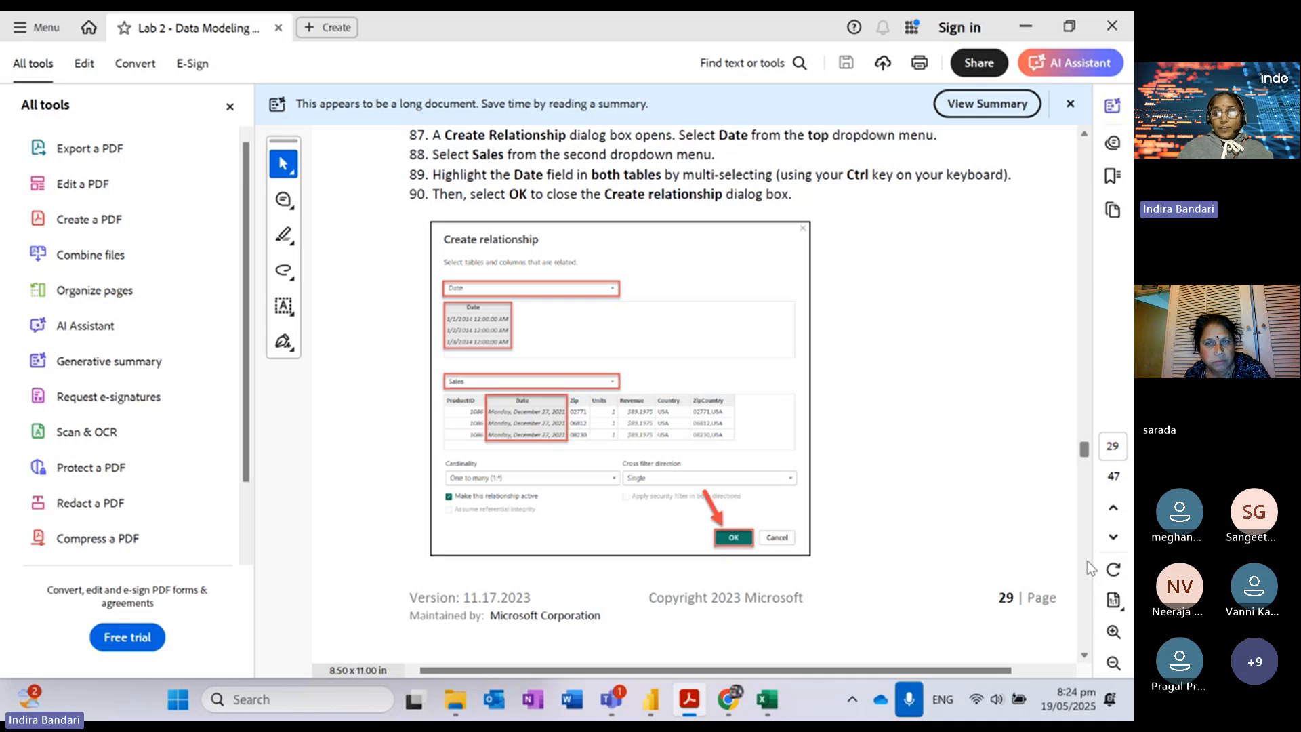
pyautogui.scroll(-5, 1090, 570)
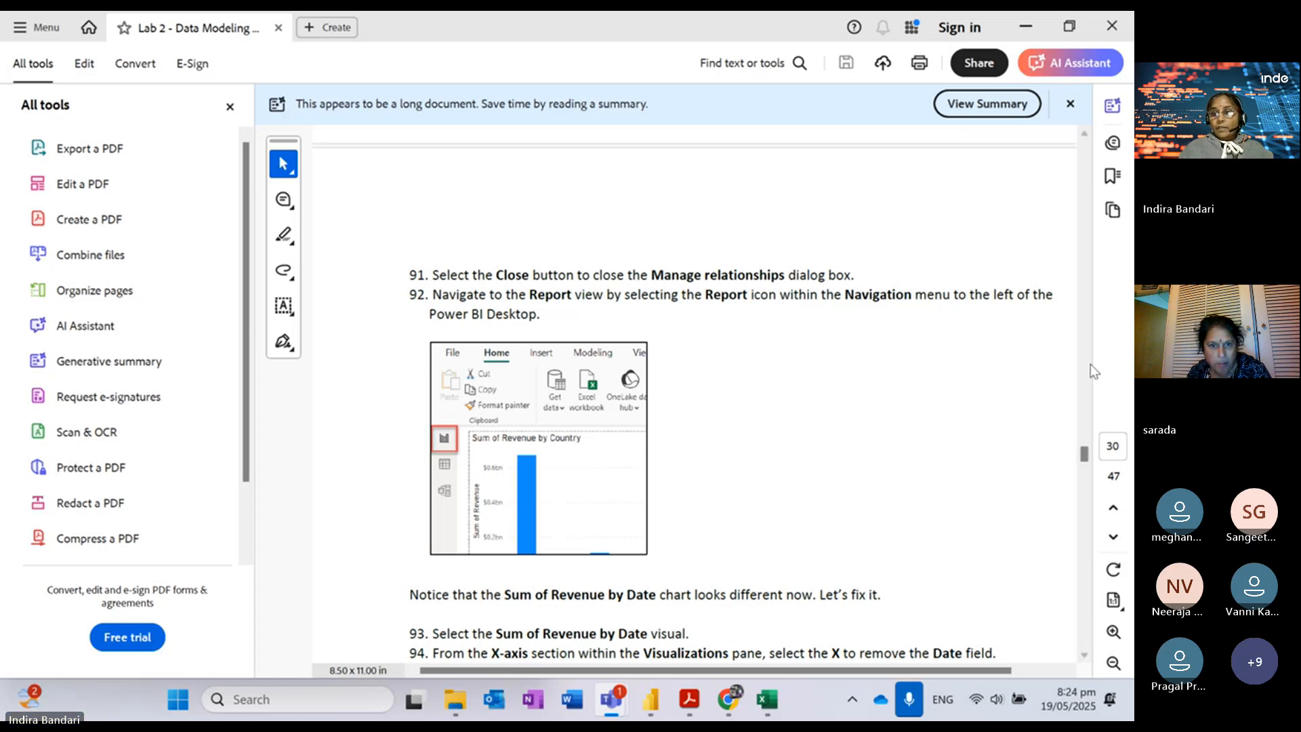
pyautogui.scroll(10, 1087, 141)
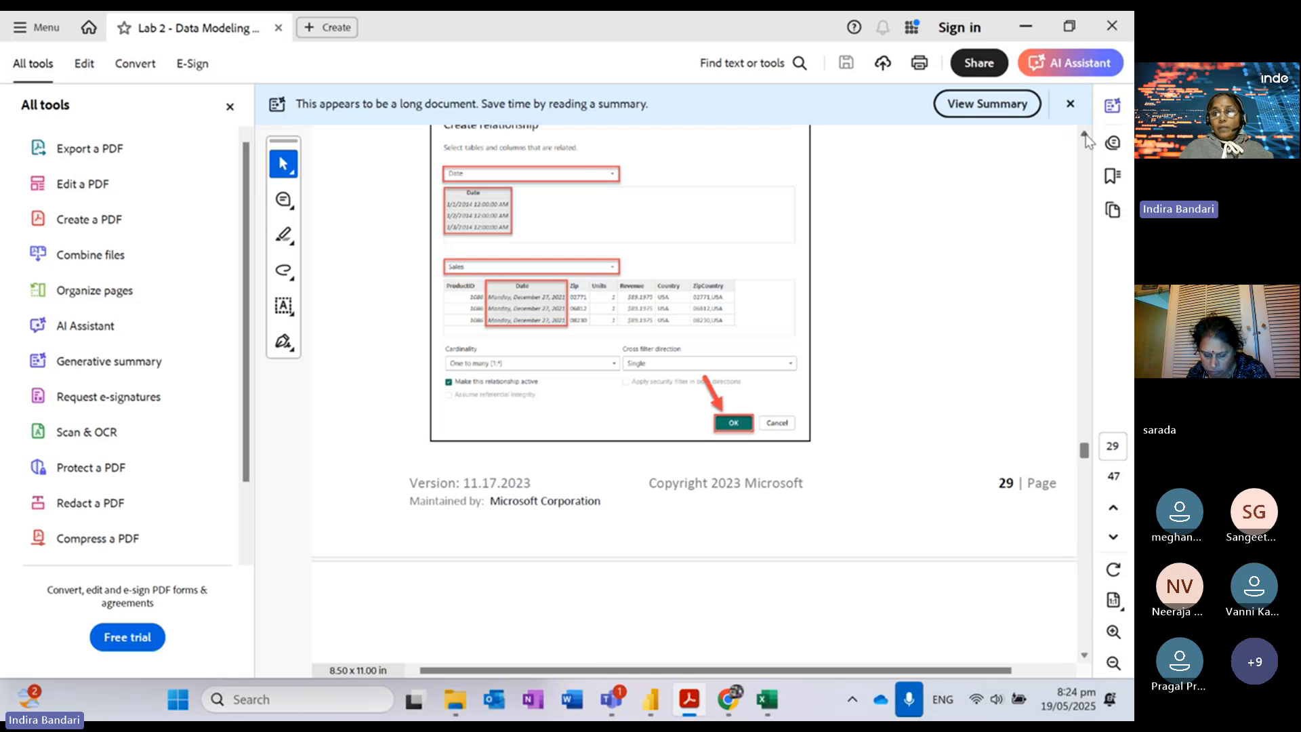
pyautogui.scroll(-2, 1085, 652)
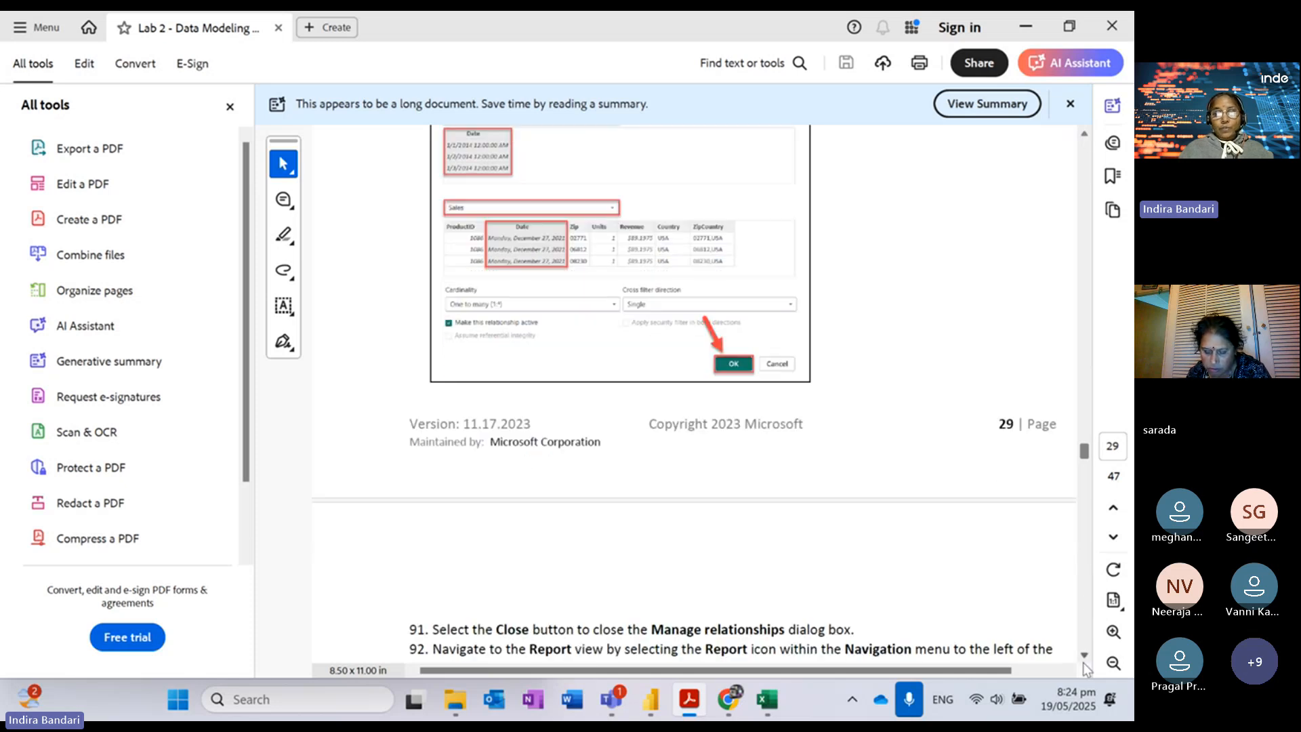
pyautogui.scroll(-6, 1085, 667)
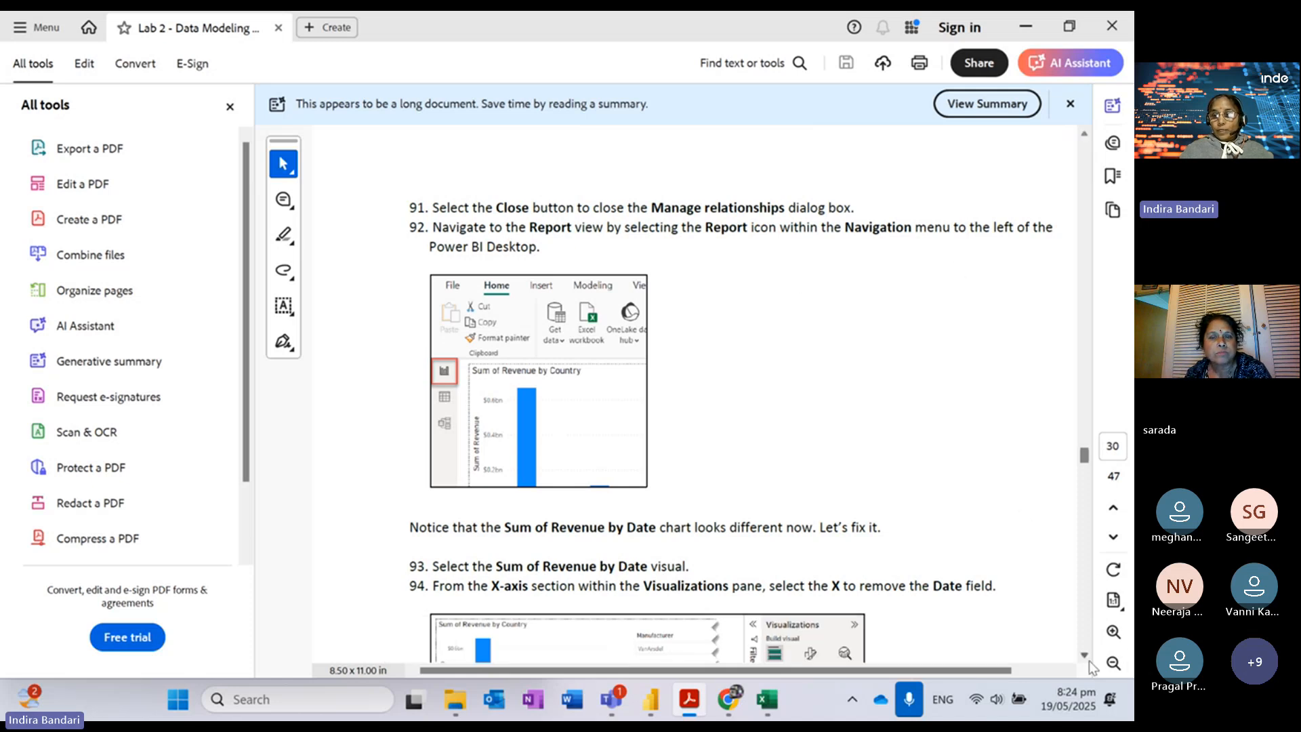
pyautogui.scroll(-5, 1086, 660)
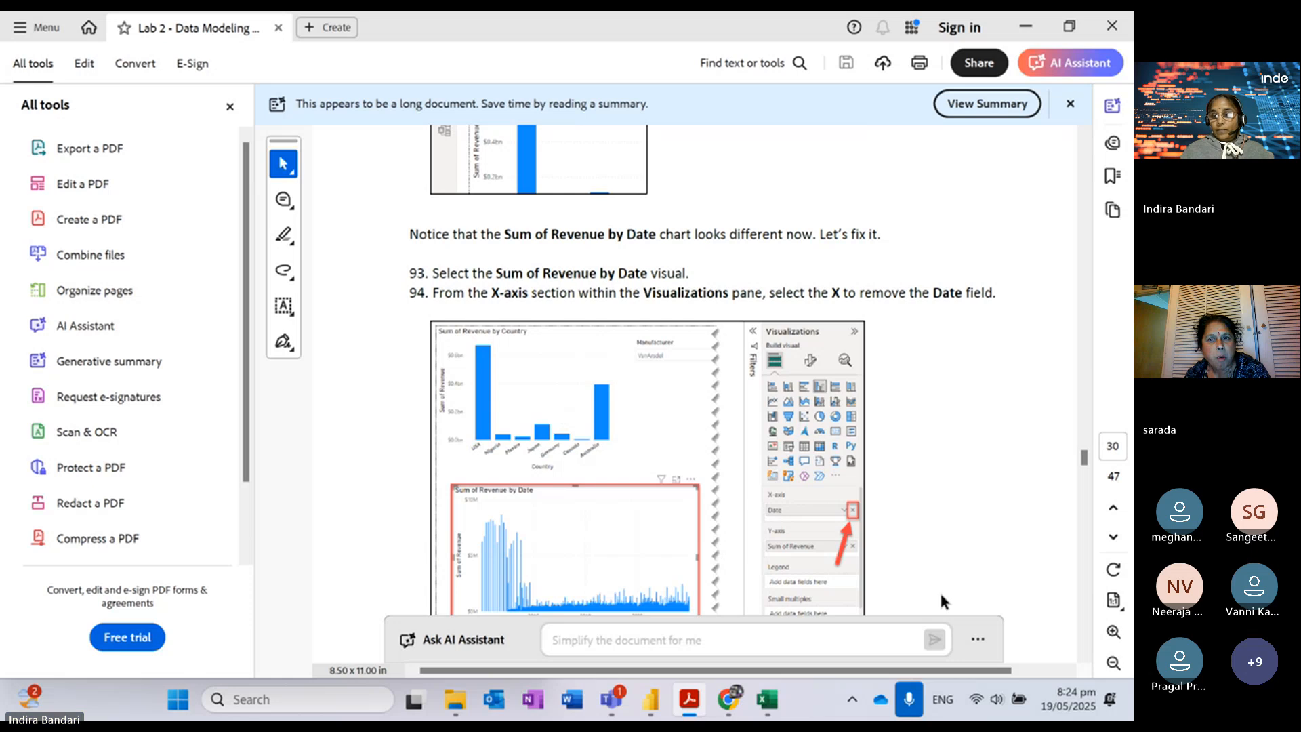
pyautogui.scroll(-5, 1092, 627)
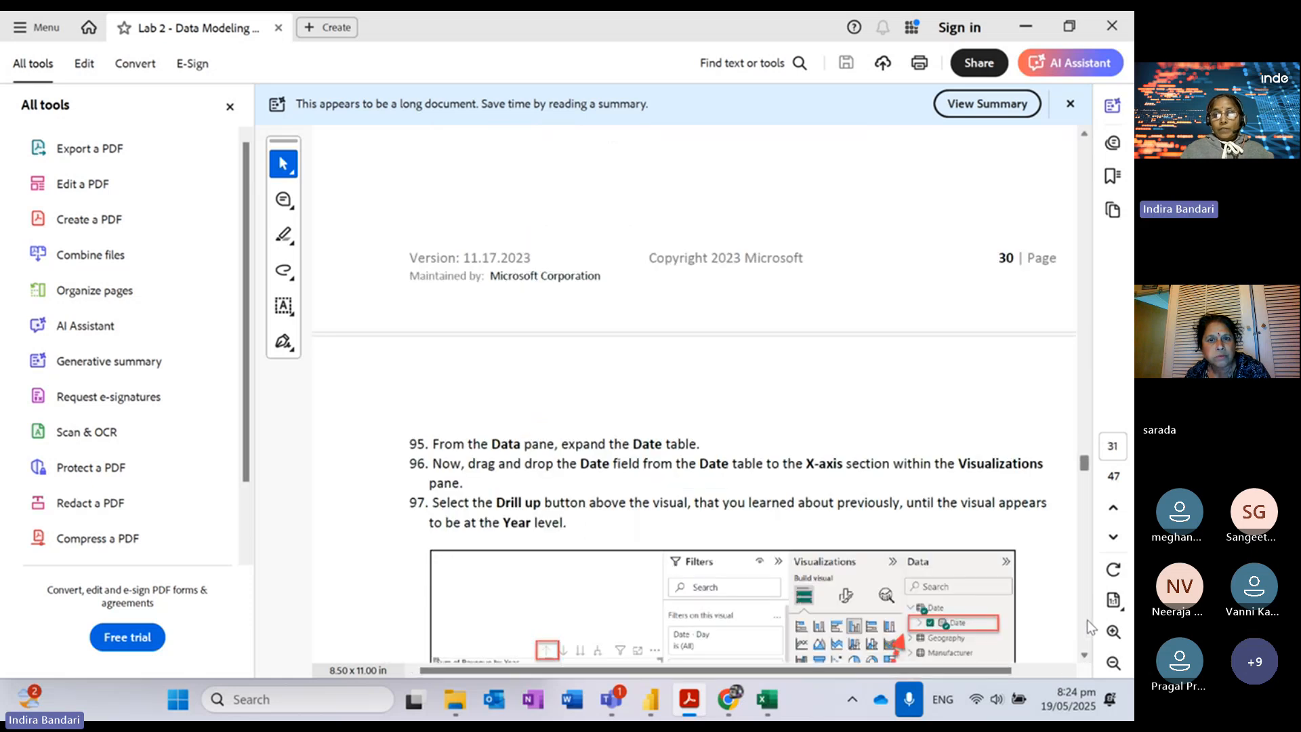
pyautogui.scroll(-5, 1091, 631)
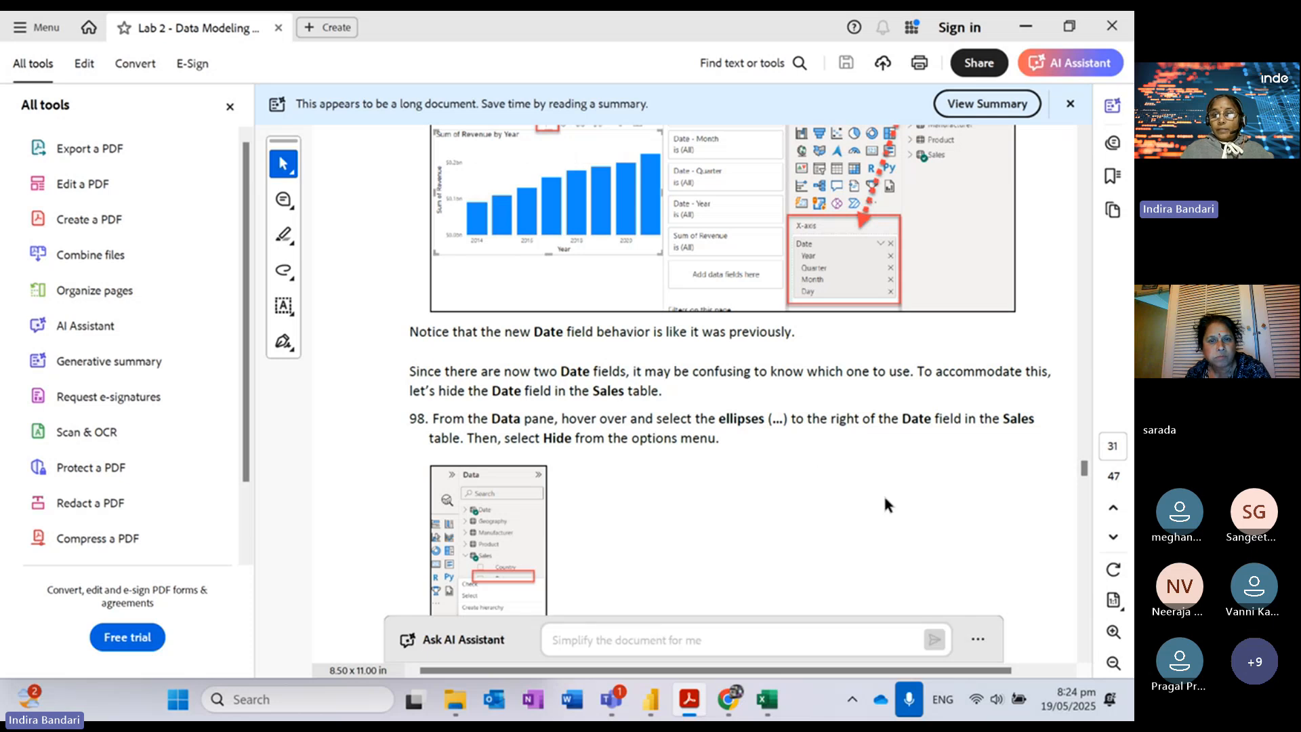
# Step: Check step 98's Hide instruction, then minimize Acrobat to reveal the Power BI report
pyautogui.click(1085, 656)
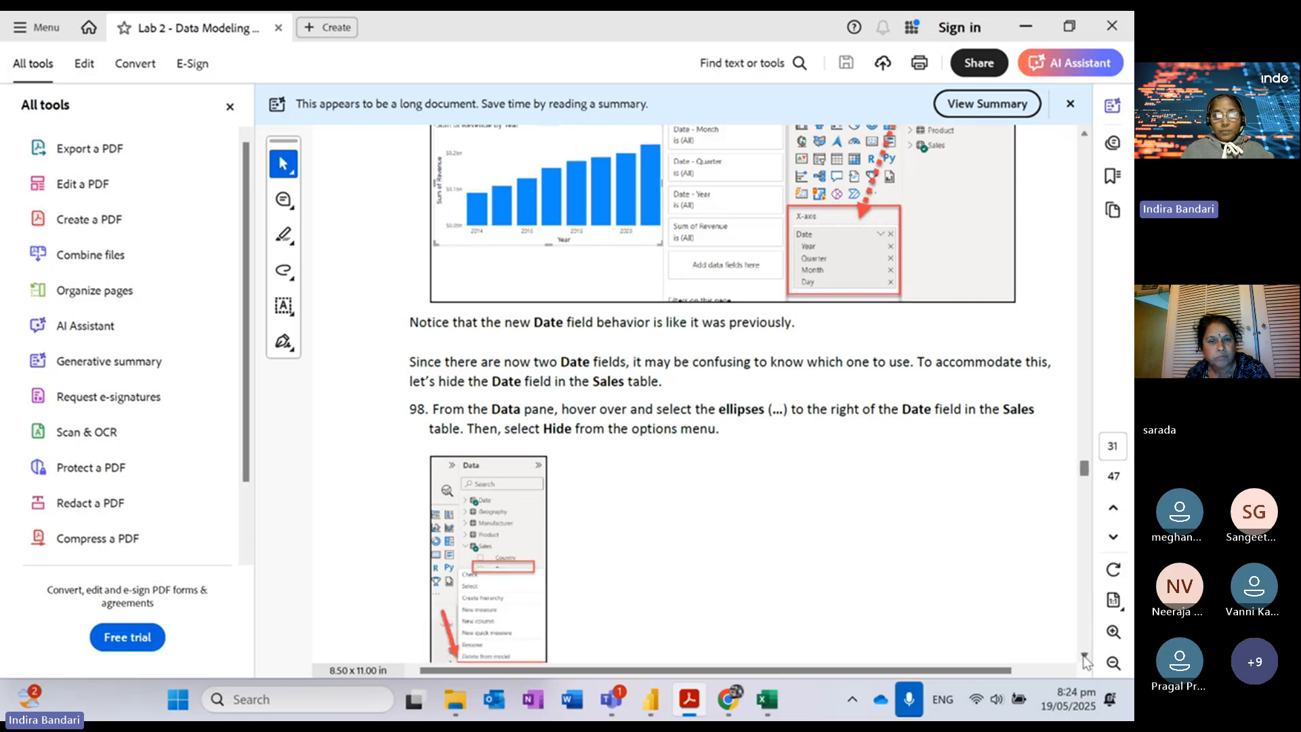
pyautogui.click(1084, 657)
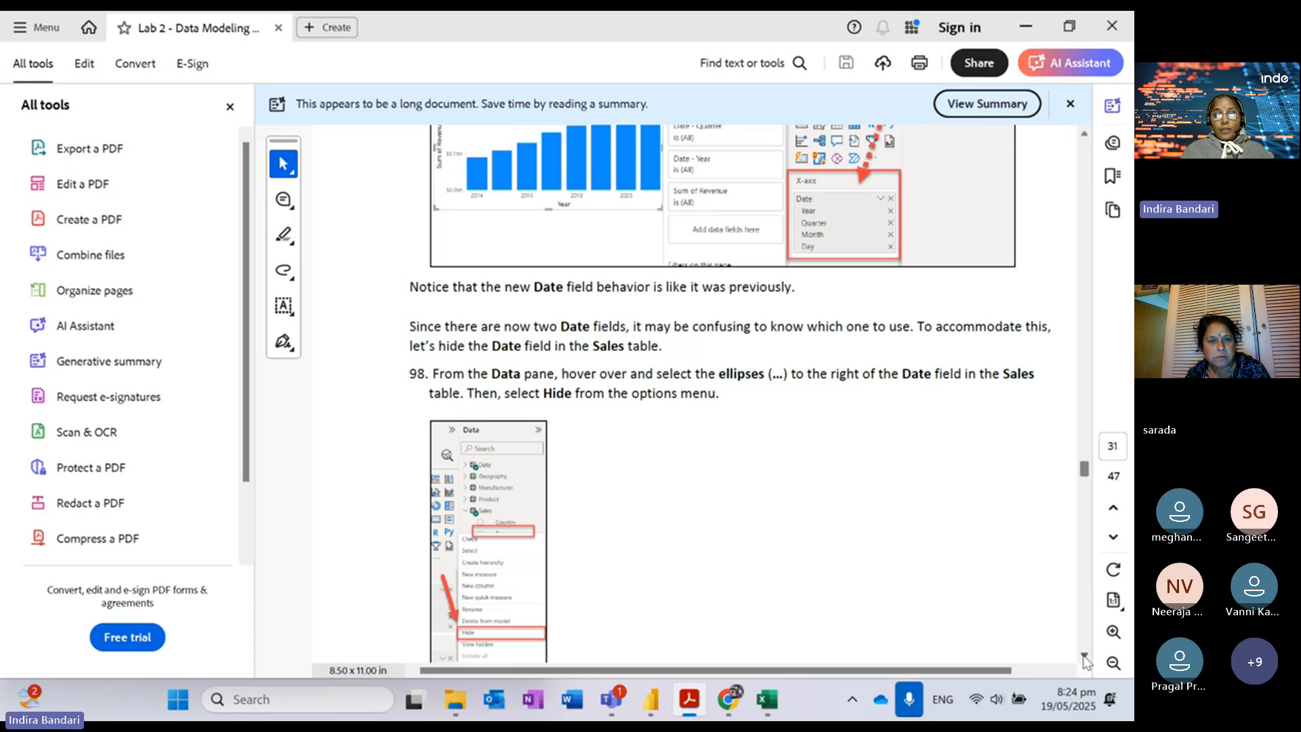
pyautogui.click(1023, 28)
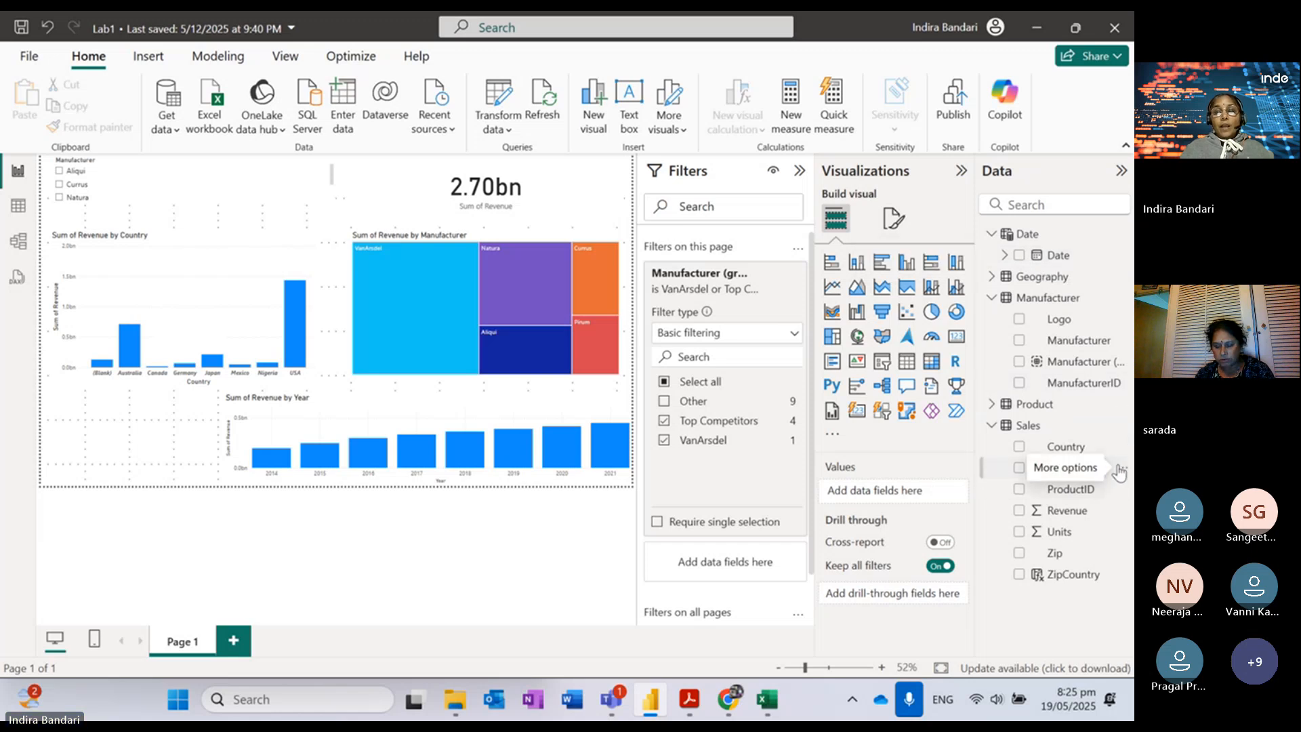
# Step: Hide the Sales table's Date field, verify it in Table view, and return to the lab guide
pyautogui.click(1123, 469)
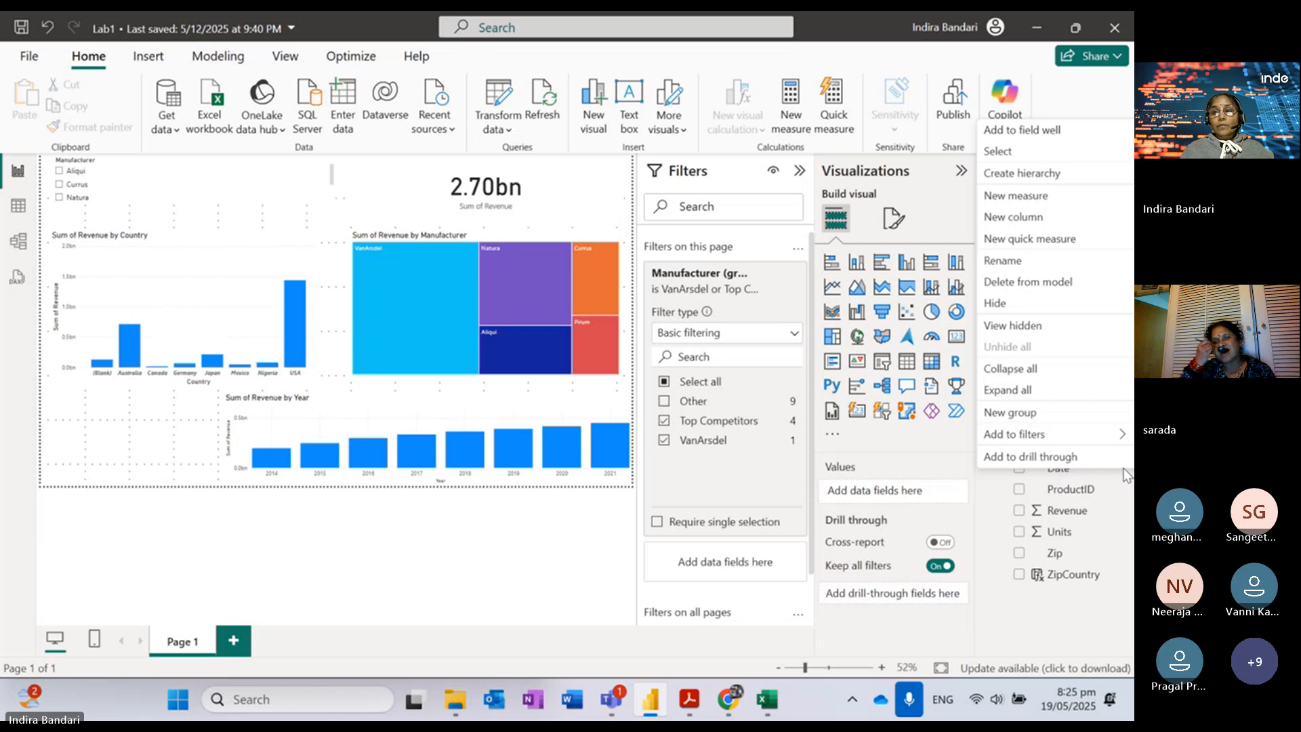
pyautogui.click(999, 305)
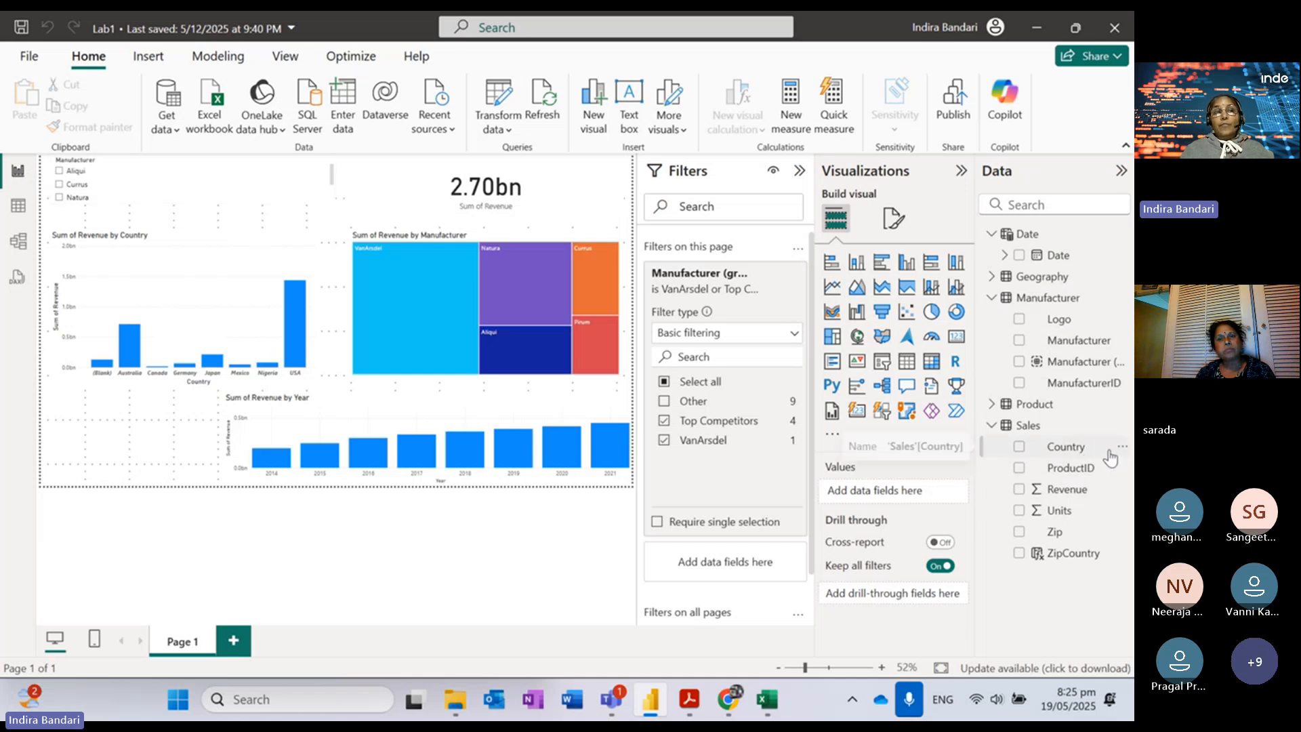
pyautogui.click(21, 208)
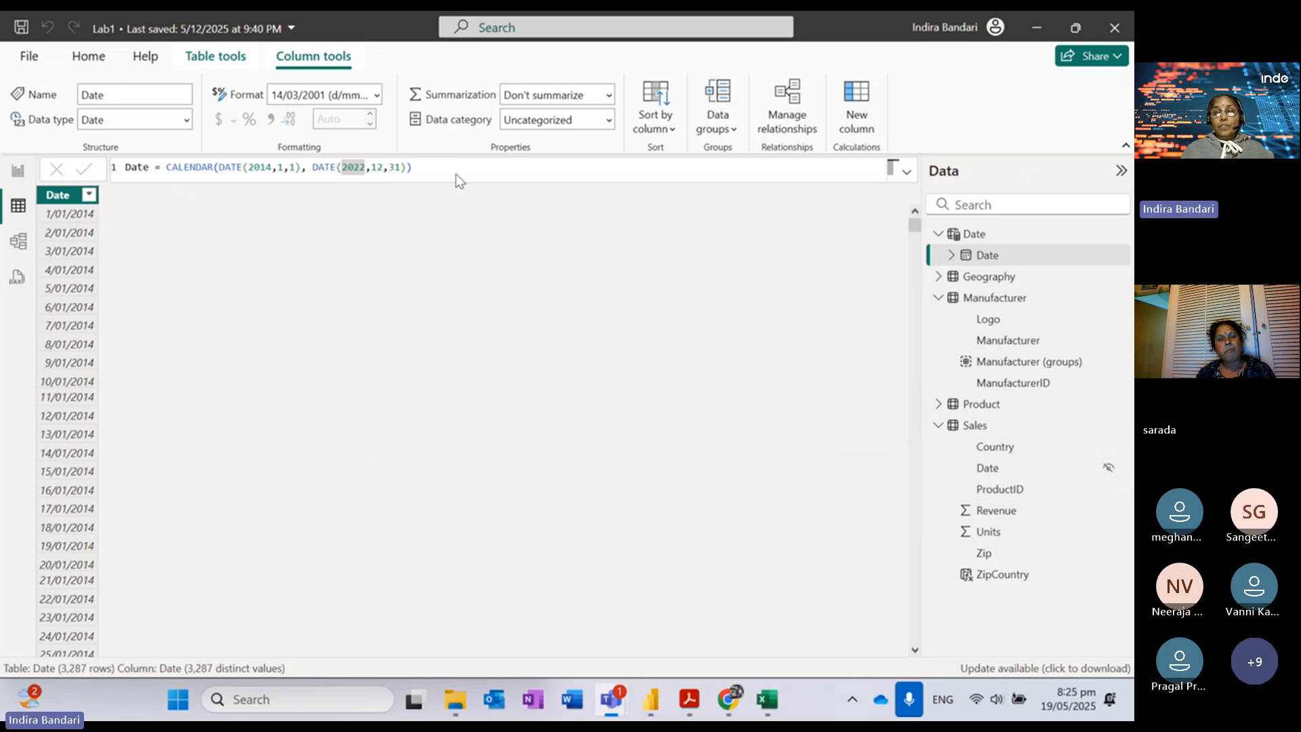
pyautogui.click(690, 699)
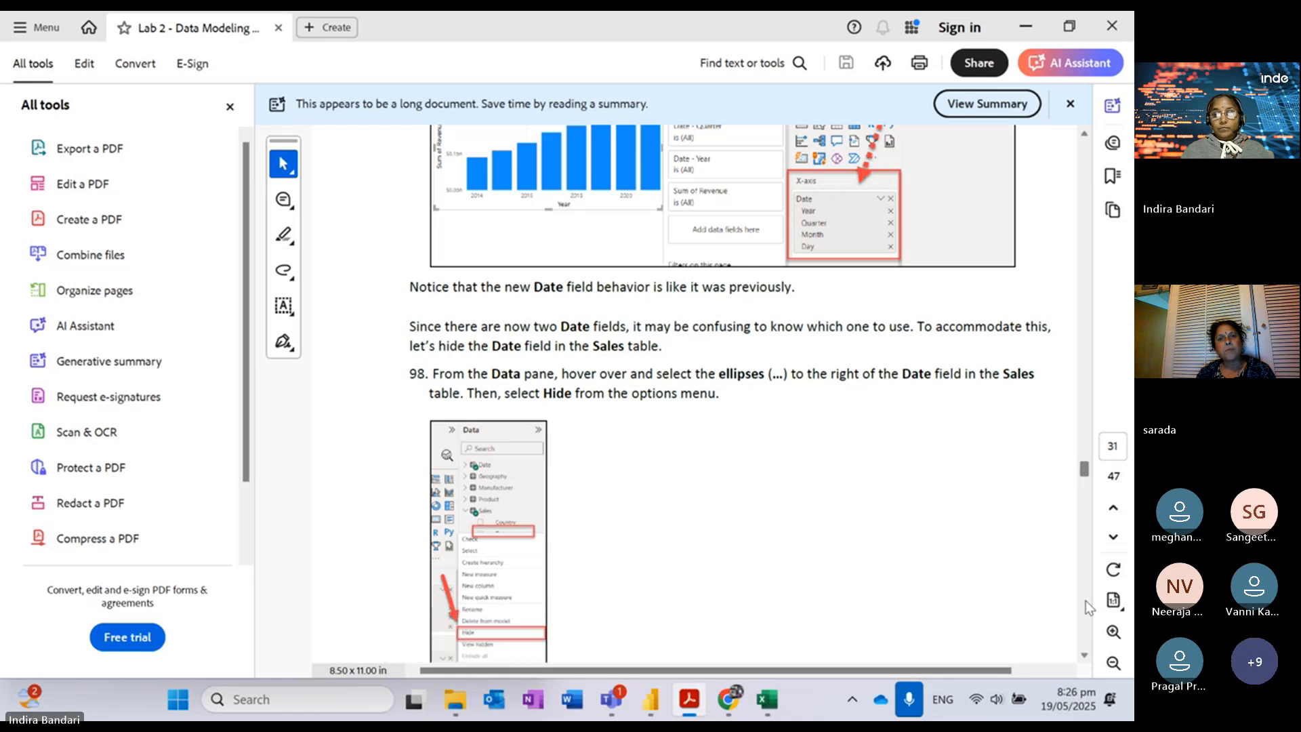
# Step: Scroll the lab guide to page 32, steps 99–102 on hiding key fields
pyautogui.scroll(-5, 1086, 600)
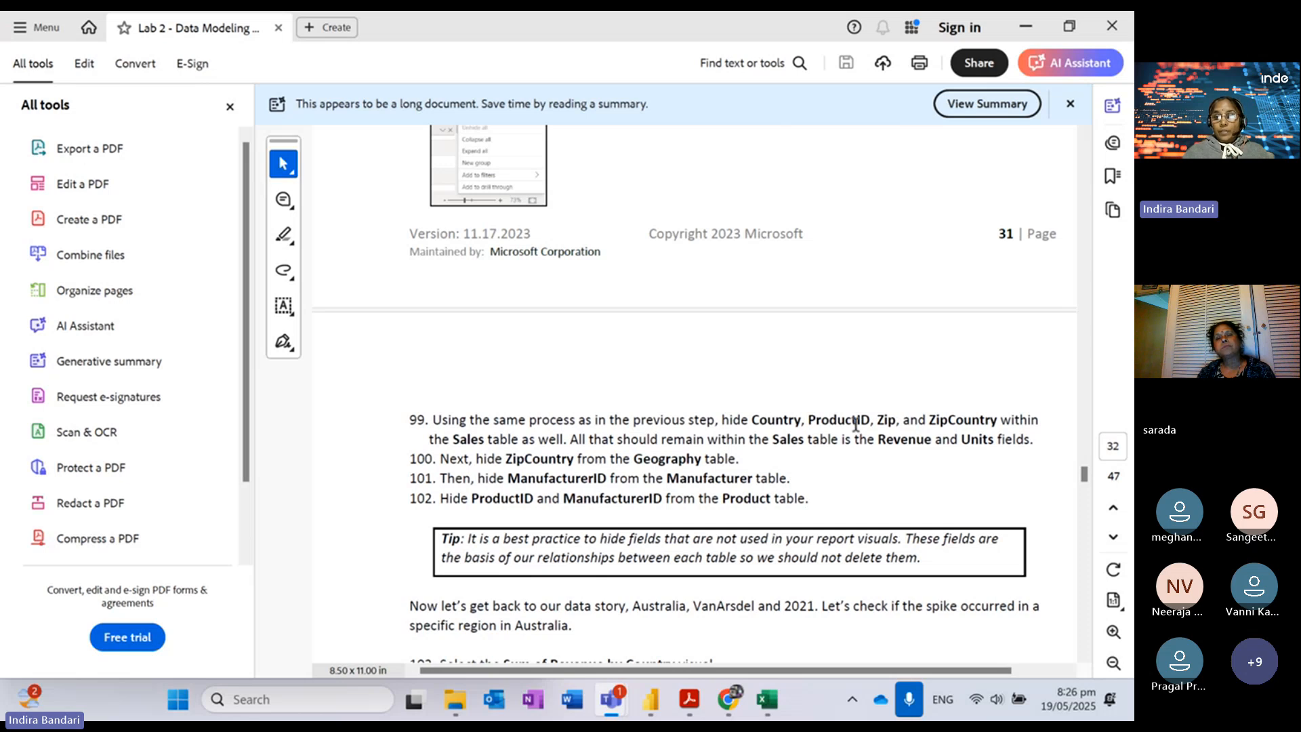
# Step: In the Lab1 file, hide the Sales fields Country, ProductID, Zip and ZipCountry, then check the Lab 2 PDF
pyautogui.moveTo(651, 699)
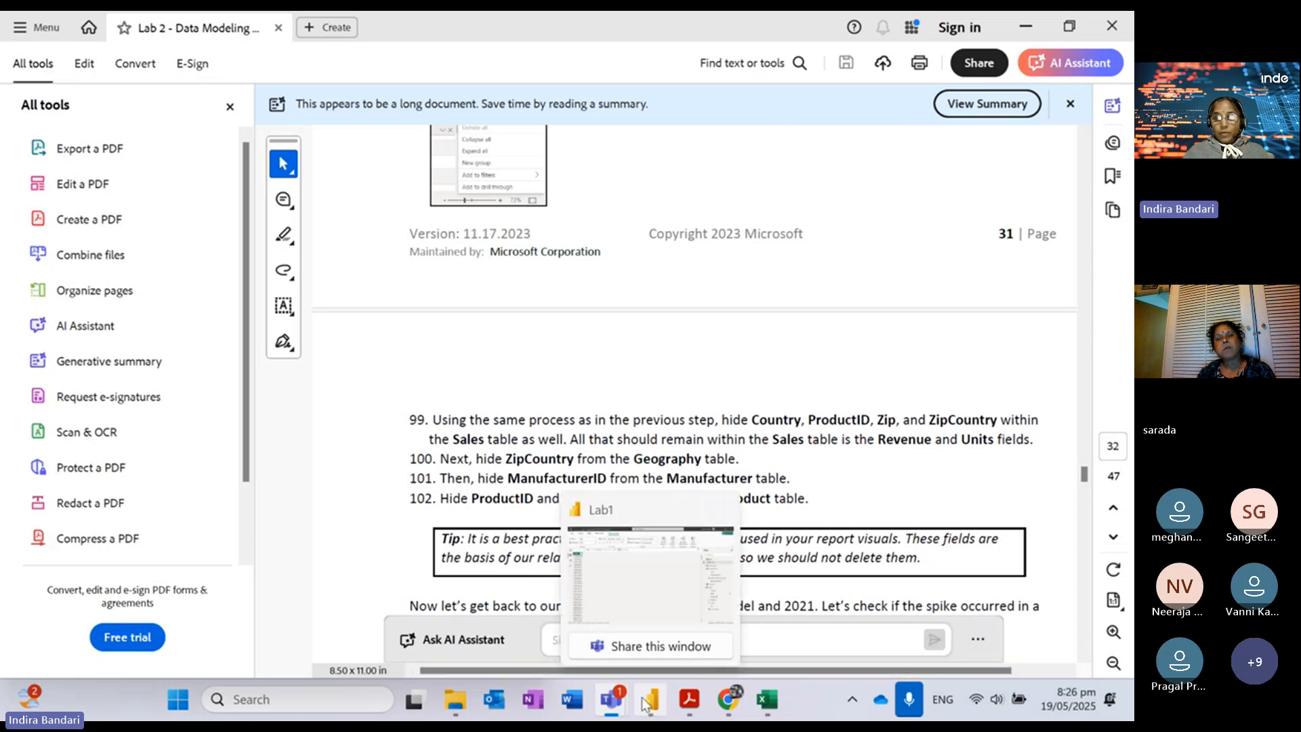
pyautogui.click(644, 513)
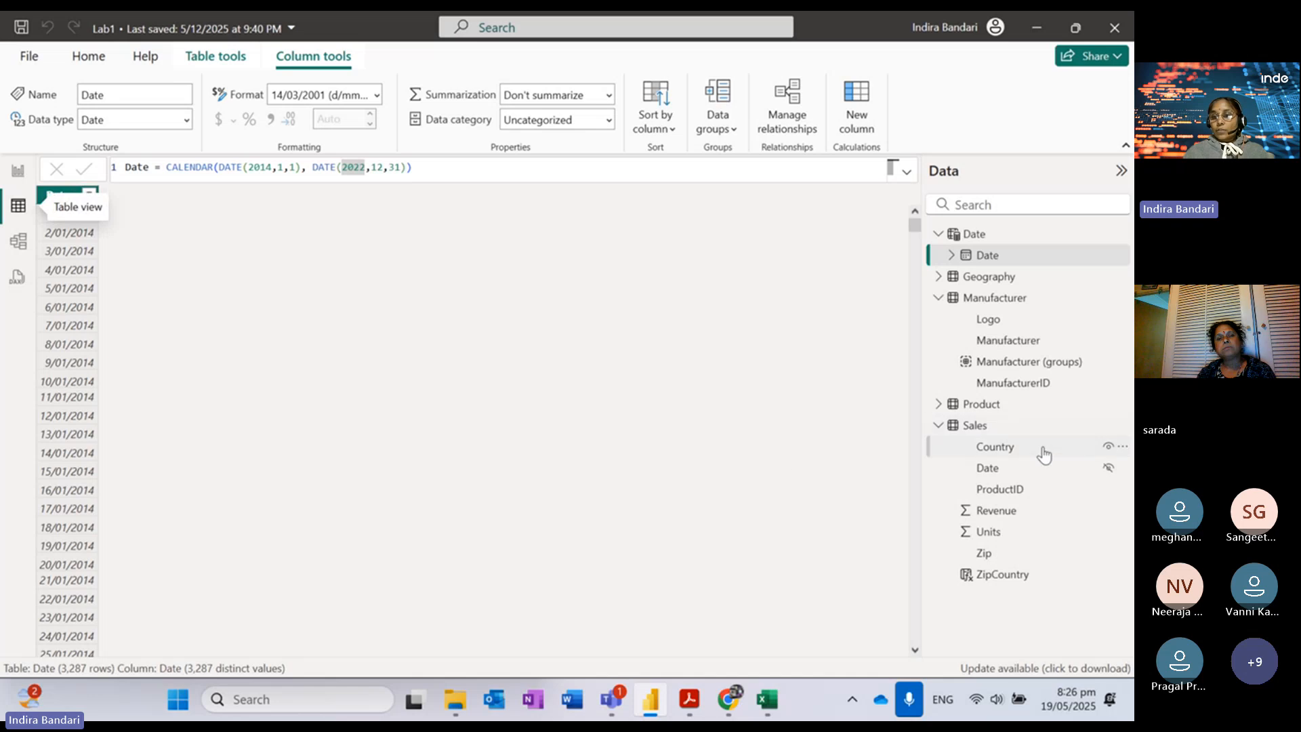
pyautogui.click(1102, 447)
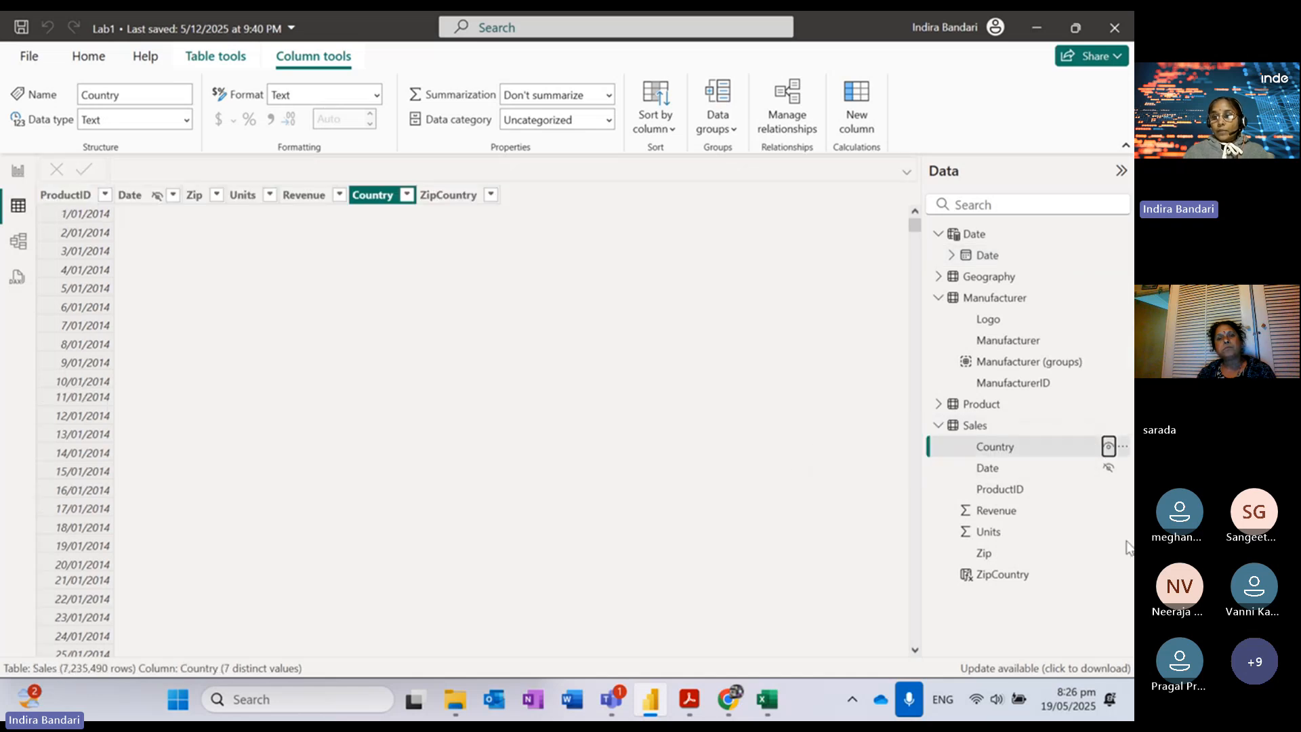
pyautogui.click(1108, 447)
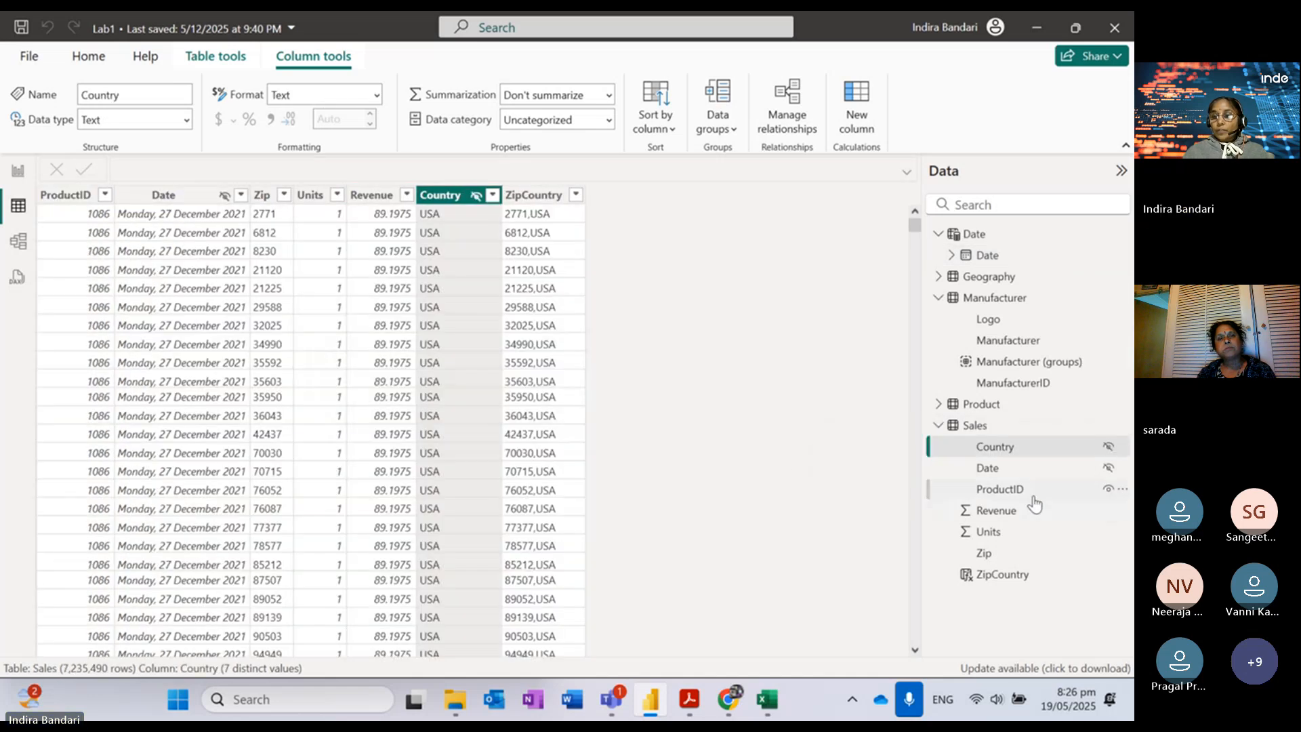
pyautogui.click(1107, 489)
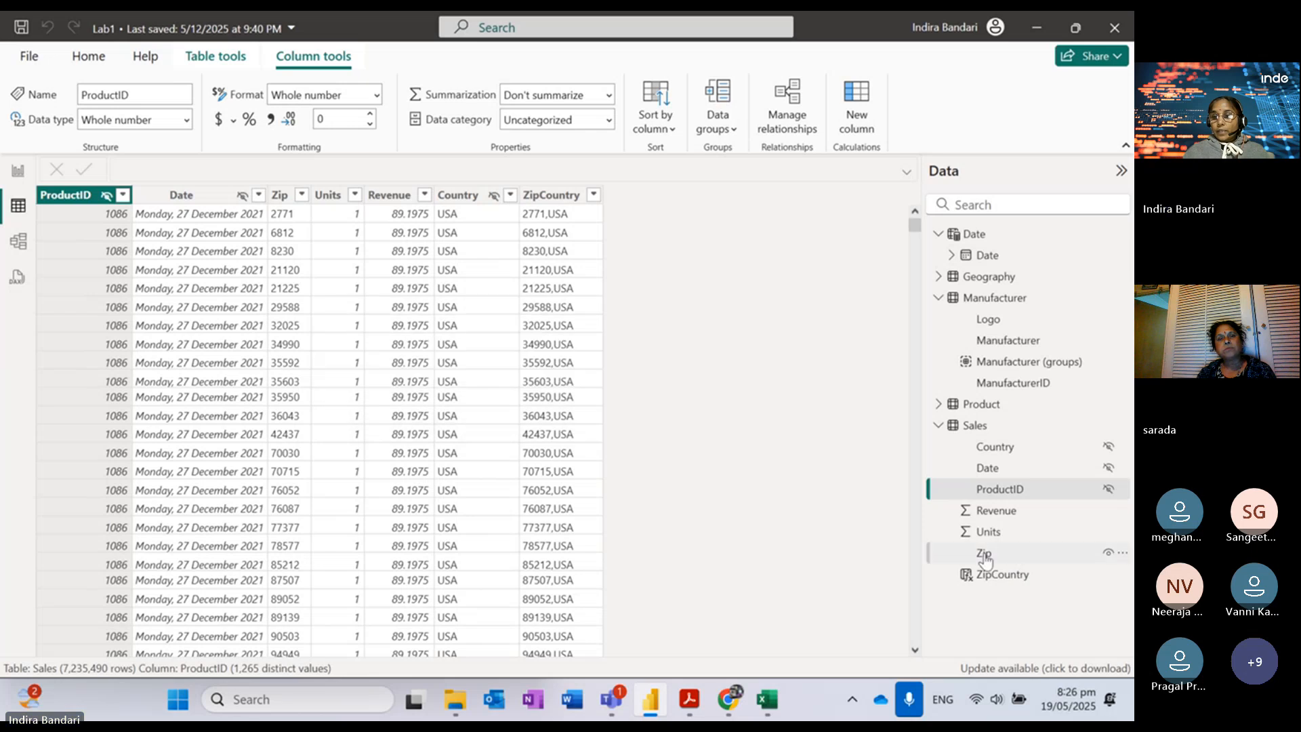
pyautogui.click(1109, 553)
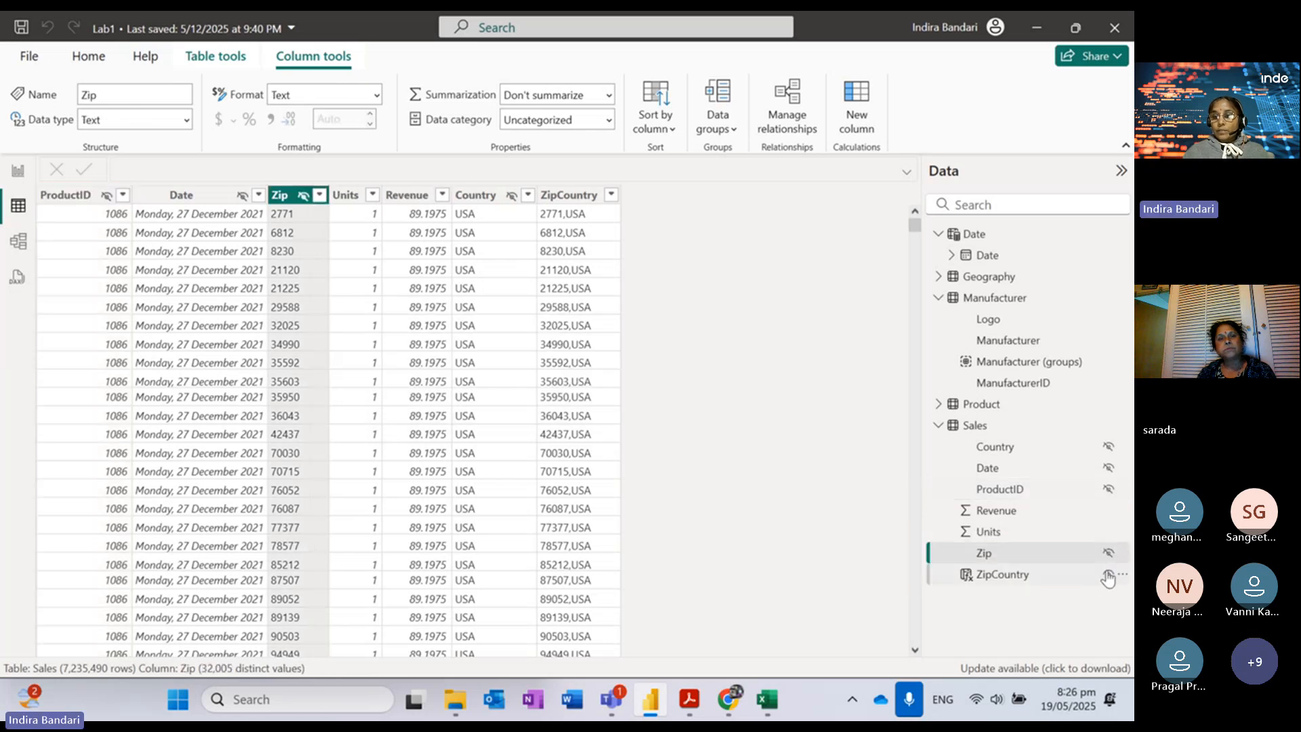
pyautogui.click(1107, 574)
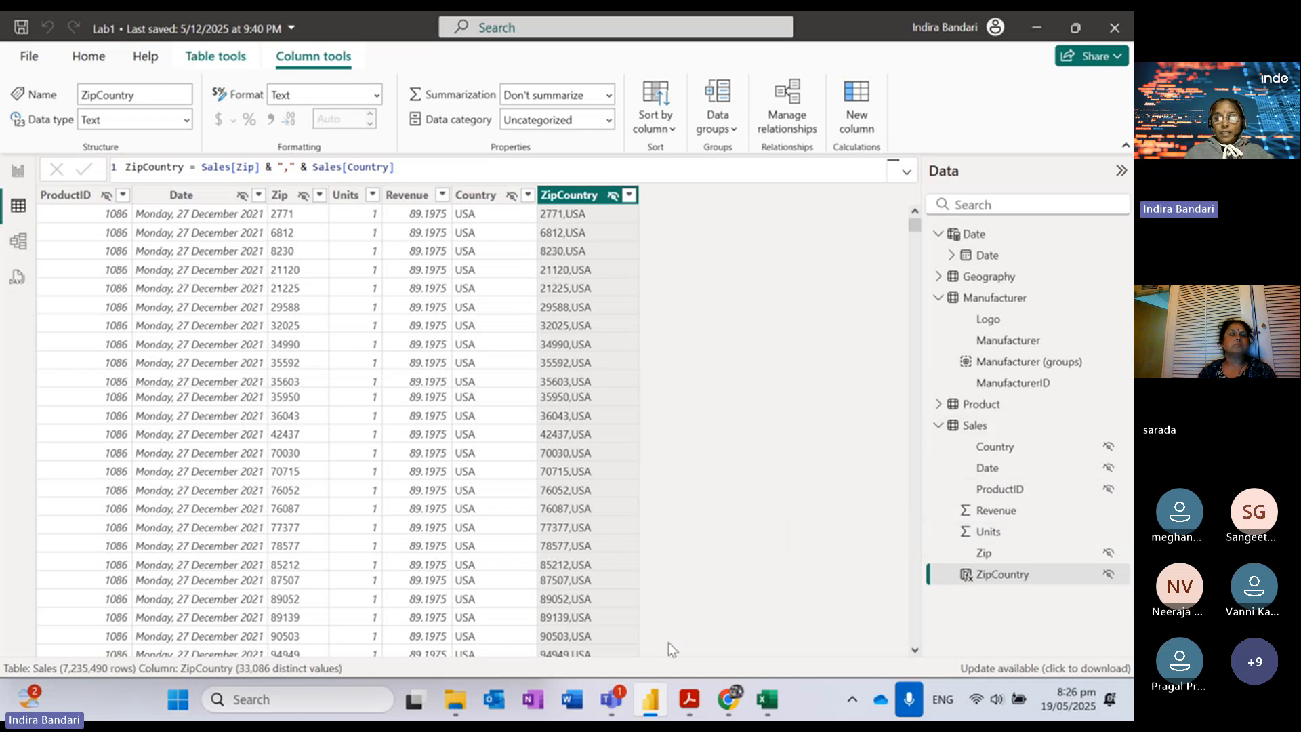
pyautogui.click(692, 699)
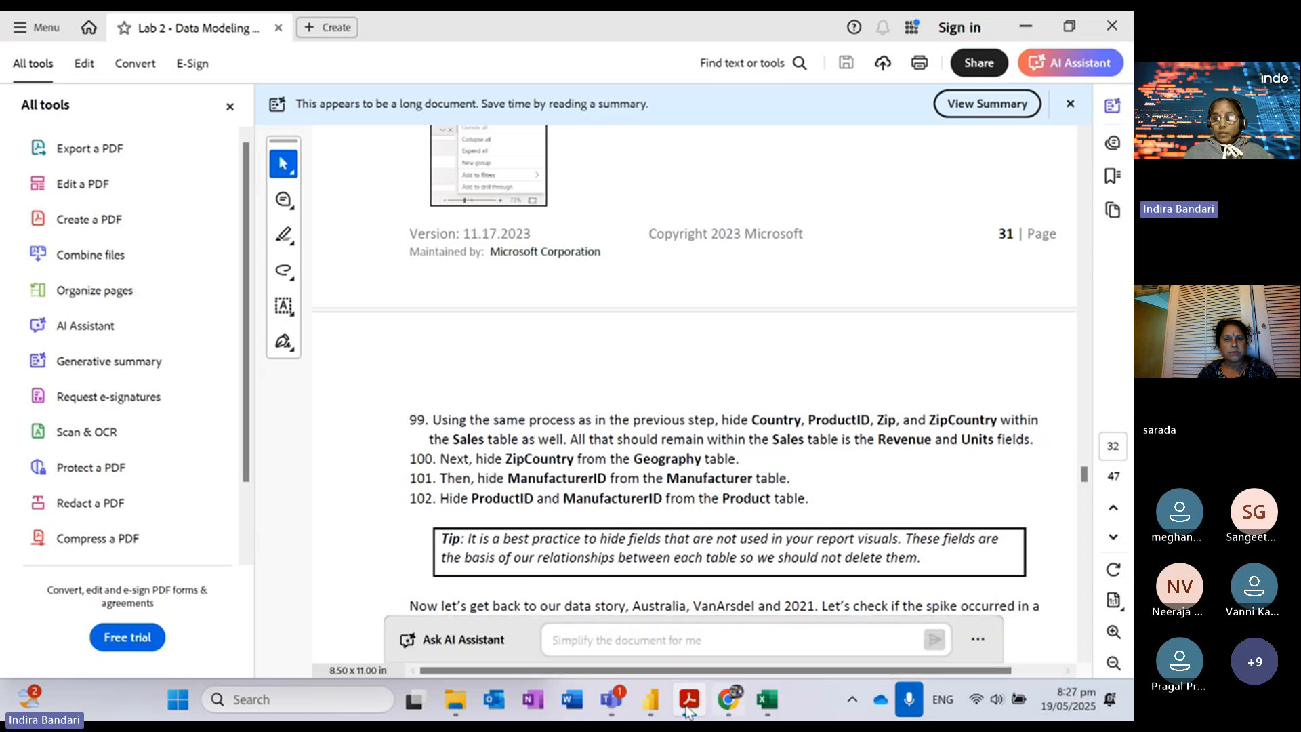
pyautogui.click(652, 698)
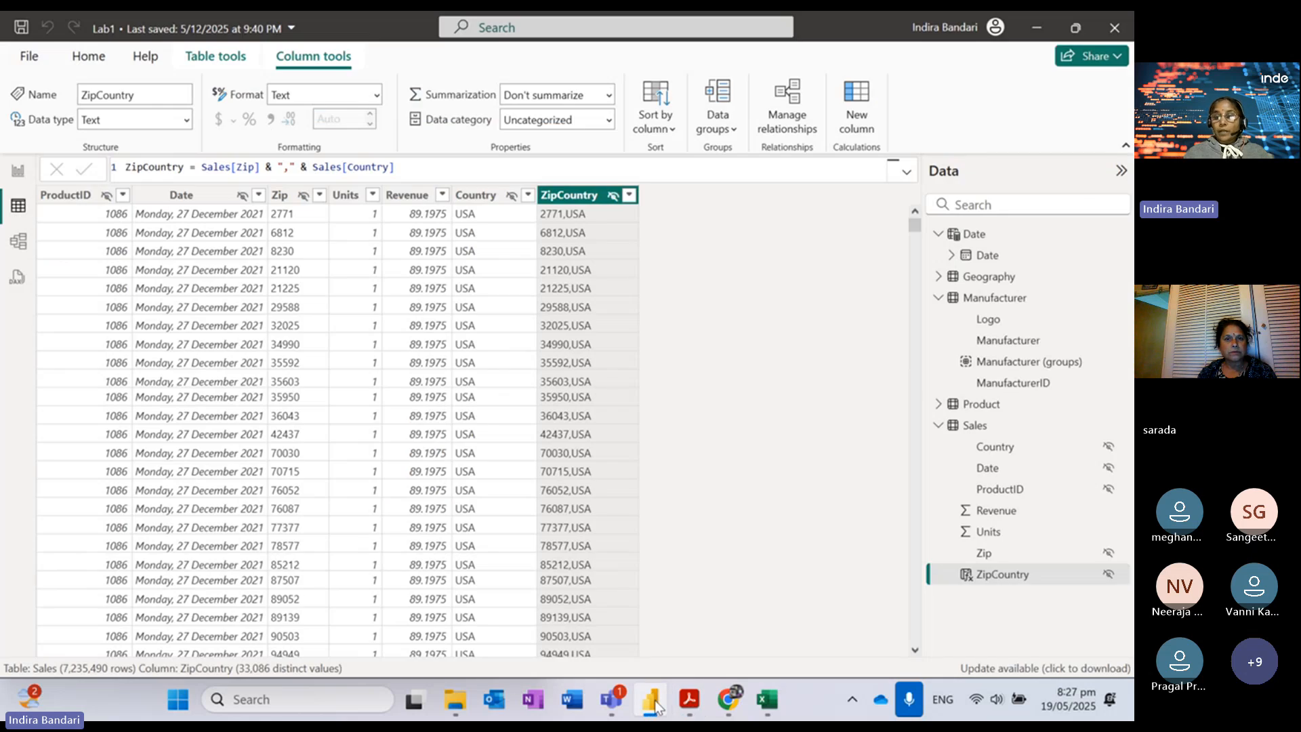
# Step: Hide ZipCountry in the Geography table and ManufacturerID in the Manufacturer table
pyautogui.click(938, 278)
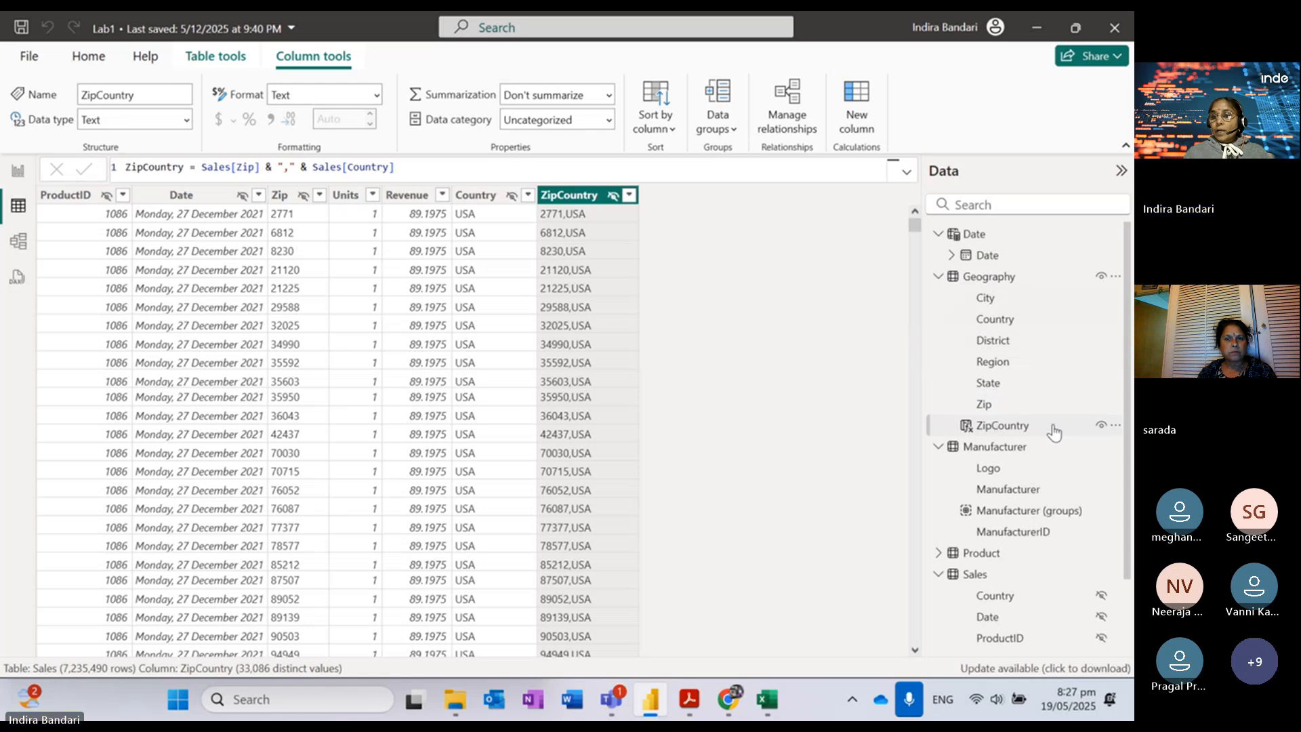
pyautogui.click(1101, 427)
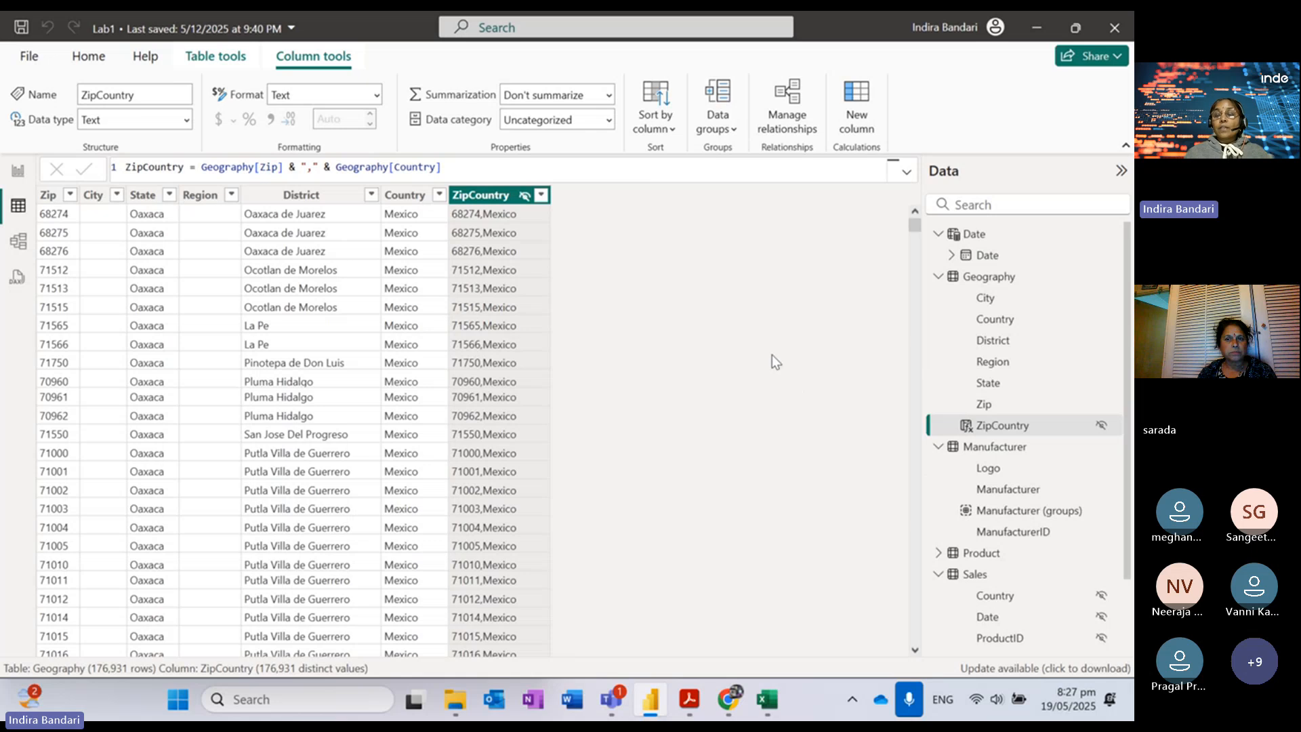
pyautogui.click(1037, 428)
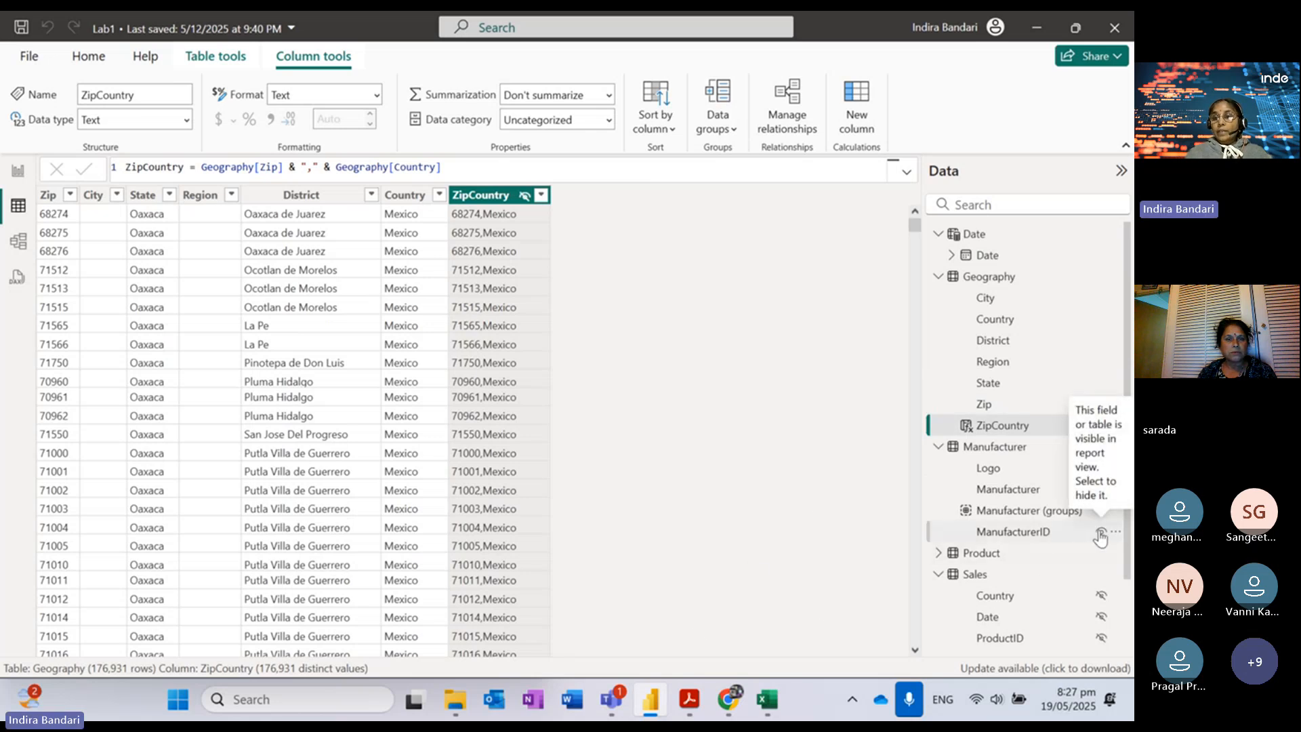
pyautogui.click(1101, 532)
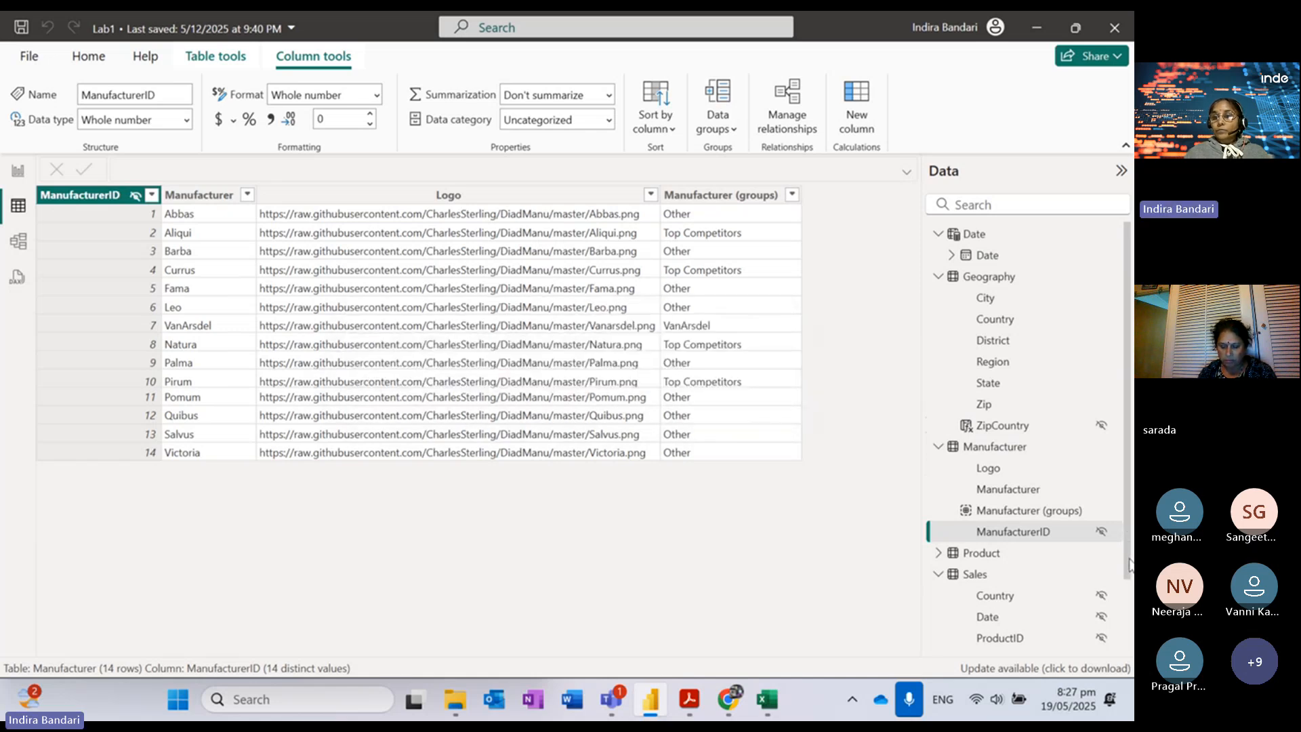
# Step: Hide ProductID and ManufacturerID in the Product table
pyautogui.scroll(-3, 1065, 487)
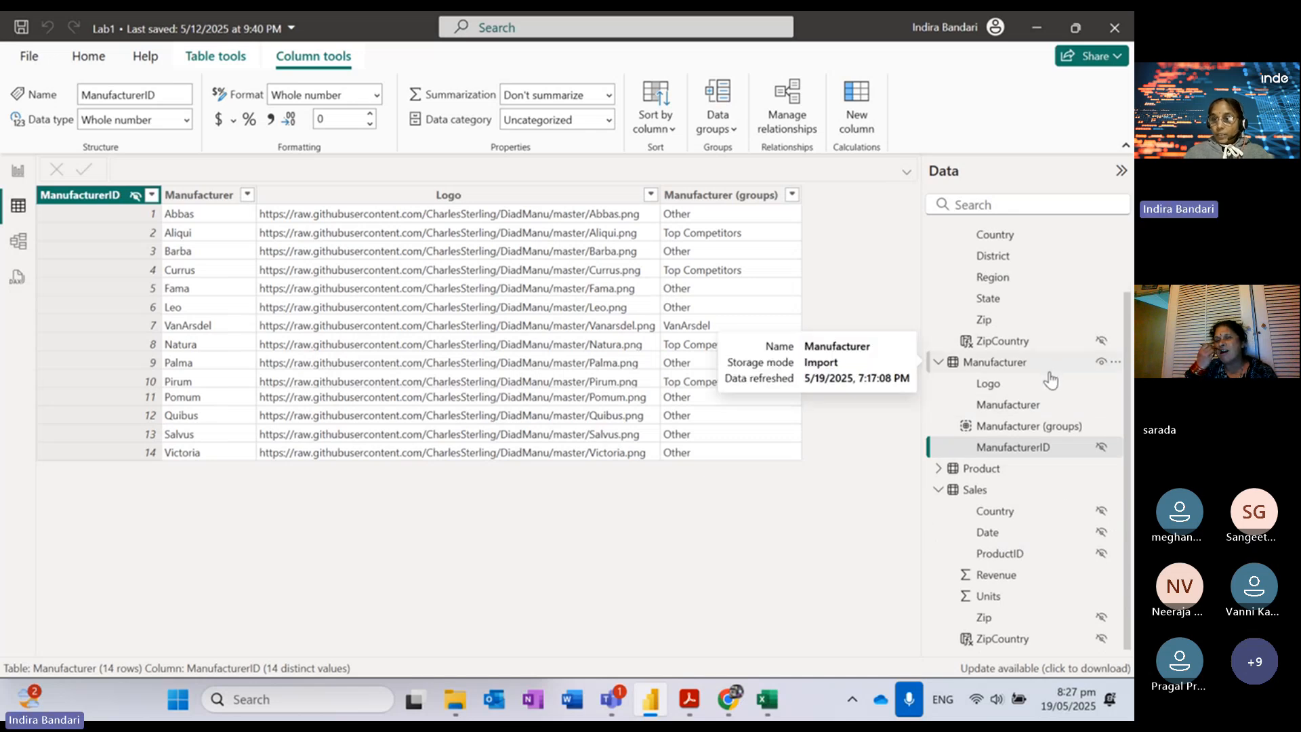
pyautogui.click(939, 468)
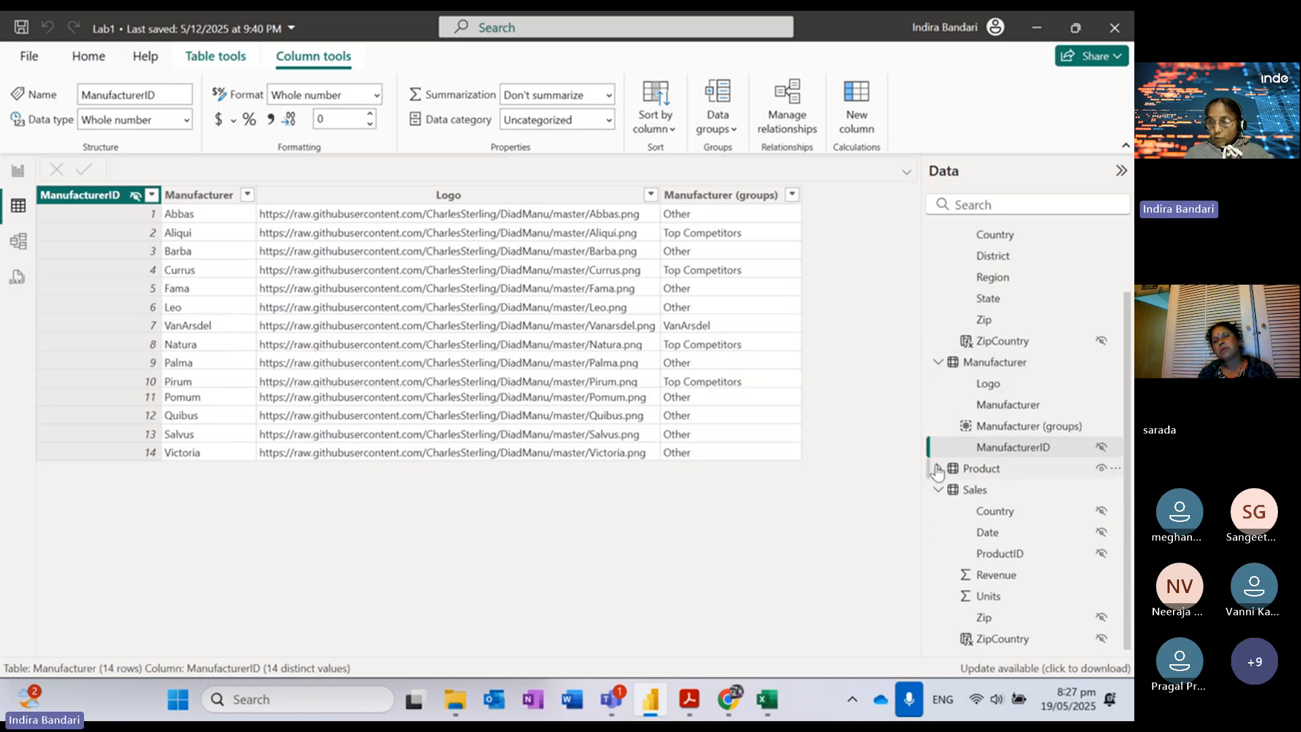
pyautogui.click(1103, 599)
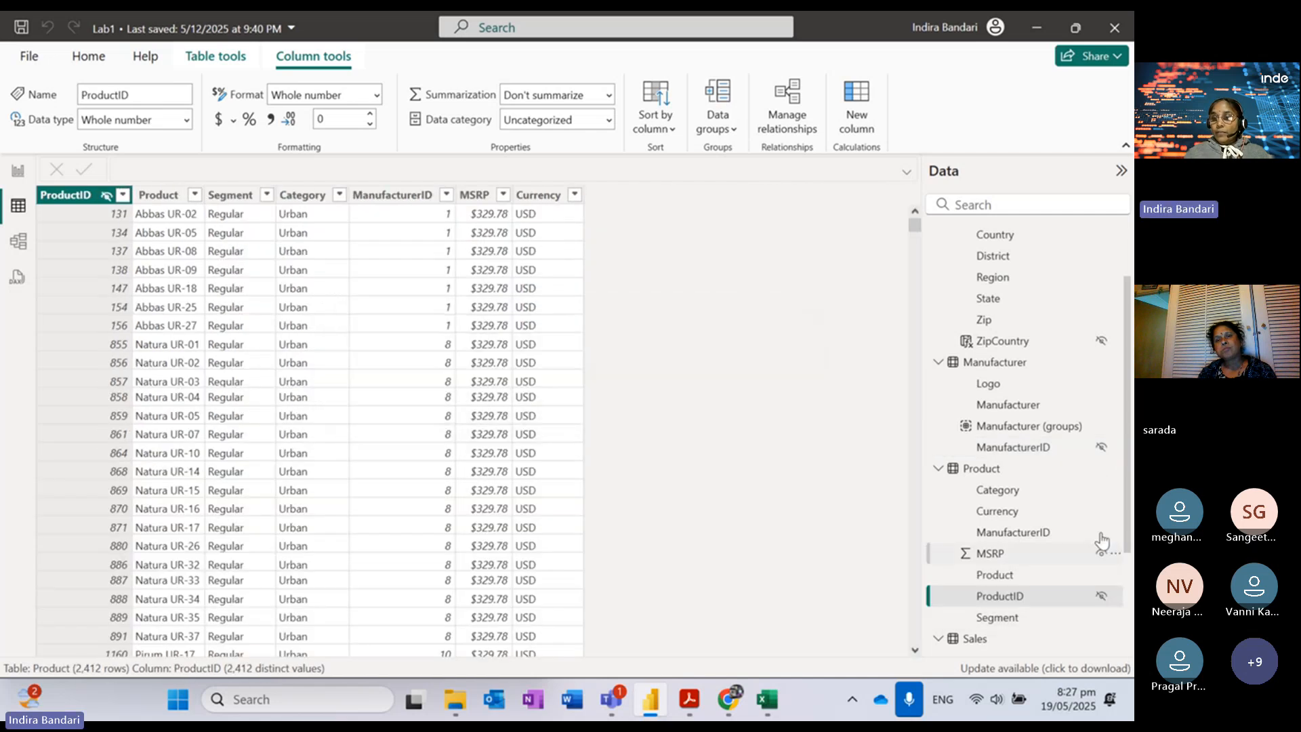
pyautogui.click(1103, 533)
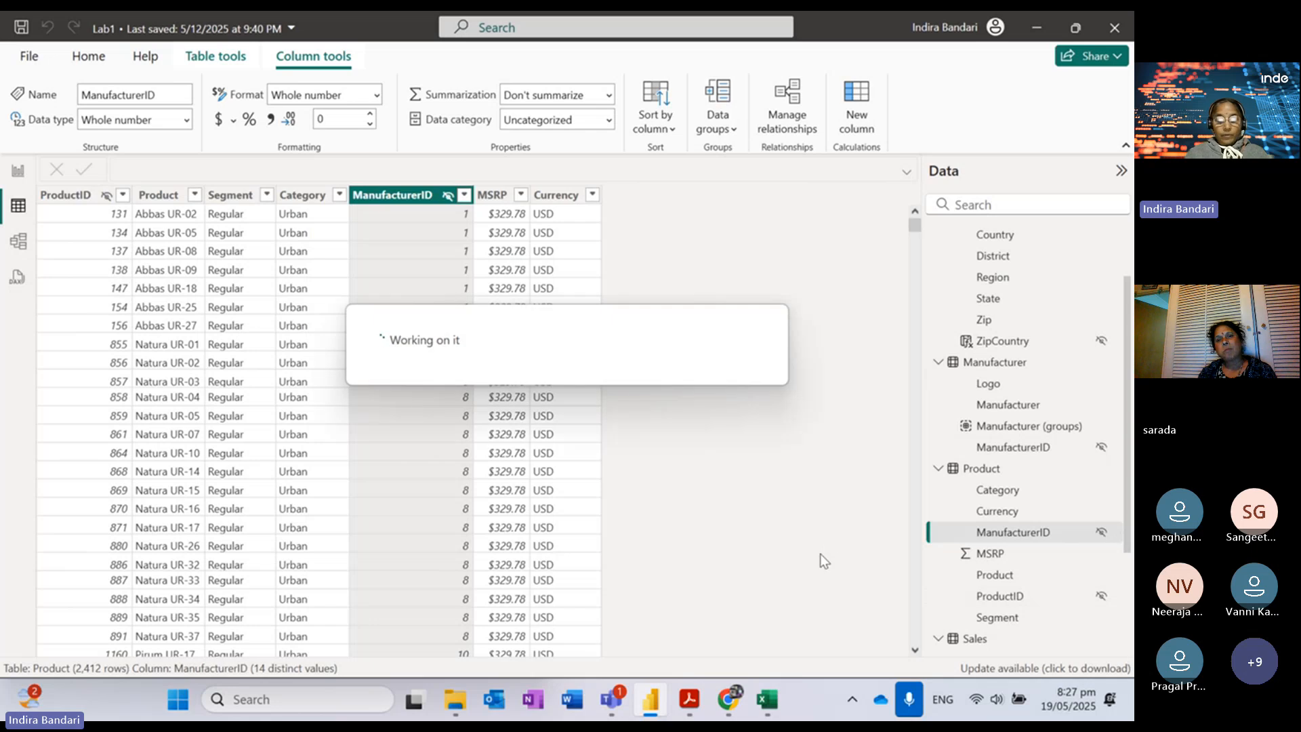
# Step: Bring the Lab 2 PDF back to page 32, steps 99–102 on hiding fields
pyautogui.click(688, 709)
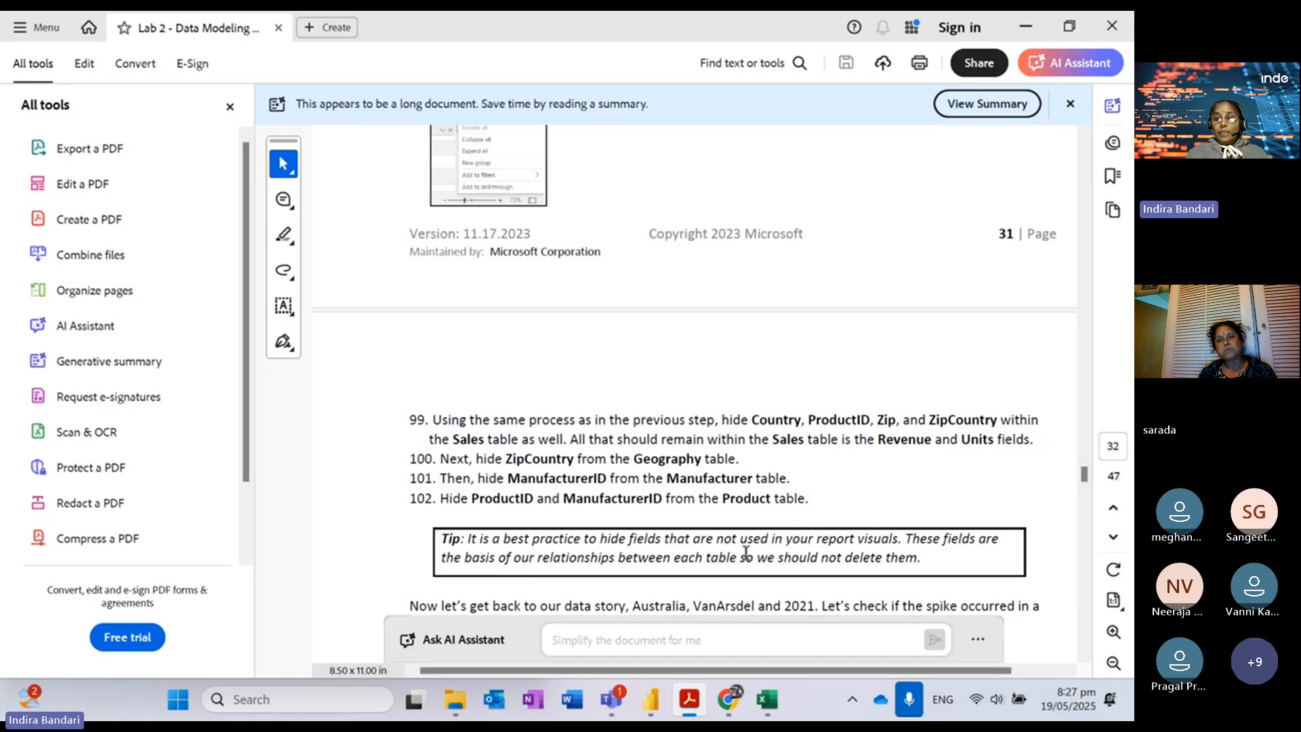
pyautogui.moveTo(617, 702)
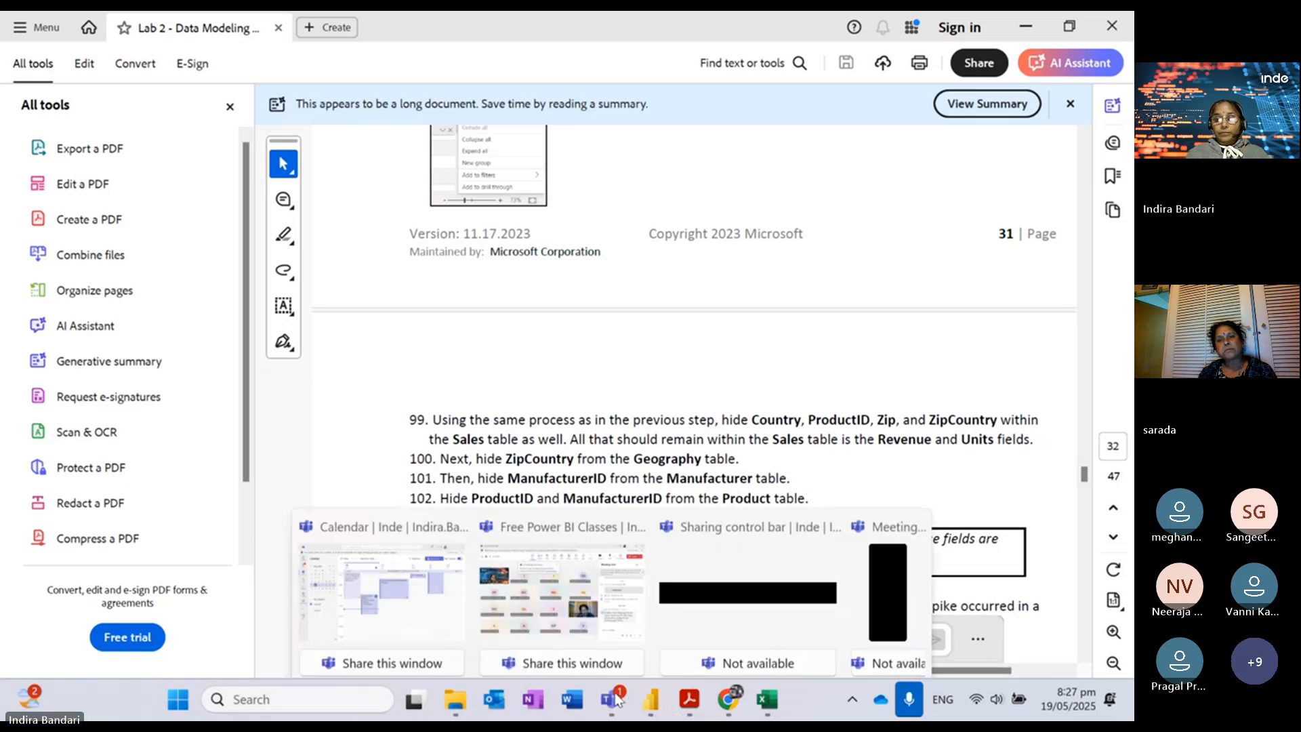
pyautogui.click(446, 607)
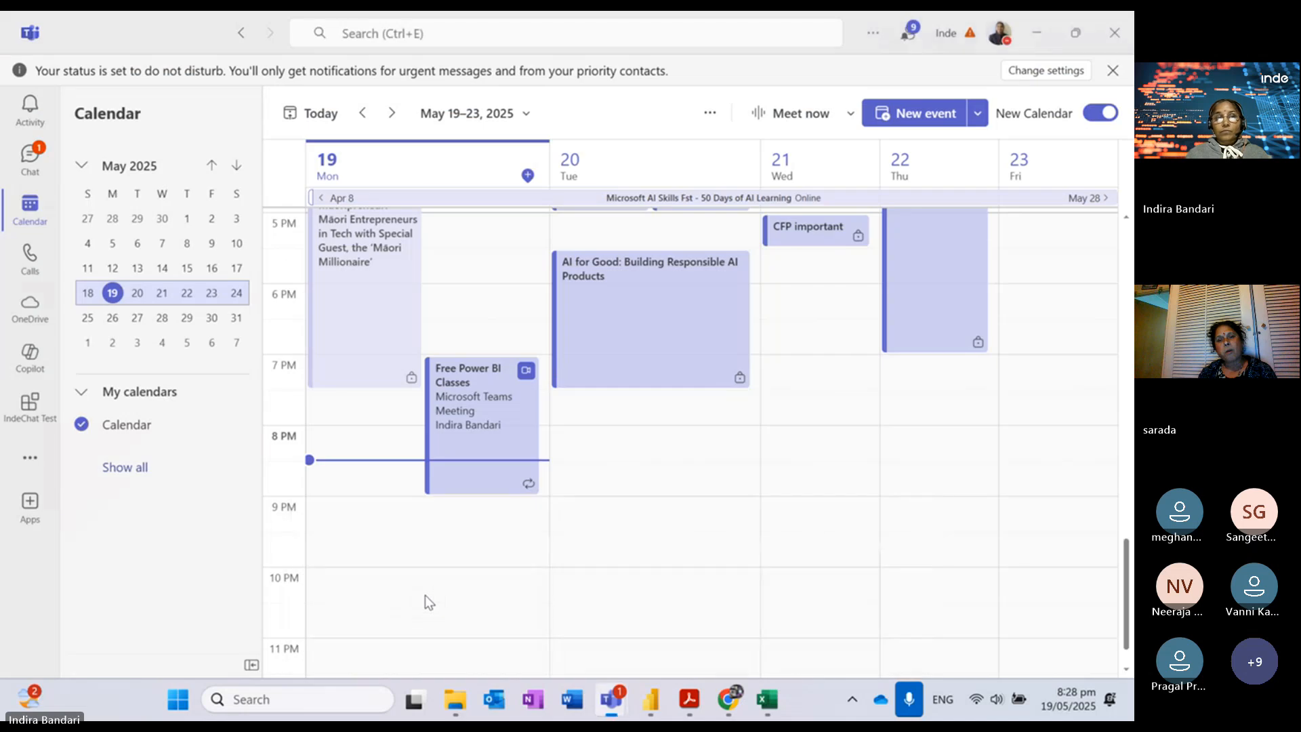
pyautogui.moveTo(625, 707)
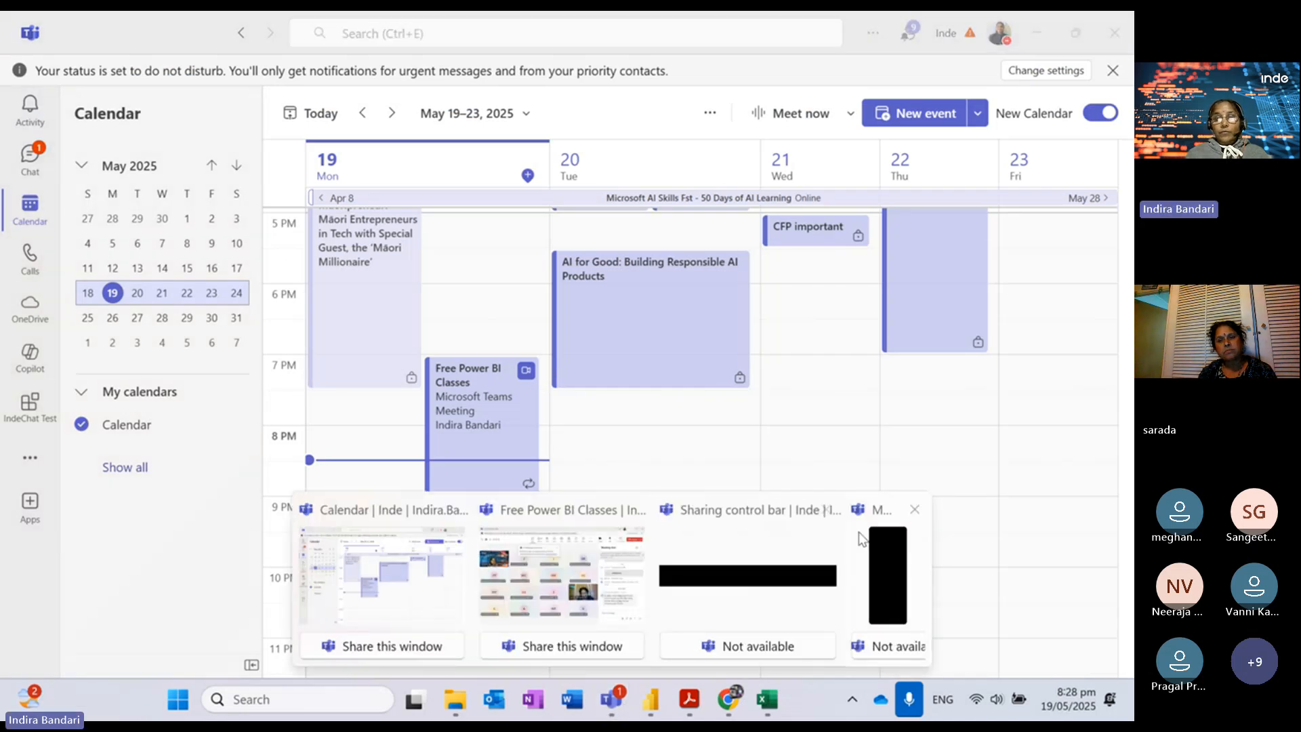
pyautogui.click(885, 569)
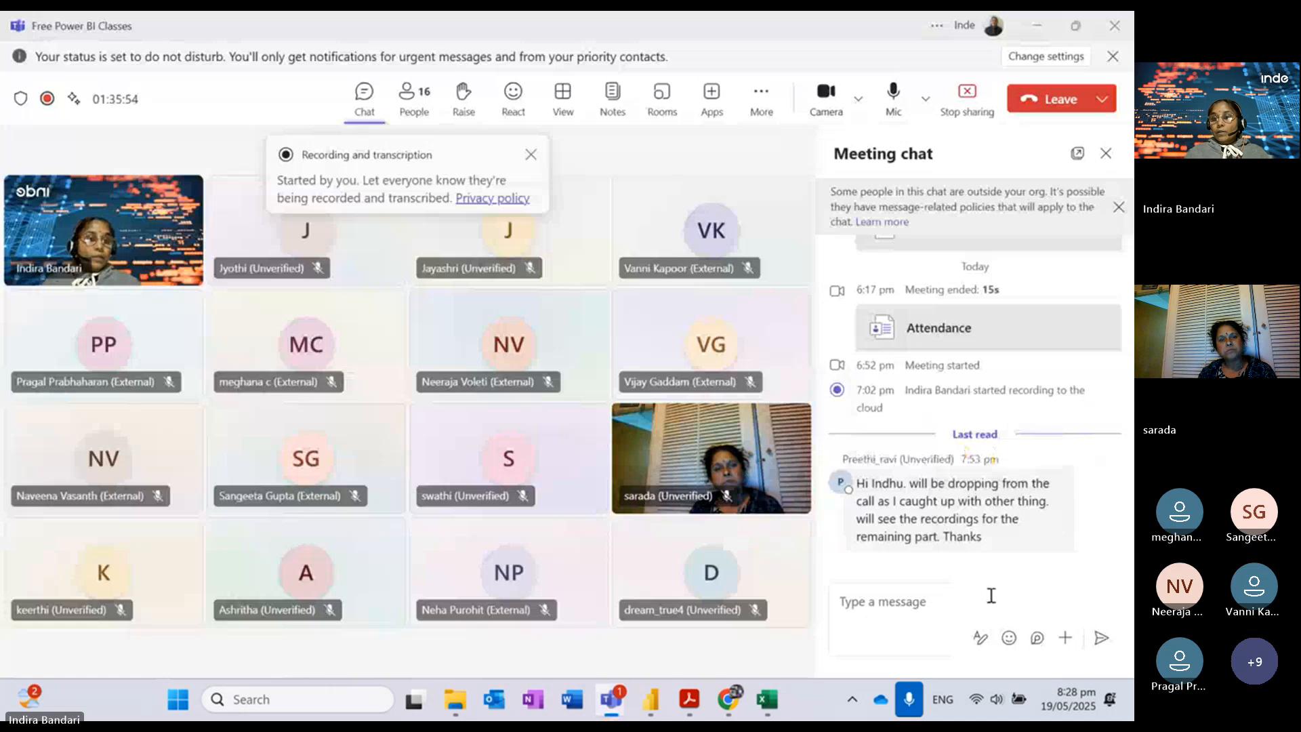
pyautogui.click(918, 610)
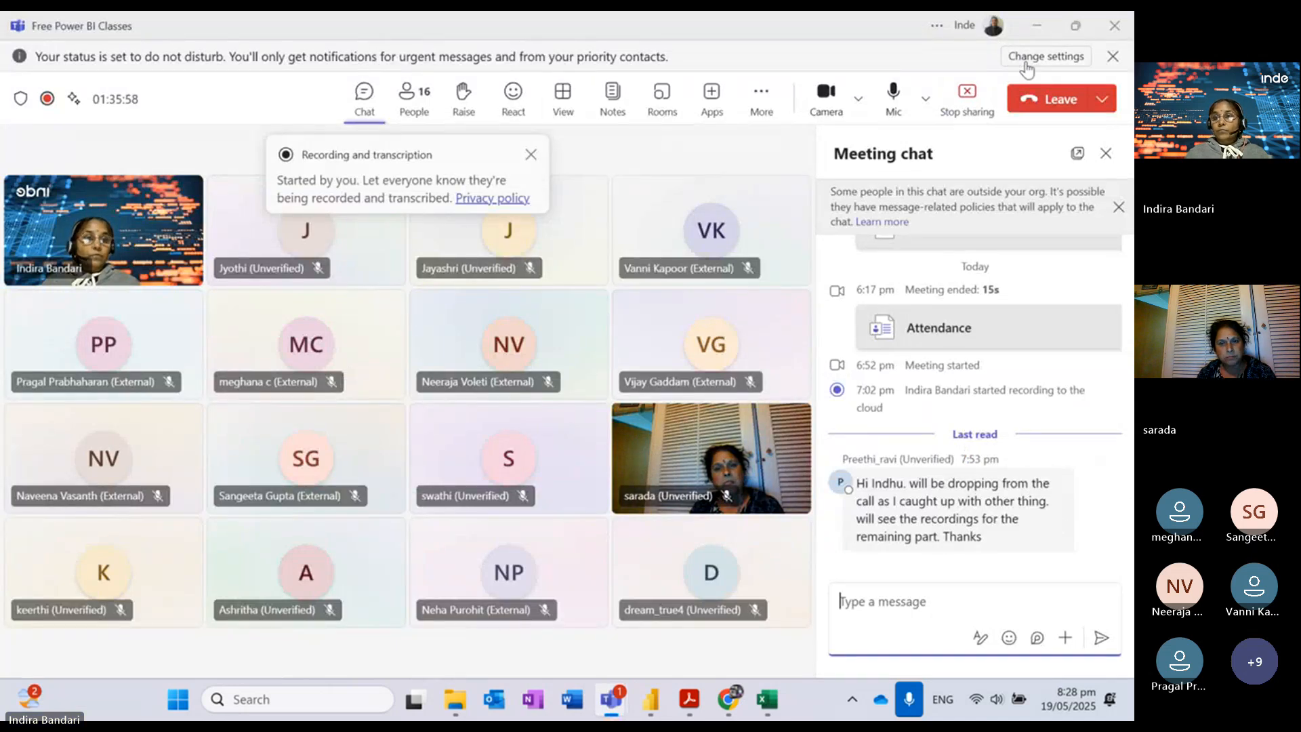
pyautogui.click(1038, 27)
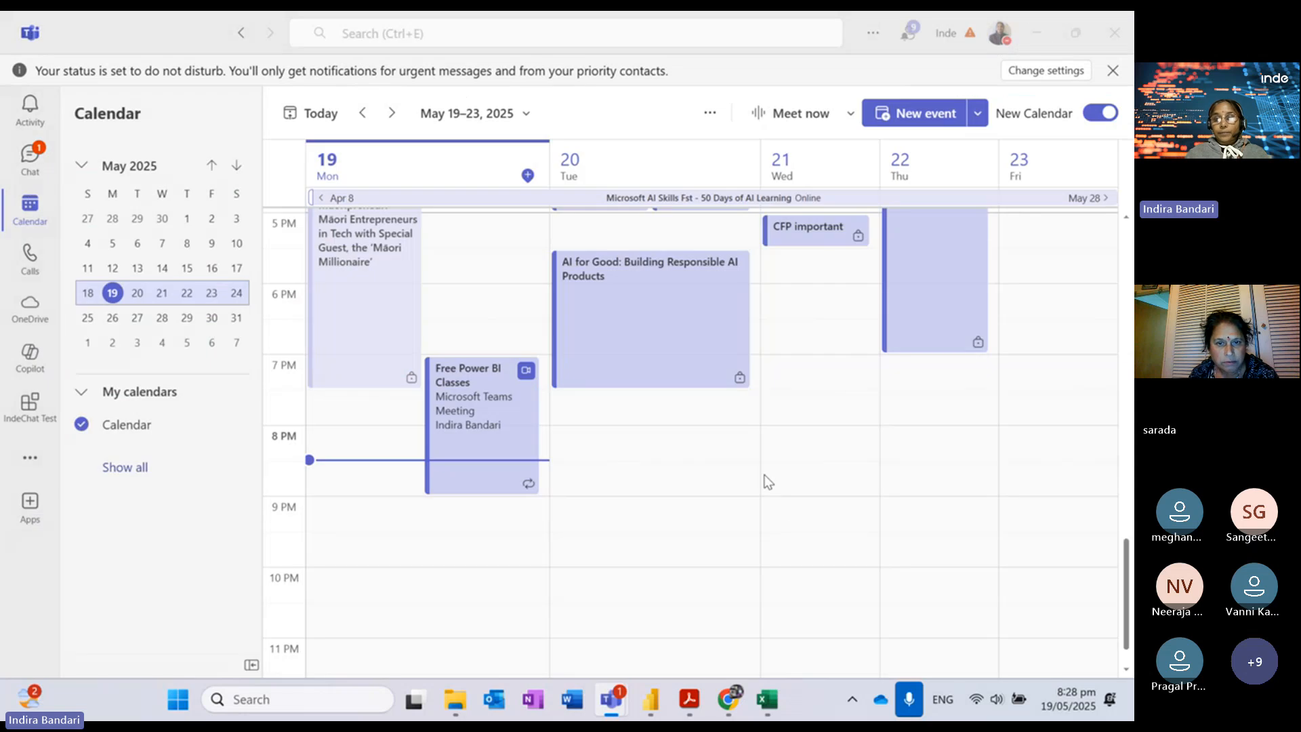
pyautogui.click(1035, 36)
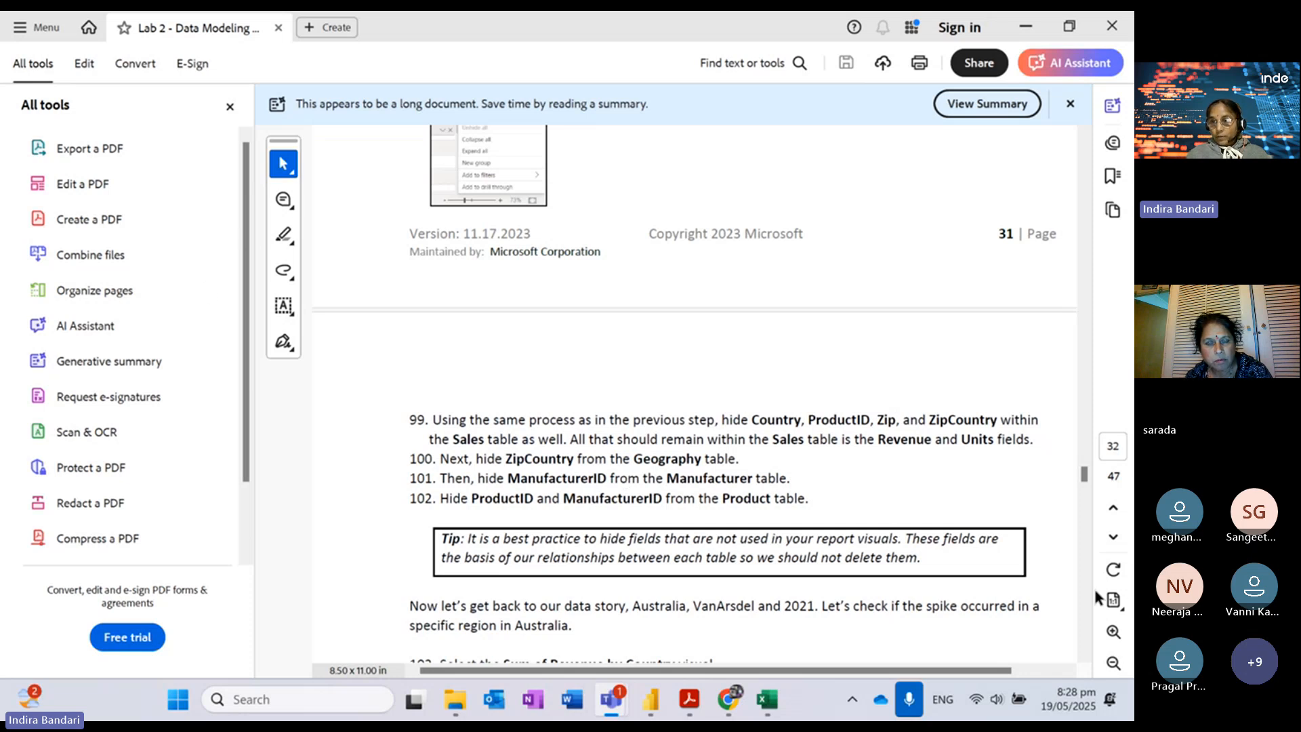
# Step: Scroll the lab guide to steps 103–105 on adding State and District under Country
pyautogui.scroll(-8, 1085, 604)
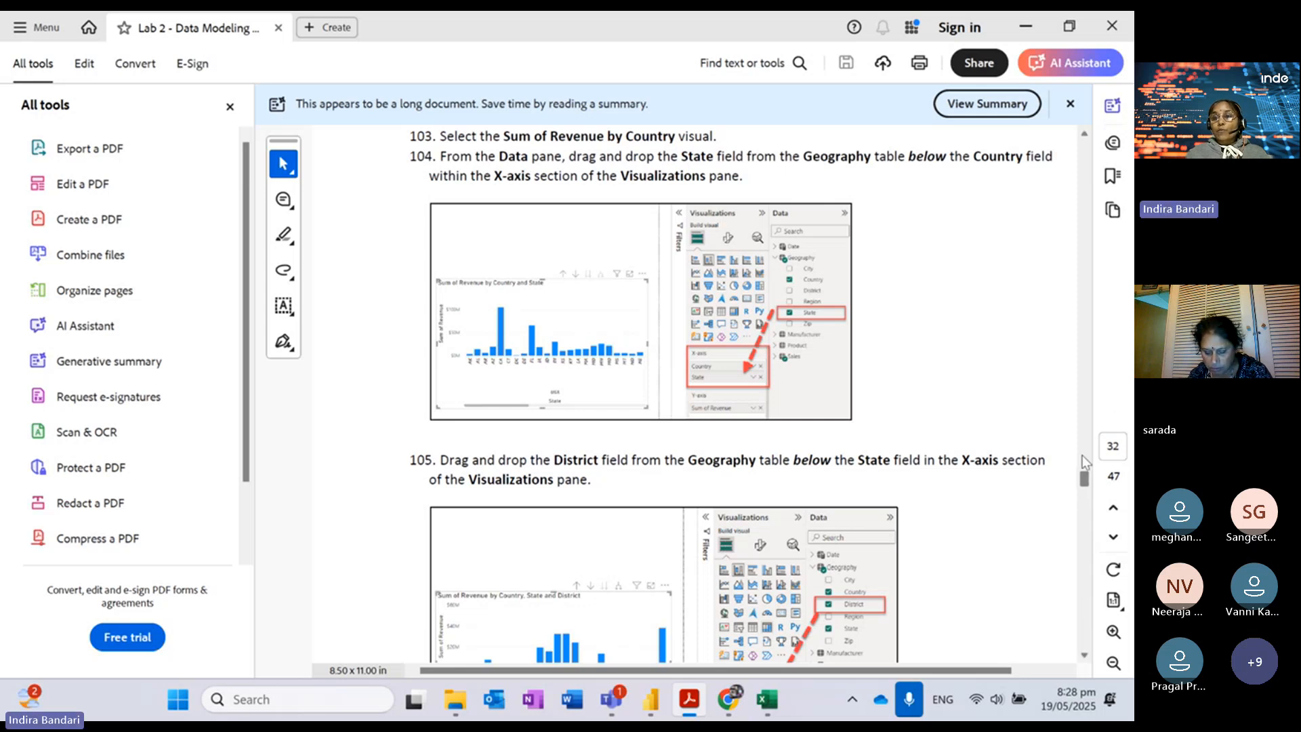
pyautogui.moveTo(1084, 480); pyautogui.dragTo(1083, 478)
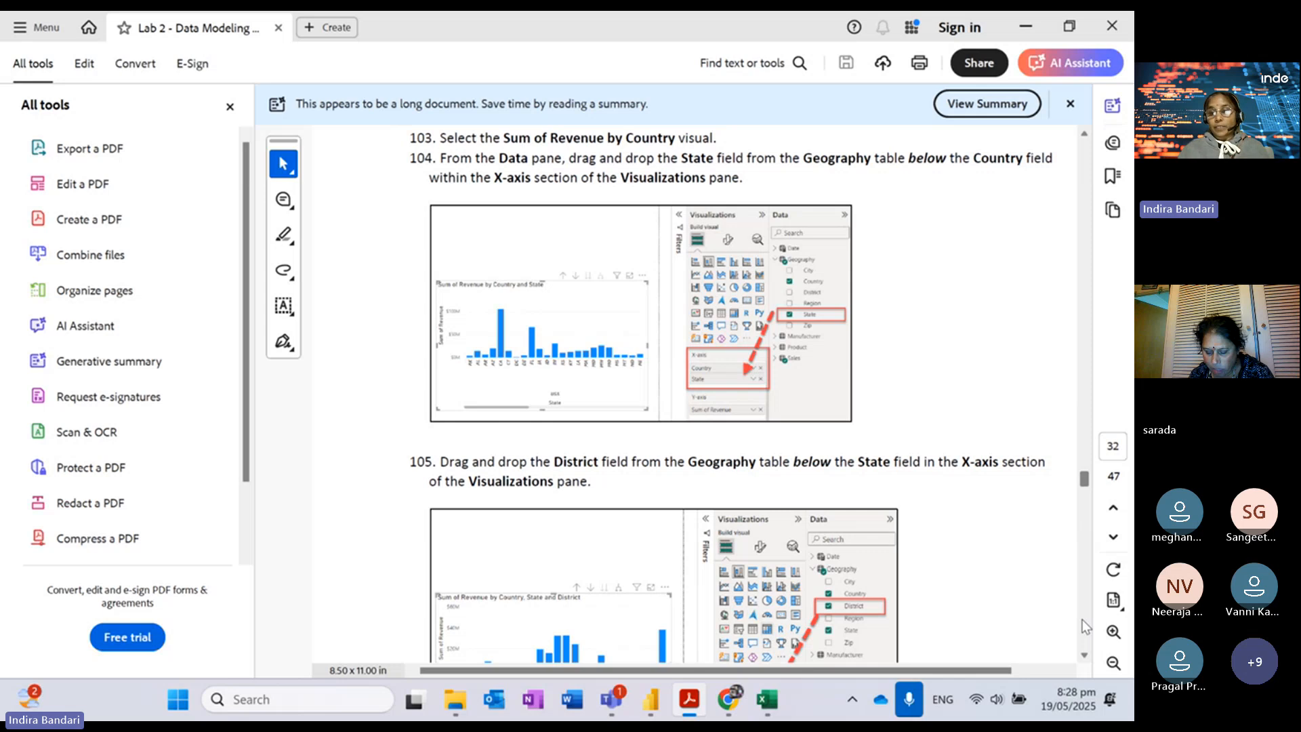
pyautogui.moveTo(618, 697)
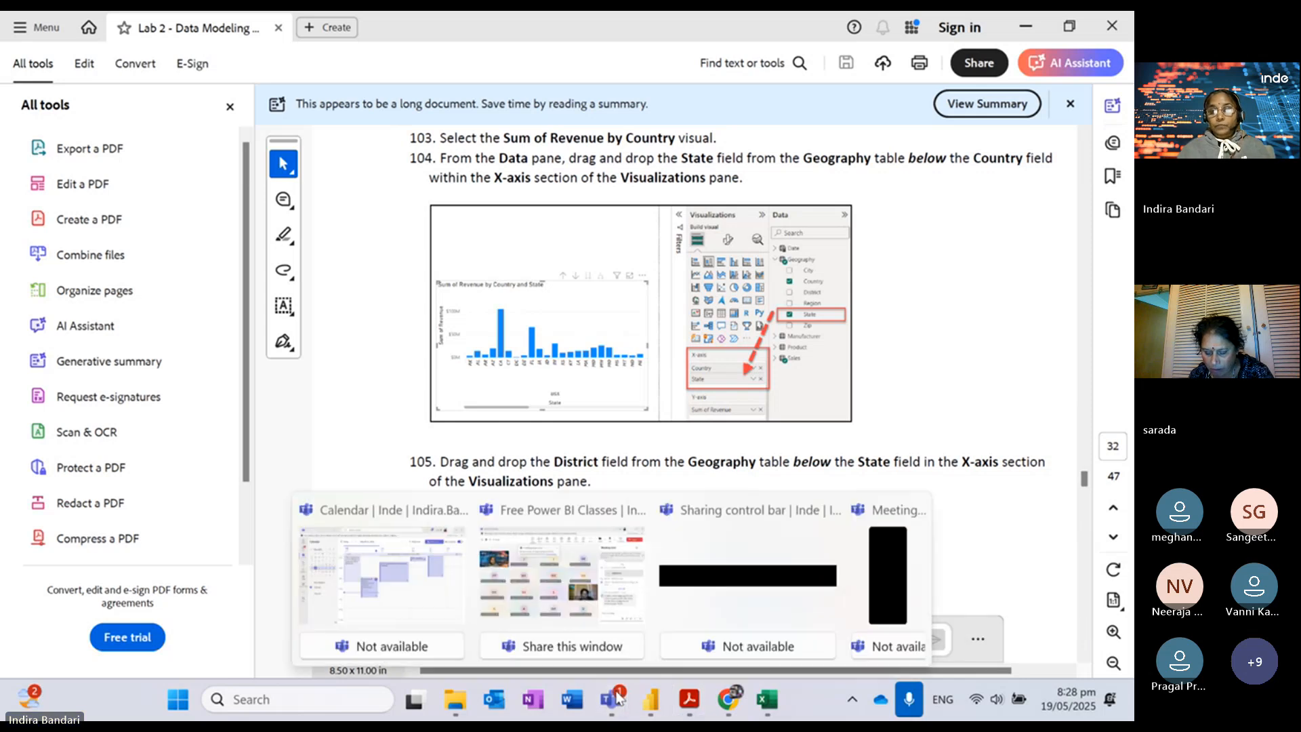
# Step: Look in on the Free Power BI Classes Teams meeting, then return to the Lab1 window
pyautogui.click(551, 513)
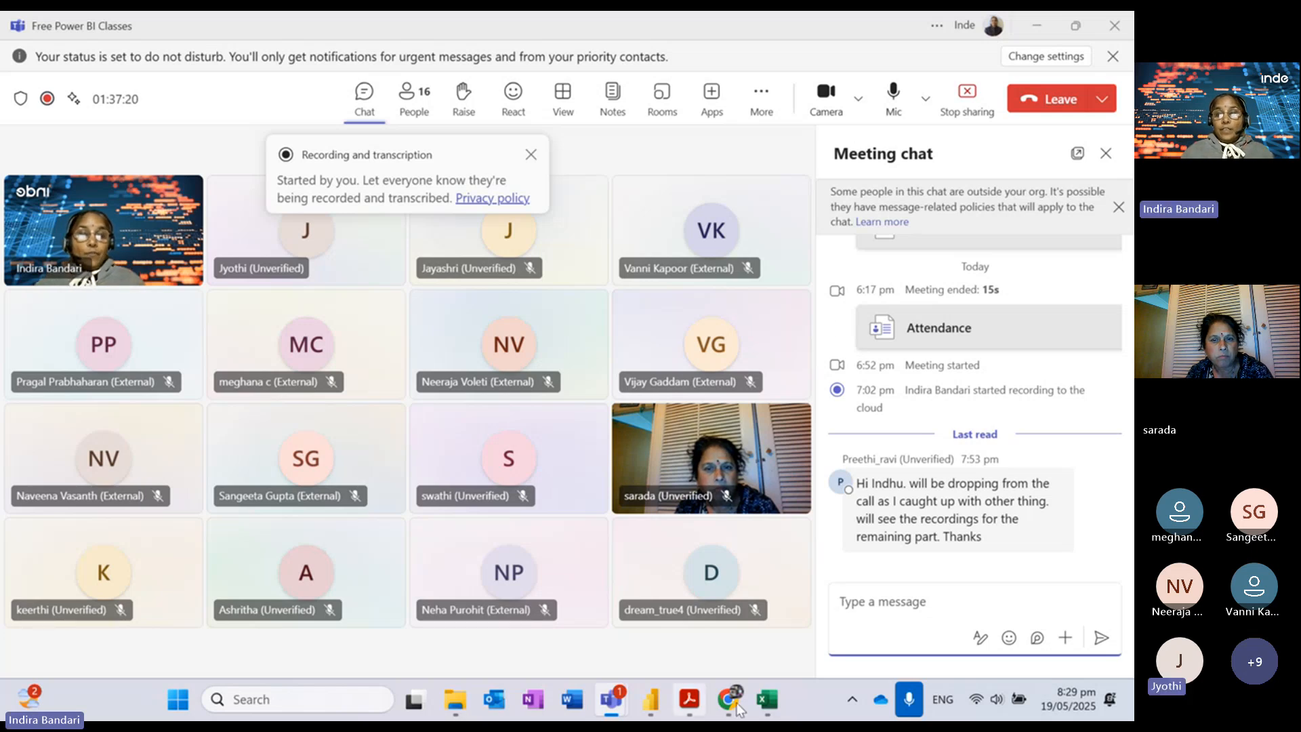
pyautogui.moveTo(651, 702)
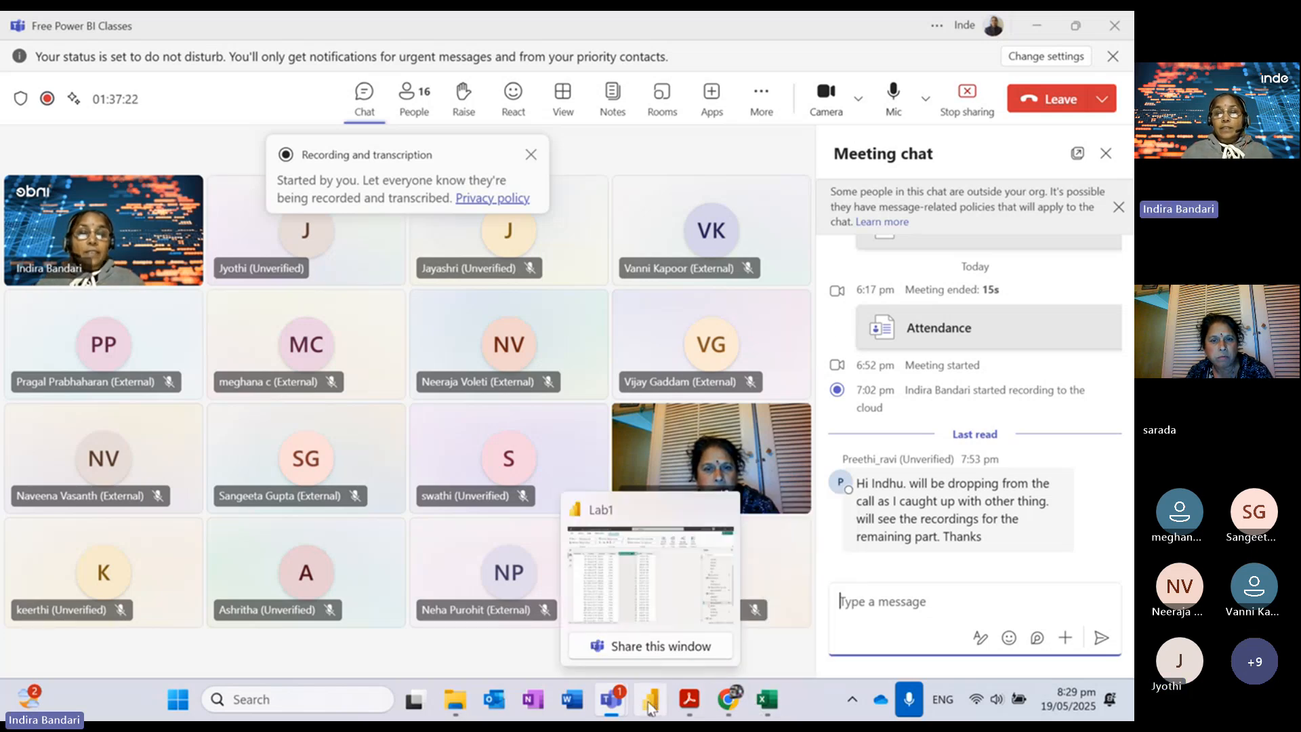
pyautogui.click(646, 513)
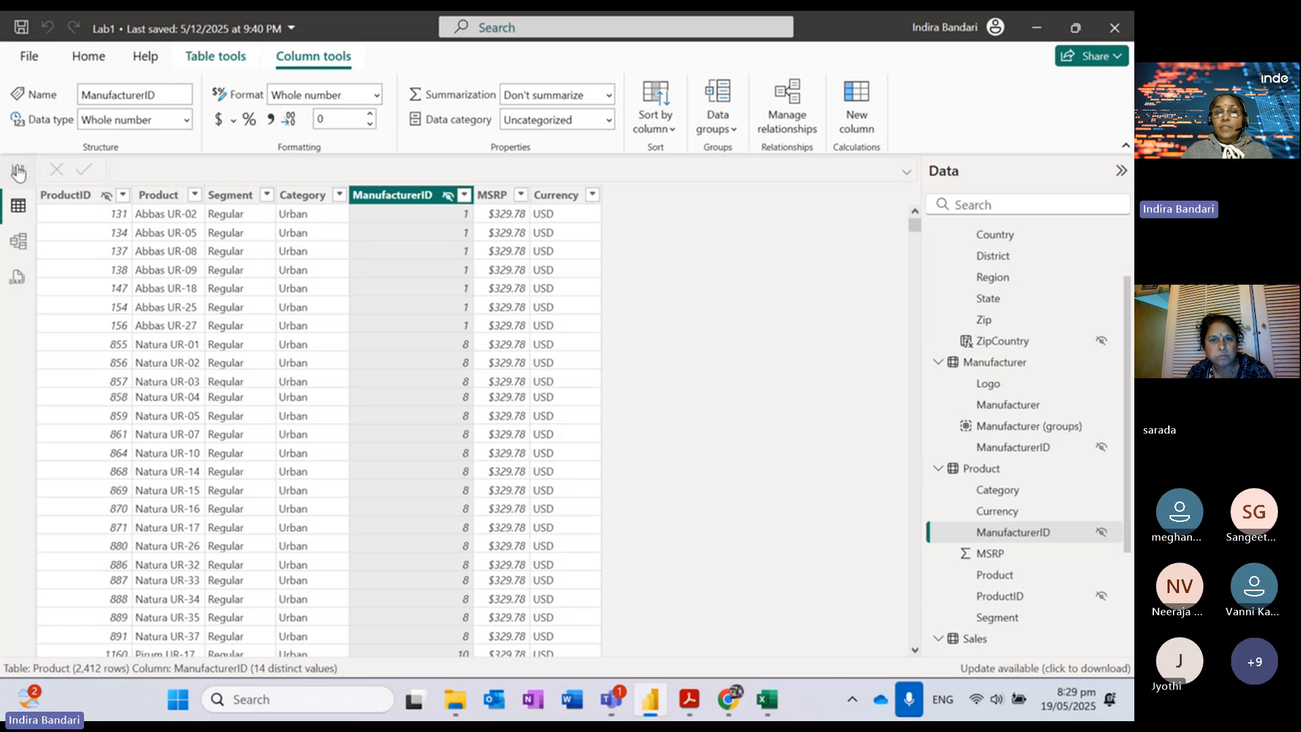
# Step: Go to Report view, filter the Manufacturer slicer to Aliqui, then clear it back to 2.70bn
pyautogui.click(19, 171)
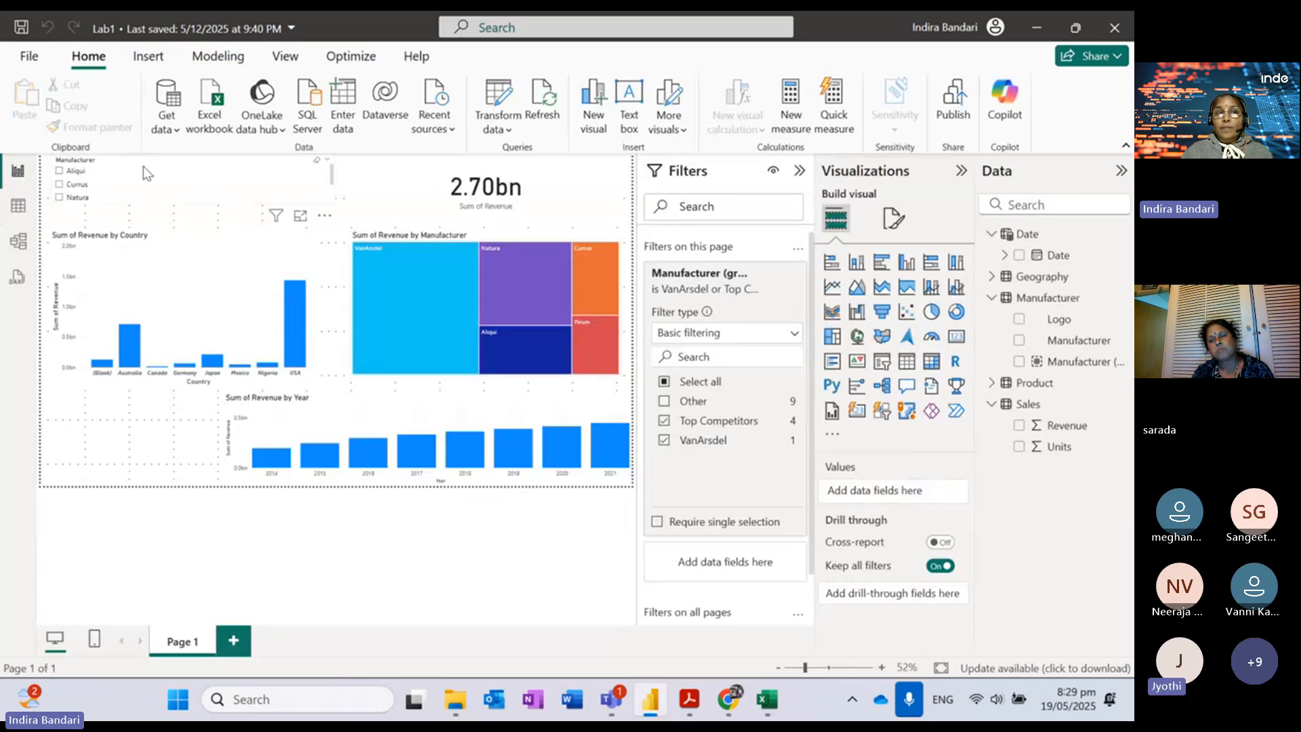
pyautogui.click(68, 171)
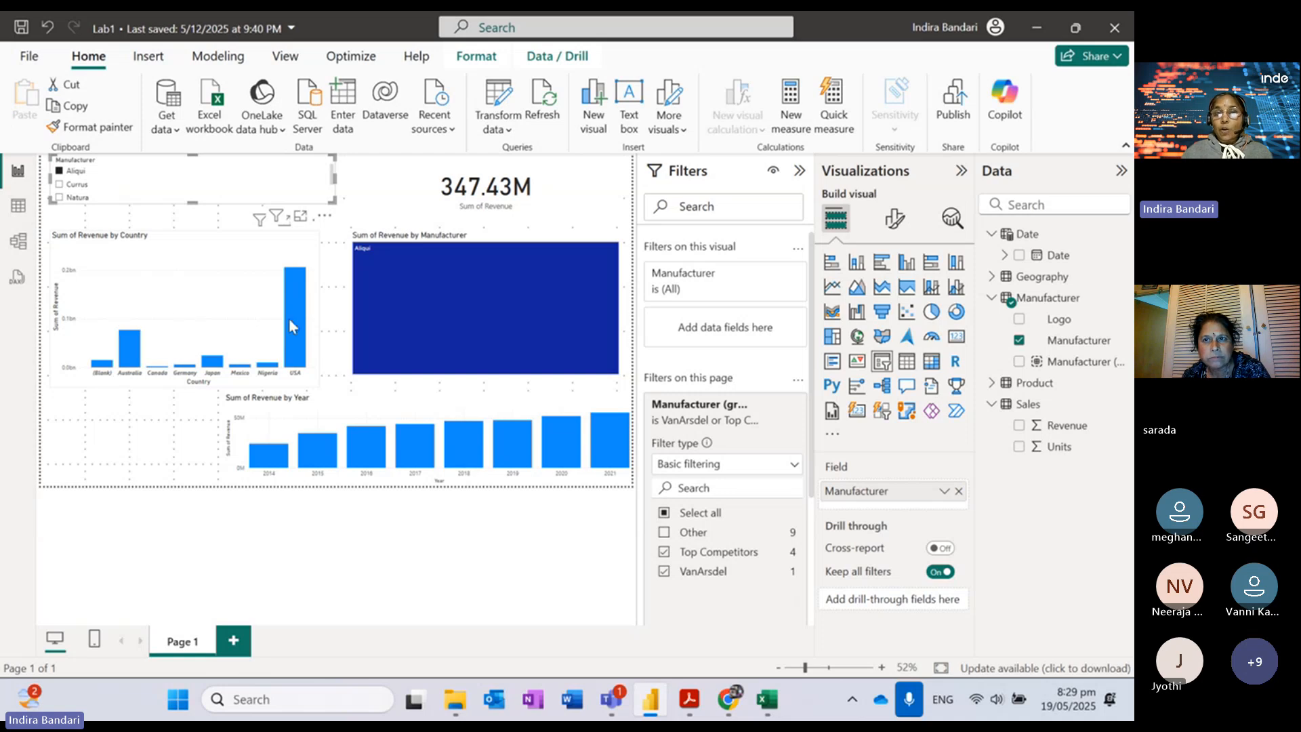
pyautogui.moveTo(405, 294)
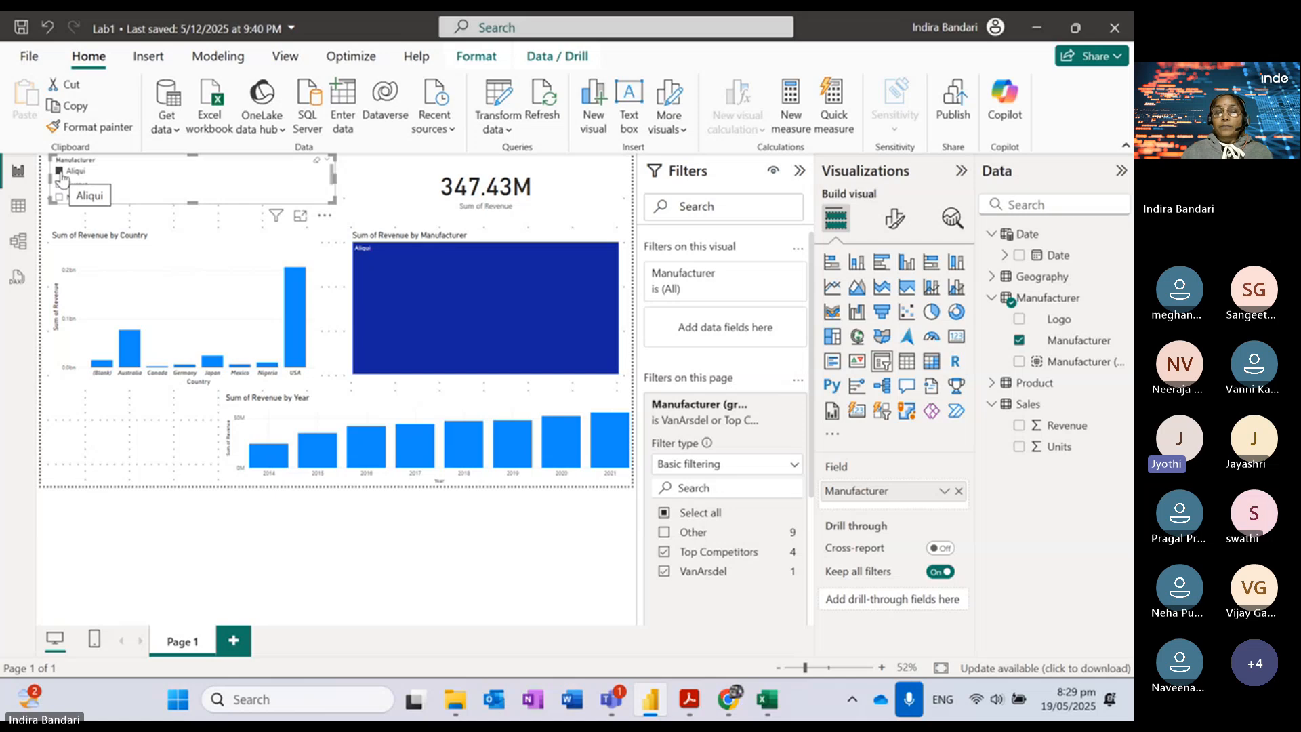
pyautogui.click(61, 174)
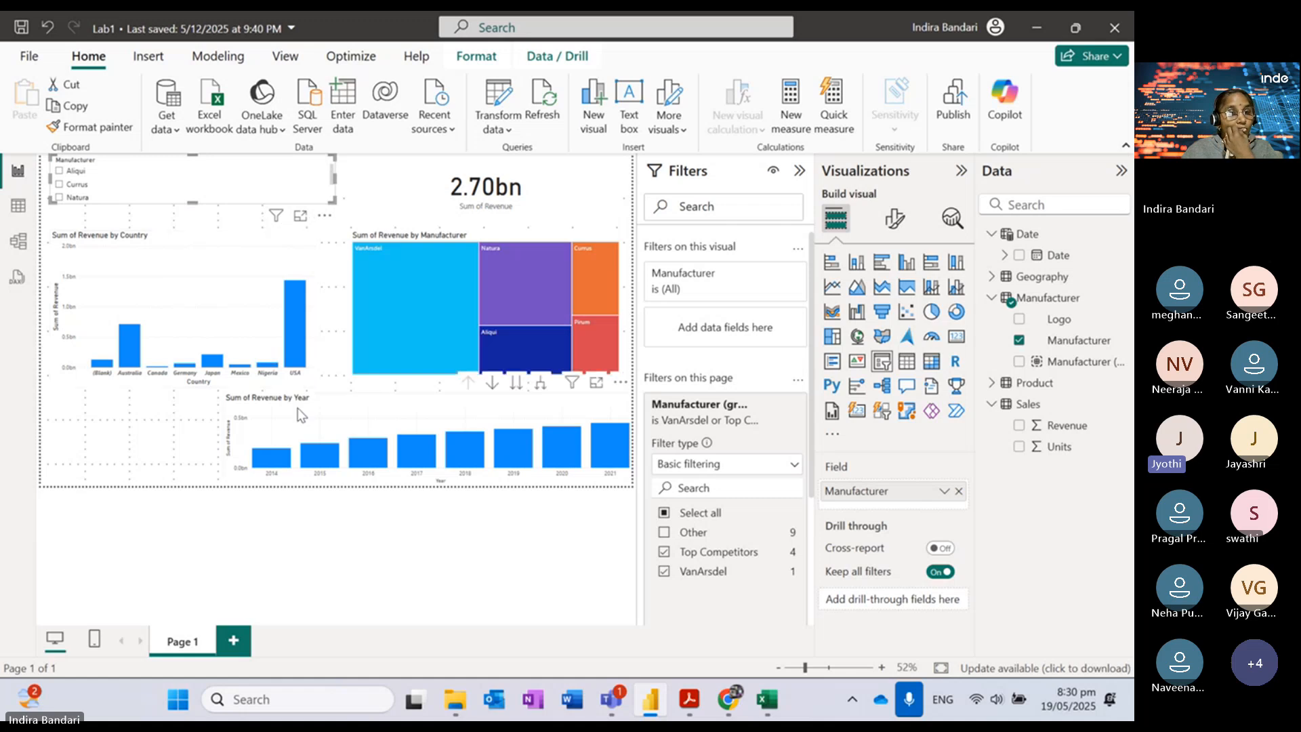
pyautogui.click(348, 403)
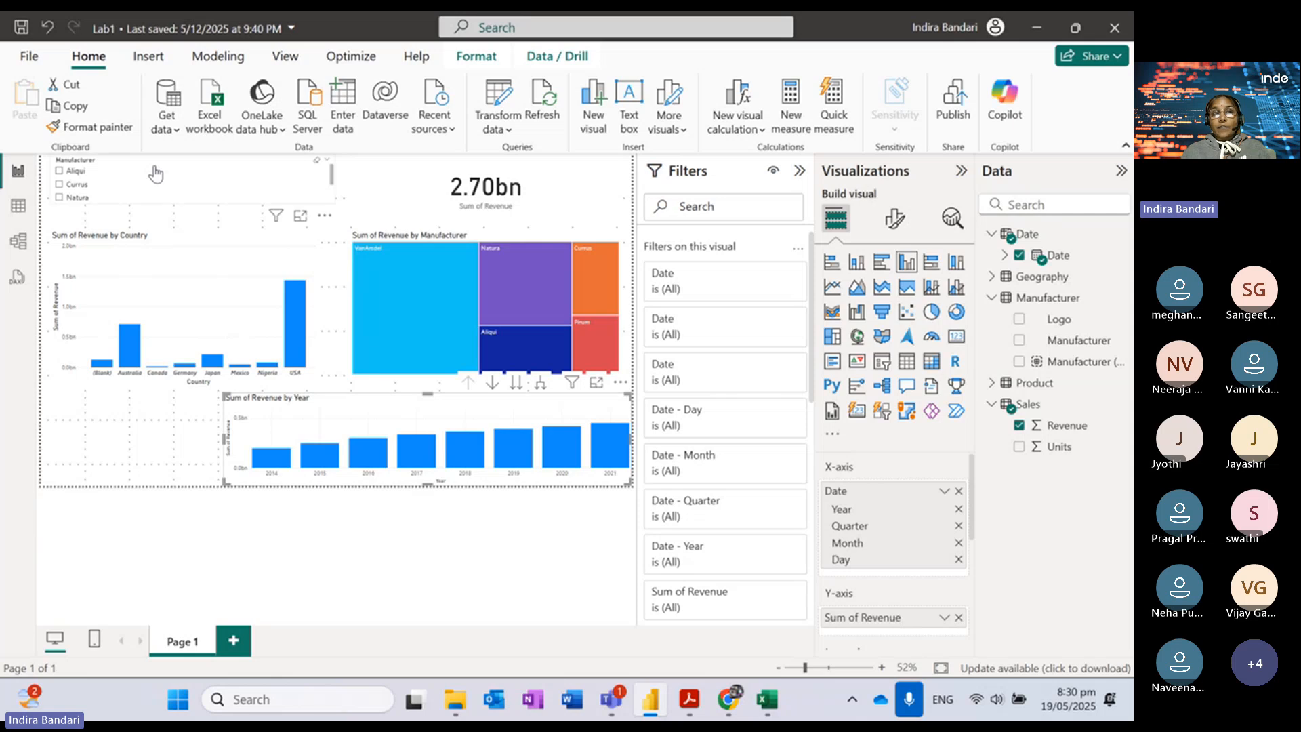
pyautogui.click(59, 171)
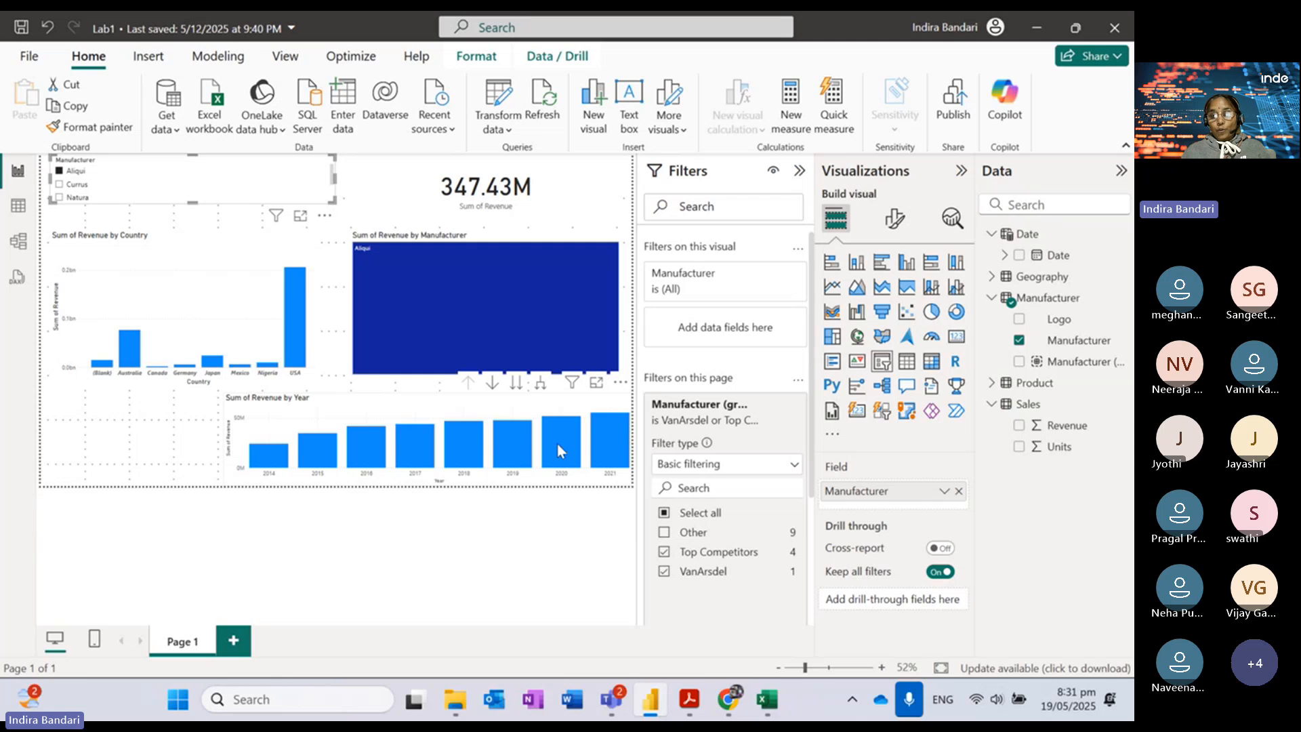
pyautogui.moveTo(565, 441)
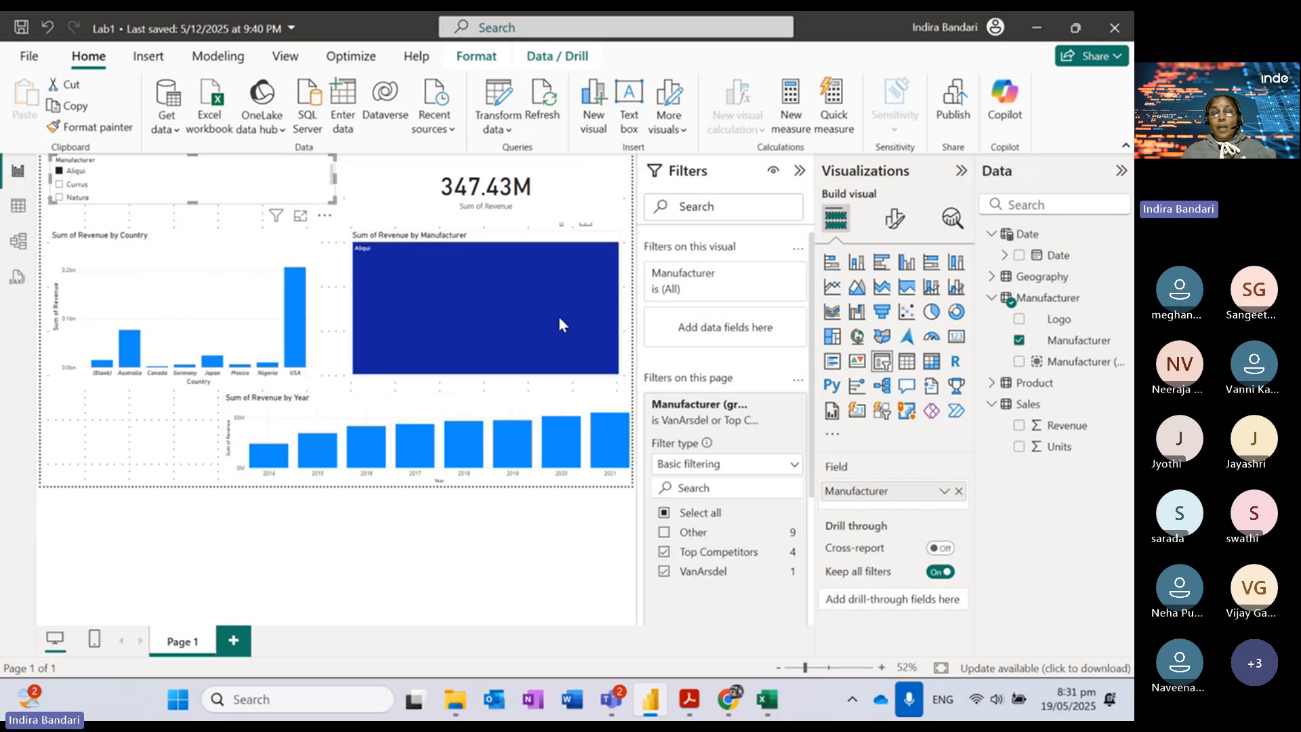
pyautogui.click(60, 171)
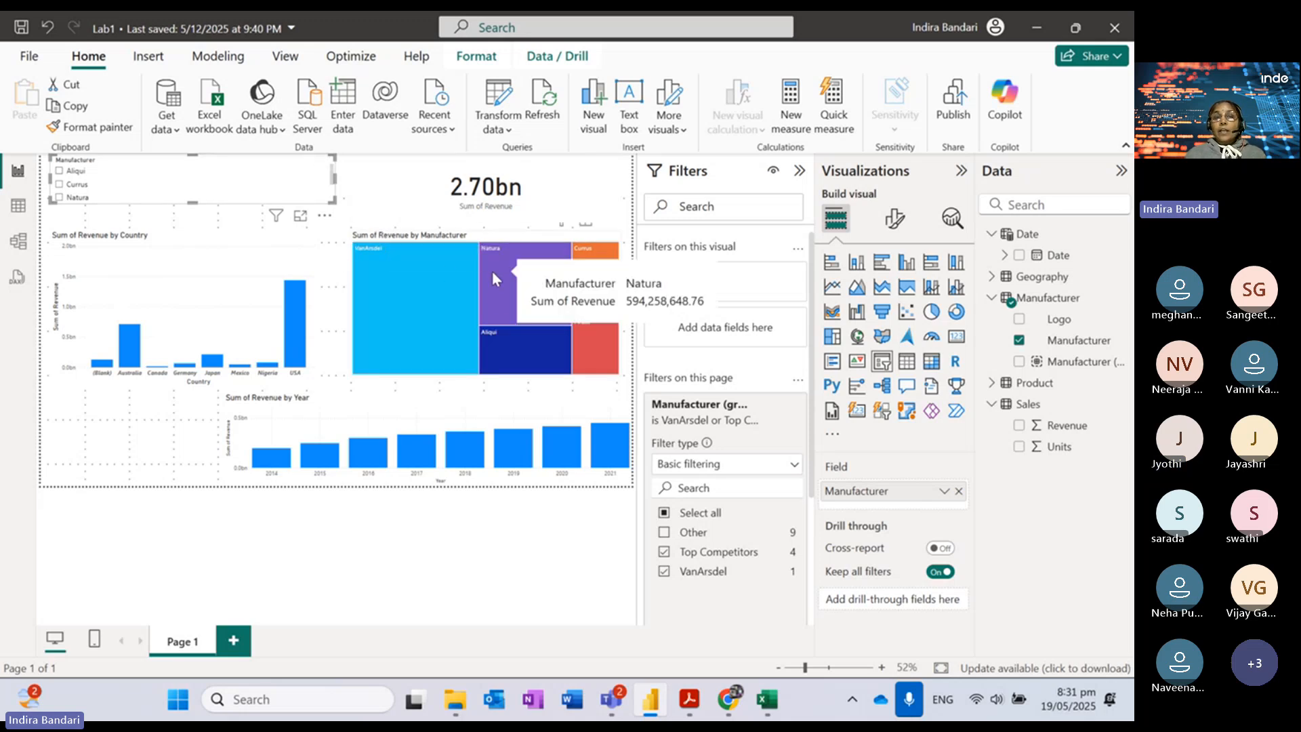
pyautogui.click(60, 172)
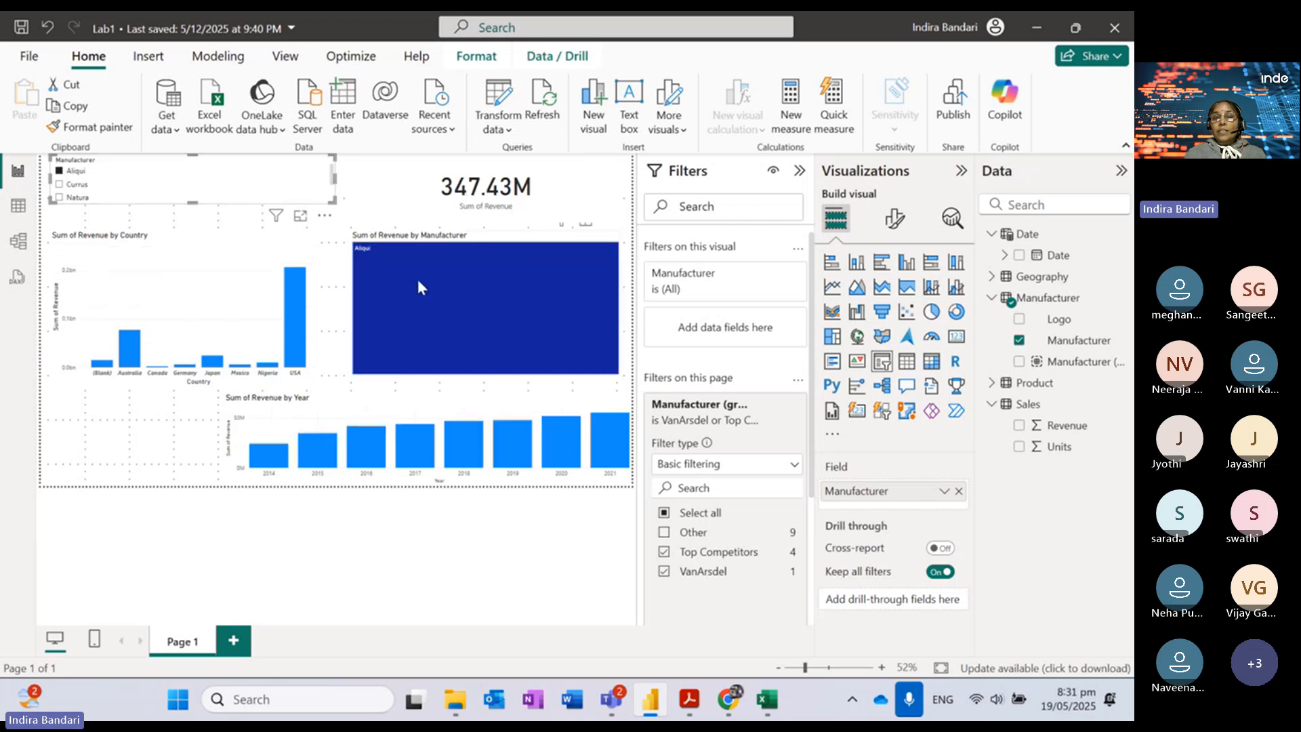
pyautogui.moveTo(438, 301)
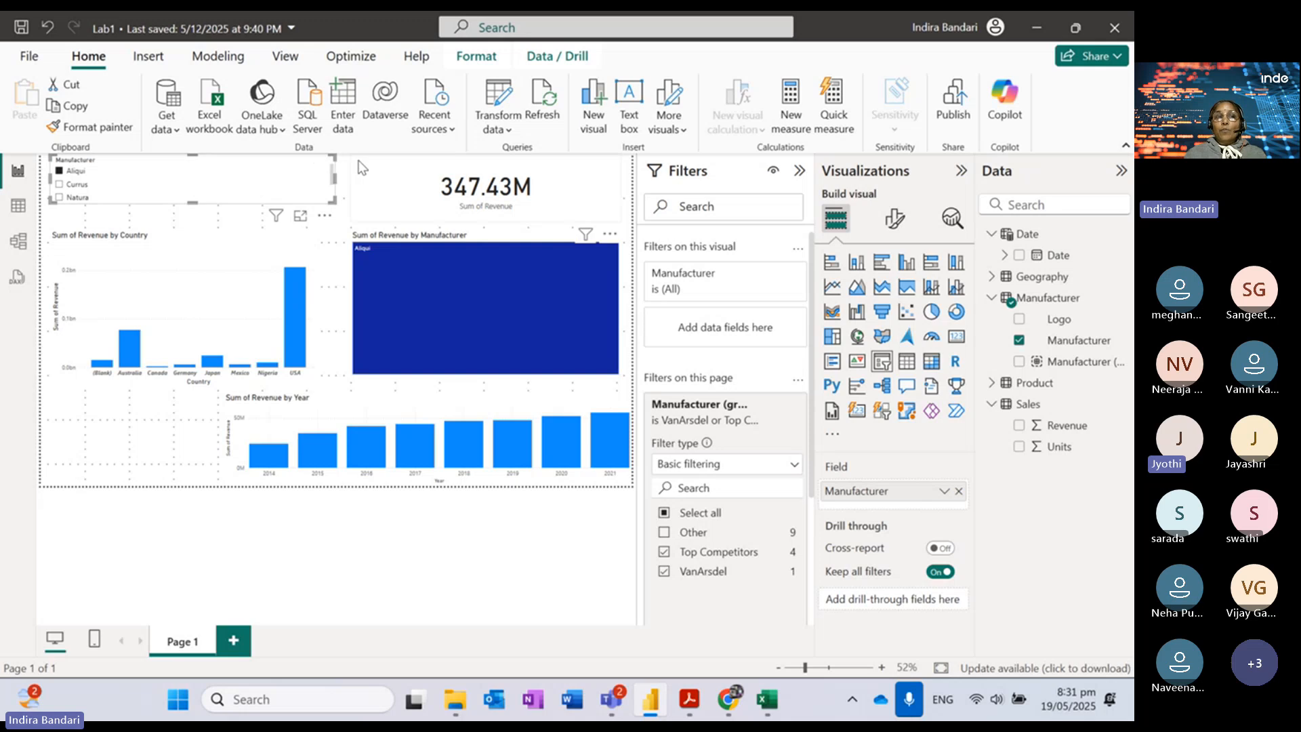
pyautogui.click(60, 173)
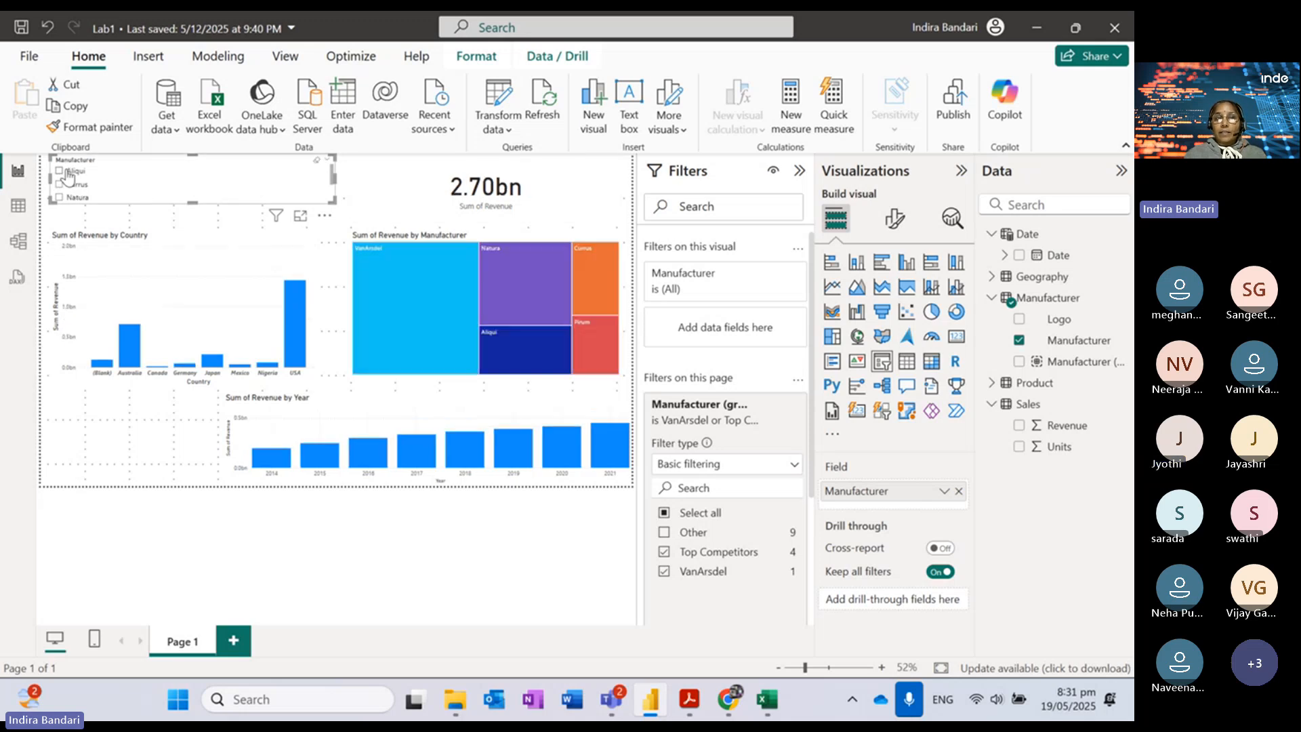
# Step: Turn on Edit interactions, toggle Aliqui in the slicer to compare visuals, then select the treemap
pyautogui.click(476, 56)
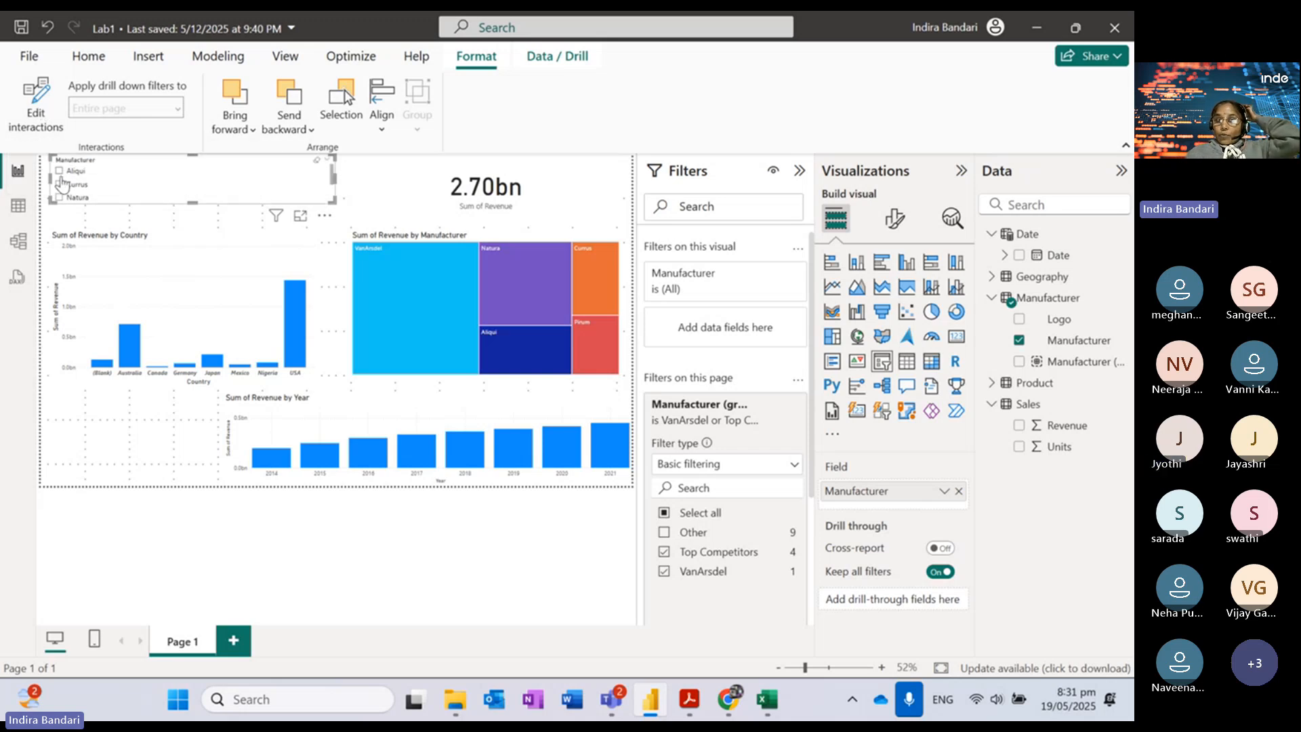
pyautogui.click(36, 109)
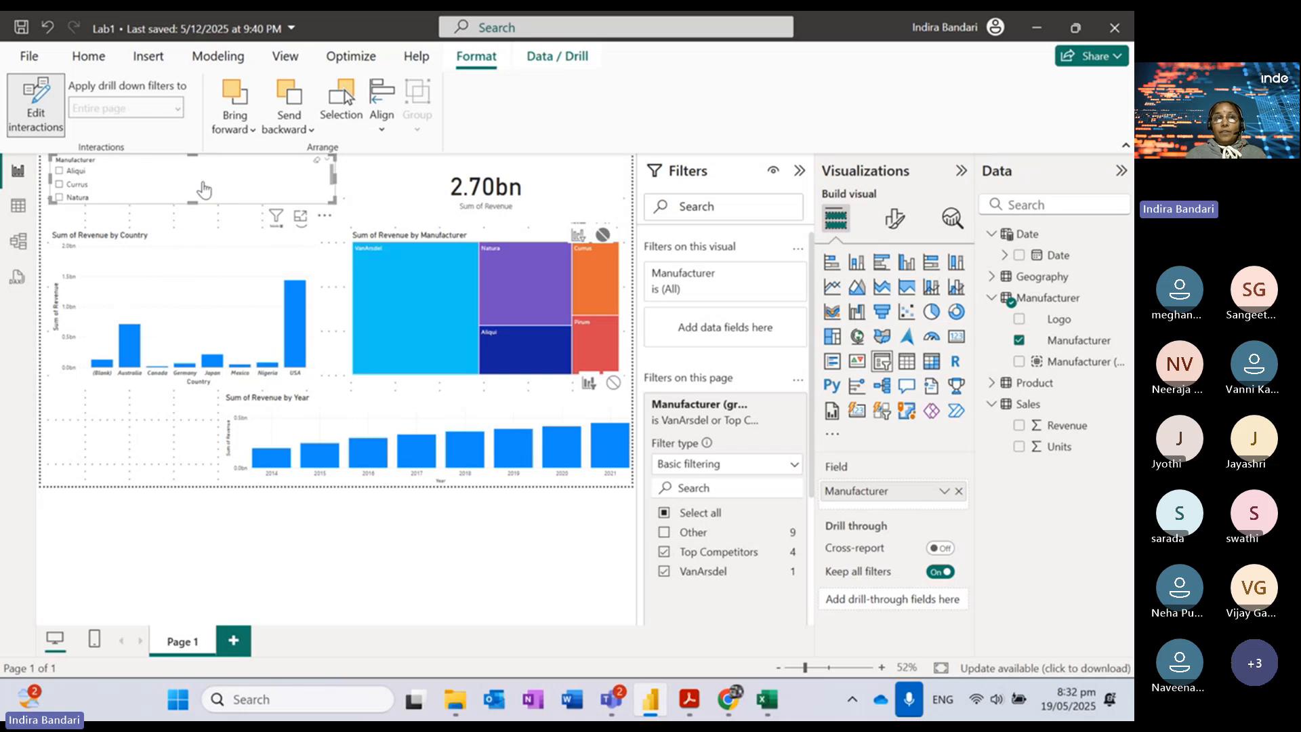
pyautogui.click(59, 172)
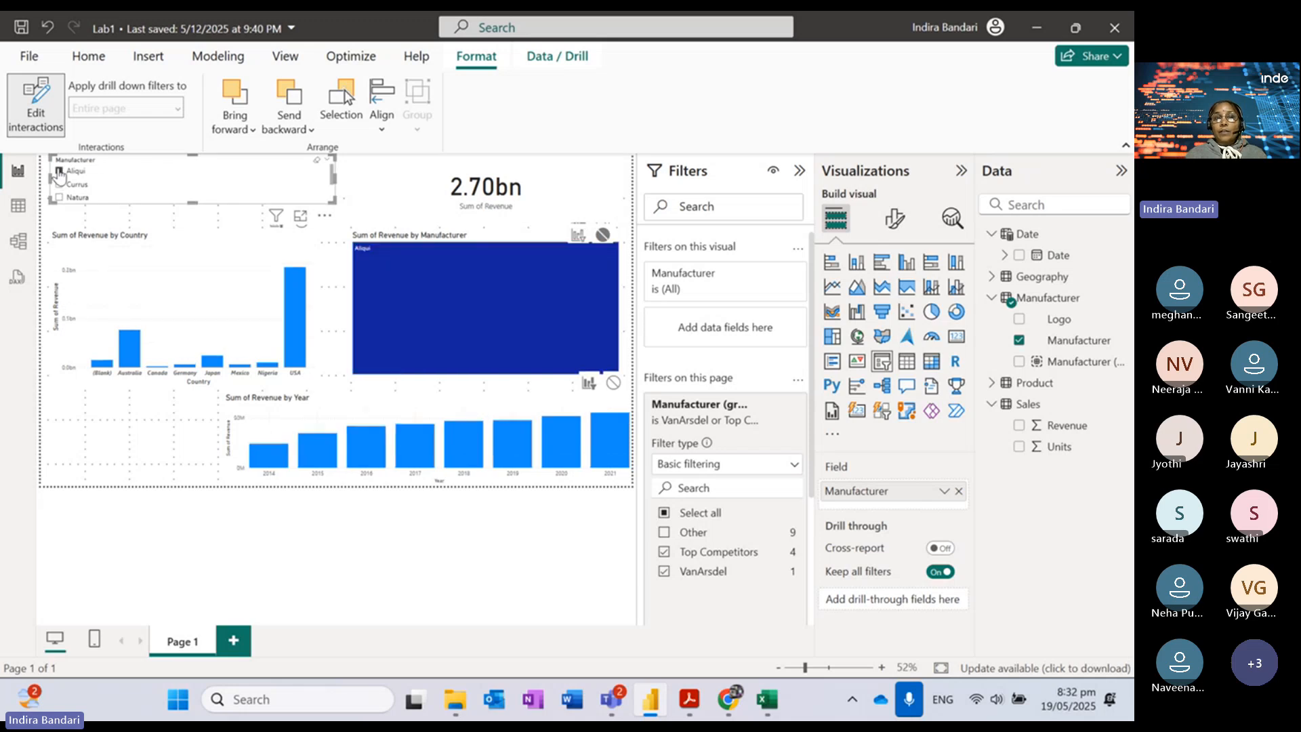
pyautogui.click(59, 171)
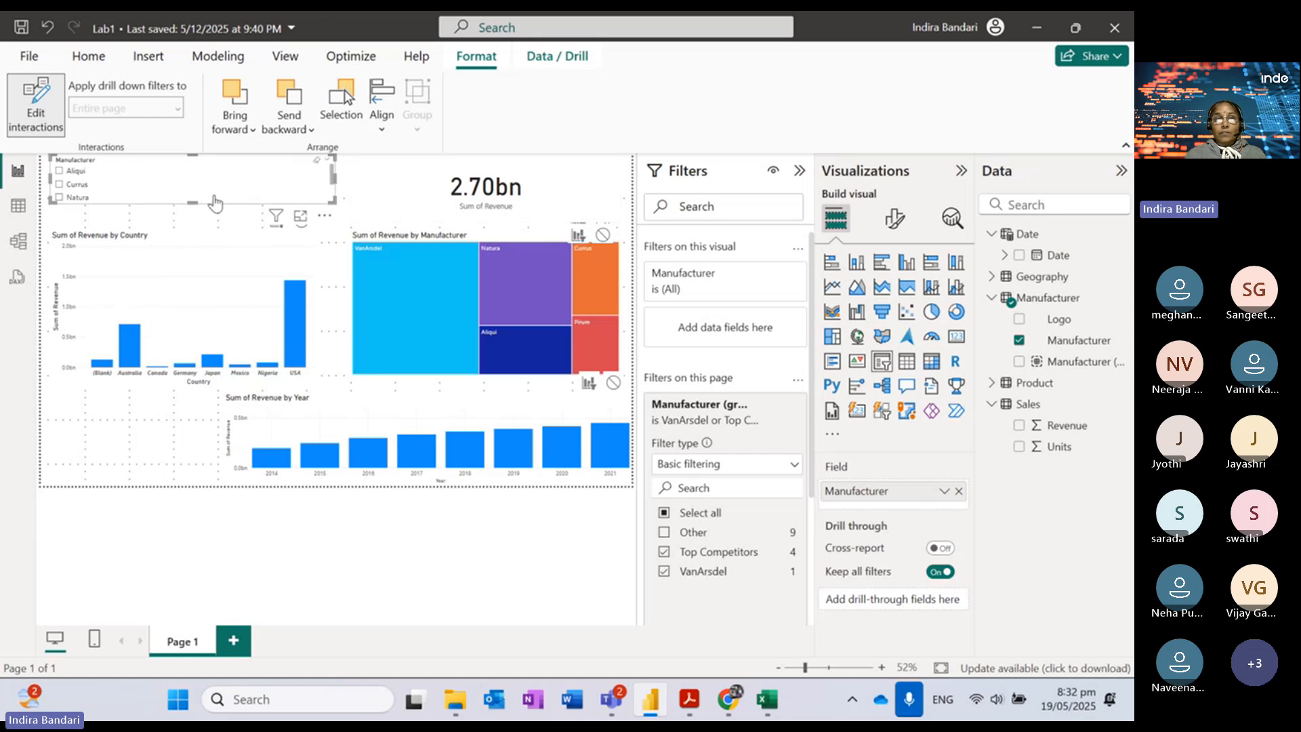
pyautogui.click(59, 172)
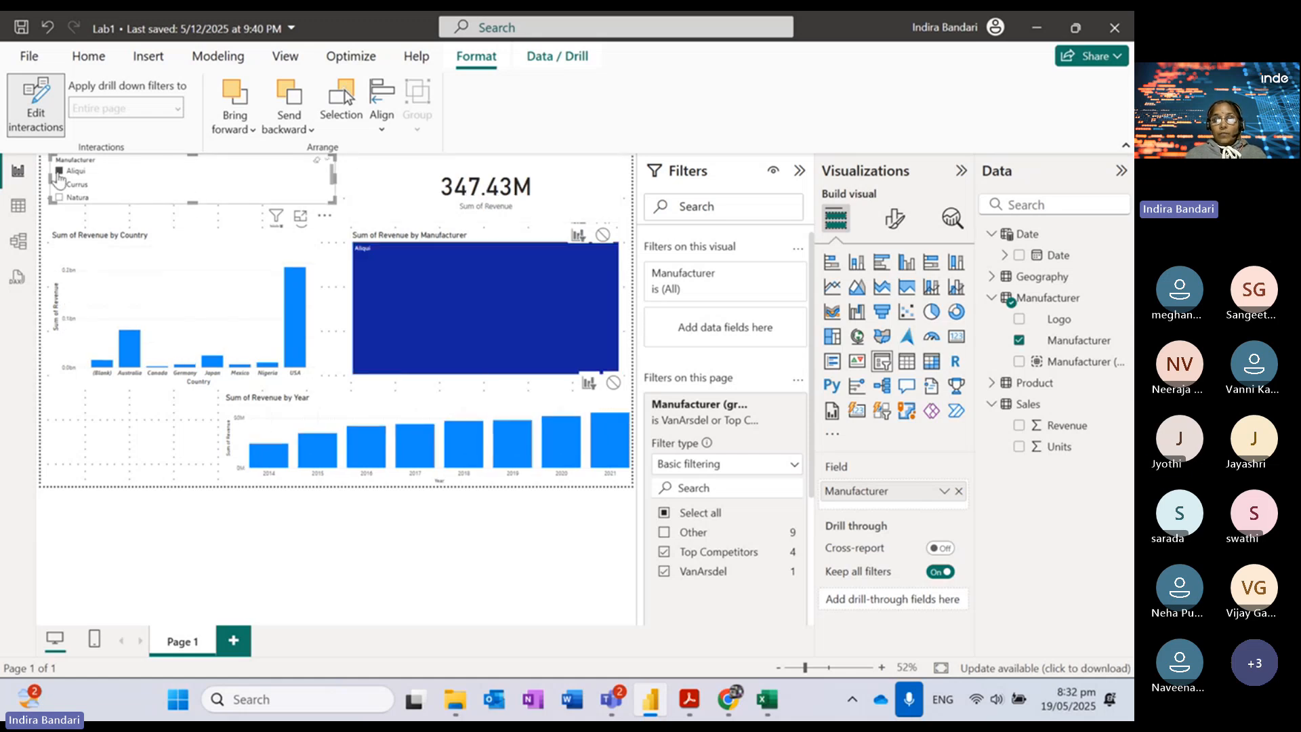
pyautogui.click(59, 171)
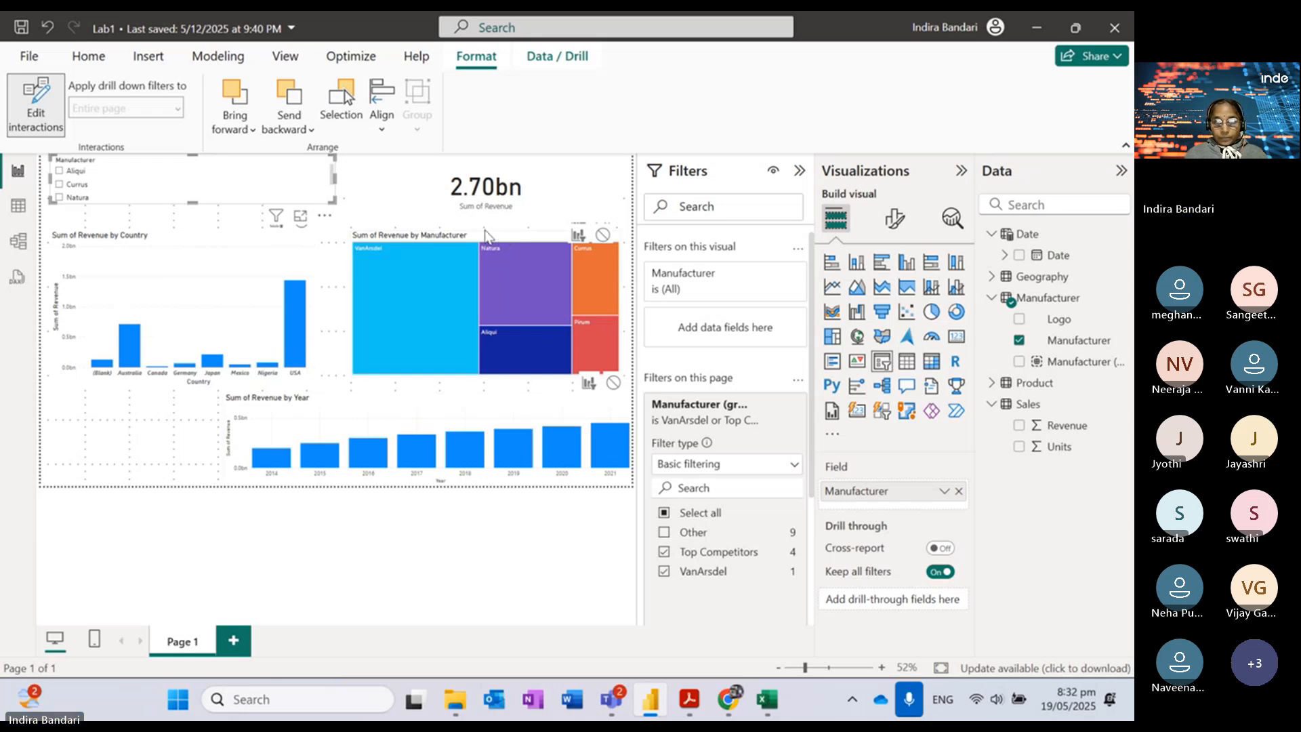
pyautogui.click(485, 252)
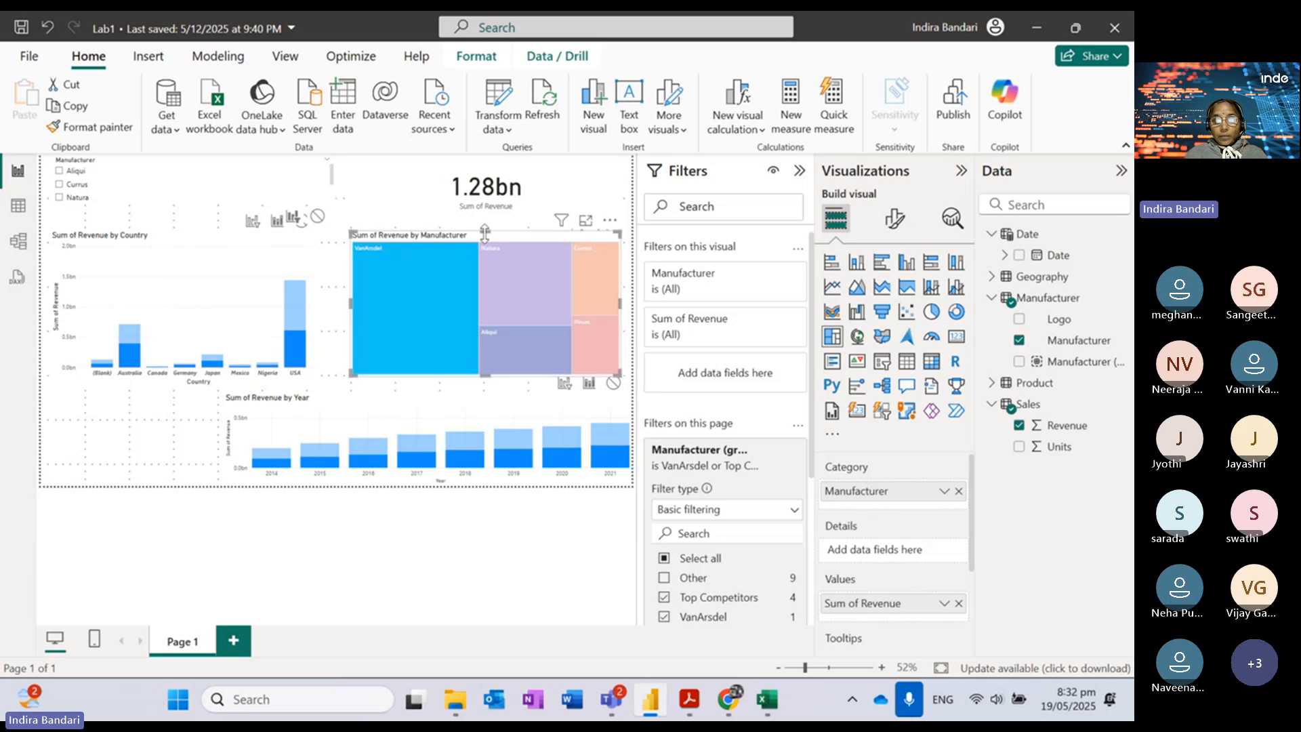
# Step: Shrink the treemap from its top edge and make the revenue card smaller
pyautogui.moveTo(486, 233); pyautogui.dragTo(487, 256)
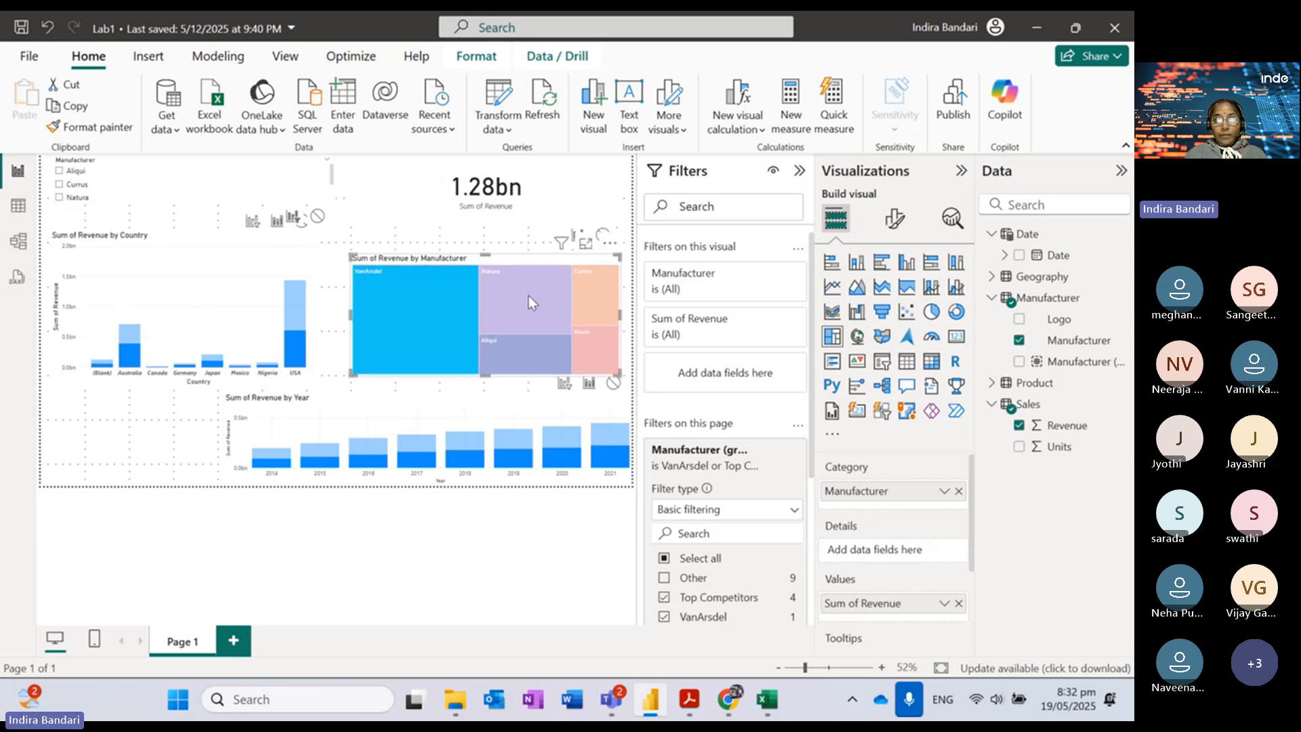
pyautogui.click(538, 216)
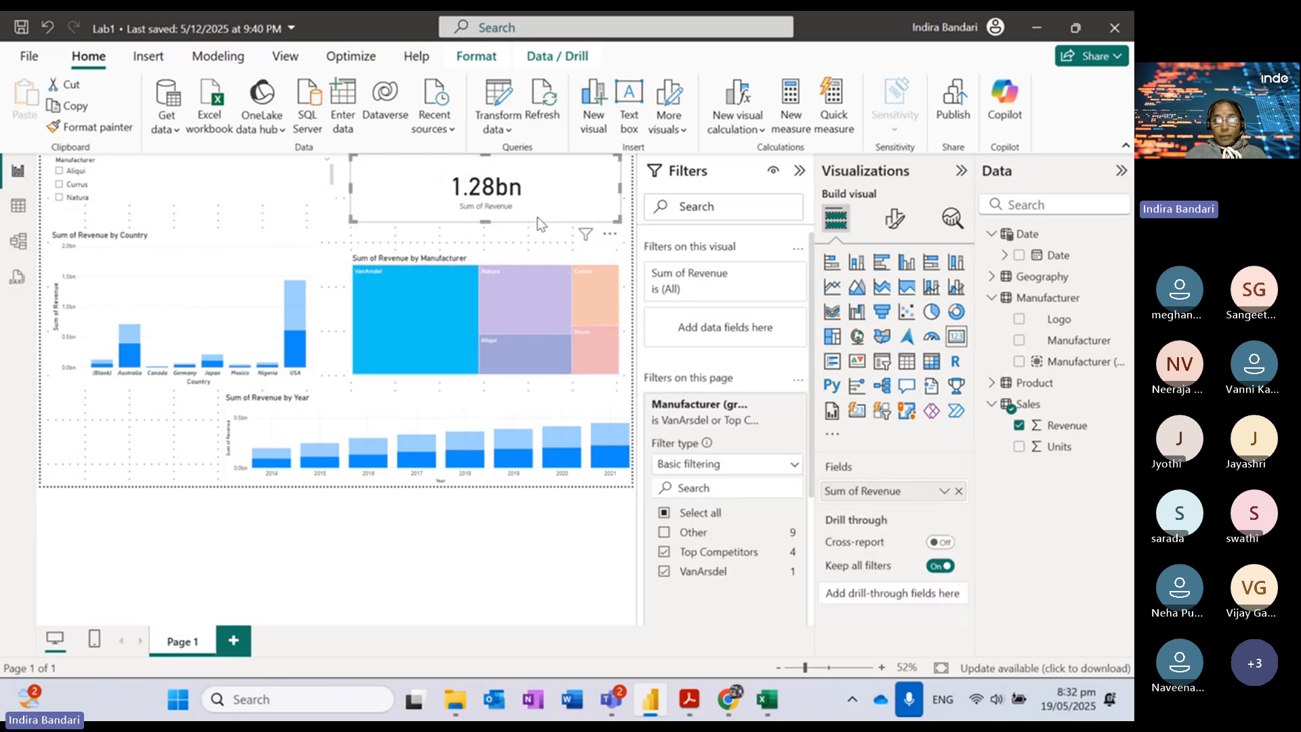
pyautogui.moveTo(618, 218); pyautogui.dragTo(550, 202)
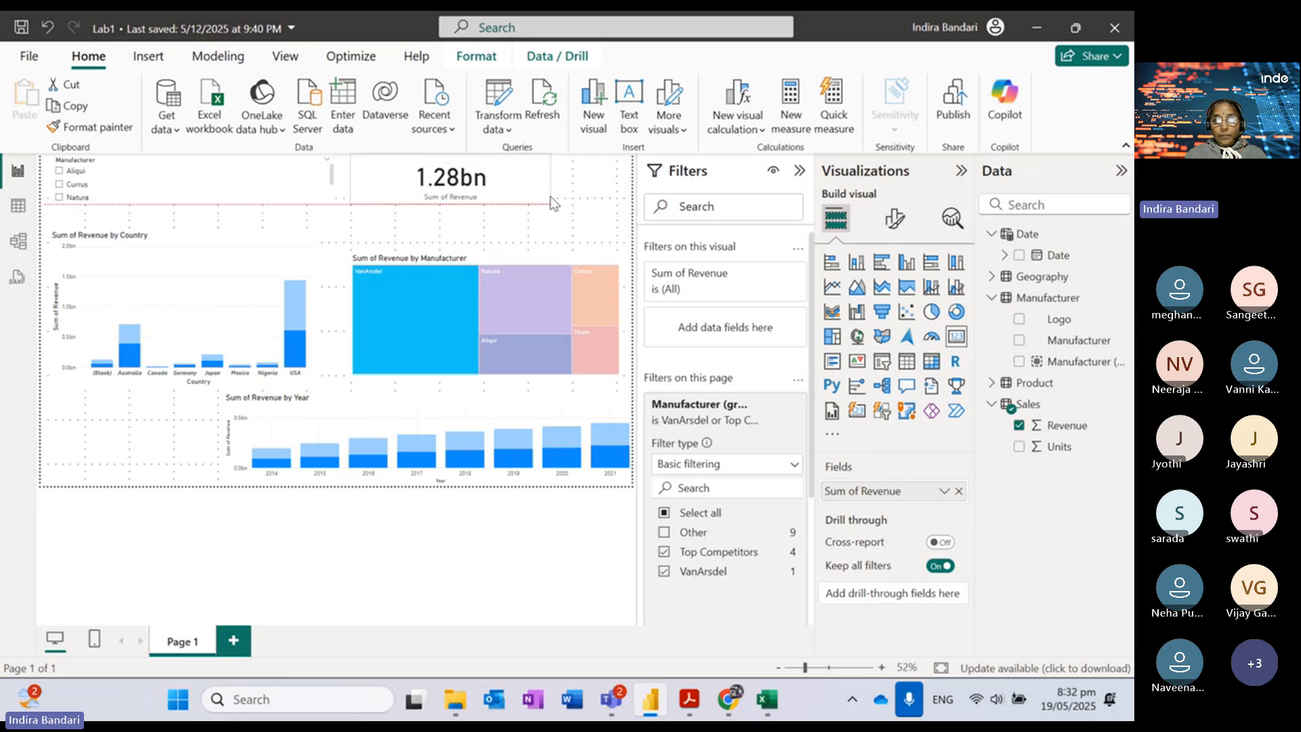
pyautogui.click(603, 203)
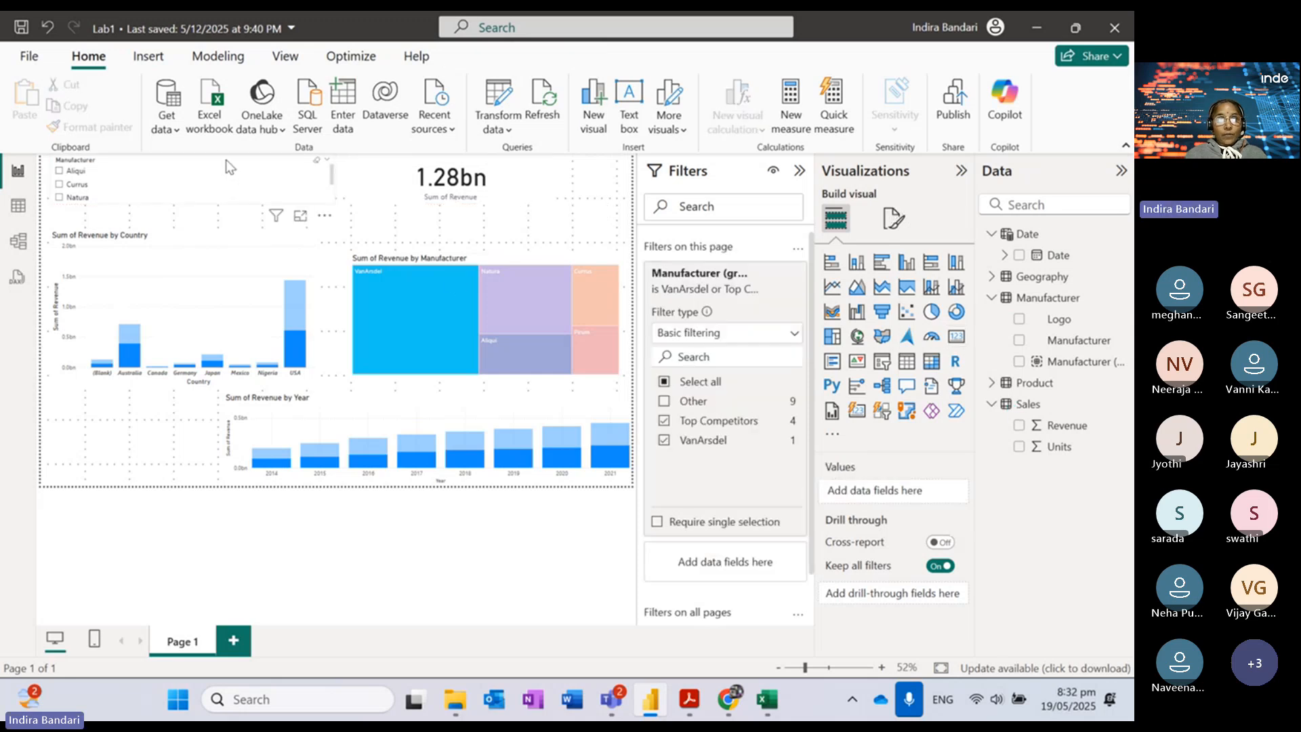
# Step: Set the Manufacturer slicer's interaction with the treemap to None
pyautogui.click(339, 202)
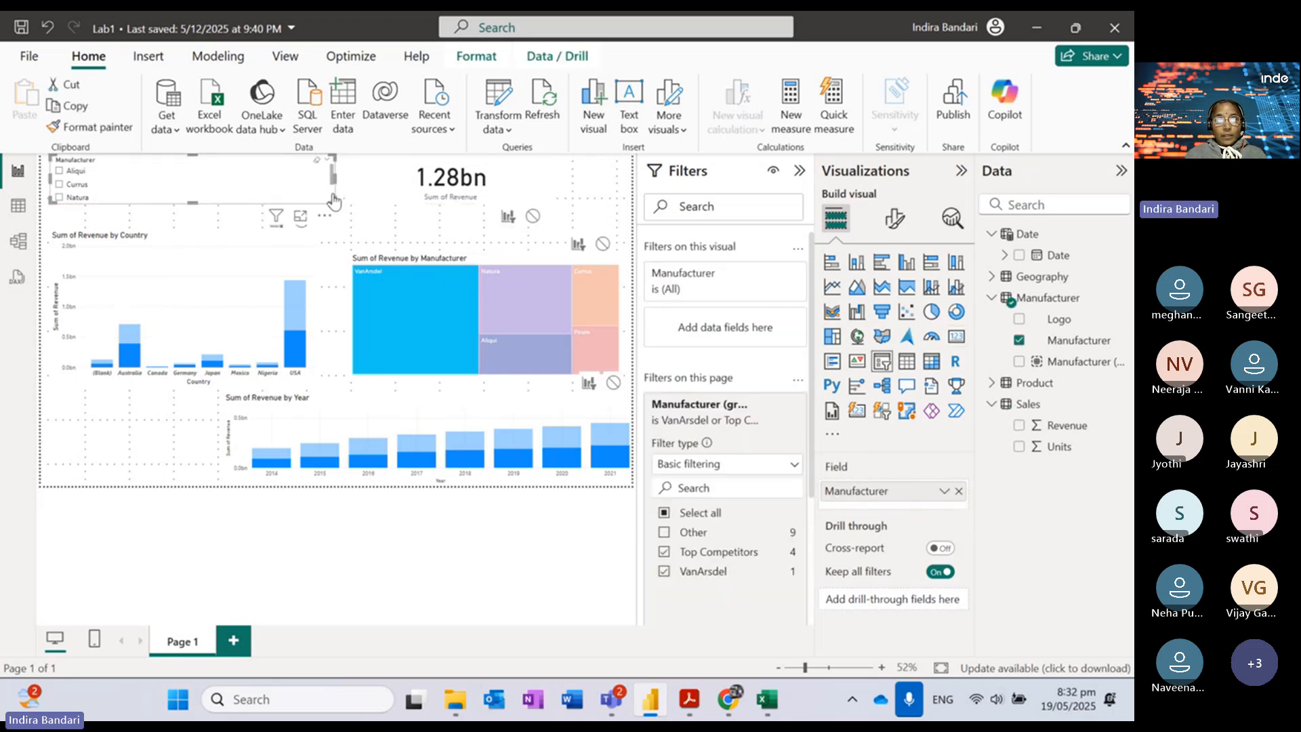
pyautogui.click(471, 61)
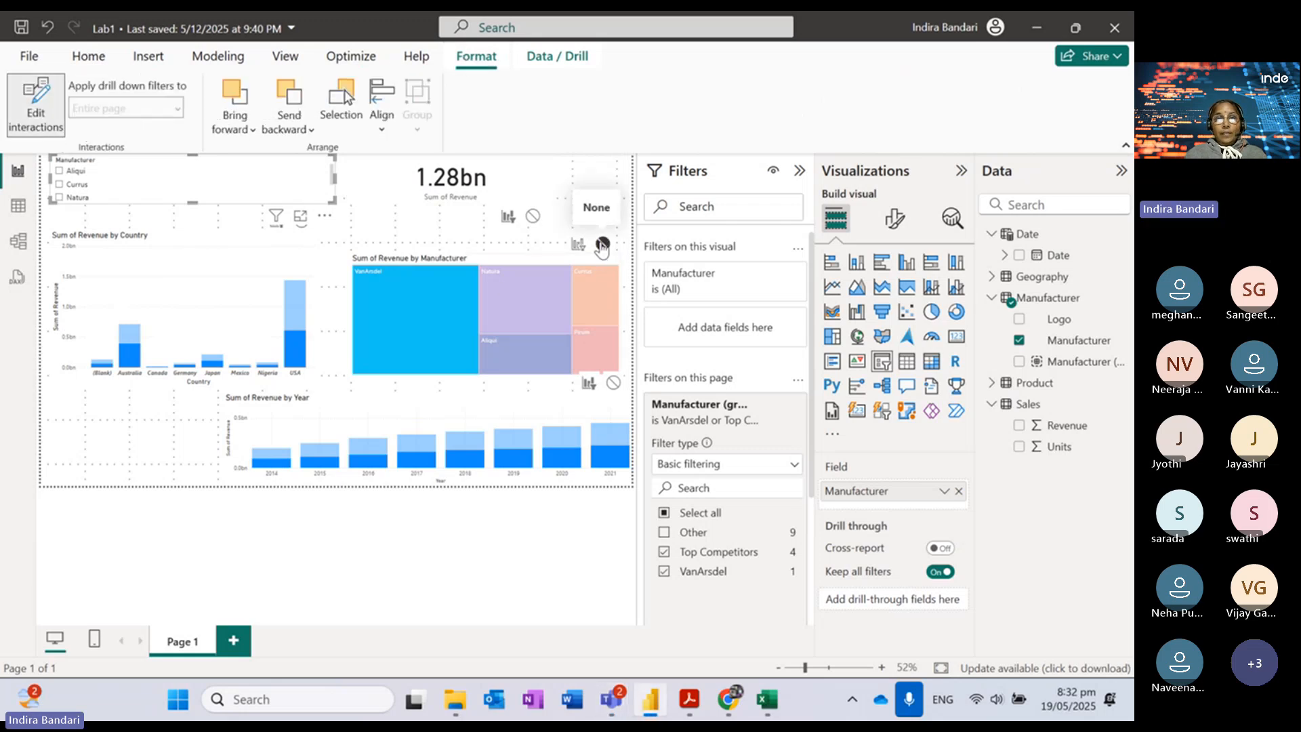
pyautogui.click(601, 246)
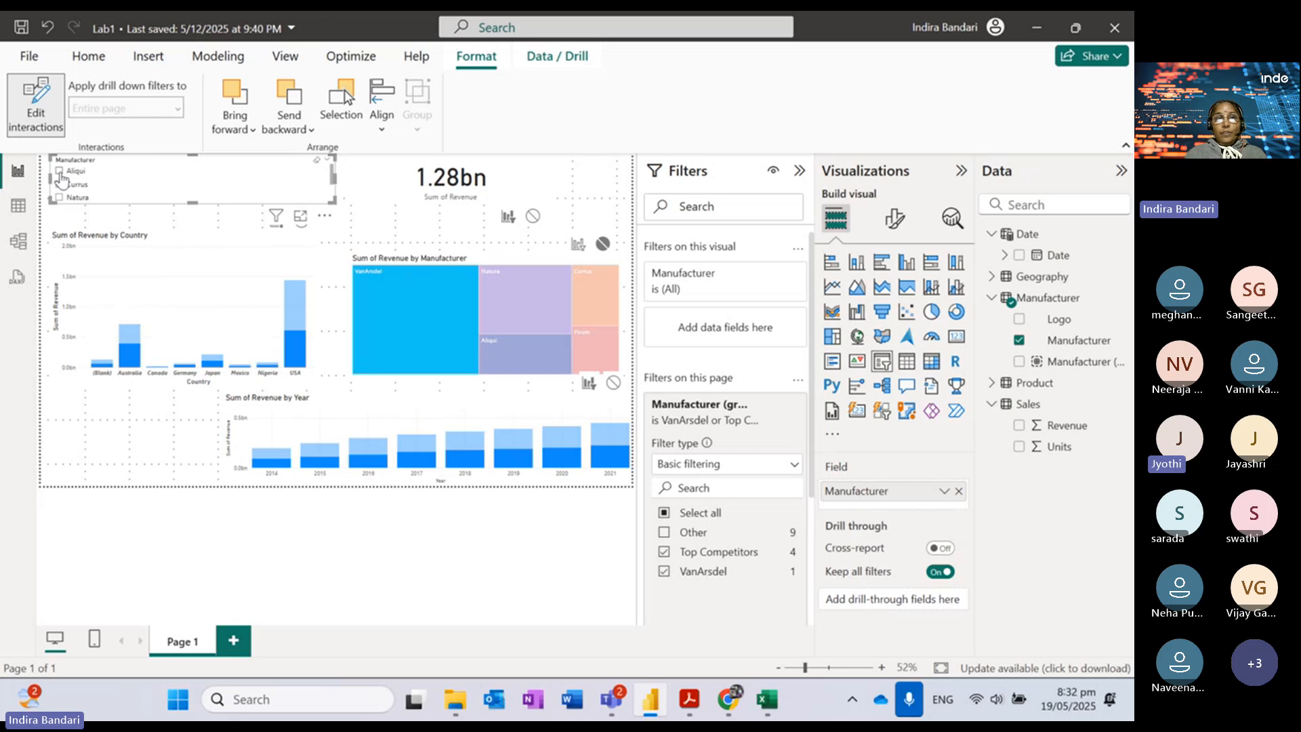
# Step: Test the slicer with Aliqui, Currus and Natura, then clear it to all manufacturers
pyautogui.click(60, 172)
pyautogui.click(429, 311)
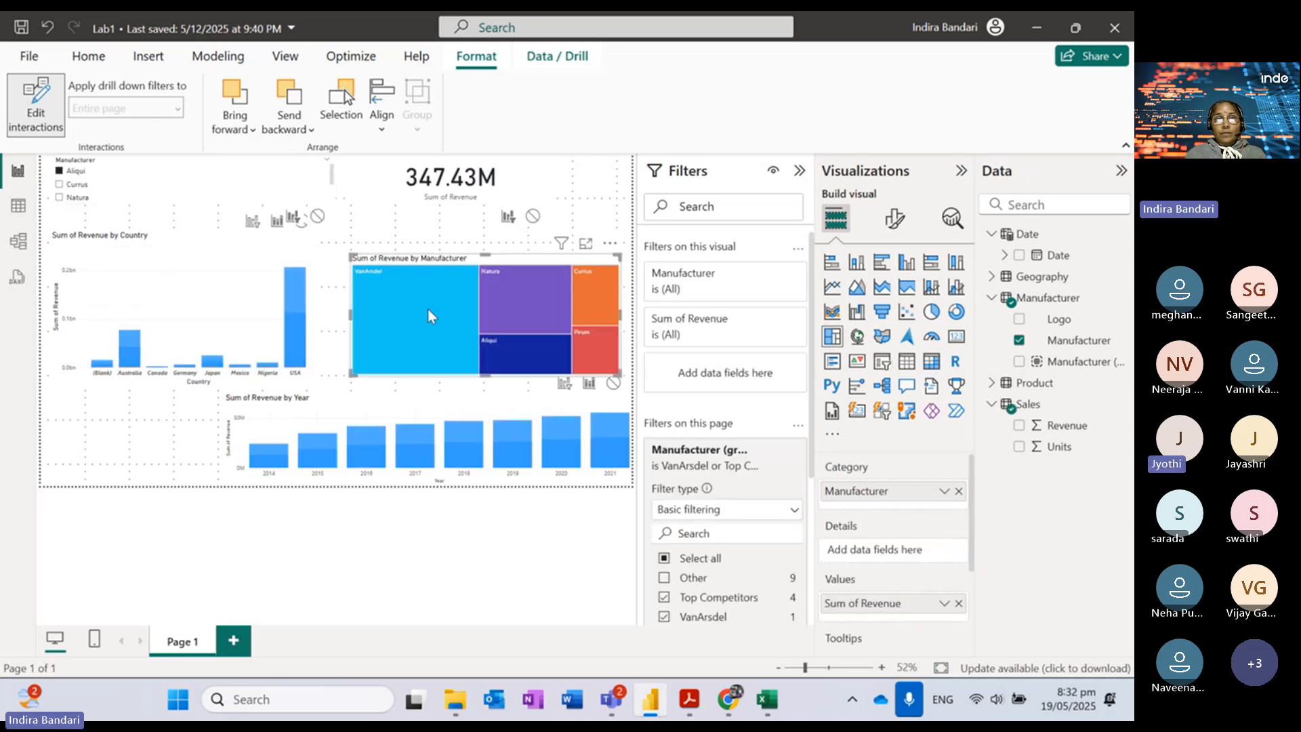
pyautogui.click(428, 311)
pyautogui.click(428, 310)
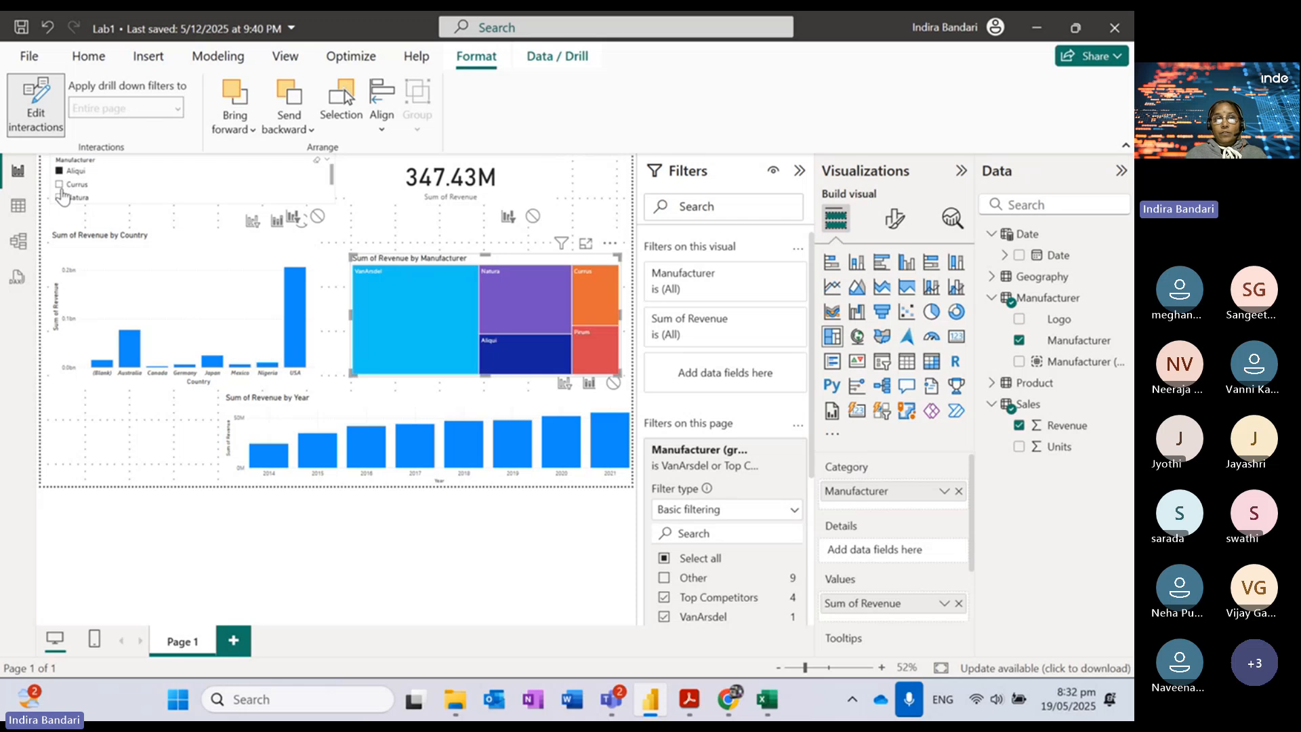
pyautogui.click(59, 185)
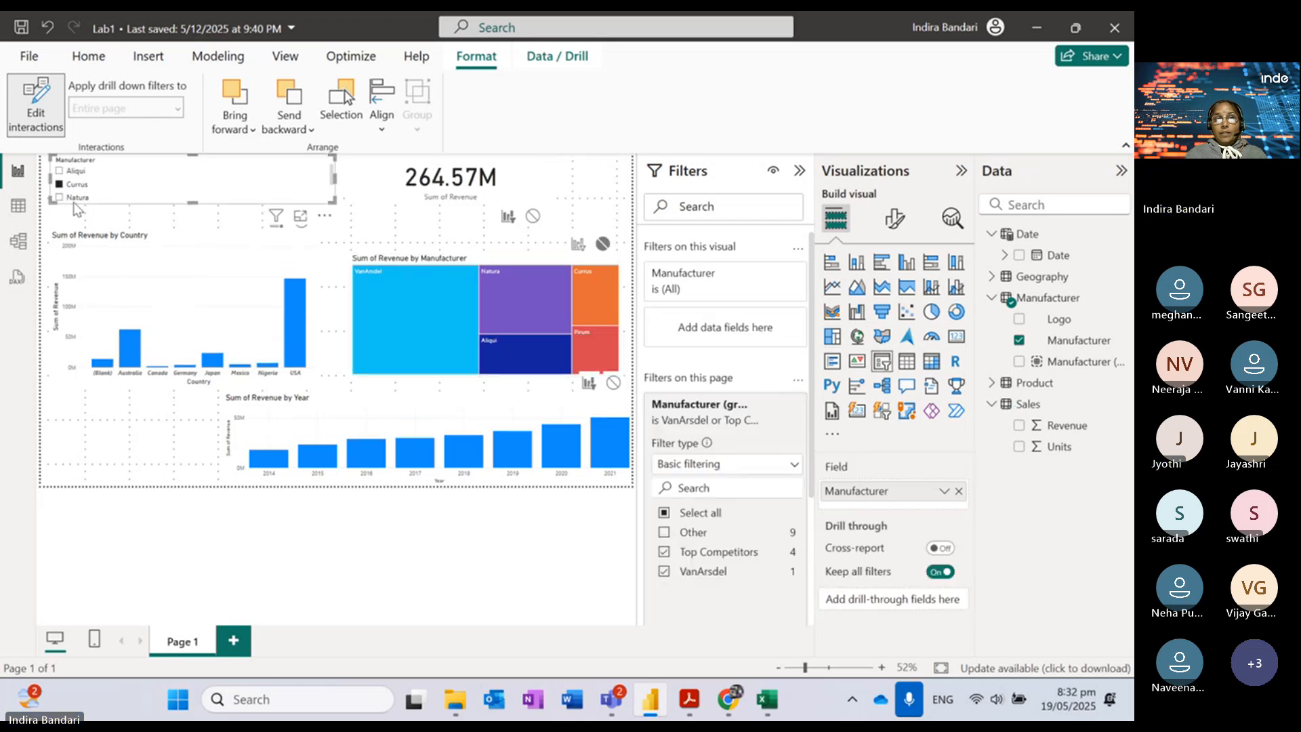
pyautogui.click(59, 197)
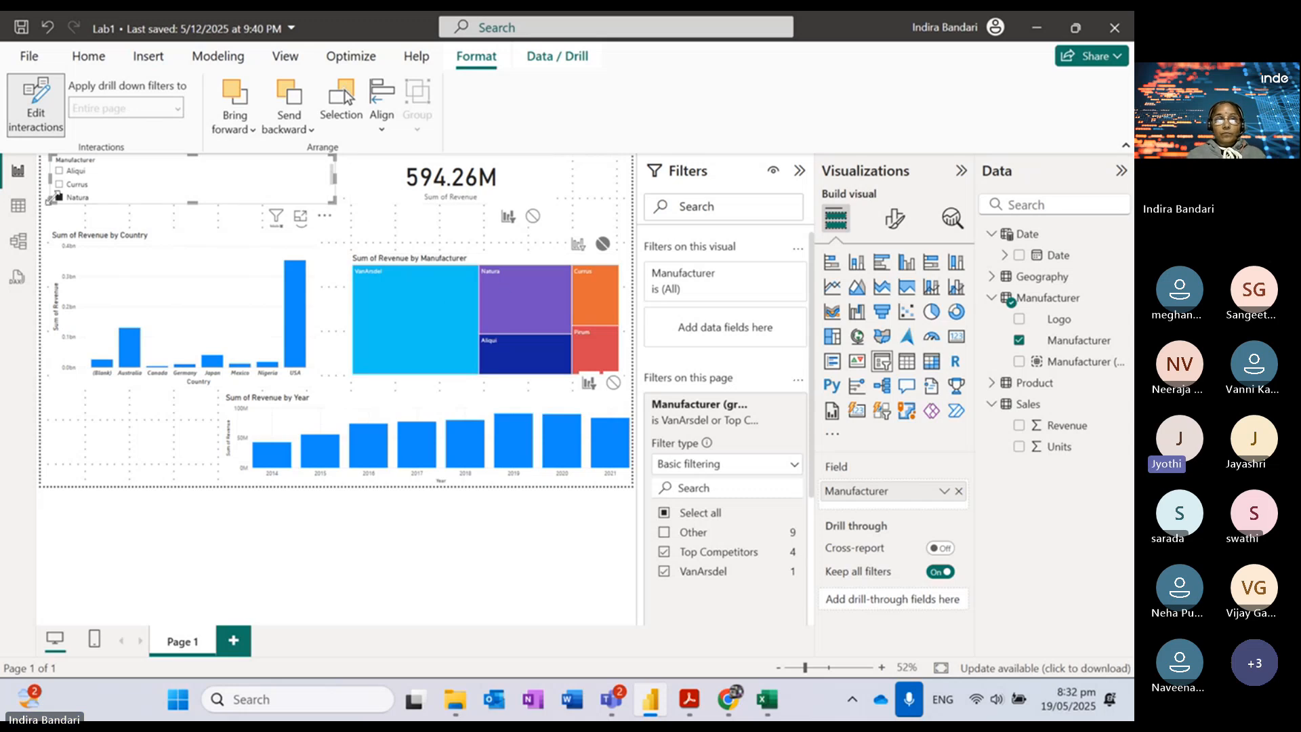
pyautogui.click(60, 200)
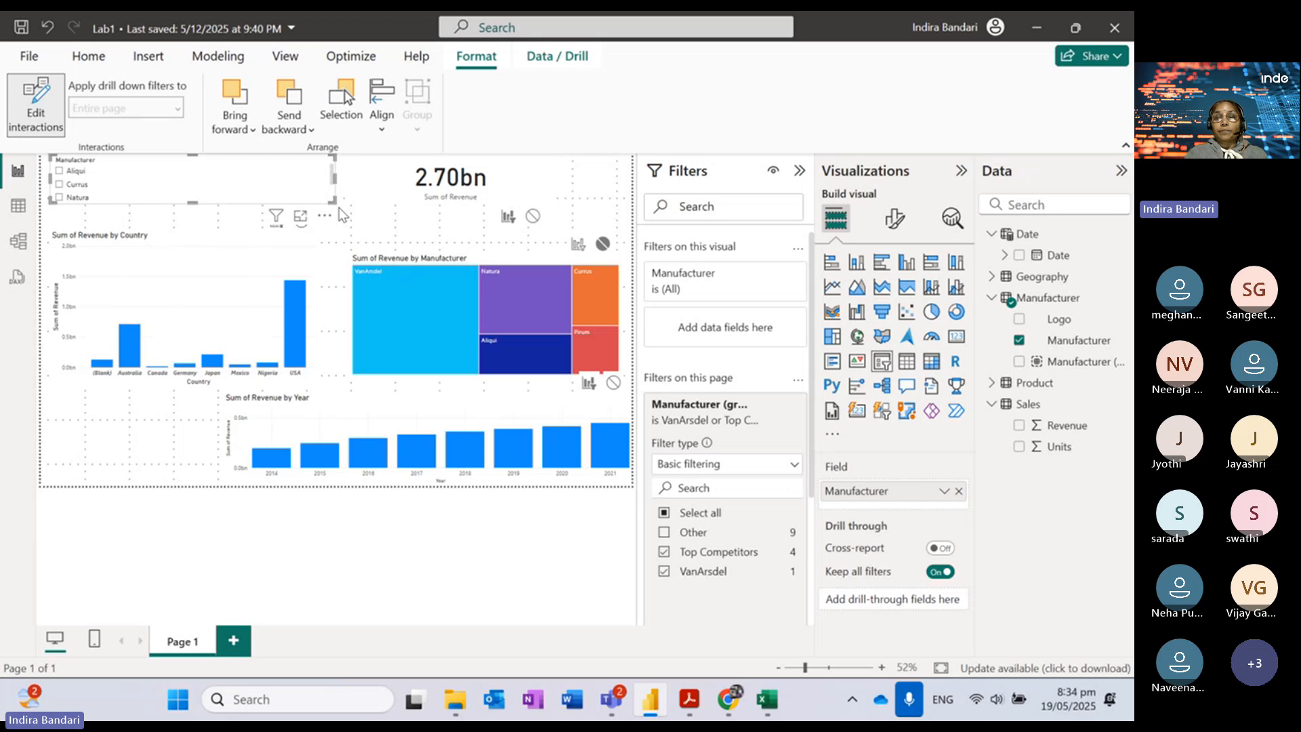
# Step: Collapse the Filters pane and drag the Manufacturer slicer narrower
pyautogui.click(800, 170)
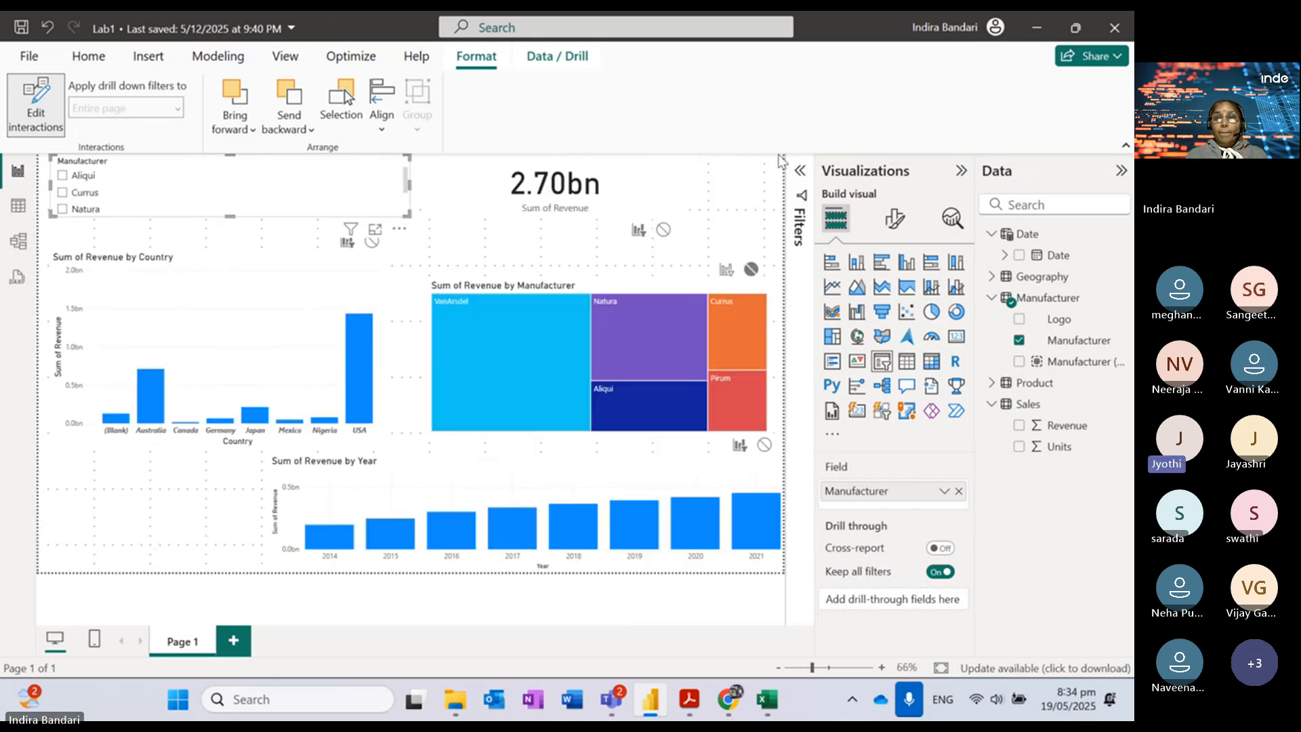
pyautogui.click(800, 170)
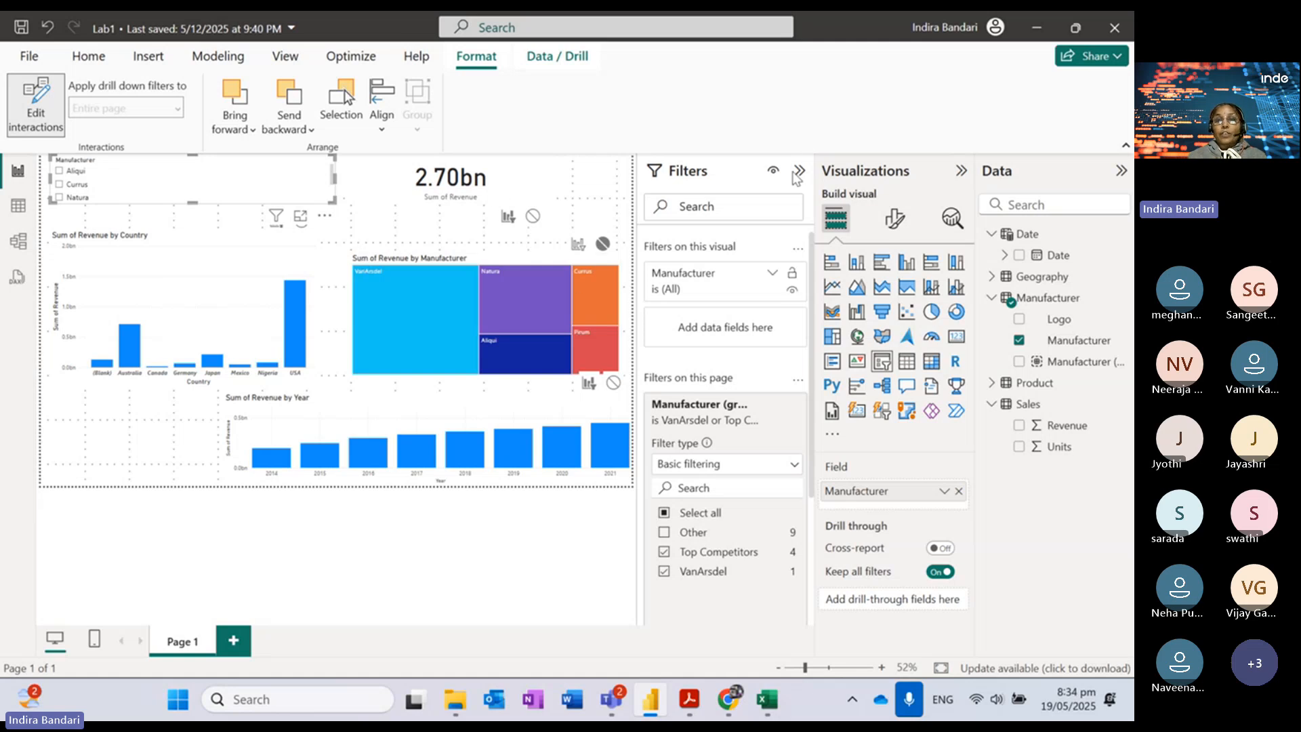
pyautogui.click(801, 172)
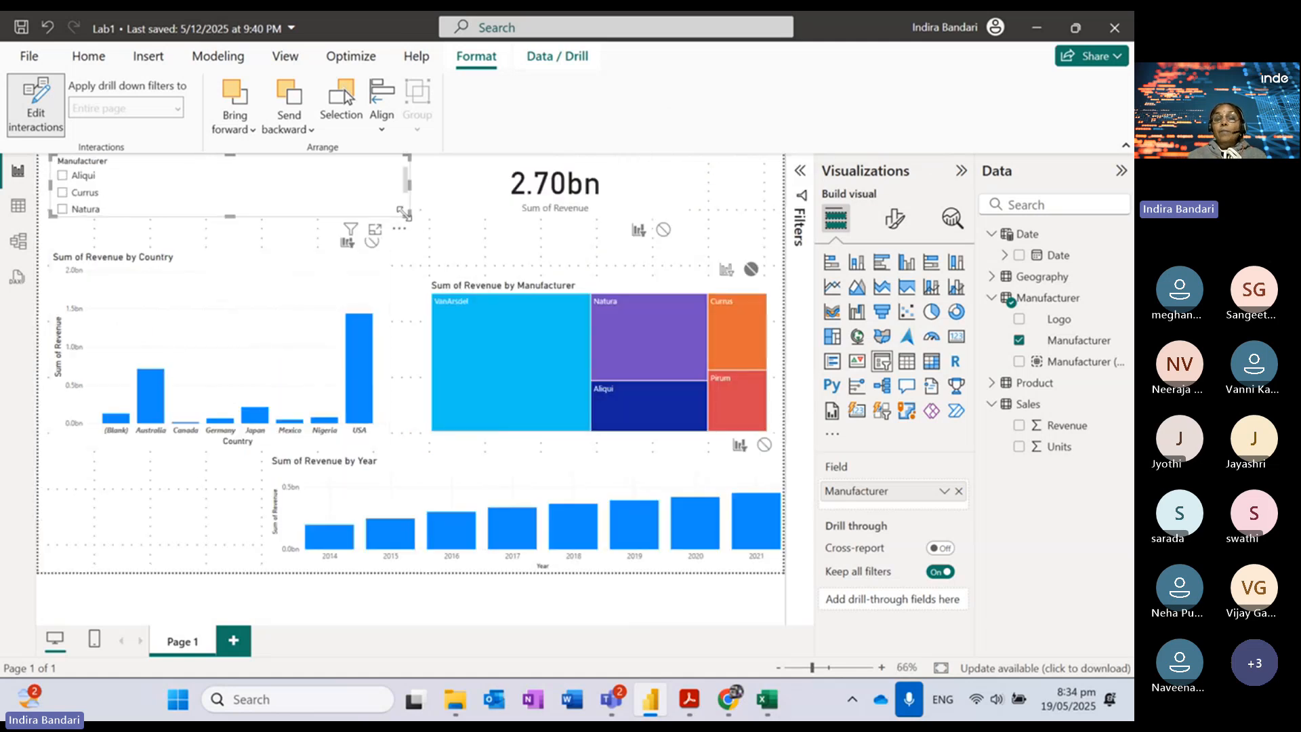
pyautogui.moveTo(405, 213); pyautogui.dragTo(309, 216)
# Step: Add the Date table's Year field as a slicer spanning 2014–2022
pyautogui.click(400, 186)
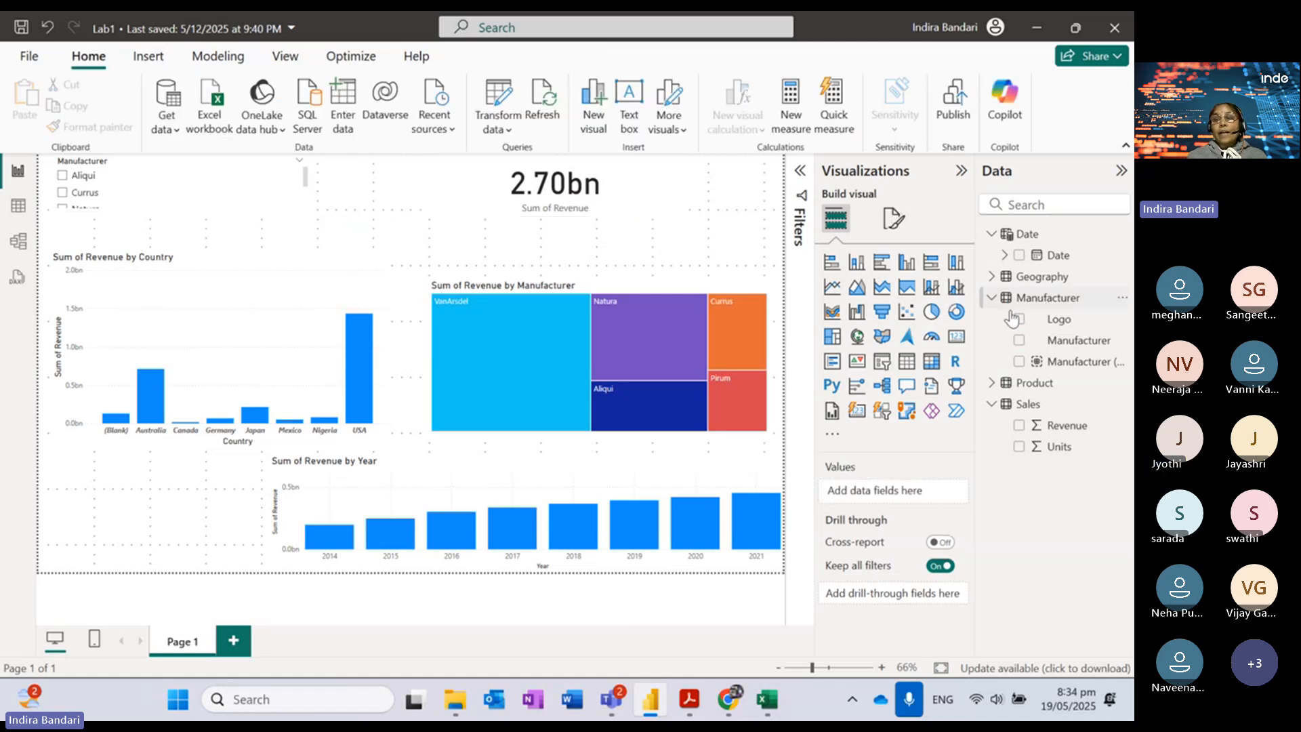
pyautogui.click(1005, 254)
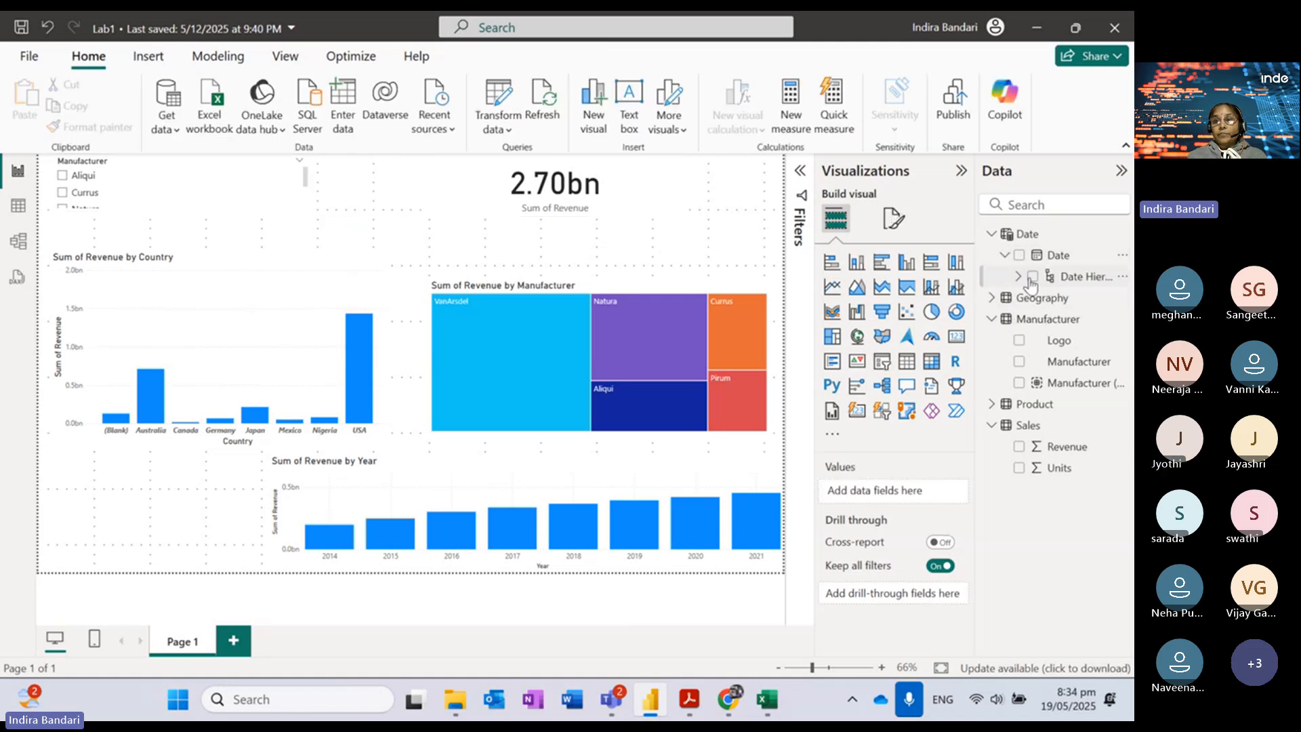
pyautogui.click(1019, 277)
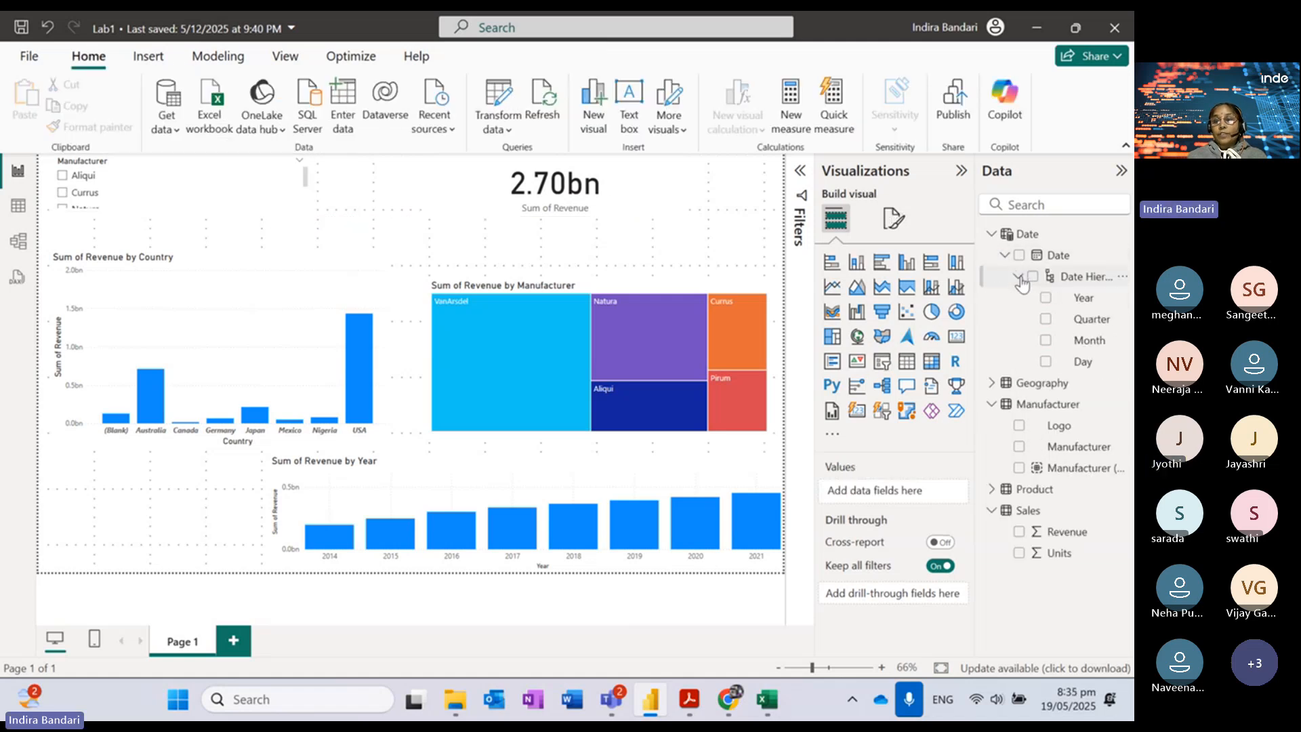
pyautogui.click(1046, 301)
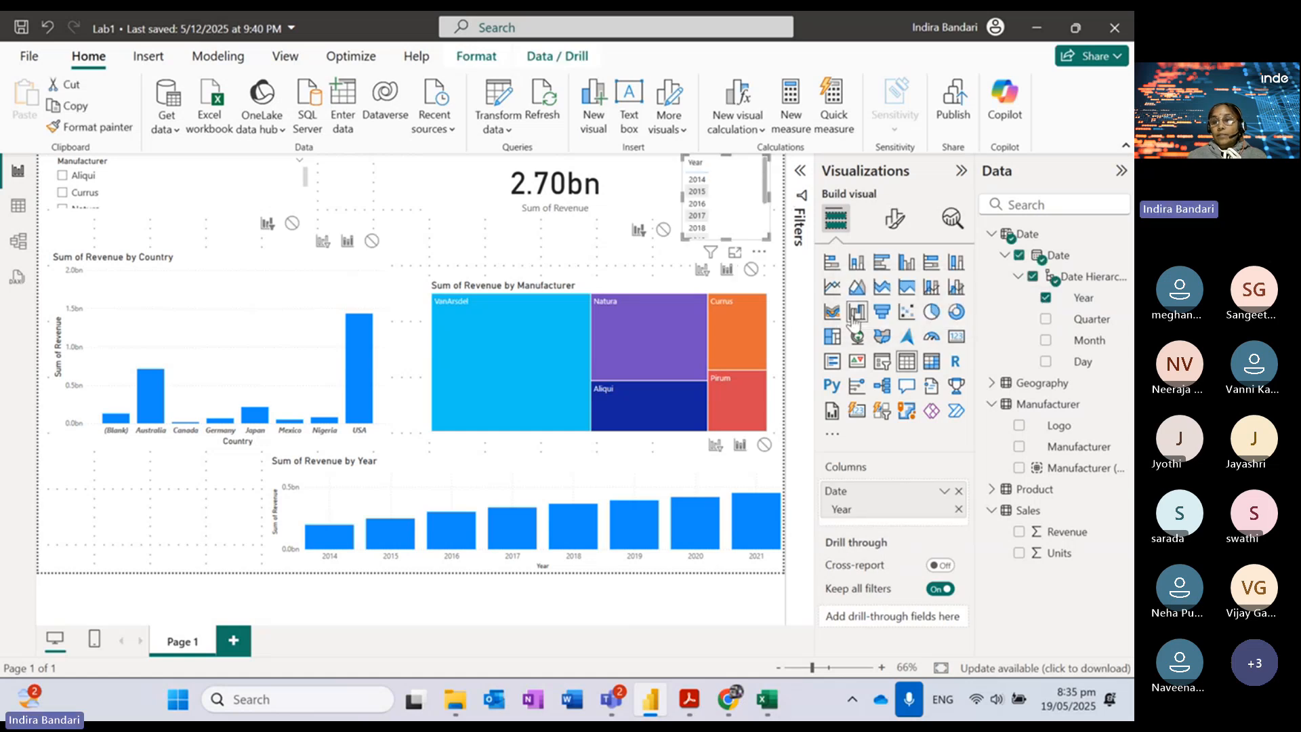
pyautogui.click(882, 361)
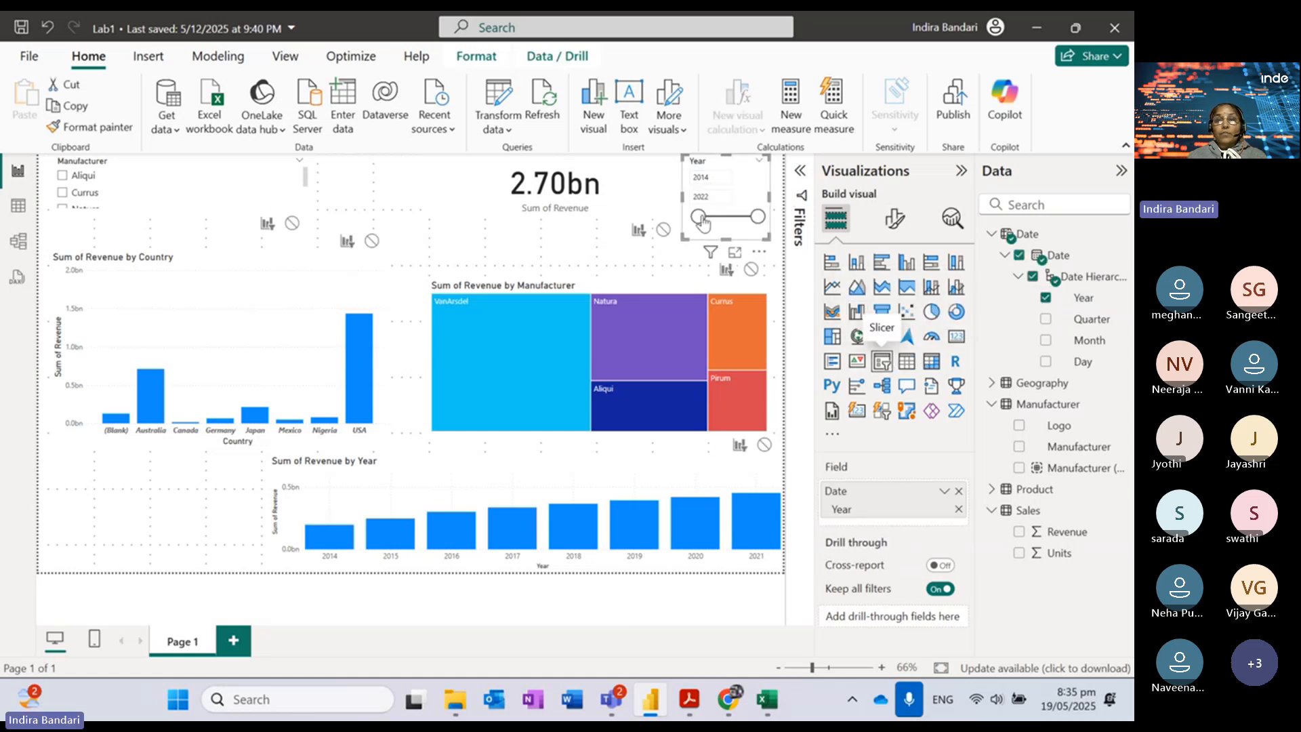
# Step: Narrow the Year slicer to 2017 by entering 2017 as both start and end year
pyautogui.click(720, 178)
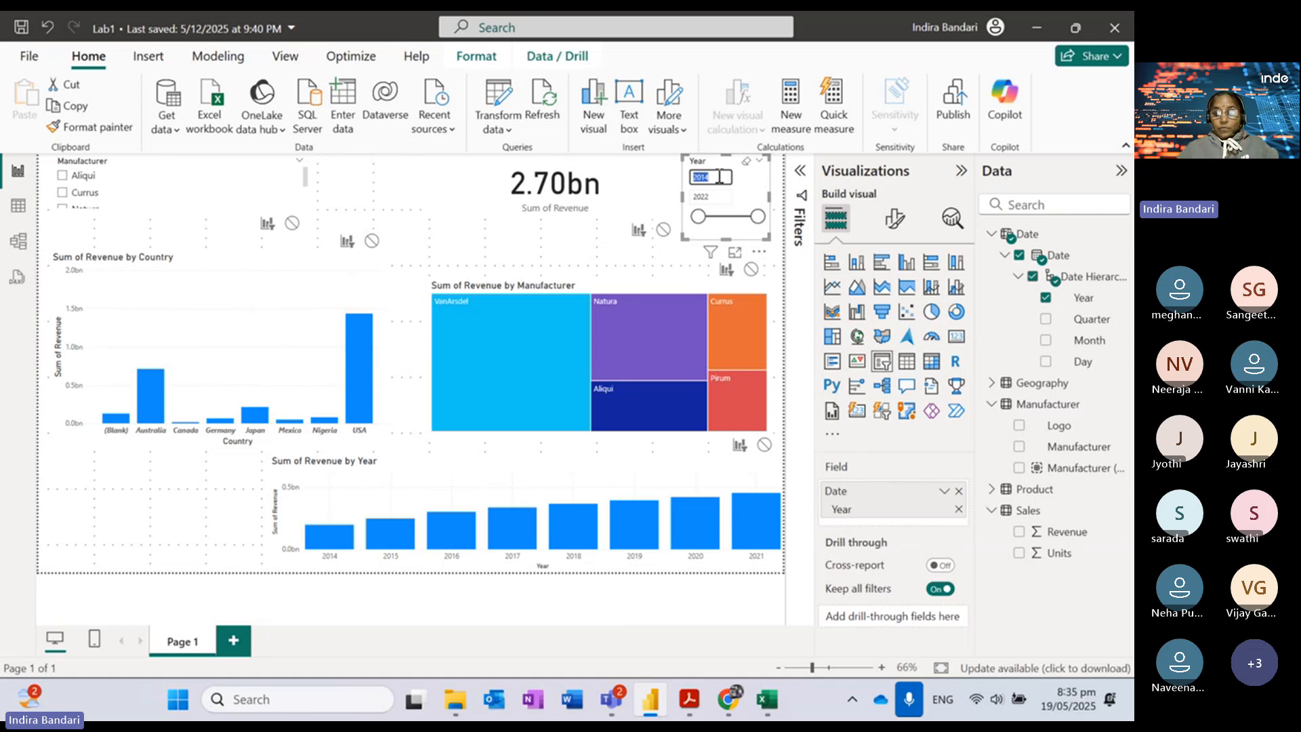
pyautogui.write('2017')
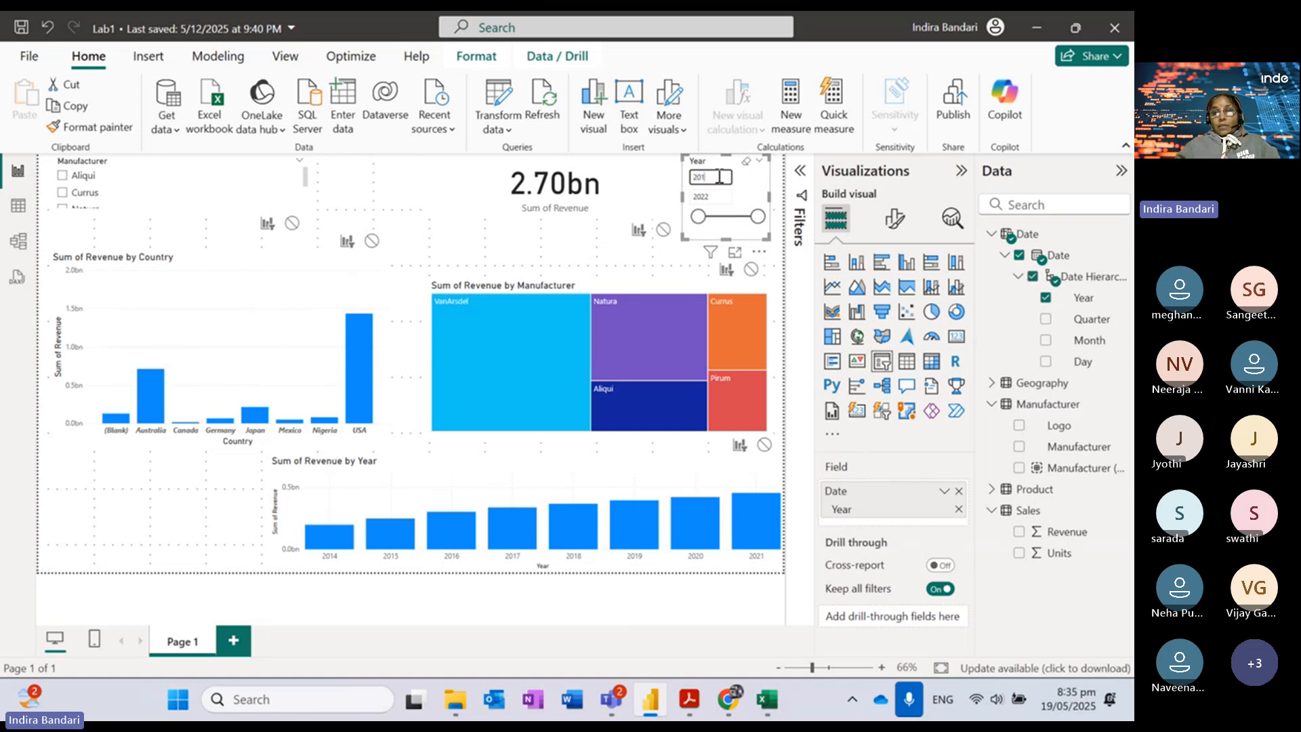
pyautogui.click(718, 196)
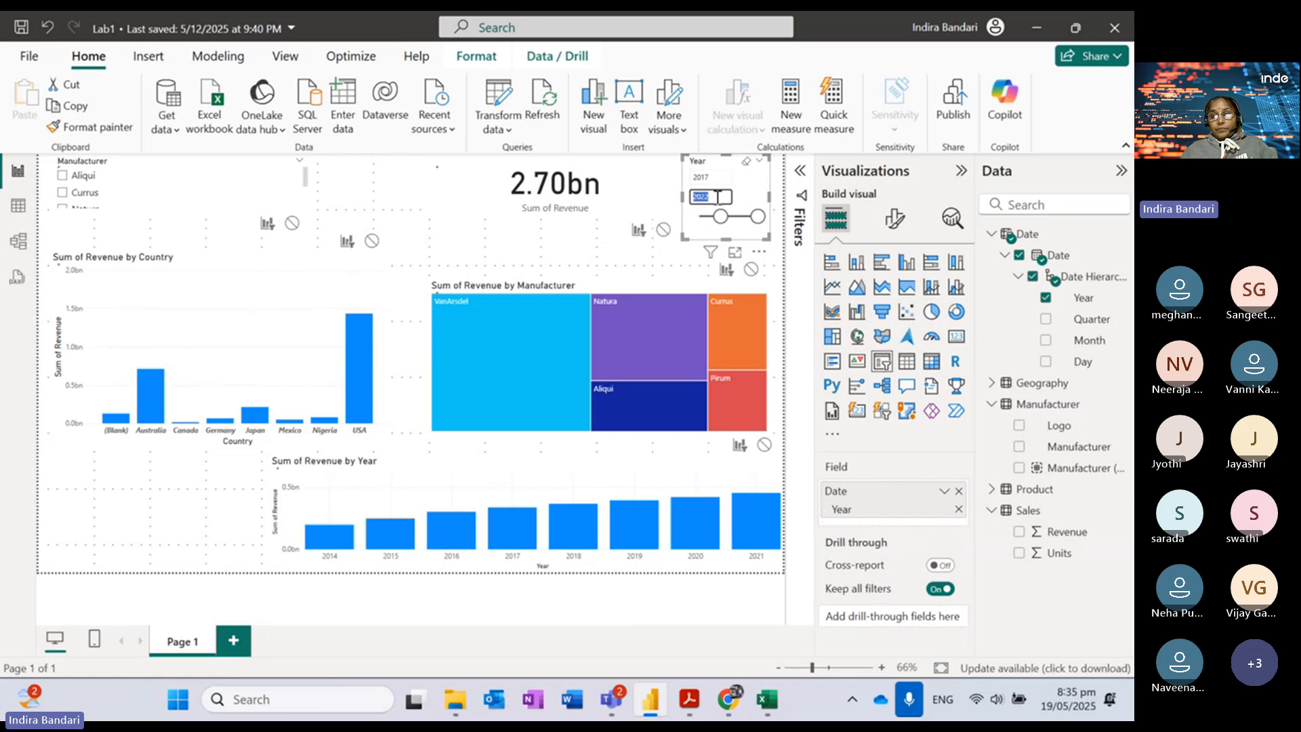
pyautogui.write('2017')
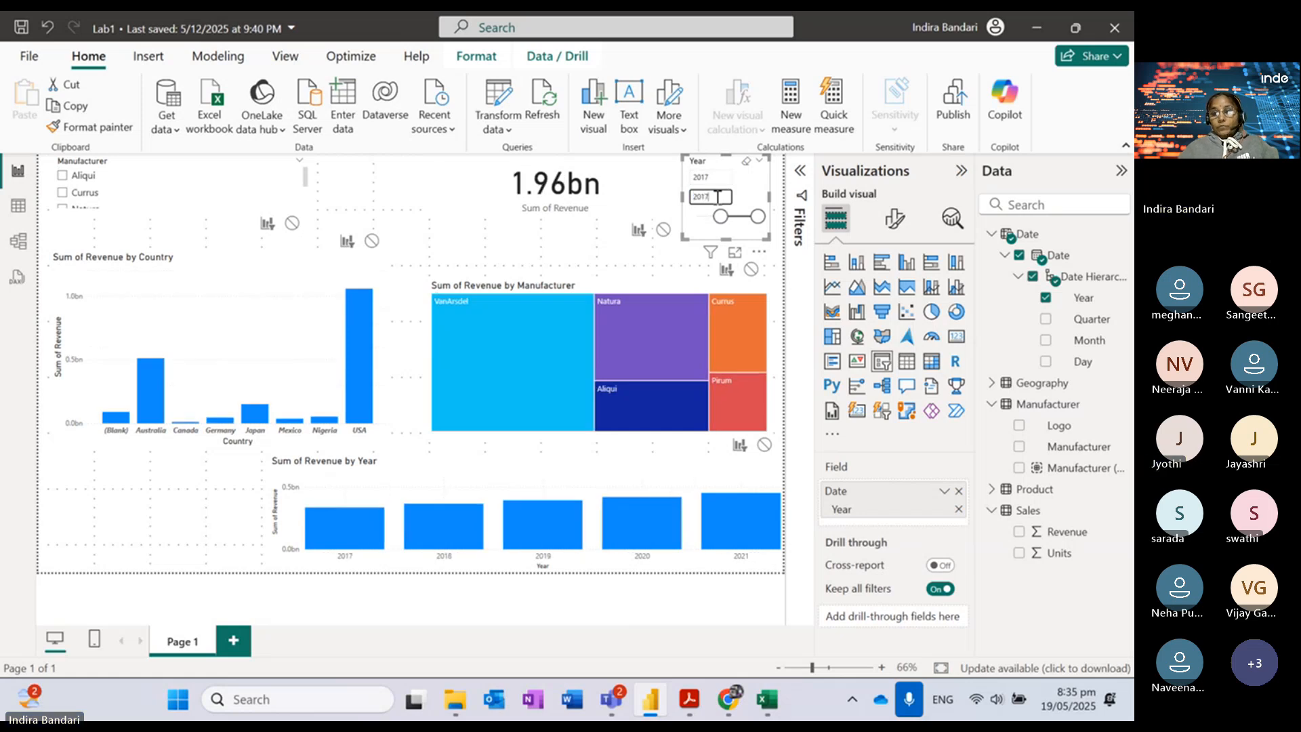
pyautogui.press('Return')
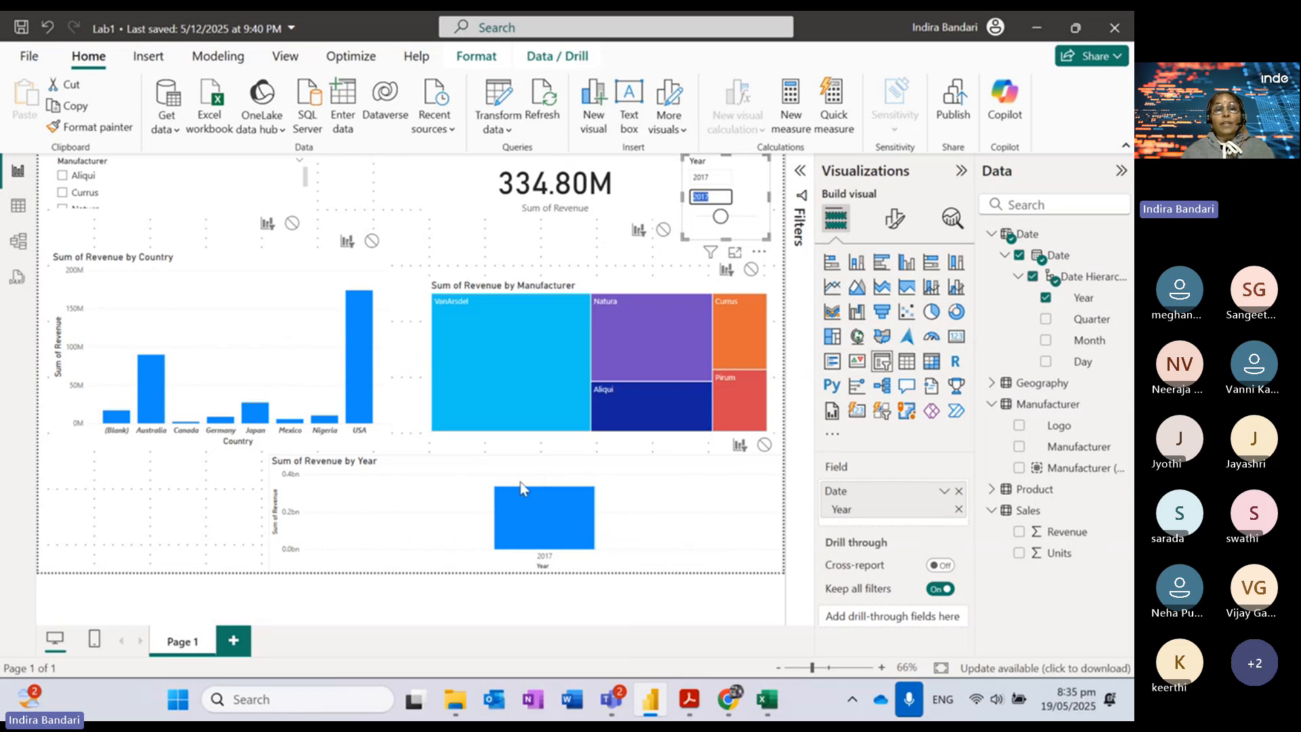
pyautogui.click(761, 175)
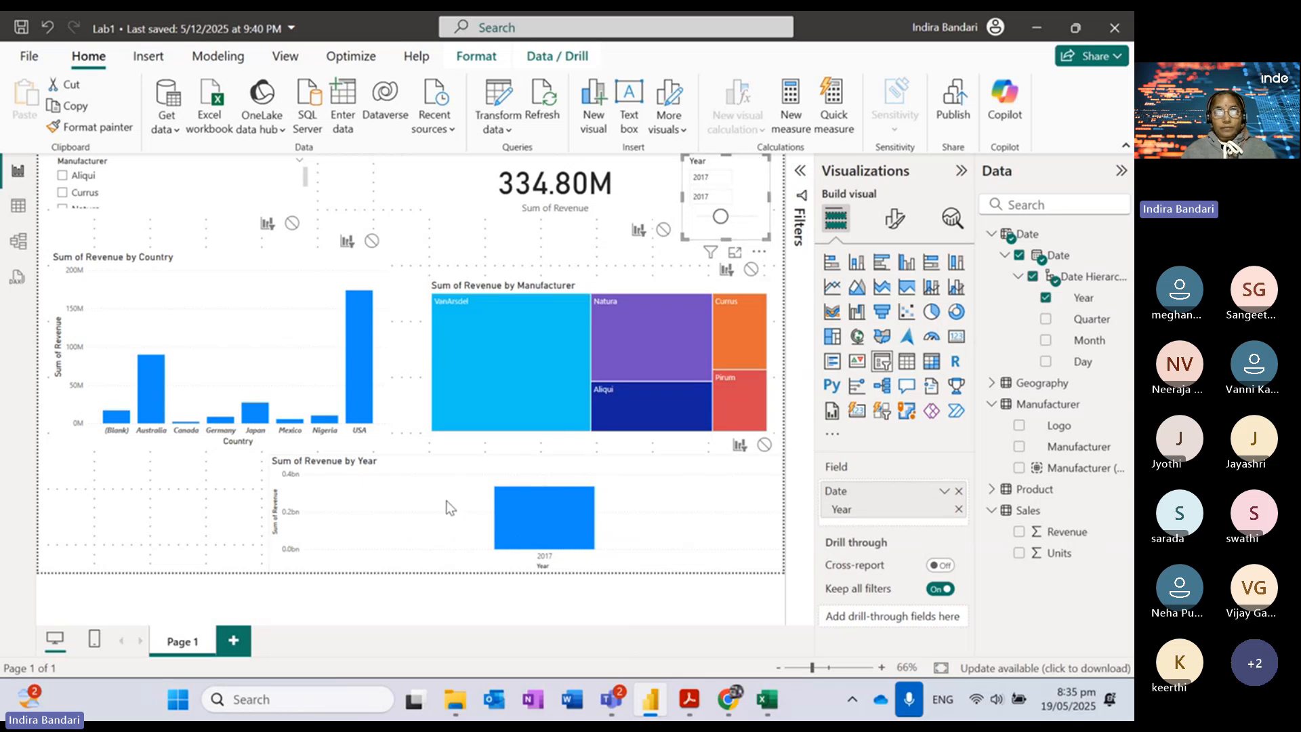
# Step: Set the slicer's interaction with the Sum of Revenue by Year chart to None
pyautogui.click(763, 444)
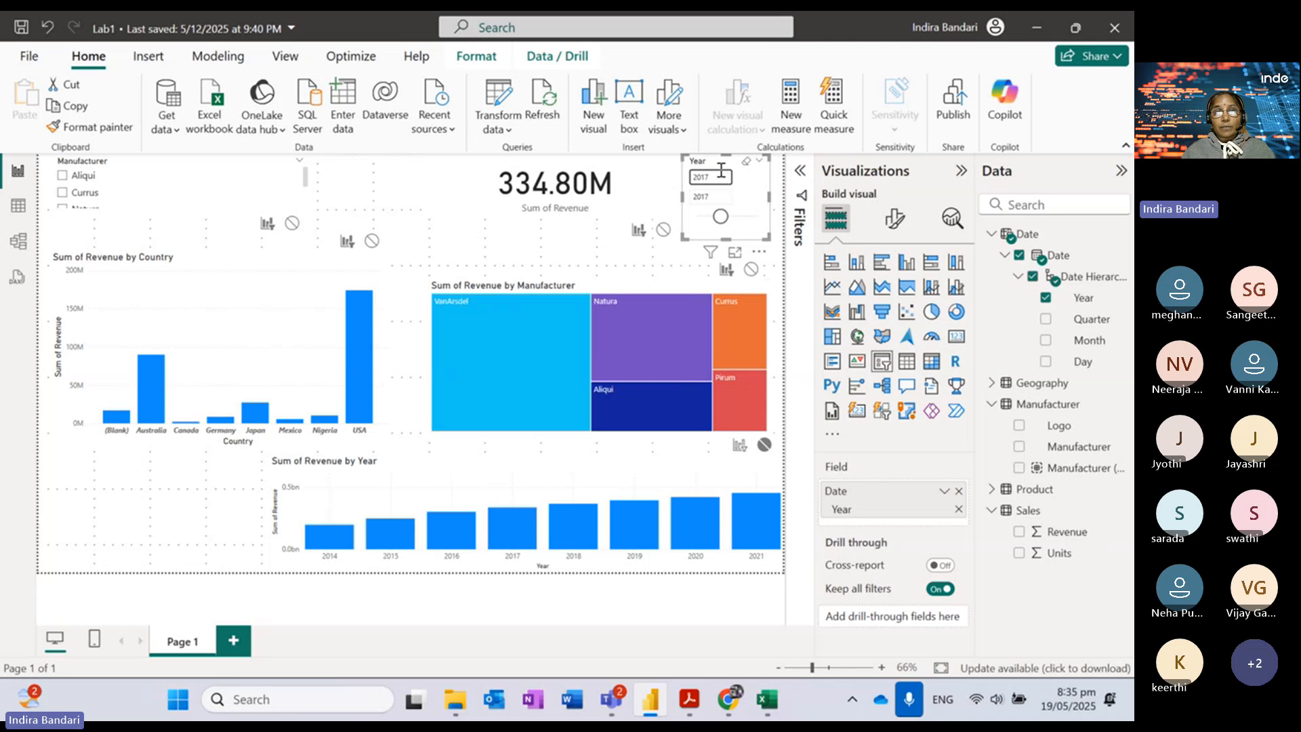
pyautogui.doubleClick(723, 199)
pyautogui.click(722, 198)
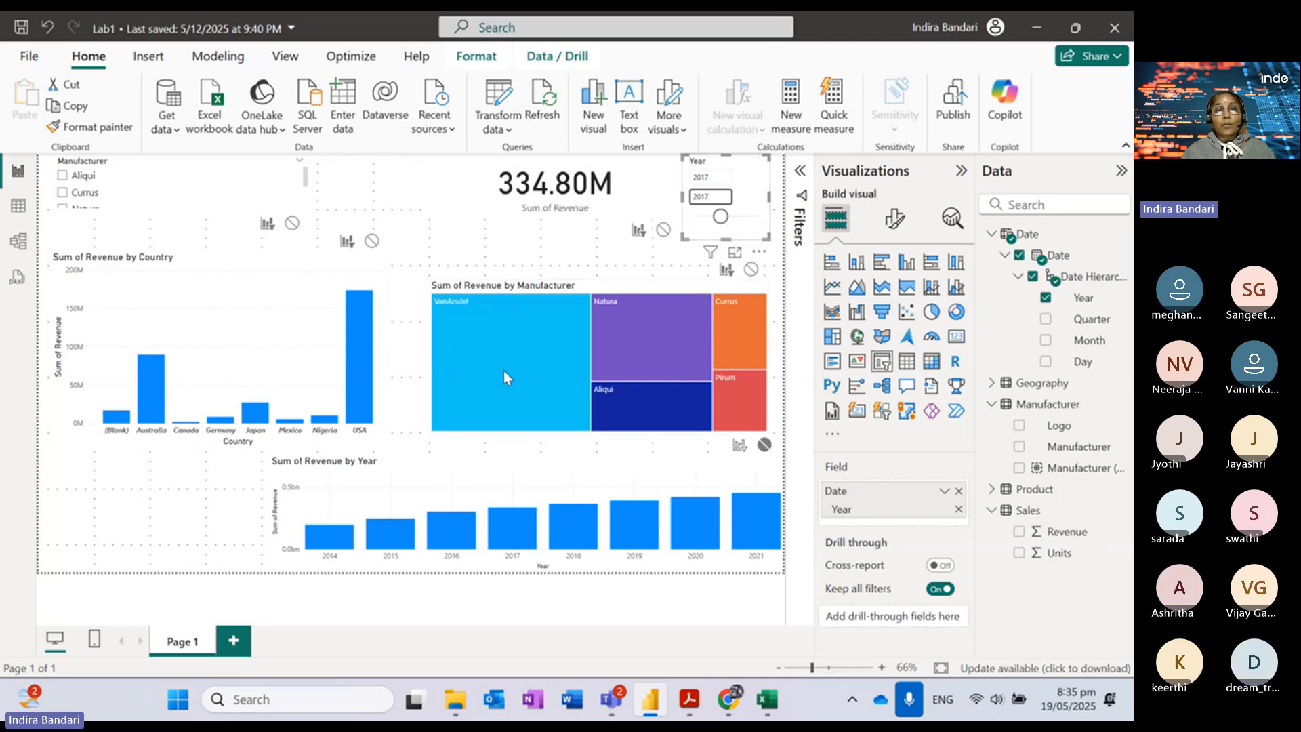
pyautogui.moveTo(507, 372)
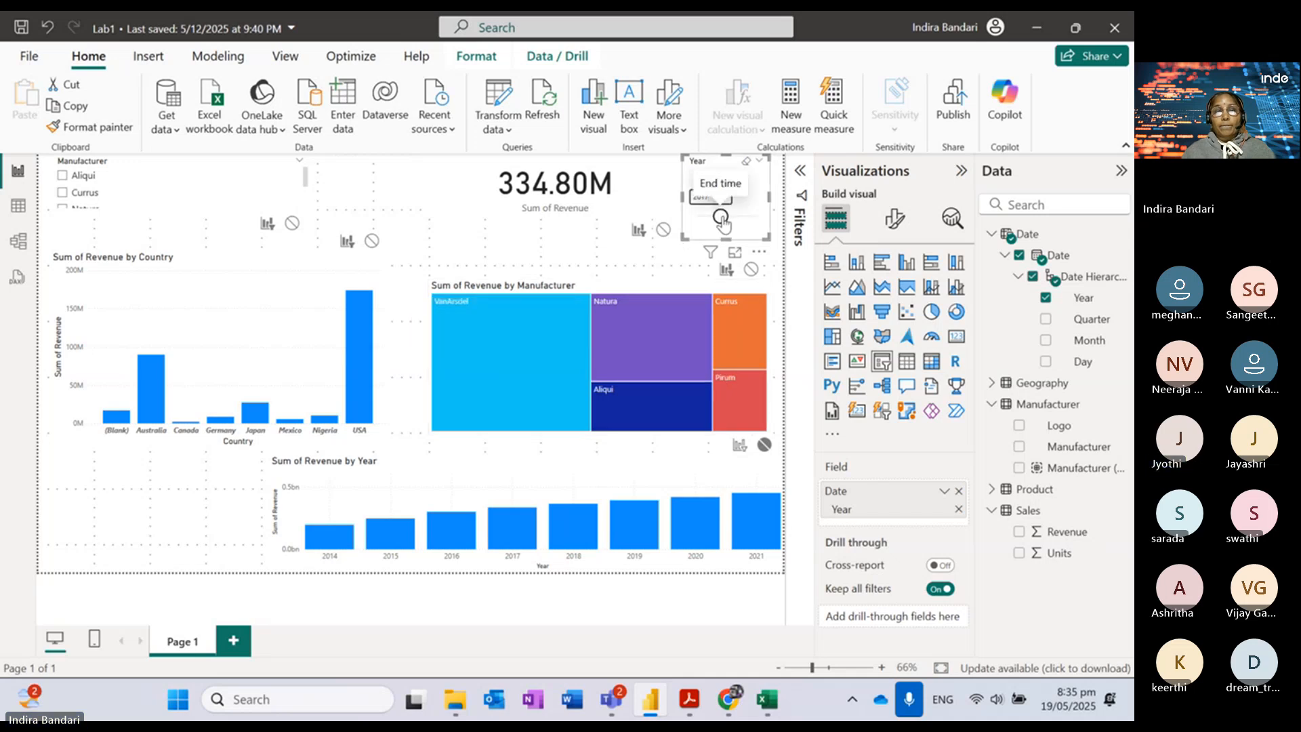
# Step: Reset the Year slicer to the full 2014–2022 range
pyautogui.click(707, 177)
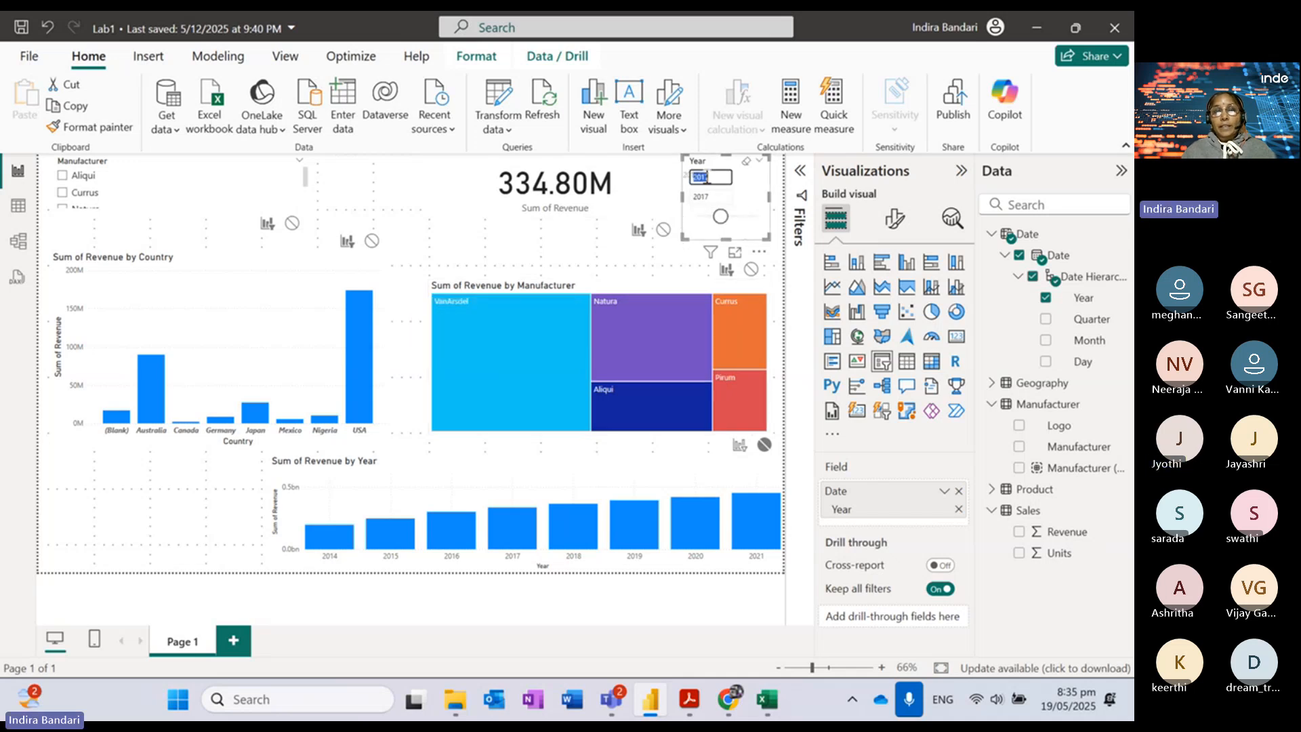
pyautogui.click(710, 196)
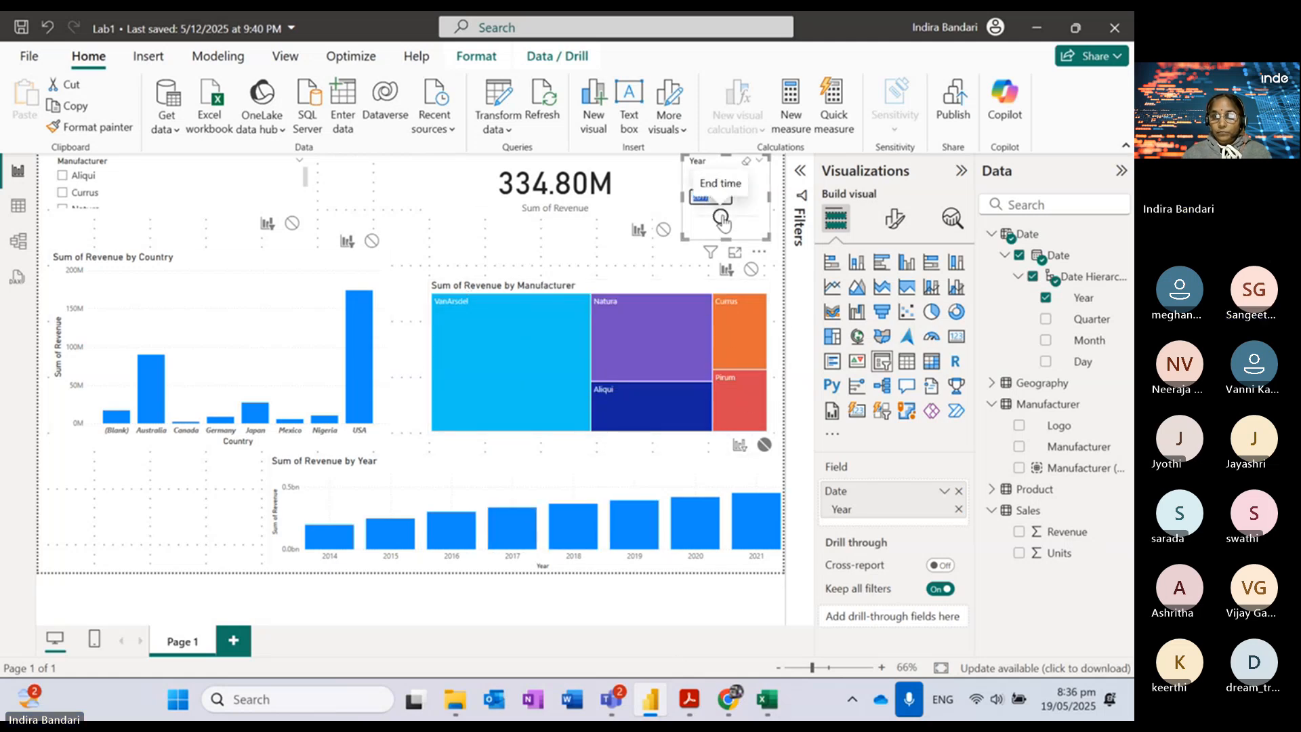
pyautogui.write('2022')
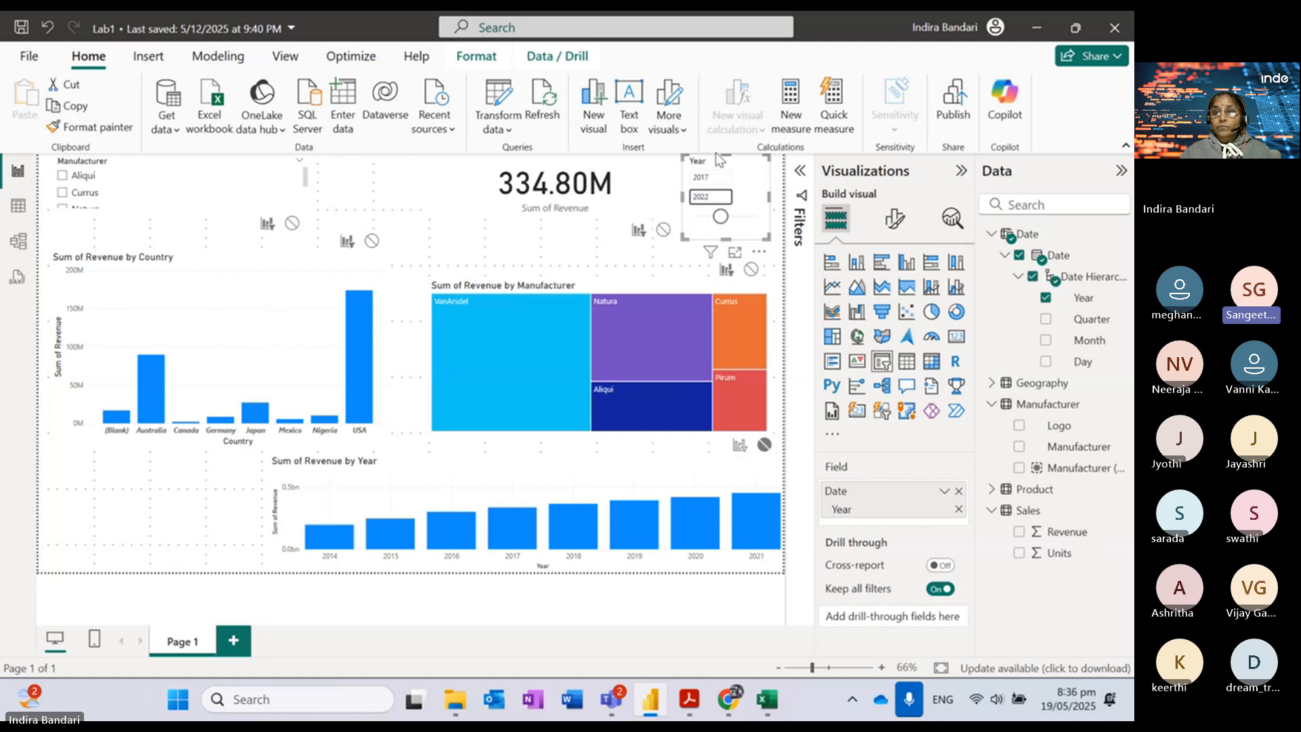
pyautogui.press('Return')
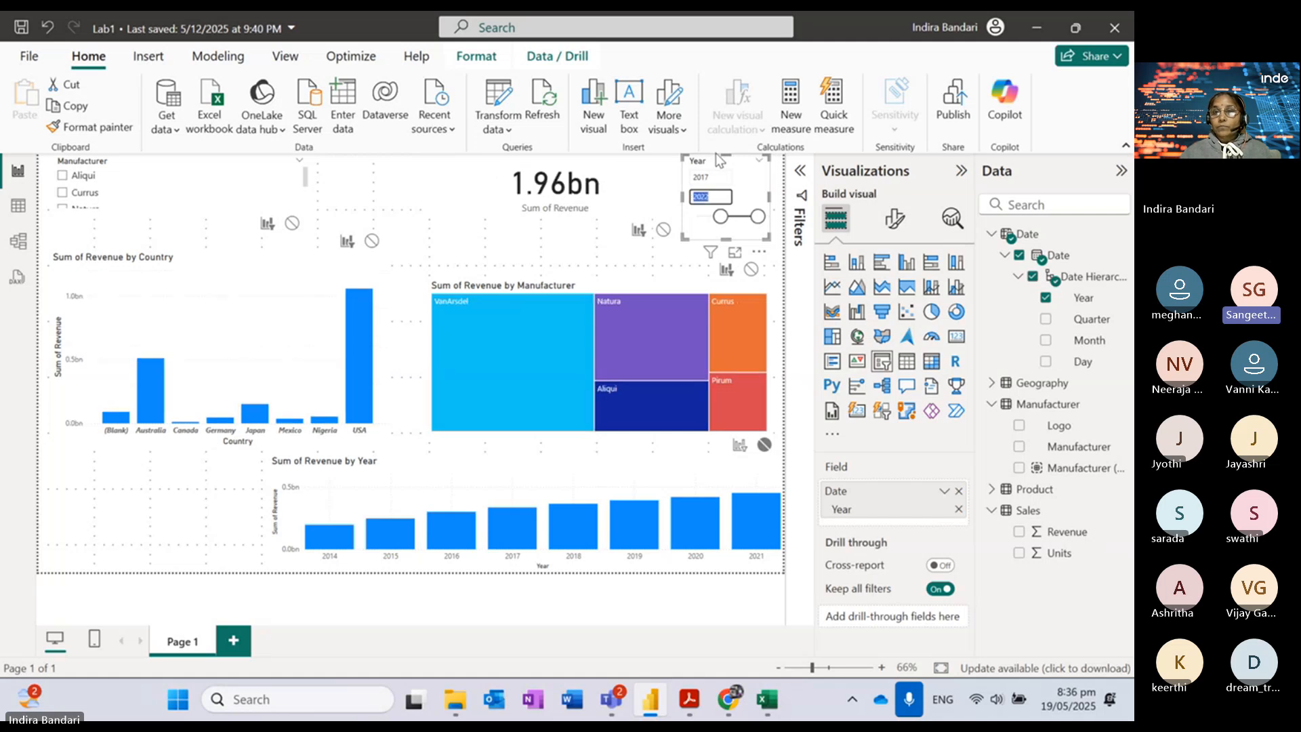
pyautogui.click(715, 177)
pyautogui.write('2014')
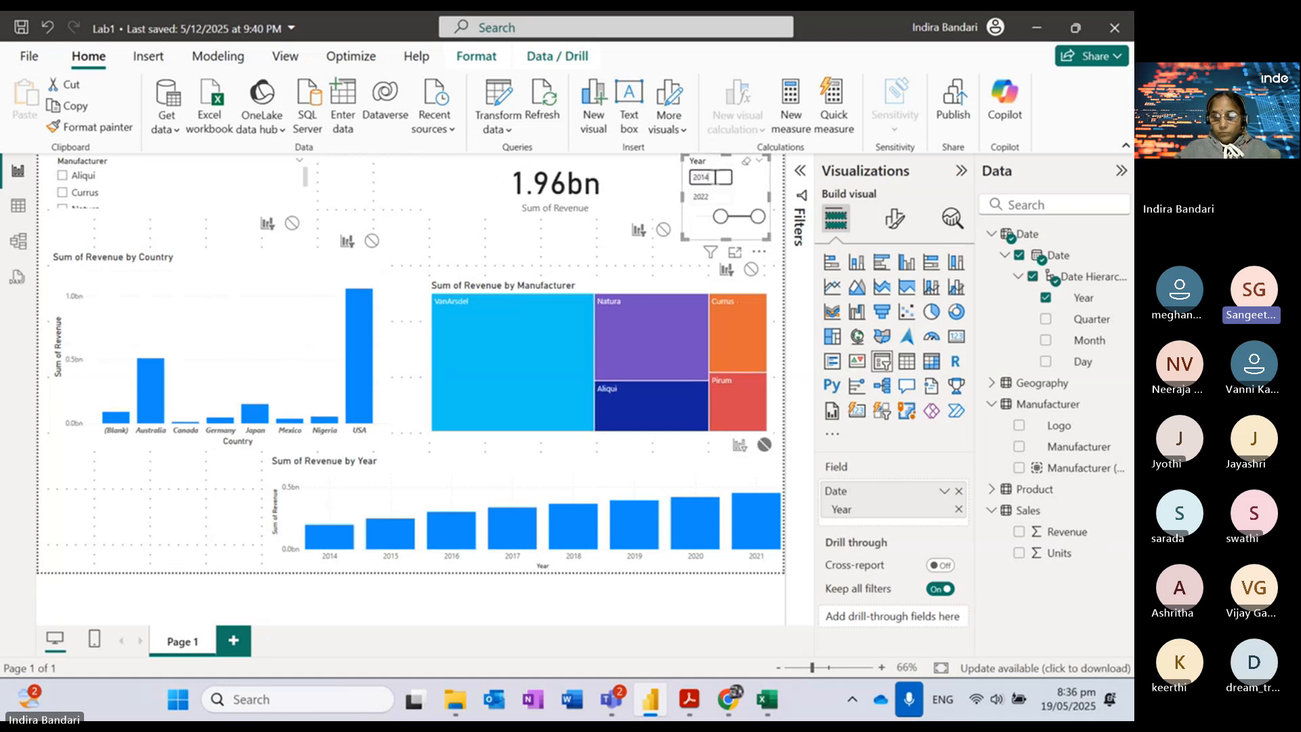
pyautogui.press('Return')
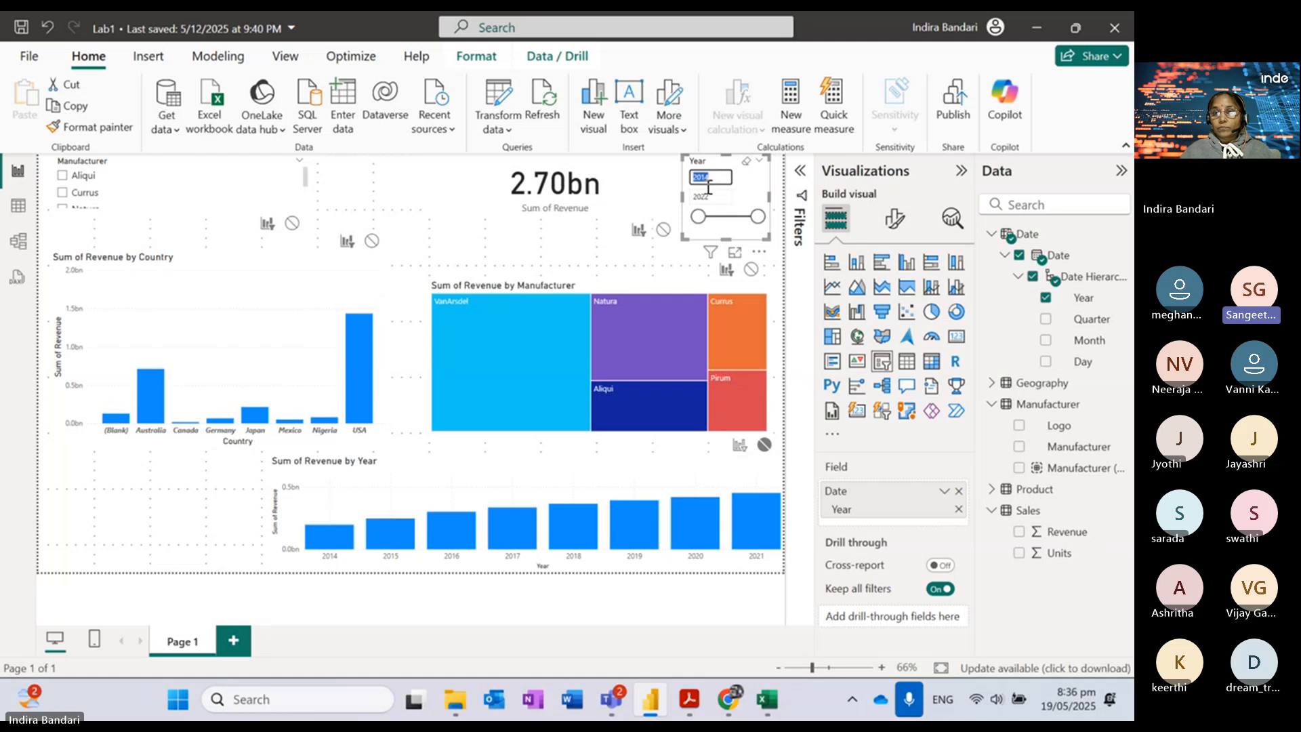
# Step: Deselect the slicer and expand the report's Filters pane
pyautogui.click(521, 236)
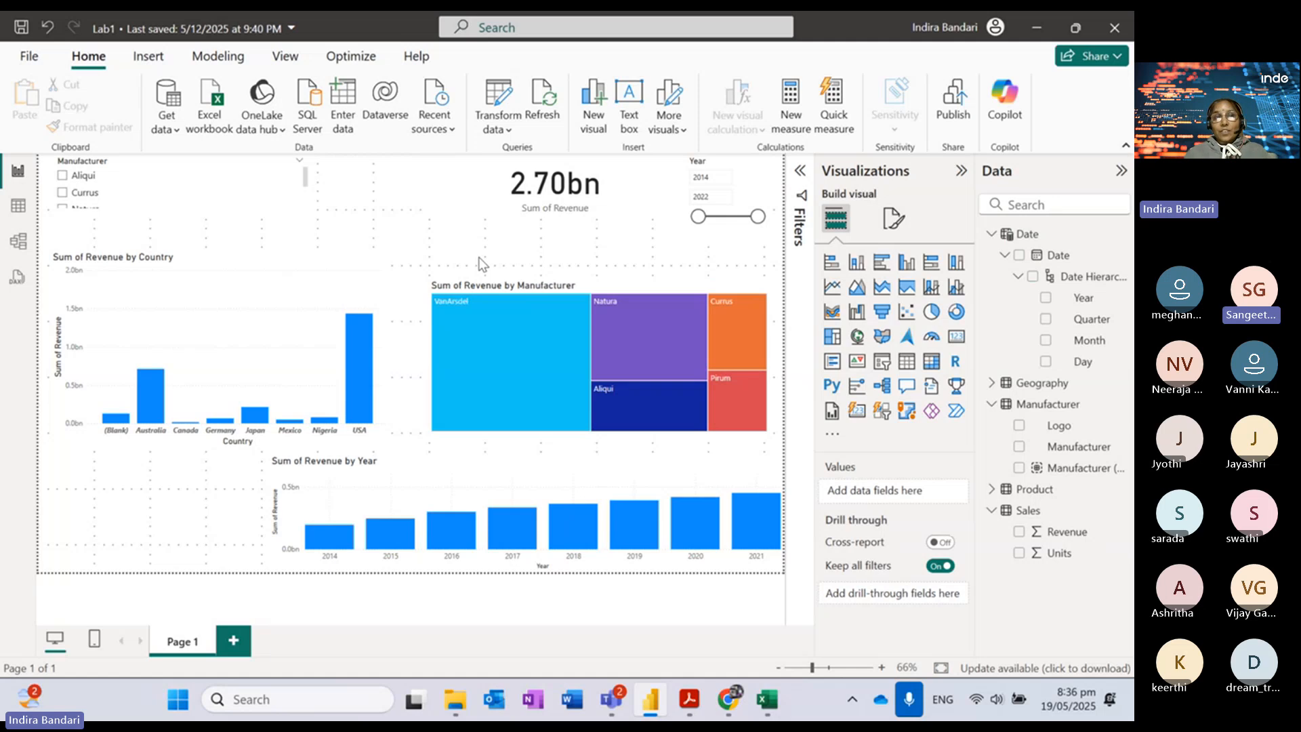
pyautogui.moveTo(516, 549)
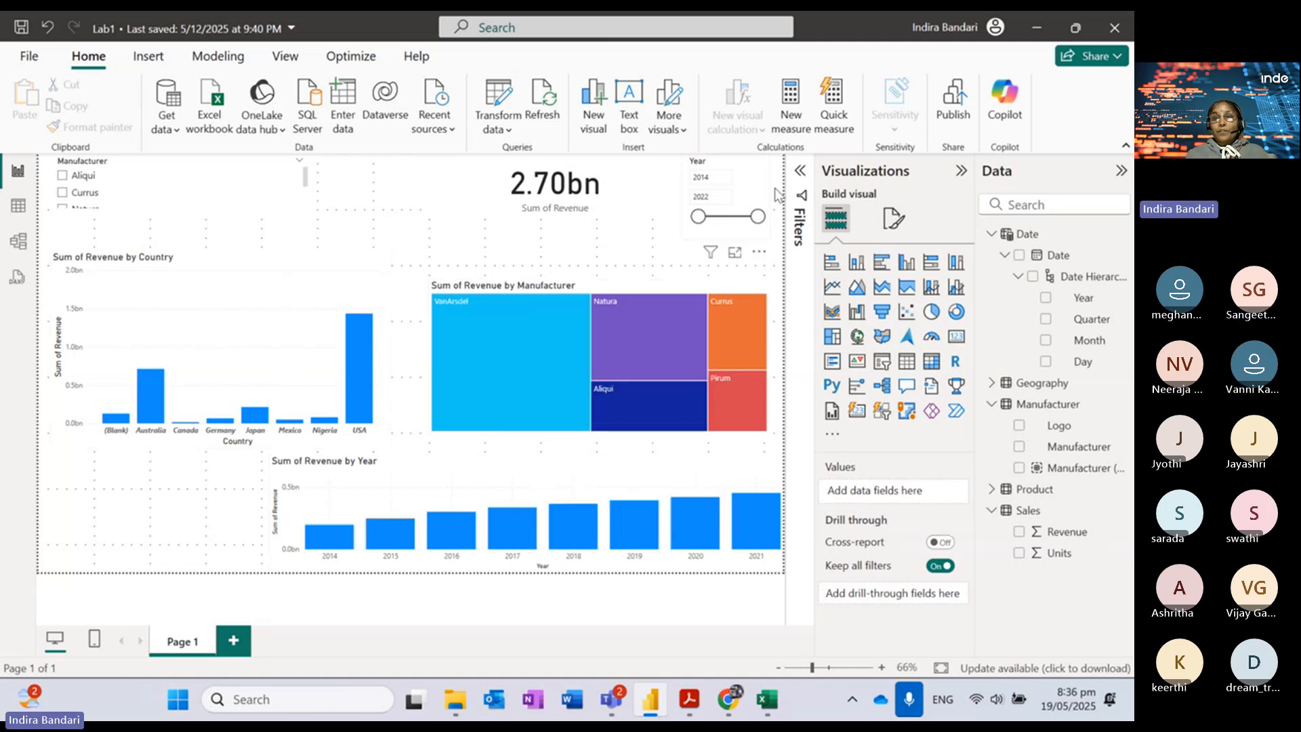
pyautogui.click(800, 183)
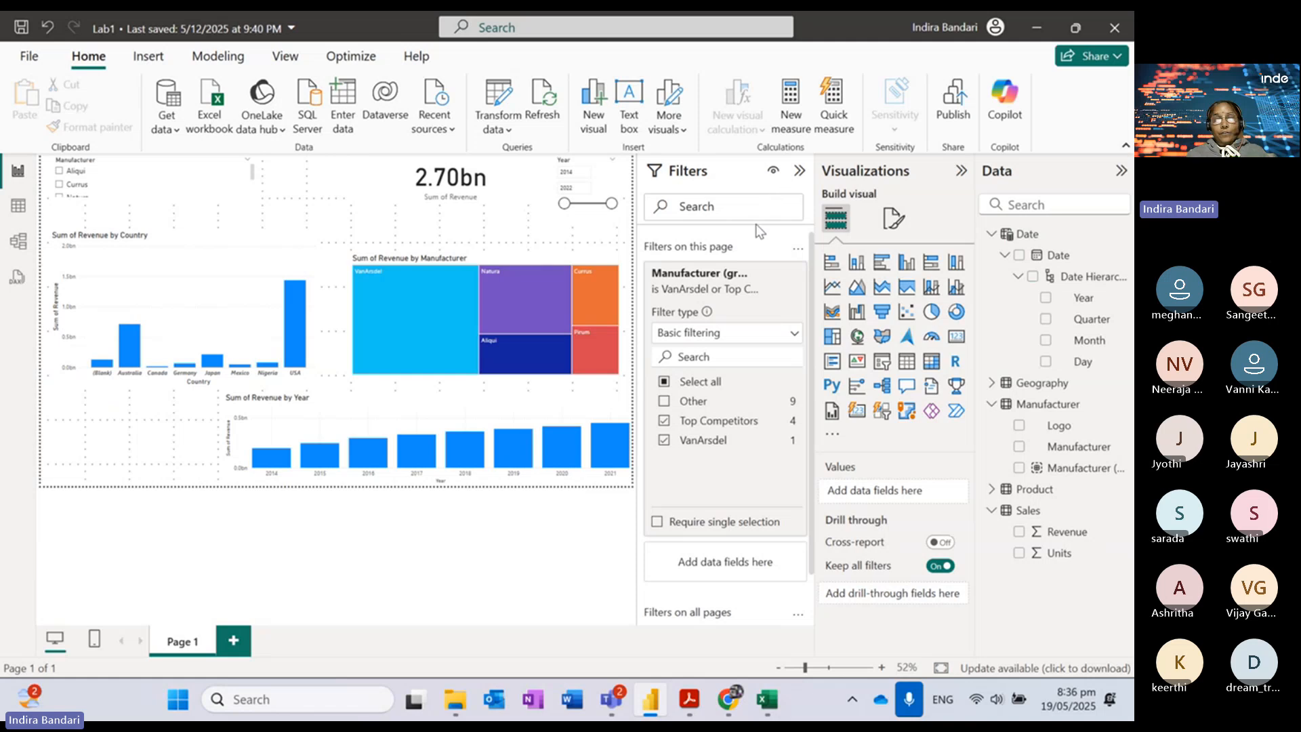
# Step: Select the Sum of Revenue by Country bar chart to show its fields and filters
pyautogui.click(177, 247)
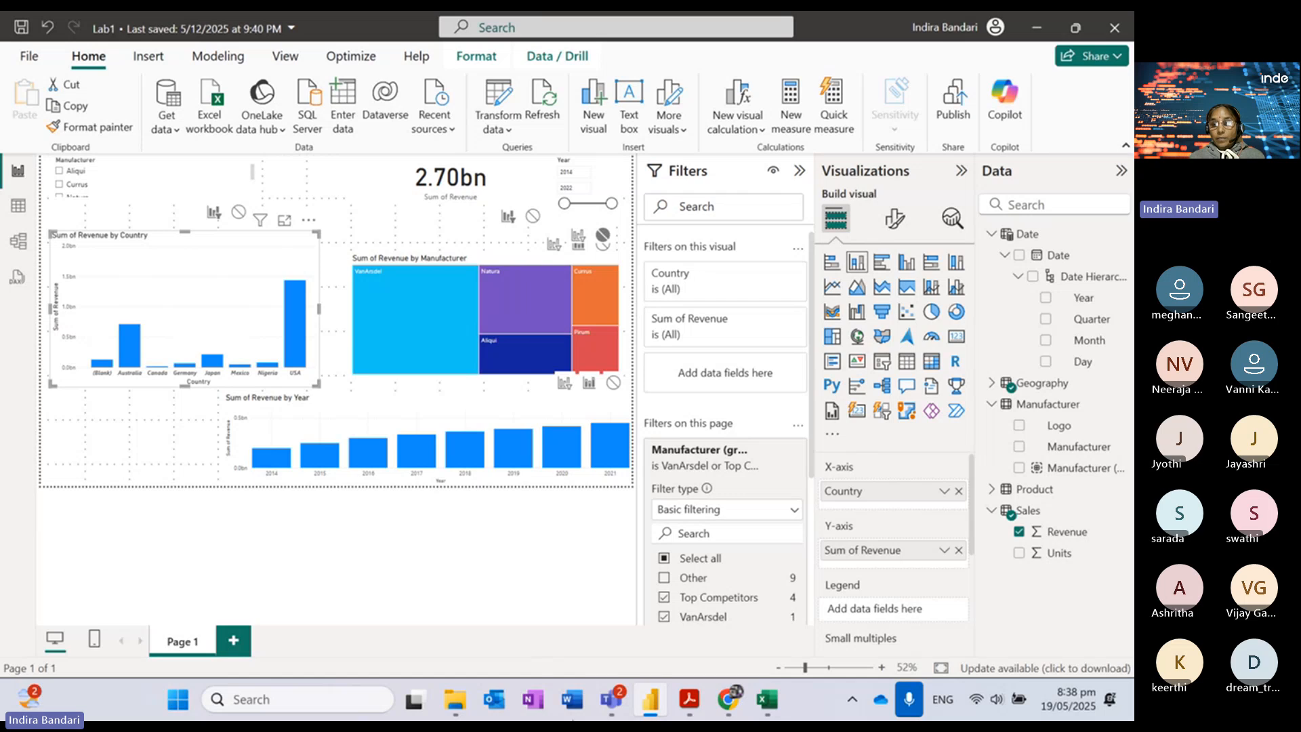
pyautogui.moveTo(610, 701)
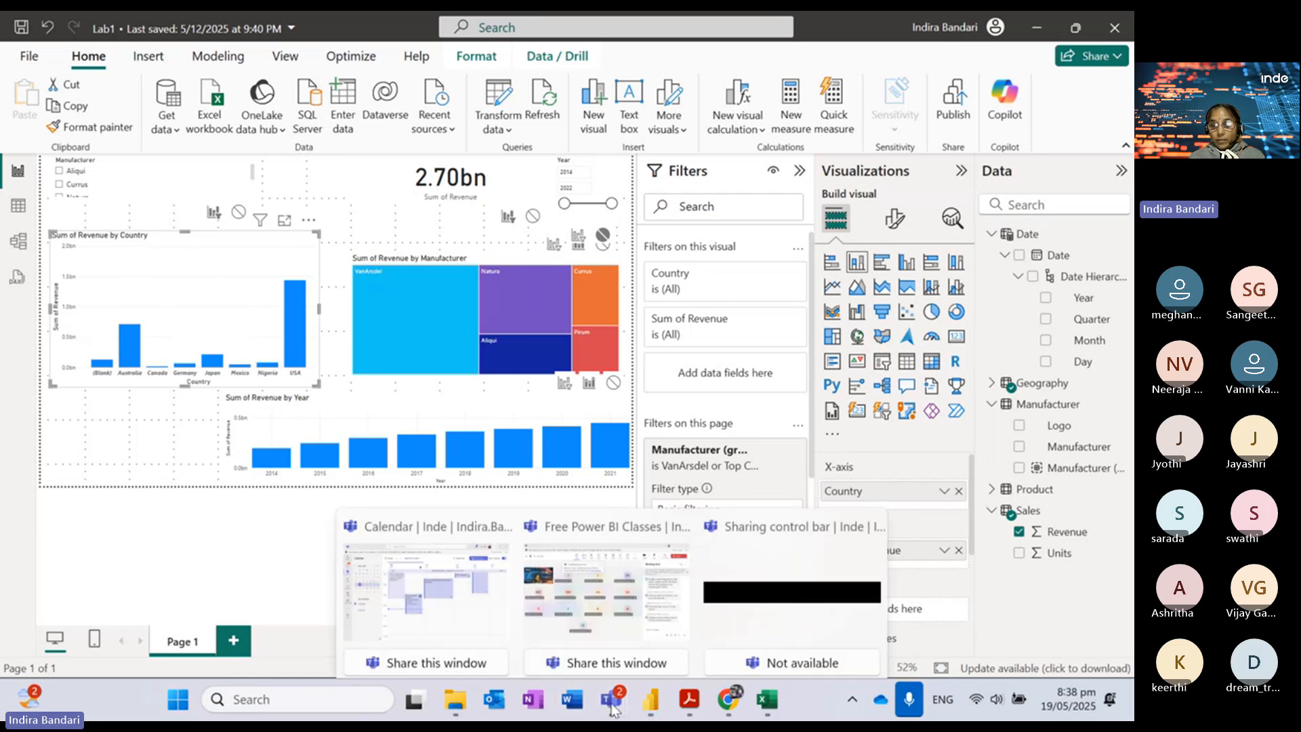
pyautogui.click(567, 523)
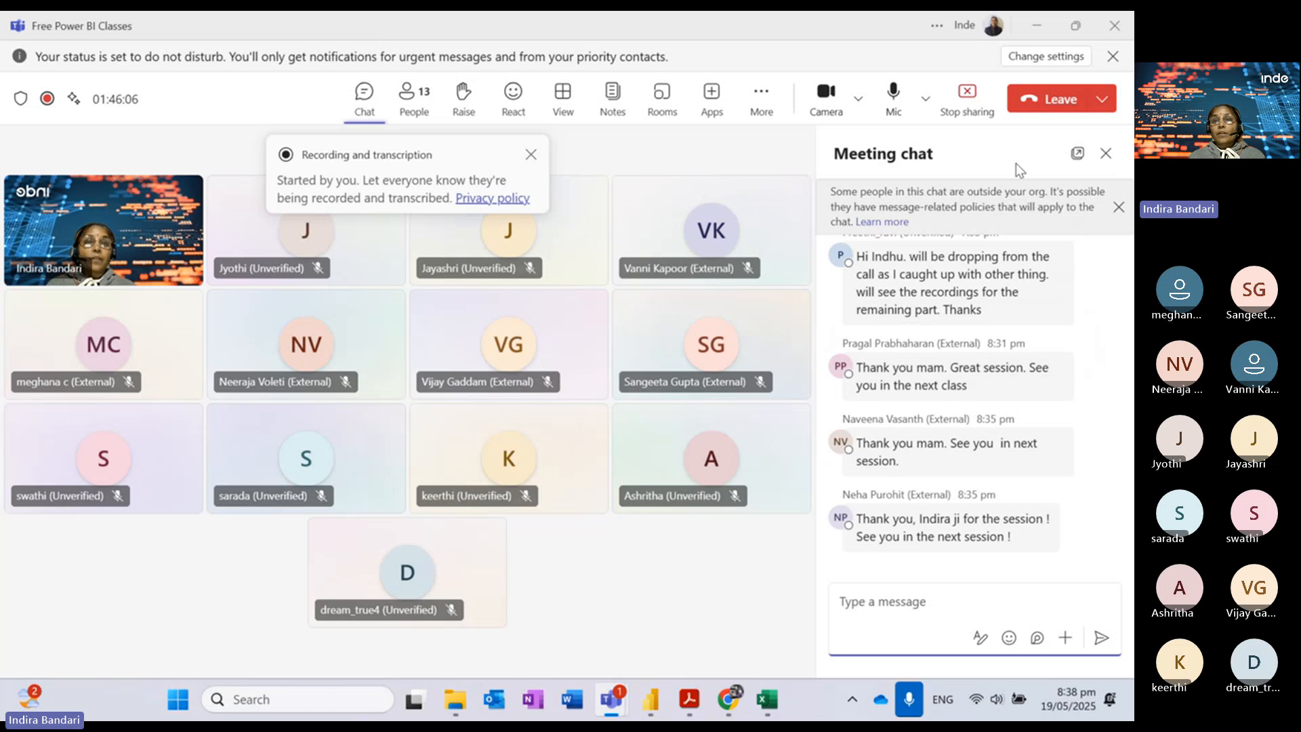
pyautogui.click(1034, 31)
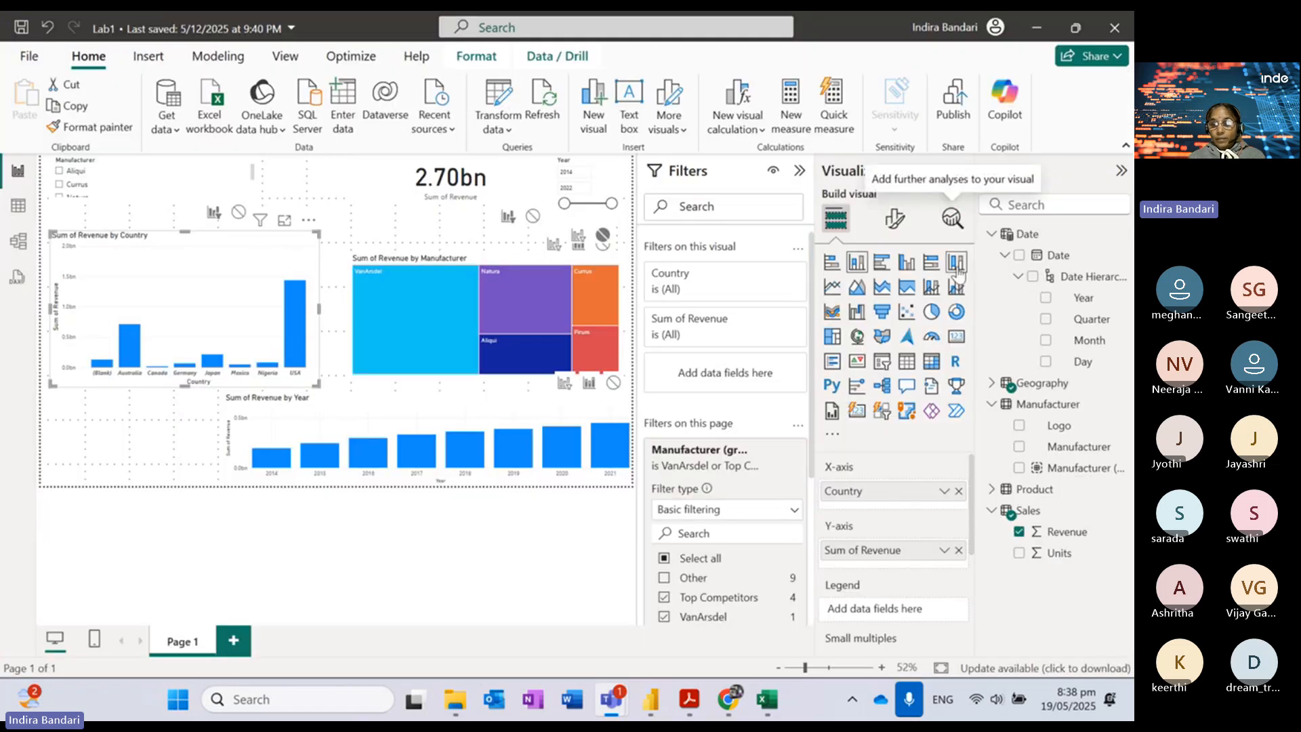
# Step: Check the Lab 2 PDF steps on State and District fields, then return to Teams
pyautogui.click(691, 702)
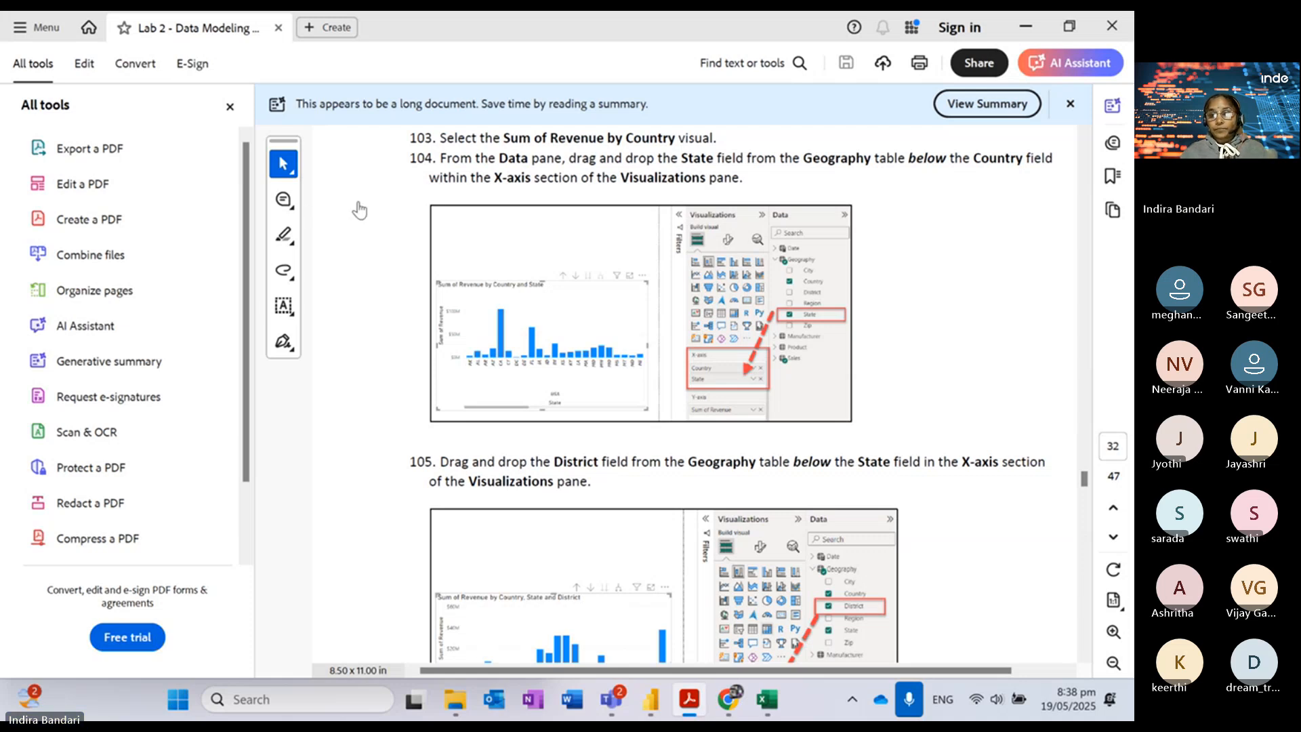
pyautogui.hotkey('alt', 'Tab')
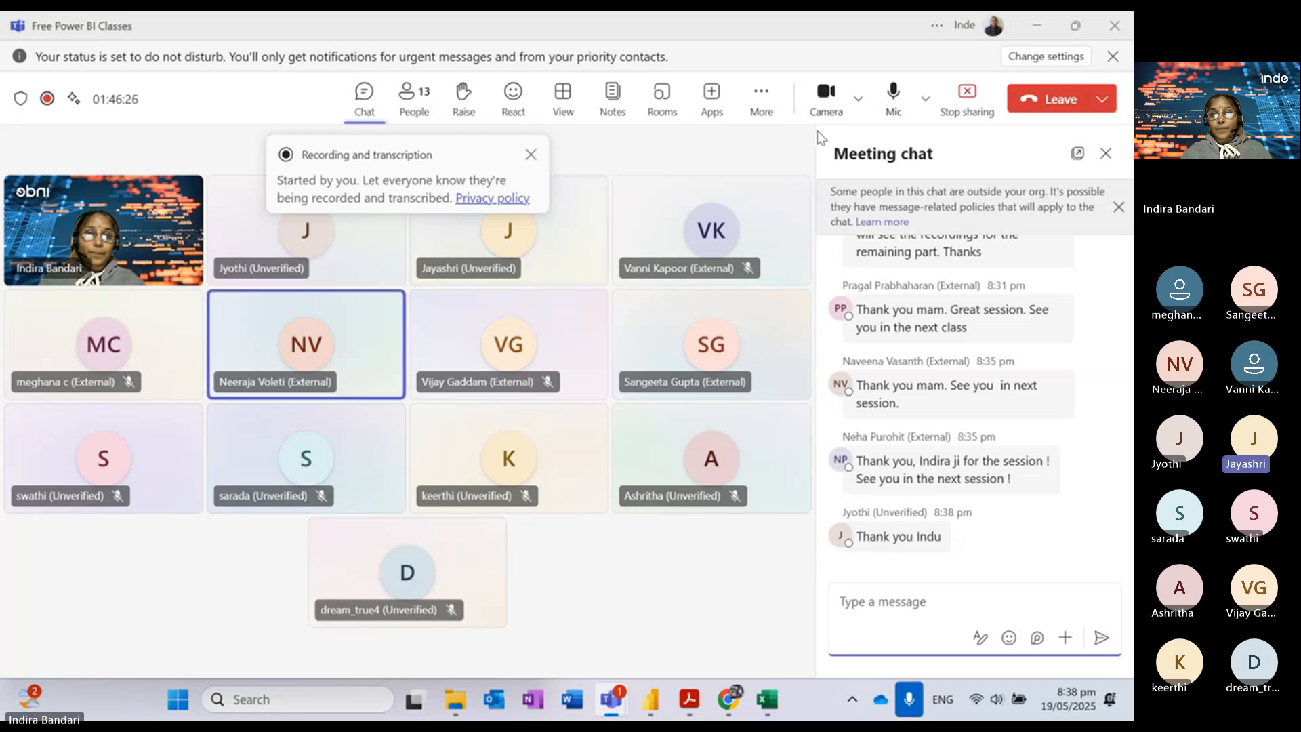
# Step: Stop the meeting's recording and transcription from the More options menu
pyautogui.click(761, 98)
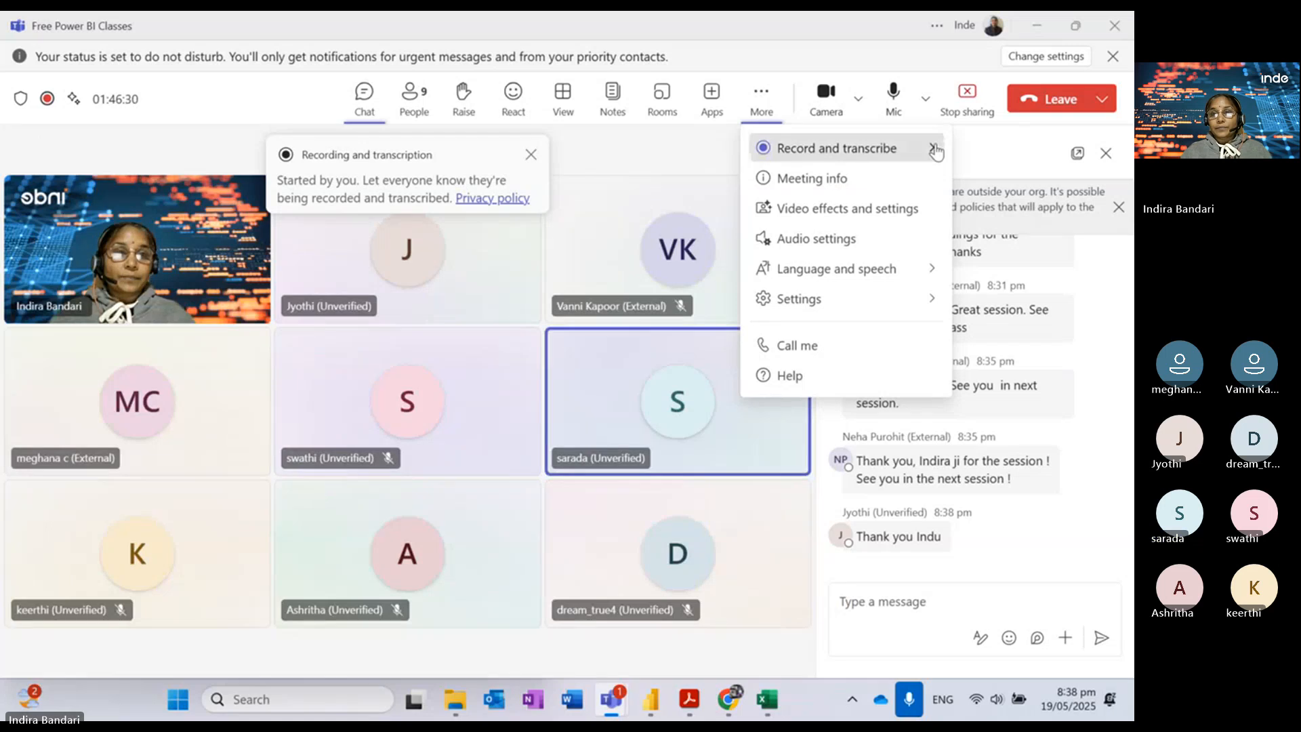
pyautogui.click(933, 147)
pyautogui.click(688, 161)
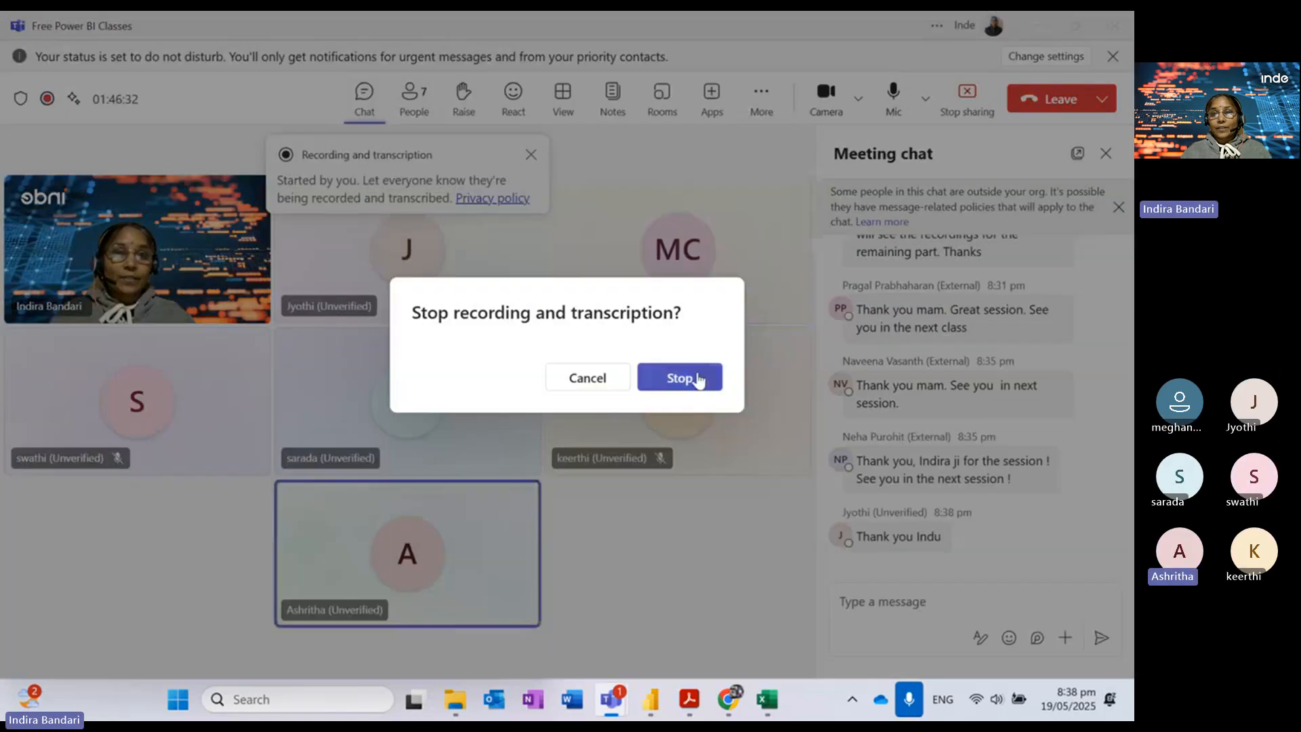